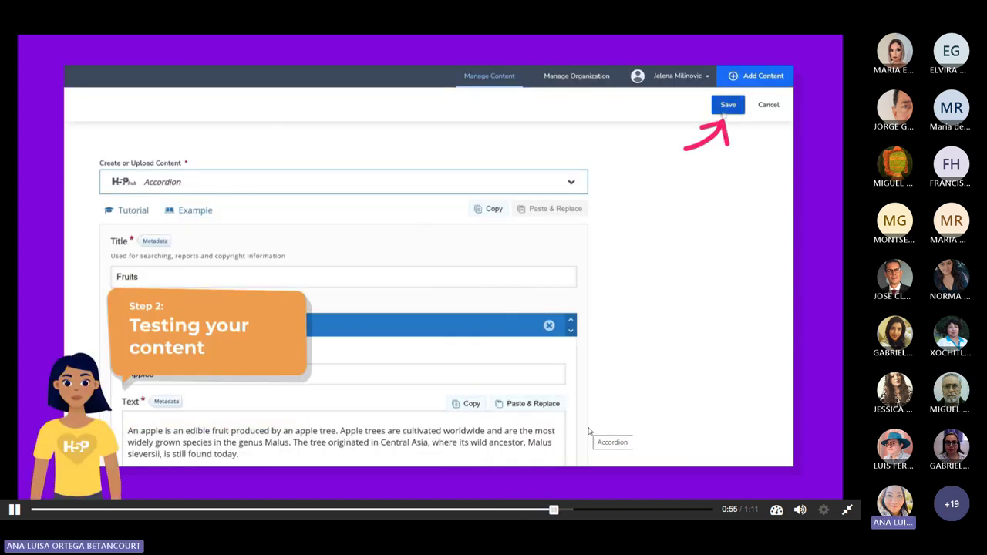
# Review the part of the Accordion tutorial video about adding panels and saving, between about 0:50 and 0:58.
pyautogui.click(13, 510)
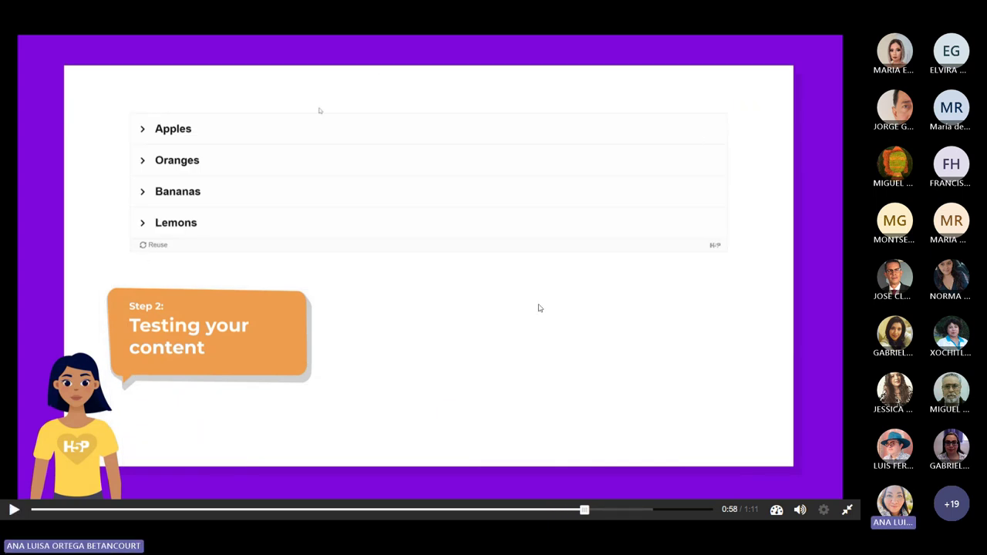
pyautogui.click(545, 510)
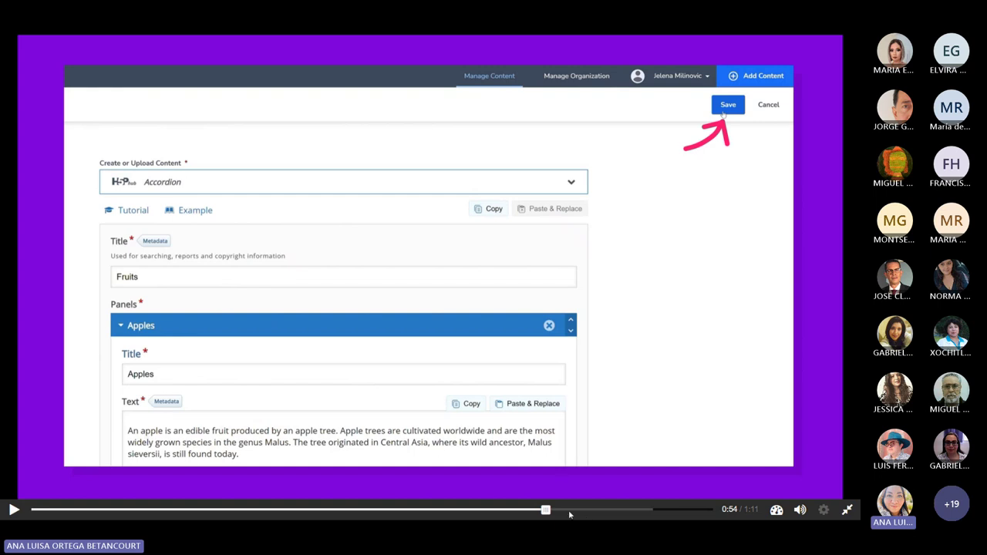
pyautogui.moveTo(557, 513); pyautogui.dragTo(567, 513)
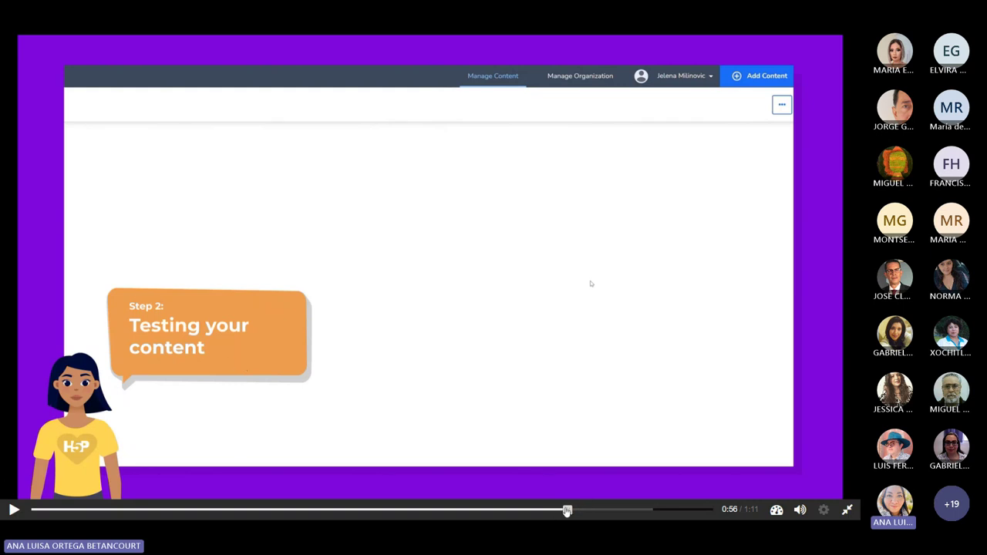
pyautogui.moveTo(567, 510); pyautogui.dragTo(514, 515)
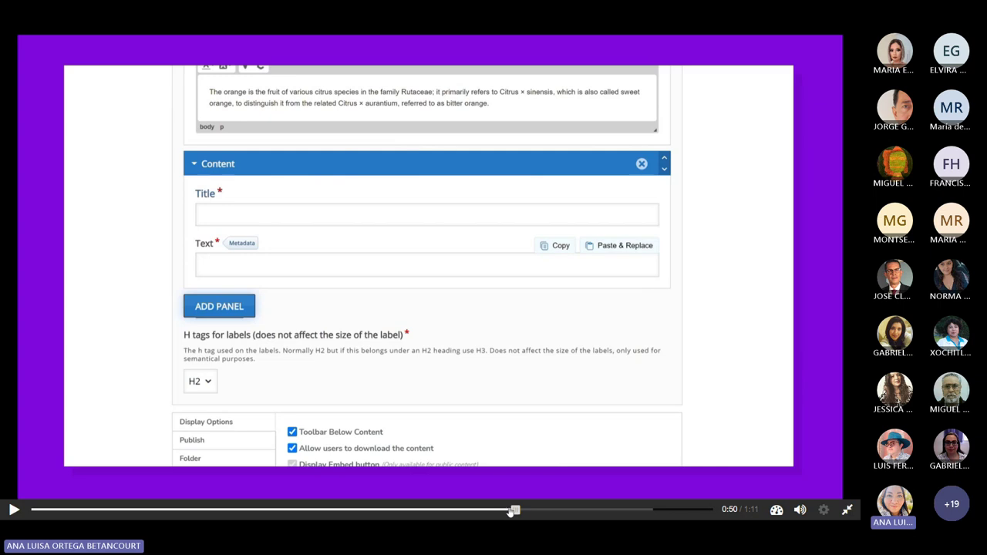
pyautogui.click(507, 509)
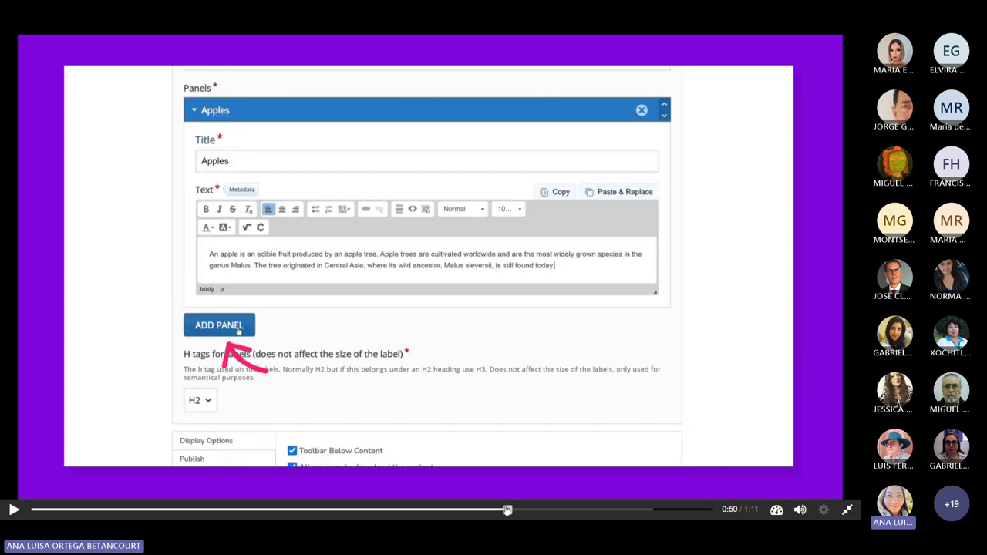
pyautogui.moveTo(507, 510); pyautogui.dragTo(543, 510)
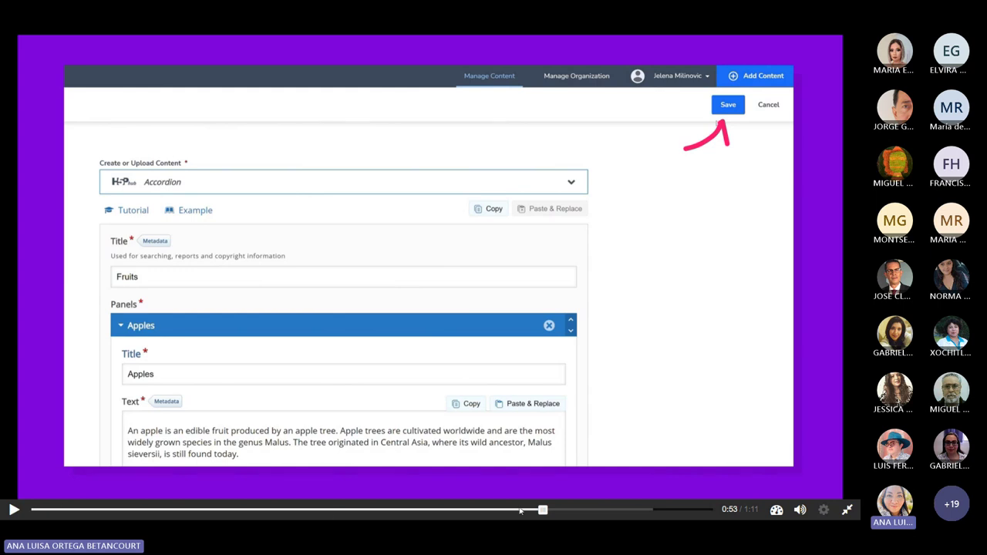
pyautogui.moveTo(543, 511); pyautogui.dragTo(520, 511)
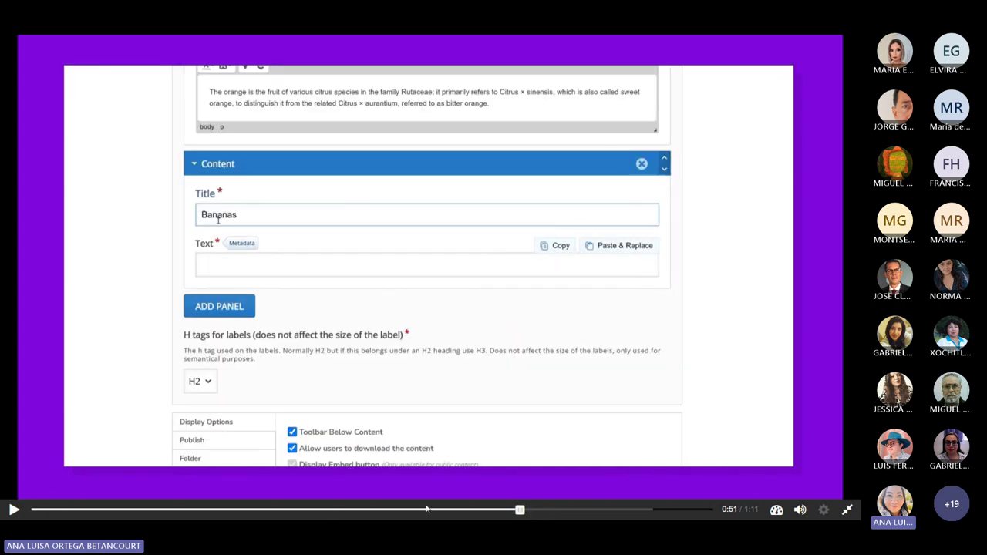
# Play the content-testing part of the Accordion tutorial video up to about 1:09, with pauses, and leave full screen.
pyautogui.click(14, 509)
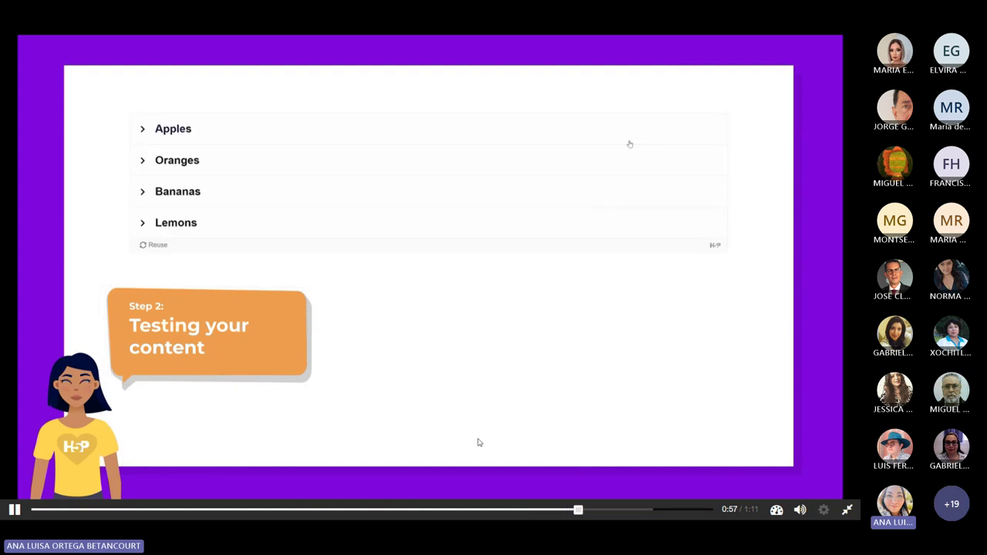
pyautogui.click(15, 510)
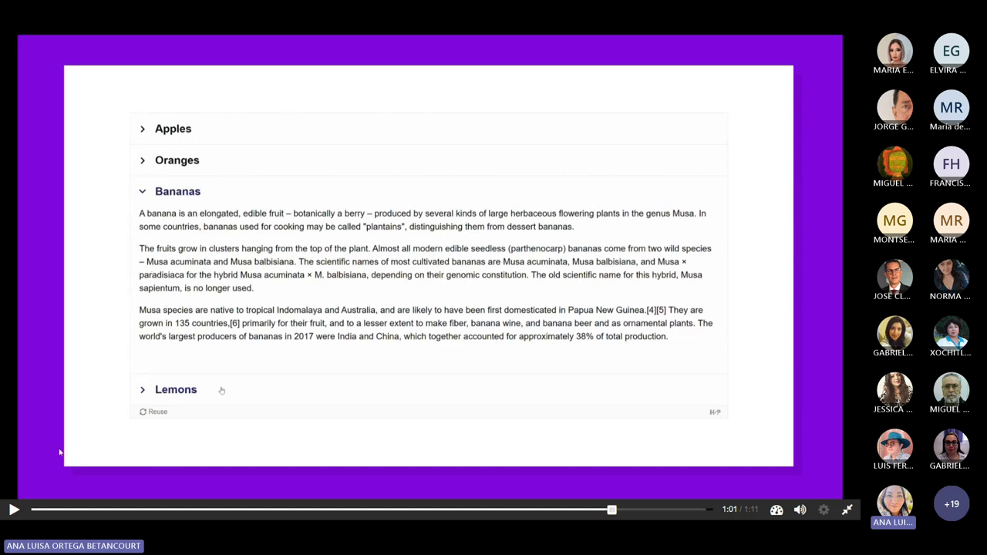
pyautogui.click(14, 510)
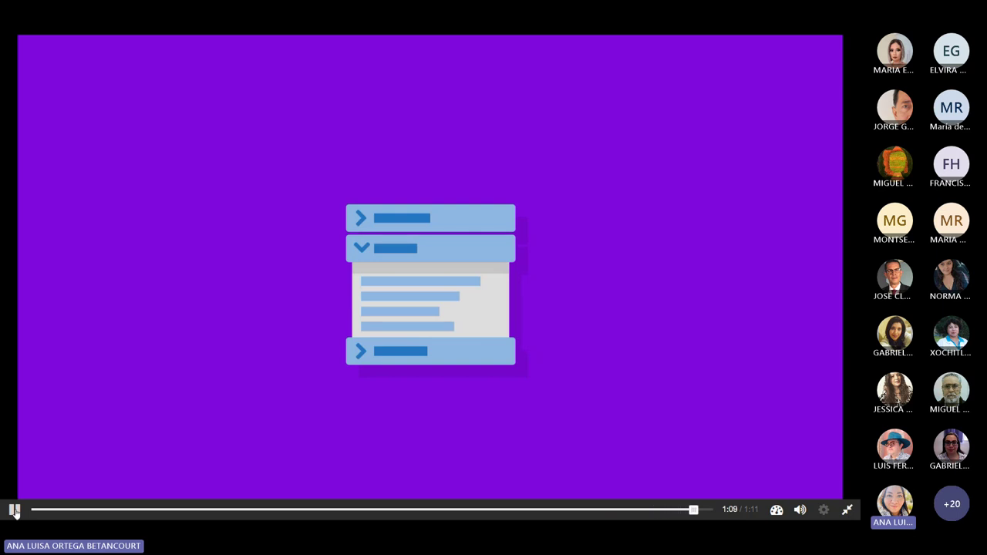
pyautogui.click(14, 510)
pyautogui.press('Escape')
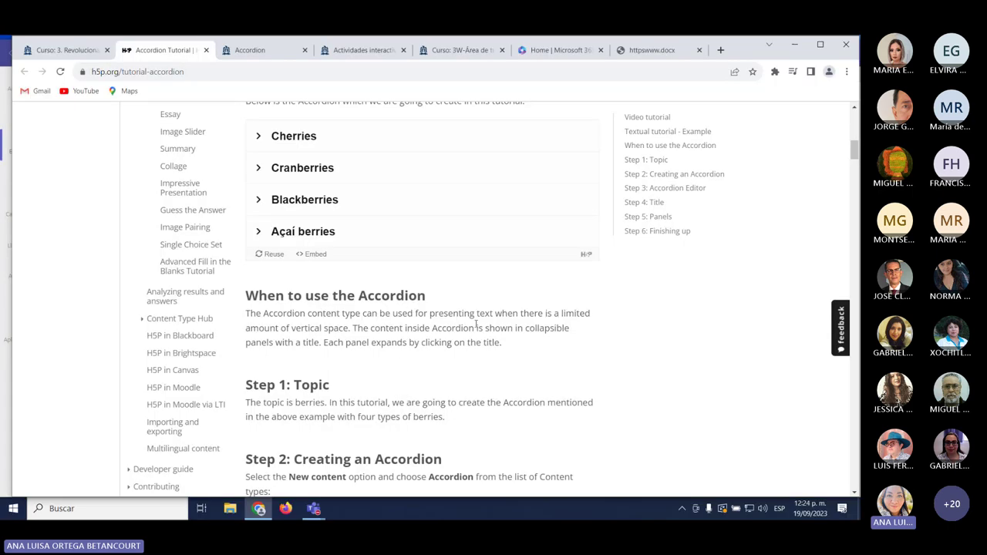
# Open the Accordion Tutorial /Acordeón PDF from the course's Accordion section and enlarge it to 175%.
pyautogui.click(65, 49)
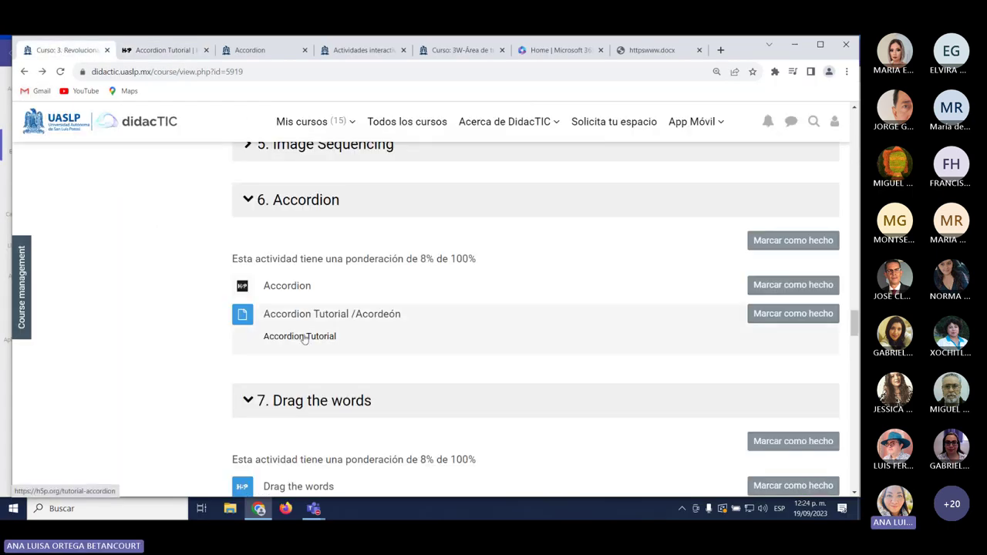
pyautogui.click(316, 314)
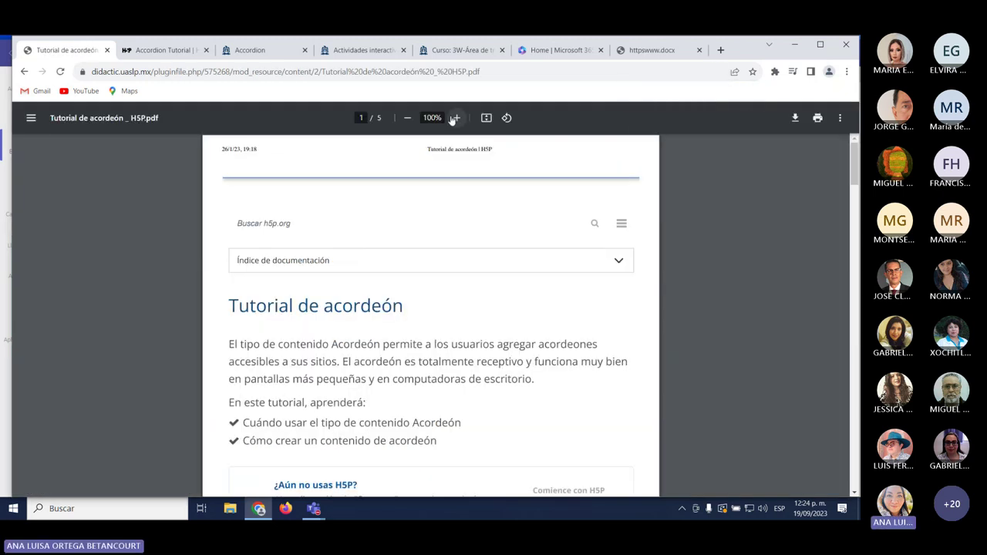
pyautogui.click(456, 117)
pyautogui.click(457, 117)
pyautogui.click(457, 117)
pyautogui.click(456, 117)
# Read through the PDF tutorial from the introduction and berry example to Paso 2, Crear un acordeón.
pyautogui.scroll(-15, 459, 225)
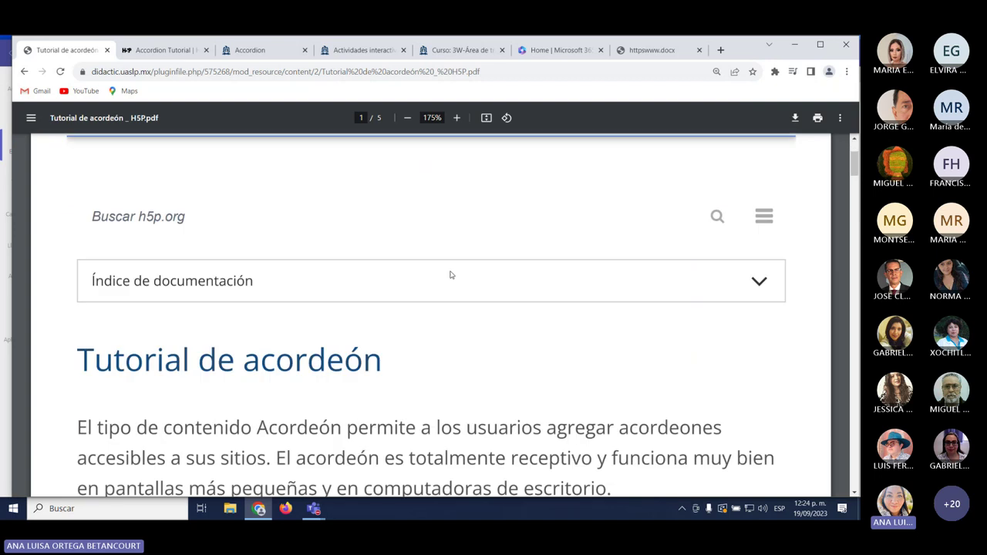
pyautogui.scroll(-10, 449, 298)
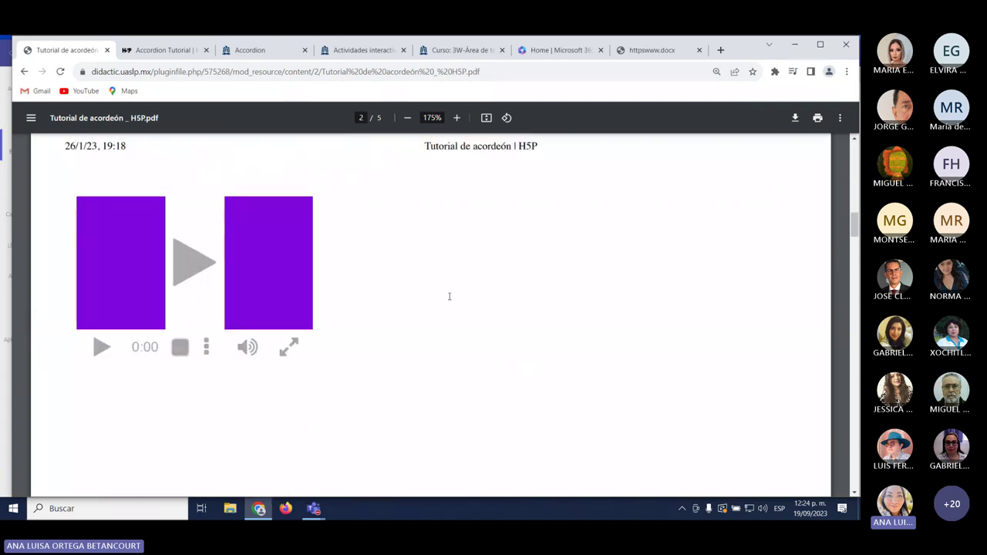
pyautogui.scroll(-3, 449, 297)
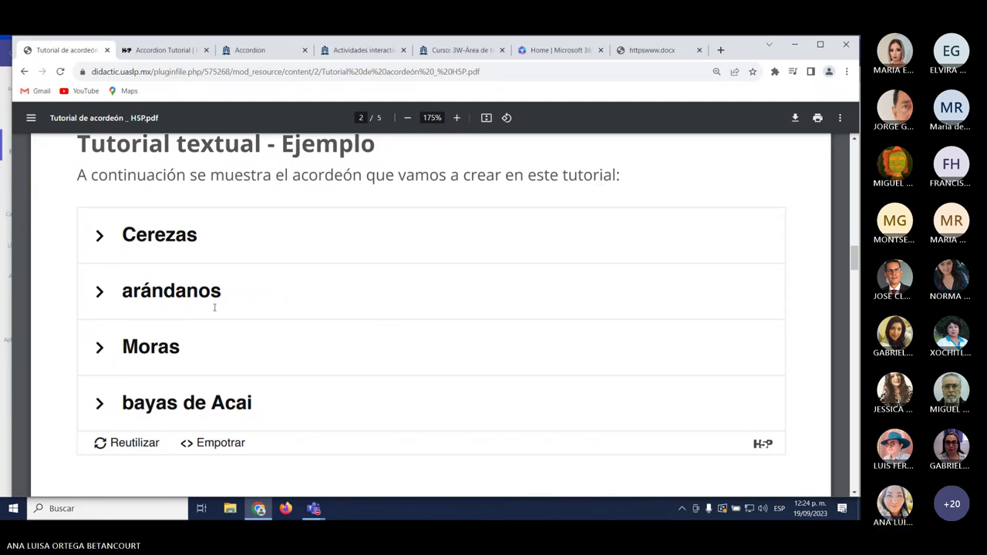
pyautogui.scroll(-1, 377, 376)
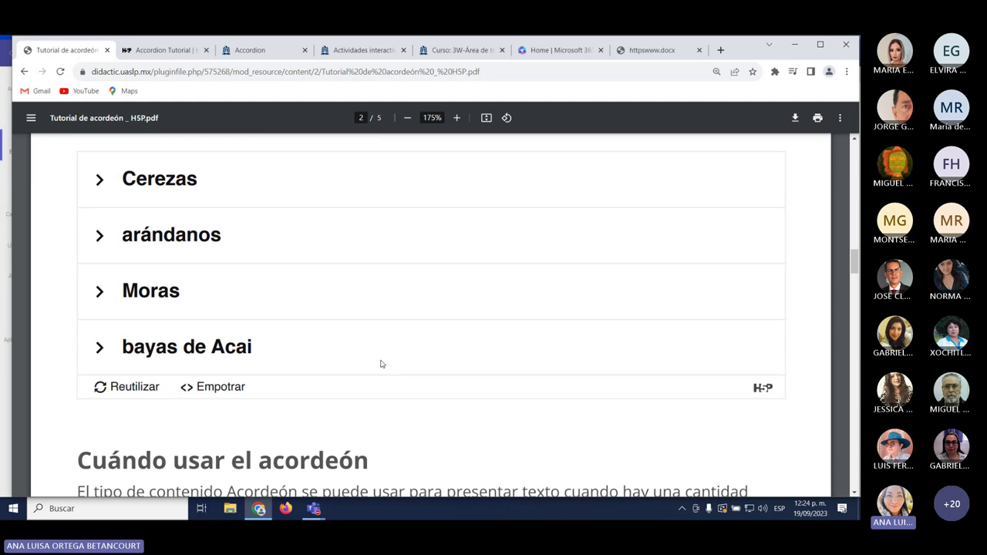
pyautogui.scroll(-8, 381, 363)
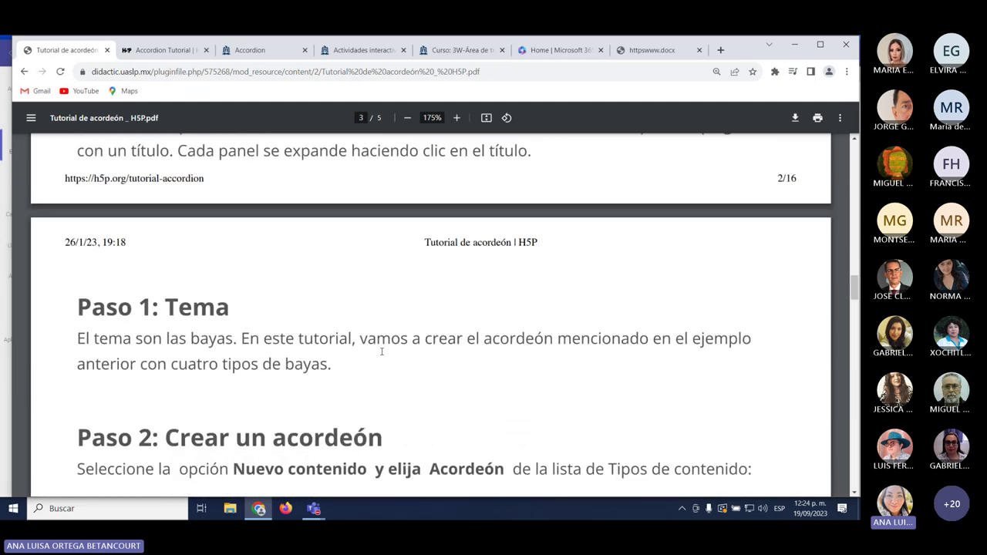
pyautogui.scroll(-1, 381, 352)
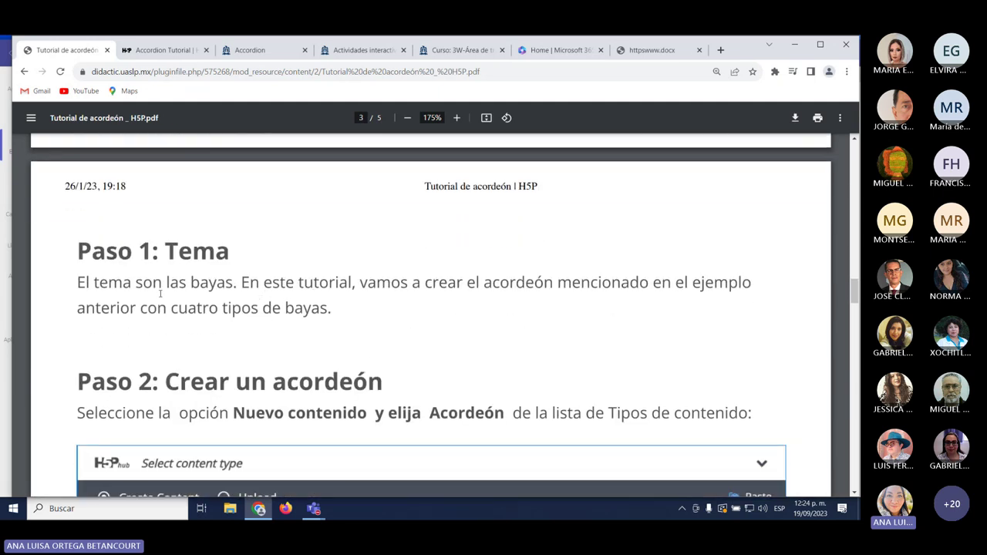
pyautogui.scroll(-5, 262, 353)
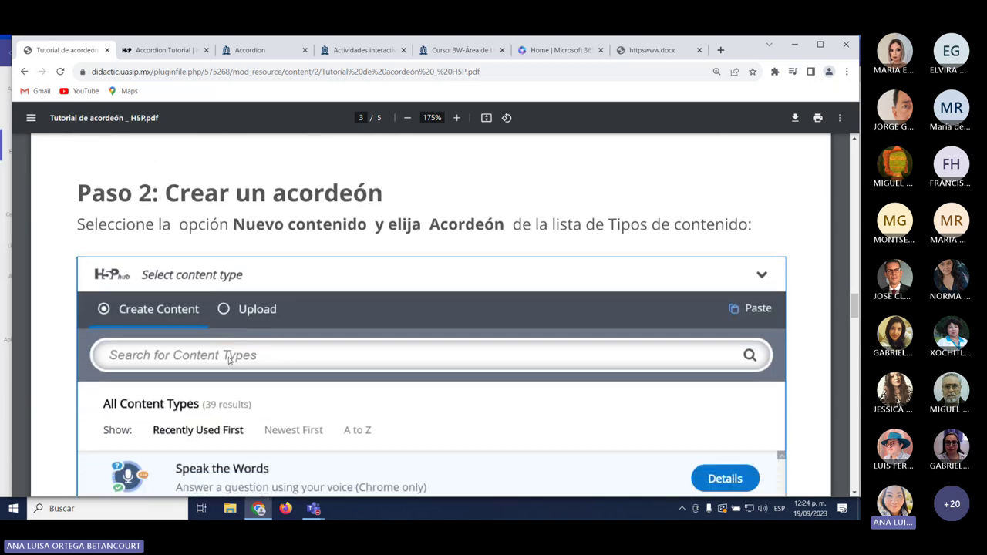
pyautogui.scroll(-4, 333, 390)
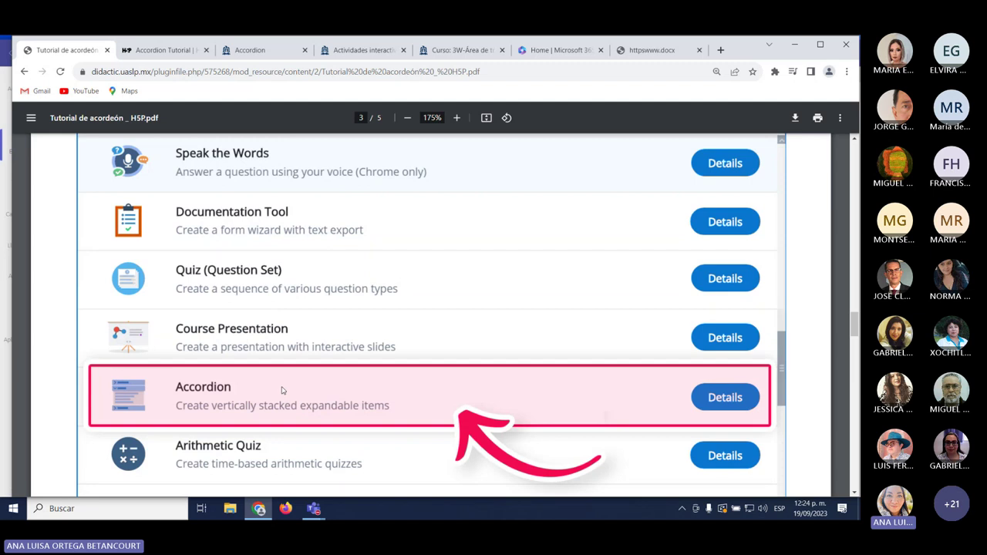
# Reduce the PDF to 125% and examine the Accordion entry in Paso 2's content type list.
pyautogui.click(407, 117)
pyautogui.click(407, 118)
pyautogui.scroll(2, 440, 279)
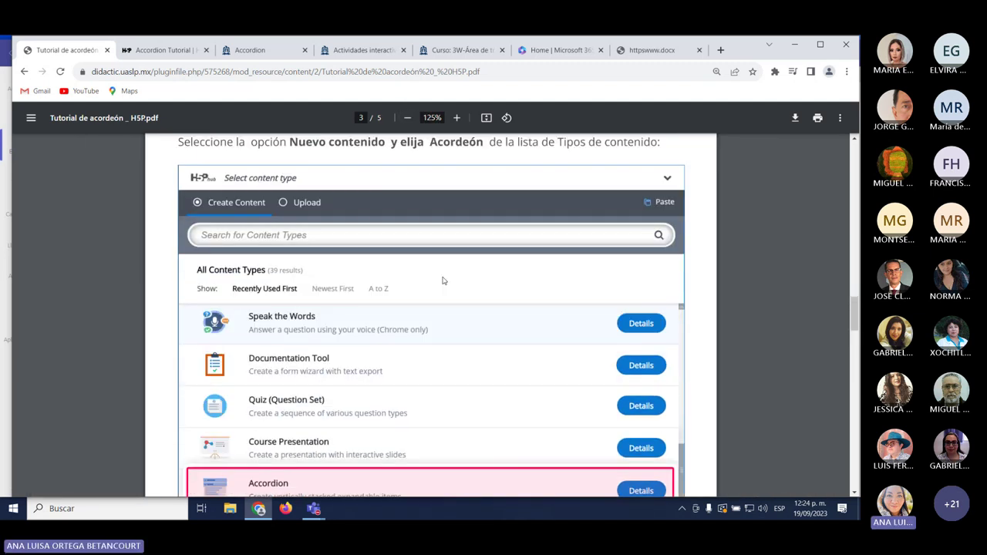
pyautogui.scroll(-1, 367, 353)
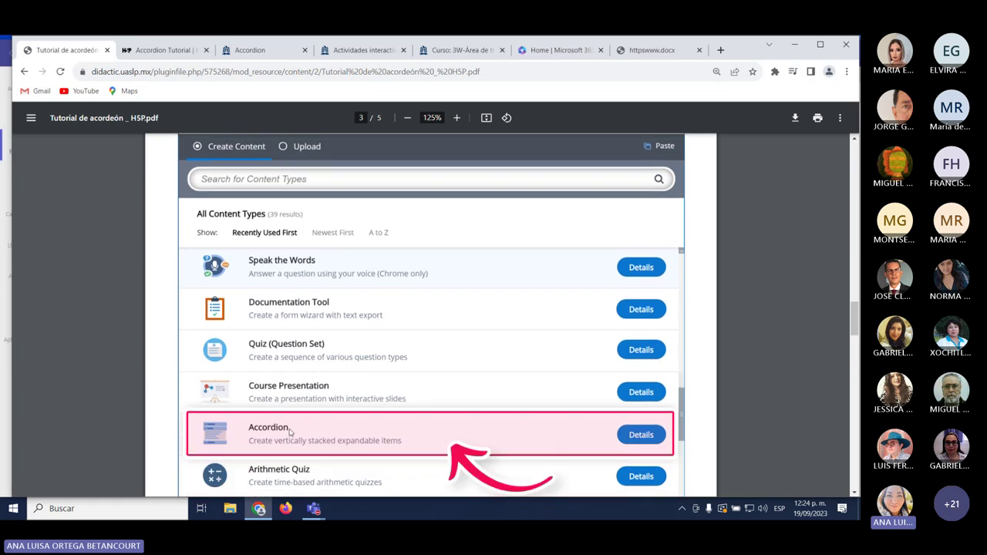
pyautogui.scroll(-1, 336, 433)
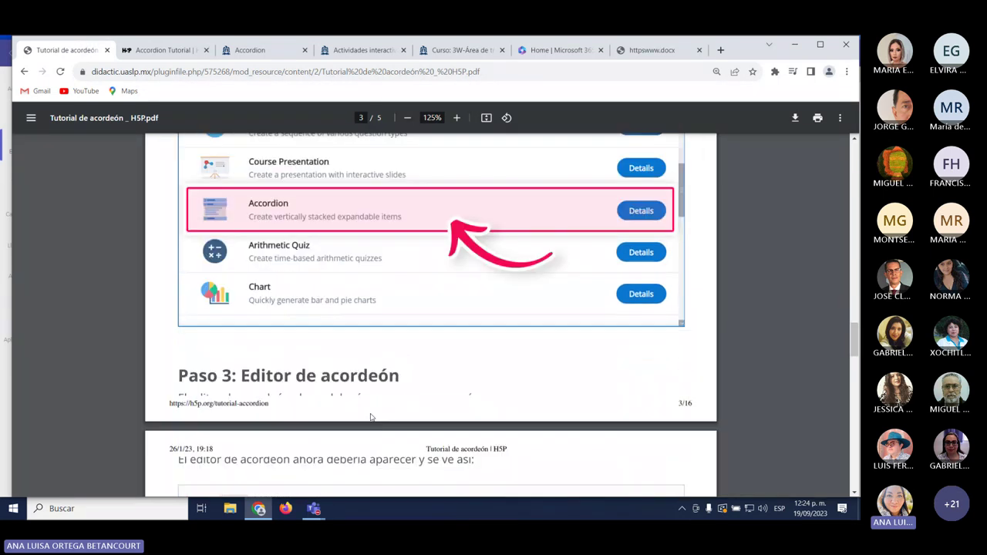
pyautogui.scroll(1, 371, 414)
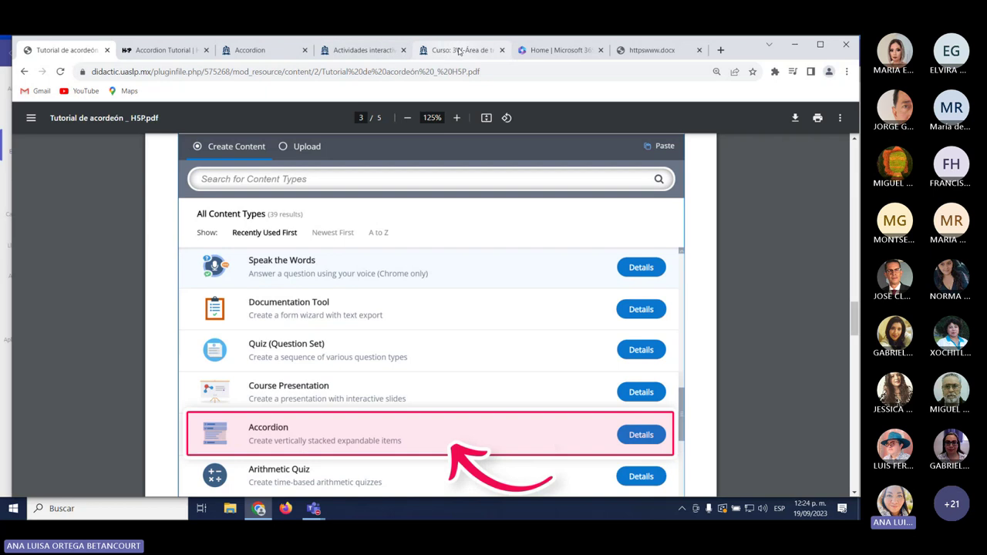
# Switch to the 3W-Área de trabajo H5P course and go to the add-activity option in the presenter's own section.
pyautogui.click(460, 50)
pyautogui.click(505, 121)
pyautogui.scroll(-2, 534, 308)
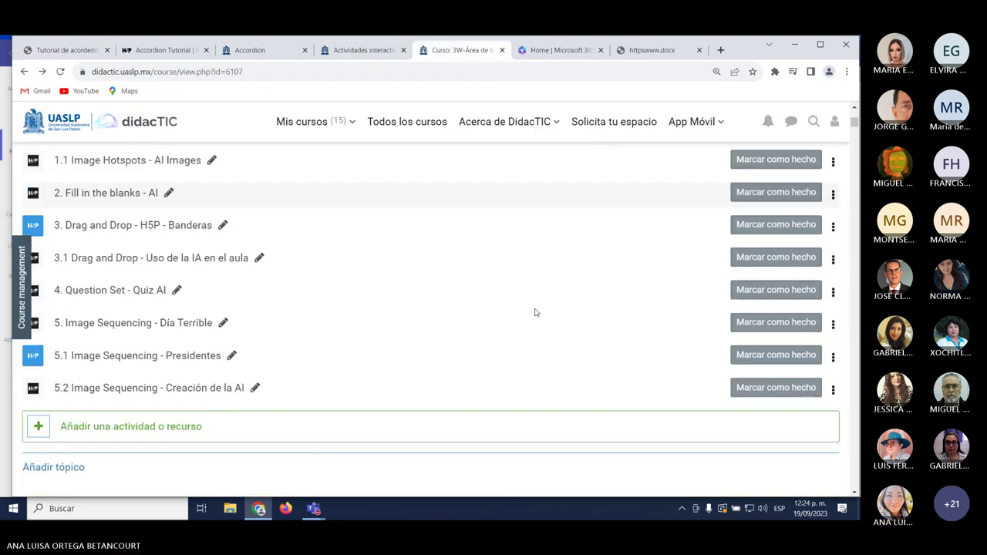
pyautogui.click(157, 428)
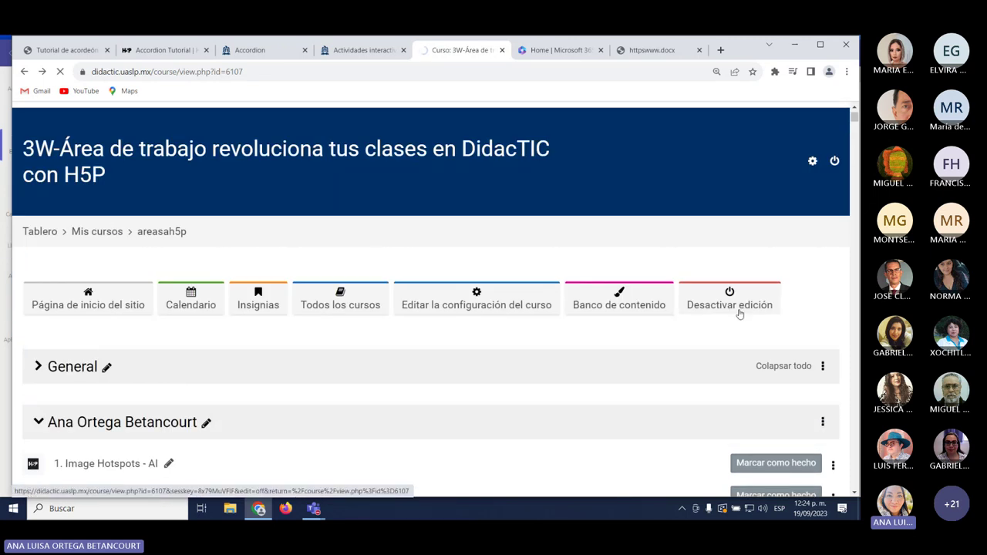
# Turn course editing off, look over the activities in the presenter's section, and turn editing back on.
pyautogui.click(739, 309)
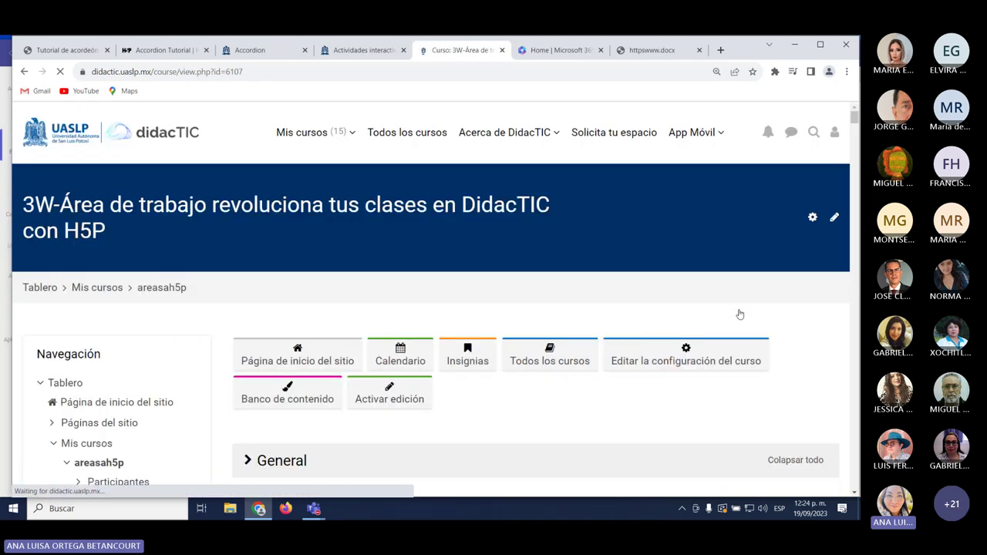
pyautogui.scroll(-3, 725, 314)
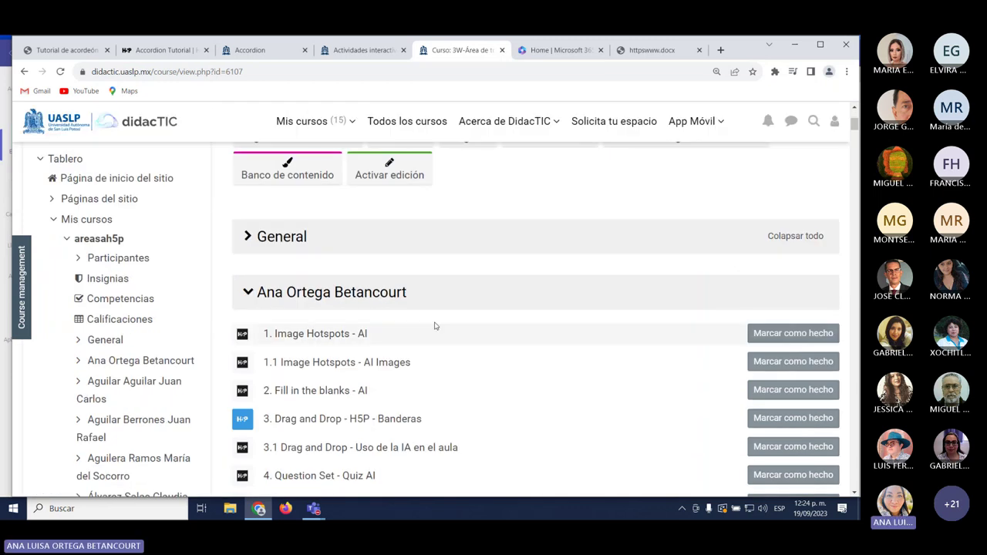
pyautogui.scroll(-1, 540, 377)
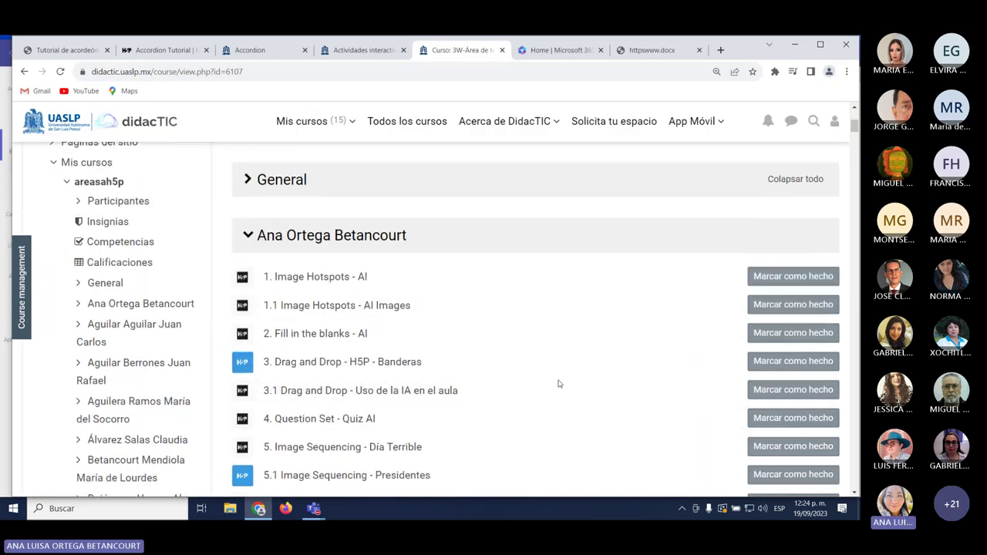
pyautogui.scroll(-1, 559, 383)
pyautogui.scroll(3, 559, 383)
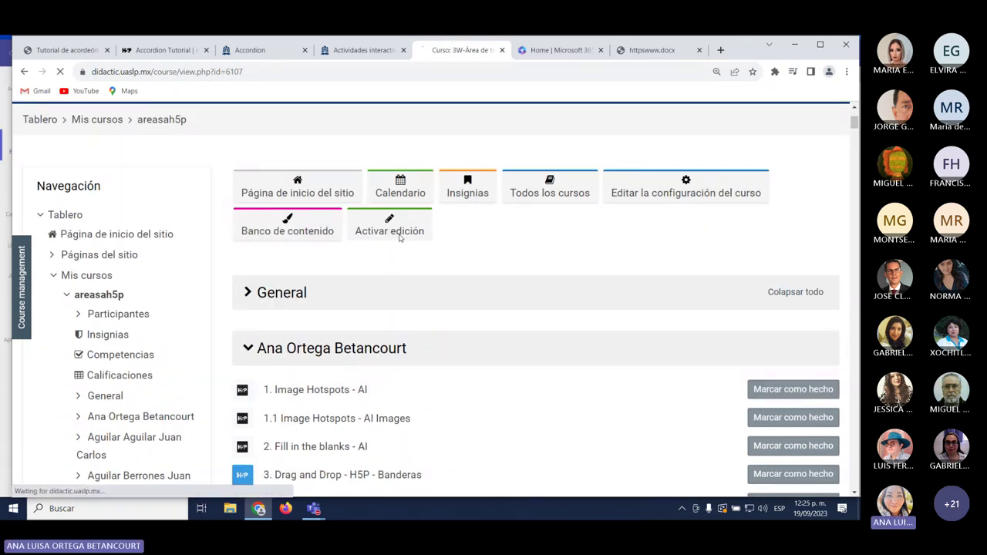
pyautogui.click(399, 239)
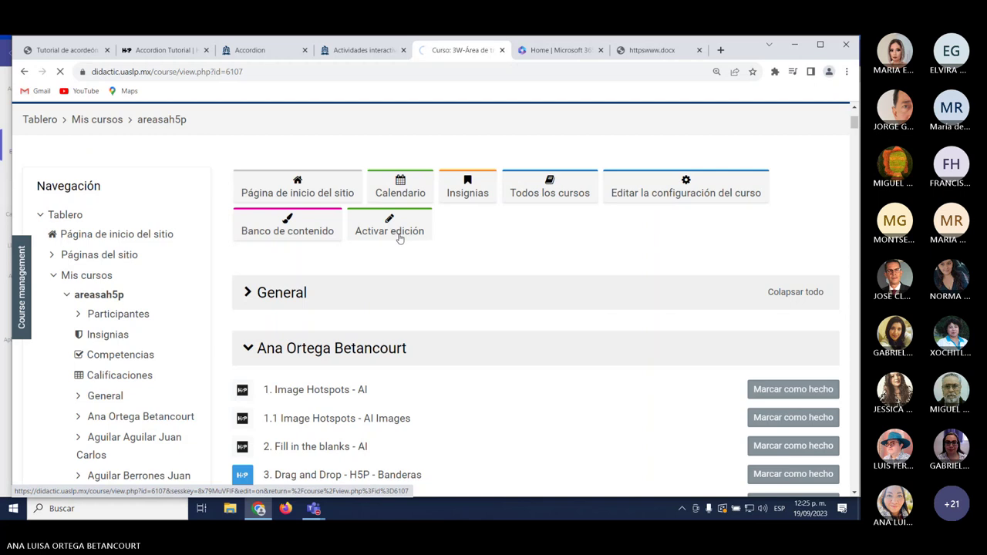
# Add a Contenido Interactivo activity after 5.2 Image Sequencing in the presenter's own section.
pyautogui.scroll(-10, 399, 239)
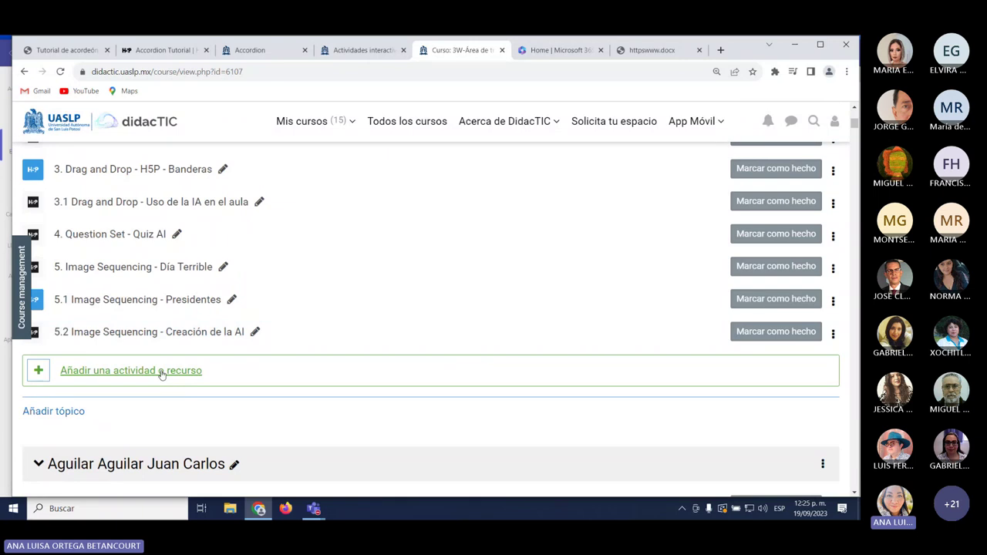
pyautogui.click(162, 371)
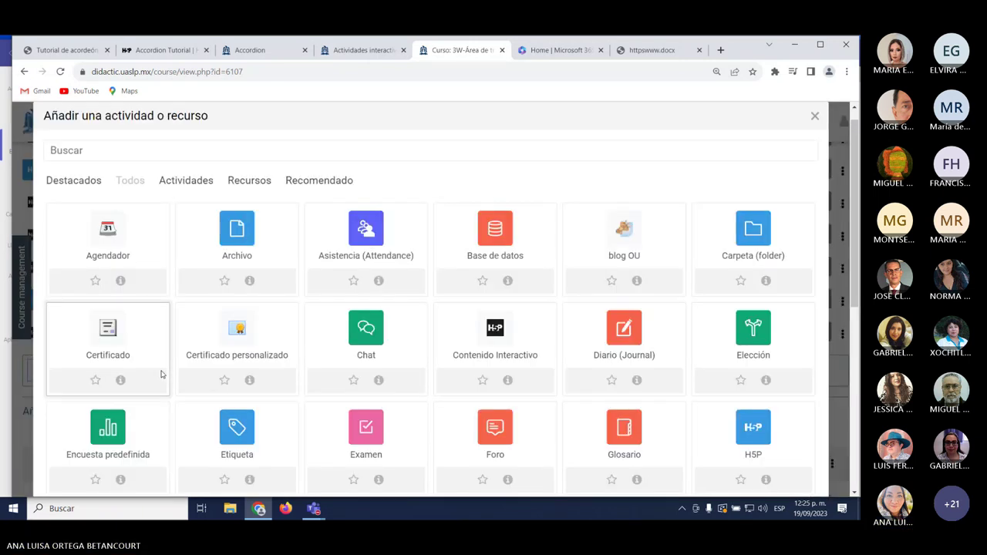
pyautogui.click(497, 332)
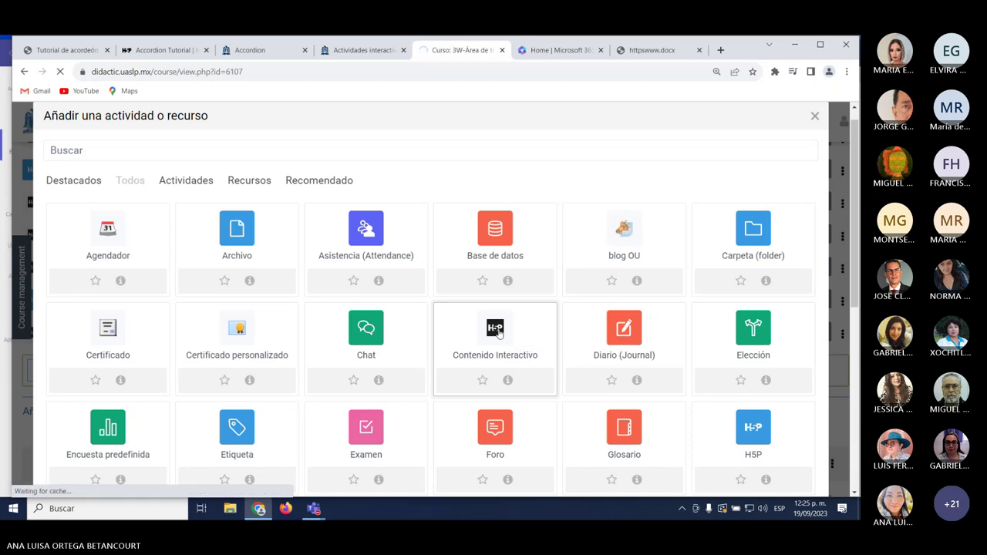
# Choose Accordion as the content type of the new interactive content activity and go to its title.
pyautogui.scroll(-2, 500, 334)
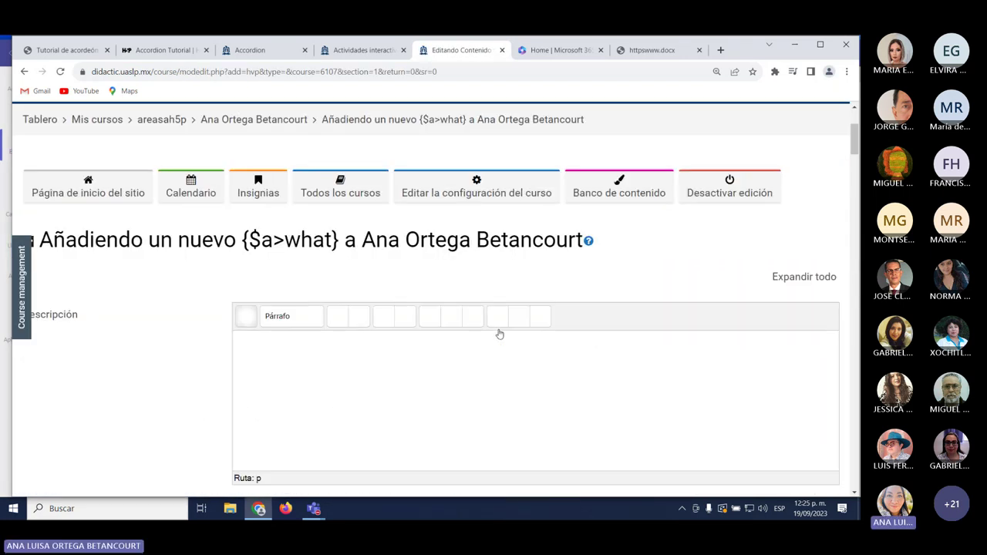
pyautogui.scroll(-4, 499, 334)
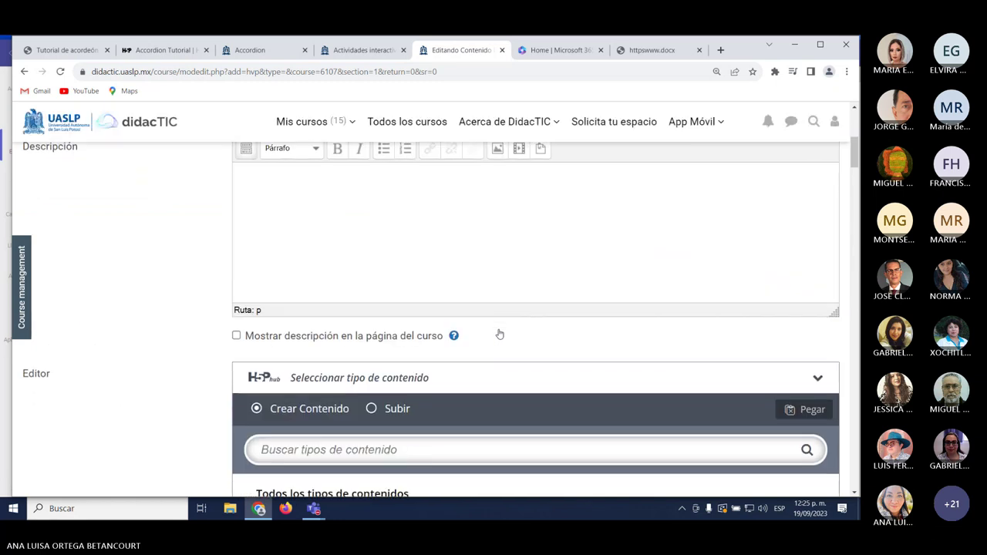
pyautogui.scroll(-3, 478, 354)
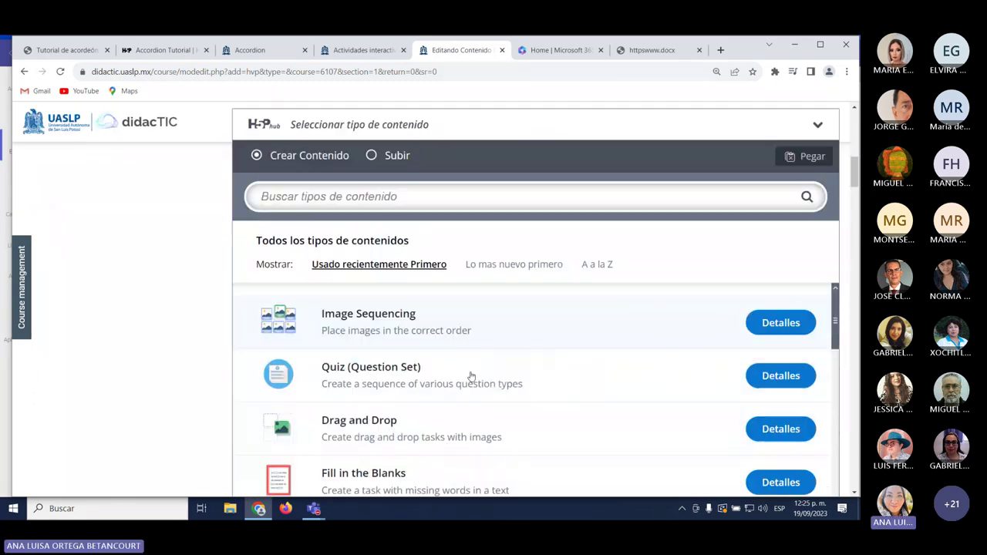
pyautogui.scroll(-1, 476, 368)
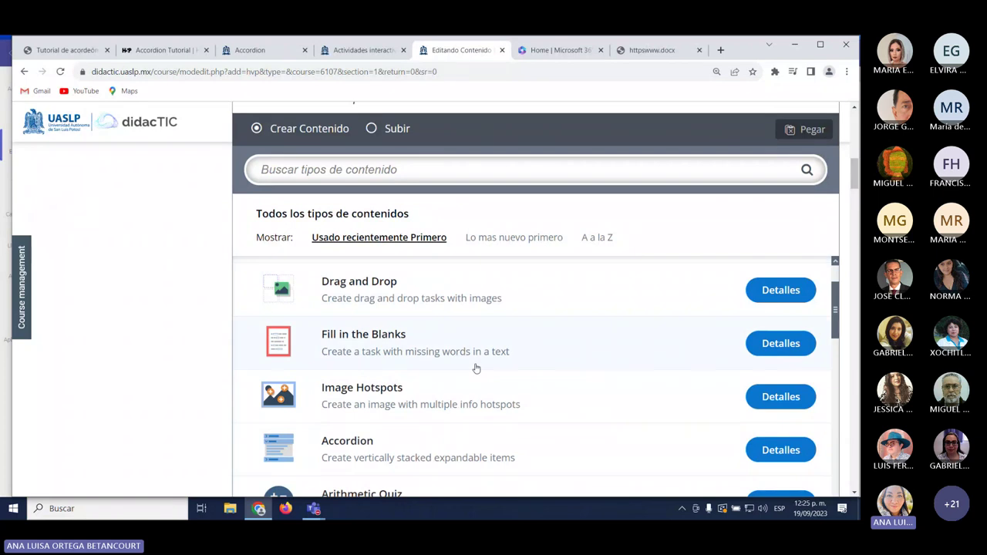
pyautogui.scroll(-1, 473, 368)
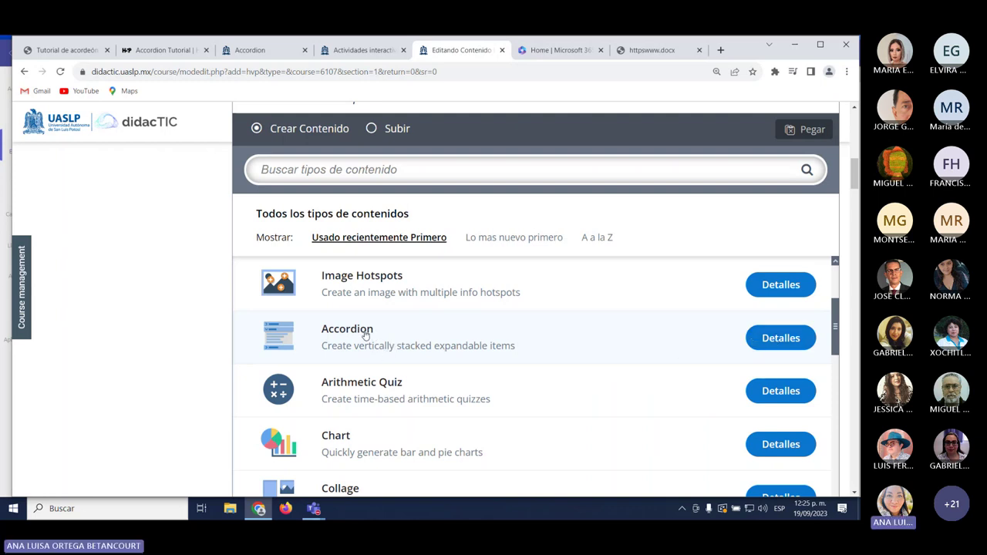
pyautogui.click(365, 333)
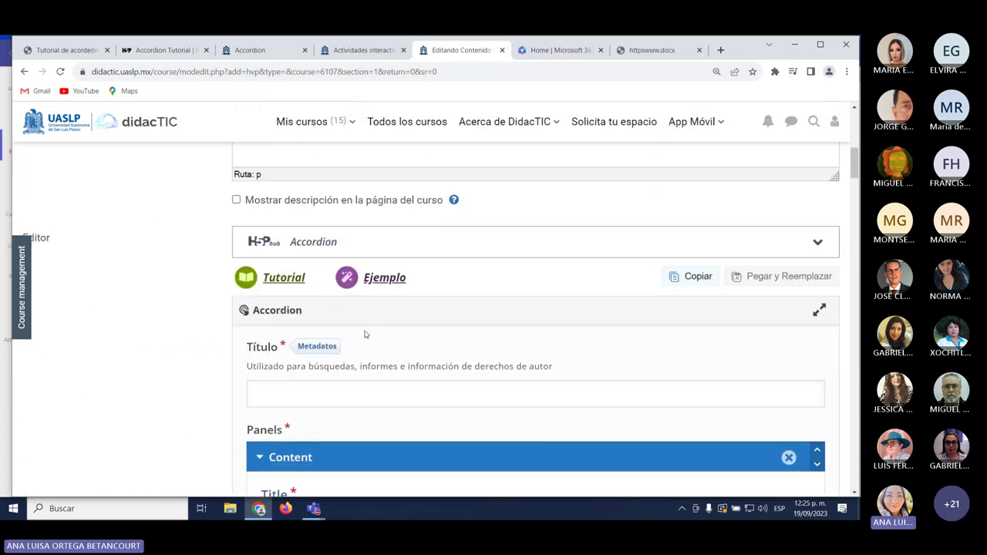
pyautogui.scroll(1, 365, 335)
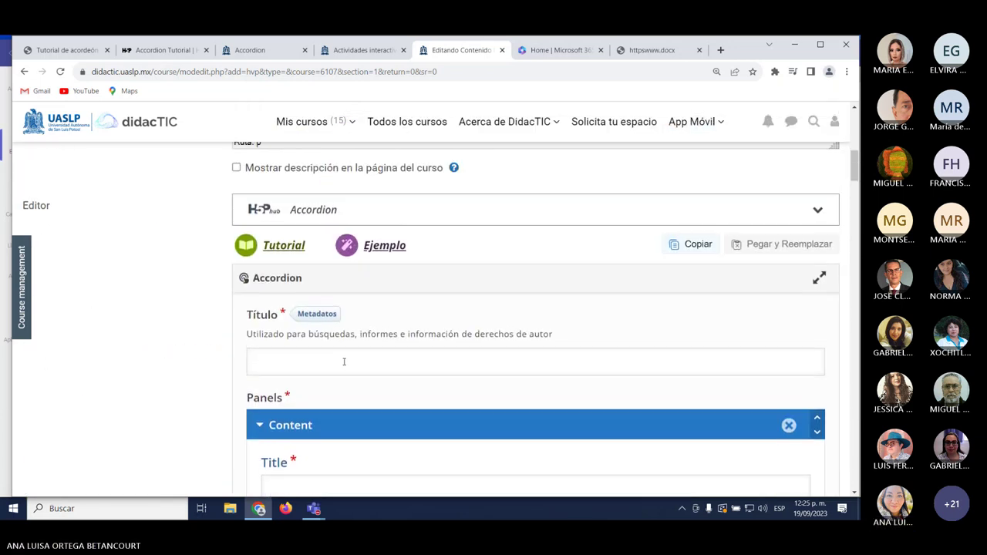
pyautogui.click(343, 364)
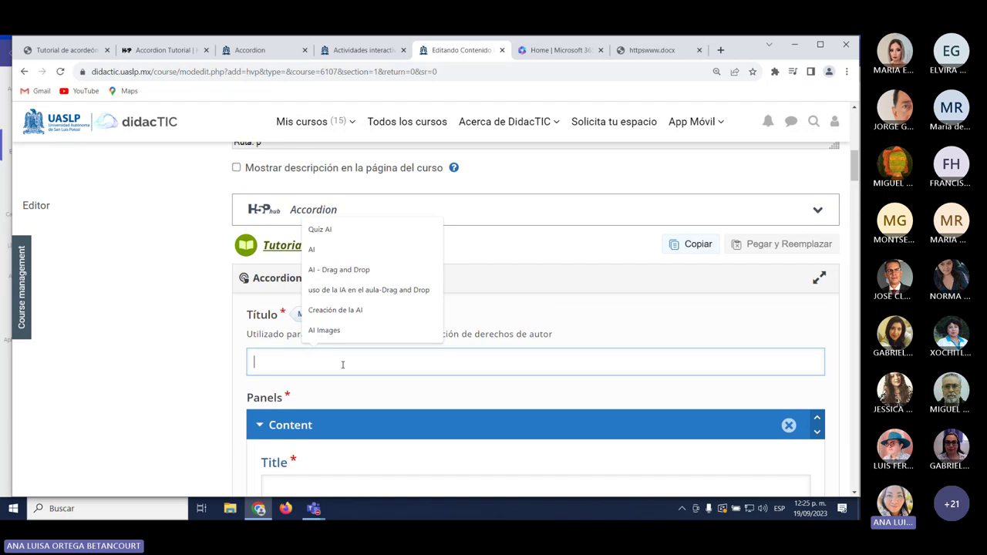
# Go from the tutorial PDF back to its course outline, look over the Accordion example, and return to the new activity form.
pyautogui.click(65, 50)
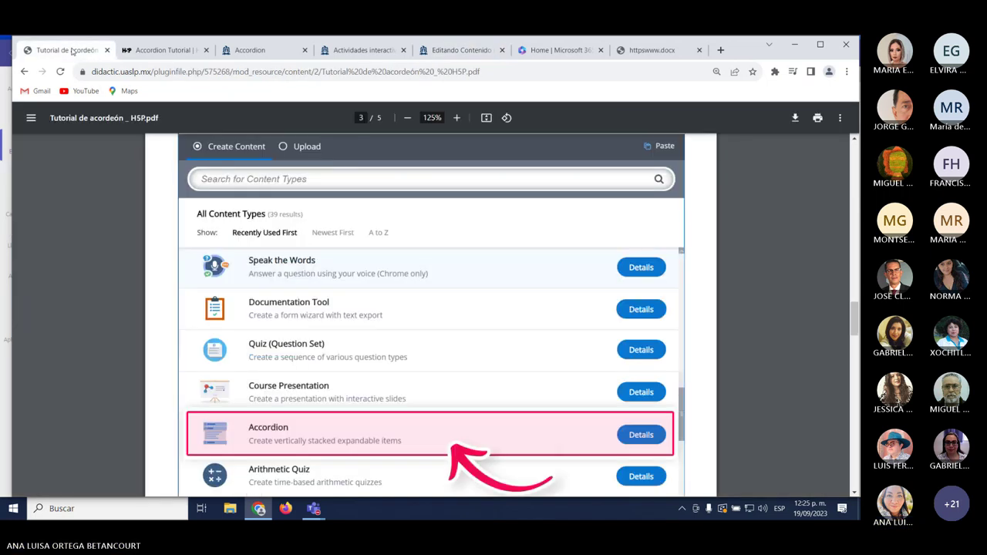
pyautogui.click(25, 72)
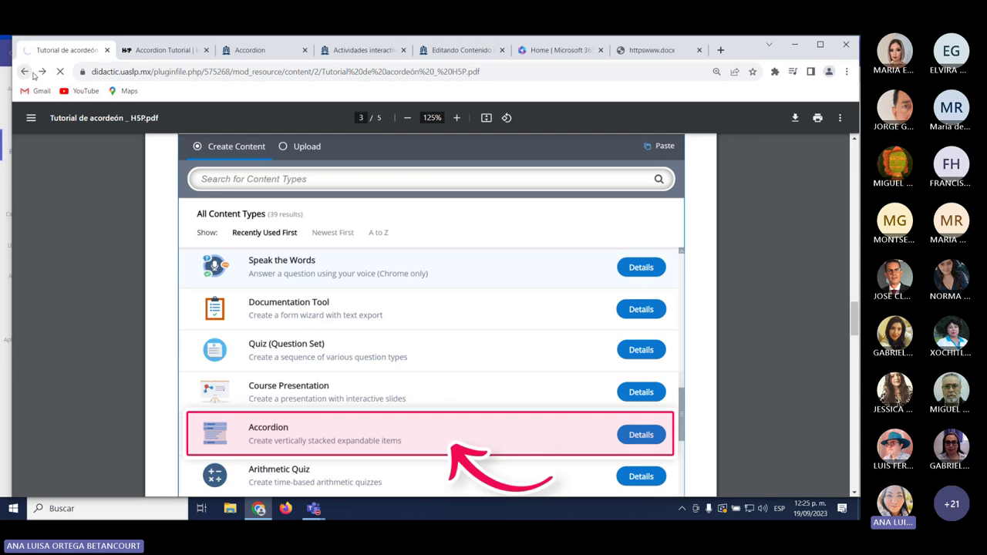
pyautogui.scroll(5, 254, 241)
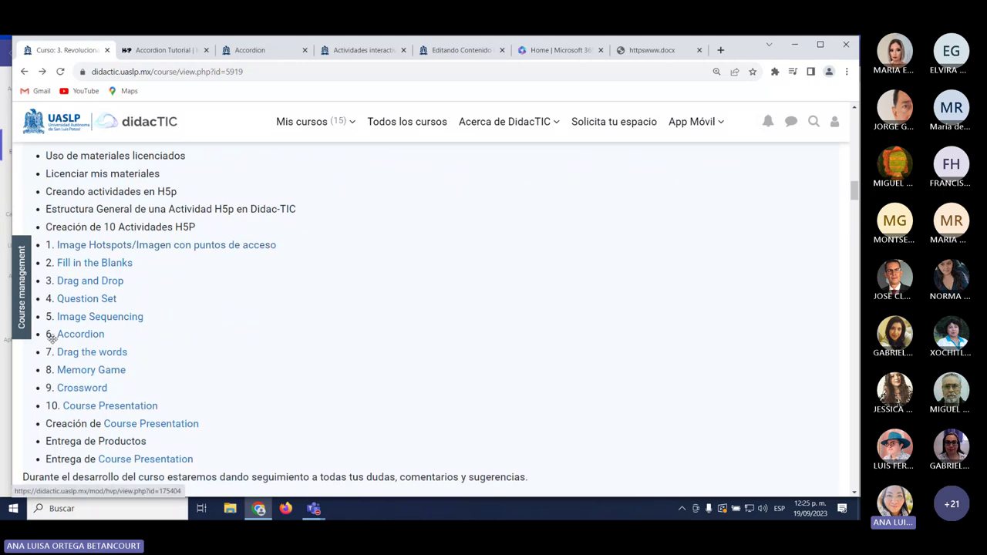
pyautogui.click(308, 121)
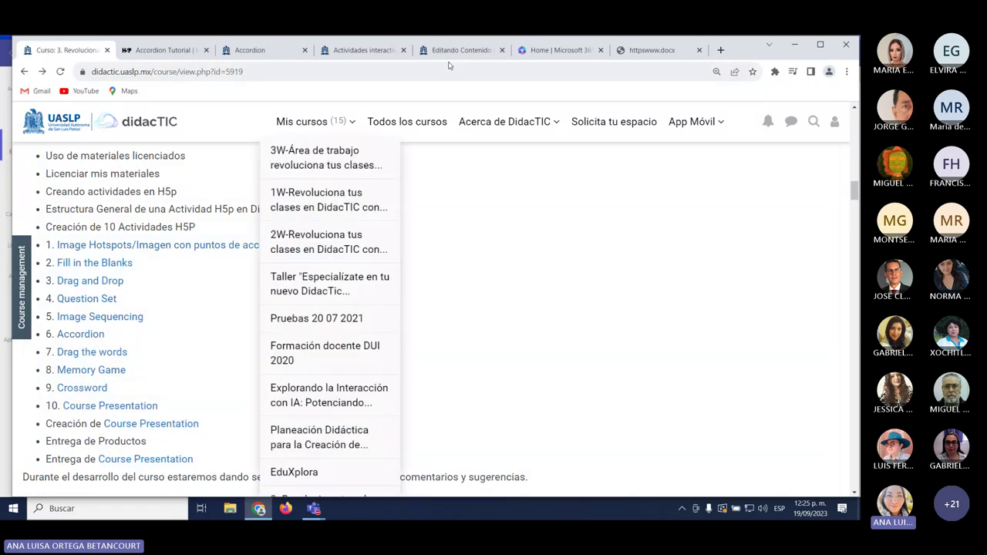
pyautogui.click(350, 51)
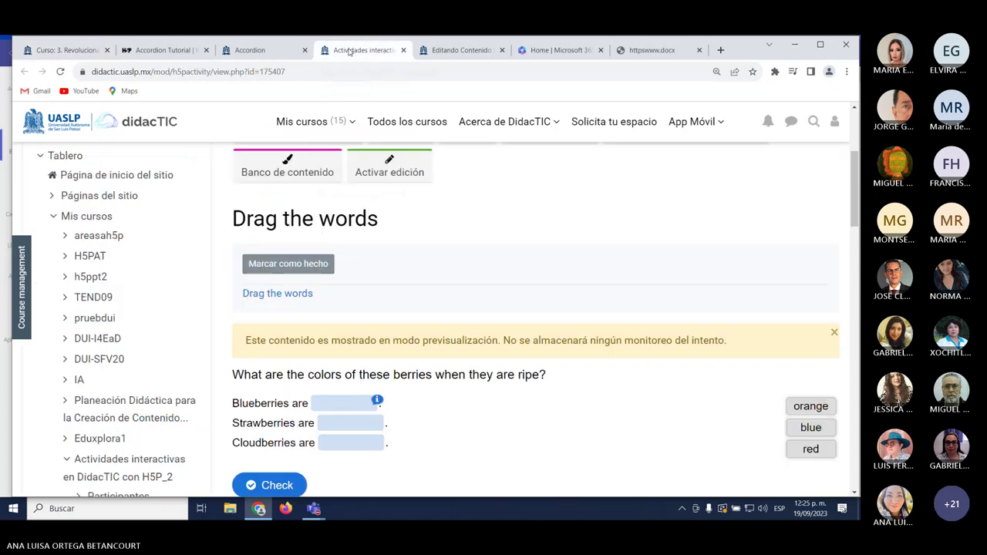
pyautogui.click(244, 57)
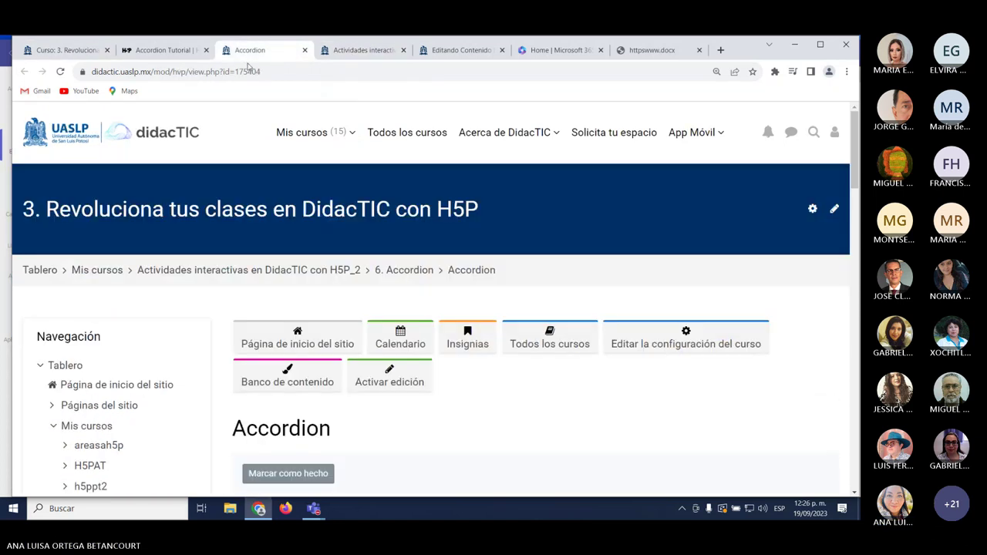
pyautogui.scroll(-2, 550, 373)
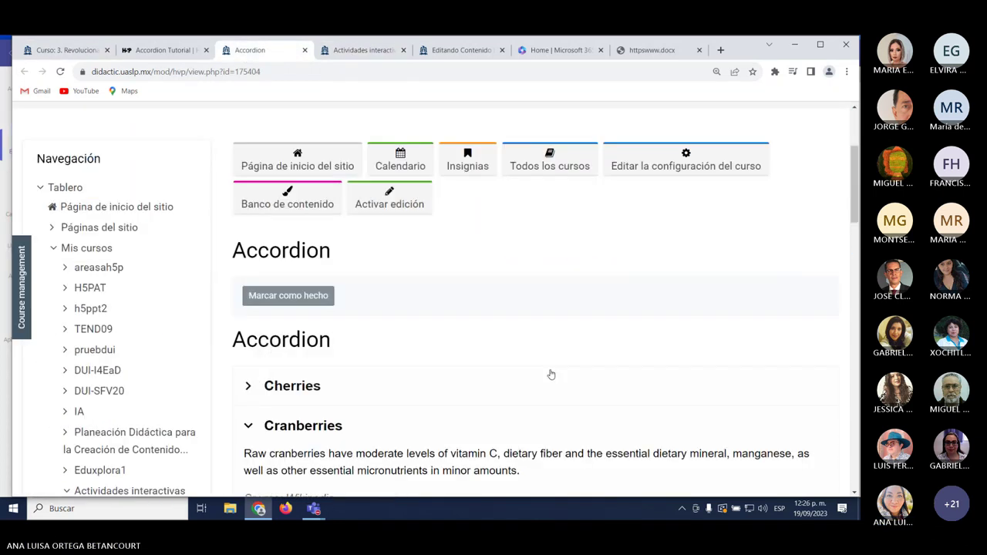
pyautogui.scroll(1, 548, 375)
pyautogui.click(364, 51)
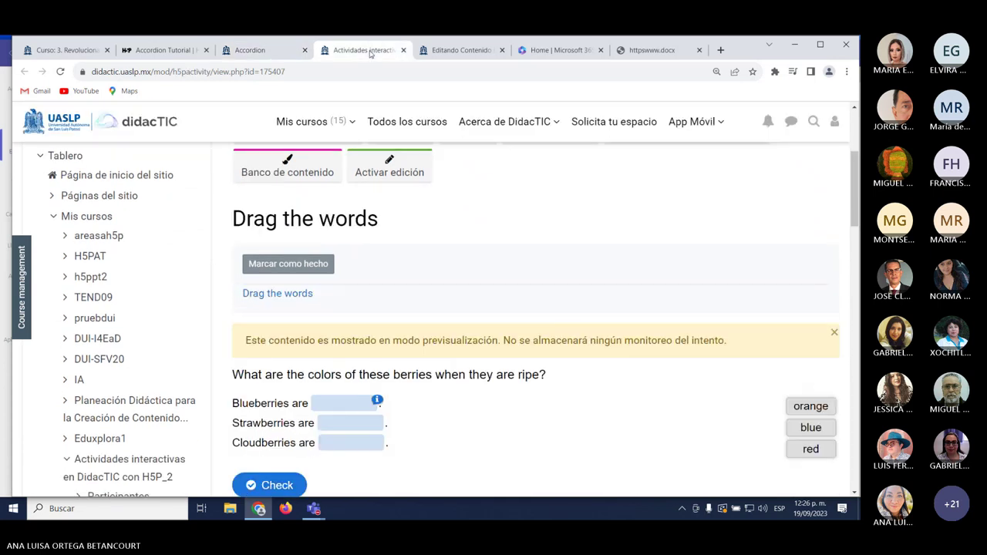
pyautogui.click(455, 50)
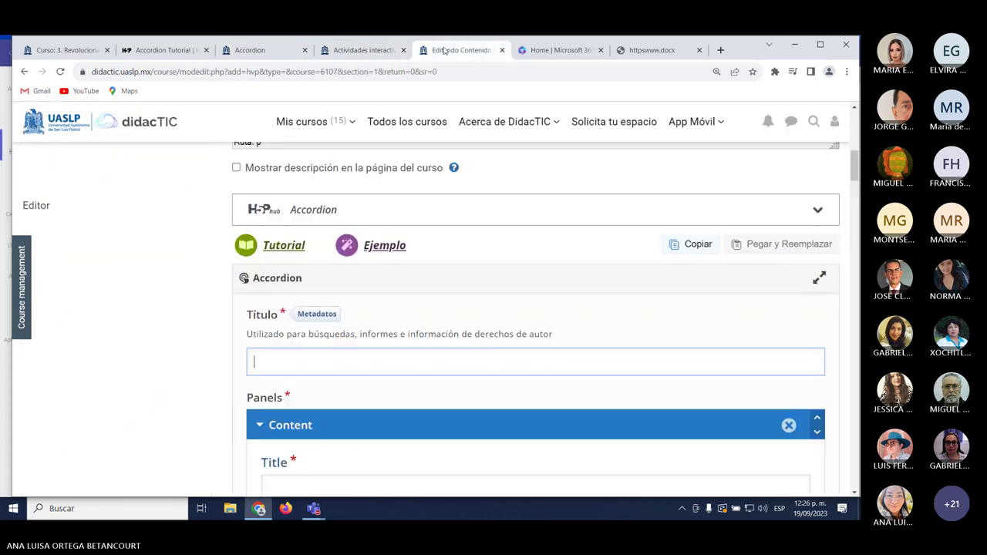
# Title the new accordion activity "6. Accordion - Conceptos IA".
pyautogui.click(292, 354)
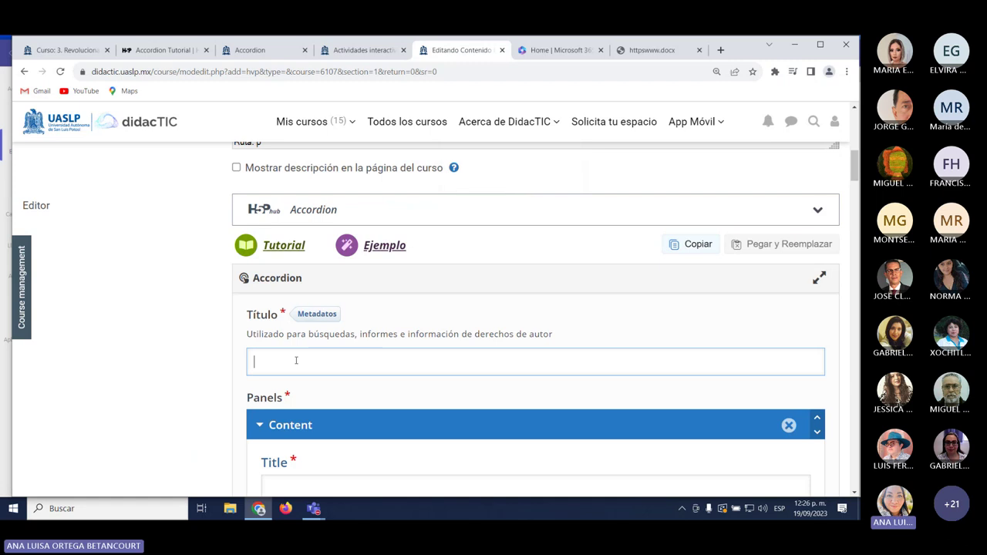
pyautogui.write('6. Accordion')
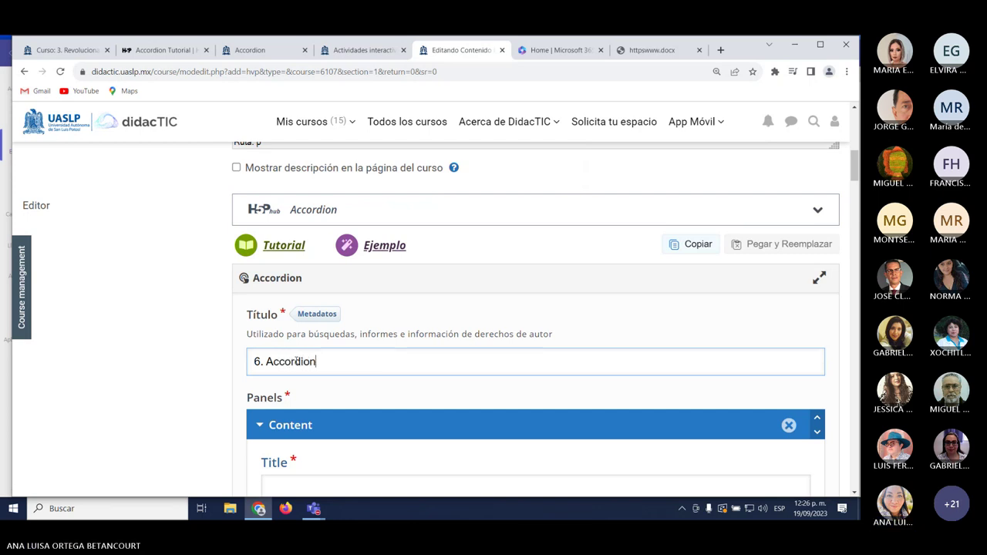
pyautogui.write(' -')
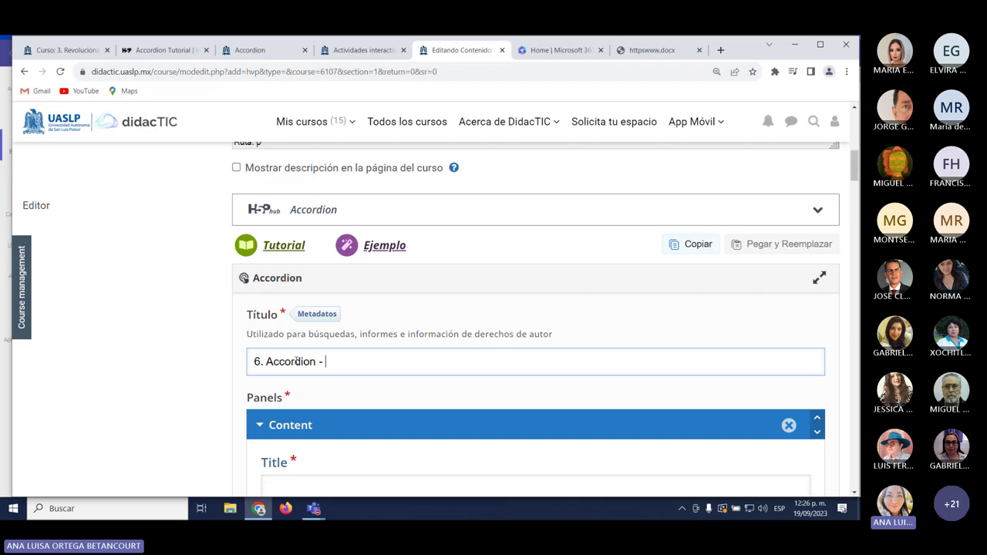
pyautogui.write(' Conceptos IA')
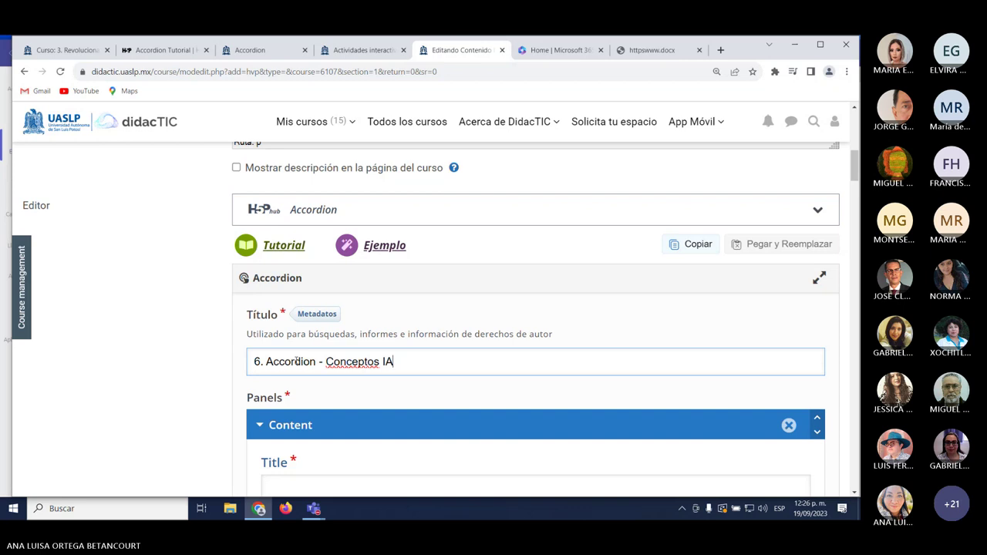
pyautogui.click(455, 390)
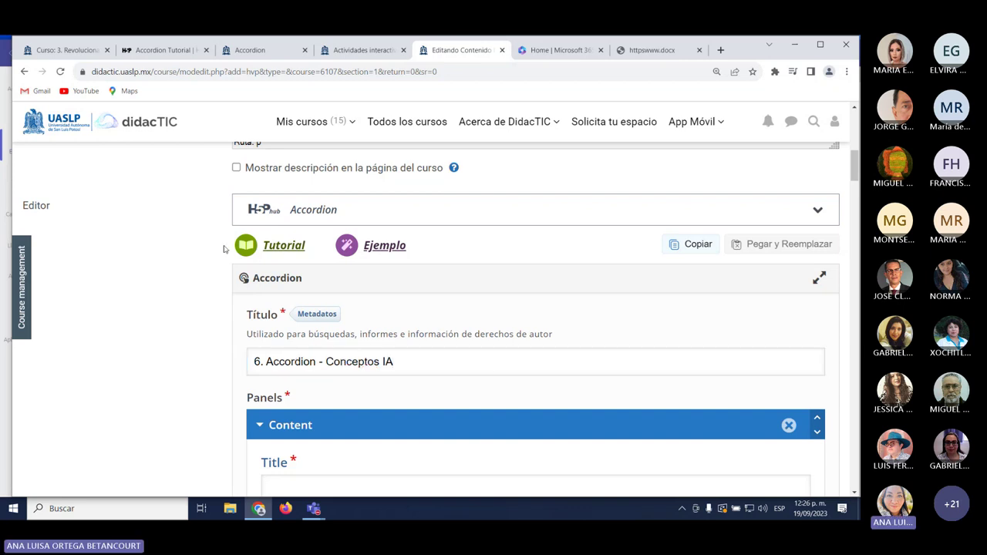
pyautogui.click(67, 49)
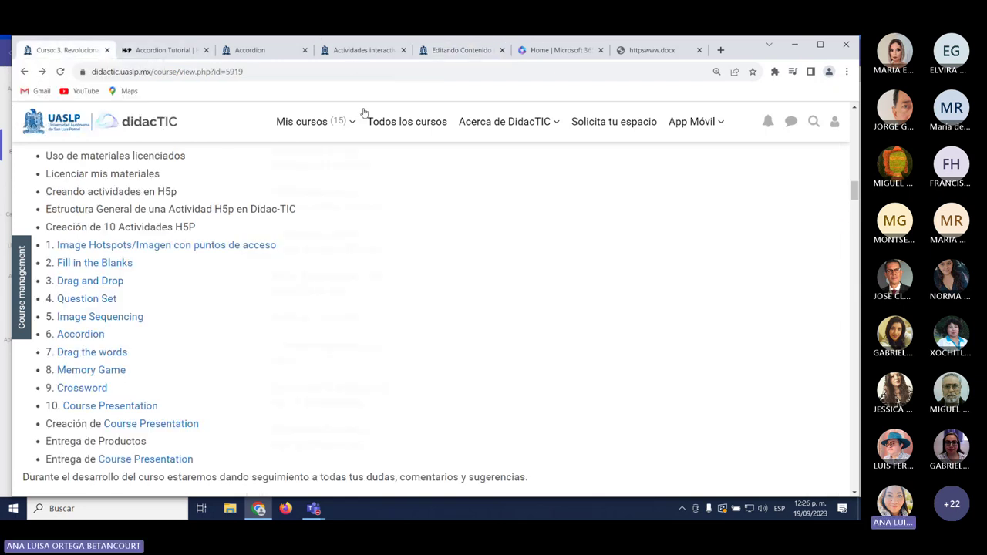
pyautogui.click(128, 50)
pyautogui.click(262, 48)
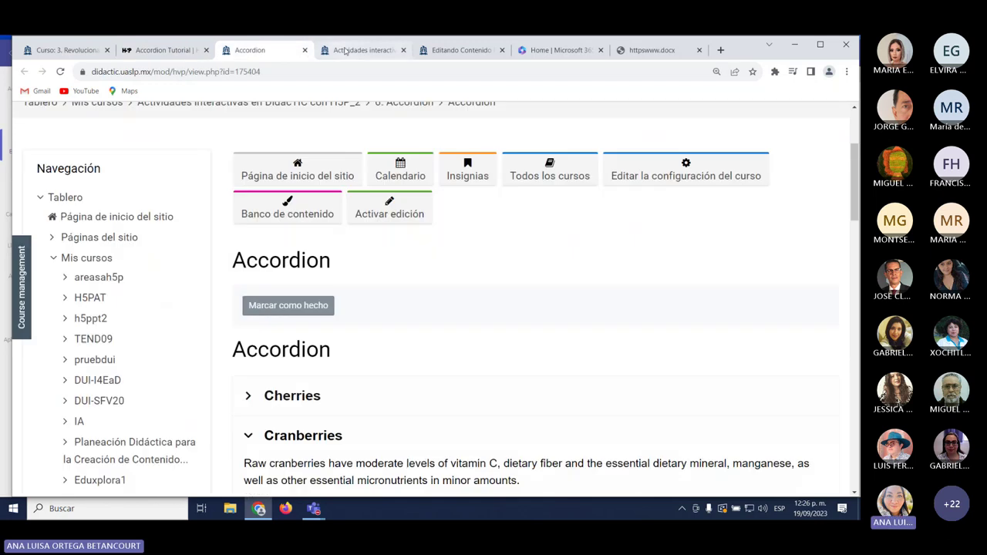
pyautogui.click(345, 50)
pyautogui.click(463, 50)
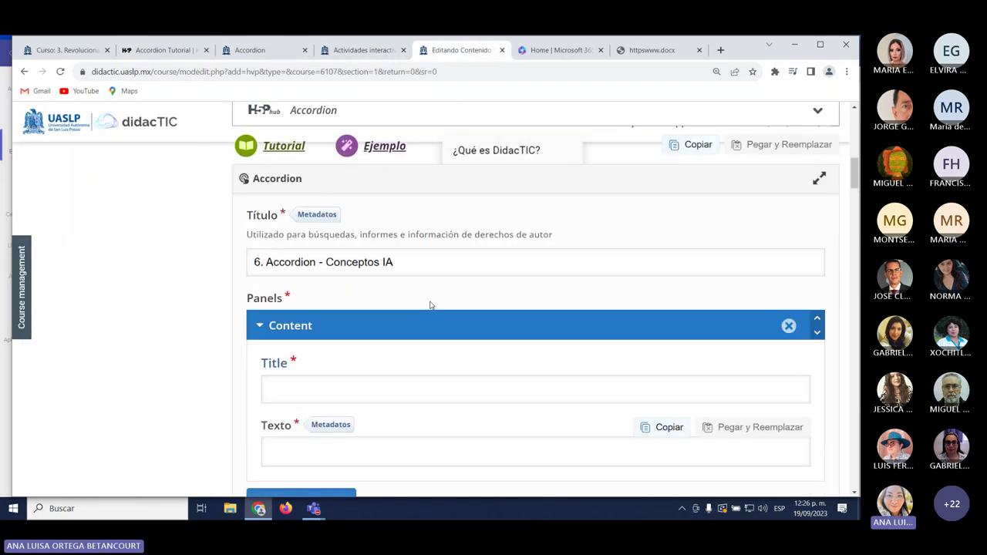
# Examine the Title and Texto fields of the accordion's first content panel.
pyautogui.scroll(-1, 430, 306)
pyautogui.click(432, 250)
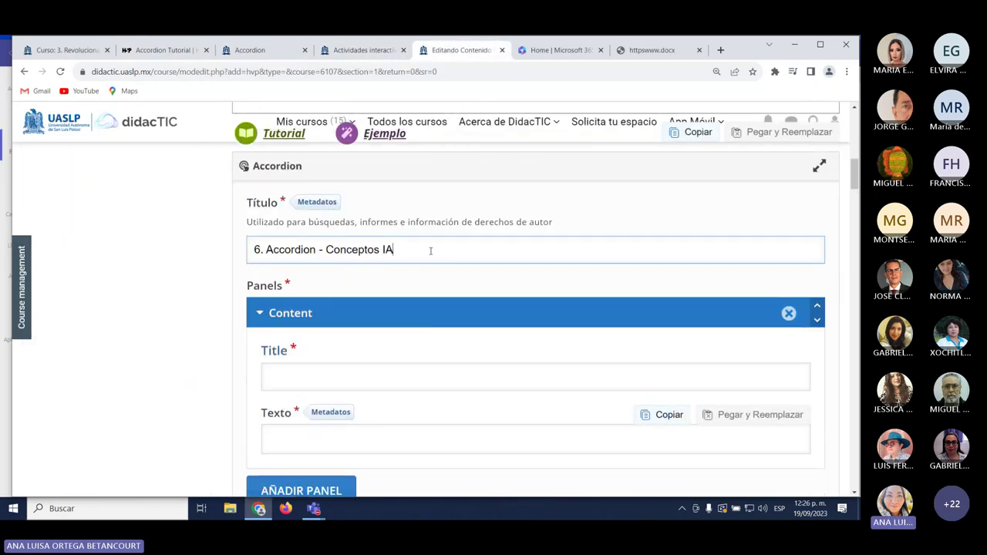
pyautogui.scroll(-1, 368, 350)
pyautogui.scroll(-1, 370, 350)
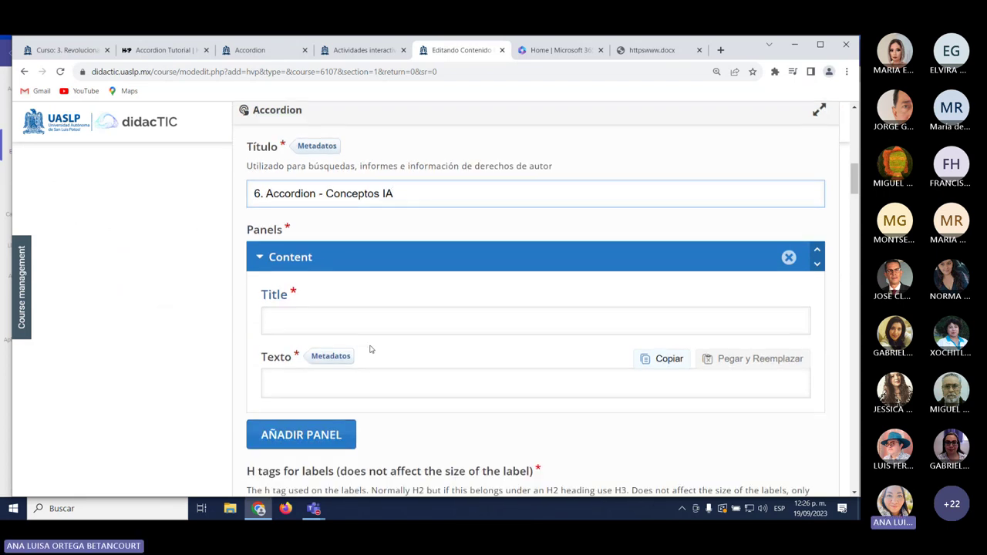
pyautogui.scroll(-1, 326, 327)
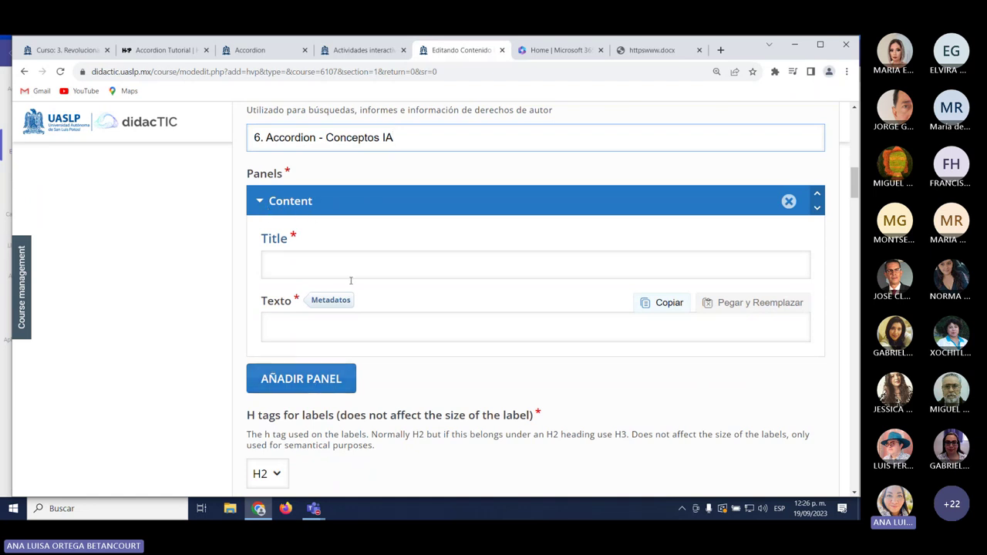
pyautogui.click(312, 264)
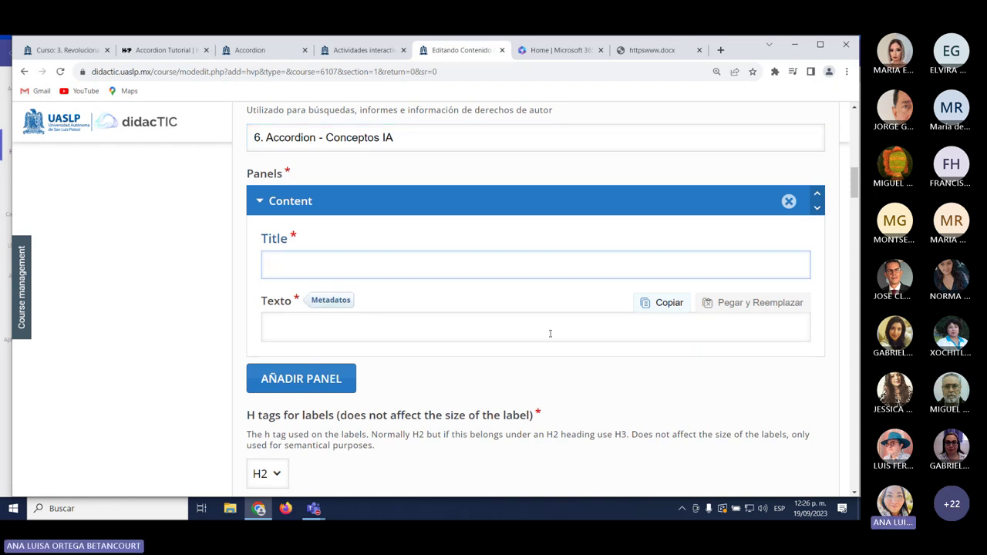
# Add a second content panel to the accordion and delete it again.
pyautogui.click(298, 380)
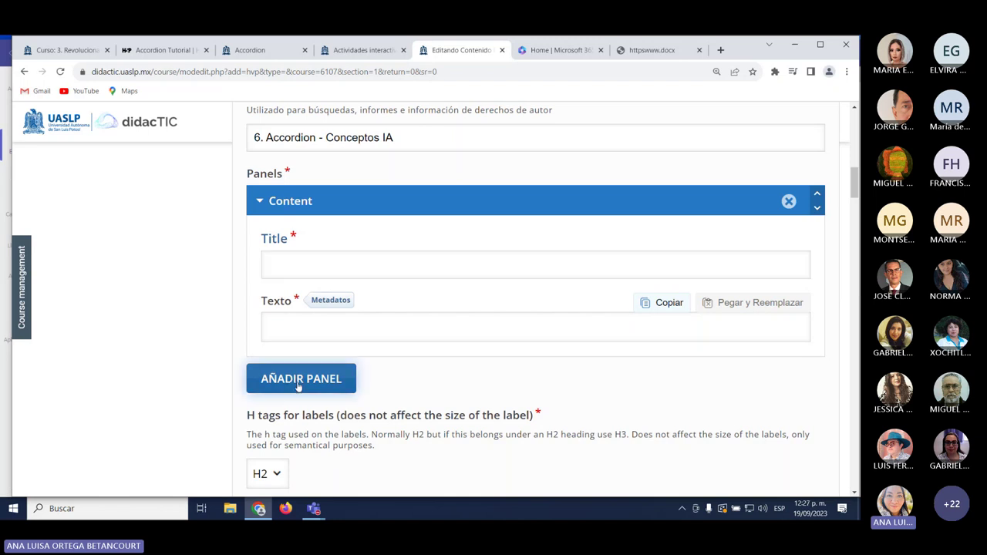
pyautogui.scroll(-2, 299, 387)
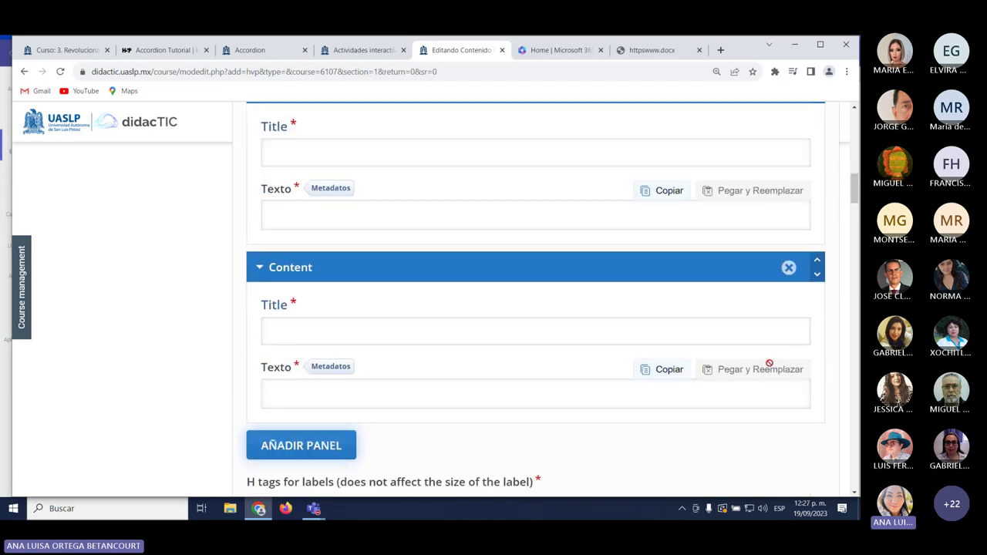
pyautogui.click(788, 270)
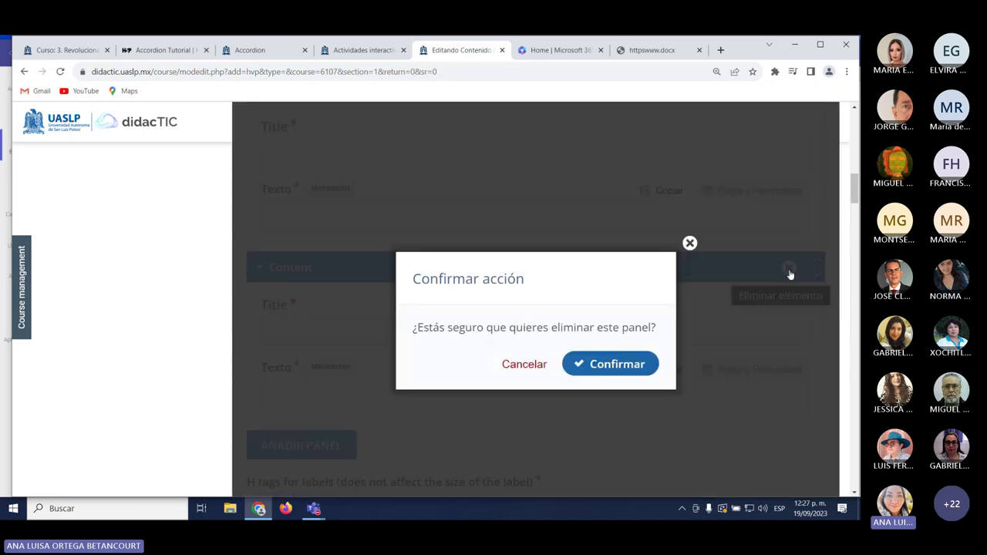
pyautogui.click(599, 362)
# Leave the new activity form without saving and return to the presenter's own section of the workspace course.
pyautogui.scroll(6, 601, 378)
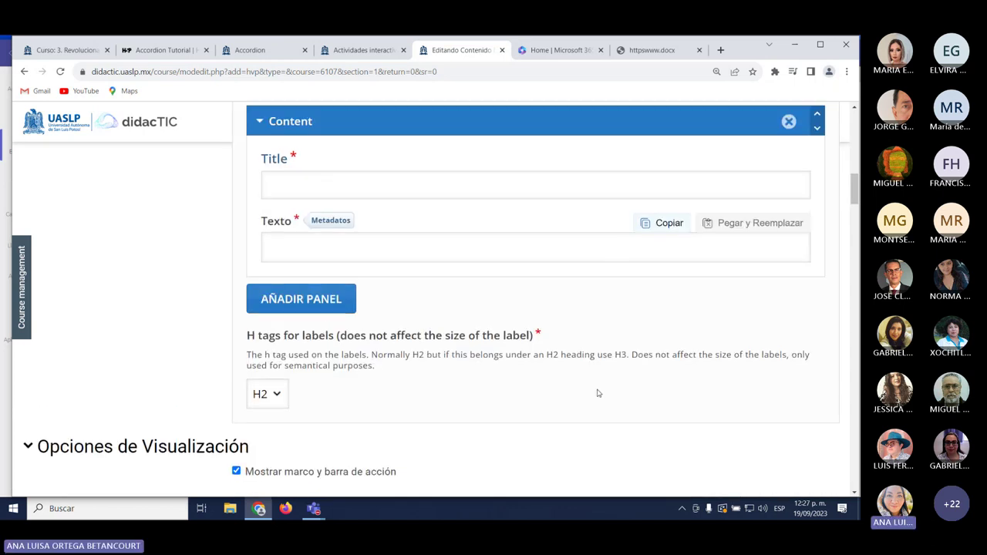
pyautogui.scroll(5, 597, 395)
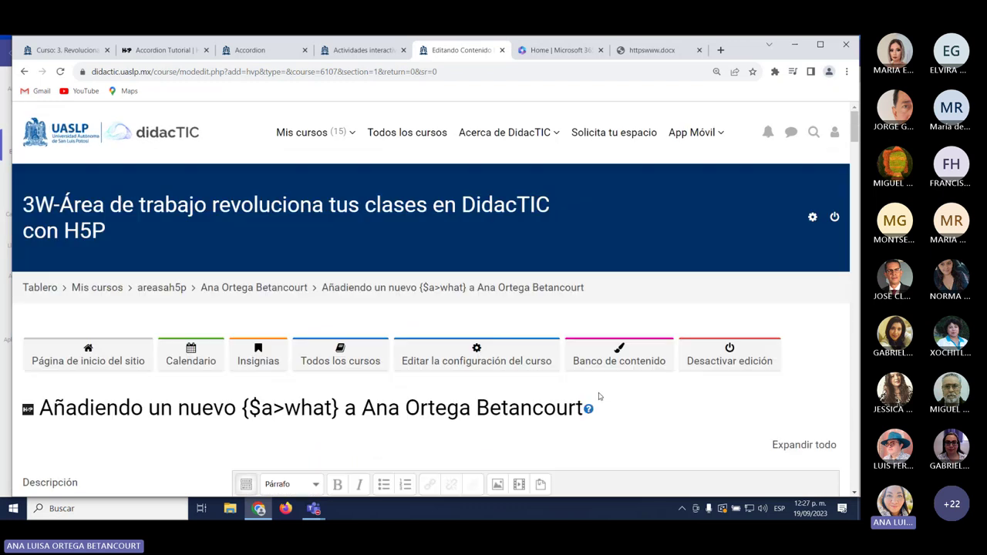
pyautogui.click(279, 290)
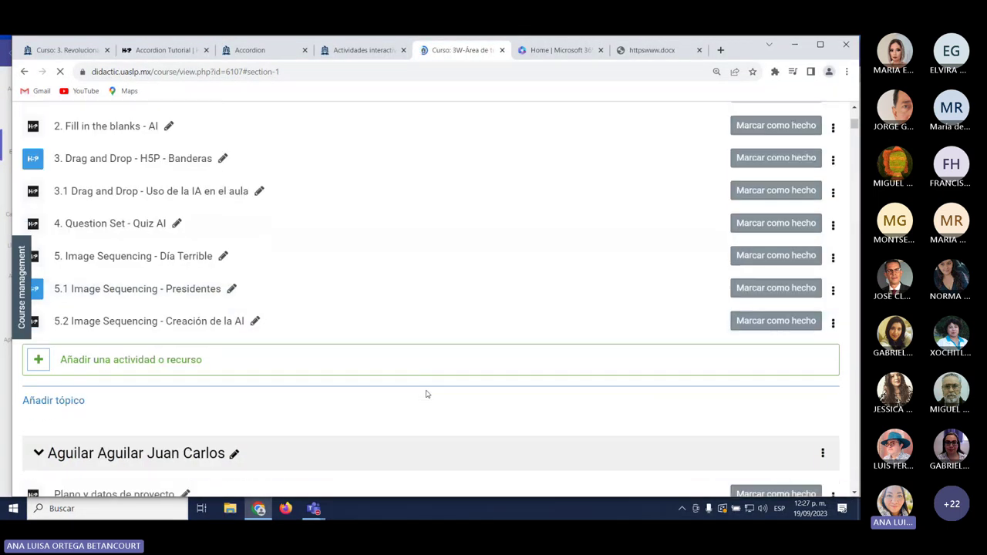
# Turn off editing mode in the workspace course and copy the course page's web address.
pyautogui.scroll(5, 425, 392)
pyautogui.click(752, 229)
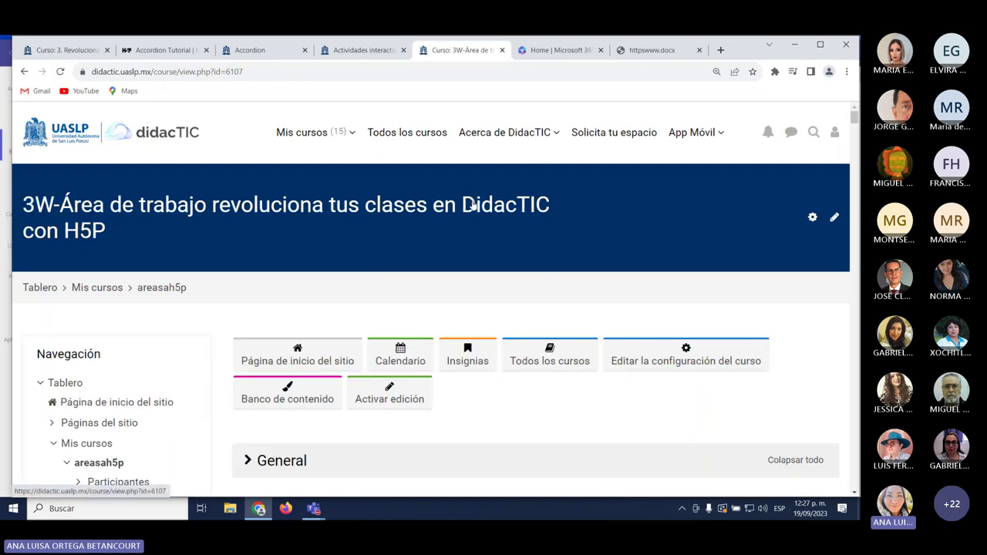
pyautogui.click(195, 71)
pyautogui.click(195, 72)
pyautogui.hotkey('ctrl', 'c')
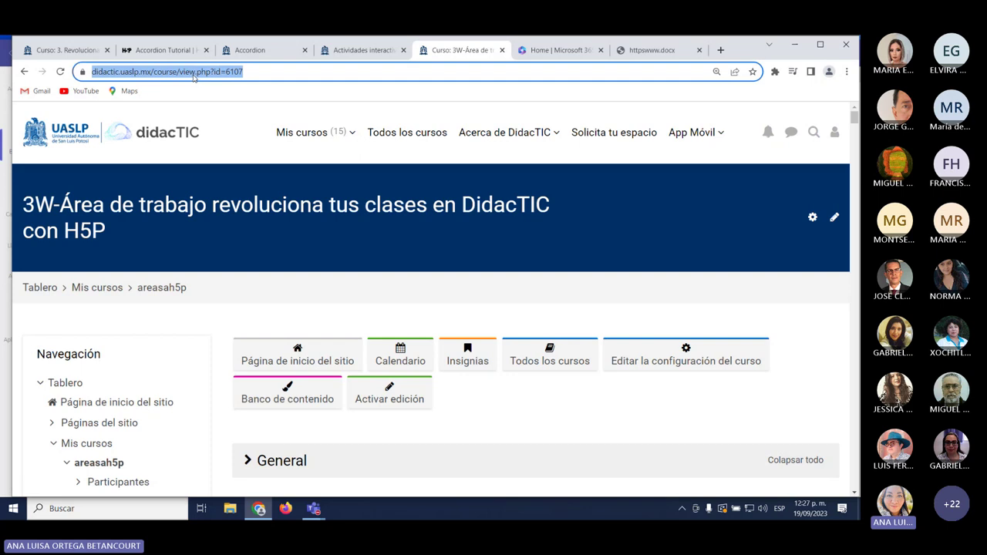
# Switch to the Revoluciona meeting in Microsoft Teams, send the copied course link in the meeting chat, and return to the course.
pyautogui.moveTo(324, 512)
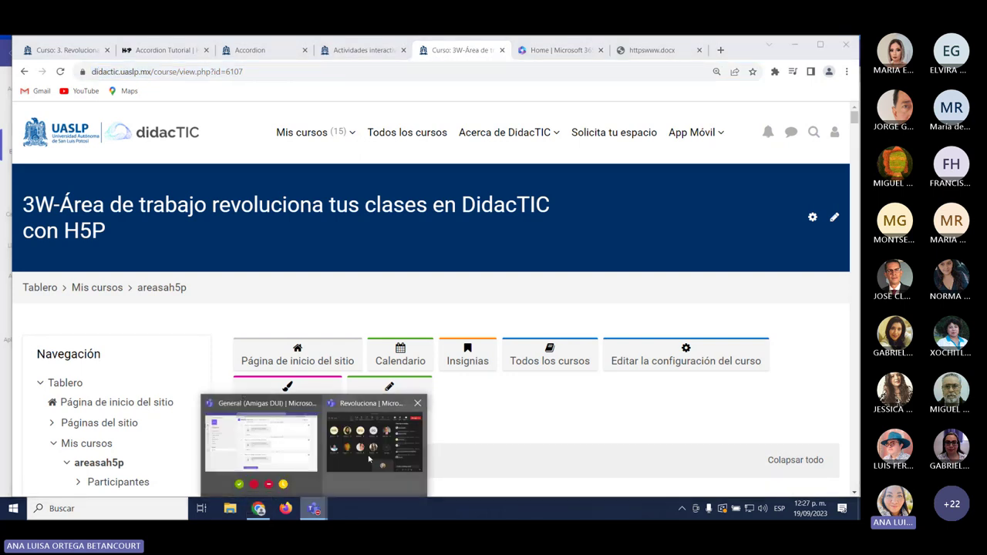
pyautogui.click(369, 454)
pyautogui.click(609, 388)
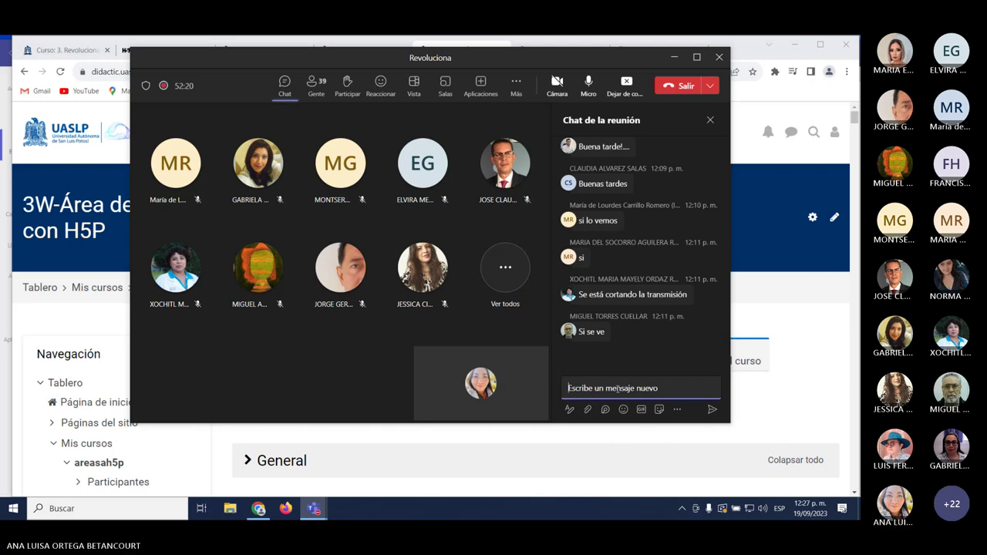
pyautogui.hotkey('ctrl', 'v')
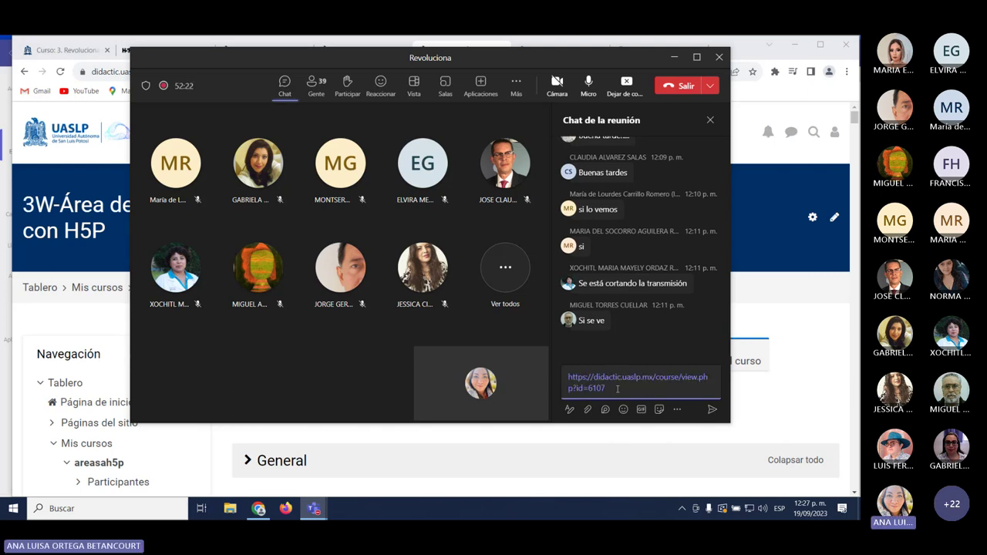
pyautogui.press('Return')
pyautogui.scroll(-1, 769, 306)
pyautogui.click(769, 306)
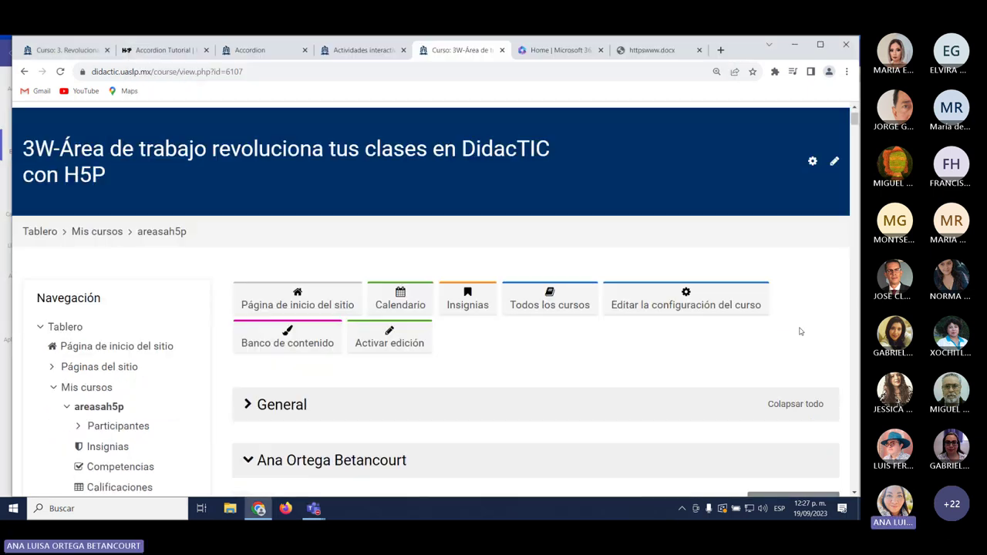
# Collapse the presenter's and the first participant's sections of the course and expand them again.
pyautogui.scroll(-3, 247, 349)
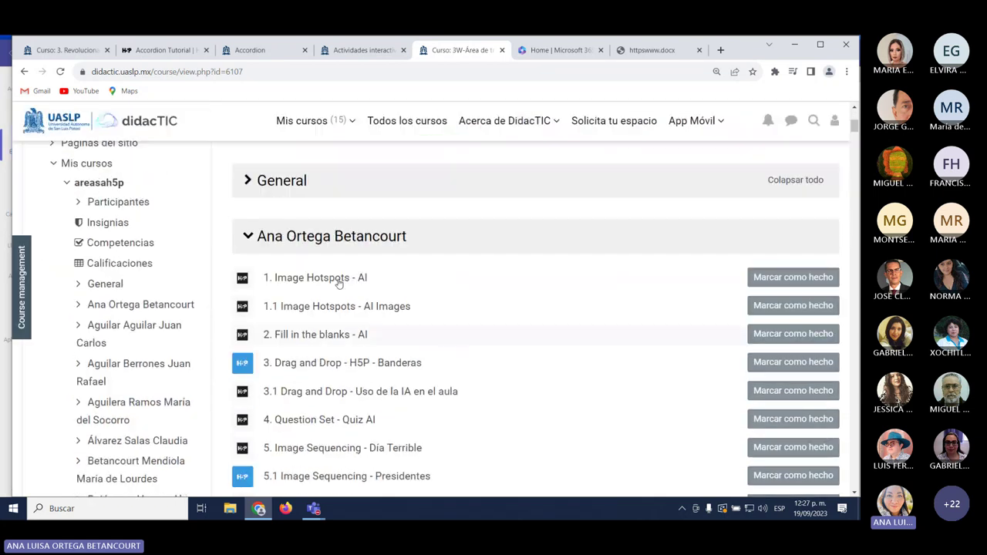
pyautogui.click(248, 236)
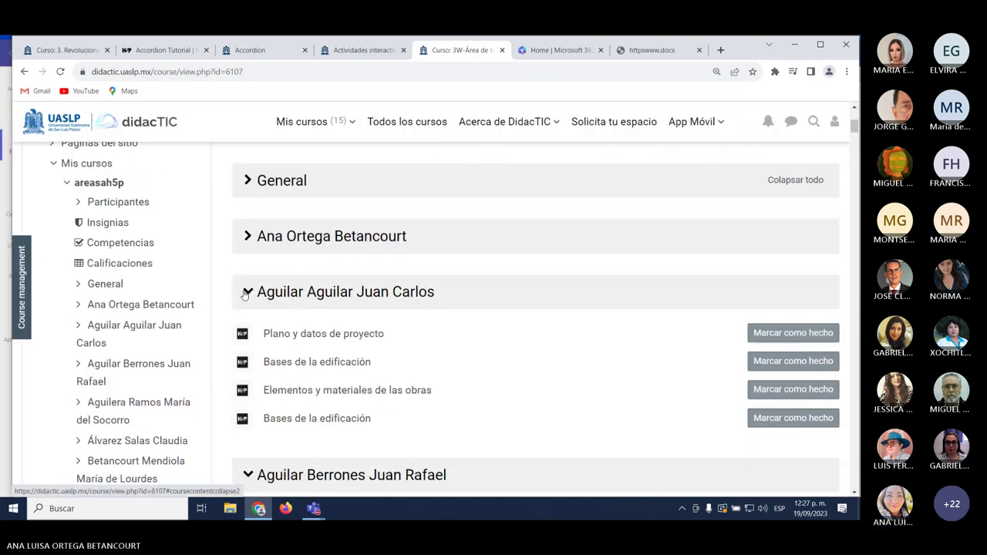
pyautogui.click(247, 348)
pyautogui.scroll(-1, 251, 322)
pyautogui.scroll(-8, 254, 292)
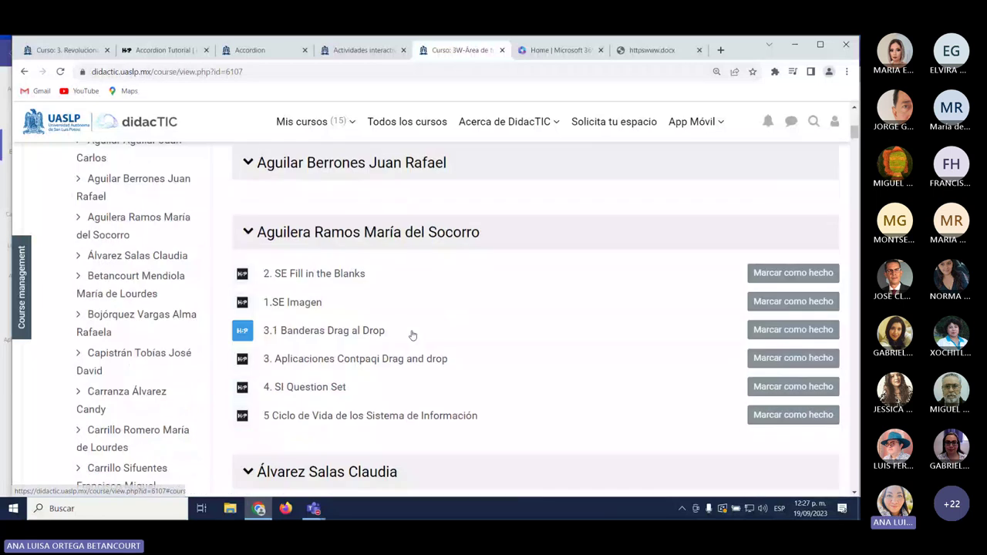
pyautogui.scroll(10, 409, 349)
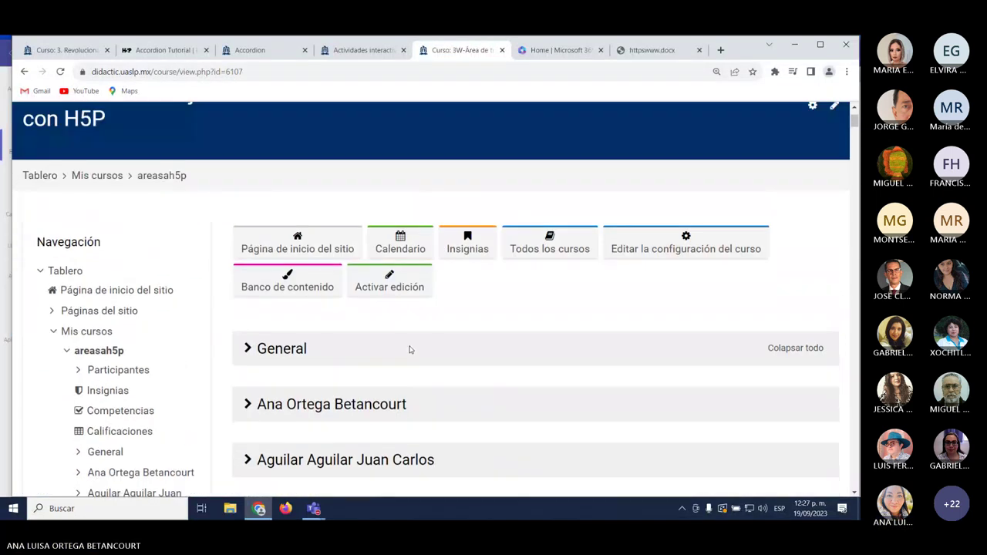
pyautogui.scroll(-2, 269, 370)
pyautogui.click(254, 348)
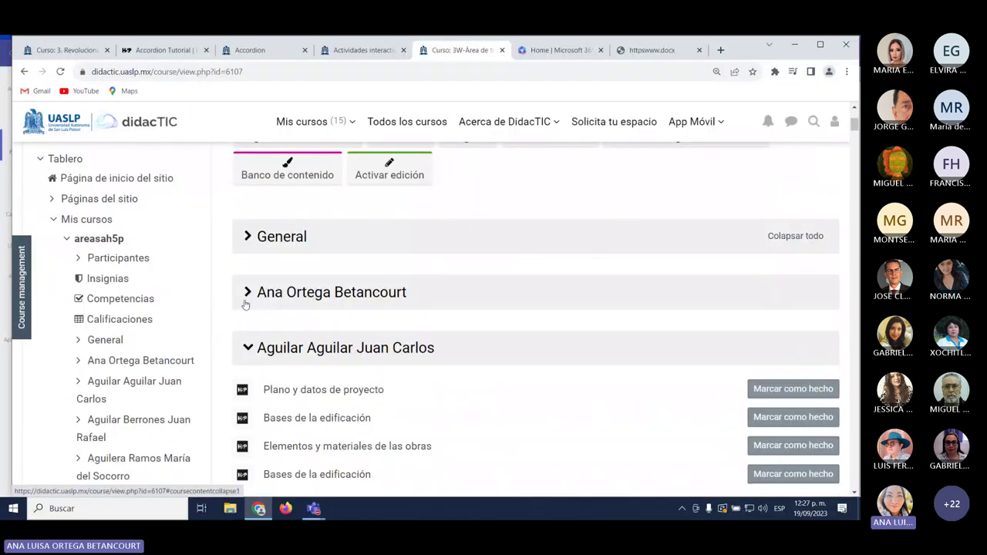
pyautogui.click(247, 297)
pyautogui.scroll(3, 323, 347)
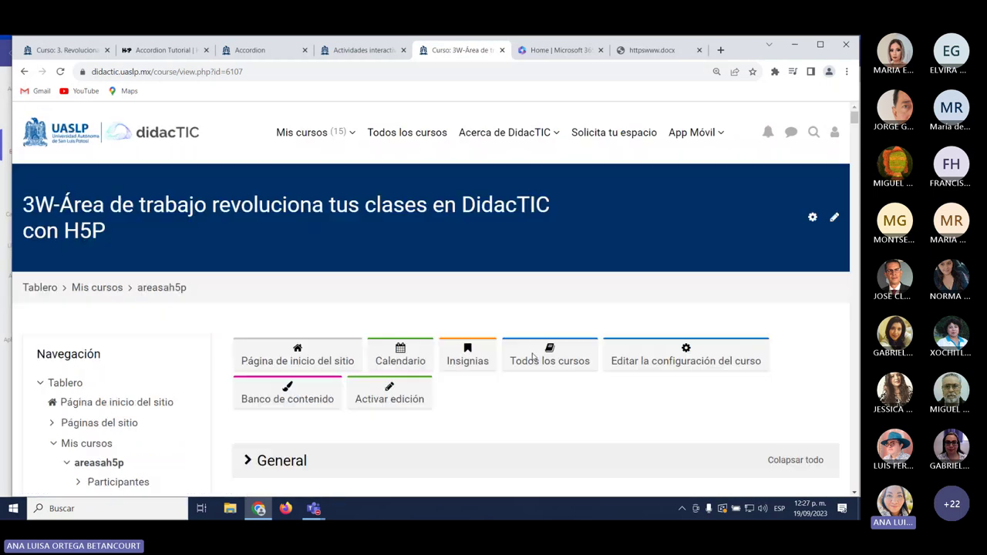
# Turn on editing mode and add a new Contenido Interactivo activity to the presenter's own section.
pyautogui.click(397, 403)
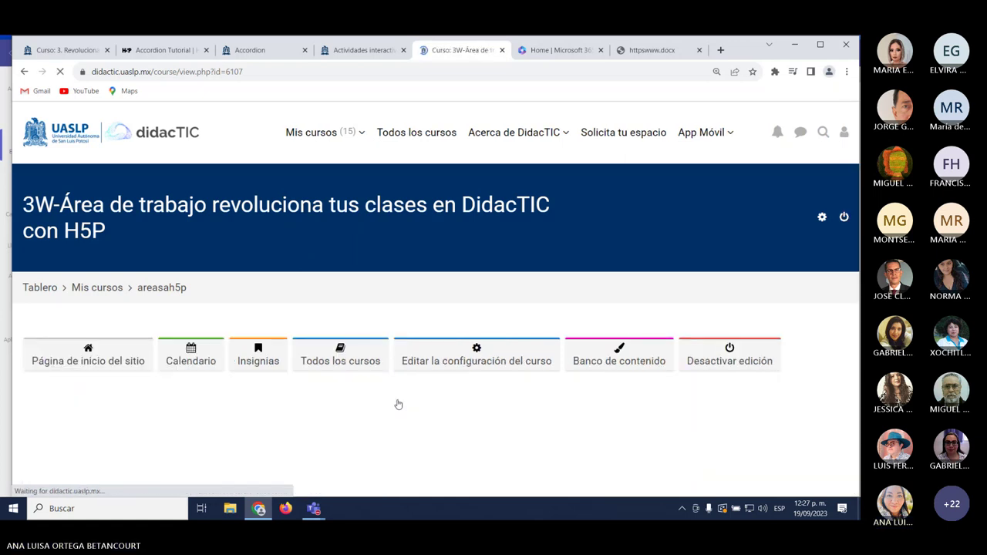
pyautogui.scroll(-3, 398, 404)
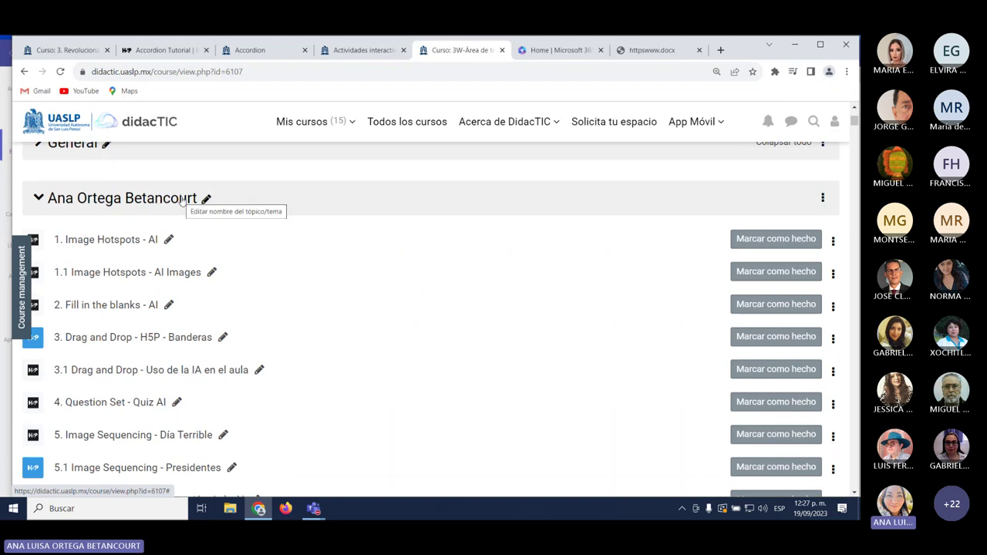
pyautogui.scroll(-2, 200, 216)
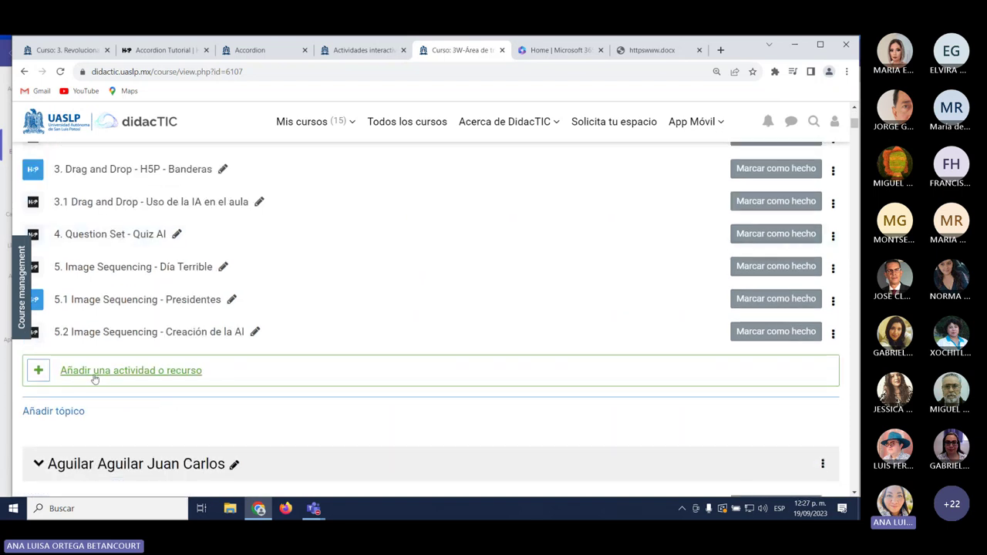
pyautogui.click(144, 371)
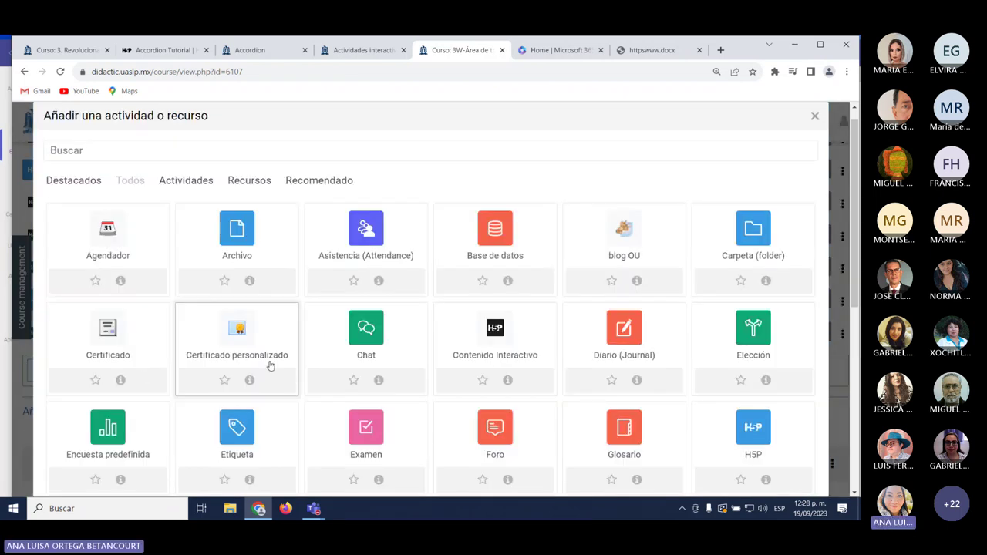
pyautogui.click(494, 337)
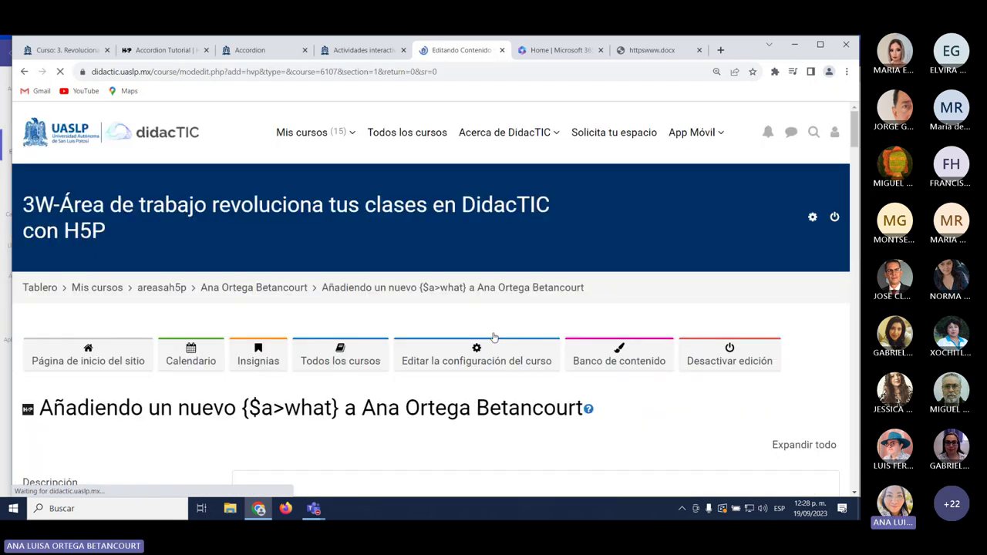
# Choose Accordion as the content type of the new activity.
pyautogui.scroll(-6, 494, 337)
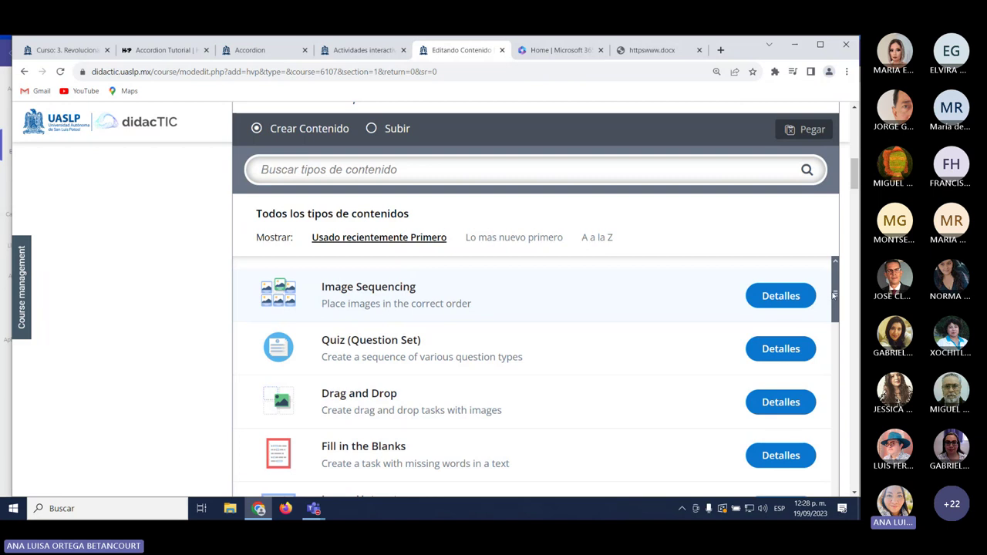
pyautogui.moveTo(837, 291); pyautogui.dragTo(832, 333)
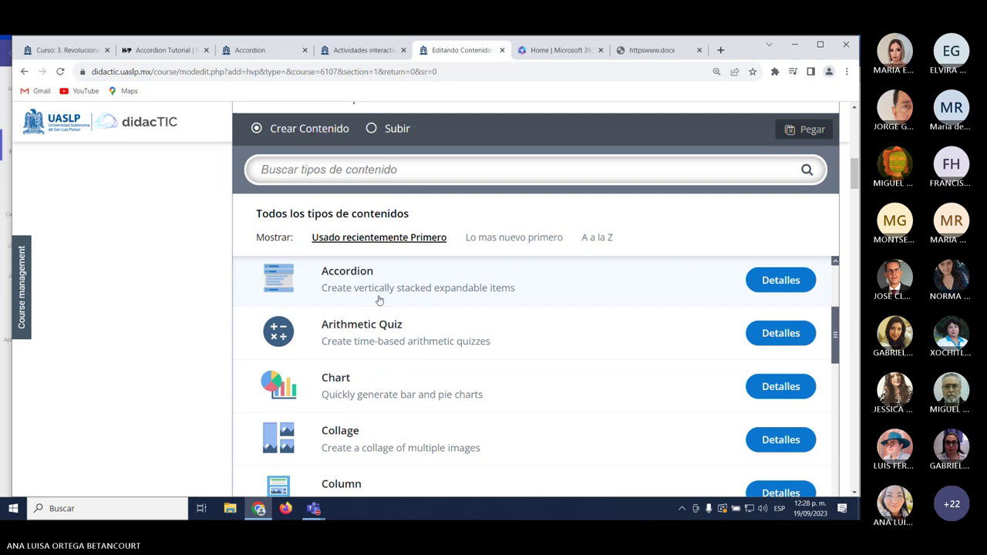
pyautogui.click(354, 282)
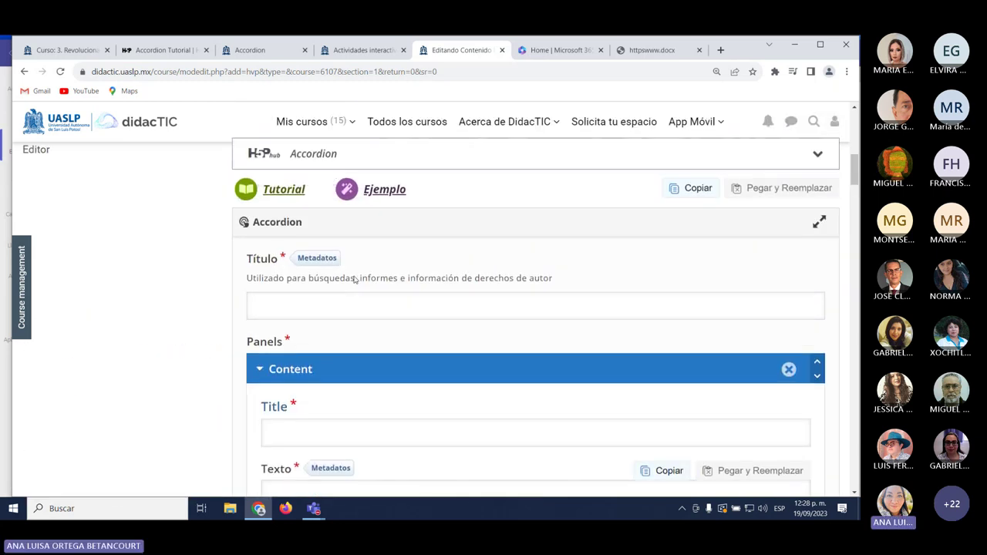
# Title the accordion "6. Accordion - Conceptos IA".
pyautogui.click(341, 308)
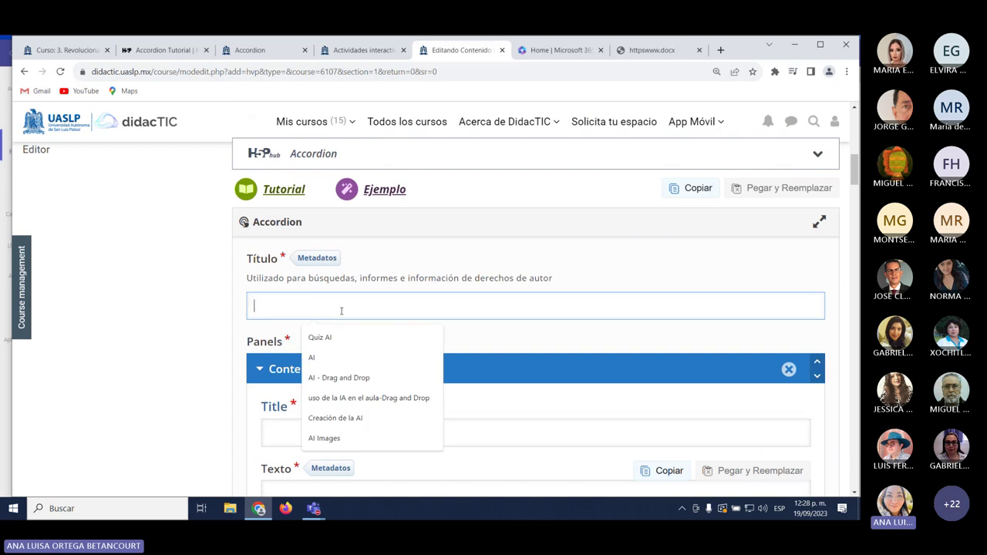
pyautogui.write('6. ')
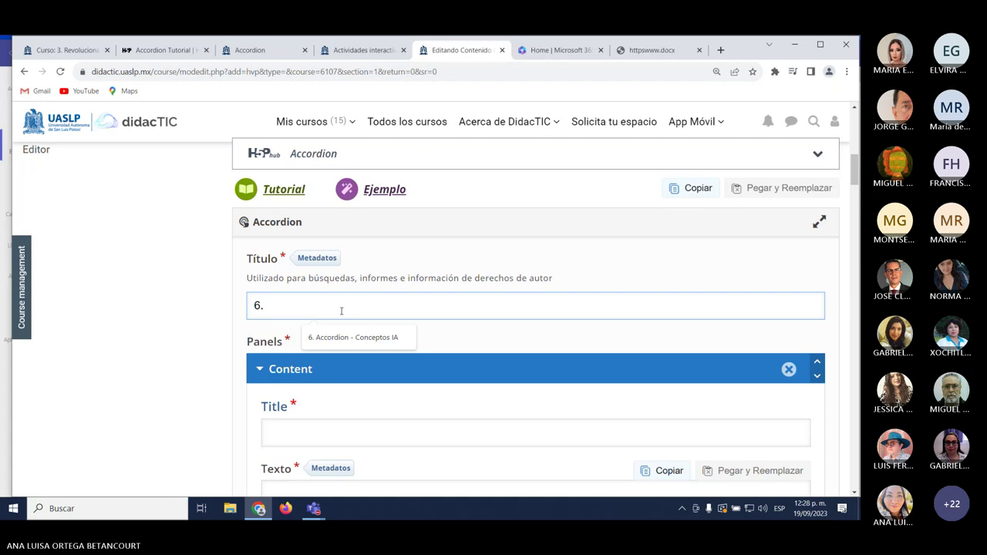
pyautogui.write('Acco')
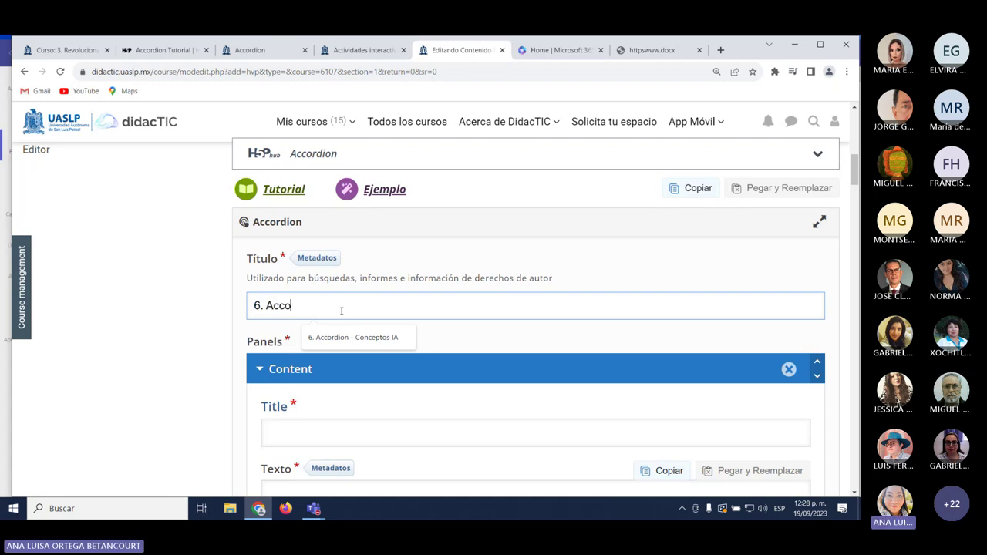
pyautogui.write('rdion ')
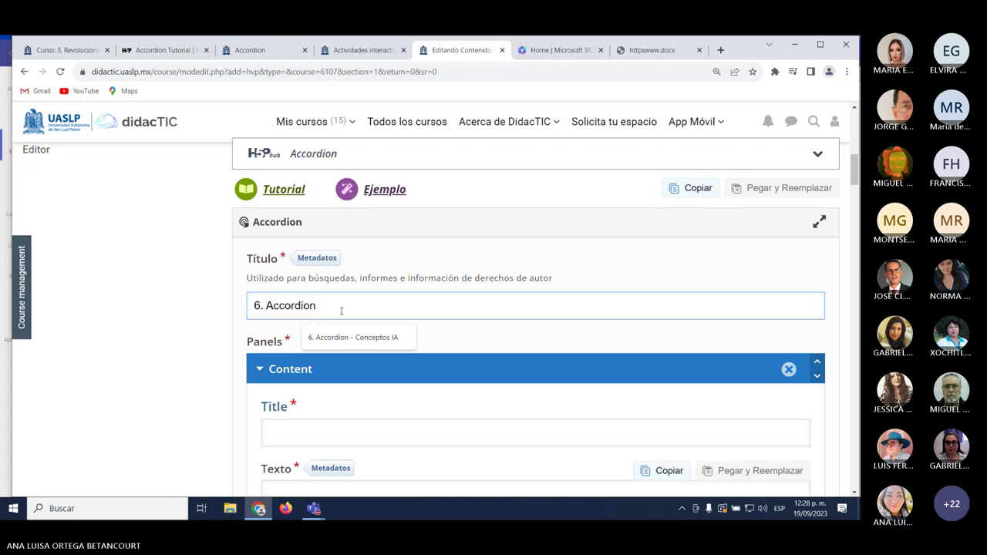
pyautogui.write('-')
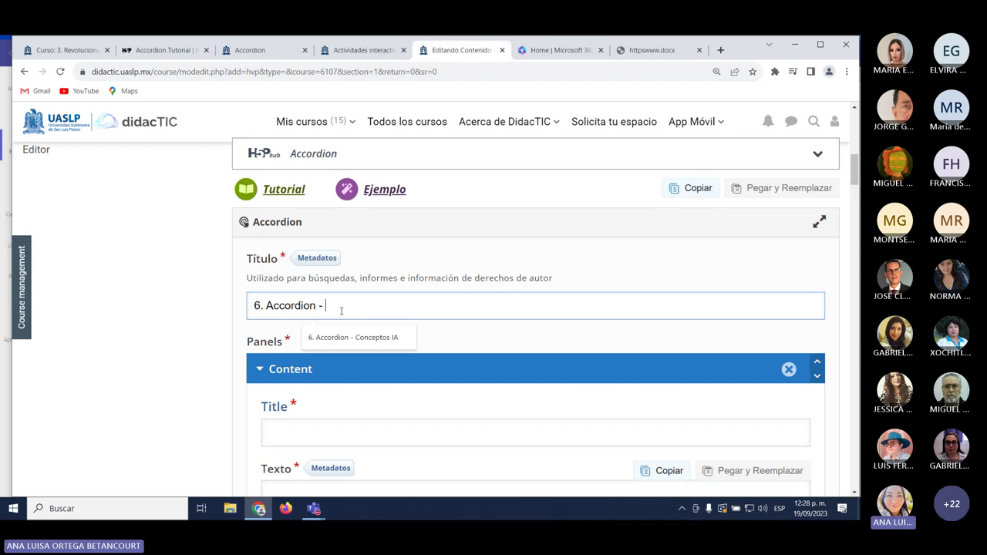
pyautogui.write(' Conceptos I')
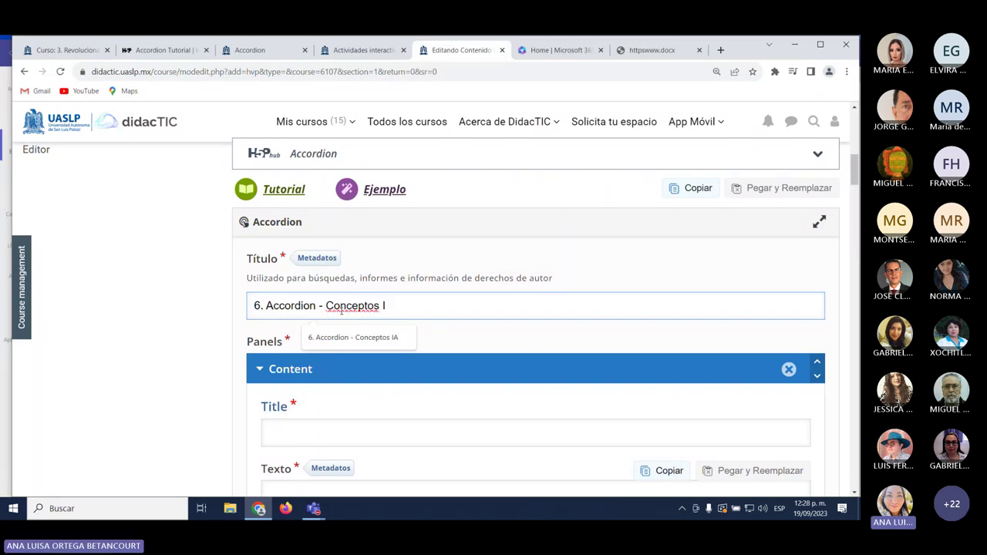
pyautogui.write('A')
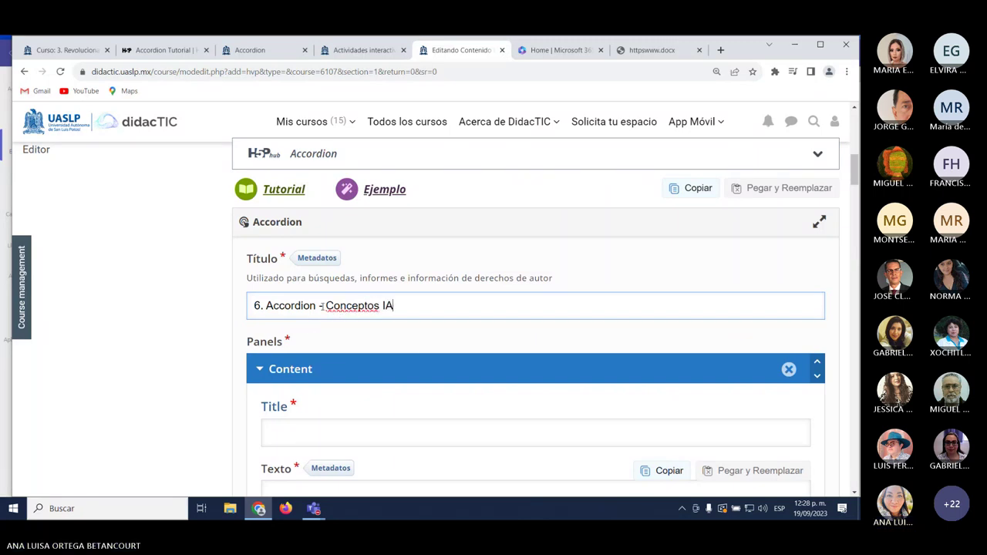
# Copy the term "Aprendizaje automático (Machine Learning)" without its colon from the httpswww Word document for the first panel's title.
pyautogui.click(352, 429)
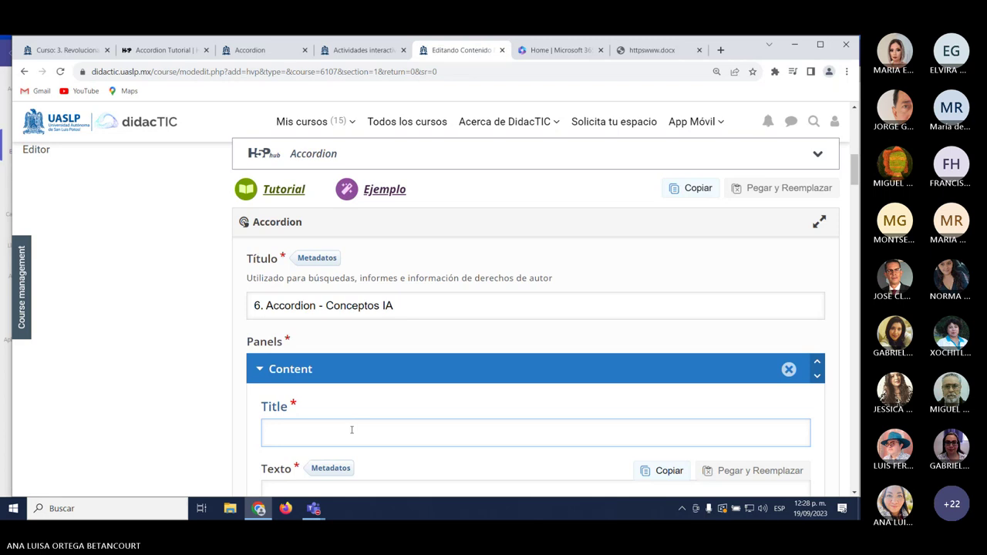
pyautogui.scroll(-2, 351, 429)
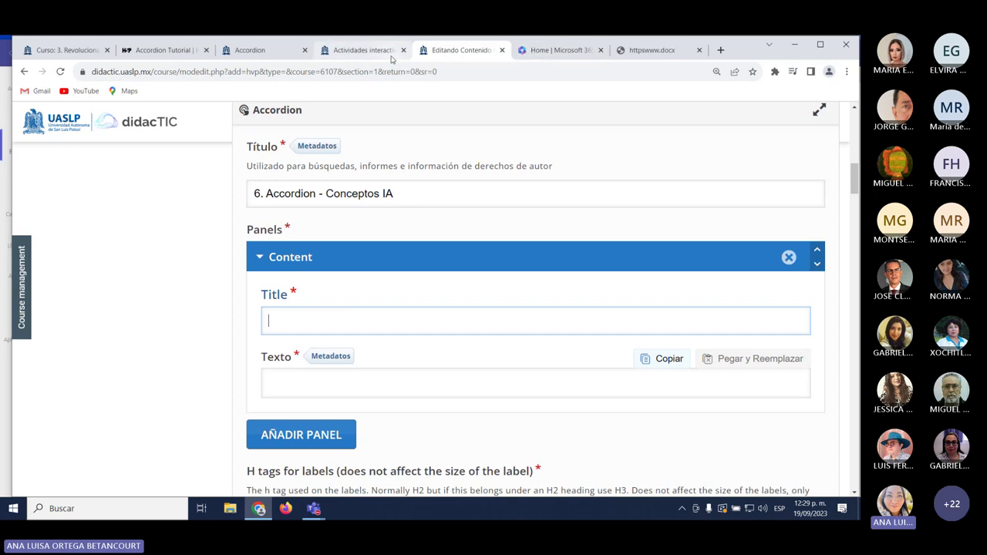
pyautogui.click(647, 50)
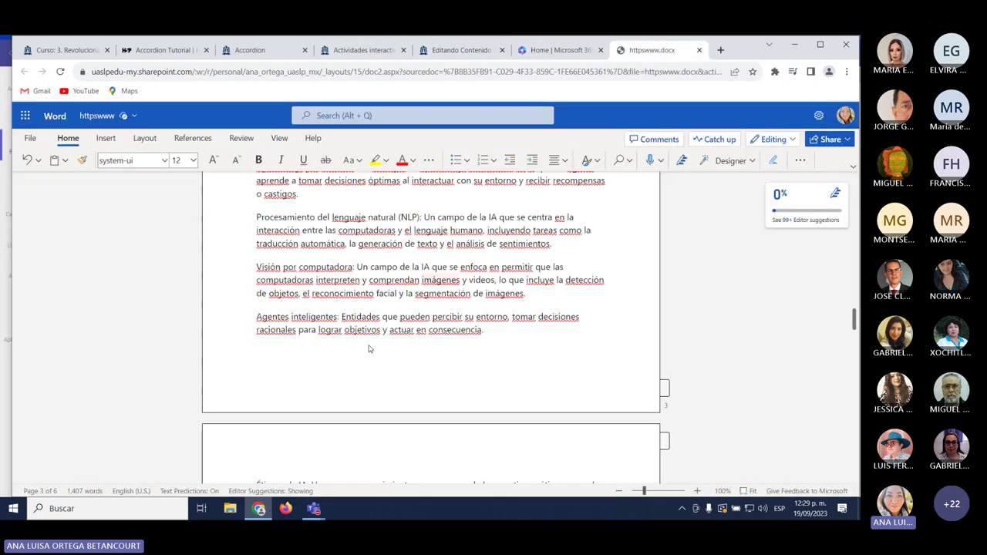
pyautogui.scroll(10, 368, 348)
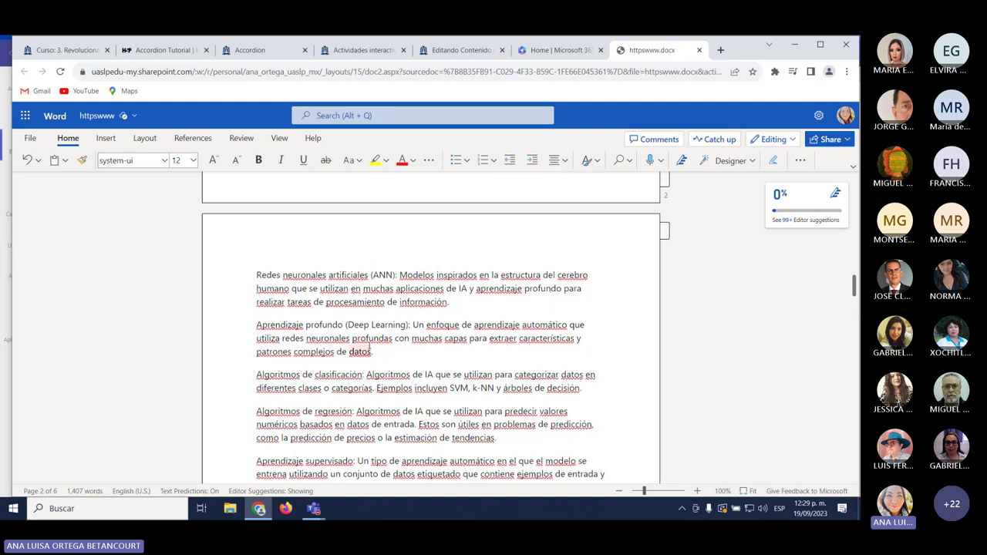
pyautogui.scroll(8, 368, 349)
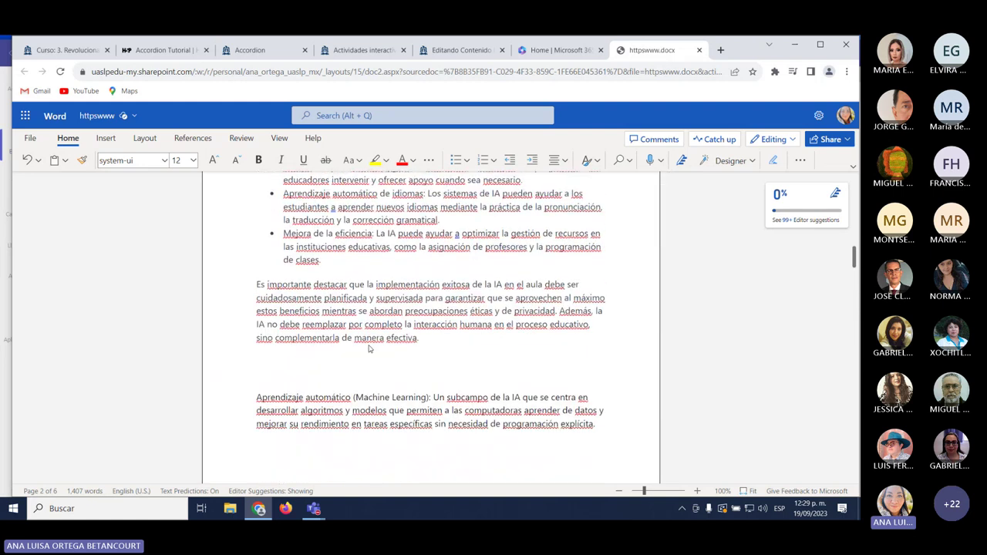
pyautogui.scroll(-4, 369, 349)
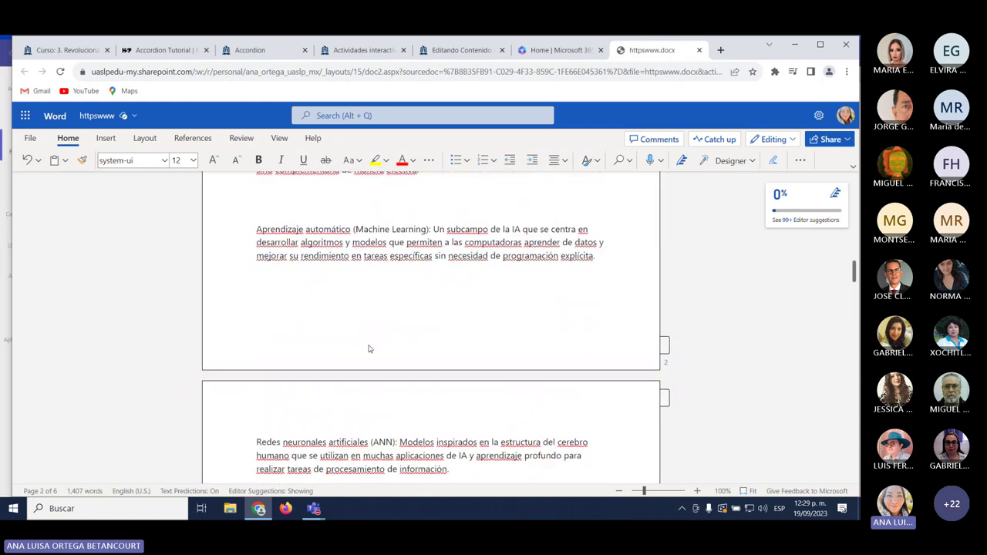
pyautogui.doubleClick(269, 228)
pyautogui.moveTo(306, 228); pyautogui.dragTo(432, 228)
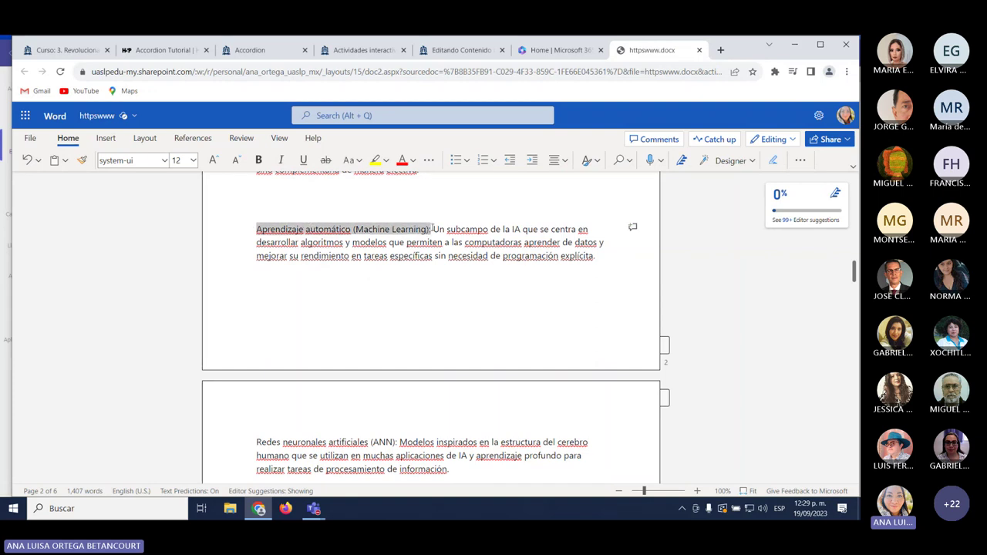
pyautogui.hotkey('shift', 'Left')
pyautogui.hotkey('ctrl', 'c')
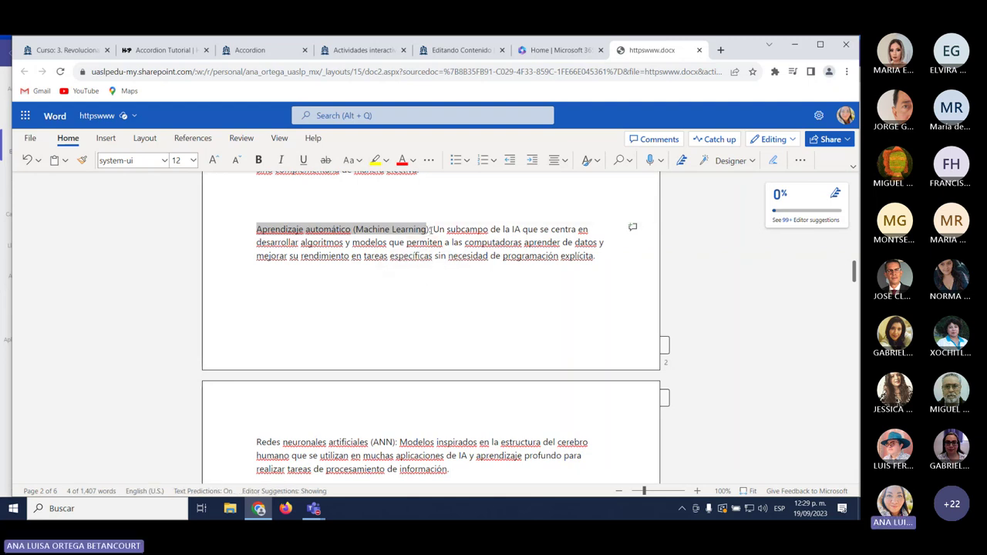
# Paste the copied term "Aprendizaje automático (Machine Learning)" as the title of the accordion's first panel.
pyautogui.click(62, 50)
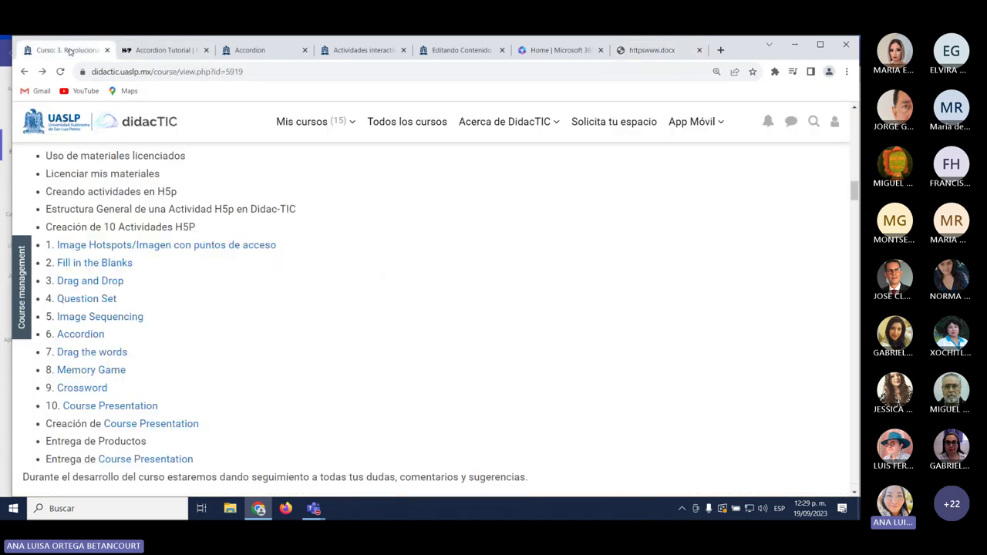
pyautogui.click(301, 121)
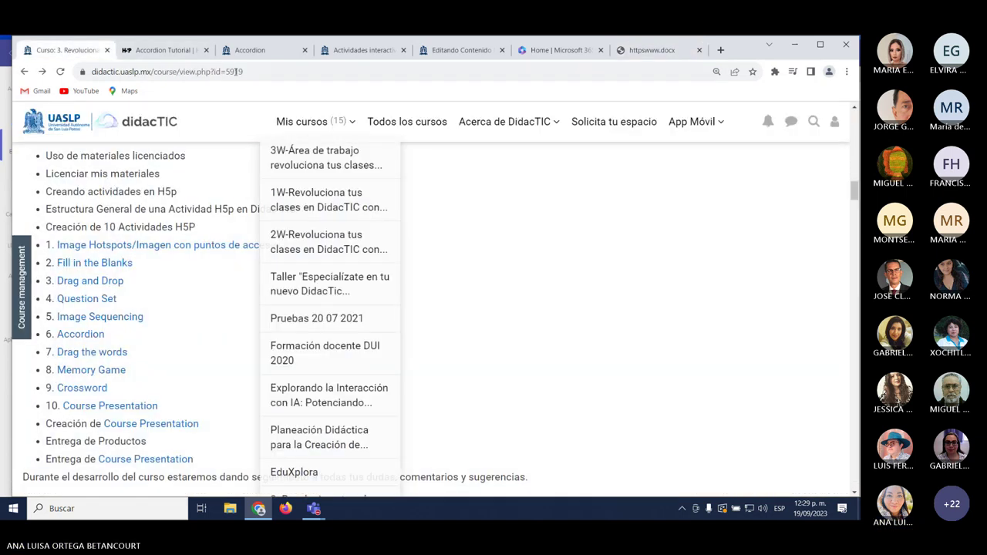
pyautogui.click(360, 50)
pyautogui.click(460, 50)
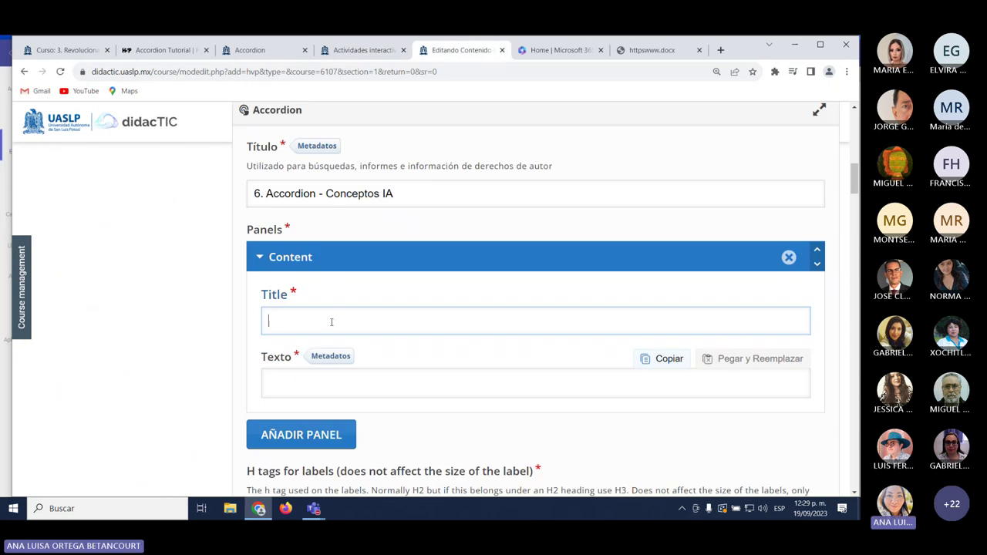
pyautogui.hotkey('ctrl', 'v')
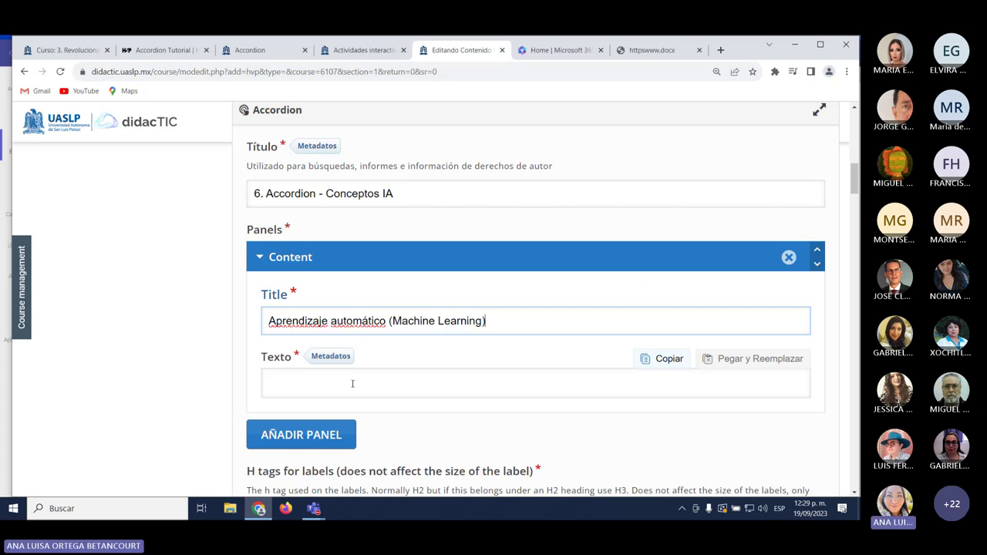
# Copy the machine learning definition from the httpswww Word document, without its term, into the first panel's text.
pyautogui.click(321, 390)
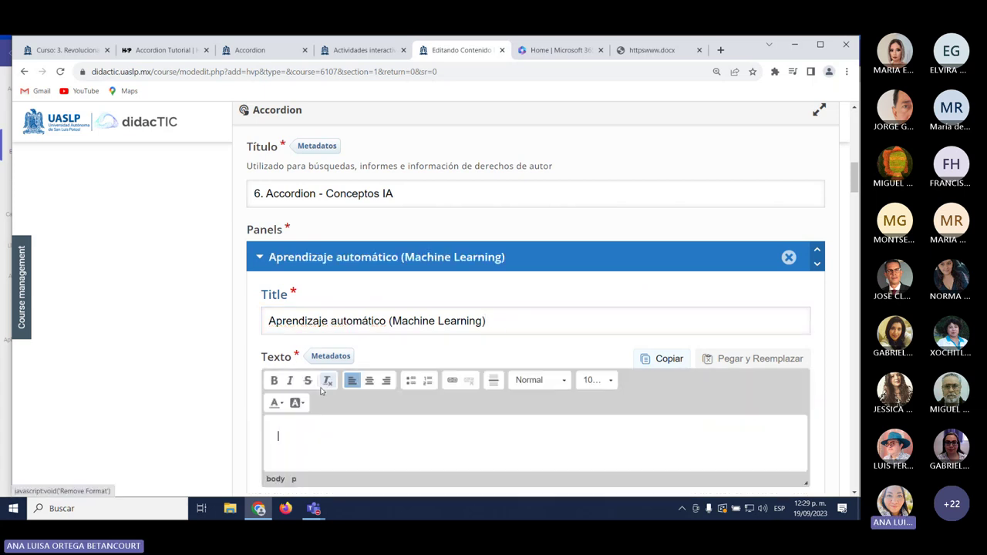
pyautogui.click(648, 50)
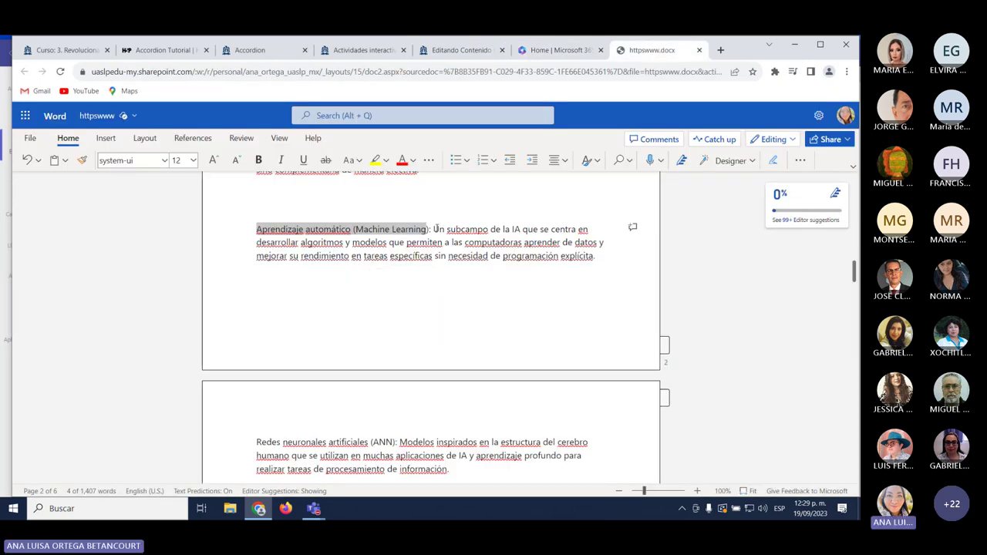
pyautogui.moveTo(434, 229); pyautogui.dragTo(597, 263)
pyautogui.hotkey('ctrl', 'c')
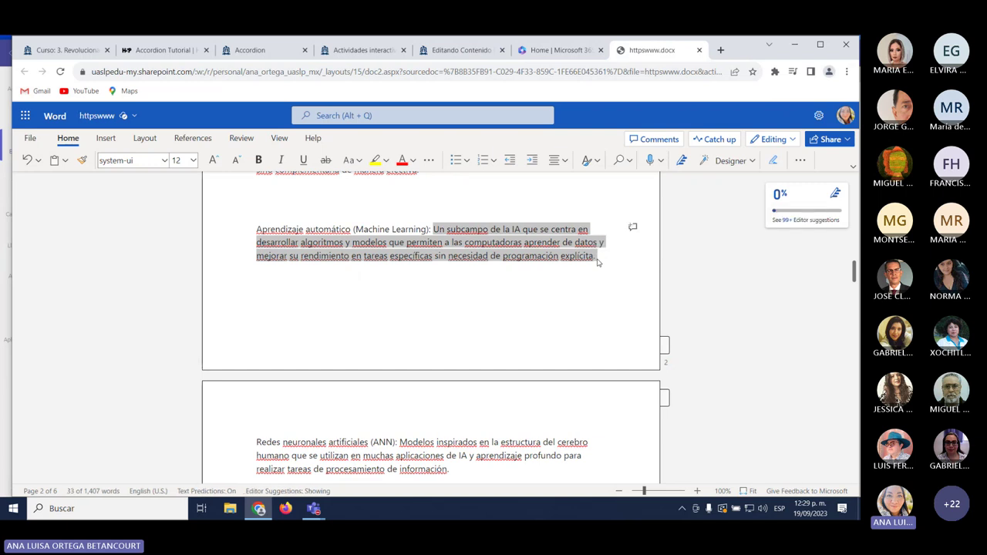
pyautogui.click(461, 49)
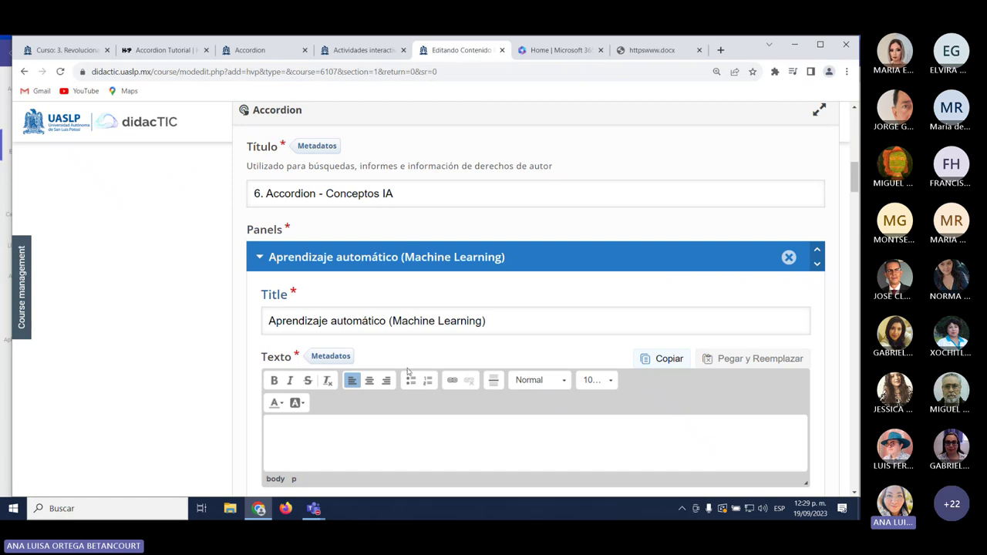
pyautogui.click(312, 461)
pyautogui.scroll(-1, 318, 453)
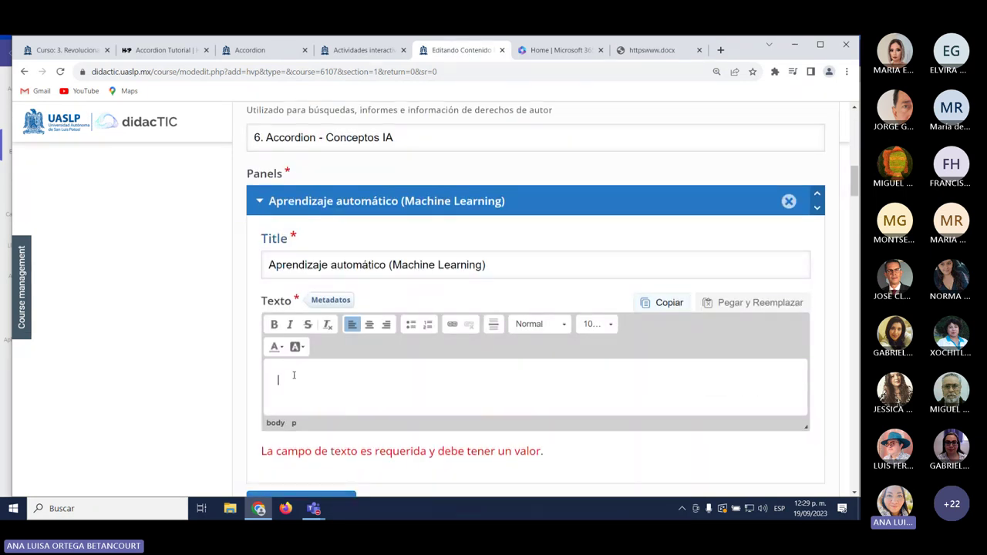
pyautogui.hotkey('ctrl', 'v')
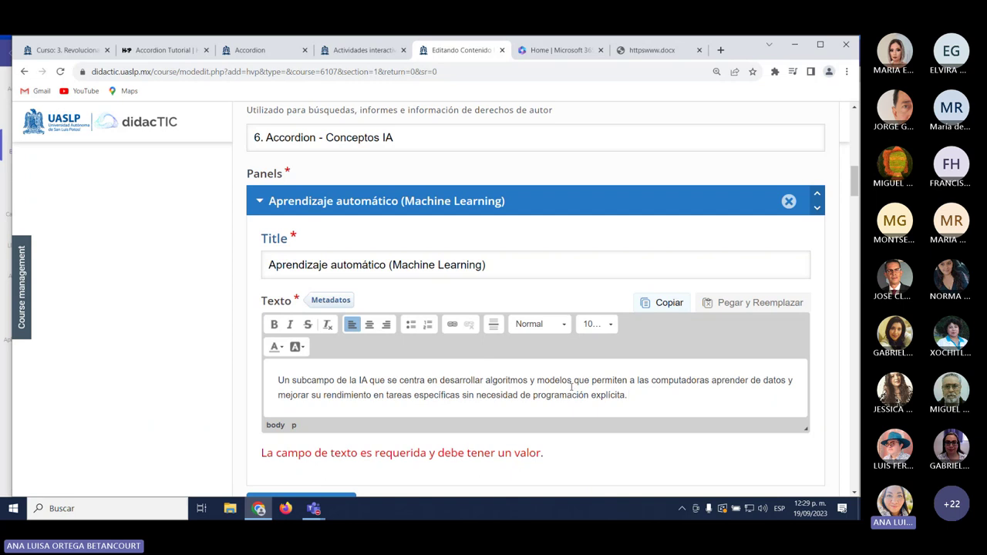
# Try bold, italic and strikethrough on the whole panel definition and clear that formatting again.
pyautogui.moveTo(282, 380); pyautogui.dragTo(653, 396)
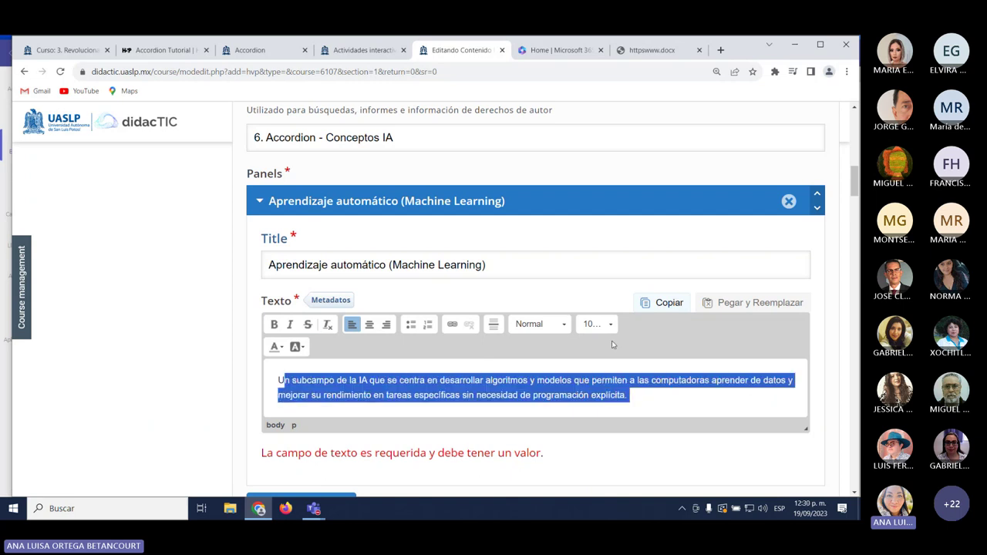
pyautogui.moveTo(278, 380); pyautogui.dragTo(652, 391)
pyautogui.click(273, 324)
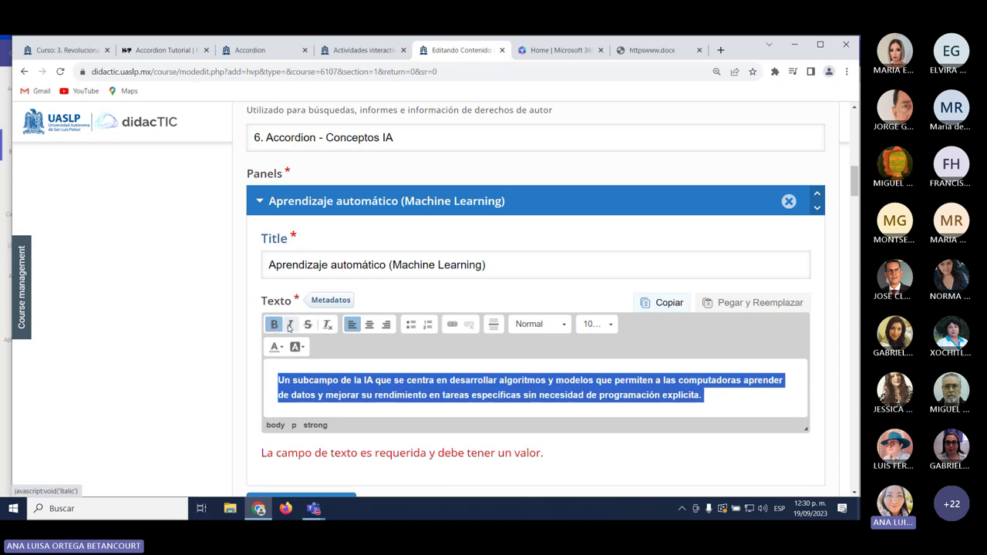
pyautogui.click(290, 325)
pyautogui.click(307, 326)
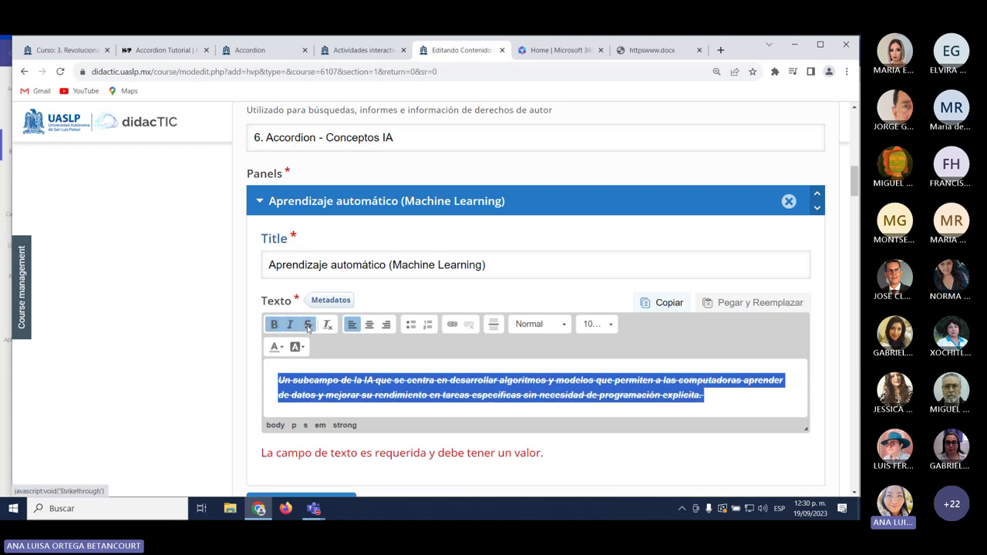
pyautogui.click(327, 326)
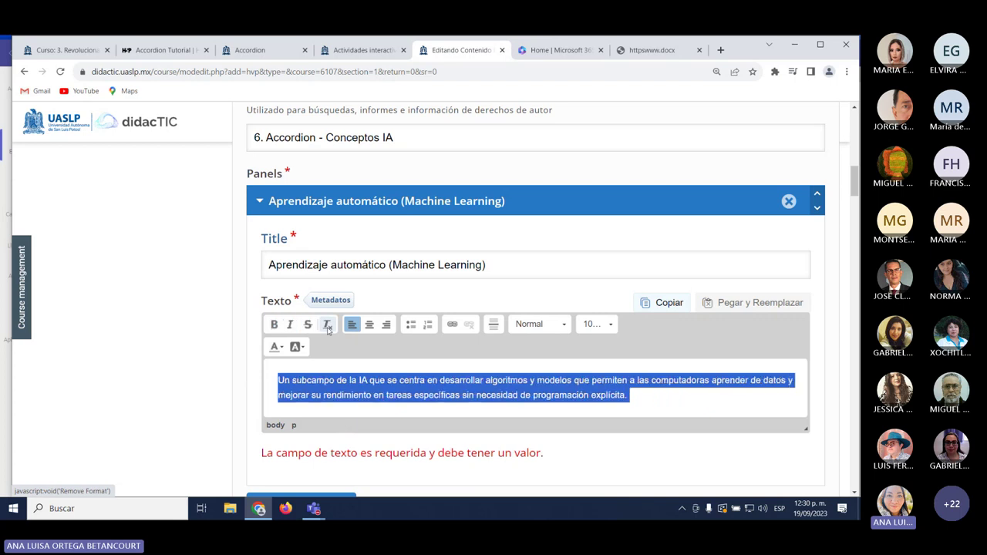
# Make the panel definition bold with purple text on a green background.
pyautogui.click(274, 324)
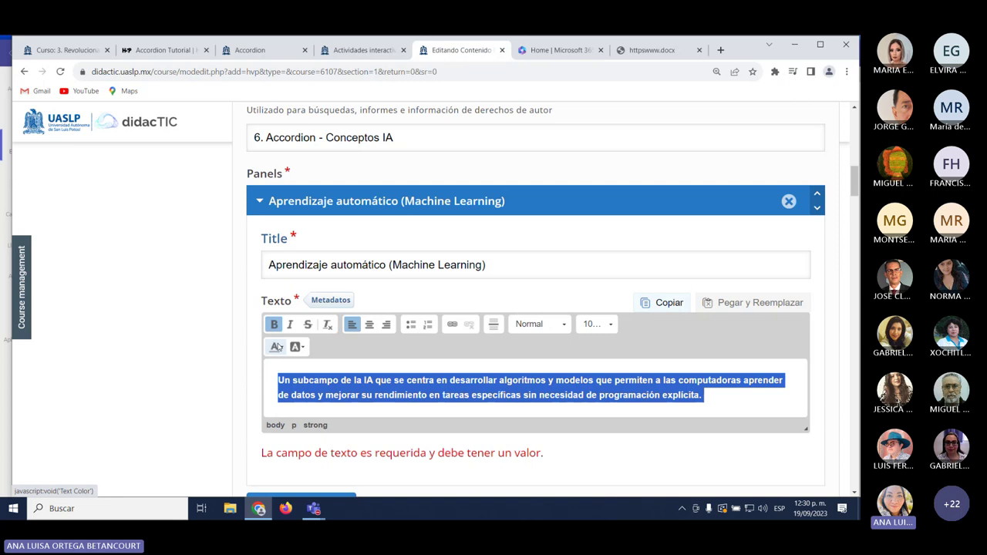
pyautogui.click(279, 348)
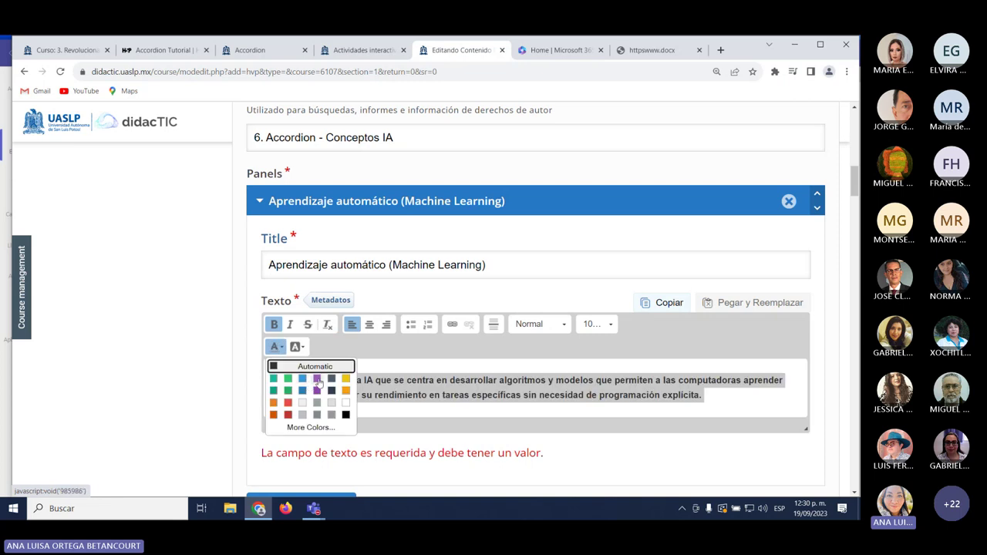
pyautogui.click(316, 380)
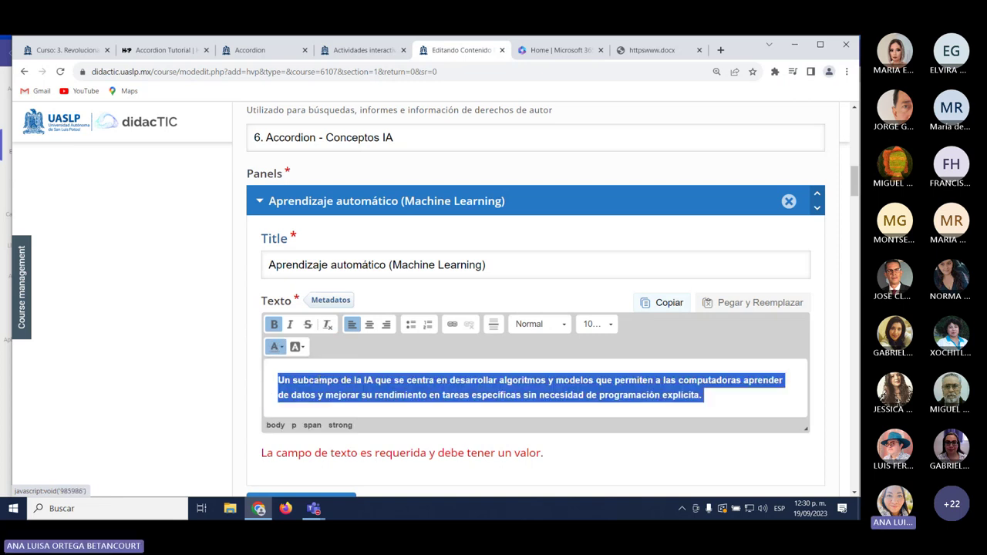
pyautogui.click(306, 348)
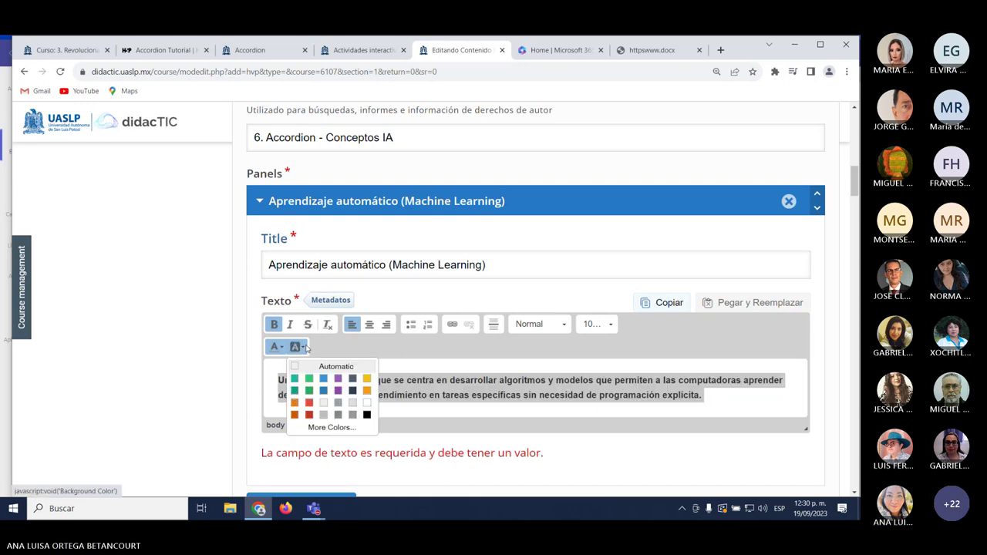
pyautogui.click(309, 386)
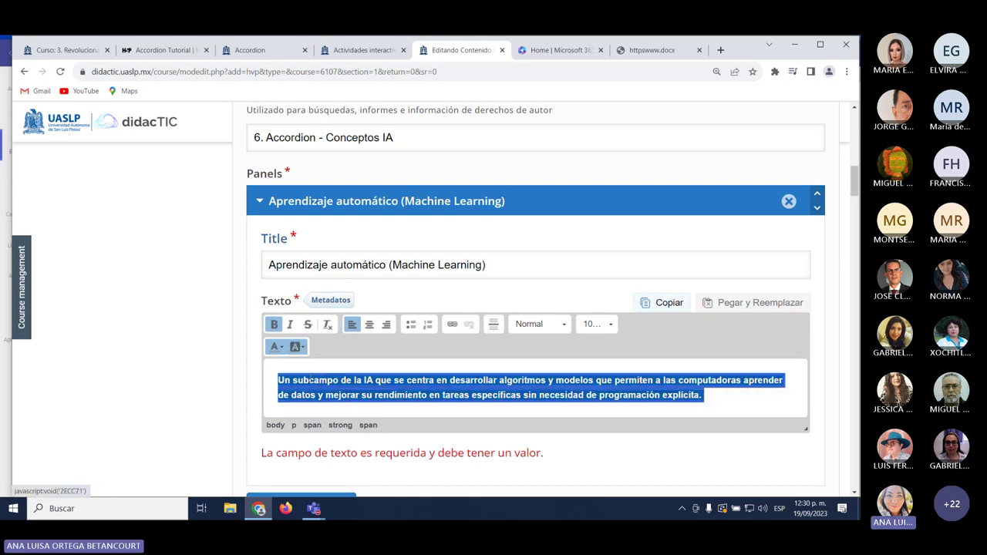
pyautogui.click(767, 408)
# Change the background colour of the whole panel definition to yellow.
pyautogui.moveTo(741, 400); pyautogui.dragTo(263, 382)
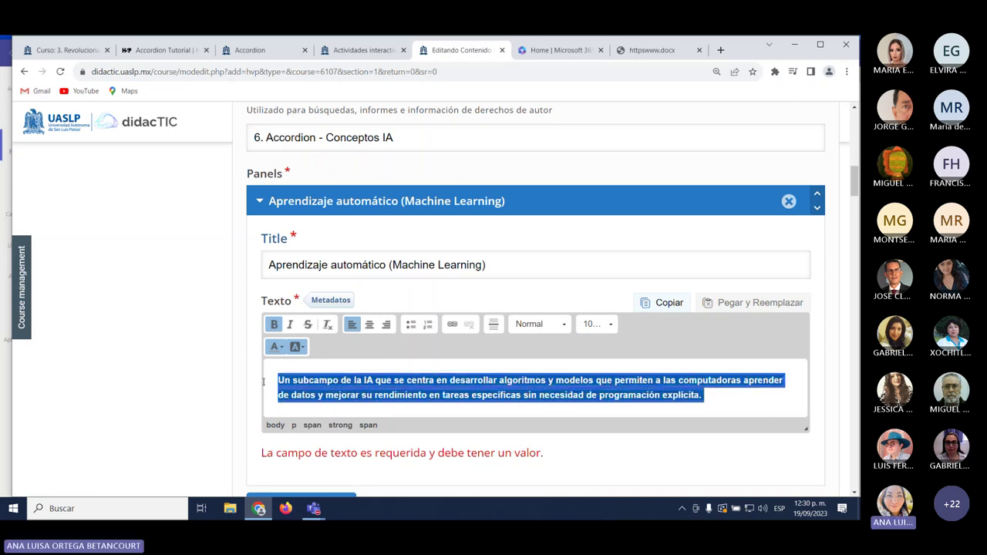
pyautogui.click(301, 346)
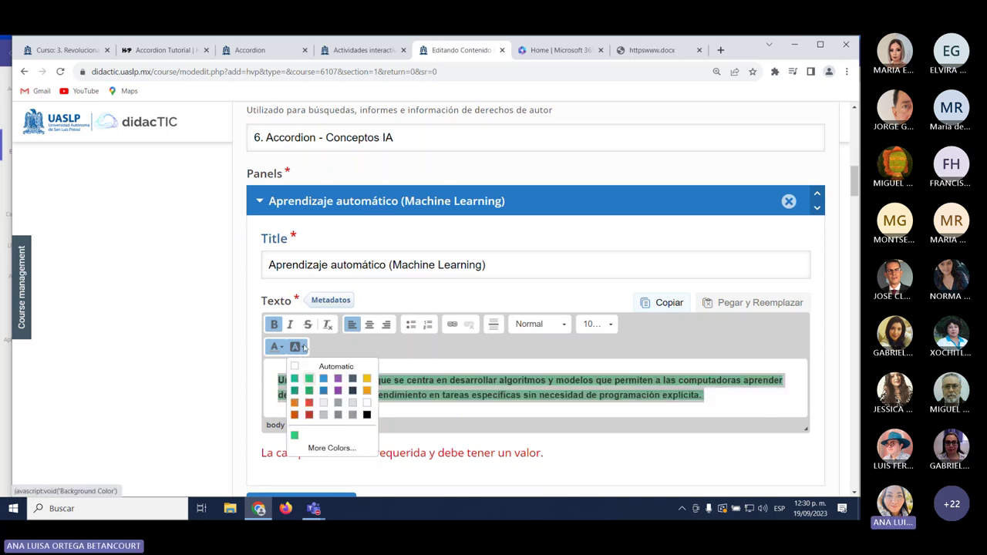
pyautogui.click(367, 382)
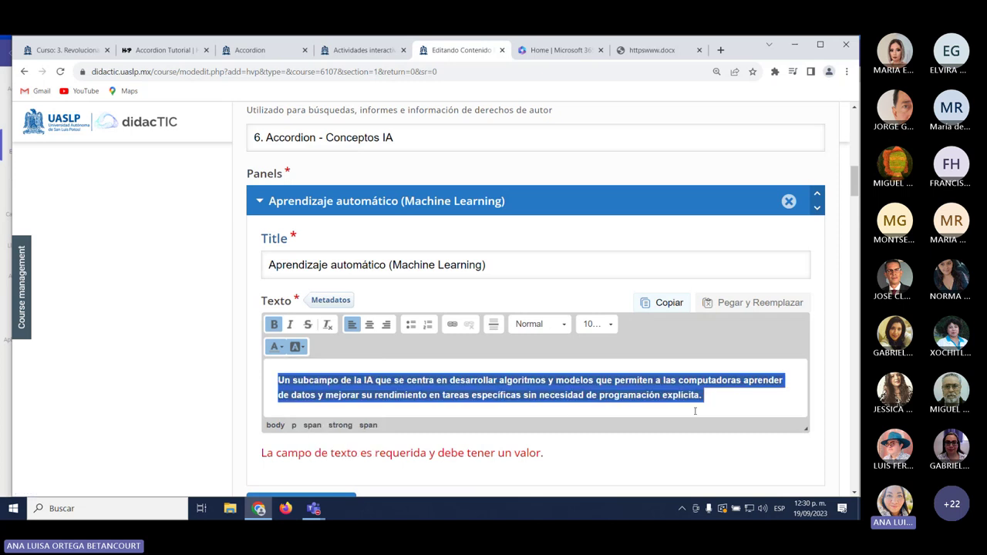
pyautogui.click(727, 404)
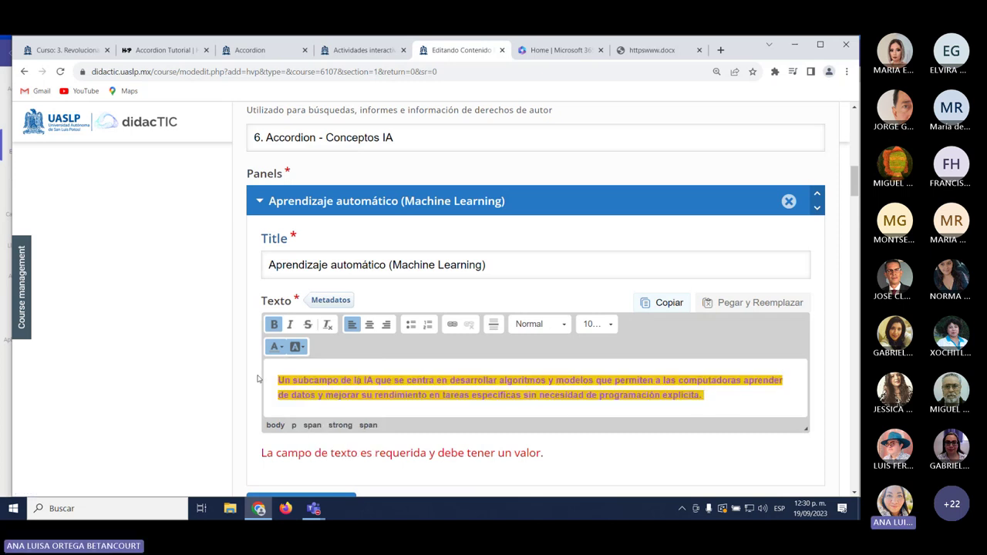
# Change the definition's text colour to dark blue-grey and reapply the yellow background.
pyautogui.moveTo(278, 380); pyautogui.dragTo(703, 395)
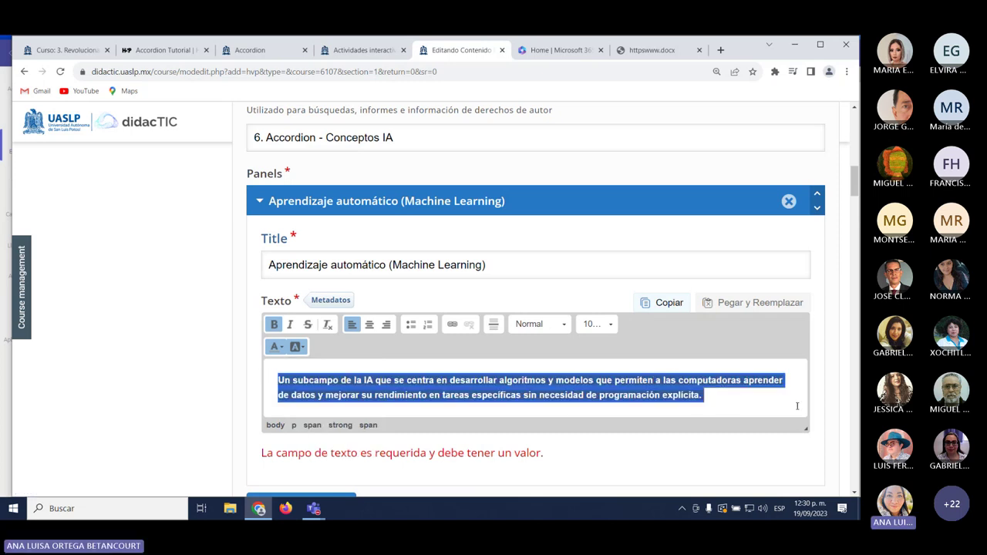
pyautogui.click(276, 347)
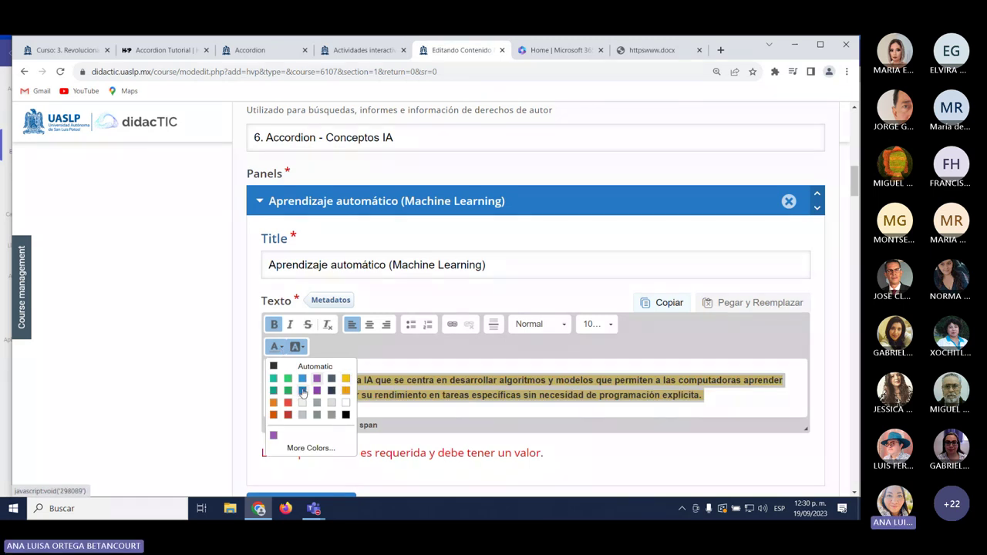
pyautogui.click(332, 391)
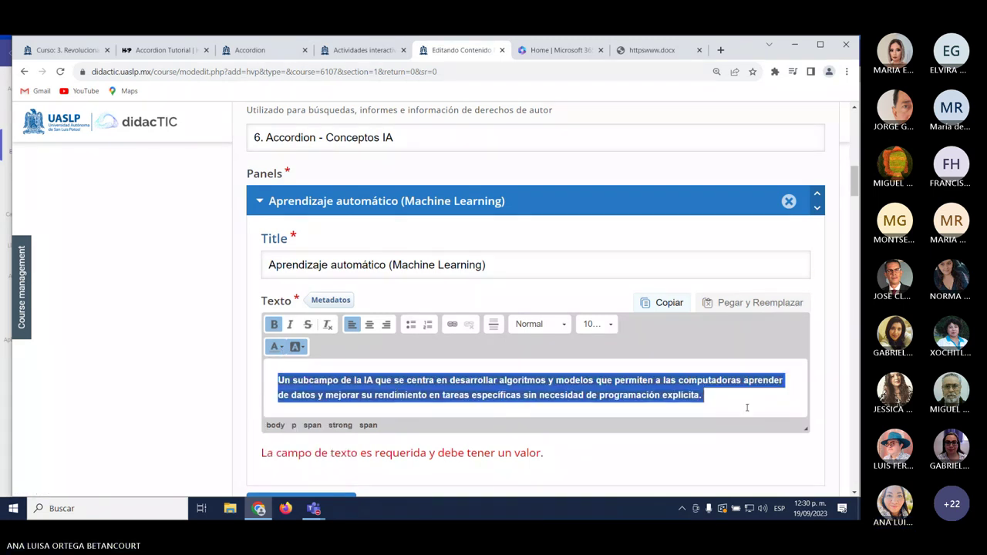
pyautogui.click(301, 347)
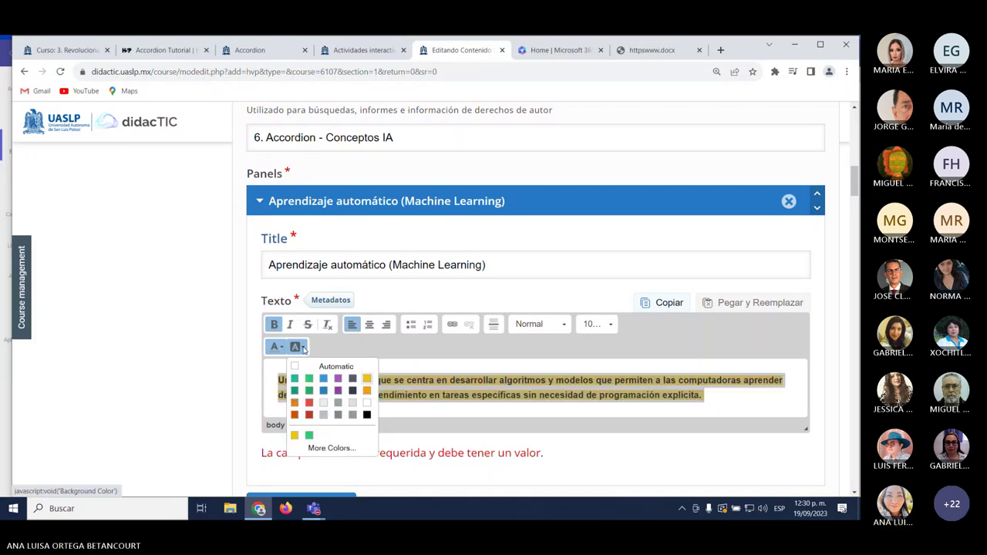
pyautogui.click(366, 380)
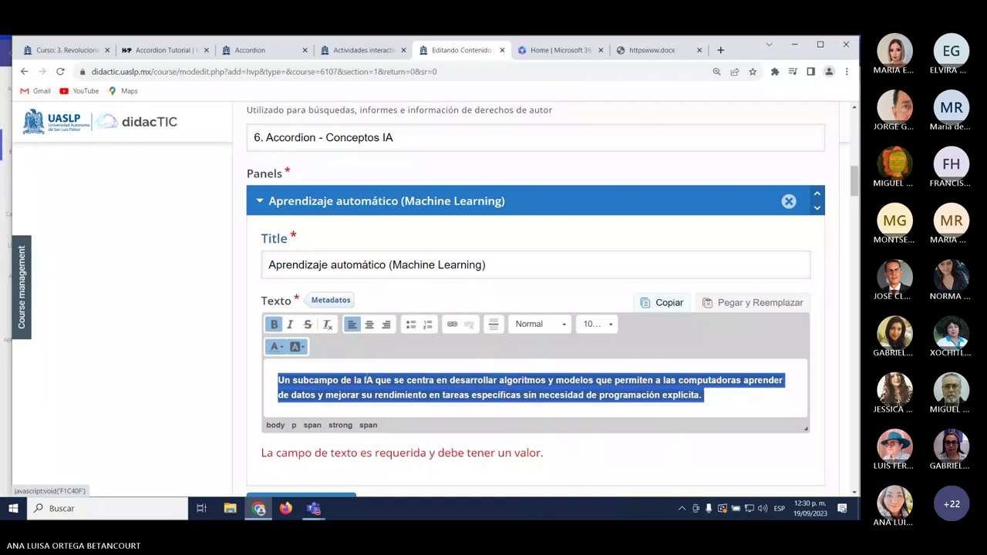
pyautogui.click(712, 402)
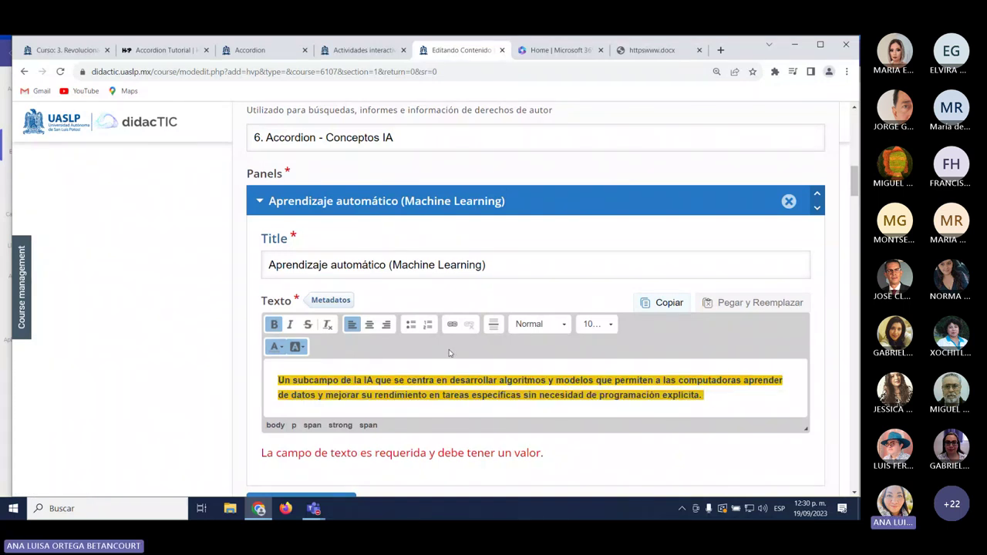
# Apply the Heading 2 paragraph format to the definition, and switch its bold off and back on.
pyautogui.click(561, 325)
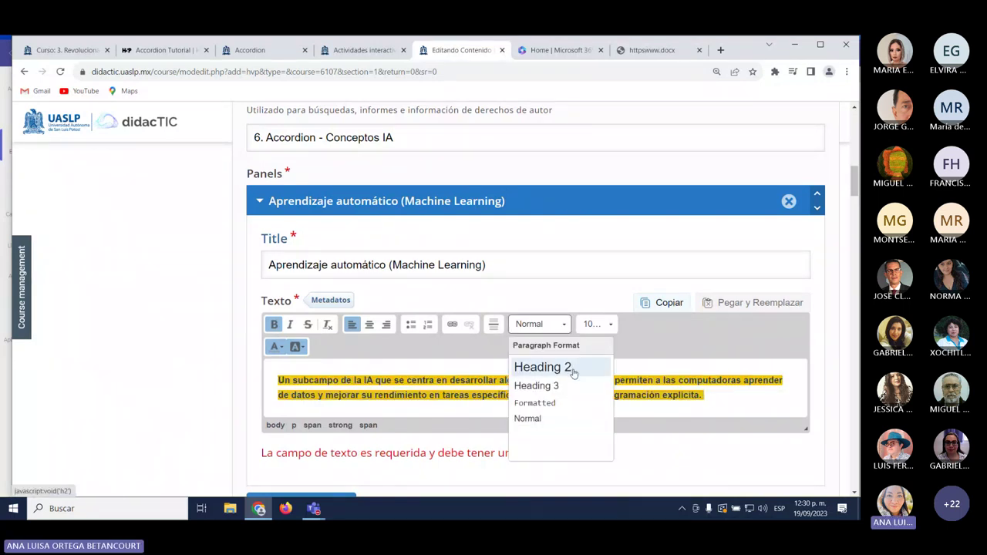
pyautogui.click(572, 370)
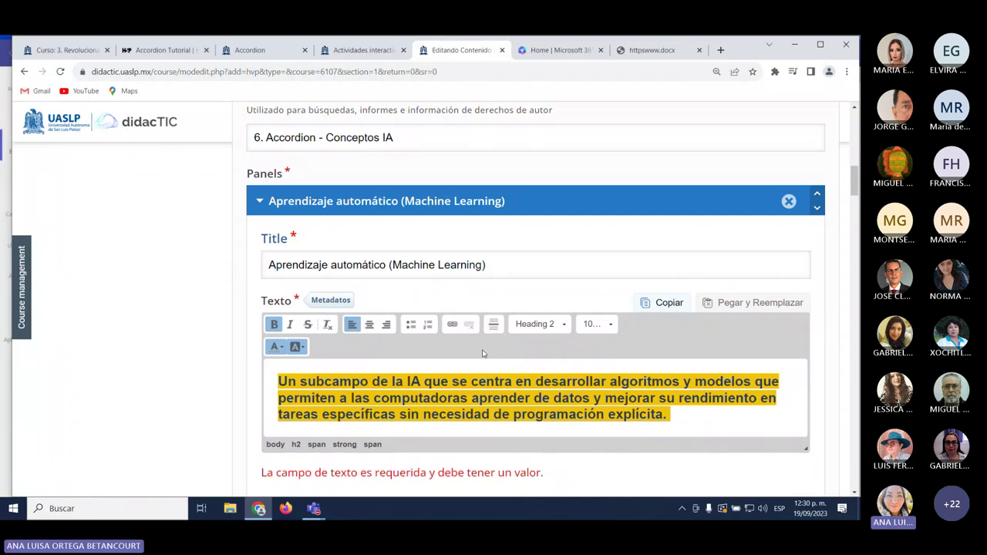
pyautogui.click(275, 324)
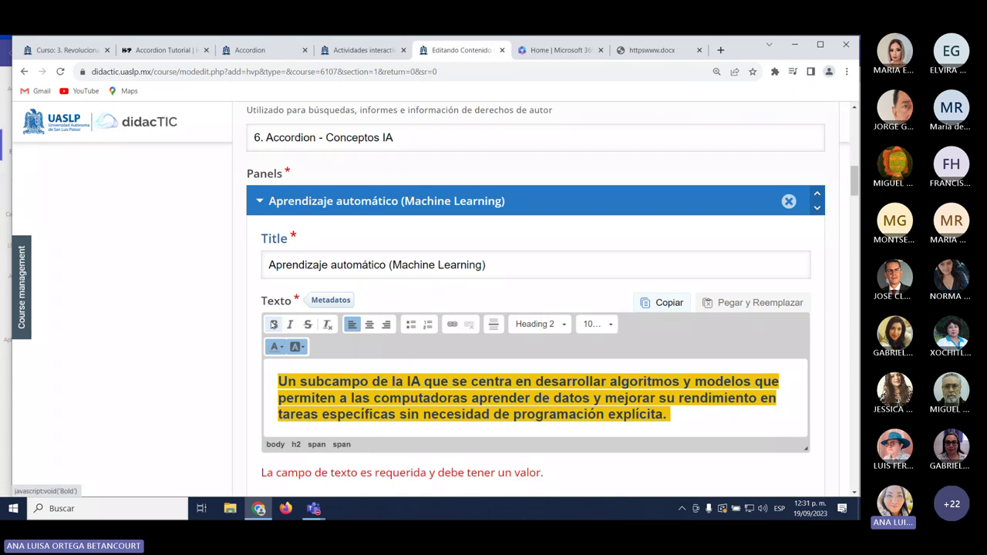
pyautogui.moveTo(683, 414); pyautogui.dragTo(241, 384)
pyautogui.click(273, 324)
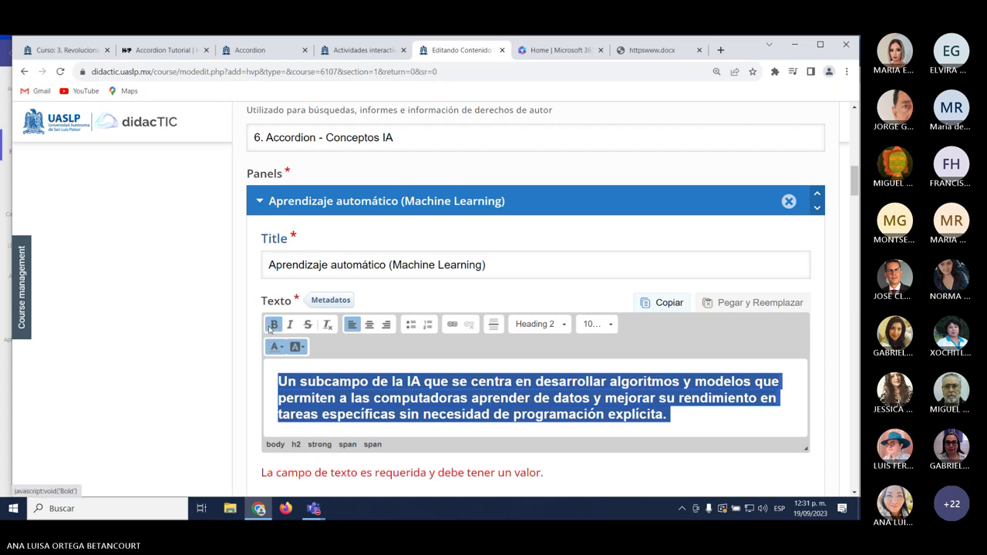
pyautogui.click(568, 469)
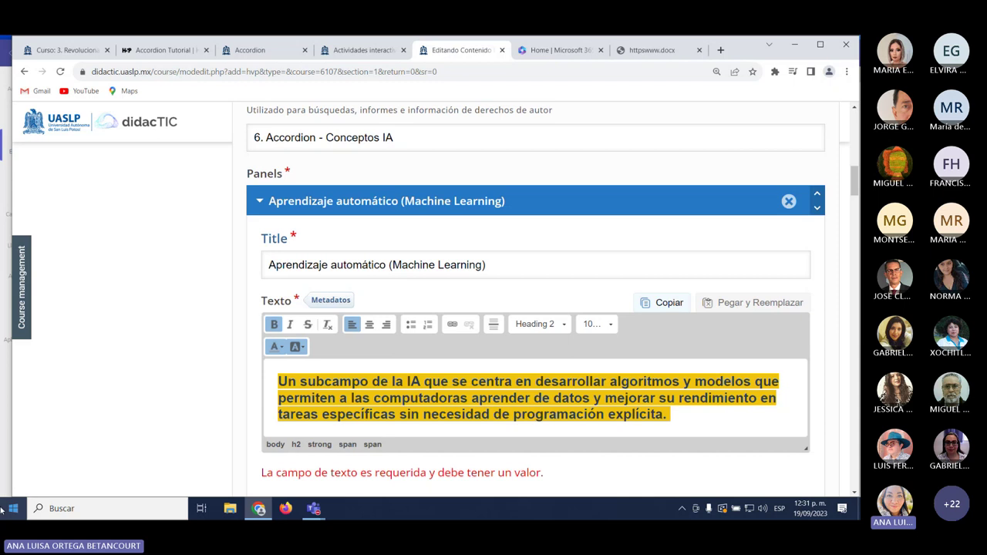
pyautogui.scroll(-1, 362, 402)
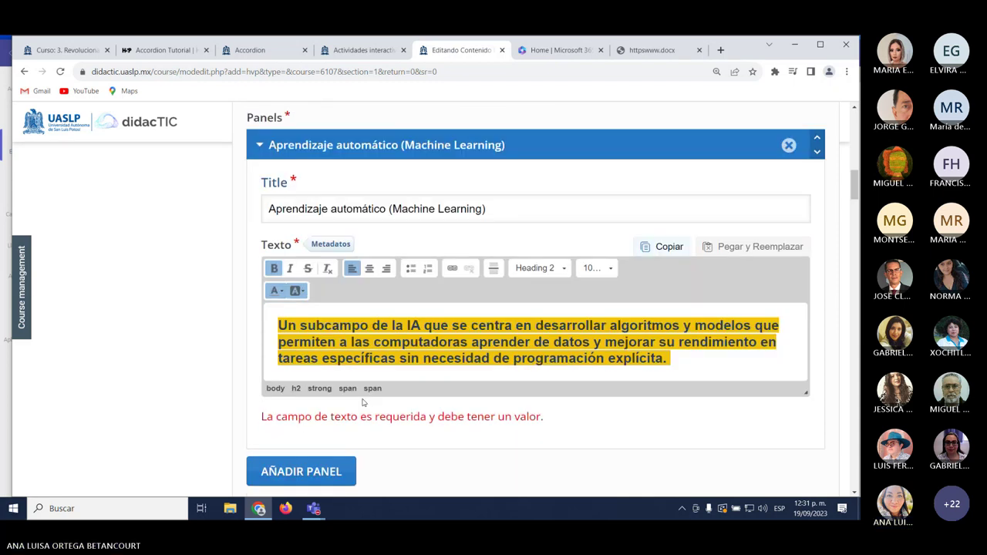
# Add a second panel to the accordion below the "Aprendizaje automático (Machine Learning)" panel.
pyautogui.scroll(-1, 362, 402)
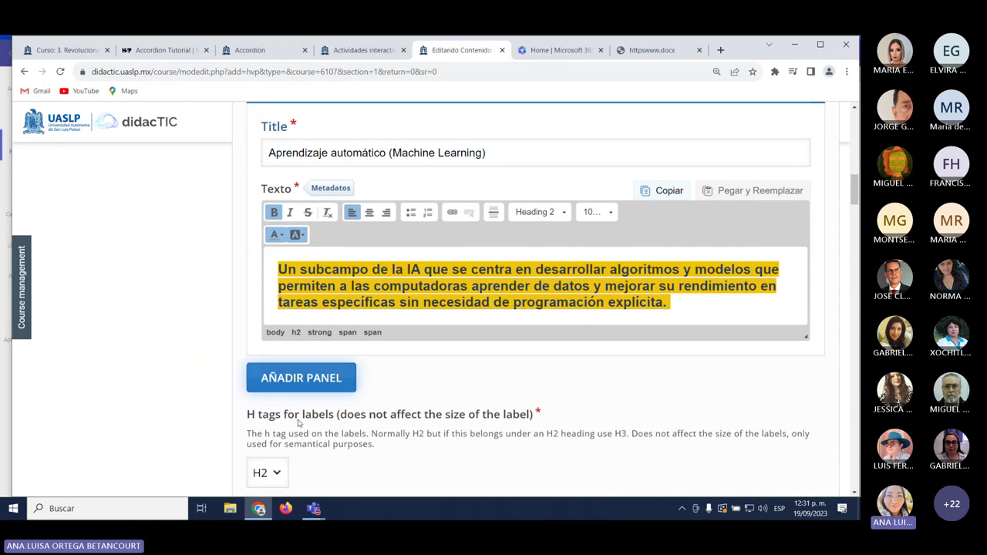
pyautogui.click(322, 382)
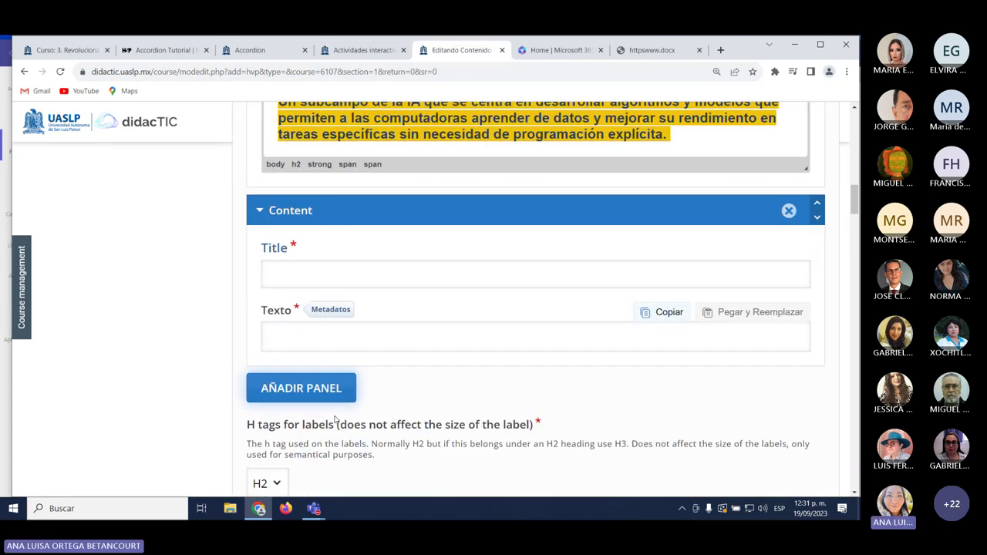
pyautogui.scroll(1, 335, 420)
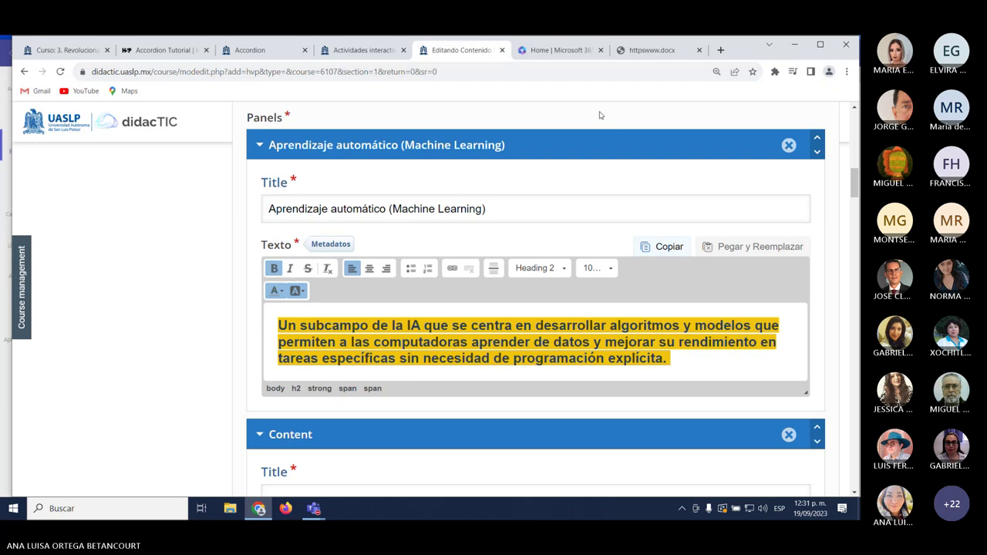
# Copy the term "Redes neuronales artificiales (ANN)" from the Word document httpswww.docx into the new panel's title.
pyautogui.click(647, 50)
pyautogui.scroll(-3, 254, 276)
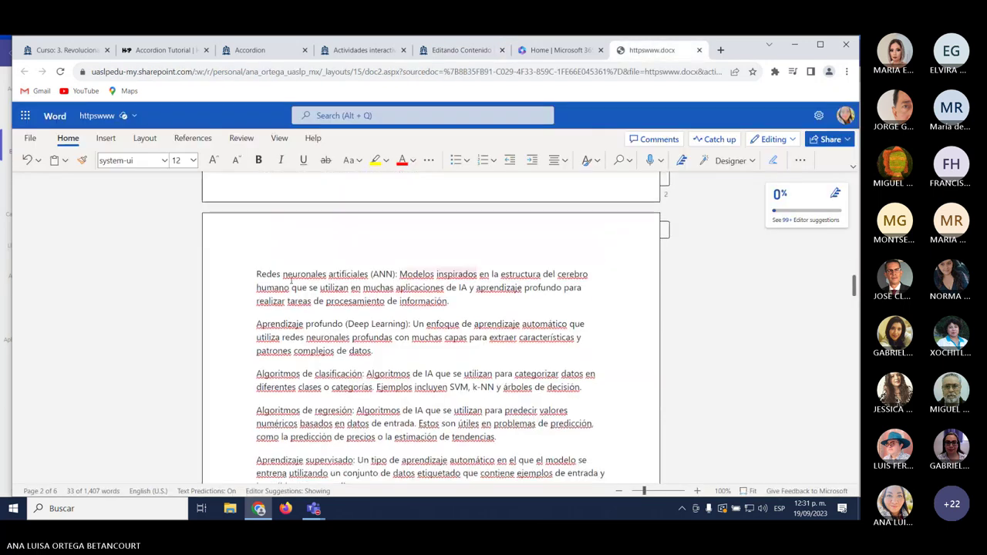
pyautogui.moveTo(255, 275); pyautogui.dragTo(397, 273)
pyautogui.hotkey('ctrl', 'c')
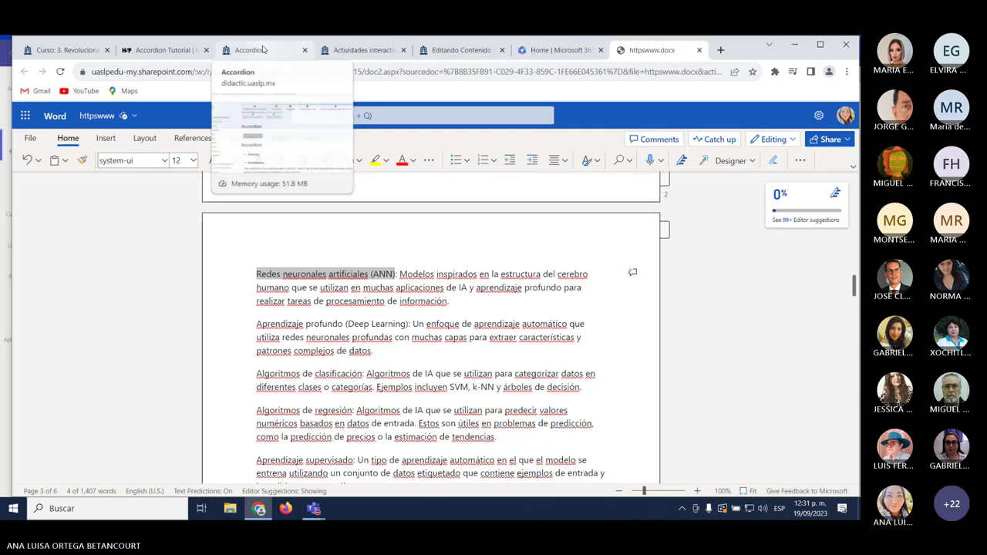
pyautogui.click(370, 50)
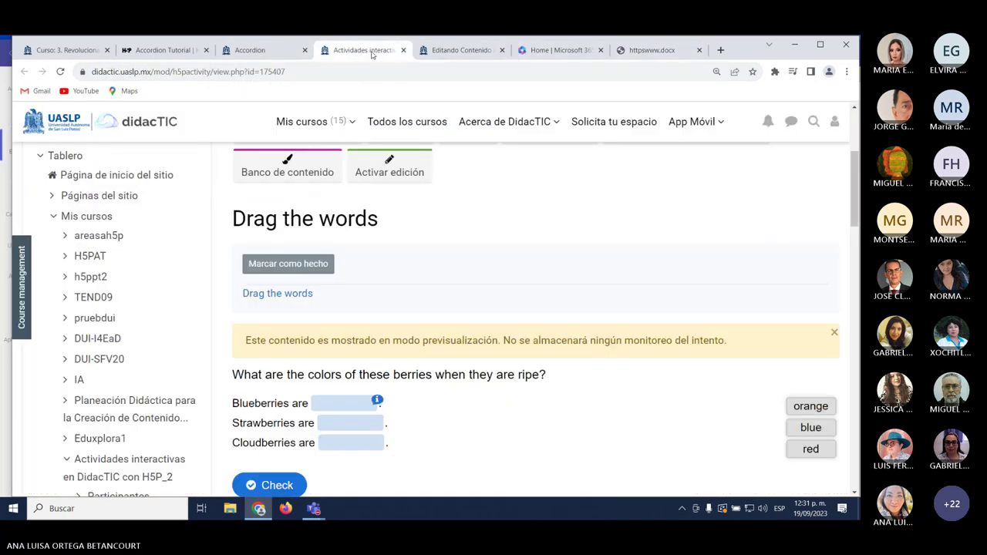
pyautogui.click(460, 50)
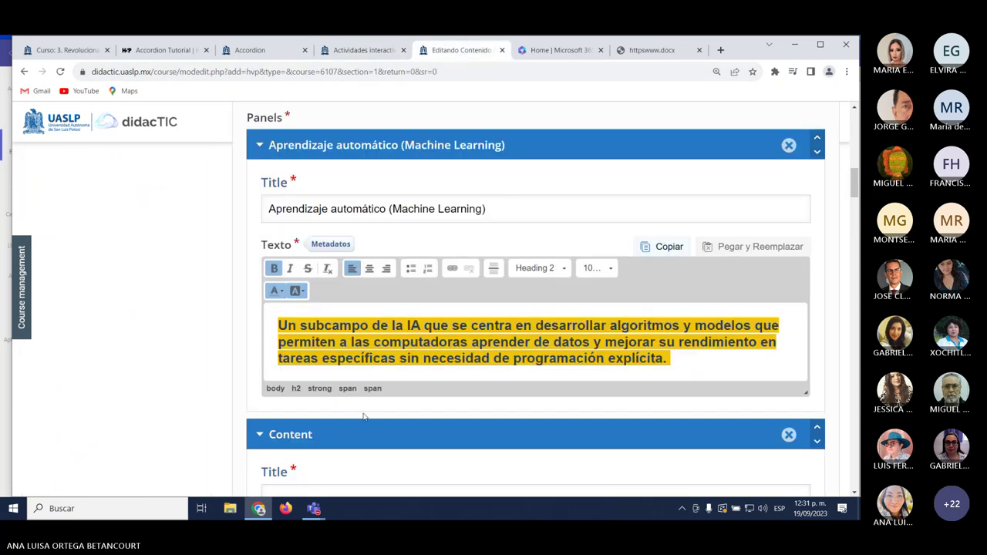
pyautogui.scroll(-2, 363, 416)
pyautogui.click(363, 332)
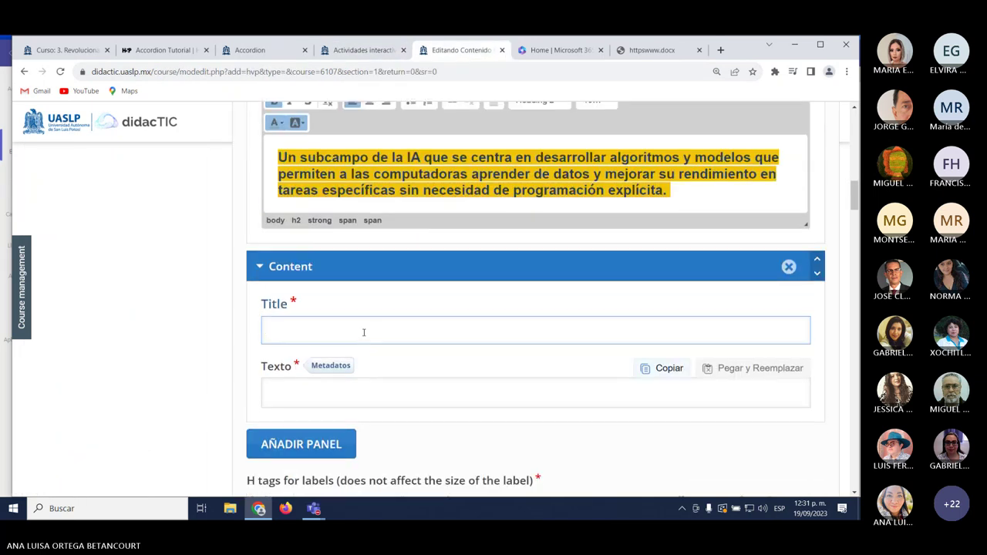
pyautogui.hotkey('ctrl', 'v')
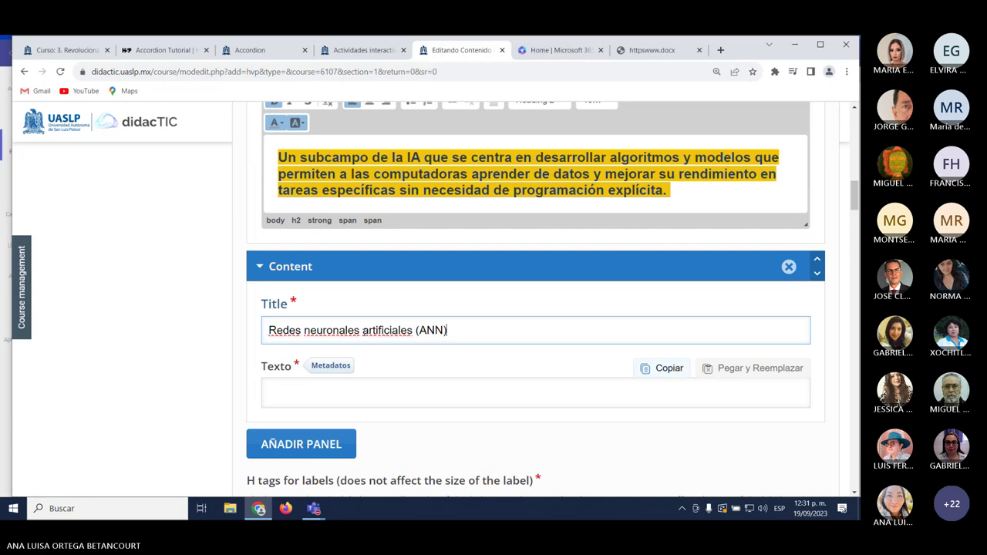
# Copy the definition of "Redes neuronales artificiales (ANN)" from the Word document into the second panel's text.
pyautogui.click(666, 54)
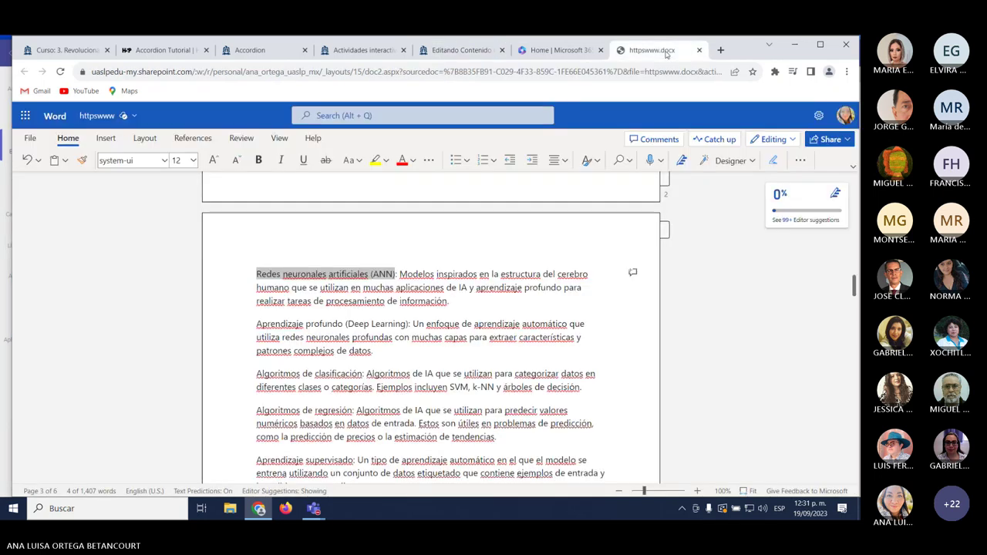
pyautogui.click(401, 274)
pyautogui.moveTo(399, 274); pyautogui.dragTo(517, 296)
pyautogui.hotkey('ctrl', 'c')
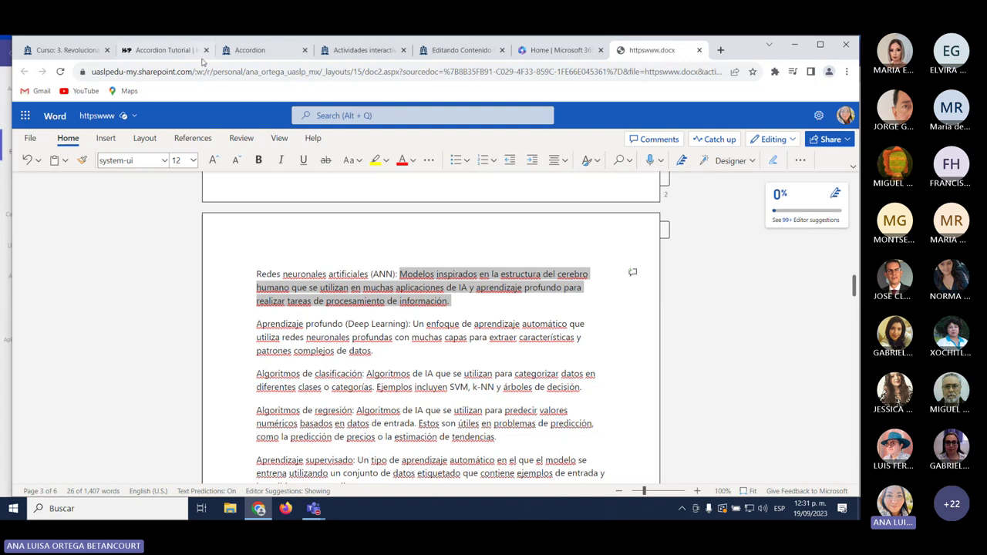
pyautogui.click(470, 49)
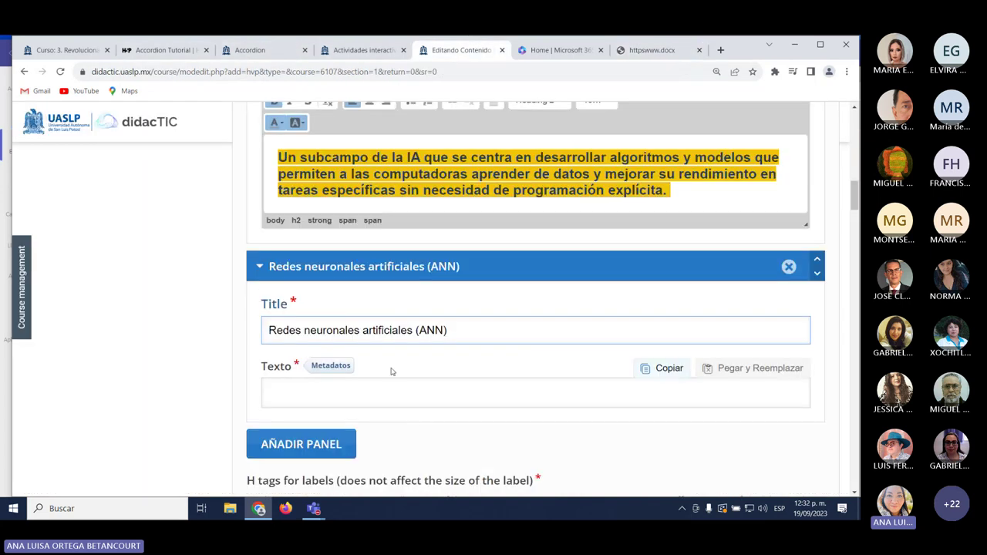
pyautogui.click(325, 393)
pyautogui.hotkey('ctrl', 'v')
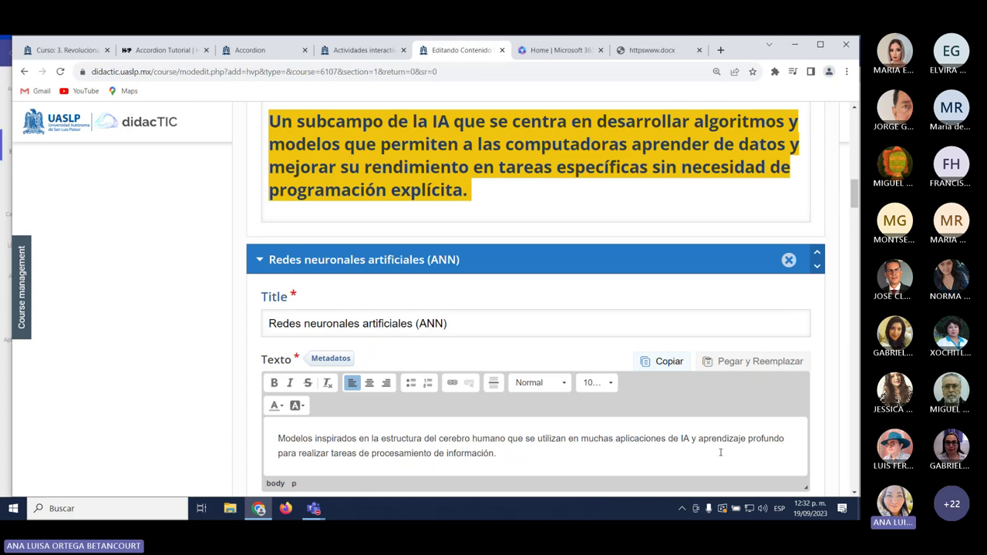
# Give the whole definition in the second panel blue text on a yellow background.
pyautogui.moveTo(278, 438); pyautogui.dragTo(526, 461)
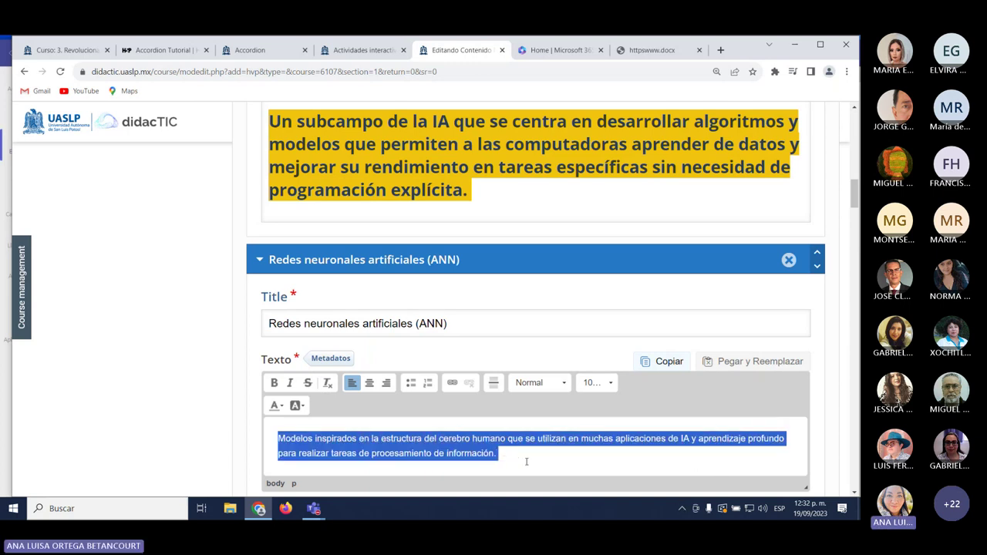
pyautogui.click(279, 405)
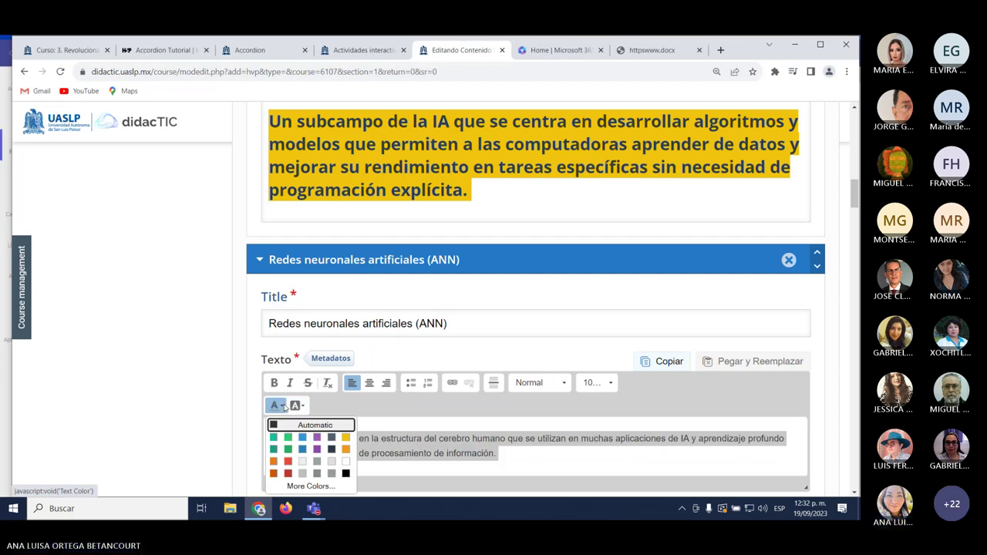
pyautogui.click(300, 449)
pyautogui.click(303, 407)
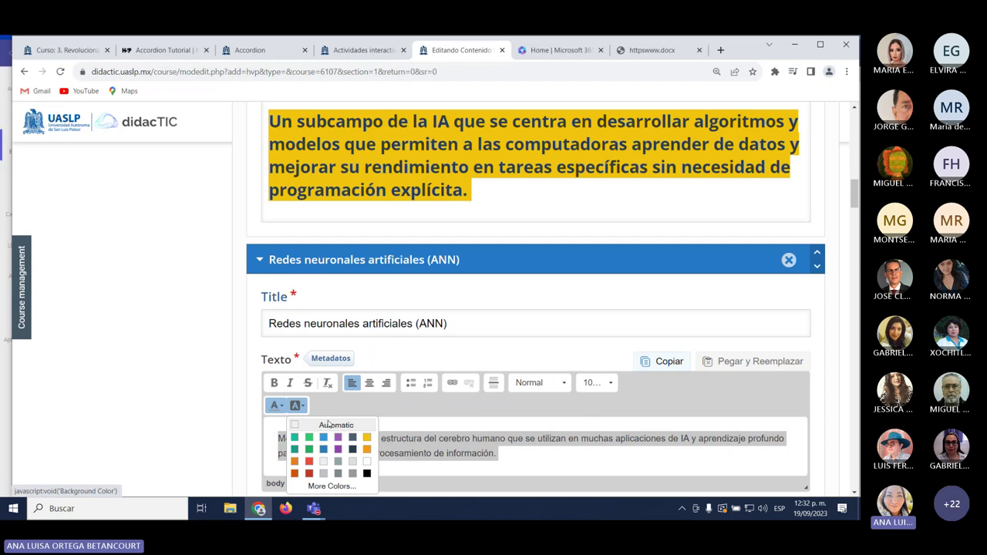
pyautogui.click(367, 438)
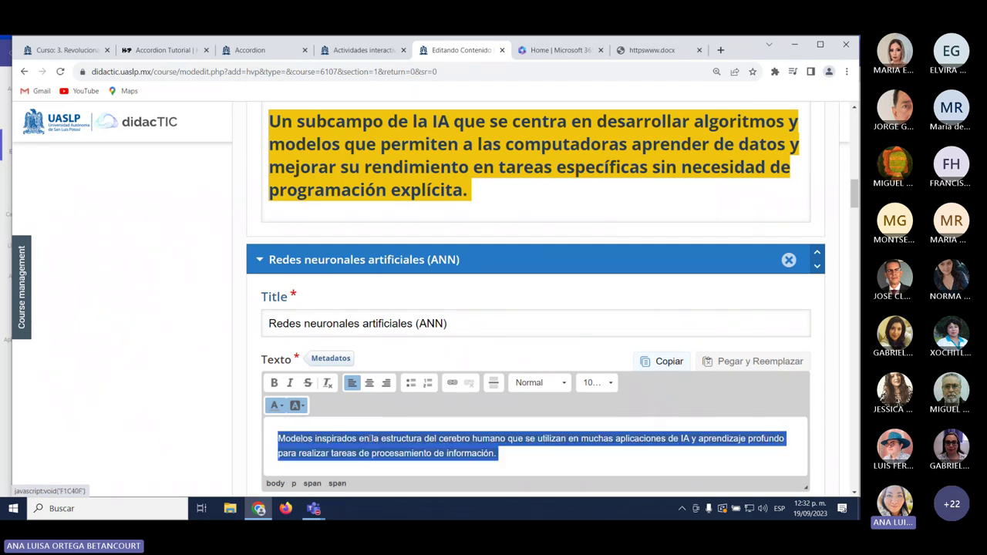
# Make the second panel's definition bold and apply the Heading 2 paragraph format.
pyautogui.click(274, 383)
pyautogui.click(540, 382)
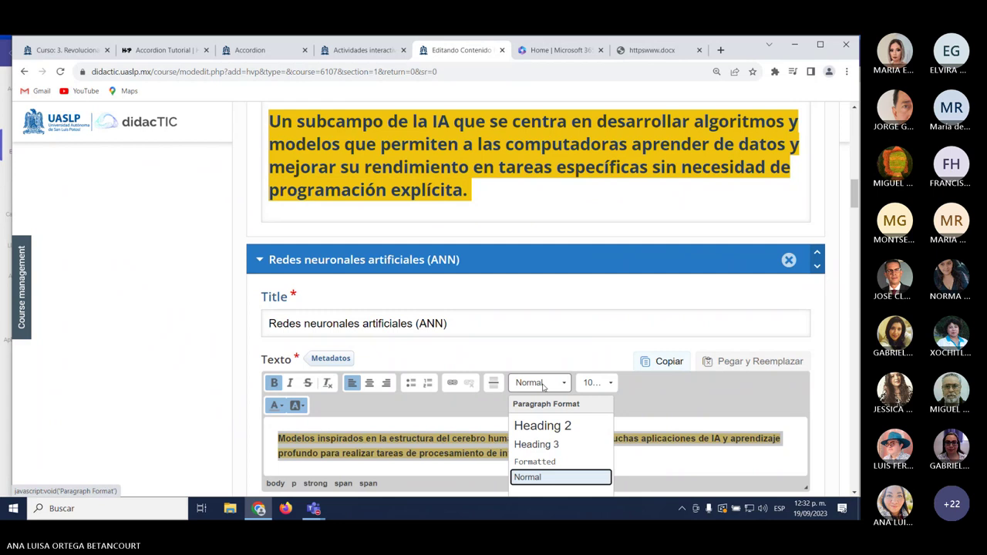
pyautogui.click(540, 425)
# Change the second panel's definition to a green background with dark blue-grey text.
pyautogui.scroll(-2, 575, 436)
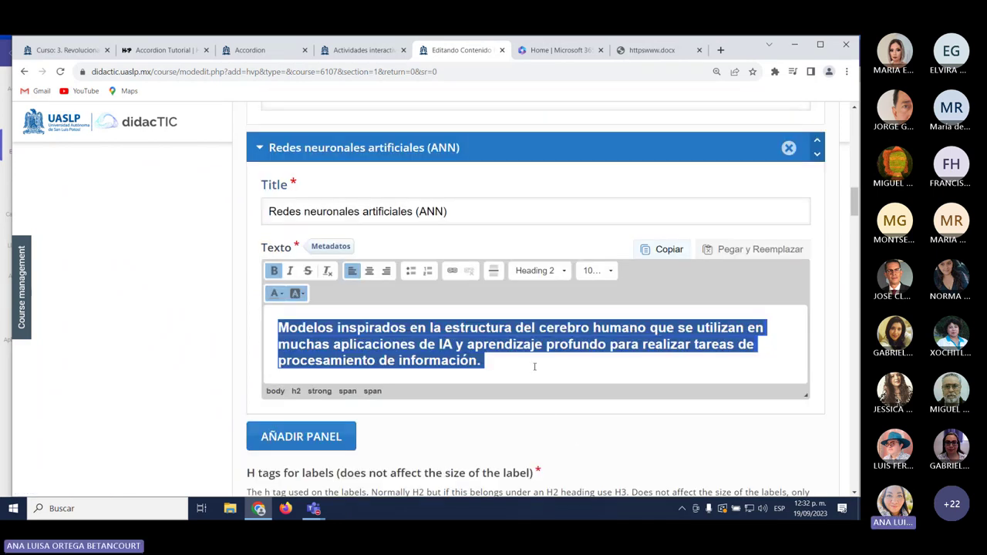
pyautogui.moveTo(505, 362); pyautogui.dragTo(255, 312)
pyautogui.click(302, 293)
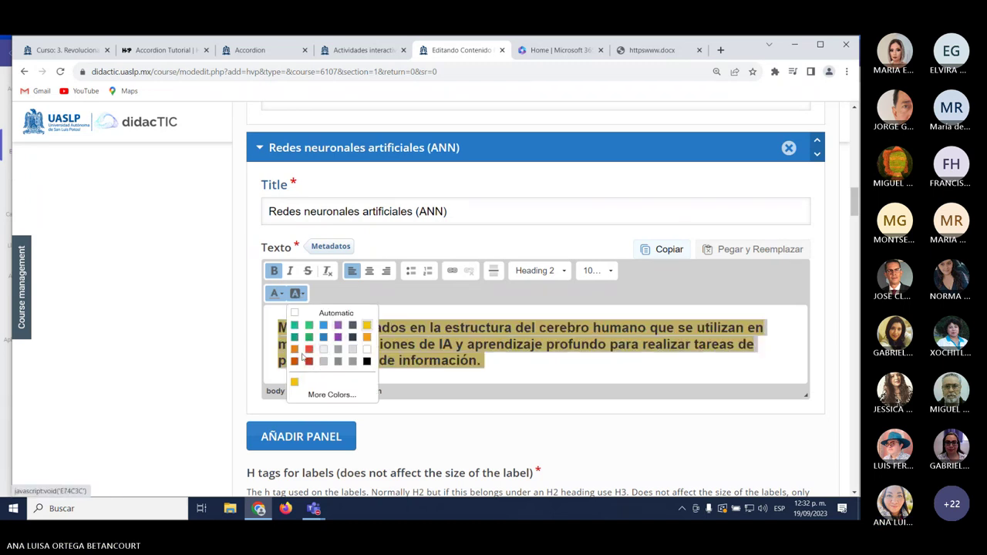
pyautogui.click(308, 326)
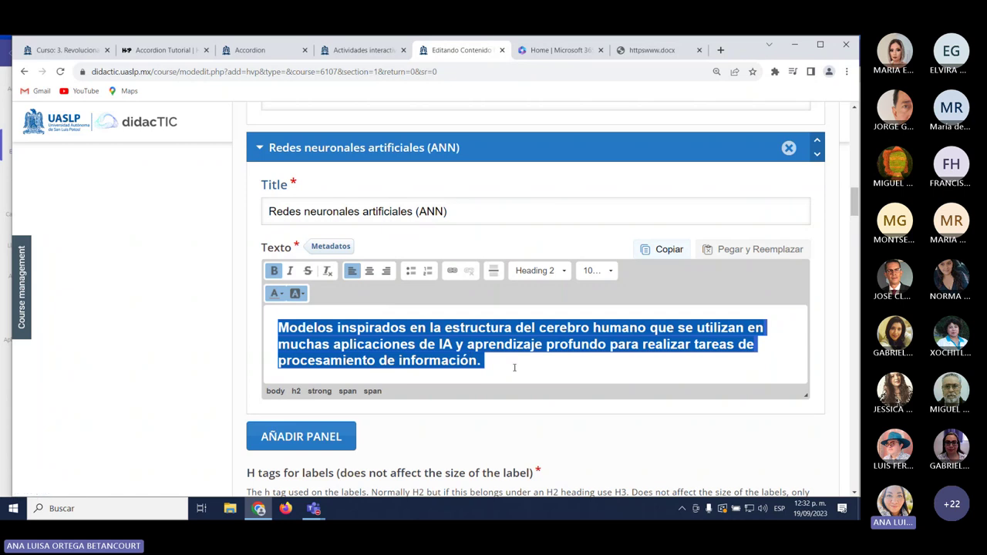
pyautogui.moveTo(513, 366); pyautogui.dragTo(258, 325)
pyautogui.click(283, 294)
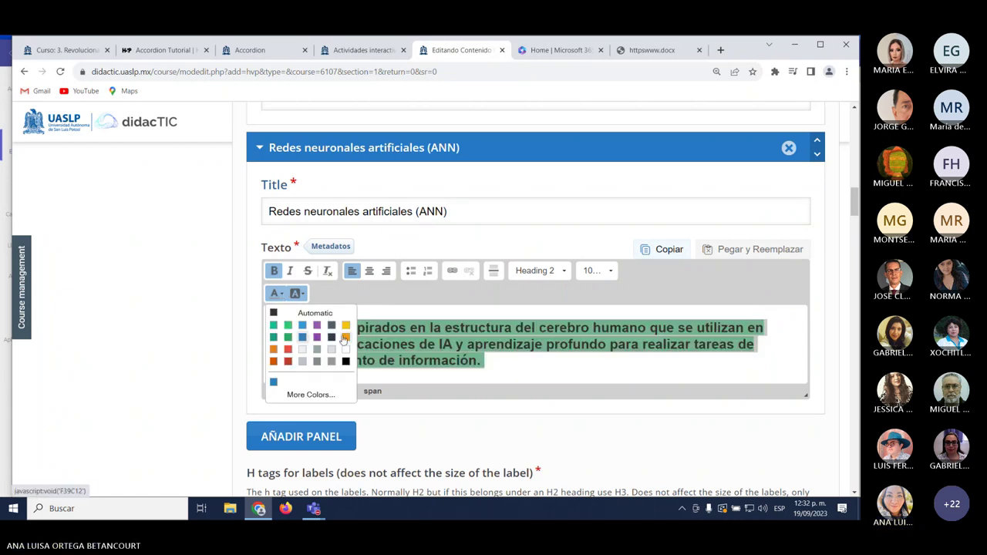
pyautogui.click(333, 341)
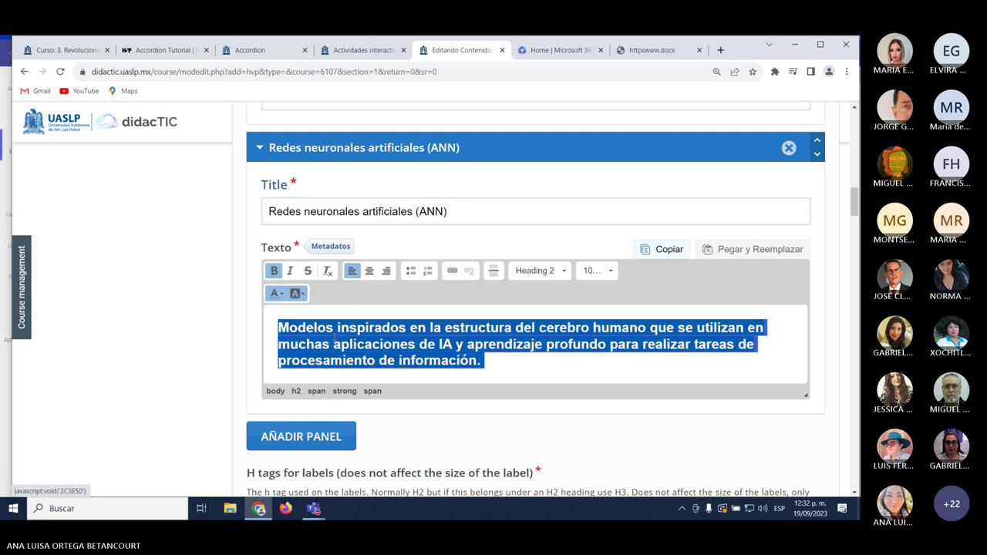
pyautogui.click(509, 364)
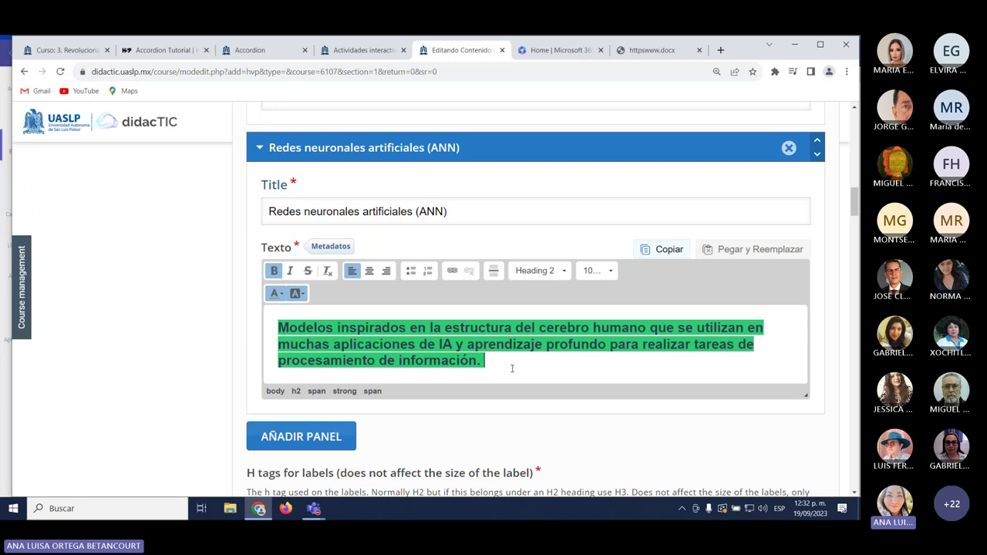
# Try the Heading 3 paragraph format on the second panel's definition and switch it back to Heading 2.
pyautogui.scroll(5, 511, 369)
pyautogui.scroll(-5, 518, 376)
pyautogui.moveTo(508, 362); pyautogui.dragTo(264, 324)
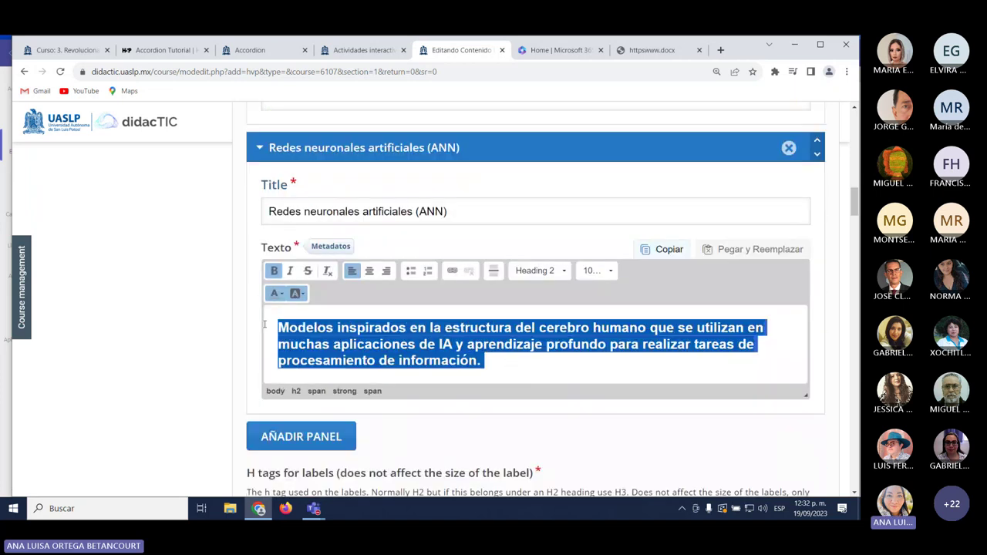
pyautogui.click(561, 273)
pyautogui.click(541, 331)
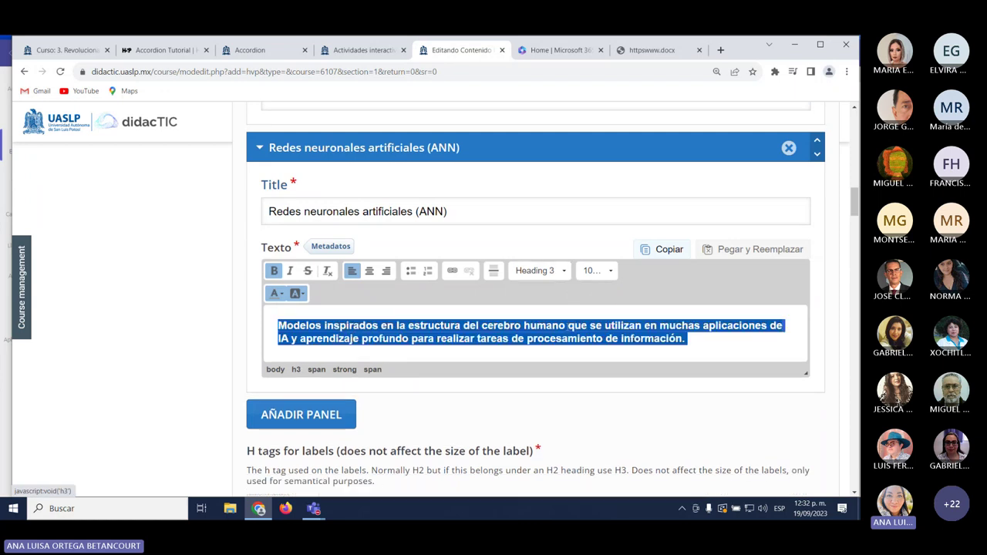
pyautogui.click(569, 272)
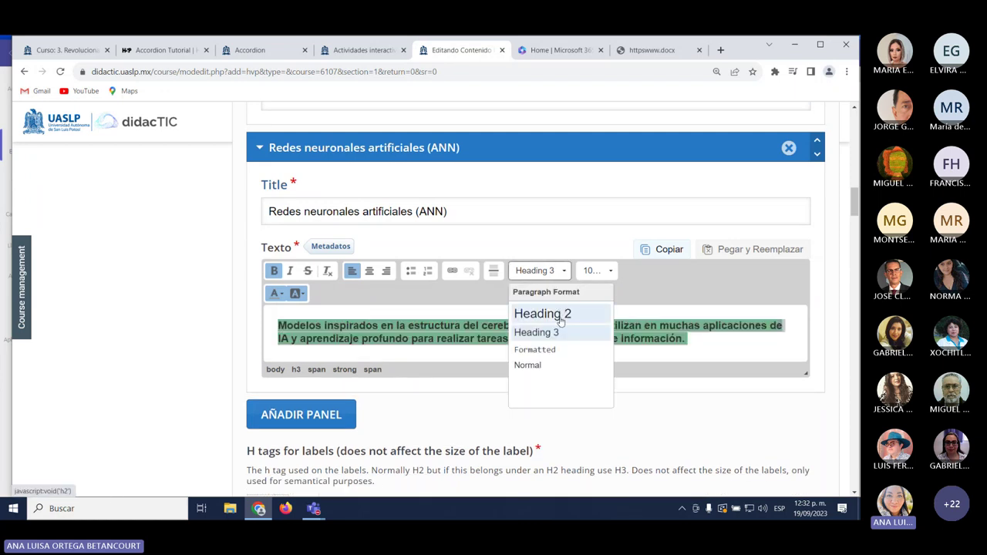
pyautogui.click(560, 314)
# Try a font size of 68.75% on the second panel's definition and settle on 87.5%.
pyautogui.click(597, 271)
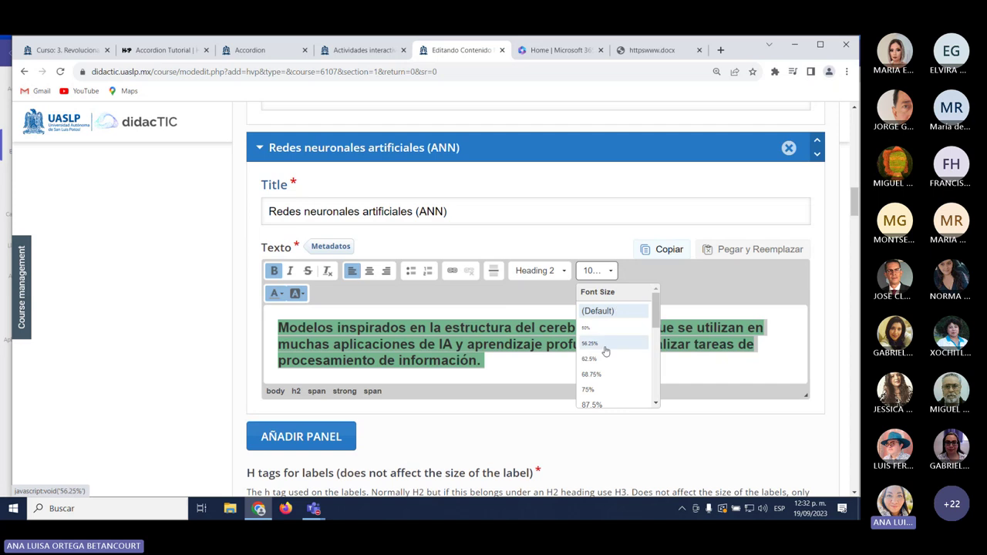
pyautogui.click(591, 374)
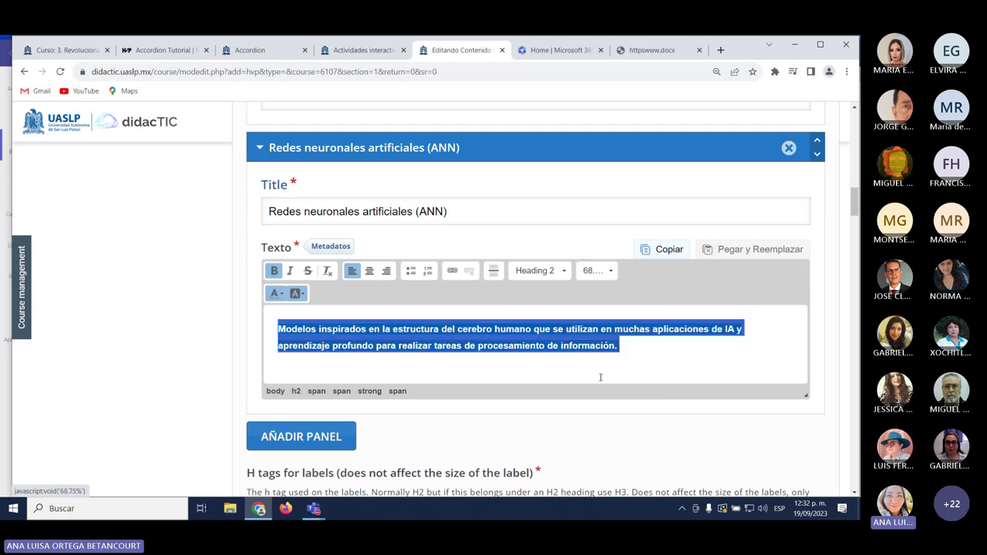
pyautogui.click(609, 273)
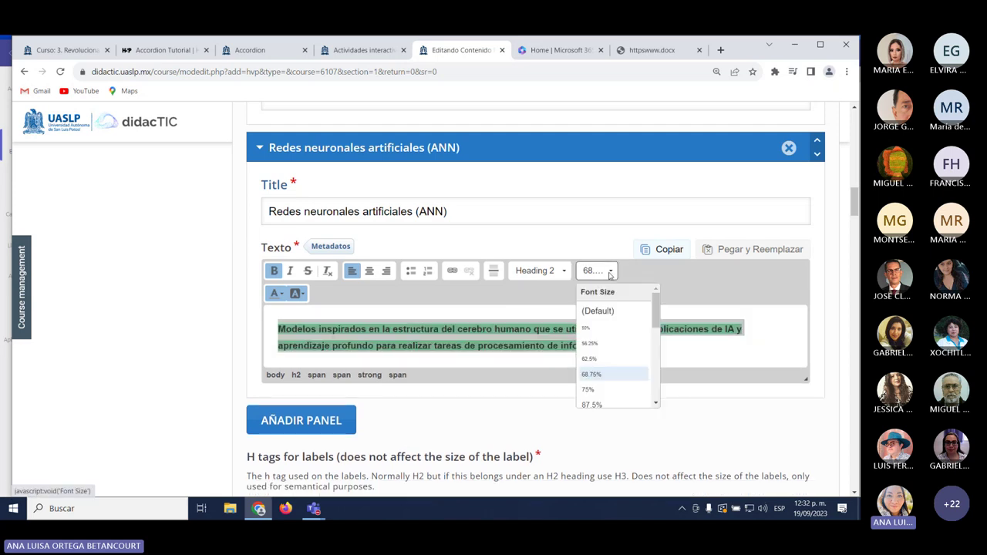
pyautogui.click(592, 404)
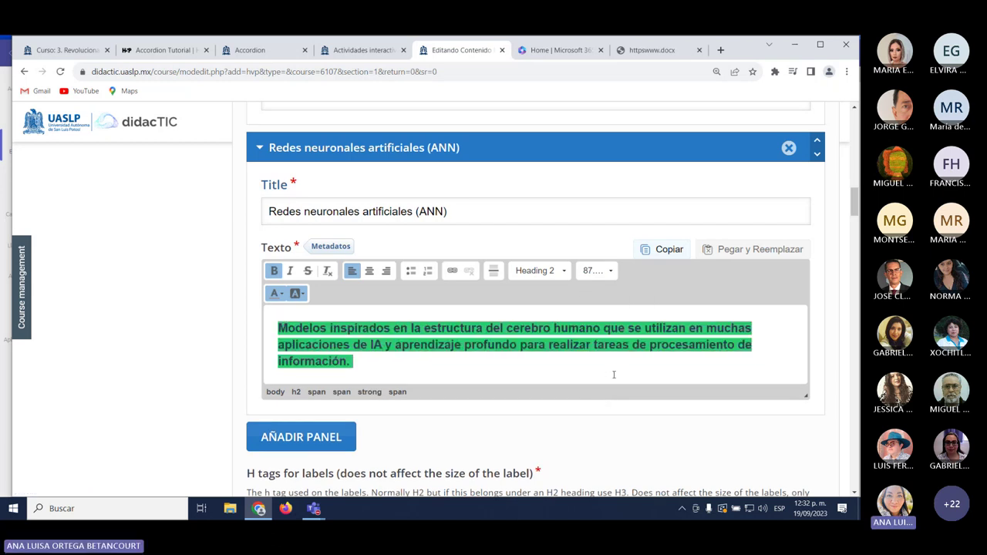
# Compare the formatting of both panel definitions and add a third panel to the accordion.
pyautogui.scroll(3, 454, 390)
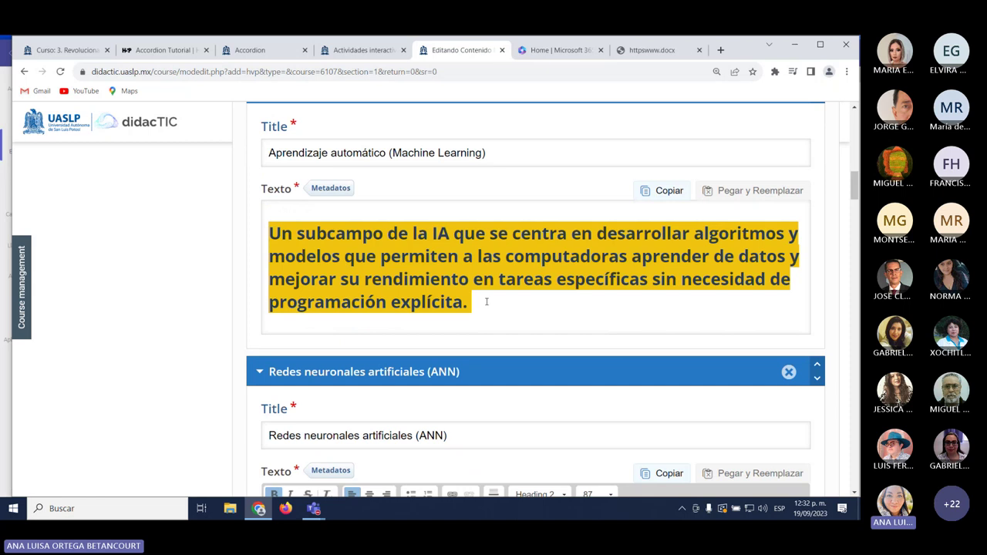
pyautogui.scroll(-3, 486, 301)
pyautogui.scroll(-2, 497, 352)
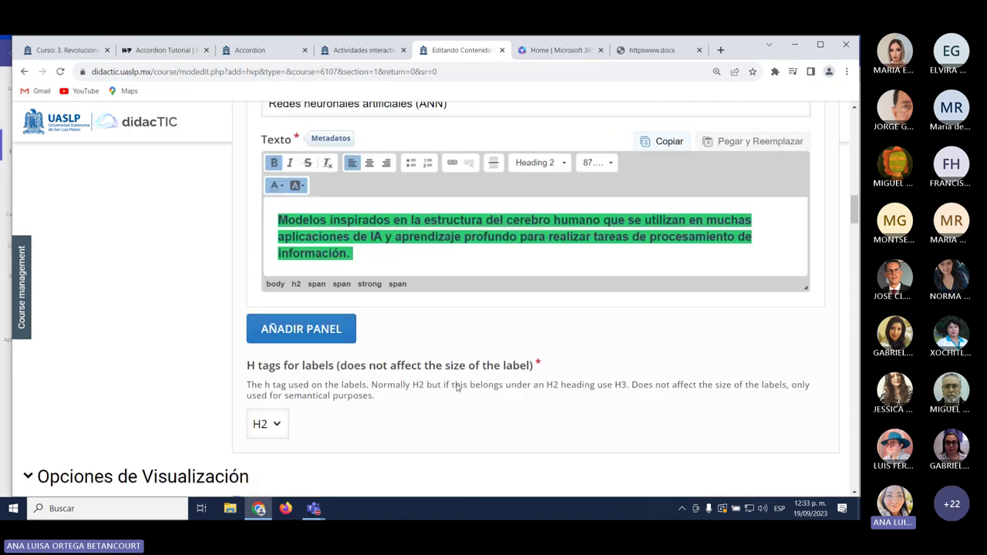
pyautogui.click(326, 336)
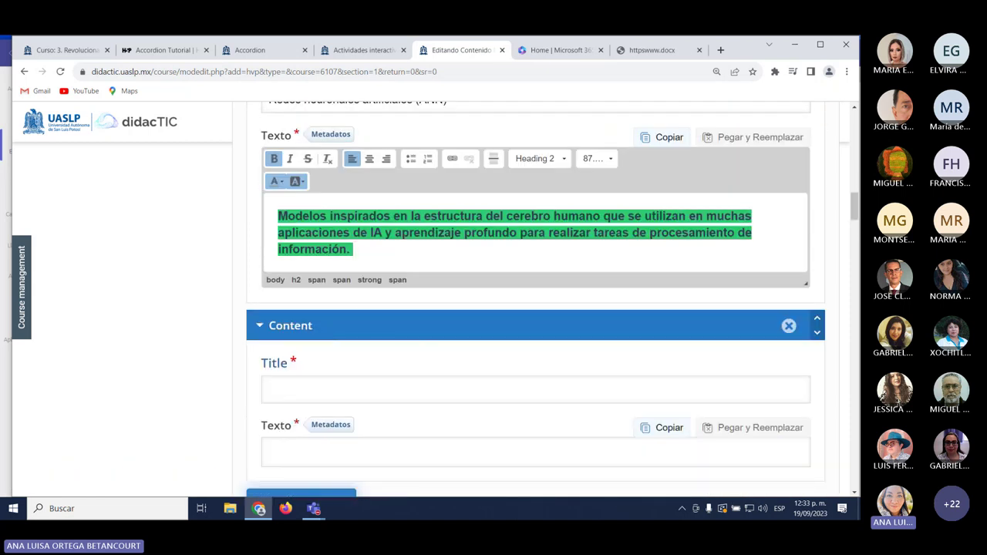
# Open the Lista de Cotejo H5P Accordion checklist from the course's Listas de Cotejo H5P section and read its first requirements.
pyautogui.click(76, 49)
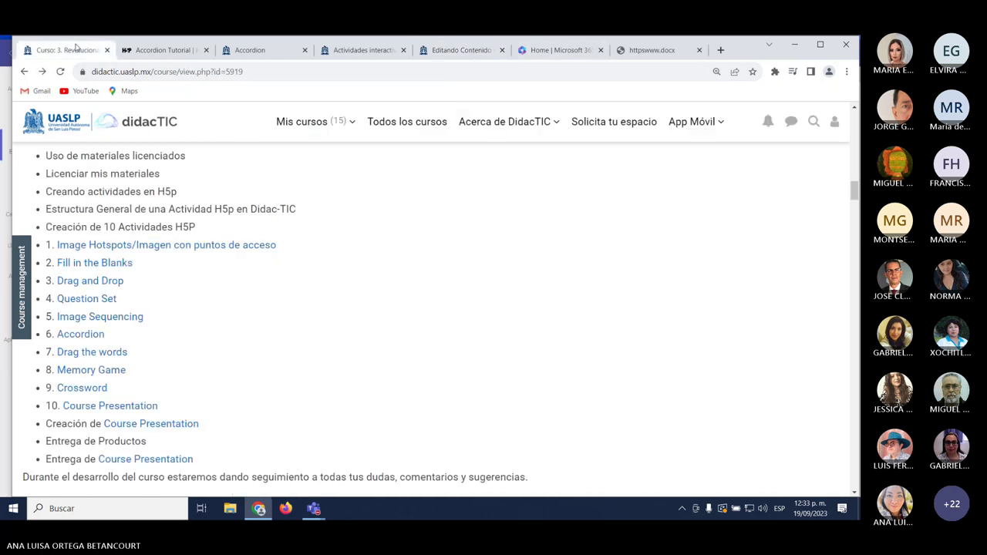
pyautogui.scroll(-3, 182, 288)
pyautogui.scroll(-15, 182, 289)
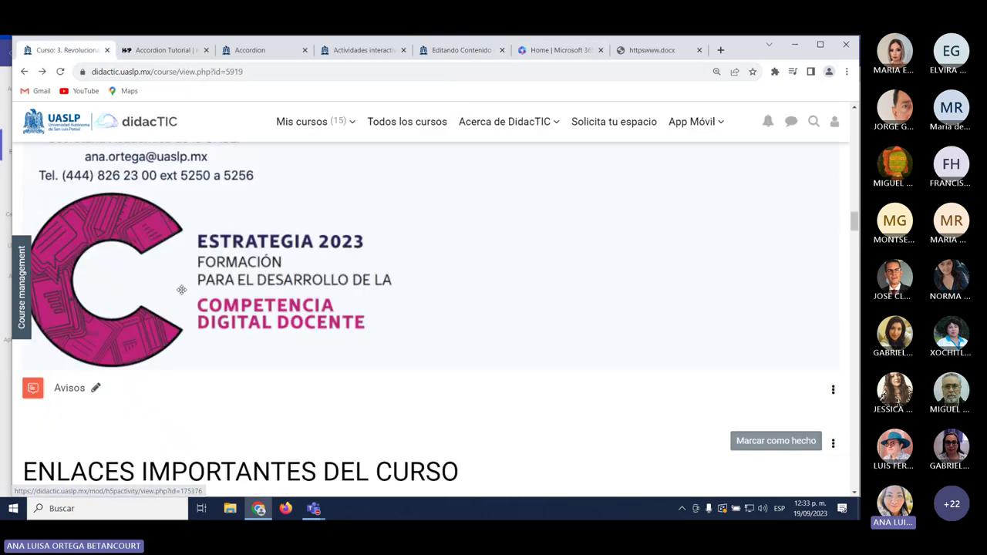
pyautogui.scroll(-2, 182, 293)
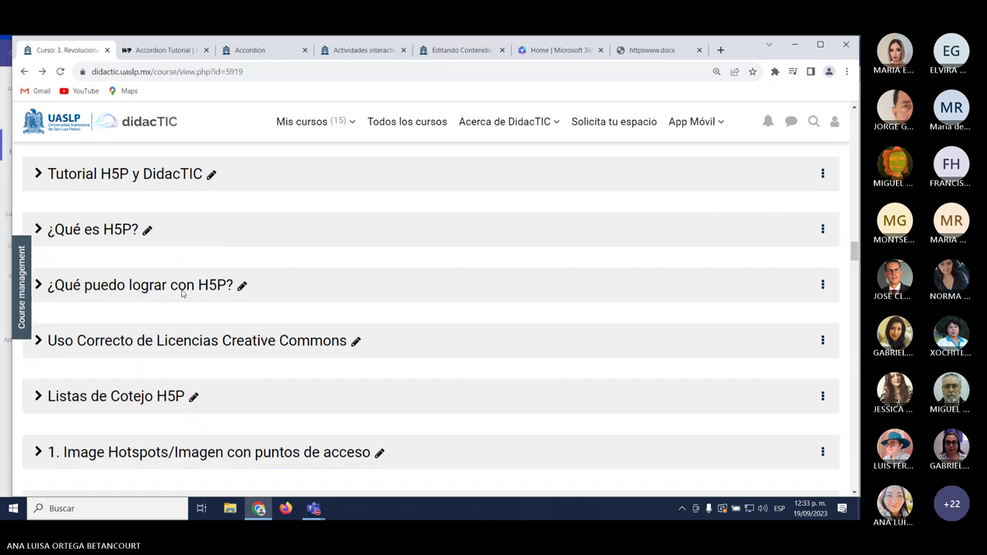
pyautogui.click(49, 315)
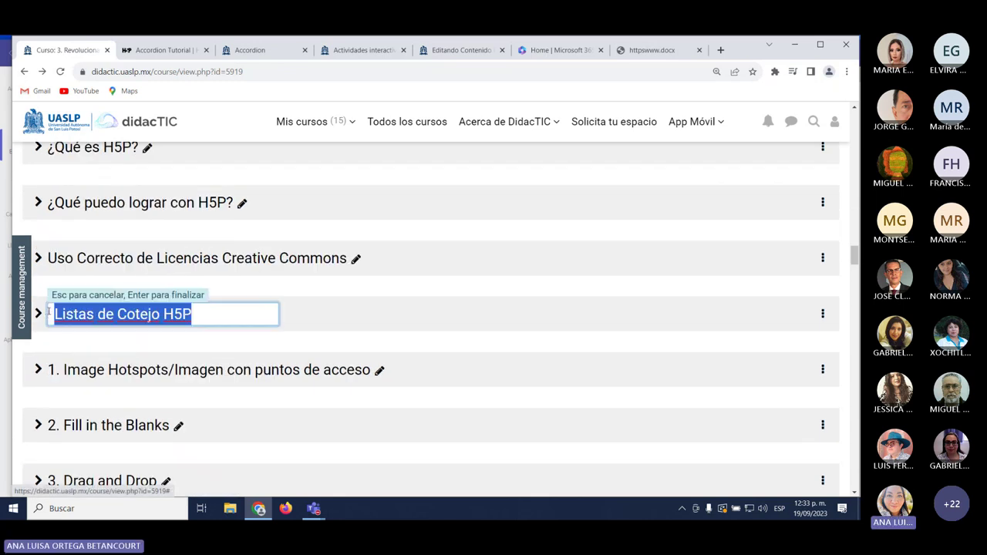
pyautogui.click(38, 315)
pyautogui.scroll(-3, 401, 357)
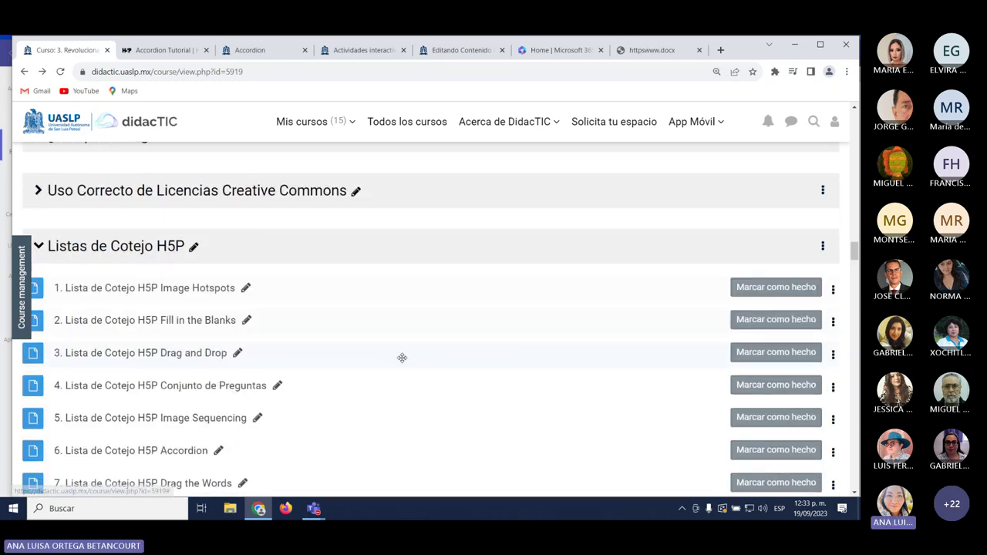
pyautogui.click(174, 351)
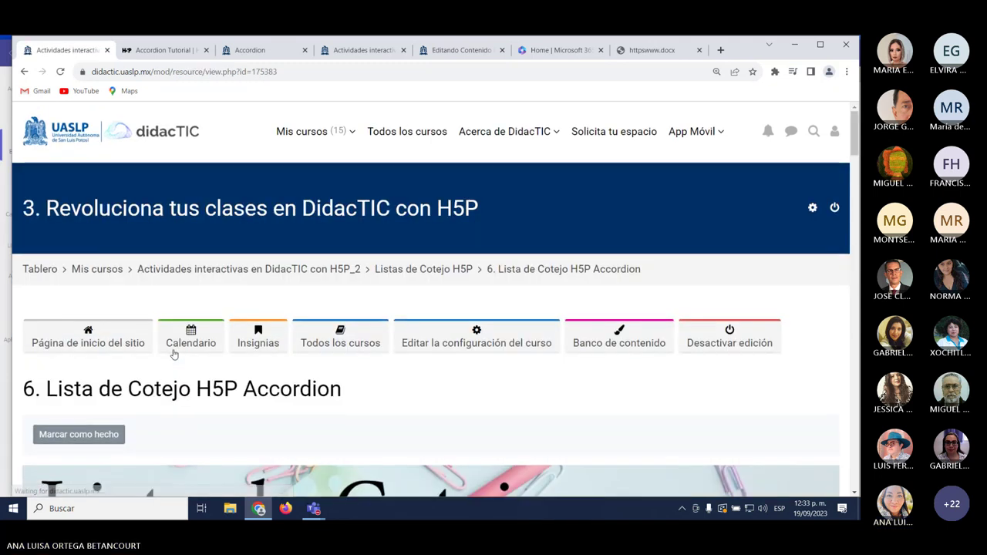
pyautogui.scroll(-8, 174, 354)
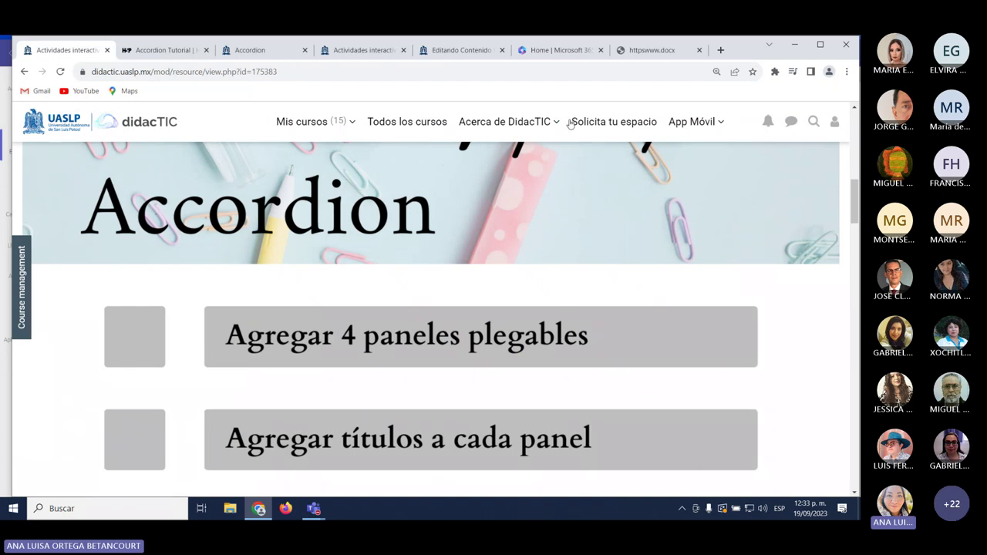
# Add a fourth panel to the accordion in the activity editor and review the panels already filled in.
pyautogui.click(461, 50)
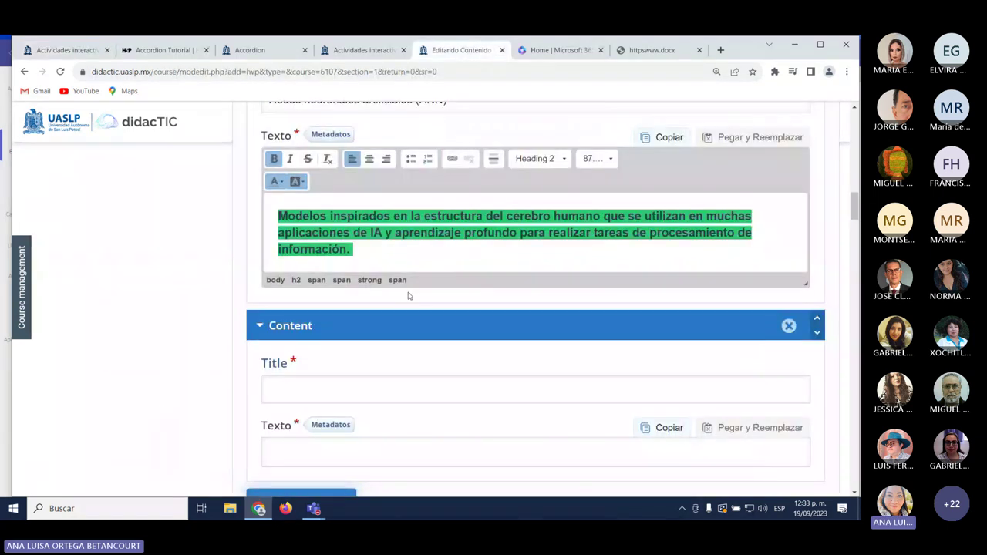
pyautogui.scroll(6, 409, 296)
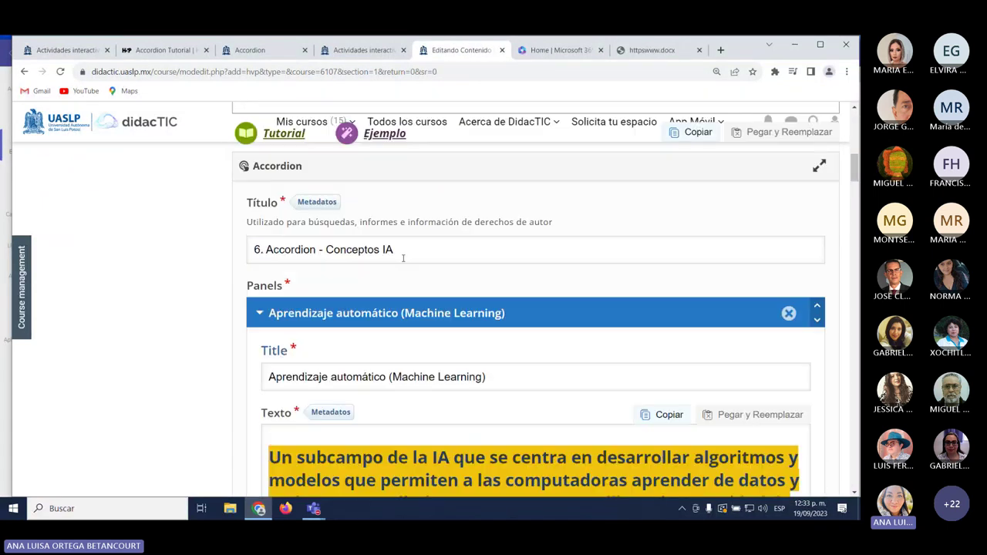
pyautogui.scroll(-3, 402, 258)
pyautogui.scroll(-6, 412, 301)
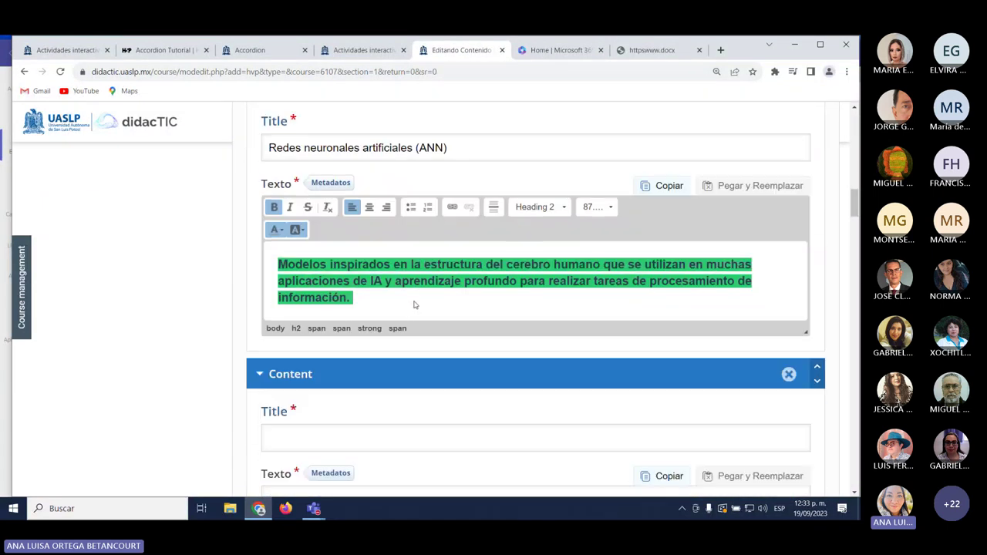
pyautogui.click(326, 339)
pyautogui.click(326, 337)
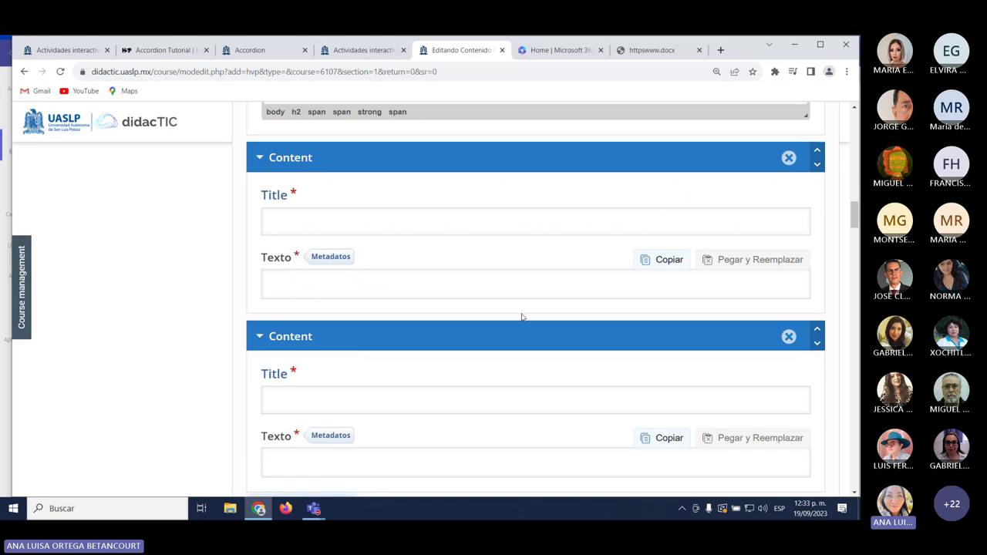
pyautogui.scroll(4, 573, 348)
pyautogui.scroll(5, 563, 346)
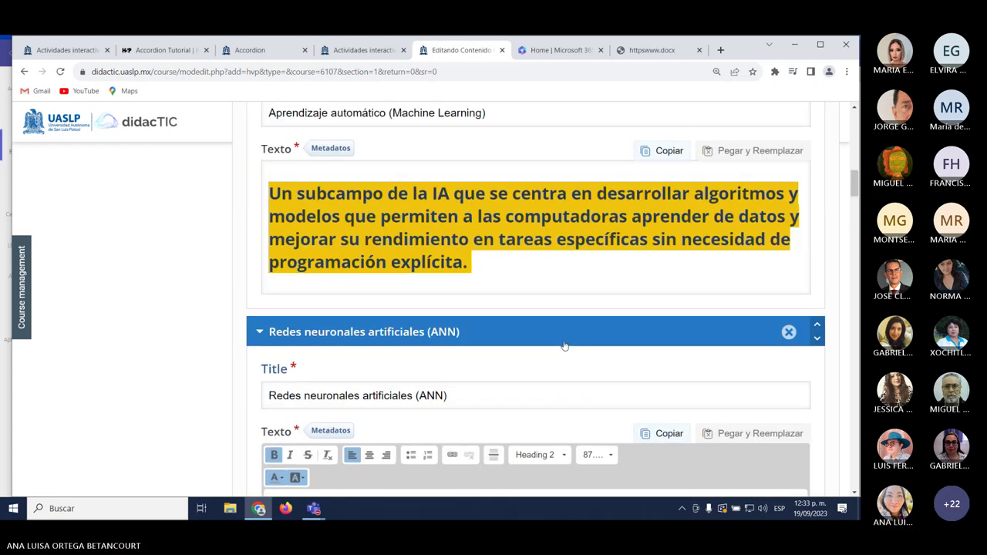
pyautogui.scroll(-2, 562, 346)
# Compare the checklist's panel, title and text requirements with the sample Accordion activity and the panels in the editor.
pyautogui.click(62, 49)
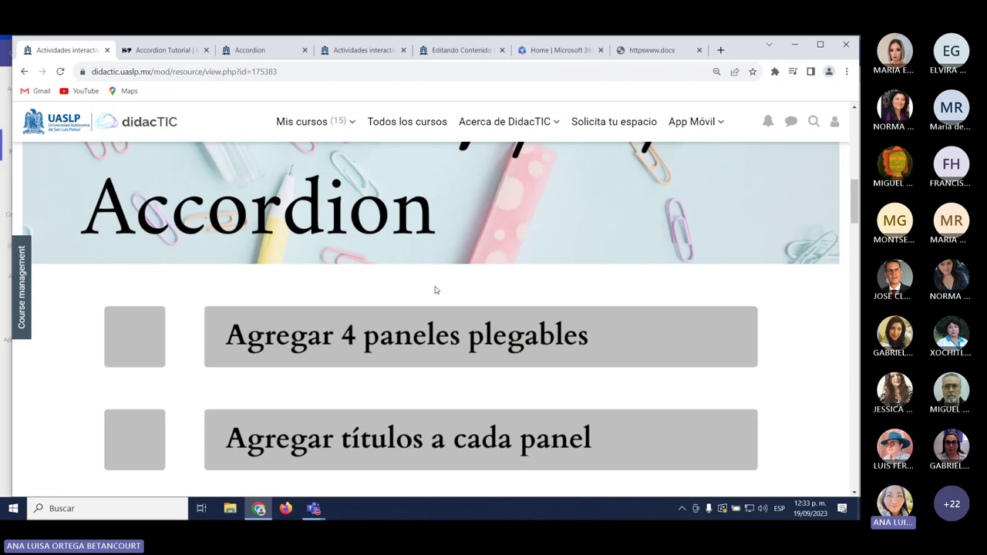
pyautogui.scroll(-2, 435, 290)
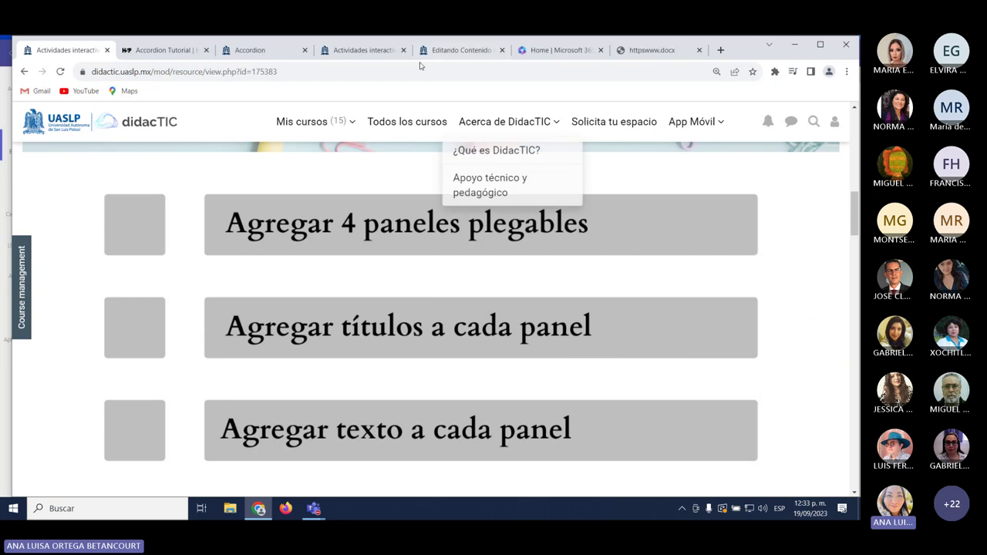
pyautogui.click(249, 49)
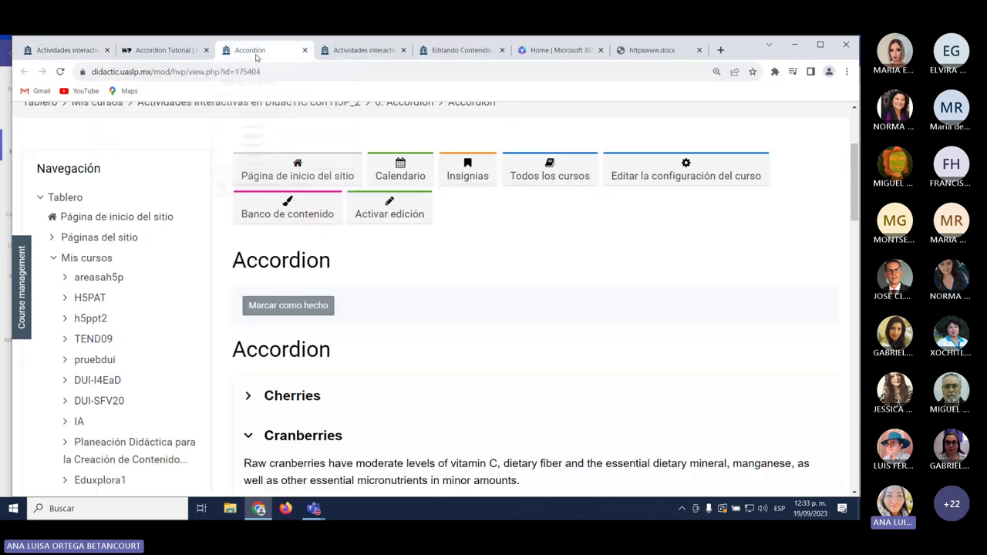
pyautogui.scroll(3, 465, 409)
pyautogui.click(451, 50)
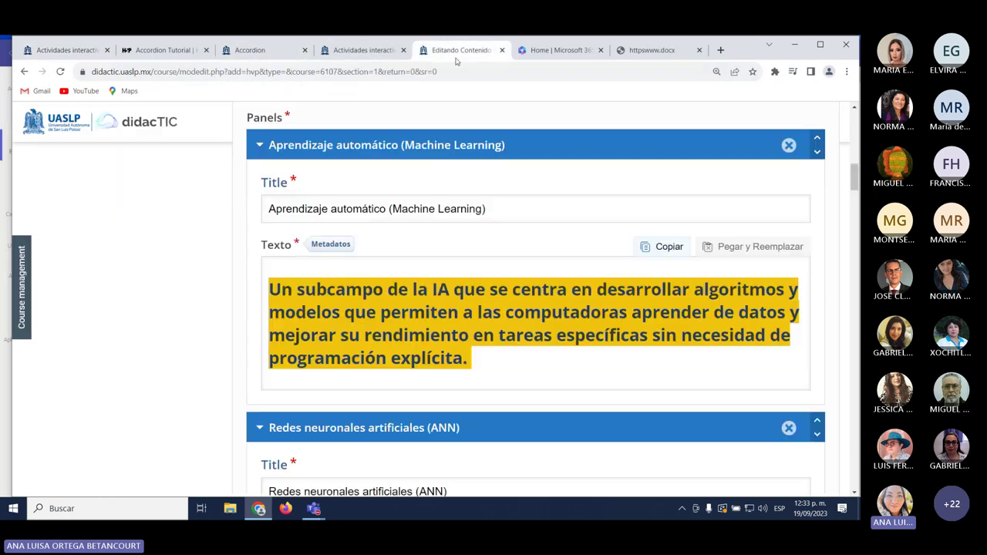
pyautogui.scroll(4, 259, 317)
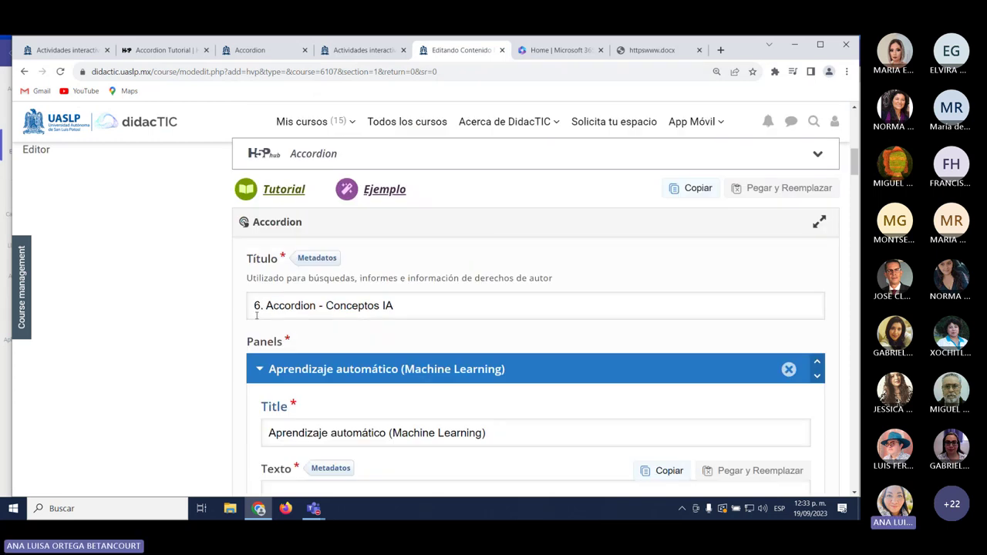
pyautogui.scroll(-7, 402, 314)
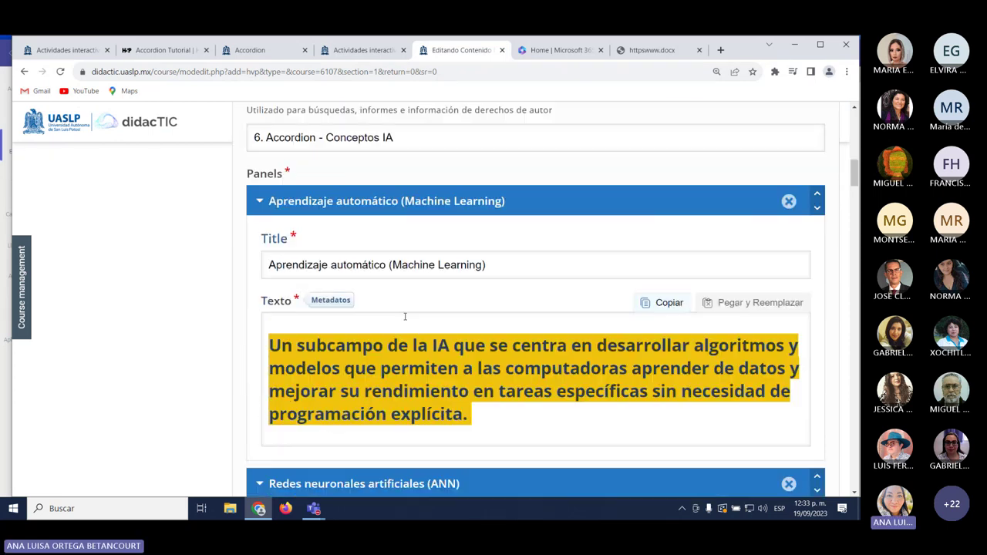
pyautogui.scroll(-2, 535, 309)
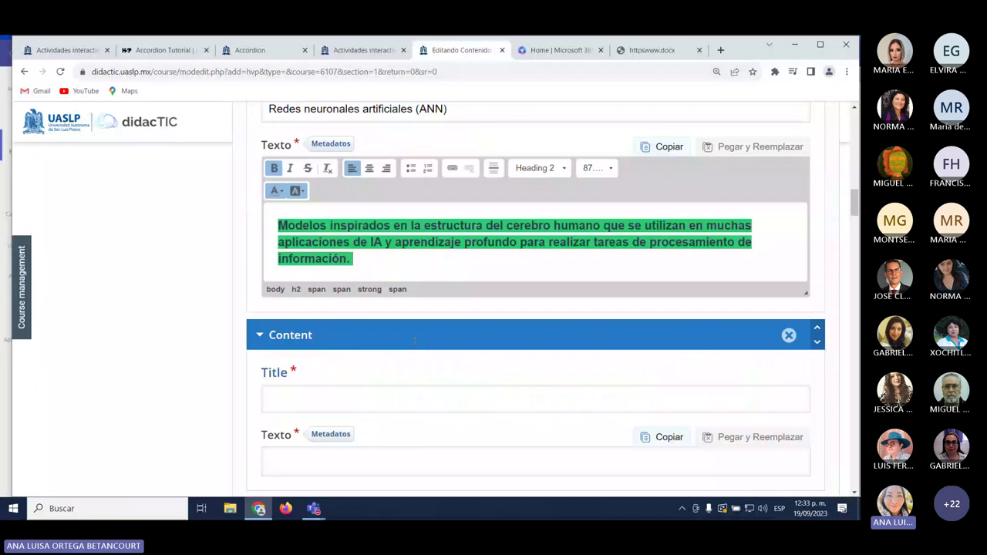
# Read the rest of the Accordion checklist through its last item and review its heading.
pyautogui.click(71, 49)
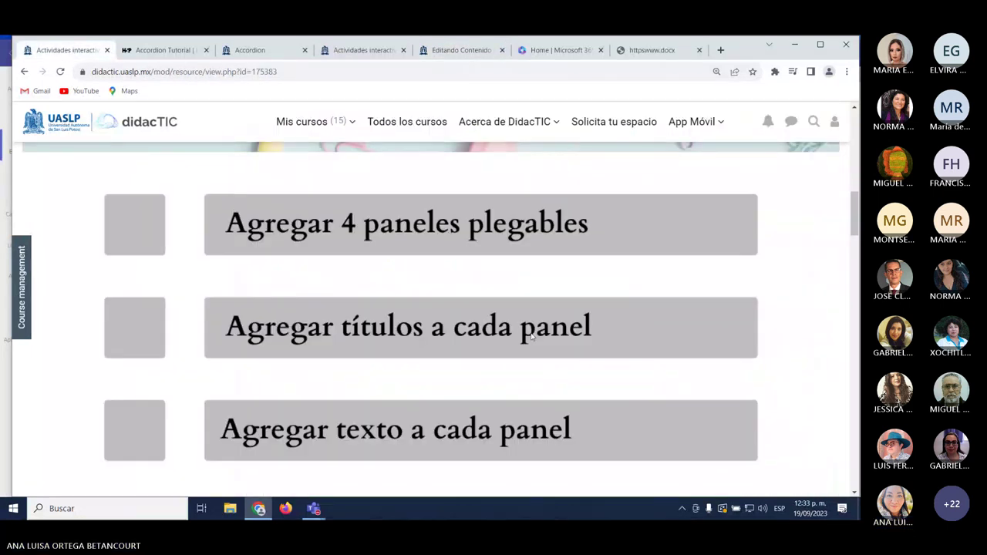
pyautogui.scroll(-2, 531, 336)
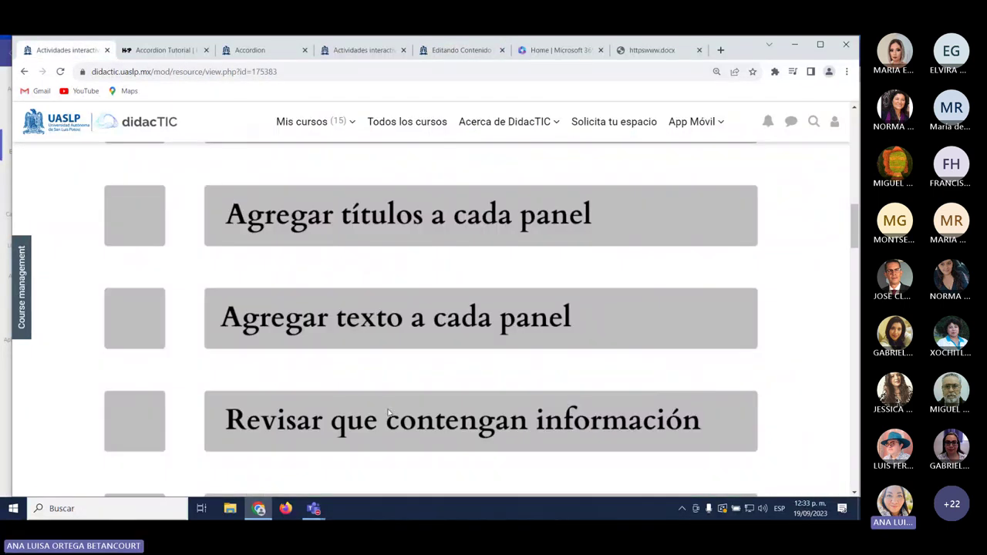
pyautogui.scroll(-3, 389, 414)
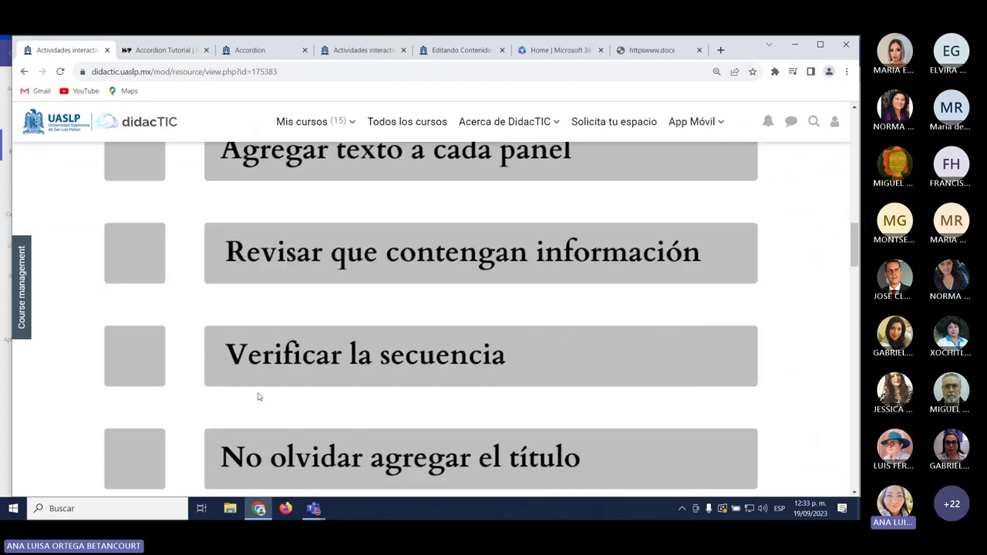
pyautogui.scroll(-2, 242, 393)
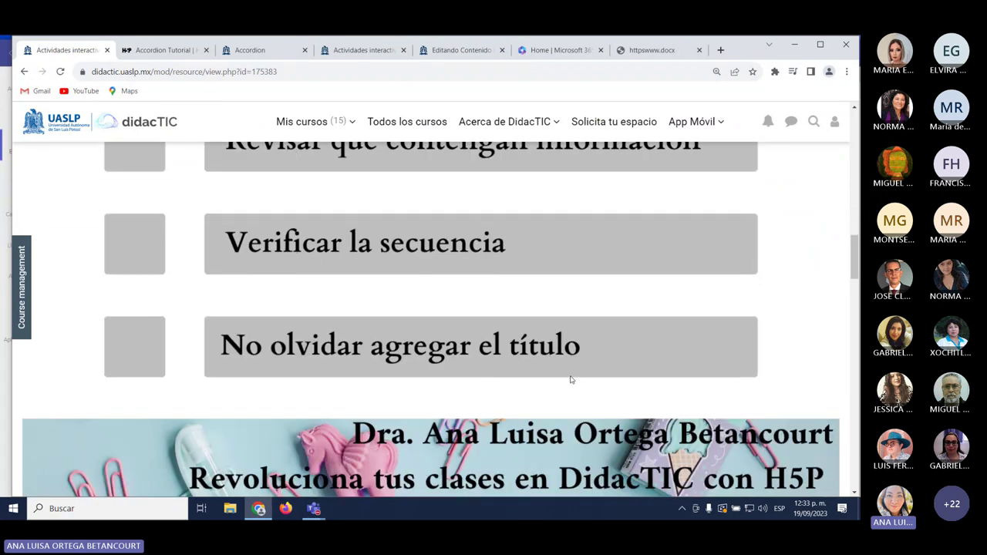
pyautogui.scroll(11, 540, 399)
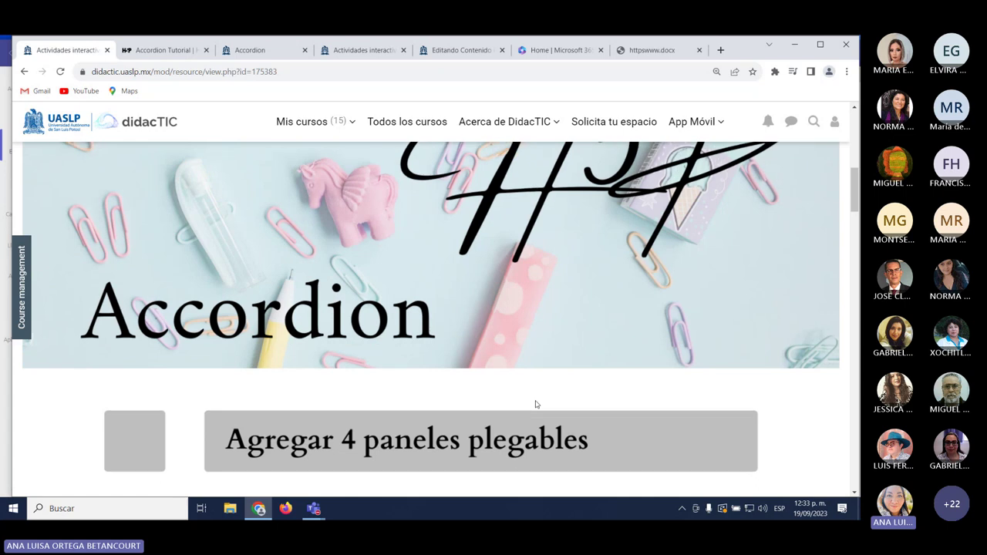
pyautogui.scroll(1, 535, 404)
pyautogui.scroll(-3, 535, 404)
pyautogui.scroll(5, 534, 405)
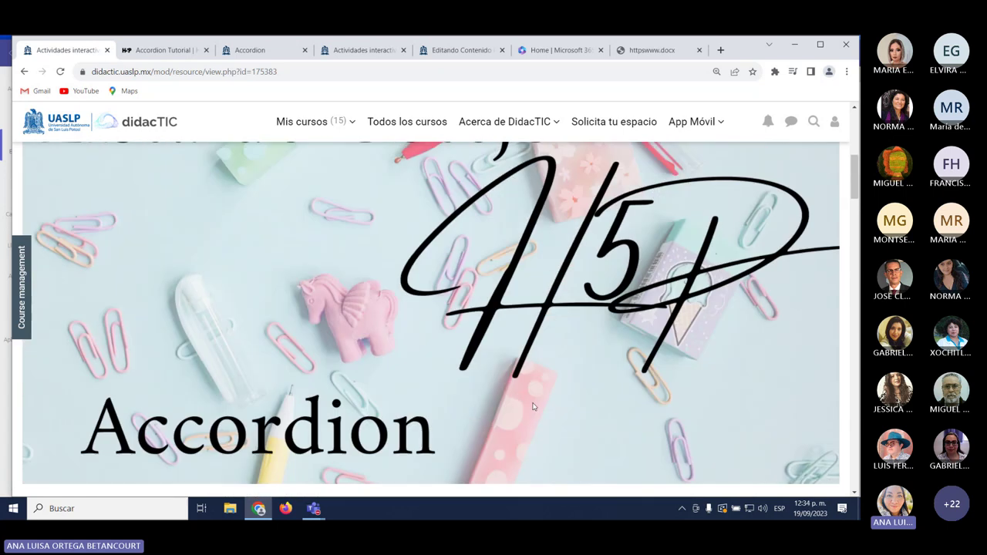
pyautogui.scroll(3, 532, 406)
pyautogui.scroll(-8, 531, 406)
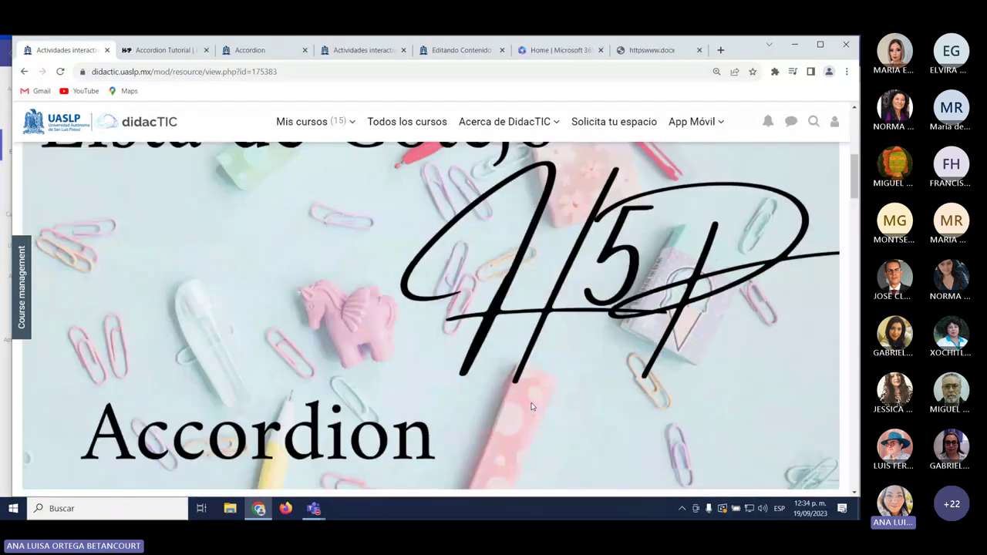
# Return to the course page, turn editing mode off and look over the checklists under Listas de Cotejo H5P.
pyautogui.click(24, 72)
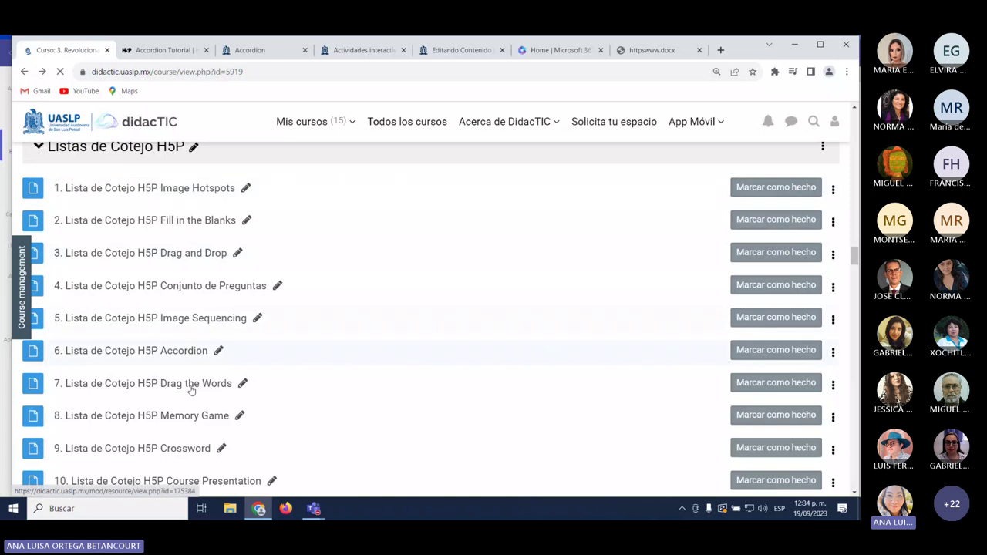
pyautogui.scroll(10, 464, 396)
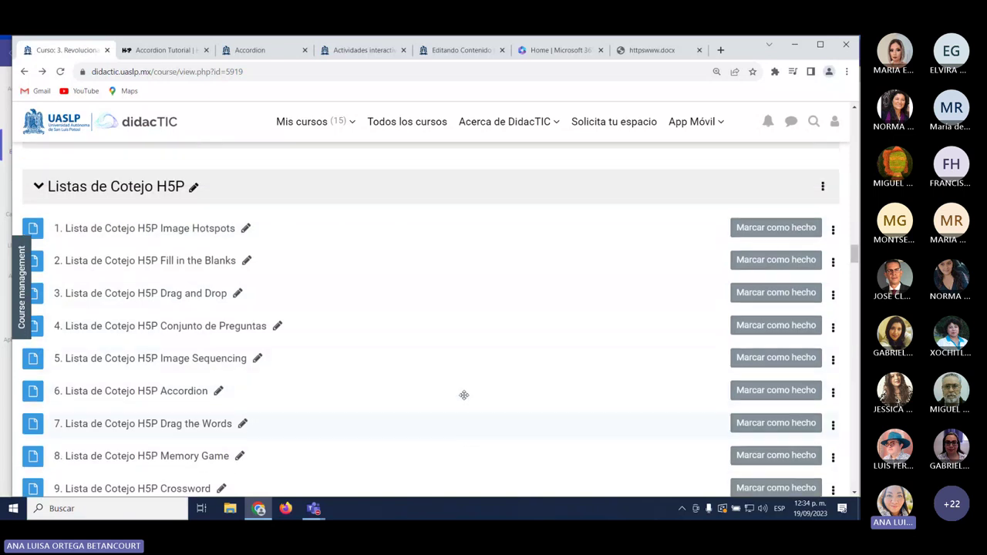
pyautogui.scroll(15, 604, 358)
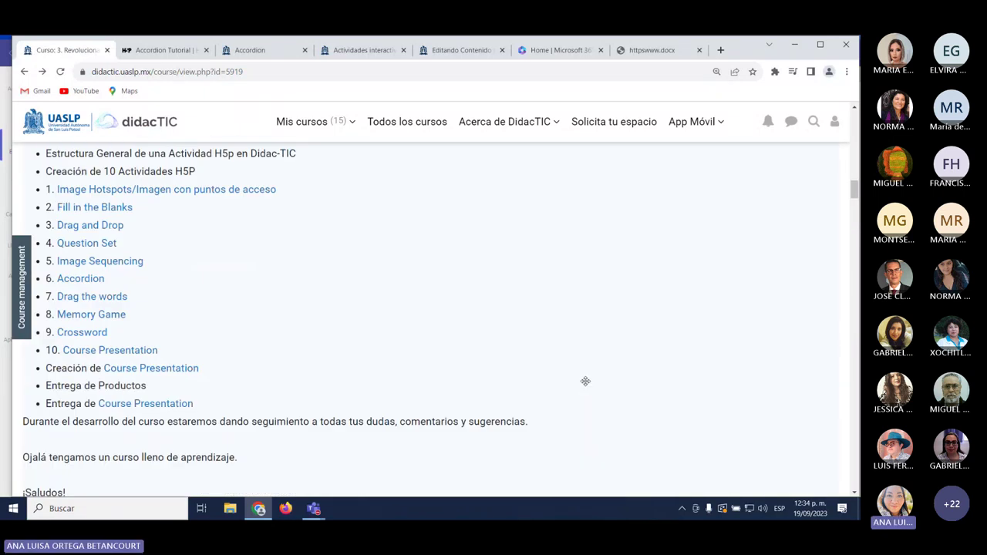
pyautogui.scroll(2, 554, 409)
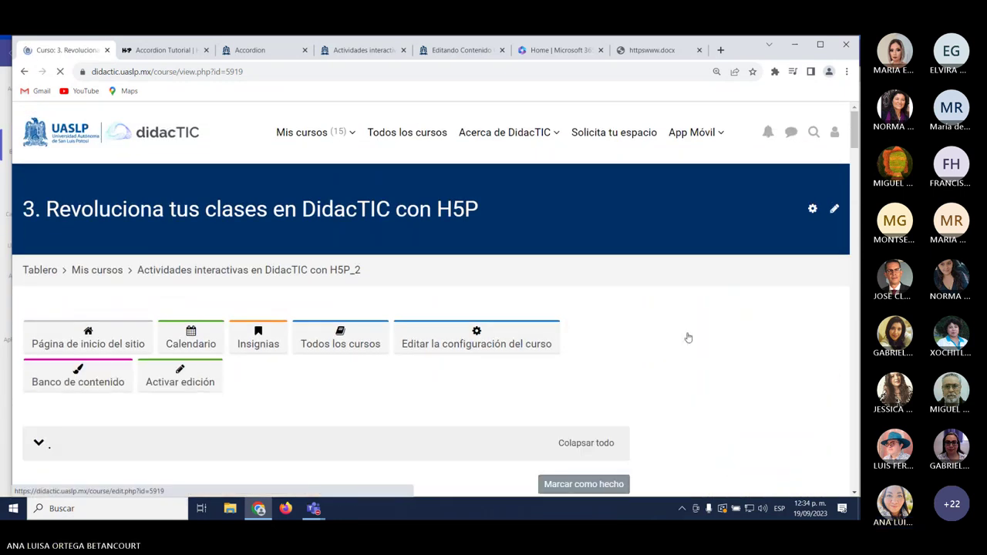
pyautogui.scroll(-6, 519, 355)
pyautogui.scroll(-15, 518, 367)
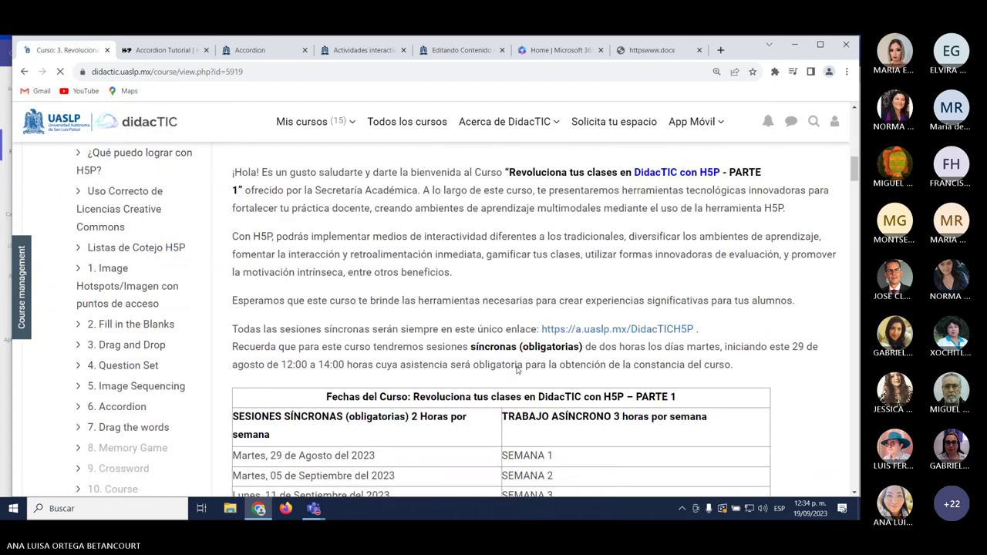
pyautogui.scroll(-10, 518, 371)
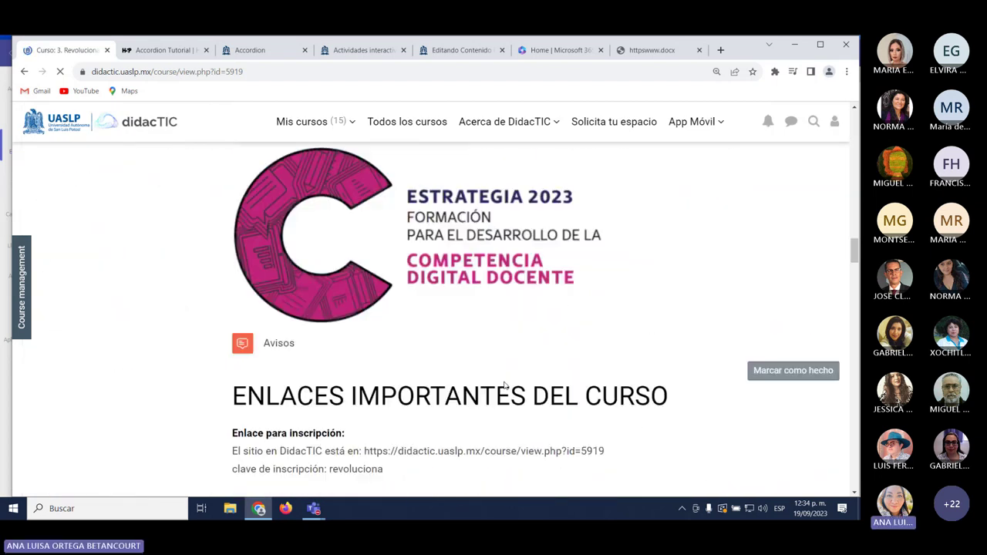
pyautogui.scroll(-2, 500, 391)
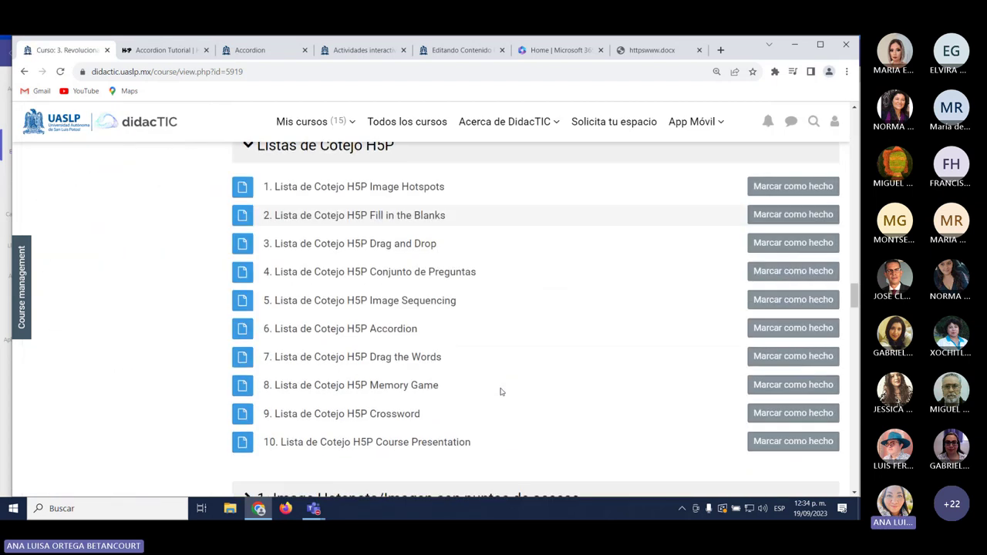
pyautogui.scroll(1, 364, 412)
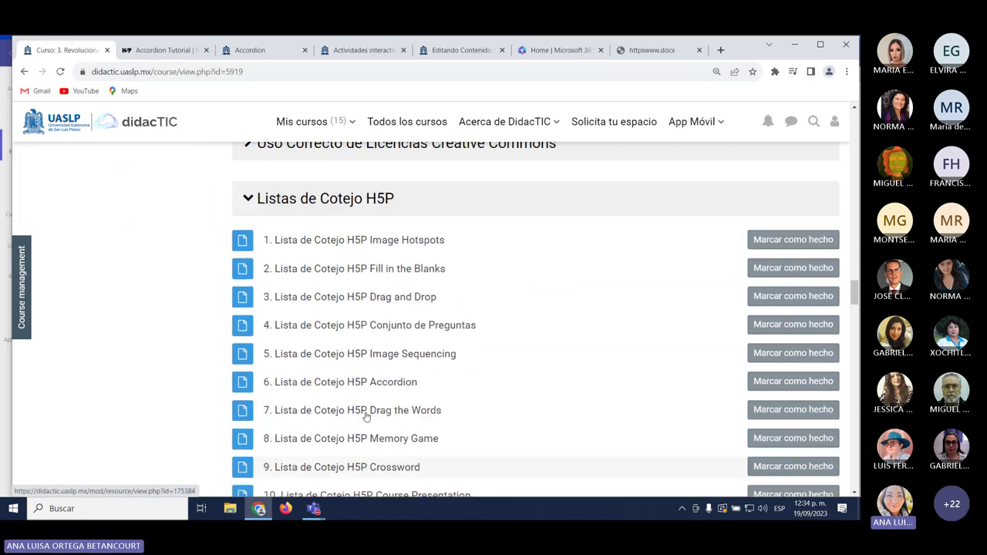
# Copy "Aprendizaje profundo (Deep Learning)" from the Word document into the third accordion panel's title.
pyautogui.click(461, 49)
pyautogui.click(284, 395)
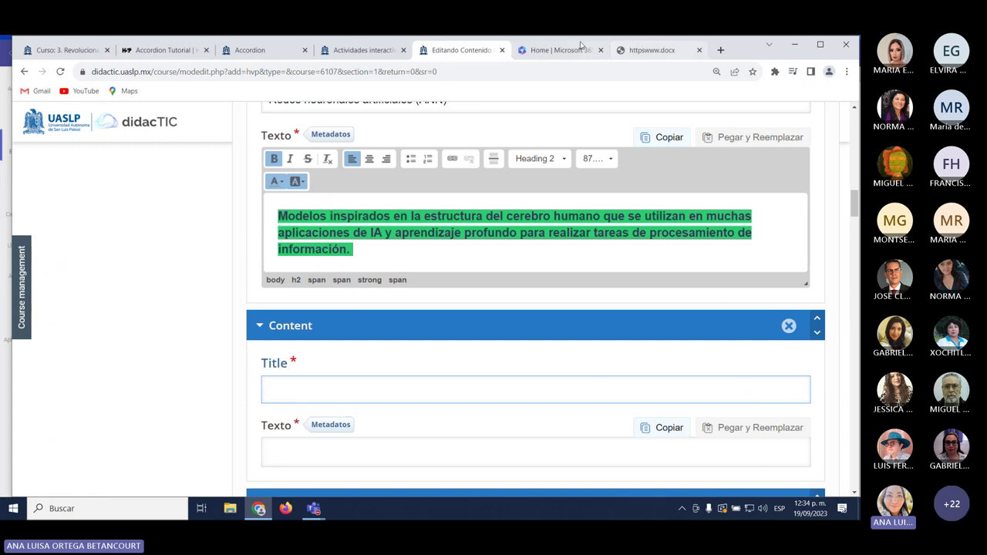
pyautogui.click(652, 50)
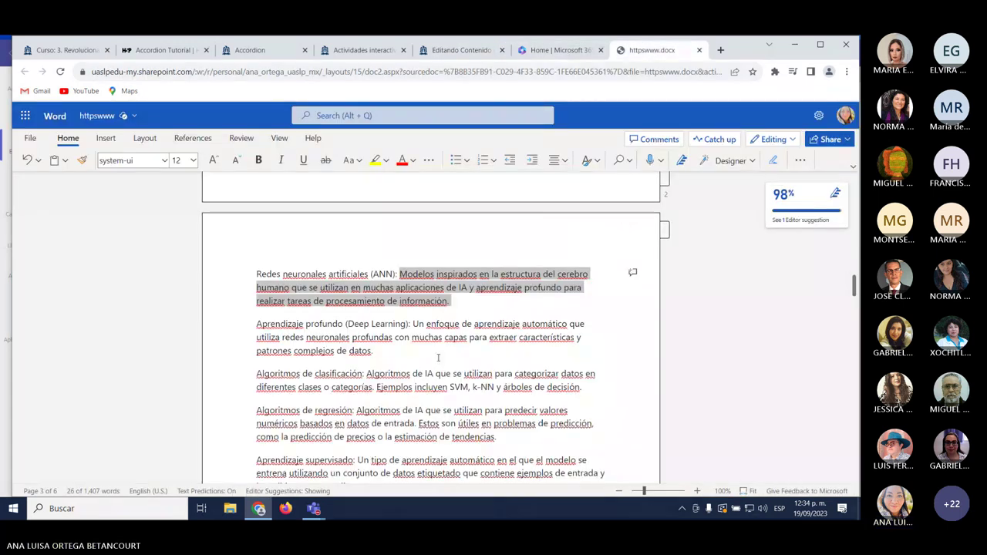
pyautogui.moveTo(257, 324); pyautogui.dragTo(409, 323)
pyautogui.rightClick(409, 324)
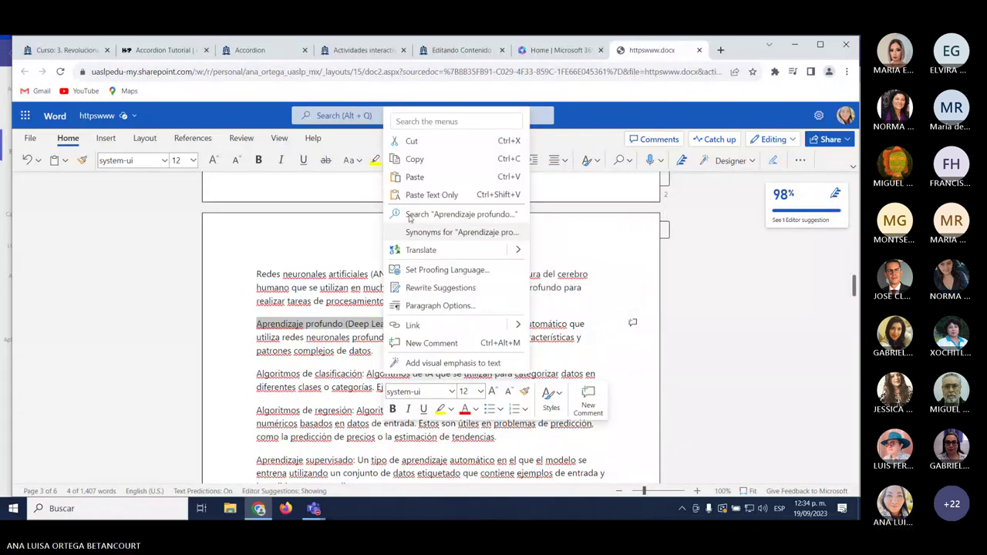
pyautogui.click(408, 159)
pyautogui.click(445, 52)
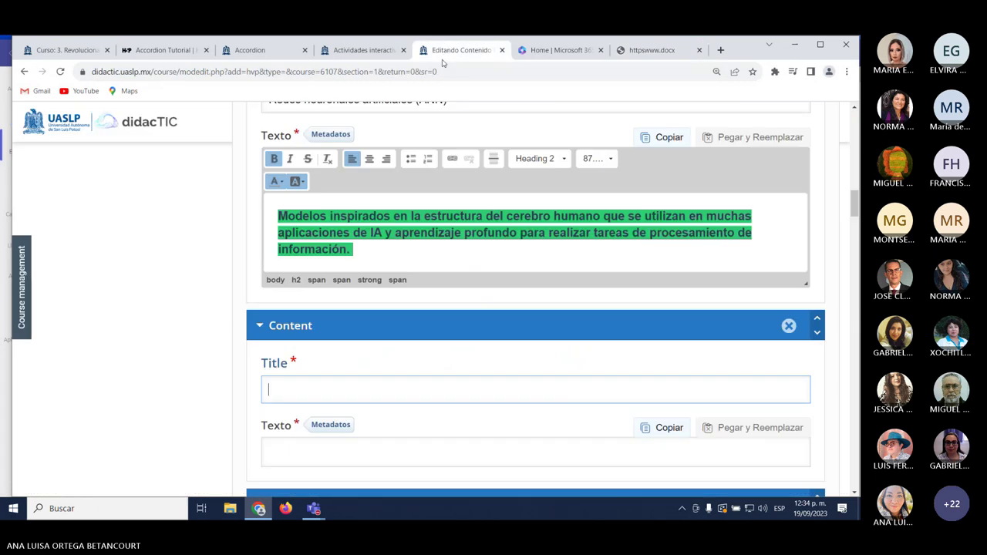
pyautogui.rightClick(284, 211)
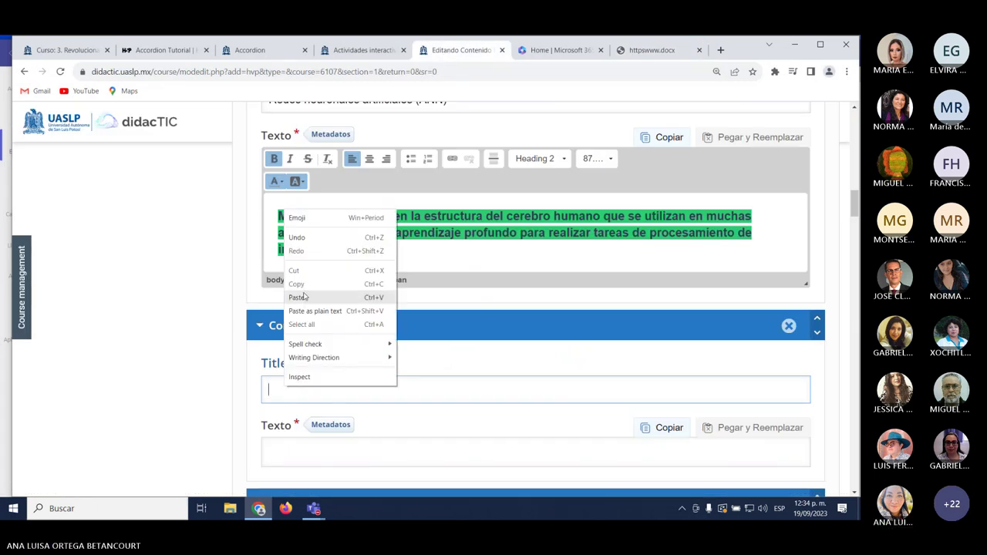
pyautogui.click(297, 297)
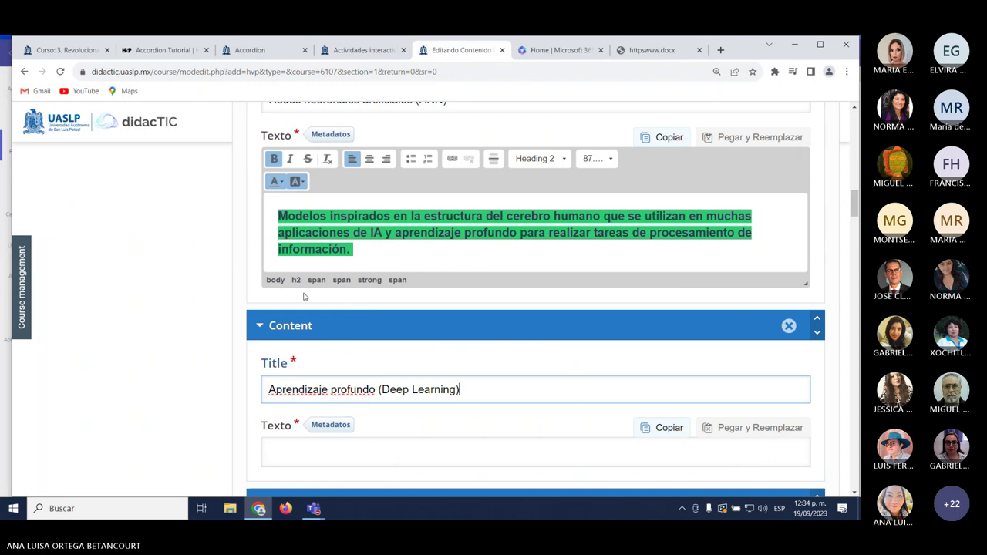
# Copy the definition of Aprendizaje profundo from the Word document into the text of the Deep Learning panel.
pyautogui.click(667, 51)
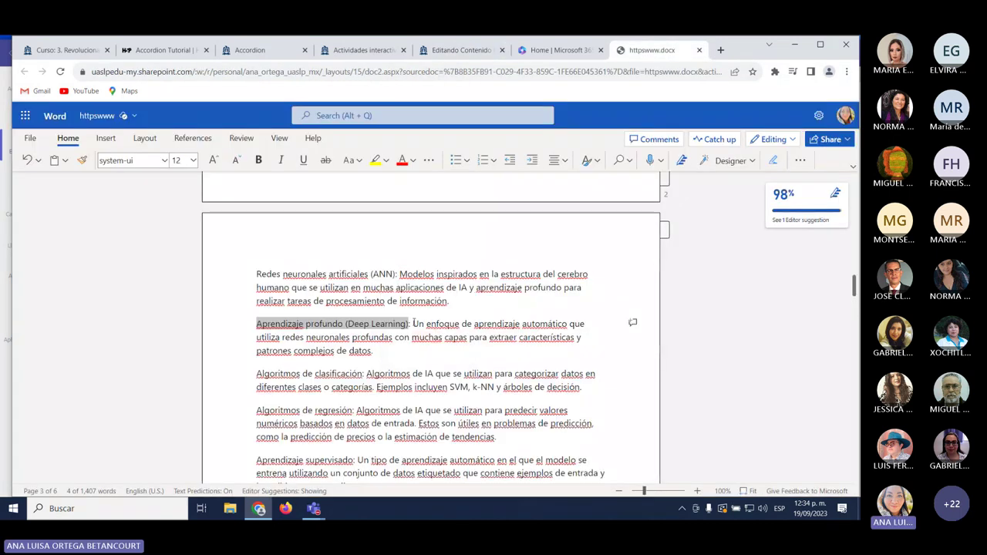
pyautogui.moveTo(413, 323); pyautogui.dragTo(373, 351)
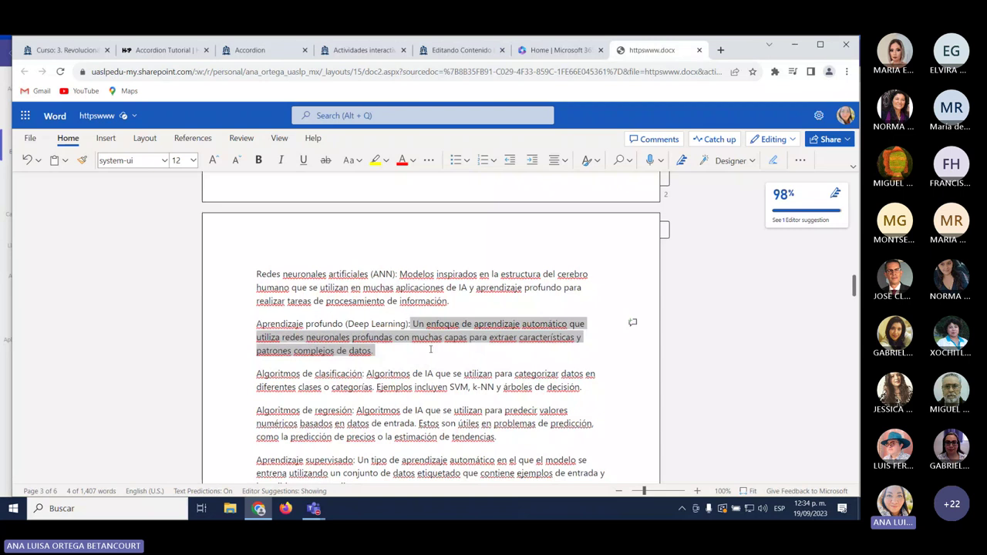
pyautogui.rightClick(326, 342)
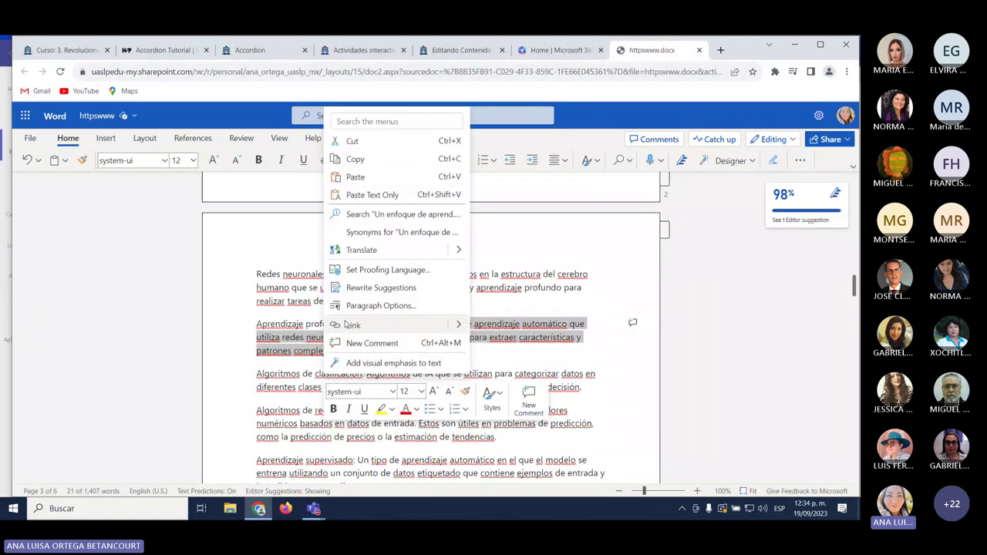
pyautogui.click(355, 158)
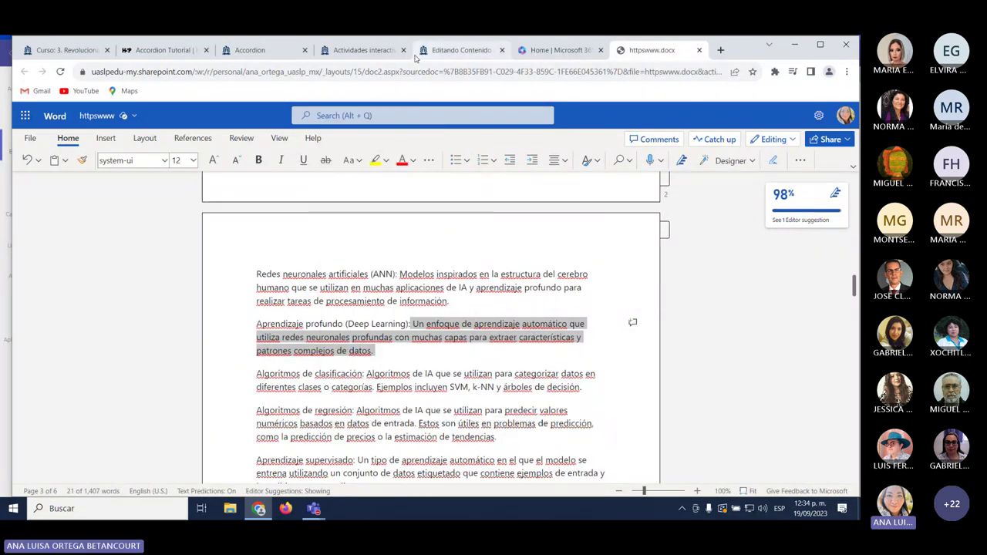
pyautogui.click(289, 50)
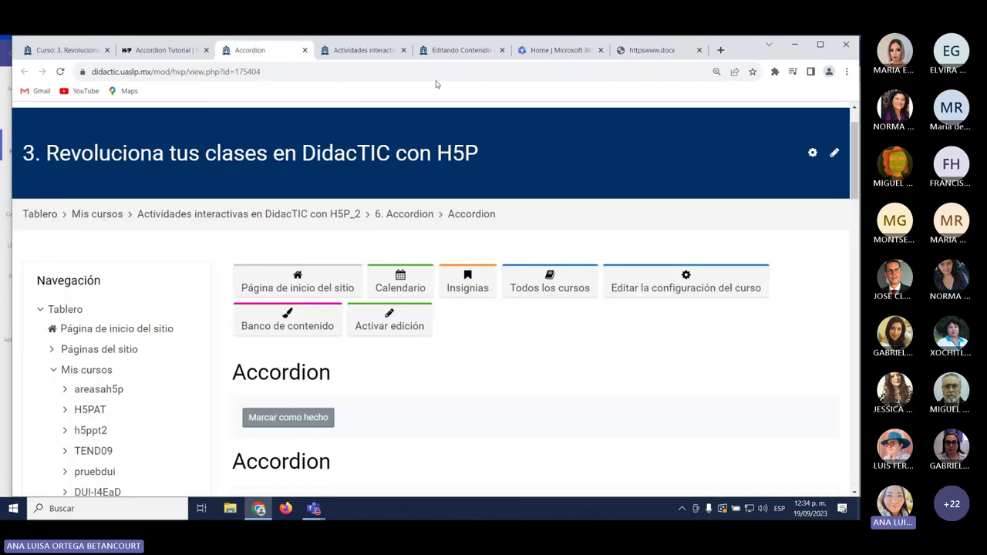
pyautogui.click(454, 50)
pyautogui.scroll(-2, 431, 403)
pyautogui.click(282, 342)
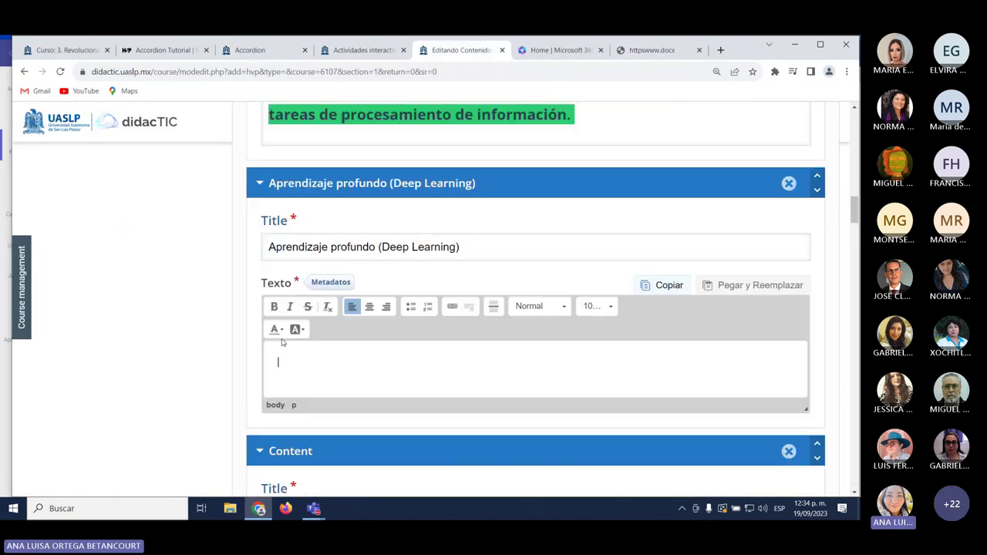
pyautogui.rightClick(276, 361)
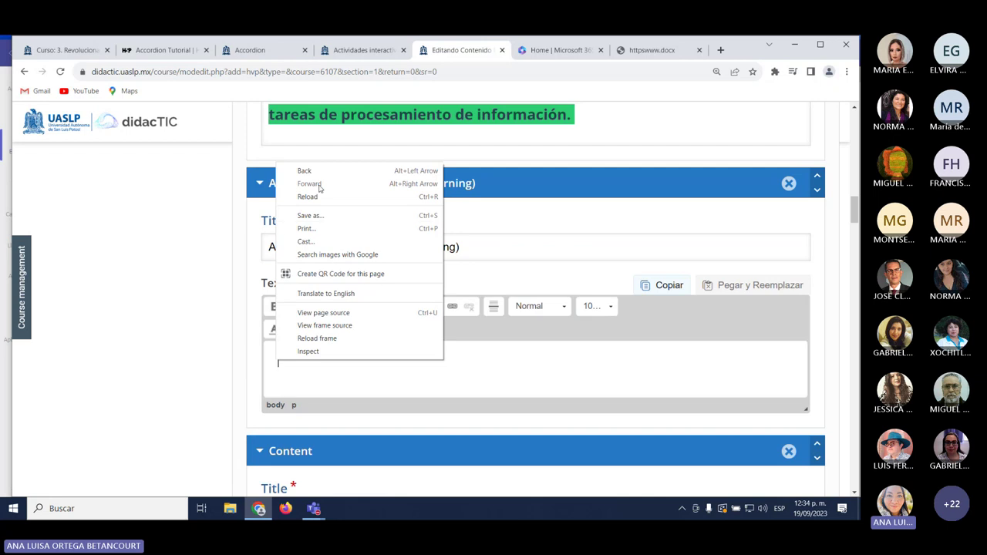
pyautogui.click(346, 383)
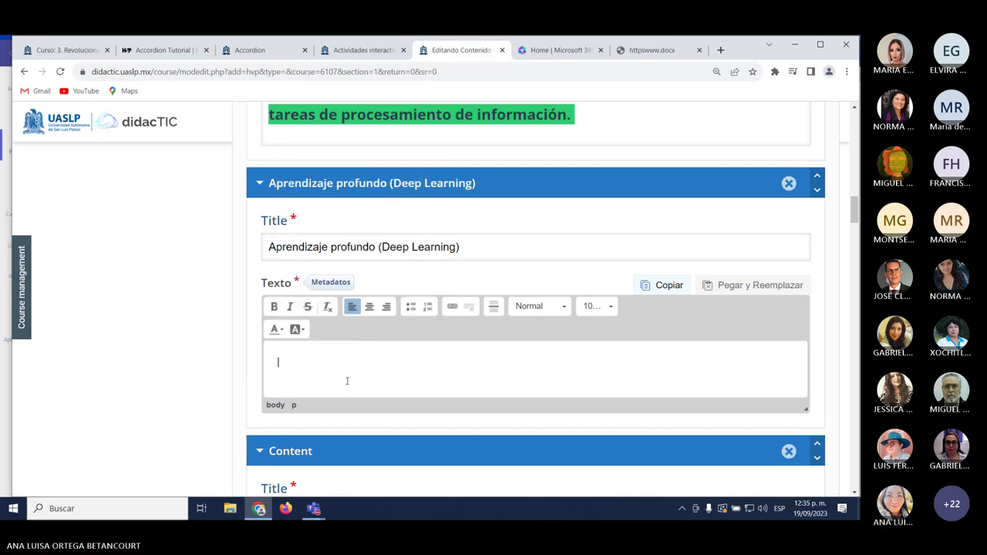
pyautogui.hotkey('ctrl', 'v')
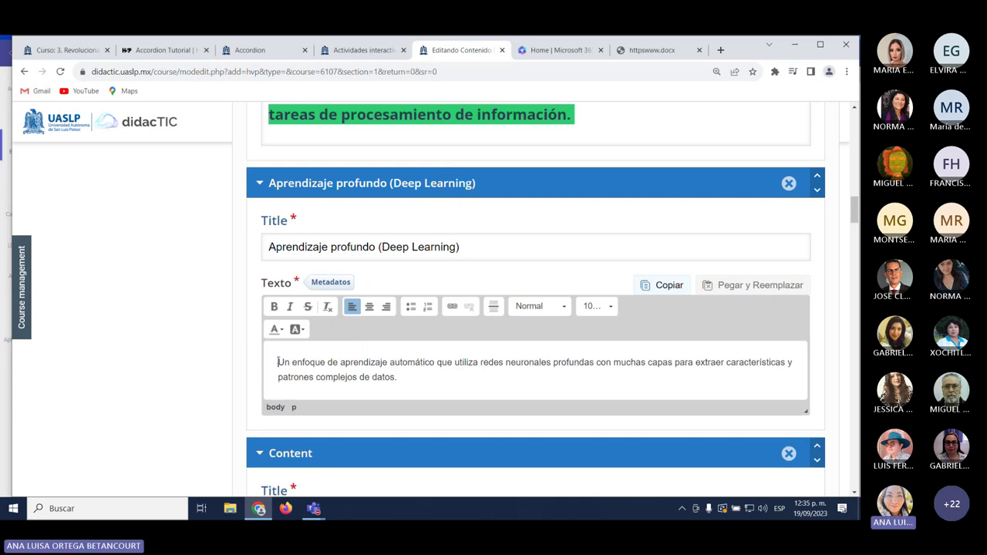
# Apply a text colour and an orange background to the whole Deep Learning definition.
pyautogui.hotkey('ctrl', 'a')
pyautogui.click(283, 330)
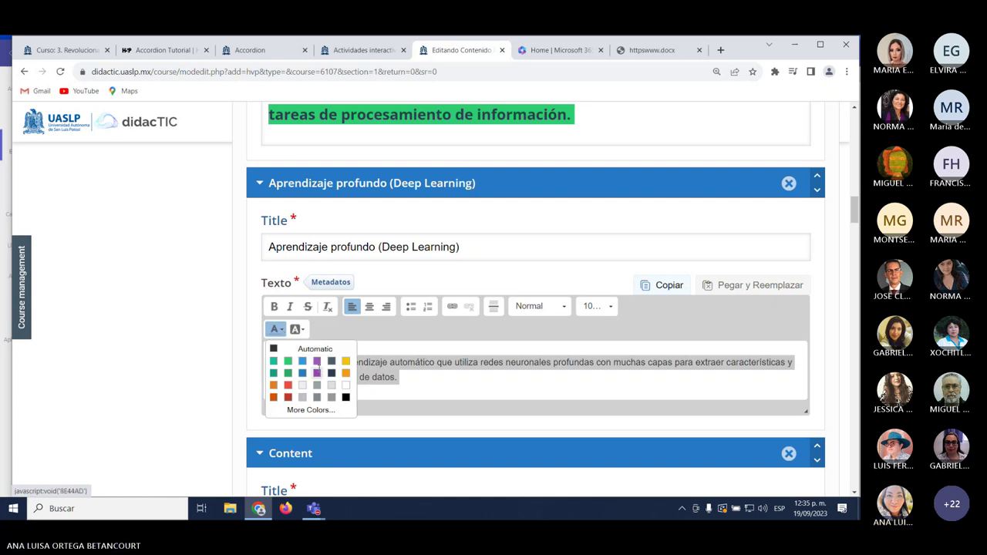
pyautogui.click(297, 329)
pyautogui.click(296, 329)
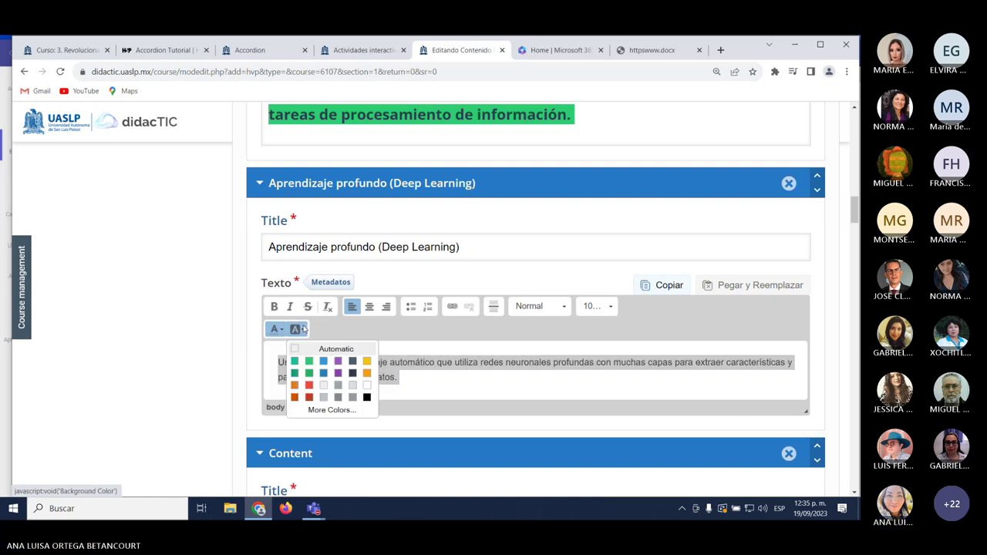
pyautogui.click(294, 386)
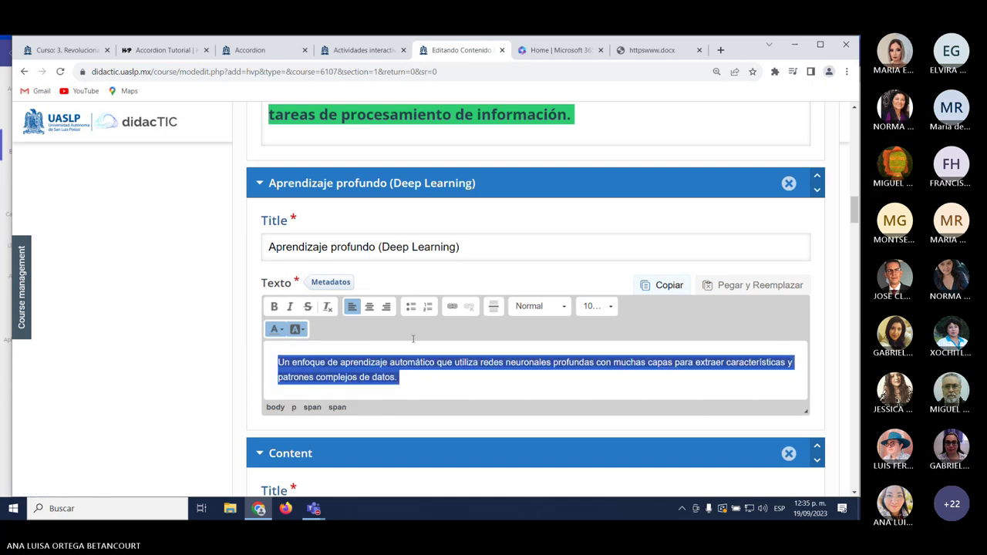
# Make the Deep Learning definition bold, format it as Heading 2 and set its text colour to dark blue-grey (2C3E50).
pyautogui.click(275, 307)
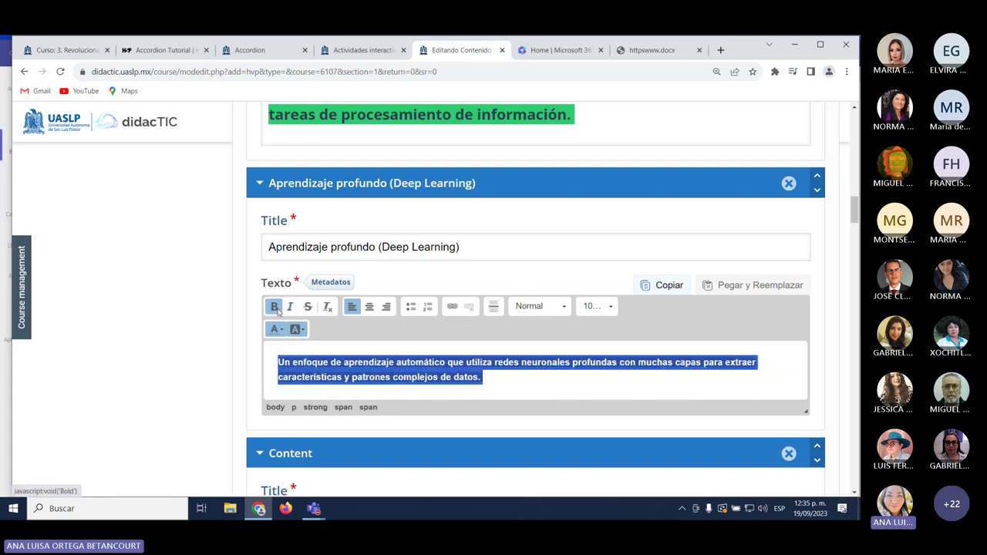
pyautogui.click(559, 307)
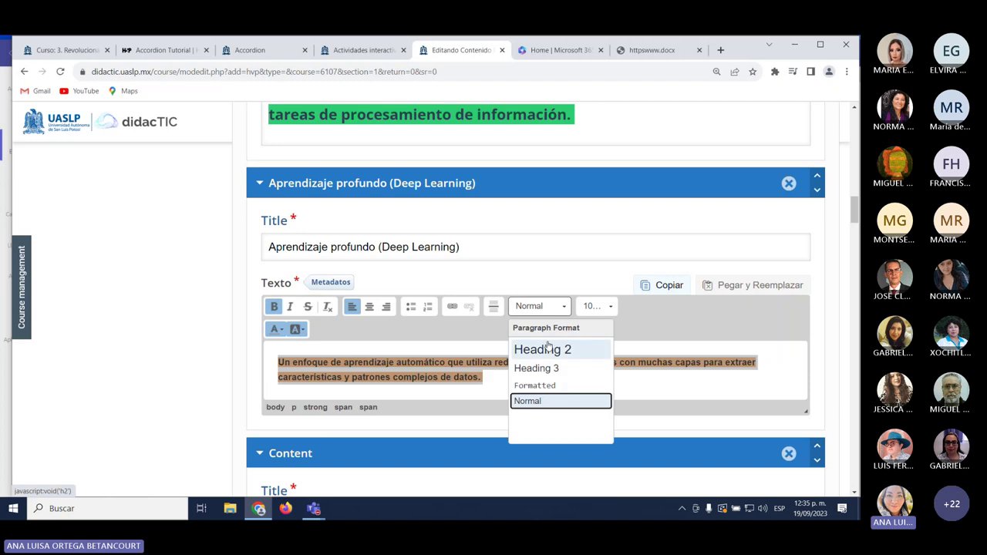
pyautogui.click(544, 347)
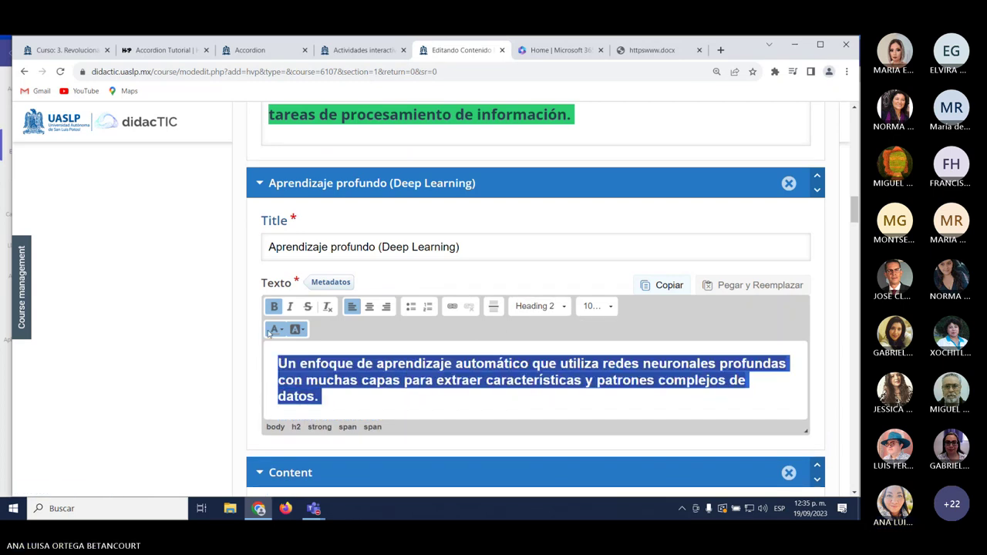
pyautogui.click(270, 330)
pyautogui.click(339, 382)
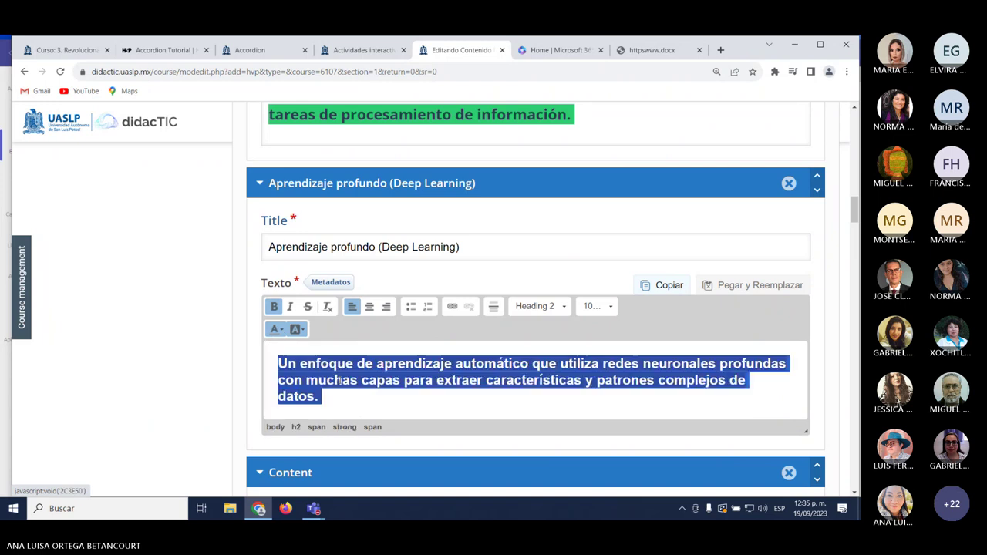
pyautogui.click(394, 402)
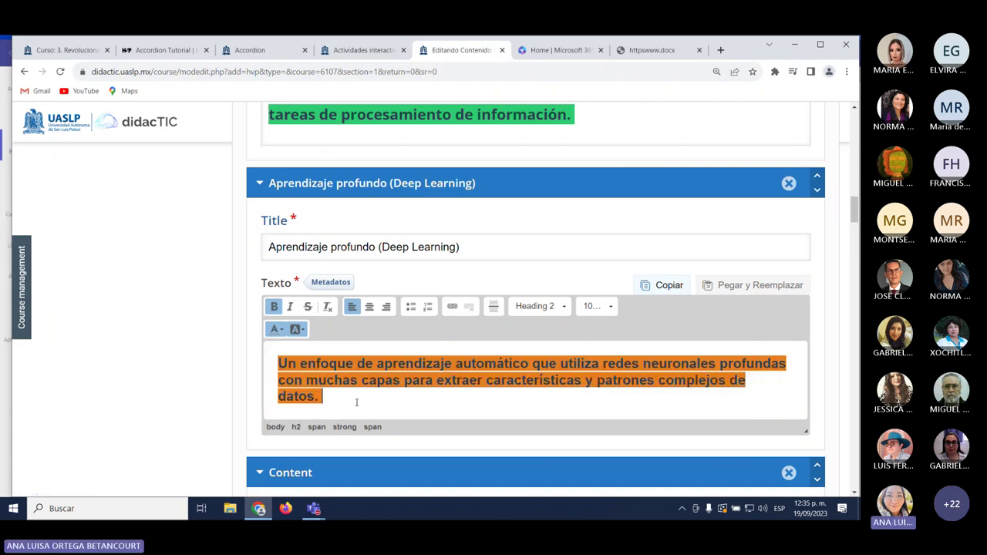
# Set the Deep Learning definition's background to yellow (F1C40F) and choose a font size of 87.5%.
pyautogui.moveTo(347, 404); pyautogui.dragTo(275, 361)
pyautogui.click(301, 329)
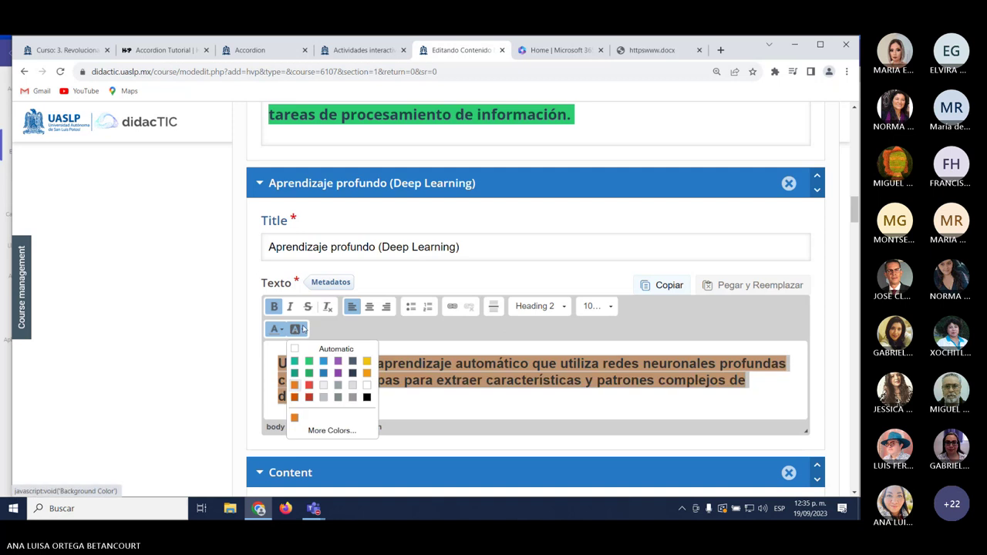
pyautogui.click(369, 361)
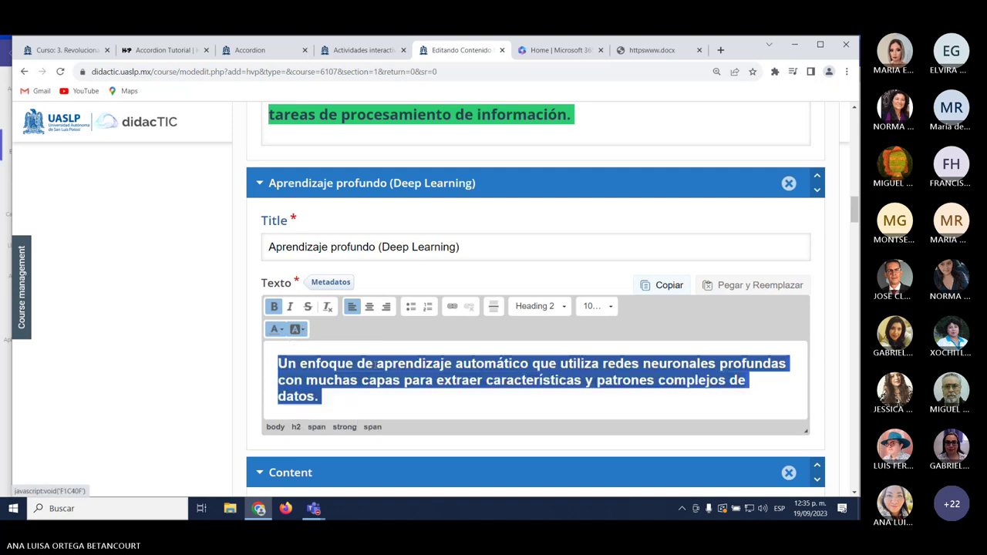
pyautogui.click(428, 411)
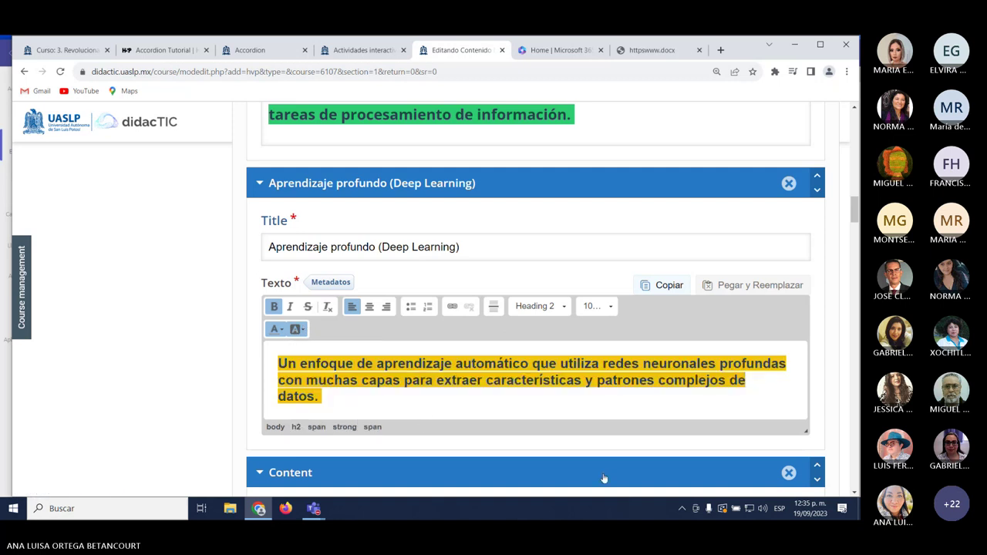
pyautogui.click(612, 306)
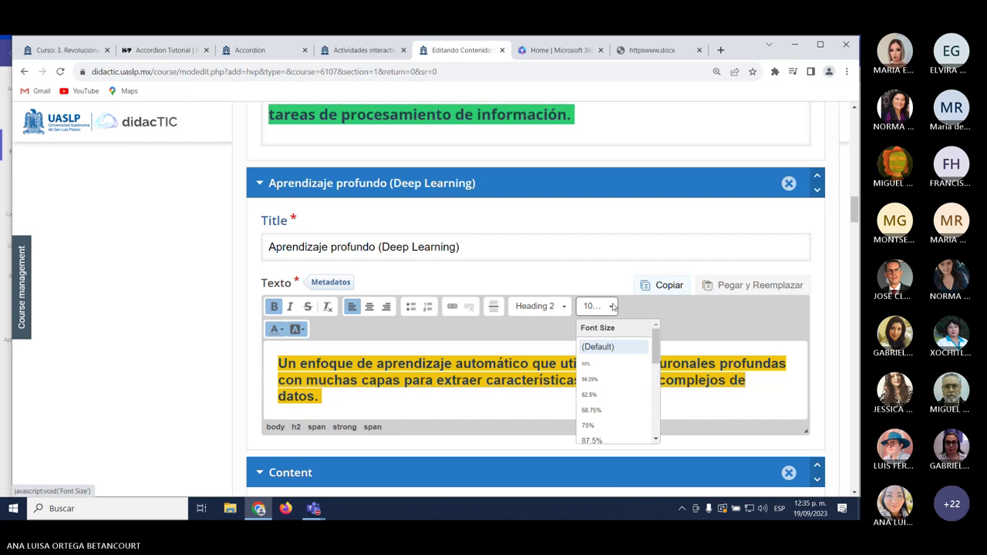
pyautogui.click(621, 439)
# Review the filled panels, then copy "Algoritmos de clasificación" from the Word document into the fourth panel's title.
pyautogui.scroll(2, 389, 415)
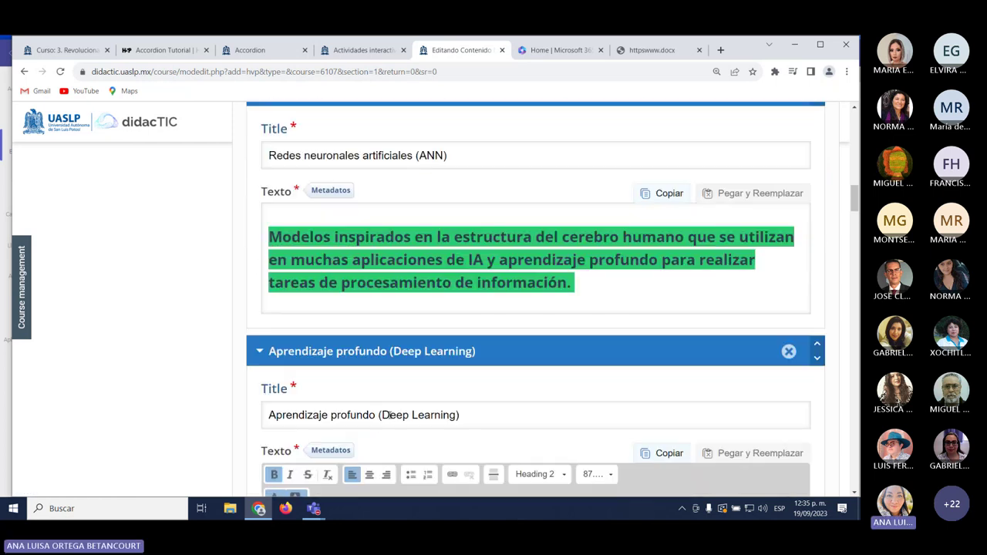
pyautogui.scroll(5, 389, 414)
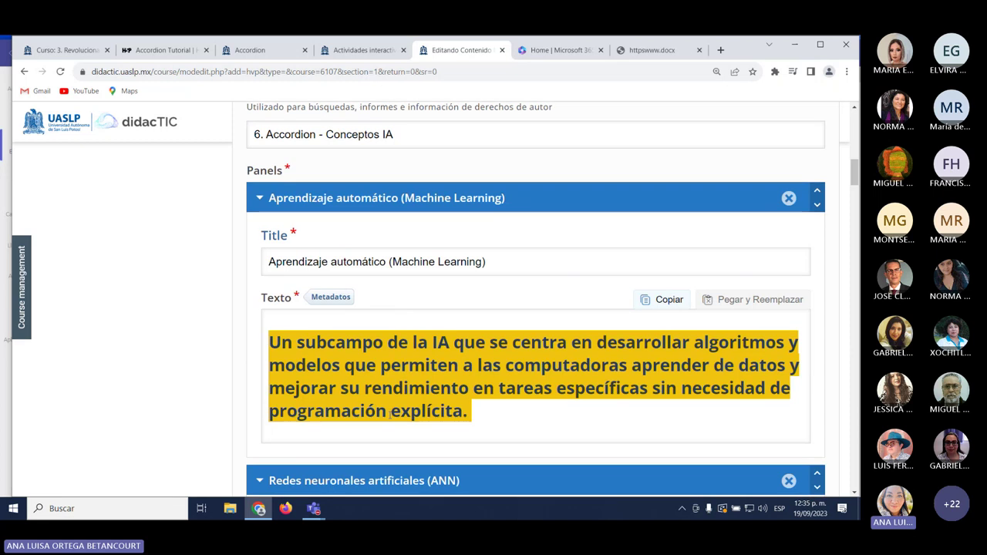
pyautogui.scroll(-4, 389, 415)
pyautogui.scroll(-7, 389, 415)
pyautogui.click(318, 250)
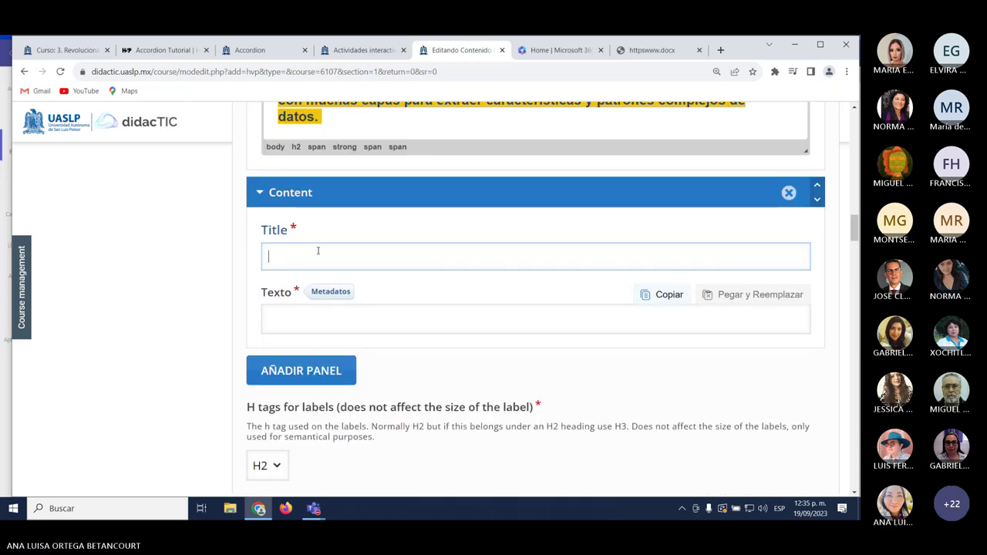
pyautogui.scroll(2, 324, 252)
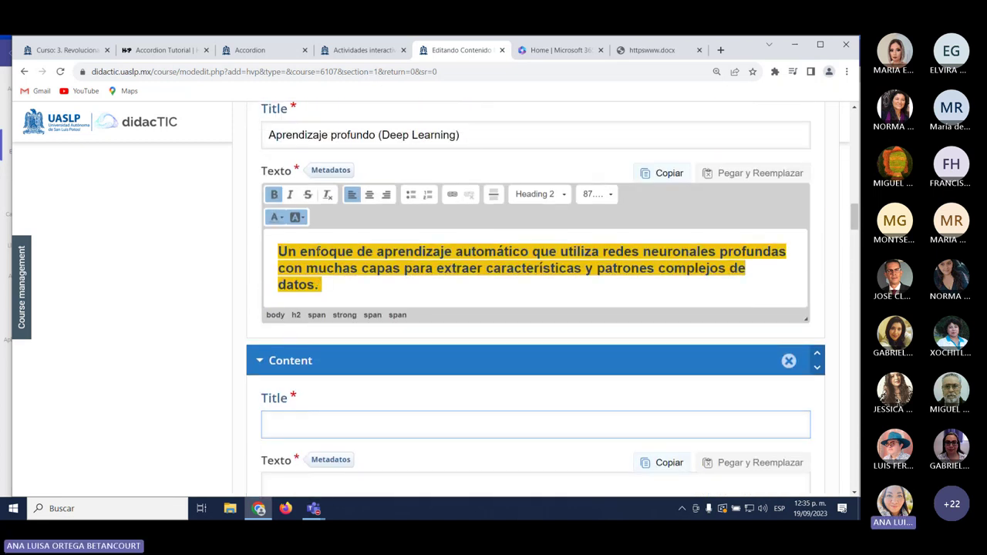
pyautogui.click(652, 50)
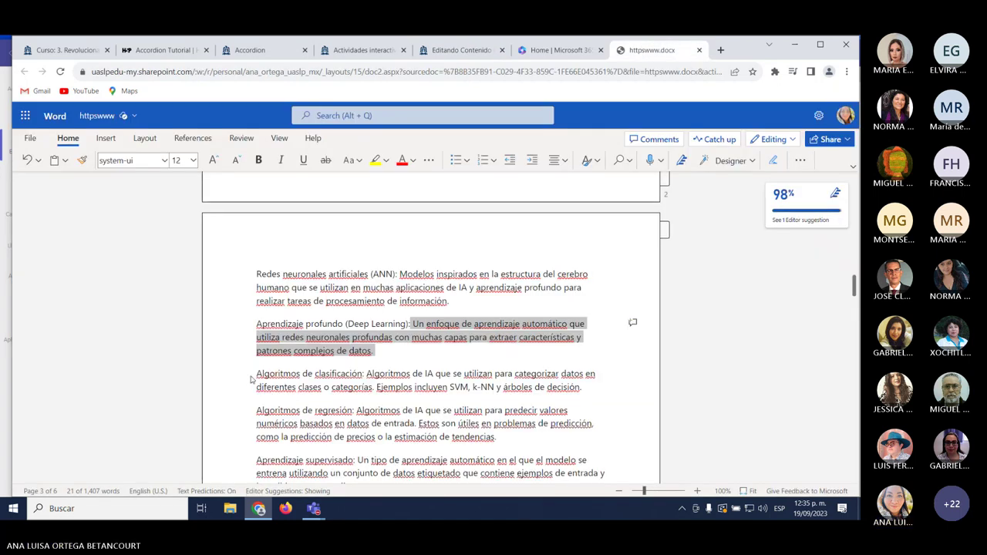
pyautogui.moveTo(255, 374); pyautogui.dragTo(365, 374)
pyautogui.hotkey('ctrl', 'c')
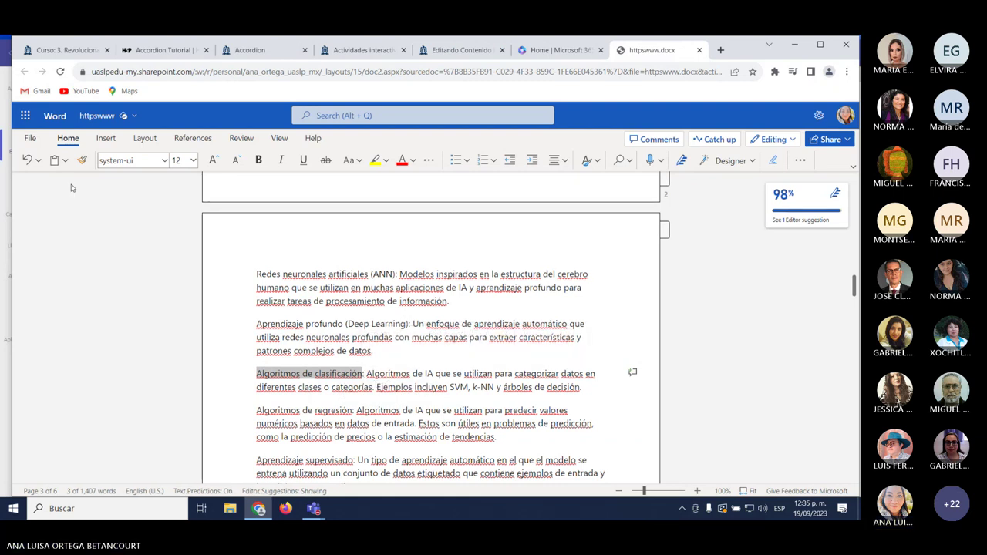
pyautogui.click(449, 51)
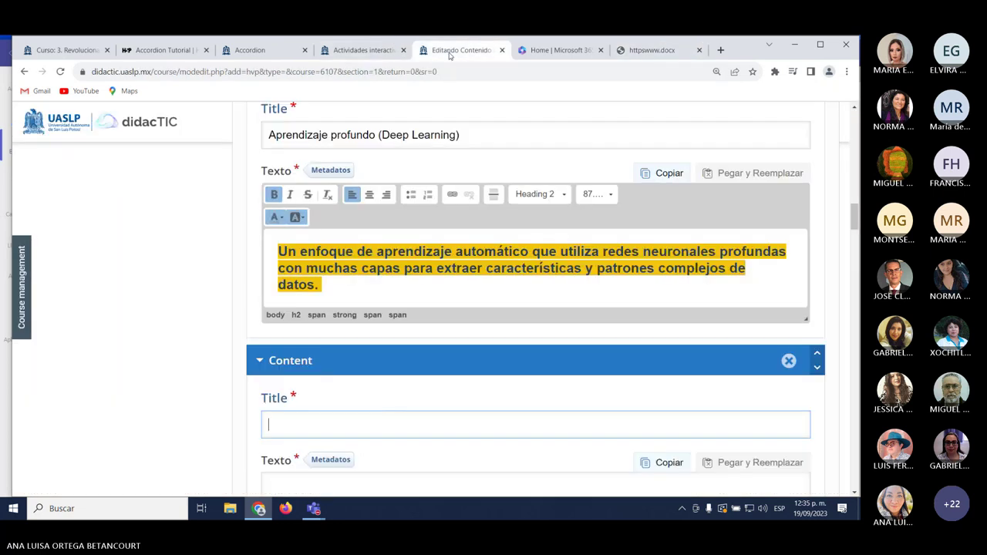
pyautogui.hotkey('ctrl', 'v')
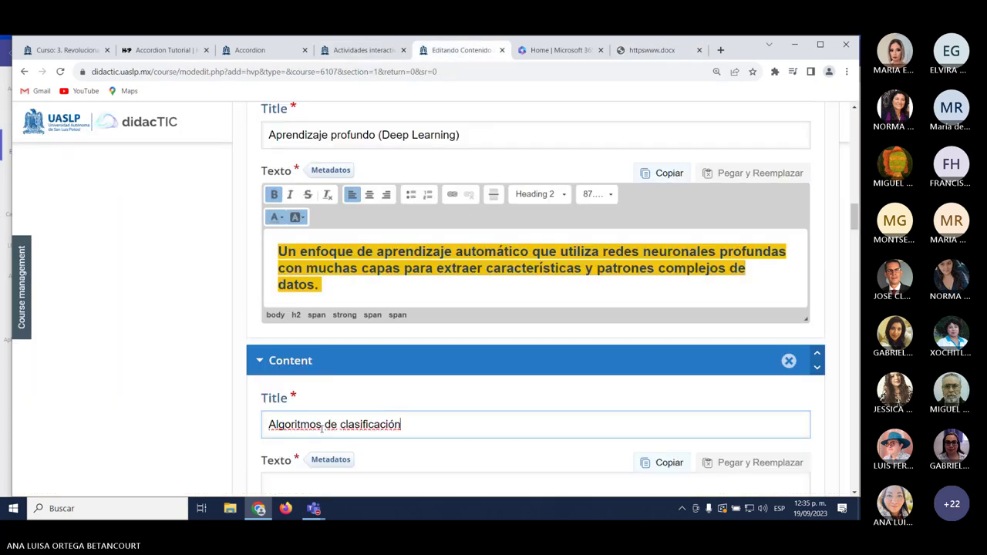
# Copy the "Algoritmos de clasificación" definition from the httpswww Word document into the fourth accordion panel's text.
pyautogui.click(652, 50)
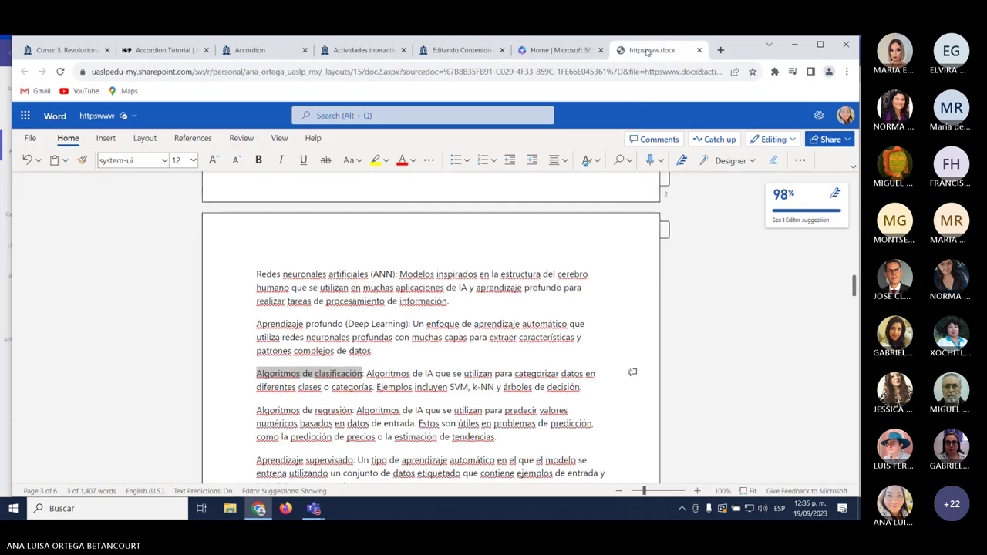
pyautogui.moveTo(368, 374); pyautogui.dragTo(592, 390)
pyautogui.hotkey('ctrl', 'c')
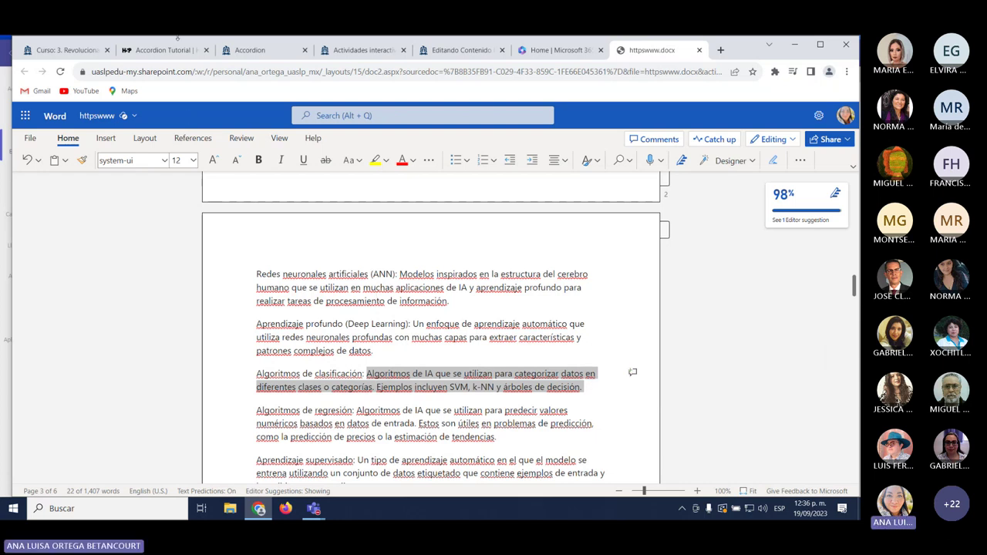
pyautogui.click(461, 50)
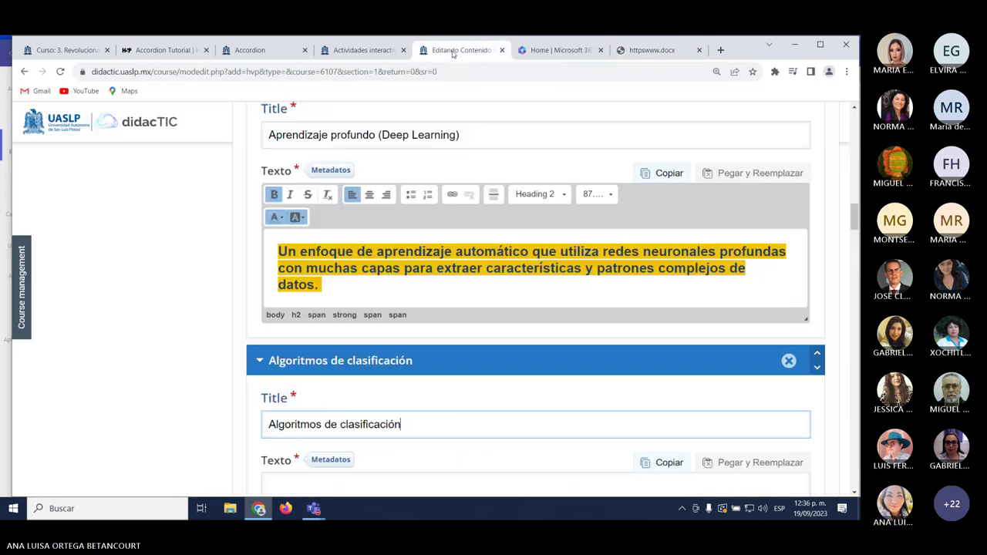
pyautogui.scroll(-2, 372, 373)
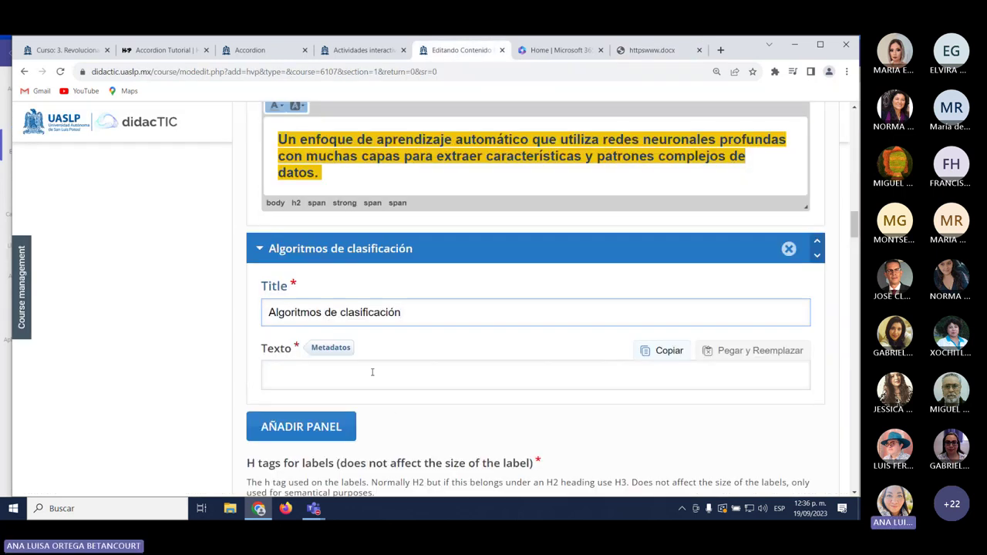
pyautogui.click(372, 373)
pyautogui.hotkey('ctrl', 'v')
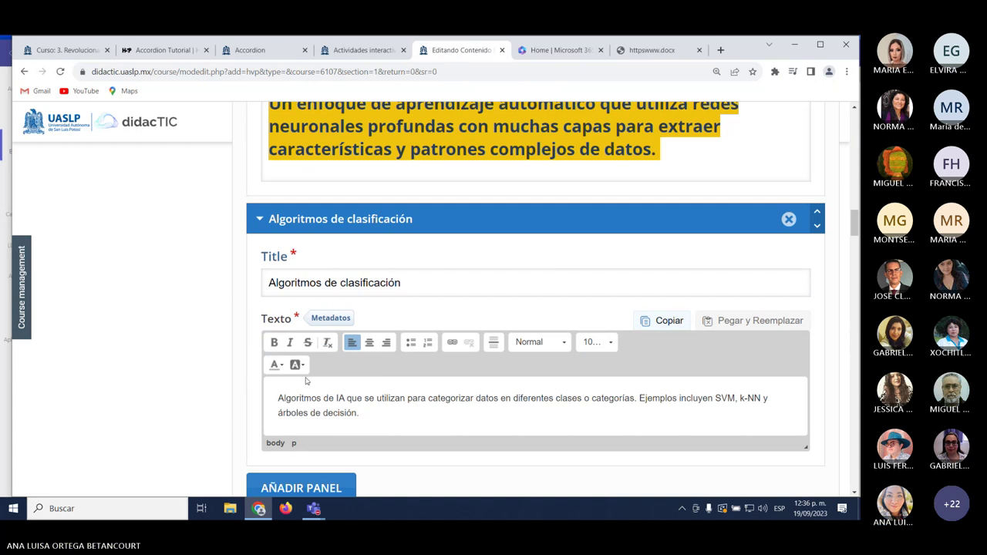
# Give the whole classification algorithms definition a green background and black text, and format it as Heading 2.
pyautogui.moveTo(276, 398); pyautogui.dragTo(368, 426)
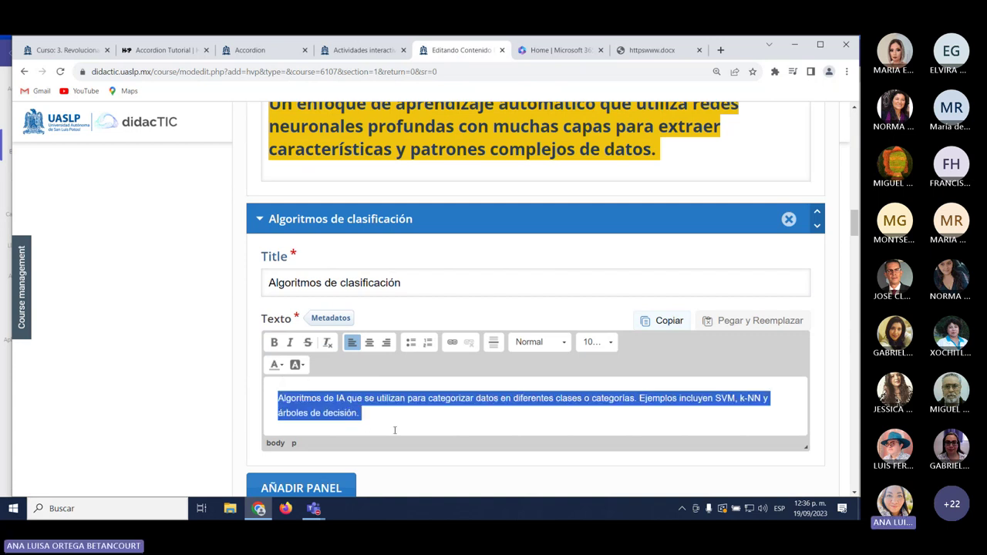
pyautogui.click(299, 365)
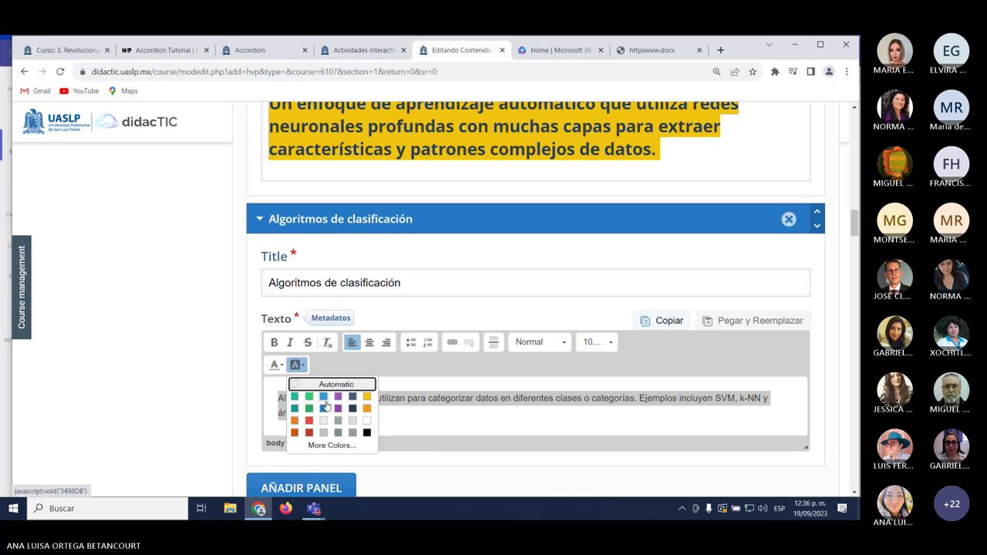
pyautogui.click(293, 366)
pyautogui.click(276, 365)
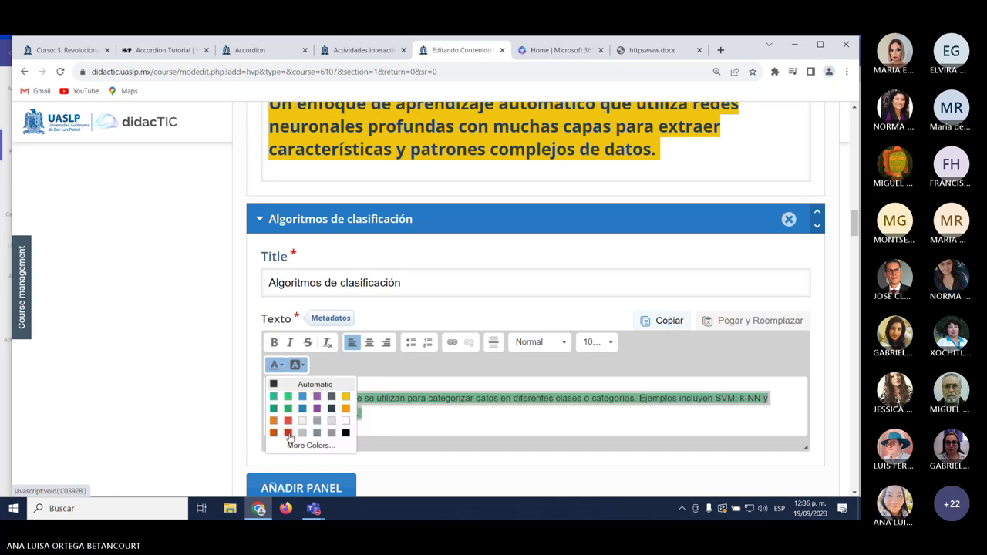
pyautogui.click(345, 434)
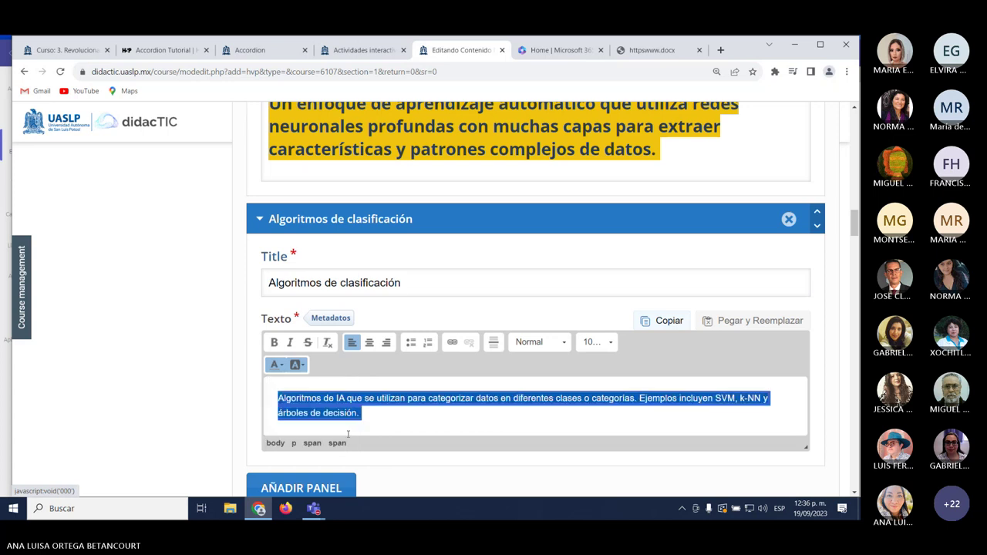
pyautogui.click(566, 345)
pyautogui.click(557, 385)
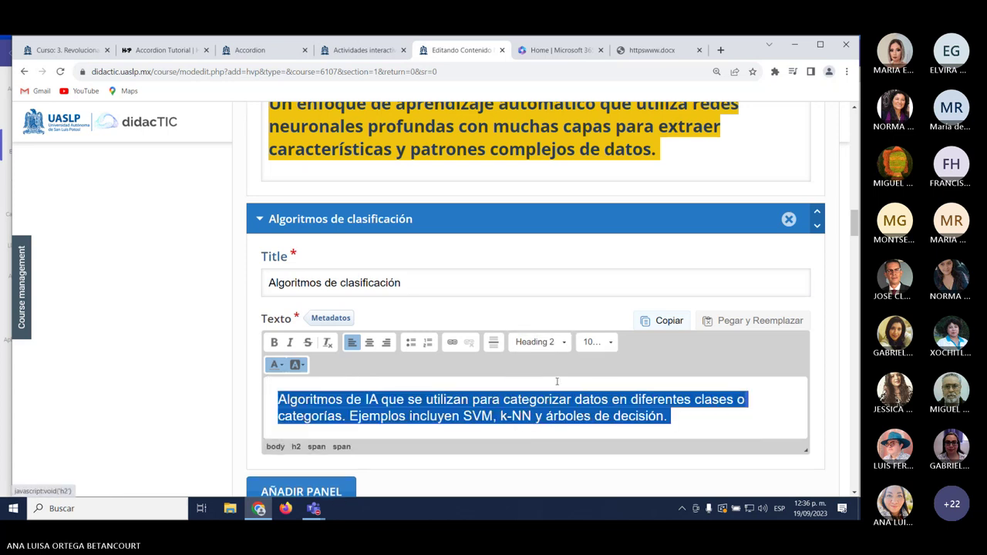
# Try a bulleted list, centred and right alignment on the classification algorithms definition, then return it to plain left alignment.
pyautogui.click(410, 344)
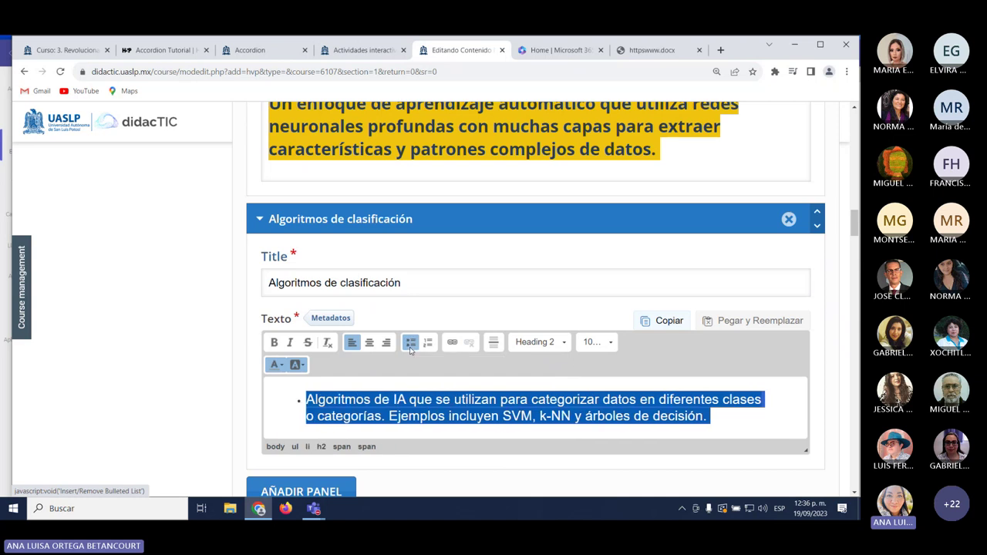
pyautogui.click(410, 344)
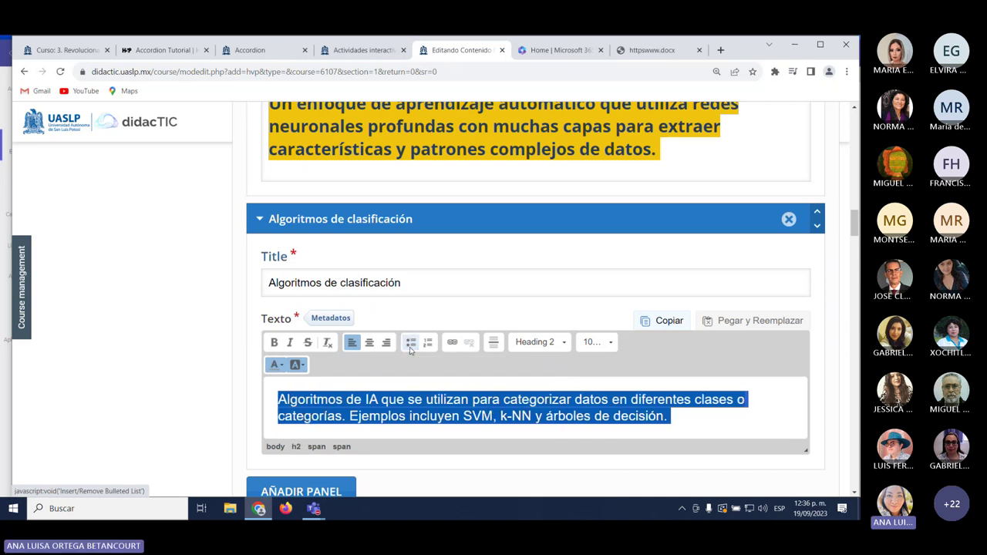
pyautogui.click(370, 344)
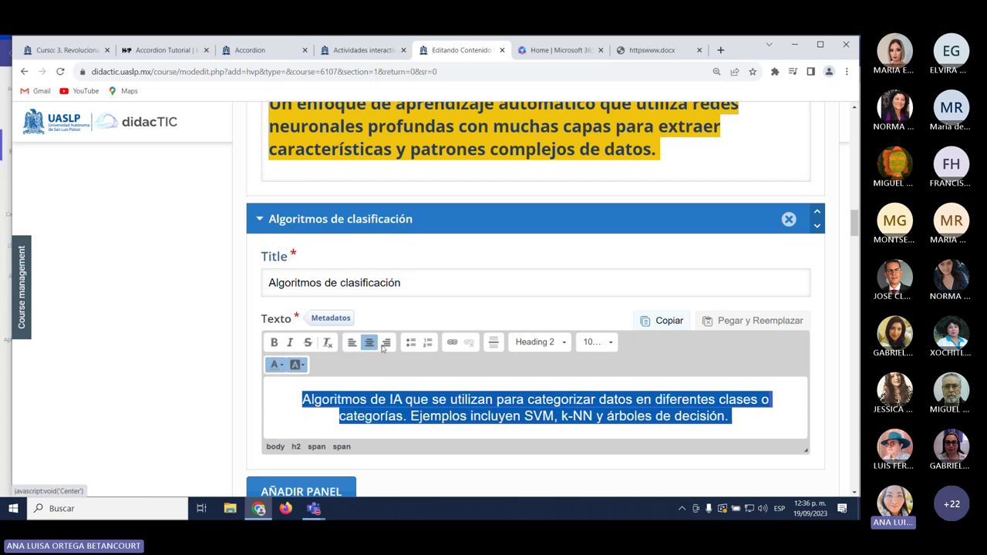
pyautogui.click(385, 344)
pyautogui.click(353, 344)
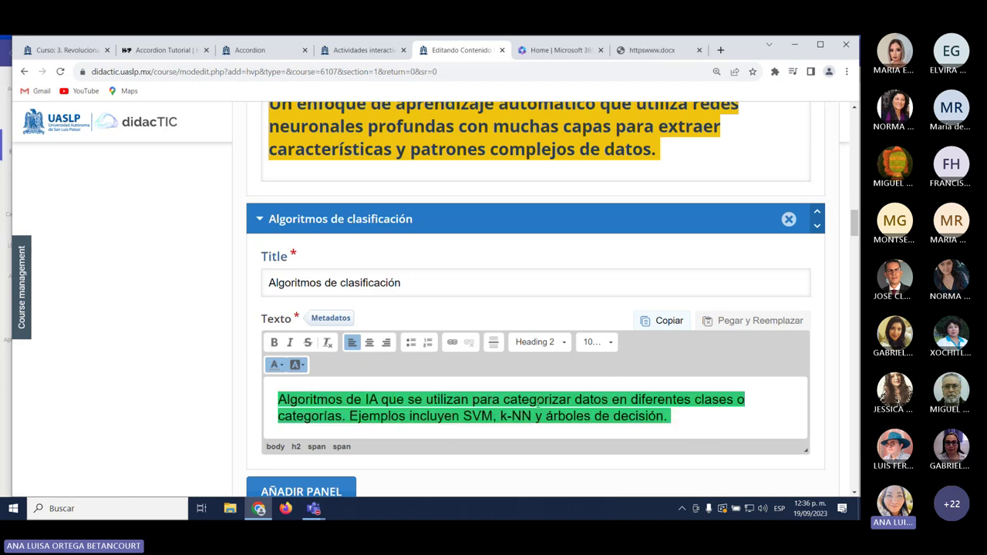
# Review the four filled panels and the remaining activity settings, then save the accordion activity and display it.
pyautogui.scroll(-2, 532, 401)
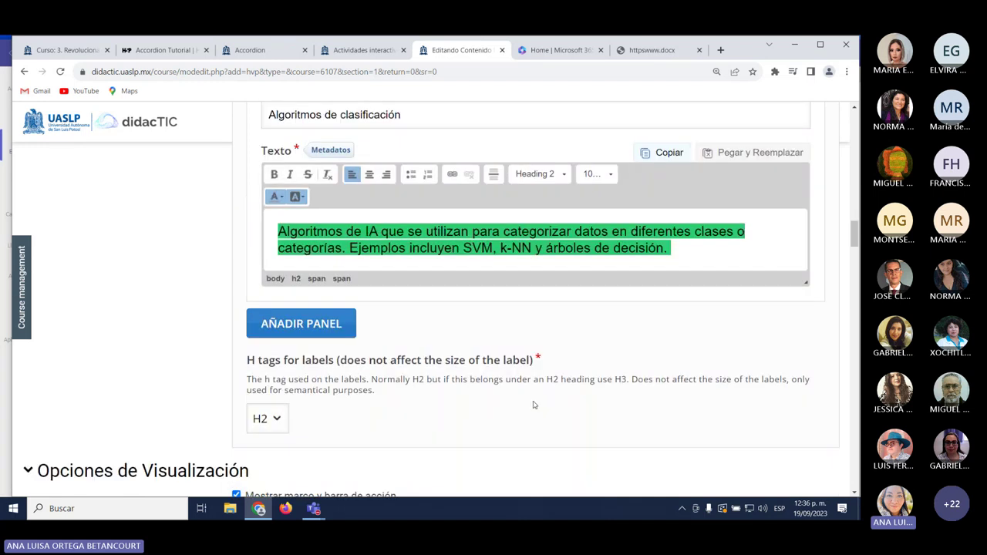
pyautogui.scroll(9, 532, 405)
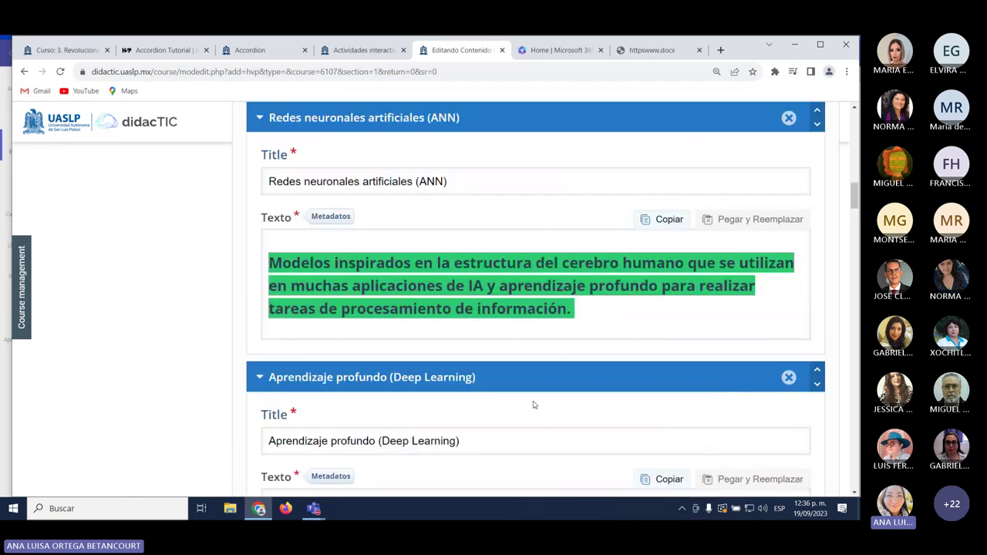
pyautogui.scroll(6, 533, 404)
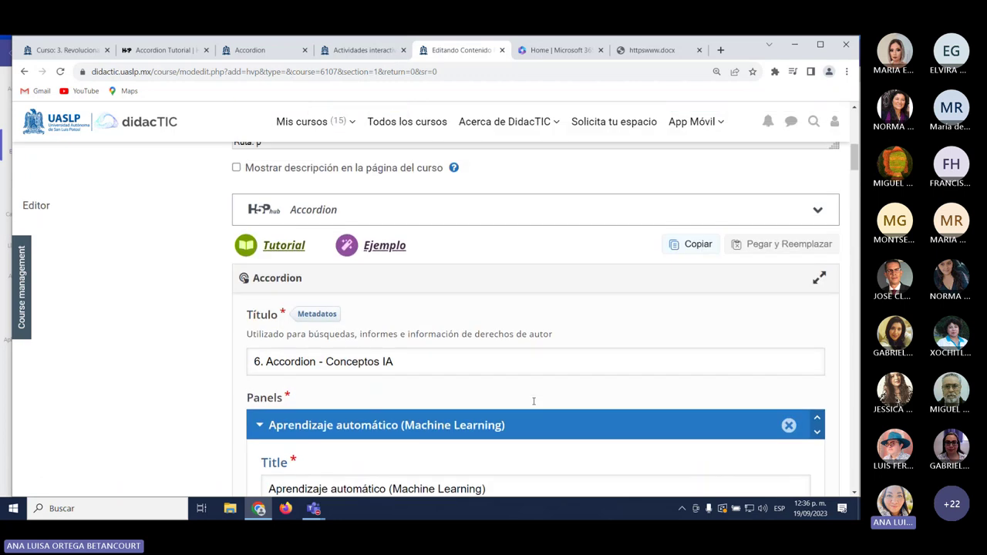
pyautogui.scroll(-8, 533, 405)
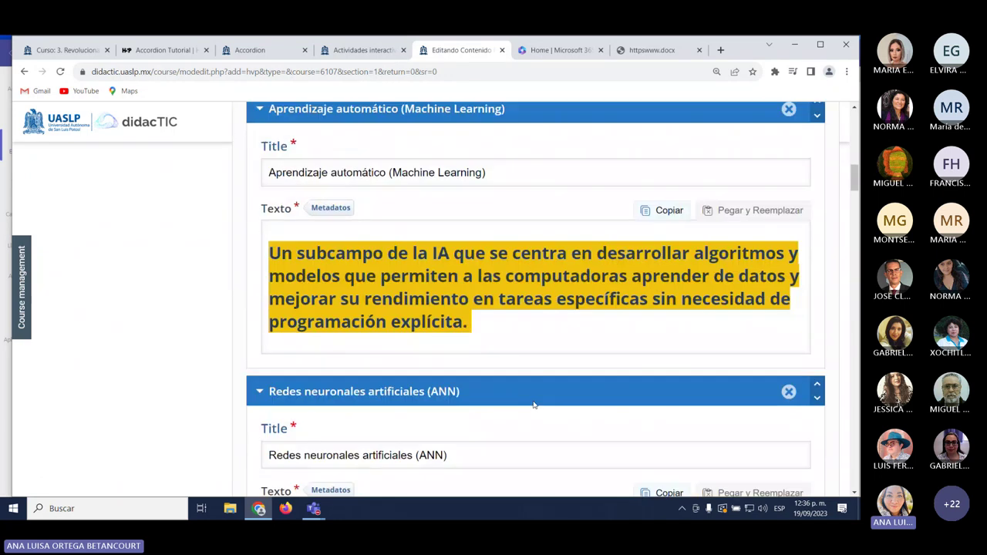
pyautogui.scroll(-8, 532, 404)
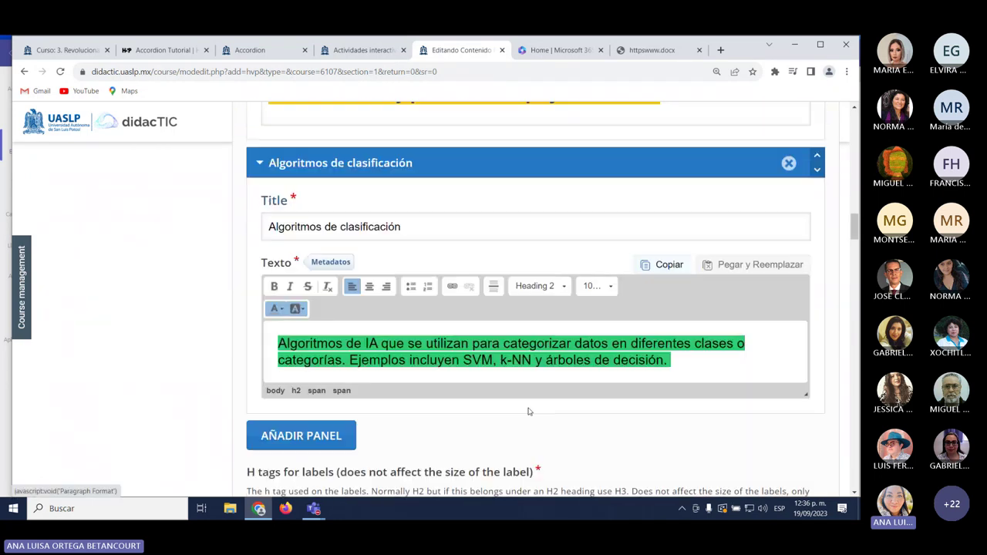
pyautogui.scroll(-4, 523, 418)
pyautogui.scroll(3, 523, 418)
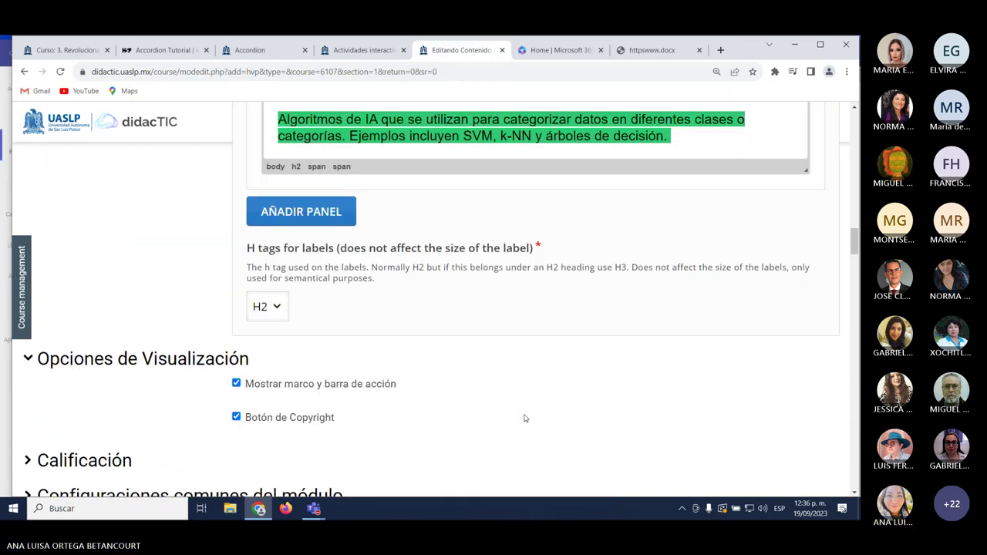
pyautogui.scroll(-5, 523, 418)
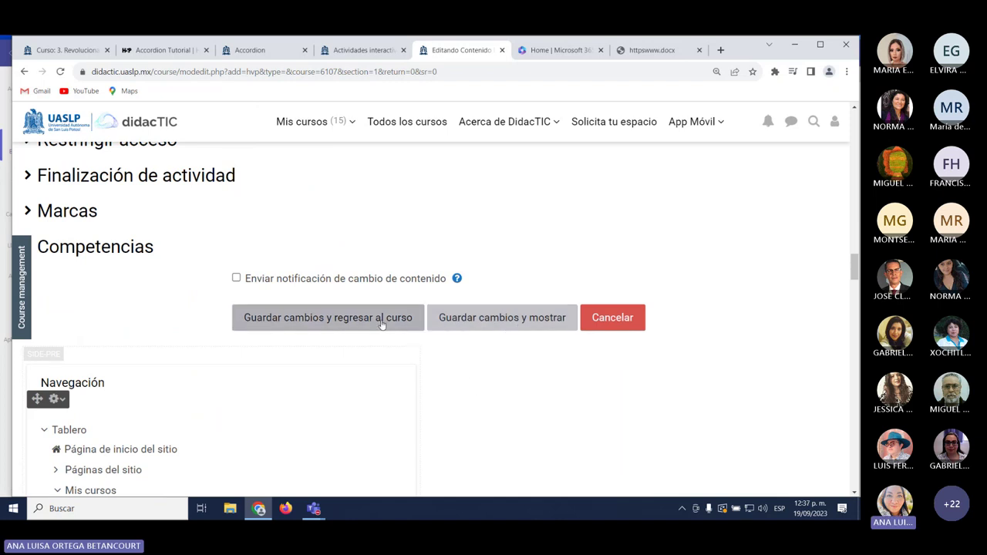
pyautogui.click(500, 321)
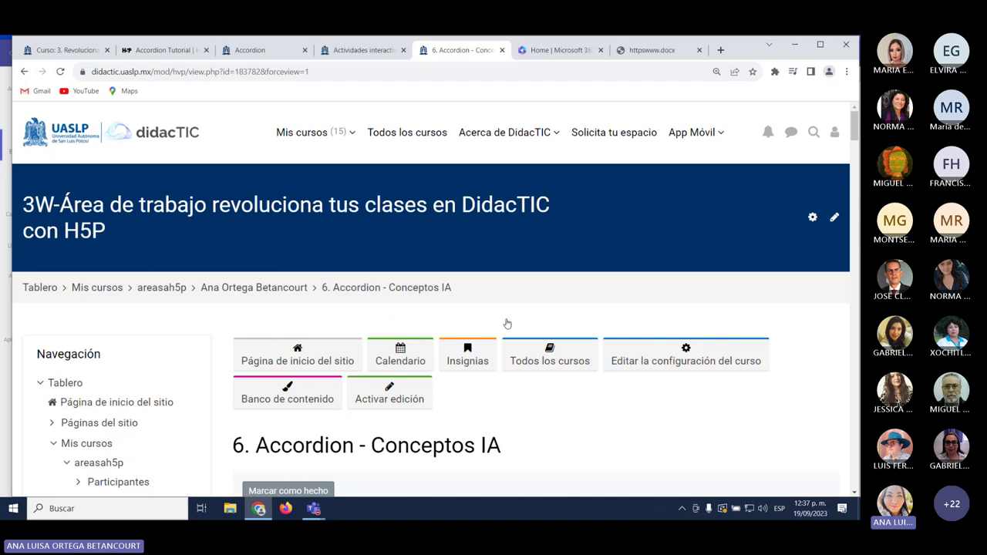
# Expand each of the four panels in the saved accordion to check its definition, then collapse the last one.
pyautogui.scroll(-4, 506, 323)
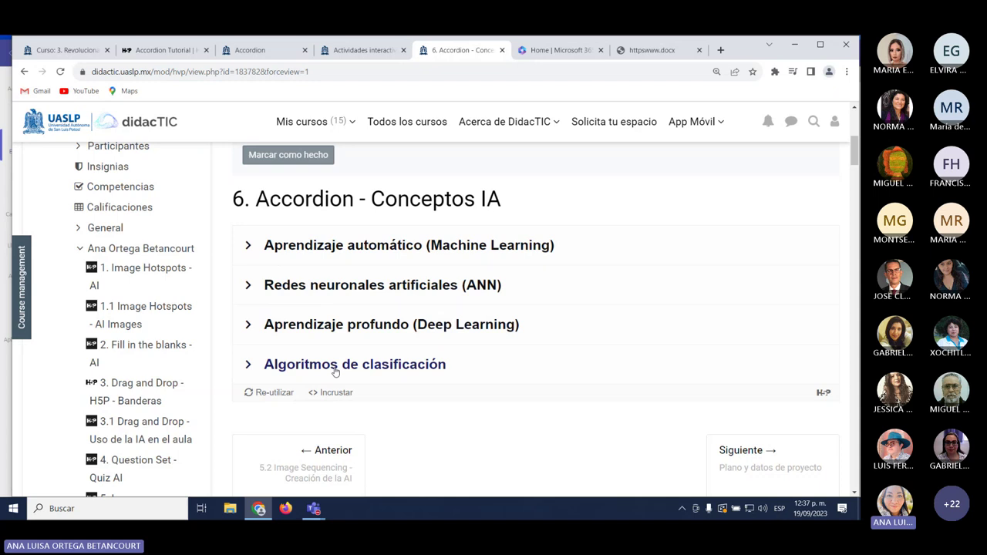
pyautogui.scroll(-1, 330, 301)
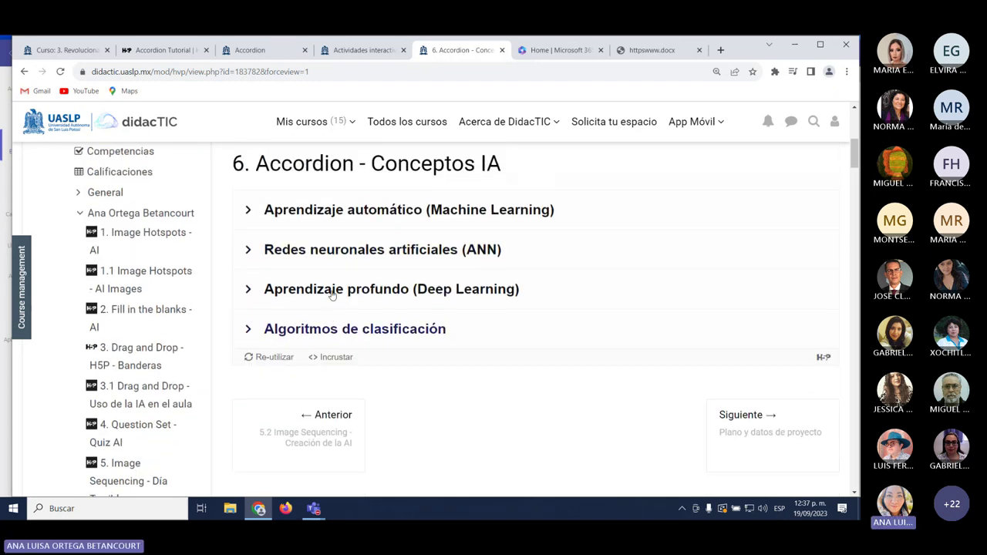
pyautogui.scroll(1, 332, 297)
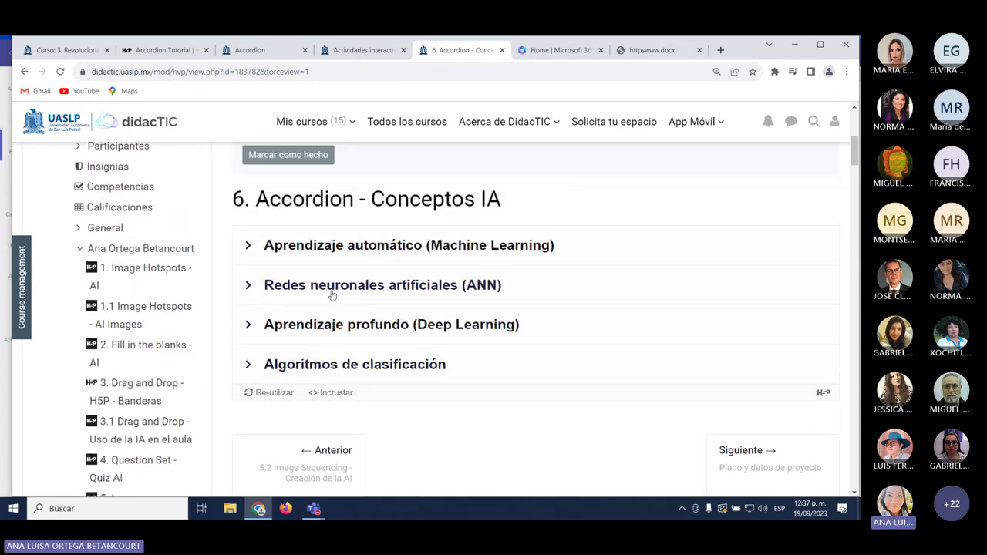
pyautogui.click(247, 245)
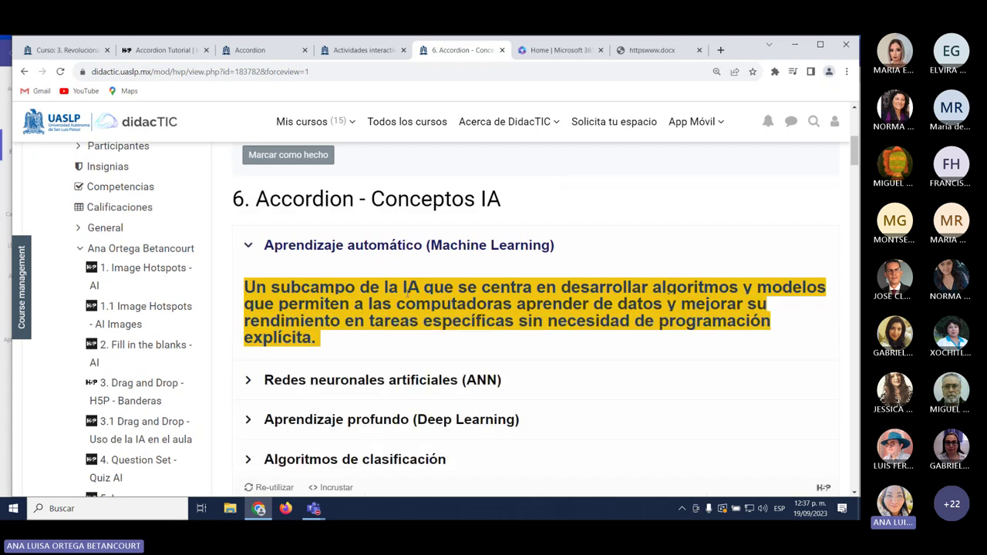
pyautogui.scroll(-2, 350, 357)
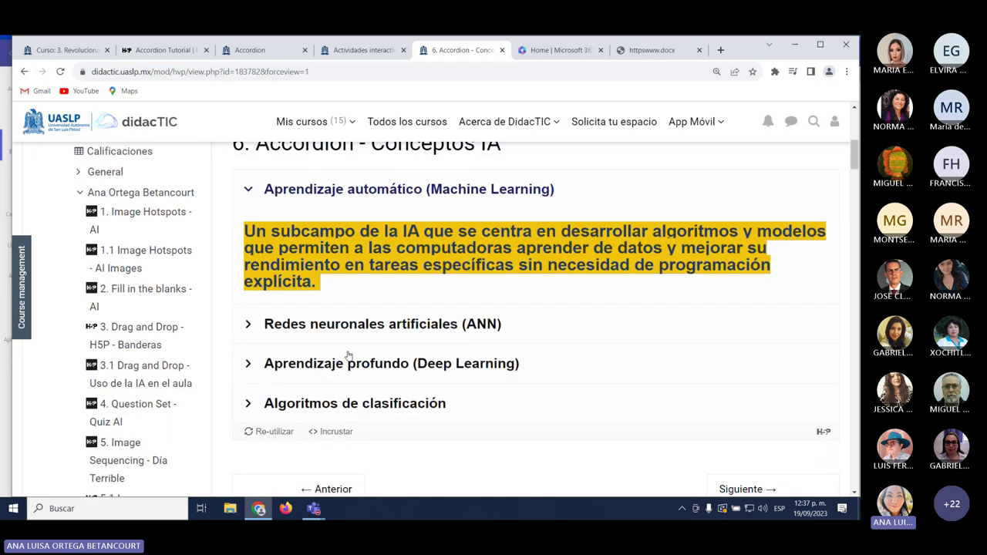
pyautogui.click(266, 335)
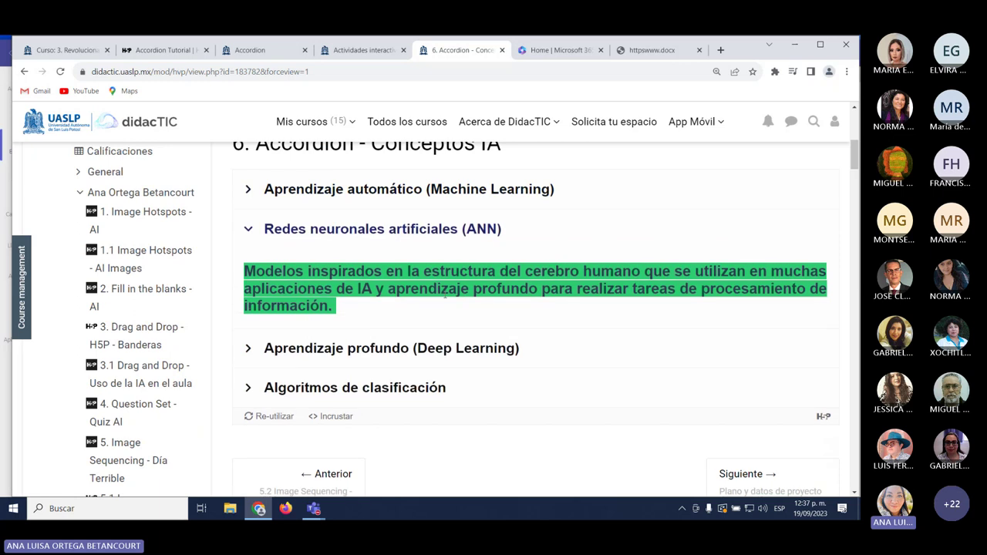
pyautogui.click(249, 351)
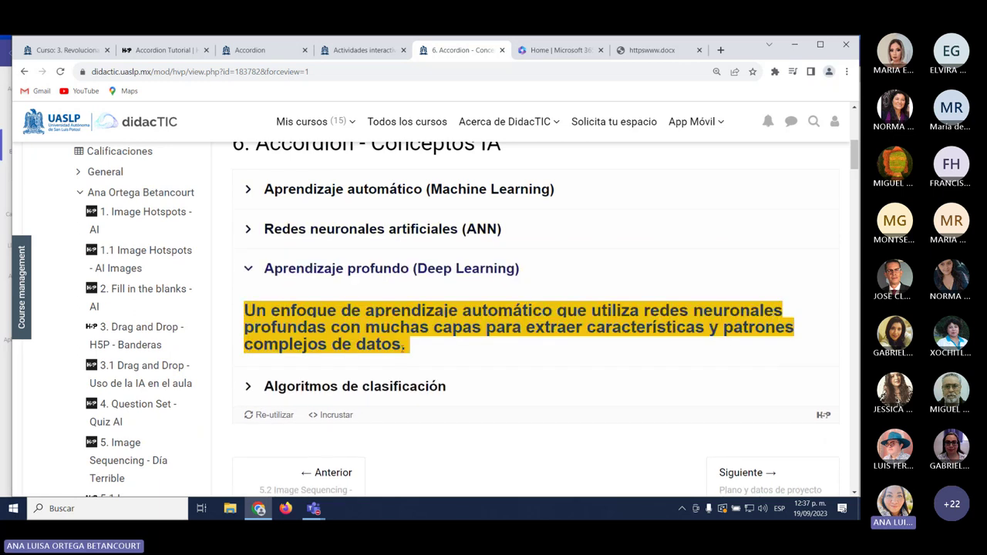
pyautogui.click(247, 388)
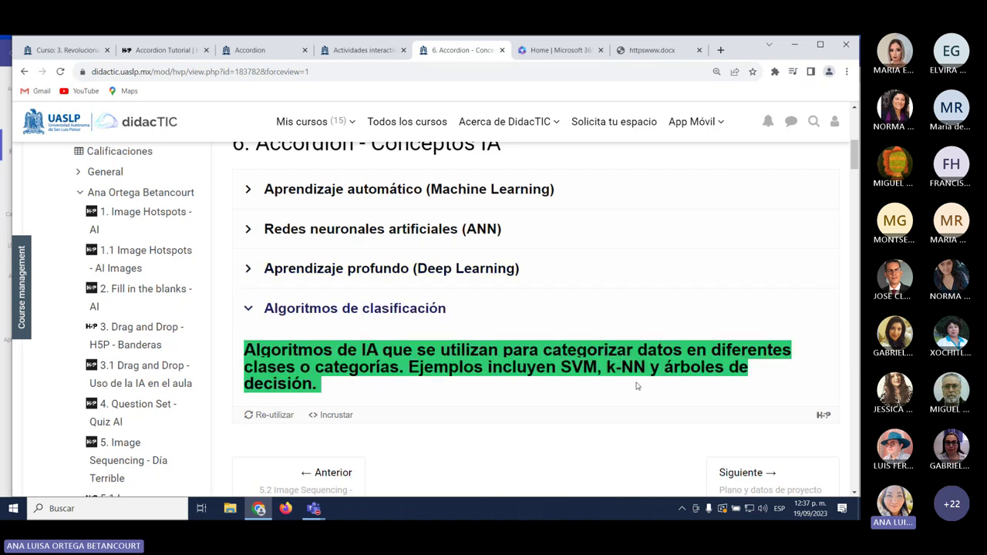
pyautogui.click(248, 310)
# Expand and collapse the "Redes neuronales artificiales (ANN)" panel again to check how the accordion behaves.
pyautogui.scroll(2, 400, 351)
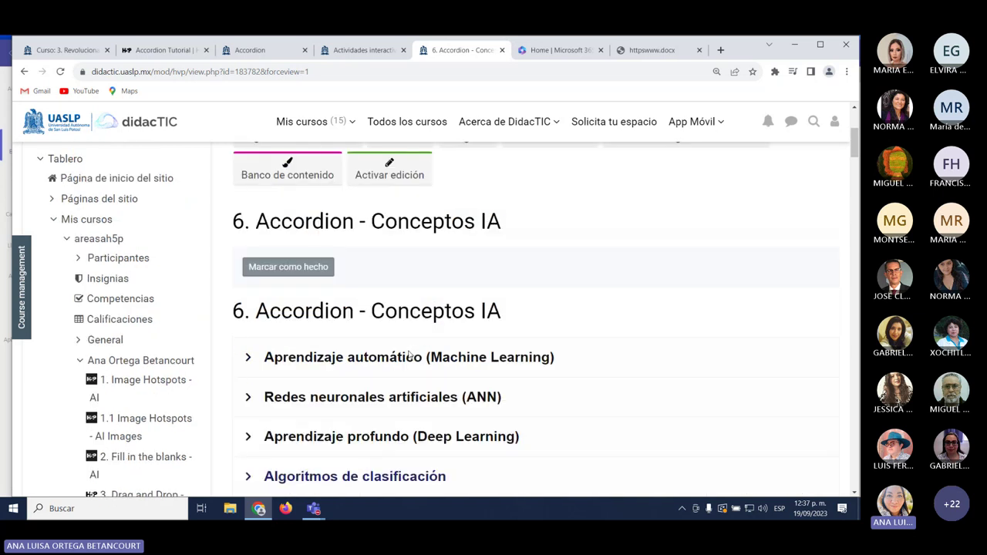
pyautogui.scroll(-1, 409, 395)
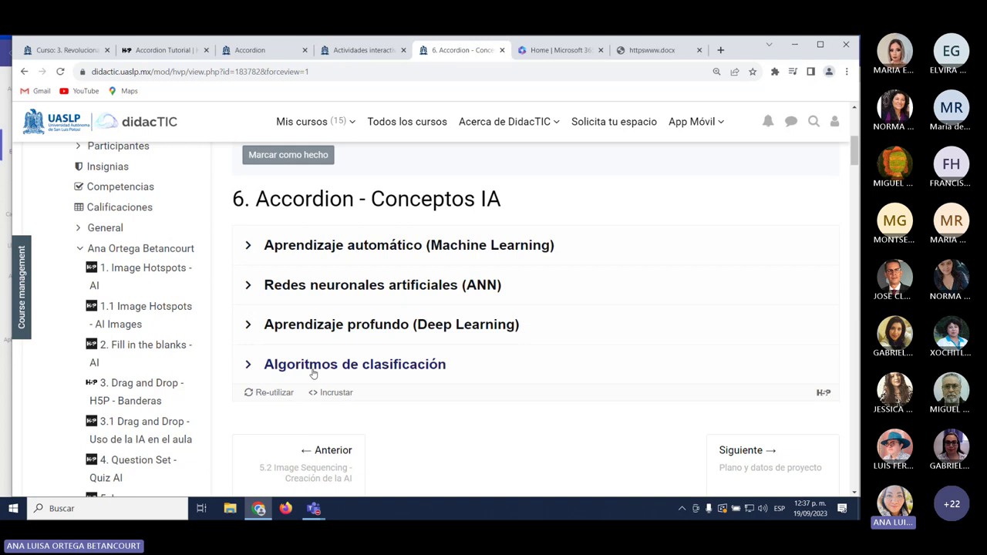
pyautogui.click(566, 290)
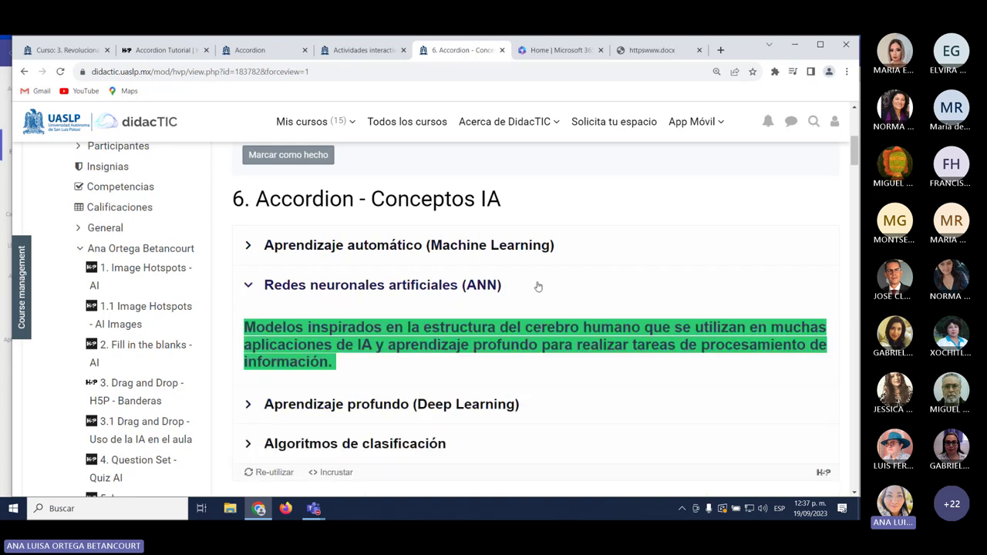
pyautogui.click(537, 285)
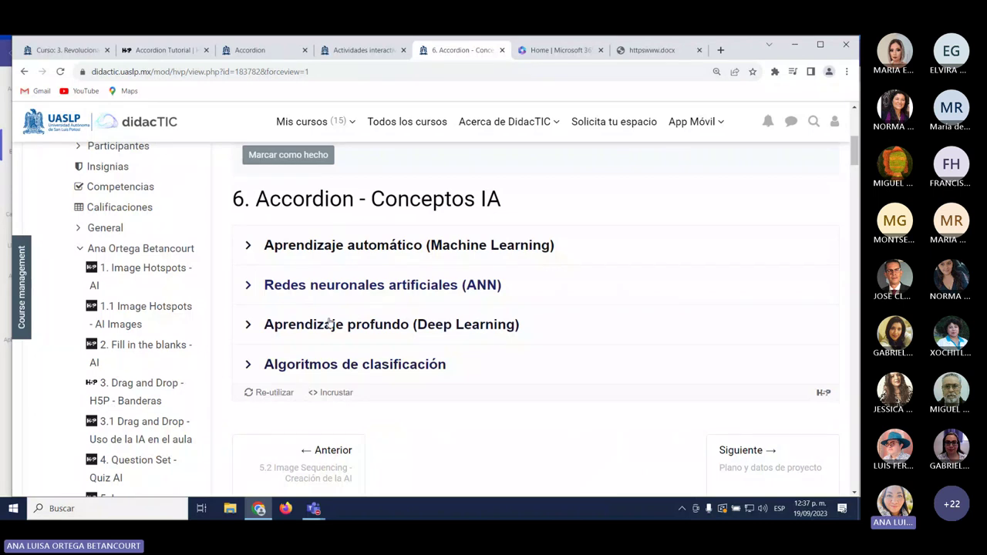
pyautogui.scroll(1, 300, 416)
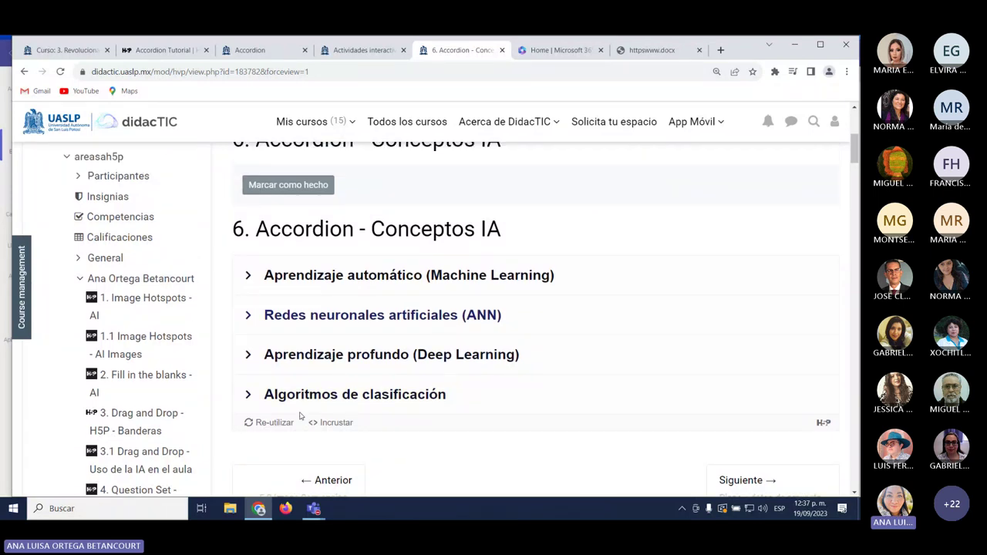
# Return to the "areasah5p" course page, check the participants' activity sections and turn on editing.
pyautogui.scroll(2, 301, 416)
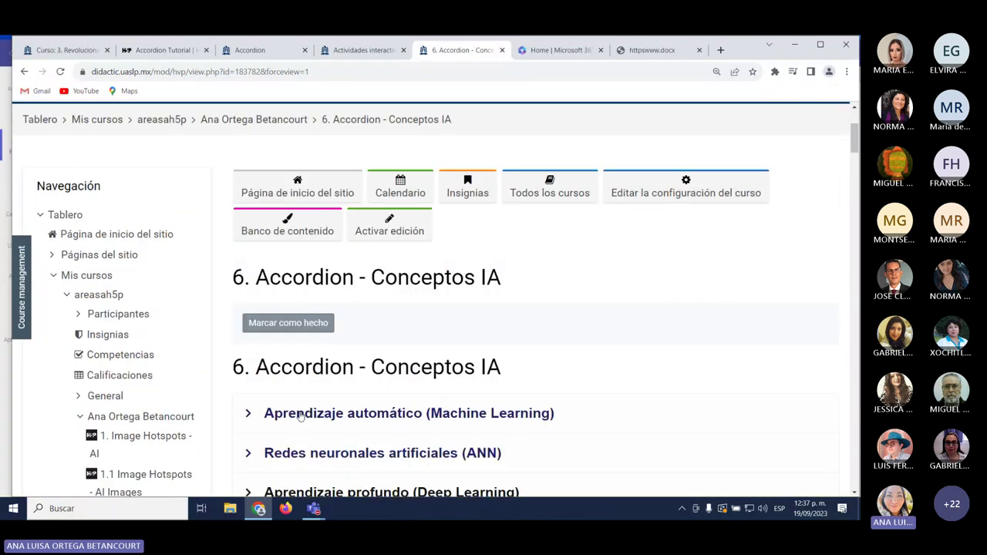
pyautogui.click(272, 127)
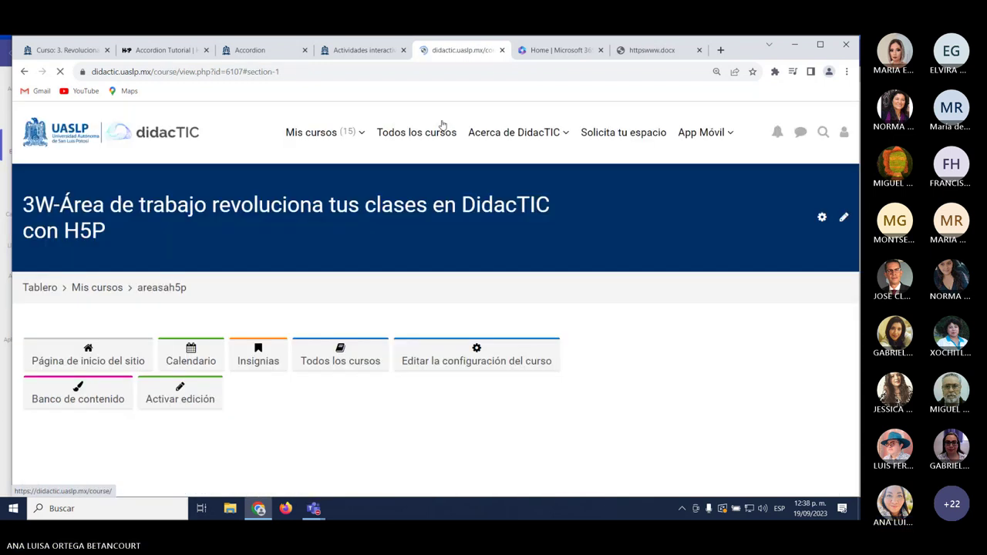
pyautogui.scroll(-6, 654, 251)
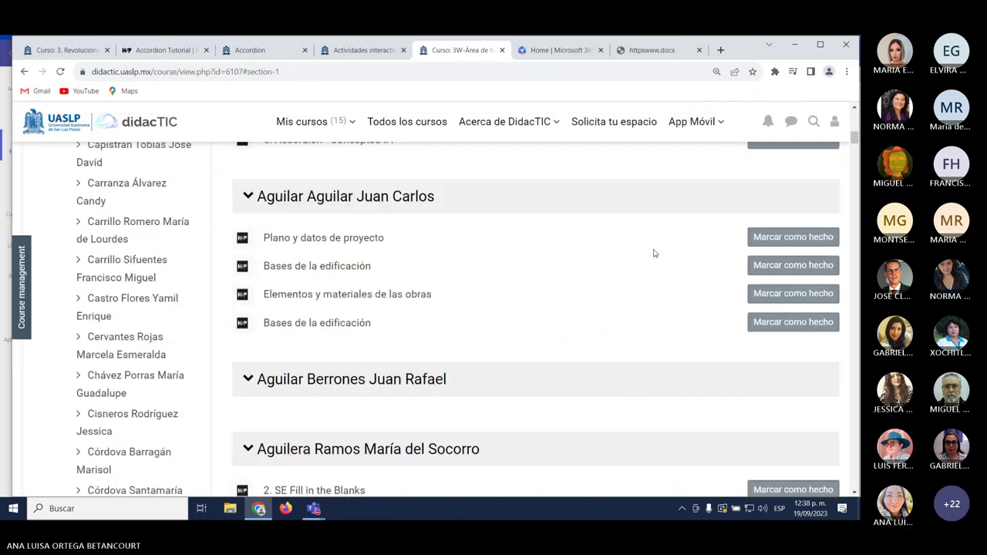
pyautogui.scroll(-4, 654, 253)
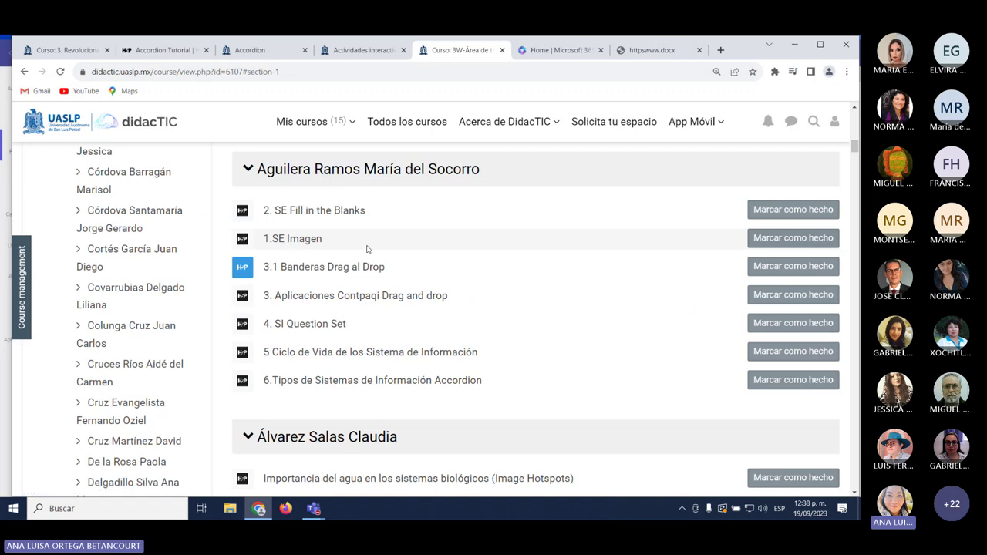
pyautogui.scroll(15, 368, 237)
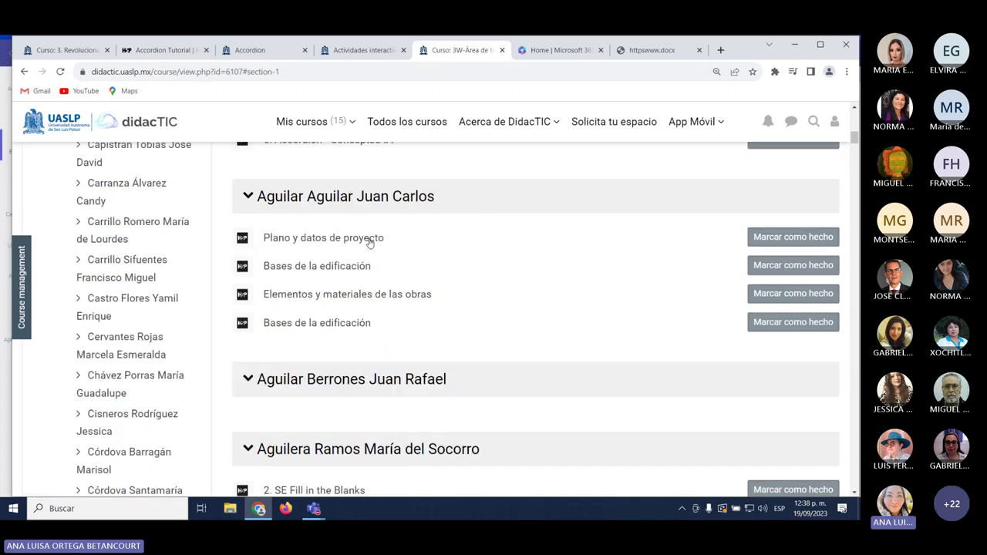
pyautogui.scroll(-1, 370, 244)
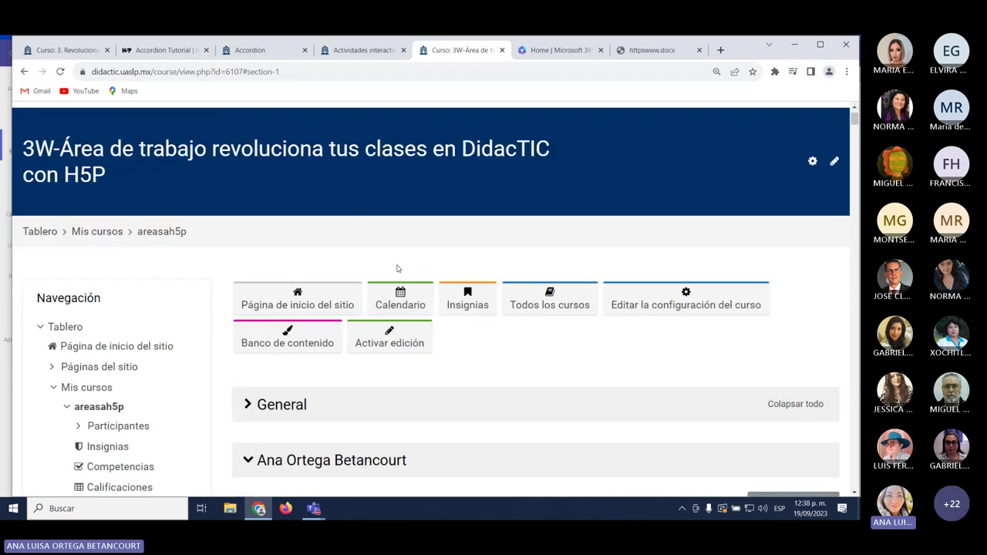
pyautogui.click(393, 352)
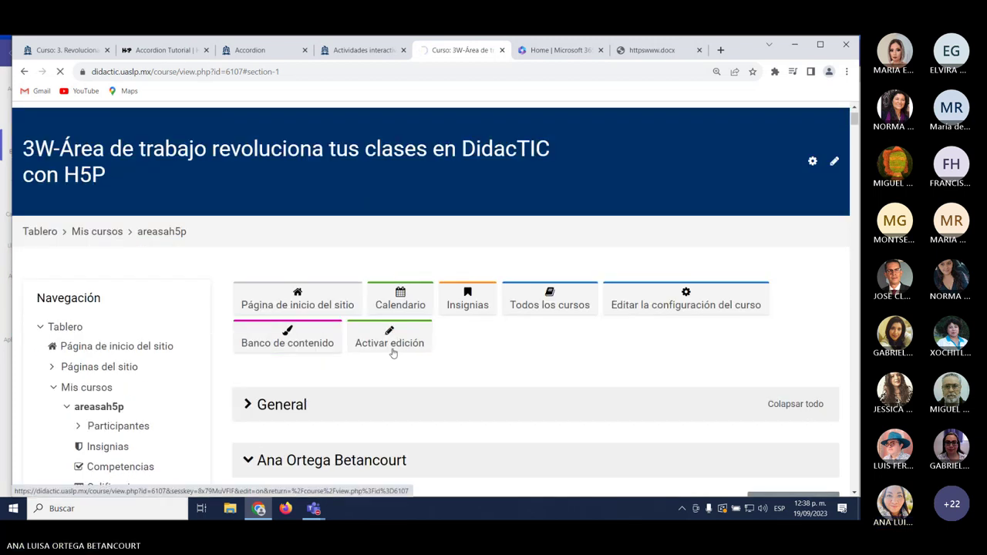
# Try to move the "1.SE Imagen" activity above "2. SE Fill in the Blanks" in its participant's section.
pyautogui.scroll(-7, 390, 352)
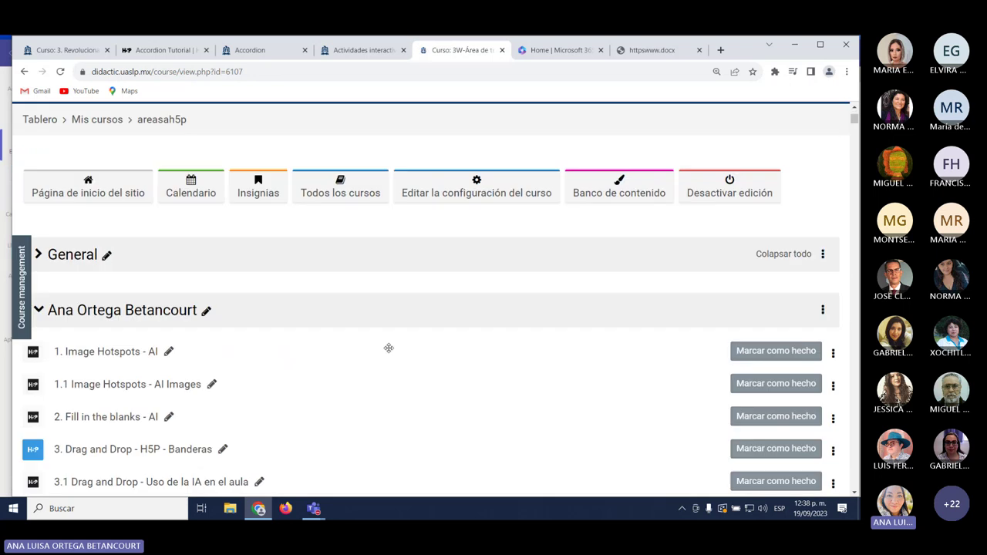
pyautogui.scroll(-3, 385, 351)
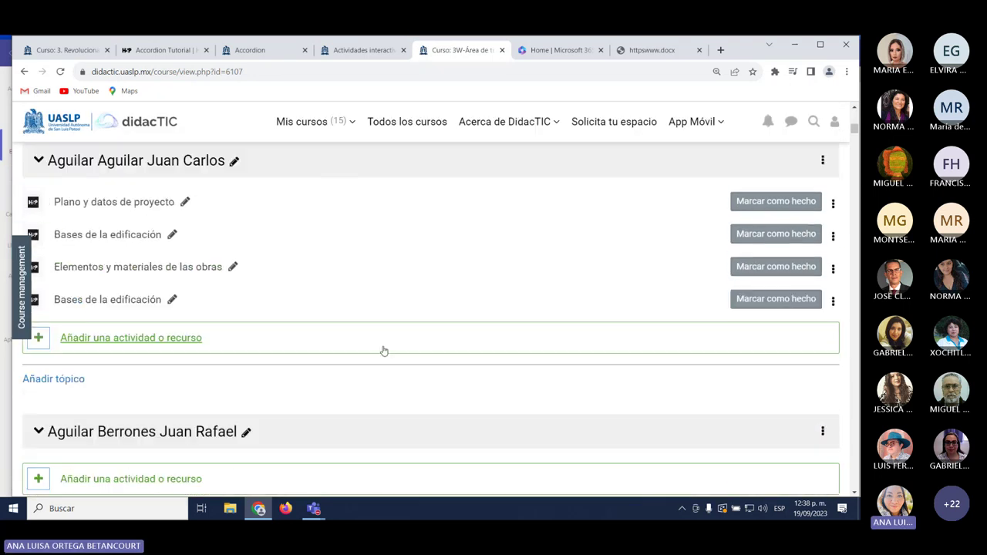
pyautogui.scroll(-4, 384, 350)
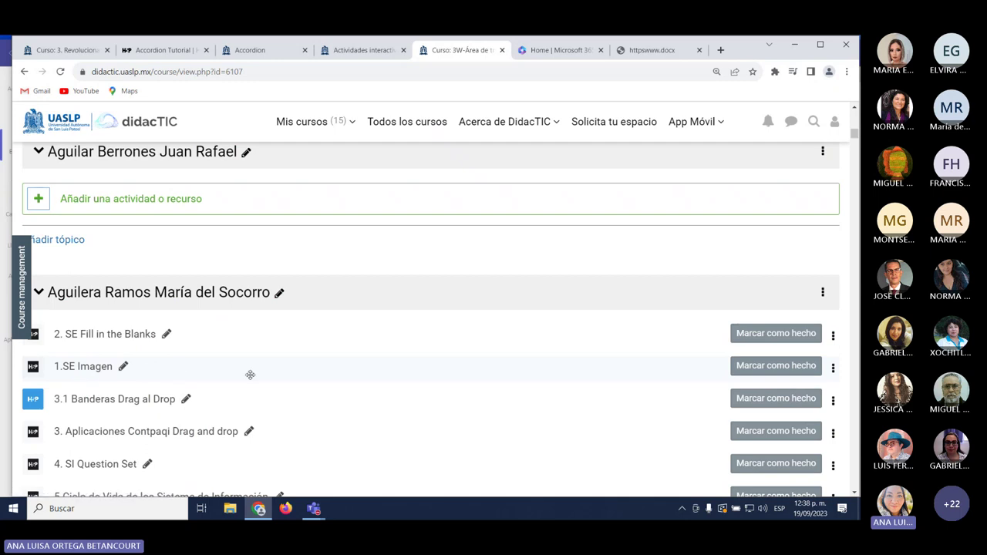
pyautogui.scroll(5, 236, 367)
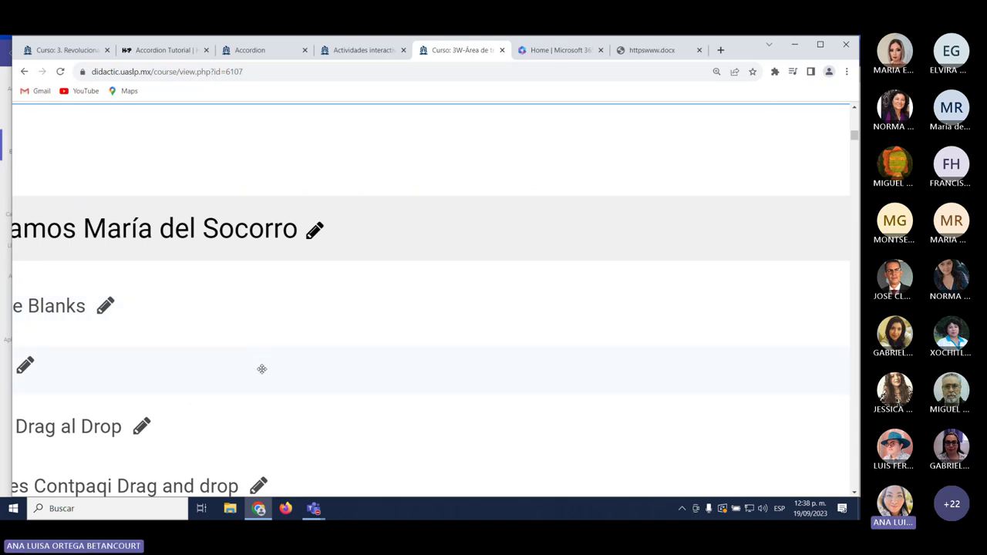
pyautogui.hscroll(-5, 261, 368)
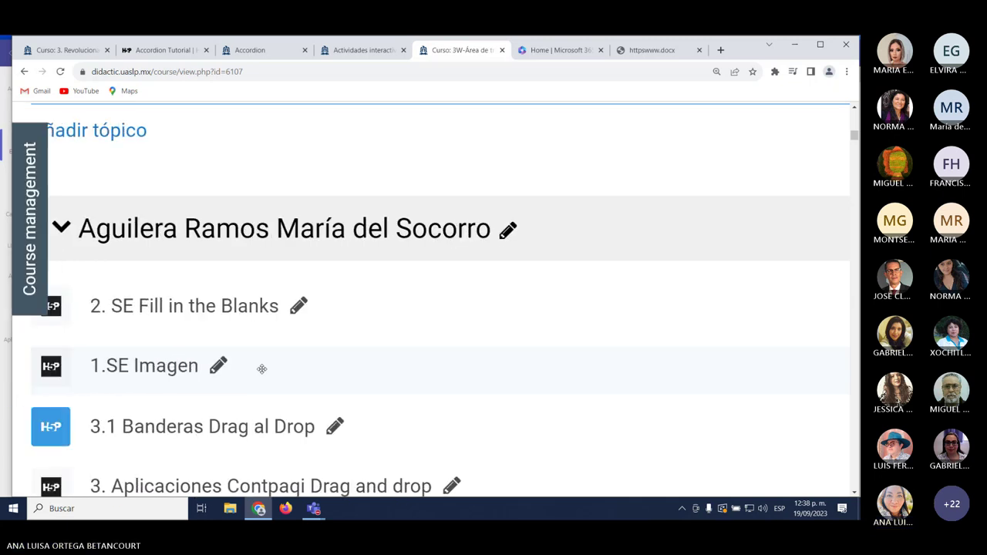
pyautogui.moveTo(284, 369); pyautogui.dragTo(277, 277)
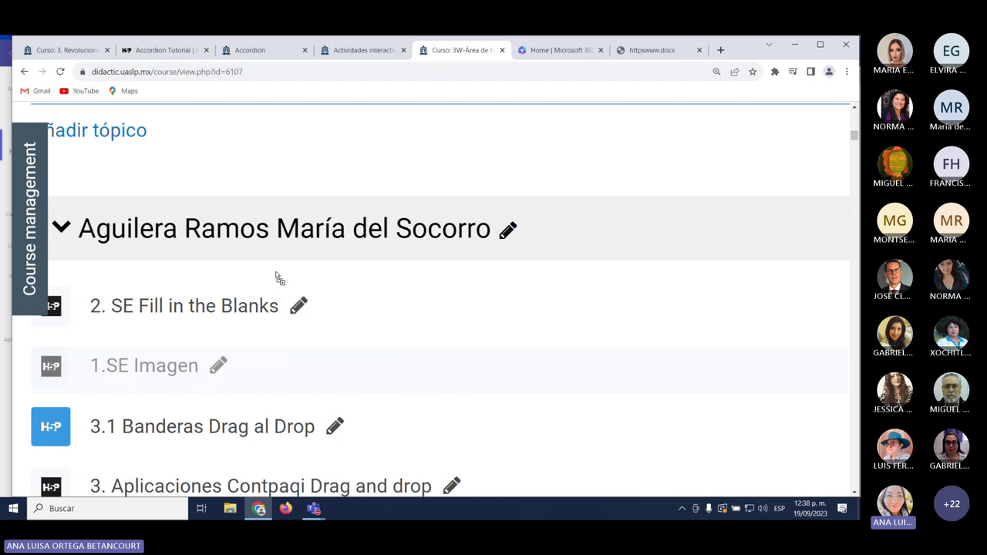
# Reorder the section, placing "1.SE Imagen" before "2. SE Fill in the Blanks" and "3. Aplicaciones Contpaqi Drag and drop" before "3.1 Banderas Drag al Drop".
pyautogui.scroll(3, 295, 427)
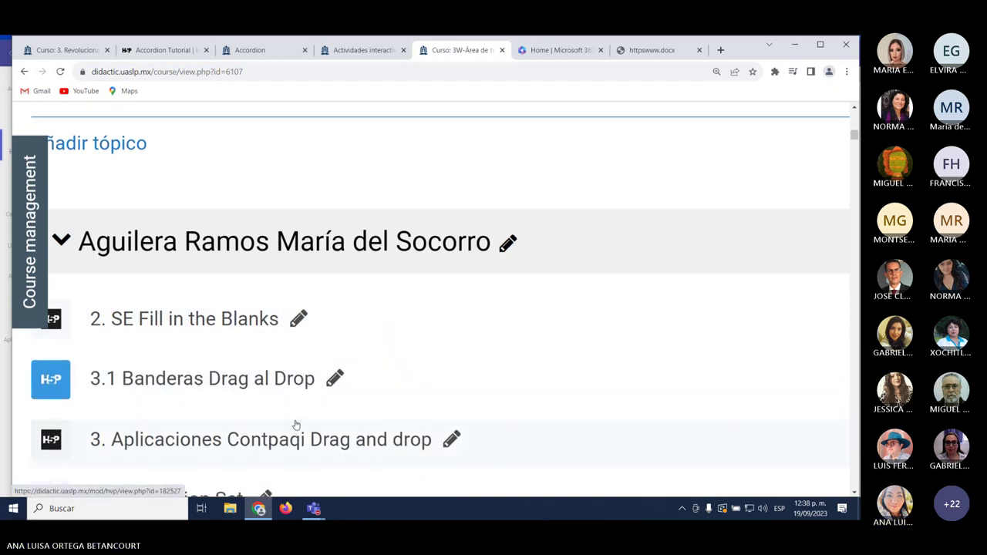
pyautogui.scroll(-4, 295, 424)
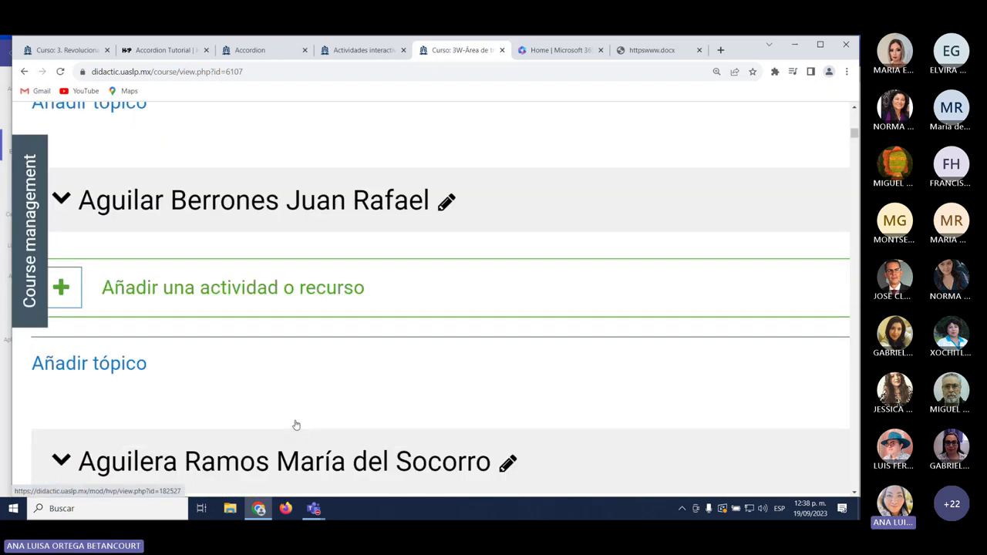
pyautogui.scroll(-3, 295, 424)
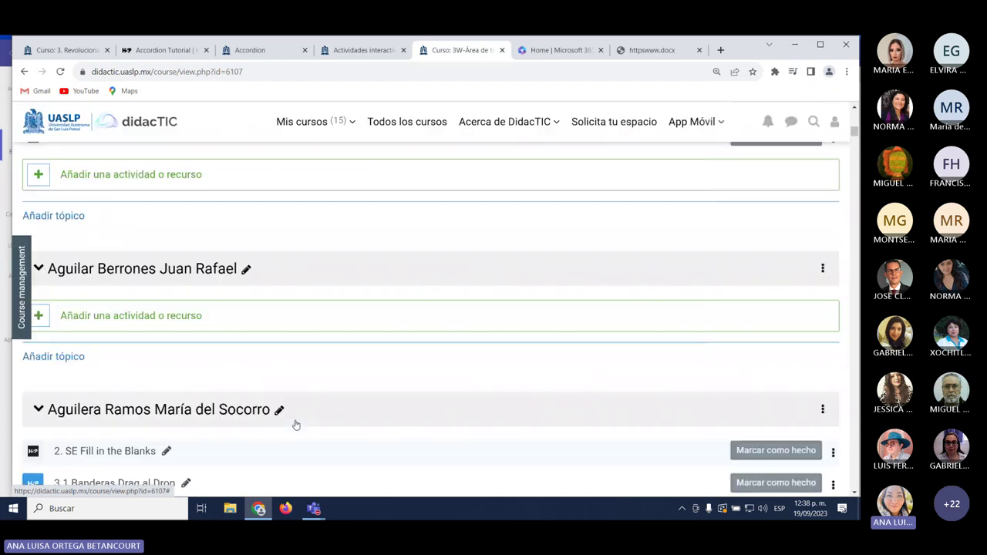
pyautogui.scroll(-4, 325, 394)
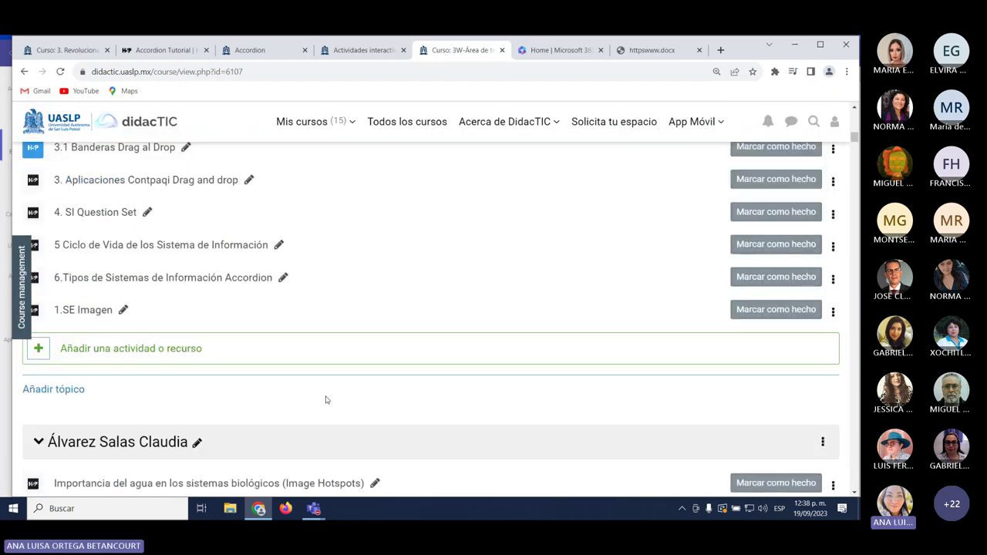
pyautogui.scroll(2, 324, 399)
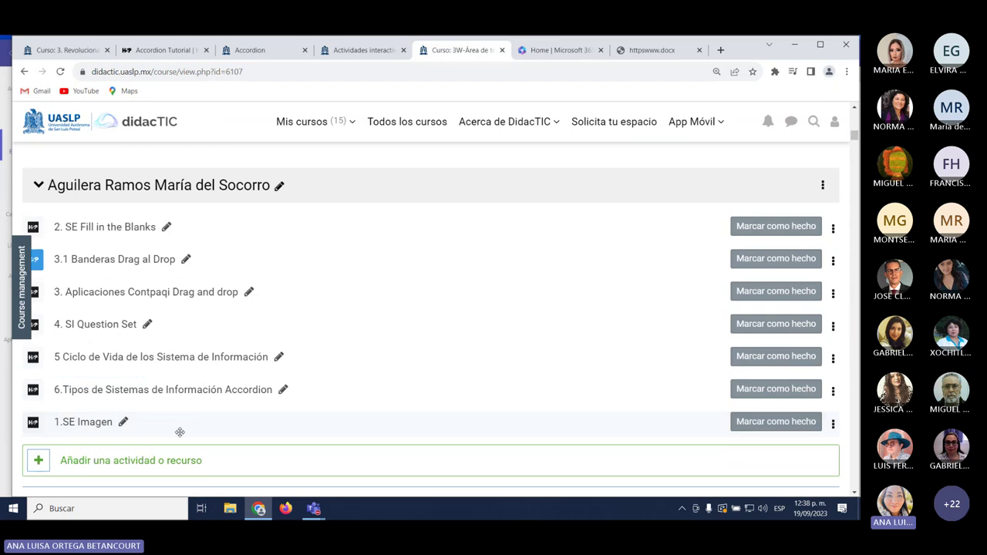
pyautogui.moveTo(181, 421); pyautogui.dragTo(176, 231)
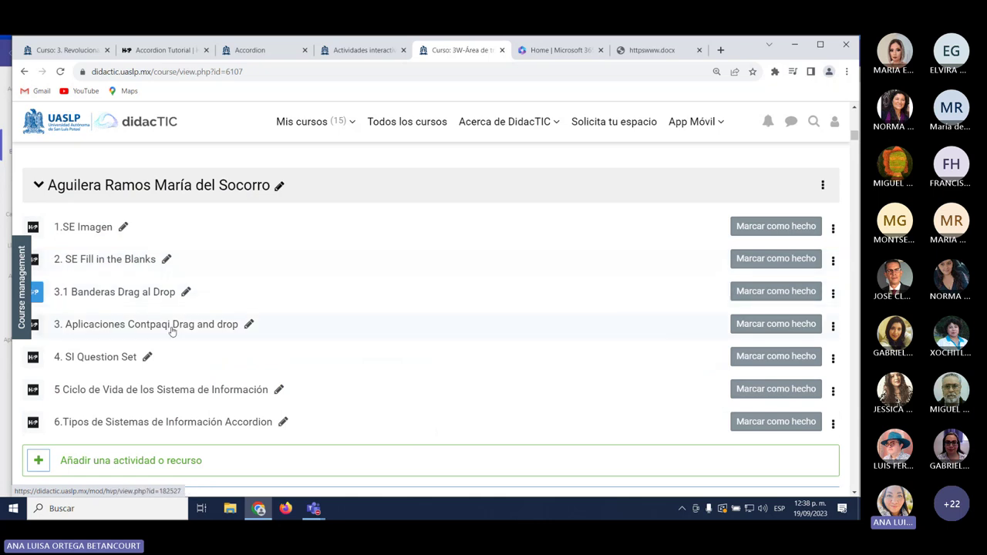
pyautogui.moveTo(292, 328); pyautogui.dragTo(283, 286)
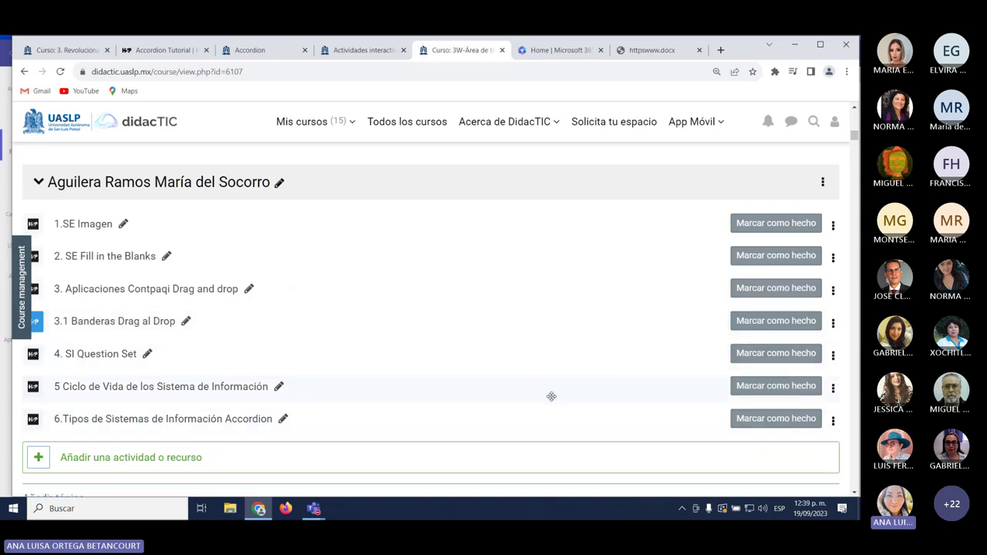
# Review the H5P activities that the participants have added to their individual sections of the course page.
pyautogui.scroll(-4, 543, 398)
pyautogui.scroll(-10, 550, 398)
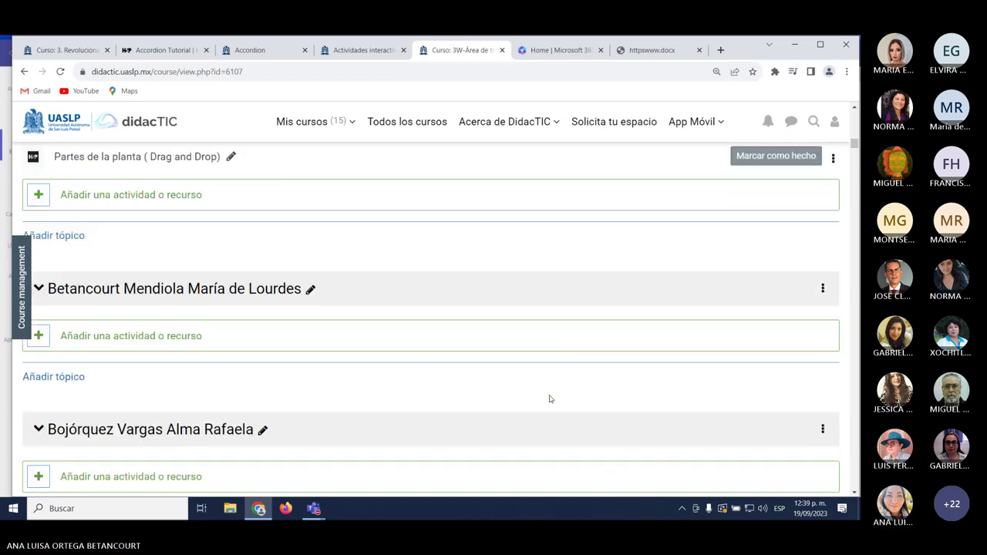
pyautogui.scroll(-2, 550, 399)
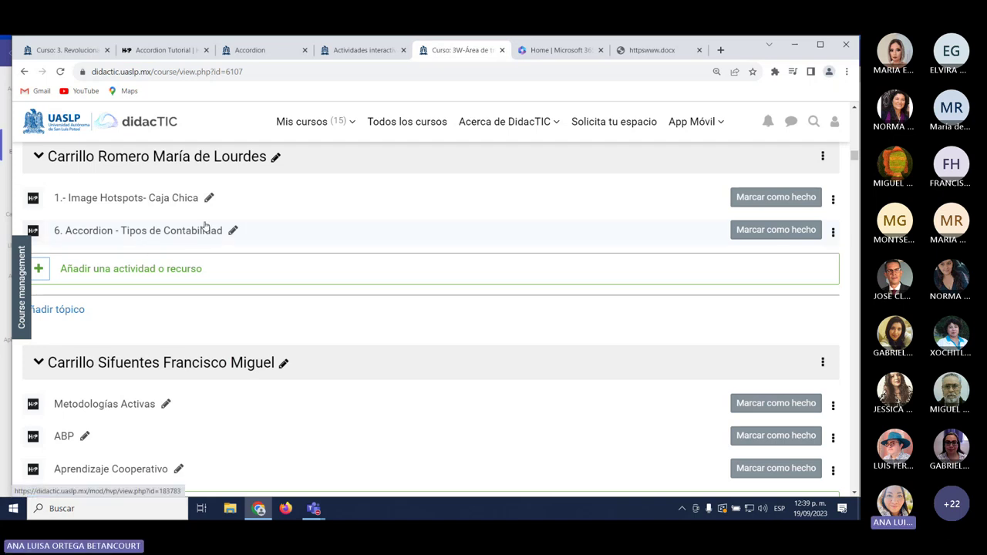
pyautogui.scroll(-5, 205, 225)
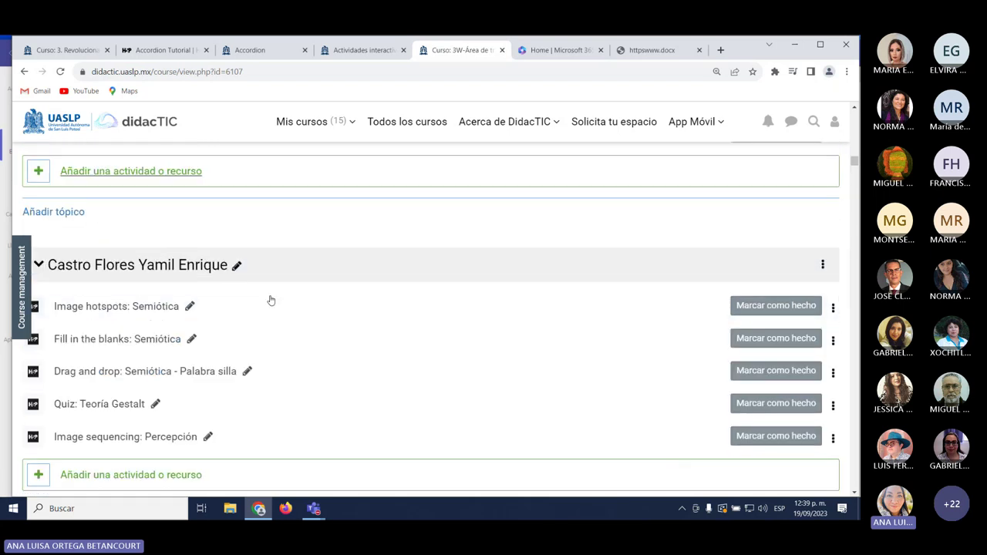
pyautogui.scroll(-10, 271, 300)
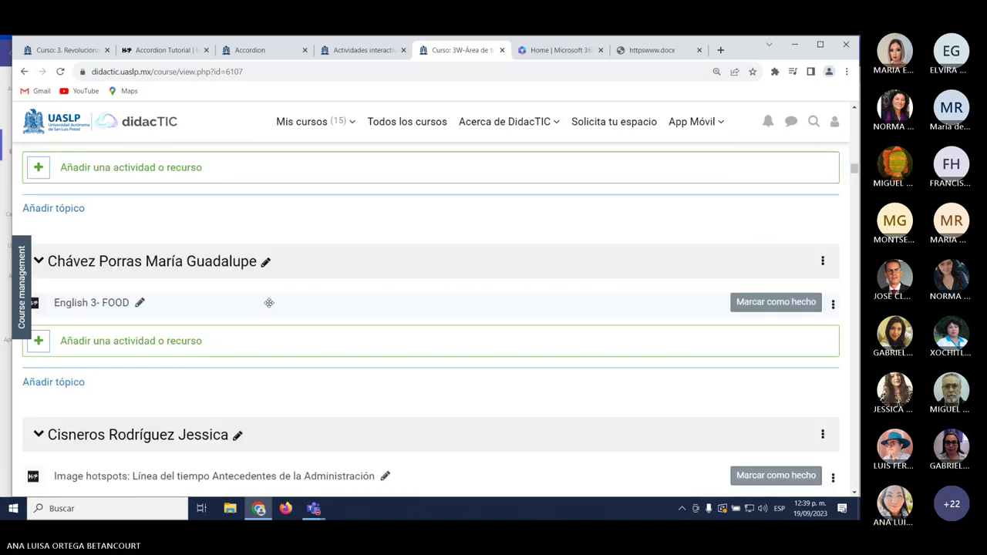
pyautogui.scroll(-4, 269, 304)
pyautogui.scroll(-10, 267, 305)
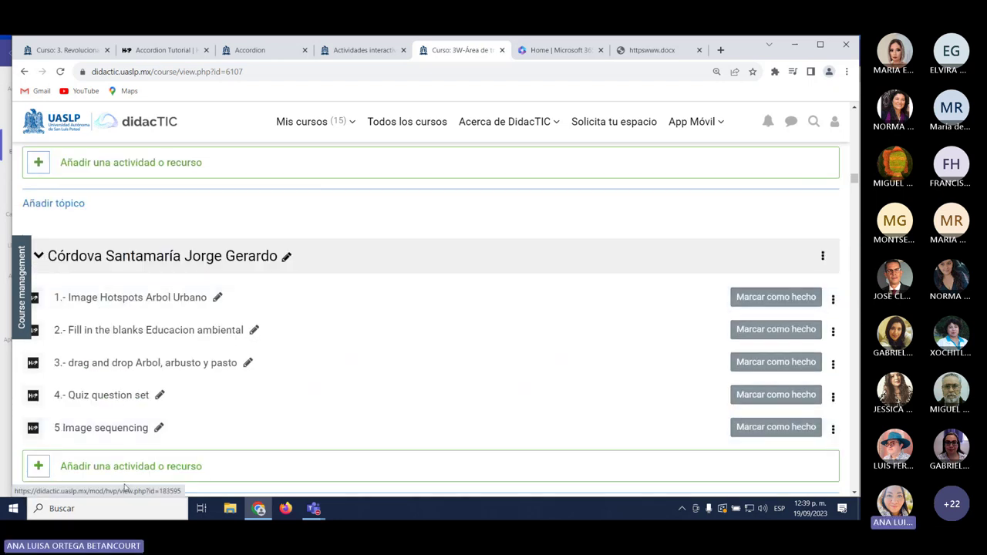
pyautogui.scroll(-4, 360, 399)
pyautogui.scroll(-16, 360, 400)
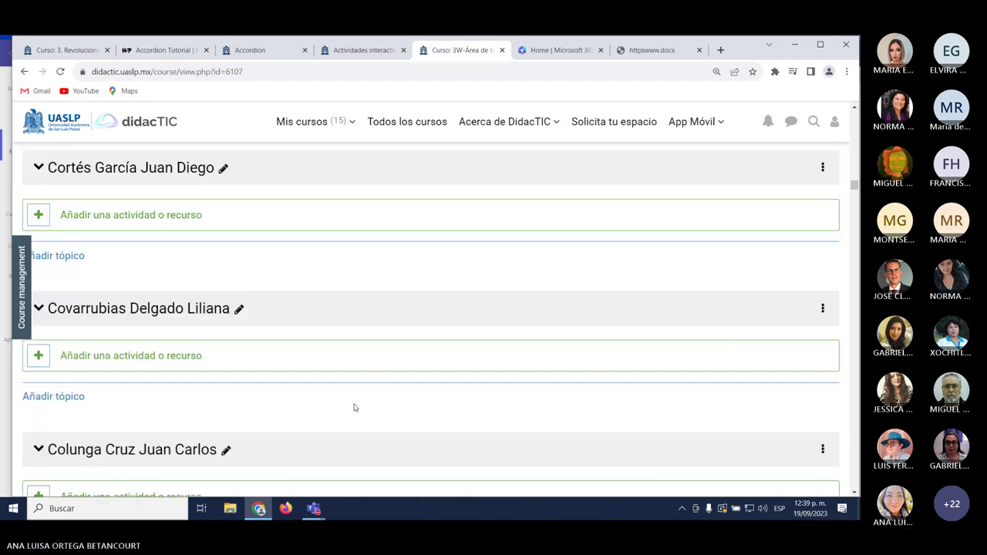
pyautogui.scroll(-15, 346, 410)
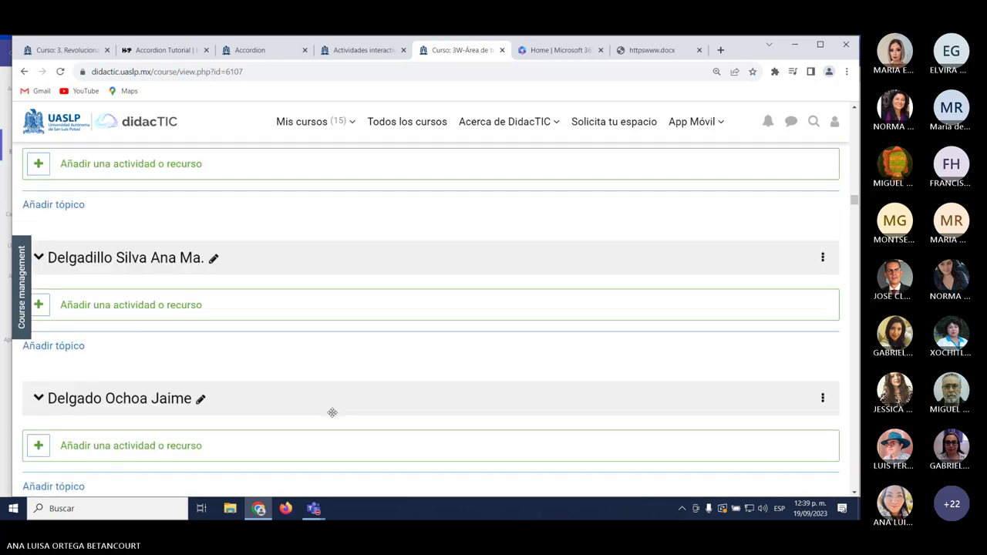
pyautogui.scroll(-13, 333, 417)
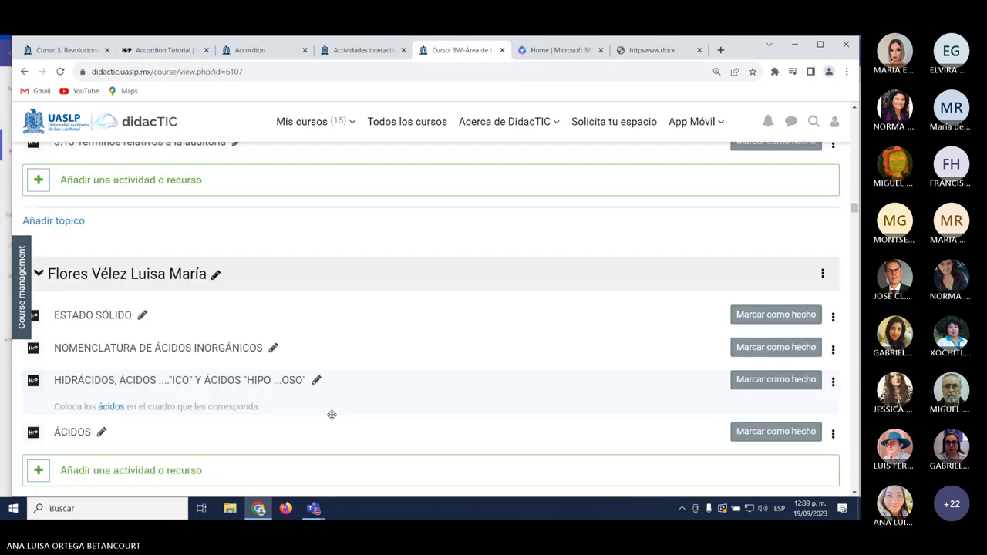
pyautogui.scroll(-14, 333, 419)
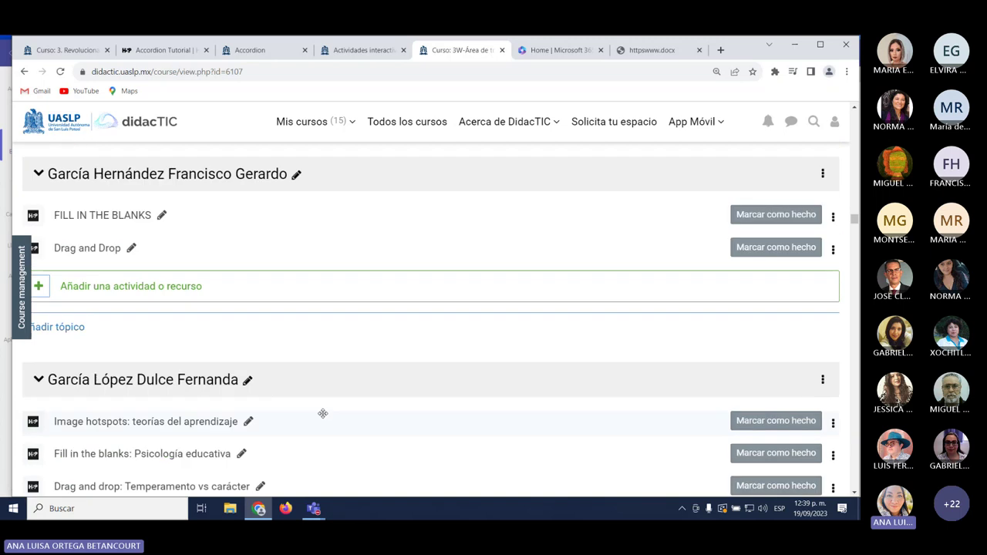
pyautogui.scroll(-8, 324, 417)
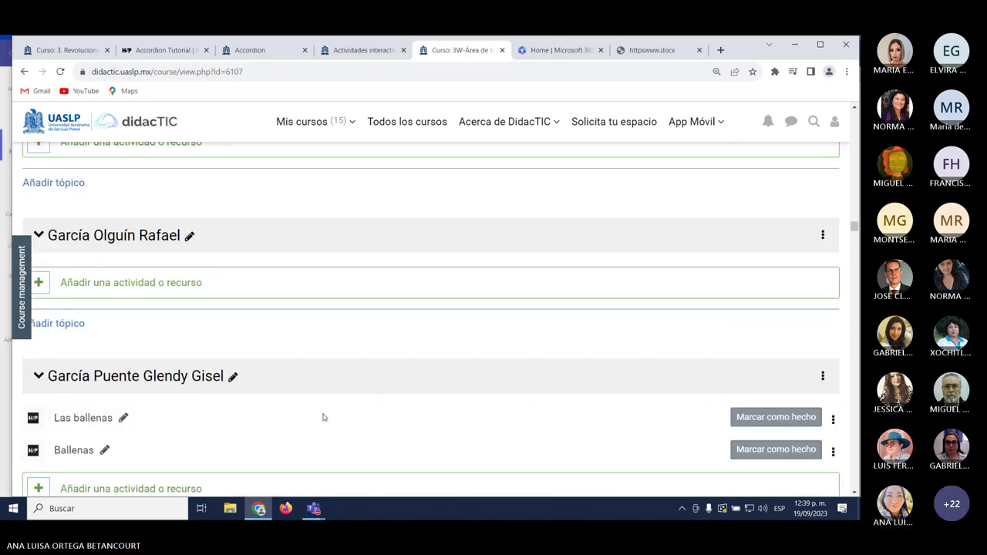
pyautogui.scroll(-10, 324, 417)
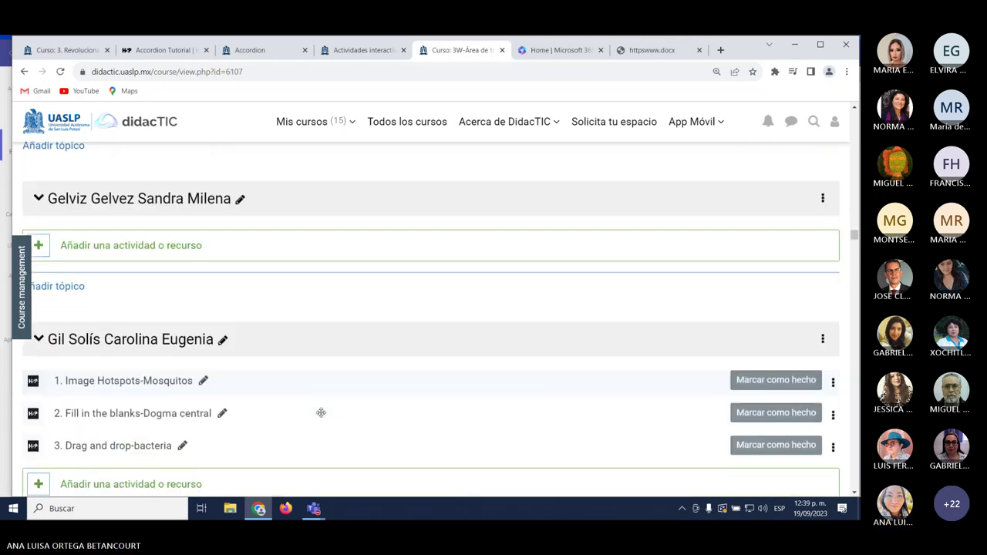
pyautogui.scroll(-10, 320, 414)
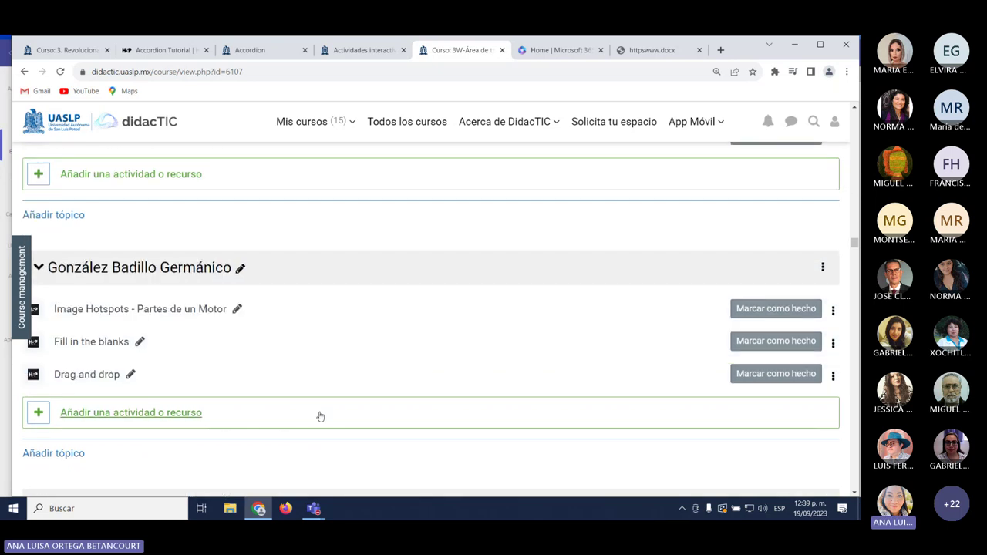
pyautogui.scroll(-1, 311, 413)
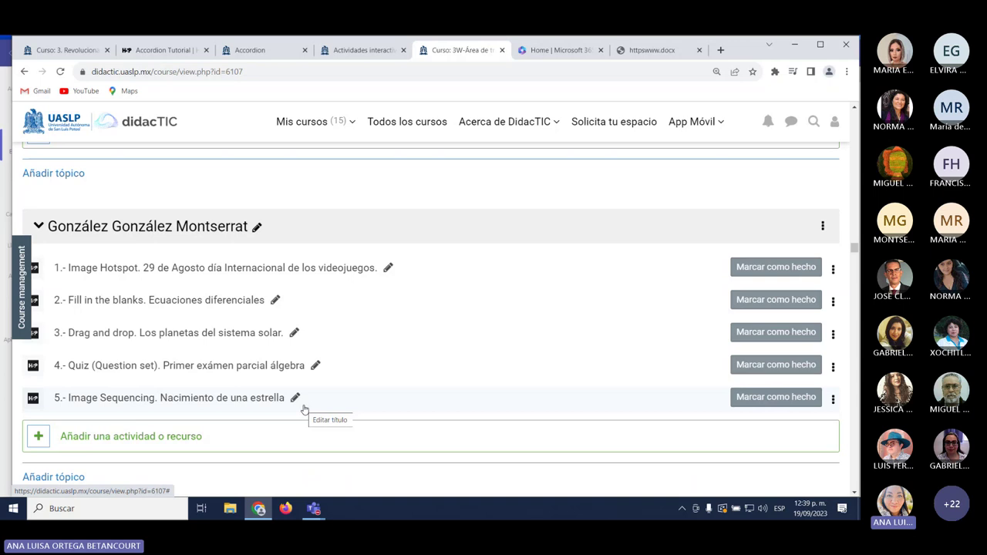
pyautogui.scroll(-8, 303, 409)
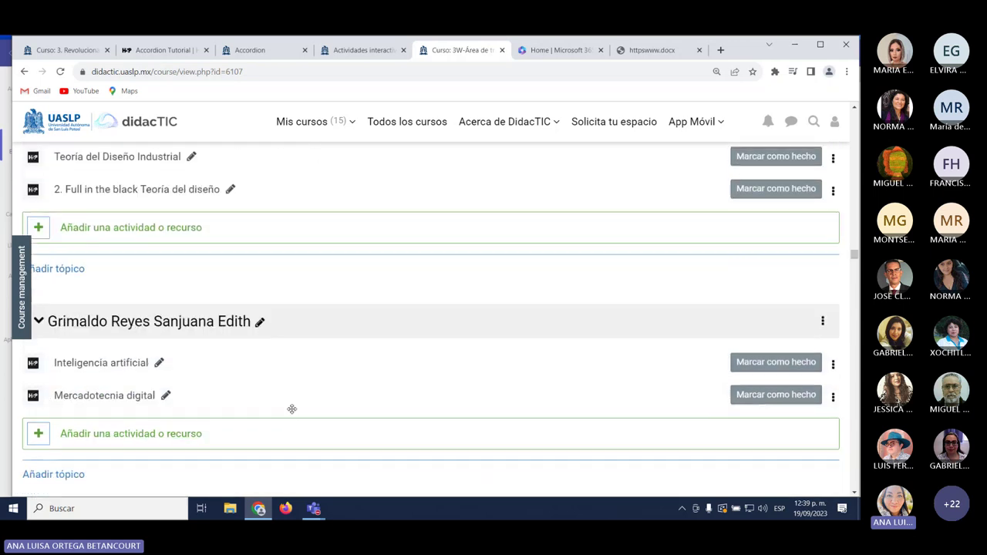
pyautogui.scroll(-10, 293, 414)
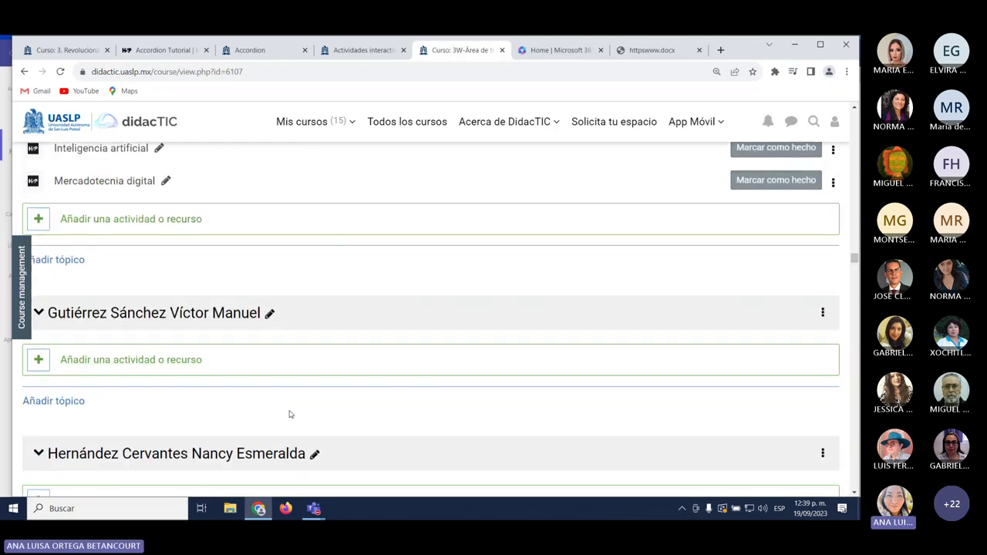
pyautogui.scroll(-4, 283, 414)
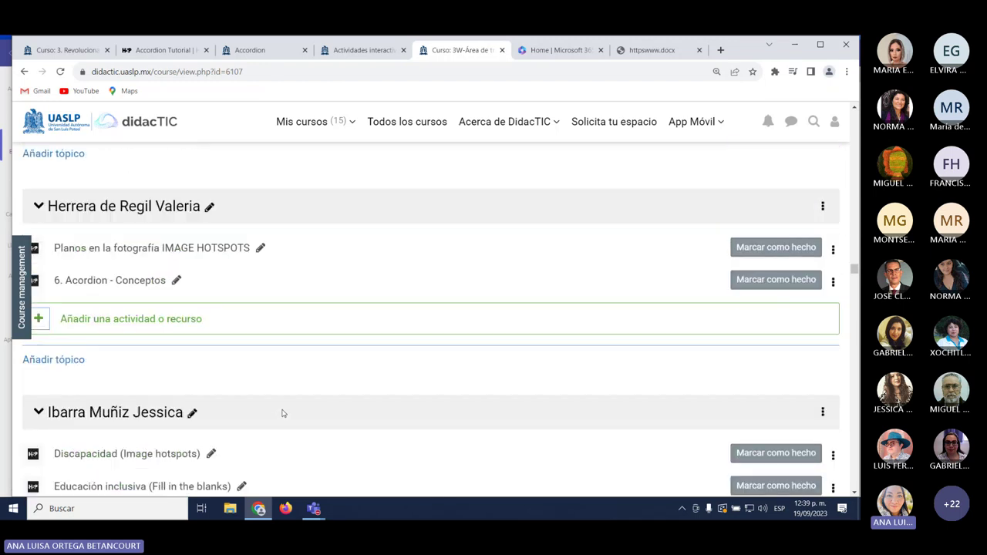
pyautogui.scroll(-9, 277, 409)
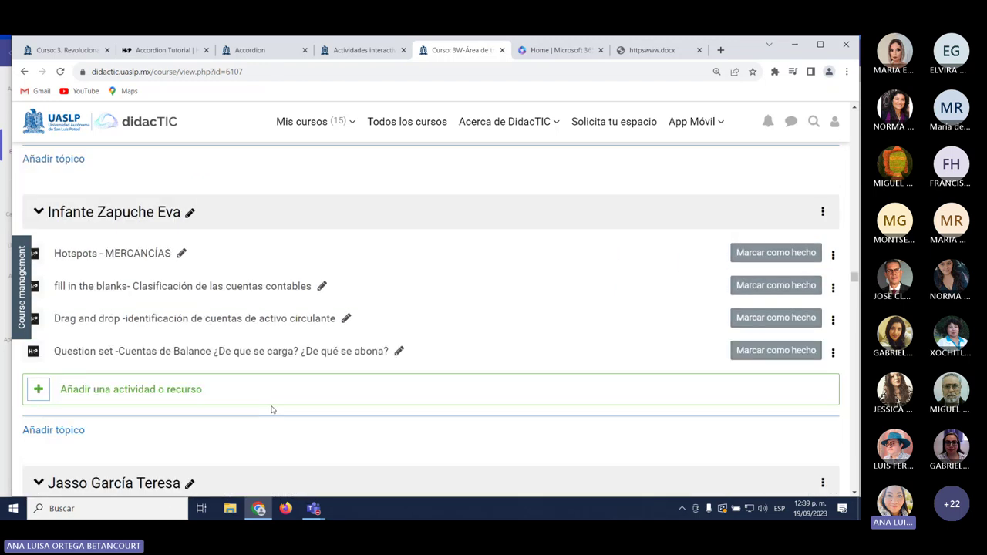
pyautogui.scroll(-11, 272, 409)
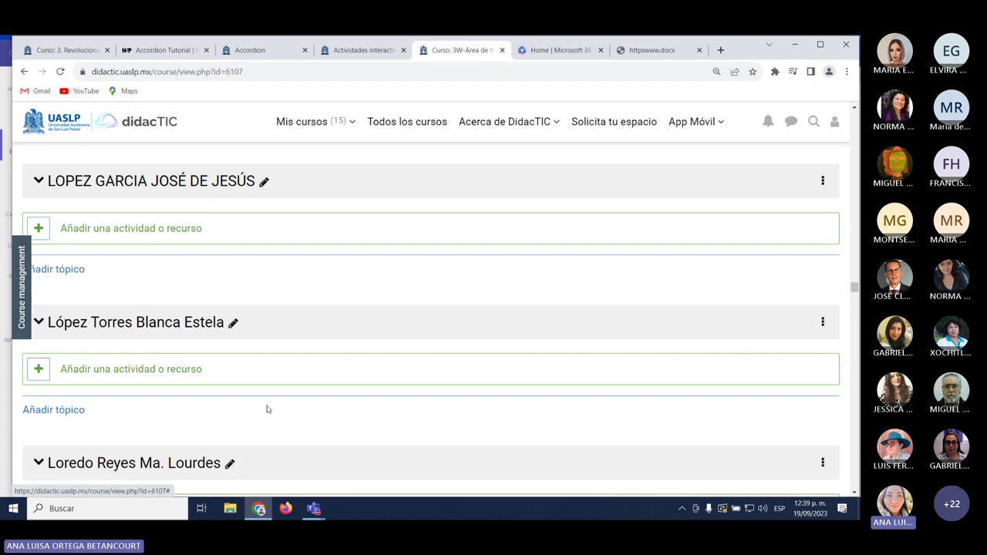
pyautogui.scroll(-4, 266, 410)
pyautogui.scroll(-1, 267, 409)
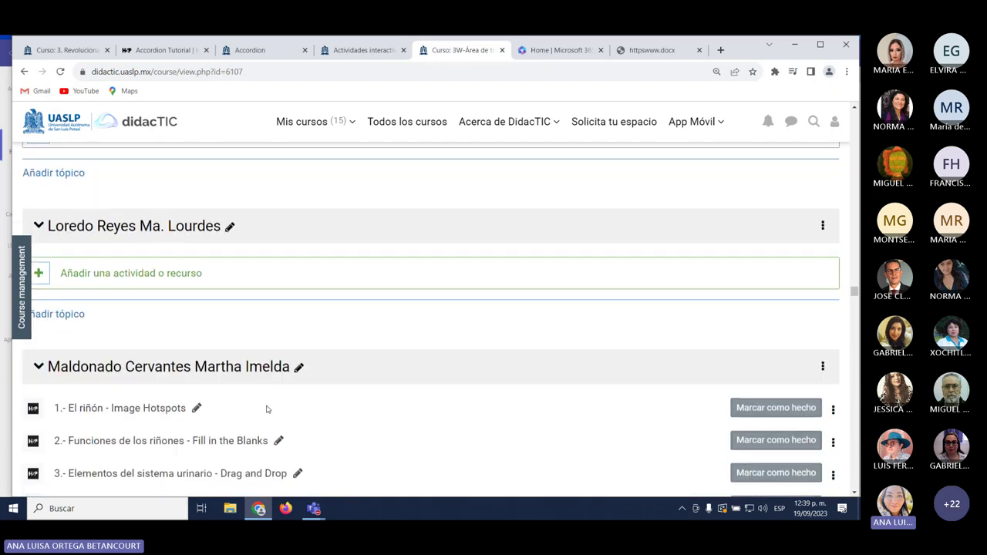
pyautogui.scroll(-3, 266, 409)
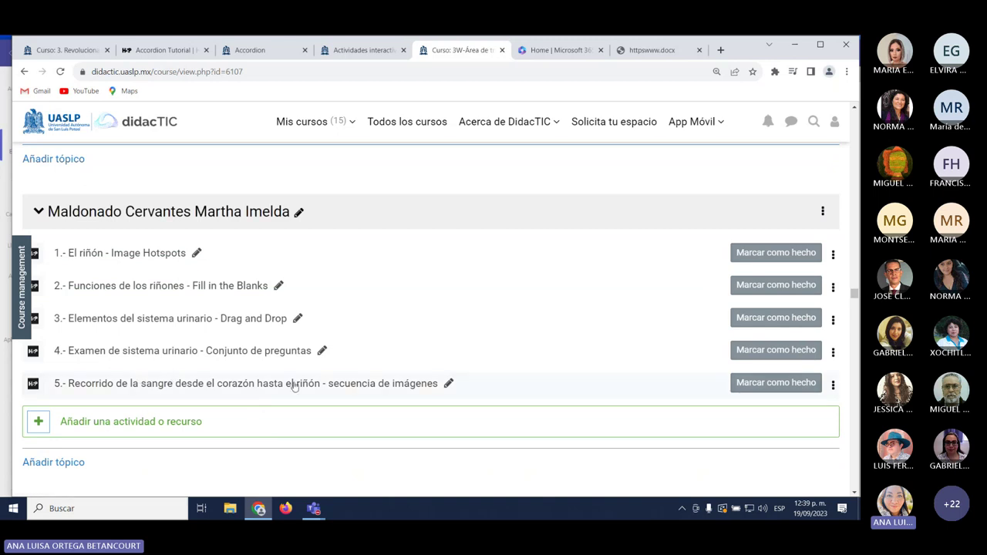
pyautogui.scroll(-6, 292, 390)
pyautogui.scroll(-3, 279, 393)
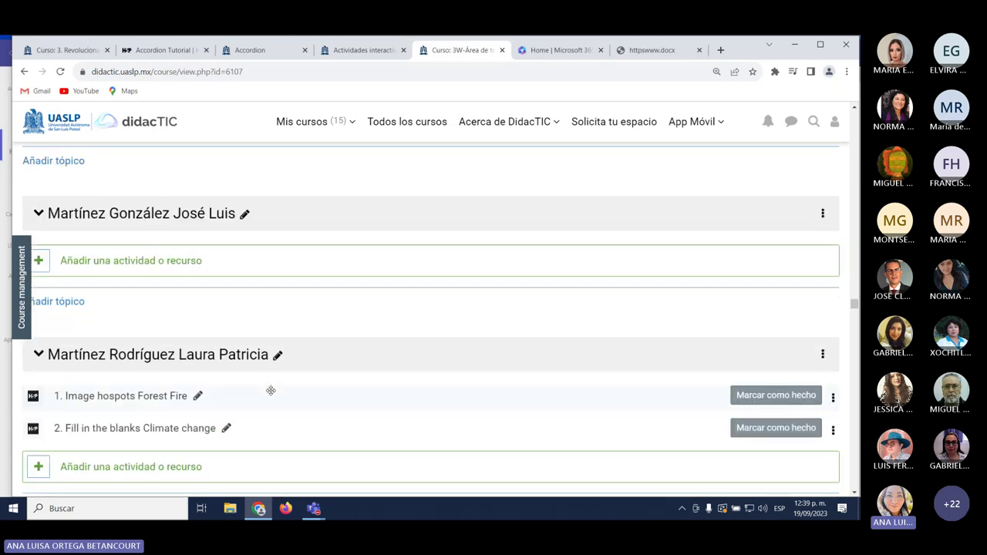
pyautogui.scroll(-6, 270, 390)
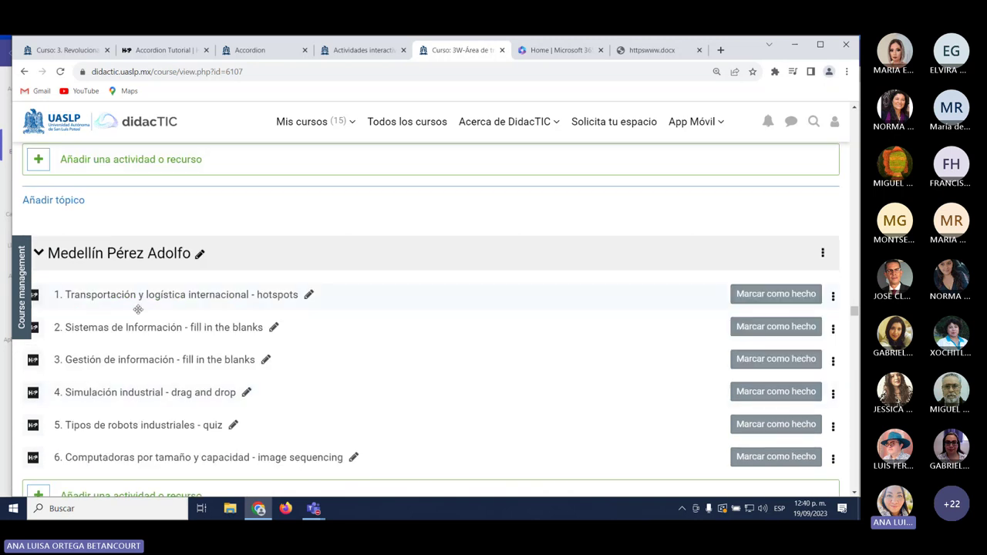
pyautogui.scroll(-5, 142, 435)
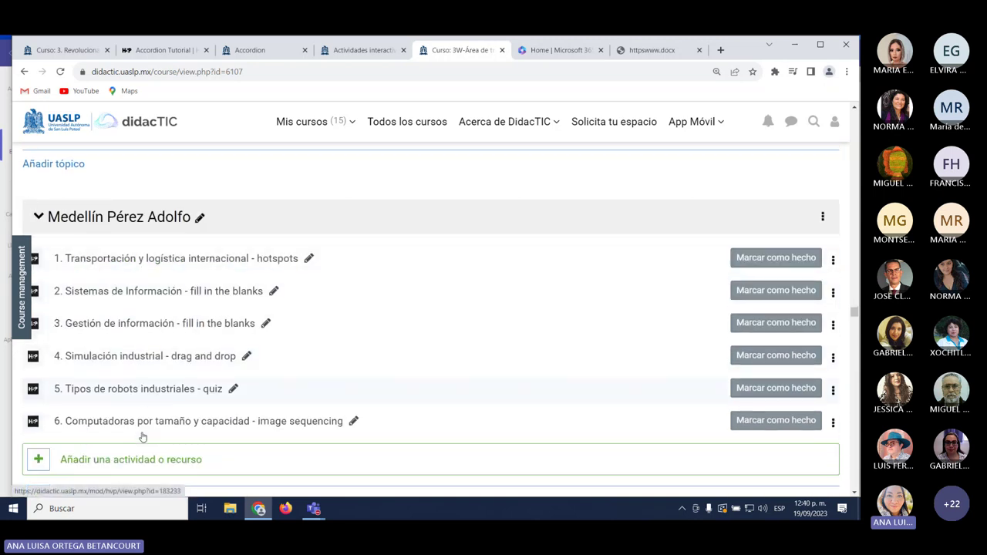
pyautogui.scroll(-3, 145, 436)
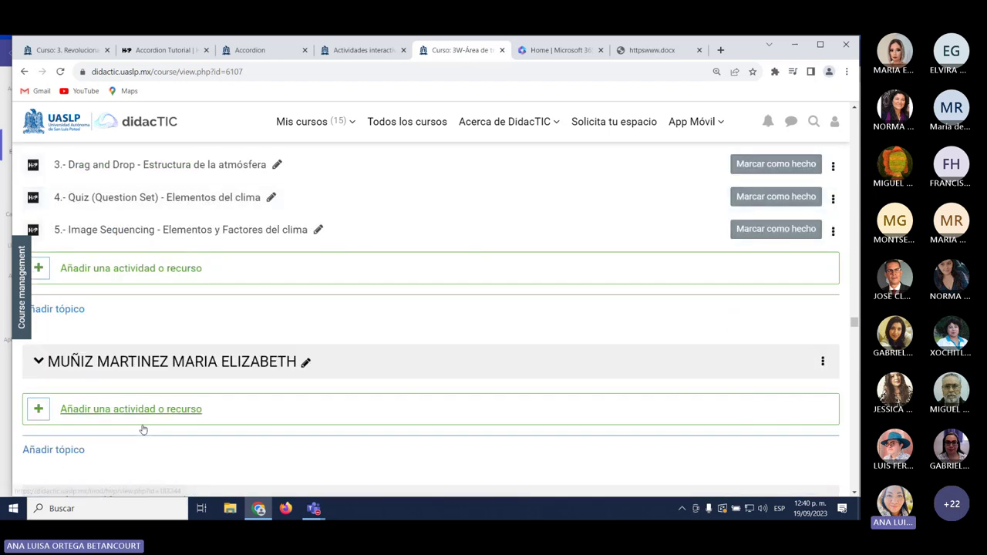
pyautogui.scroll(-3, 142, 427)
# Turn off editing for the "areasah5p" course and check the course page in normal view.
pyautogui.scroll(14, 142, 428)
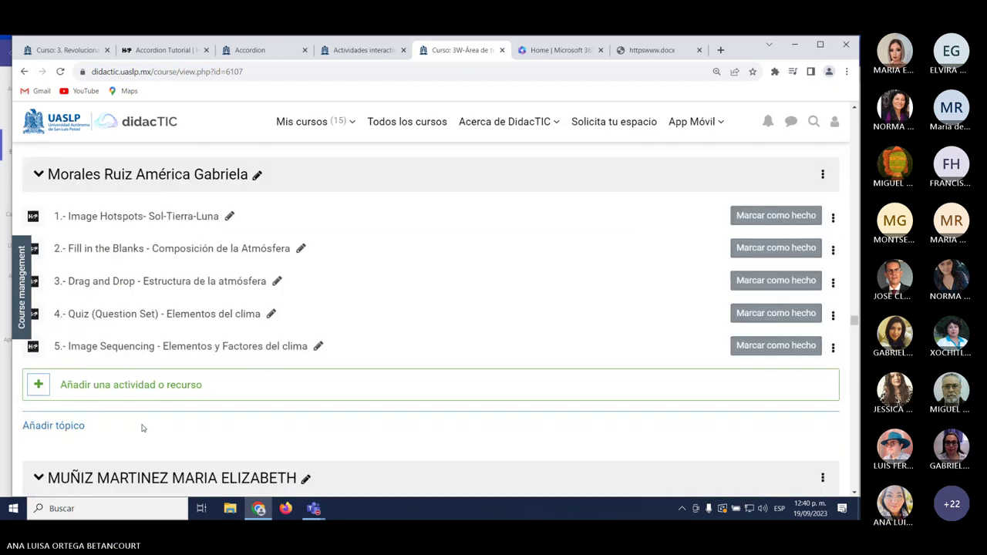
pyautogui.scroll(15, 143, 424)
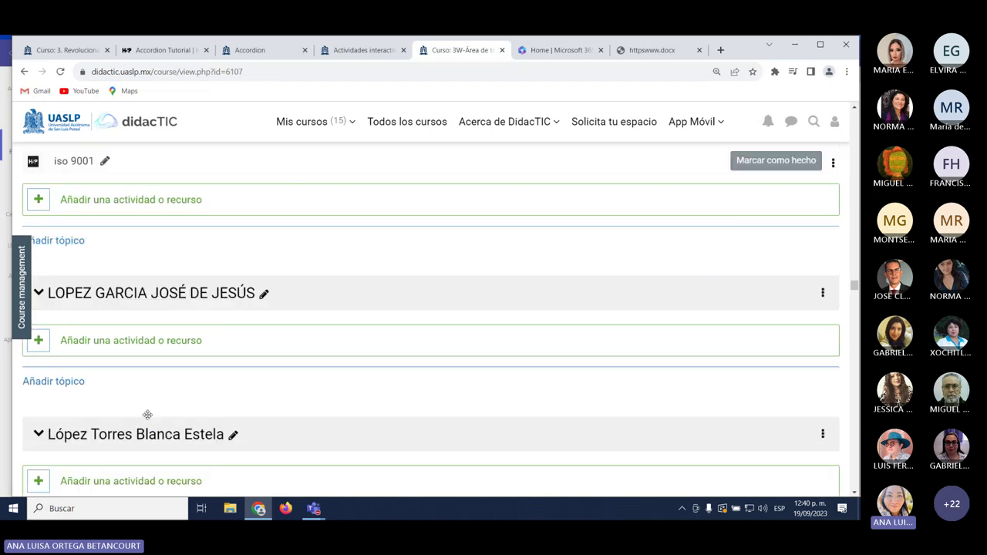
pyautogui.scroll(15, 224, 395)
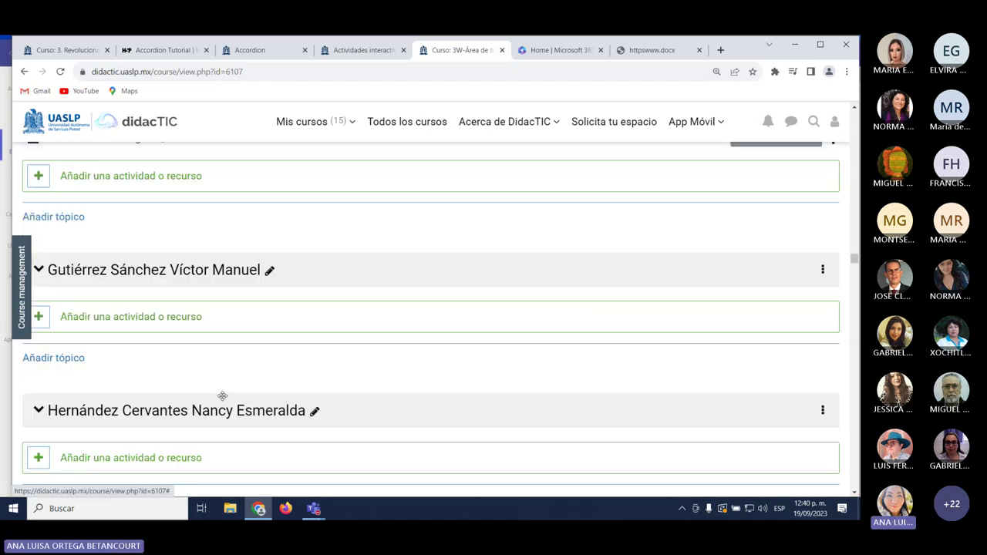
pyautogui.scroll(15, 225, 393)
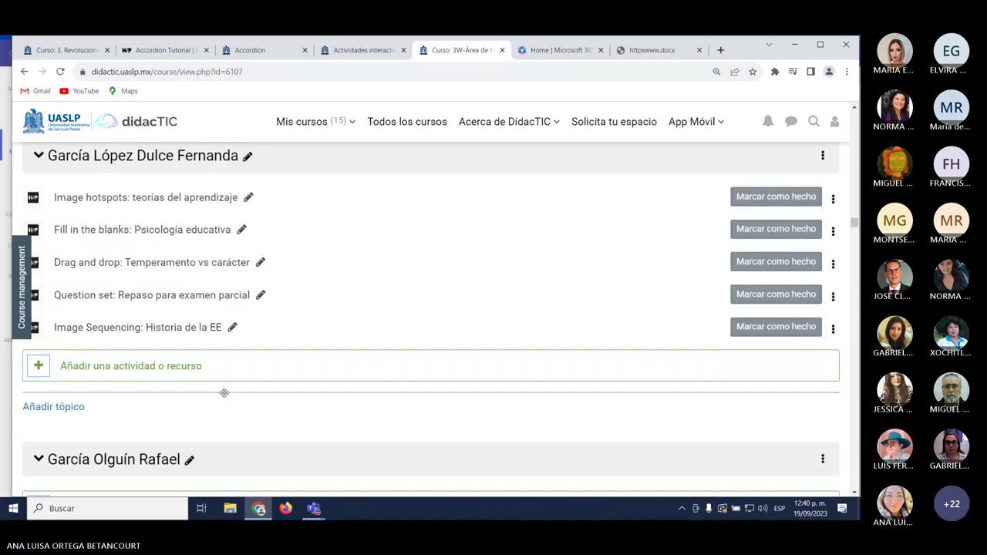
pyautogui.scroll(5, 229, 377)
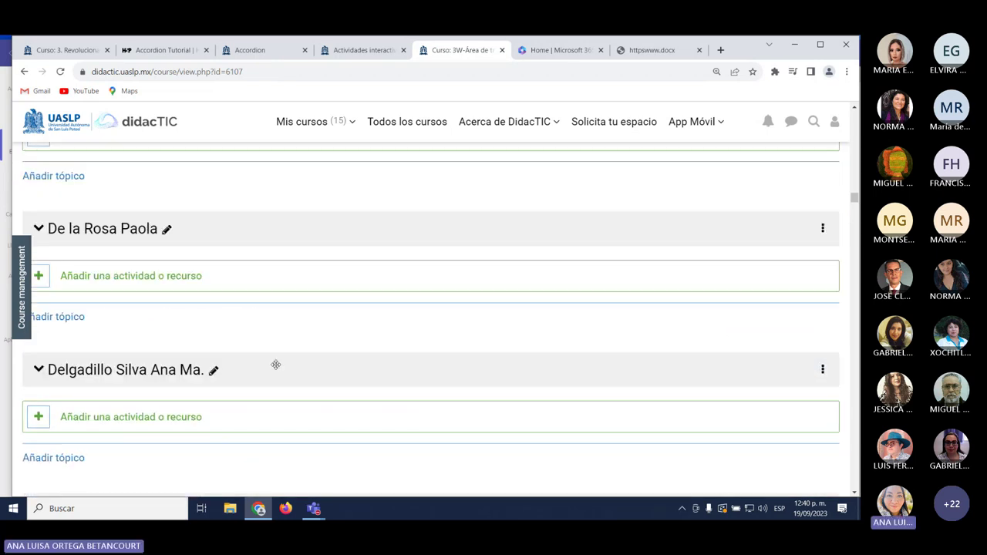
pyautogui.moveTo(854, 199); pyautogui.dragTo(854, 116)
pyautogui.scroll(-8, 431, 301)
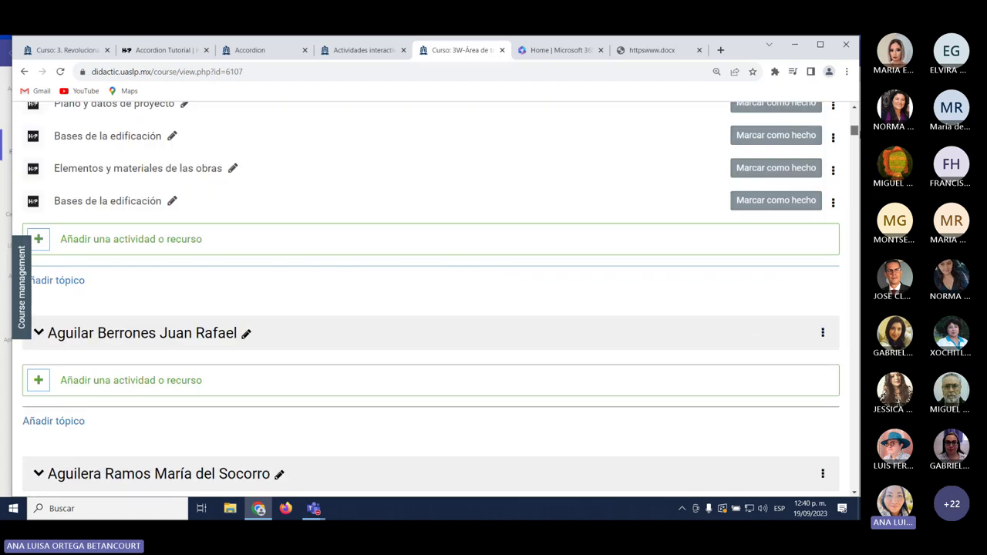
pyautogui.scroll(8, 431, 301)
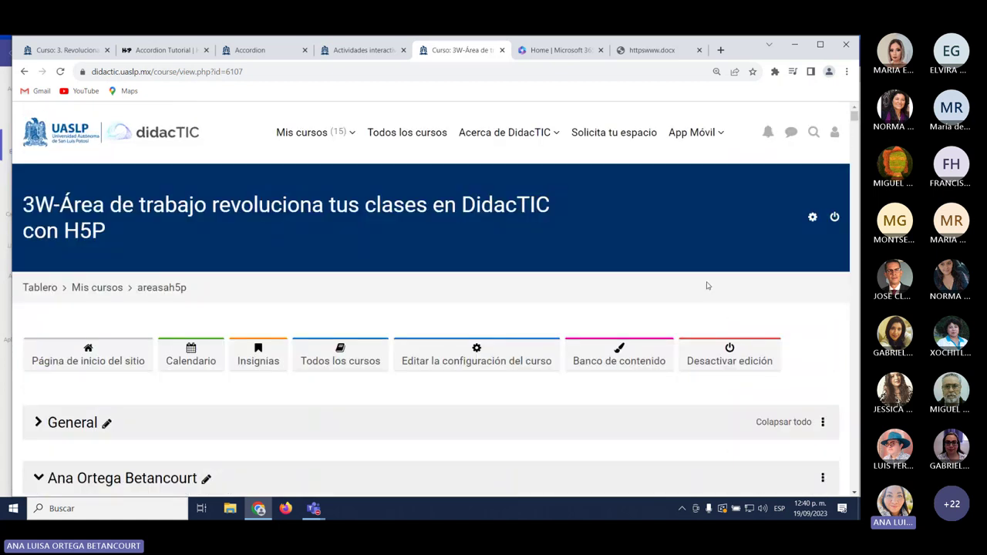
pyautogui.click(704, 357)
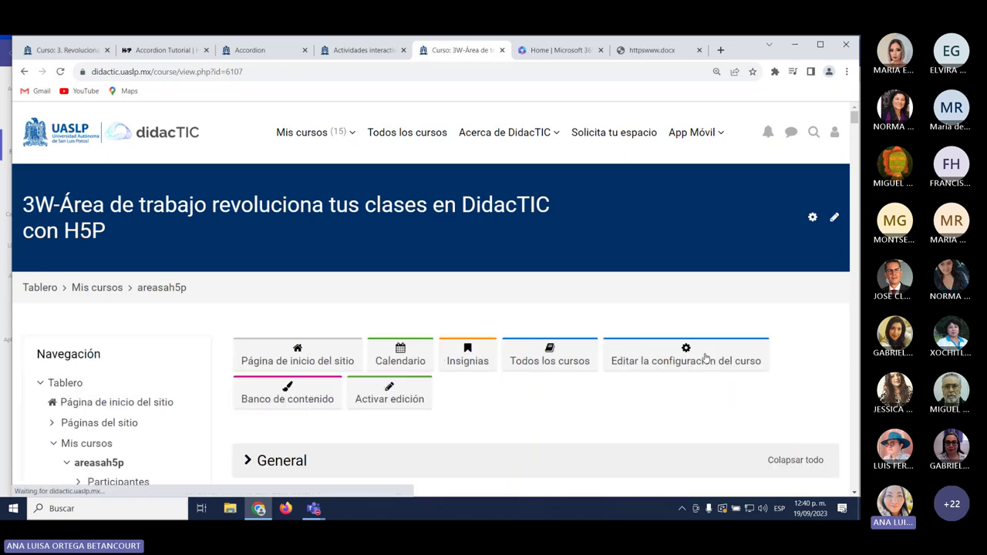
pyautogui.scroll(-2, 491, 368)
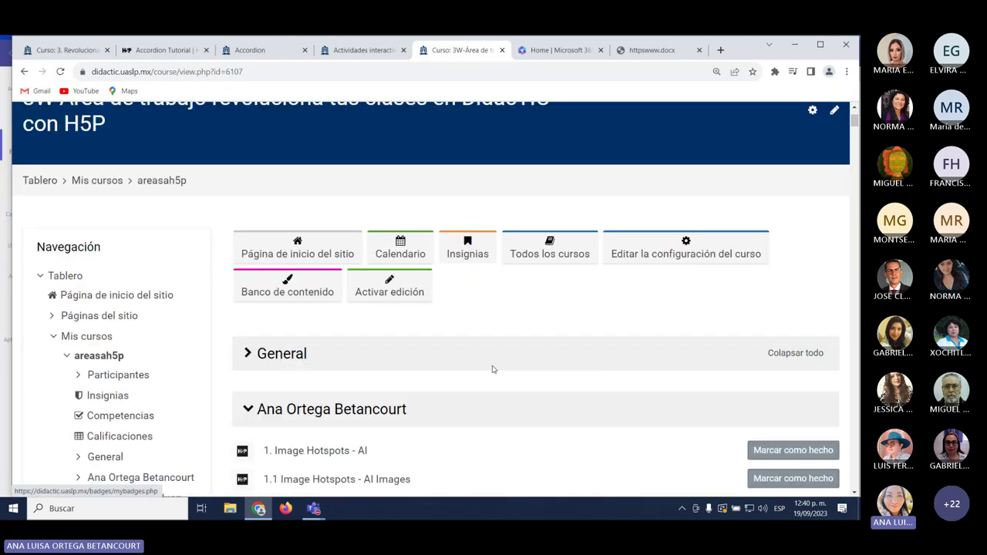
pyautogui.scroll(2, 491, 368)
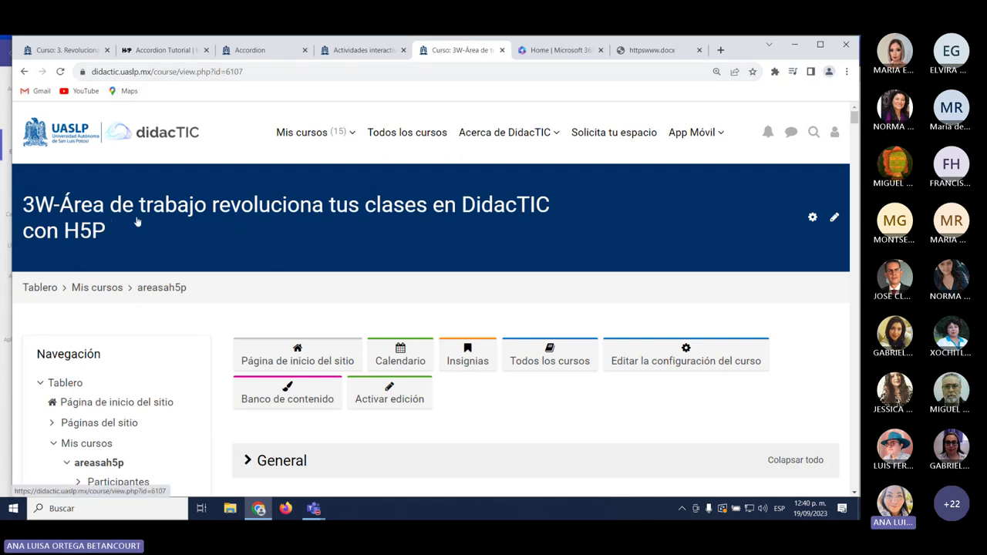
# Check the chat of the "Revoluciona" Teams meeting and return to the course page in the browser.
pyautogui.click(313, 508)
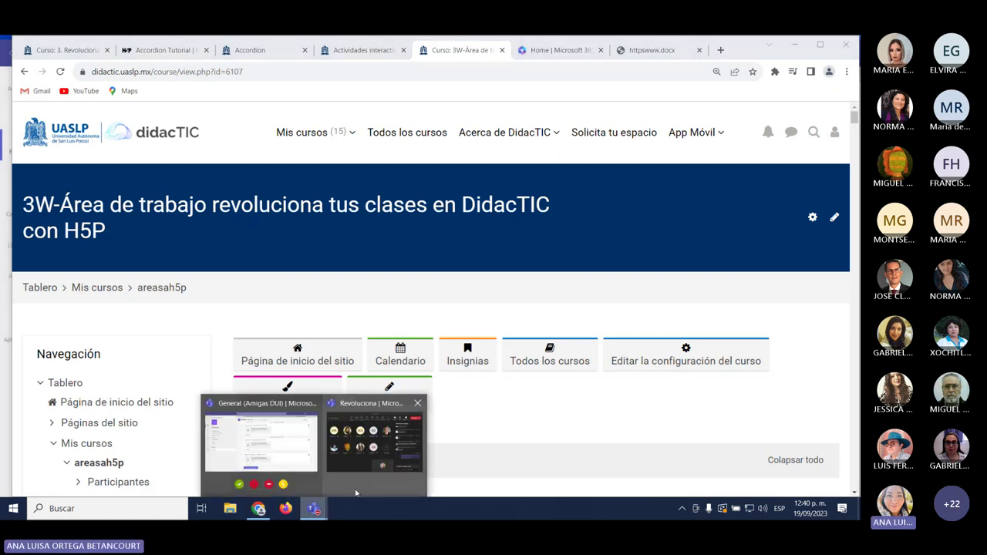
pyautogui.click(359, 487)
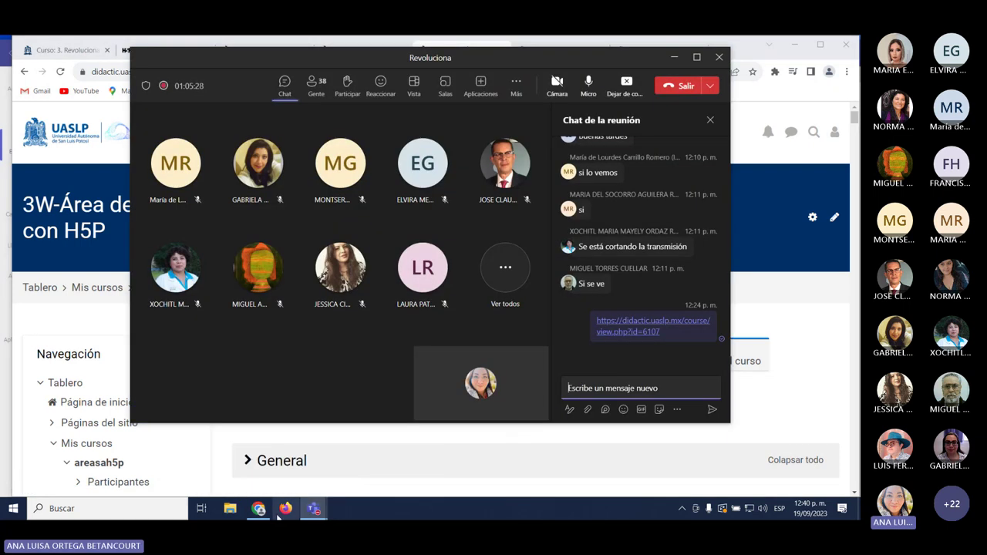
pyautogui.click(403, 477)
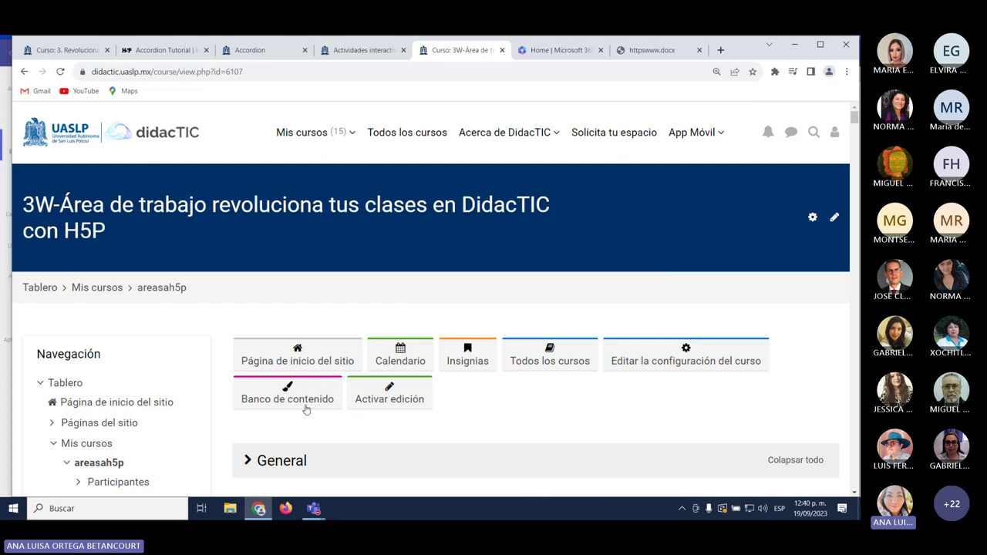
# Turn on editing for the "areasah5p" course.
pyautogui.scroll(-2, 262, 407)
pyautogui.scroll(-2, 262, 407)
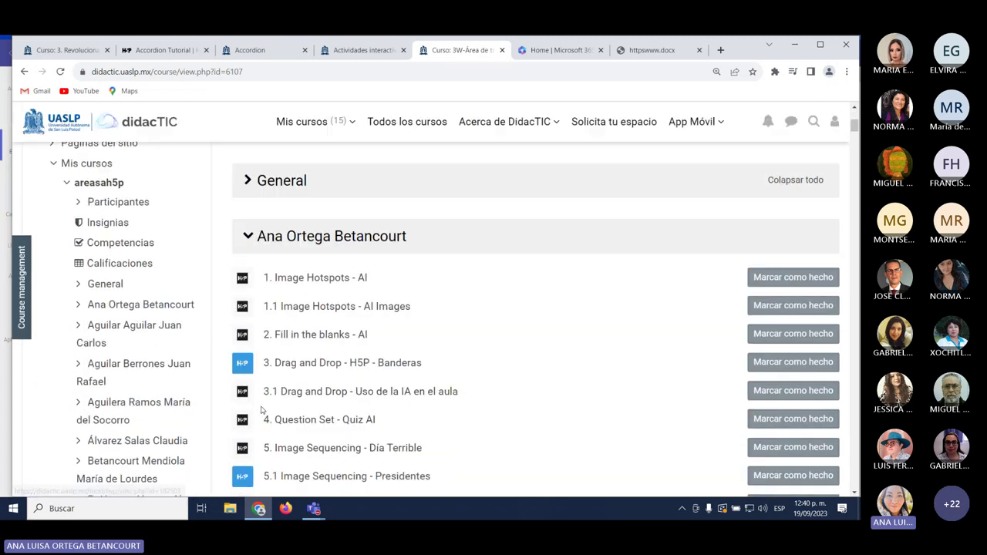
pyautogui.scroll(2, 263, 407)
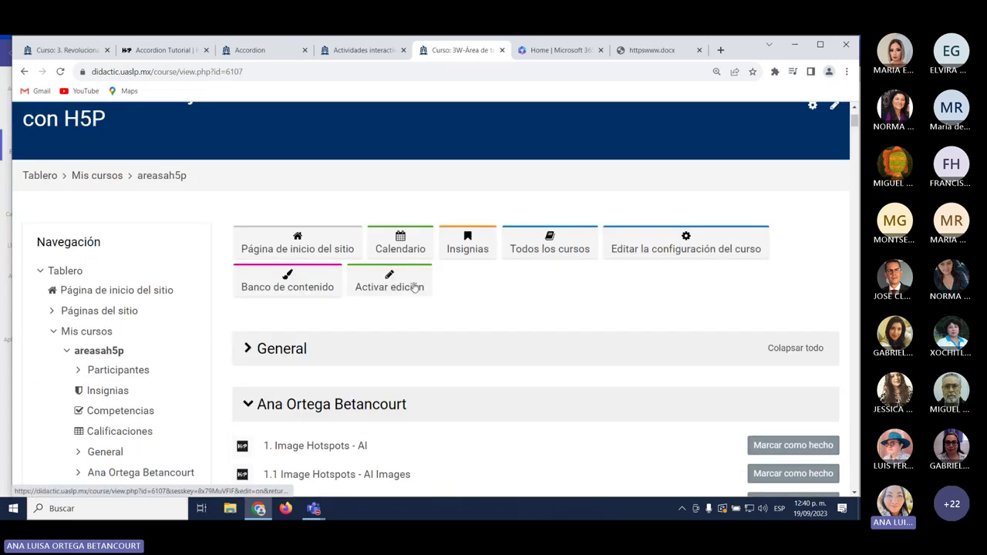
pyautogui.click(414, 287)
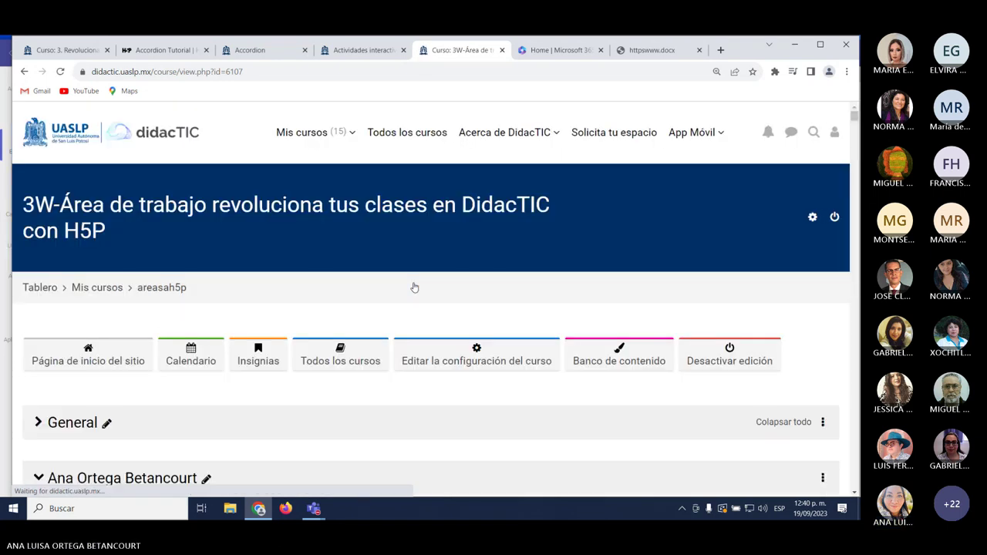
# Add a new Contenido Interactivo activity to the instructor's section and choose Accordion as its content type.
pyautogui.scroll(-3, 413, 287)
pyautogui.scroll(-3, 414, 282)
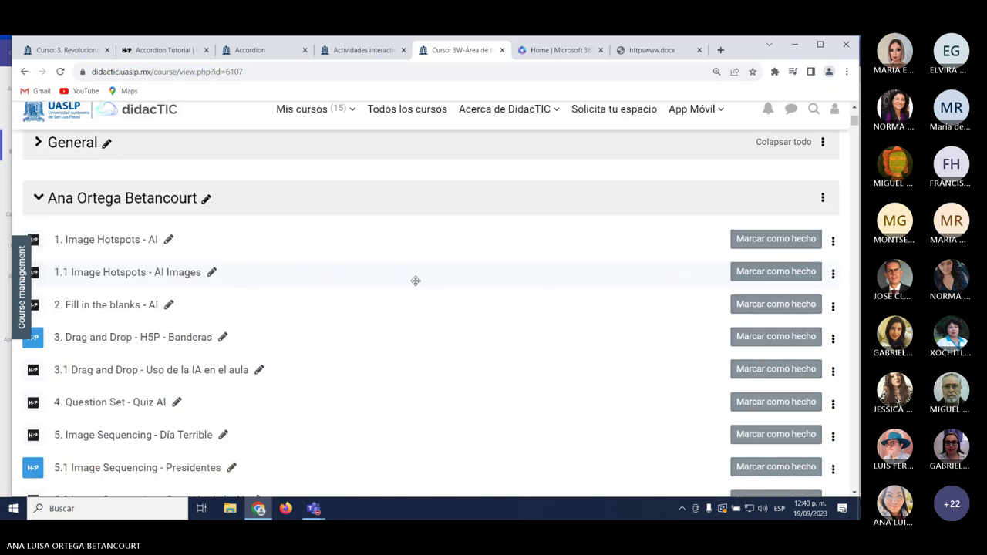
pyautogui.scroll(-1, 198, 427)
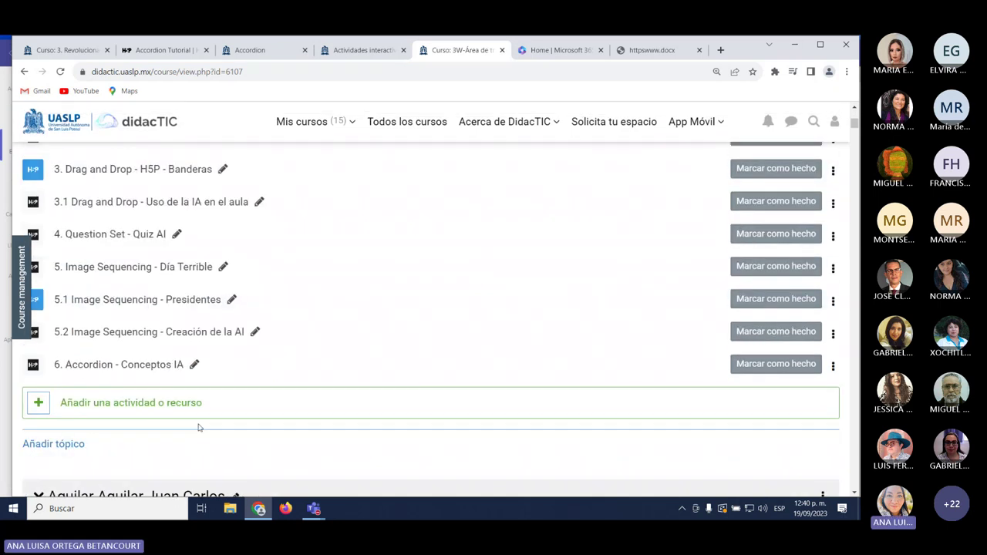
pyautogui.click(142, 404)
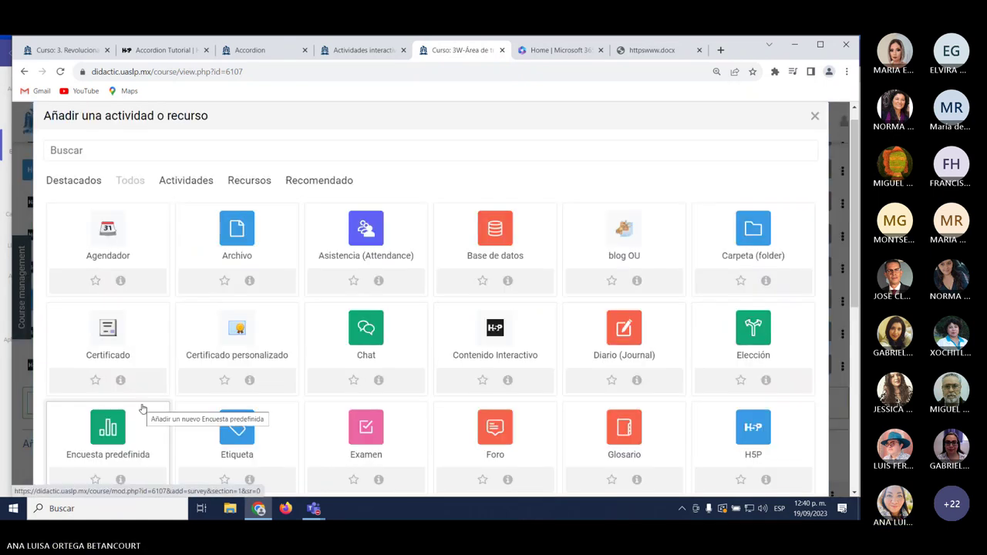
pyautogui.click(491, 334)
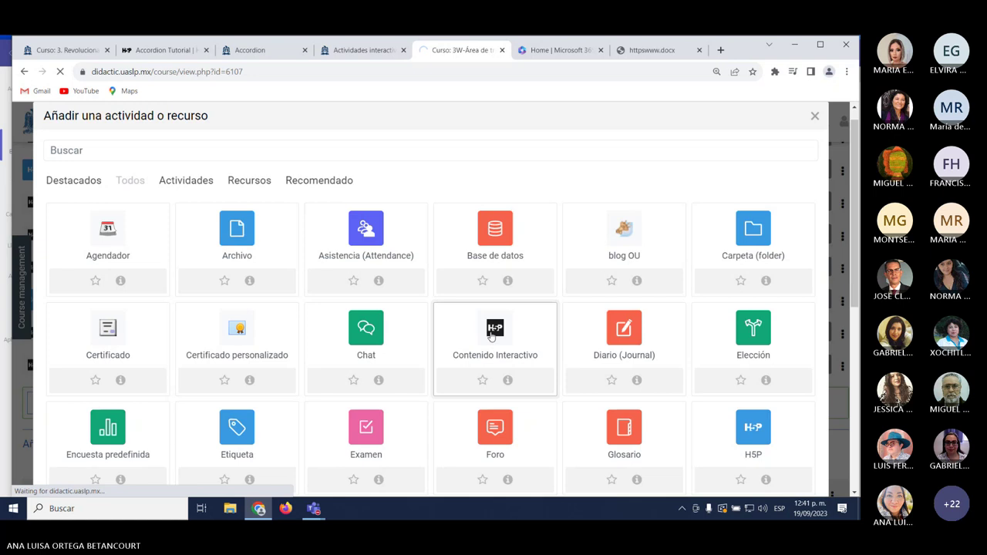
pyautogui.scroll(-3, 492, 337)
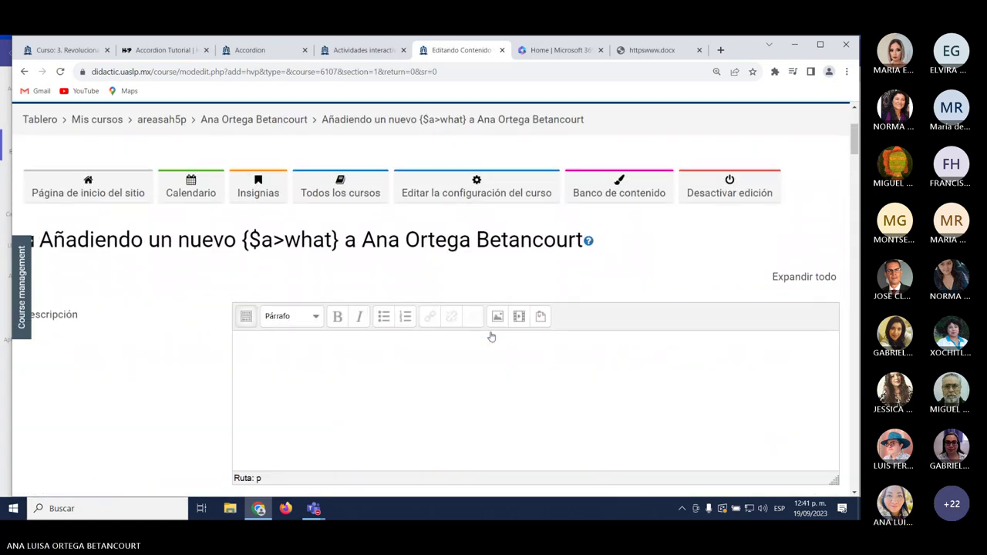
pyautogui.scroll(-5, 491, 336)
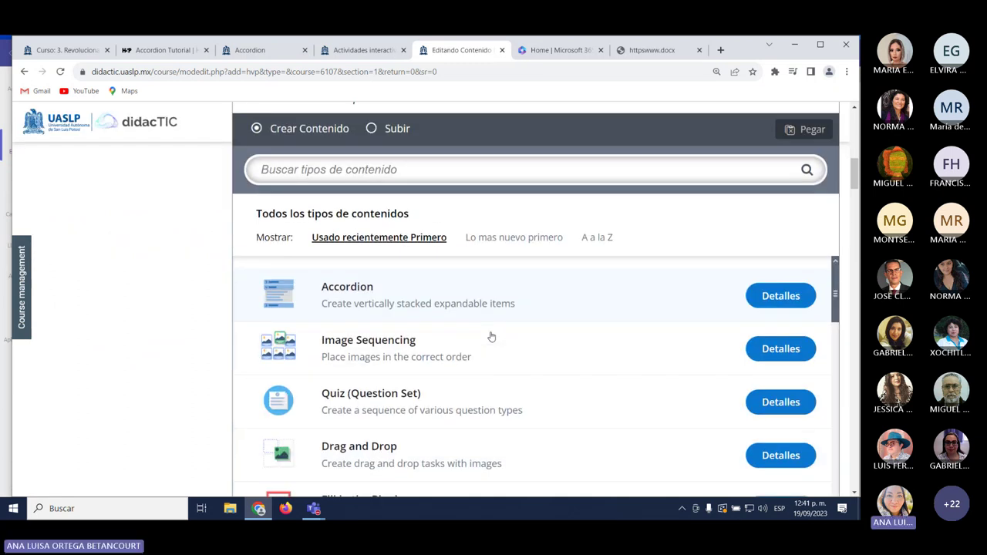
pyautogui.scroll(1, 489, 336)
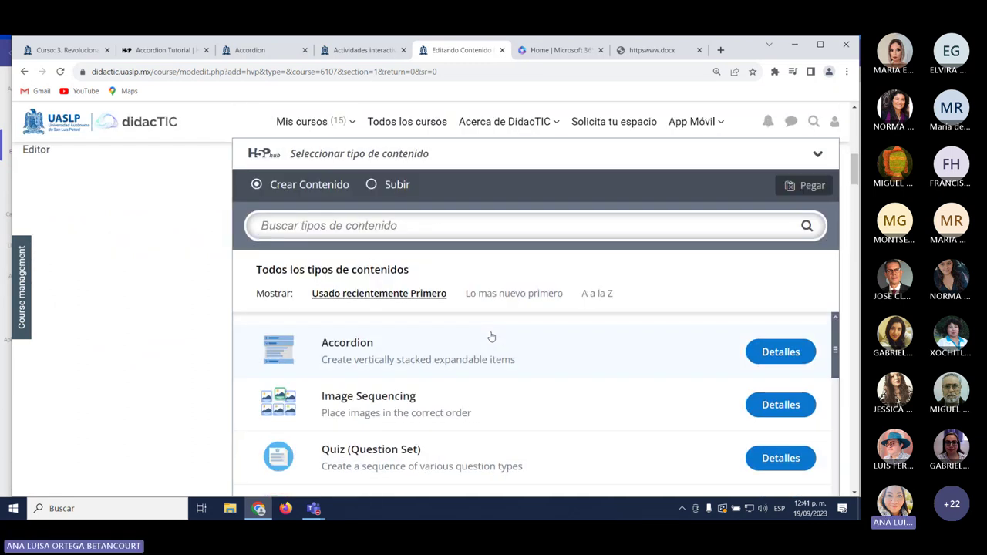
pyautogui.click(352, 360)
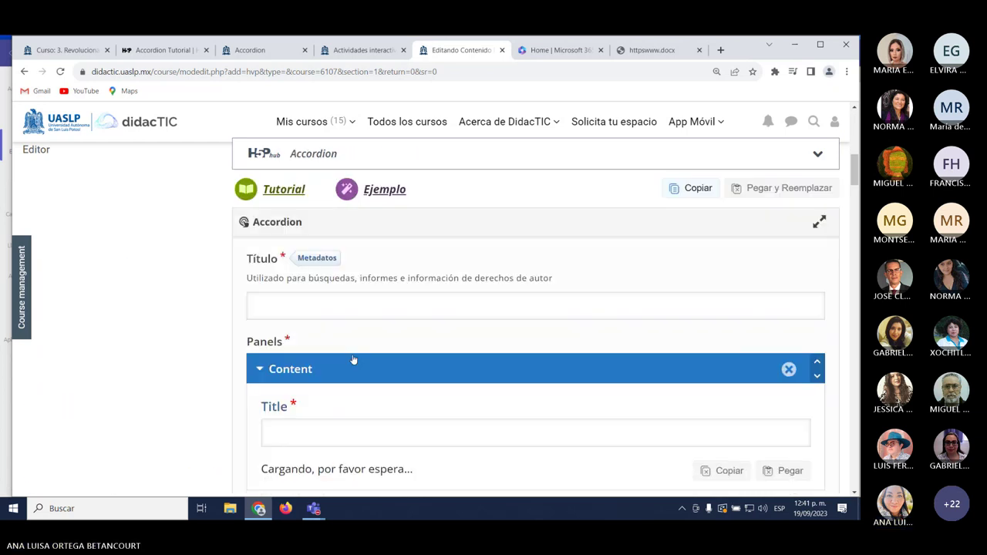
# Title the new accordion "6.1 Accordion - Conceptos IA", adapting the previously used activity title.
pyautogui.click(322, 314)
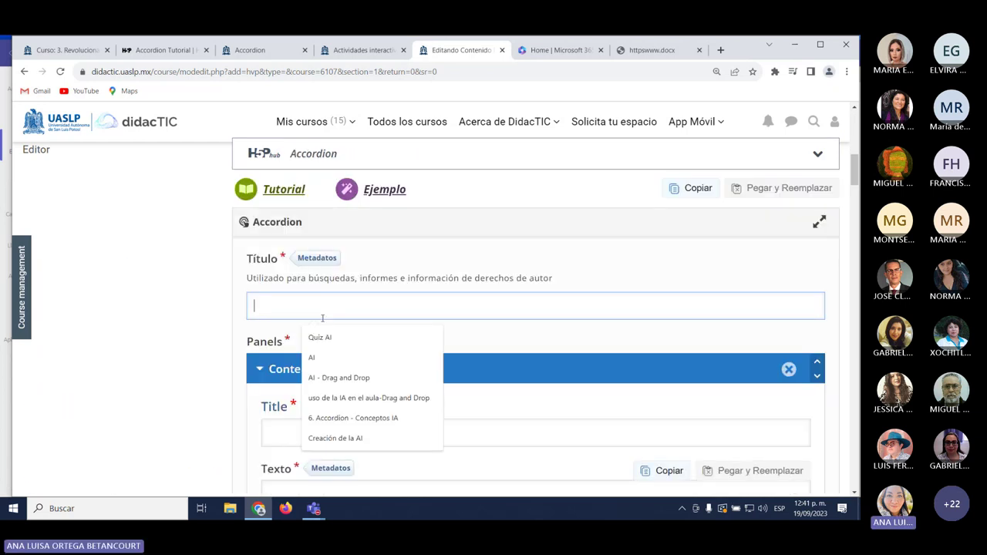
pyautogui.click(355, 417)
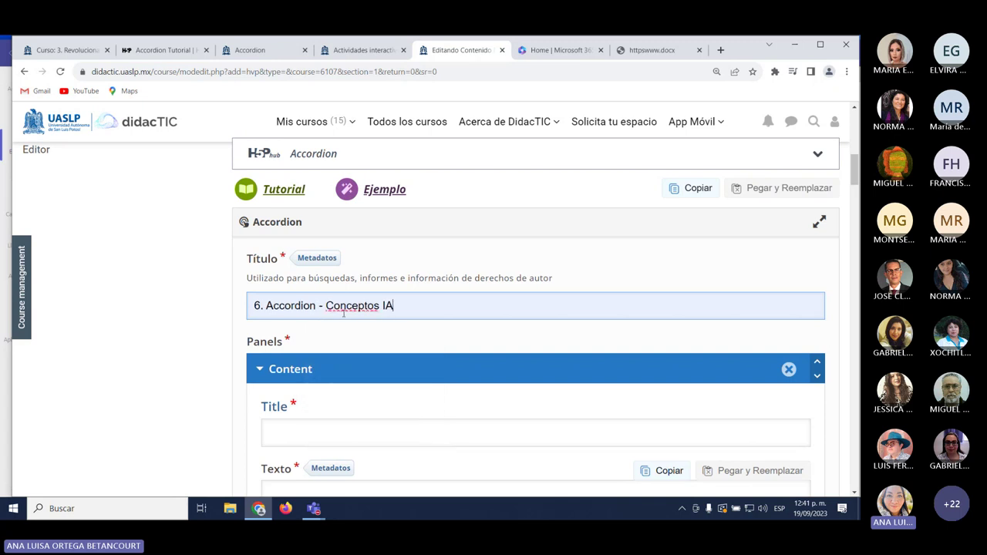
pyautogui.click(263, 306)
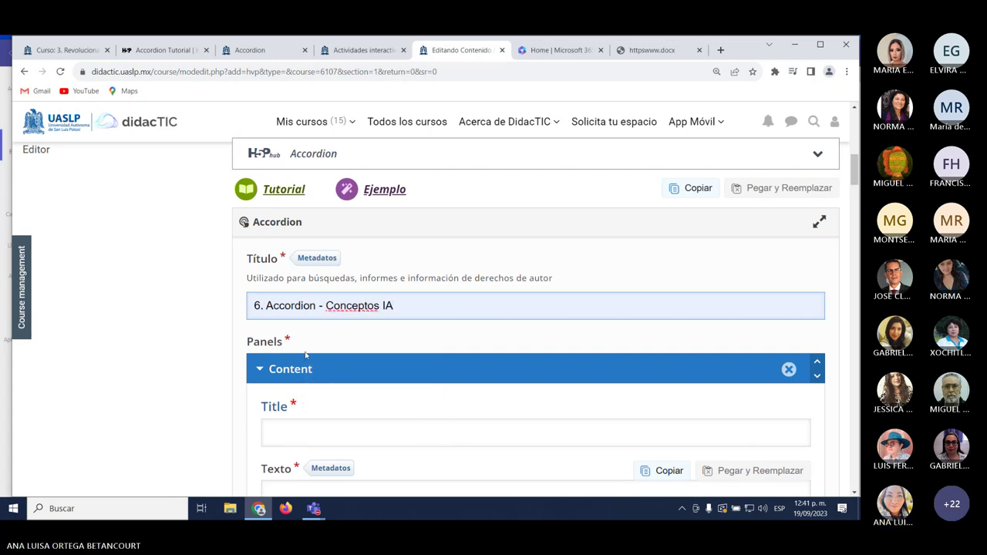
pyautogui.write('1')
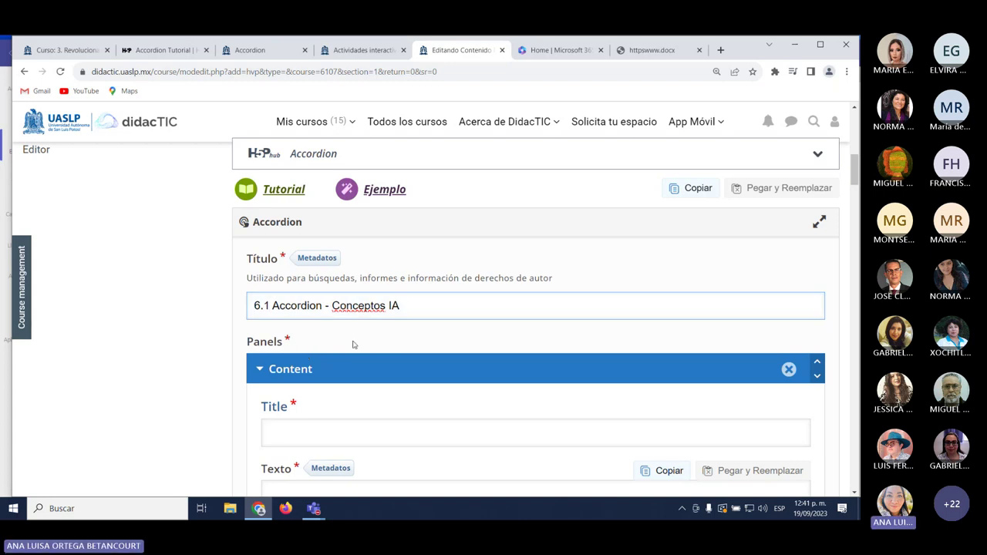
# Copy the term "Algoritmos de regresión" from the httpswww.docx document and paste it as the first panel's title.
pyautogui.click(321, 433)
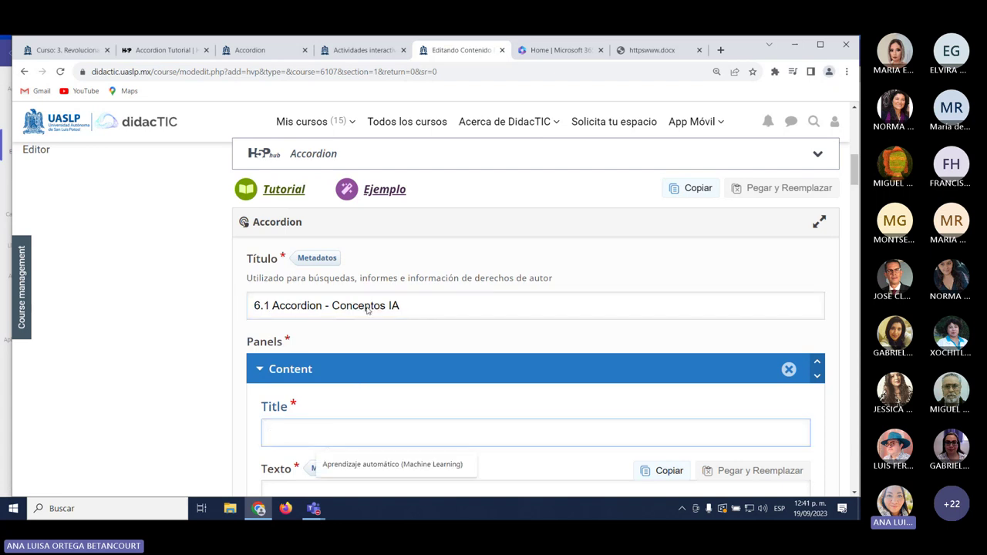
pyautogui.click(647, 50)
pyautogui.scroll(-5, 449, 229)
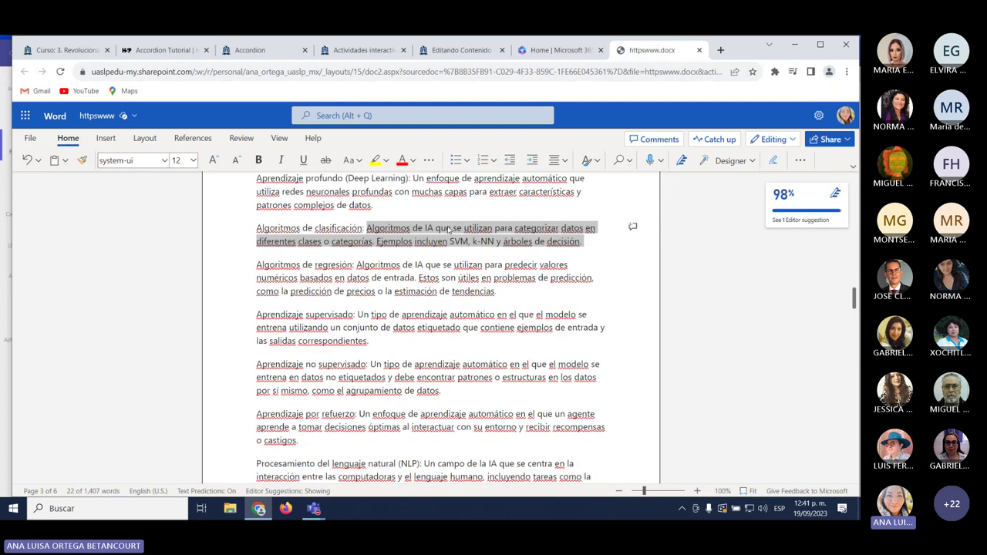
pyautogui.moveTo(256, 242); pyautogui.dragTo(350, 245)
pyautogui.hotkey('ctrl', 'c')
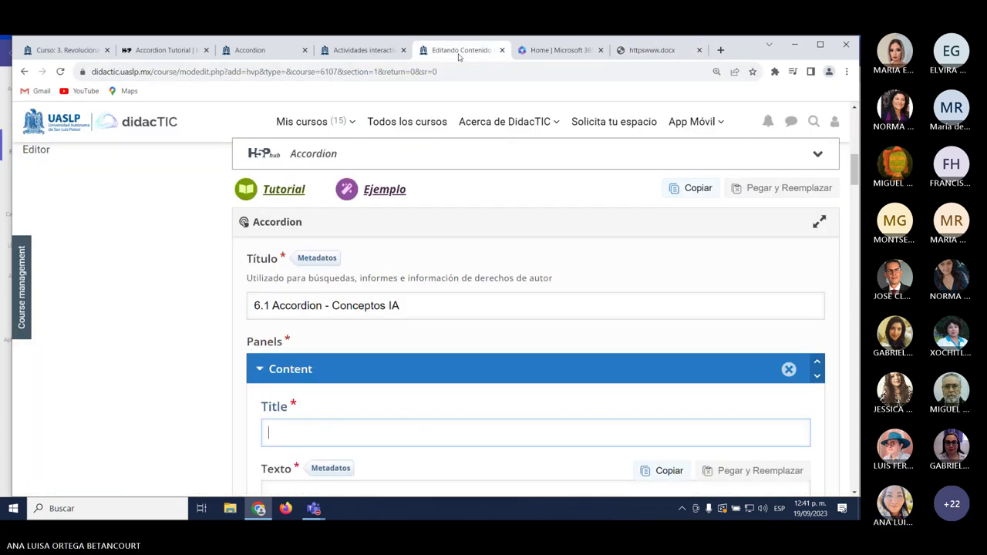
pyautogui.click(460, 51)
pyautogui.click(288, 424)
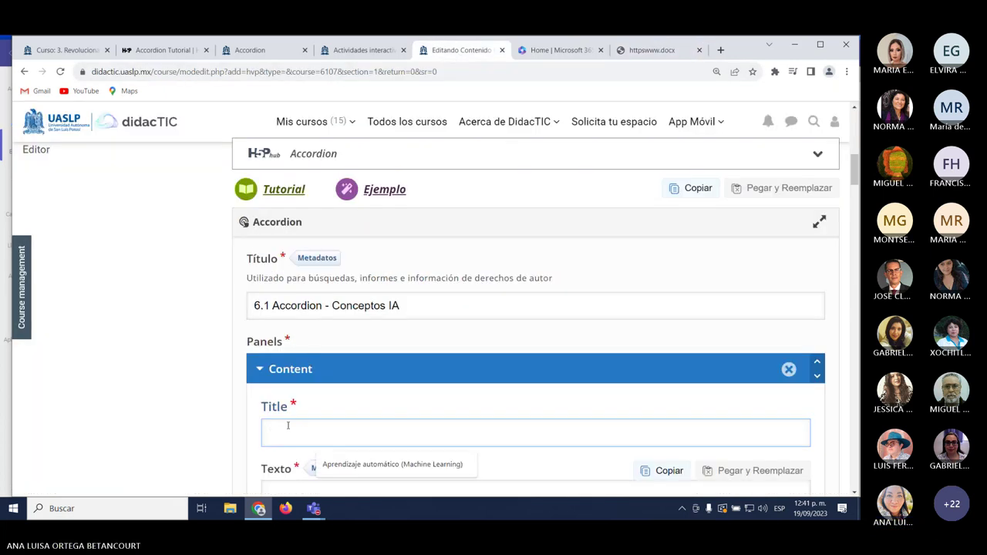
pyautogui.hotkey('ctrl', 'v')
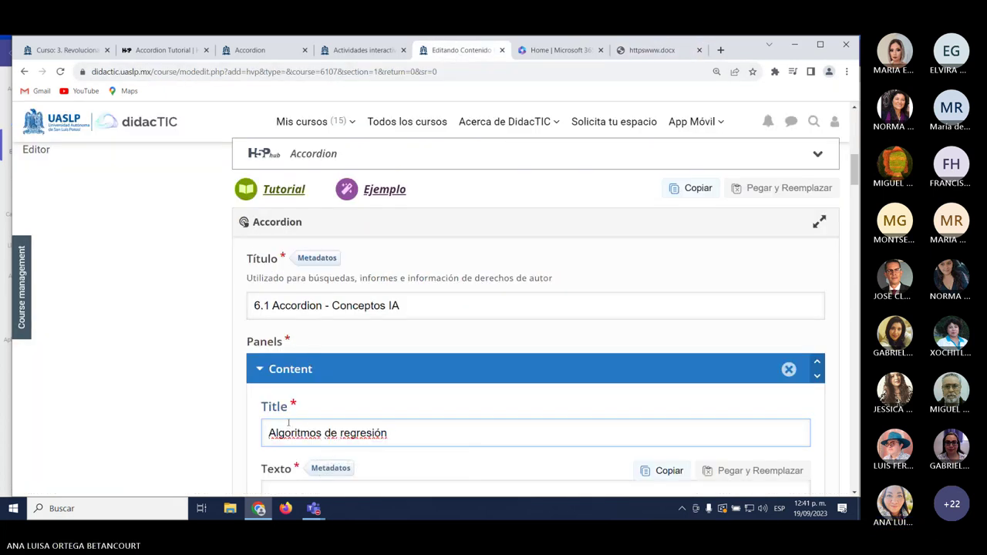
# Copy the definition of "Algoritmos de regresión" from the httpswww.docx document into the first panel's text.
pyautogui.scroll(-3, 287, 423)
pyautogui.click(302, 332)
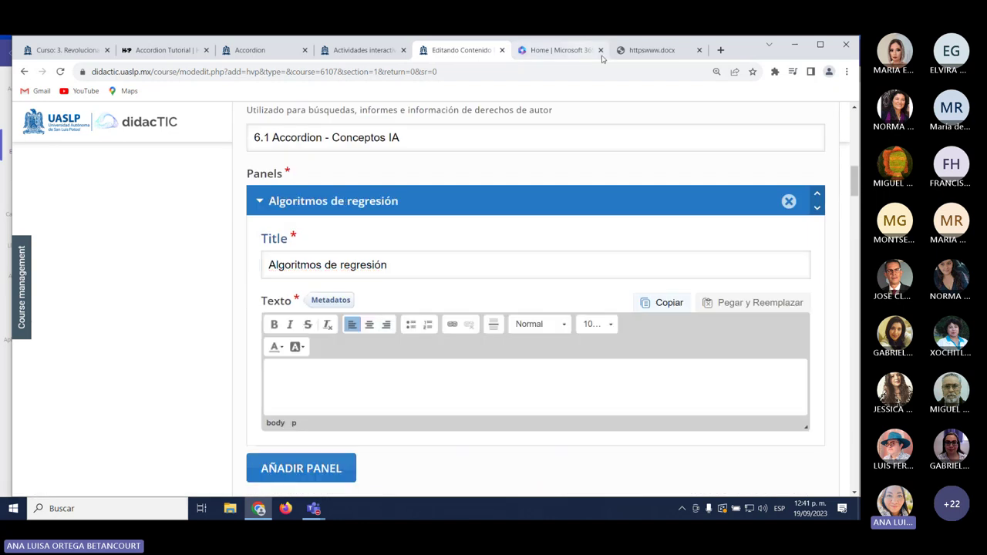
pyautogui.click(650, 50)
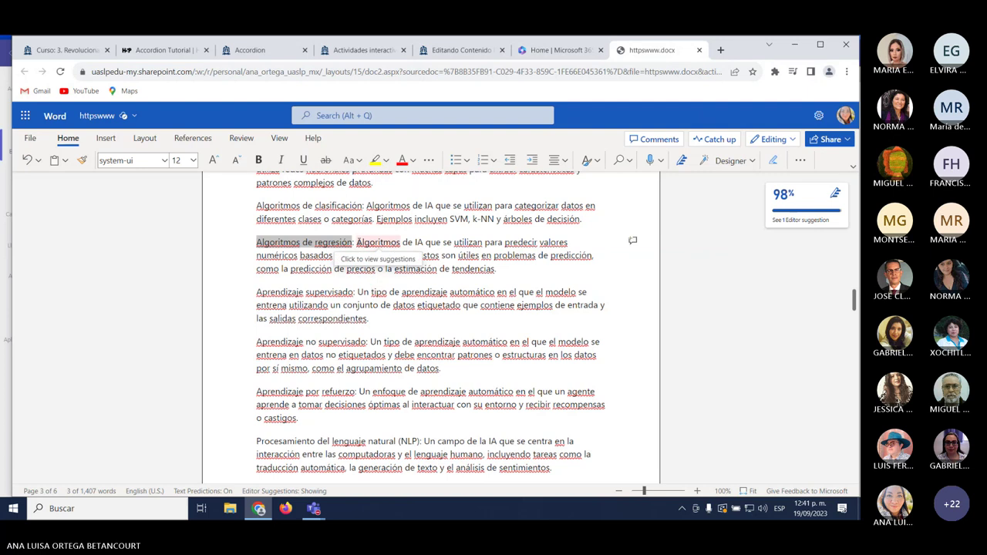
pyautogui.moveTo(356, 242); pyautogui.dragTo(504, 268)
pyautogui.hotkey('ctrl', 'c')
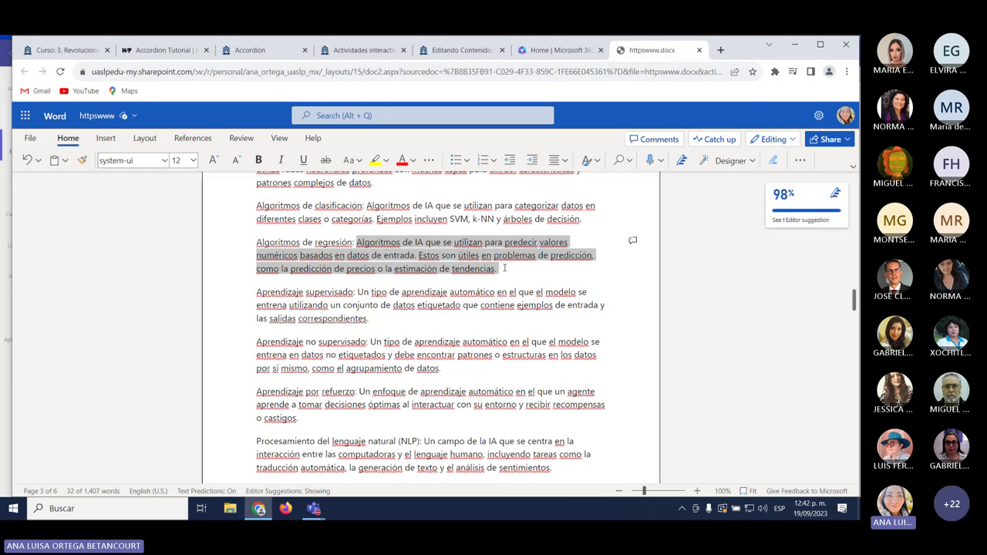
pyautogui.click(445, 52)
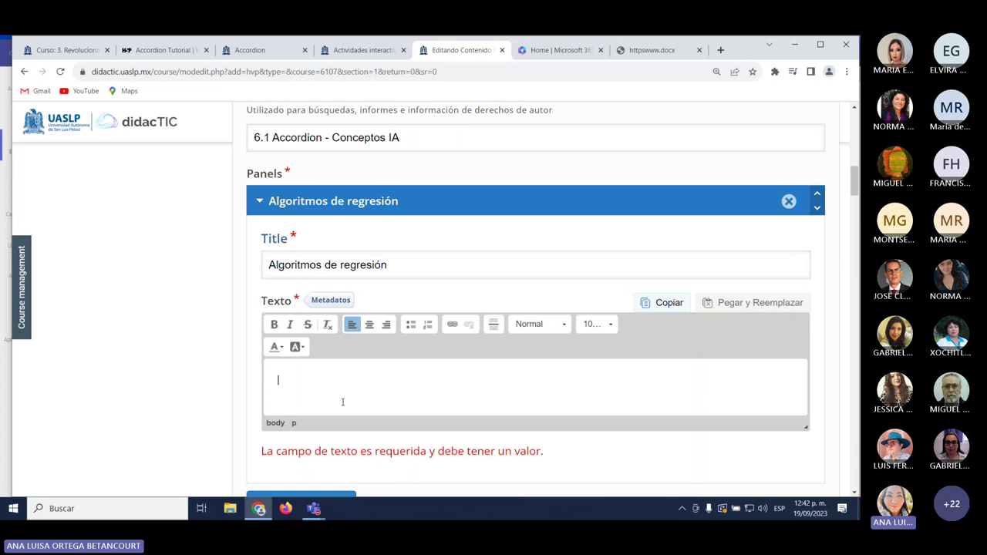
pyautogui.hotkey('ctrl', 'v')
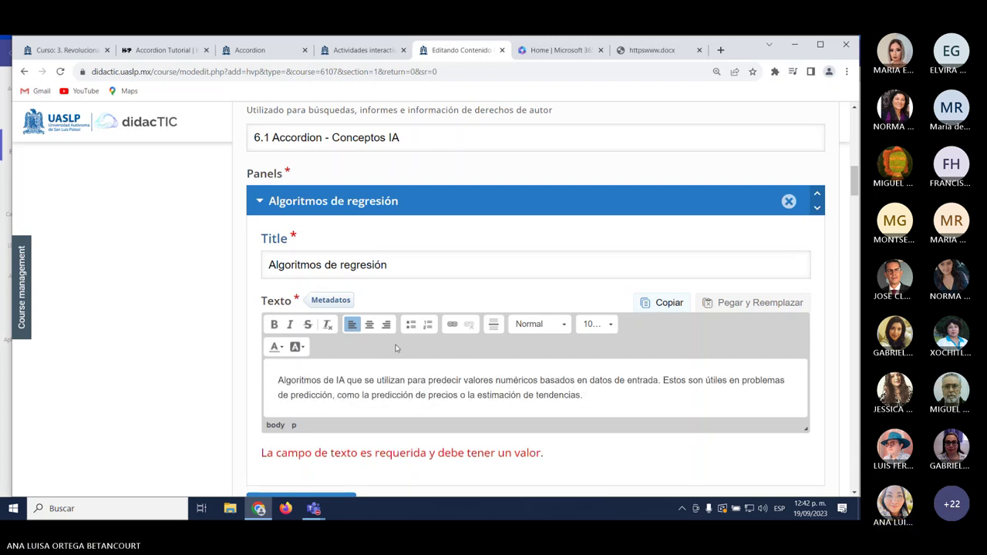
pyautogui.scroll(-2, 421, 362)
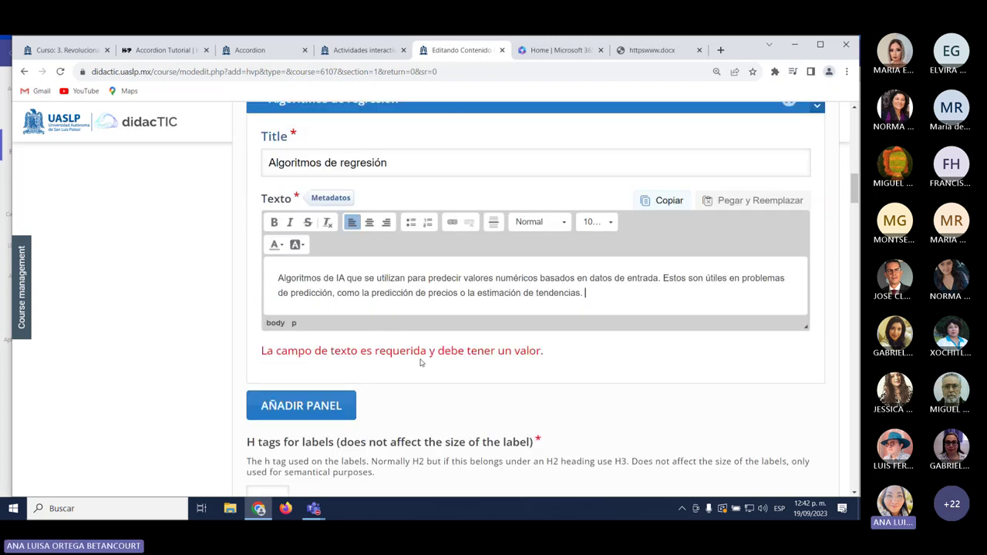
pyautogui.scroll(-2, 421, 362)
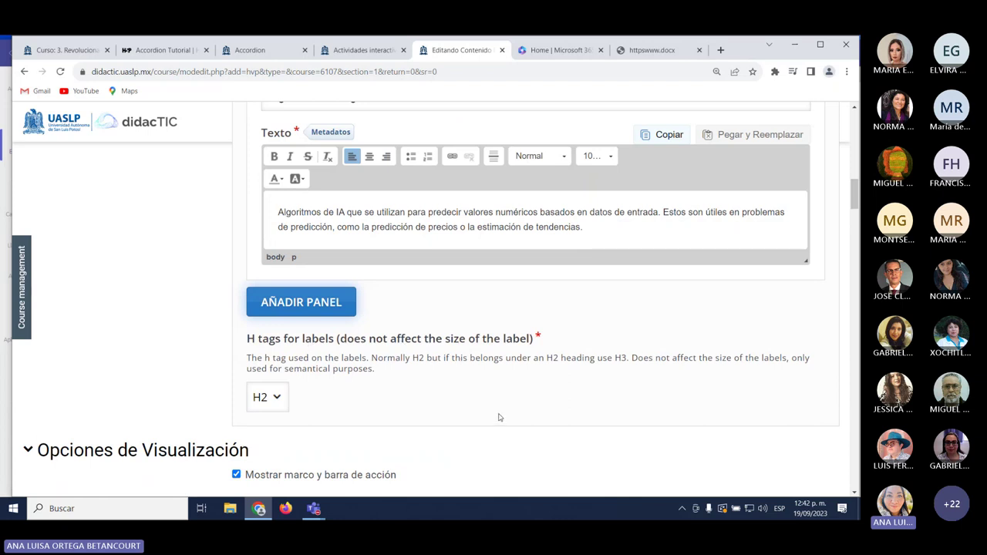
# Add three more empty panels below the "Algoritmos de regresión" panel of the accordion.
pyautogui.scroll(8, 504, 392)
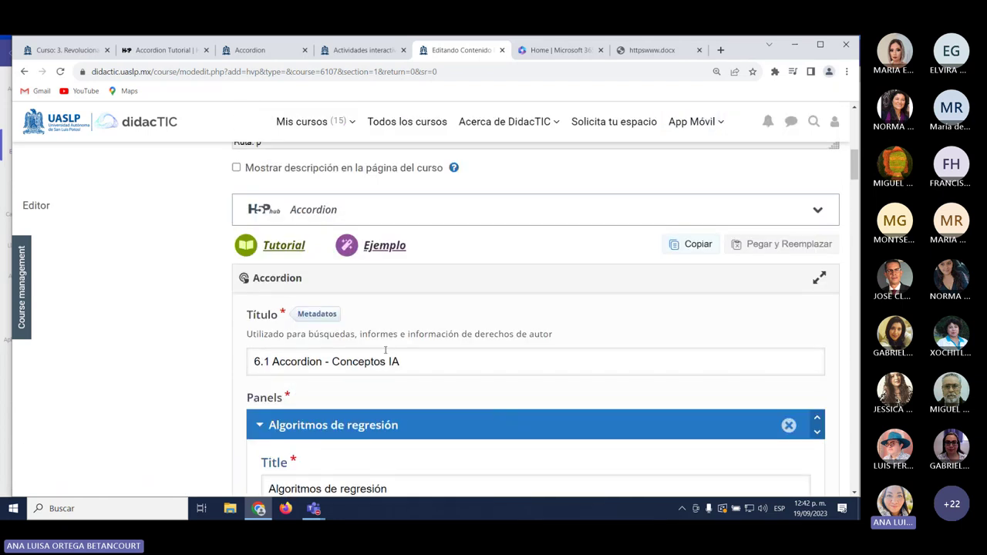
pyautogui.scroll(-5, 370, 346)
pyautogui.scroll(-2, 285, 316)
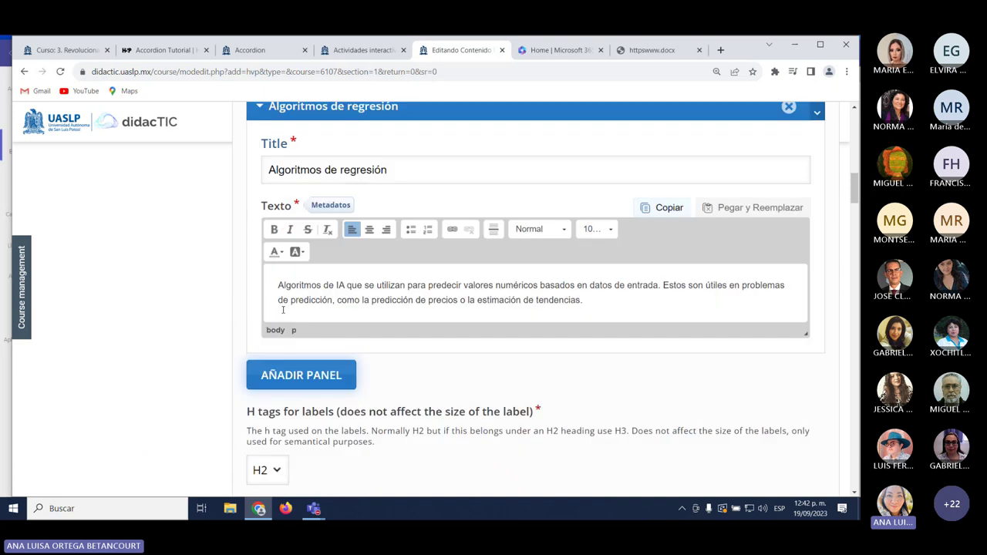
pyautogui.click(319, 358)
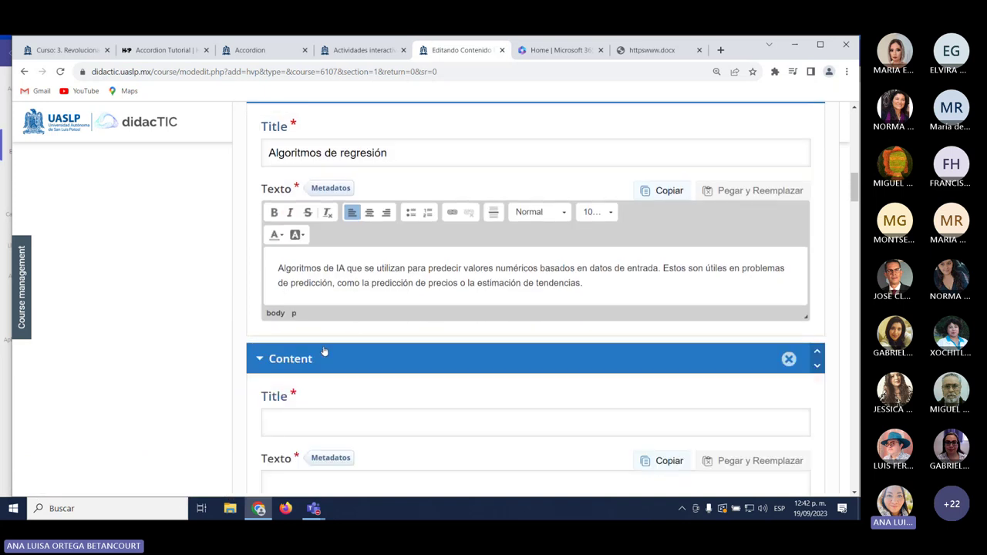
pyautogui.scroll(-3, 324, 351)
pyautogui.click(322, 373)
pyautogui.scroll(-5, 322, 372)
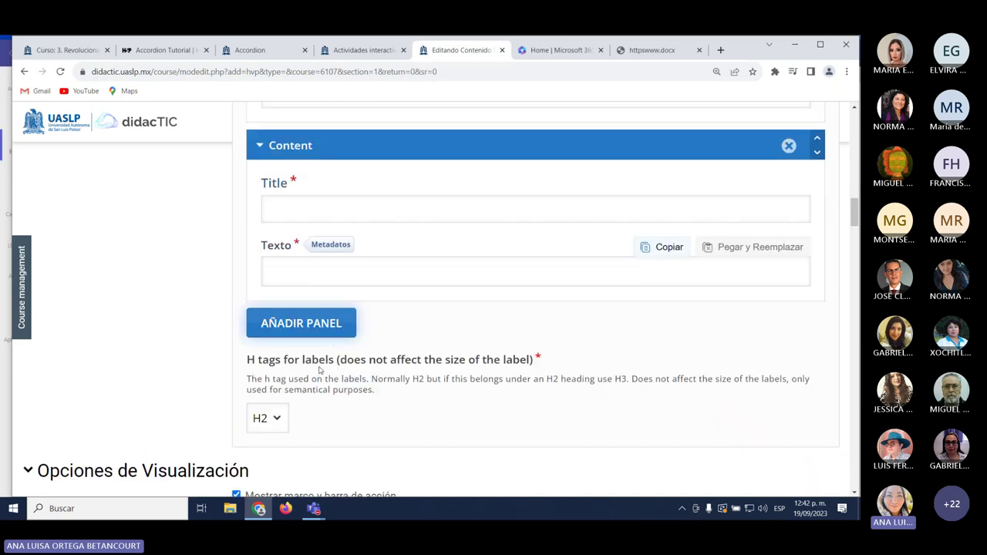
pyautogui.click(329, 331)
pyautogui.scroll(2, 339, 343)
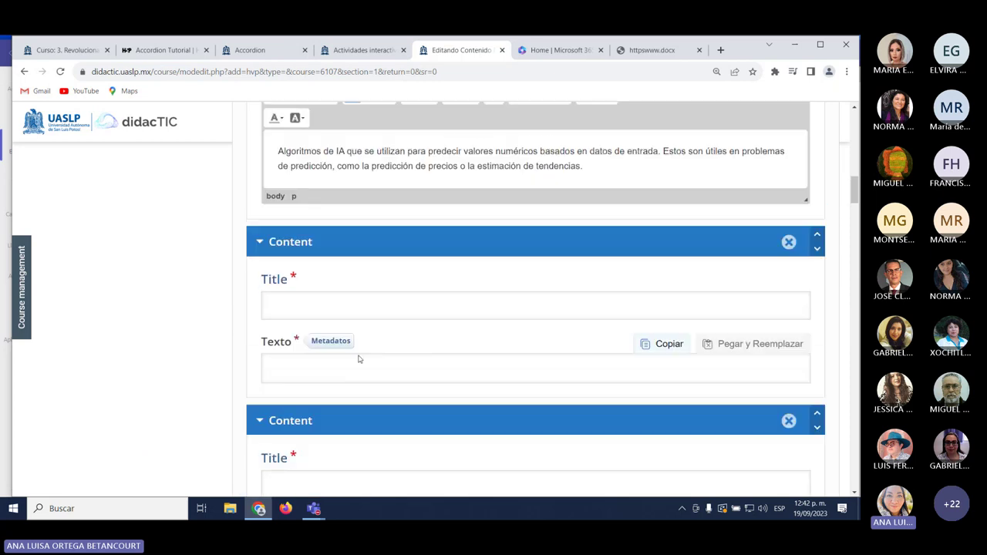
# Copy the term "Aprendizaje supervisado" from the httpswww.docx document and paste it as the second panel's title.
pyautogui.scroll(3, 359, 360)
pyautogui.scroll(-2, 323, 378)
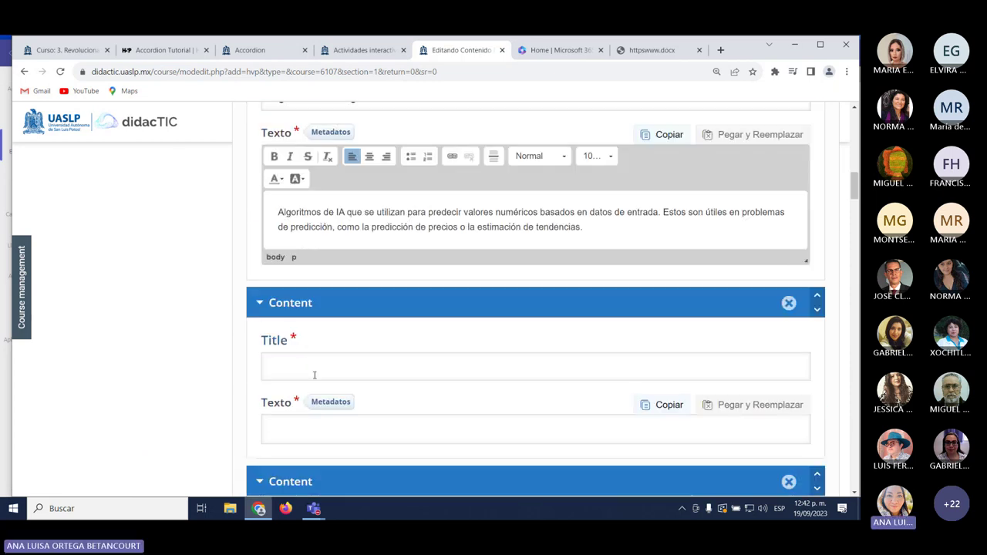
pyautogui.click(299, 362)
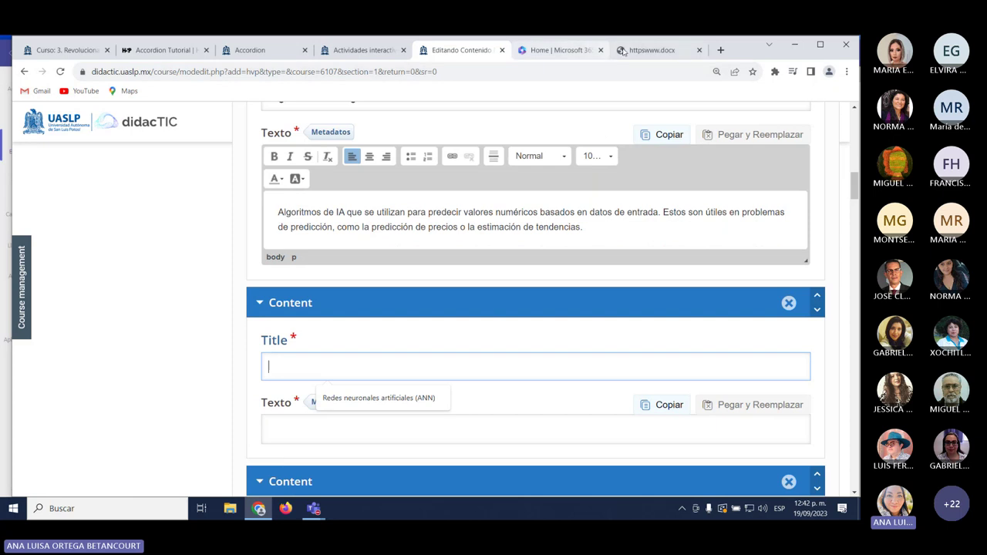
pyautogui.click(644, 50)
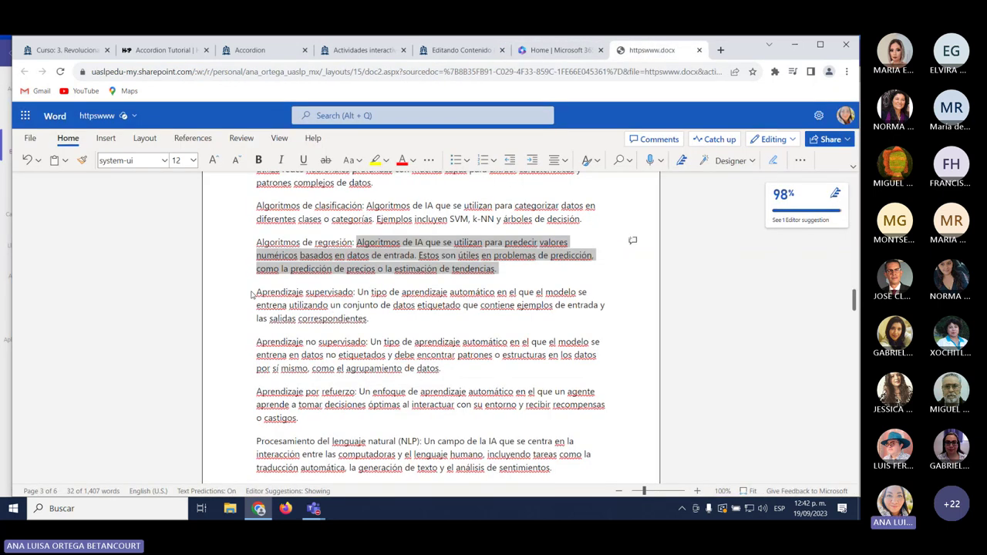
pyautogui.moveTo(255, 293); pyautogui.dragTo(352, 294)
pyautogui.hotkey('ctrl', 'c')
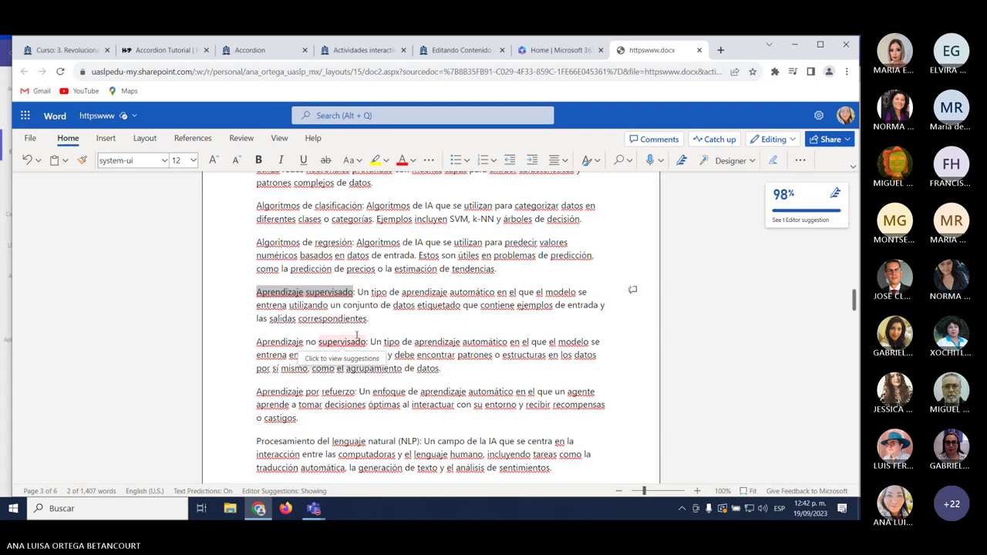
pyautogui.click(476, 51)
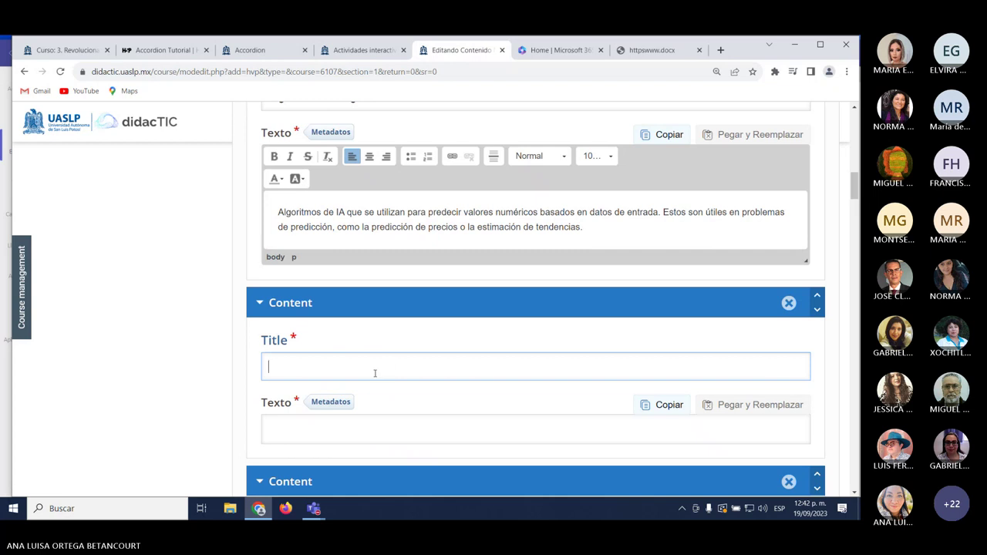
pyautogui.hotkey('ctrl', 'v')
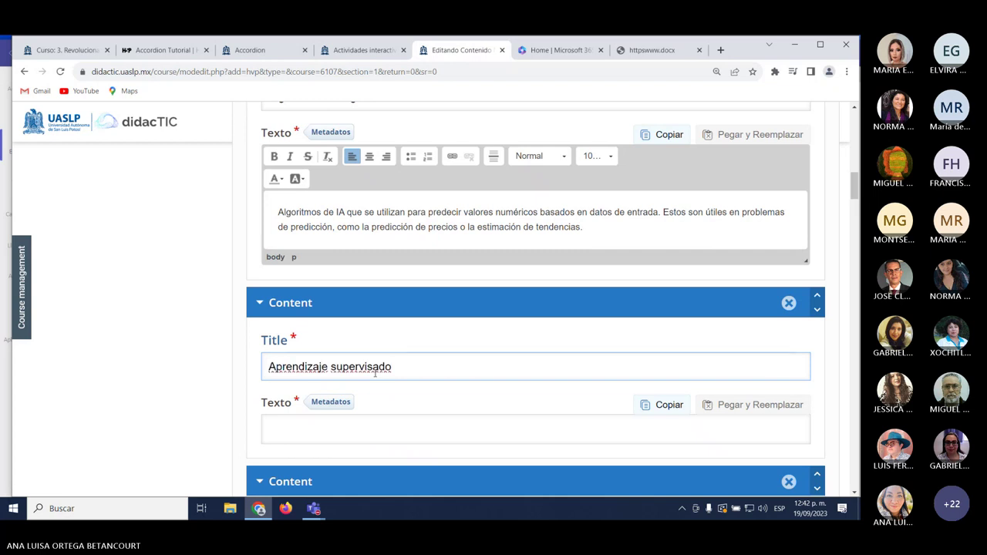
# Copy the definition of "Aprendizaje supervisado" from the httpswww.docx document into the second panel's text.
pyautogui.click(654, 51)
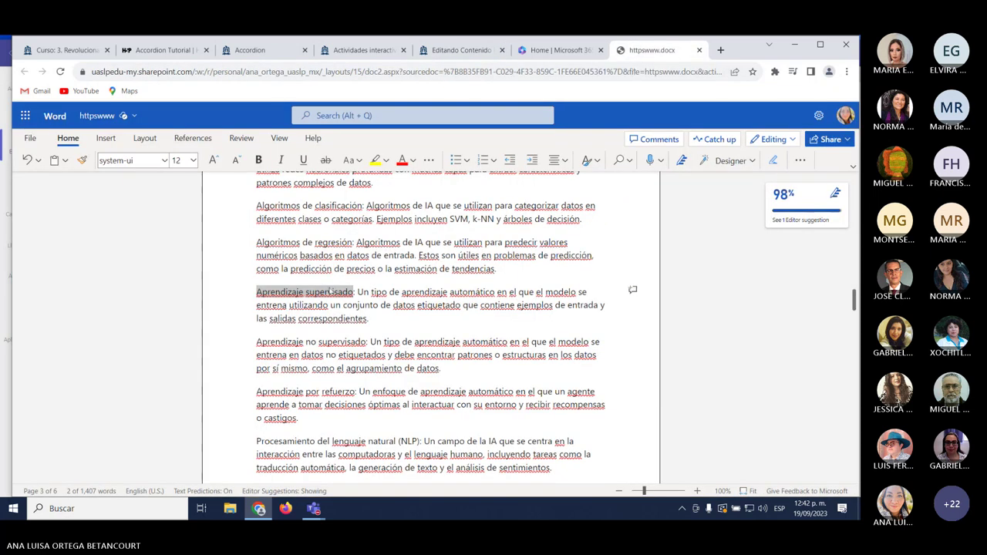
pyautogui.moveTo(358, 292); pyautogui.dragTo(394, 316)
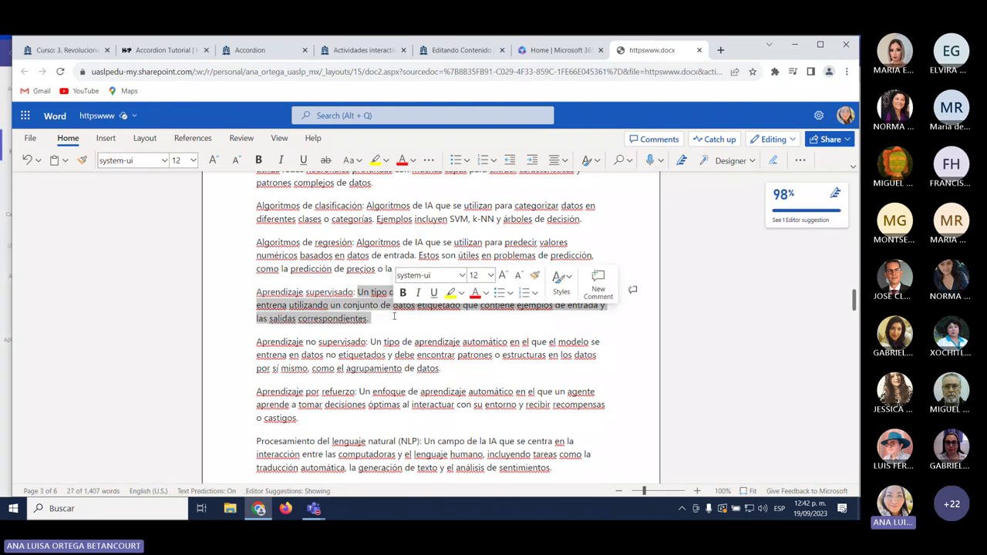
pyautogui.hotkey('ctrl', 'c')
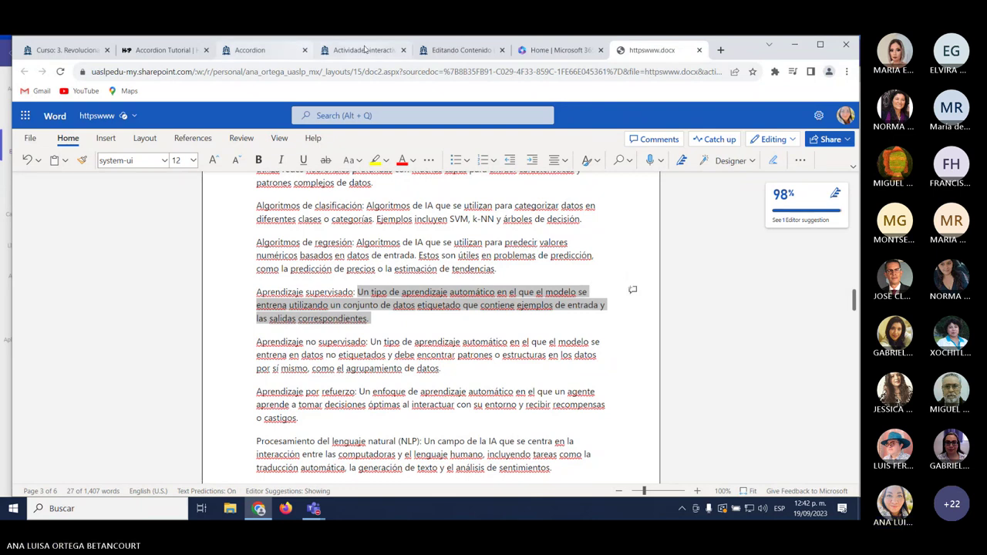
pyautogui.click(458, 49)
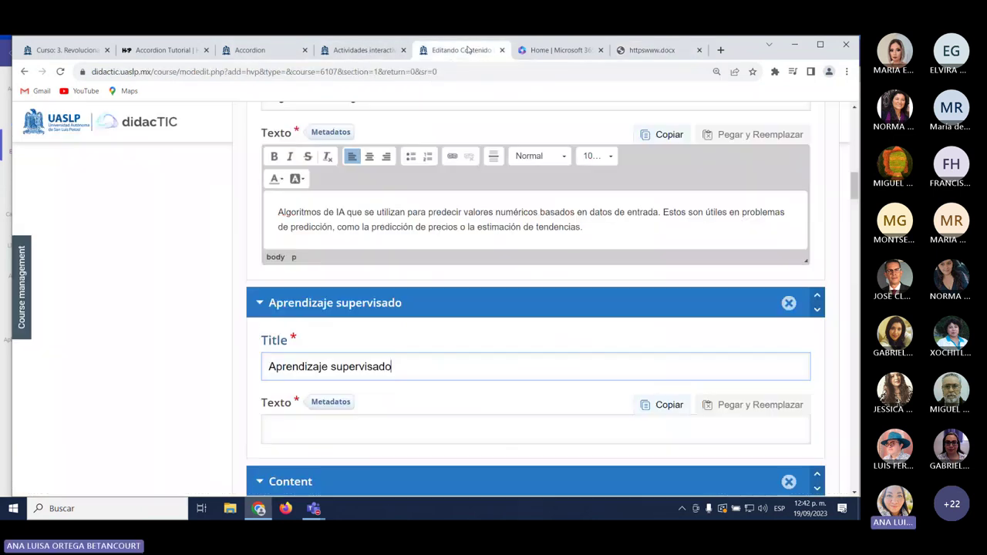
pyautogui.click(397, 425)
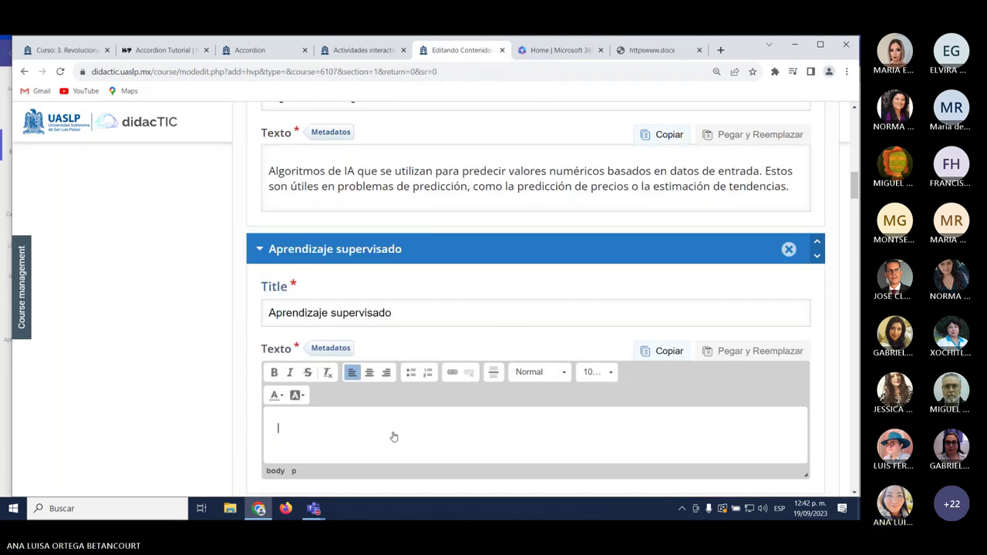
pyautogui.hotkey('ctrl', 'v')
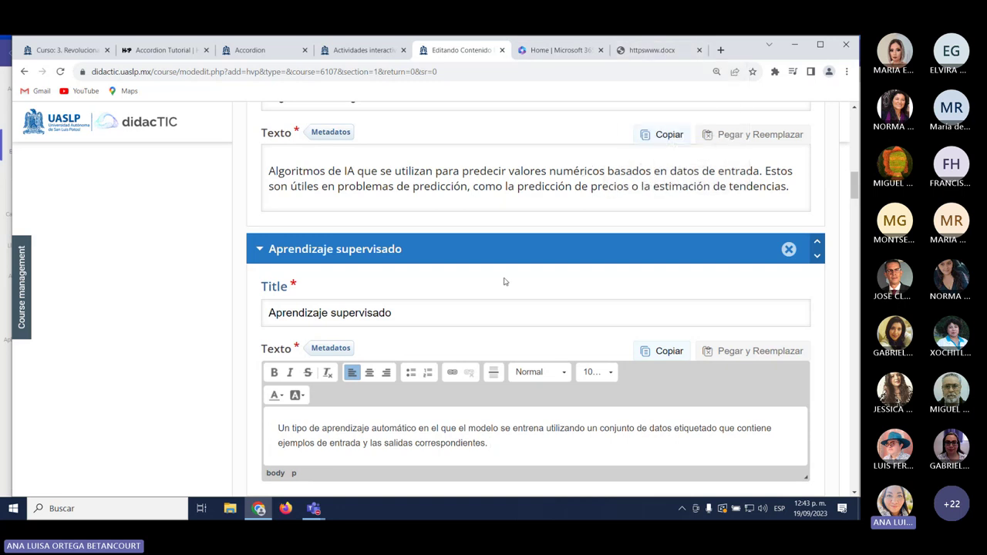
# Copy the term "Aprendizaje no supervisado" from the httpswww.docx document for the third panel's title.
pyautogui.scroll(4, 502, 280)
pyautogui.scroll(-6, 504, 283)
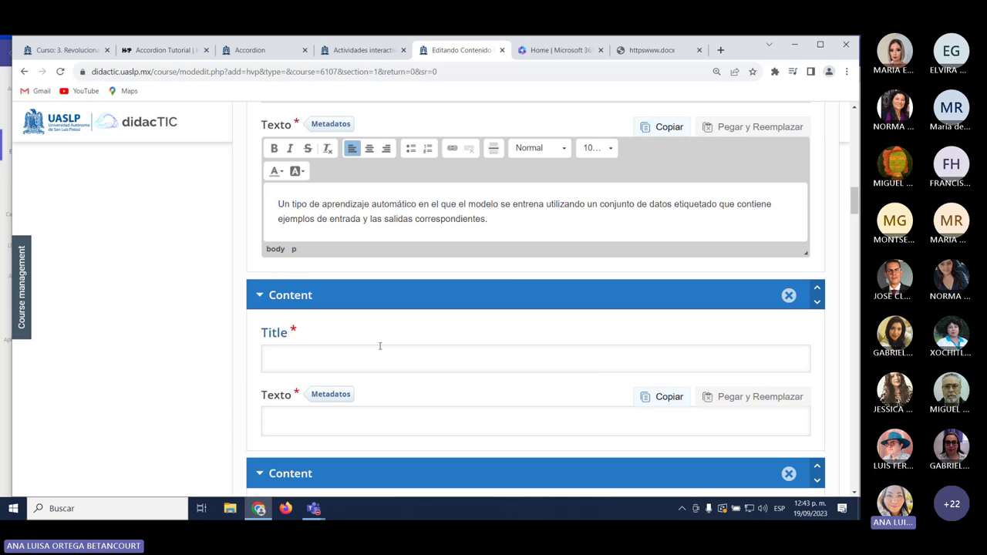
pyautogui.click(370, 357)
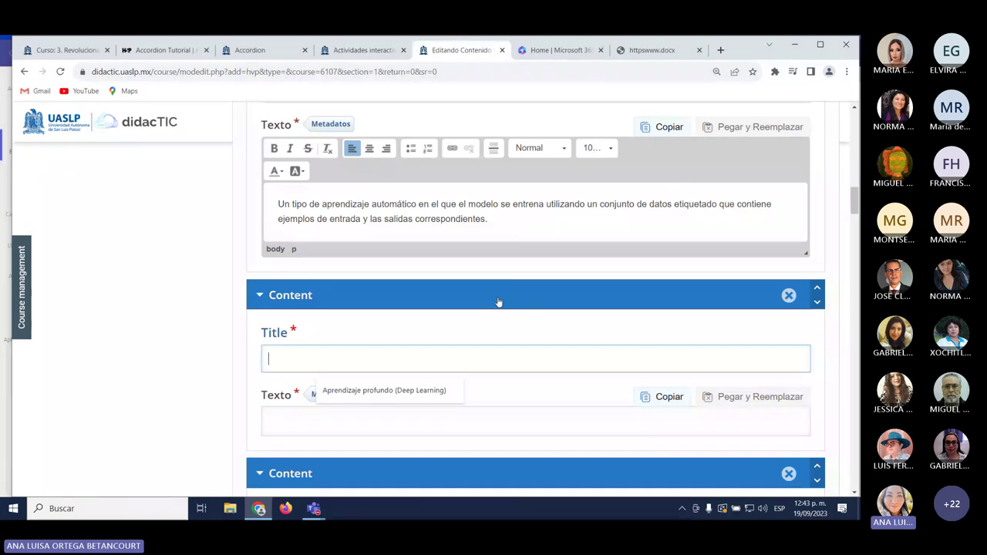
pyautogui.click(657, 51)
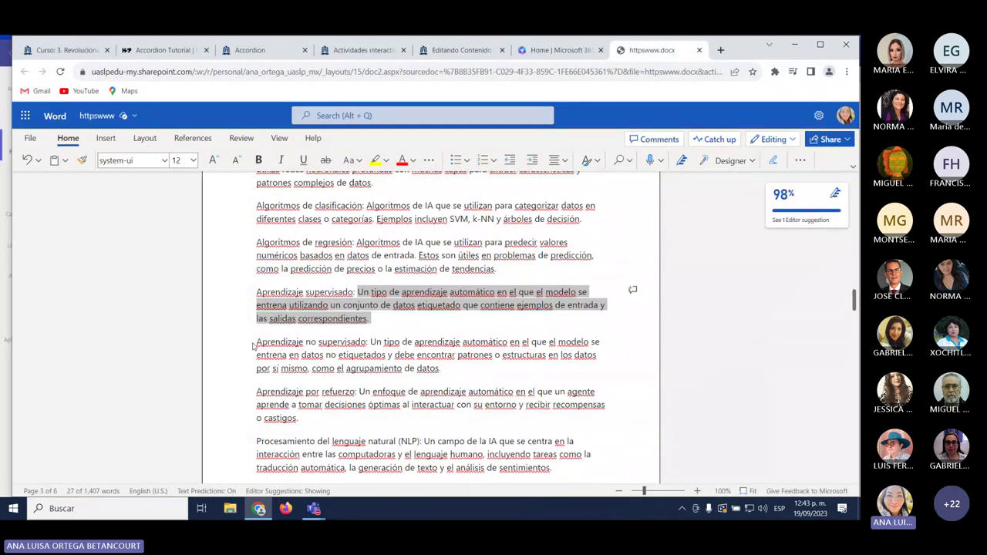
pyautogui.moveTo(255, 343); pyautogui.dragTo(368, 342)
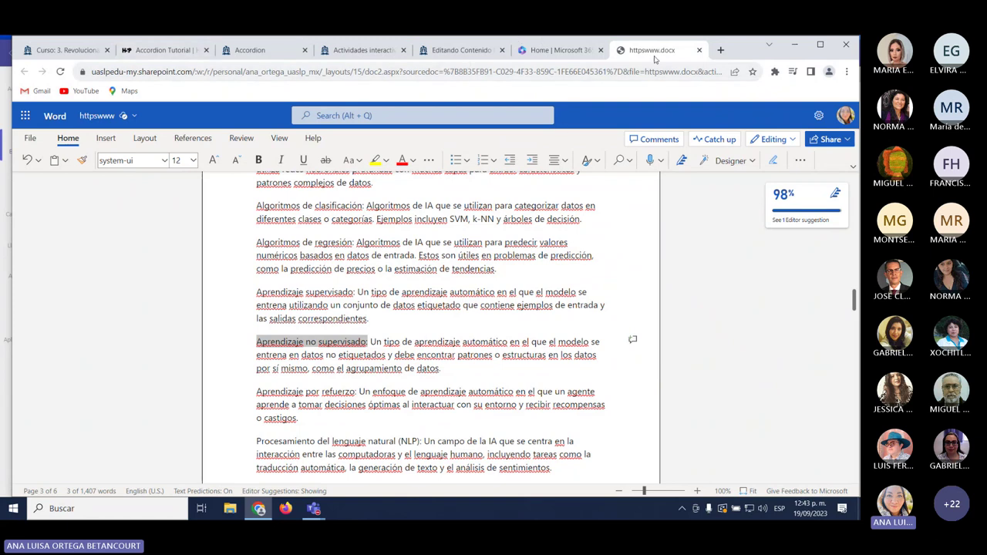
pyautogui.click(460, 51)
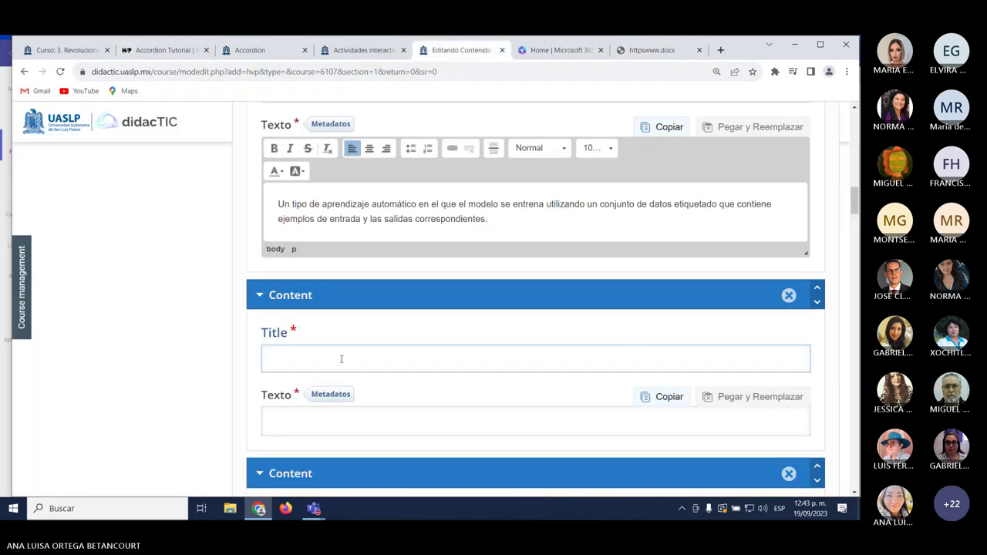
# Title the empty panel after Aprendizaje supervisado "Aprendizaje no supervisado" and fill its text with that term's definition from the httpswww Word document.
pyautogui.hotkey('ctrl', 'v')
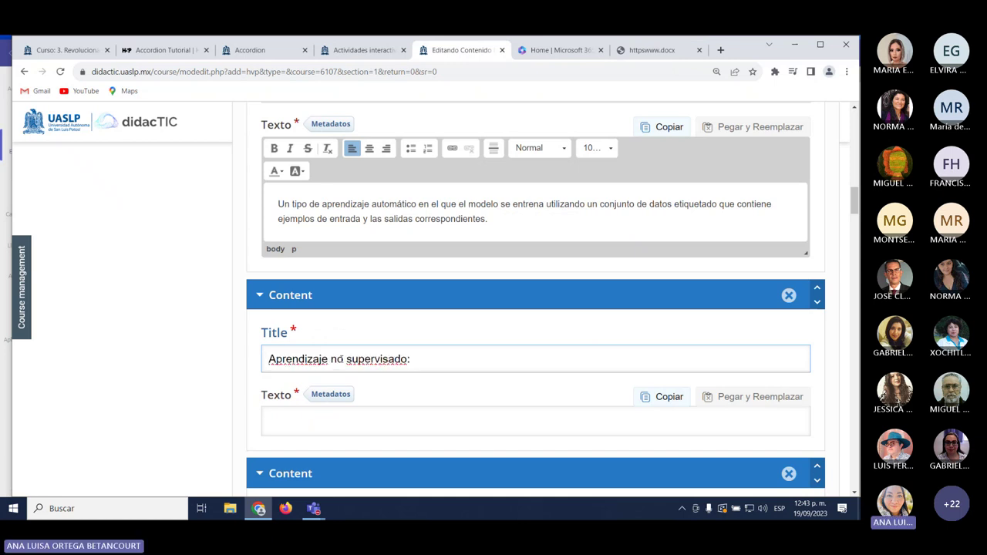
pyautogui.press('BackSpace')
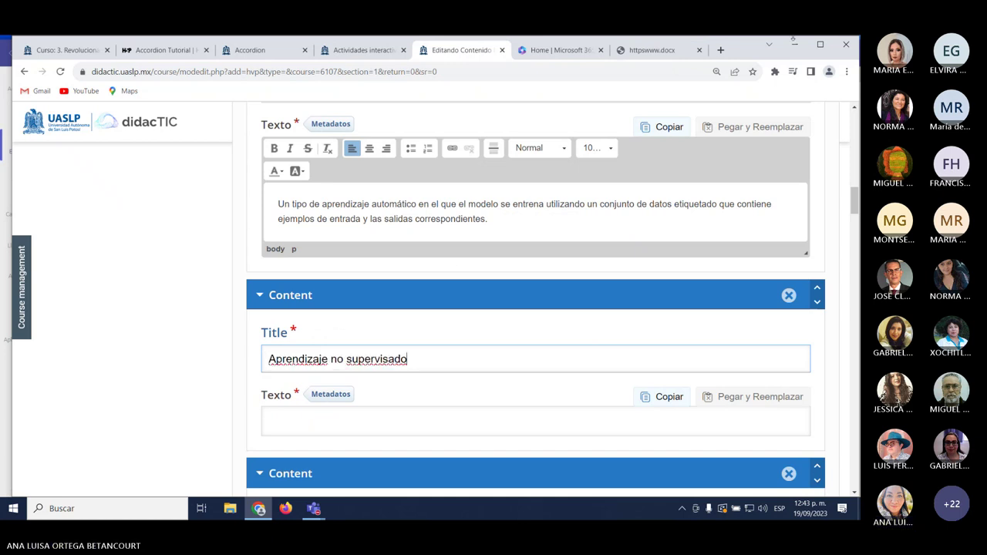
pyautogui.click(632, 50)
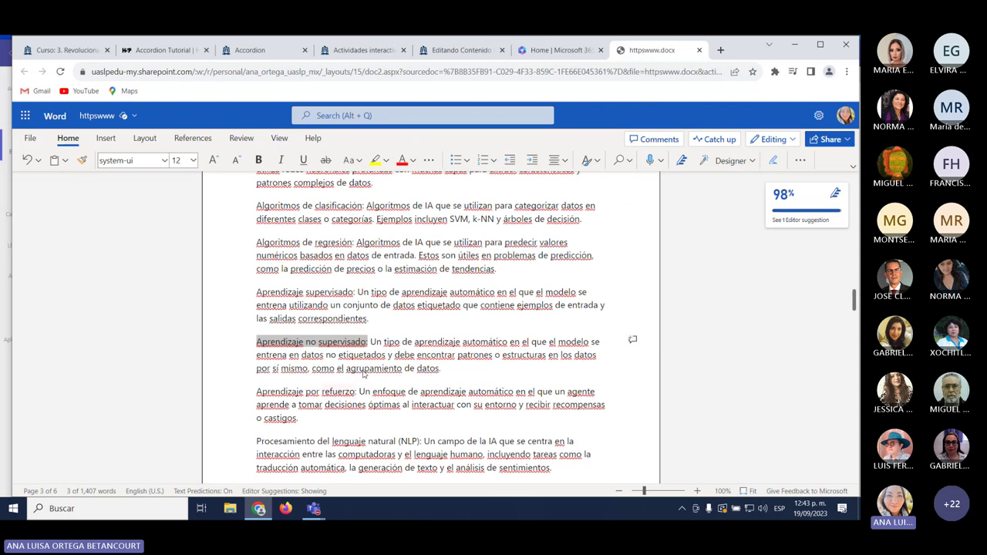
pyautogui.moveTo(369, 341); pyautogui.dragTo(441, 370)
pyautogui.hotkey('ctrl', 'c')
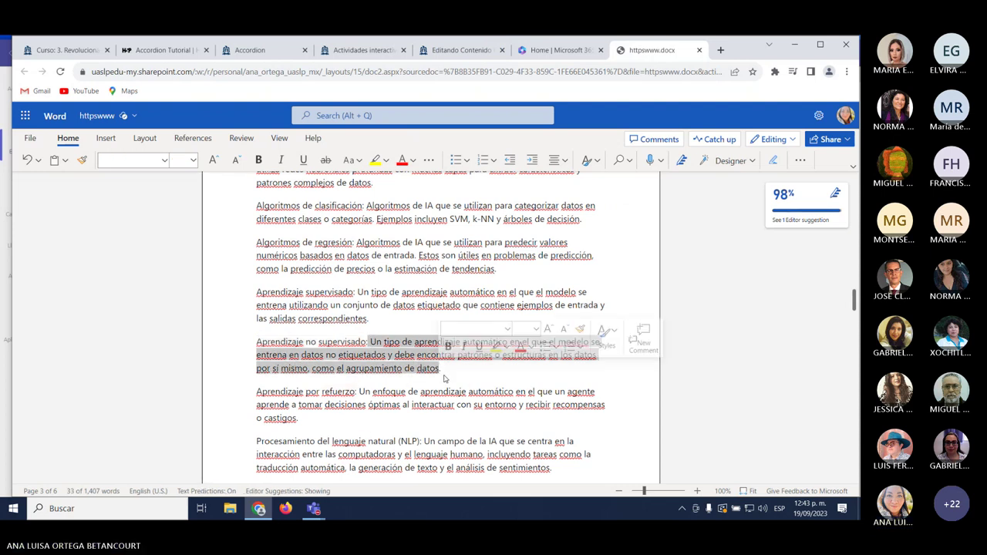
pyautogui.scroll(1, 443, 378)
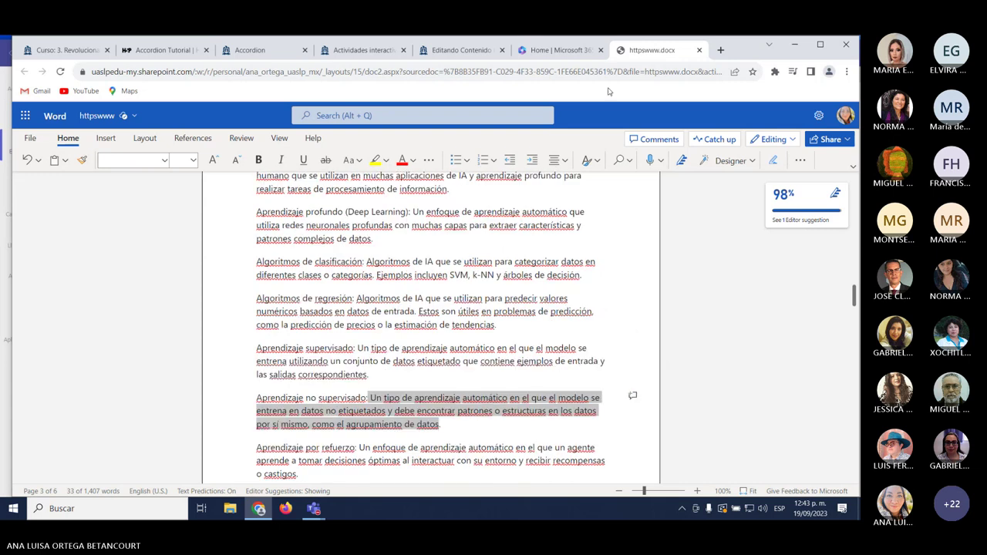
pyautogui.click(557, 50)
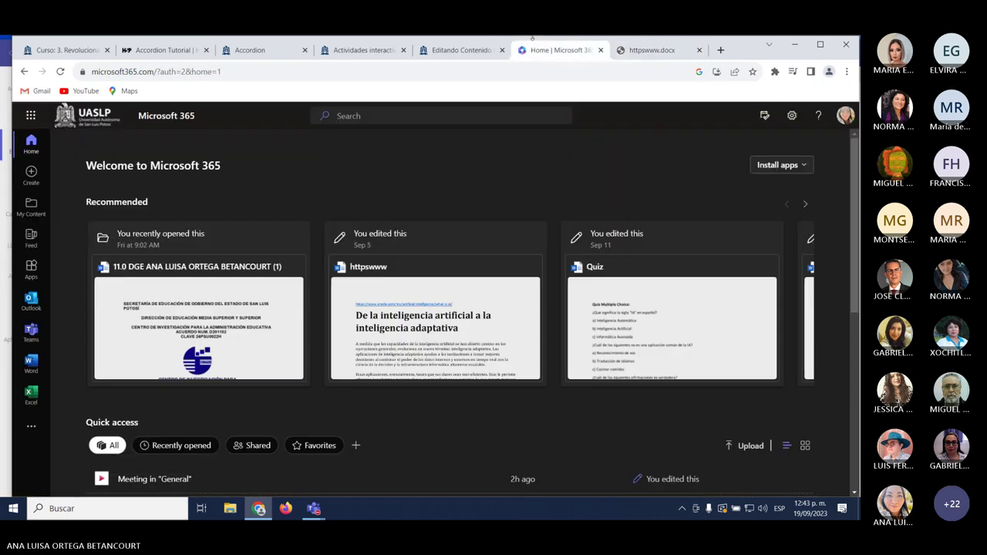
pyautogui.click(461, 50)
pyautogui.scroll(-3, 356, 343)
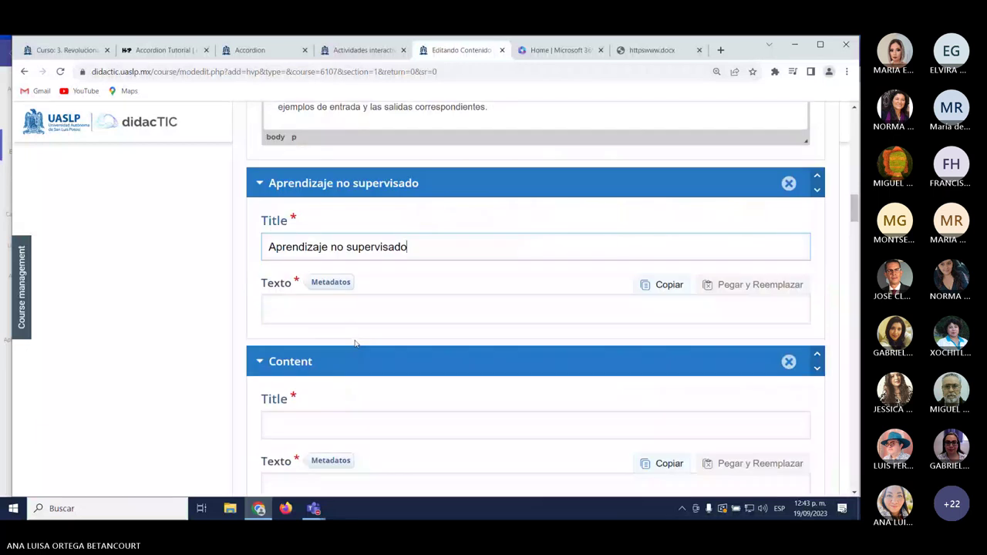
pyautogui.click(353, 318)
pyautogui.hotkey('ctrl', 'v')
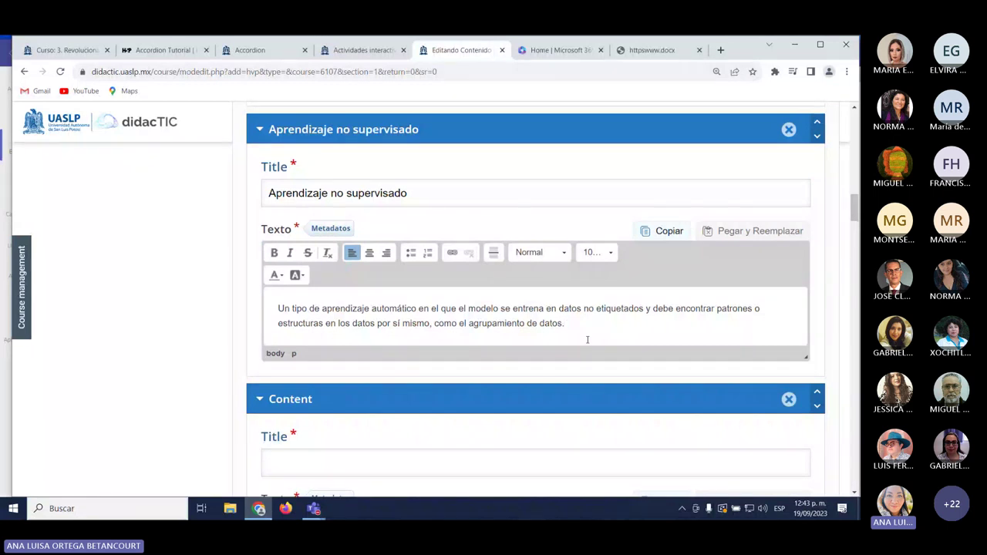
# Copy the term "Aprendizaje por refuerzo" from the Word document into the title of the last empty accordion panel.
pyautogui.scroll(-2, 524, 347)
pyautogui.click(349, 345)
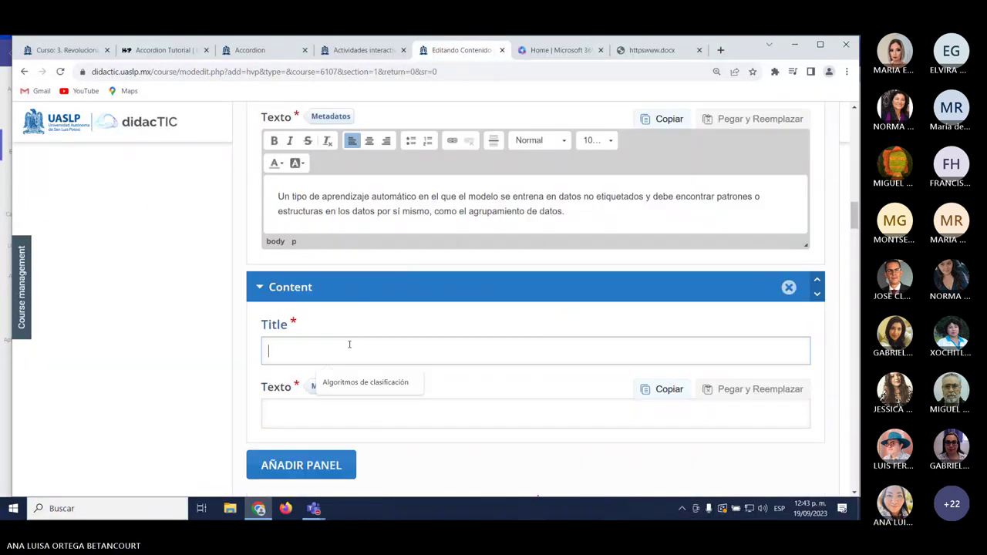
pyautogui.click(655, 50)
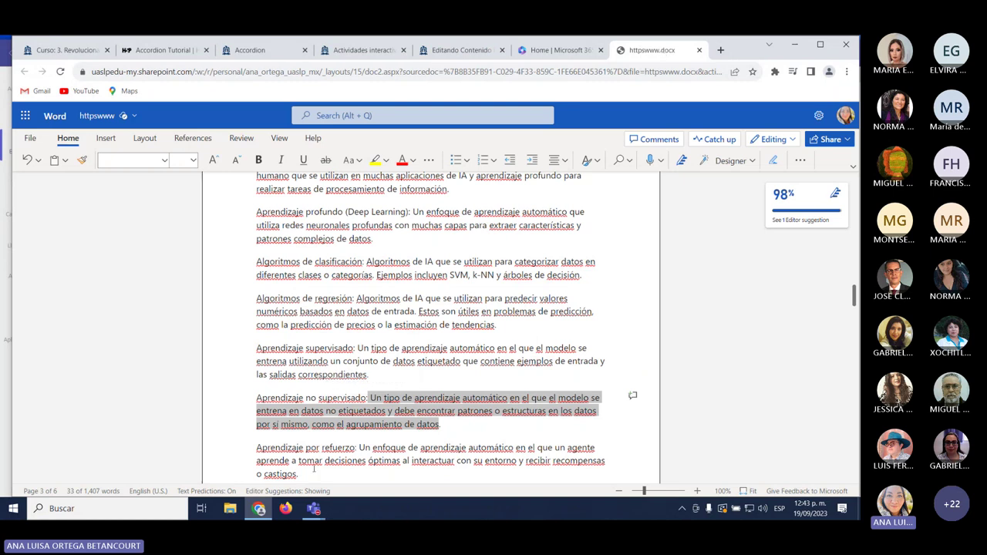
pyautogui.scroll(-5, 313, 468)
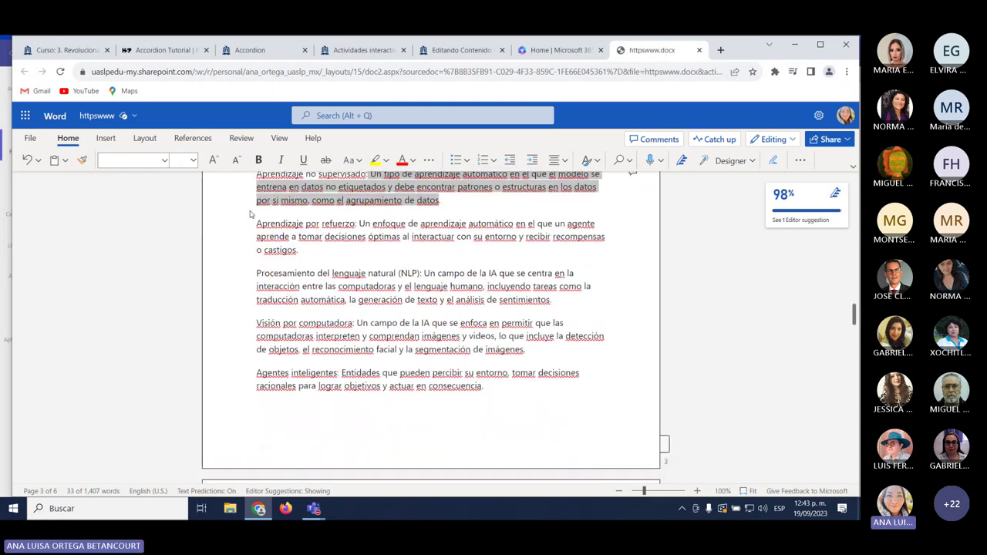
pyautogui.moveTo(255, 223); pyautogui.dragTo(355, 225)
pyautogui.hotkey('ctrl', 'c')
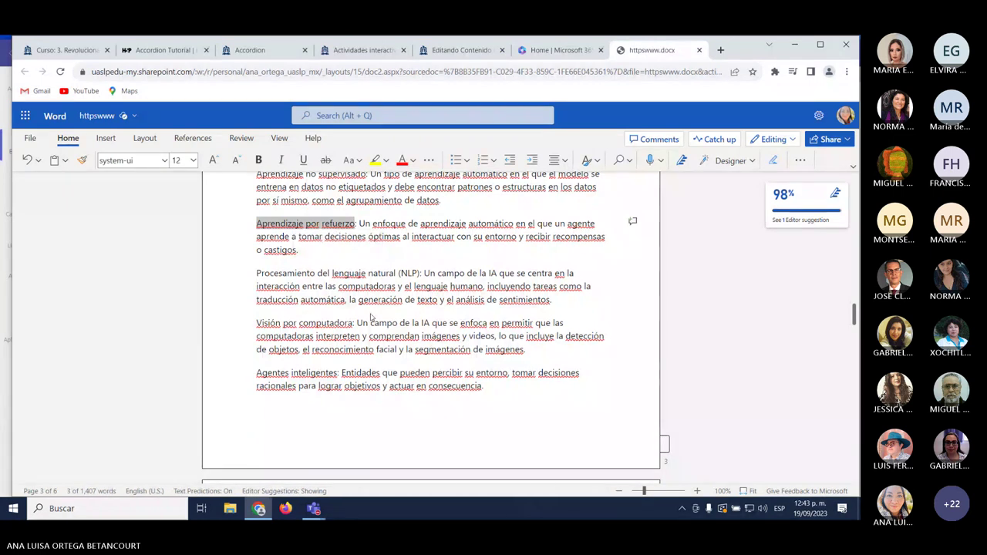
pyautogui.click(557, 50)
pyautogui.click(471, 50)
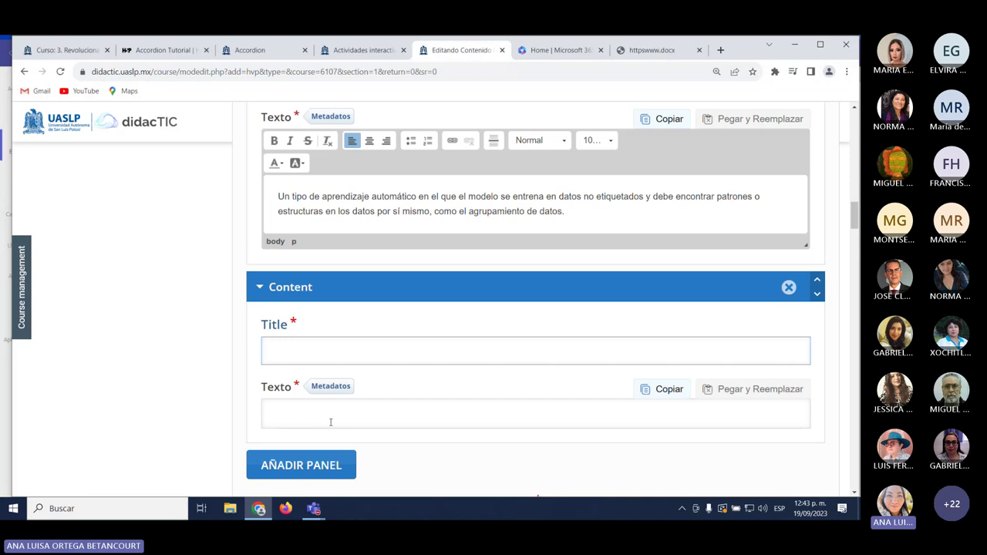
pyautogui.click(312, 353)
pyautogui.hotkey('ctrl', 'v')
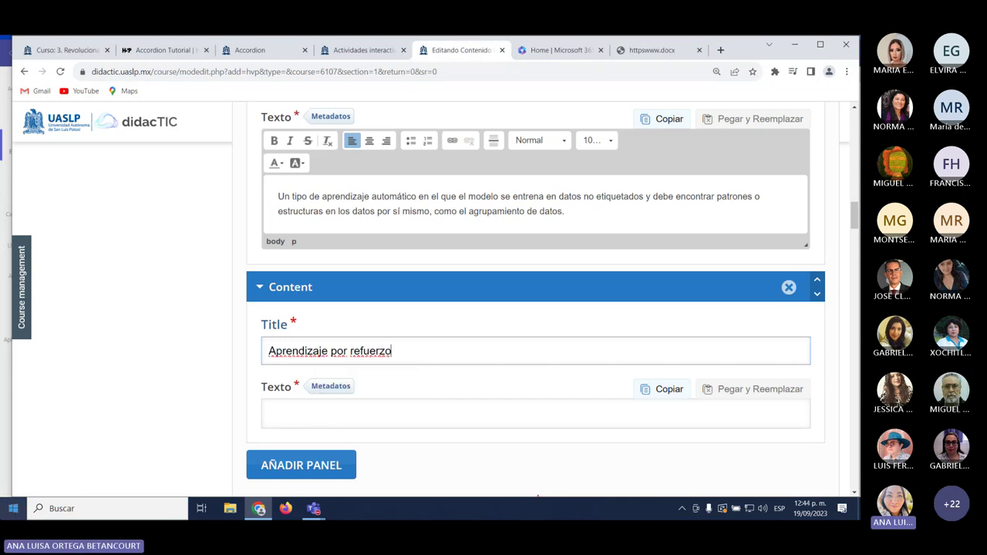
# Fill the text of the Aprendizaje por refuerzo panel with its definition from the Word document, "Un enfoque de aprendizaje automático… recompensas o castigos.".
pyautogui.click(652, 50)
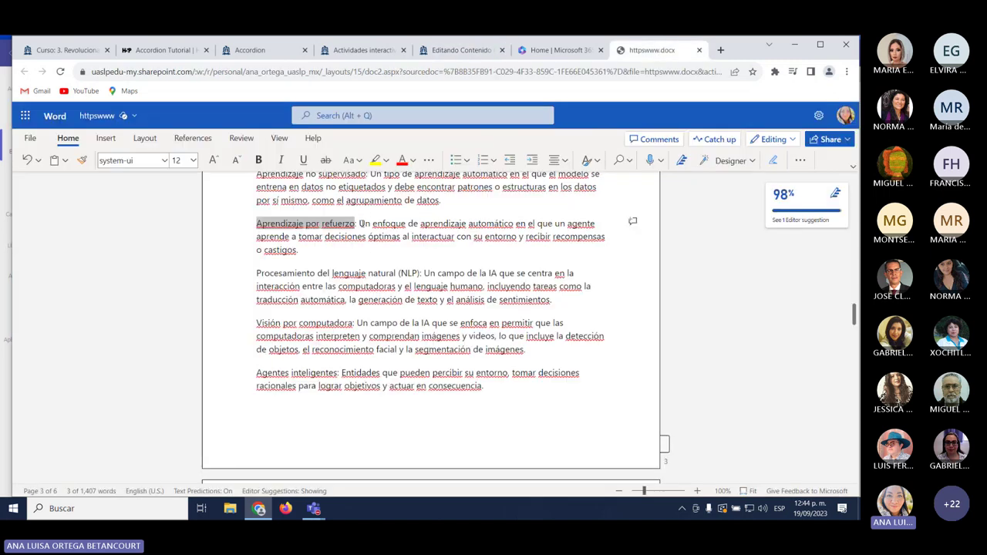
pyautogui.moveTo(360, 223); pyautogui.dragTo(372, 251)
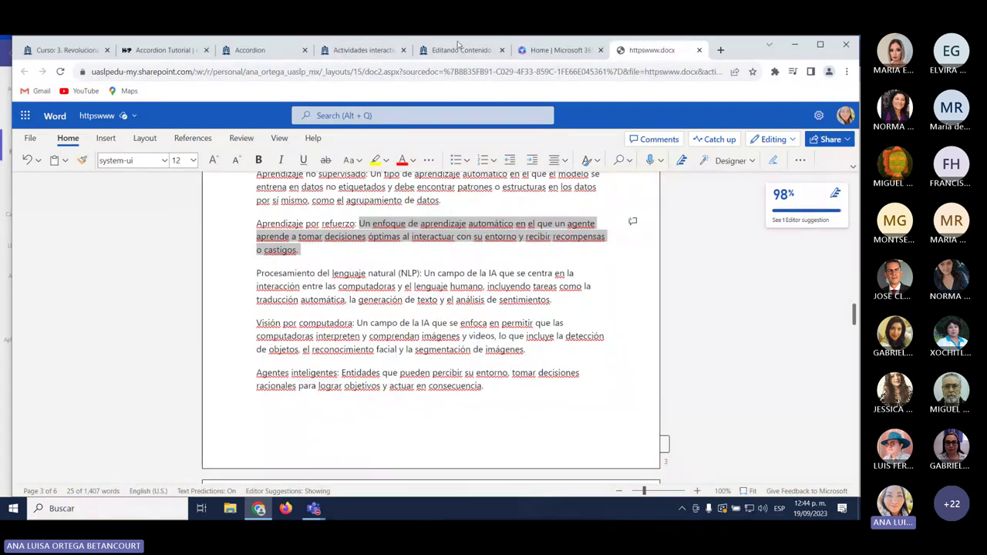
pyautogui.click(458, 51)
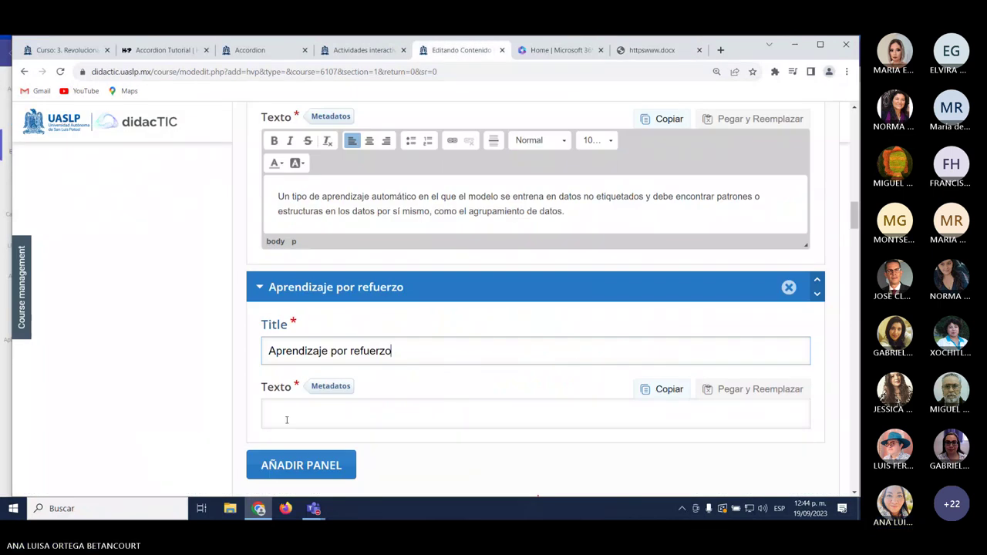
pyautogui.click(289, 420)
pyautogui.write('Un enfoque de aprendizaje automático en el que un agente aprende a tomar decisiones óptimas al interactuar con su entorno y recibir recompensas o castigos.')
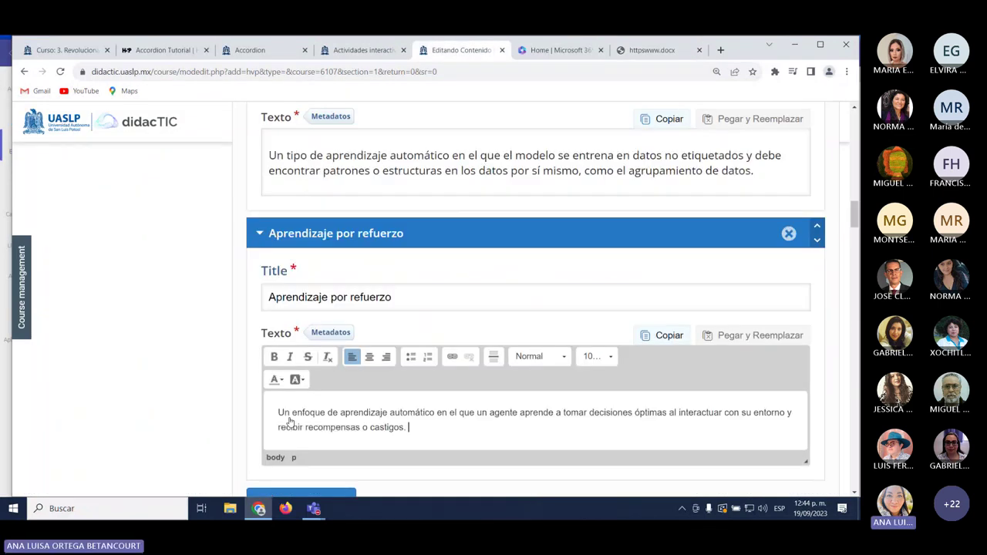
# Review the titles and texts of all accordion panels, from Algoritmos de regresión to Aprendizaje por refuerzo.
pyautogui.scroll(8, 289, 421)
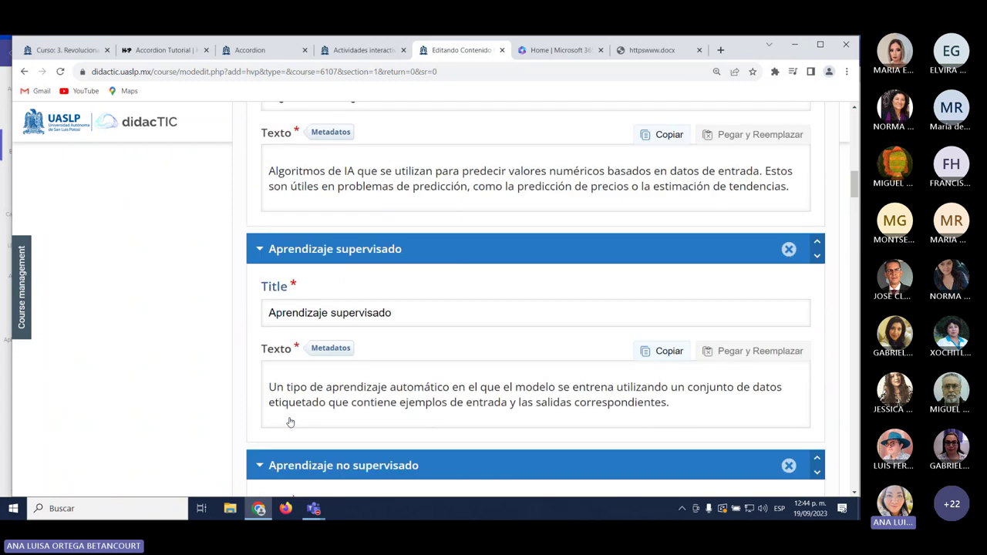
pyautogui.scroll(-3, 348, 256)
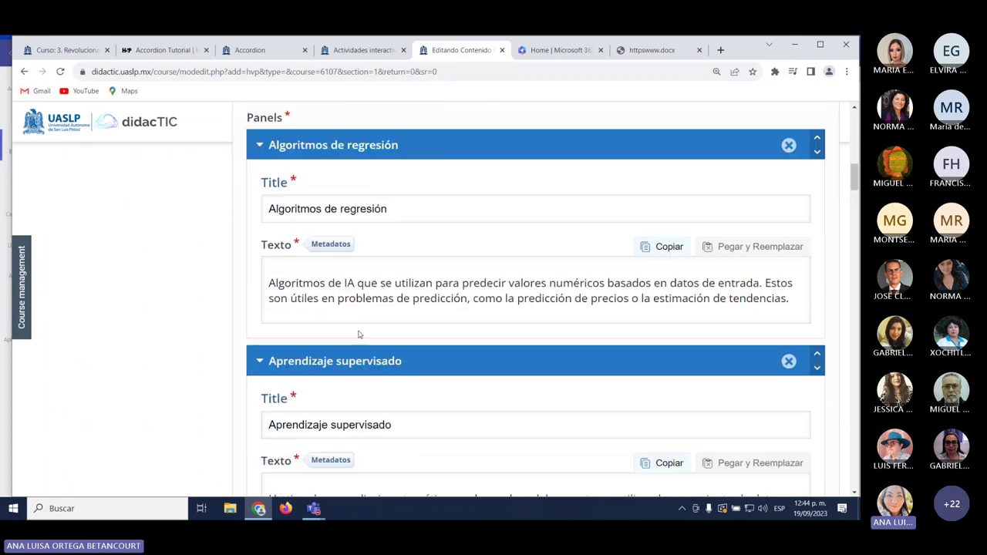
pyautogui.scroll(-6, 347, 412)
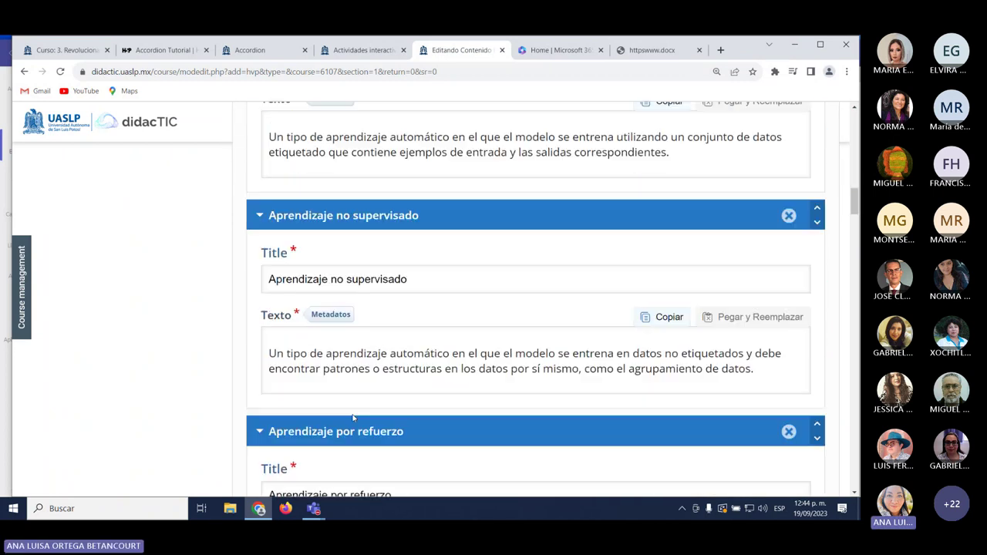
pyautogui.scroll(-4, 371, 385)
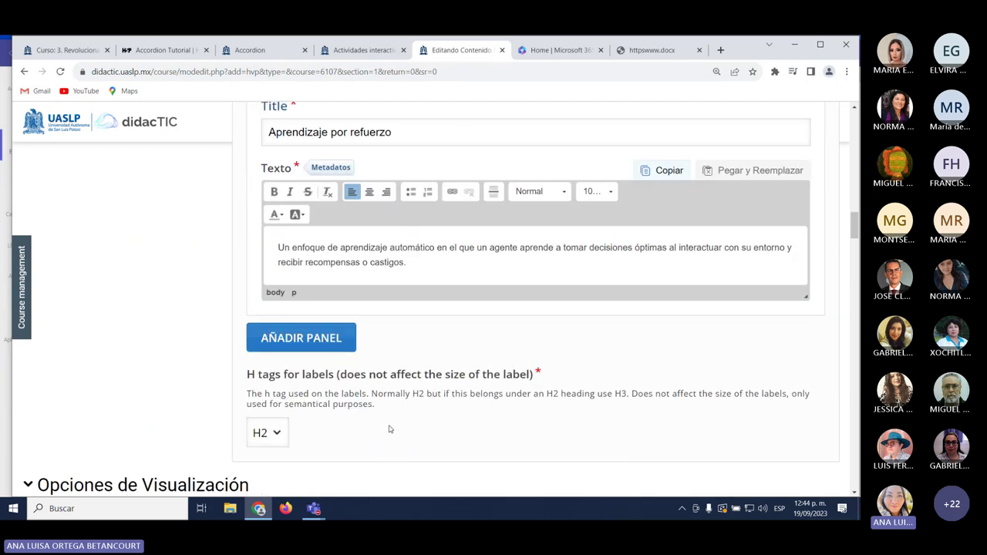
pyautogui.scroll(5, 389, 421)
pyautogui.scroll(10, 374, 412)
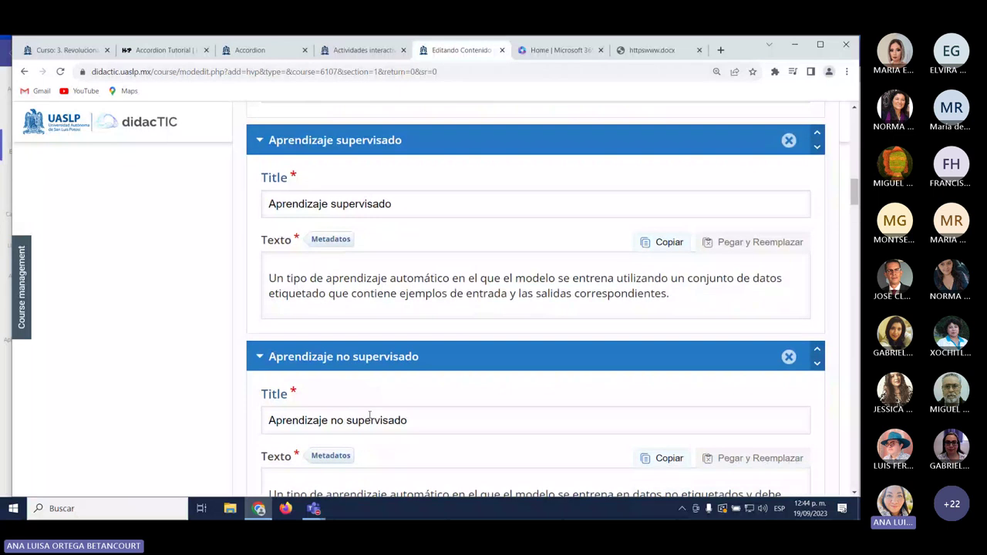
pyautogui.scroll(-2, 369, 414)
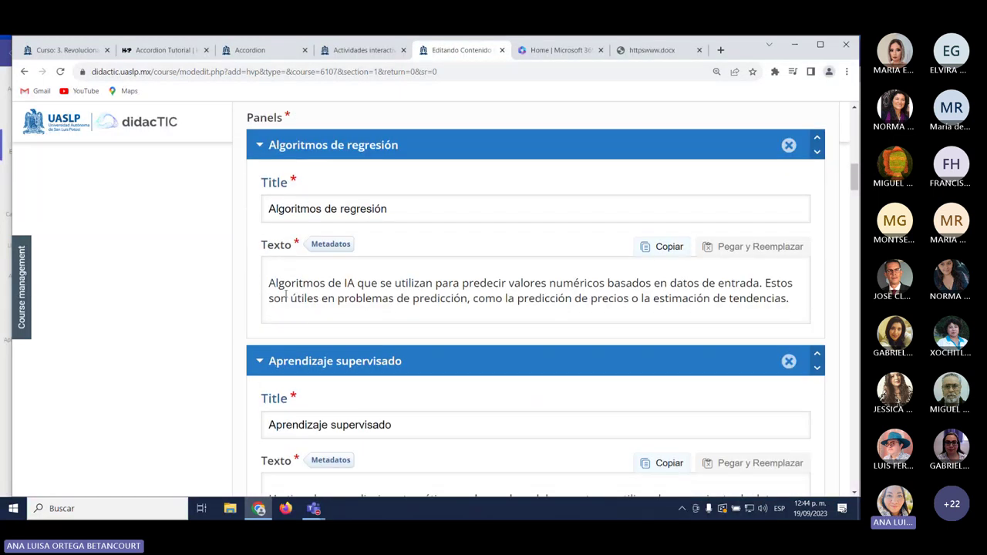
# Format the whole text of the Algoritmos de regresión panel with the Automatic text color and the Heading 2 paragraph format.
pyautogui.click(272, 283)
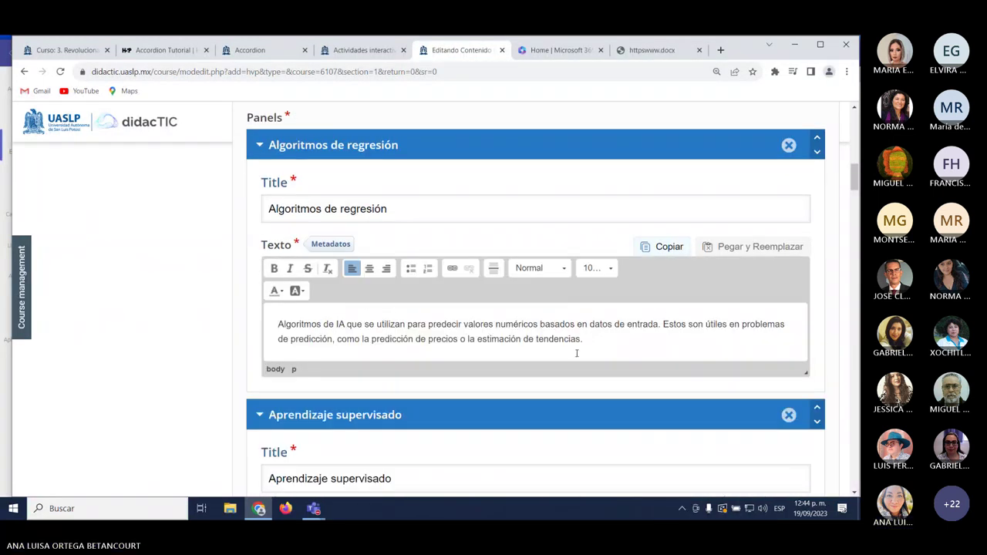
pyautogui.moveTo(591, 350); pyautogui.dragTo(278, 324)
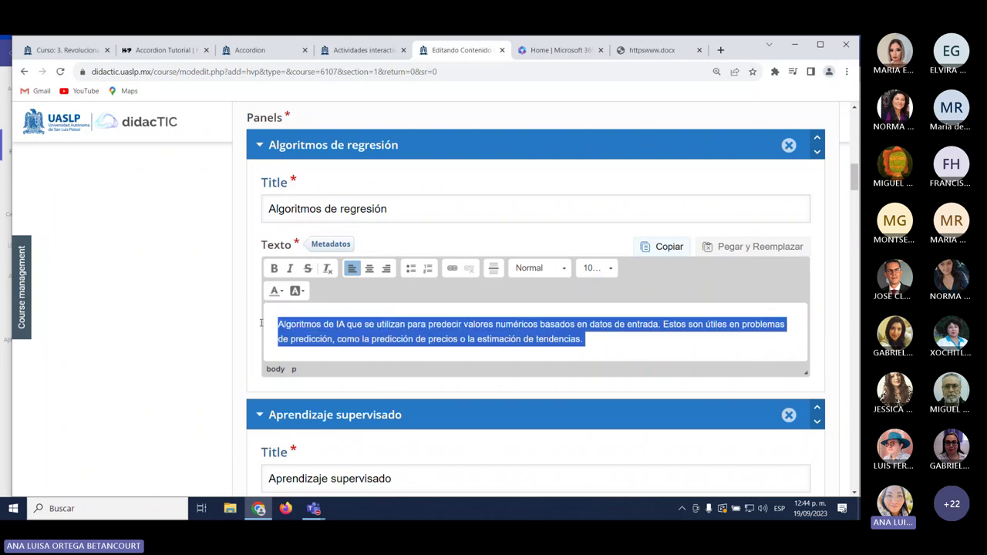
pyautogui.click(275, 290)
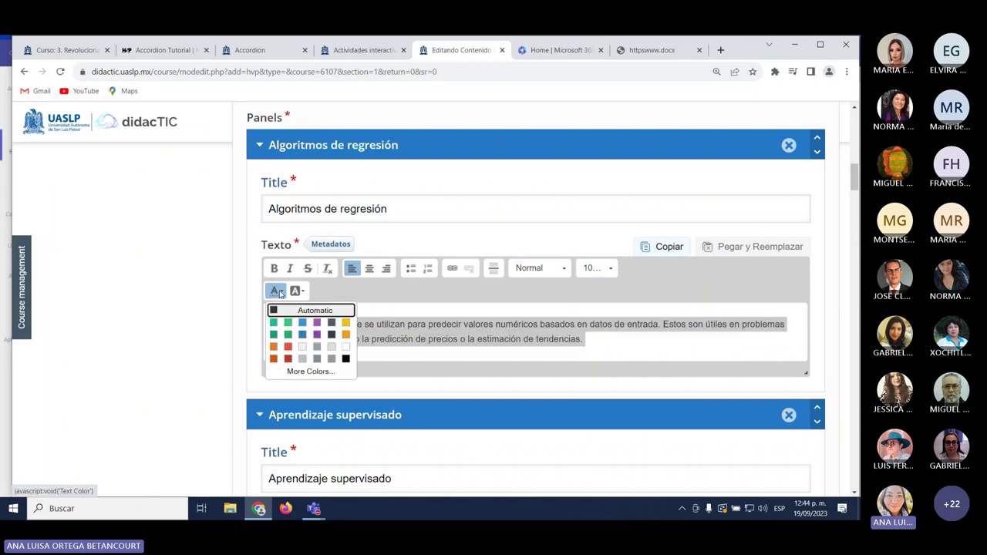
pyautogui.click(314, 310)
pyautogui.click(532, 268)
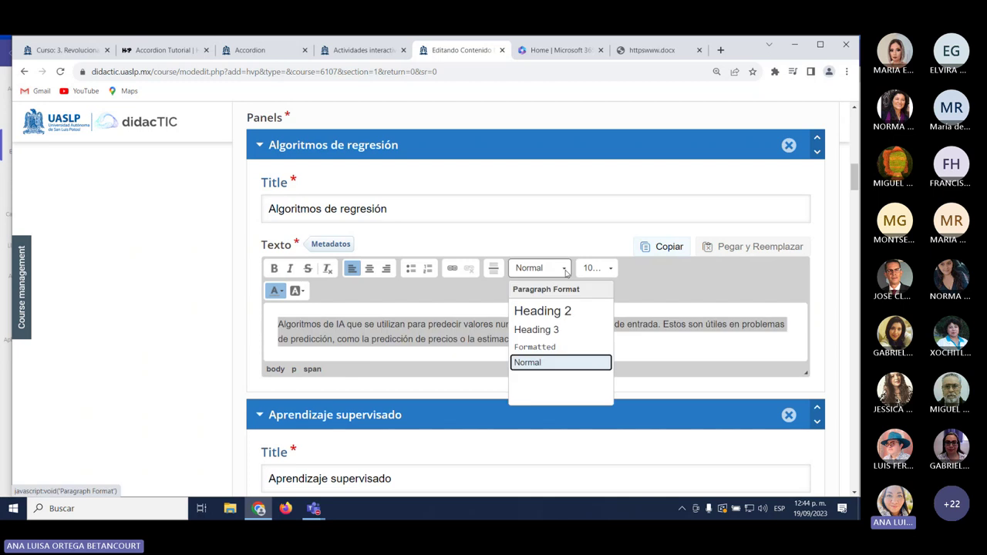
pyautogui.click(538, 313)
# Give the whole text of the Aprendizaje supervisado panel the Automatic text color and the Heading 2 paragraph format.
pyautogui.scroll(-3, 253, 279)
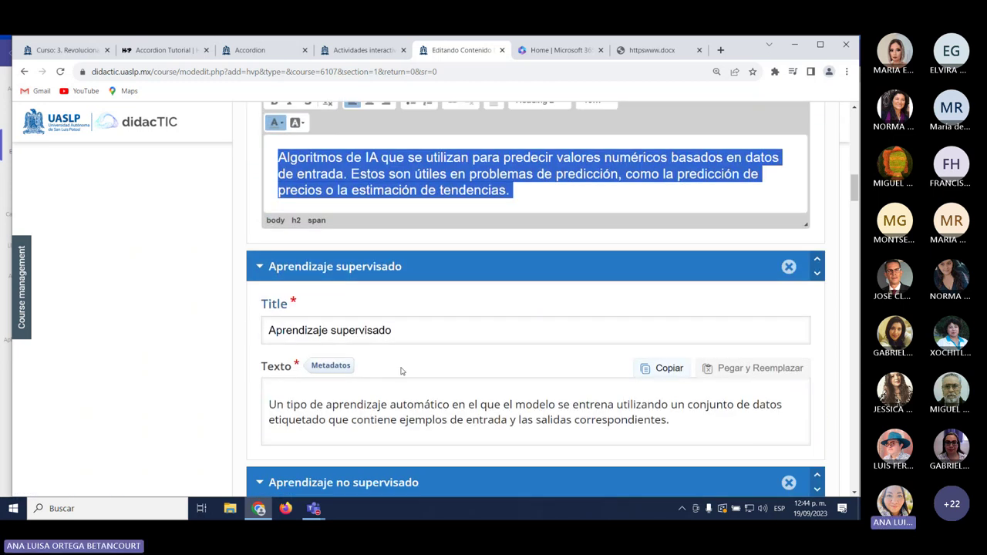
pyautogui.scroll(-2, 253, 279)
pyautogui.click(263, 286)
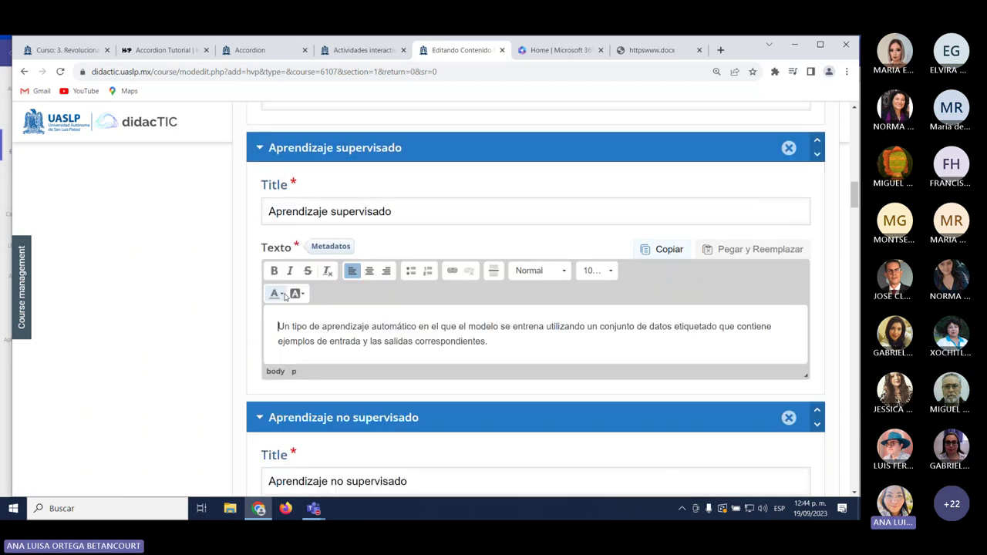
pyautogui.tripleClick(502, 341)
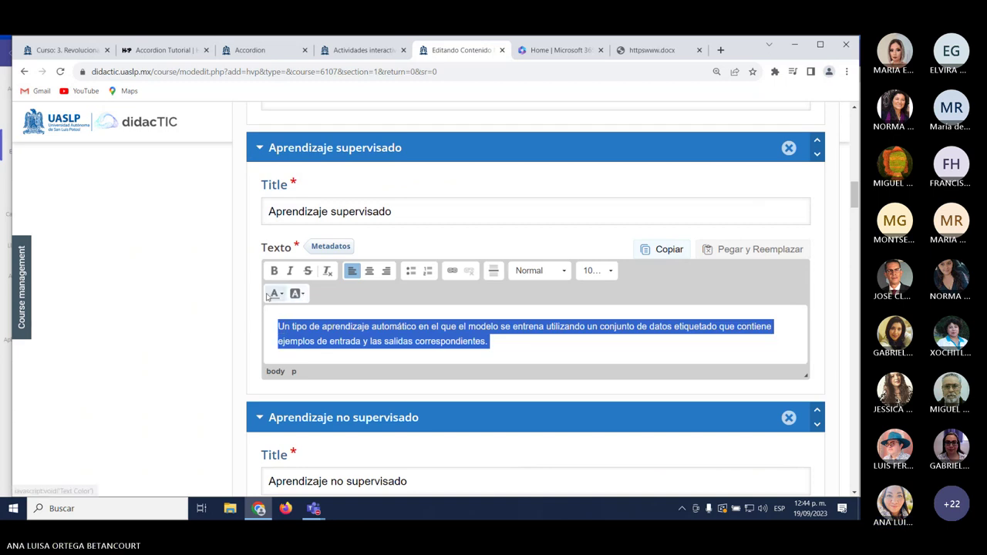
pyautogui.click(283, 293)
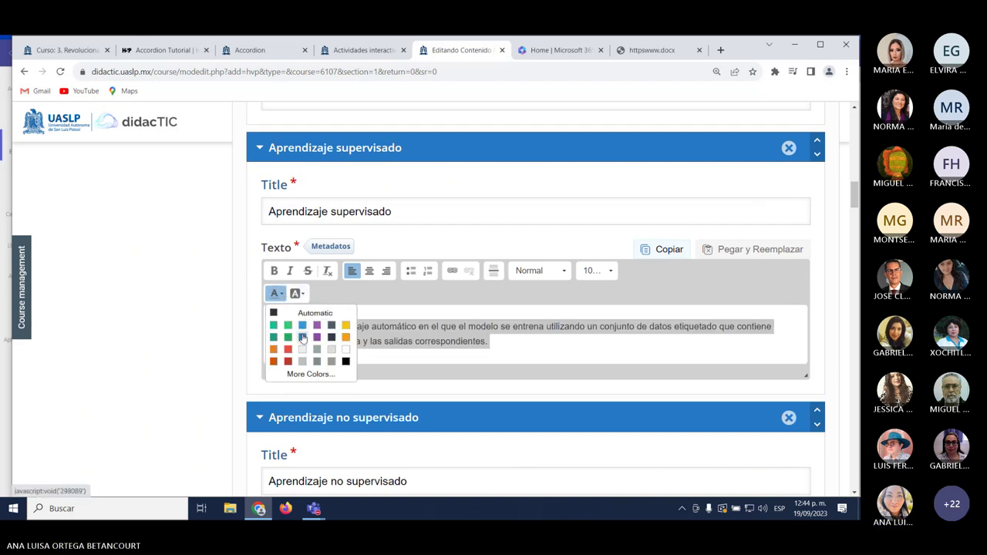
pyautogui.click(307, 313)
pyautogui.click(540, 271)
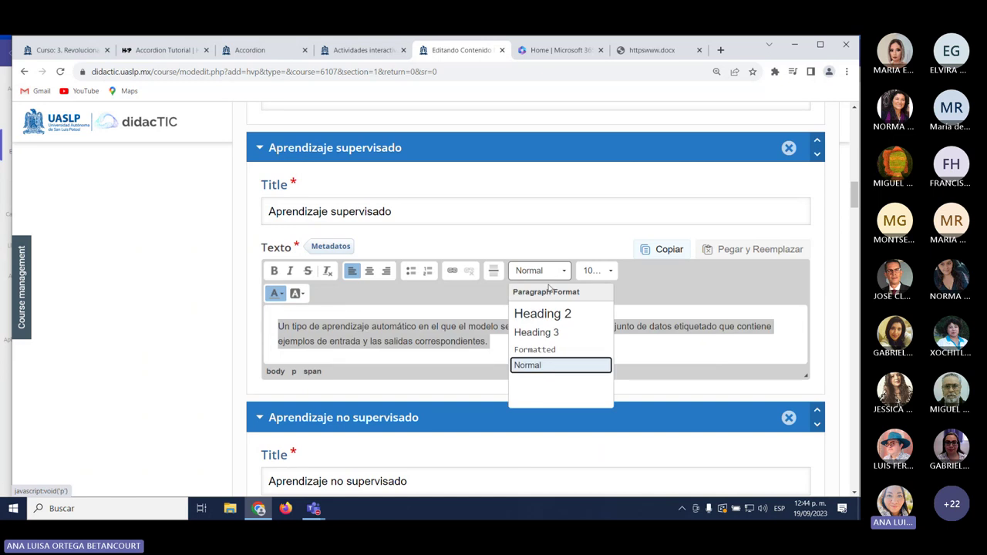
pyautogui.click(542, 313)
# Format the whole text of the Aprendizaje no supervisado panel with a dark red text color and the Heading 2 paragraph format.
pyautogui.scroll(-4, 383, 252)
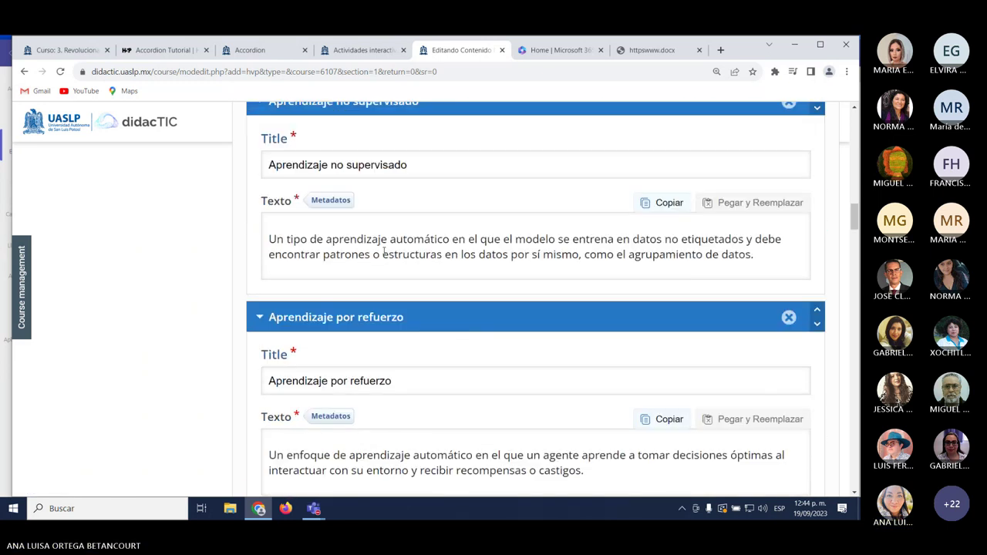
pyautogui.click(301, 242)
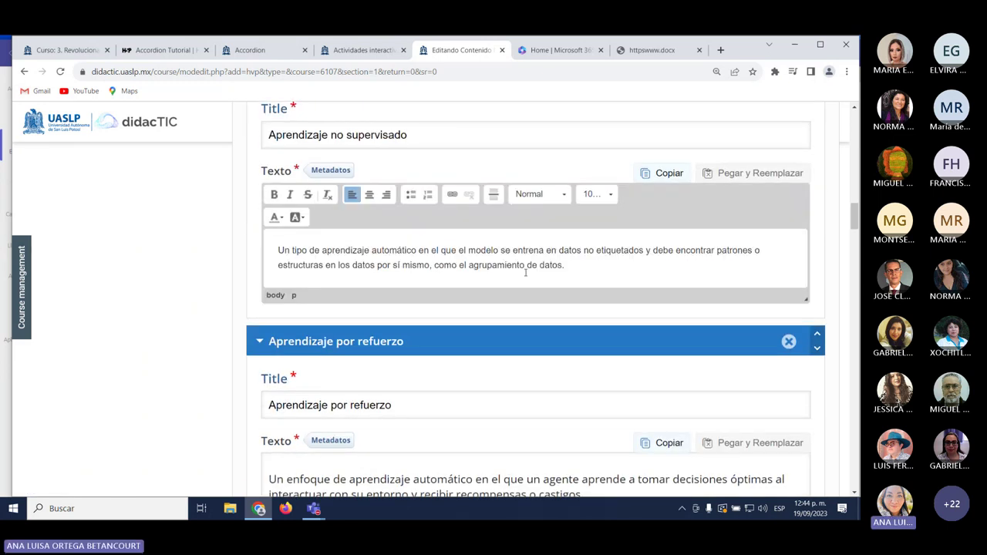
pyautogui.moveTo(575, 269); pyautogui.dragTo(269, 241)
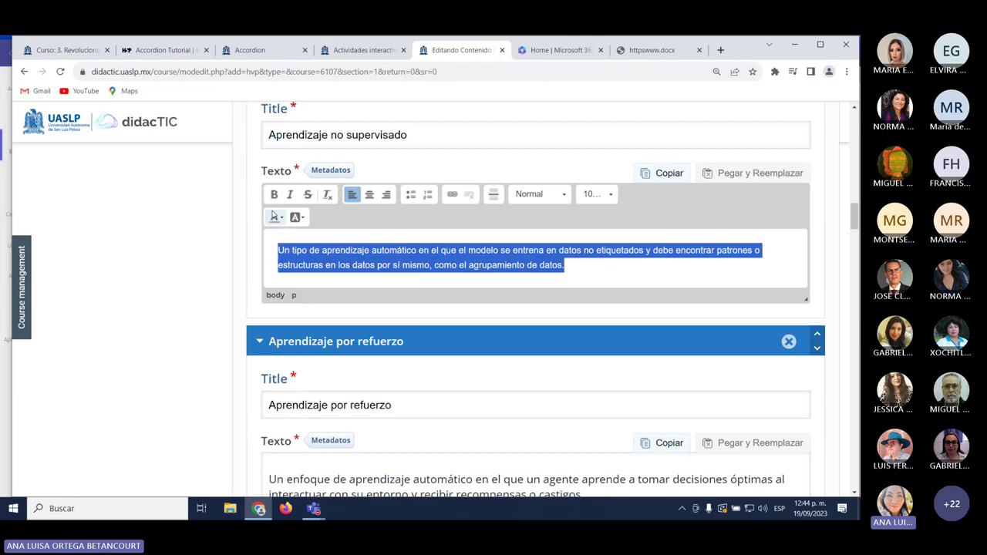
pyautogui.click(278, 217)
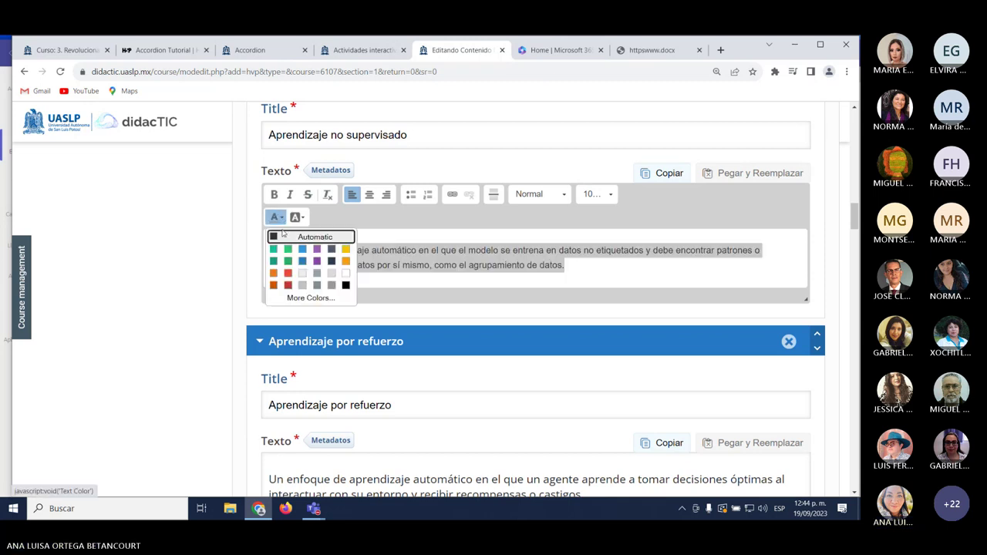
pyautogui.click(287, 285)
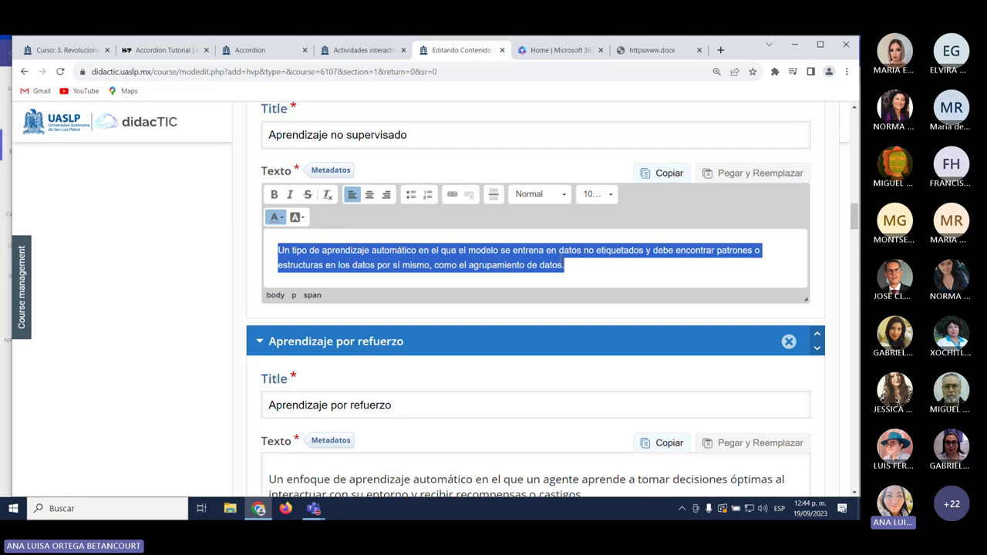
pyautogui.click(540, 194)
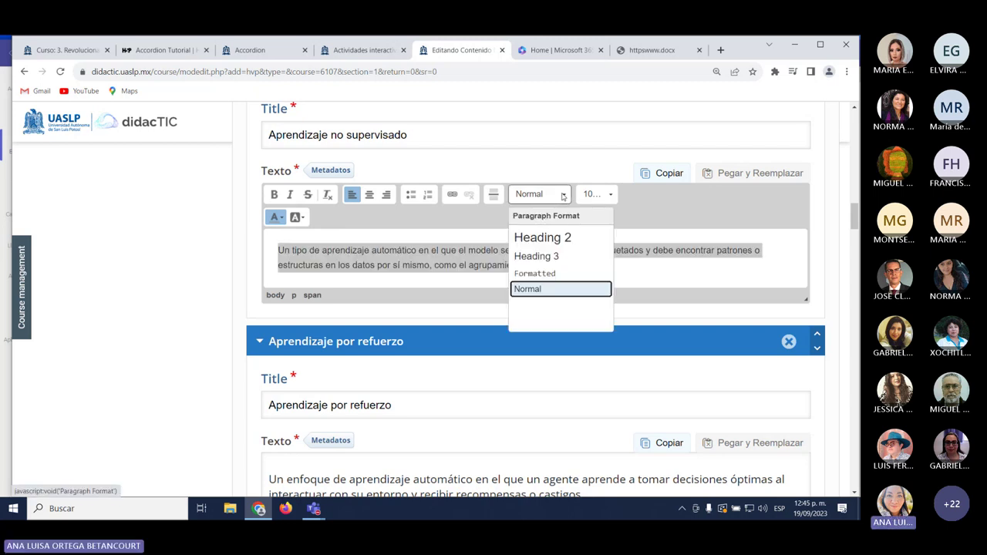
pyautogui.click(538, 236)
# Give the whole text of the Aprendizaje por refuerzo panel an orange text color and the Heading 2 paragraph format.
pyautogui.scroll(-4, 537, 241)
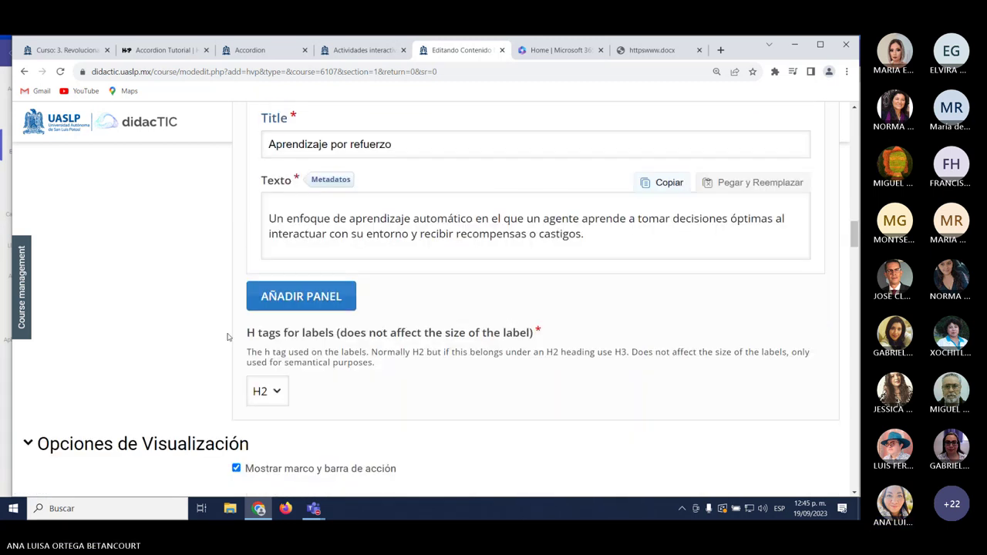
pyautogui.click(268, 219)
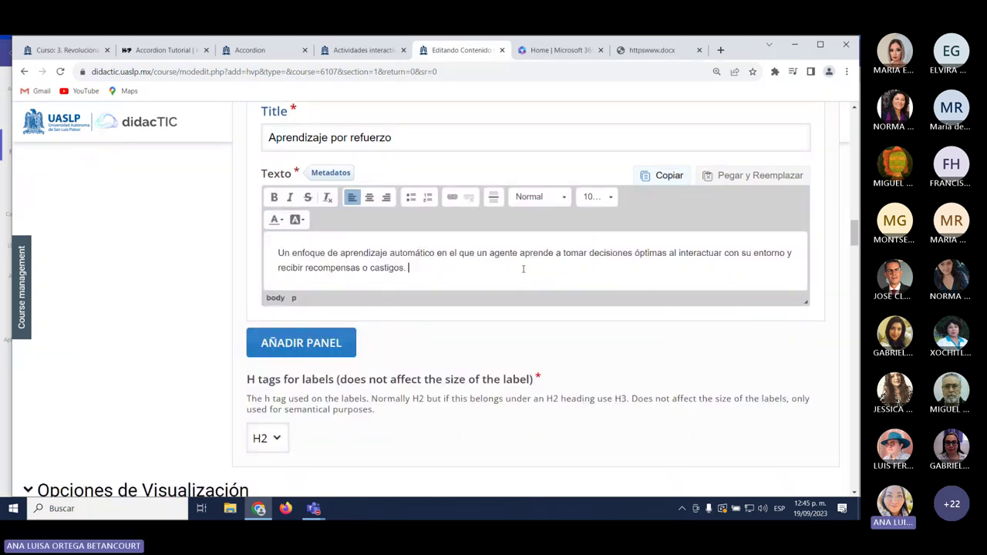
pyautogui.moveTo(806, 280); pyautogui.dragTo(375, 255)
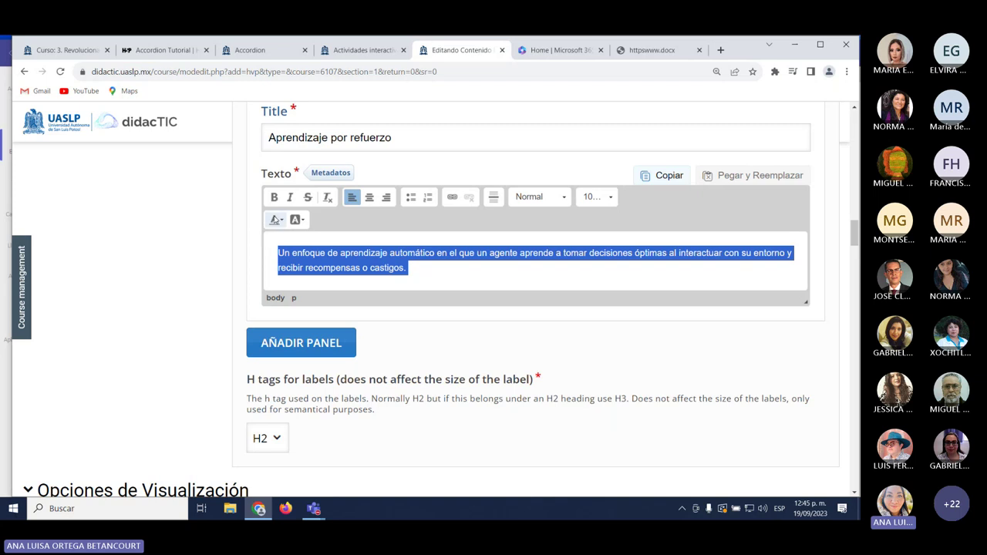
pyautogui.click(276, 219)
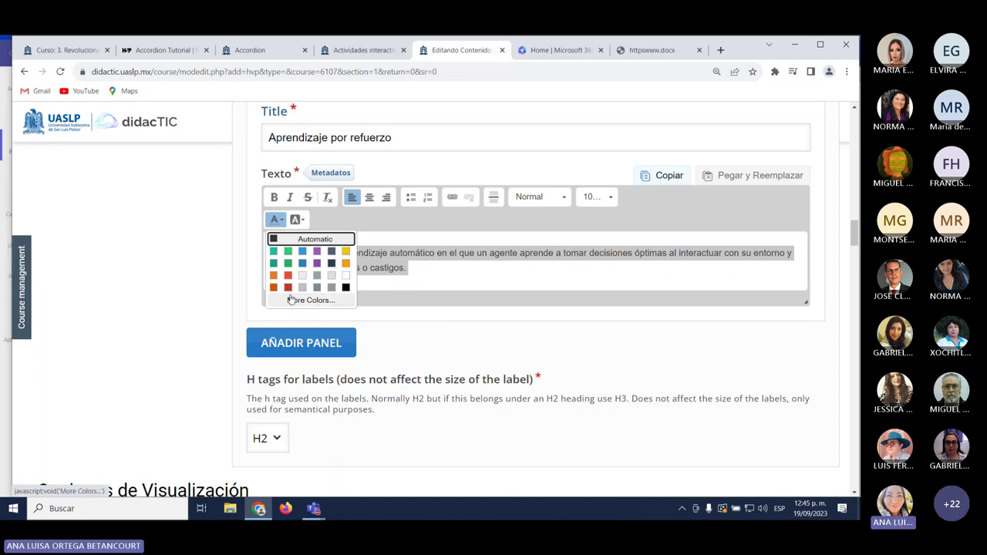
pyautogui.click(312, 239)
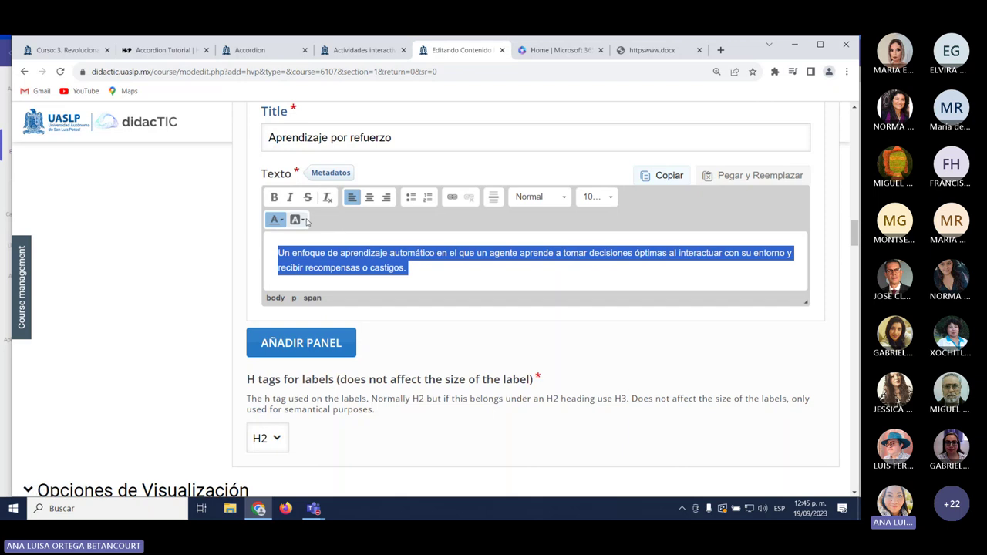
pyautogui.click(540, 197)
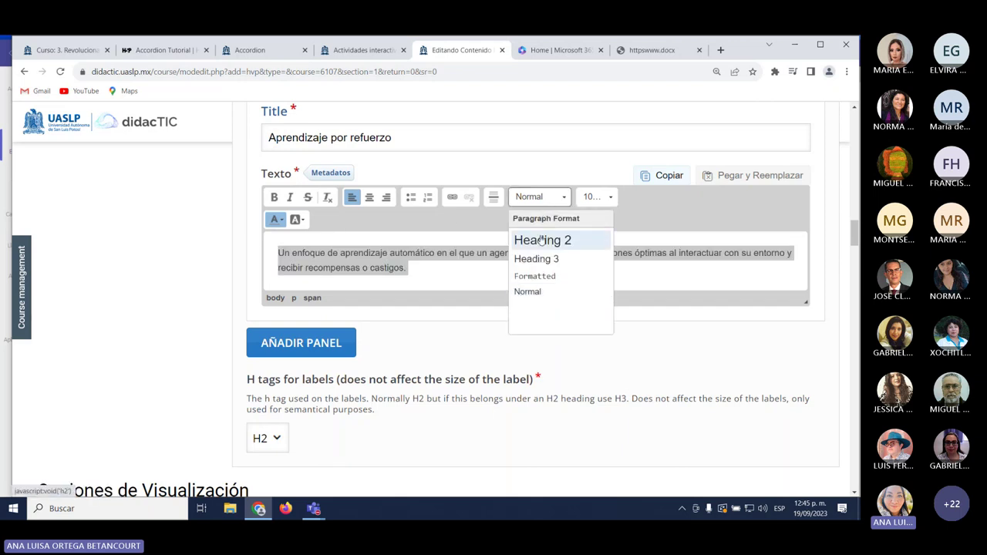
pyautogui.click(538, 238)
# Look over the formatted panel texts, then save the accordion activity and return to the course.
pyautogui.scroll(10, 552, 368)
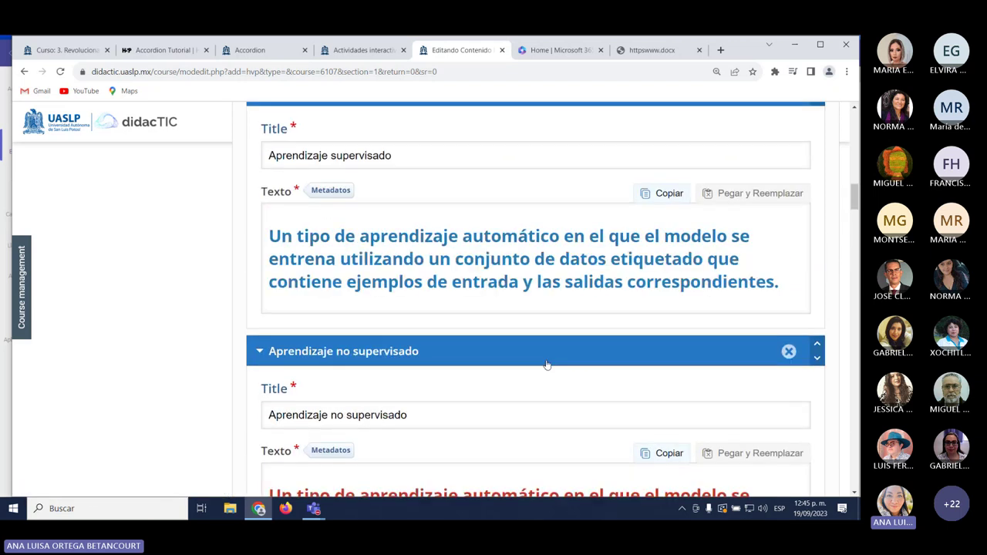
pyautogui.scroll(3, 545, 363)
pyautogui.scroll(-10, 545, 362)
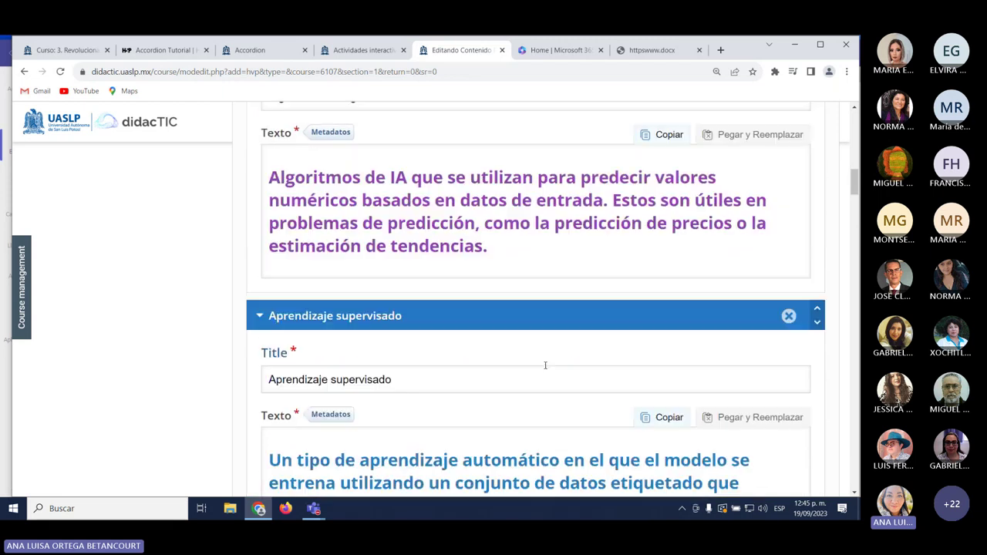
pyautogui.scroll(-5, 545, 364)
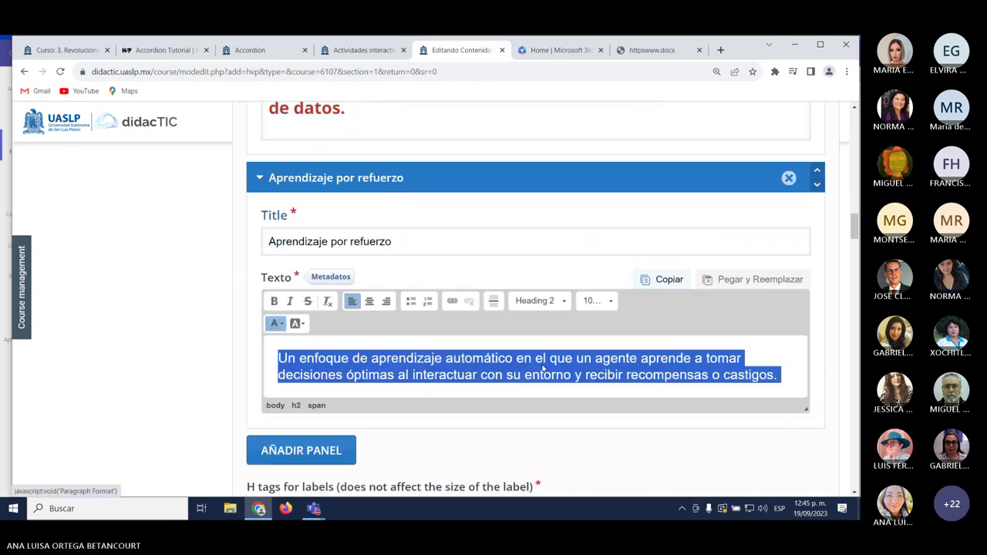
pyautogui.click(565, 252)
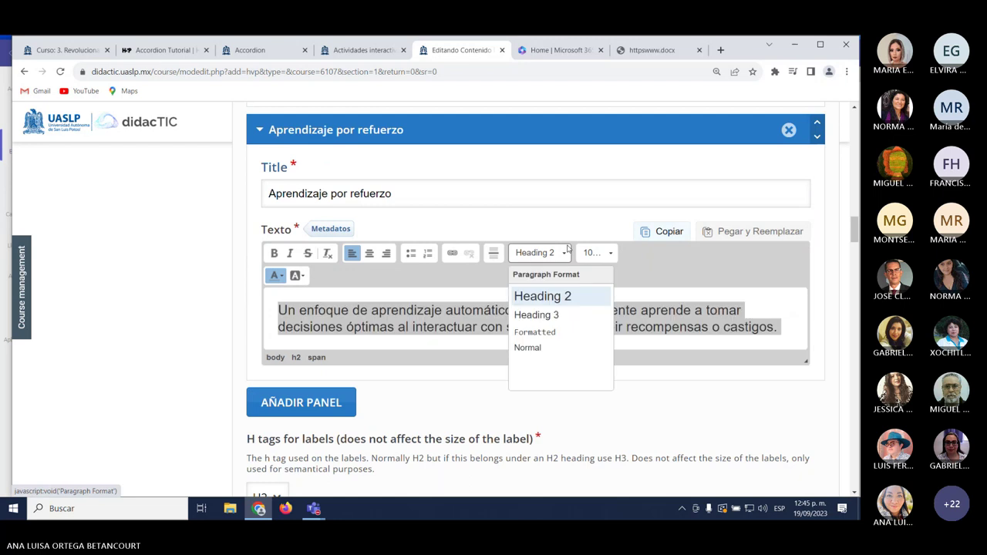
pyautogui.click(565, 250)
pyautogui.scroll(-10, 509, 327)
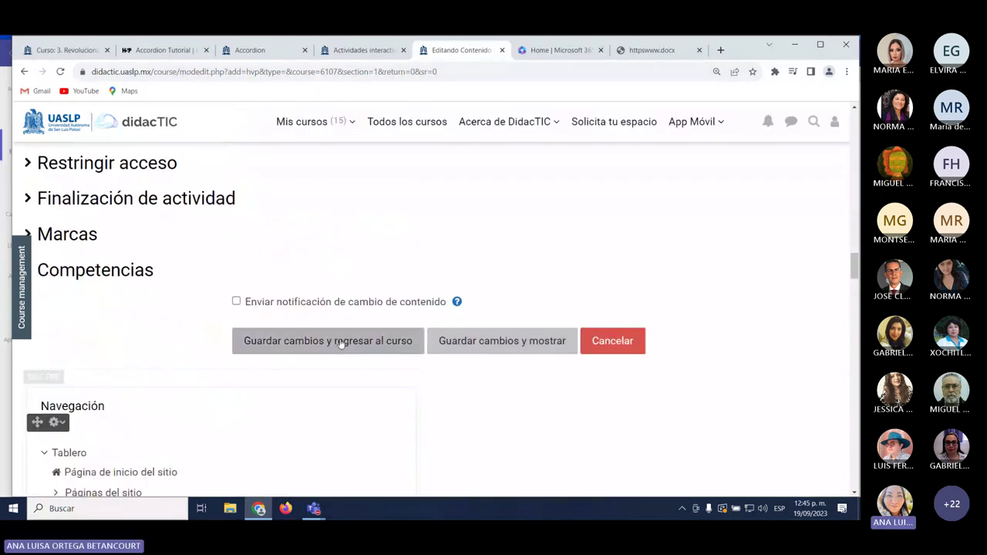
pyautogui.scroll(1, 369, 343)
pyautogui.scroll(2, 369, 343)
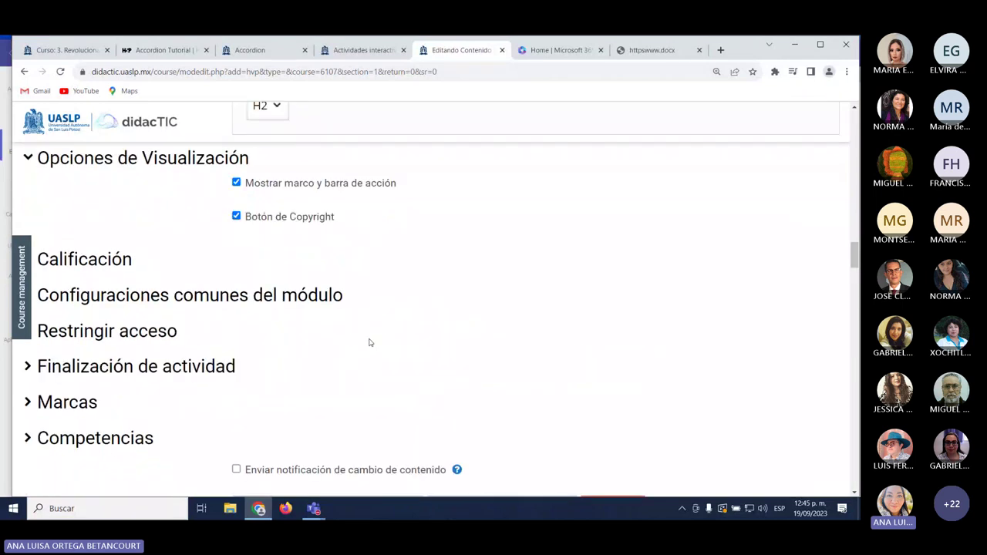
pyautogui.scroll(-3, 369, 343)
pyautogui.click(385, 286)
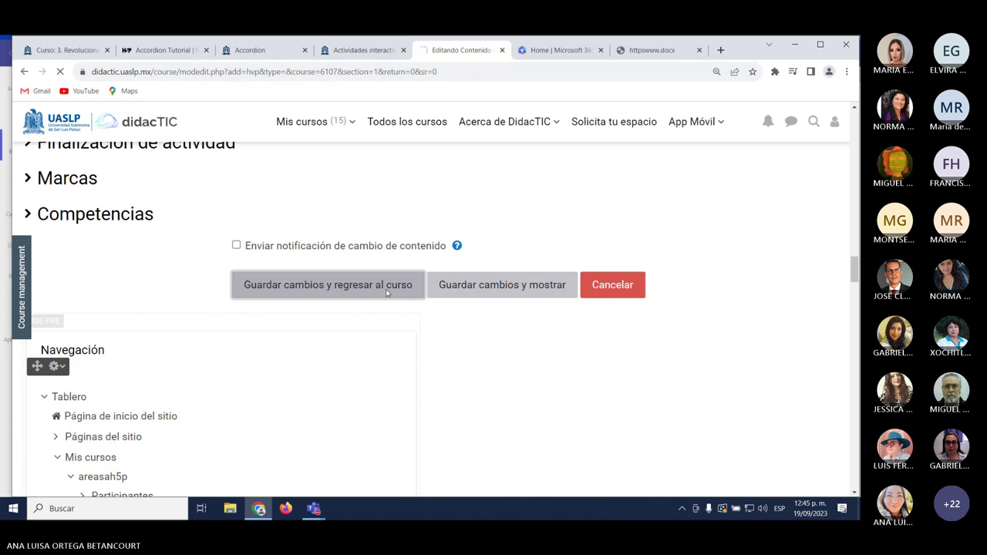
# Open the 6.1 Accordion - Conceptos IA activity and expand each of its four panels in turn to check the formatted definitions.
pyautogui.scroll(-6, 386, 293)
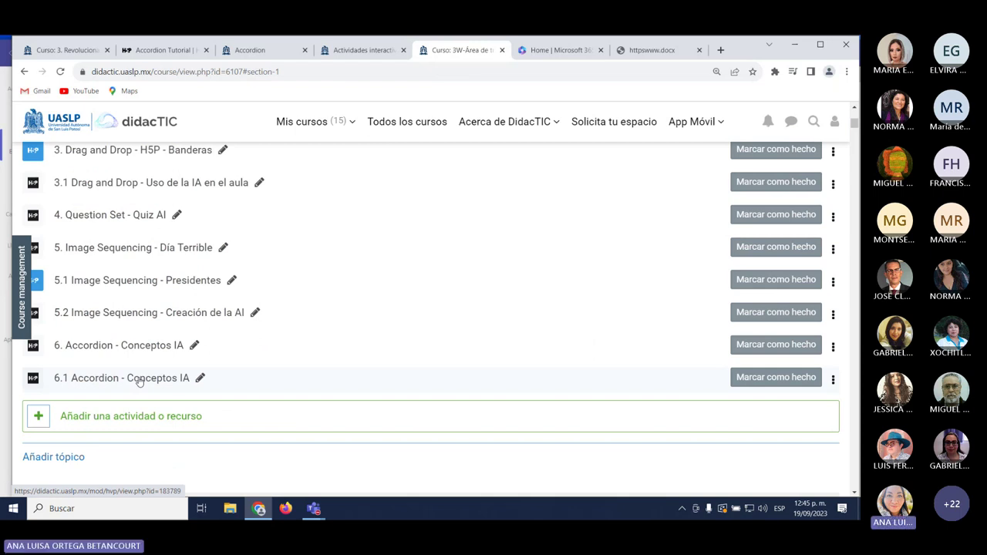
pyautogui.click(139, 378)
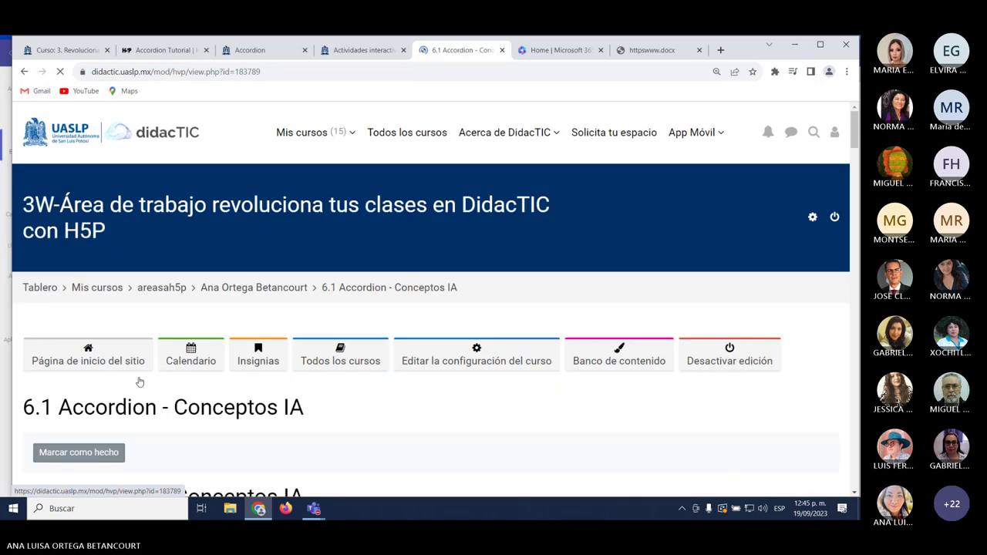
pyautogui.scroll(-2, 166, 382)
pyautogui.scroll(-1, 166, 382)
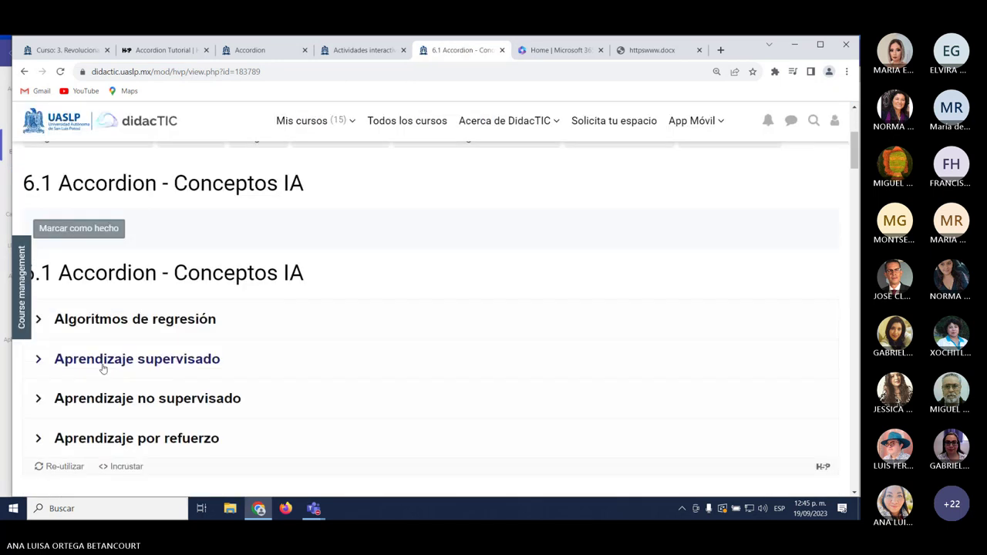
pyautogui.click(40, 321)
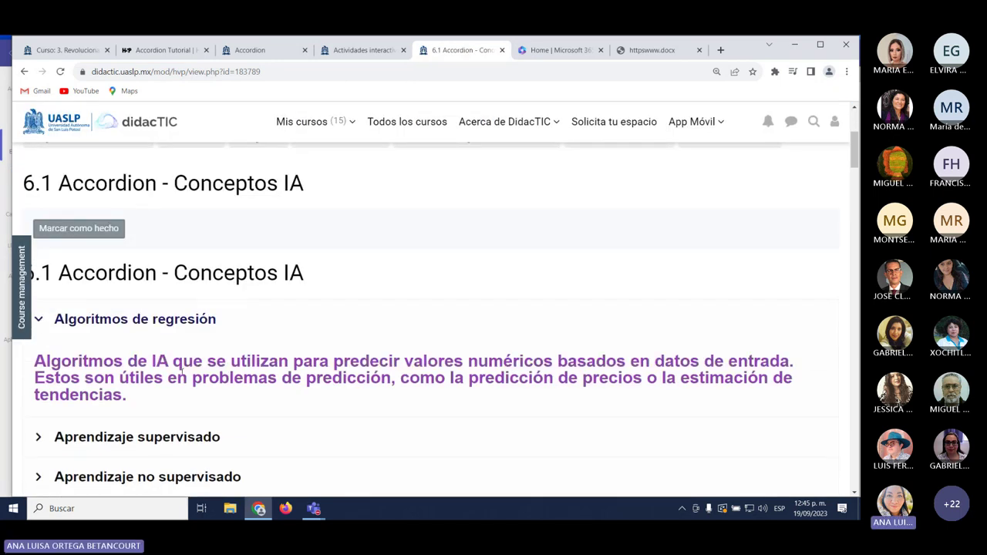
pyautogui.scroll(-2, 181, 370)
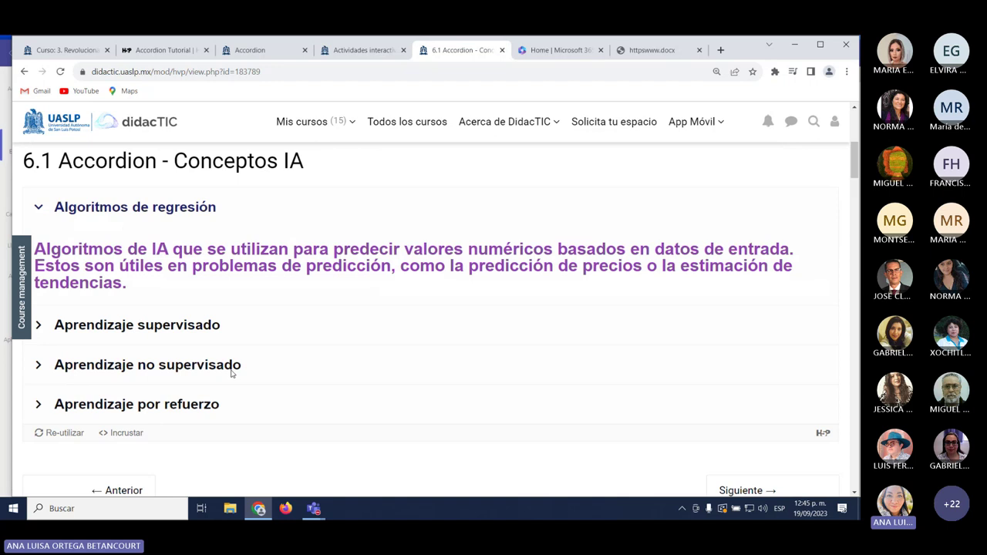
pyautogui.click(40, 327)
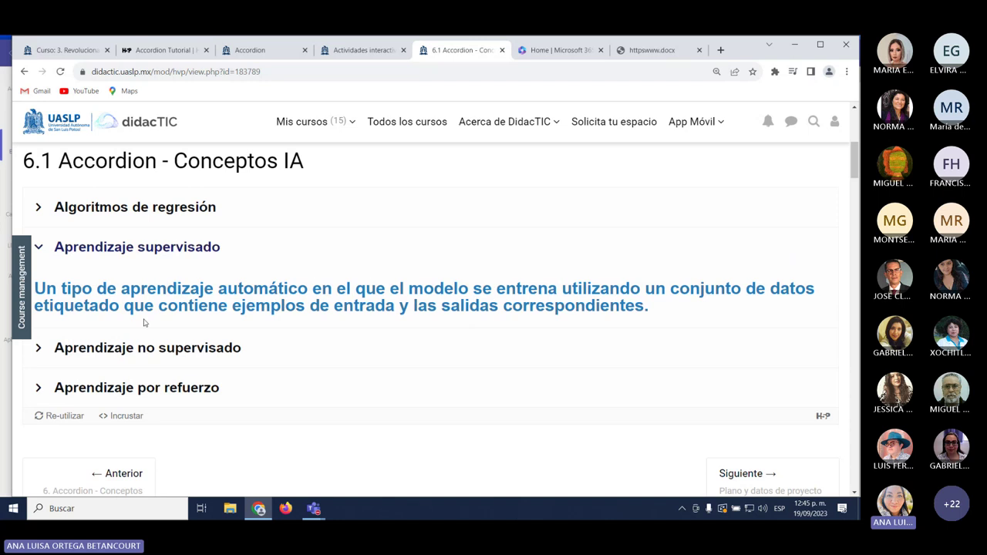
pyautogui.click(45, 348)
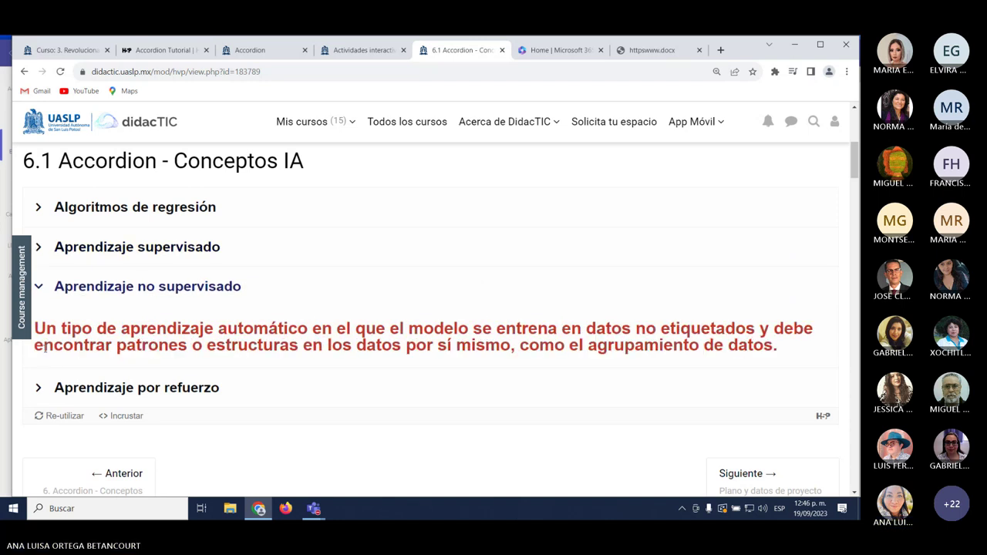
pyautogui.click(43, 387)
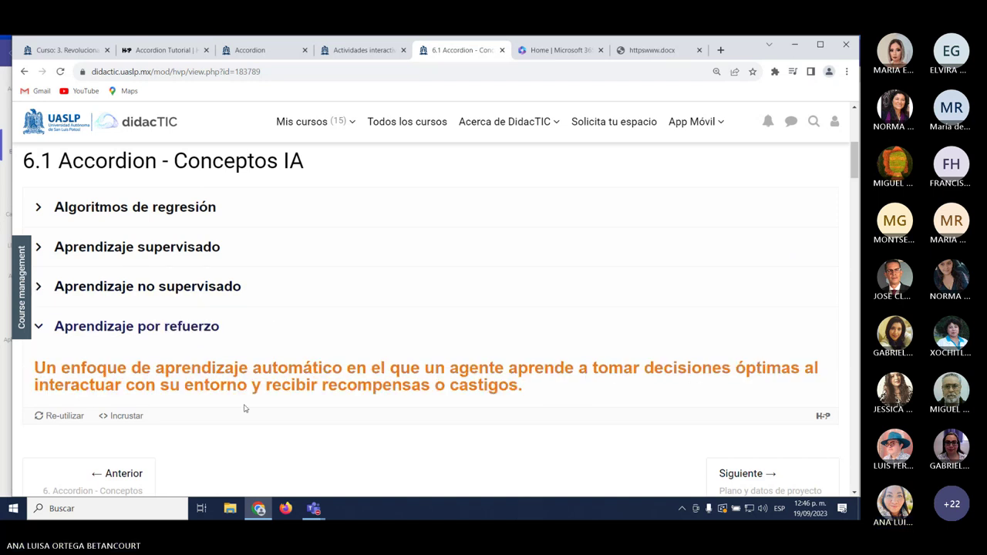
# Go back to the course and open the activity 6 Acordeón - Conceptos de TIC in another participant's section.
pyautogui.scroll(3, 245, 407)
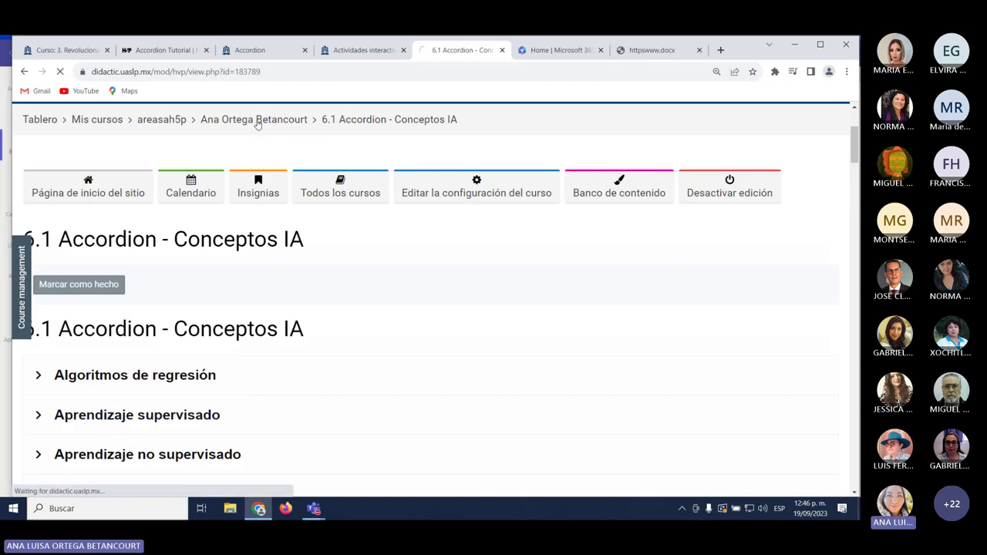
pyautogui.click(258, 123)
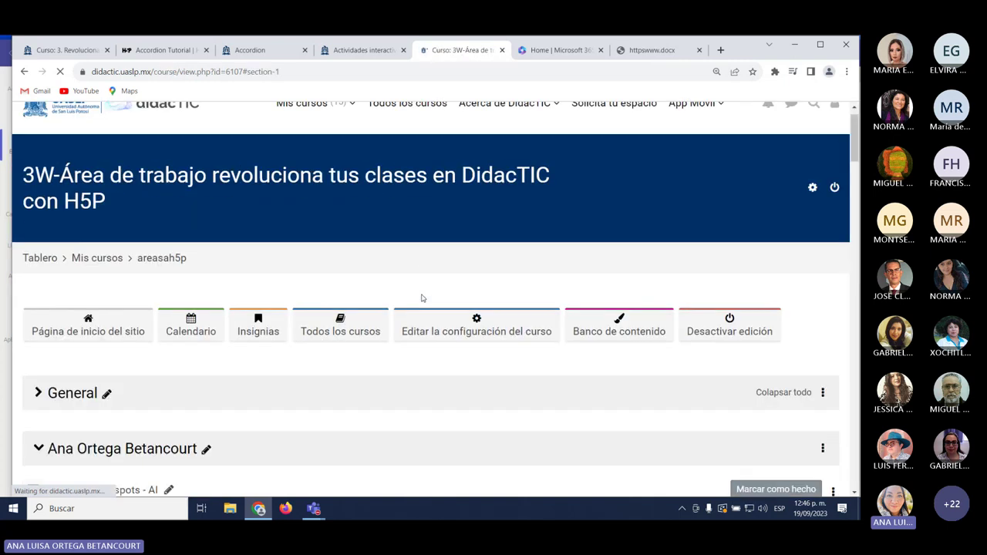
pyautogui.scroll(-7, 409, 309)
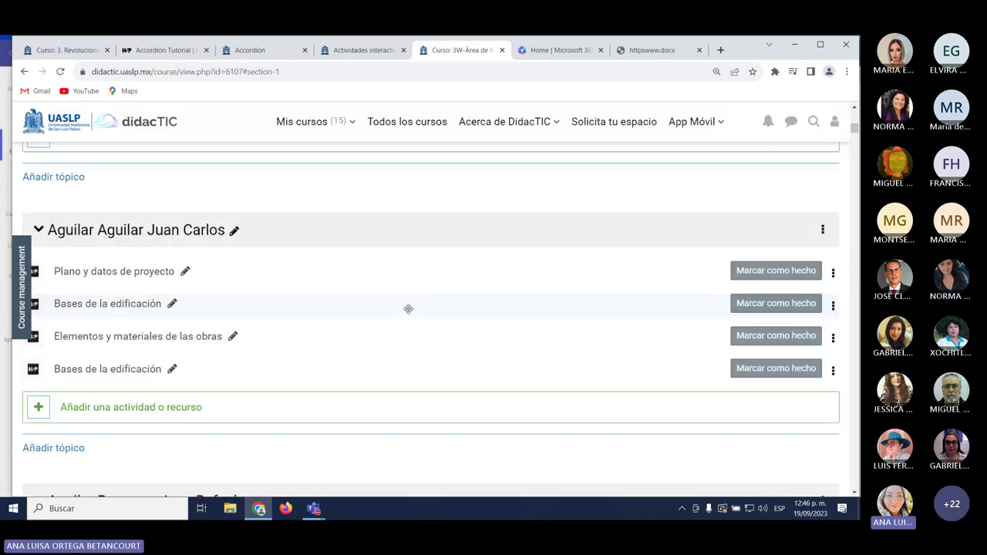
pyautogui.scroll(1, 392, 328)
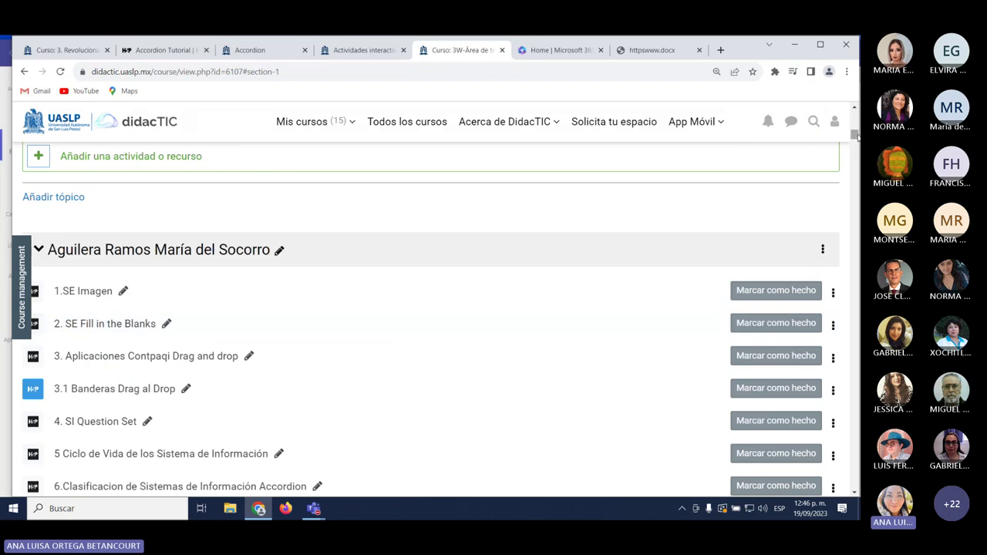
pyautogui.moveTo(854, 135); pyautogui.dragTo(820, 426)
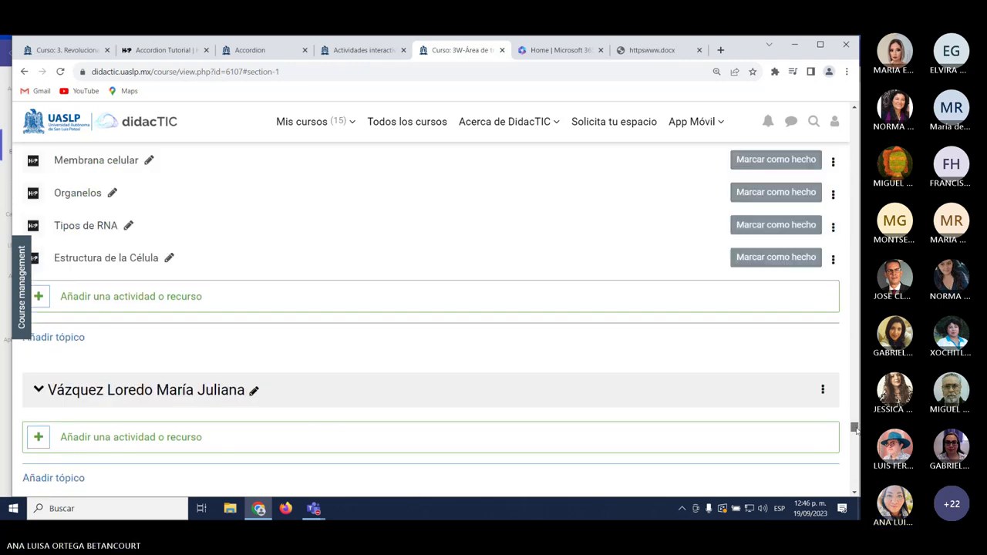
pyautogui.middleClick(438, 347)
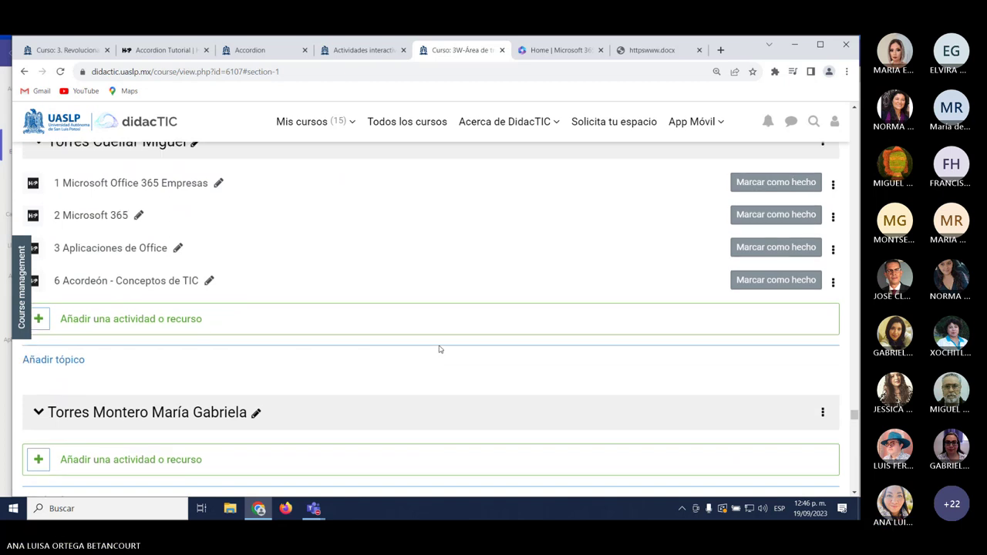
pyautogui.click(350, 342)
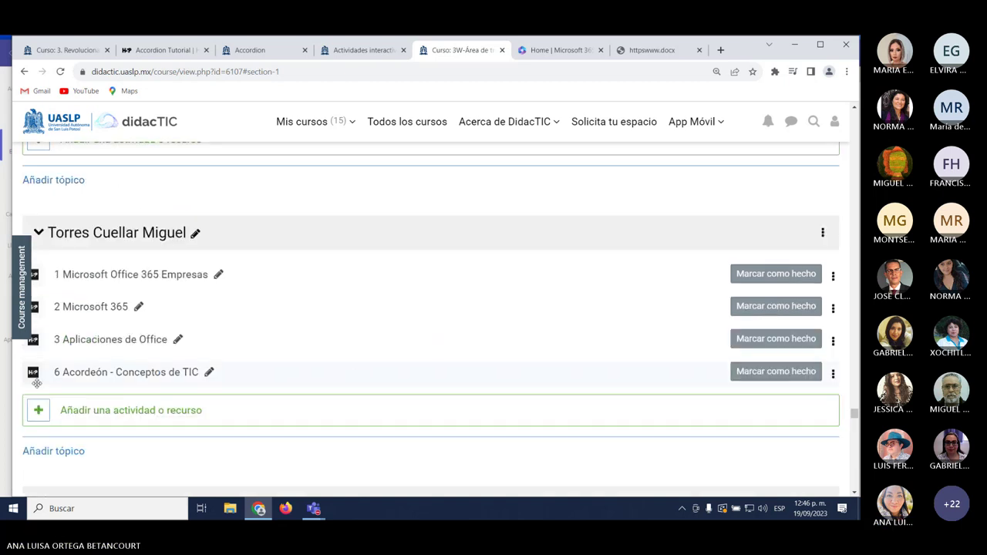
pyautogui.click(142, 373)
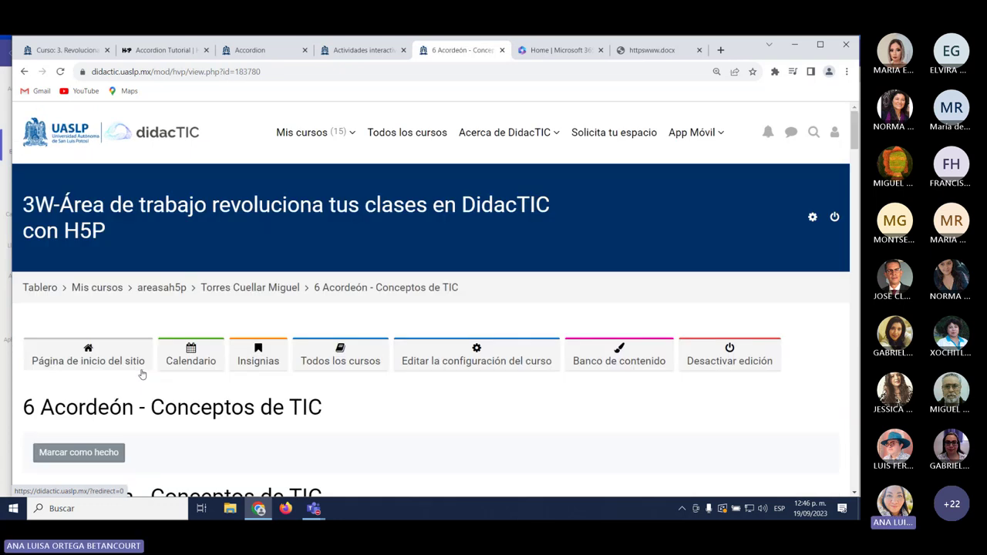
# Switch to the Teams meeting window to check the meeting chat, and return to the accordion activity in the browser.
pyautogui.click(313, 510)
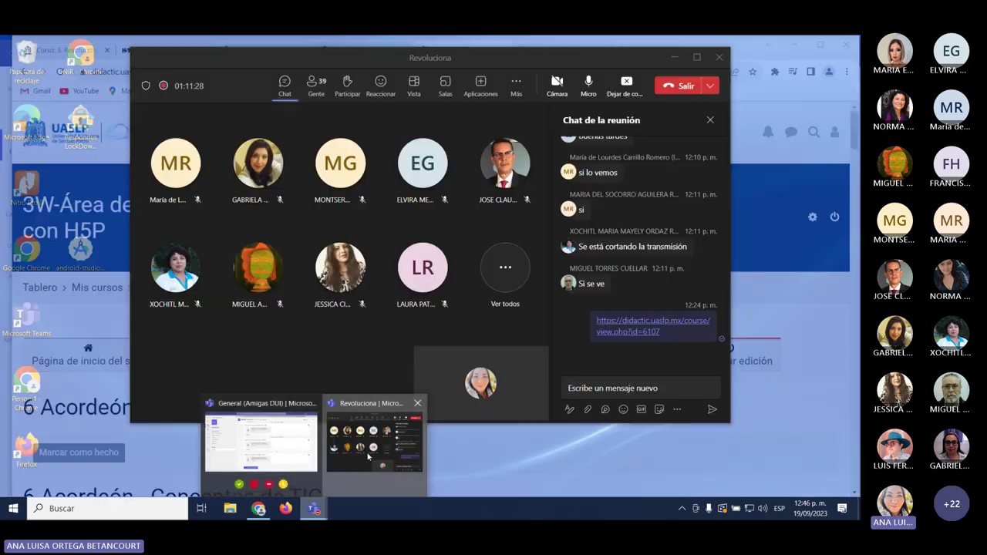
pyautogui.click(374, 439)
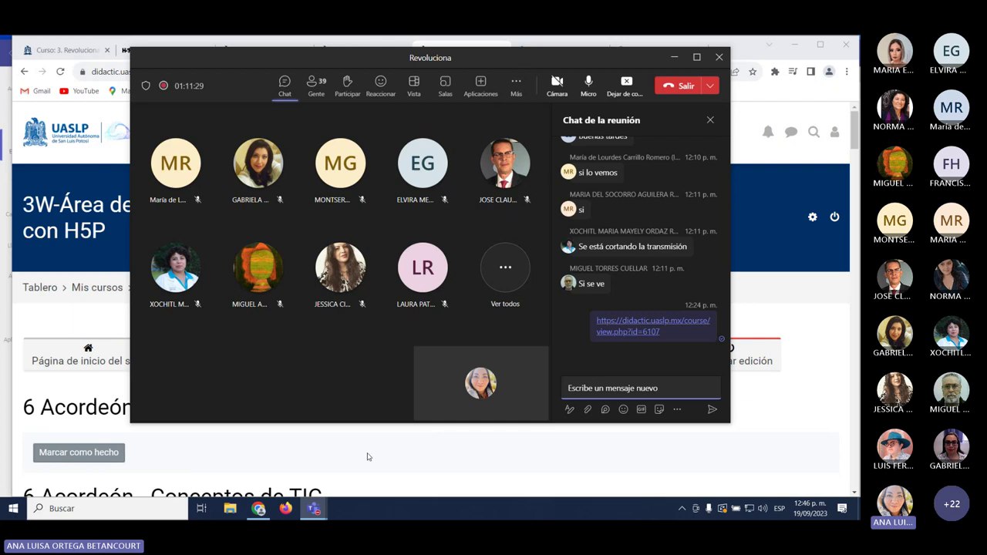
pyautogui.click(819, 407)
# Expand the Usuario, Empresa, Tecnologías de la Información y Comunicaciones, Base de datos and Sistemas de Información panels in turn to review their definitions.
pyautogui.scroll(-3, 601, 413)
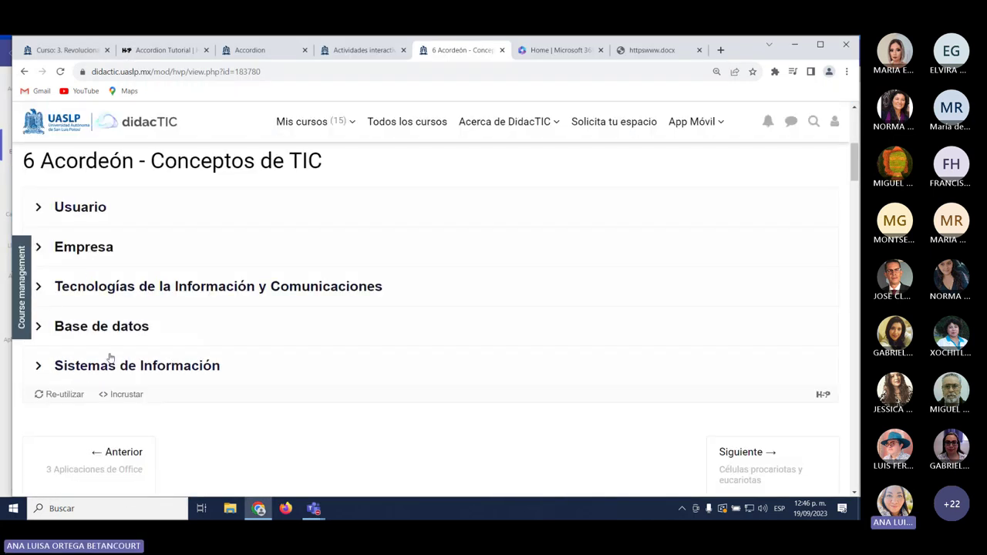
pyautogui.click(44, 208)
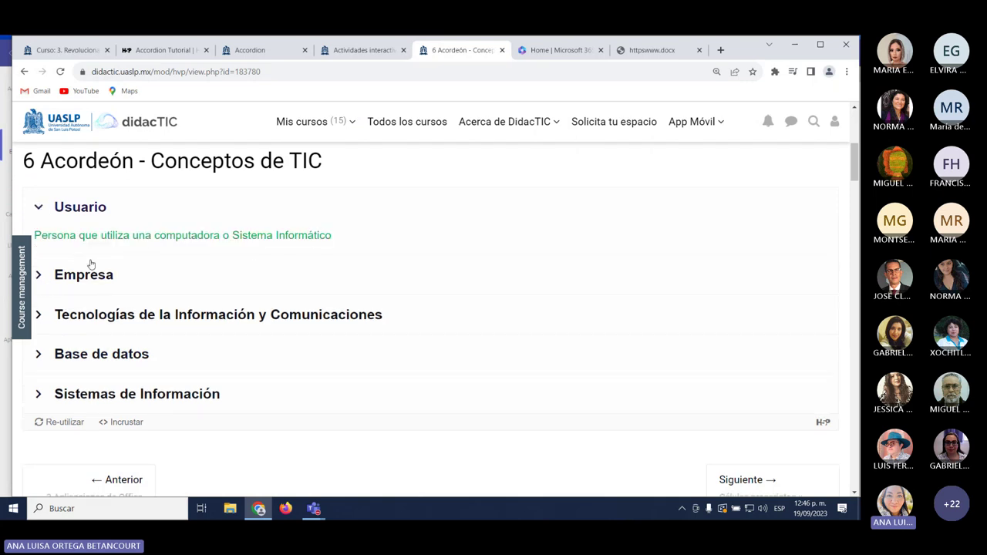
pyautogui.click(40, 275)
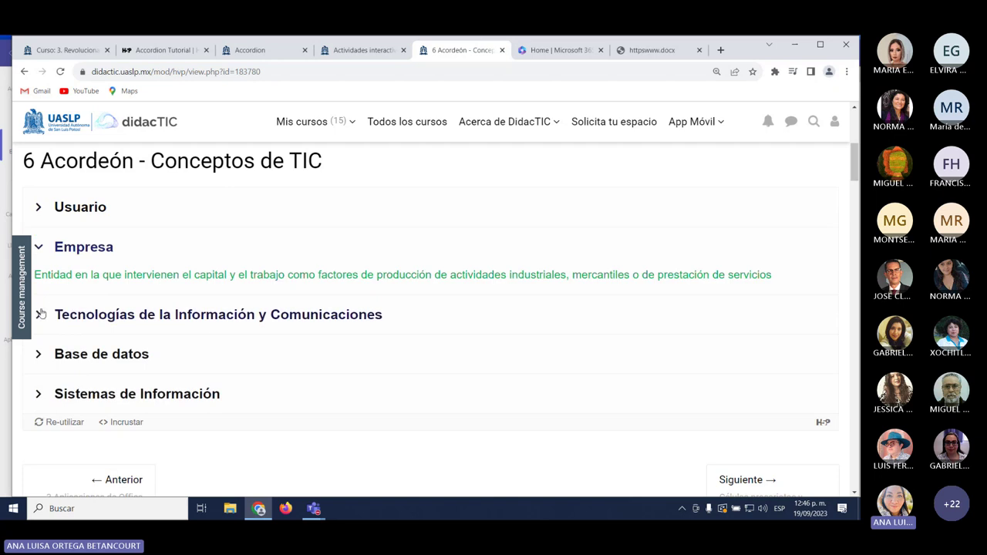
pyautogui.click(40, 314)
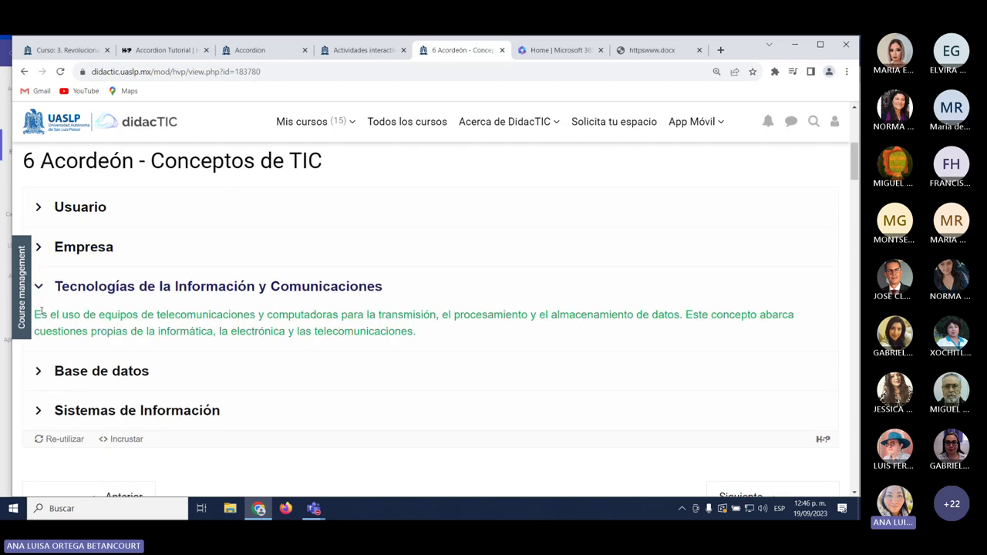
pyautogui.click(41, 373)
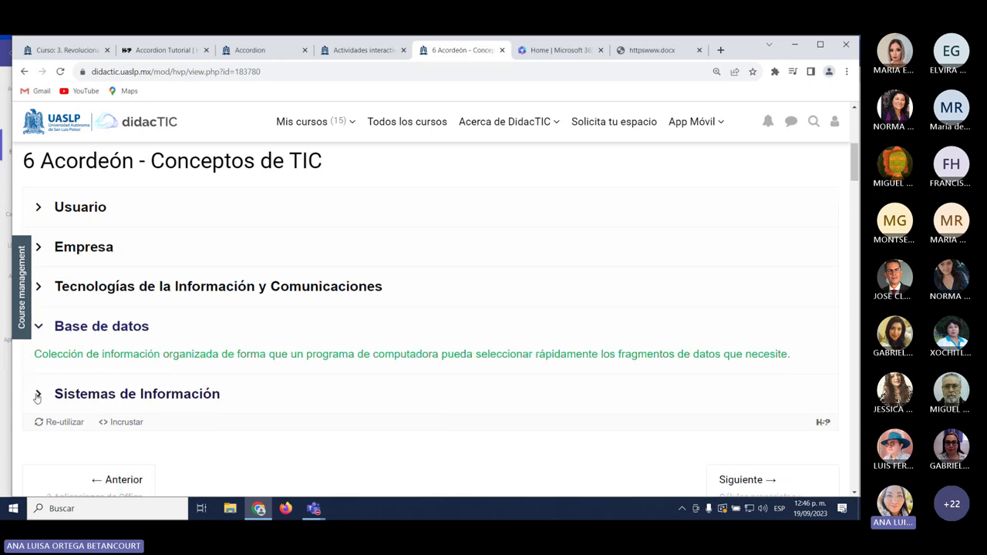
pyautogui.click(37, 395)
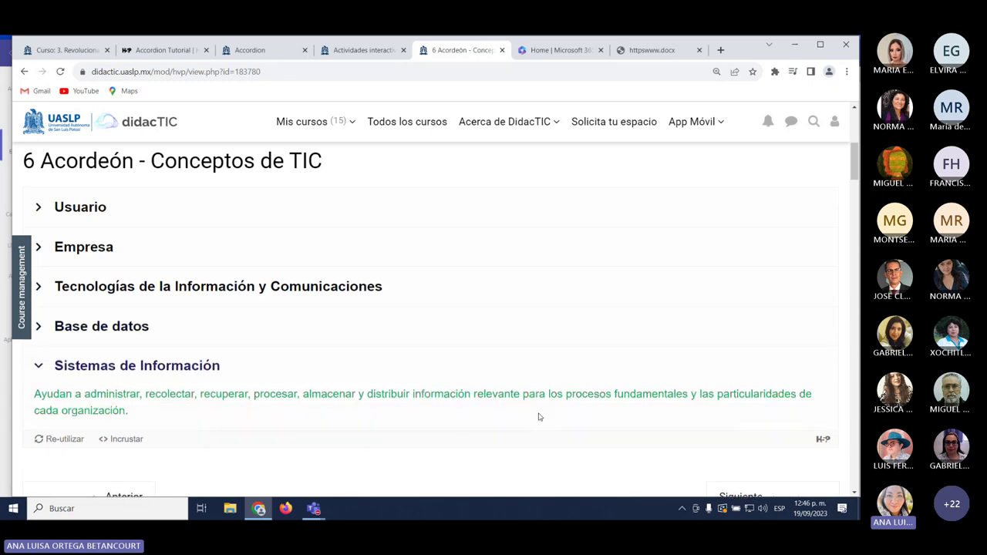
# Return to the participant's course section and look back through the preceding participants' sections for another accordion activity.
pyautogui.scroll(3, 539, 417)
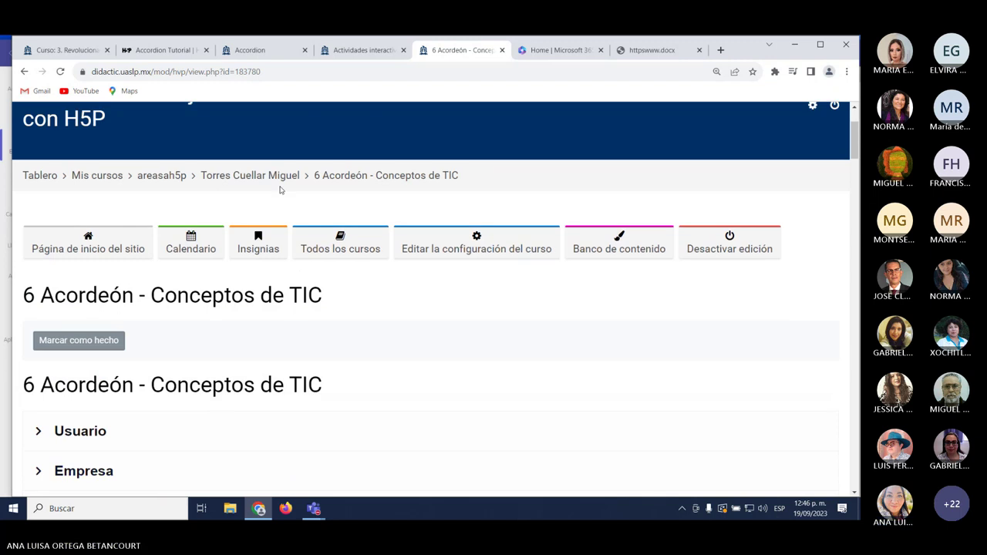
pyautogui.click(252, 177)
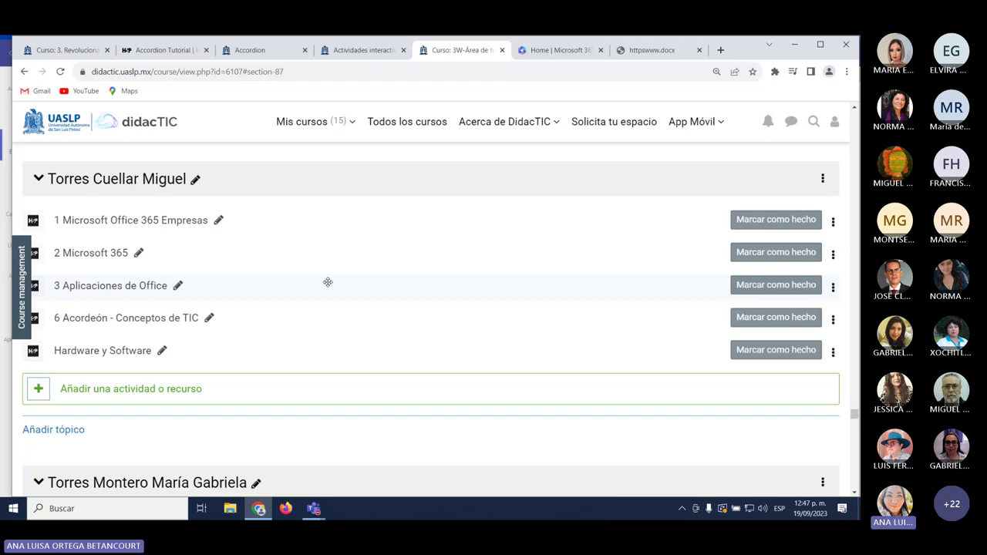
pyautogui.scroll(10, 328, 282)
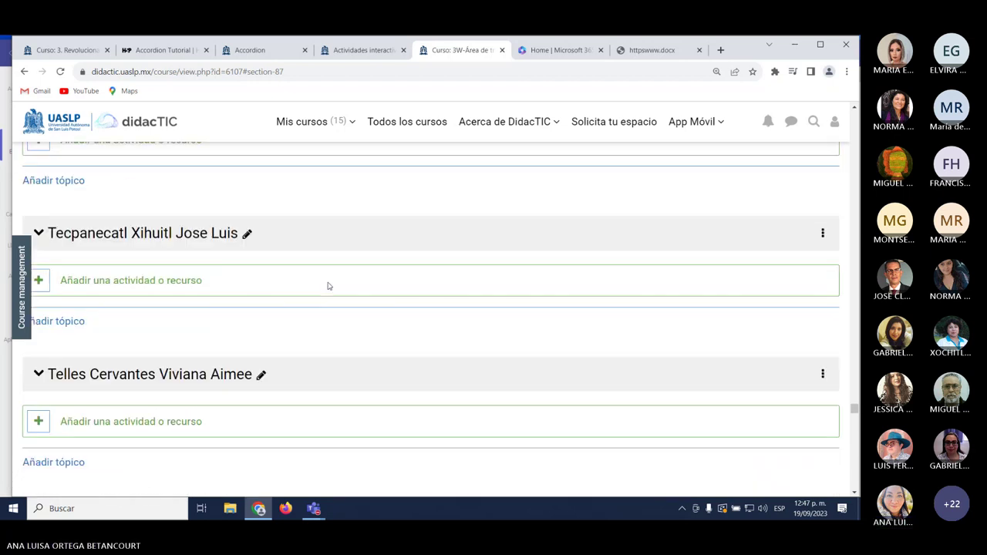
pyautogui.scroll(3, 328, 286)
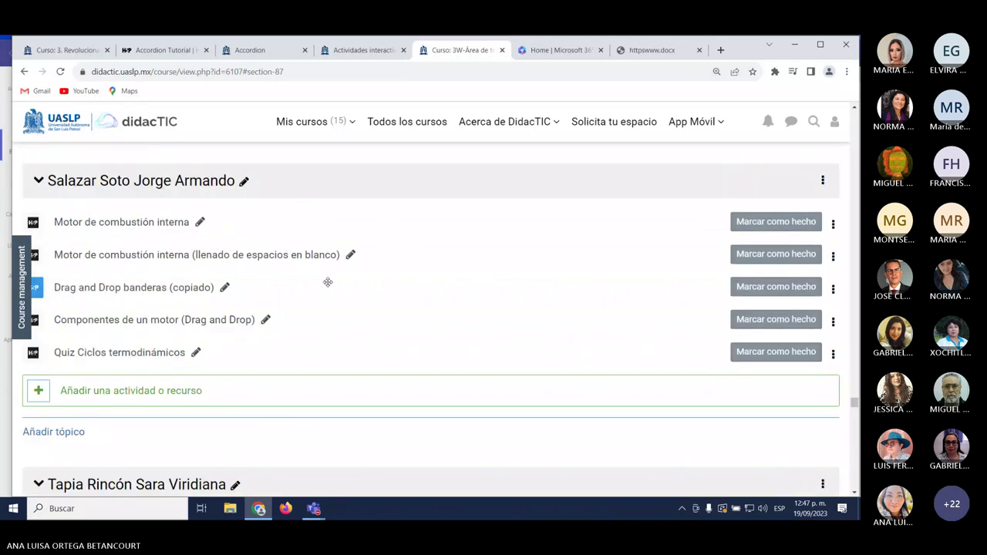
pyautogui.scroll(6, 463, 383)
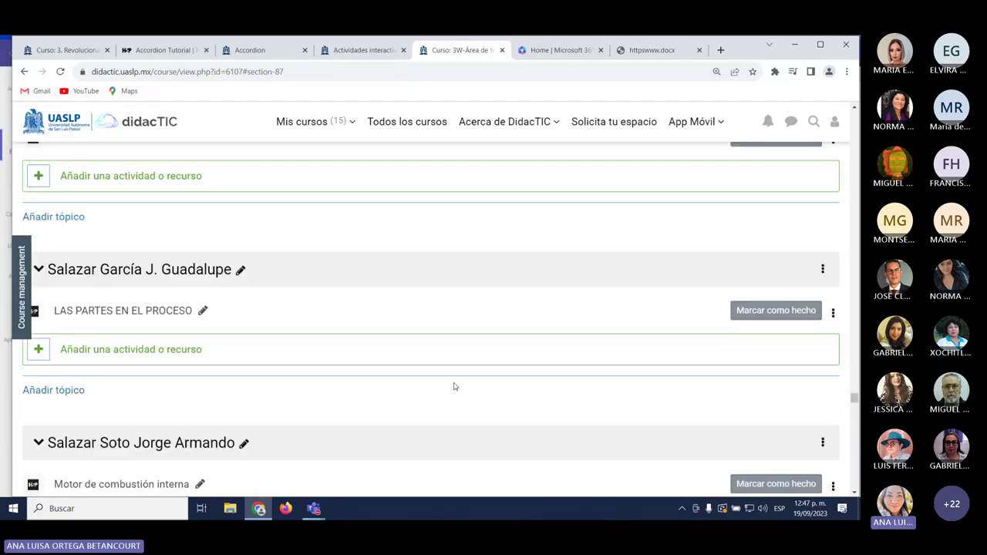
pyautogui.scroll(5, 448, 382)
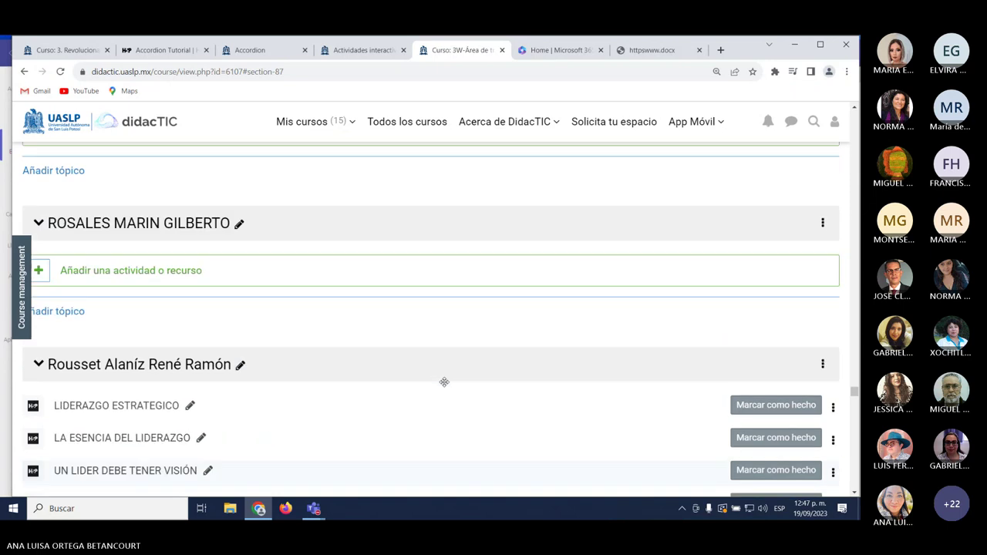
pyautogui.scroll(8, 443, 384)
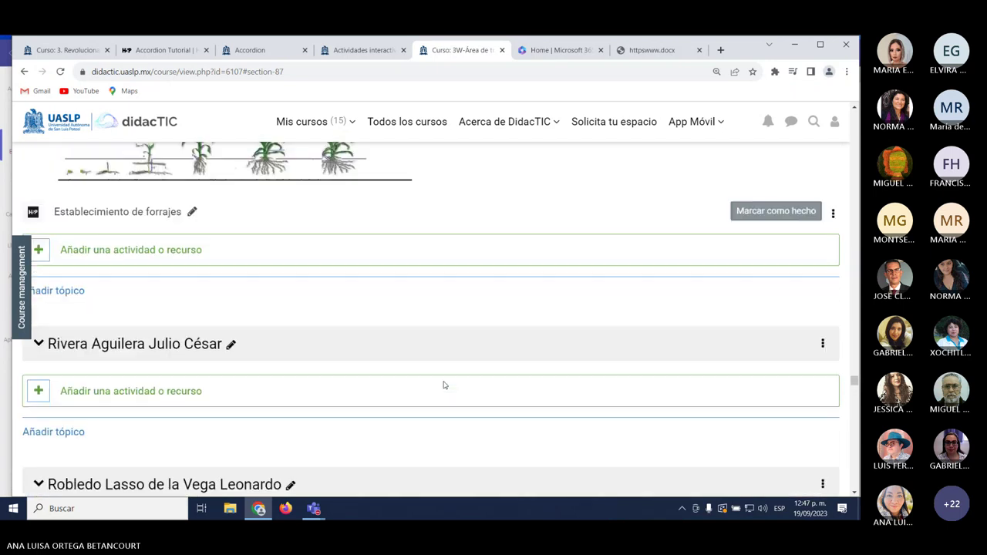
pyautogui.scroll(4, 443, 384)
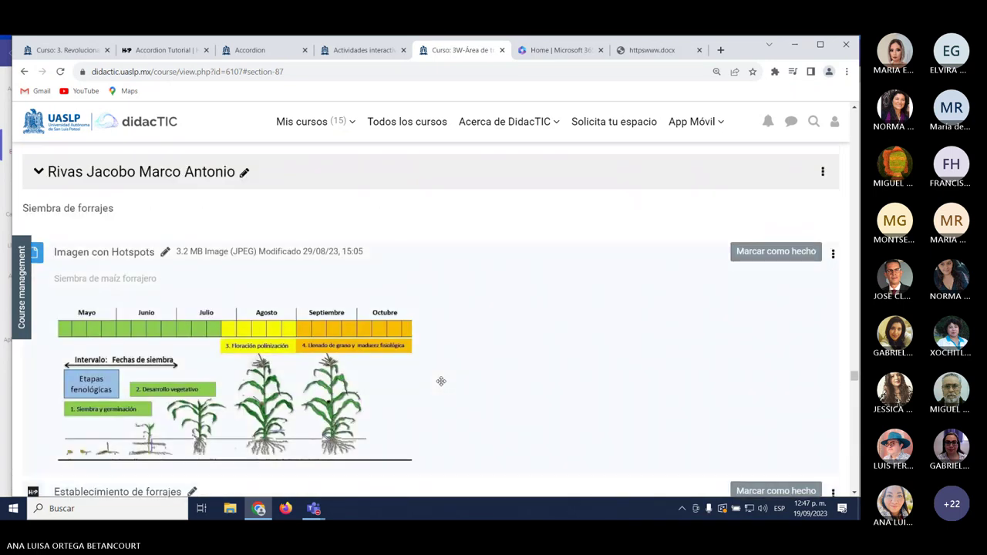
pyautogui.scroll(3, 436, 381)
pyautogui.scroll(3, 430, 383)
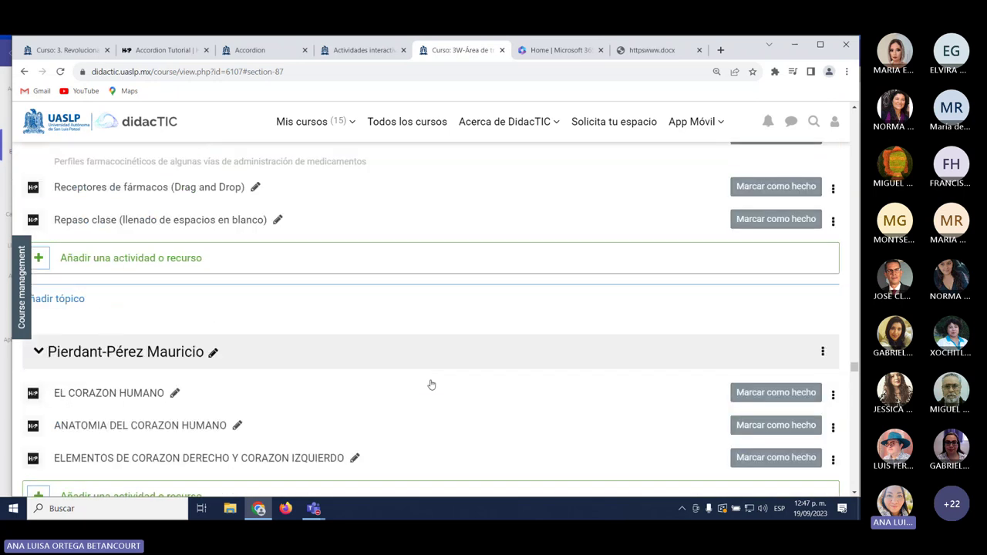
pyautogui.scroll(5, 429, 384)
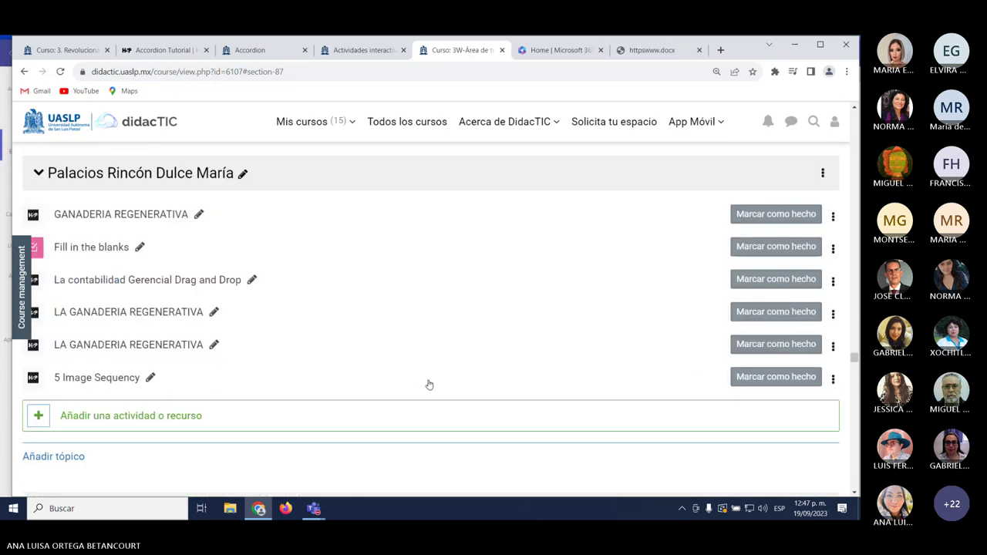
pyautogui.scroll(3, 429, 384)
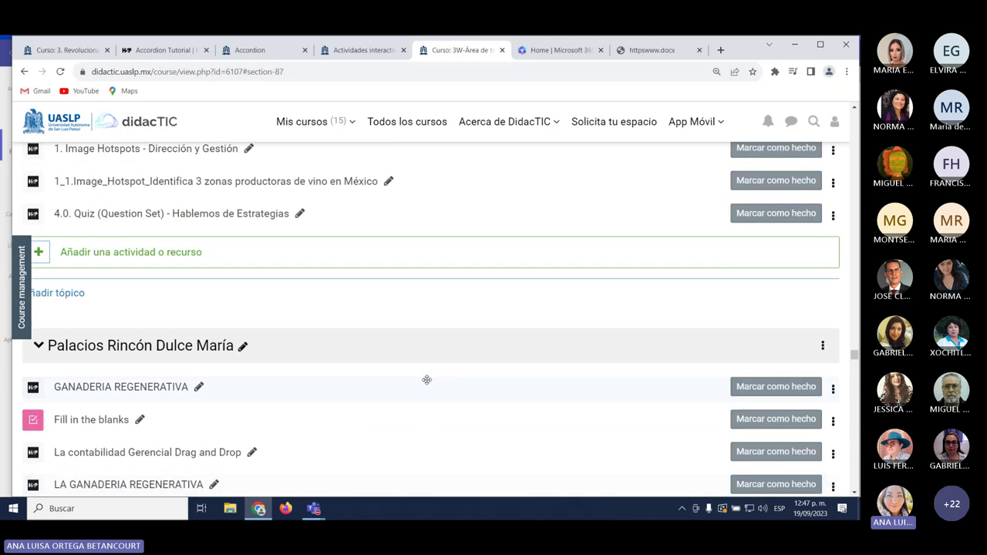
pyautogui.scroll(7, 427, 379)
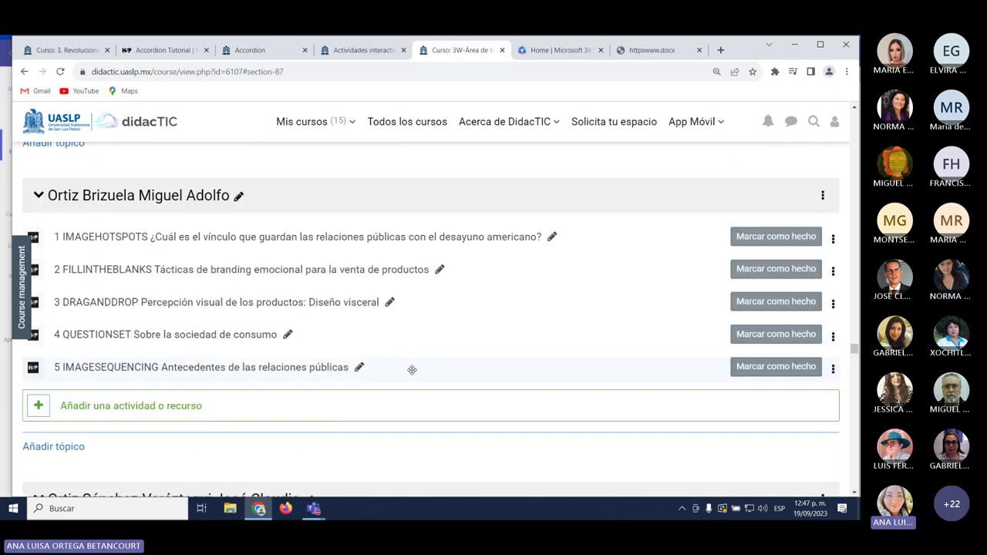
pyautogui.scroll(5, 424, 376)
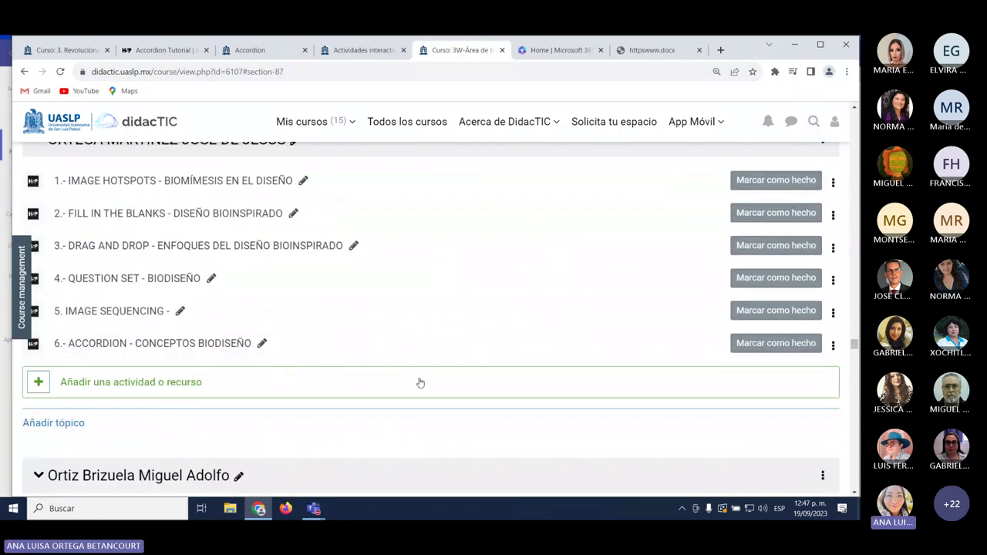
# Open the activity 6.- ACCORDION - CONCEPTOS BIODISEÑO and expand BIOMORFISMO, BIOUTILIZACIÓN, BIOMÍMESIS and ETHOS in turn to review their definitions.
pyautogui.click(179, 343)
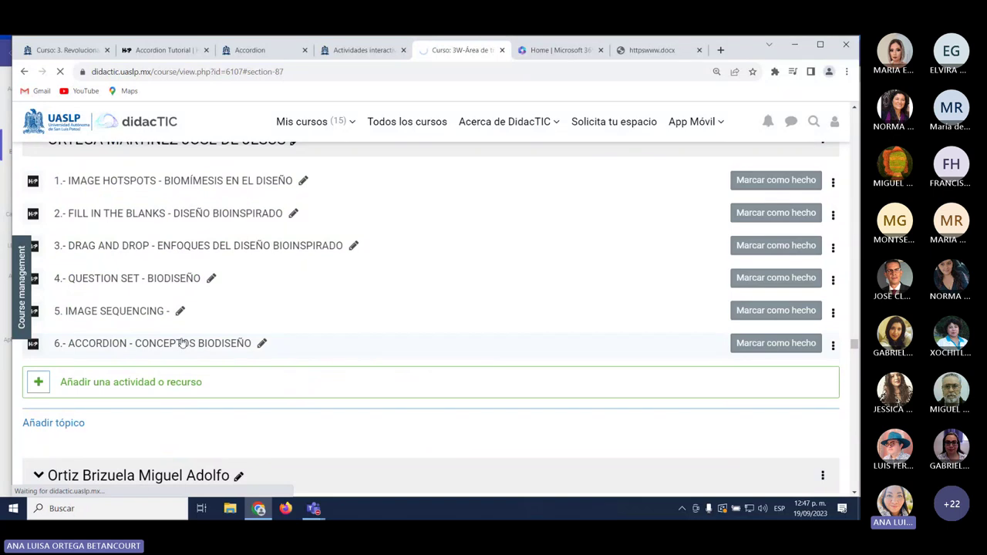
pyautogui.scroll(-3, 499, 388)
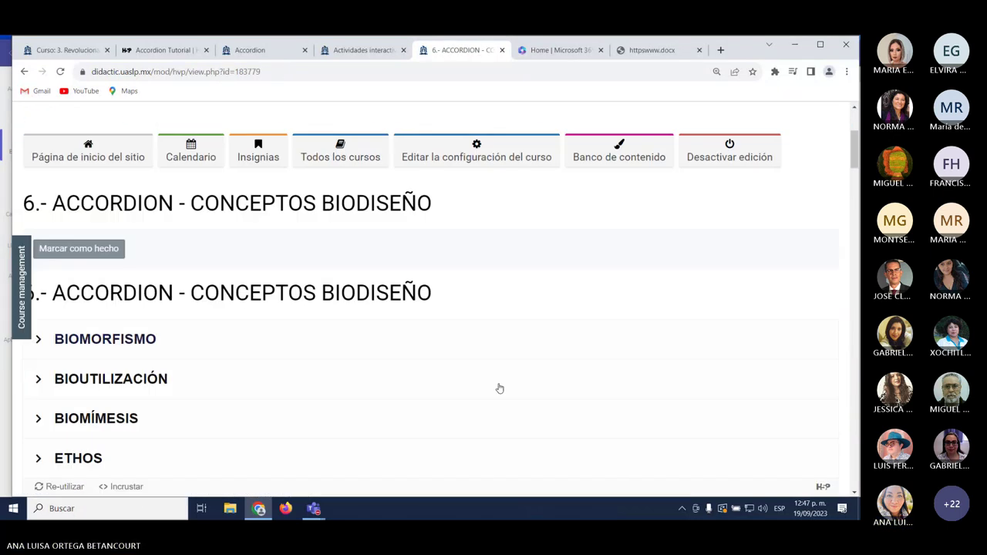
pyautogui.scroll(1, 500, 389)
pyautogui.scroll(-2, 207, 322)
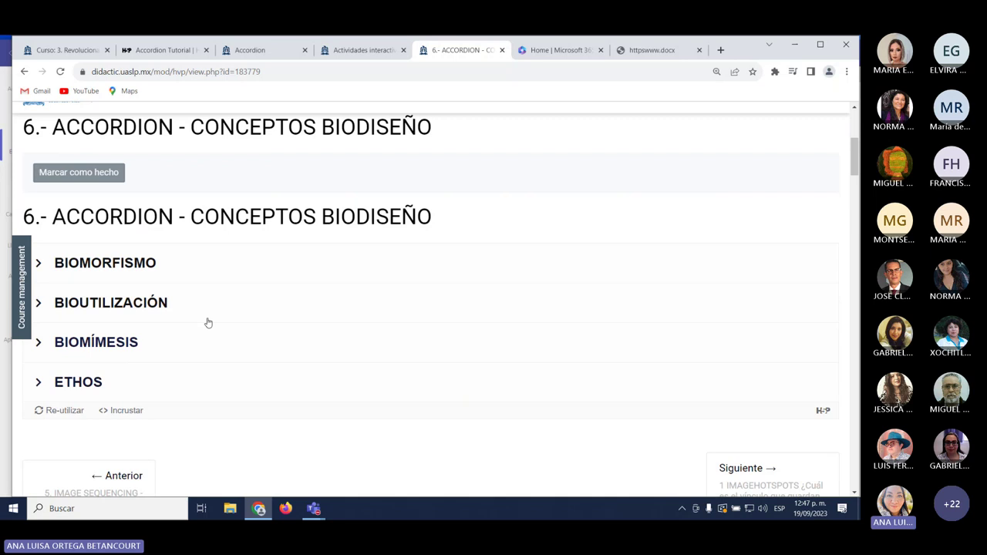
pyautogui.click(36, 264)
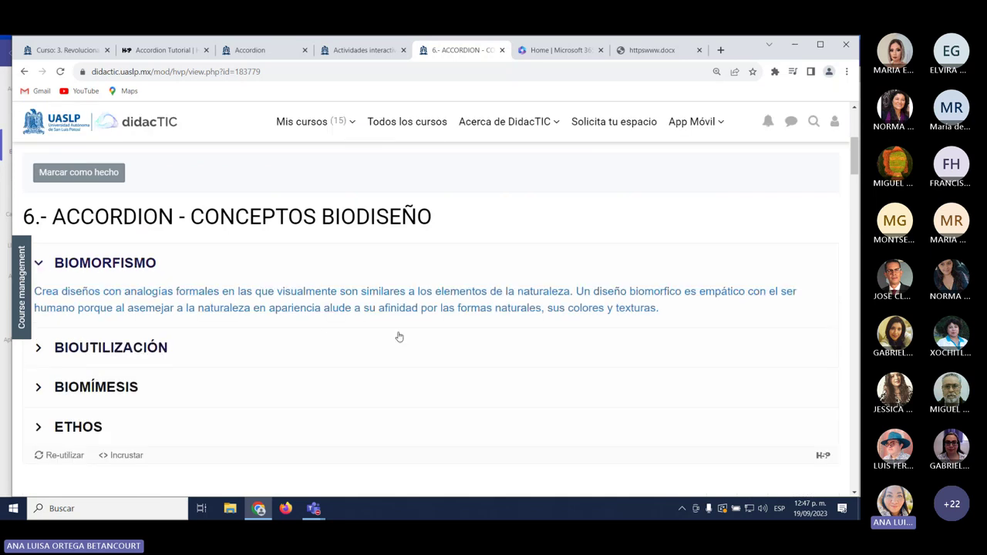
pyautogui.scroll(-2, 239, 324)
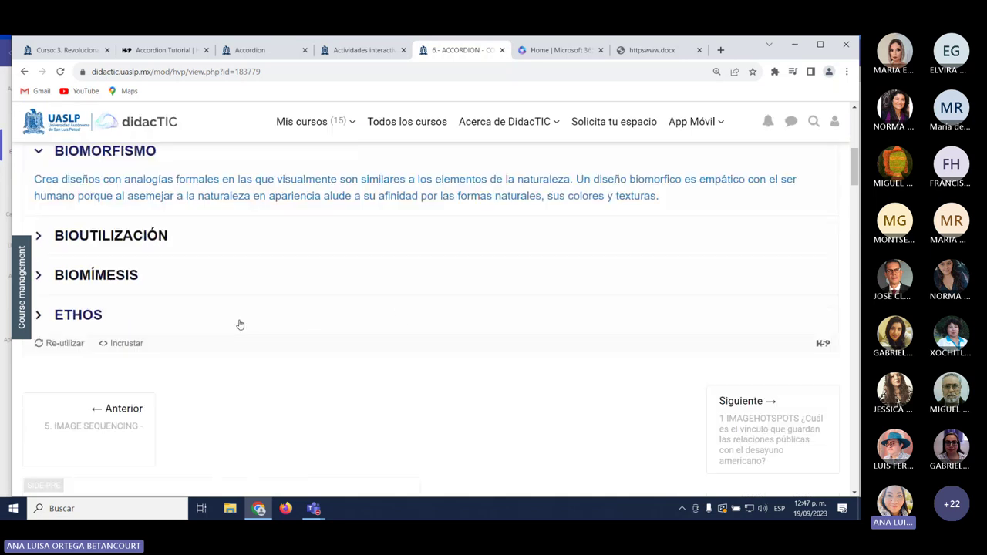
pyautogui.click(40, 238)
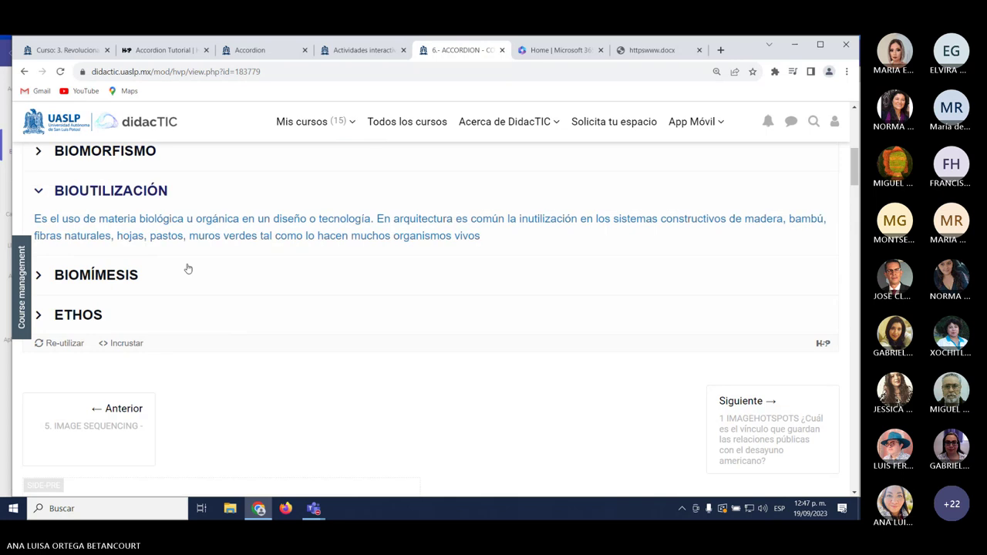
pyautogui.click(36, 273)
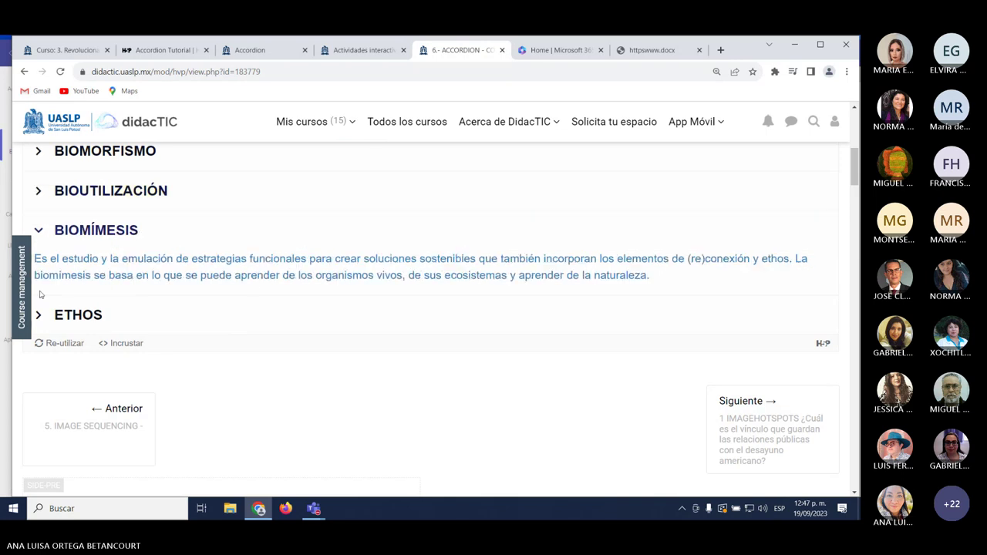
pyautogui.click(37, 314)
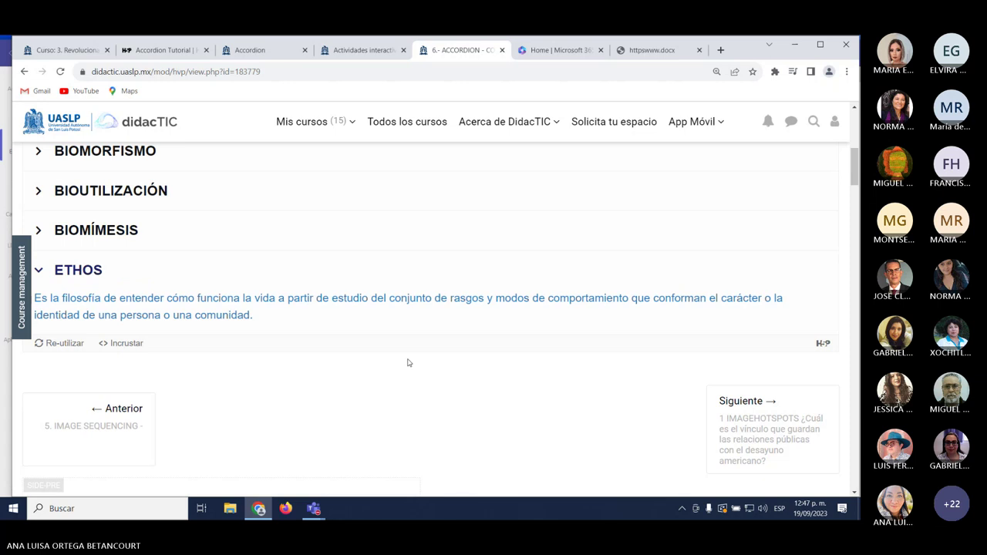
# Return to the participant's course section, look back through the preceding sections and open the activity 6. Computadoras por tamaño y capacidad - image sequencing to view it.
pyautogui.scroll(3, 408, 363)
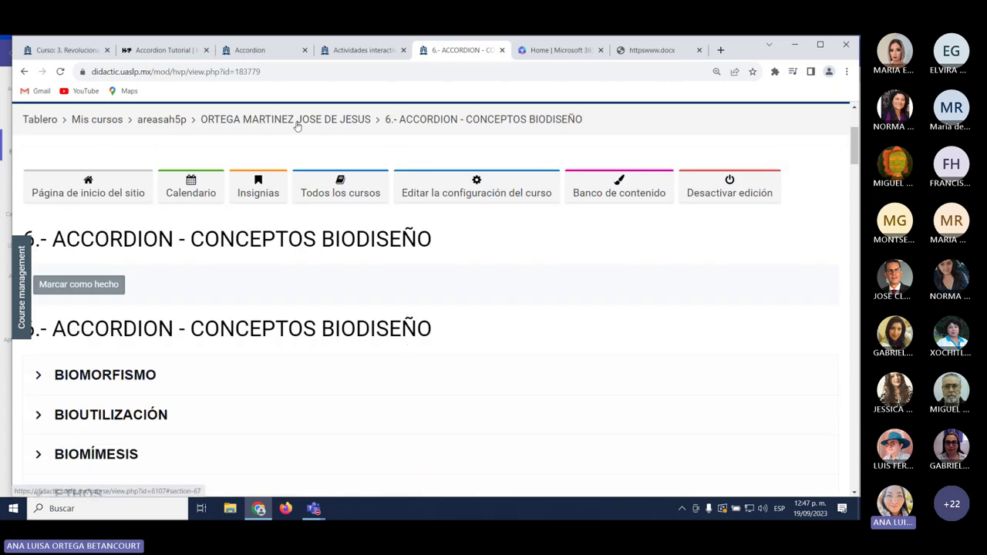
pyautogui.click(297, 120)
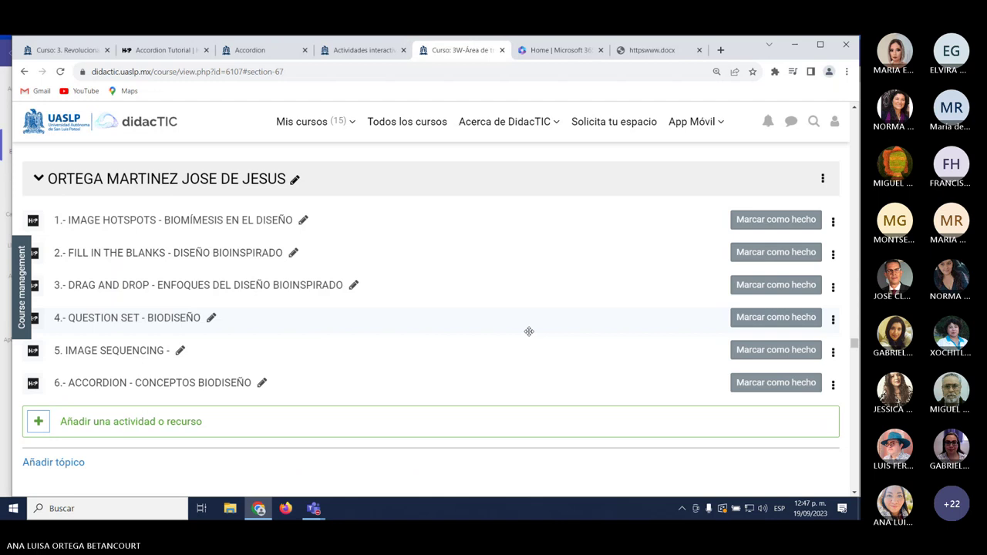
pyautogui.scroll(4, 529, 331)
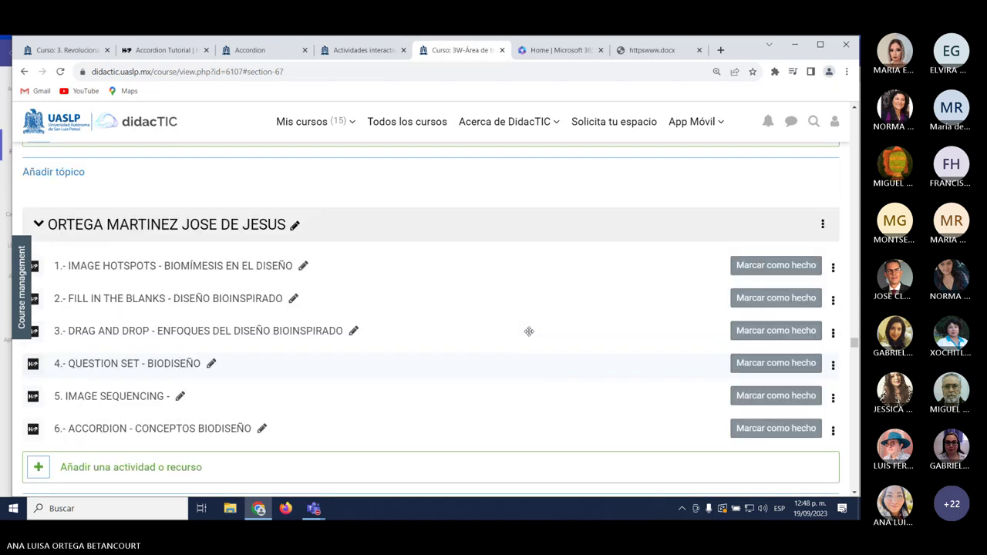
pyautogui.scroll(8, 529, 332)
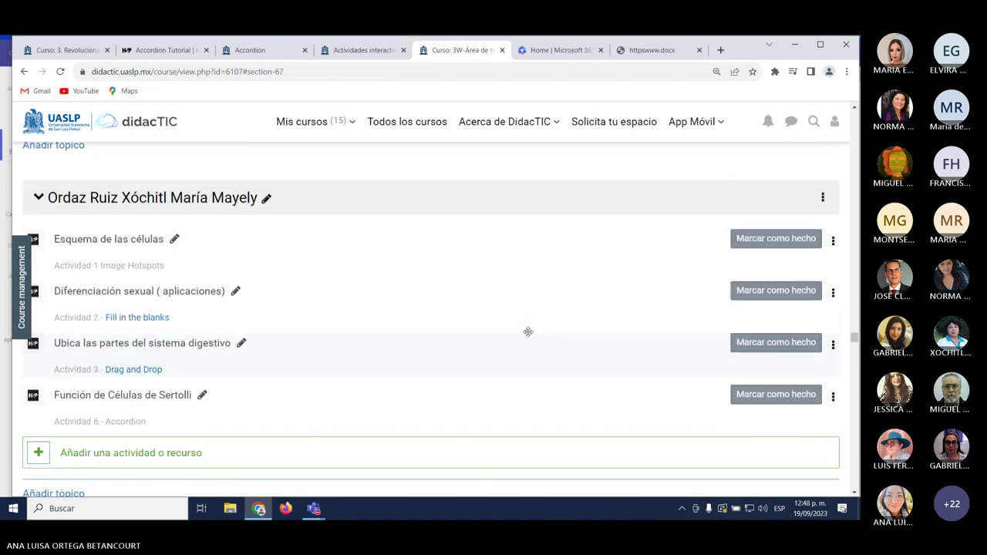
pyautogui.scroll(10, 528, 336)
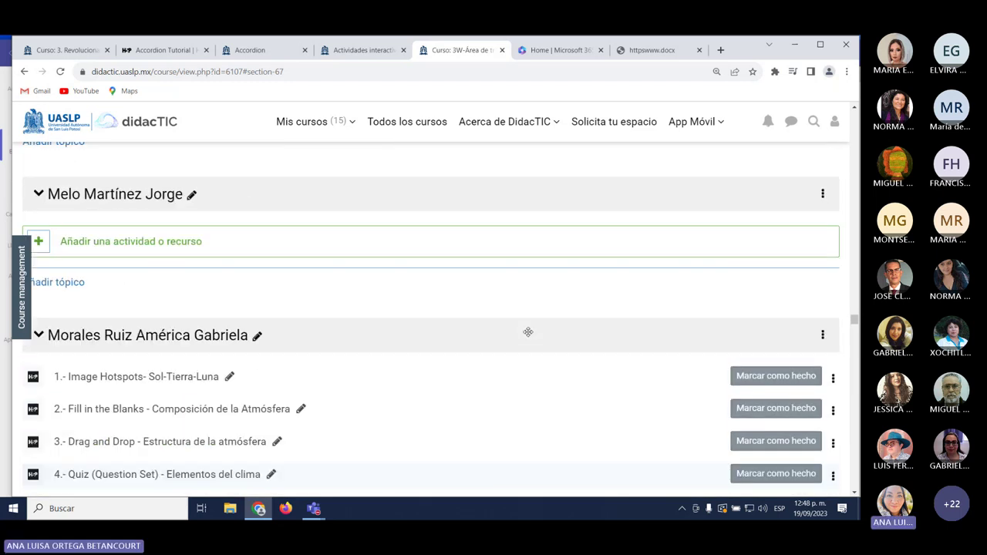
pyautogui.scroll(4, 528, 332)
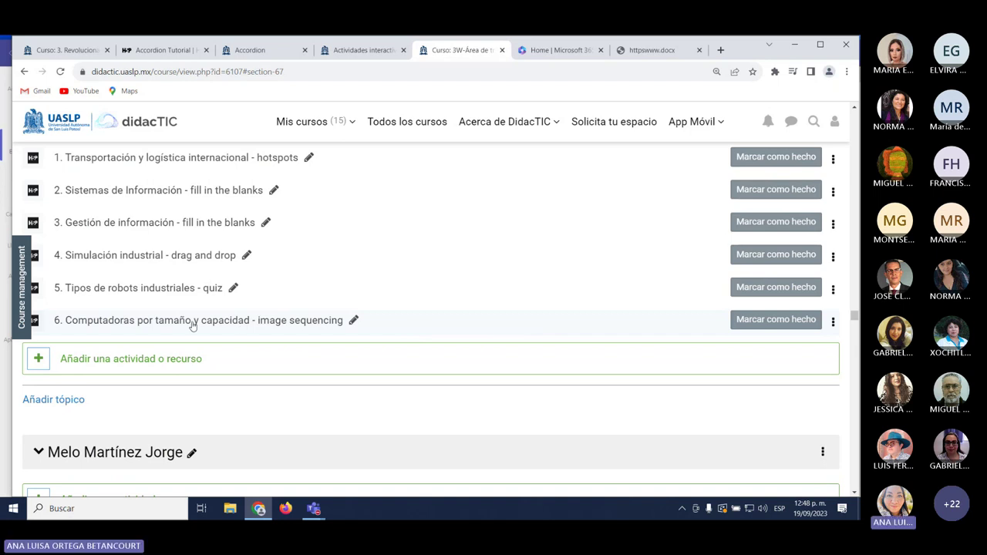
pyautogui.click(196, 322)
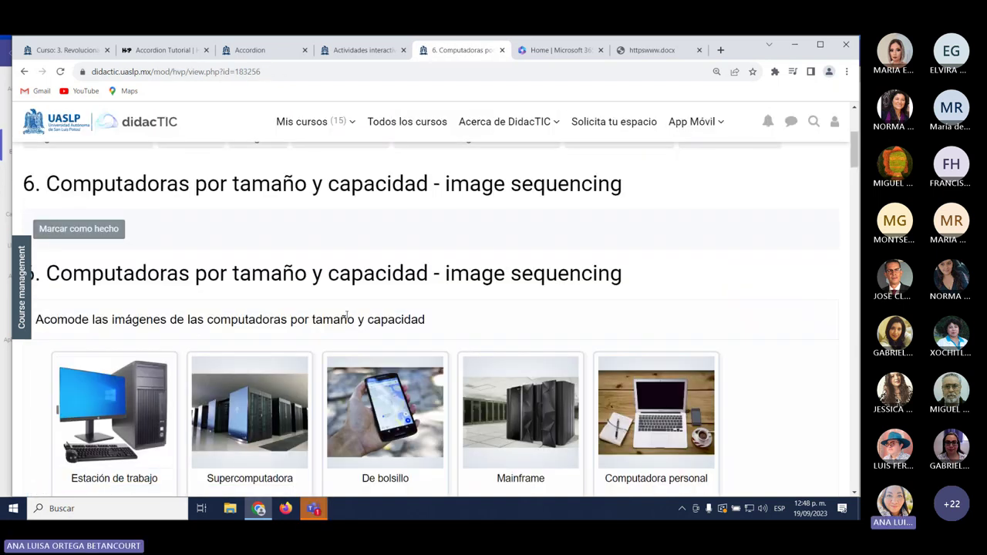
pyautogui.scroll(-3, 216, 339)
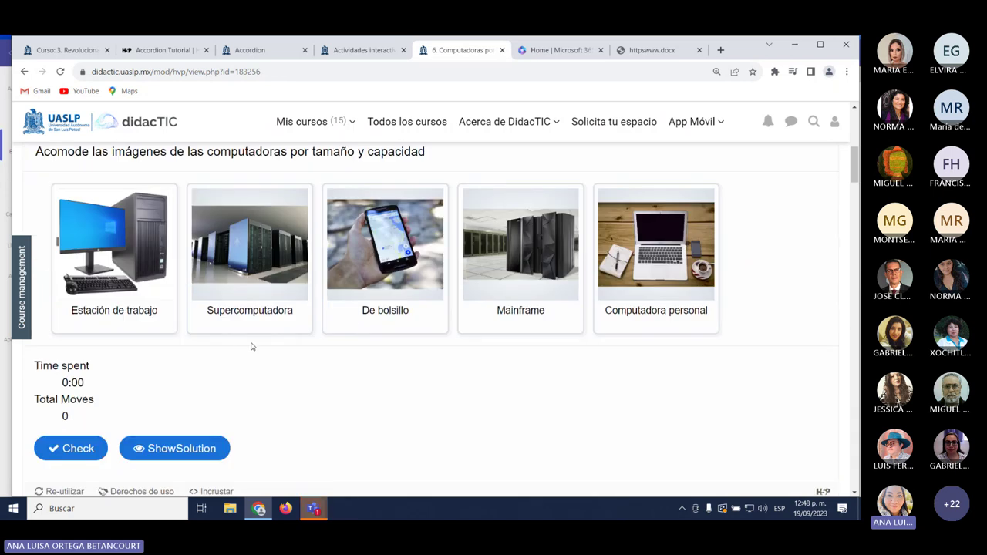
# Return to the main page of the course 3. Revoluciona tus clases en DidacTIC con H5P and switch to the Teams meeting window.
pyautogui.click(80, 51)
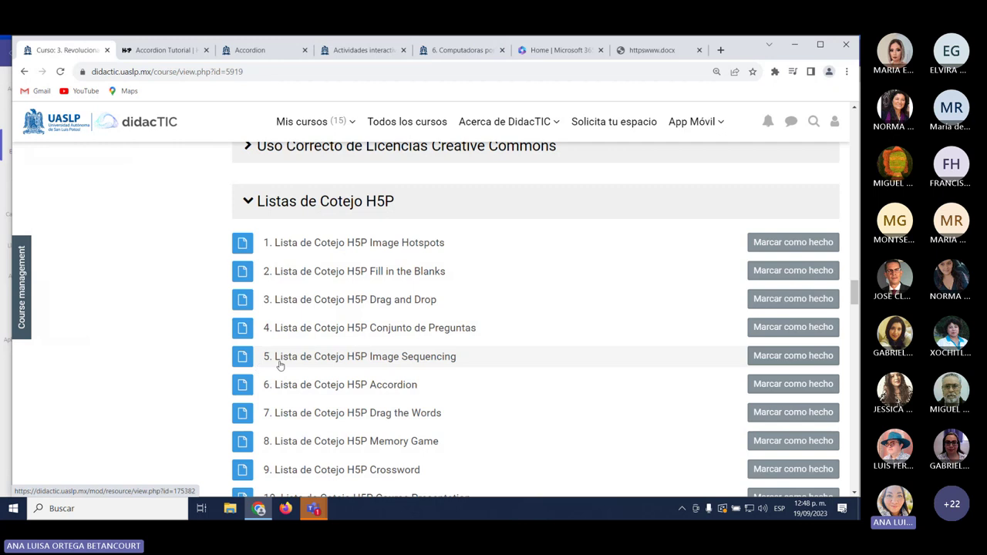
pyautogui.click(123, 114)
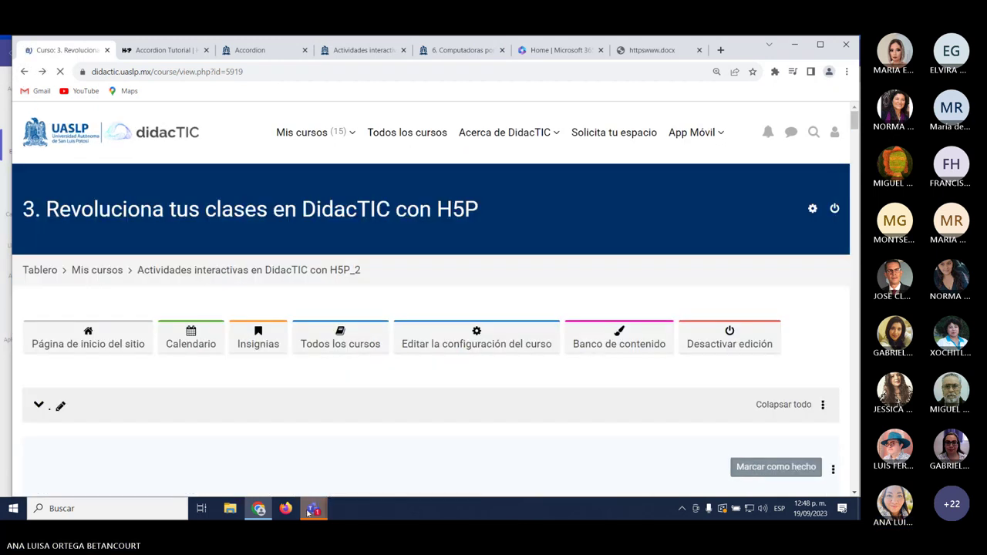
pyautogui.moveTo(322, 509)
pyautogui.click(364, 455)
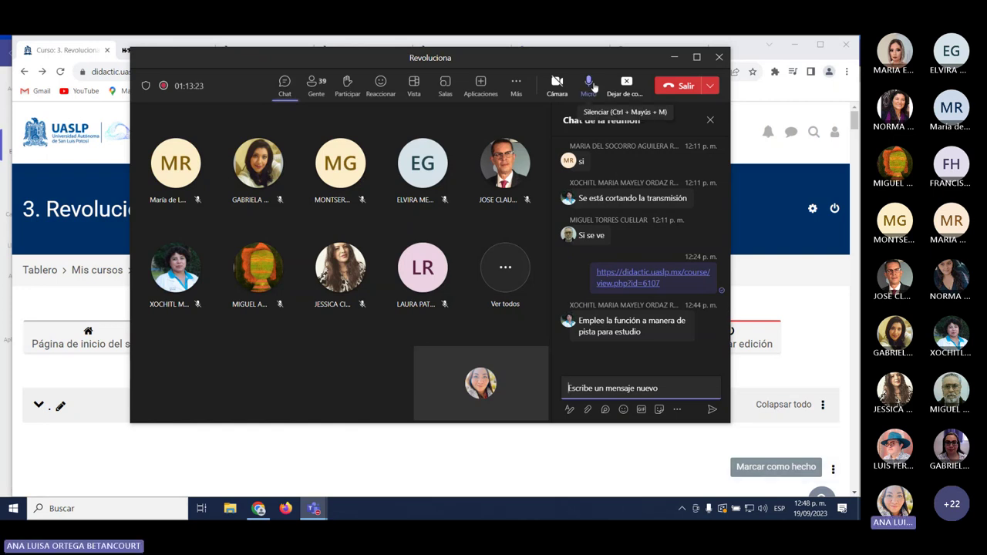
# Open the Teams meeting options, review the lobby, presenter, microphone, camera and chat settings, close them and return to the browser.
pyautogui.click(516, 86)
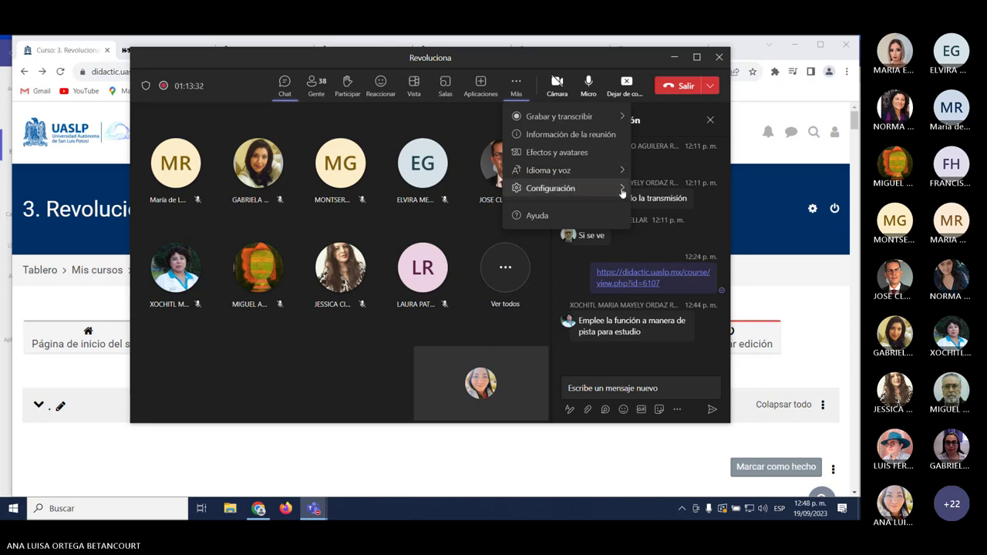
pyautogui.moveTo(622, 192)
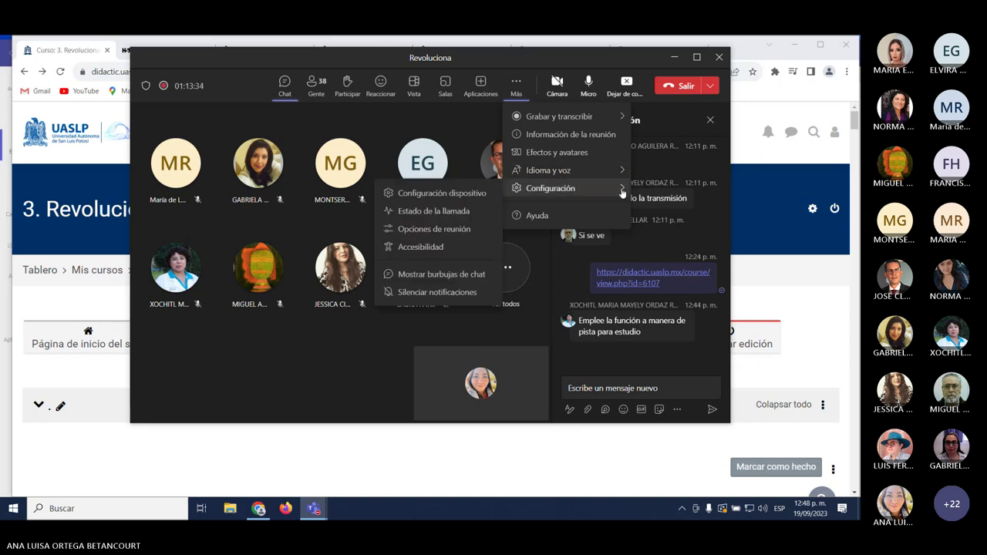
pyautogui.click(468, 230)
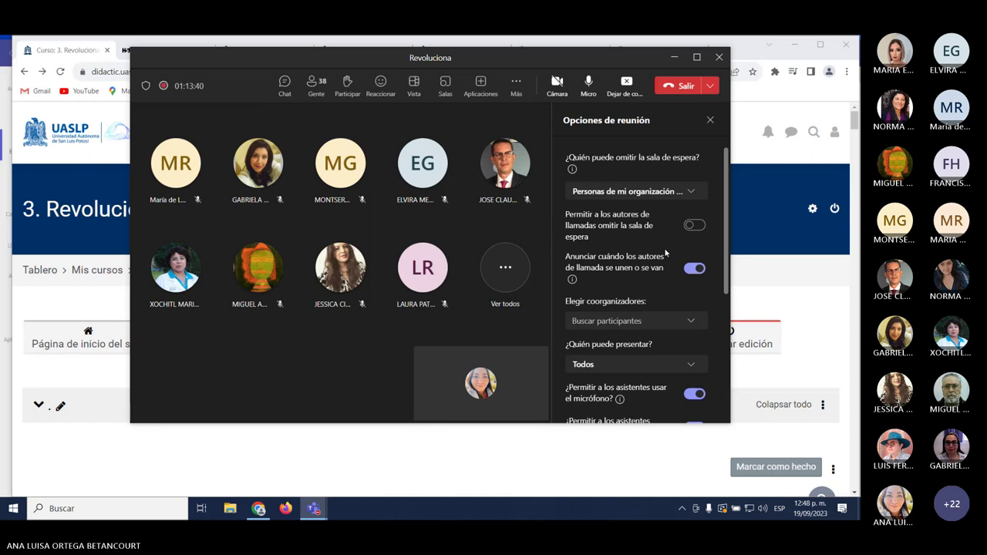
pyautogui.scroll(-3, 648, 267)
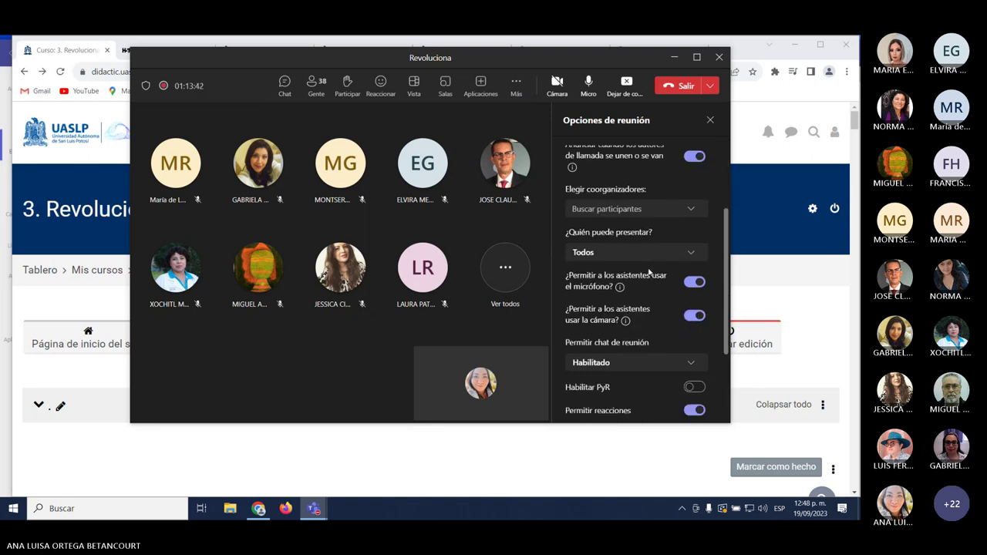
pyautogui.scroll(-3, 648, 271)
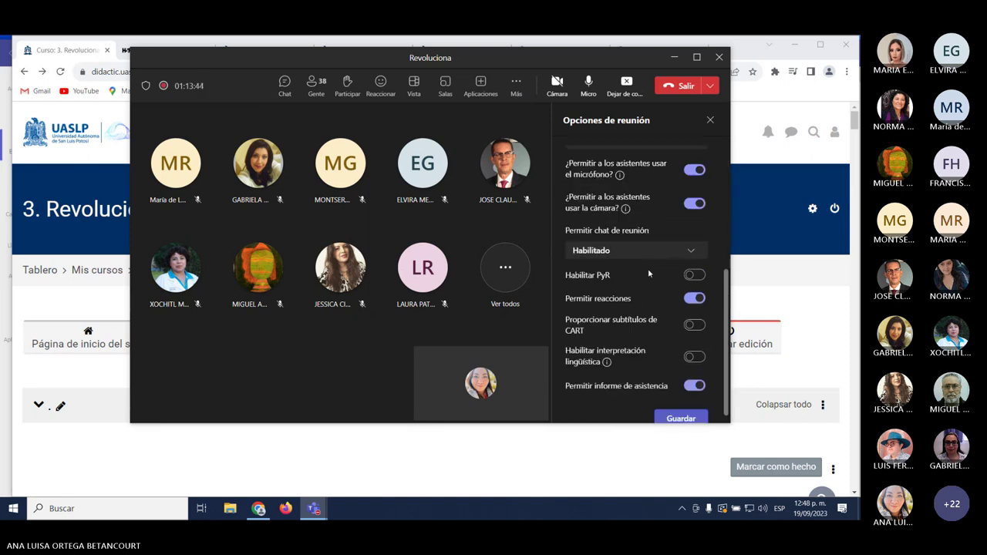
pyautogui.scroll(6, 646, 272)
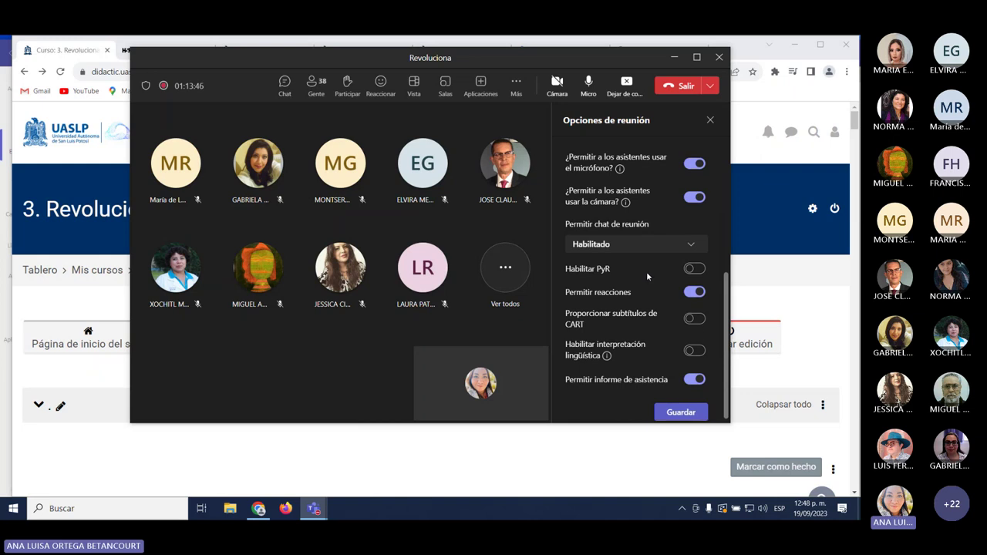
pyautogui.scroll(1, 646, 271)
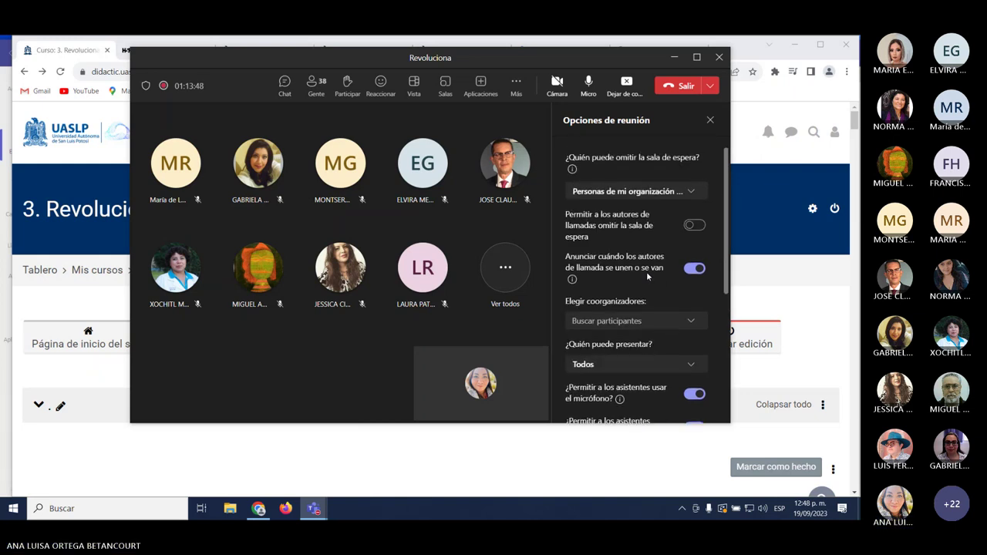
pyautogui.click(710, 124)
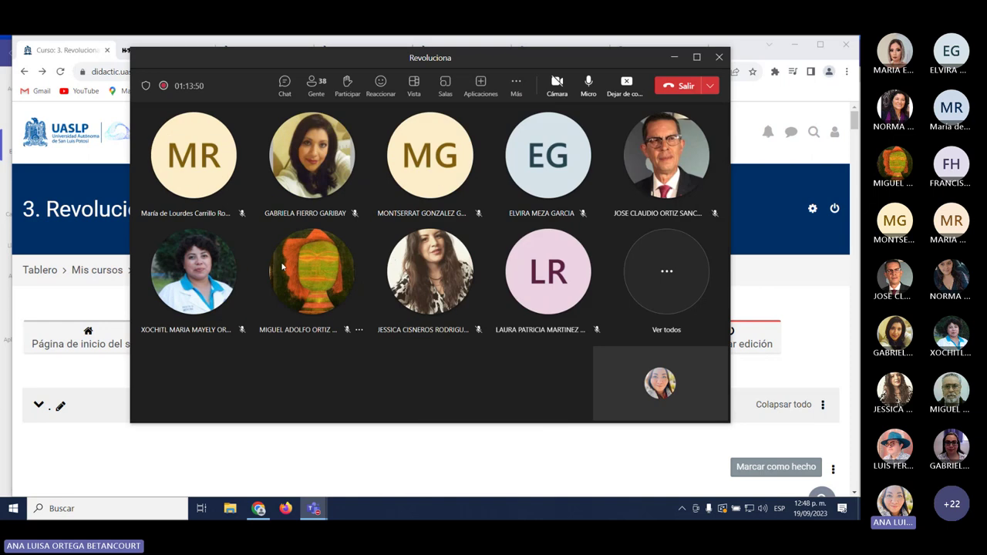
pyautogui.click(433, 459)
# Look through the course page's list of ten H5P activities and the Listas de Cotejo H5P section for the Drag the Words entries.
pyautogui.scroll(-4, 412, 453)
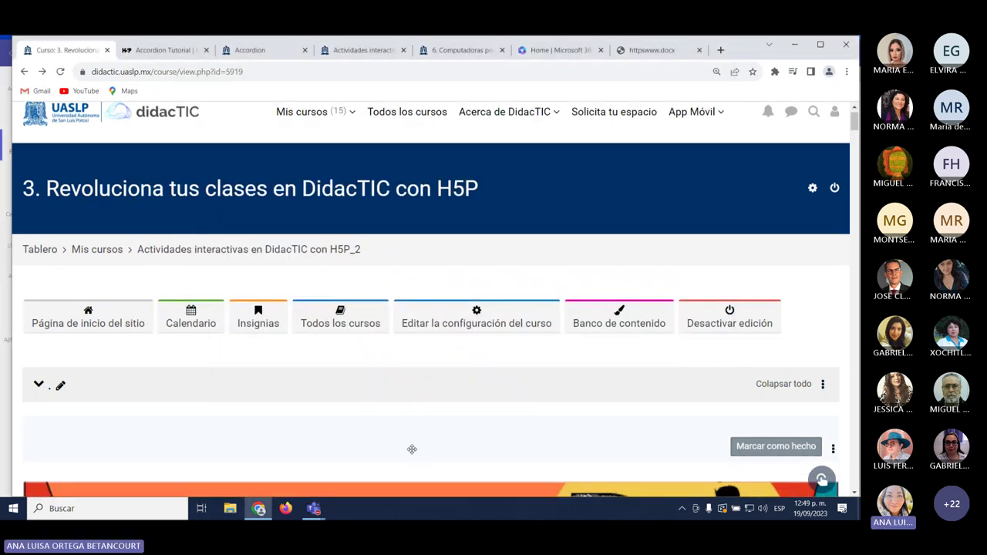
pyautogui.scroll(-9, 413, 453)
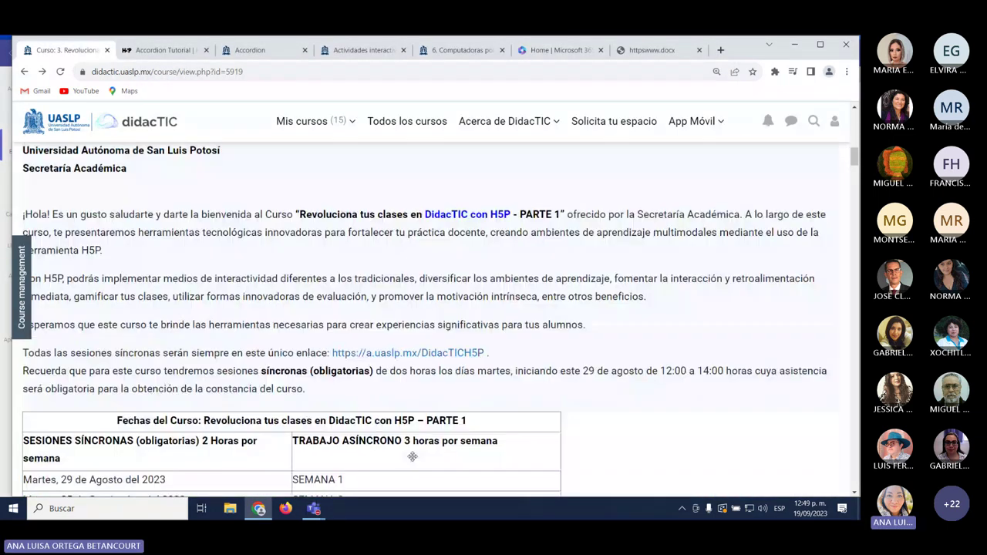
pyautogui.scroll(-6, 411, 456)
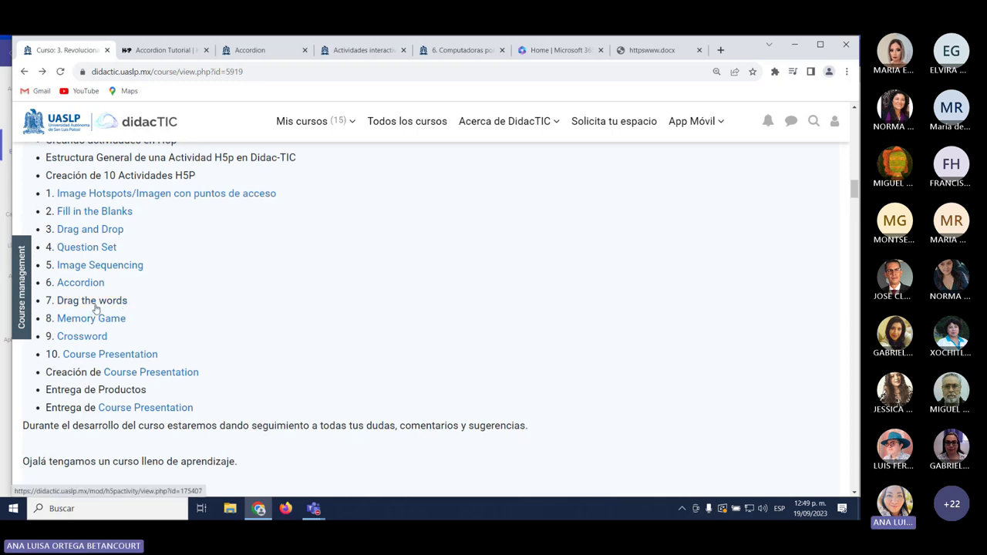
pyautogui.middleClick(252, 340)
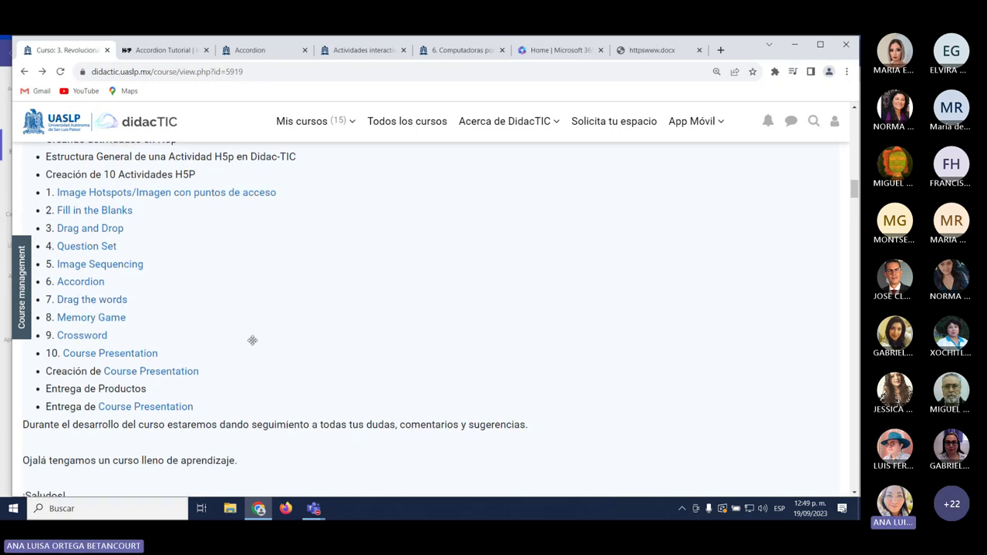
pyautogui.scroll(-10, 259, 350)
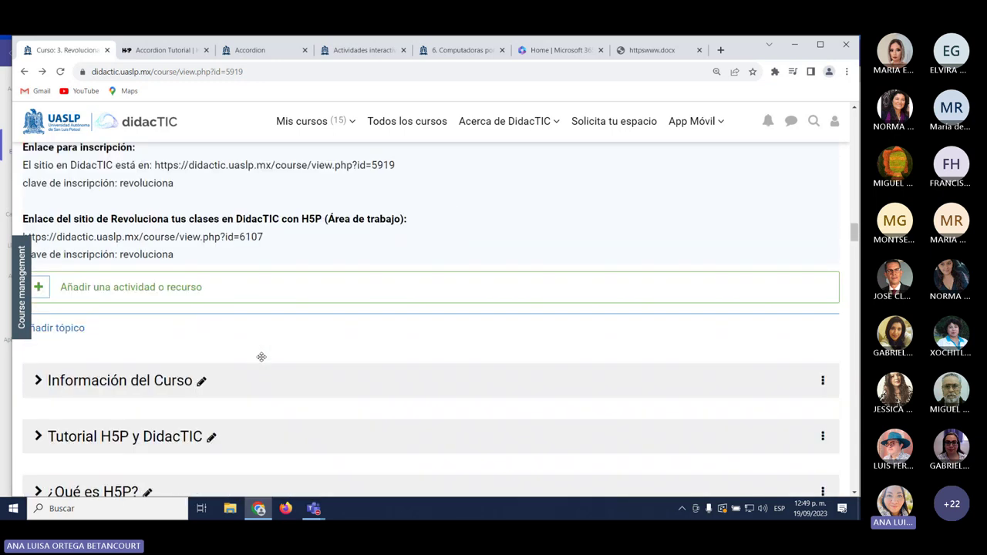
pyautogui.scroll(-10, 262, 357)
pyautogui.click(196, 385)
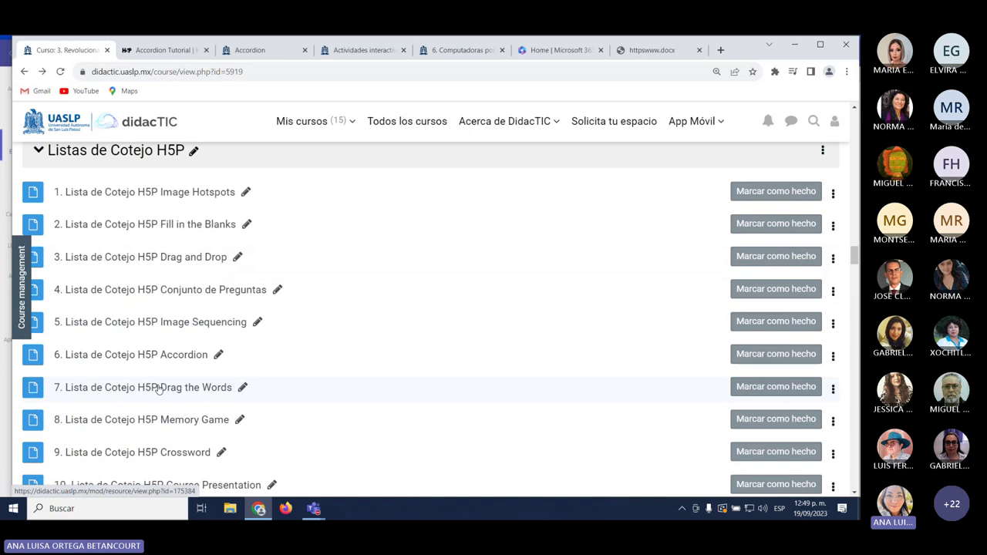
pyautogui.middleClick(186, 389)
# Go back to the beginning of the course page and turn off its editing mode.
pyautogui.scroll(20, 186, 389)
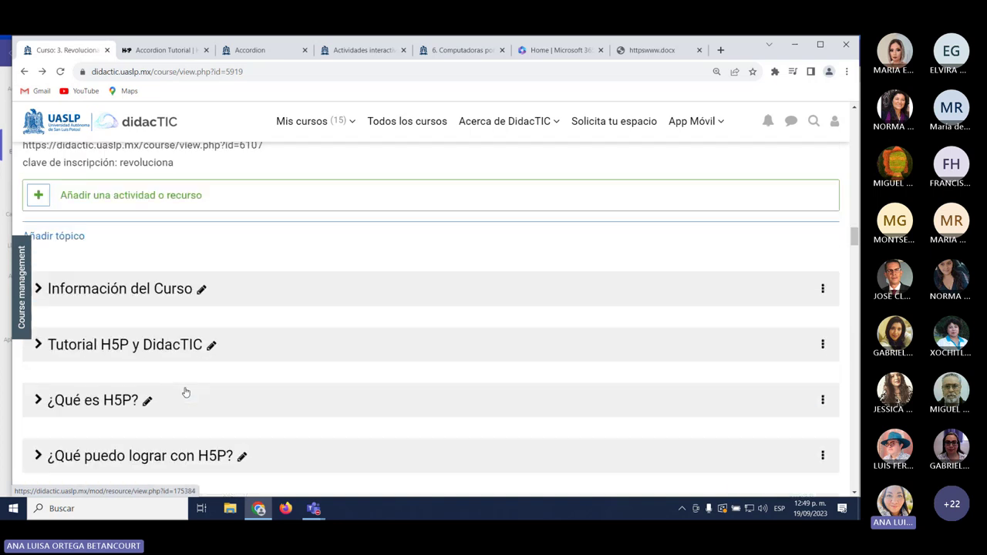
pyautogui.scroll(15, 186, 388)
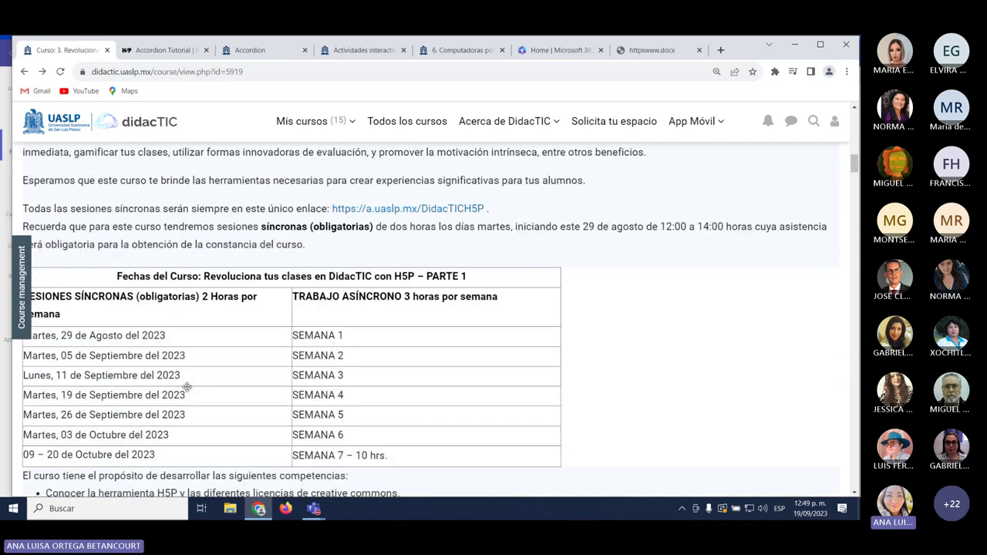
pyautogui.scroll(5, 667, 264)
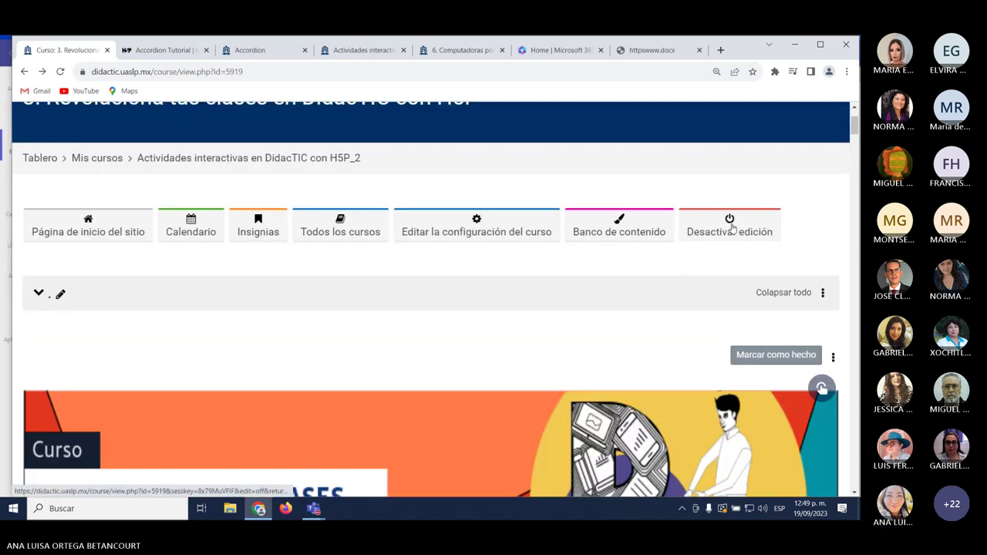
pyautogui.click(732, 226)
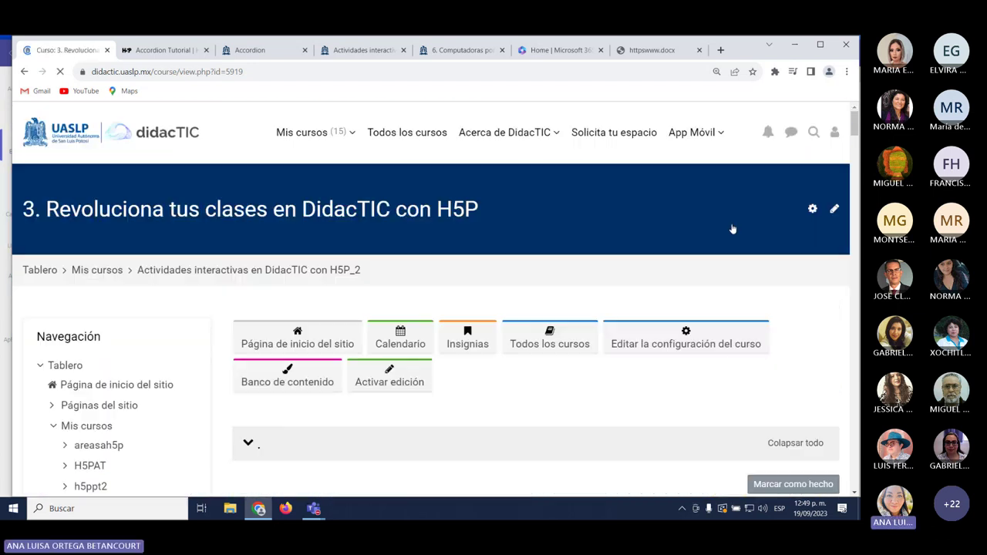
# Find the list of H5P activities in the course introduction and open activity 7, Drag the words.
pyautogui.scroll(-3, 593, 262)
pyautogui.scroll(-20, 590, 266)
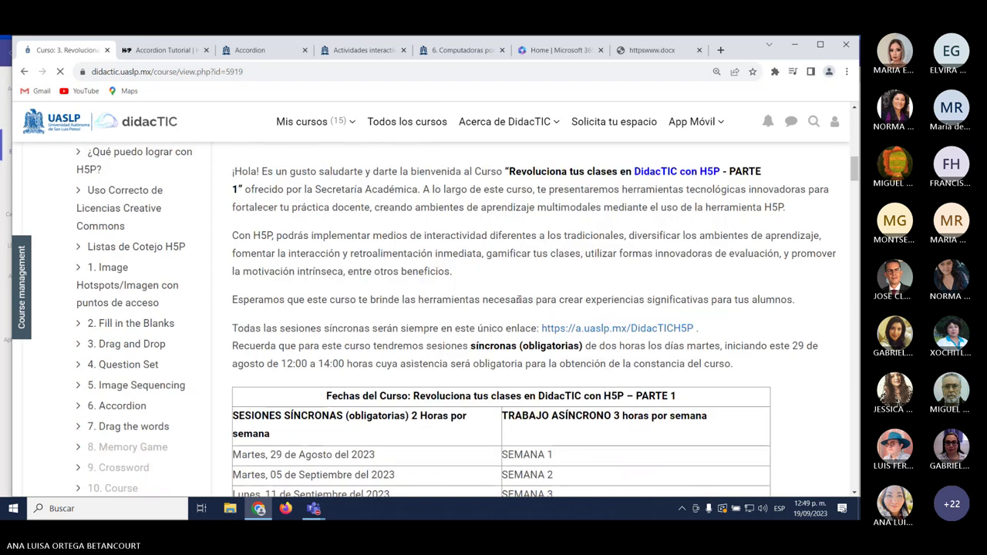
pyautogui.scroll(-2, 455, 306)
pyautogui.scroll(2, 385, 297)
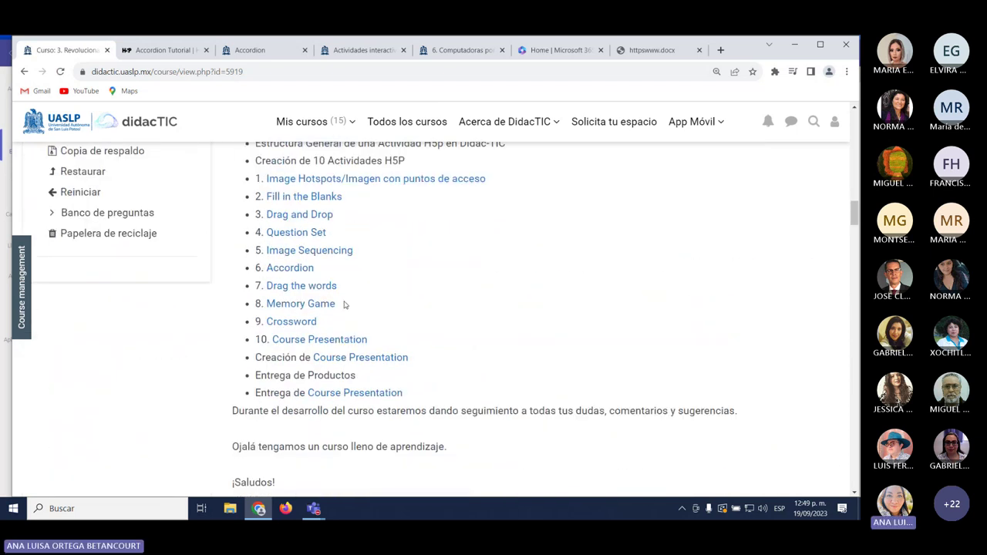
pyautogui.click(286, 288)
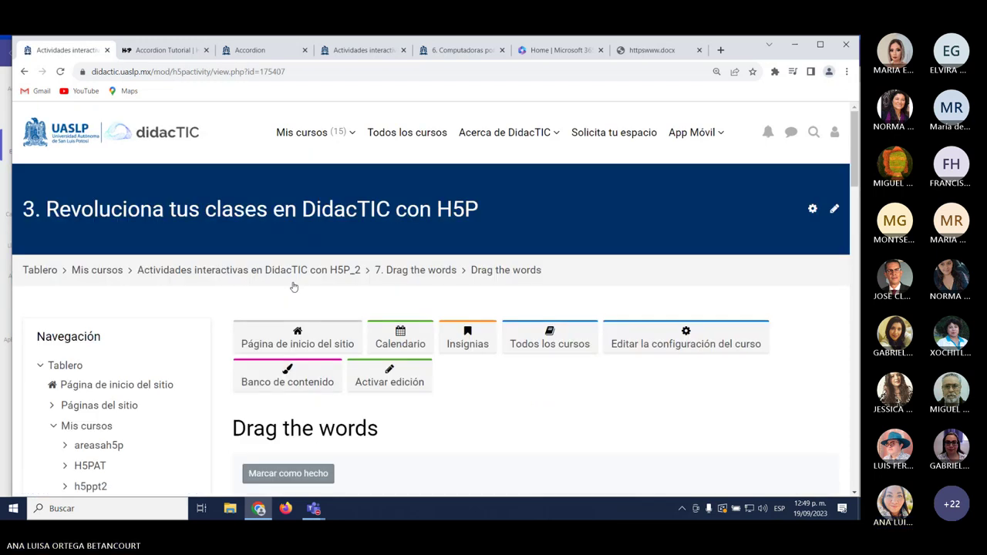
# Complete the berry sentences with blue for blueberries, red for strawberries and orange for cloudberries, and check the answers.
pyautogui.scroll(-4, 570, 354)
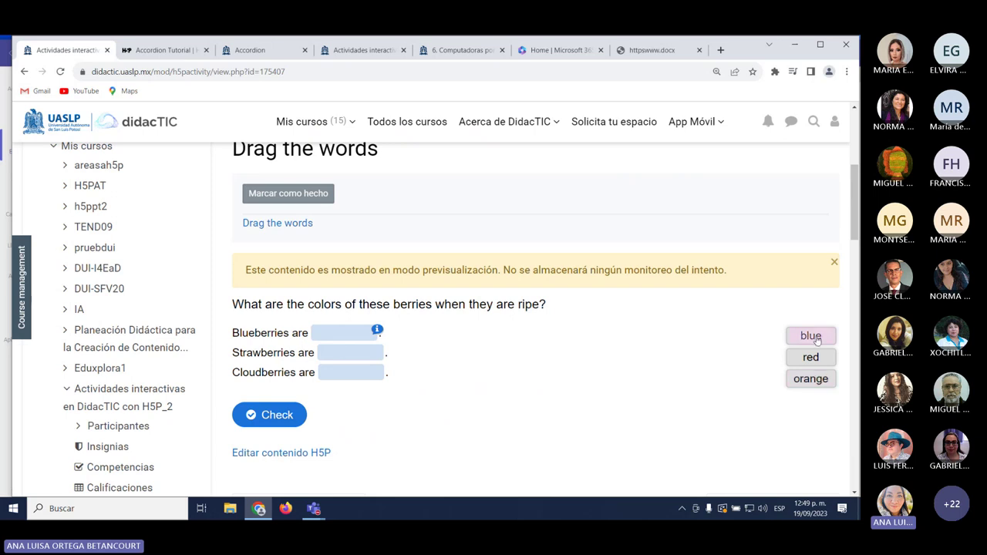
pyautogui.moveTo(808, 335); pyautogui.dragTo(345, 327)
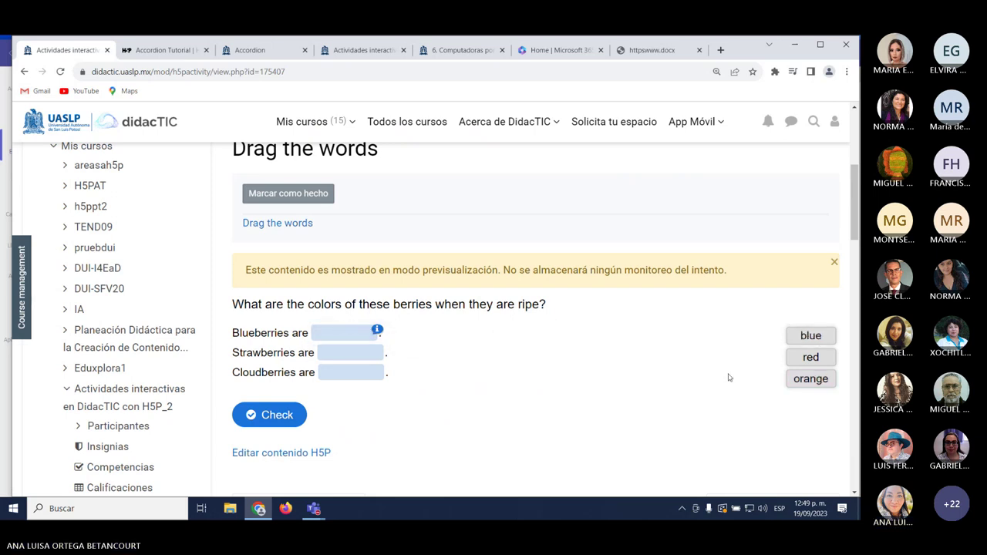
pyautogui.moveTo(809, 336); pyautogui.dragTo(386, 332)
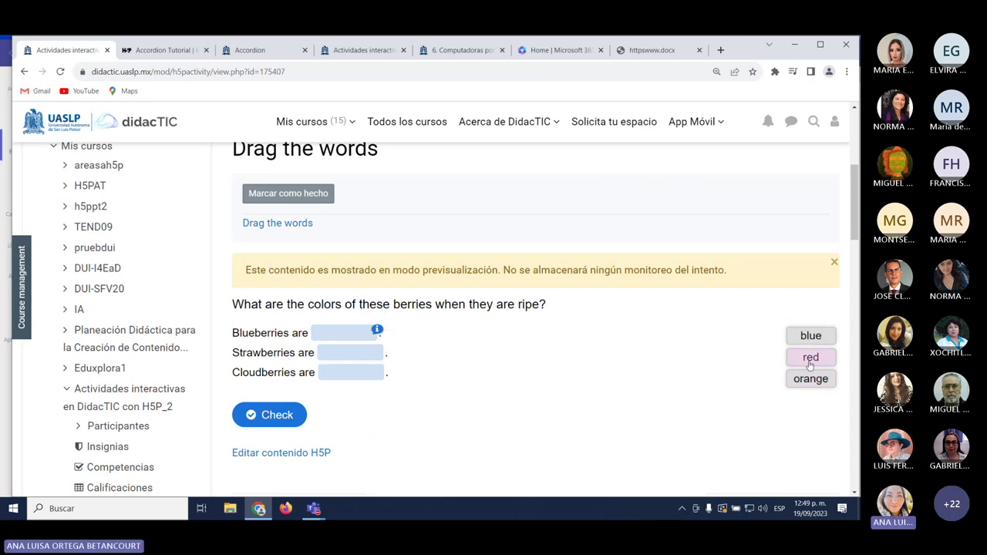
pyautogui.moveTo(807, 360); pyautogui.dragTo(350, 353)
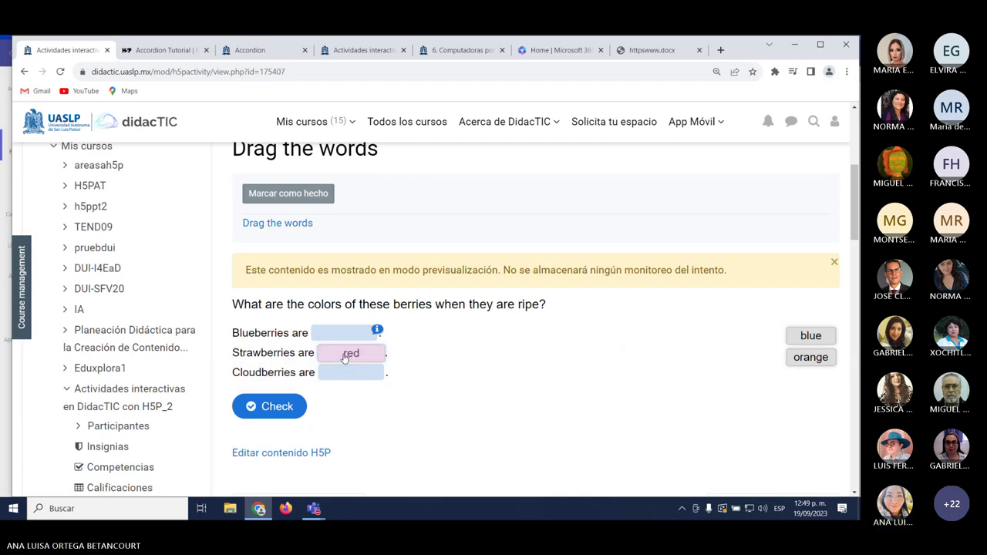
pyautogui.moveTo(810, 357); pyautogui.dragTo(360, 380)
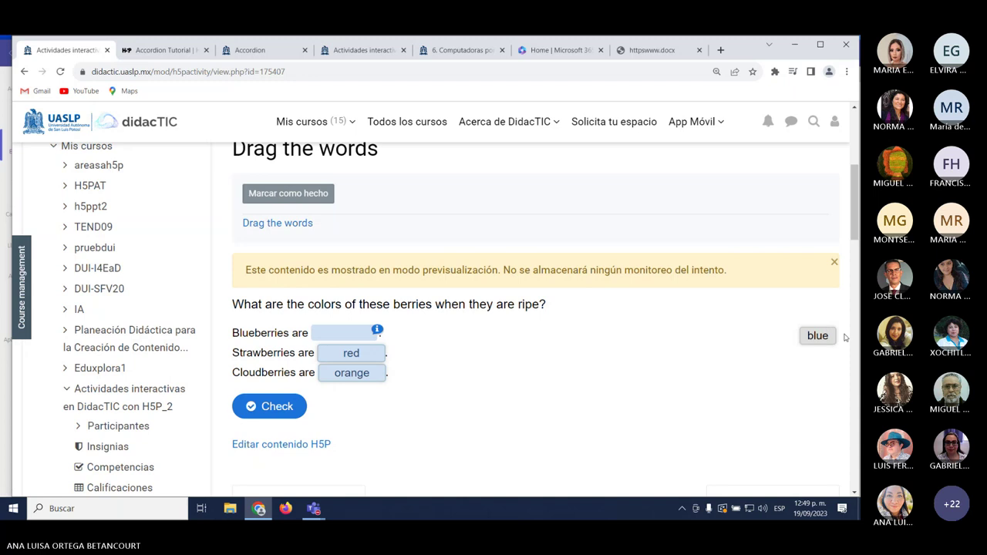
pyautogui.moveTo(817, 337); pyautogui.dragTo(363, 339)
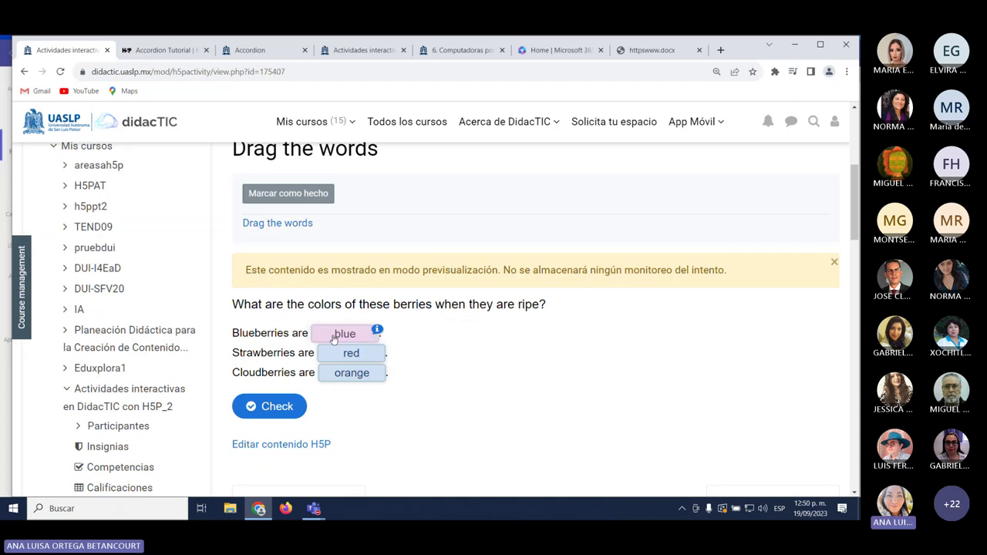
pyautogui.click(267, 406)
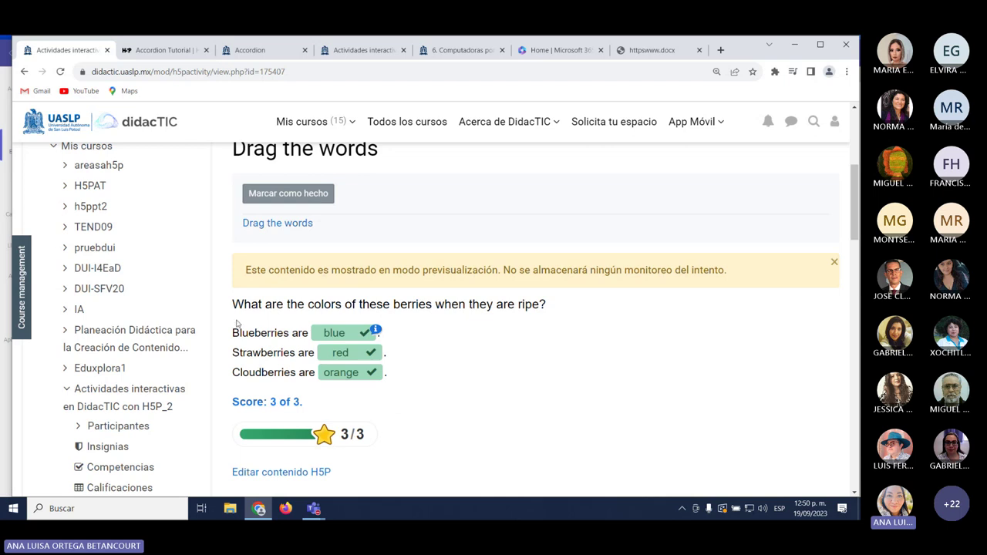
pyautogui.scroll(-2, 281, 420)
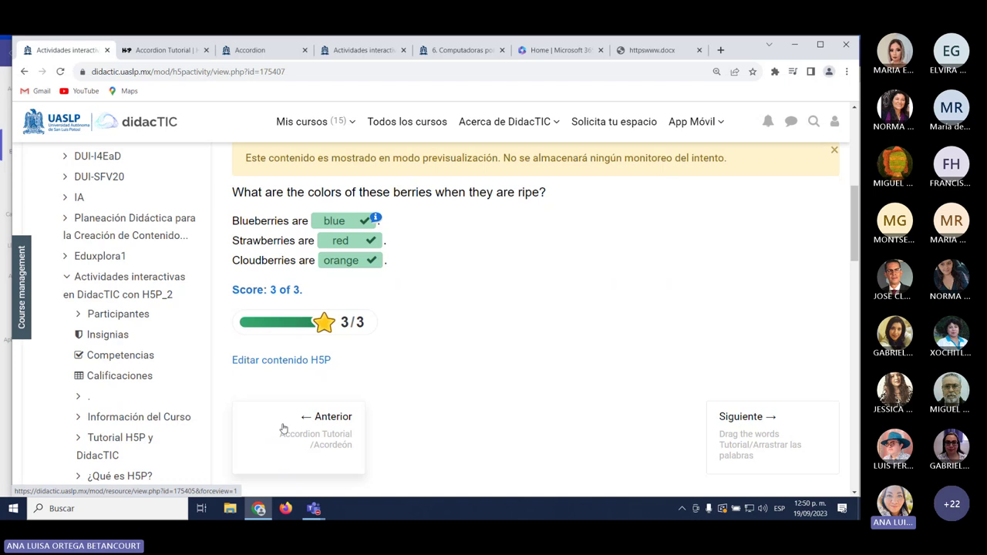
# Return to the main page of the H5P course and collapse its 6. Accordion section.
pyautogui.scroll(5, 283, 424)
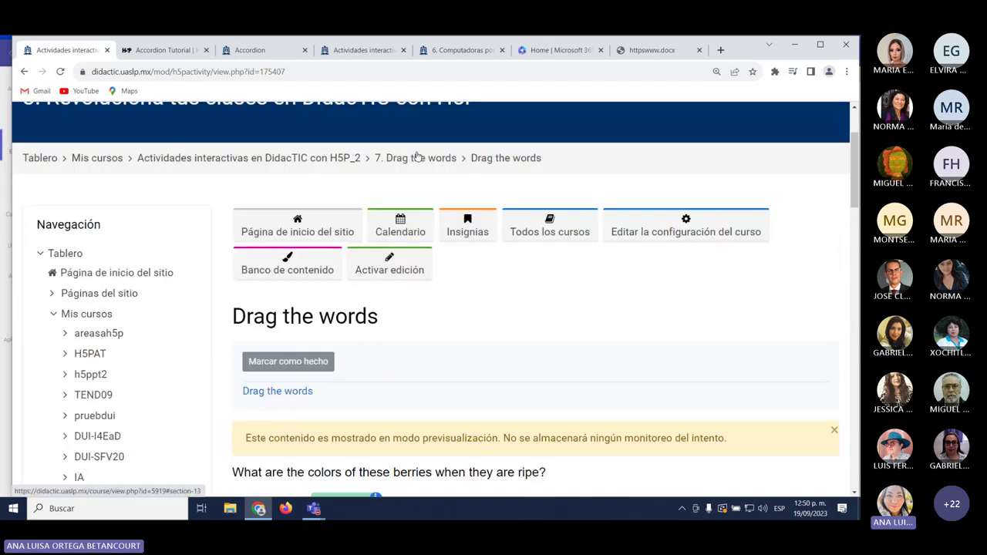
pyautogui.click(247, 163)
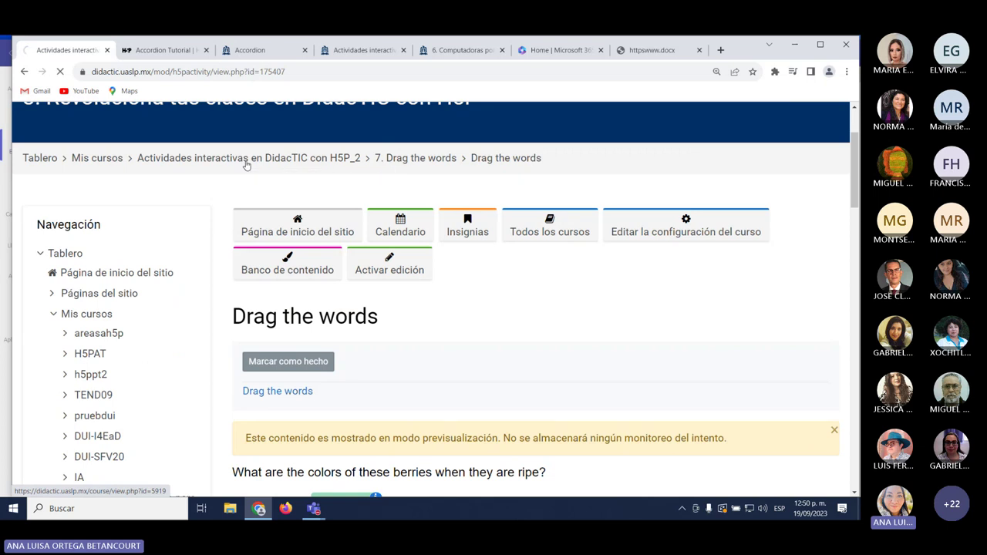
pyautogui.scroll(-6, 298, 244)
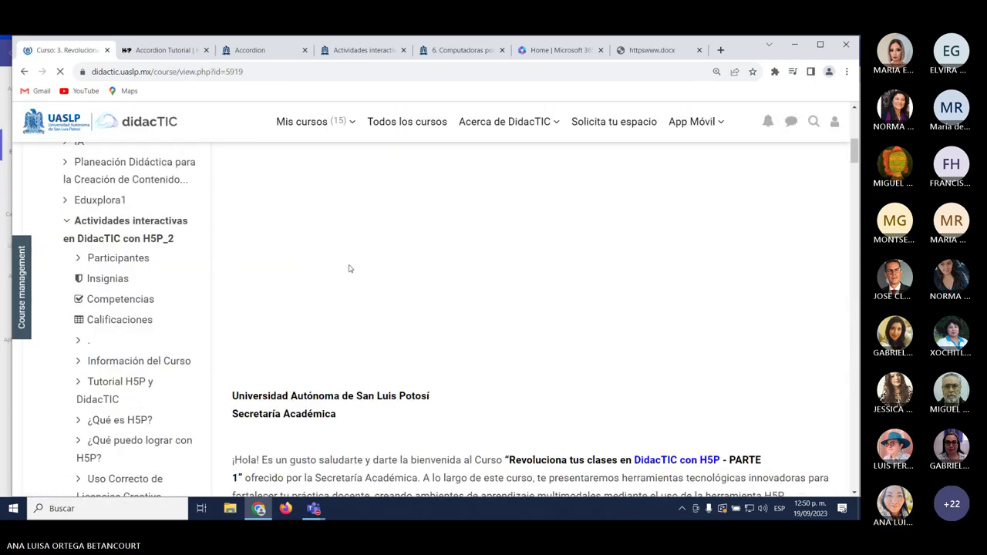
pyautogui.scroll(-15, 348, 269)
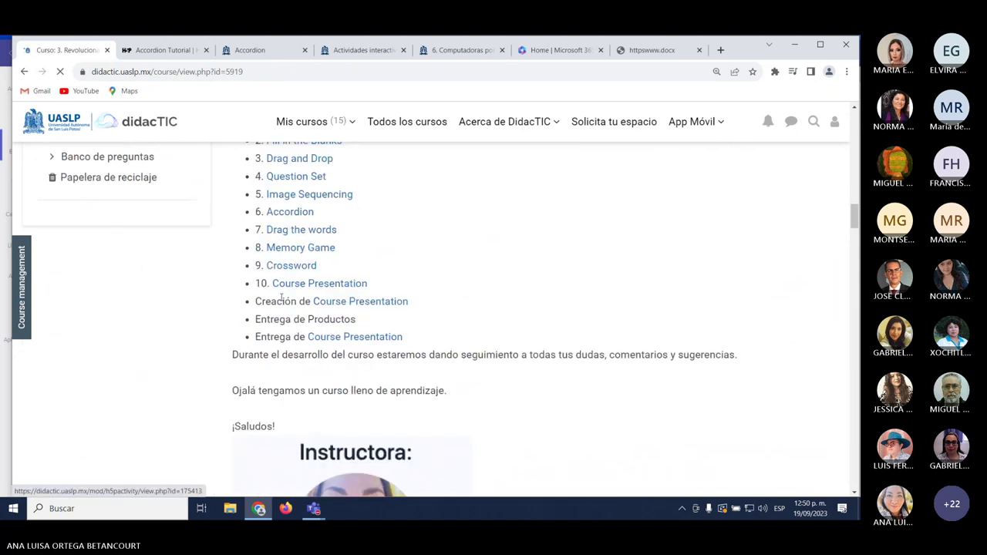
pyautogui.scroll(-12, 277, 298)
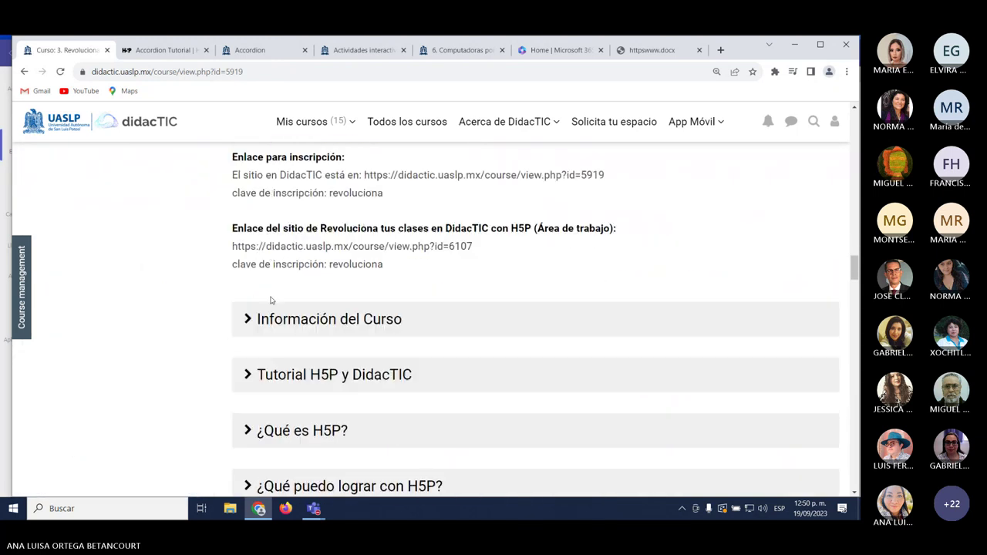
pyautogui.scroll(-6, 270, 300)
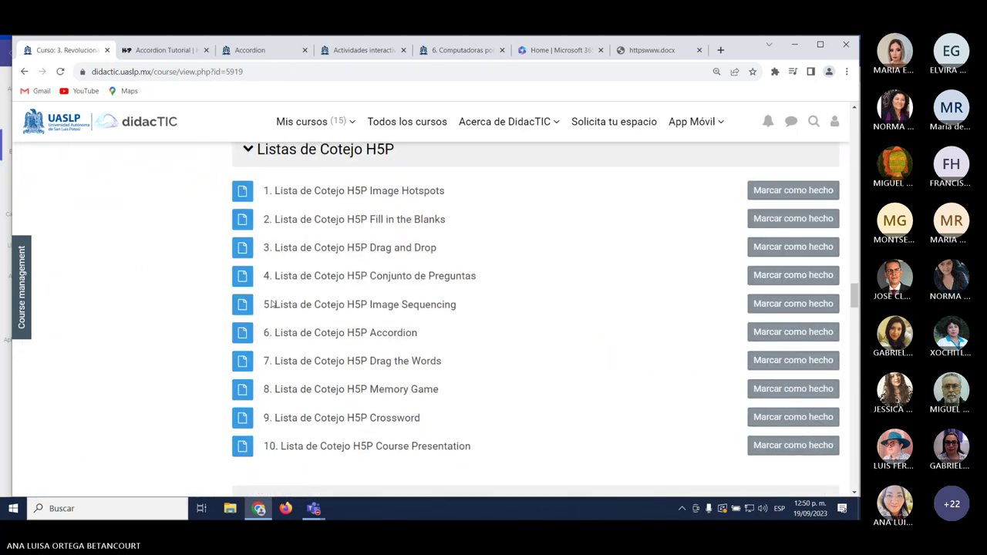
pyautogui.scroll(2, 269, 304)
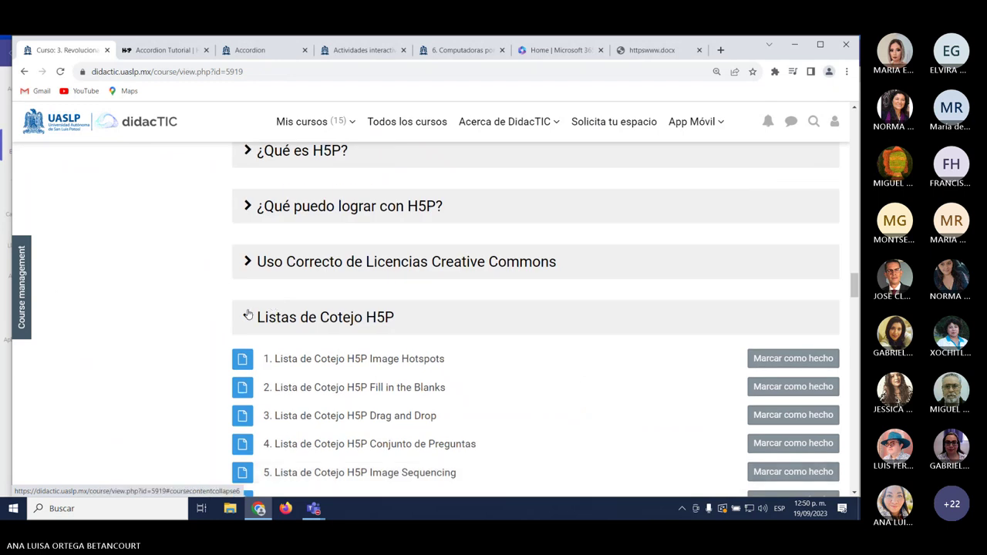
pyautogui.scroll(-5, 247, 314)
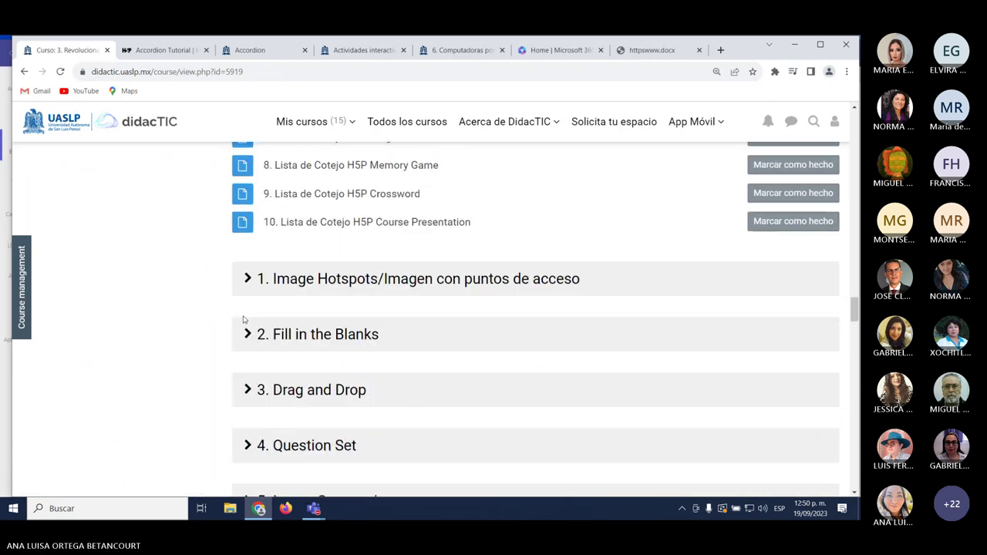
pyautogui.scroll(-1, 243, 319)
pyautogui.scroll(2, 243, 319)
pyautogui.scroll(-1, 247, 335)
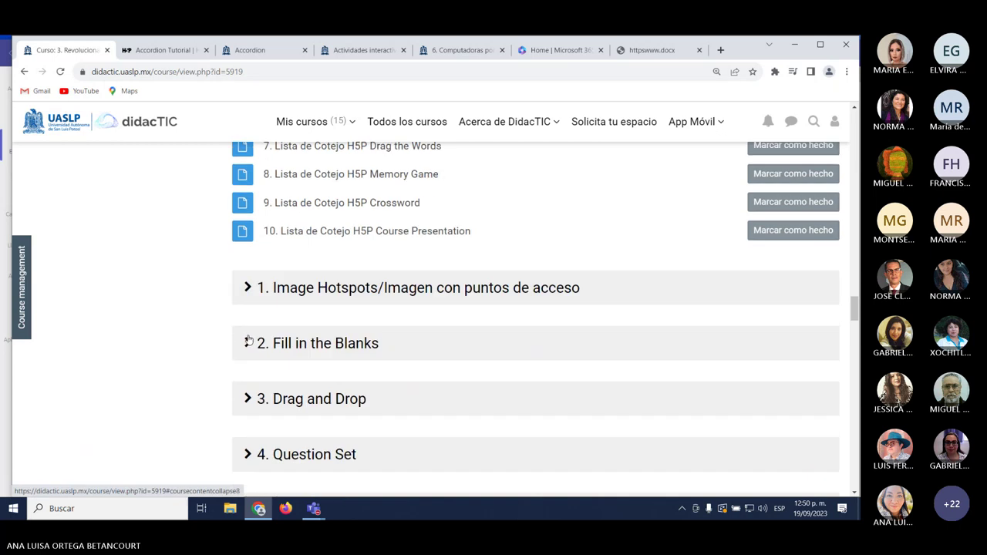
pyautogui.scroll(-2, 245, 338)
pyautogui.scroll(-2, 231, 331)
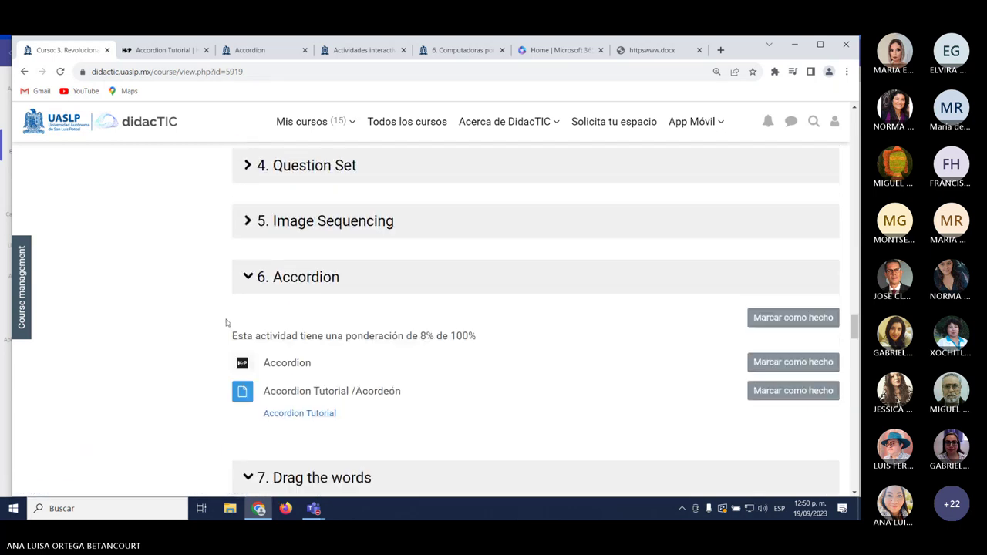
pyautogui.click(245, 278)
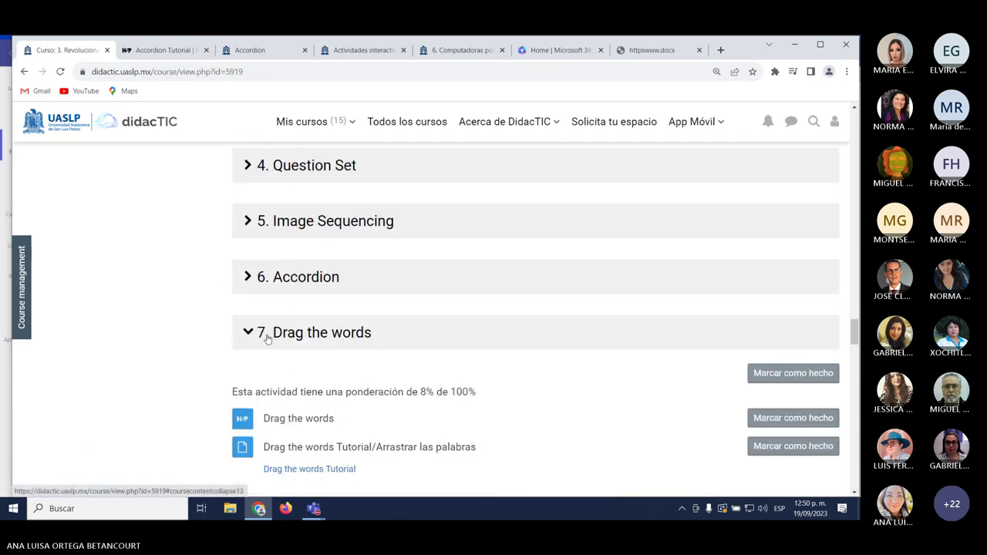
# Open the Drag the words Tutorial/Arrastrar las palabras document from section 7 and enlarge it to 150%.
pyautogui.scroll(-2, 265, 339)
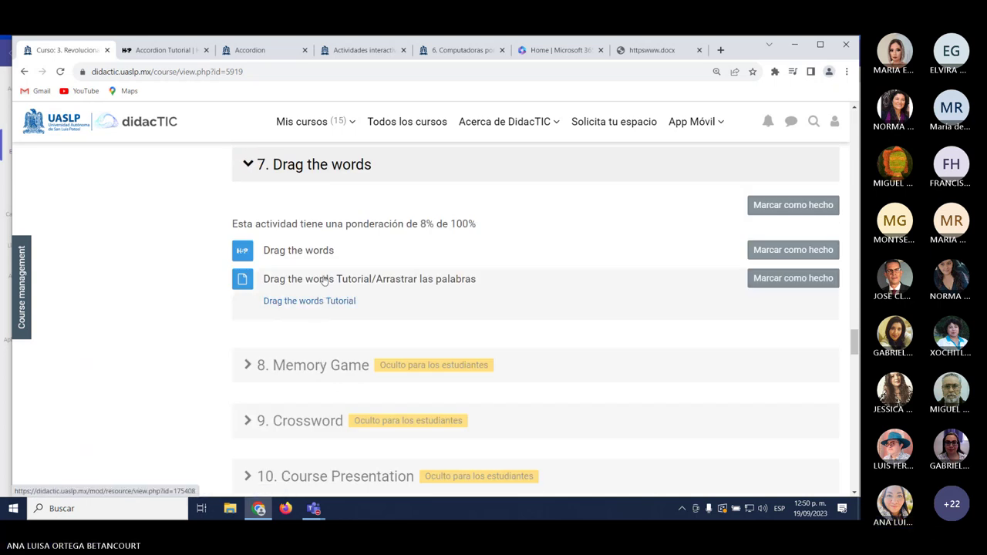
pyautogui.click(324, 280)
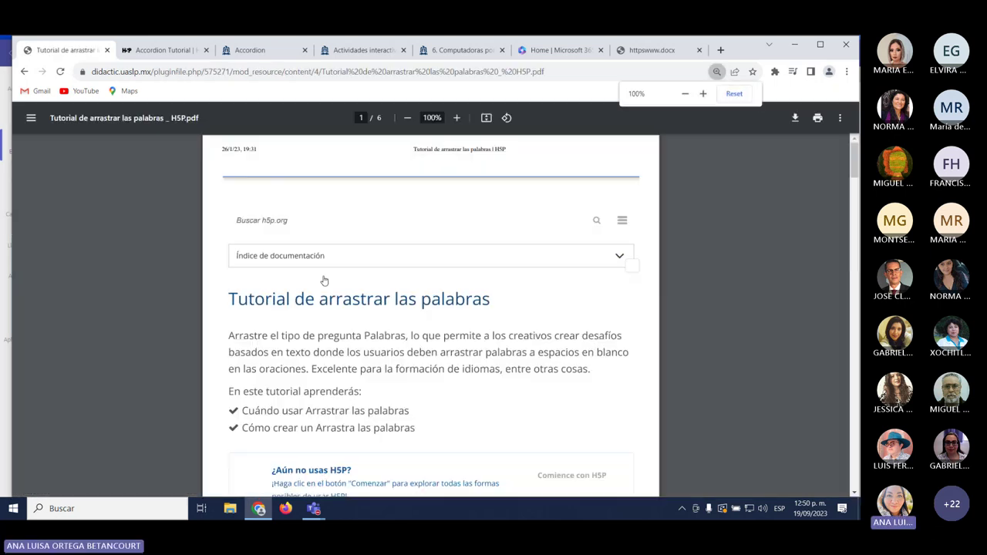
pyautogui.click(457, 118)
pyautogui.click(457, 118)
pyautogui.scroll(-3, 308, 301)
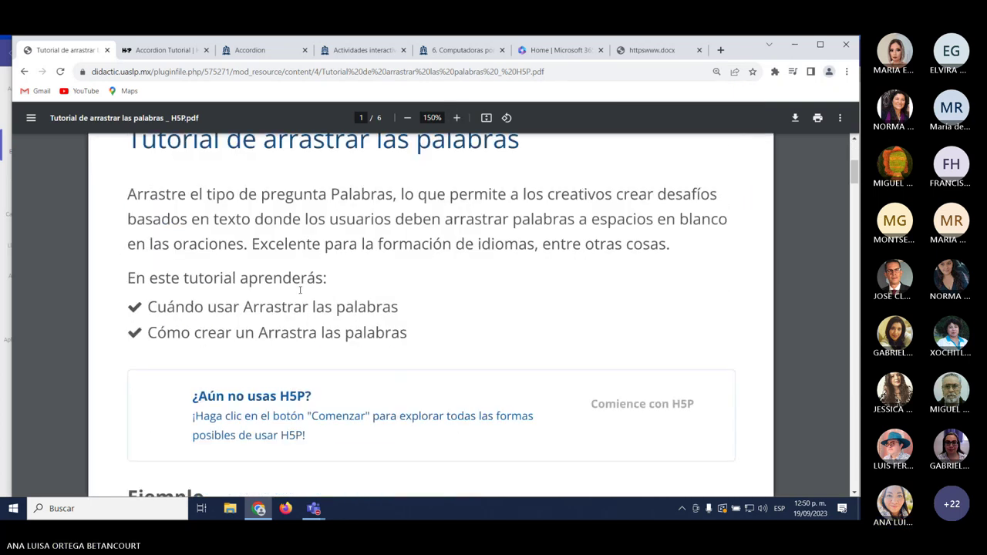
pyautogui.scroll(1, 299, 290)
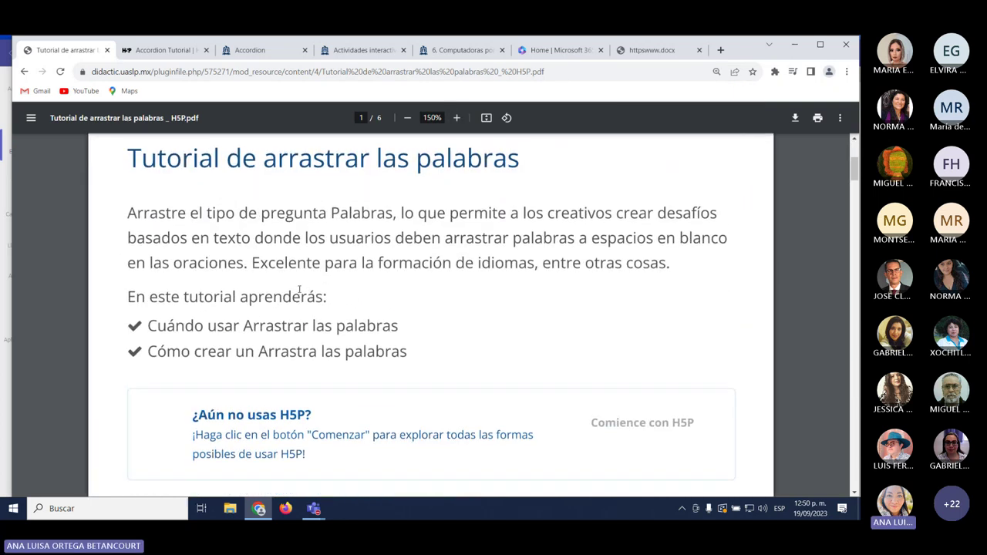
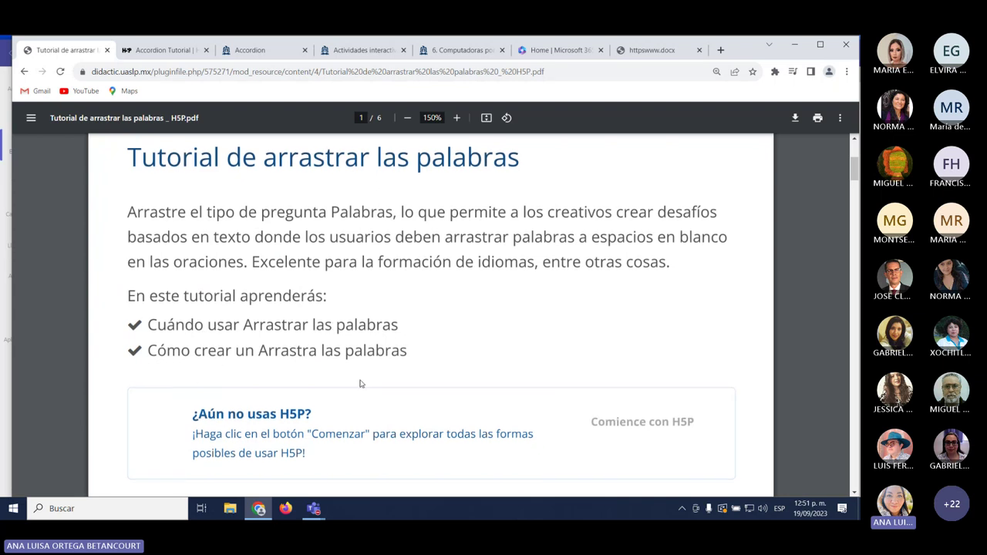
# Read the tutorial's berry colours example and its explanation of when to use Arrastrar las palabras.
pyautogui.scroll(-5, 359, 384)
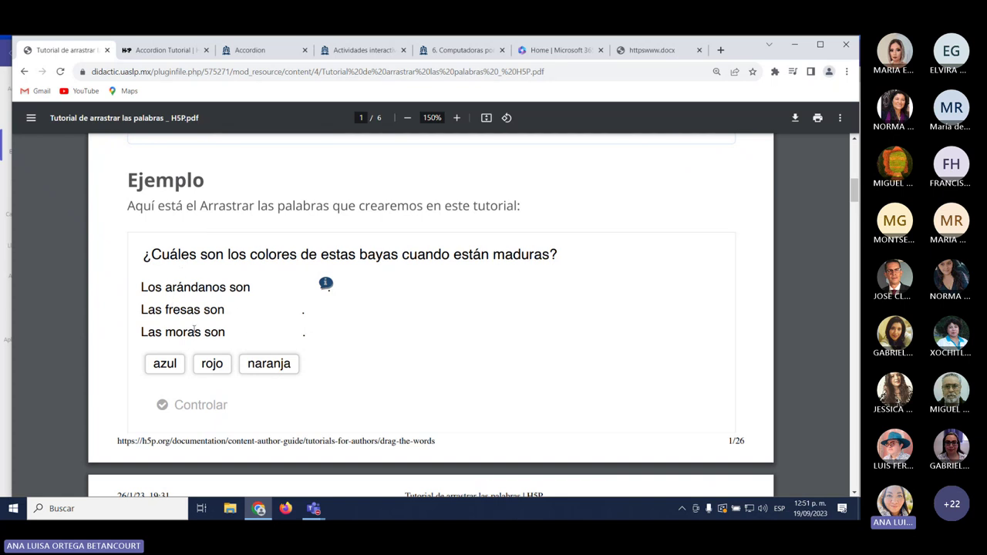
pyautogui.scroll(-2, 285, 363)
pyautogui.scroll(-2, 286, 362)
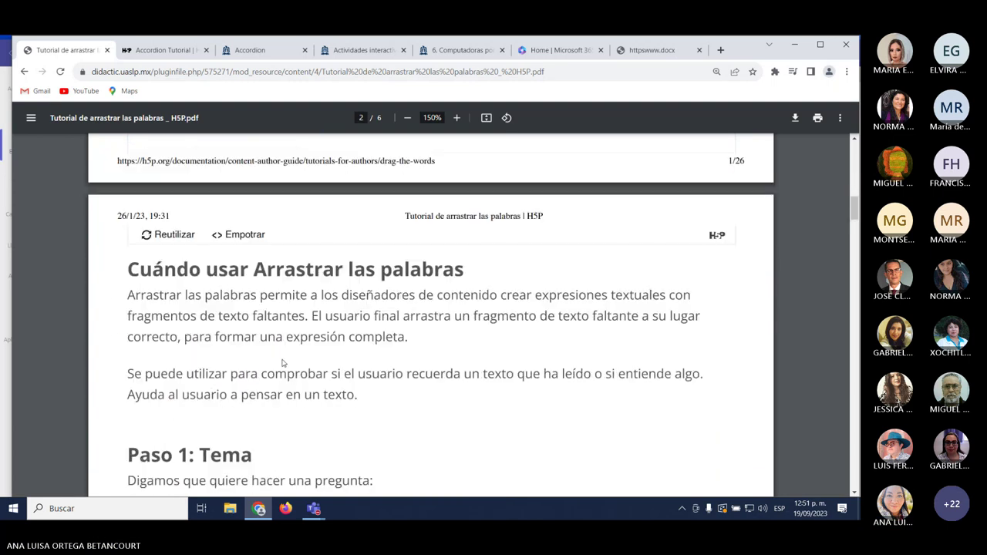
pyautogui.scroll(-1, 277, 362)
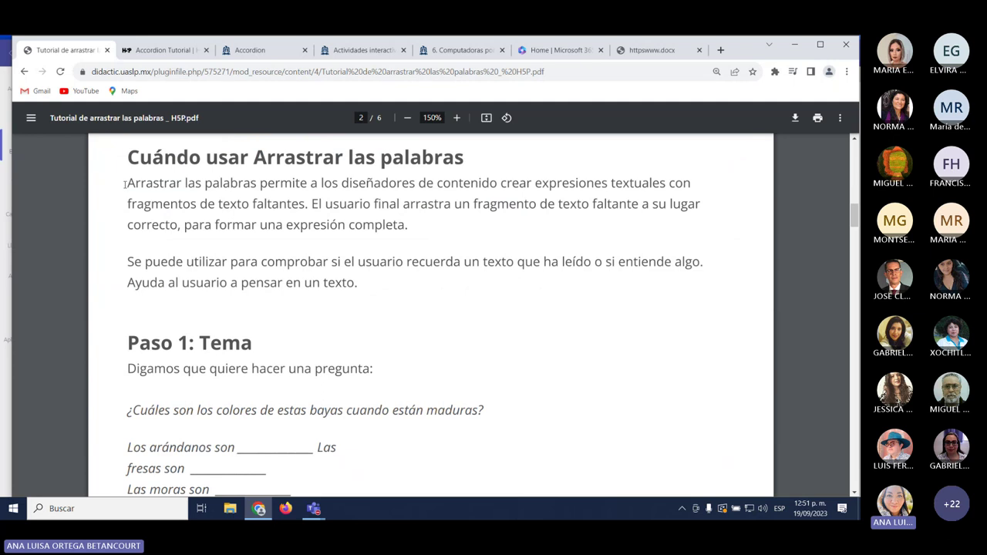
pyautogui.moveTo(126, 183); pyautogui.dragTo(406, 192)
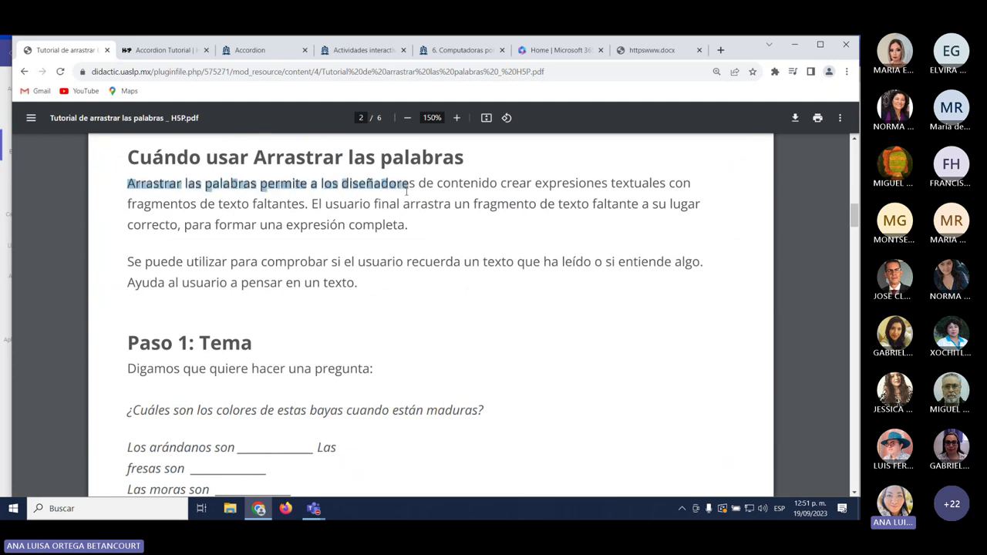
pyautogui.click(491, 231)
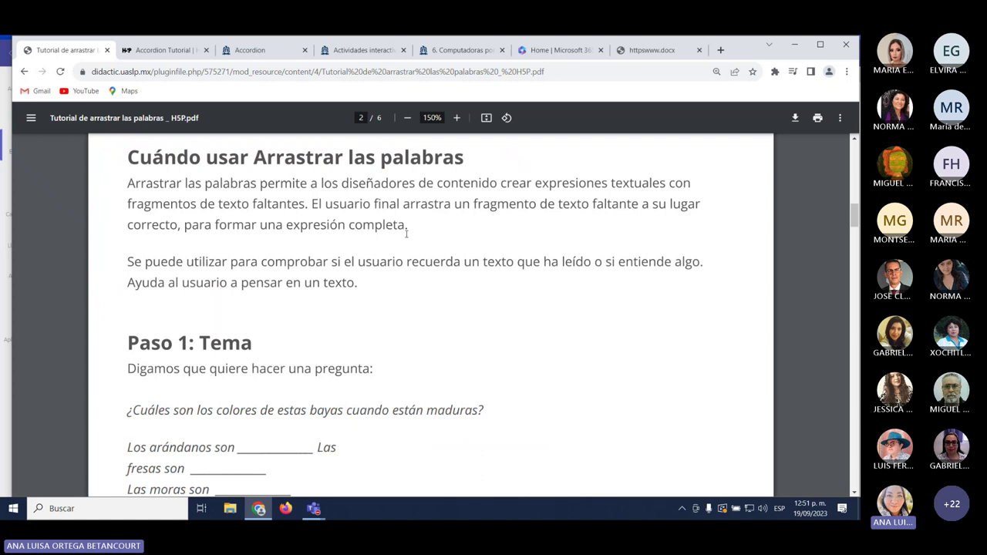
# Read the tutorial's steps from Paso 1: Tema through the editor's Task description and Important instructions, enlarging the document to 175%.
pyautogui.scroll(-5, 516, 269)
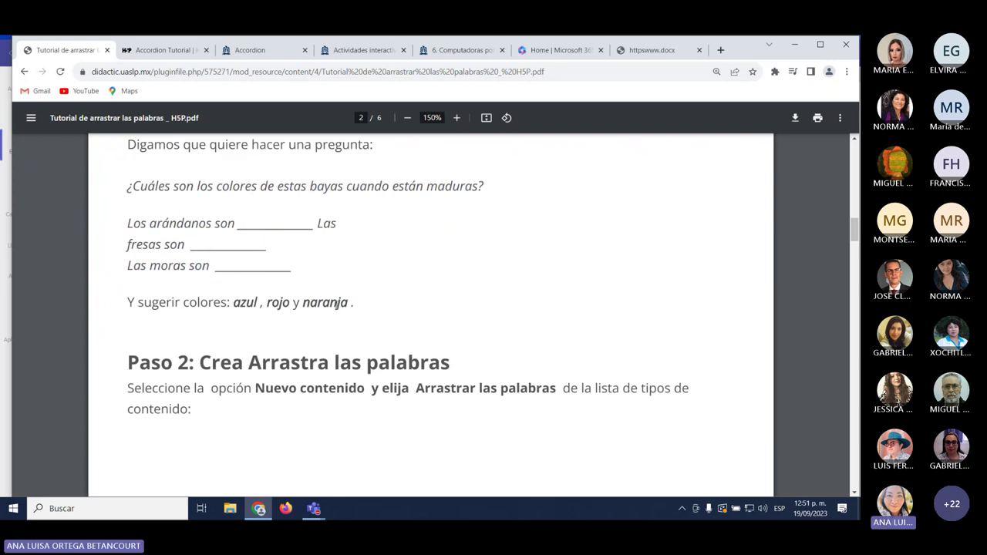
pyautogui.scroll(-12, 347, 302)
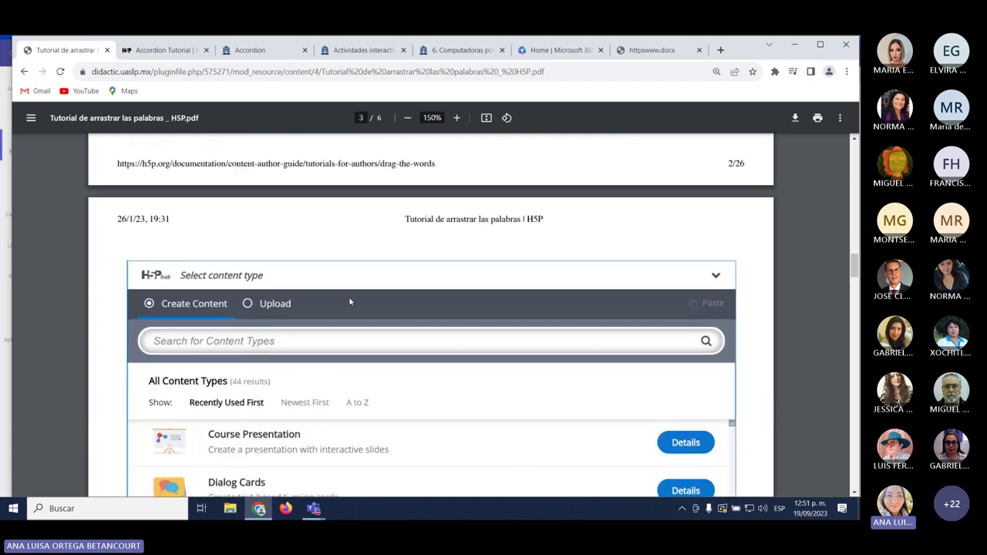
pyautogui.scroll(-6, 349, 302)
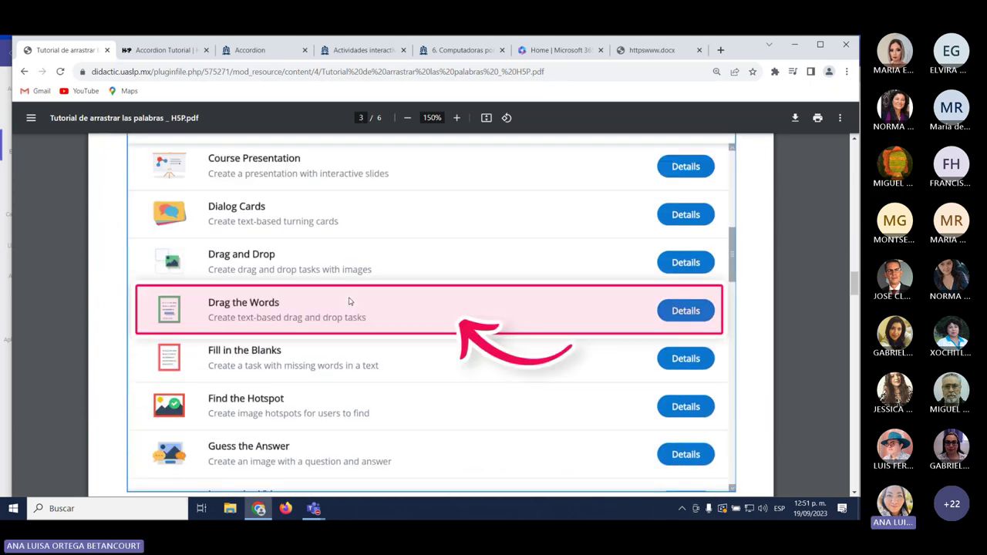
pyautogui.scroll(-1, 348, 301)
pyautogui.scroll(-10, 350, 299)
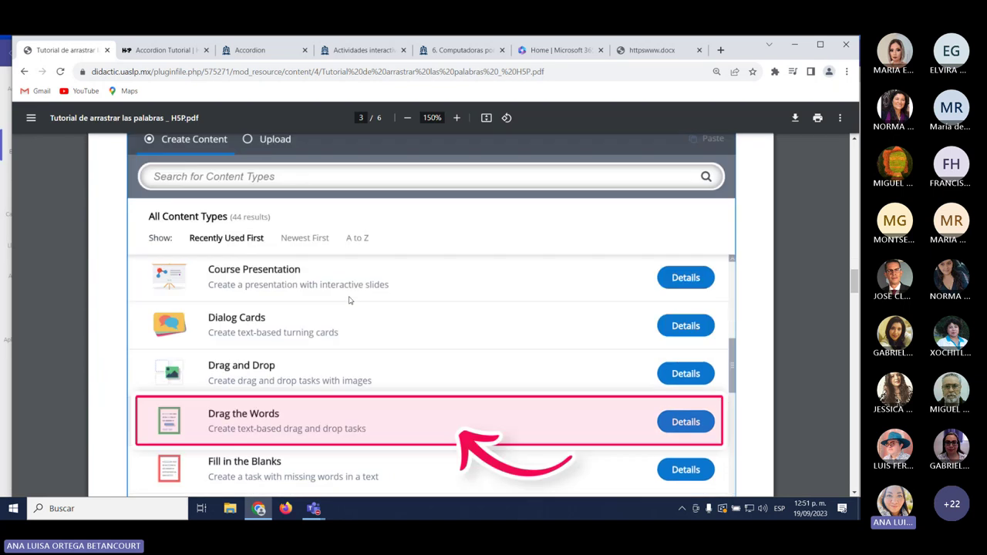
pyautogui.scroll(-5, 351, 300)
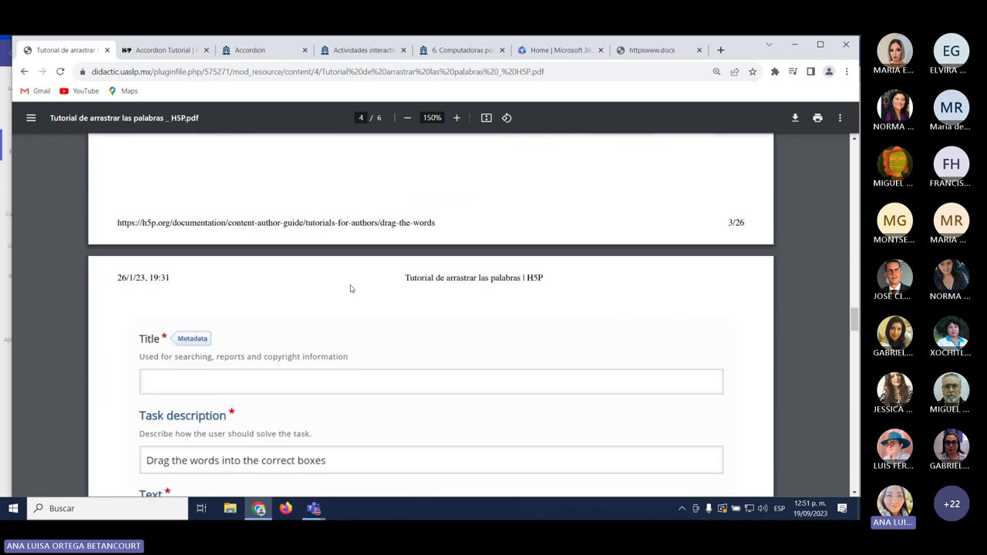
pyautogui.scroll(-2, 351, 288)
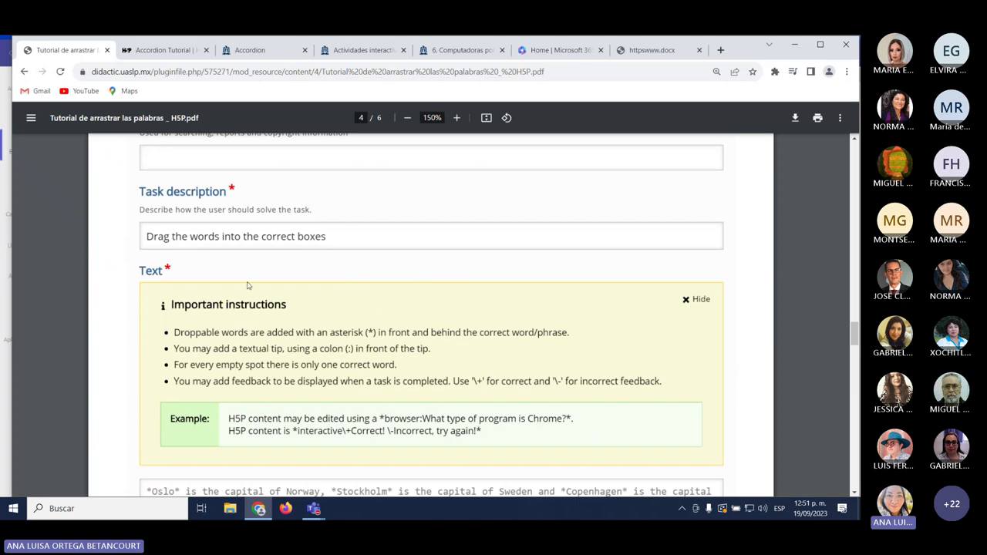
pyautogui.scroll(1, 247, 285)
pyautogui.scroll(-1, 274, 307)
pyautogui.click(456, 117)
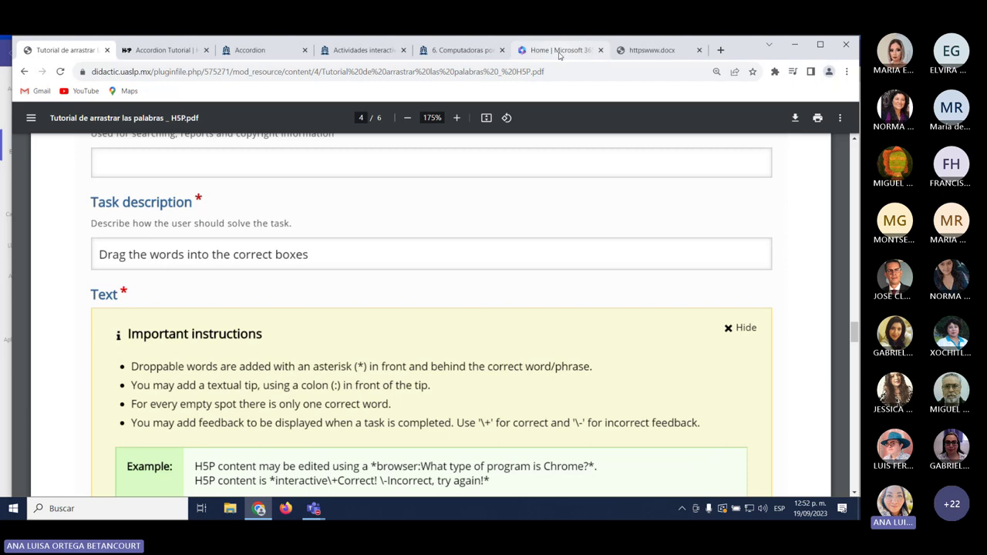
# Return from the computer image sequencing activity to the main page of the areasah5p course.
pyautogui.click(461, 50)
pyautogui.scroll(5, 245, 242)
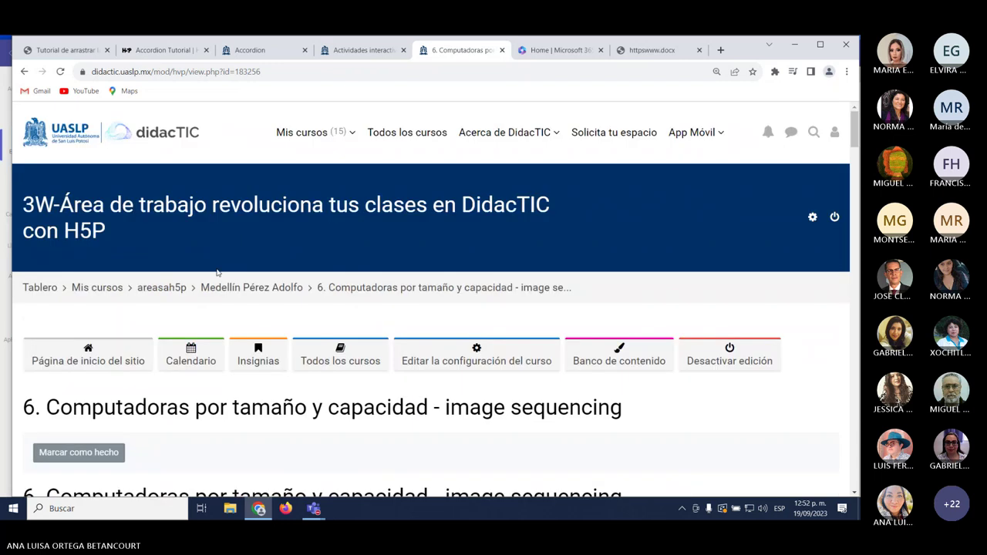
pyautogui.click(171, 288)
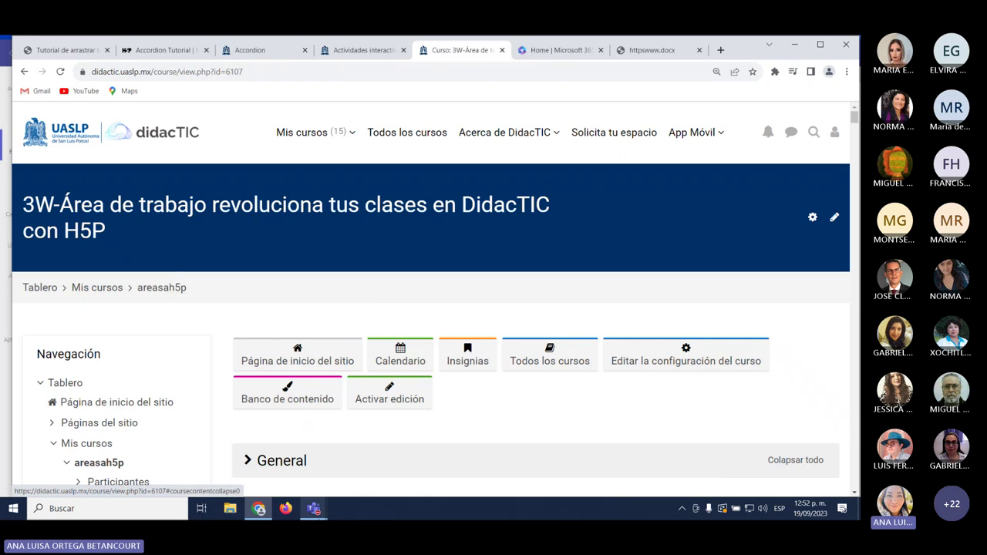
# Check the Teams meeting chat for participants' messages and return to the course page in the browser.
pyautogui.moveTo(313, 508)
pyautogui.click(405, 462)
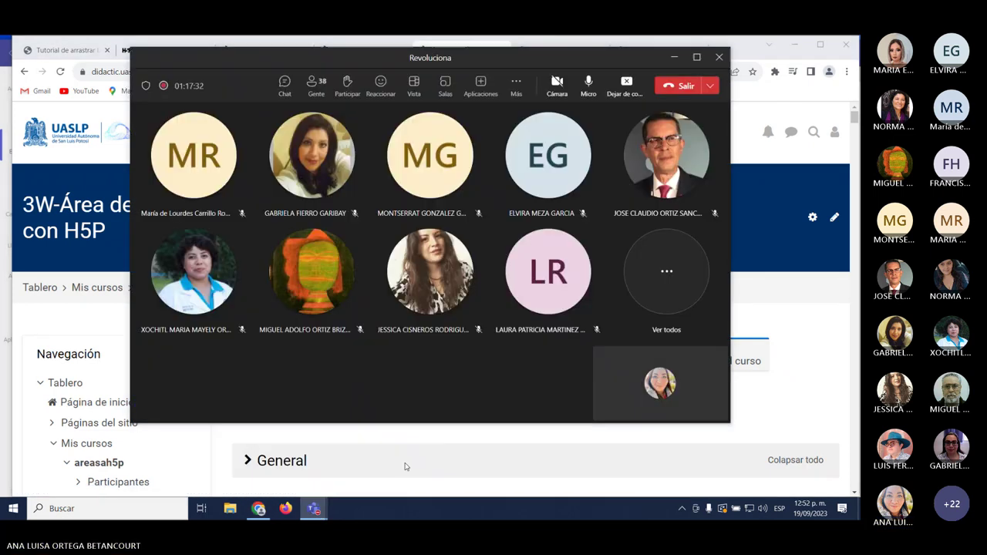
pyautogui.click(285, 85)
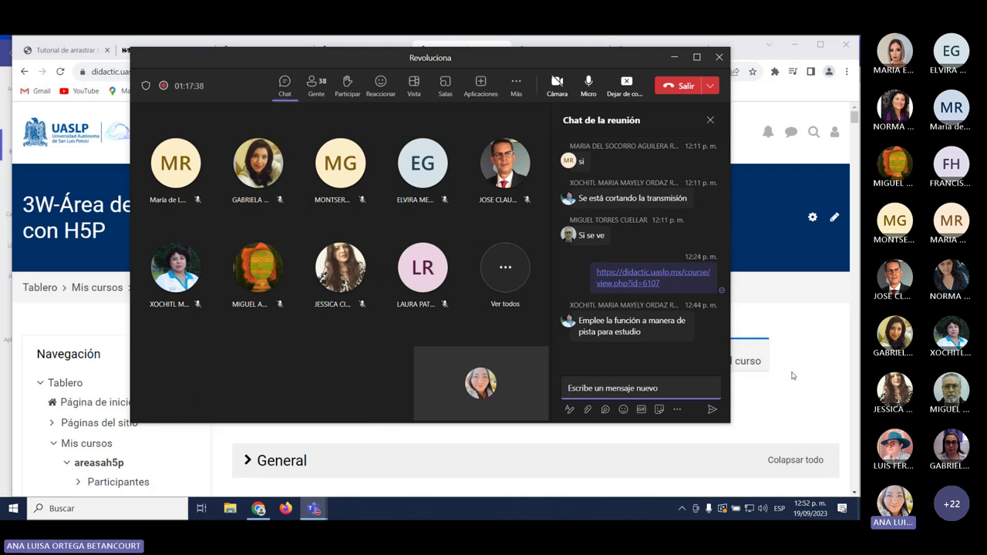
pyautogui.click(792, 375)
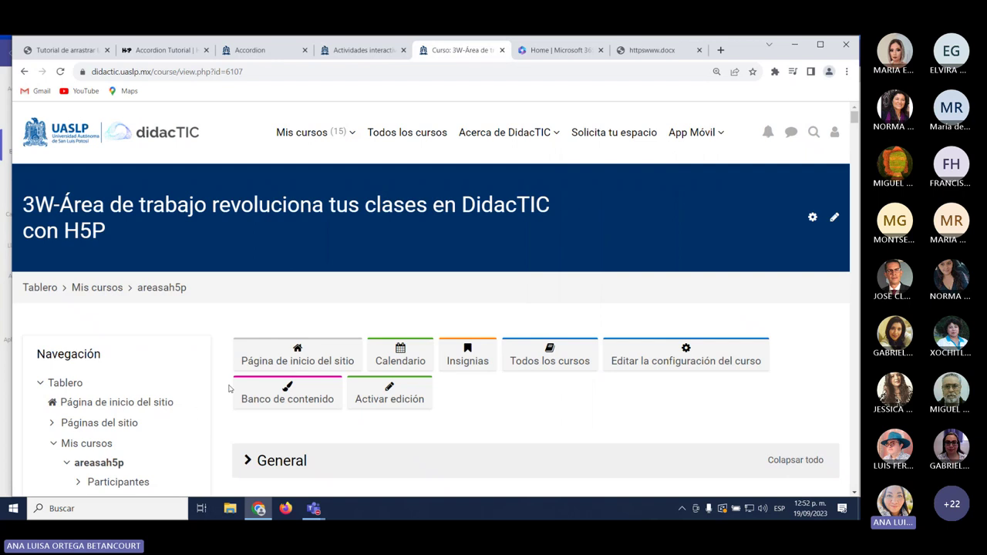
# Turn on editing in the areasah5p course and start a new Contenido Interactivo activity below 6.1 Accordion - Conceptos IA.
pyautogui.scroll(-5, 311, 391)
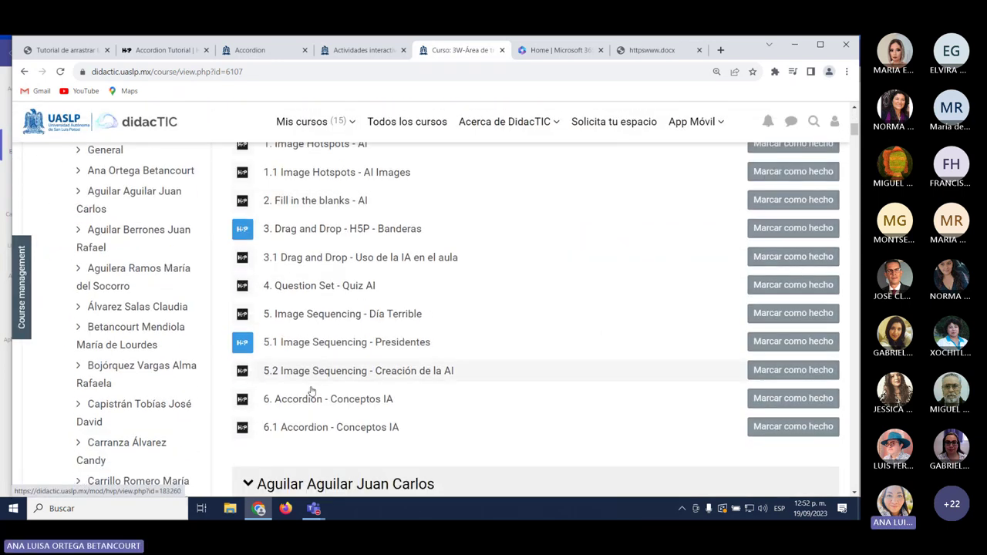
pyautogui.scroll(6, 312, 390)
pyautogui.click(407, 285)
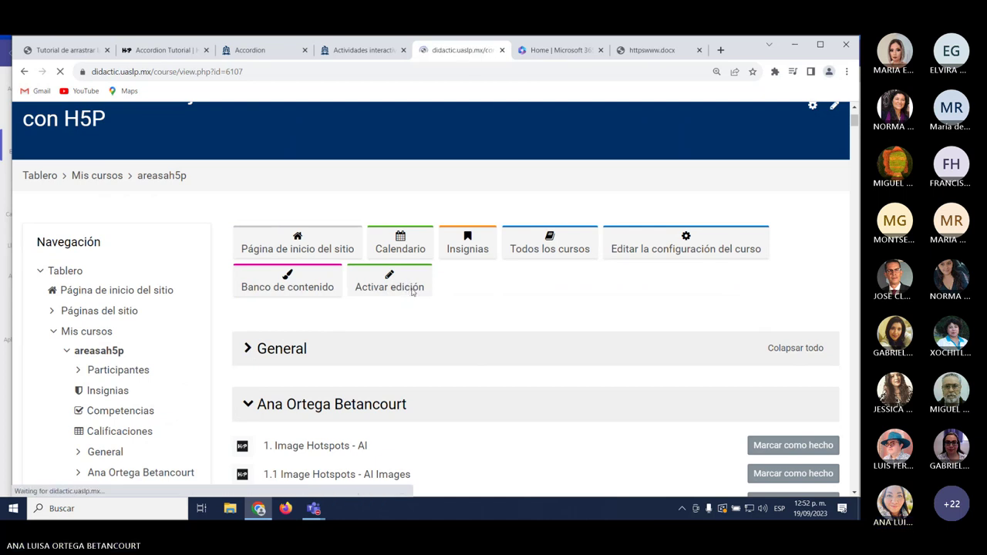
pyautogui.scroll(-10, 414, 305)
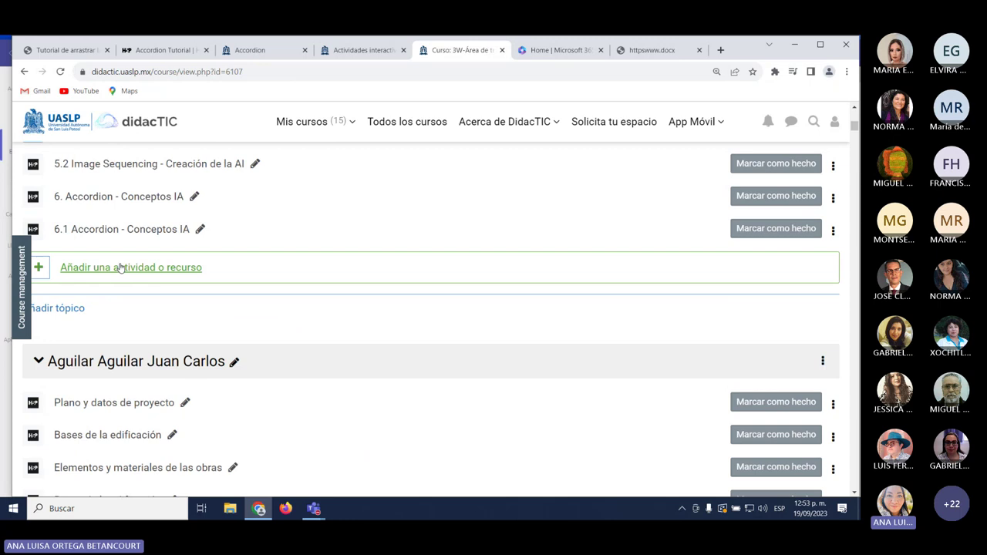
pyautogui.click(120, 266)
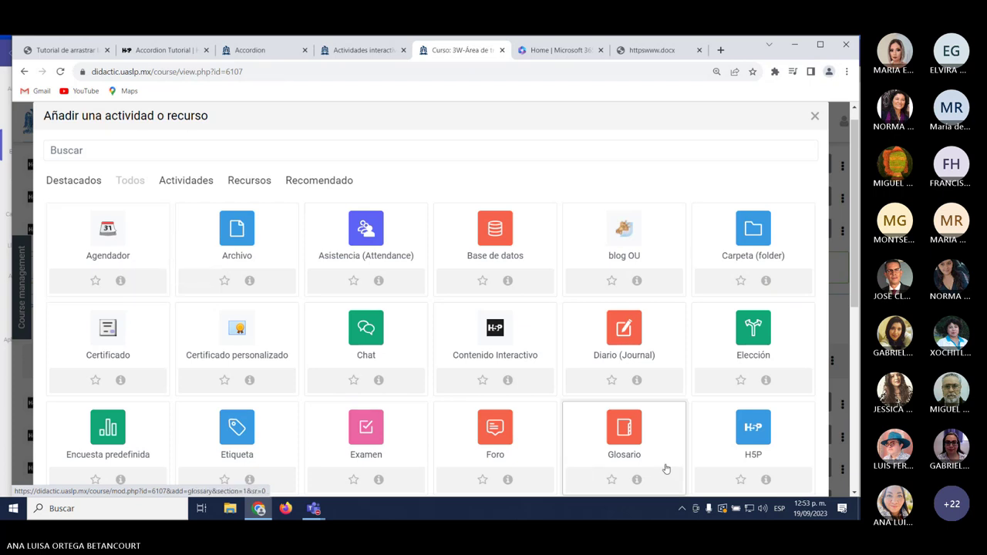
pyautogui.click(497, 343)
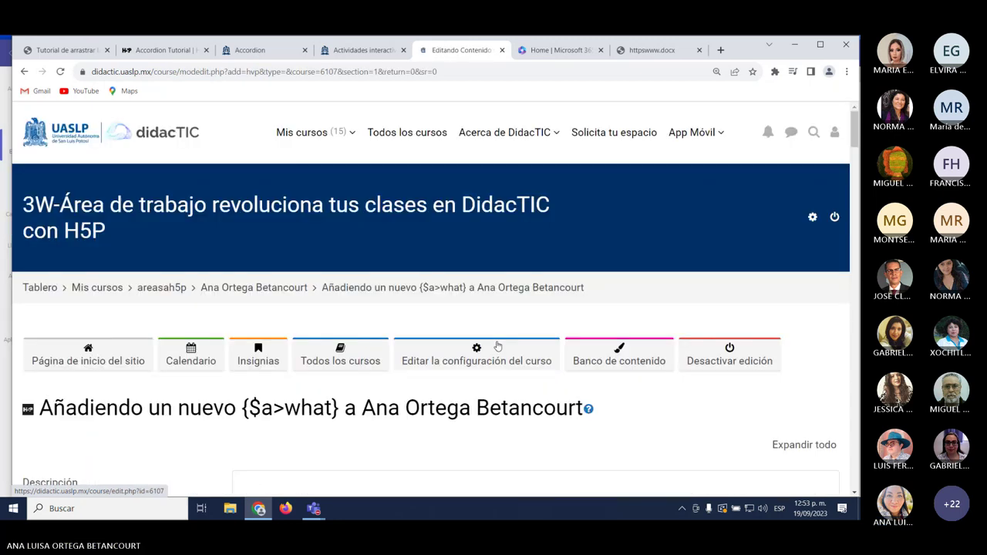
pyautogui.scroll(-3, 493, 347)
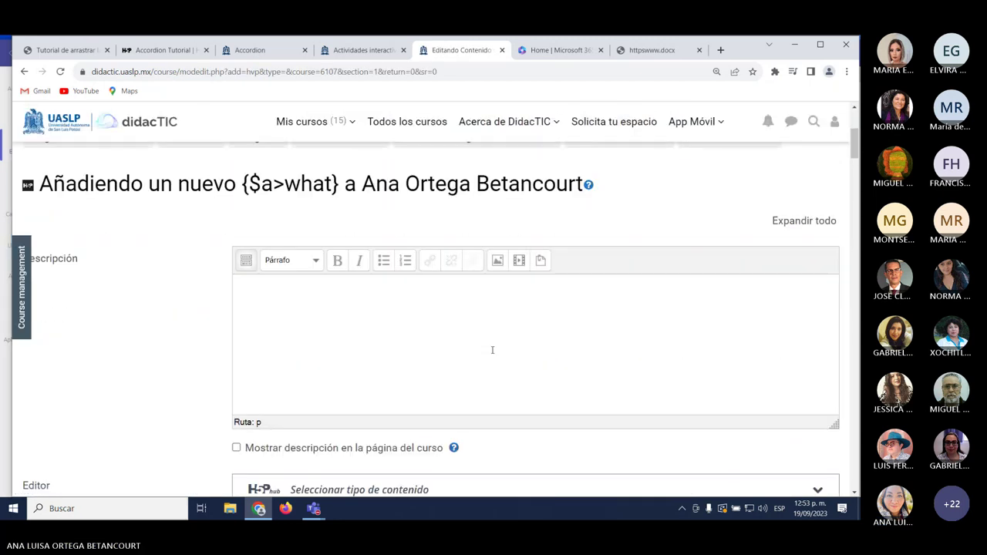
# Go back from the PDF to section 7. Drag the words and open its Drag the words Tutorial link in a new tab.
pyautogui.click(62, 50)
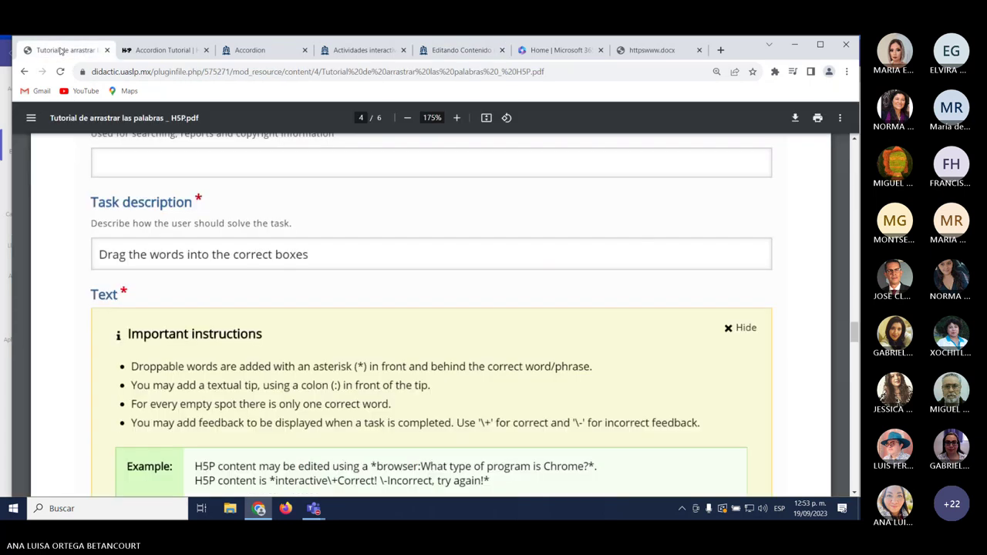
pyautogui.click(23, 71)
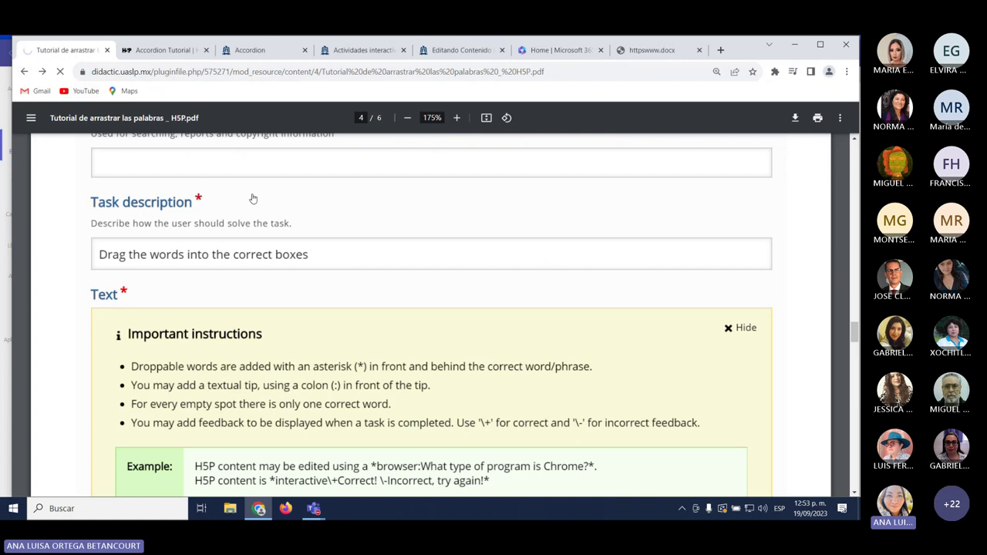
pyautogui.scroll(-3, 268, 212)
pyautogui.scroll(6, 265, 208)
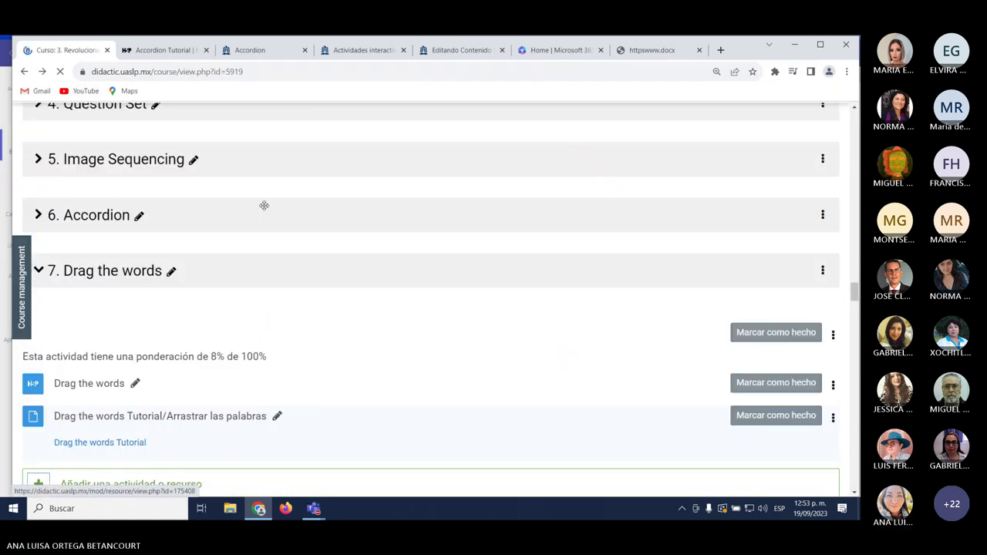
pyautogui.scroll(-4, 265, 205)
pyautogui.scroll(-1, 264, 205)
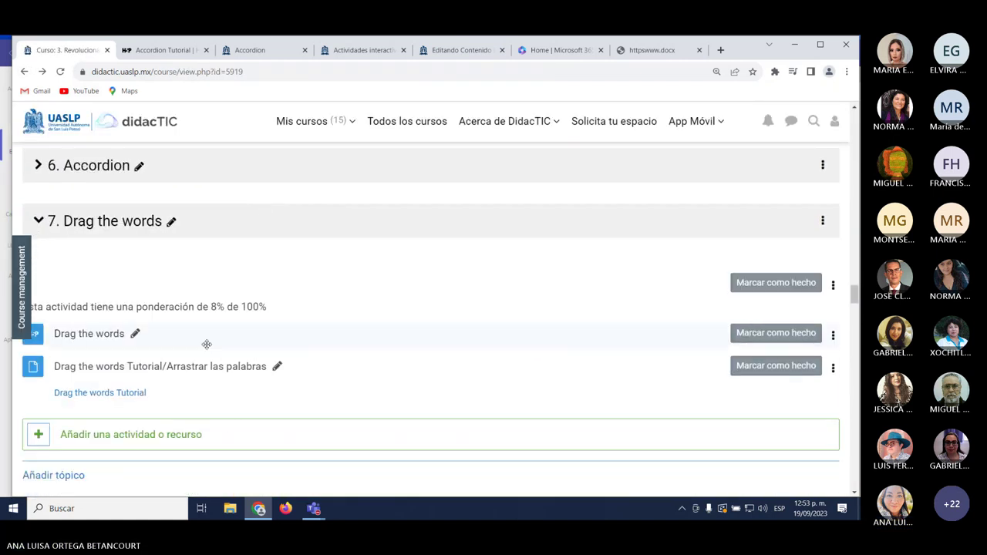
pyautogui.rightClick(133, 393)
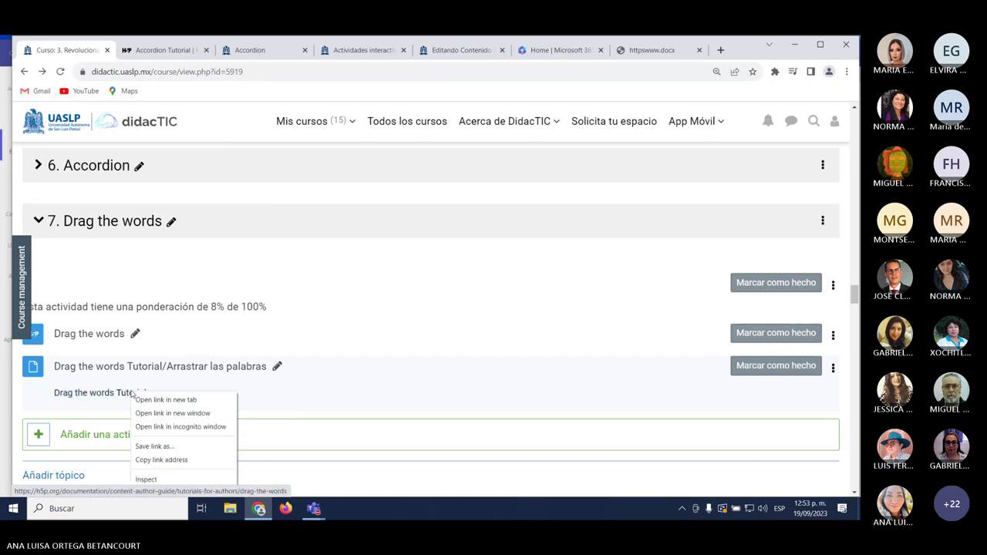
pyautogui.click(145, 398)
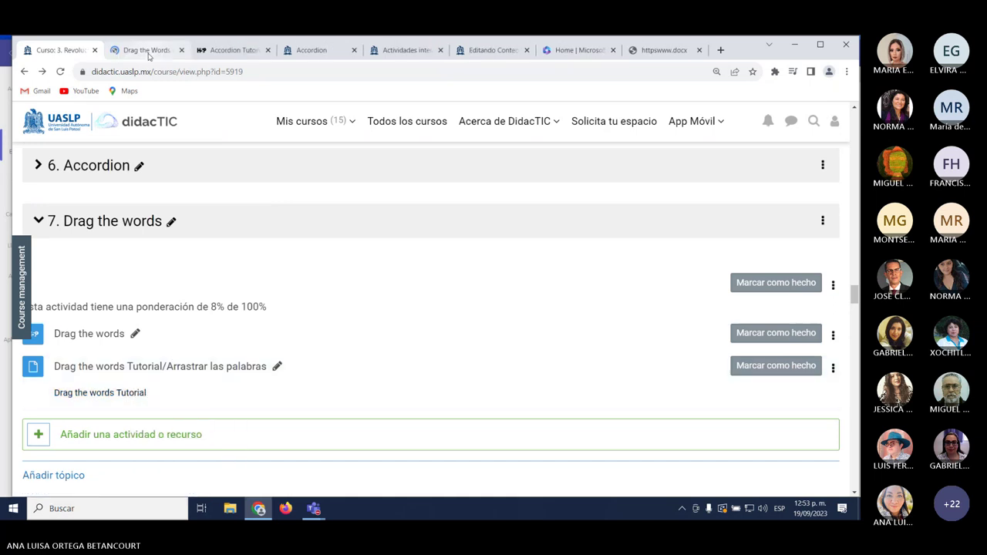
pyautogui.click(132, 50)
# Skim the h5p.org Drag the Words Tutorial and highlight the content type's name in its title.
pyautogui.scroll(-6, 465, 306)
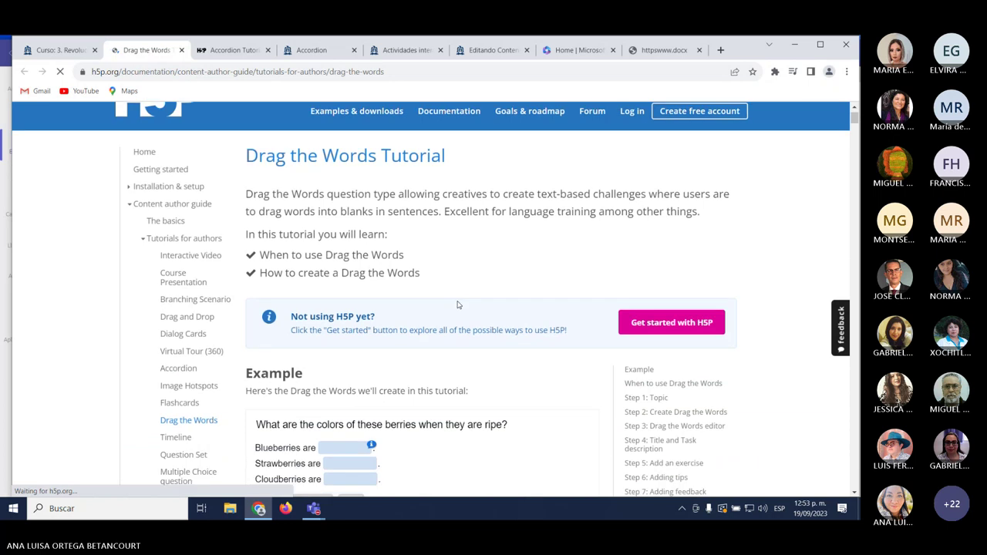
pyautogui.scroll(-6, 436, 299)
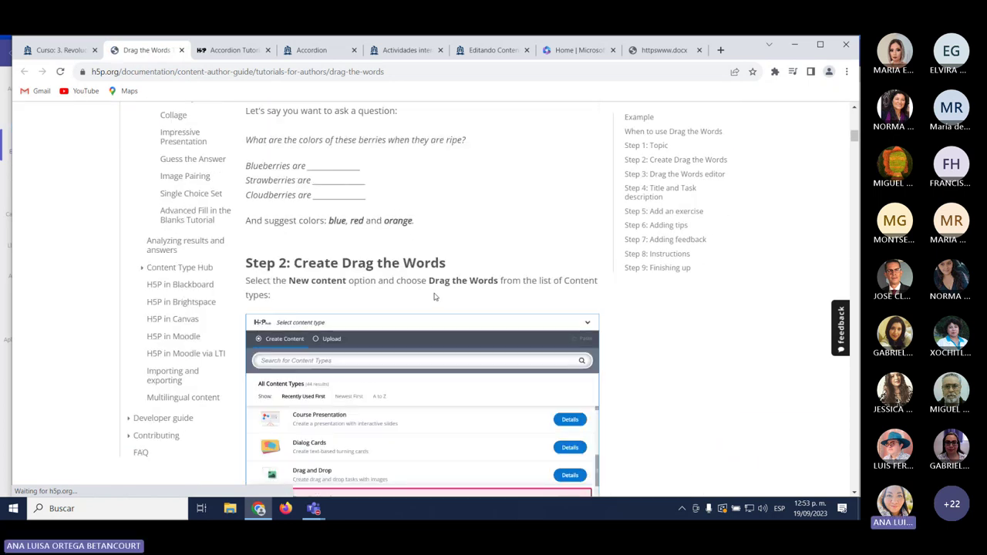
pyautogui.scroll(1, 401, 282)
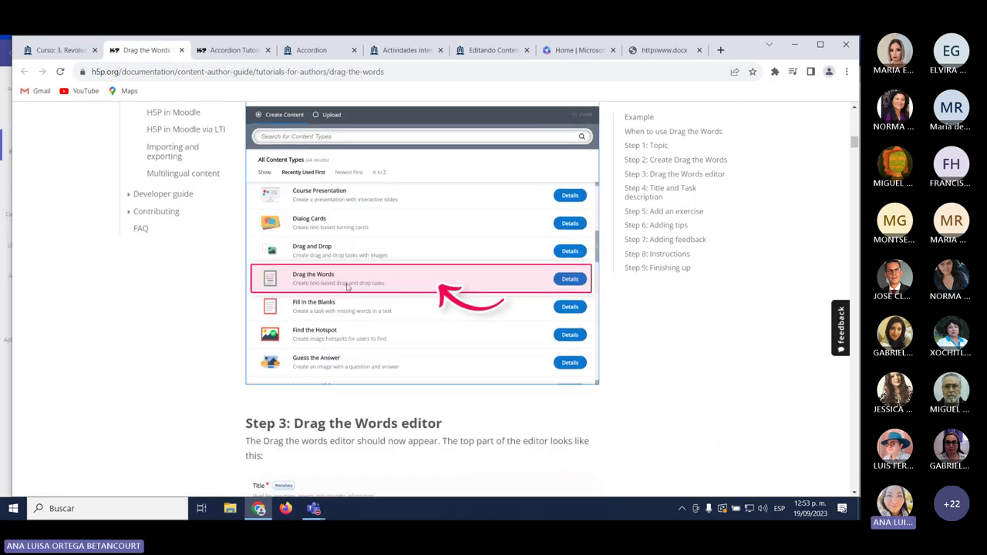
pyautogui.scroll(11, 346, 287)
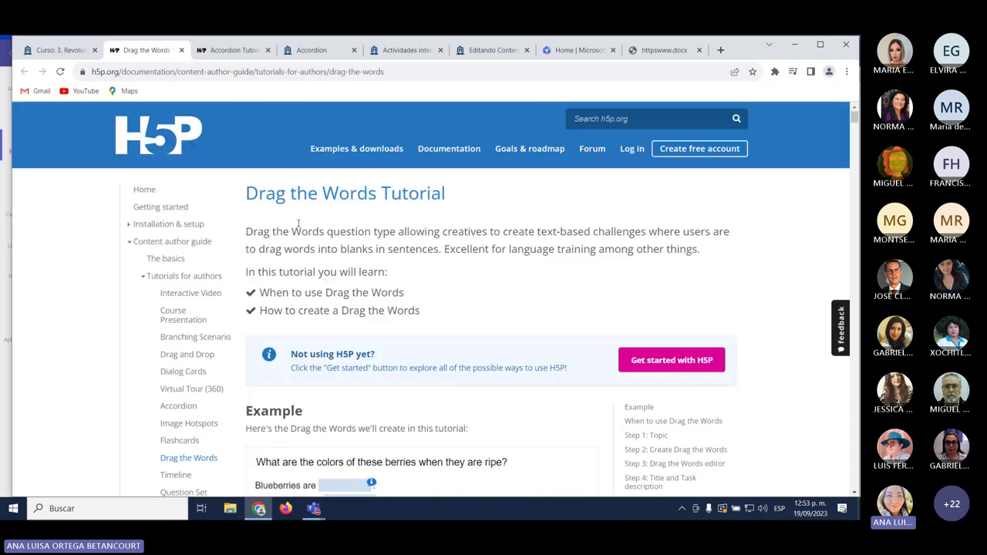
pyautogui.moveTo(245, 186); pyautogui.dragTo(376, 193)
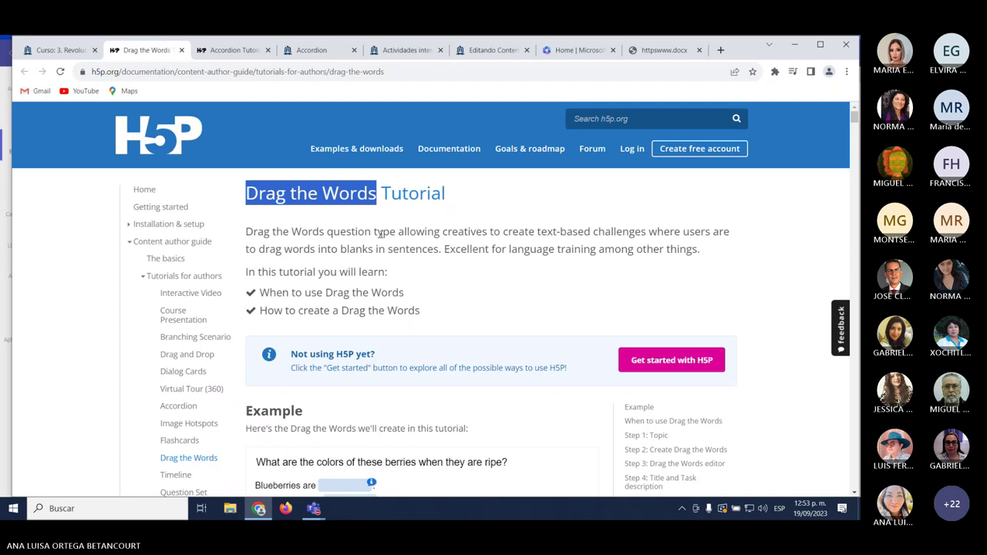
# Return from the course page to the new activity form and browse the start of the H5P content type list.
pyautogui.click(56, 49)
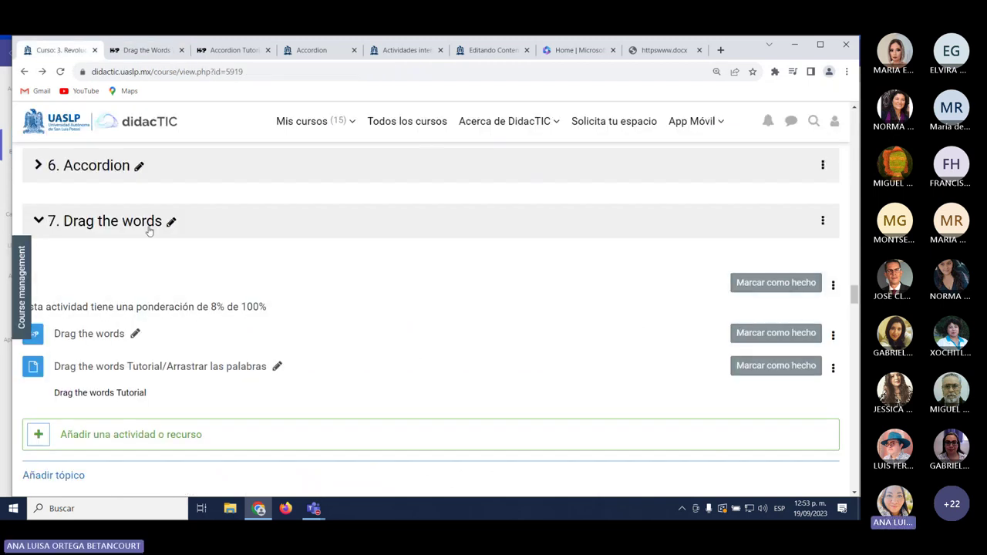
pyautogui.click(556, 121)
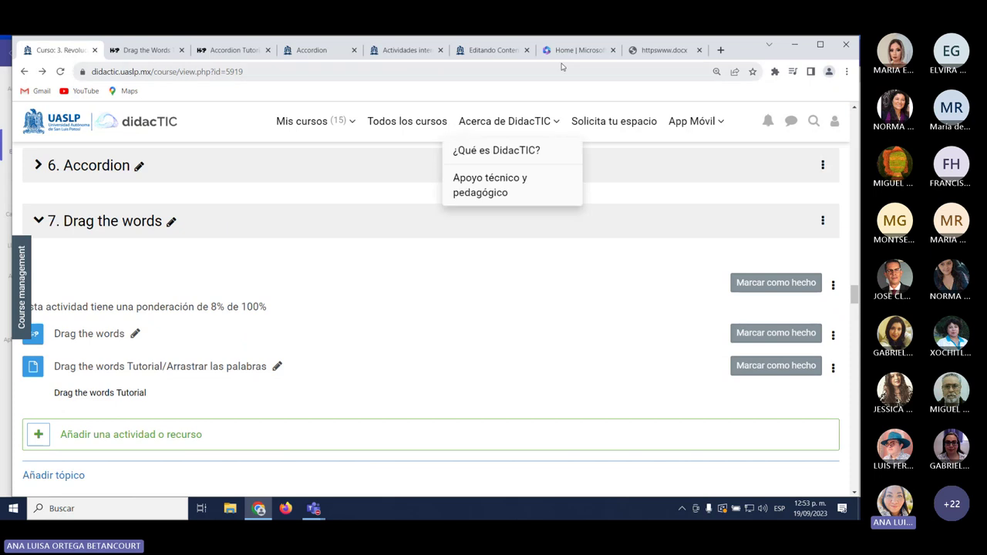
pyautogui.click(482, 51)
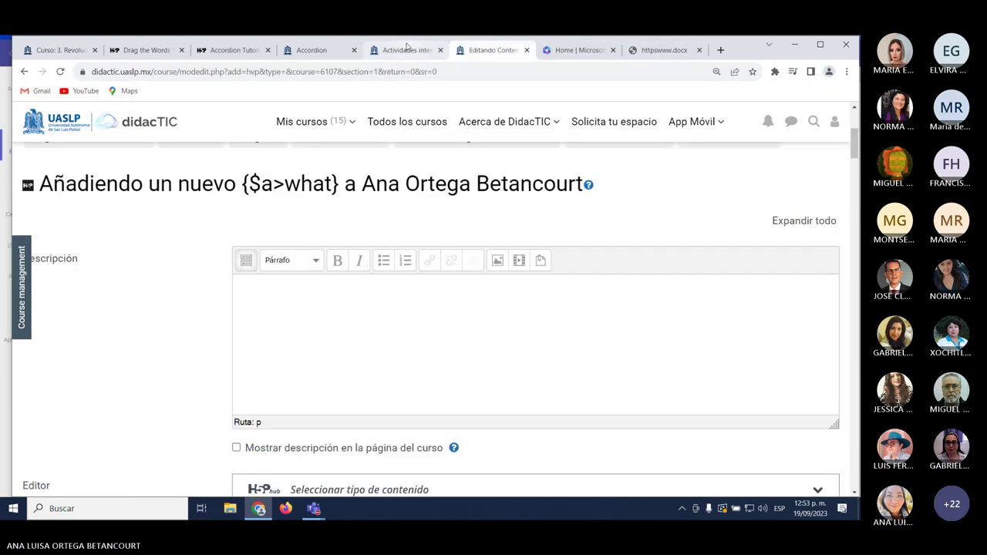
pyautogui.click(405, 50)
pyautogui.click(482, 51)
pyautogui.scroll(-5, 463, 308)
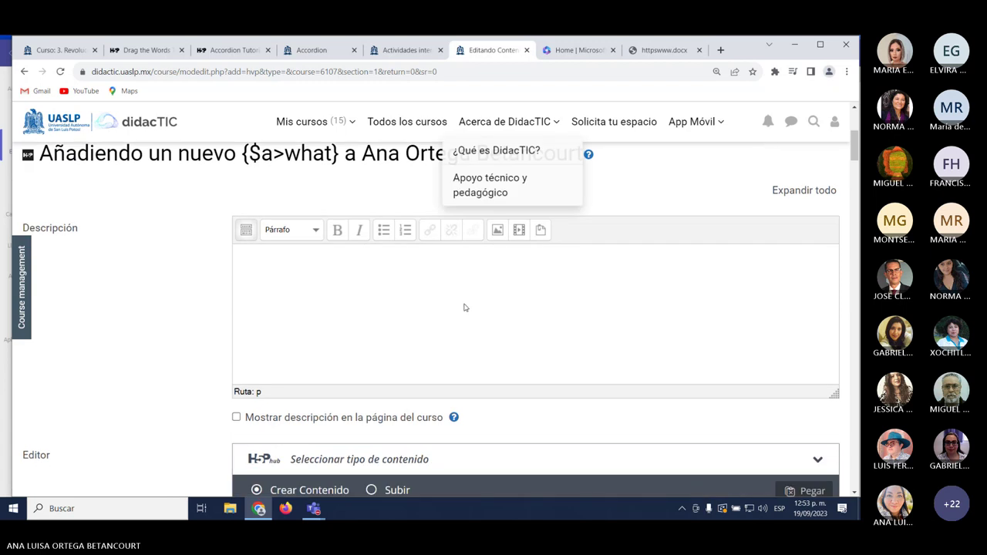
pyautogui.scroll(-1, 386, 359)
pyautogui.scroll(3, 386, 360)
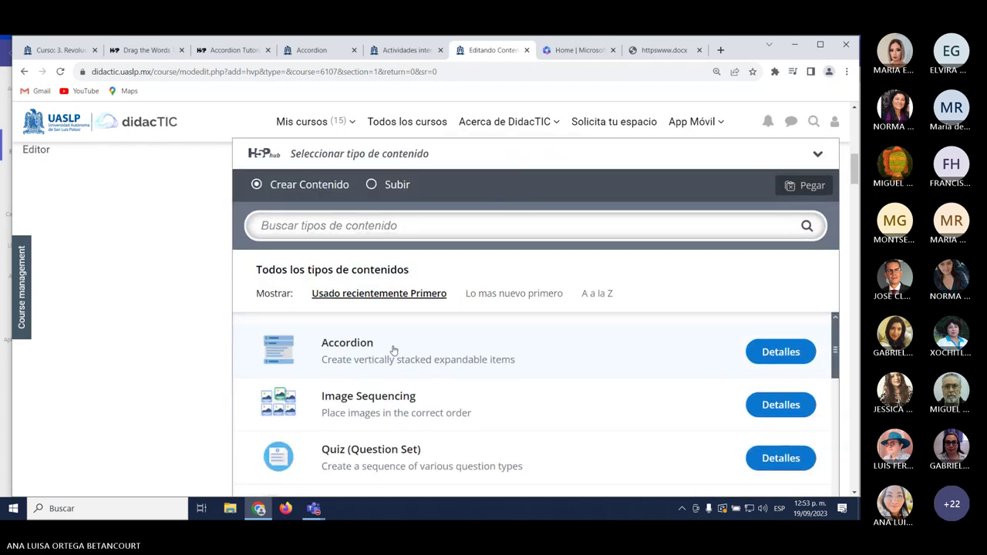
pyautogui.scroll(-3, 393, 360)
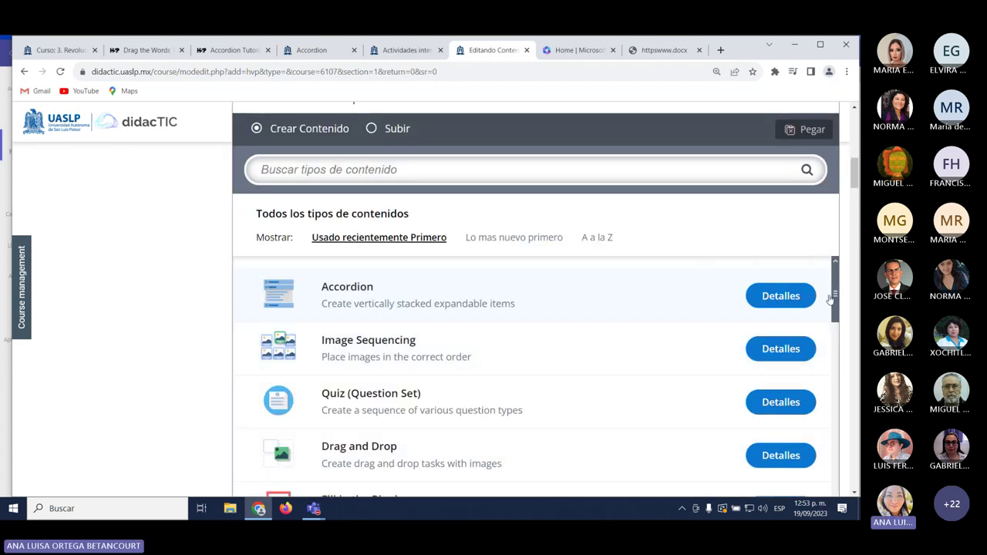
pyautogui.moveTo(836, 293); pyautogui.dragTo(840, 309)
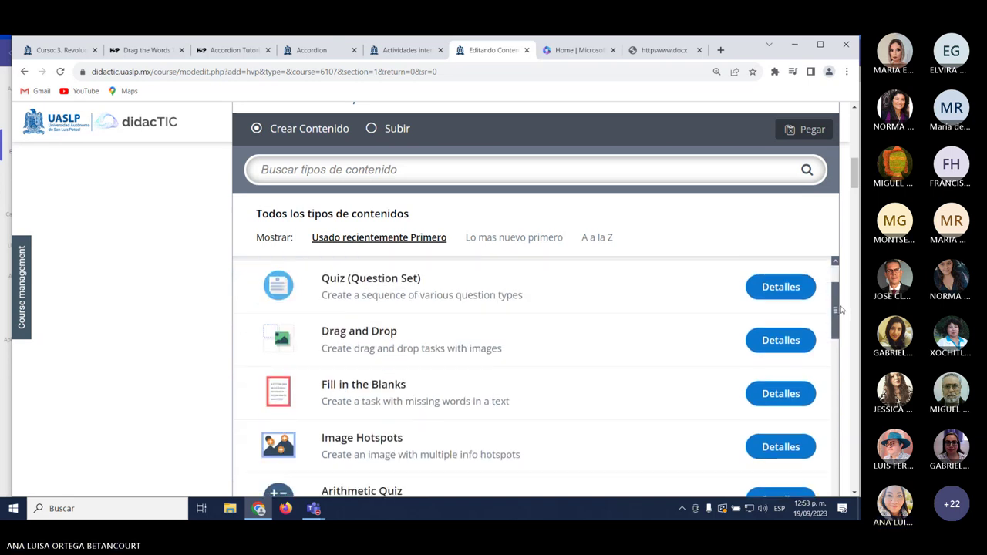
# Check the list of H5P activities on the course page and return to the new activity form.
pyautogui.click(60, 50)
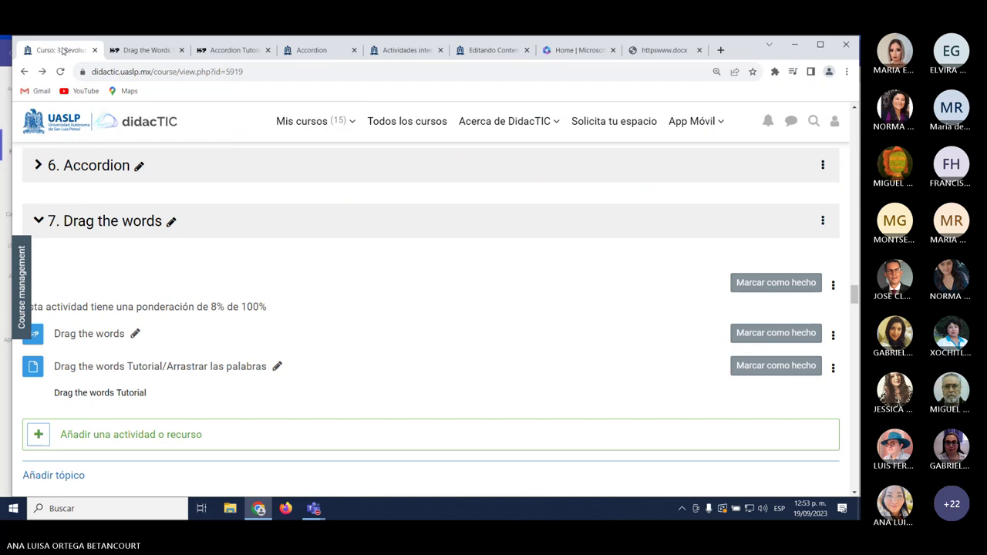
pyautogui.scroll(4, 293, 362)
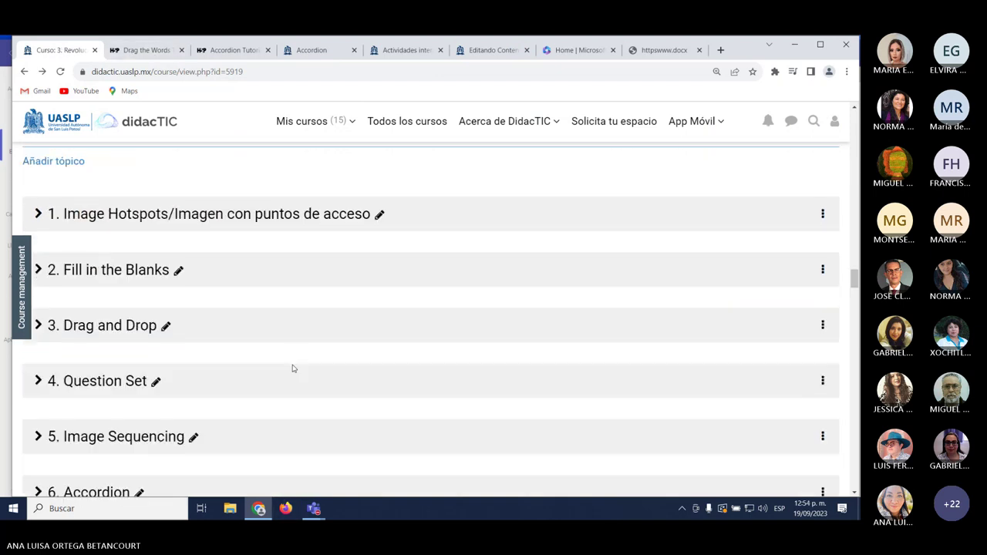
pyautogui.scroll(15, 293, 368)
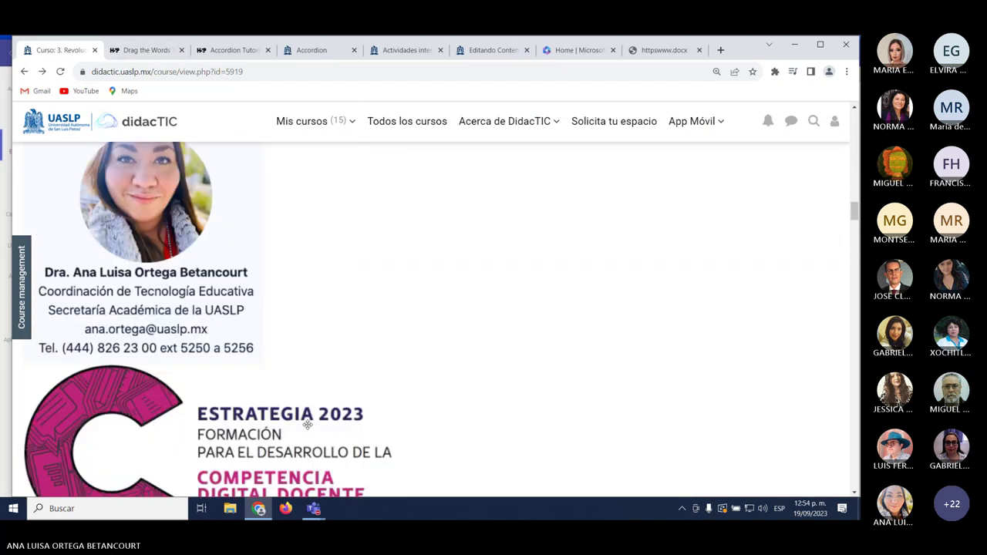
pyautogui.scroll(7, 306, 432)
pyautogui.scroll(-2, 302, 438)
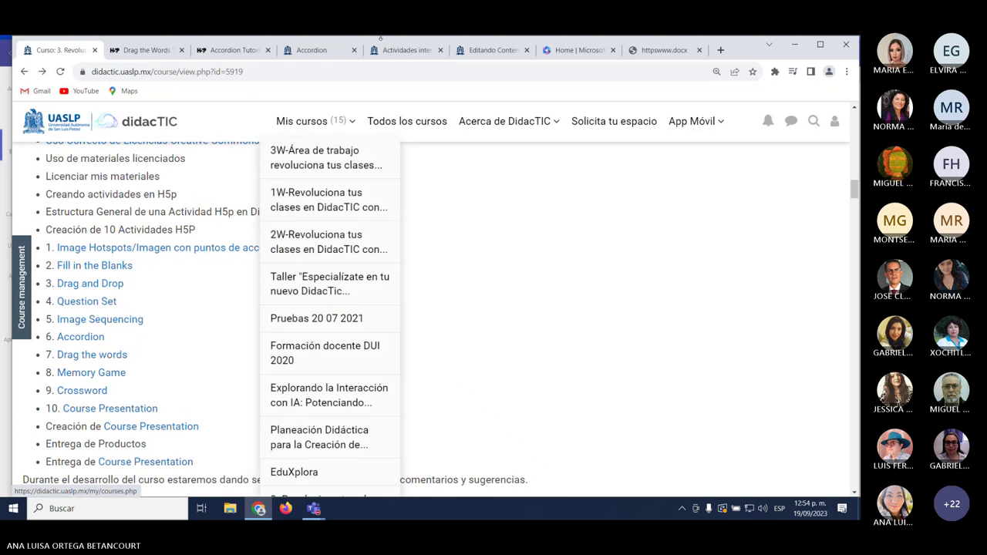
pyautogui.click(229, 49)
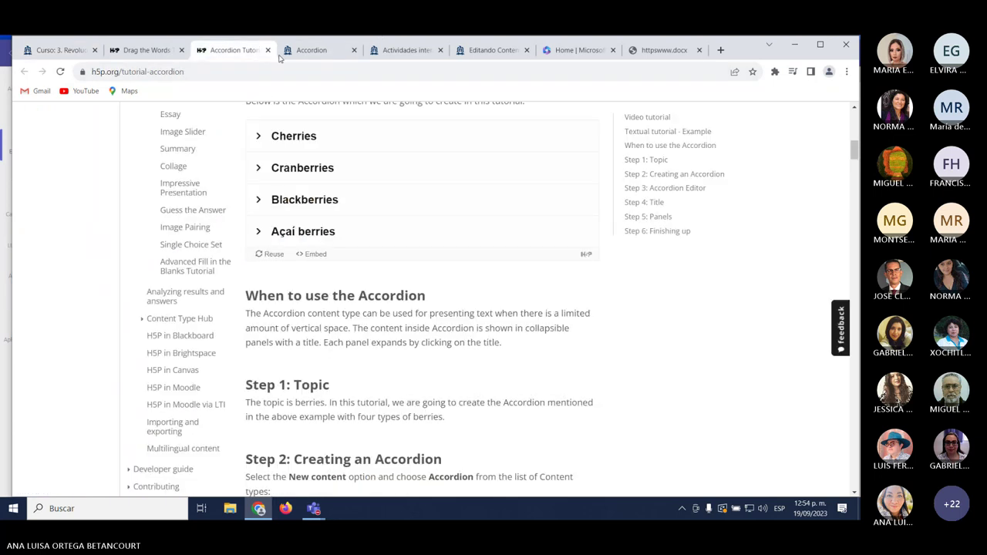
pyautogui.click(316, 56)
pyautogui.click(492, 51)
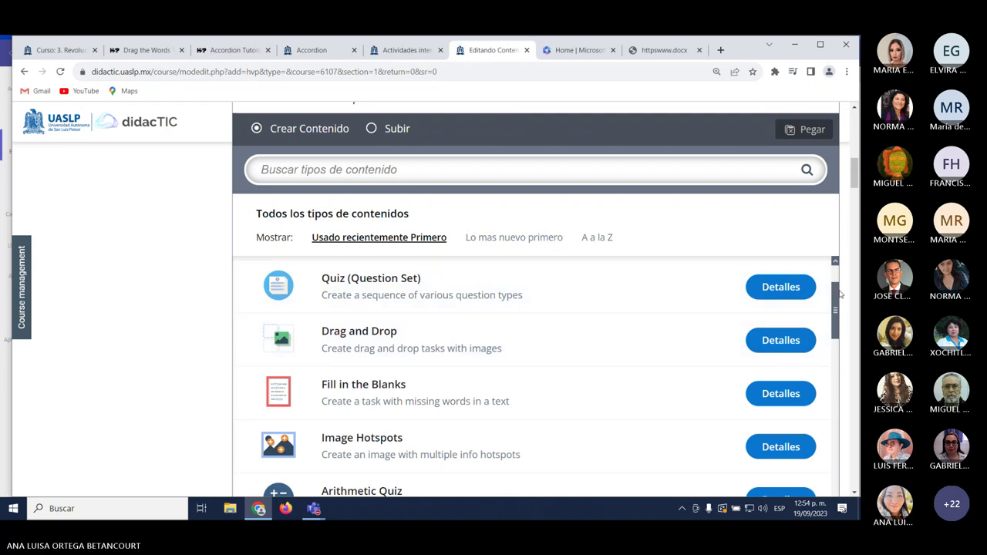
# Look through the full list of H5P content types for Drag the Words.
pyautogui.moveTo(834, 310); pyautogui.dragTo(778, 524)
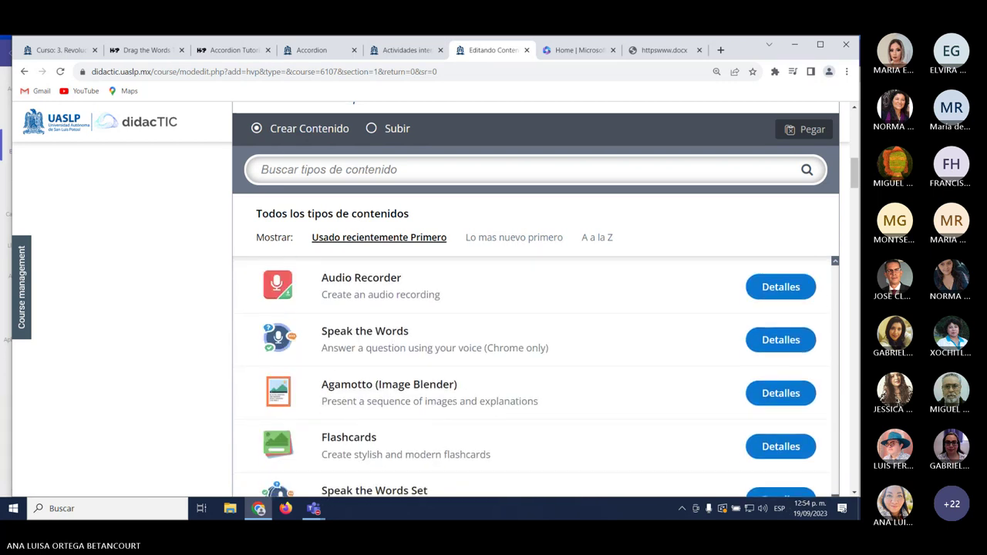
pyautogui.scroll(-2, 794, 409)
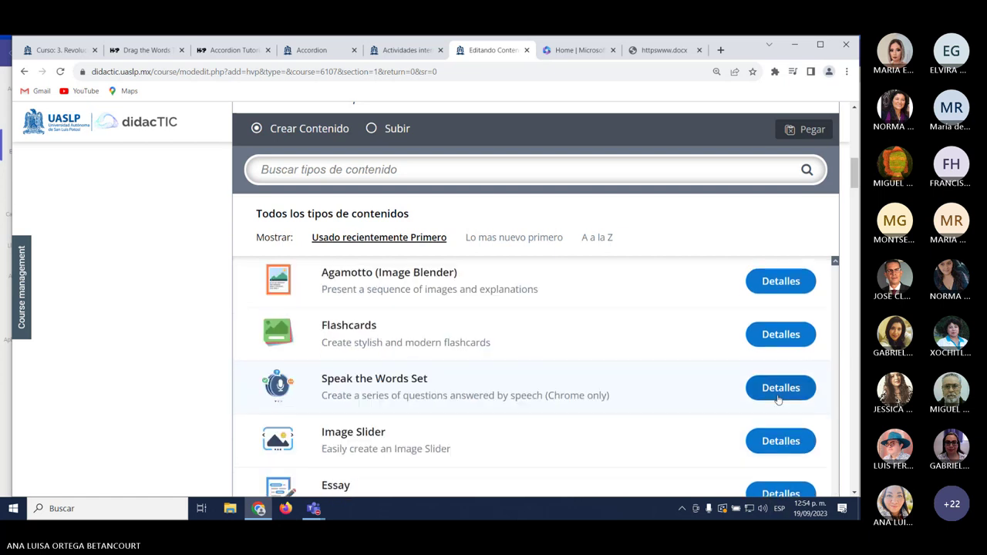
pyautogui.scroll(-3, 775, 391)
pyautogui.scroll(-2, 771, 393)
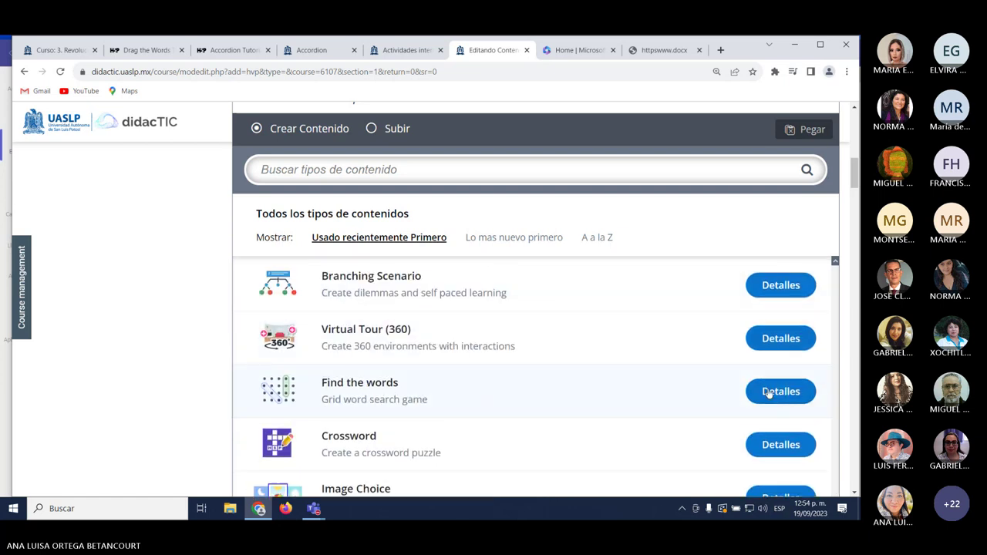
pyautogui.scroll(-3, 768, 393)
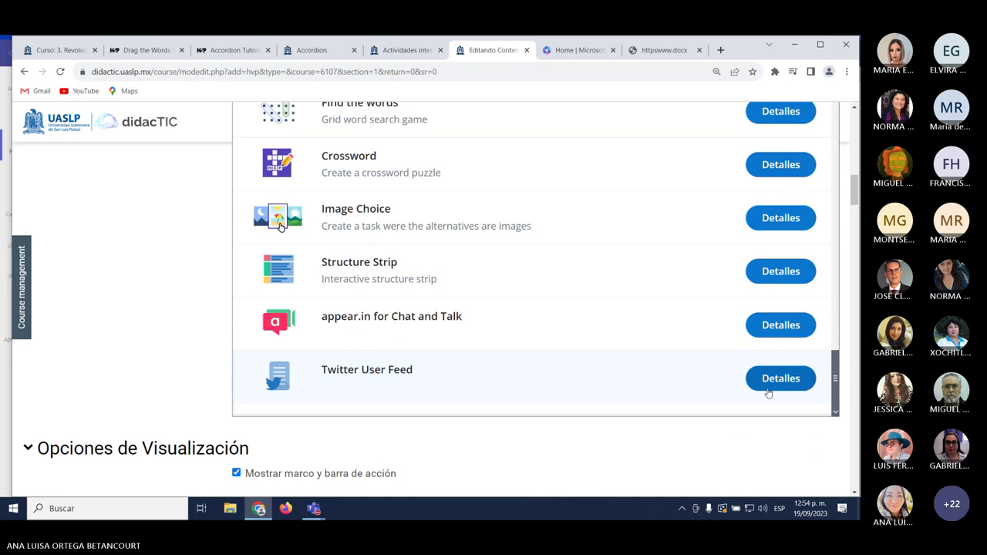
pyautogui.scroll(1, 464, 331)
pyautogui.scroll(10, 464, 333)
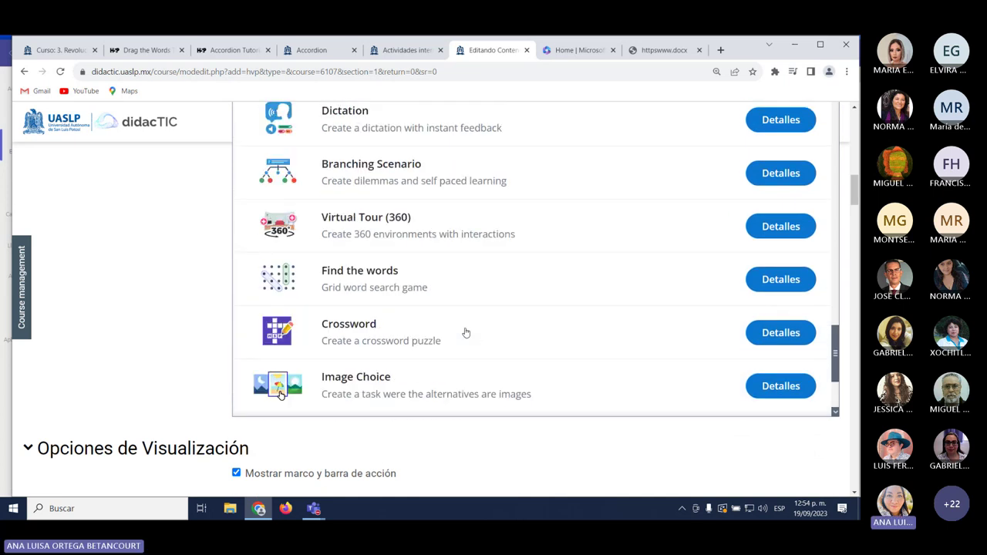
pyautogui.scroll(8, 461, 333)
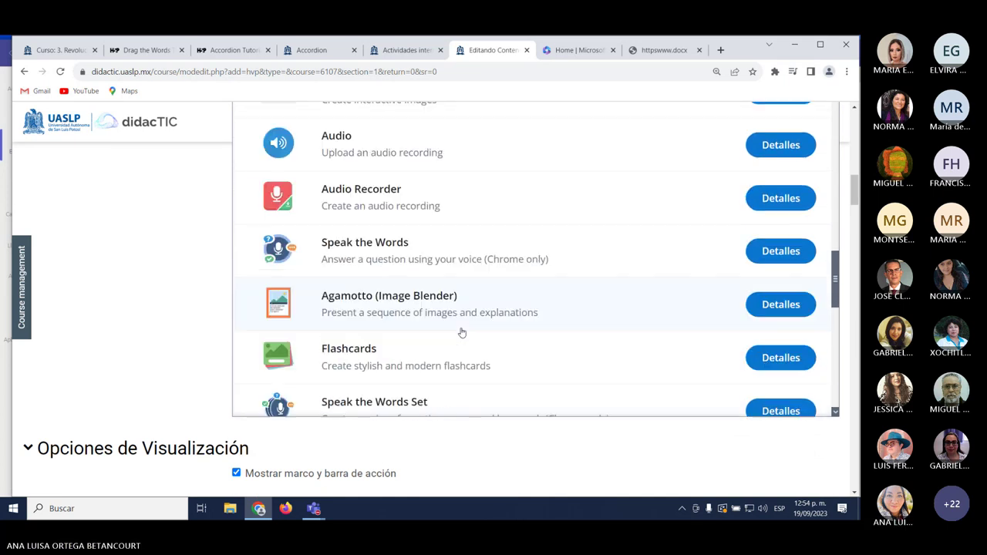
pyautogui.scroll(8, 462, 332)
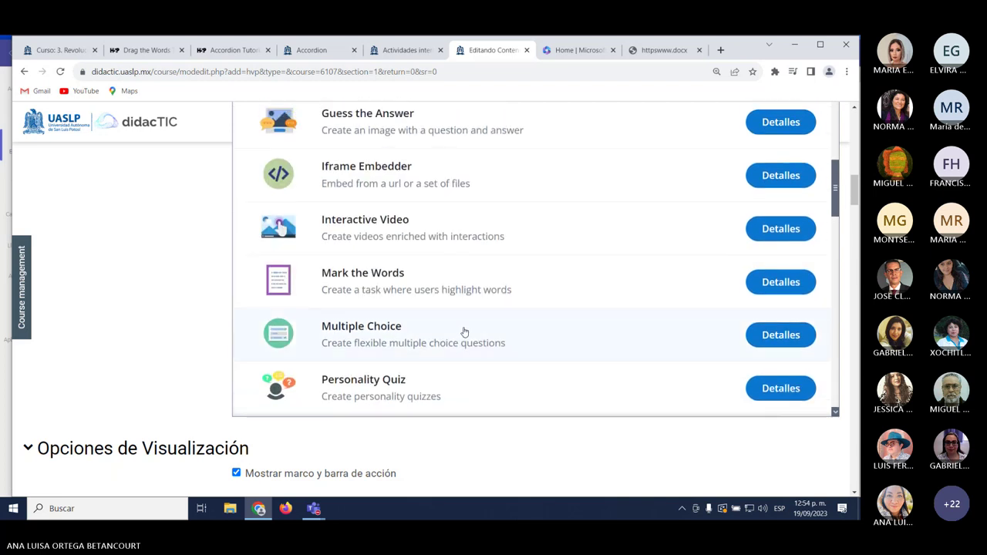
# Glance at the httpswww Word document and the Drag the words sample activity about berry colors.
pyautogui.click(673, 46)
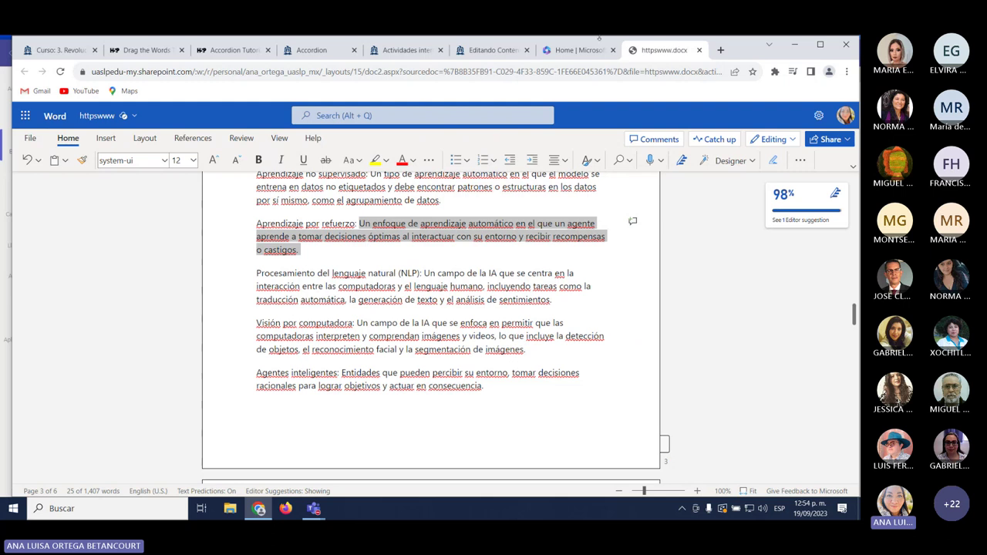
pyautogui.click(589, 49)
pyautogui.click(406, 51)
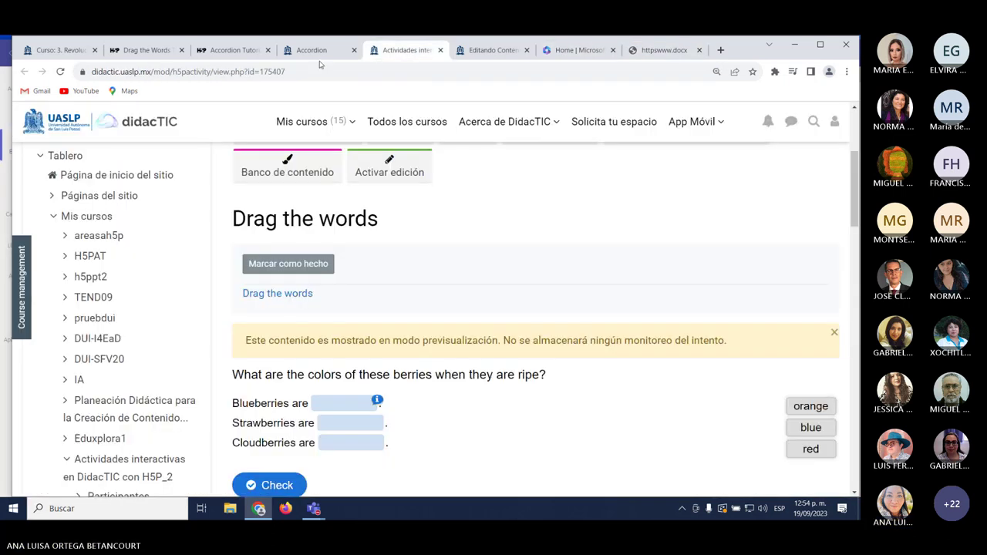
pyautogui.click(505, 121)
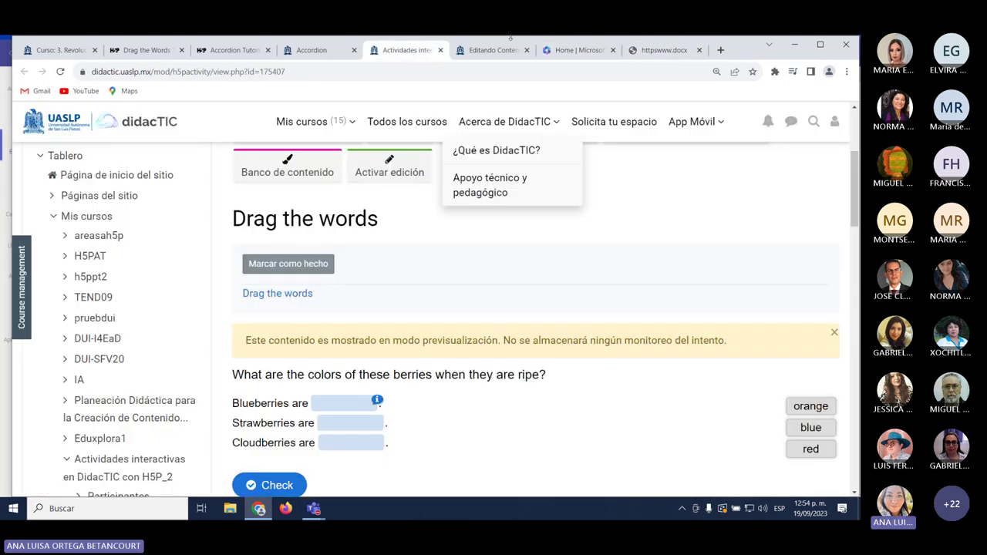
pyautogui.click(570, 50)
# Return to the new activity form and choose Drag the Words as its content type.
pyautogui.click(492, 49)
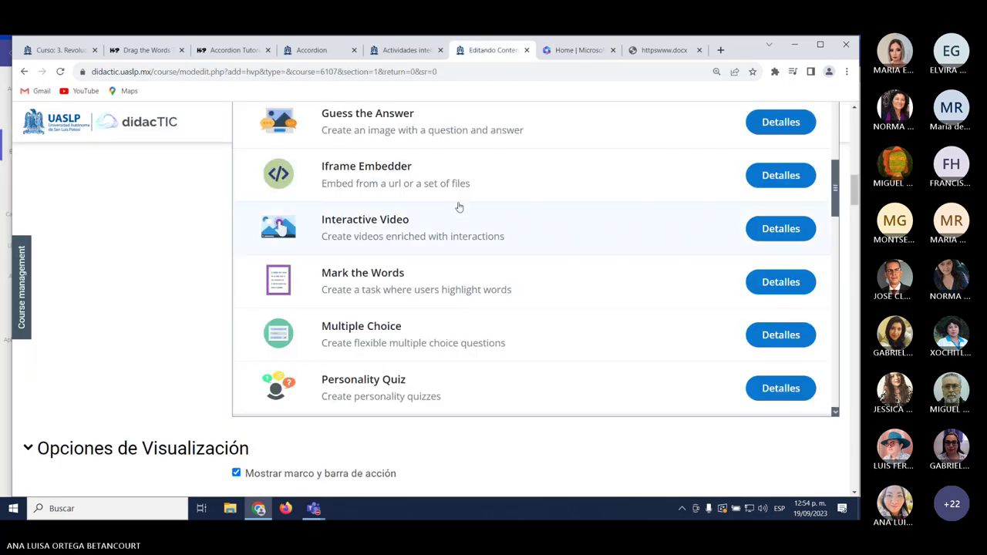
pyautogui.scroll(5, 459, 206)
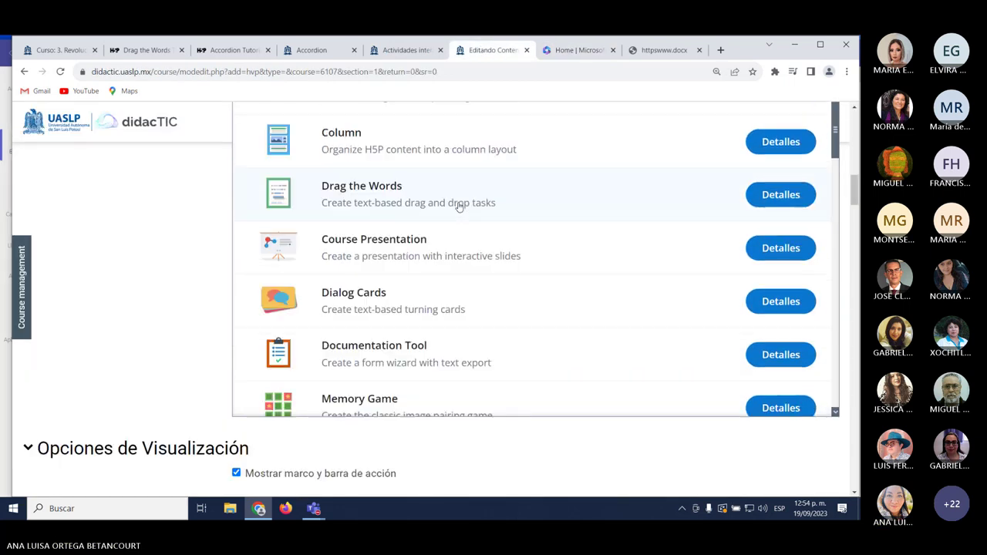
pyautogui.click(374, 194)
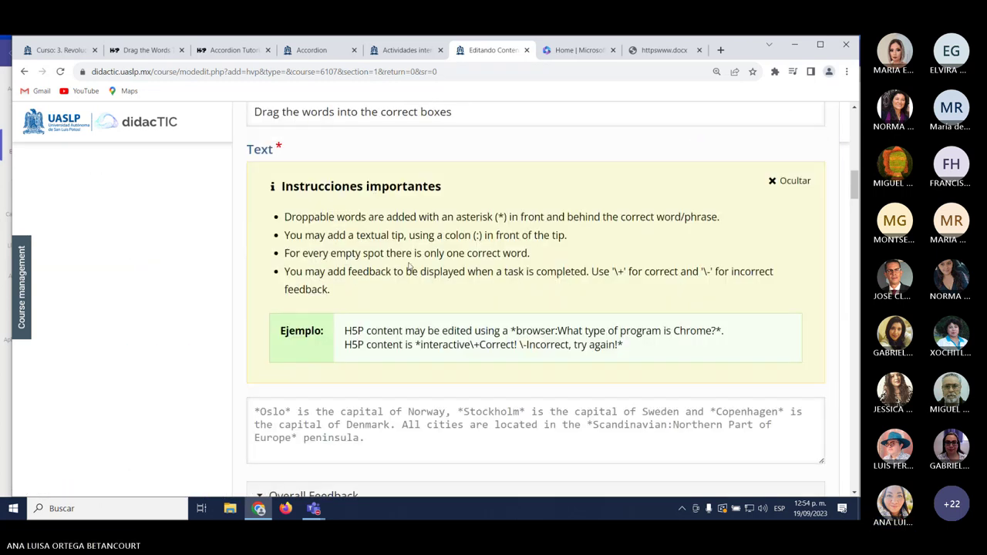
# Enter "7. Drag the Words - IA" as the title of the Drag the Words activity.
pyautogui.scroll(-2, 409, 266)
pyautogui.scroll(5, 526, 376)
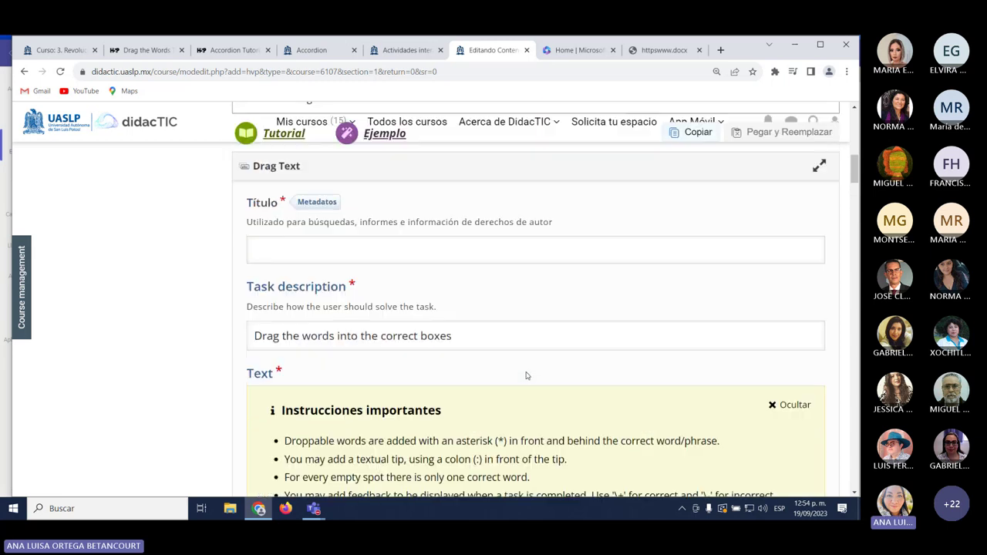
pyautogui.scroll(1, 527, 375)
pyautogui.scroll(1, 526, 373)
pyautogui.click(393, 361)
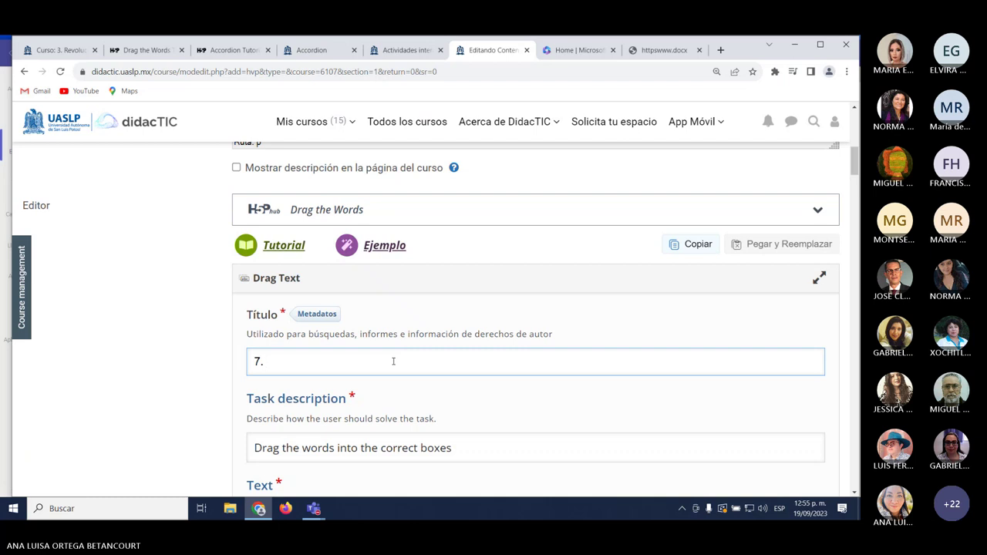
pyautogui.write('Drag the Words')
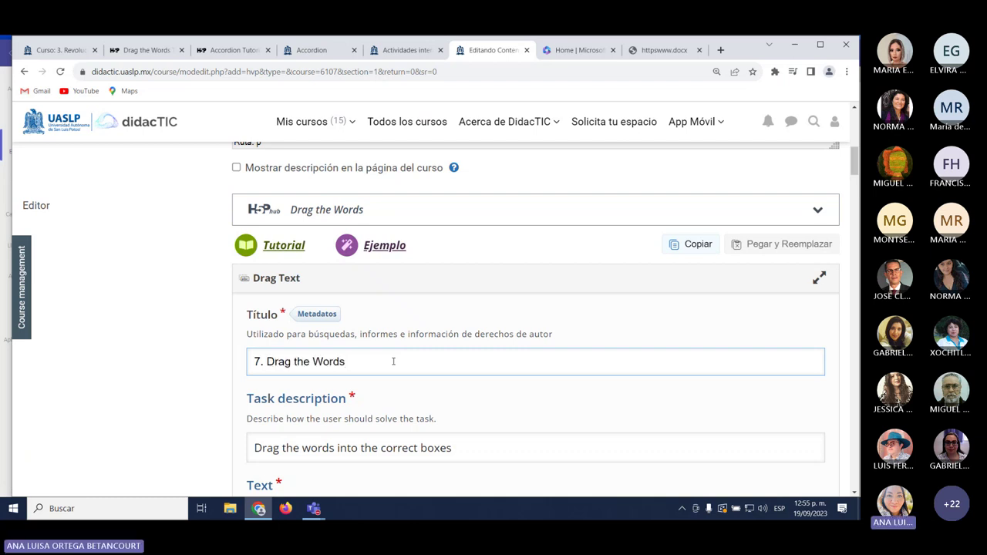
pyautogui.write('.')
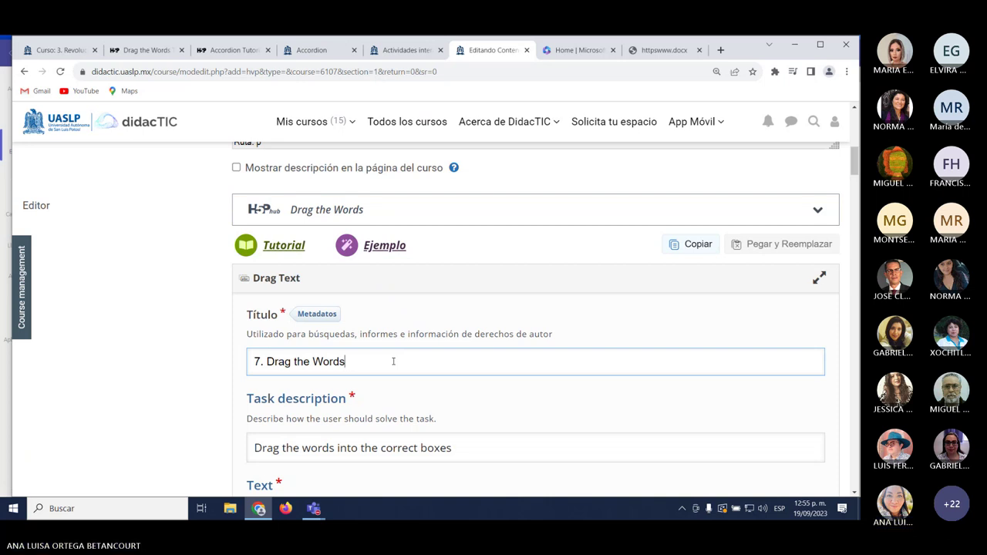
pyautogui.write('- IA')
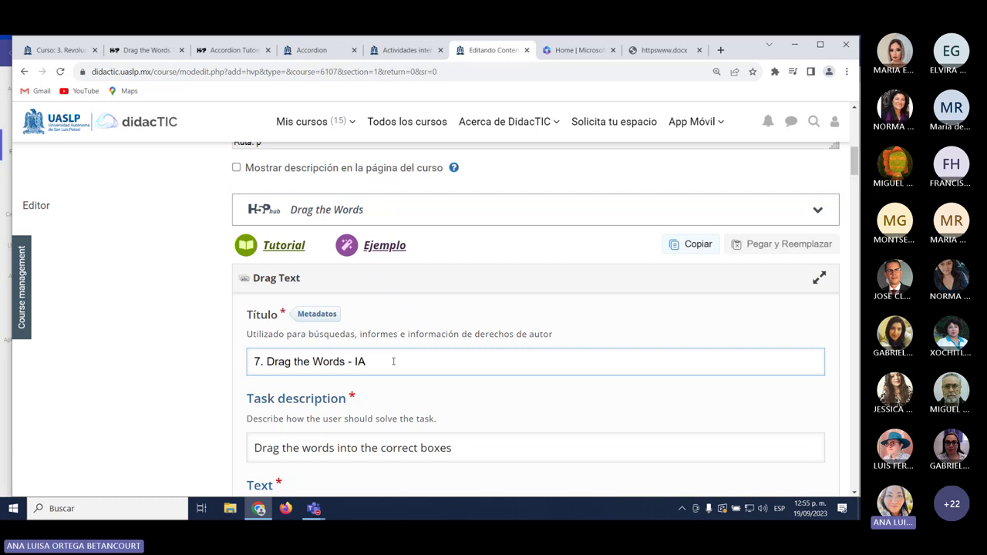
# Open the task description for editing and read the instructions on marking droppable words, tips and feedback in the text.
pyautogui.scroll(-1, 422, 390)
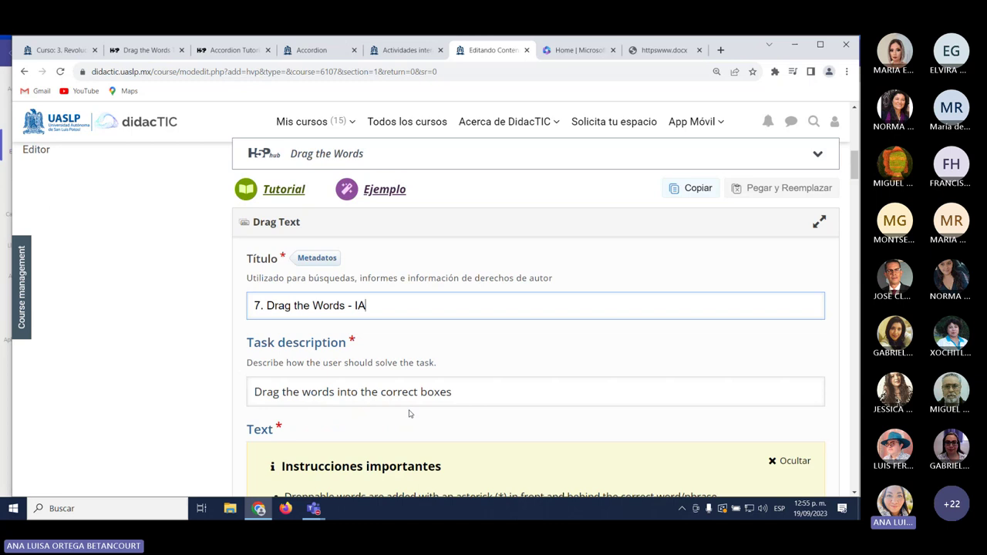
pyautogui.click(455, 391)
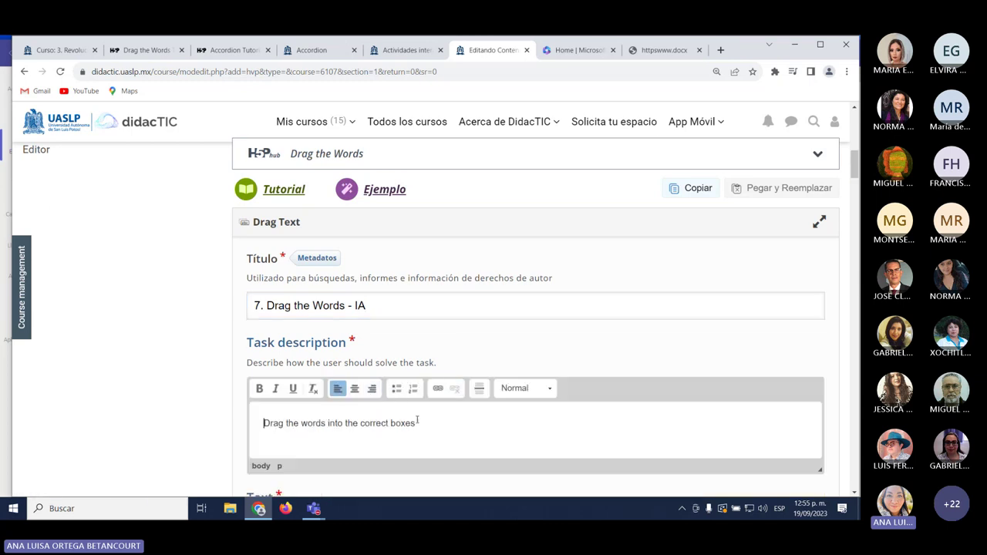
pyautogui.scroll(-5, 413, 426)
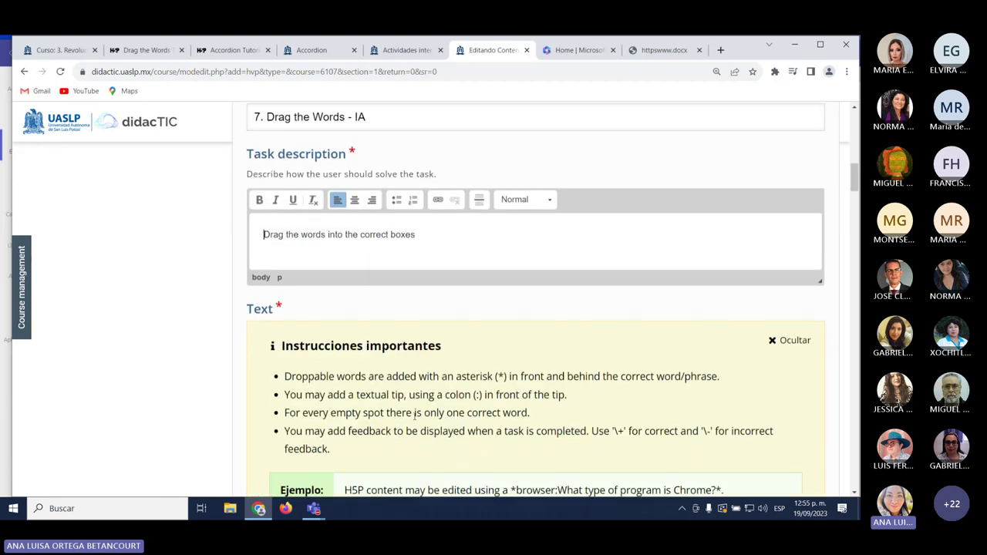
pyautogui.scroll(-3, 414, 416)
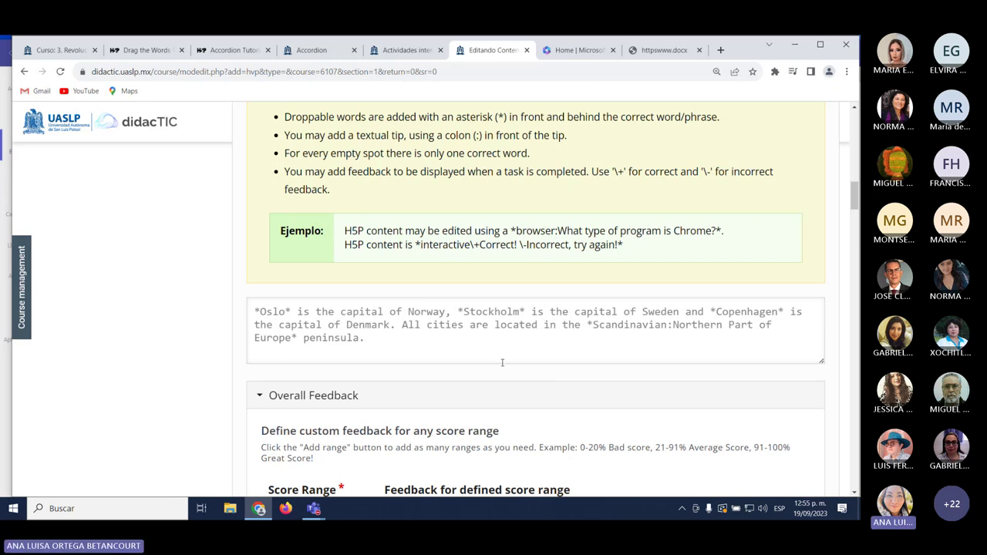
# Review the instructions on droppable words, tips and feedback, along with the sample text and the Overall Feedback section.
pyautogui.scroll(-3, 499, 365)
pyautogui.scroll(5, 498, 363)
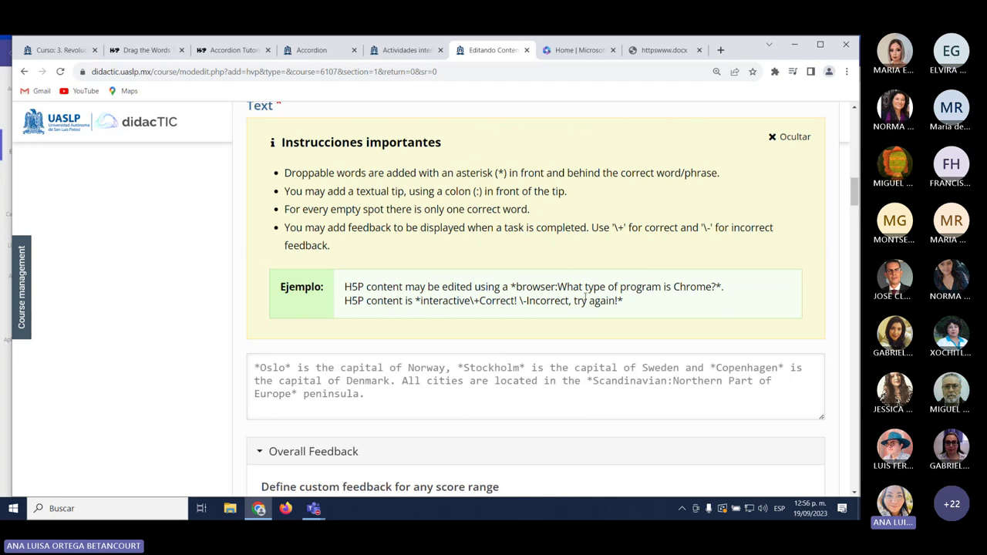
pyautogui.scroll(-2, 475, 330)
pyautogui.scroll(2, 474, 333)
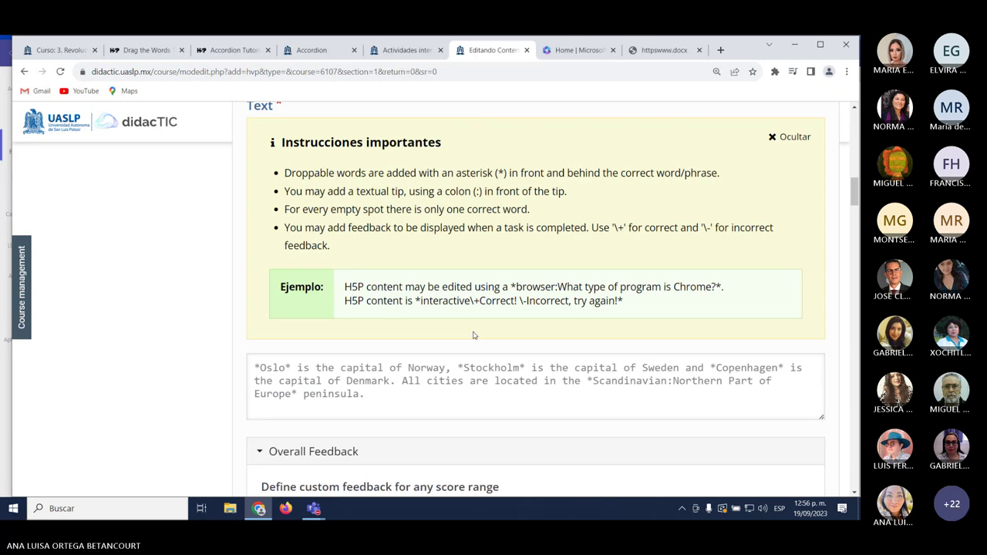
pyautogui.scroll(1, 362, 284)
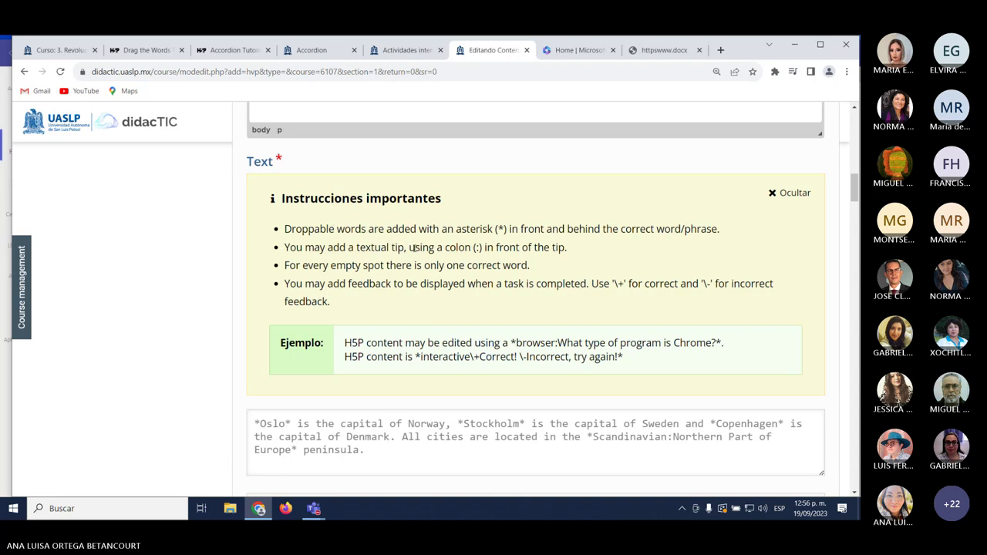
pyautogui.scroll(-2, 375, 333)
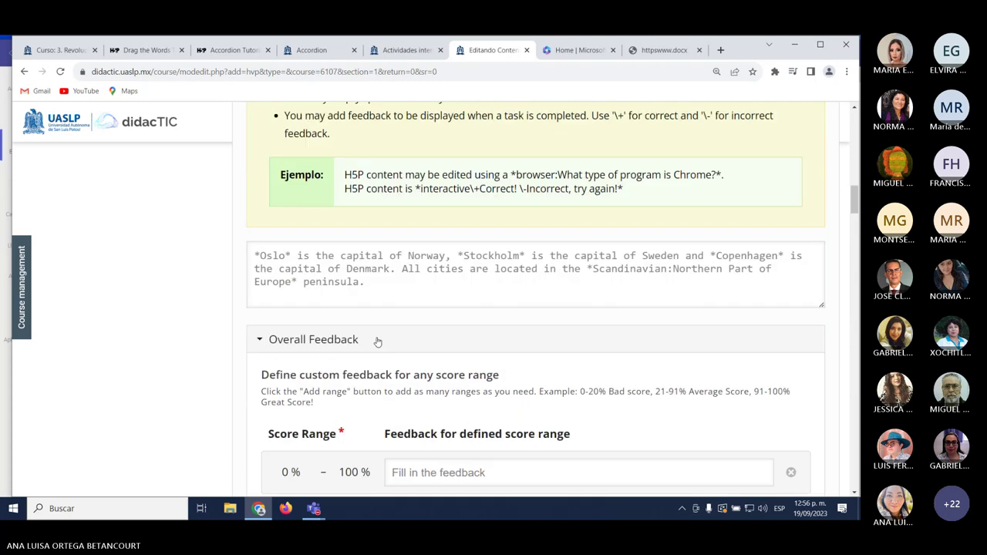
pyautogui.scroll(-2, 378, 339)
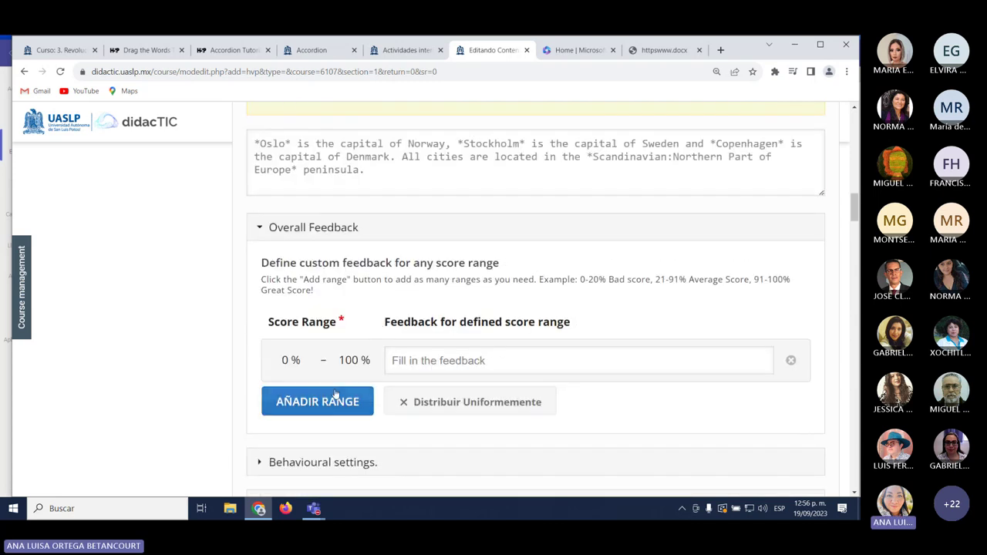
# Clear the Text field of the Drag the Words activity.
pyautogui.click(296, 145)
pyautogui.hotkey('ctrl', 'a')
pyautogui.press('Delete')
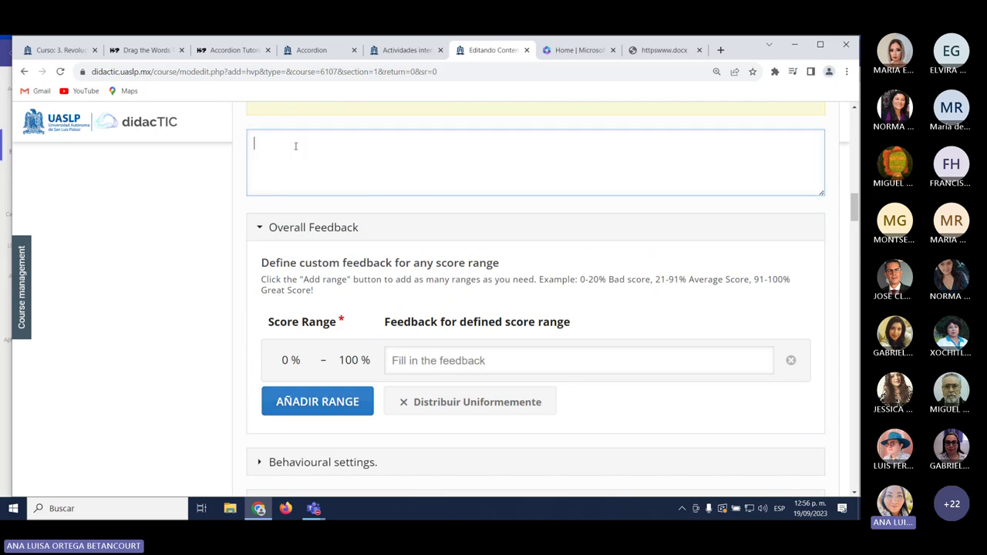
# Switch to the httpswww Word document and copy definition A from the "Definiciones (Columna Derecha)" paragraph.
pyautogui.click(593, 53)
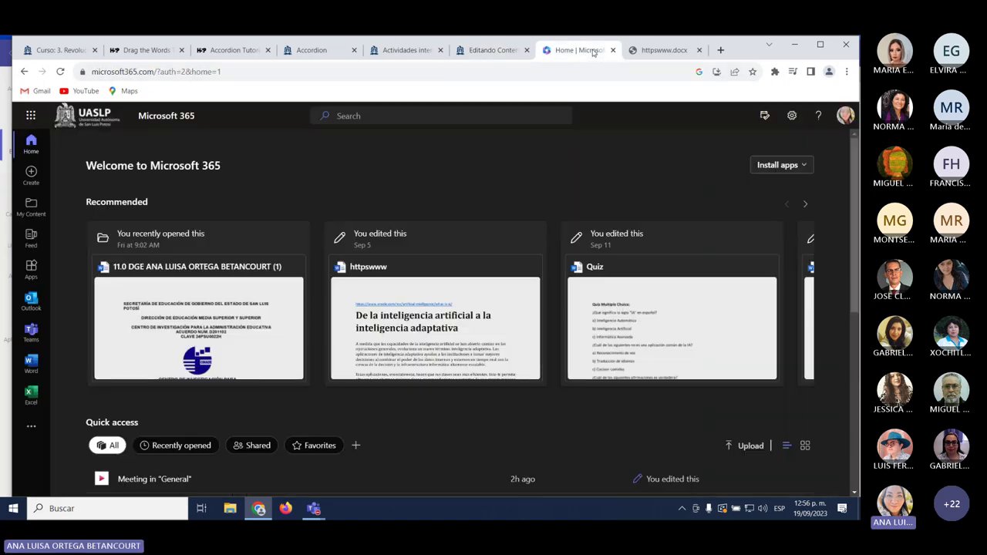
pyautogui.click(647, 50)
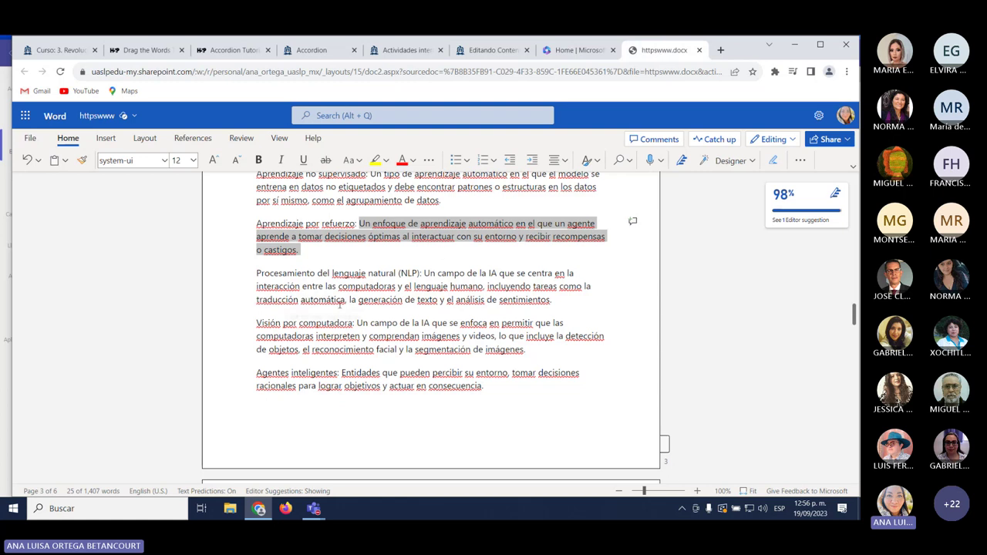
pyautogui.scroll(-10, 339, 304)
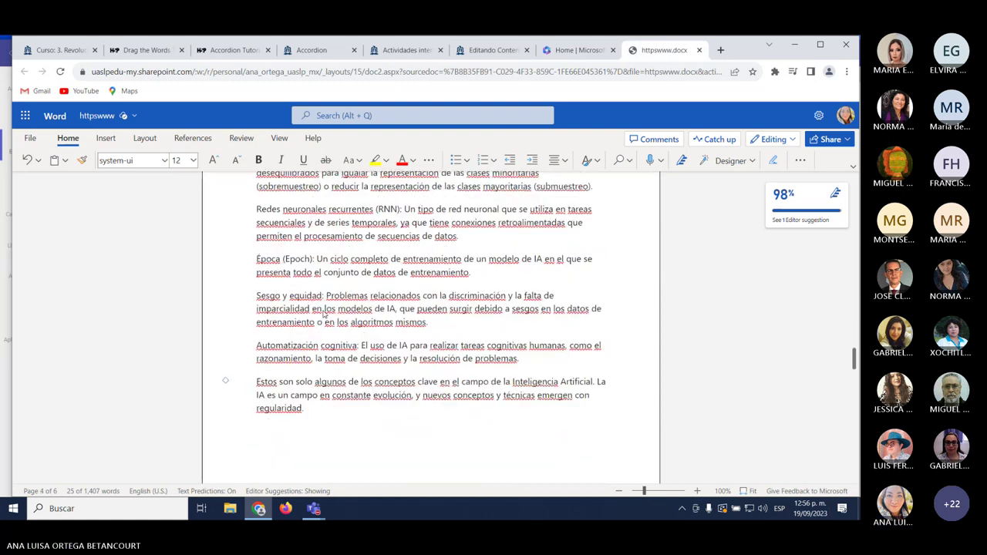
pyautogui.scroll(-5, 324, 315)
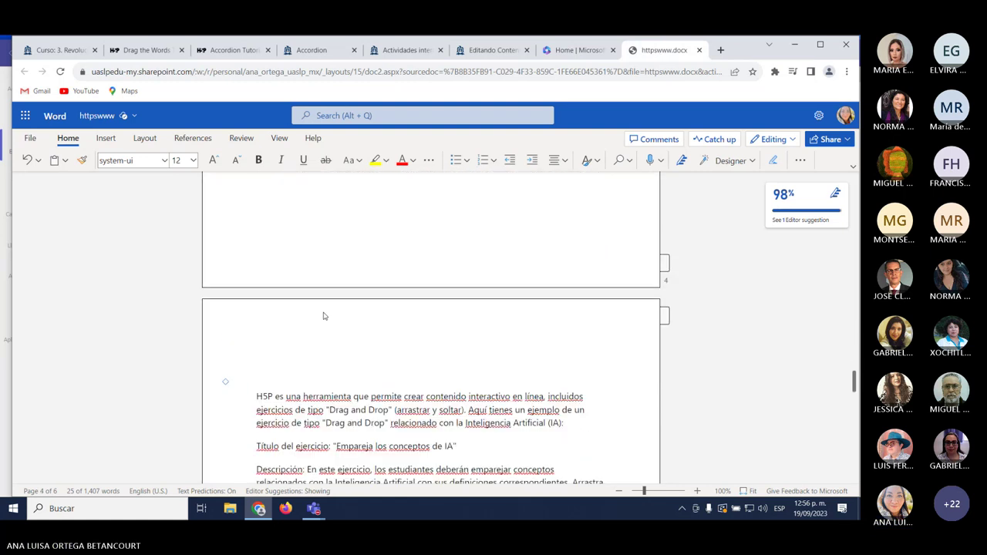
pyautogui.scroll(3, 324, 316)
pyautogui.scroll(-1, 323, 316)
pyautogui.scroll(4, 323, 316)
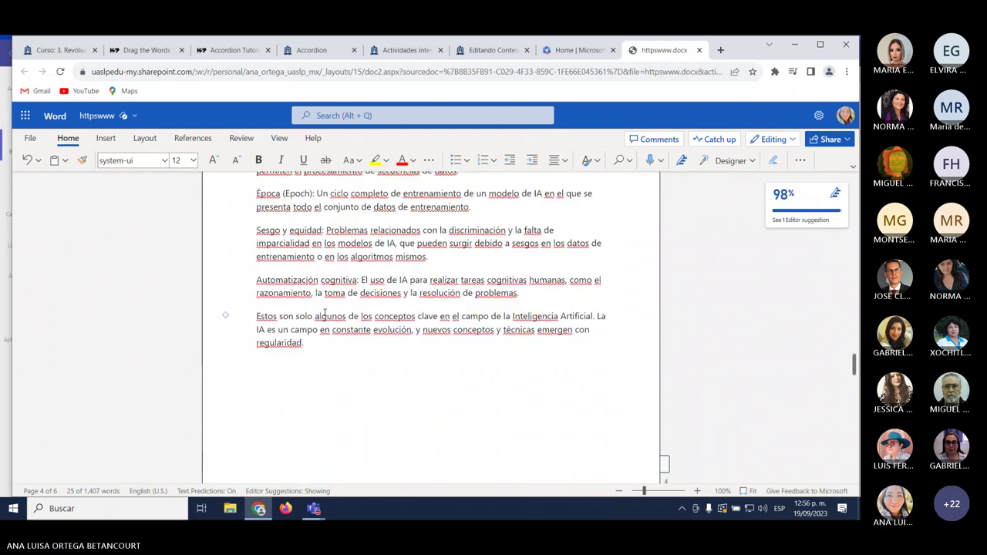
pyautogui.scroll(-6, 324, 312)
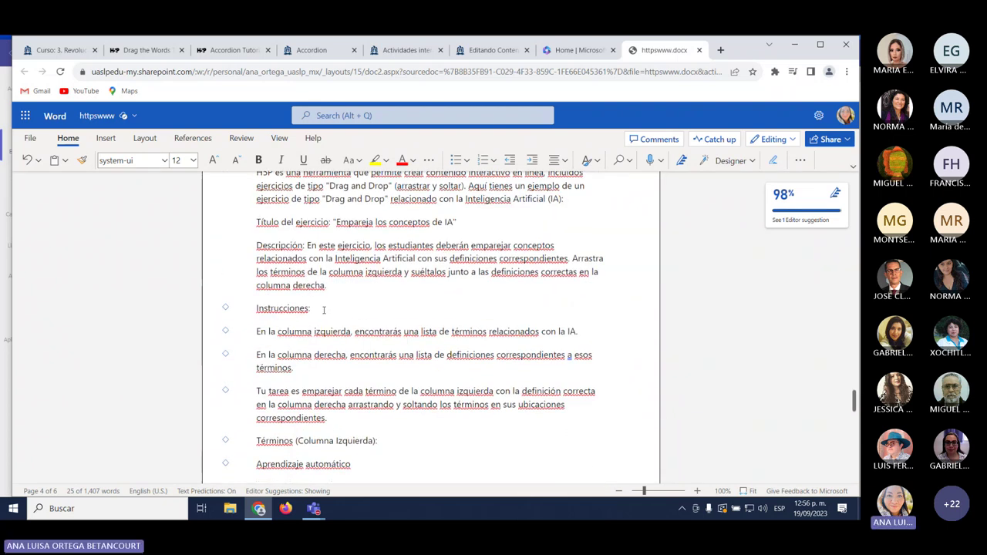
pyautogui.scroll(-4, 323, 310)
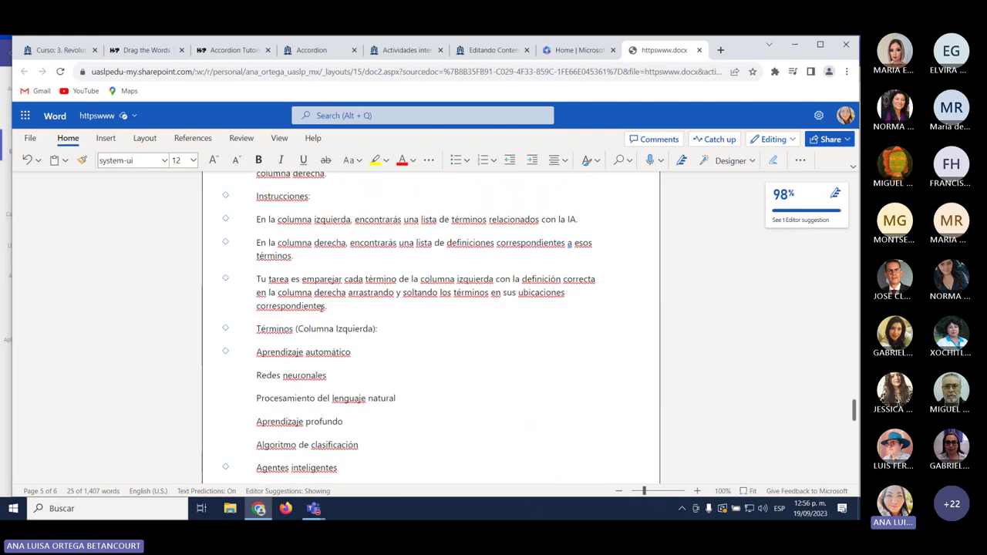
pyautogui.scroll(-4, 306, 327)
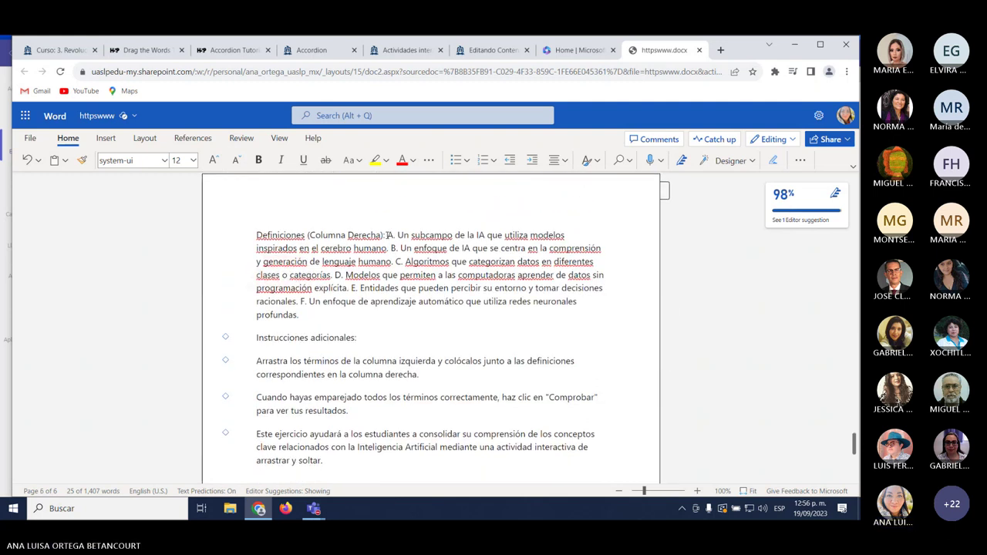
pyautogui.moveTo(388, 235); pyautogui.dragTo(388, 248)
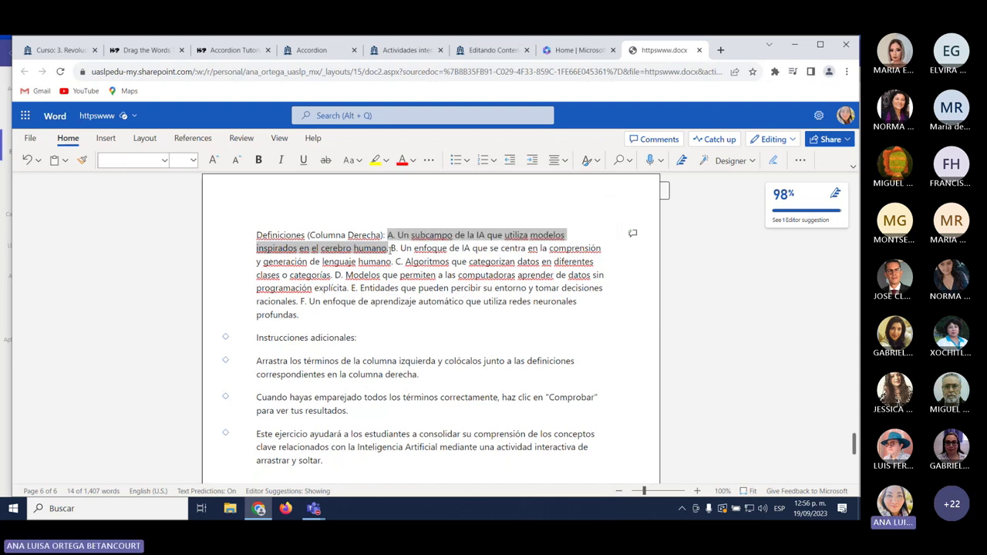
# Return to the activity form and paste "A. Un subcampo de la IA que utiliza modelos inspirados en el cerebro humano." into the Text field.
pyautogui.click(406, 52)
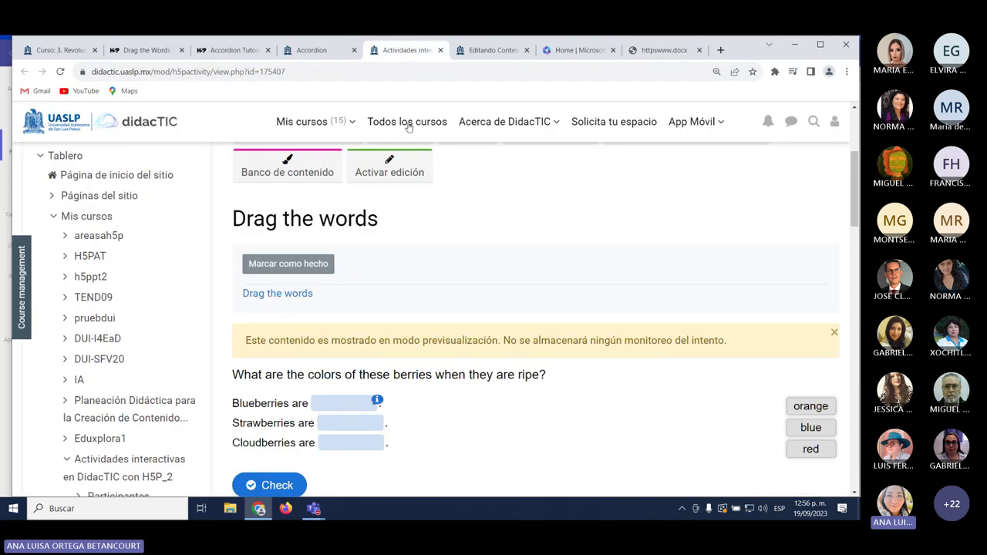
pyautogui.click(485, 50)
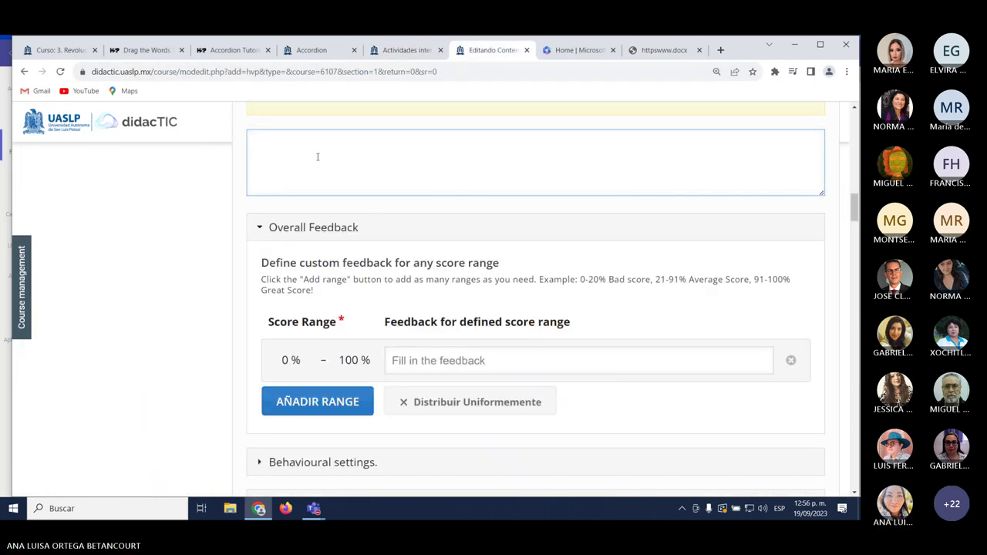
pyautogui.write('A. Un subcampo de la IA que utiliza modelos inspirados en el cerebro humano.')
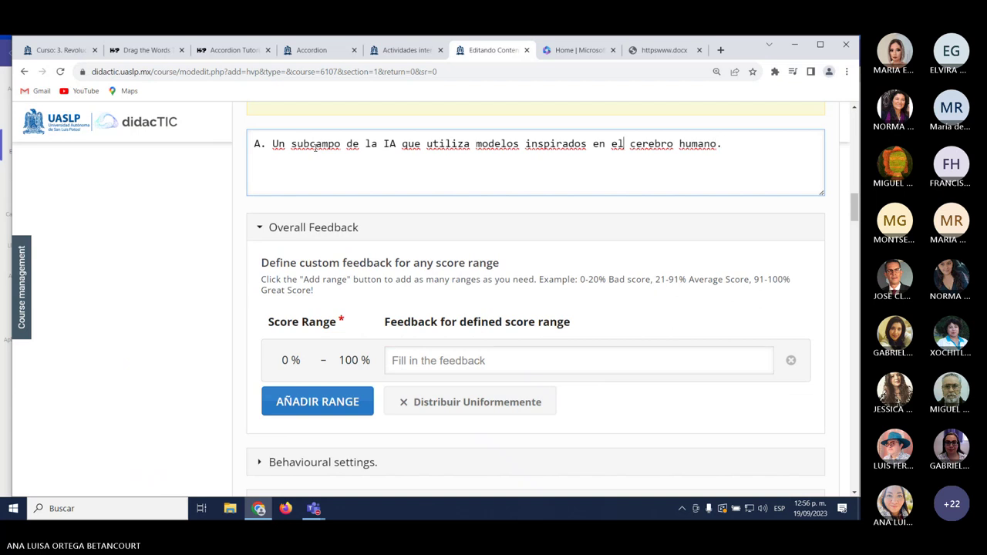
# Turn the leading "A" of the sentence into the start of a droppable term, "*Arendizaje".
pyautogui.press('Left')
pyautogui.press('Left')
pyautogui.press('Left')
pyautogui.press('Left')
pyautogui.press('Left')
pyautogui.press('Left')
pyautogui.press('Left')
pyautogui.press('Left')
pyautogui.press('Left')
pyautogui.press('Left')
pyautogui.press('Left')
pyautogui.press('Left')
pyautogui.press('Left')
pyautogui.press('Left')
pyautogui.press('Left')
pyautogui.press('Left')
pyautogui.press('Left')
pyautogui.press('Left')
pyautogui.press('Left')
pyautogui.press('Left')
pyautogui.press('Left')
pyautogui.press('Left')
pyautogui.press('Left')
pyautogui.press('Left')
pyautogui.press('Left')
pyautogui.press('Left')
pyautogui.press('Left')
pyautogui.press('Left')
pyautogui.press('Left')
pyautogui.press('Left')
pyautogui.press('Left')
pyautogui.press('Left')
pyautogui.press('Left')
pyautogui.press('Left')
pyautogui.press('Left')
pyautogui.press('Left')
pyautogui.press('Left')
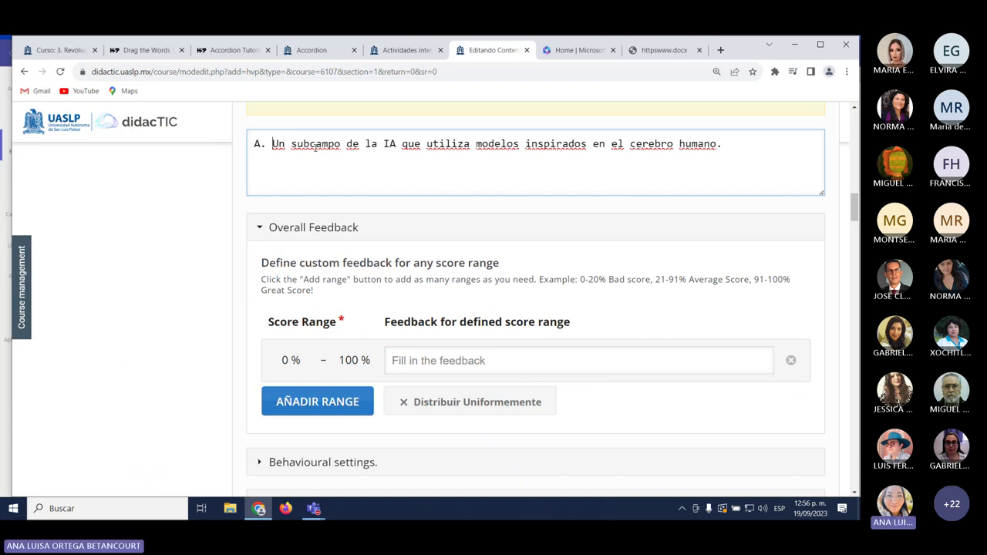
pyautogui.press('Right')
pyautogui.write('*A')
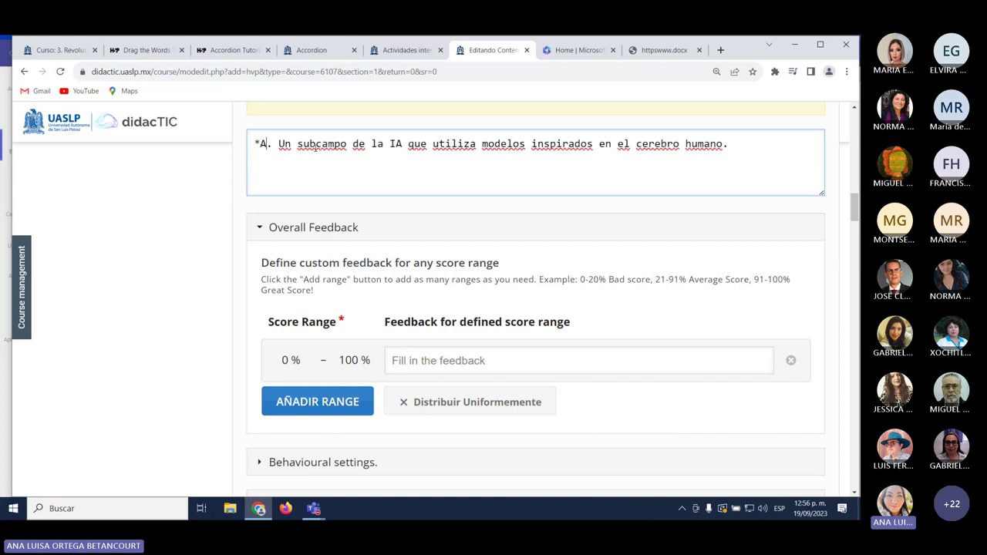
pyautogui.write('rendiz')
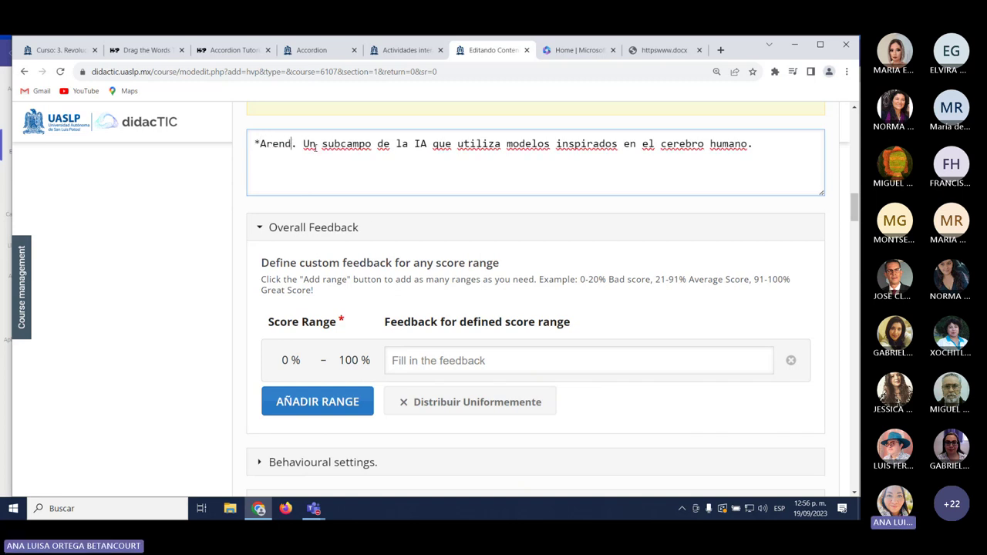
pyautogui.write('aje')
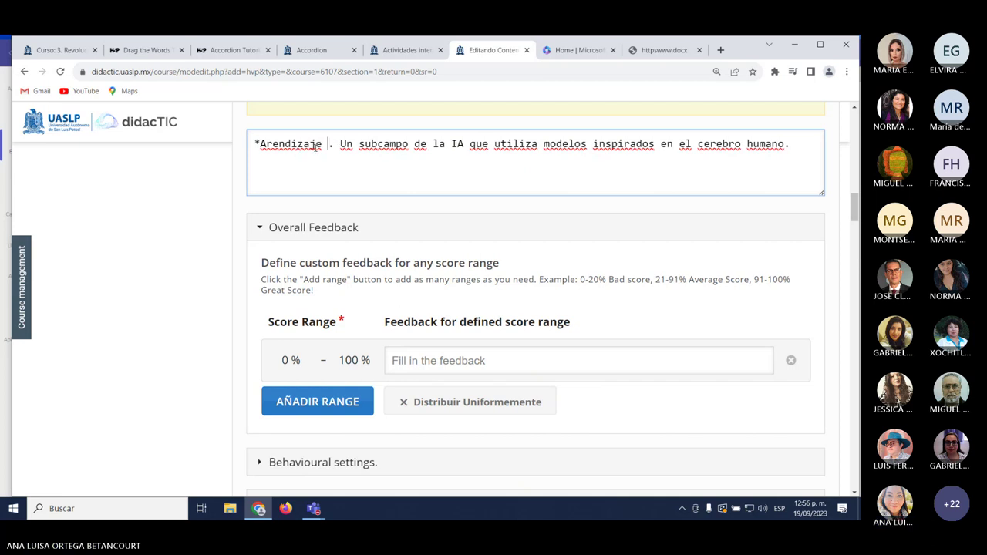
# Check the term list under "Términos (Columna Izquierda)" in the httpswww document, then return to the activity form.
pyautogui.click(664, 50)
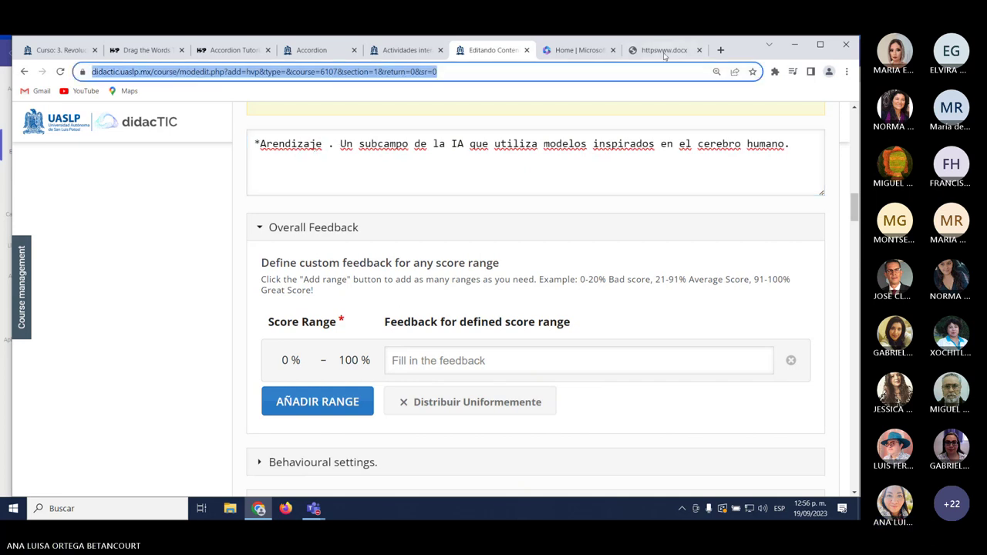
pyautogui.scroll(5, 525, 268)
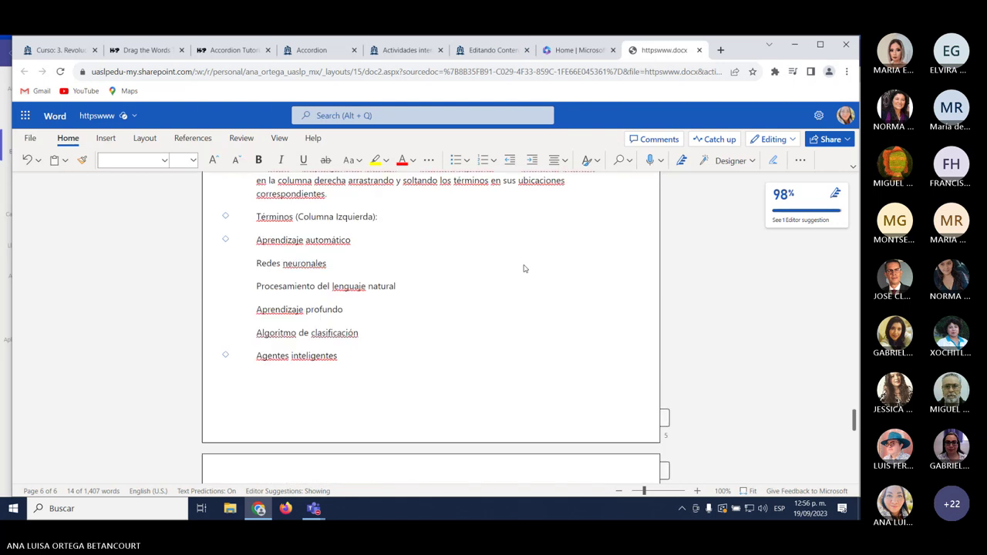
pyautogui.click(574, 51)
pyautogui.click(492, 50)
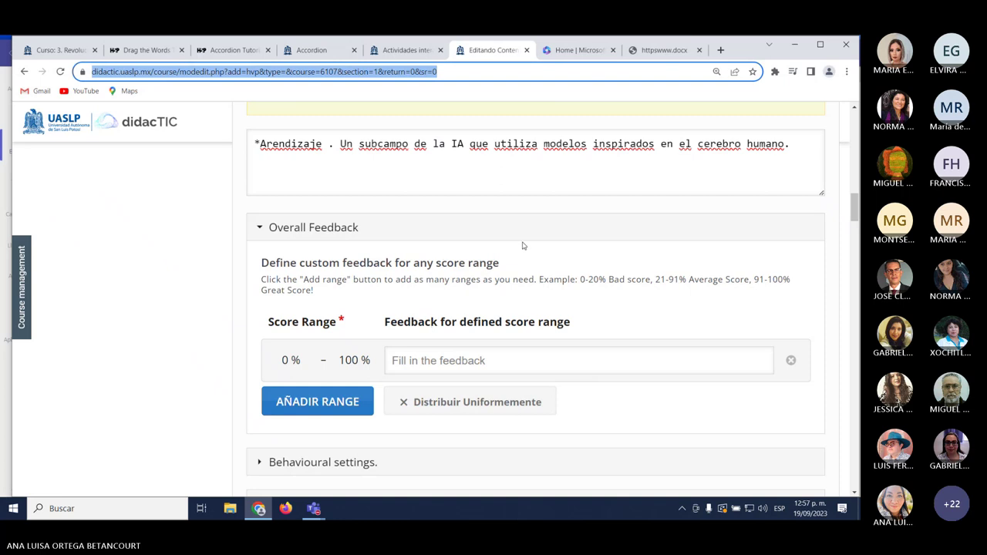
# Complete the droppable term at the start of the sentence as "*Arendizaje autómatico*".
pyautogui.click(329, 144)
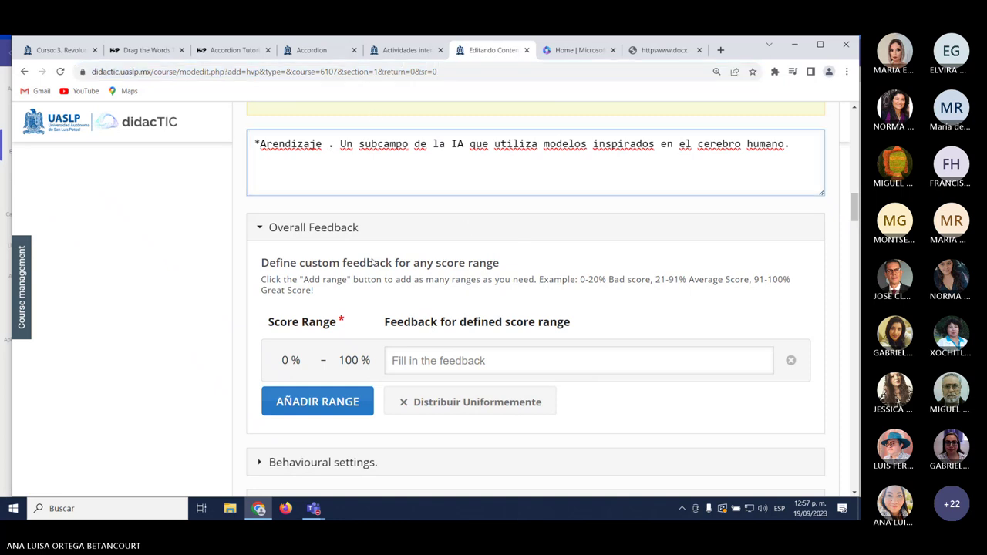
pyautogui.write('aut{o')
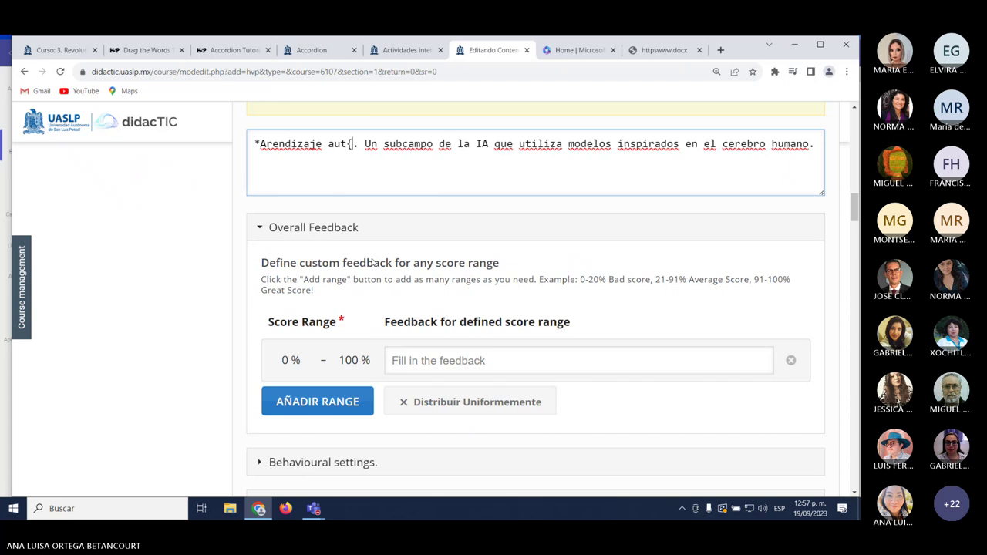
pyautogui.press('BackSpace')
pyautogui.press('BackSpace')
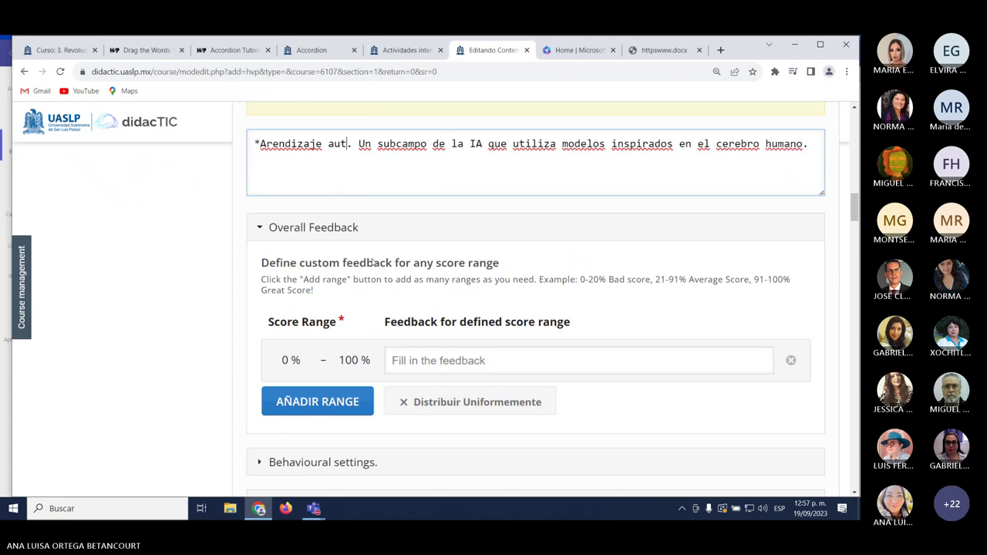
pyautogui.write('omati')
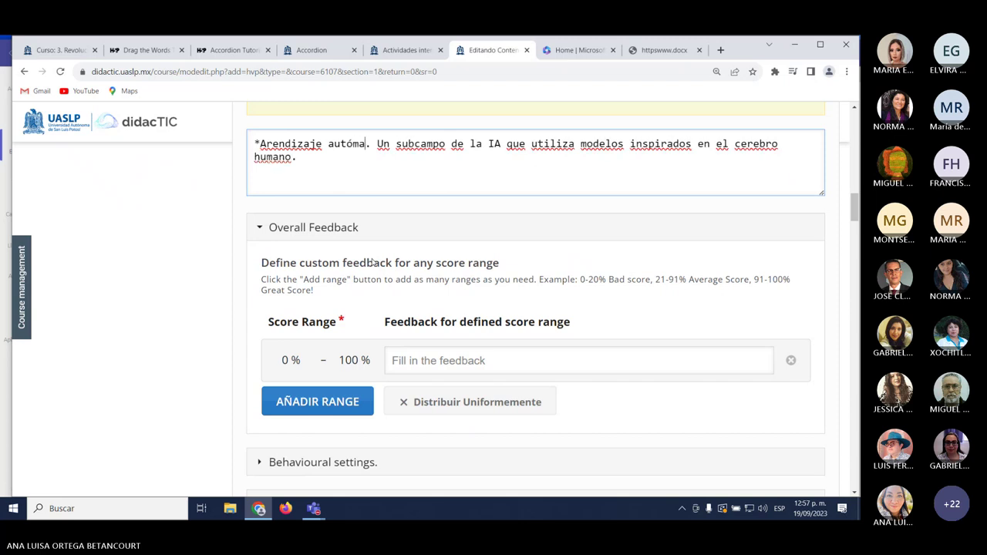
pyautogui.write('co')
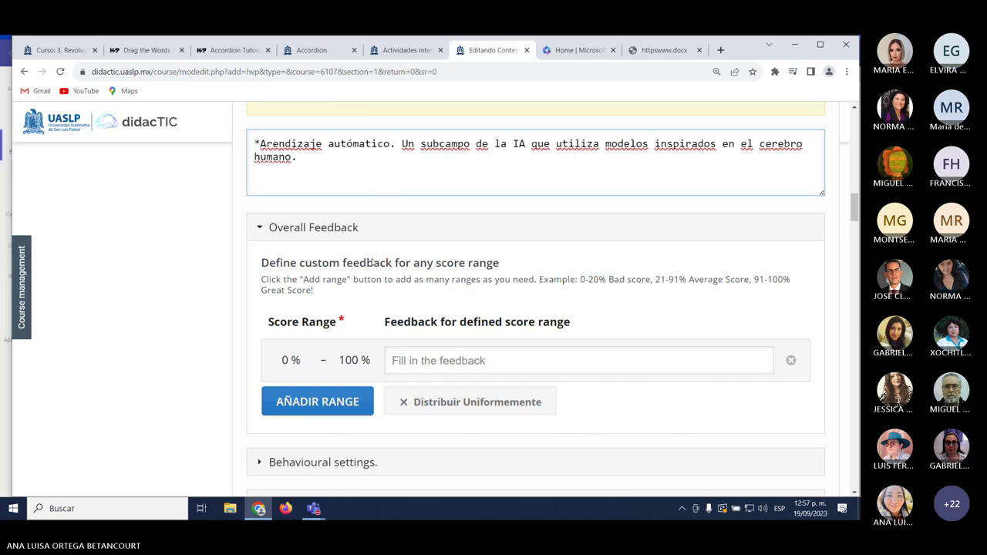
pyautogui.write('*')
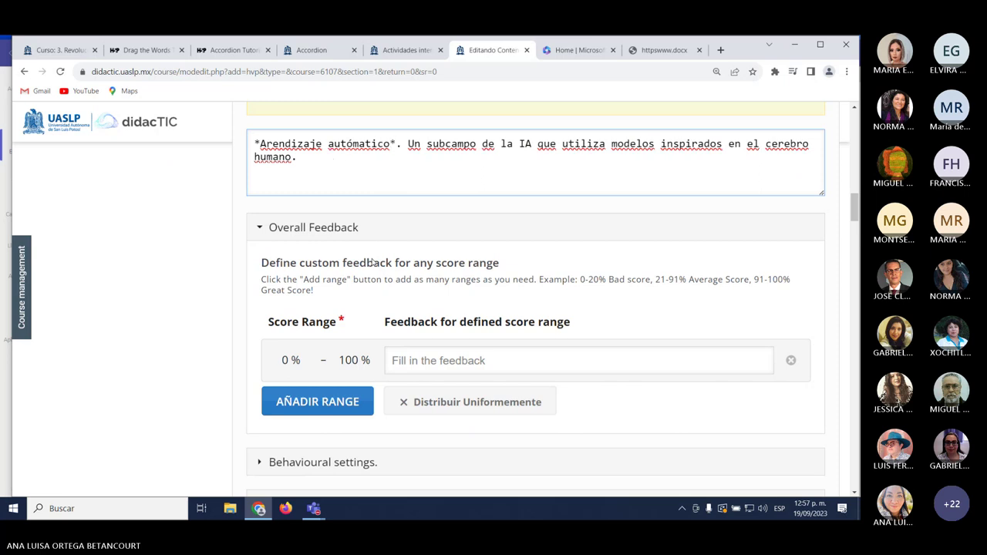
# Replace the period after the droppable term with "es" and change "Un" to lowercase "un".
pyautogui.press('Delete')
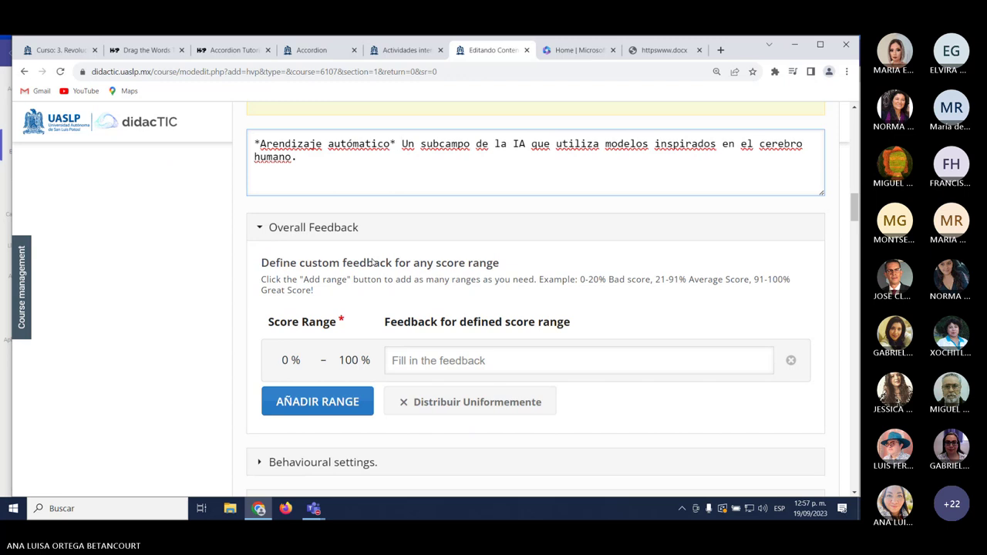
pyautogui.write('es')
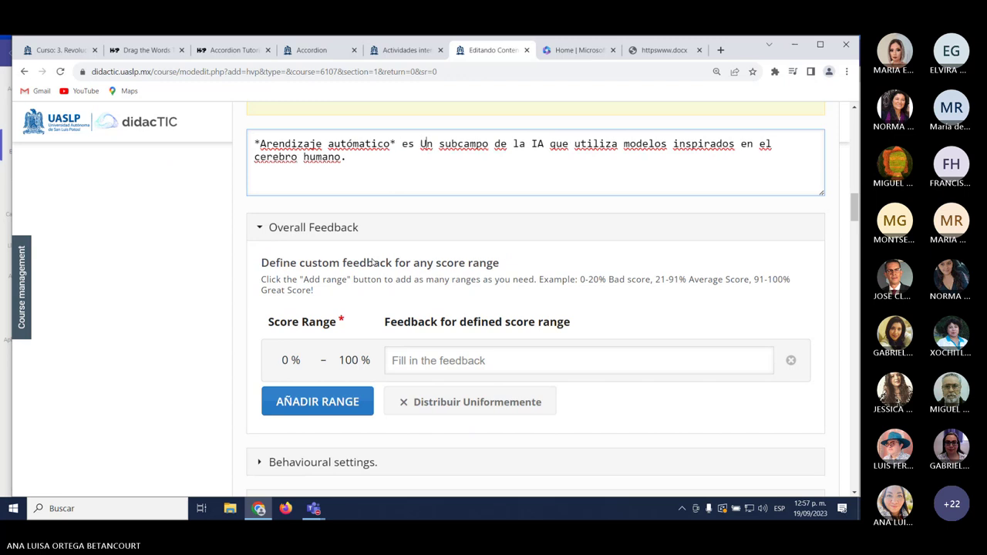
pyautogui.press('Delete')
pyautogui.write('u')
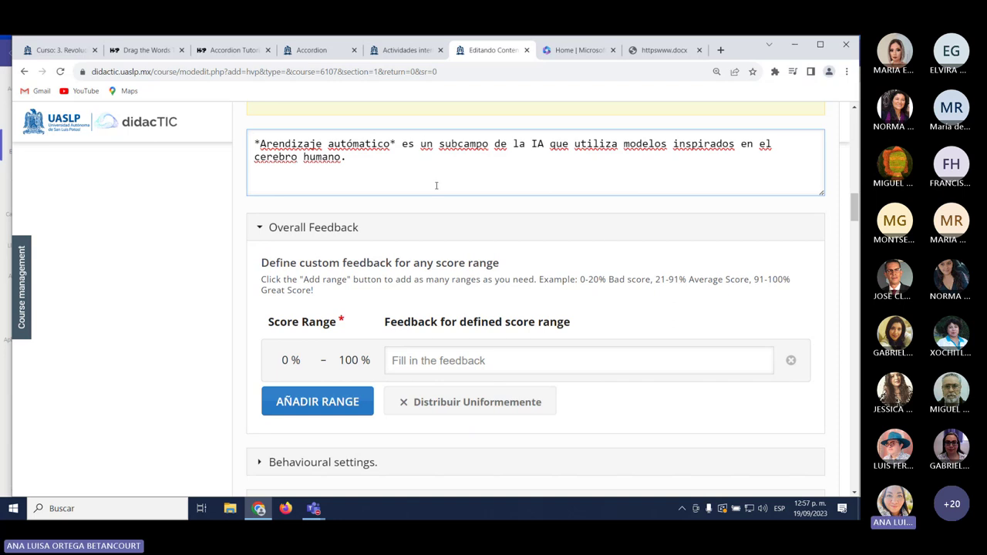
pyautogui.scroll(7, 436, 186)
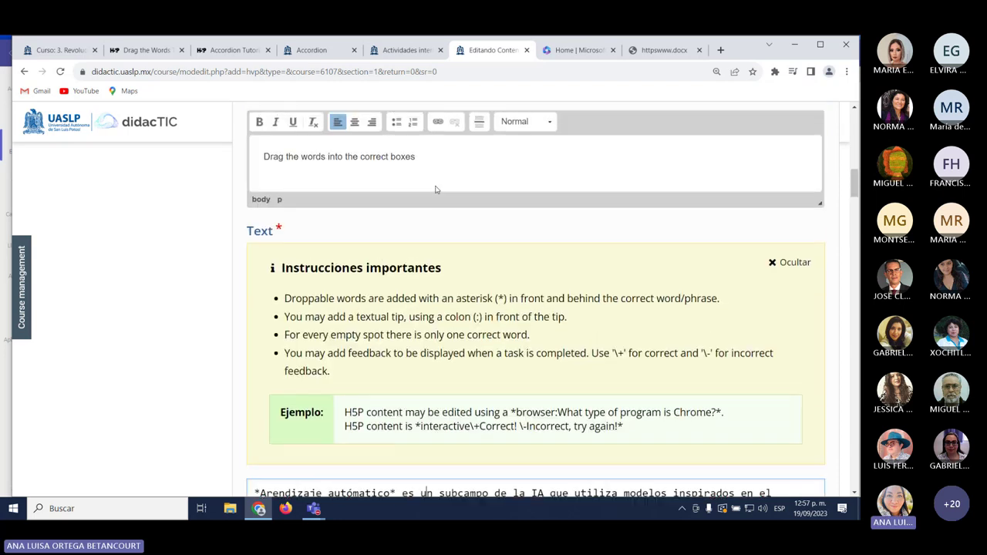
# Save the "7. Drag the Words - IA" activity and display it.
pyautogui.scroll(-8, 435, 189)
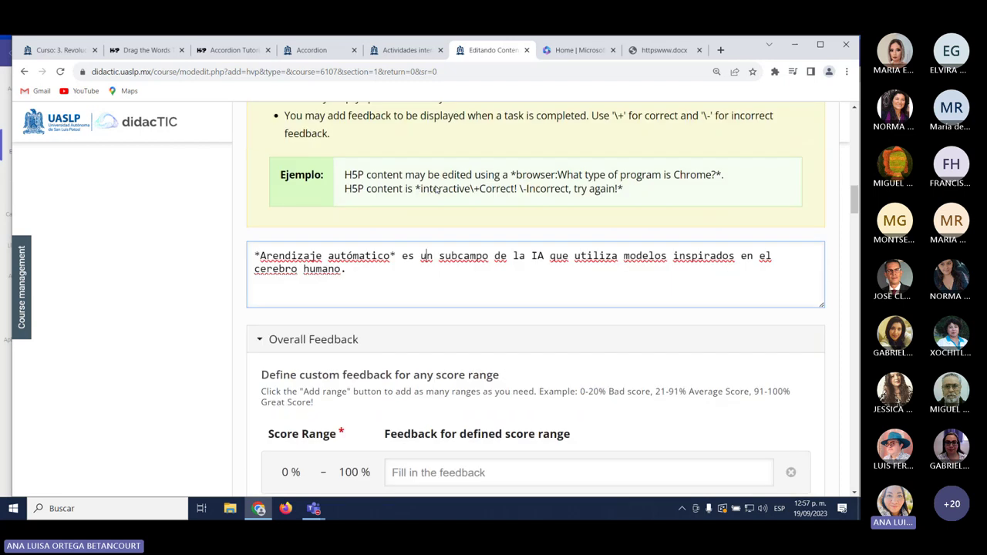
pyautogui.scroll(-5, 432, 189)
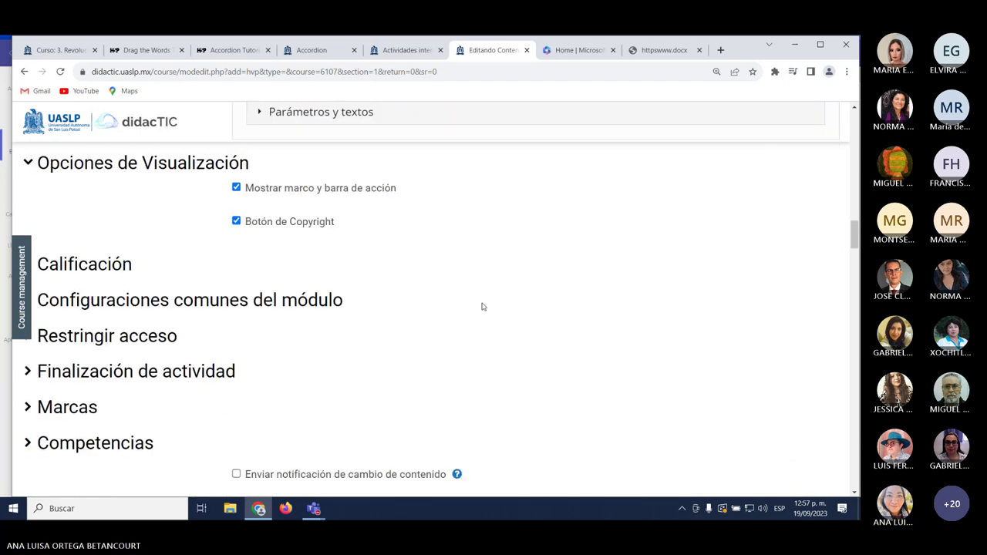
pyautogui.click(502, 351)
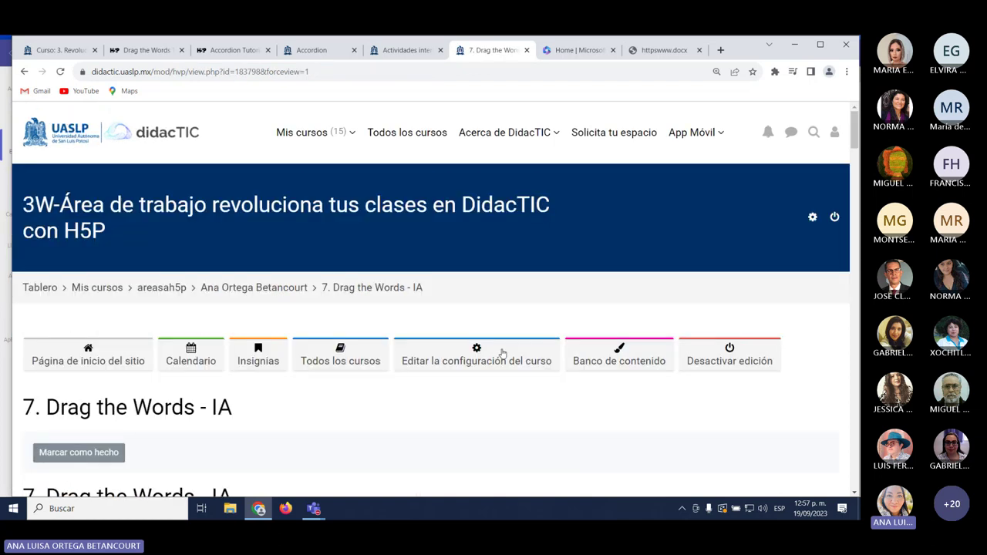
# Test the activity by placing "Arendizaje autómatico" in the blank of the sentence, and reopen the activity page.
pyautogui.scroll(-2, 486, 366)
pyautogui.scroll(-1, 470, 382)
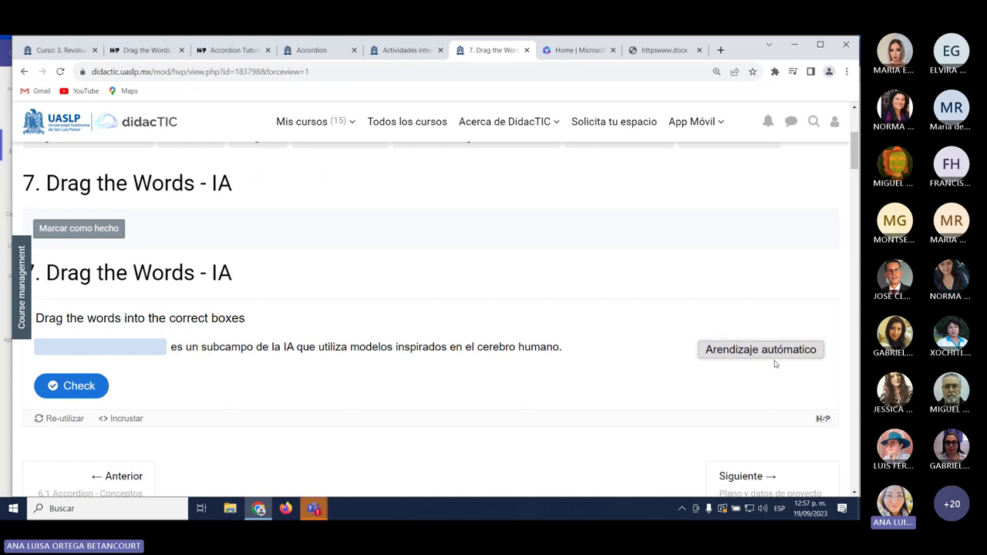
pyautogui.moveTo(781, 352); pyautogui.dragTo(107, 337)
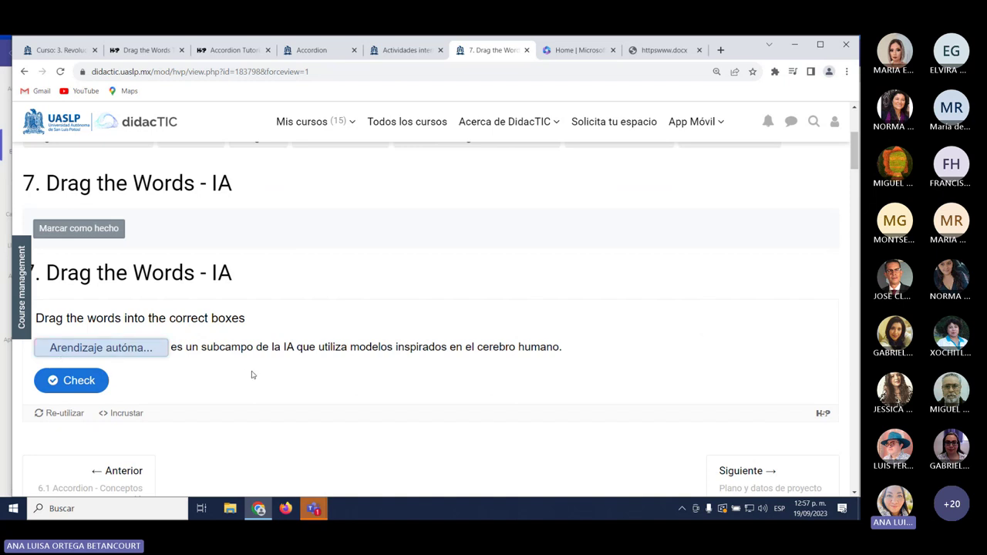
pyautogui.scroll(2, 224, 316)
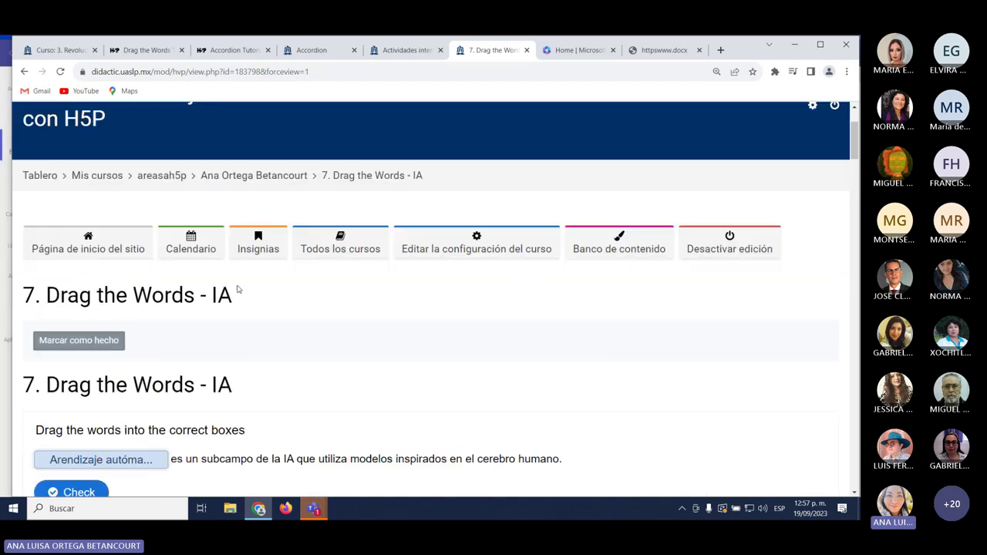
pyautogui.click(377, 178)
# Switch to the Teams meeting to check its chat, and return to the activity page in Chrome.
pyautogui.moveTo(313, 508)
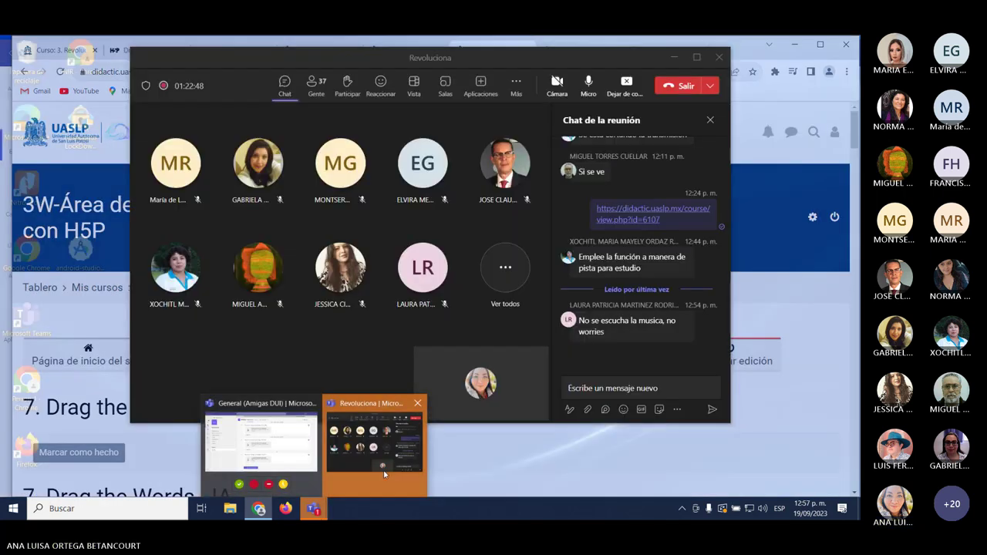
pyautogui.click(385, 475)
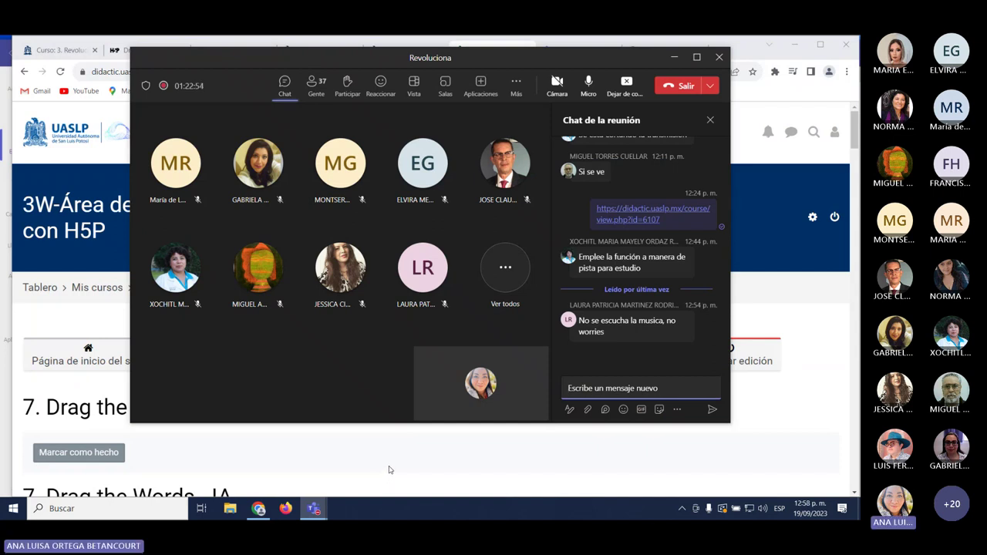
pyautogui.click(388, 469)
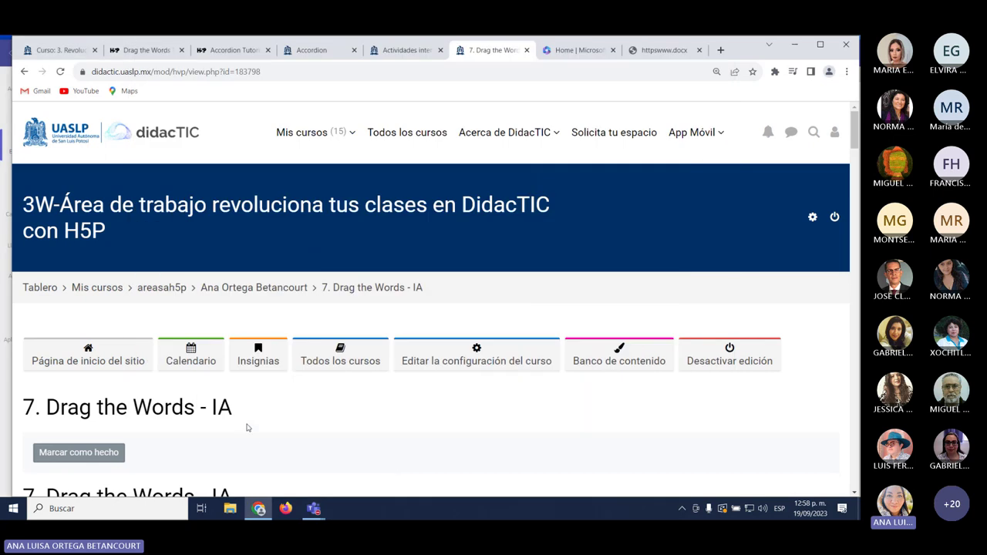
# Return to the instructor's course section and open the settings of "7. Drag the Words - IA" for editing.
pyautogui.scroll(-2, 346, 307)
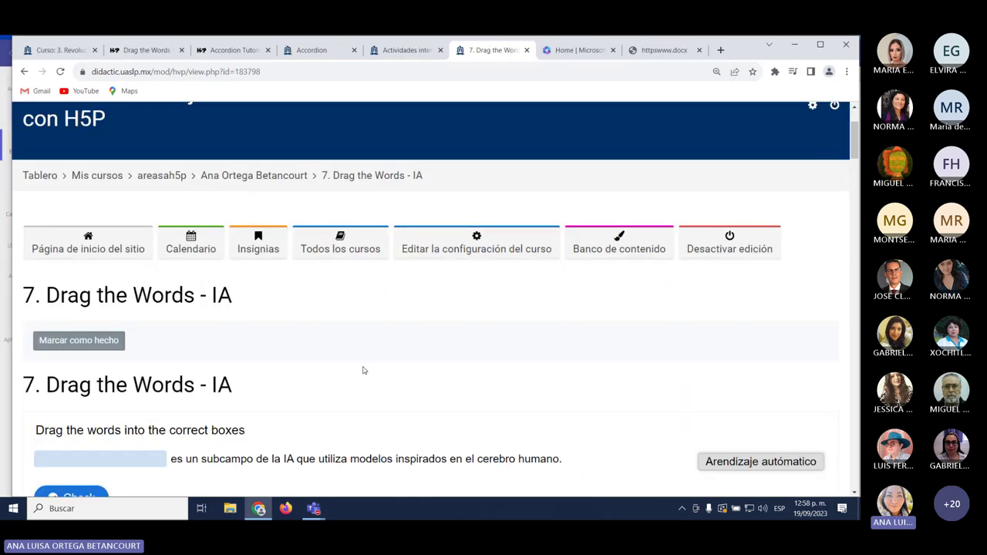
pyautogui.scroll(2, 275, 265)
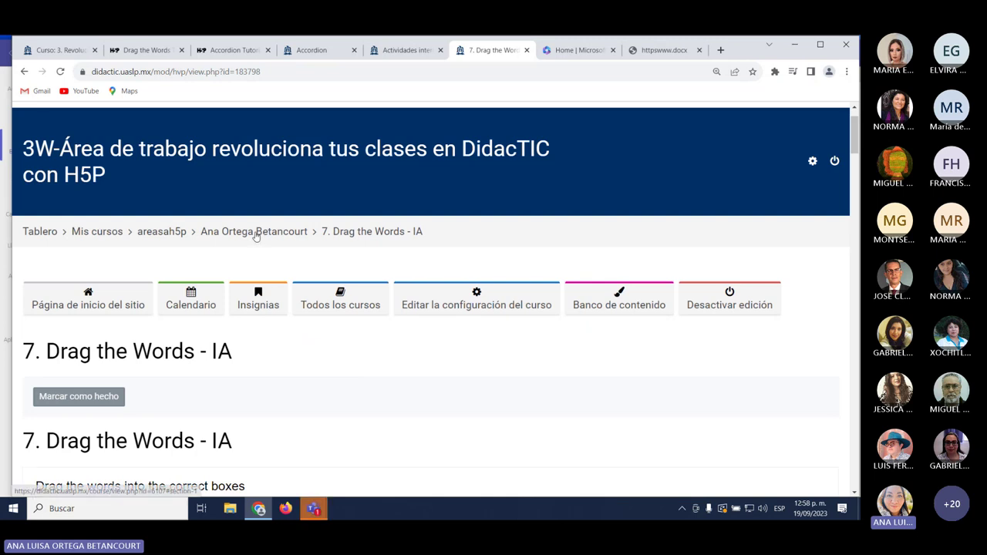
pyautogui.click(256, 236)
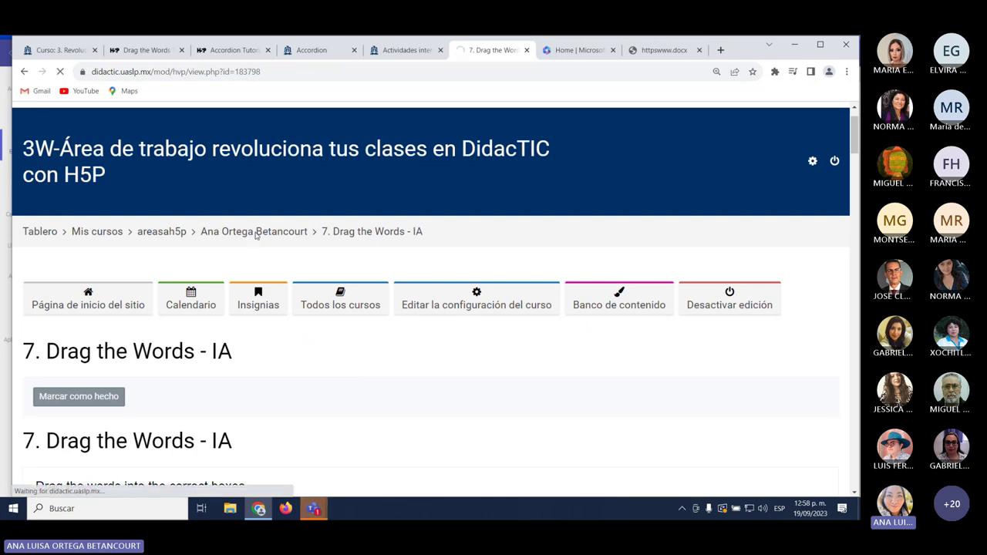
pyautogui.scroll(-8, 298, 235)
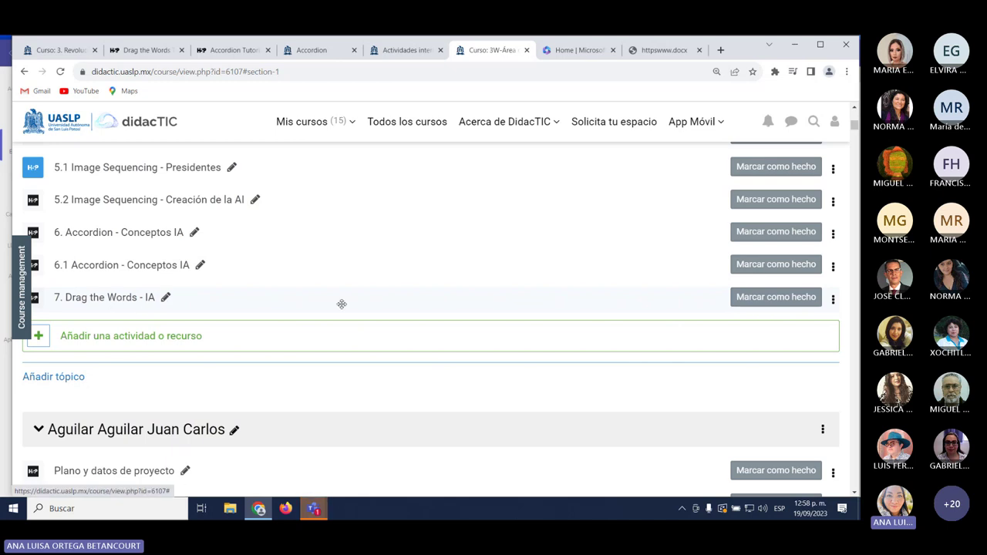
pyautogui.click(832, 299)
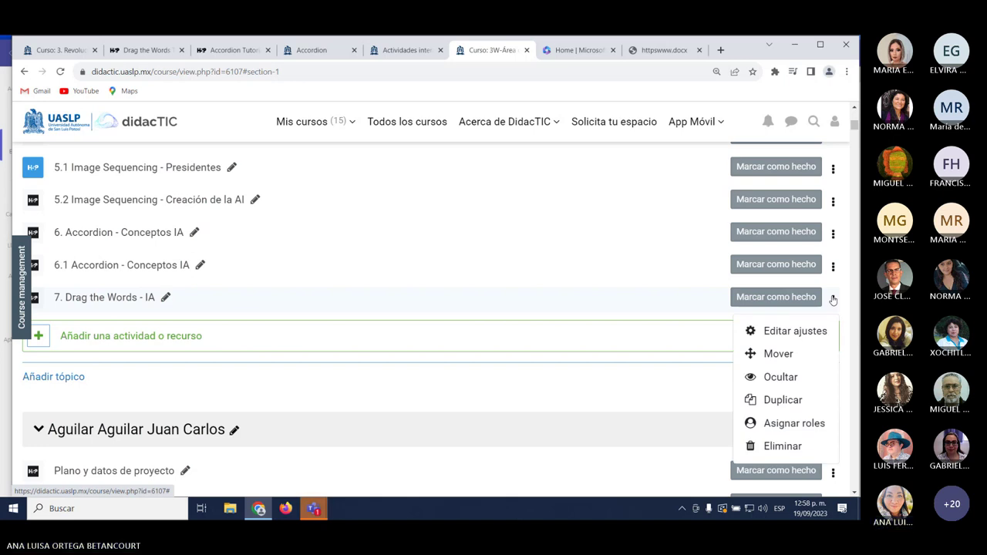
pyautogui.click(795, 340)
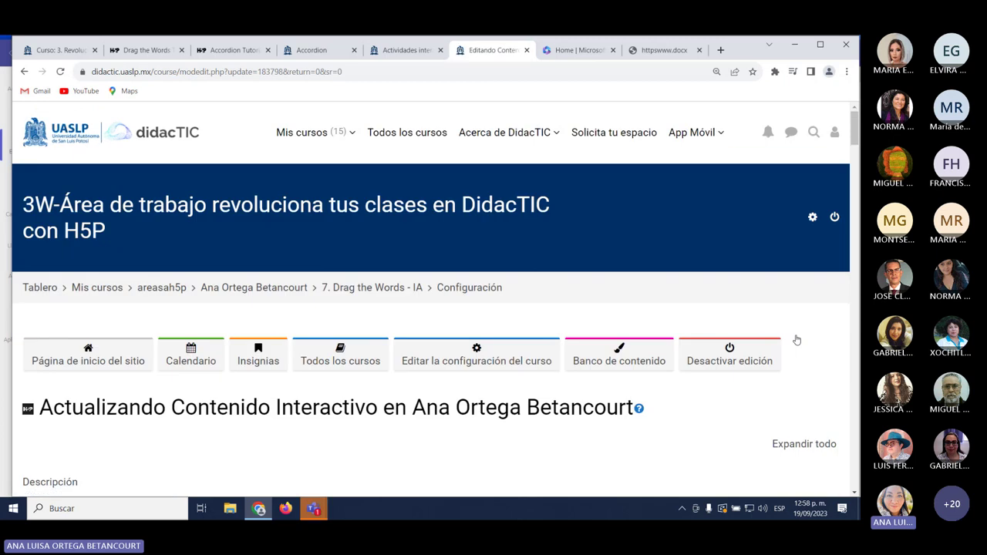
# Correct the first word of the droppable term in the activity text so it reads "*Aprendizaje autómatico*".
pyautogui.scroll(-8, 797, 340)
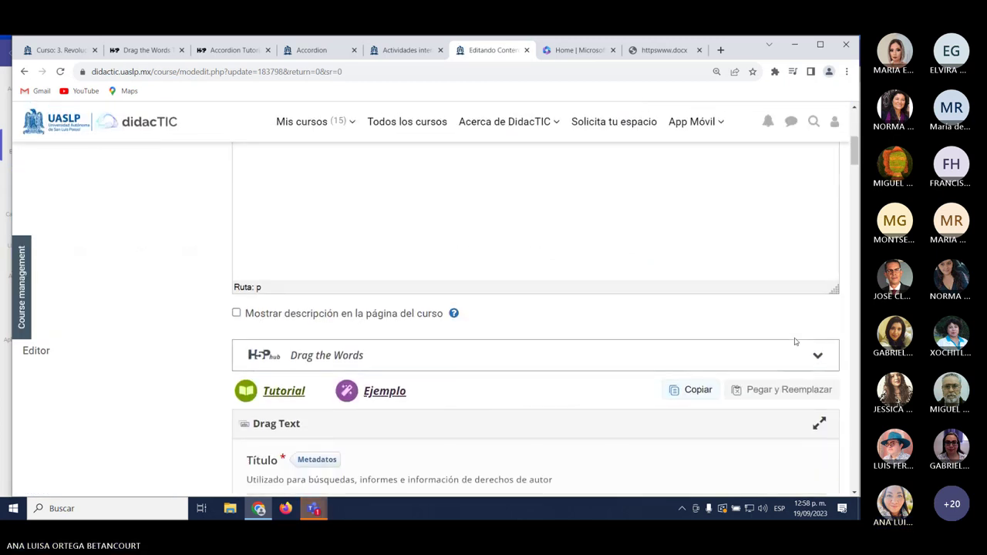
pyautogui.scroll(-4, 445, 393)
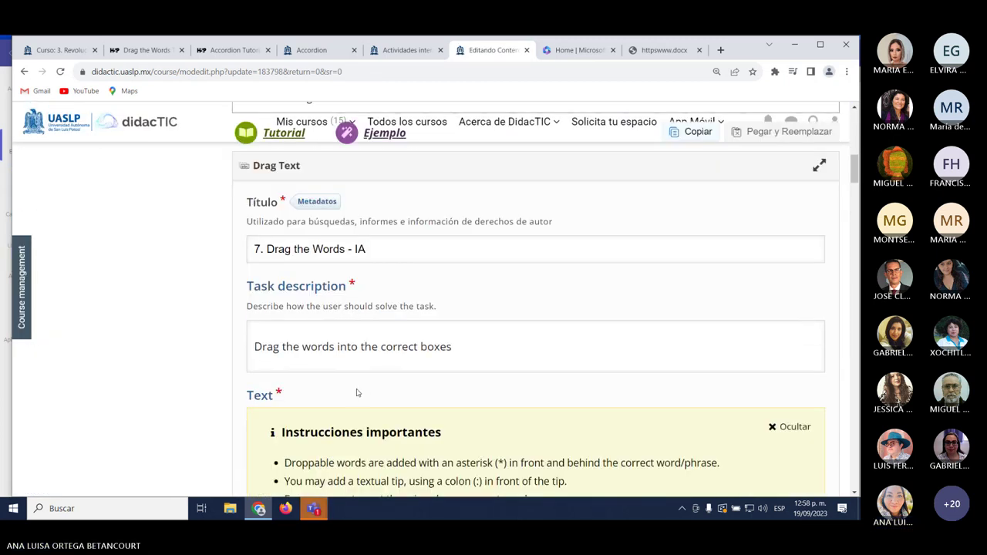
pyautogui.scroll(-3, 398, 386)
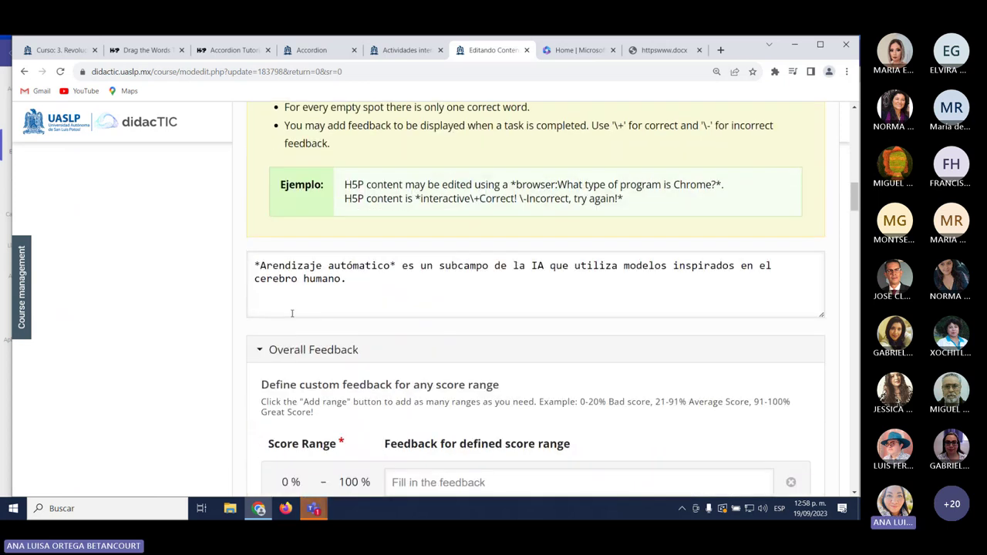
pyautogui.click(262, 265)
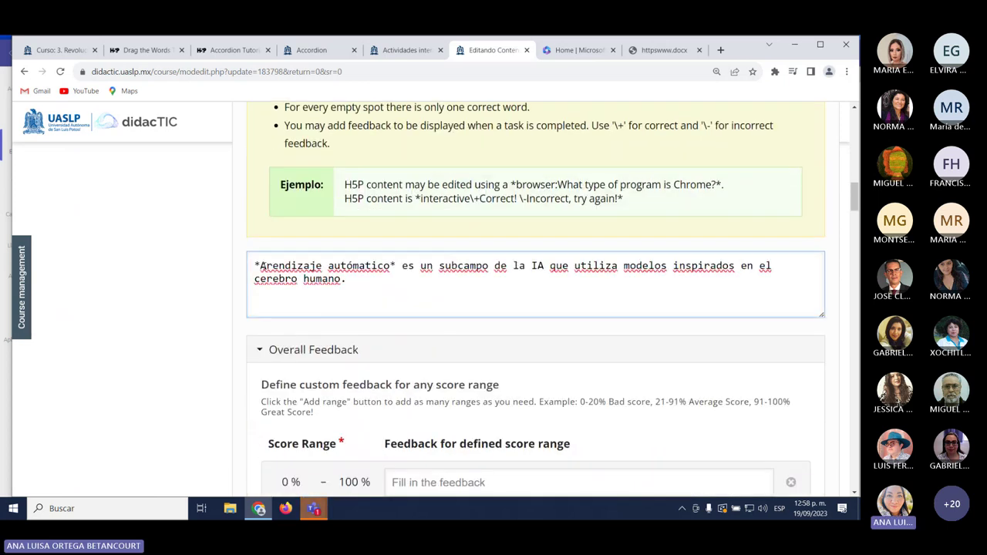
pyautogui.write('p')
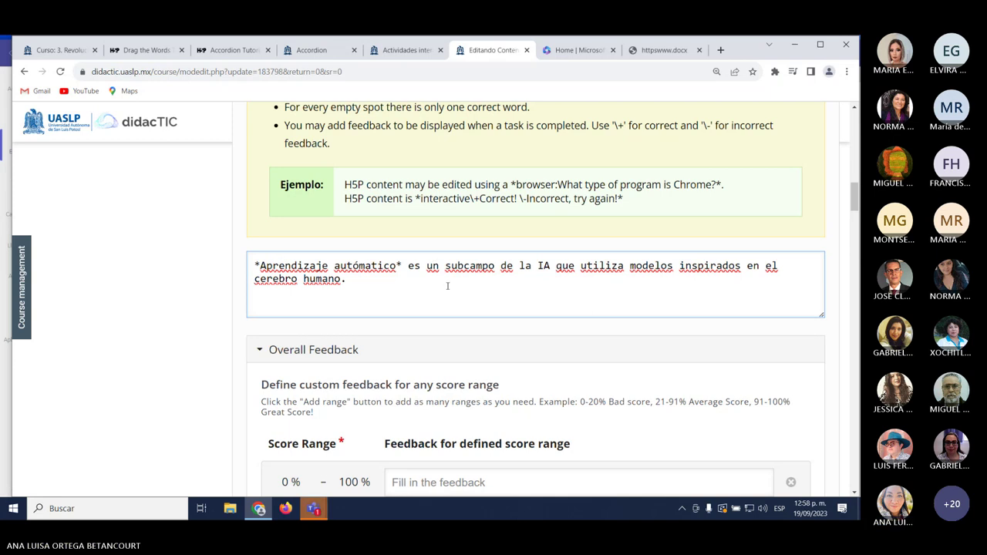
pyautogui.click(381, 292)
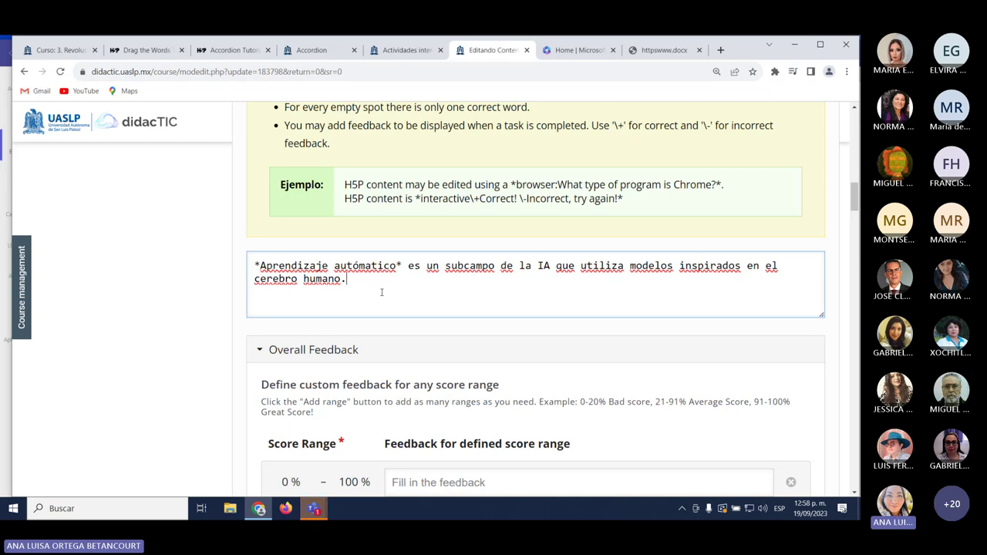
# Review the activity's title, task description and text instructions, focusing on the colon used to add a textual tip.
pyautogui.scroll(5, 380, 292)
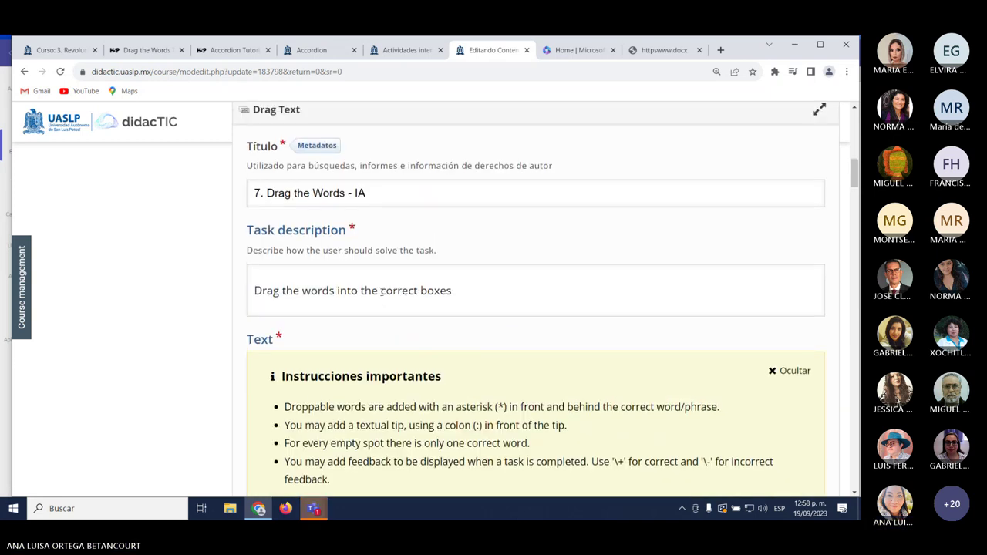
pyautogui.scroll(2, 381, 292)
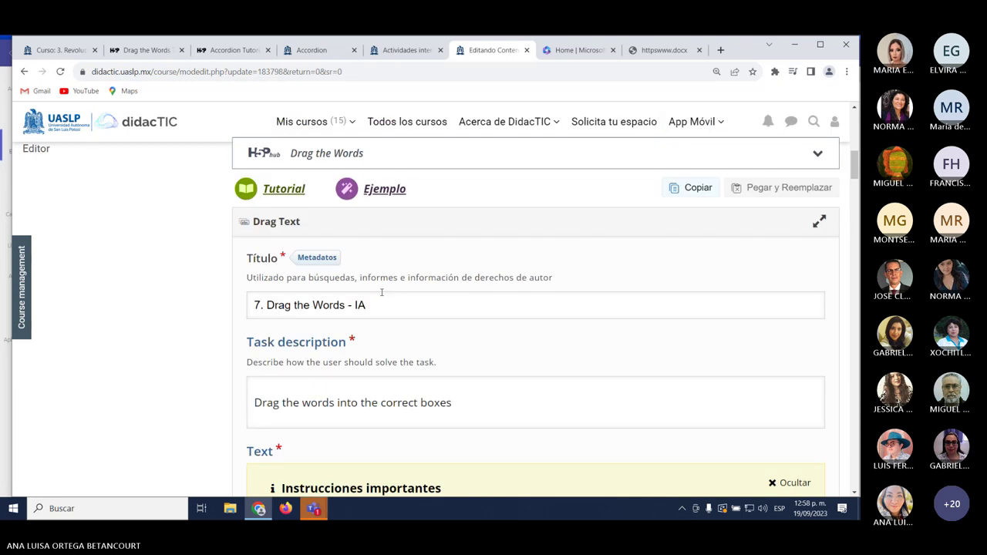
pyautogui.scroll(-5, 381, 293)
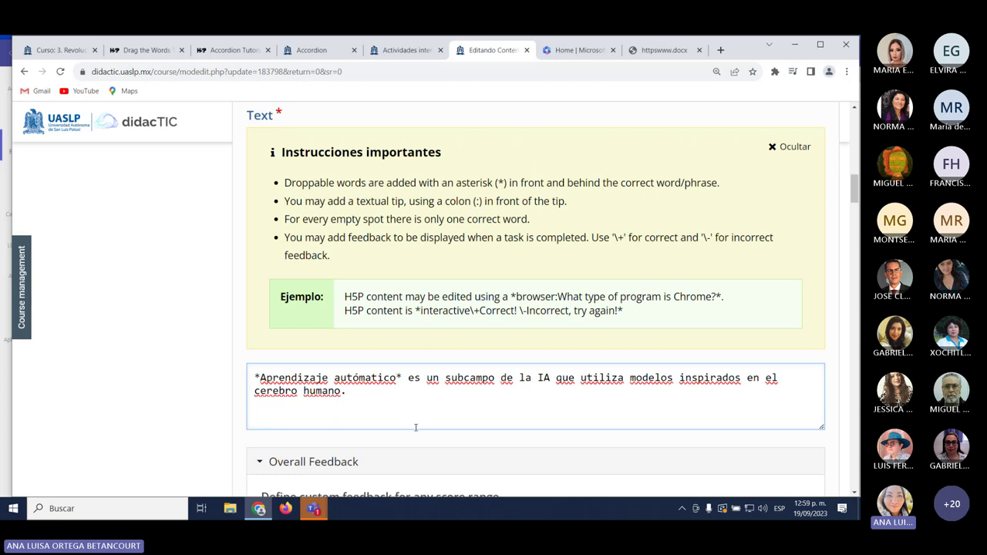
pyautogui.doubleClick(476, 201)
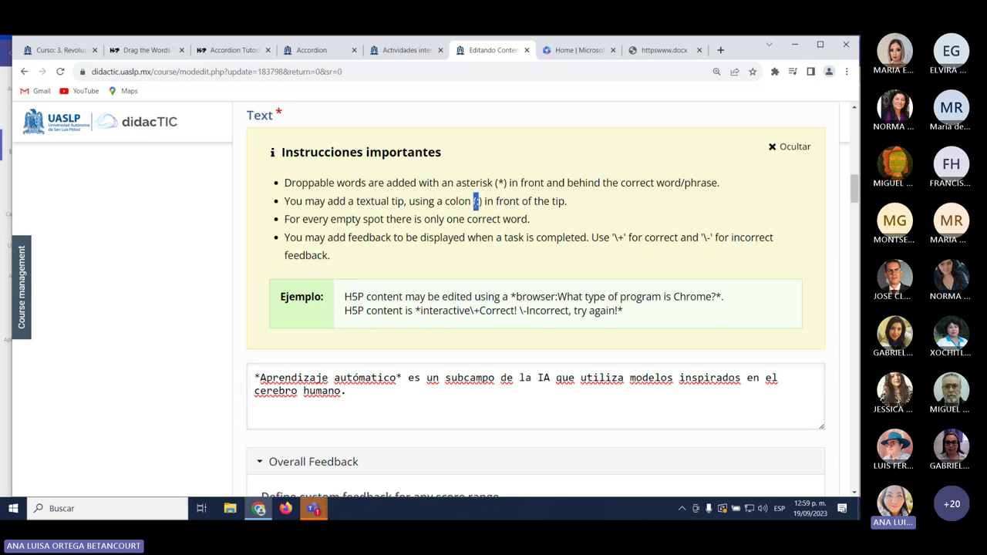
pyautogui.click(476, 201)
# Add three more score ranges to the activity's overall feedback.
pyautogui.scroll(-4, 416, 395)
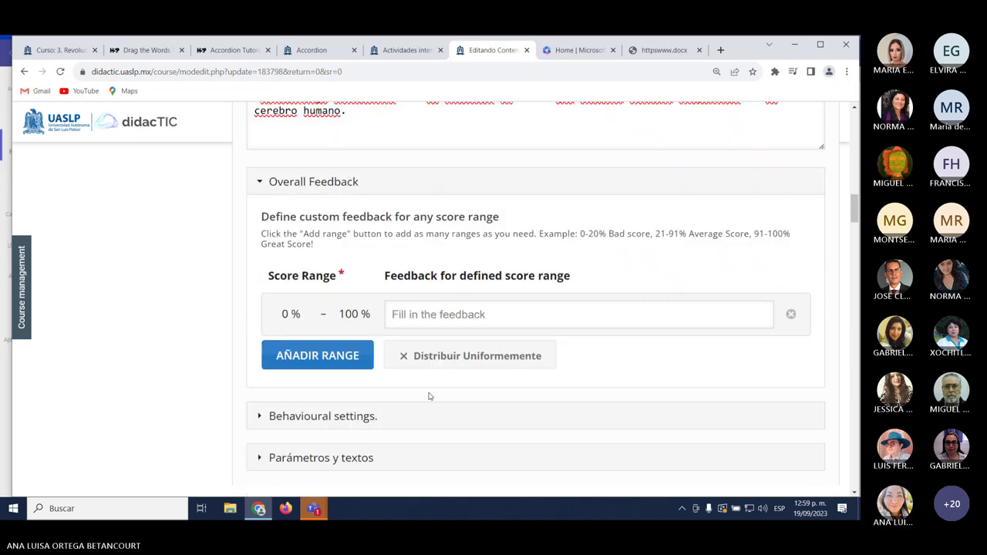
pyautogui.click(343, 360)
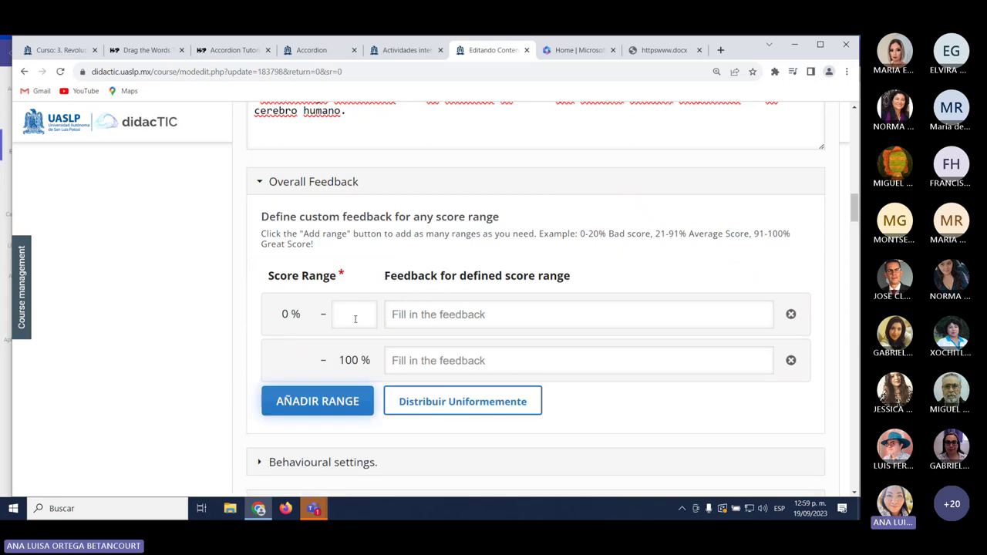
pyautogui.click(337, 400)
pyautogui.scroll(-2, 365, 399)
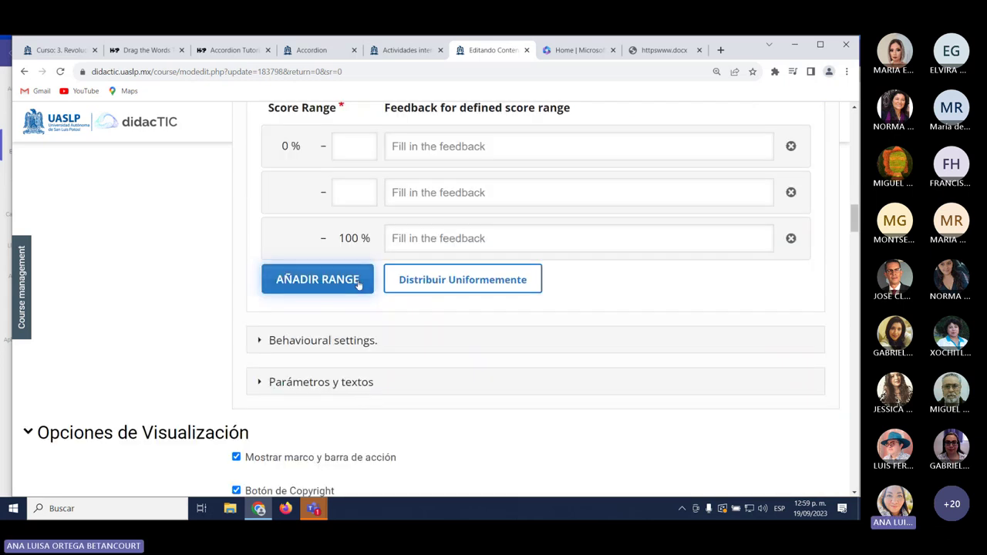
pyautogui.click(323, 282)
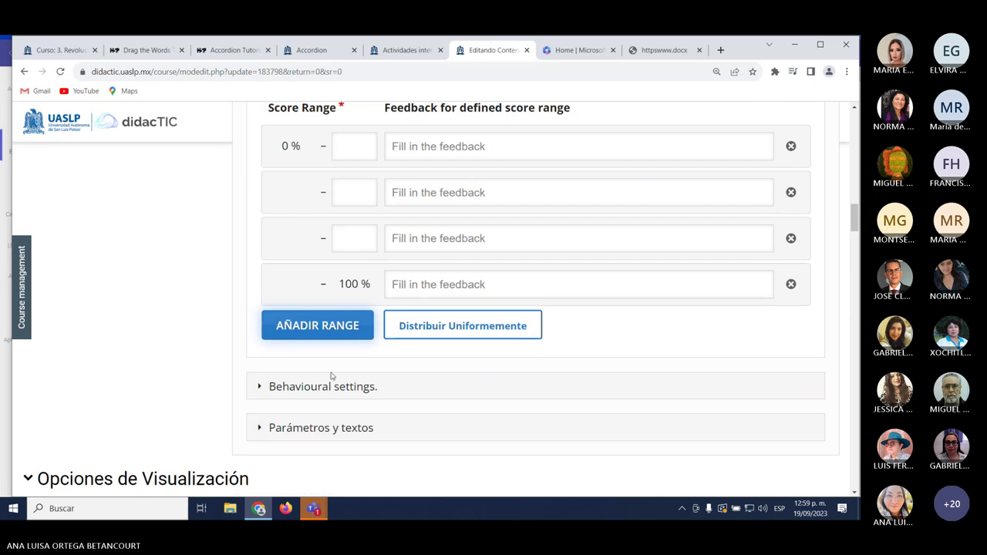
# Expand the behavioural settings and the "Parámetros y textos" section to examine their options.
pyautogui.click(260, 388)
pyautogui.scroll(-2, 436, 403)
pyautogui.click(258, 362)
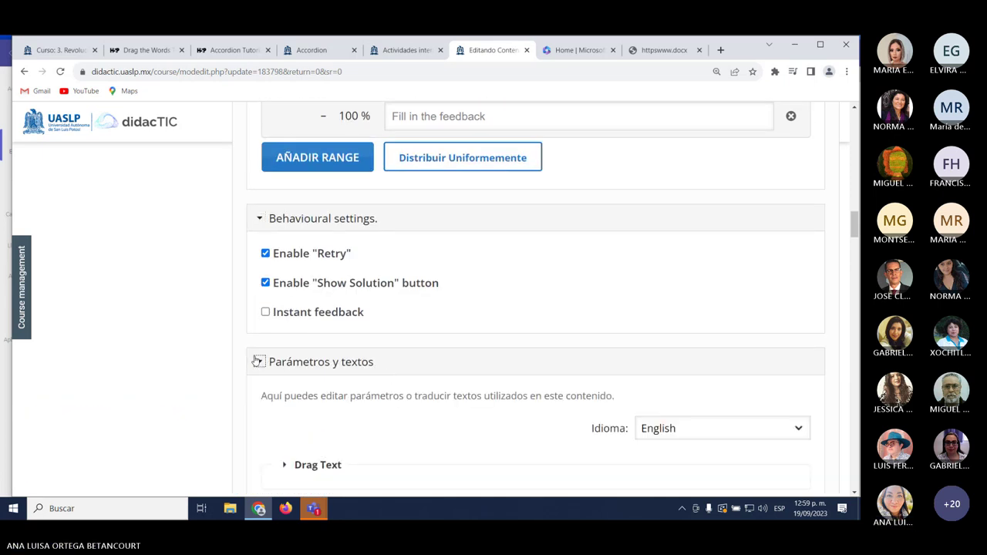
pyautogui.scroll(-2, 447, 396)
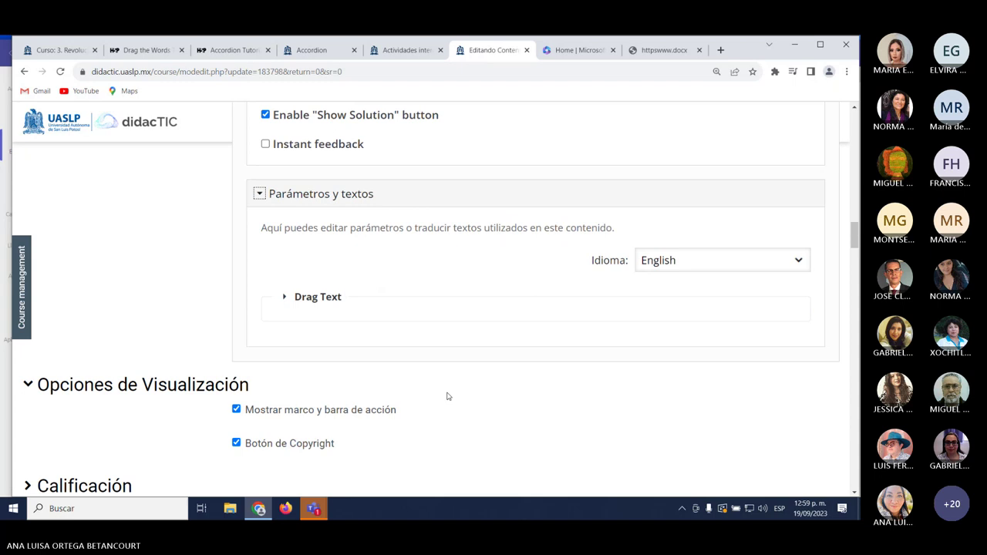
pyautogui.scroll(7, 447, 396)
pyautogui.scroll(-1, 447, 396)
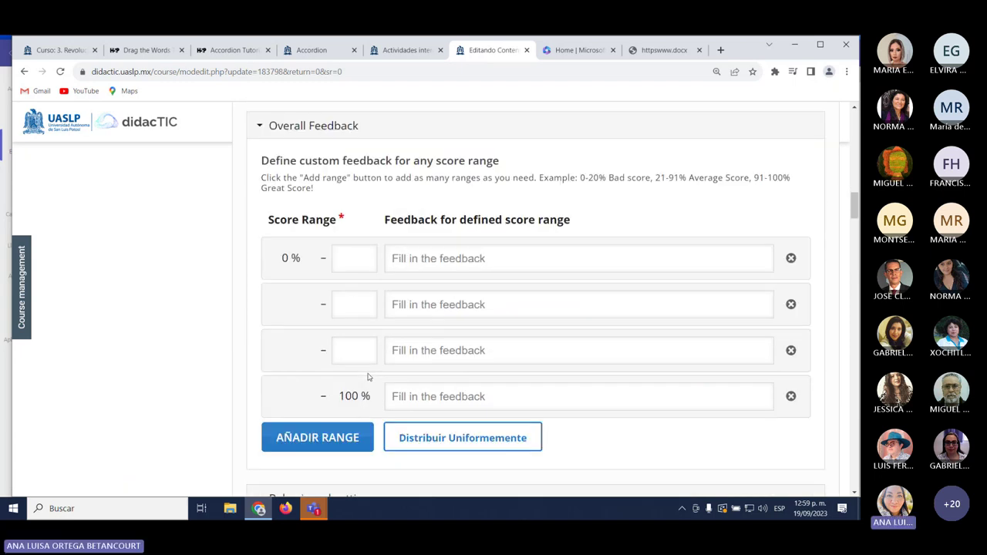
# Distribute the overall feedback score ranges evenly, with upper limits of 25 %, 50 %, 75 % and 100 %.
pyautogui.click(349, 268)
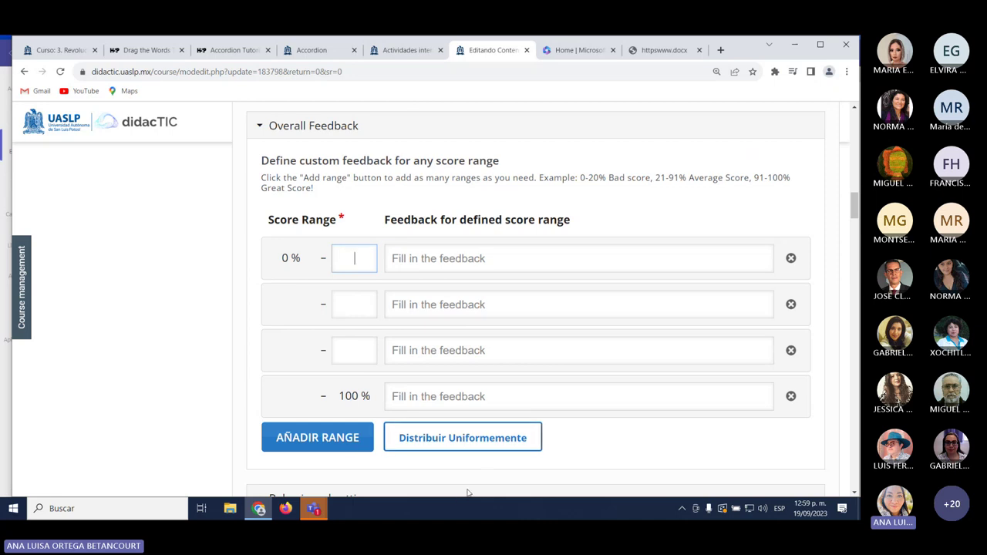
pyautogui.click(484, 442)
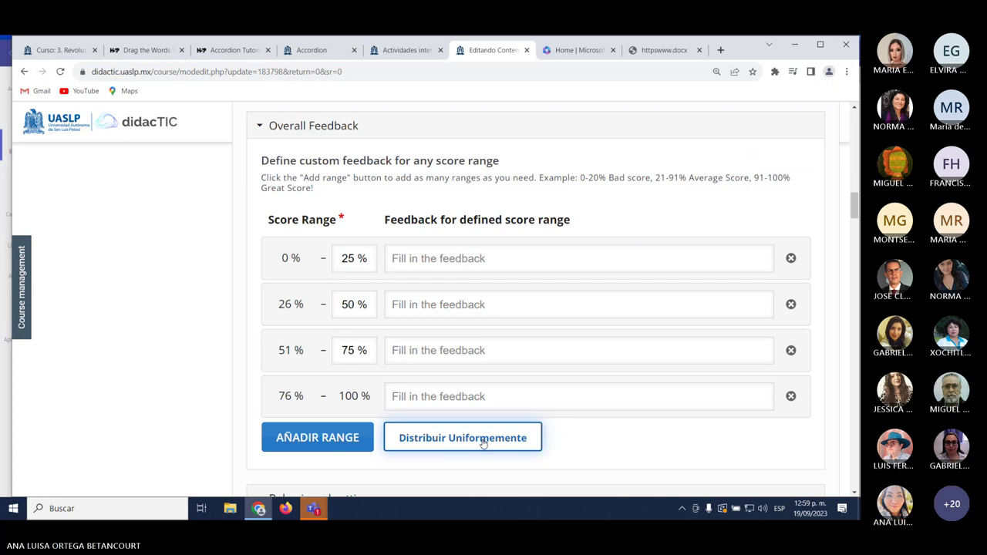
pyautogui.scroll(5, 483, 442)
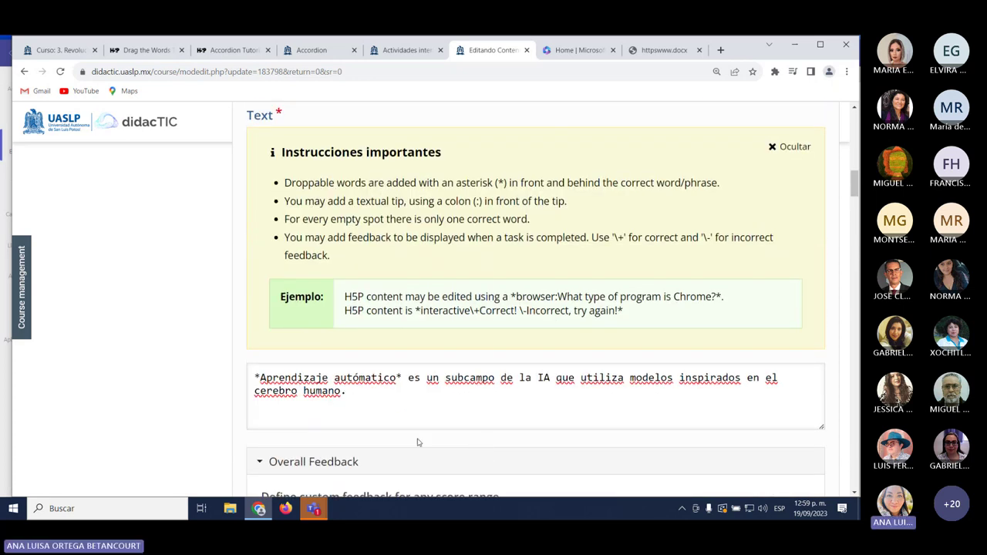
# Copy definition B ("Un enfoque de IA que se centra…") from the httpswww Word document onto a new line of the activity's text.
pyautogui.click(354, 393)
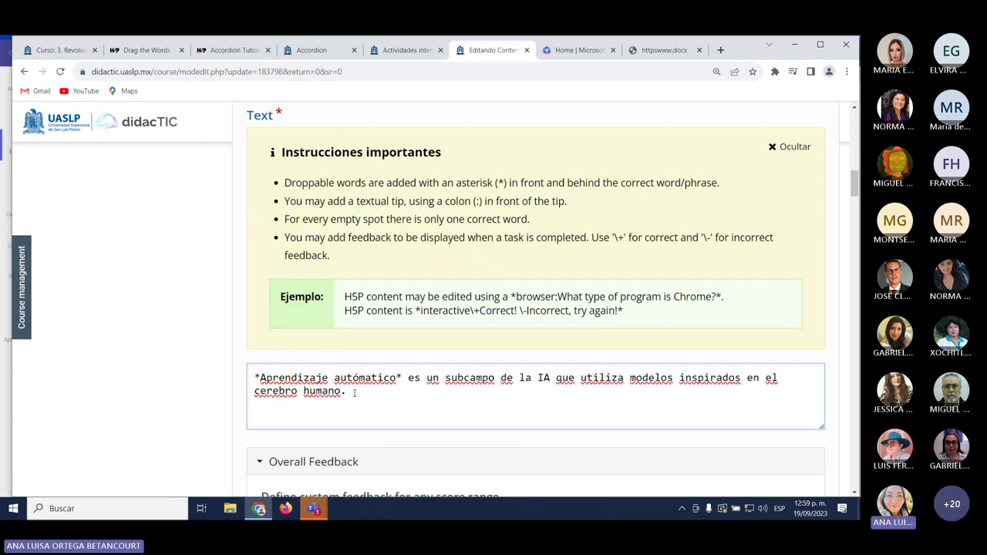
pyautogui.scroll(1, 354, 392)
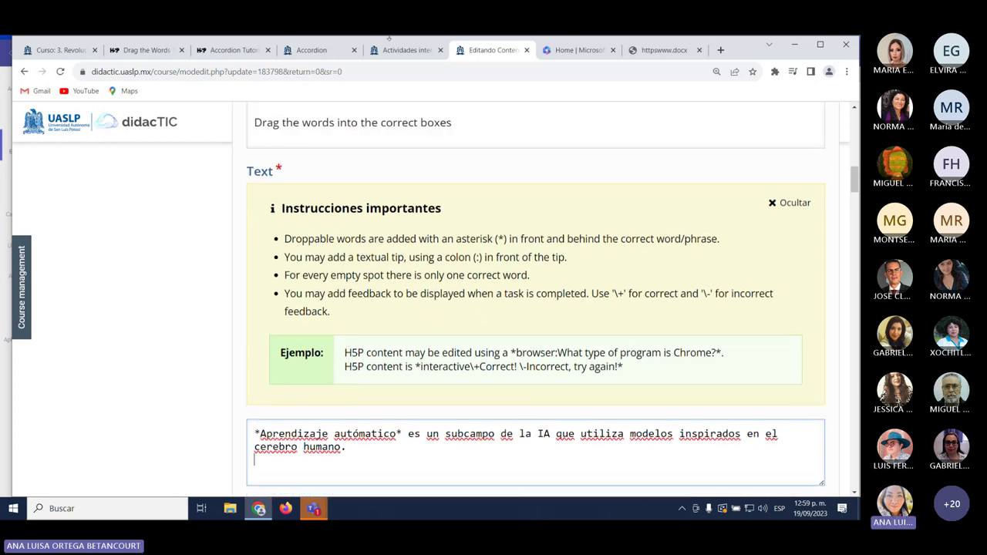
pyautogui.click(659, 50)
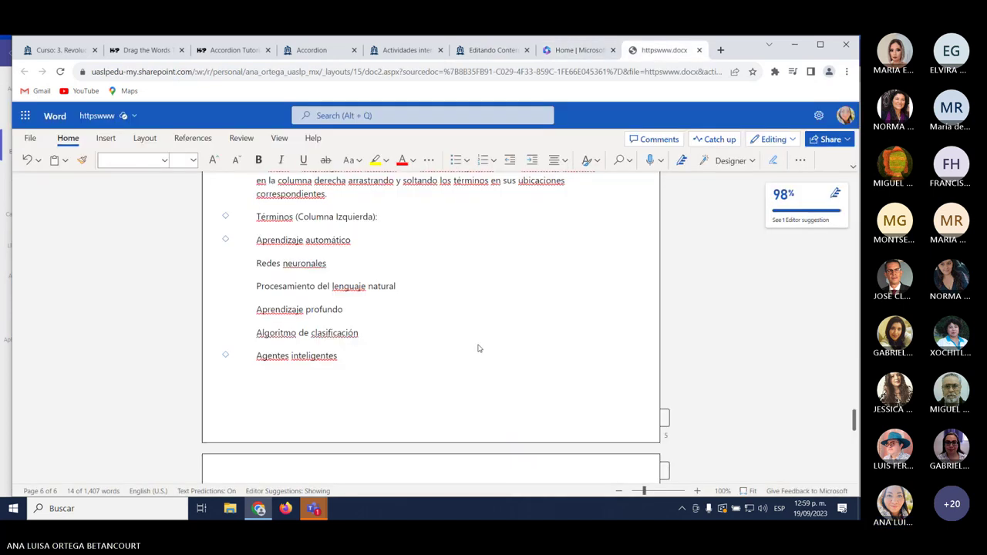
pyautogui.scroll(-3, 478, 346)
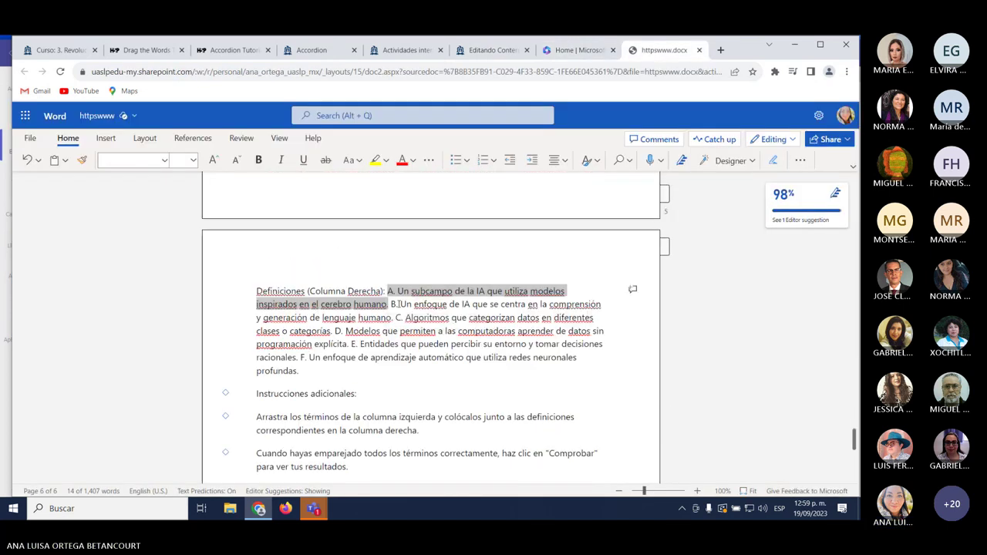
pyautogui.moveTo(390, 304); pyautogui.dragTo(394, 317)
pyautogui.hotkey('ctrl', 'c')
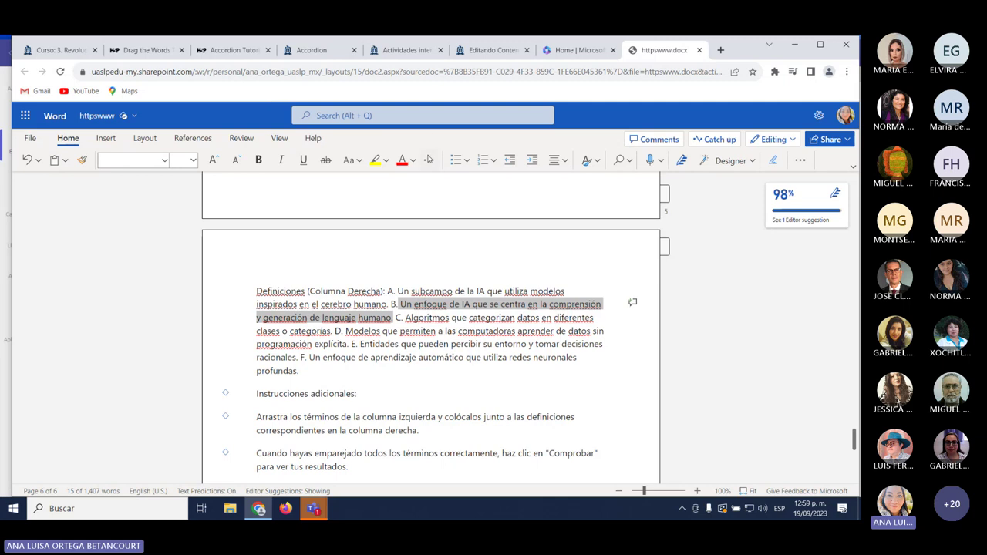
pyautogui.click(405, 53)
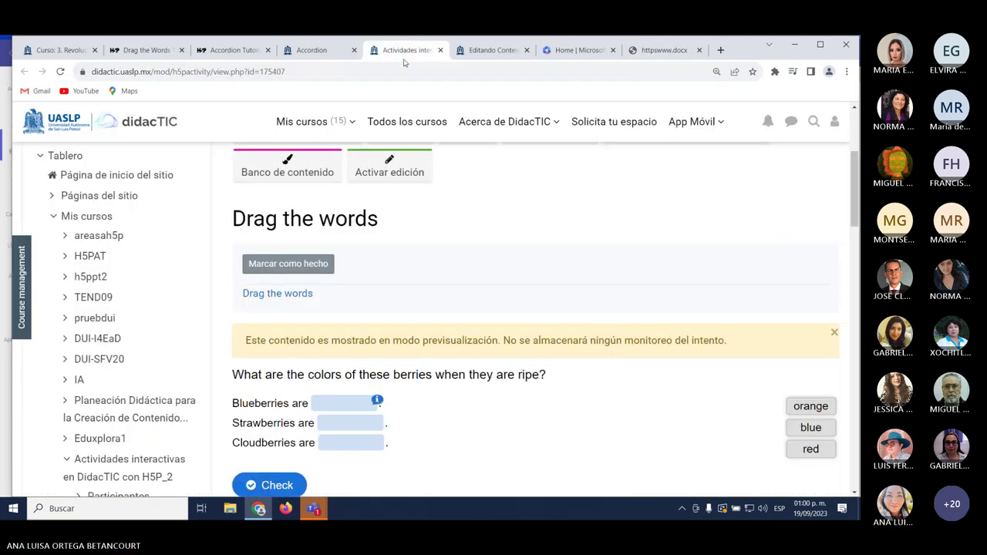
pyautogui.click(477, 51)
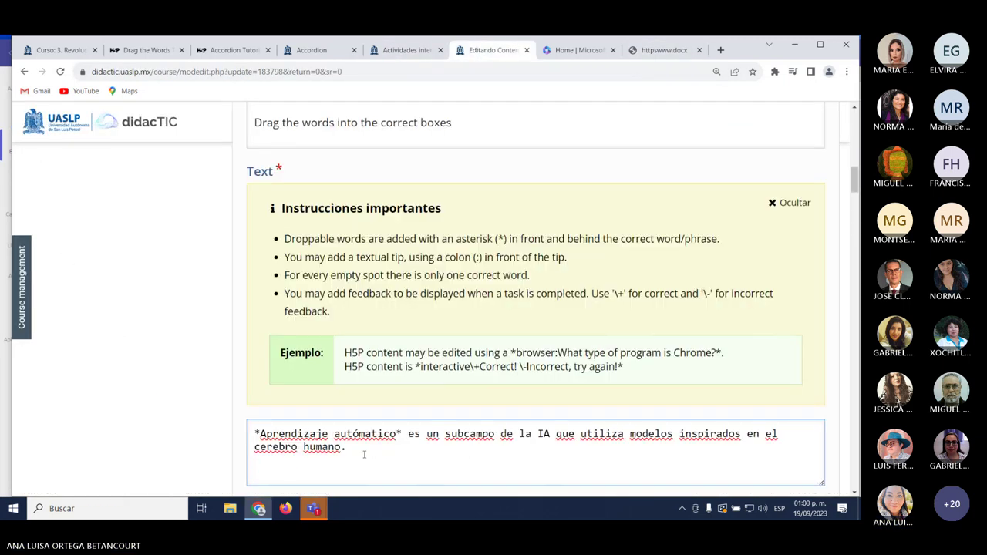
pyautogui.hotkey('ctrl', 'v')
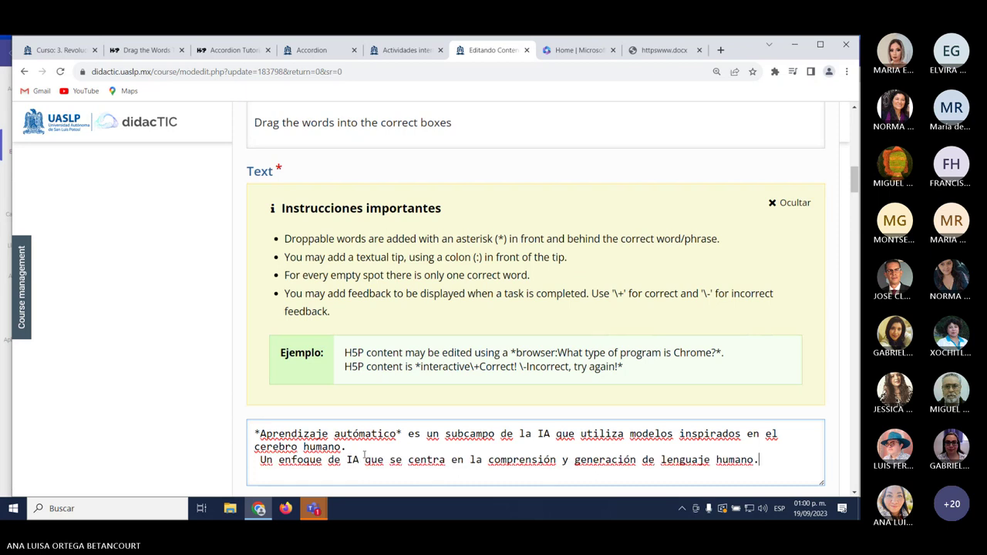
# Remove the line break and leading space before the pasted definition and insert the droppable term "*Redes Neuronales*" in front of it.
pyautogui.click(259, 460)
pyautogui.press('BackSpace')
pyautogui.press('BackSpace')
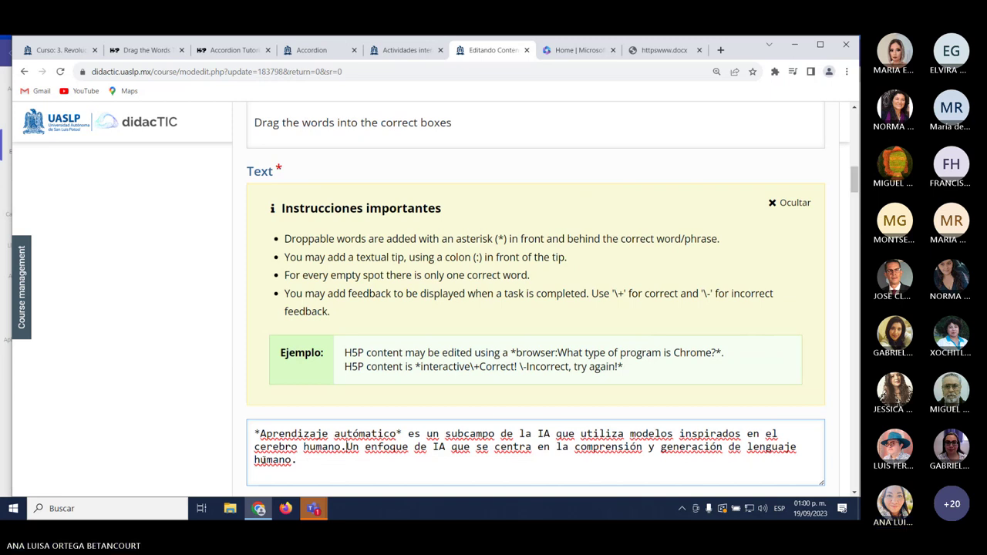
pyautogui.write('*Redes')
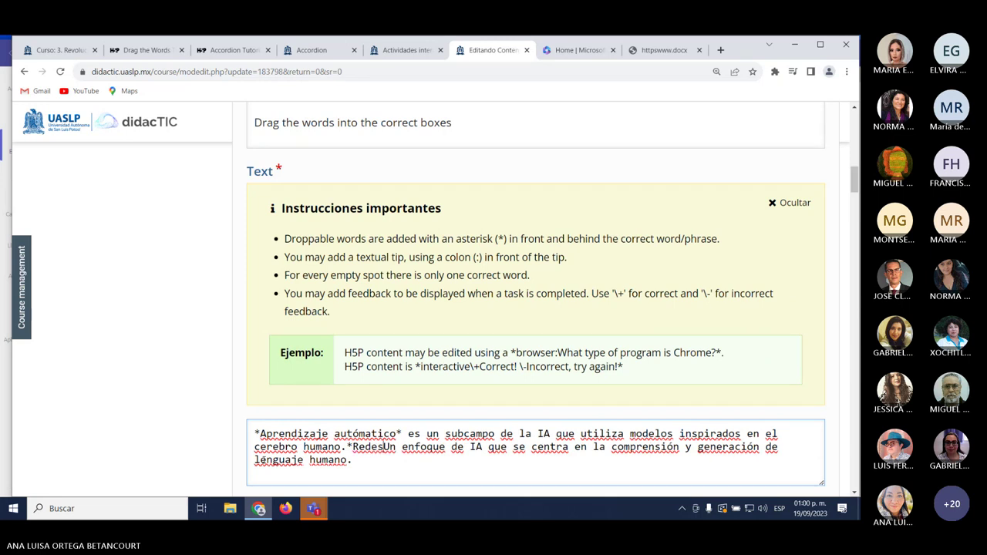
pyautogui.write(' Neuron')
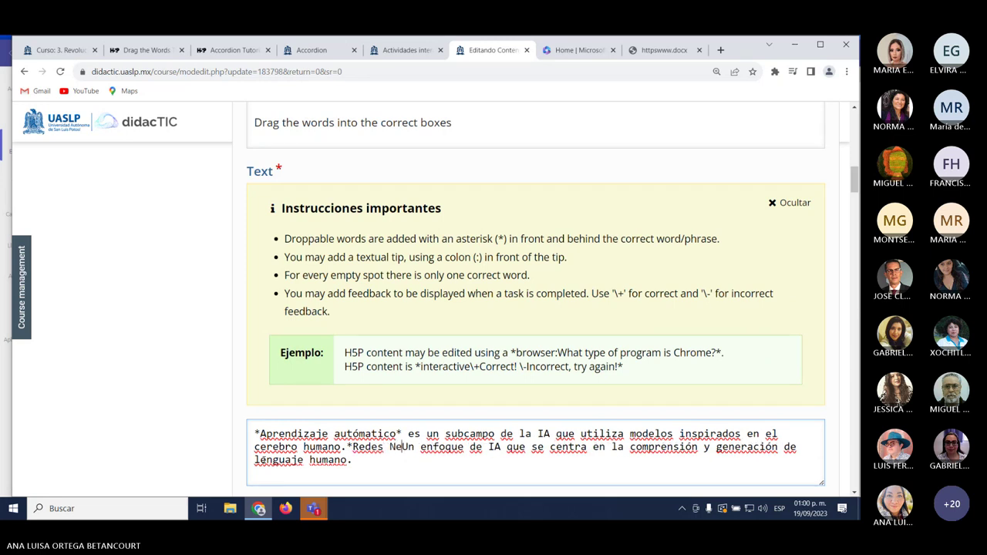
pyautogui.write('ales')
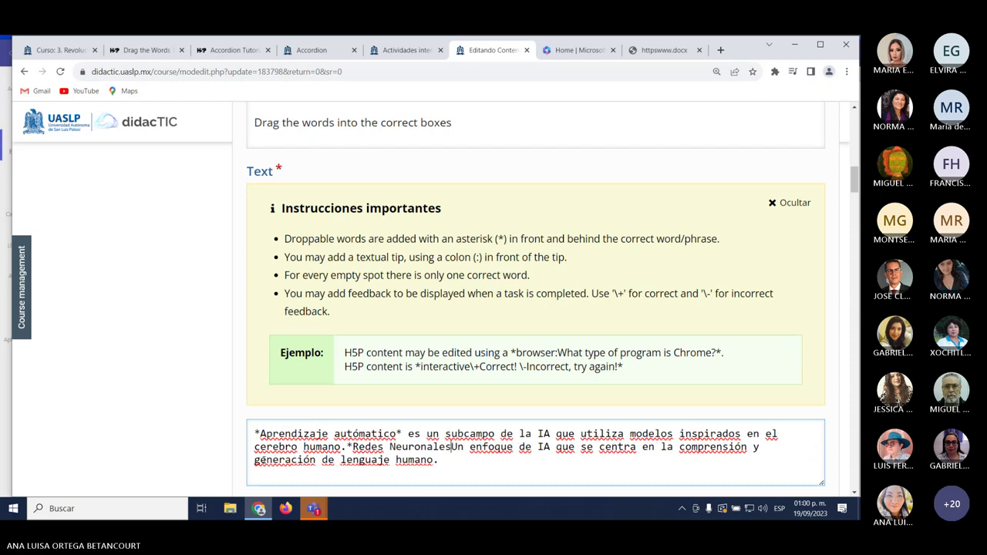
pyautogui.write('*')
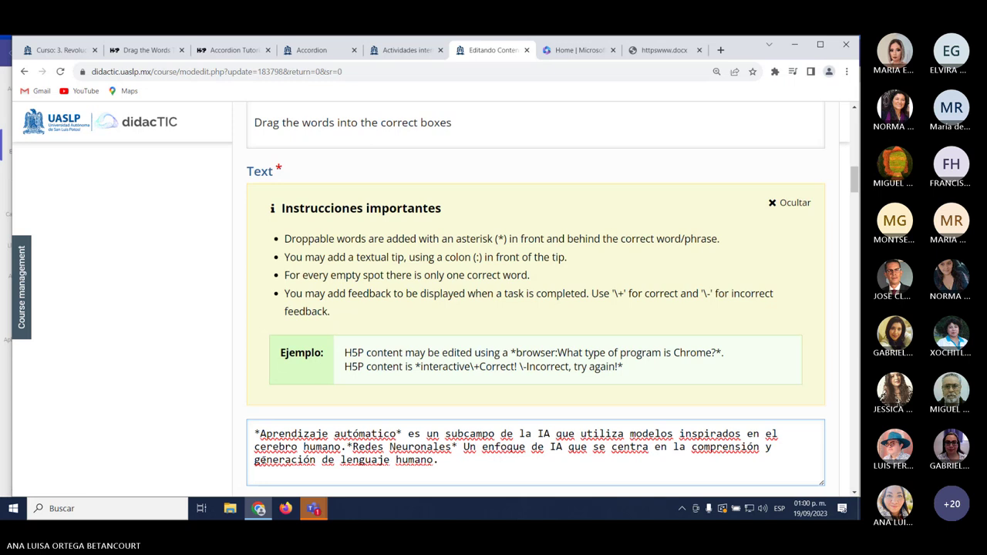
# Remove "Un" from the second definition so that it starts with a capitalised "Enfoque".
pyautogui.press('Delete')
pyautogui.press('Delete')
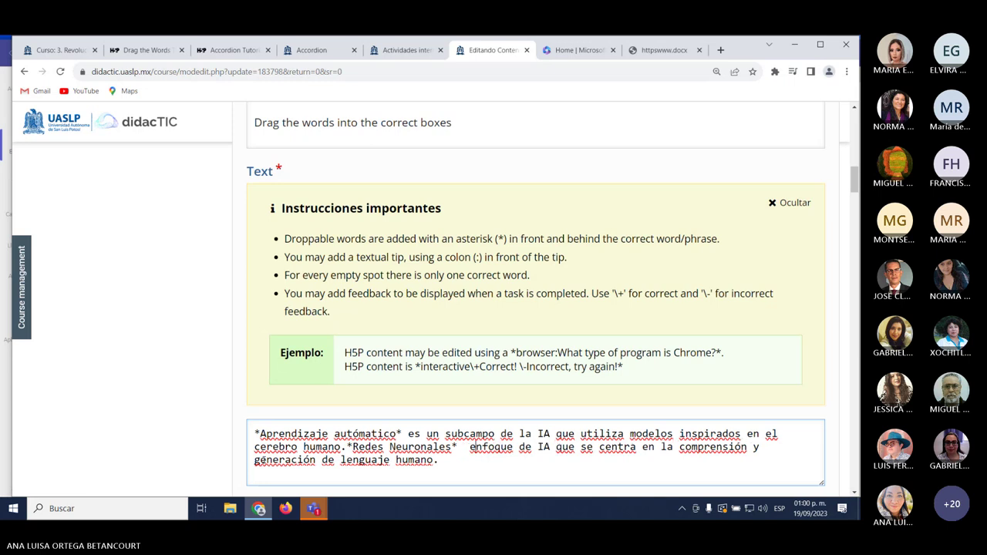
pyautogui.press('Delete')
pyautogui.press('Delete')
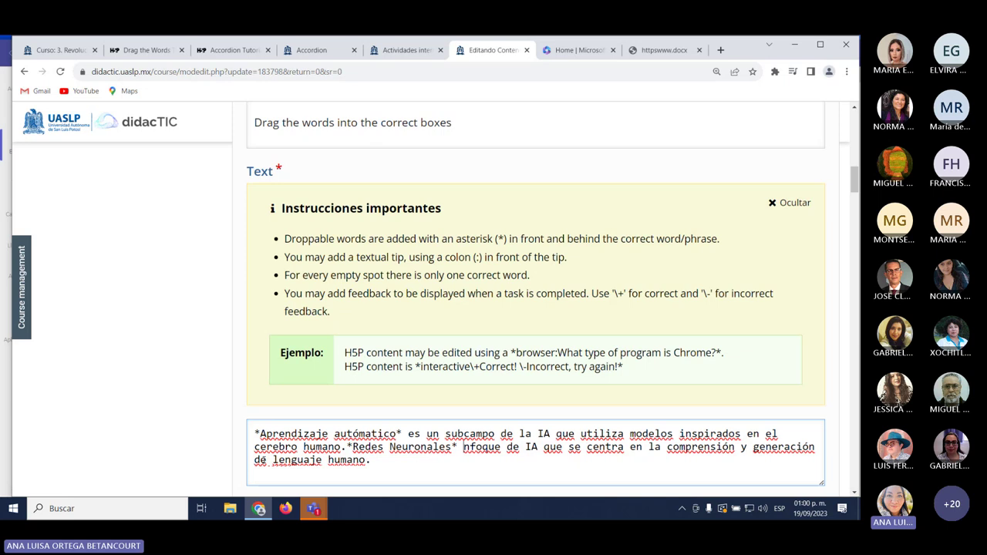
pyautogui.write('E')
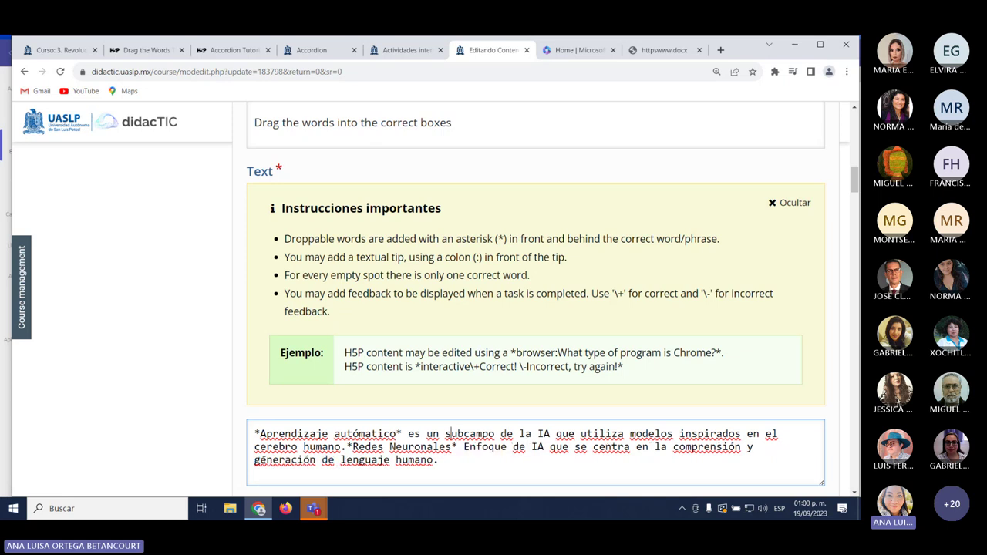
# Remove "es un" from the first definition so that it starts with a capitalised "Subcampo".
pyautogui.press('Delete')
pyautogui.press('Delete')
pyautogui.press('Delete')
pyautogui.press('Delete')
pyautogui.press('Delete')
pyautogui.press('Delete')
pyautogui.press('Delete')
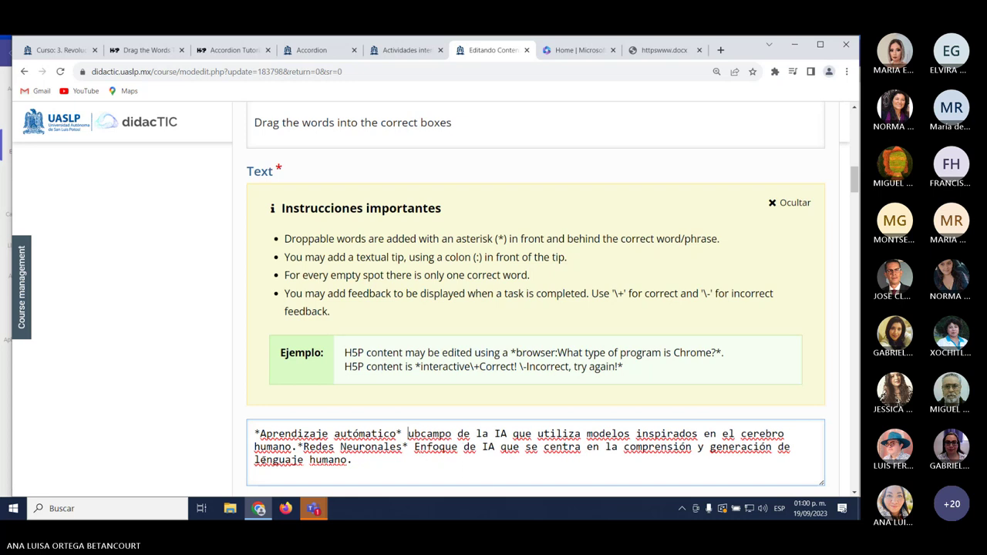
pyautogui.write('S')
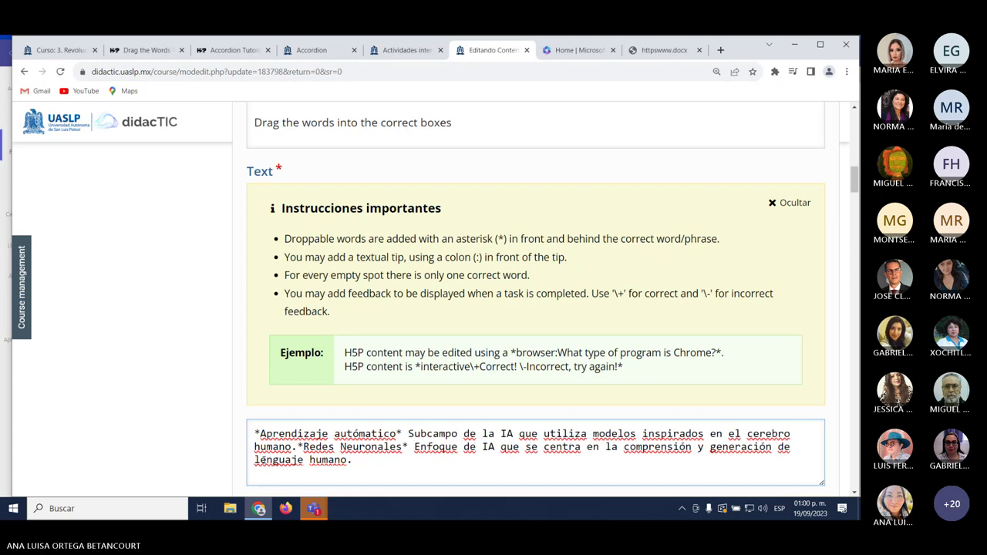
# Put "*Redes Neuronales*" and its definition together on a separate line below the first sentence.
pyautogui.click(414, 446)
pyautogui.press('Return')
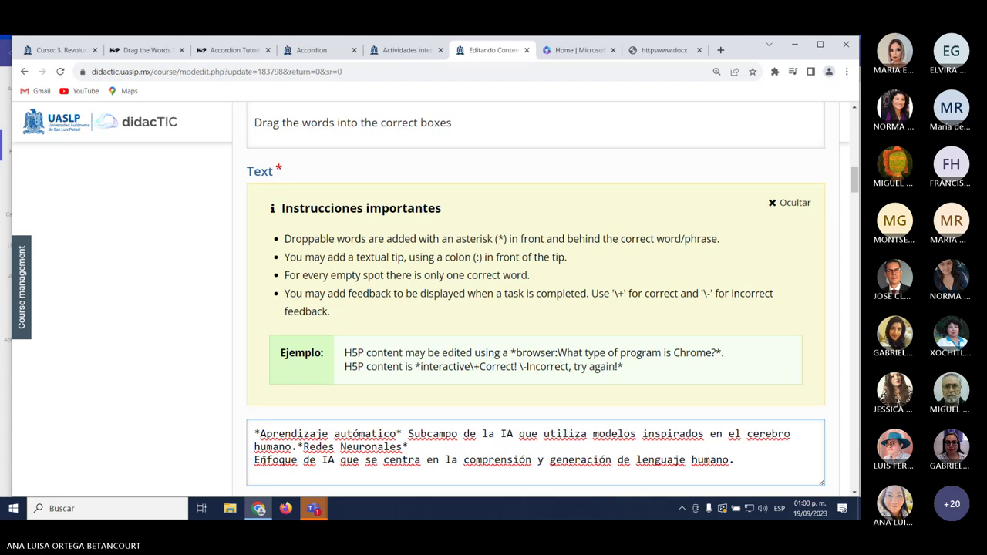
pyautogui.scroll(-2, 263, 470)
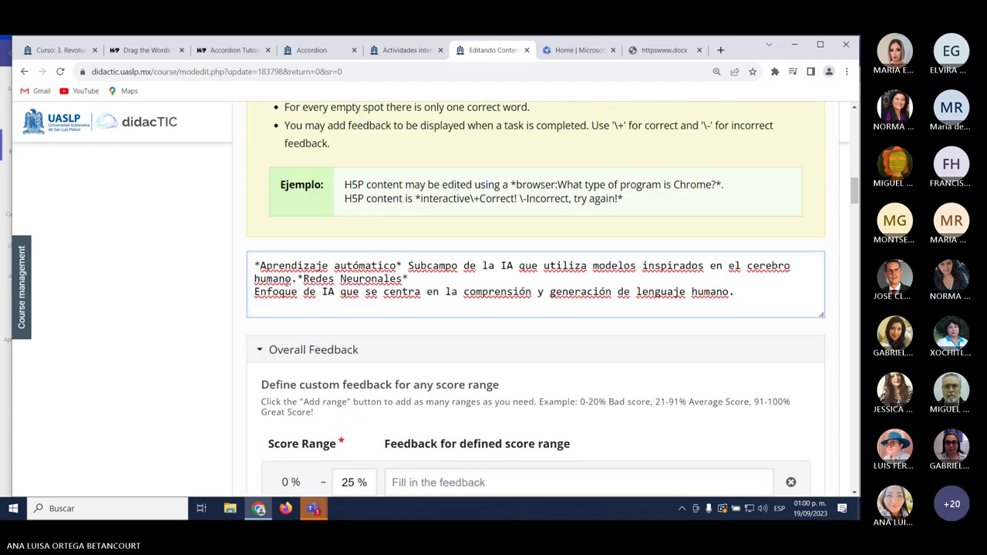
pyautogui.click(298, 279)
pyautogui.press('Return')
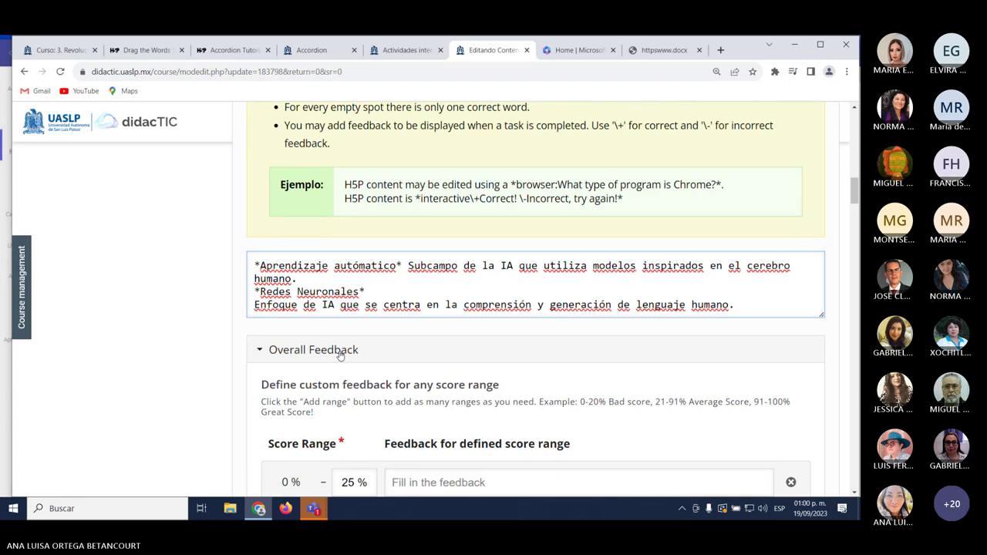
pyautogui.press('BackSpace')
pyautogui.press('BackSpace')
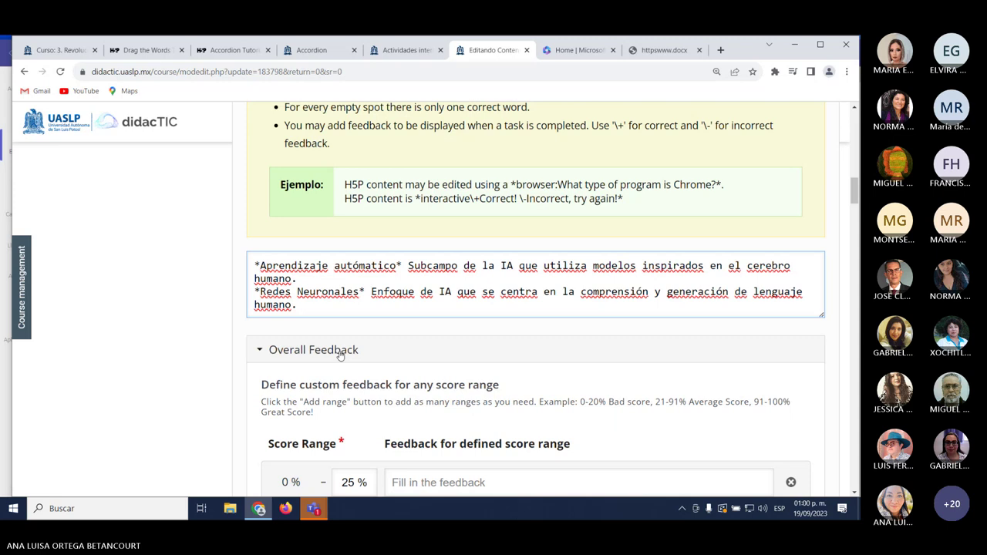
# Save the changes to the Drag the Words activity and display it.
pyautogui.scroll(-6, 339, 353)
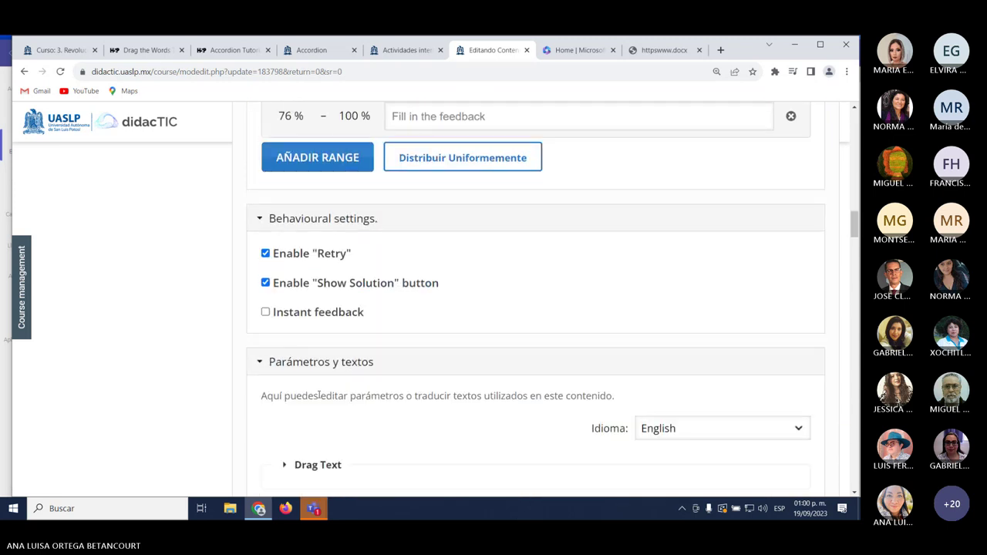
pyautogui.scroll(-10, 319, 394)
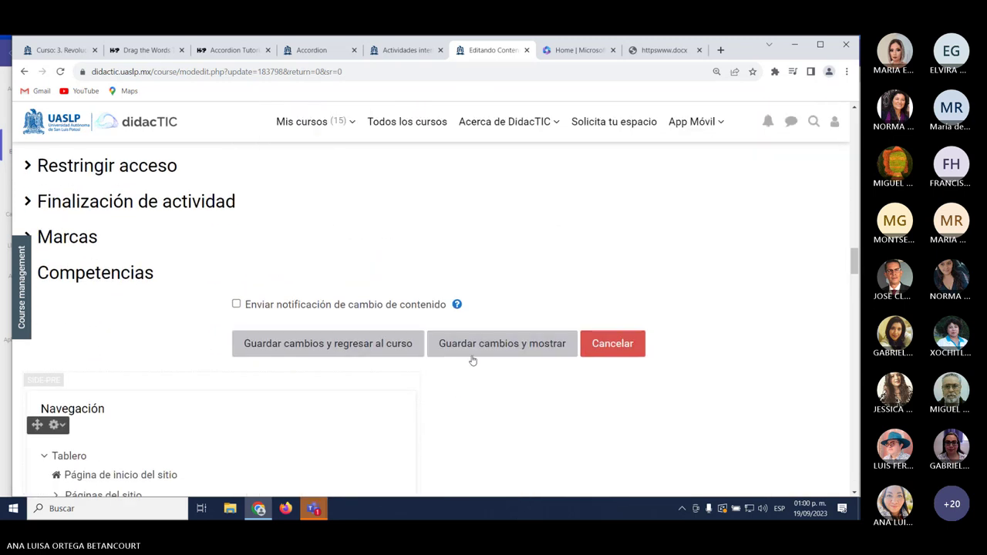
pyautogui.click(501, 347)
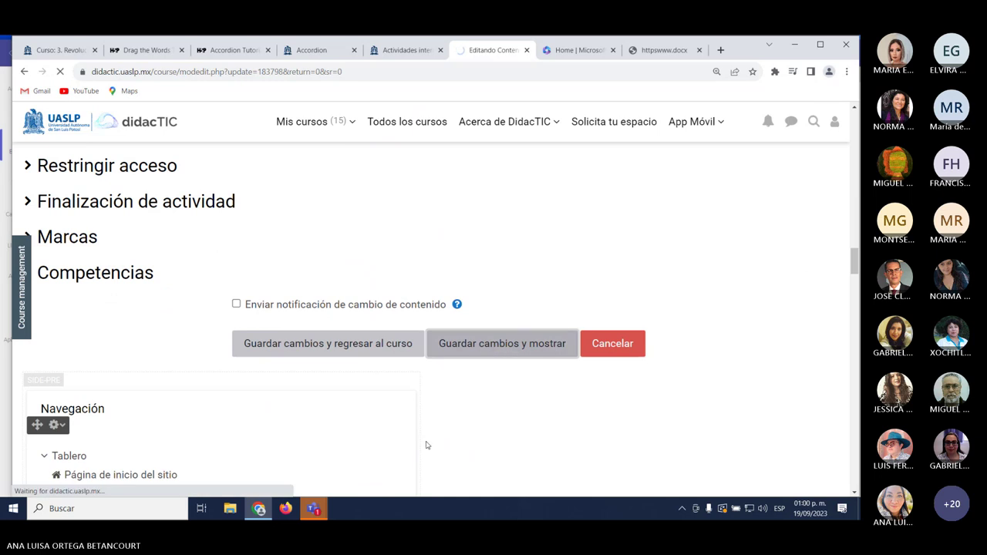
# Switch to the Teams meeting window to check the chat, and return to the activity page in the browser.
pyautogui.moveTo(312, 508)
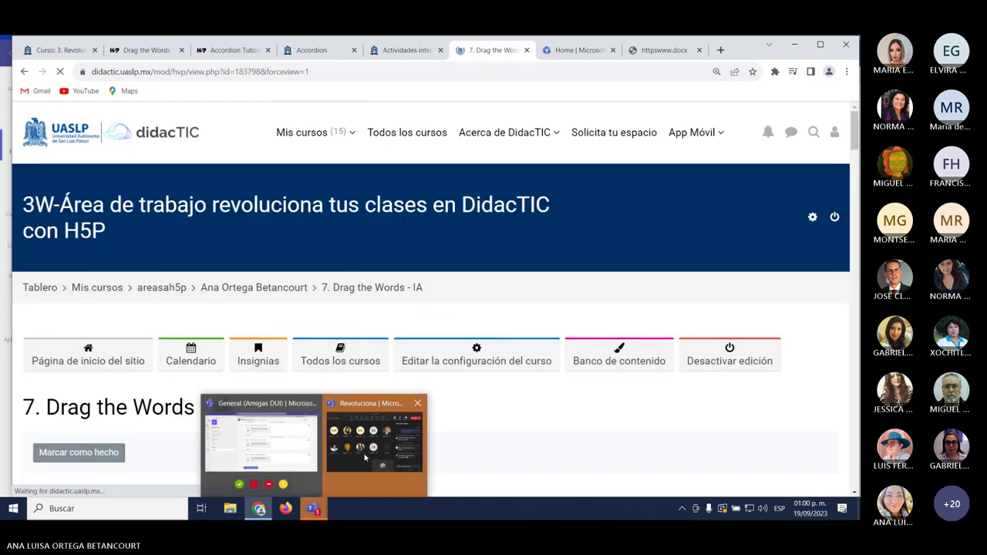
pyautogui.click(364, 455)
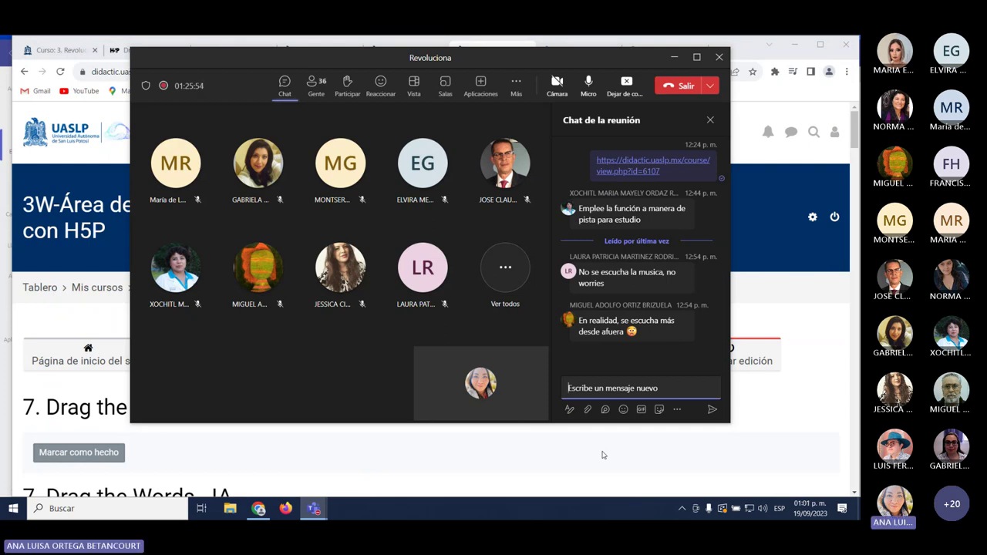
pyautogui.click(603, 455)
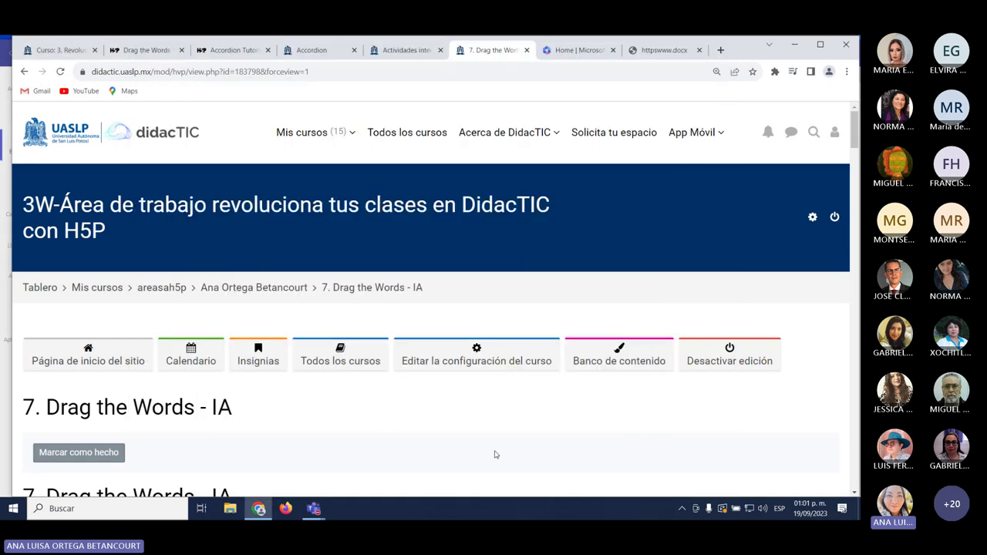
# Test the activity by placing "Redes Neuronales" in the first blank and "Aprendizaje autómatico" in the second.
pyautogui.scroll(-4, 496, 455)
pyautogui.scroll(1, 495, 455)
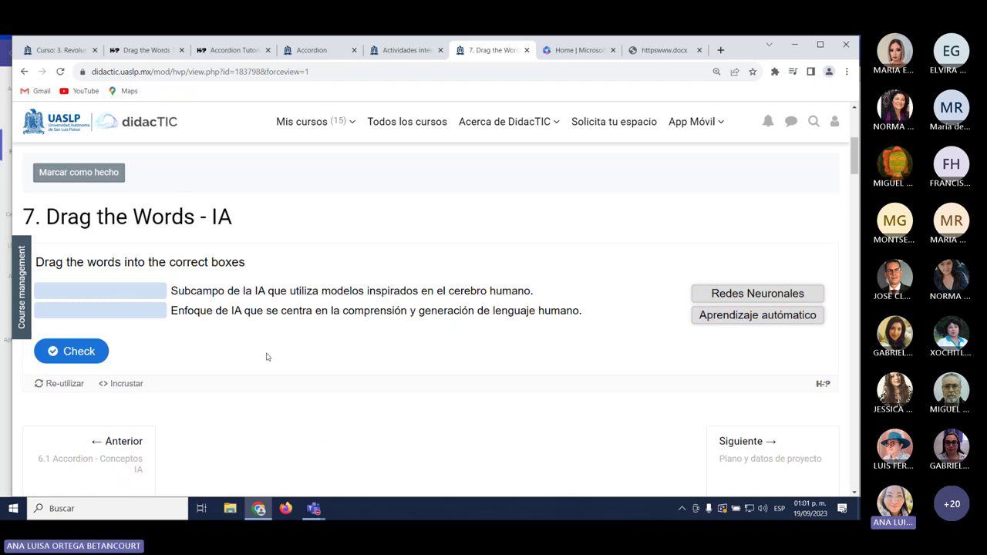
pyautogui.moveTo(751, 315); pyautogui.dragTo(89, 368)
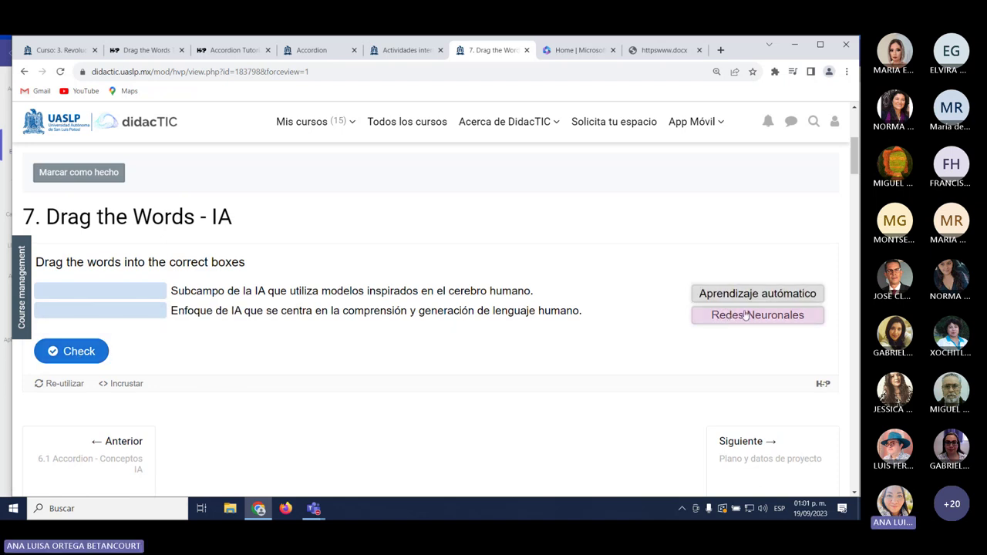
pyautogui.moveTo(745, 315); pyautogui.dragTo(100, 291)
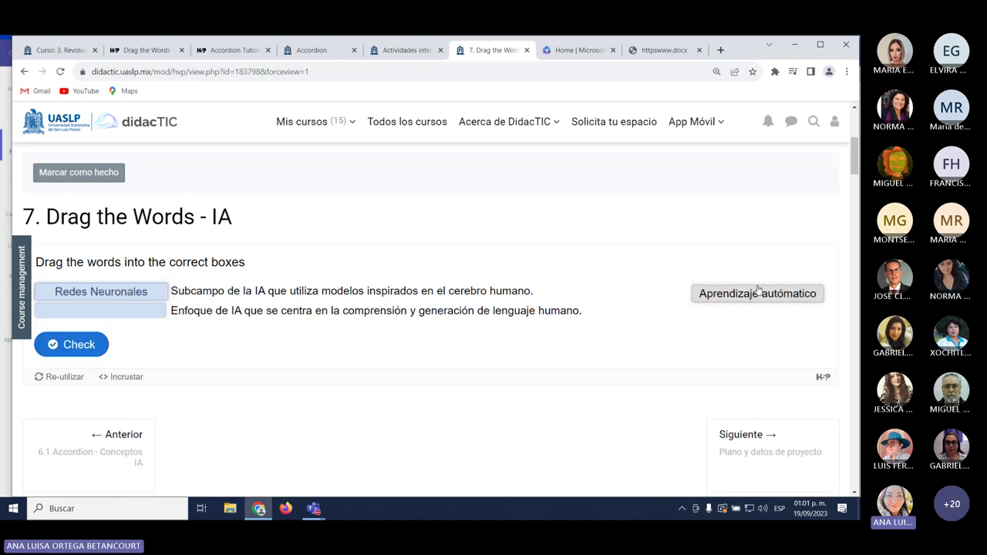
pyautogui.moveTo(758, 292); pyautogui.dragTo(116, 312)
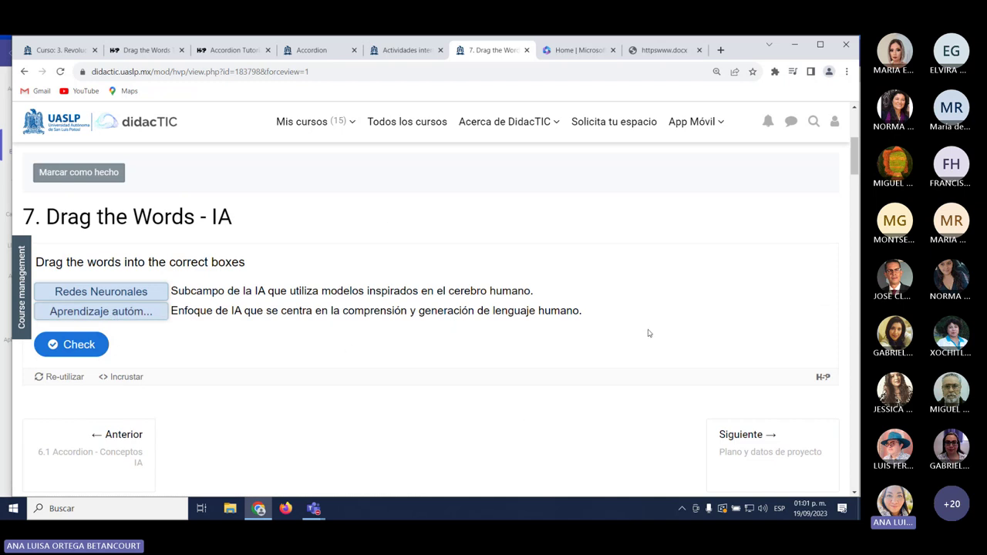
pyautogui.click(308, 121)
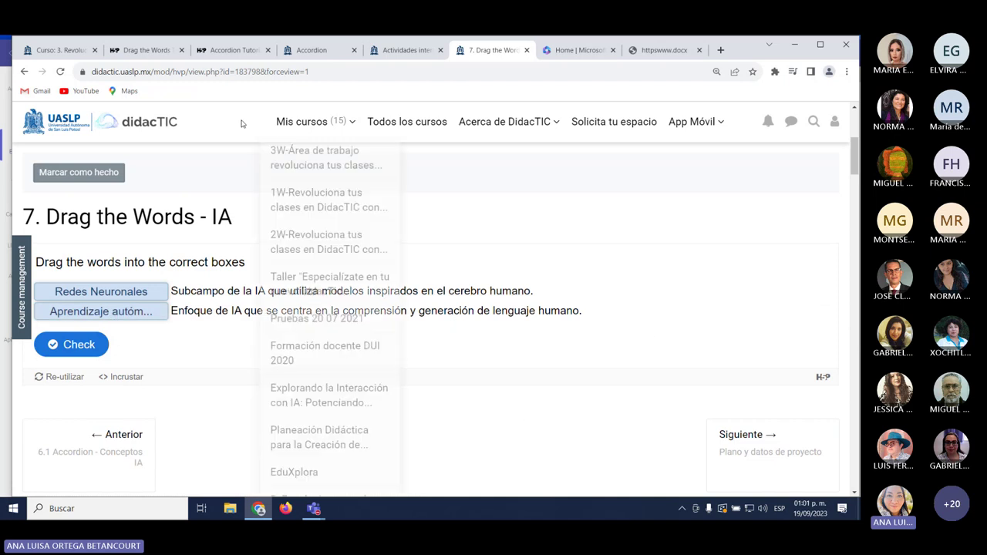
pyautogui.click(219, 357)
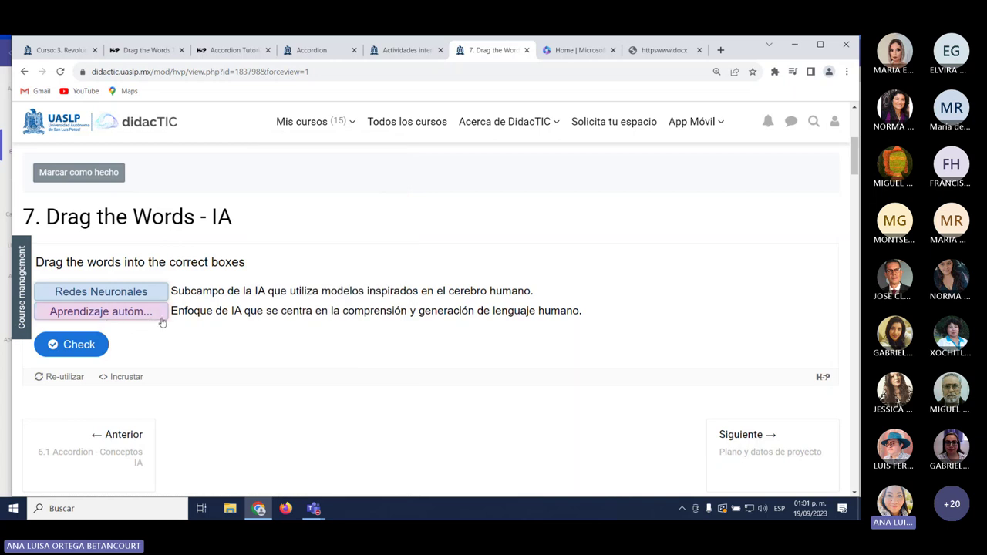
pyautogui.scroll(2, 342, 344)
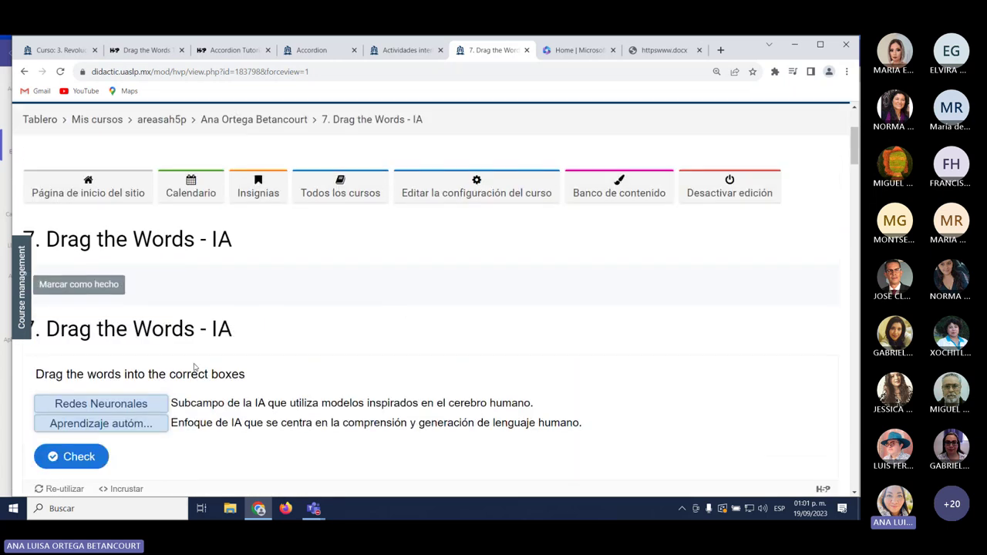
# Open the checklist "7. Lista de Cotejo H5P Drag the Words" from the Listas de Cotejo H5P section of the main course.
pyautogui.scroll(-2, 193, 370)
pyautogui.click(58, 50)
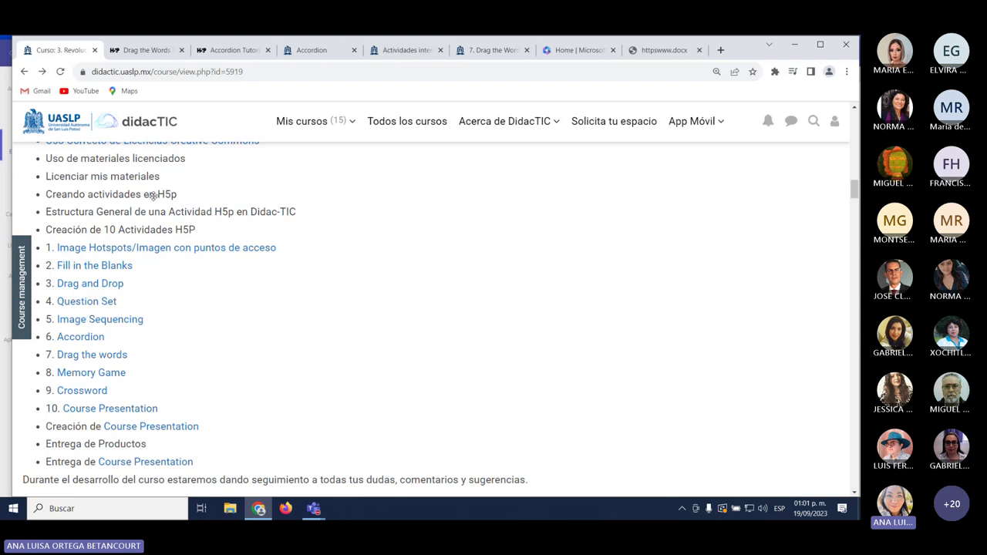
pyautogui.scroll(-15, 163, 350)
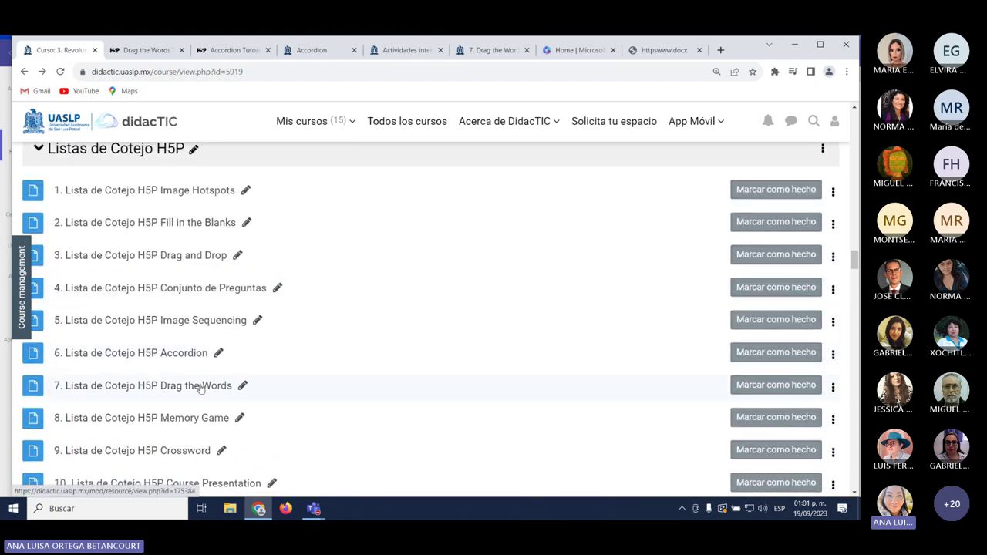
pyautogui.click(201, 387)
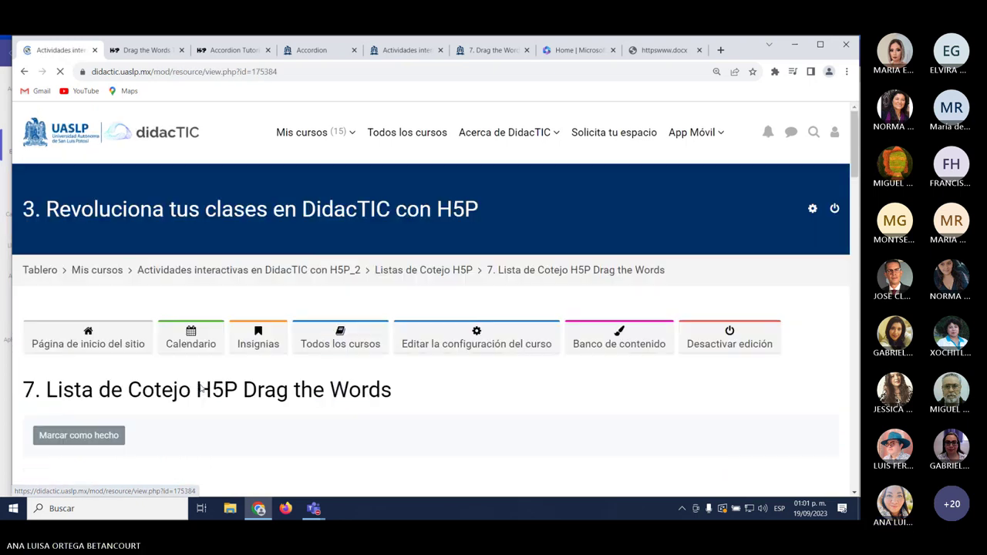
# Review the steps of the Drag the Words checklist, from choosing the topic to adding tips.
pyautogui.scroll(-6, 376, 386)
pyautogui.scroll(-3, 376, 386)
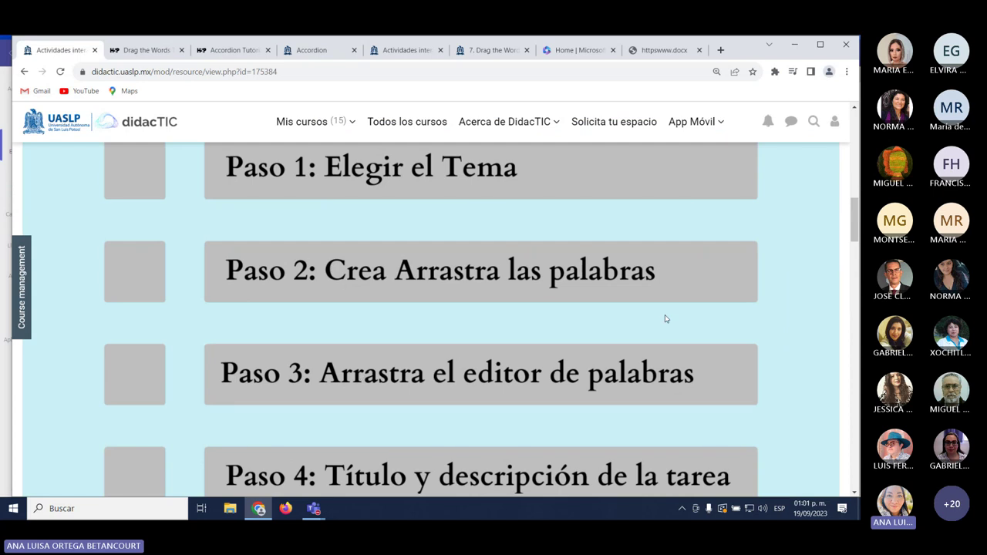
pyautogui.scroll(-1, 451, 397)
pyautogui.scroll(-1, 618, 389)
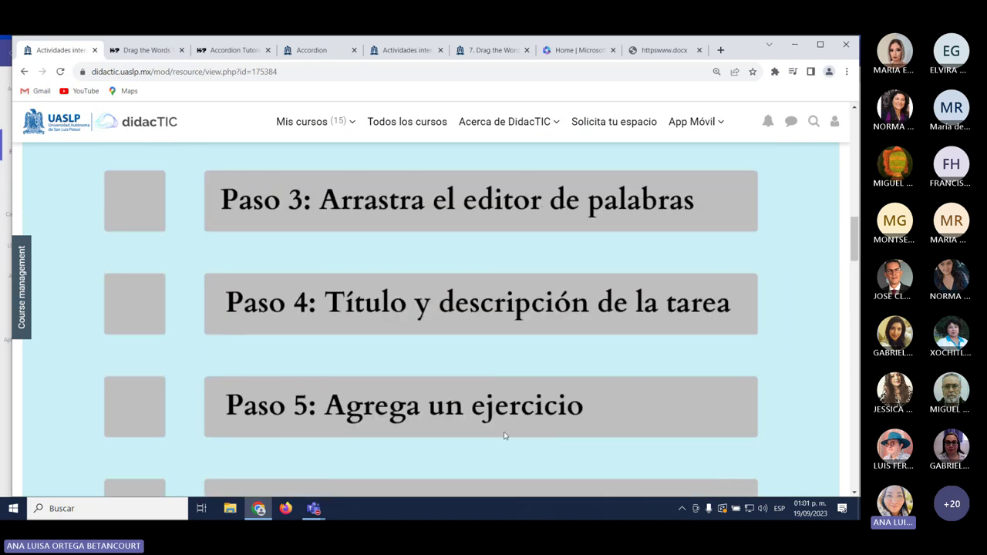
pyautogui.scroll(-1, 429, 379)
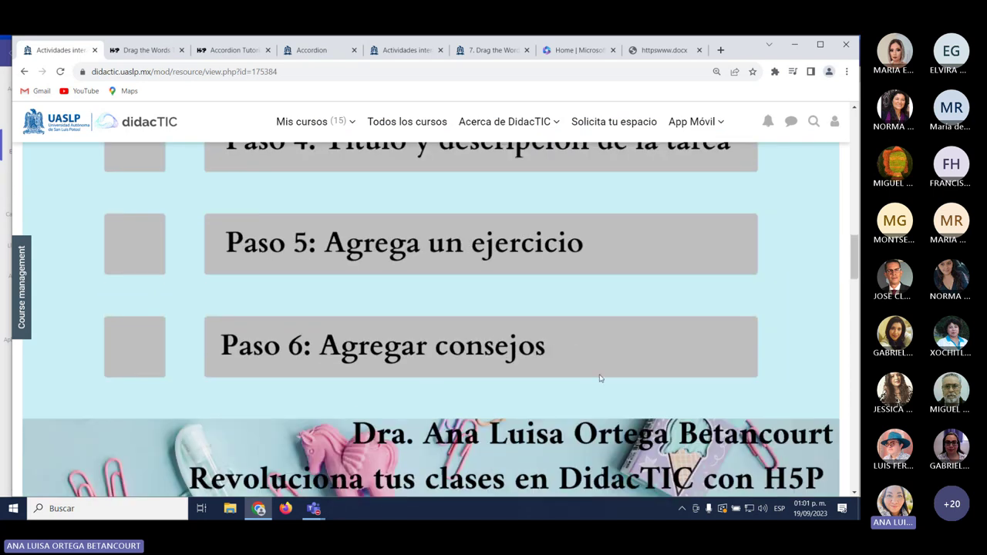
pyautogui.scroll(-1, 599, 378)
pyautogui.scroll(4, 593, 387)
pyautogui.scroll(6, 594, 391)
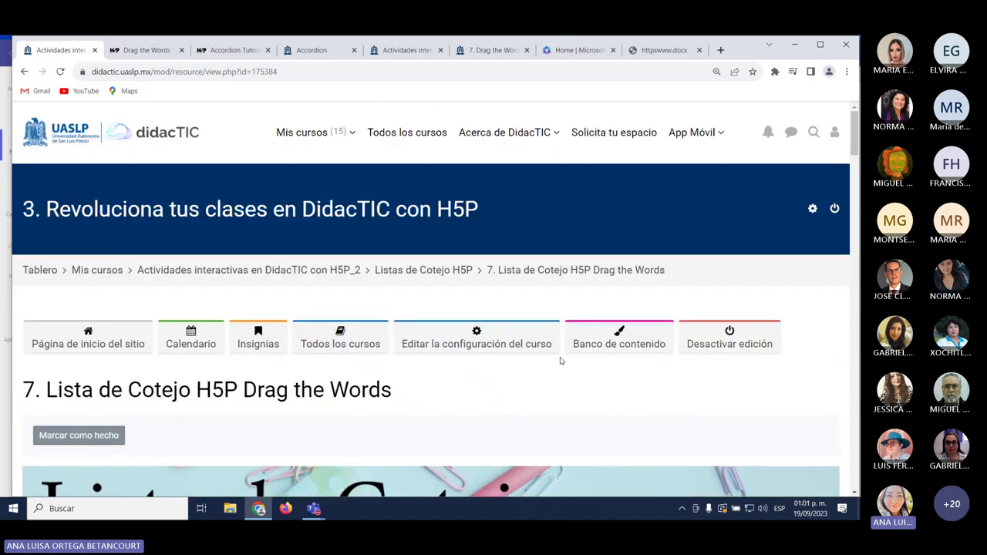
# Return to the "7. Drag the Words - IA" activity and open its settings from the areasah5p course page, going to the Text field.
pyautogui.click(497, 52)
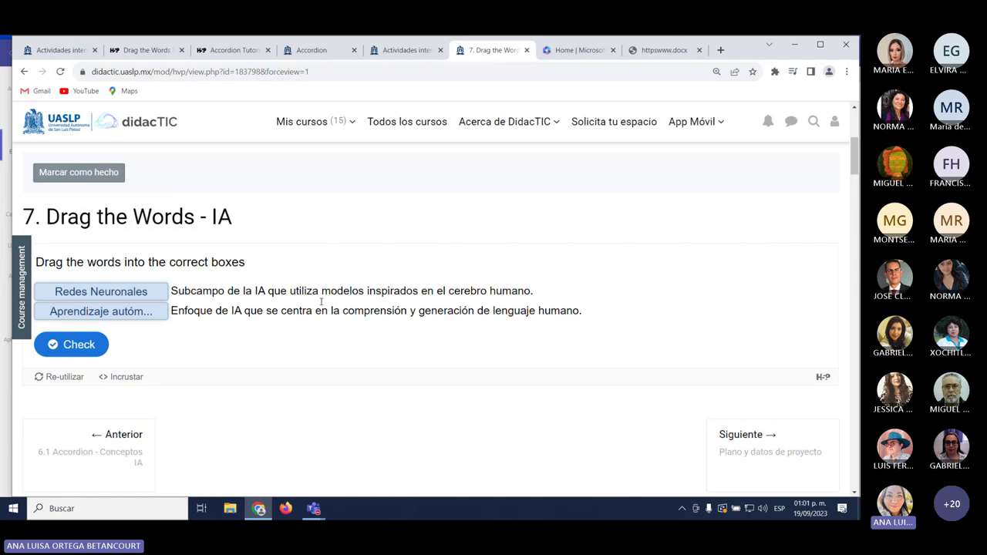
pyautogui.scroll(2, 225, 304)
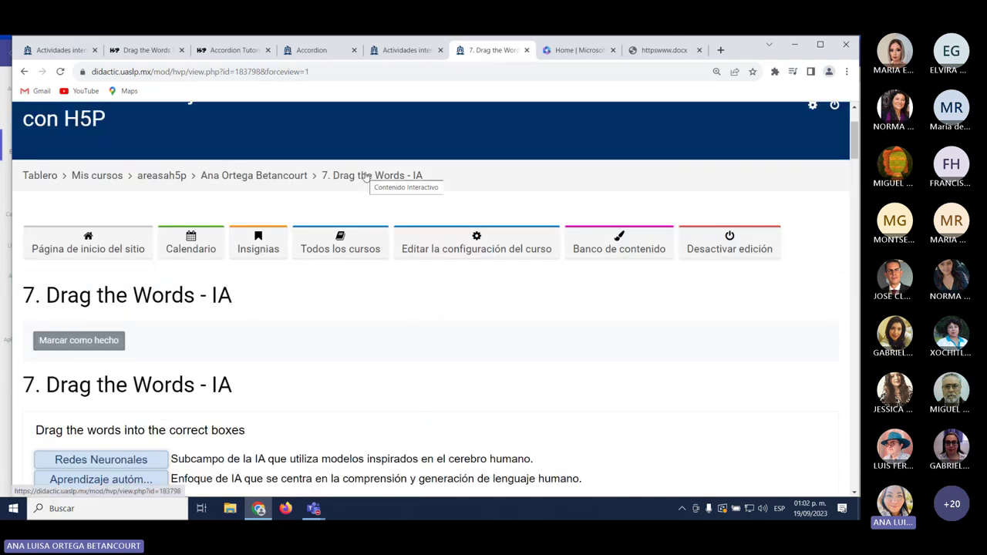
pyautogui.click(284, 176)
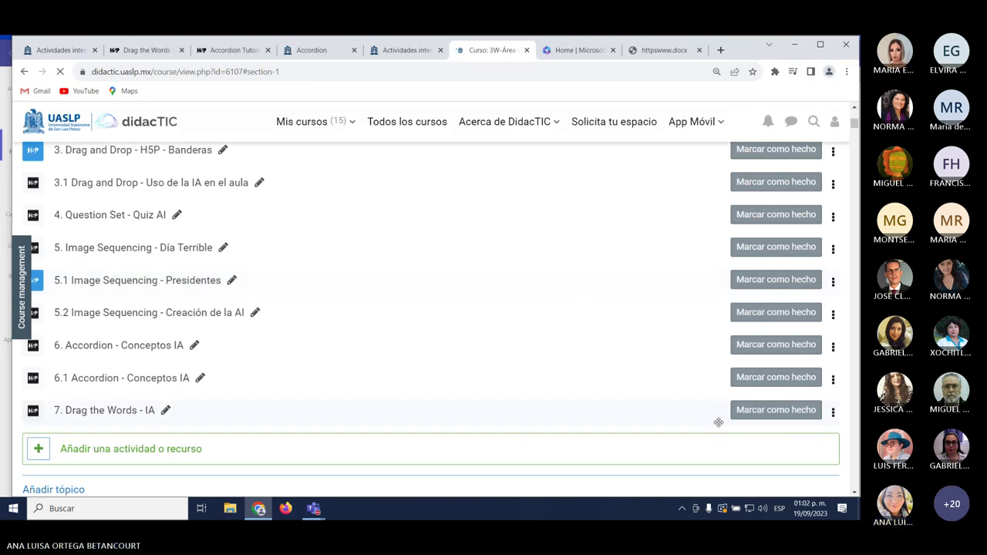
pyautogui.click(833, 412)
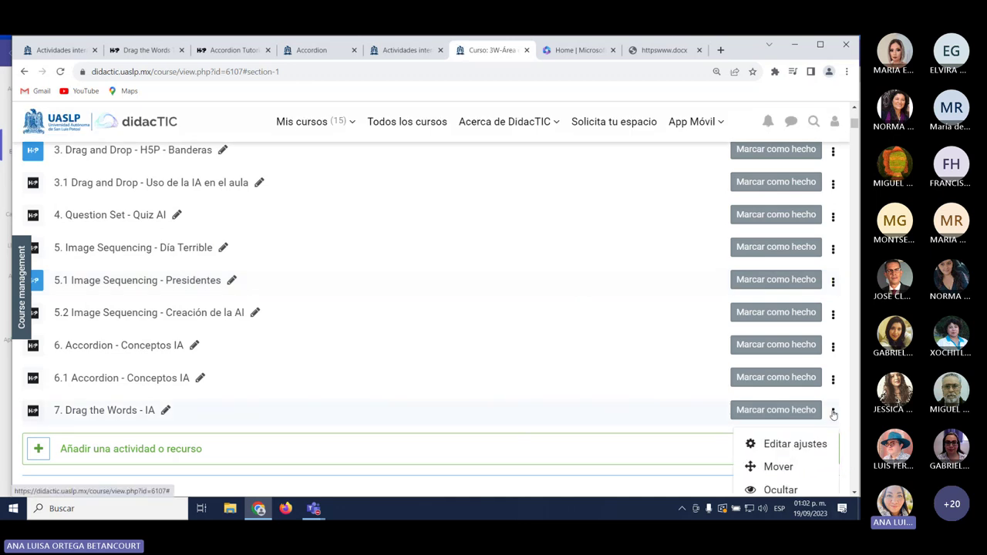
pyautogui.click(795, 447)
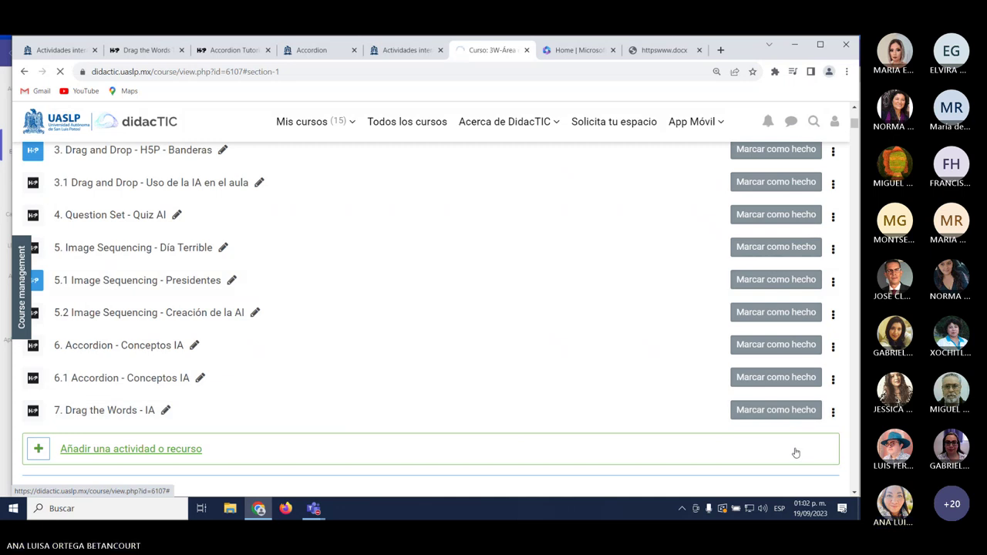
pyautogui.scroll(-3, 516, 382)
pyautogui.scroll(-10, 516, 383)
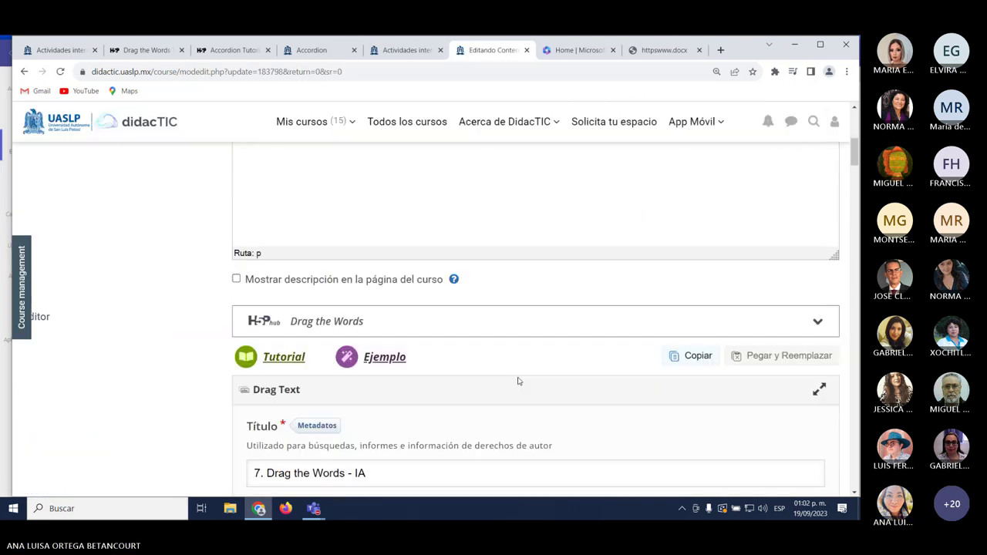
pyautogui.scroll(-2, 474, 370)
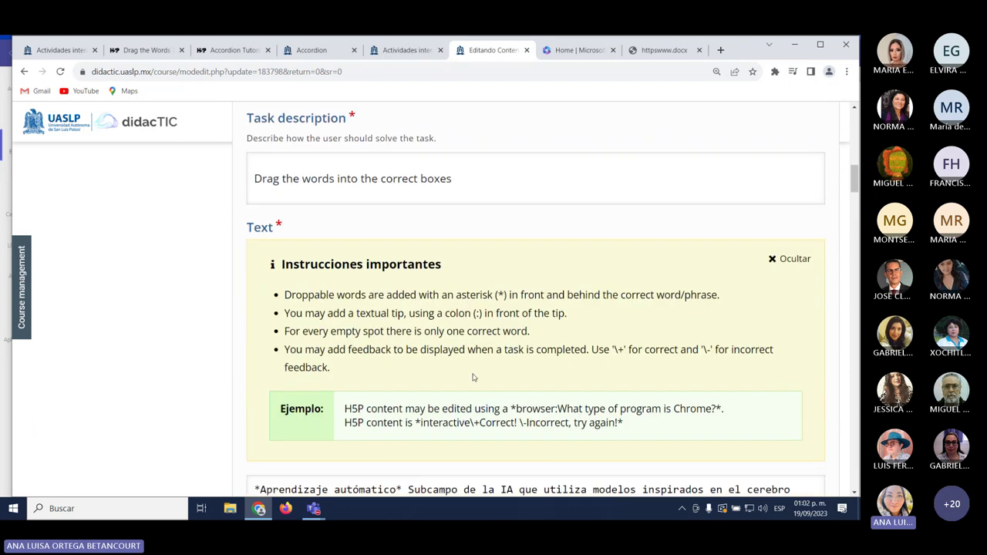
pyautogui.scroll(-2, 473, 377)
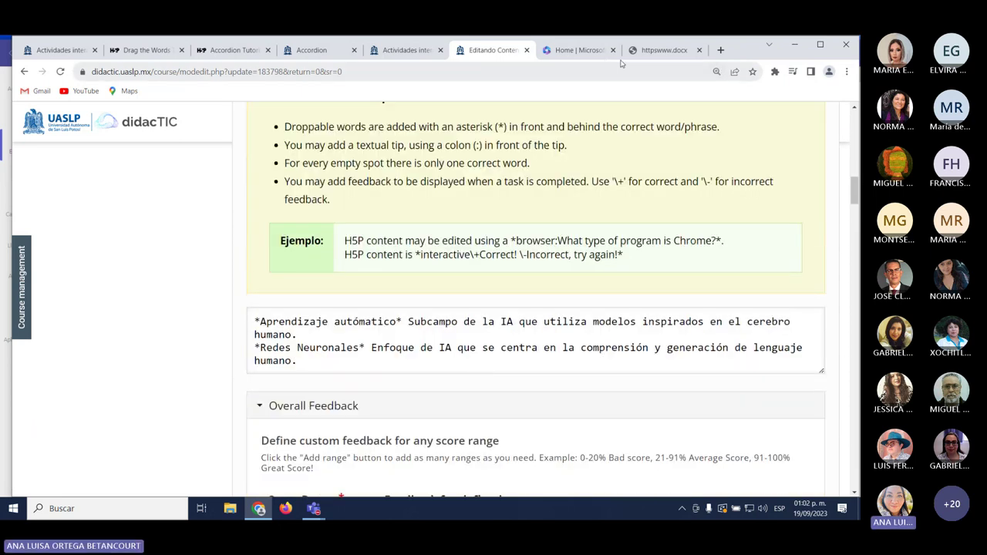
# Copy definition C about "Algoritmos que categorizan datos" from httpswww.docx, check the list of terms, and return to the activity editor.
pyautogui.click(663, 51)
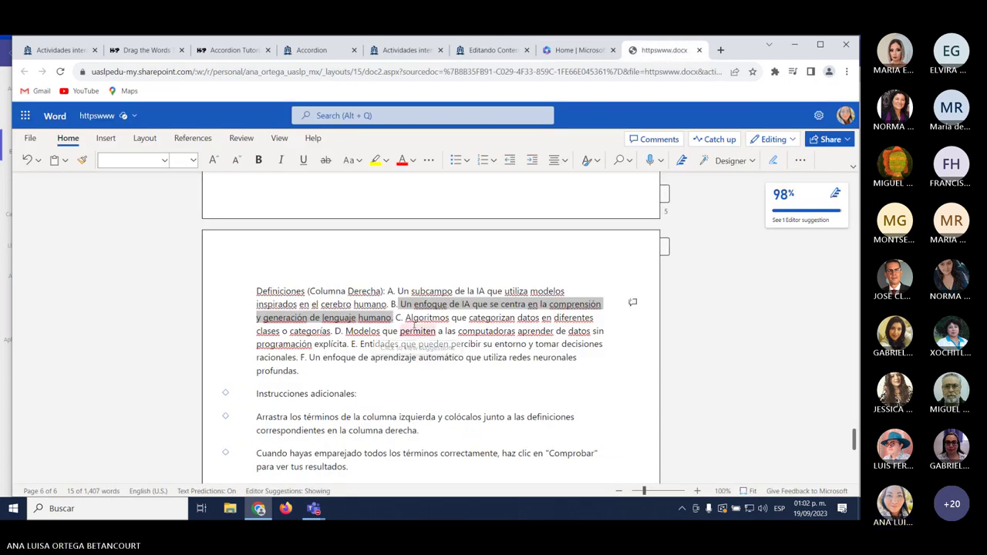
pyautogui.moveTo(405, 317); pyautogui.dragTo(332, 332)
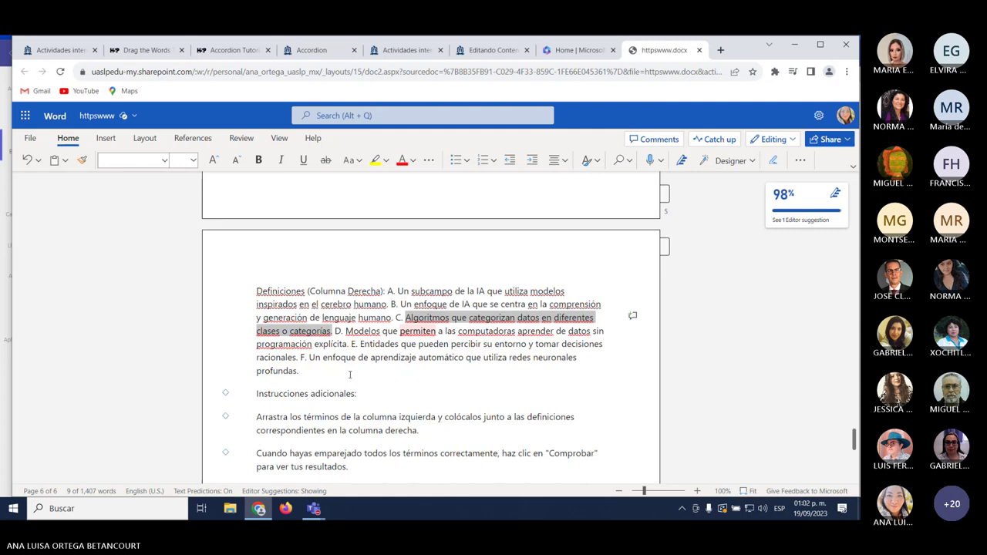
pyautogui.scroll(3, 349, 375)
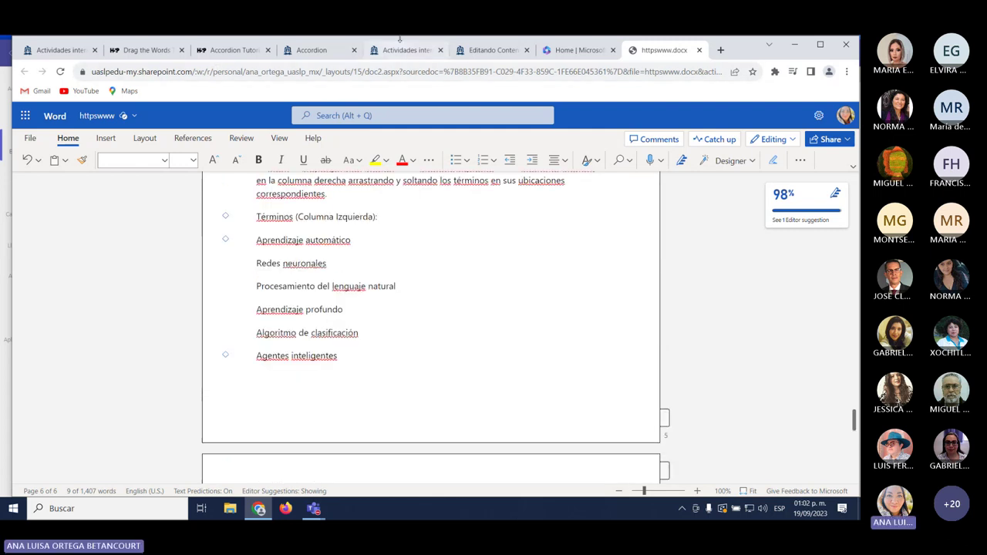
pyautogui.click(307, 53)
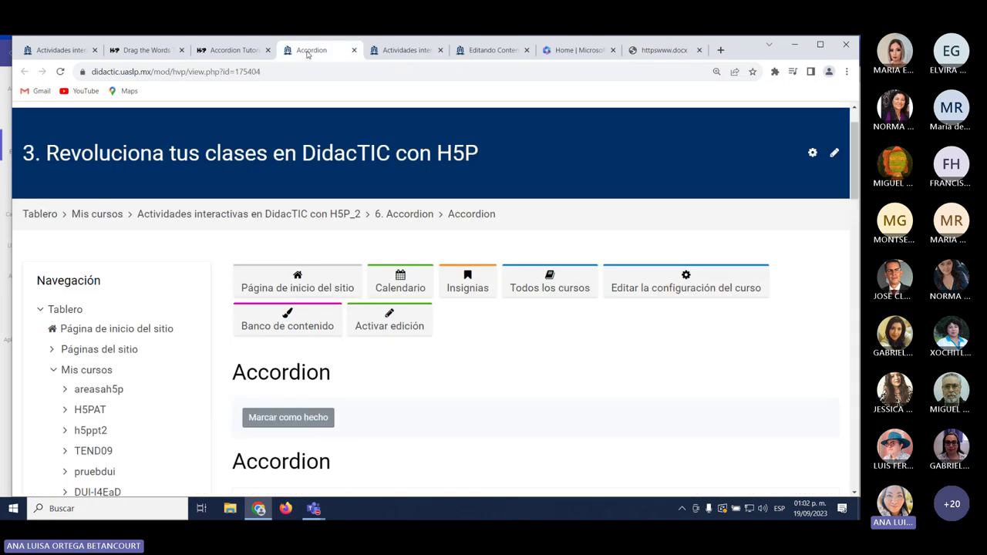
pyautogui.click(412, 51)
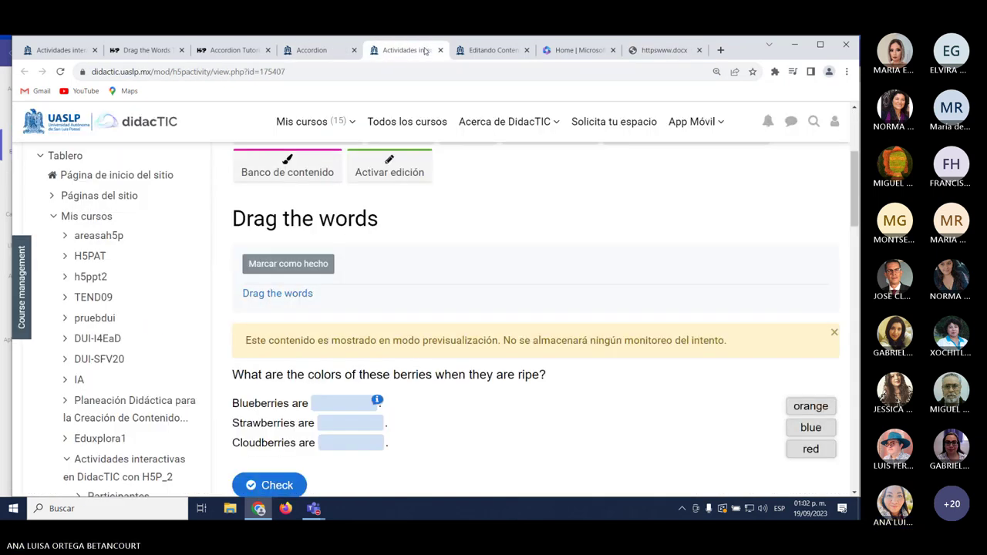
pyautogui.click(492, 50)
# Add the line "*Procesamiento del Lenguaje Natural* Algoritmos que categorizan datos en diferentes clases o categorías." to the end of the activity text.
pyautogui.scroll(-3, 422, 295)
pyautogui.click(333, 253)
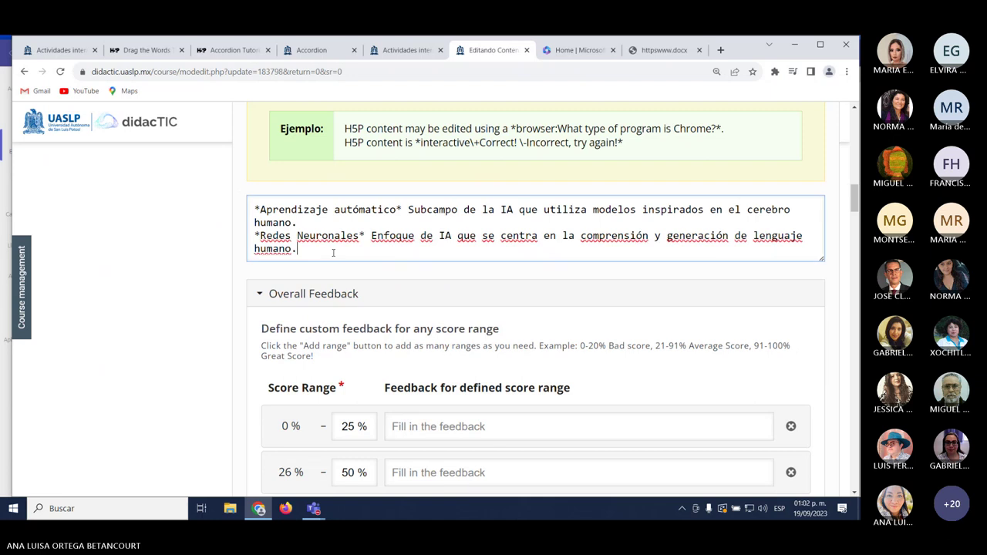
pyautogui.press('Return')
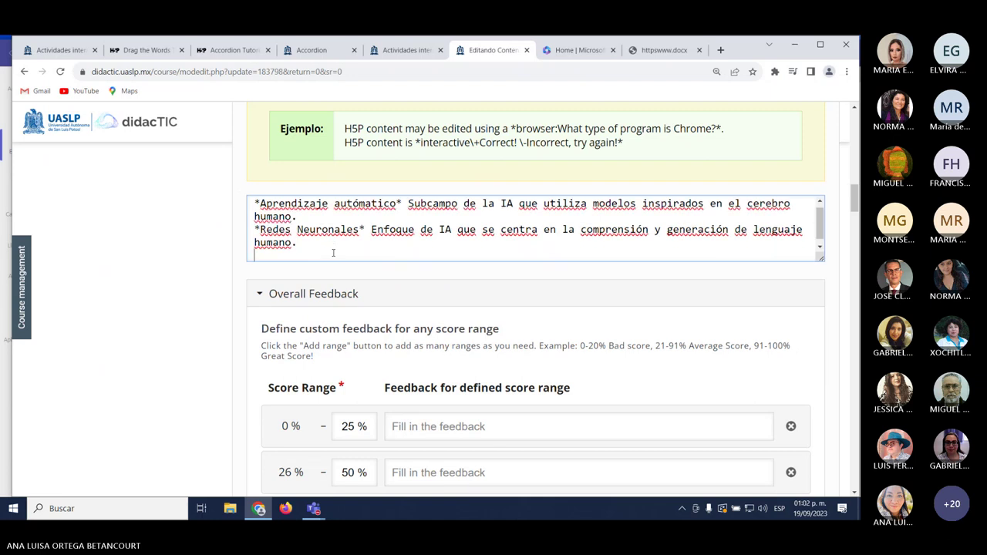
pyautogui.write('*Procesamiento ')
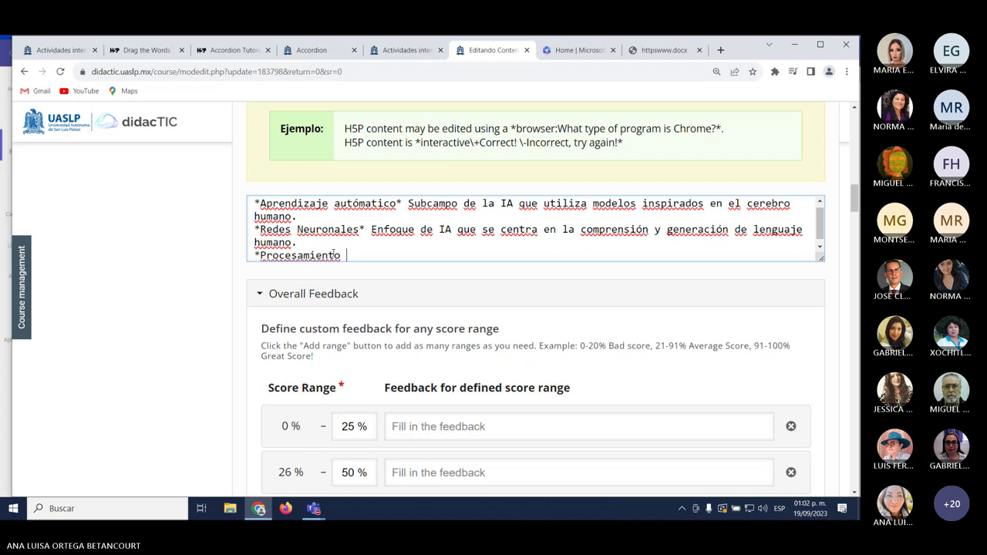
pyautogui.write('del Lenguage')
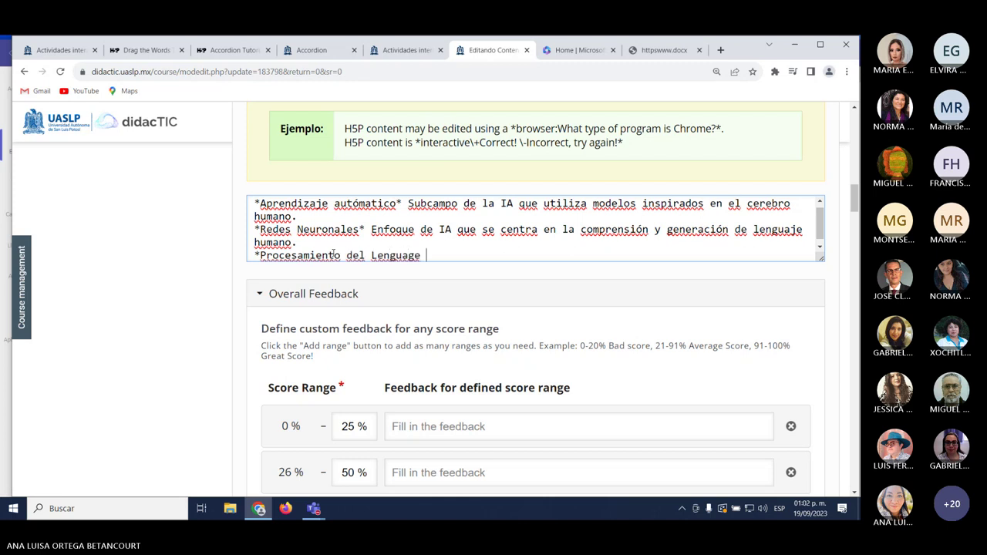
pyautogui.press('BackSpace')
pyautogui.press('BackSpace')
pyautogui.press('BackSpace')
pyautogui.write('je Natural')
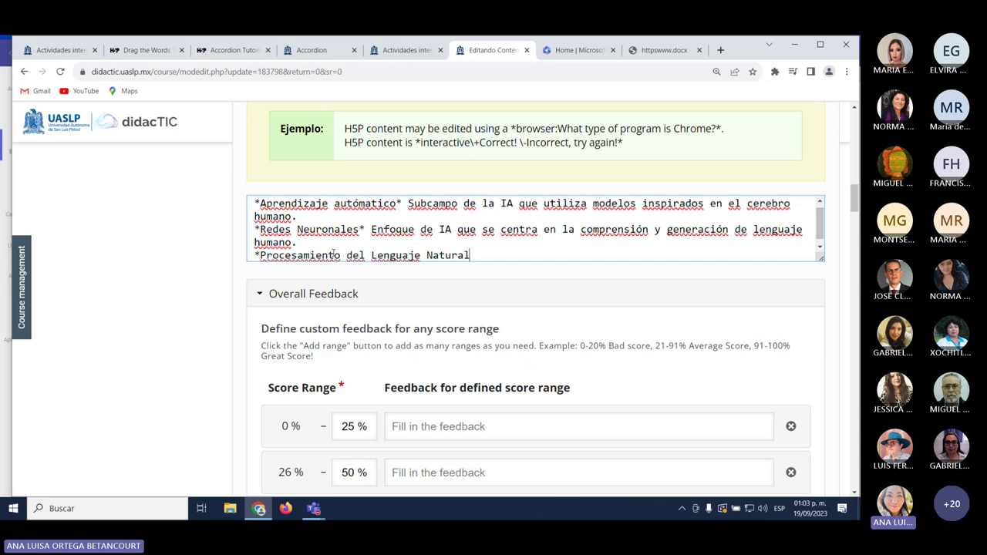
pyautogui.write('*')
pyautogui.write('Algoritmos que categorizan datos en diferentes clases o categorias.')
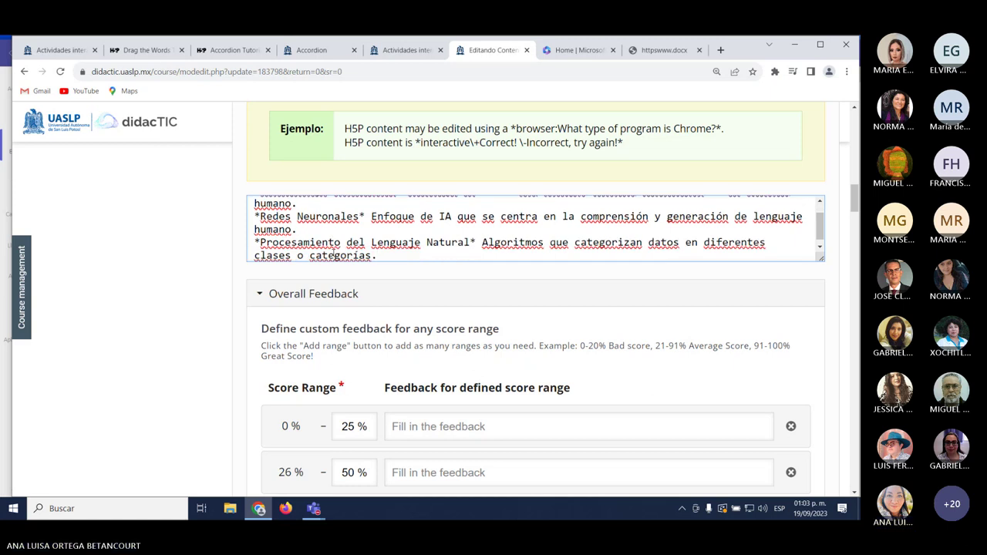
pyautogui.press('Return')
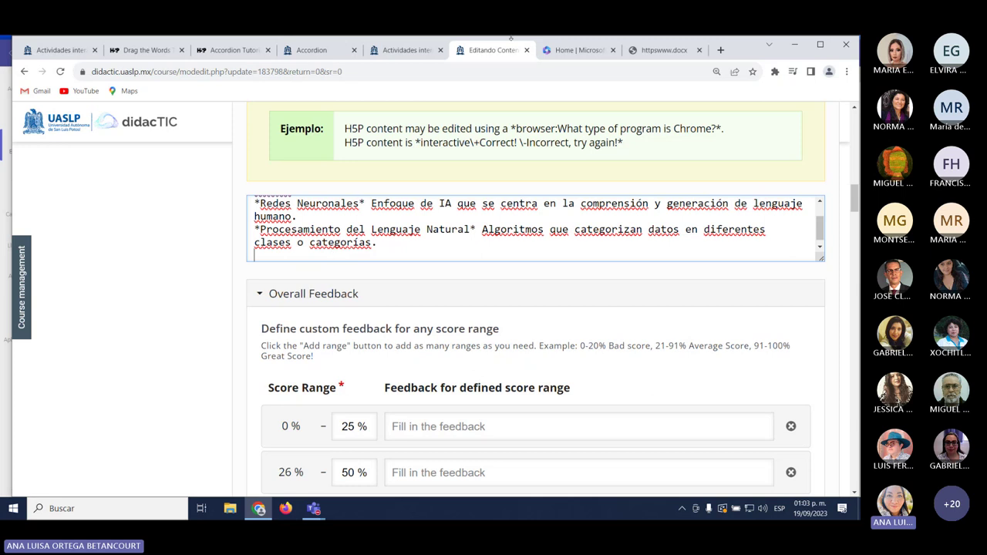
# Copy definition D, "Modelos que permiten a las computadoras aprender de datos sin programación explícita.", from httpswww.docx.
pyautogui.click(663, 54)
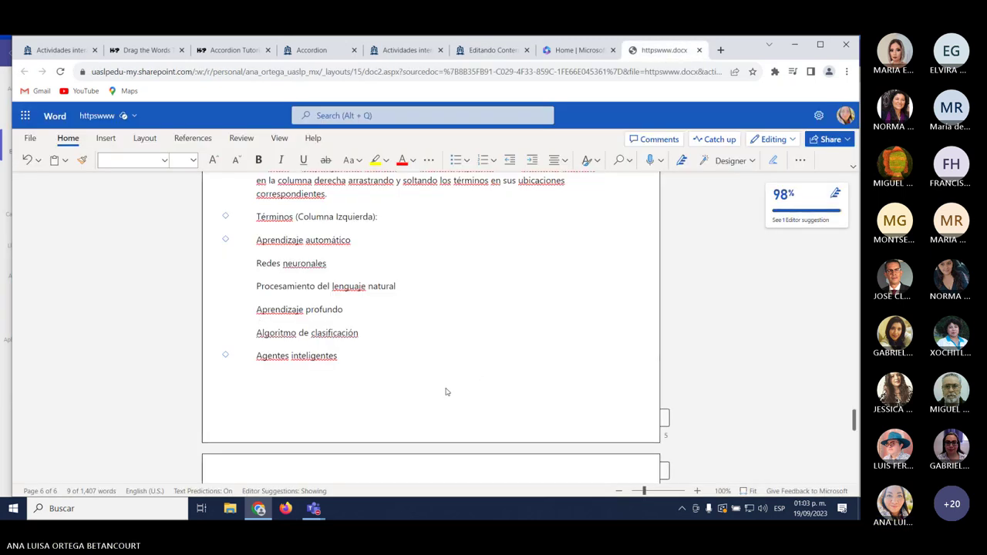
pyautogui.scroll(-3, 445, 392)
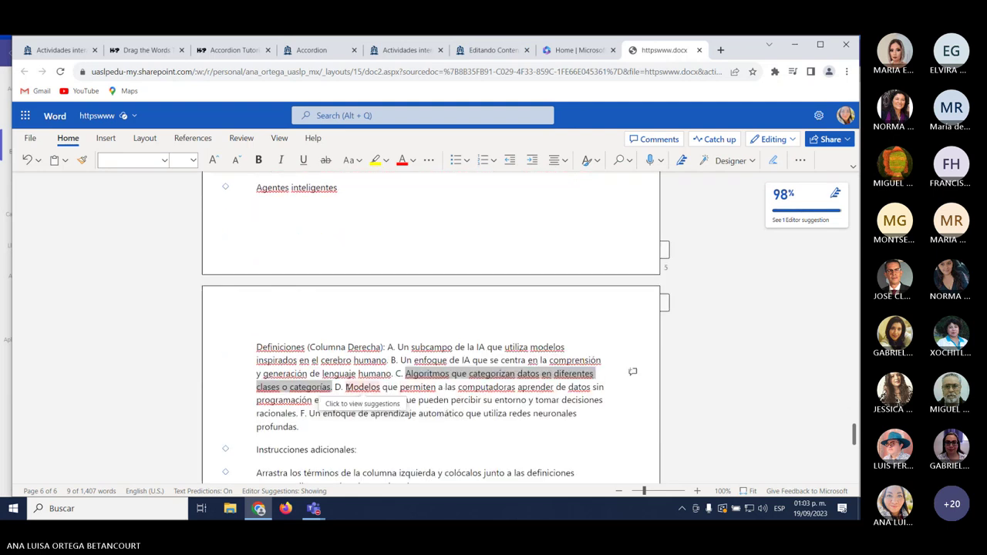
pyautogui.moveTo(346, 387); pyautogui.dragTo(349, 401)
pyautogui.hotkey('ctrl', 'c')
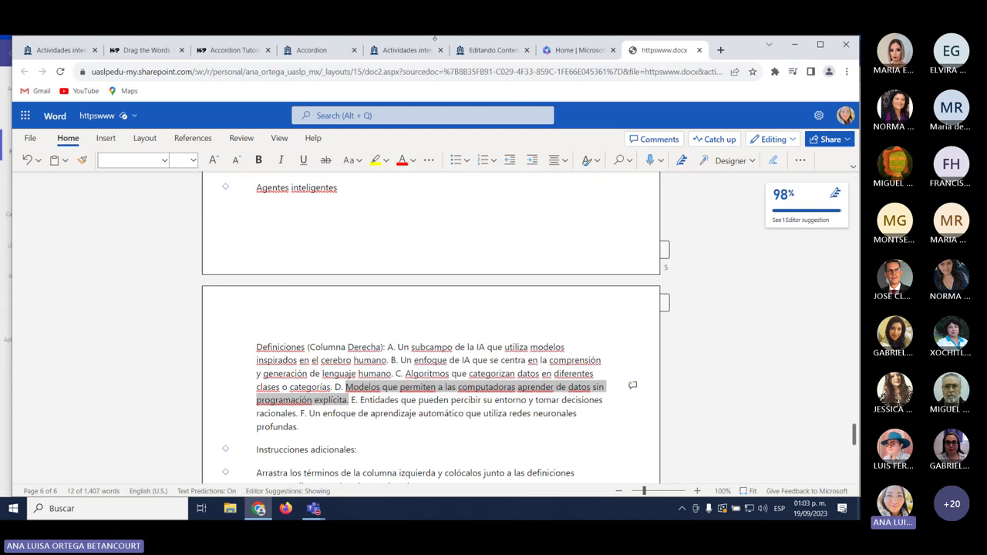
# Add "*Aprendizaje Profundo*" with the copied definition as the fourth line of the activity text, separated by a space, and start a new line.
pyautogui.click(491, 54)
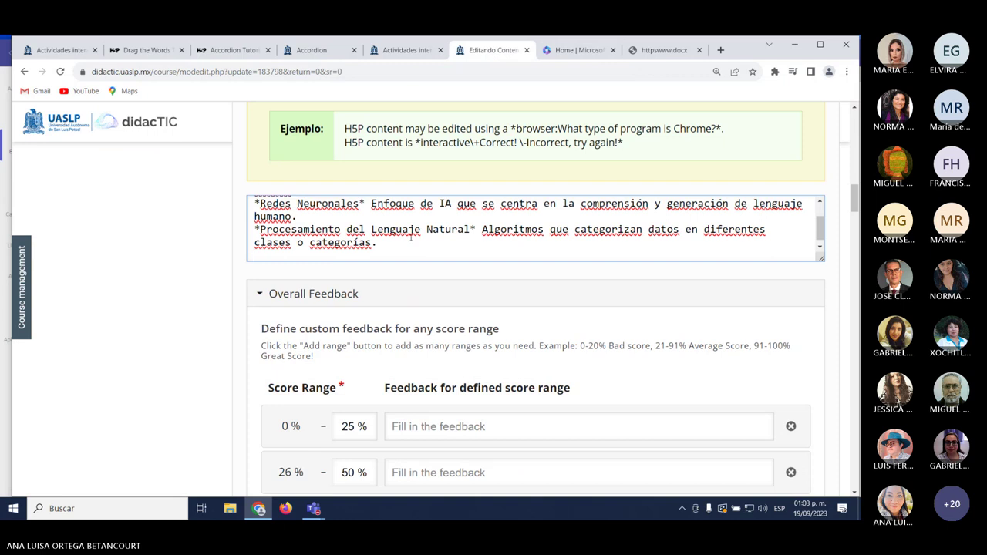
pyautogui.write('*Aprendizaje P')
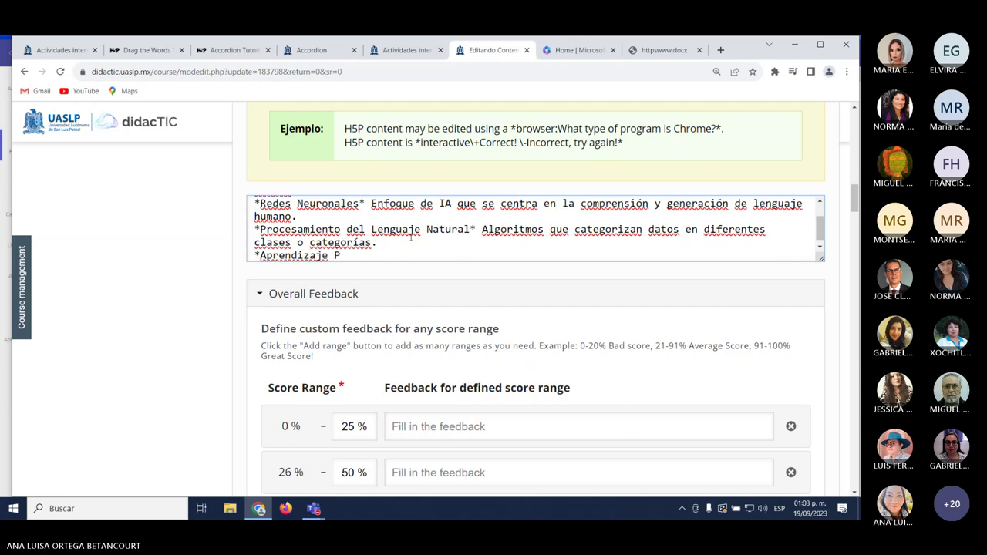
pyautogui.write('rofundo*')
pyautogui.hotkey('ctrl', 'v')
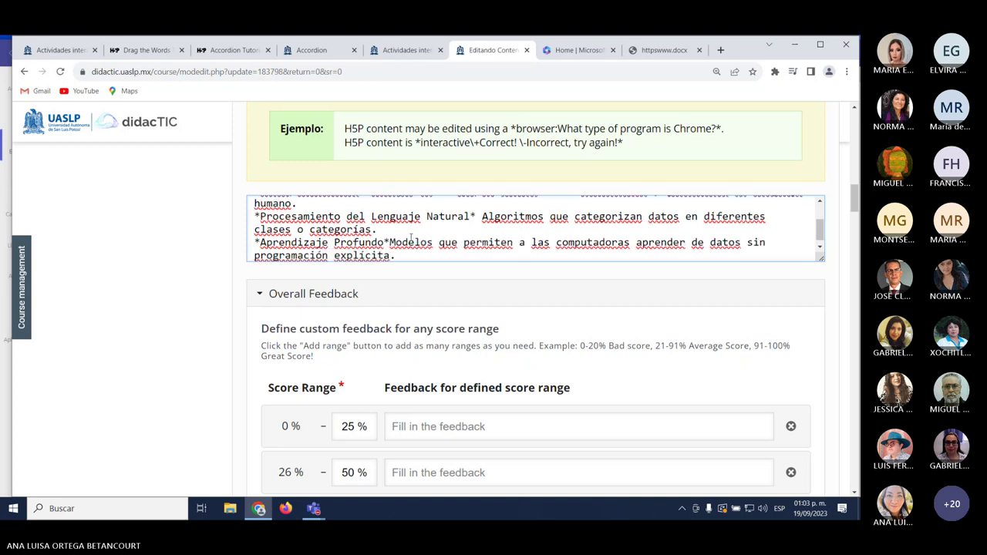
pyautogui.press('Up')
pyautogui.press('Left')
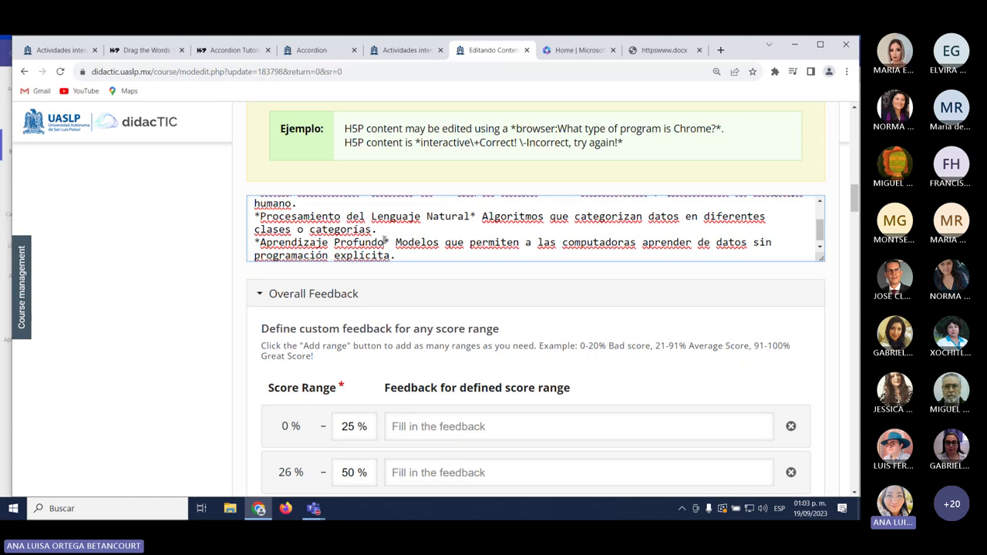
pyautogui.click(385, 241)
pyautogui.click(401, 257)
pyautogui.press('Return')
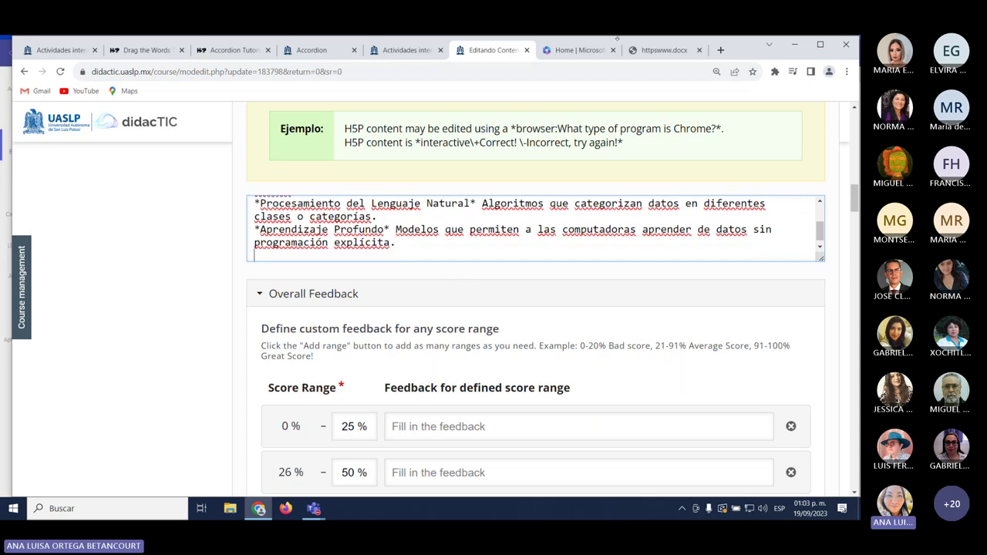
# Copy definition E, "Entidades que pueden percibir su entorno y tomar decisiones racionales.", from httpswww.docx, check the list of terms, and return to the activity editor.
pyautogui.click(663, 50)
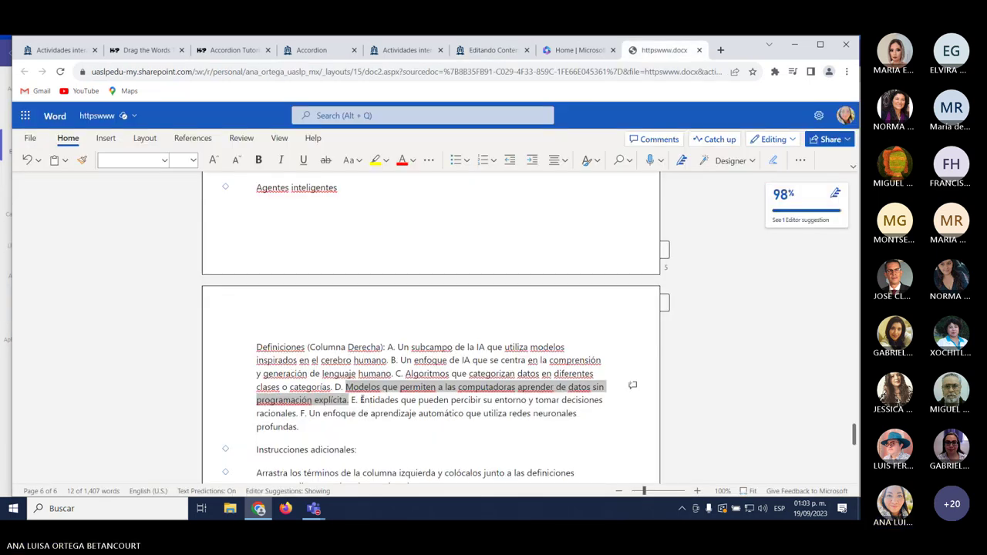
pyautogui.moveTo(359, 400); pyautogui.dragTo(300, 417)
pyautogui.hotkey('ctrl', 'c')
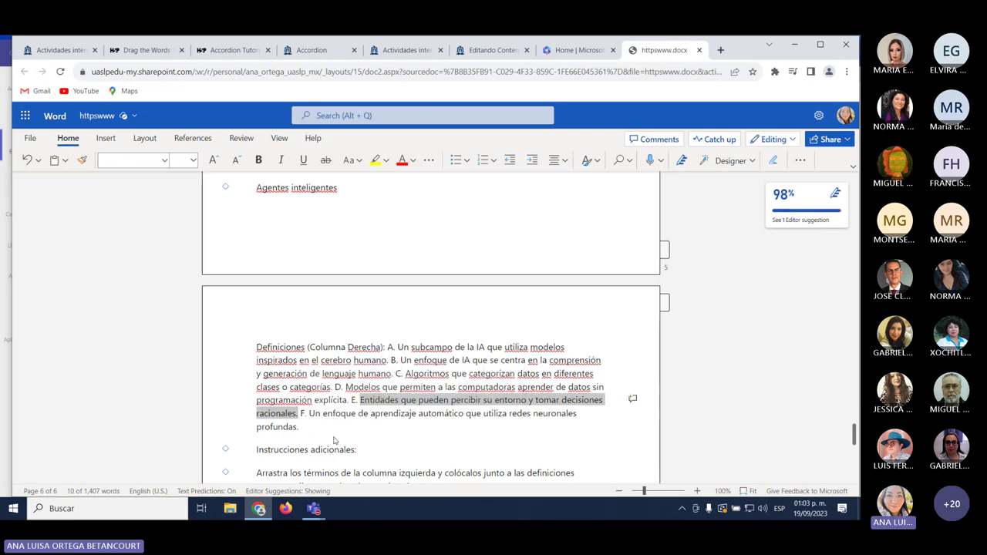
pyautogui.scroll(3, 334, 440)
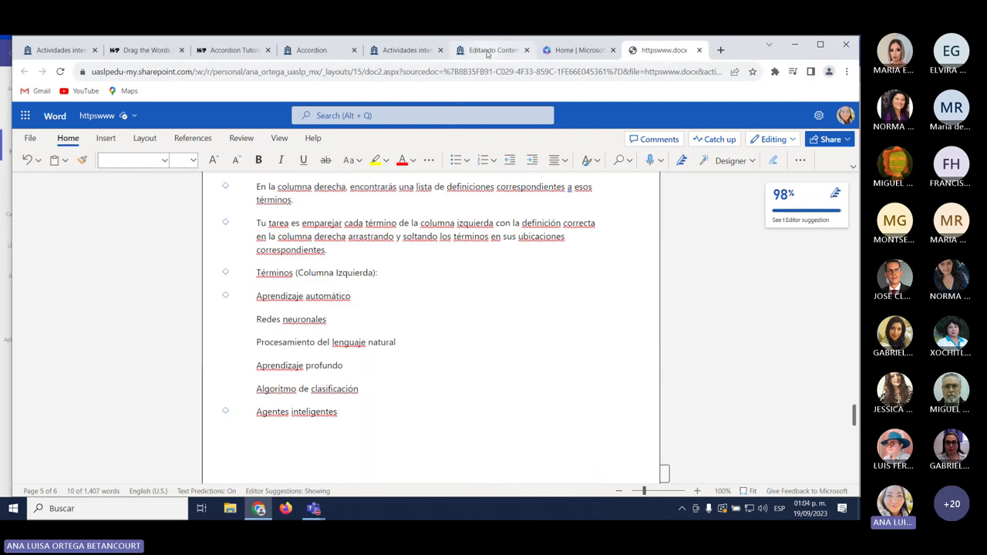
pyautogui.click(487, 51)
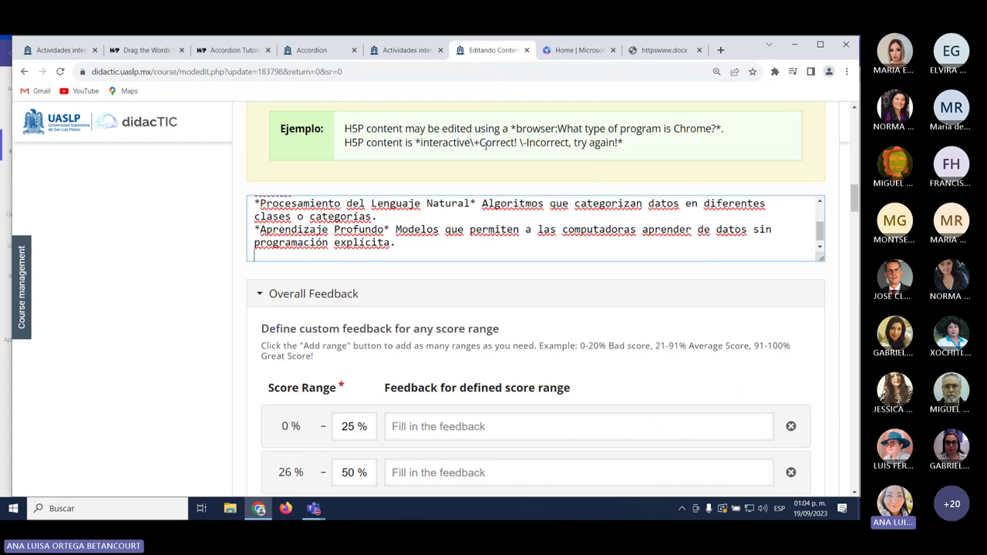
# Begin the fifth line of the activity text with "*Algoritmo " and check the term's full wording in httpswww.docx.
pyautogui.write('*Al')
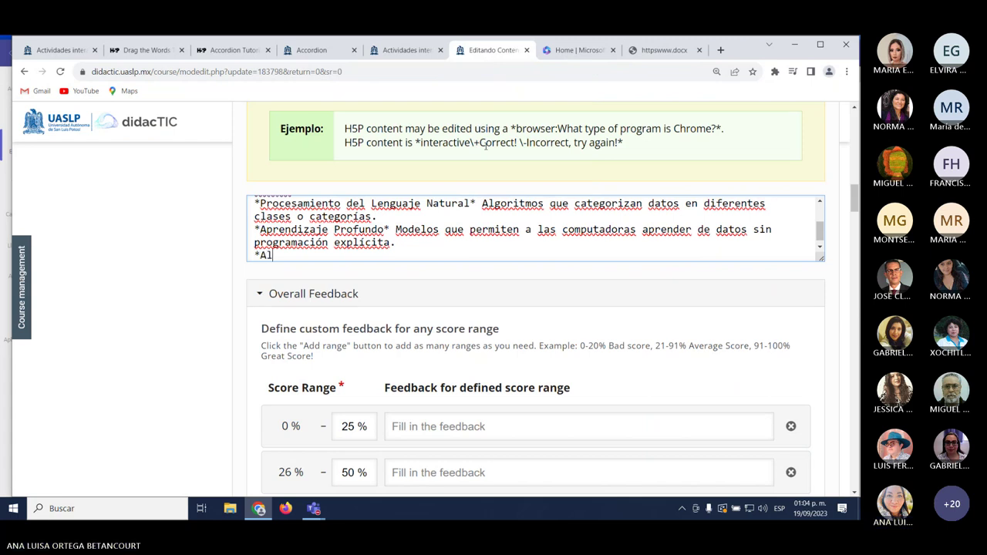
pyautogui.write('goti')
pyautogui.press('BackSpace')
pyautogui.press('BackSpace')
pyautogui.press('BackSpace')
pyautogui.press('BackSpace')
pyautogui.write('got')
pyautogui.press('BackSpace')
pyautogui.write('ritmo')
pyautogui.click(660, 51)
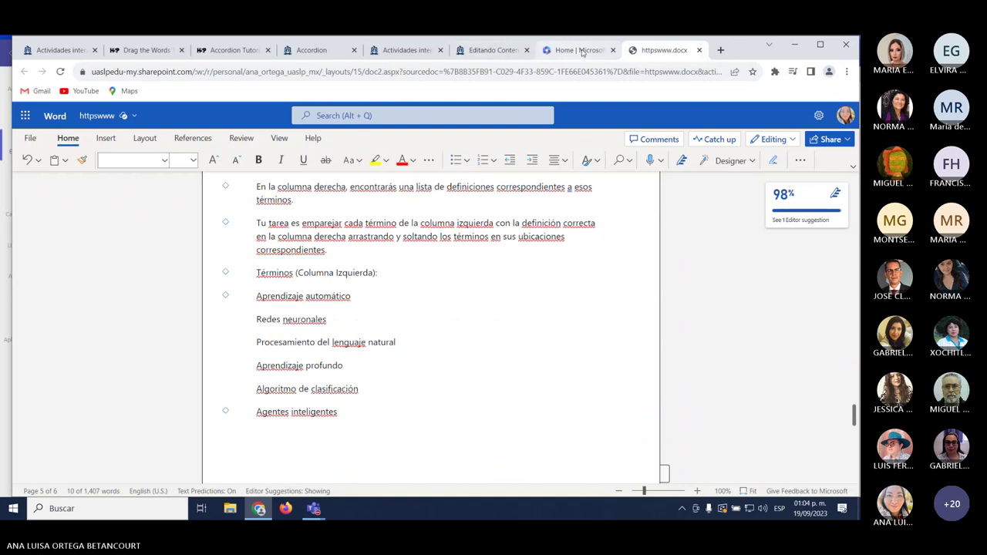
pyautogui.click(499, 51)
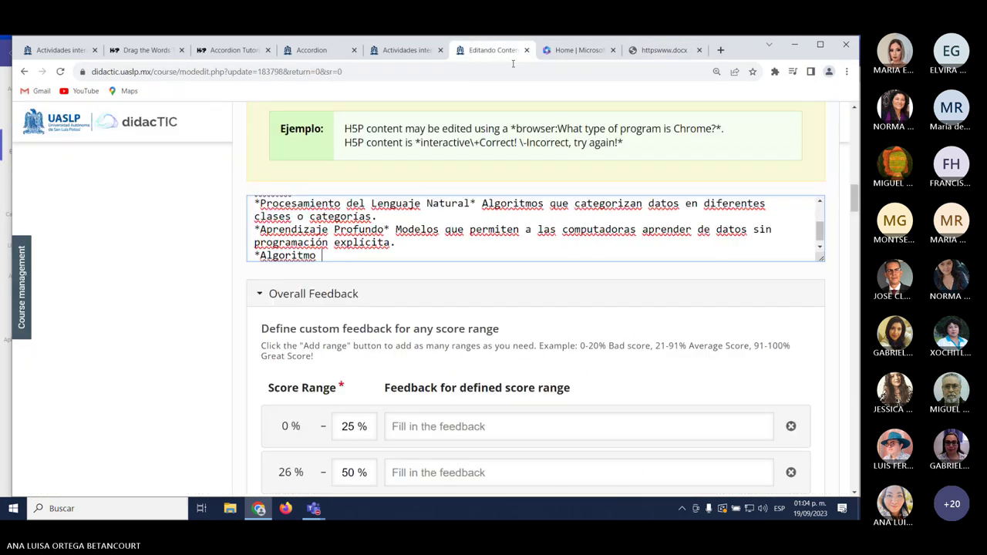
# Complete the fifth term as "*Algoritmo de Clasificación*", add the copied definition after a space, and start a new line at the end.
pyautogui.write('de Cl')
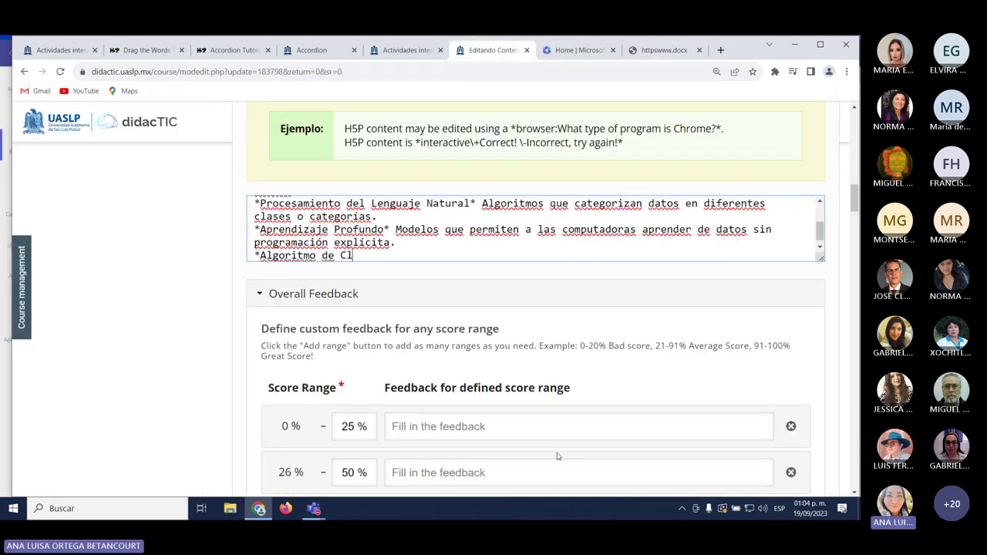
pyautogui.write('asificaci')
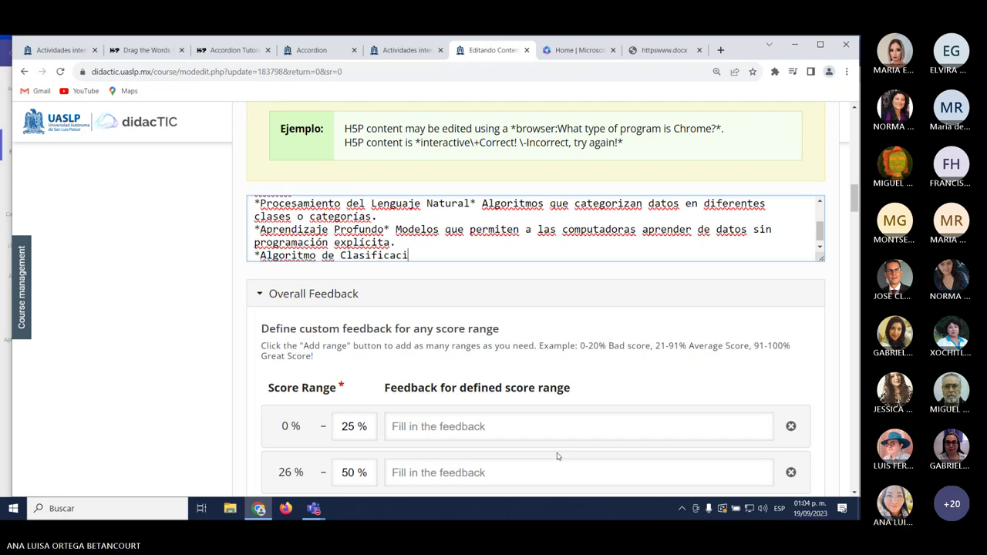
pyautogui.write('ón*')
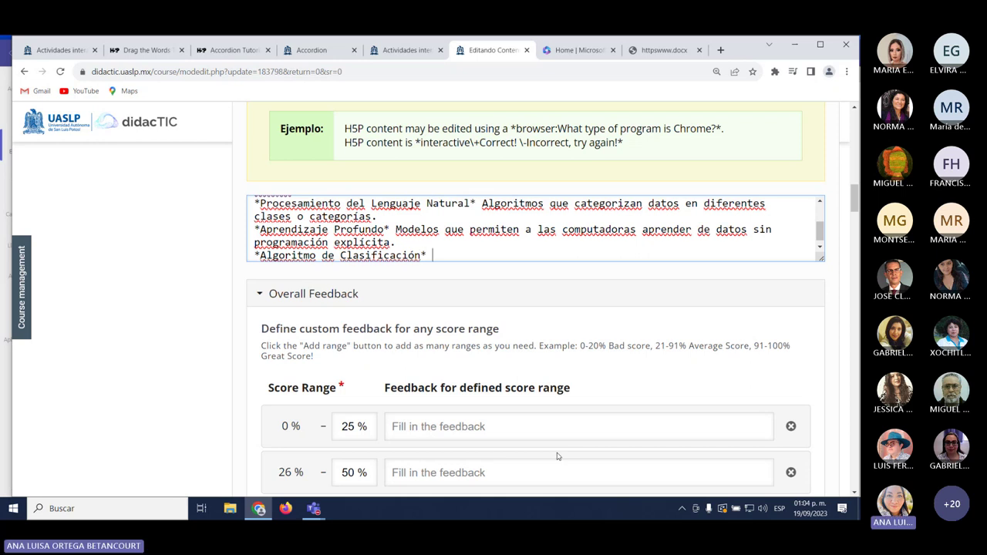
pyautogui.hotkey('ctrl', 'v')
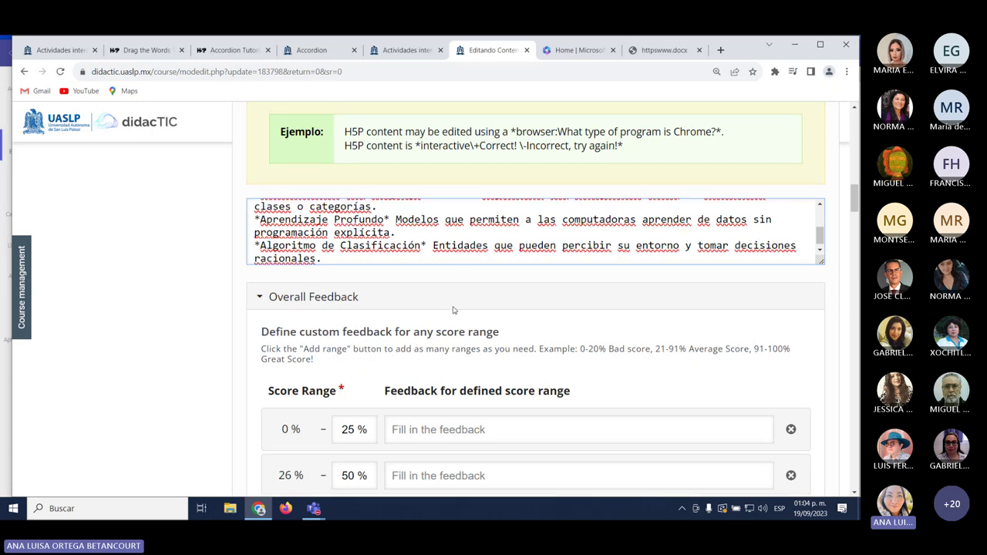
pyautogui.scroll(2, 453, 310)
pyautogui.scroll(2, 443, 327)
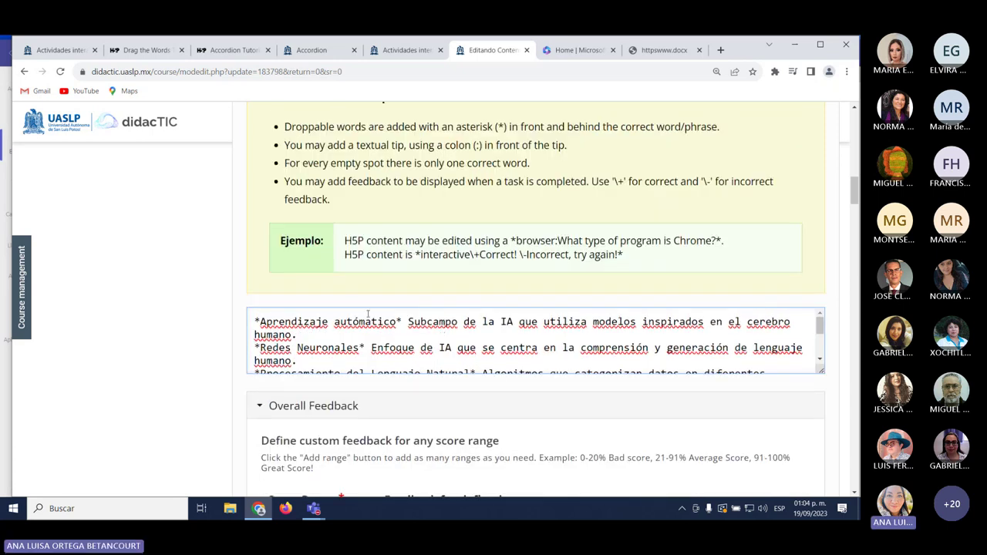
pyautogui.scroll(-3, 363, 324)
pyautogui.scroll(2, 339, 346)
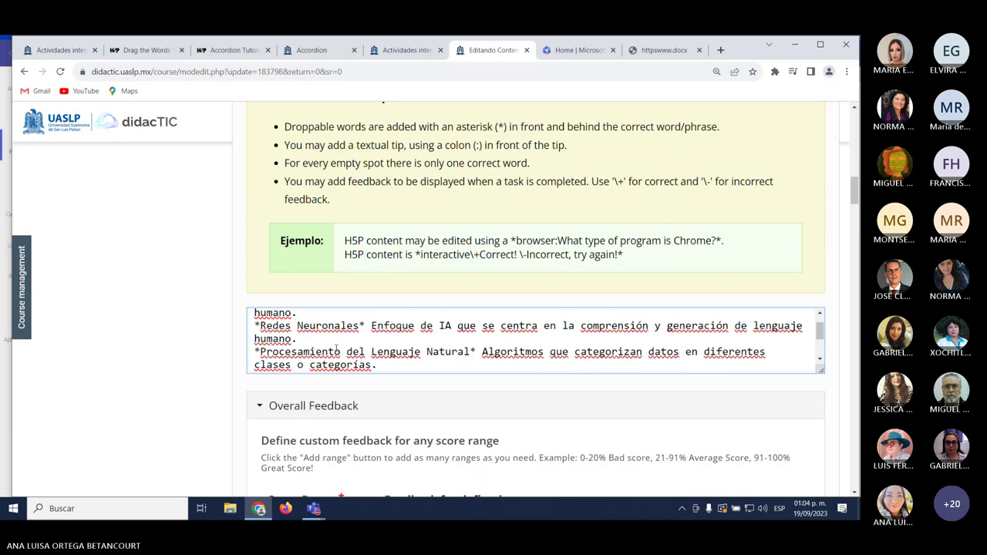
pyautogui.scroll(-2, 336, 349)
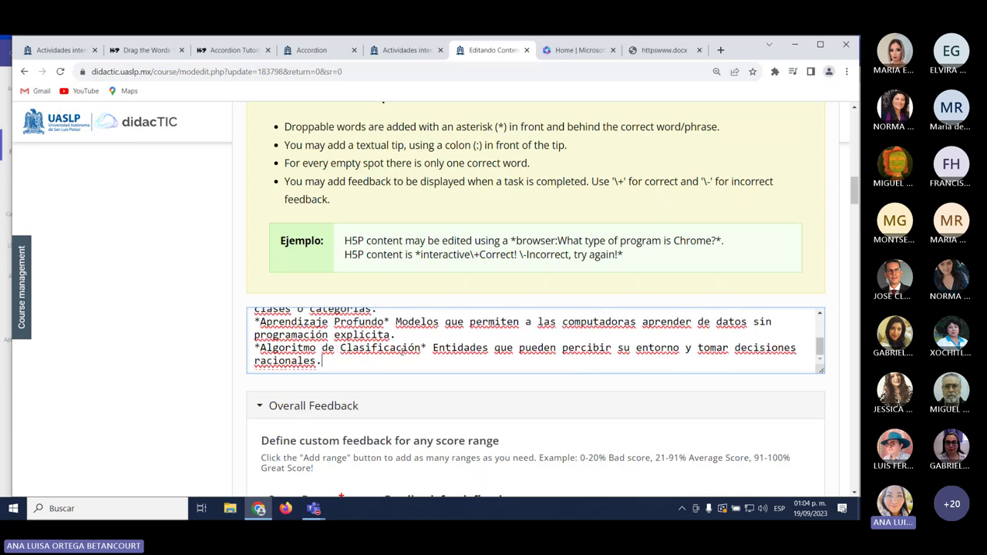
pyautogui.press('Return')
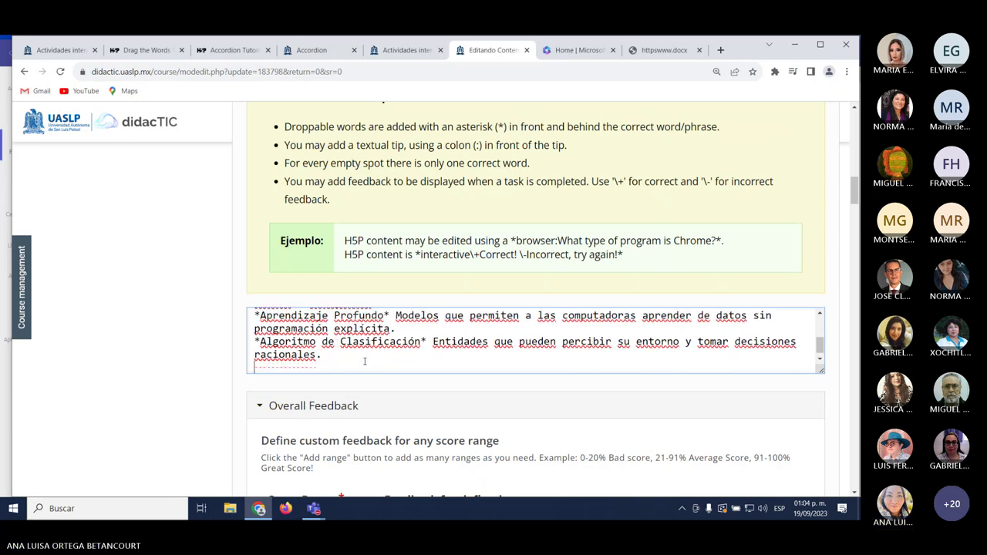
# Copy definition F, "Un enfoque de aprendizaje automático que utiliza redes neuronales profundas.", from httpswww.docx and return to the activity editor.
pyautogui.click(671, 48)
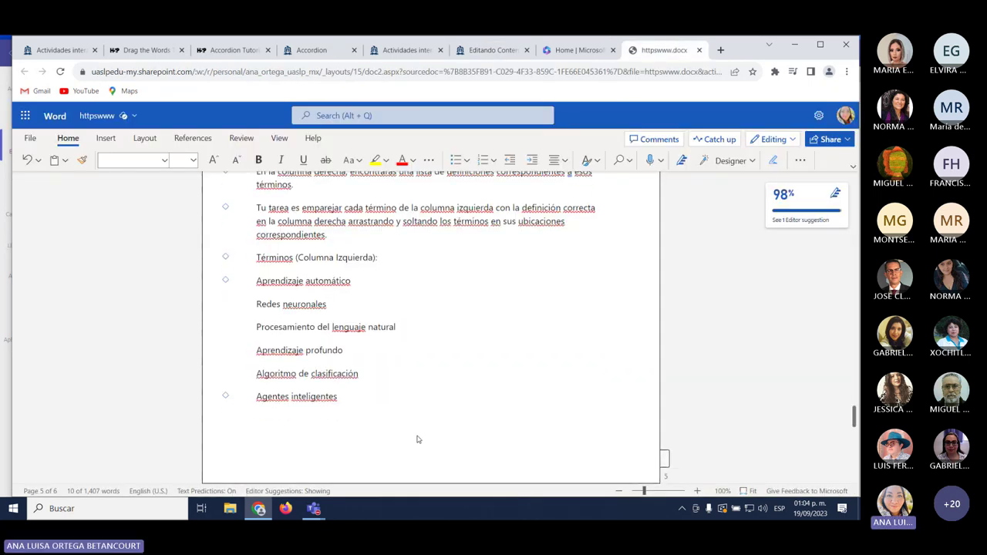
pyautogui.scroll(-4, 416, 439)
pyautogui.moveTo(309, 357); pyautogui.dragTo(314, 373)
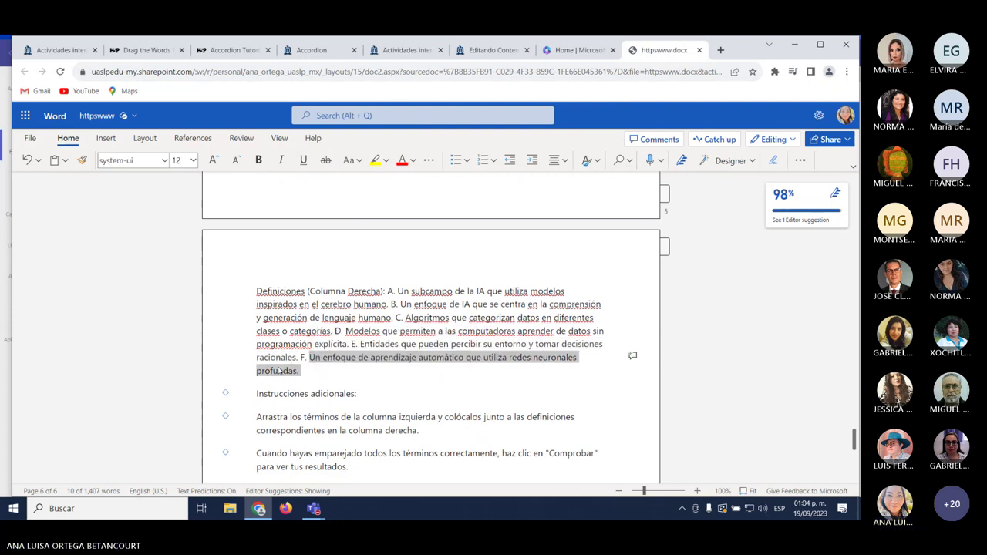
pyautogui.rightClick(279, 371)
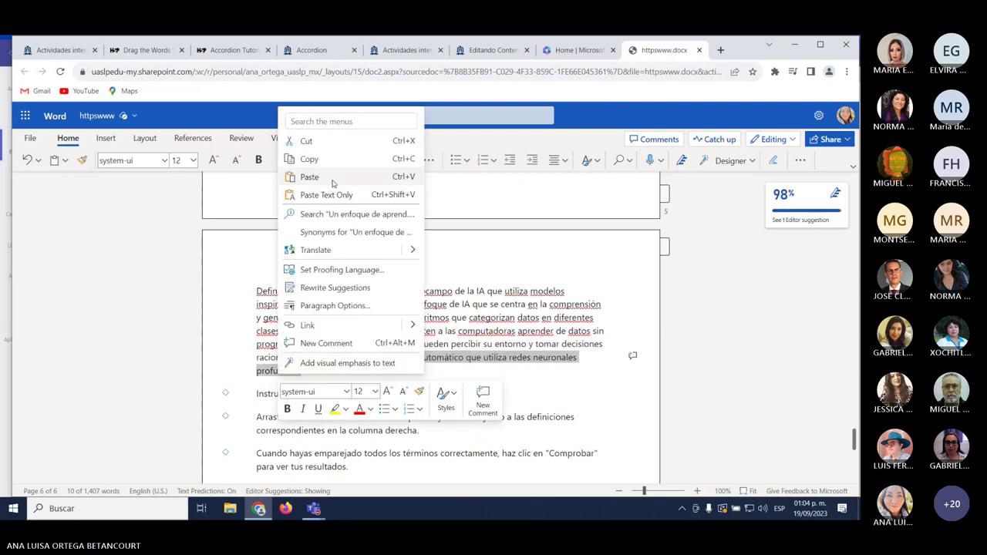
pyautogui.click(305, 159)
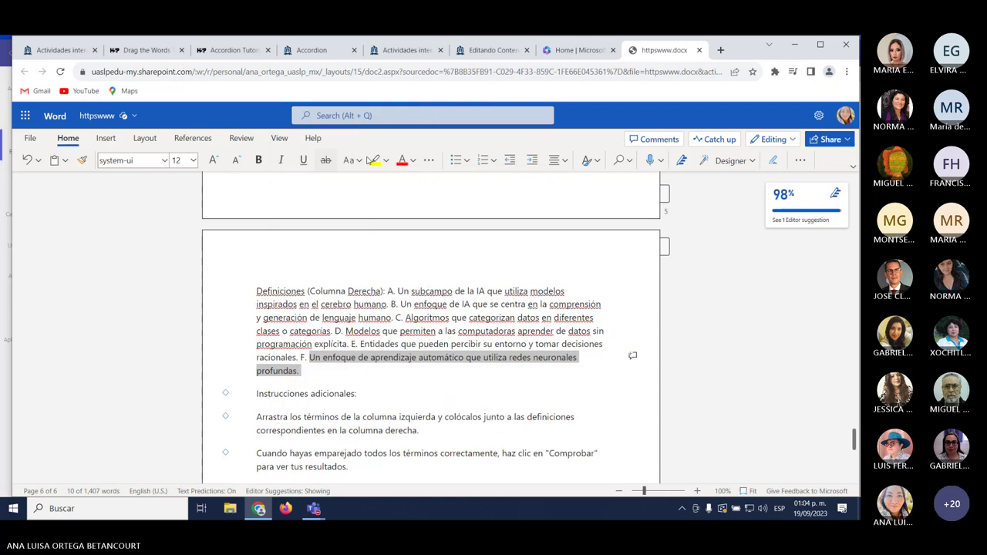
pyautogui.click(567, 52)
pyautogui.click(494, 50)
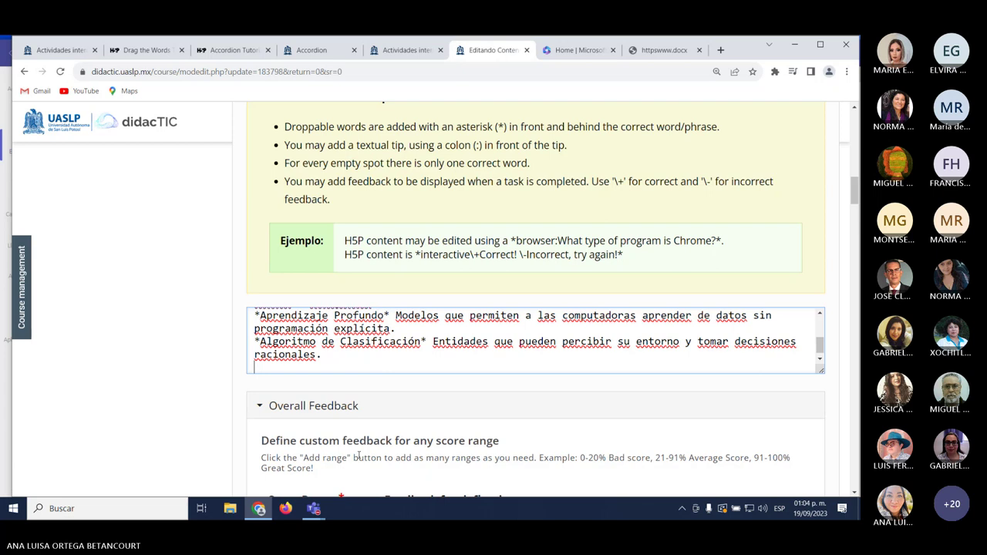
# Add "*Agentes Inteligentes*" with the copied definition as the sixth line of the activity text, separated by a space.
pyautogui.write('*Agentes Intel')
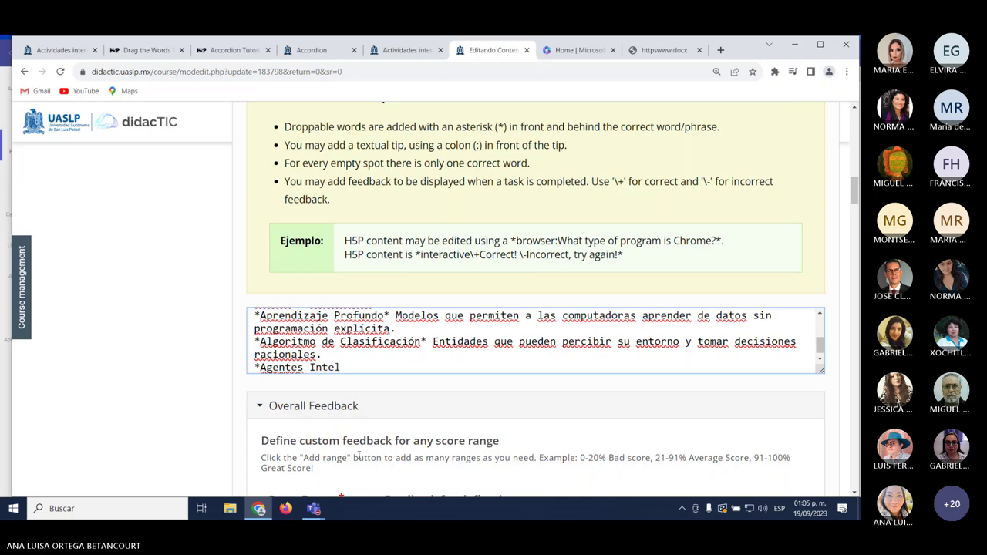
pyautogui.write('igentes')
pyautogui.write('*')
pyautogui.write('Un enfoque de aprendizaje automático que utiliza redes neuronales profundas.')
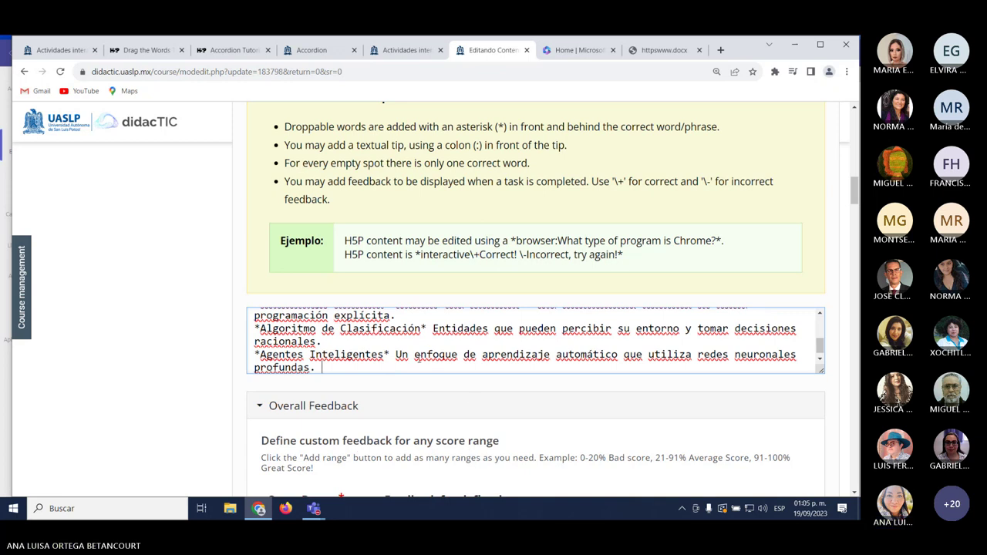
# Remove the leading "Un e" from the definition that follows "*Agentes Inteligentes*".
pyautogui.click(414, 354)
pyautogui.press('BackSpace')
pyautogui.press('BackSpace')
pyautogui.press('BackSpace')
pyautogui.press('BackSpace')
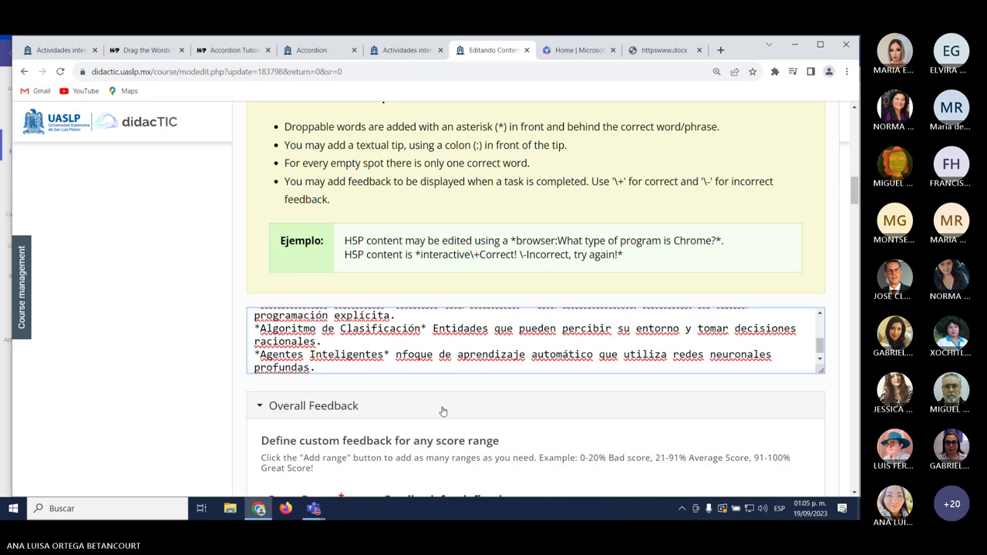
# Complete the word "Enfoque" in the "Agentes Inteligentes" line and review the entries of the droppable-words text.
pyautogui.write('E')
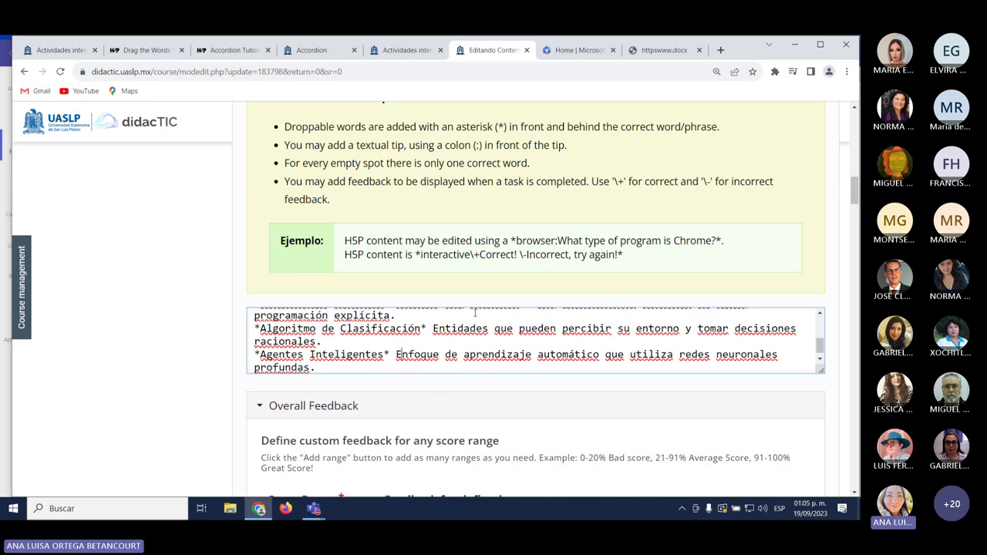
pyautogui.scroll(2, 471, 343)
pyautogui.scroll(-2, 470, 344)
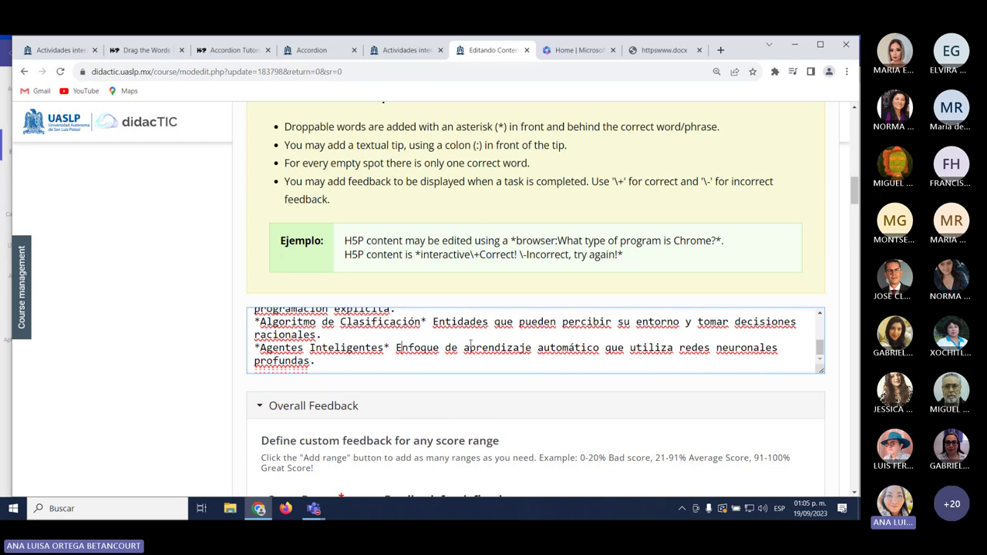
pyautogui.scroll(-4, 470, 343)
pyautogui.scroll(3, 469, 345)
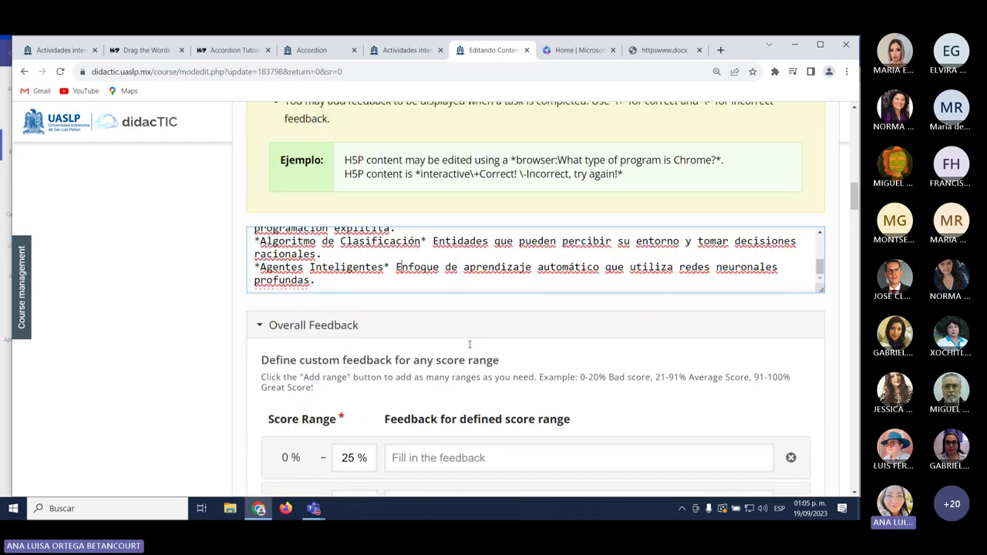
pyautogui.scroll(2, 469, 345)
pyautogui.scroll(3, 443, 397)
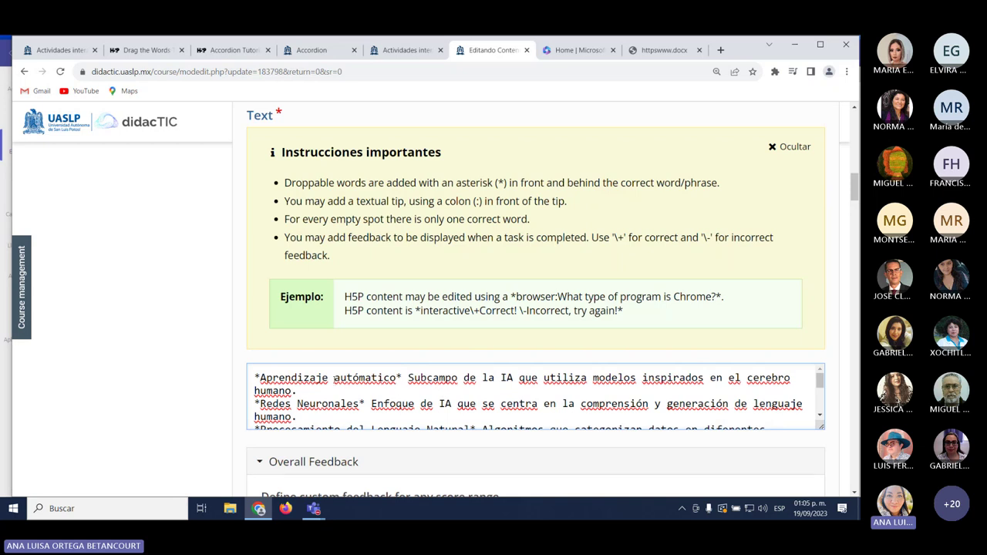
pyautogui.scroll(-3, 536, 396)
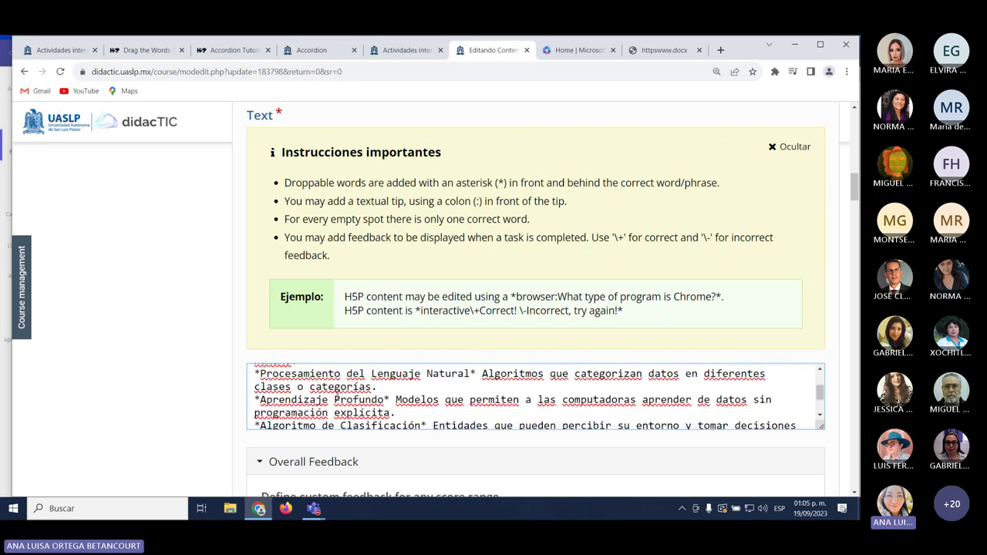
pyautogui.scroll(-3, 337, 398)
# Add two score ranges to the overall feedback and distribute all the ranges evenly, accepting the change of values.
pyautogui.scroll(-5, 338, 398)
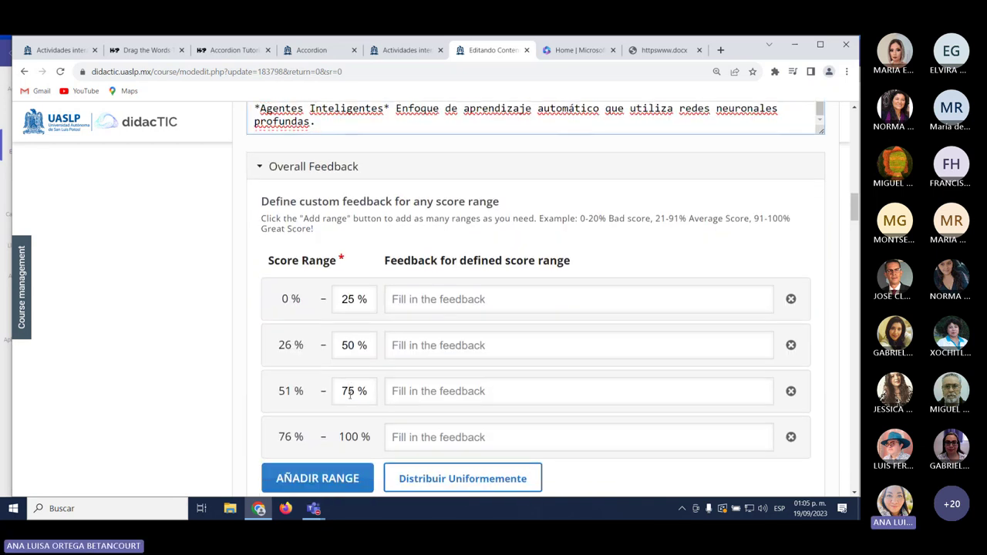
pyautogui.click(345, 391)
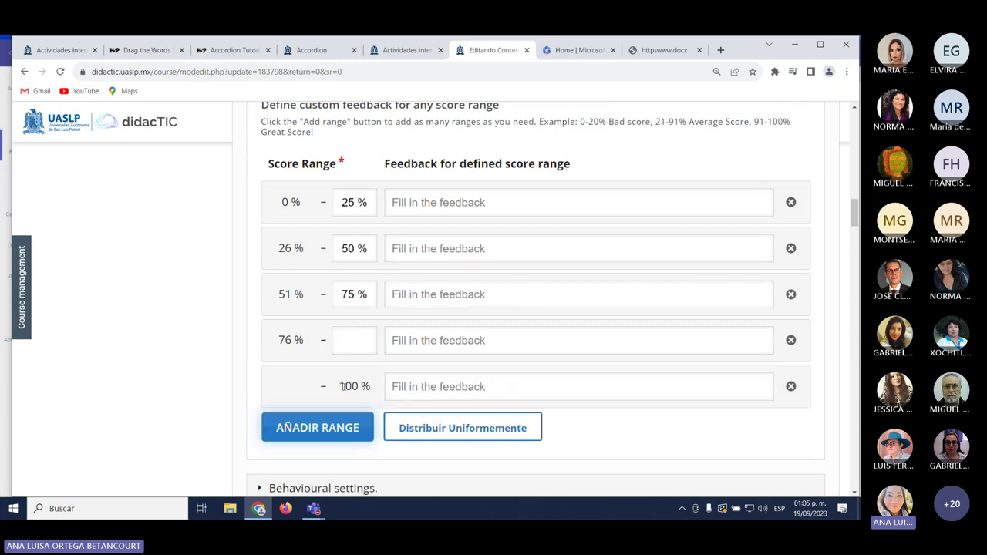
pyautogui.click(337, 437)
pyautogui.click(453, 472)
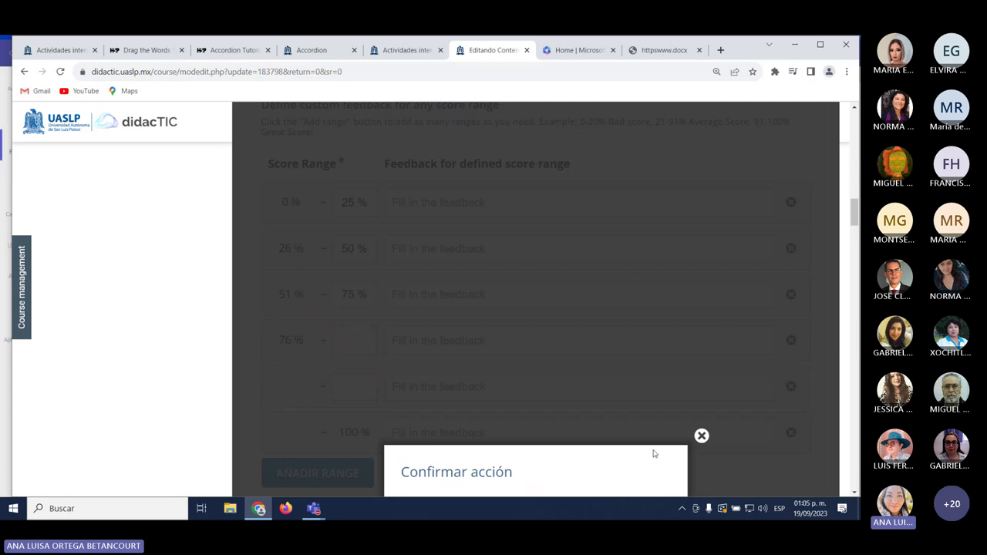
pyautogui.click(611, 407)
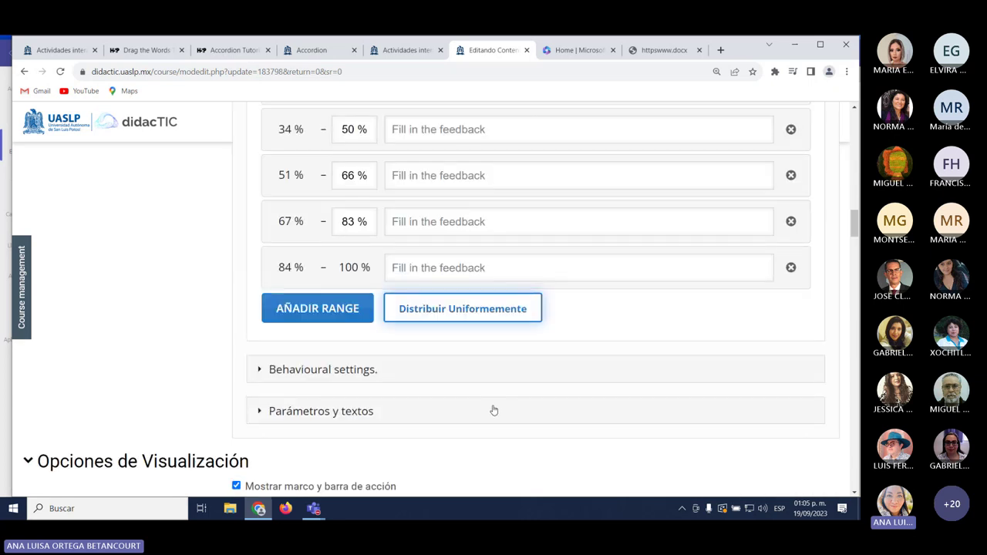
# Enter the feedback "Sigue Practicando" for the 0–16 % range and "Sigue intentando" for the 17–33 % range.
pyautogui.scroll(2, 494, 410)
pyautogui.click(474, 199)
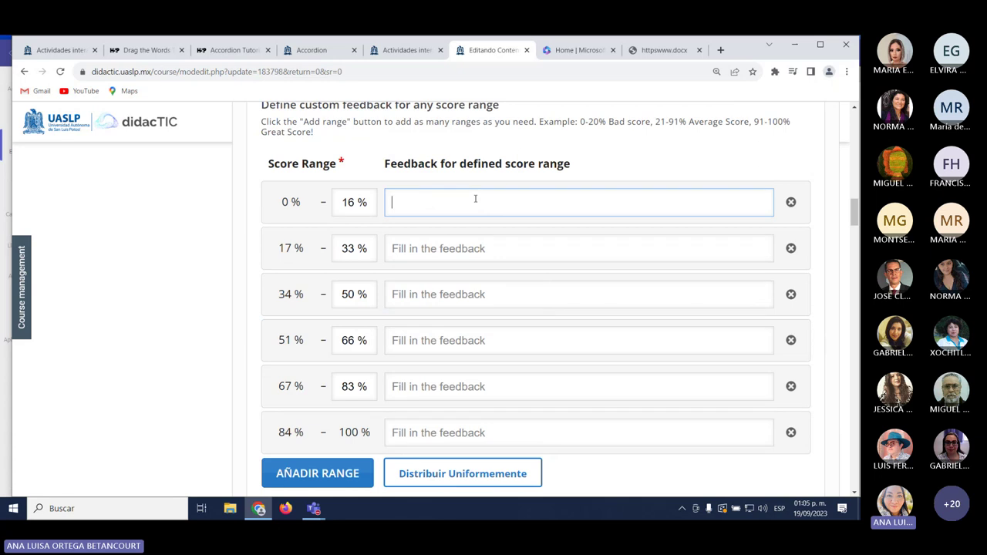
pyautogui.write('Sigue Pr')
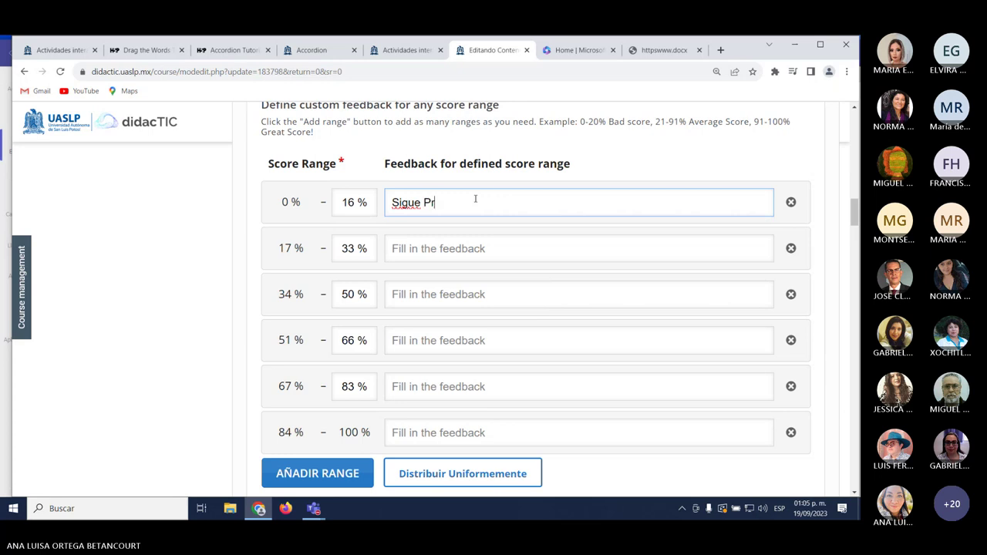
pyautogui.write('acticando')
pyautogui.click(462, 249)
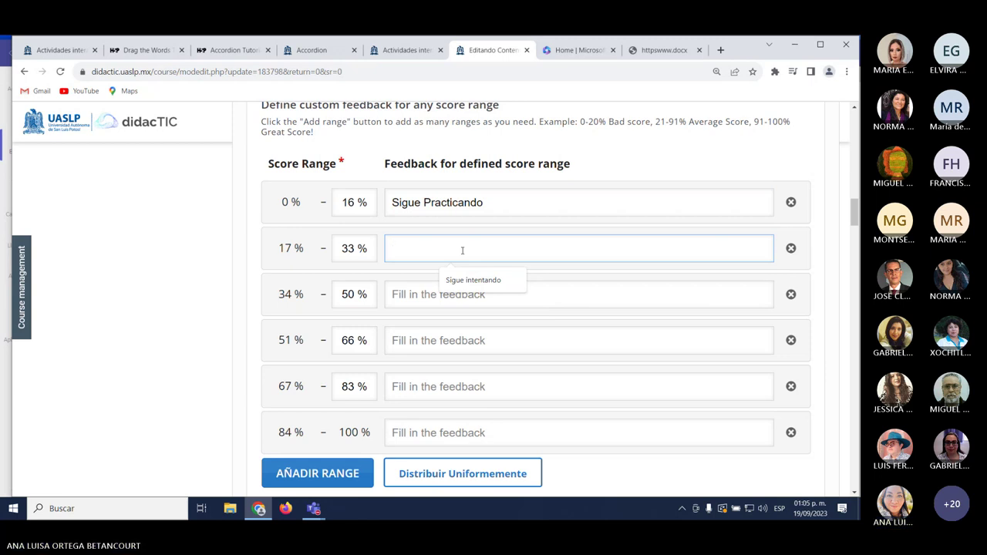
pyautogui.click(473, 281)
# Enter "Esfuerzate" as the feedback for the 34–50 % score range.
pyautogui.click(465, 299)
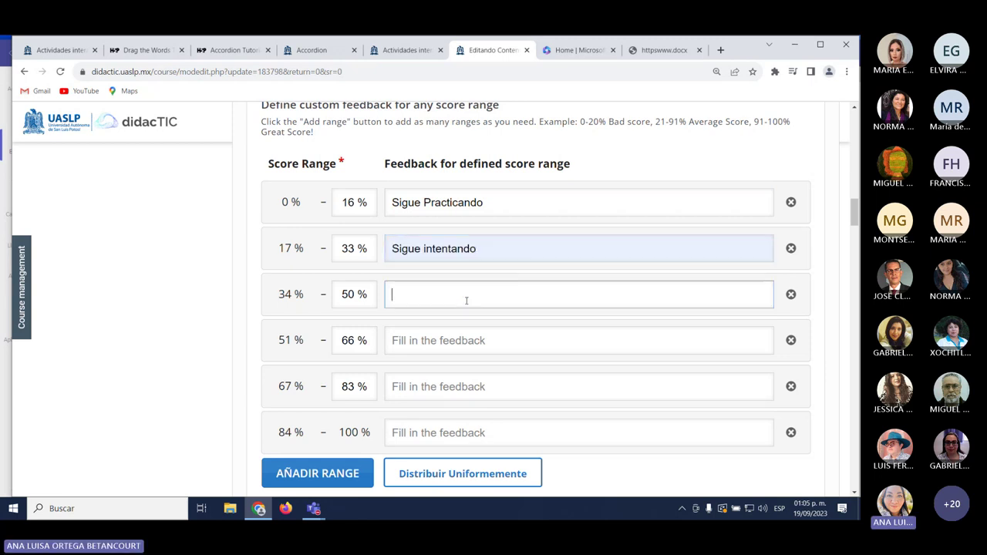
pyautogui.write('s')
pyautogui.press('BackSpace')
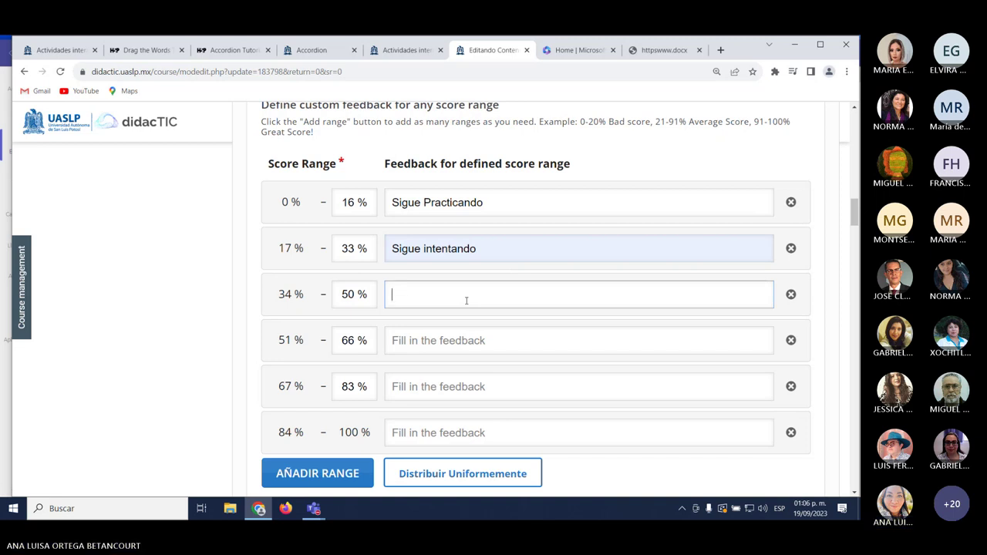
pyautogui.write('P')
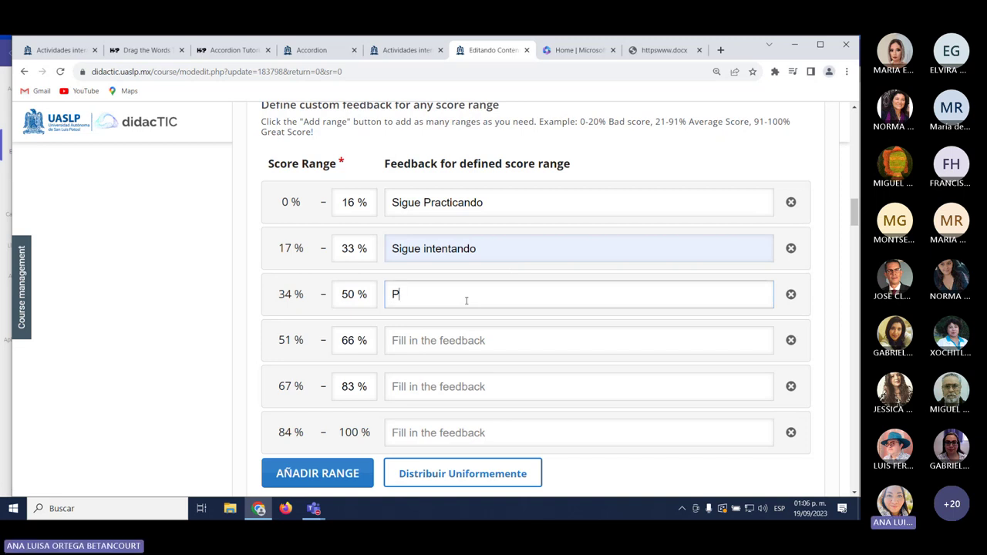
pyautogui.press('BackSpace')
pyautogui.write('C')
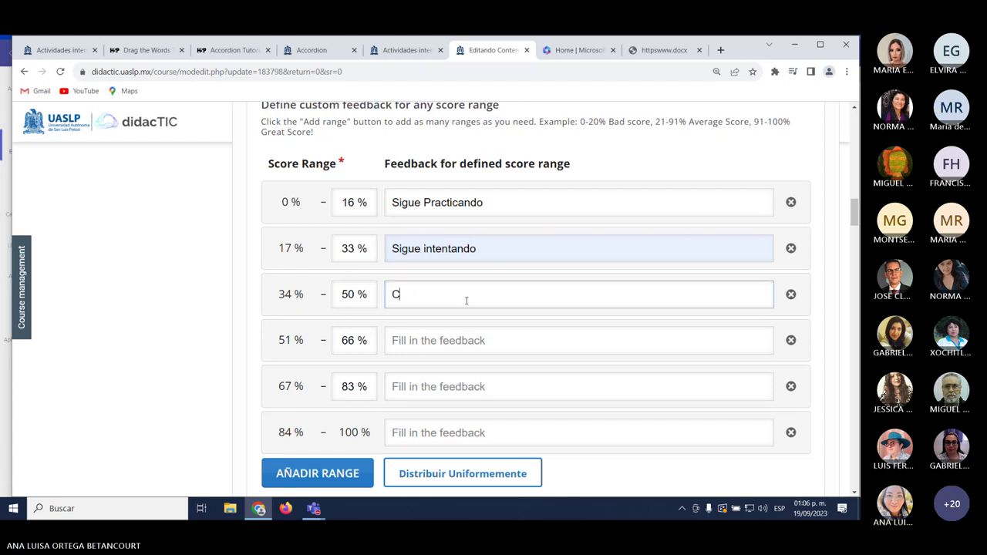
pyautogui.press('BackSpace')
pyautogui.write('Ti')
pyautogui.press('BackSpace')
pyautogui.press('BackSpace')
pyautogui.write('Es')
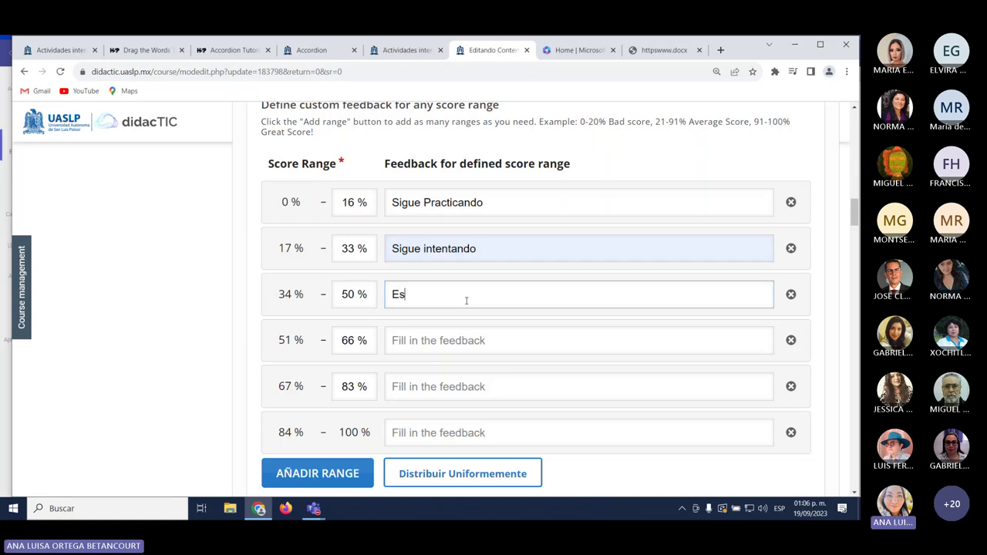
pyautogui.write('fuerzate')
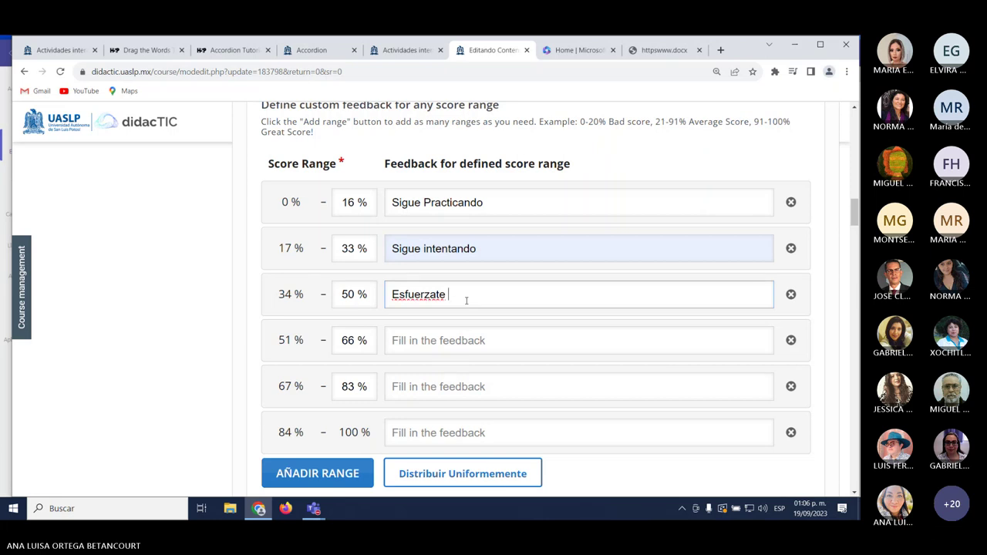
pyautogui.press('BackSpace')
pyautogui.press('BackSpace')
pyautogui.press('BackSpace')
pyautogui.press('BackSpace')
pyautogui.press('BackSpace')
pyautogui.write('sá')
pyautogui.press('BackSpace')
pyautogui.press('BackSpace')
pyautogui.write('zate')
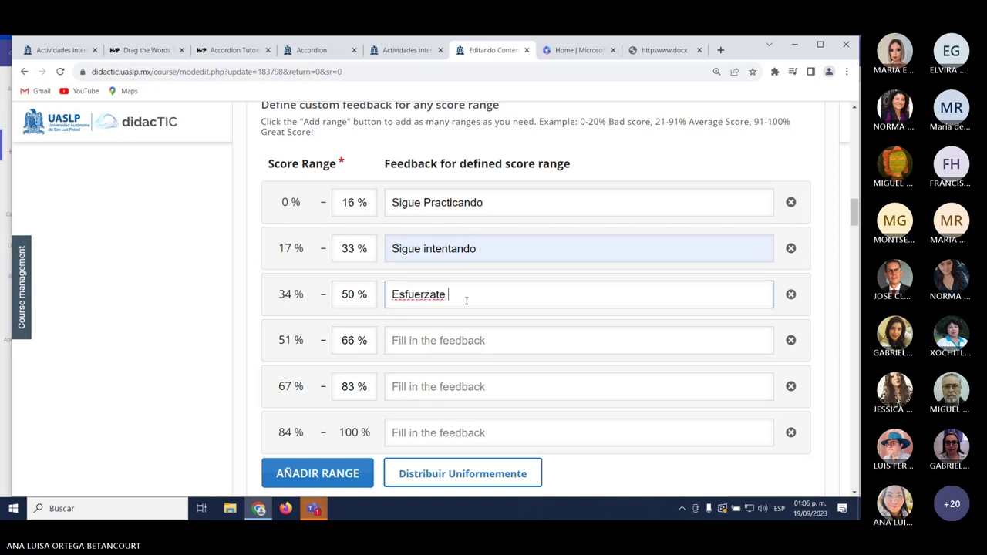
# Switch to the Microsoft Teams meeting to check its chat and return to the feedback form in the browser.
pyautogui.click(313, 508)
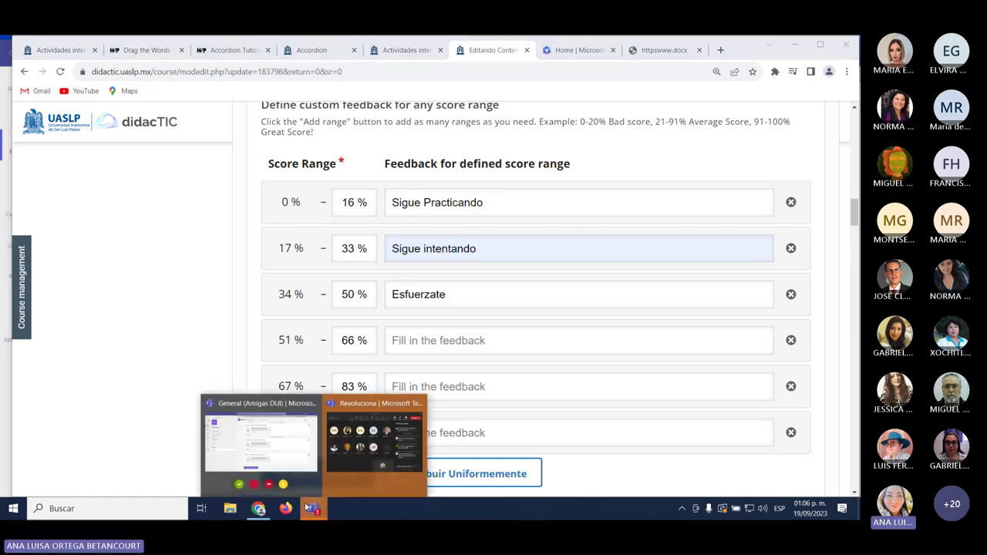
pyautogui.click(352, 482)
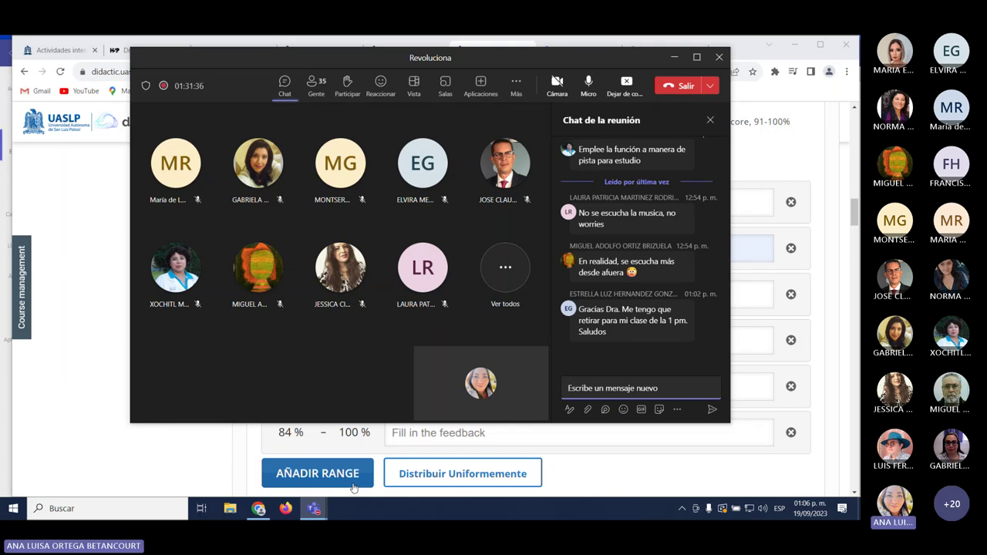
pyautogui.click(353, 487)
# Correct the 34–50 % feedback with the missing accent and extend it to read "Esfuérzate más".
pyautogui.click(430, 289)
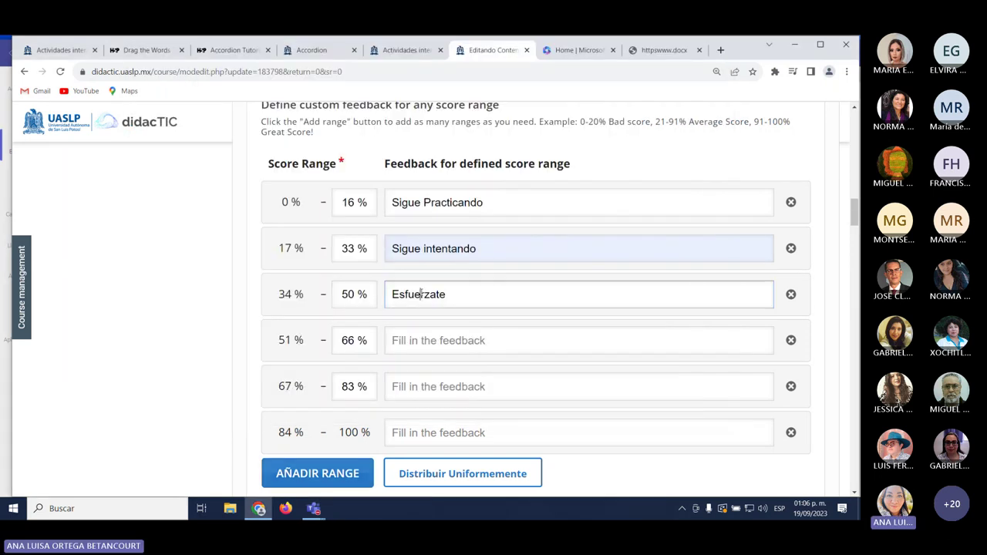
pyautogui.press('Left')
pyautogui.press('Left')
pyautogui.press('Left')
pyautogui.press('BackSpace')
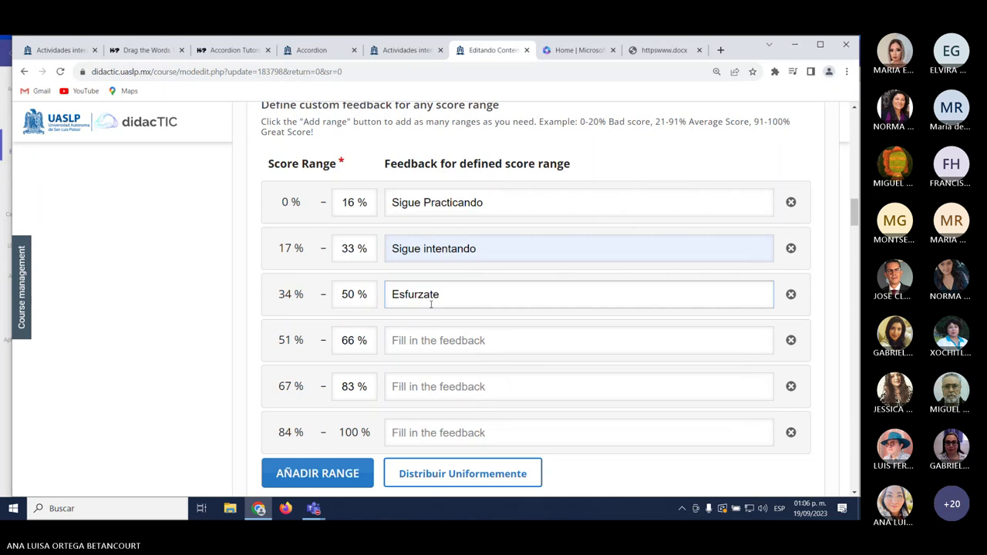
pyautogui.write('e más')
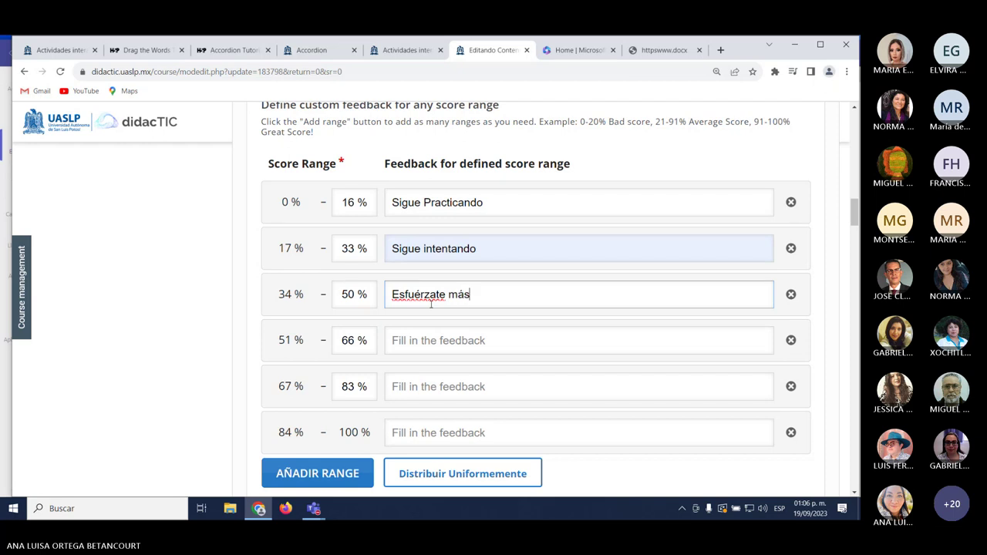
# Enter "Continua Trabajando" as the feedback for the 51–66 % score range.
pyautogui.click(441, 340)
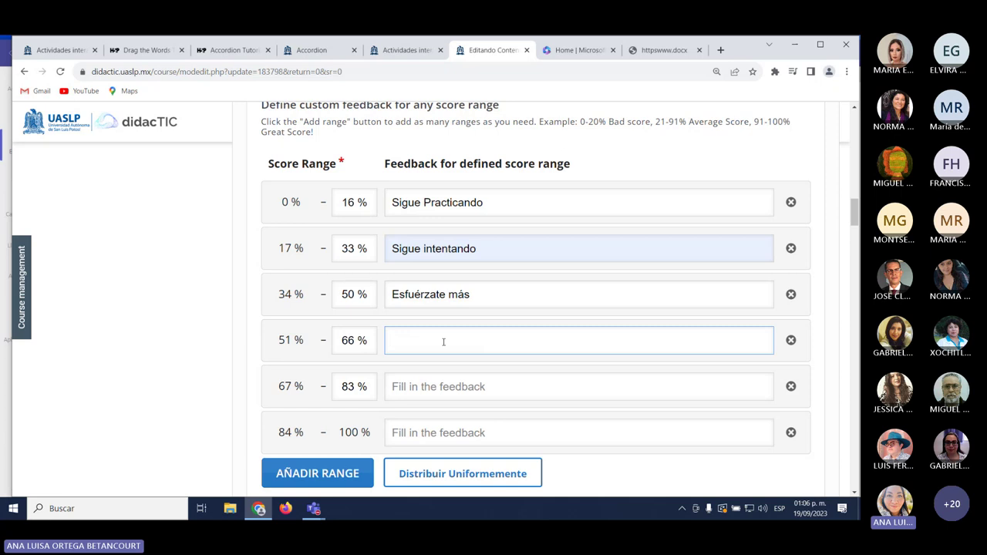
pyautogui.write('Continúa')
pyautogui.press('BackSpace')
pyautogui.press('BackSpace')
pyautogui.press('BackSpace')
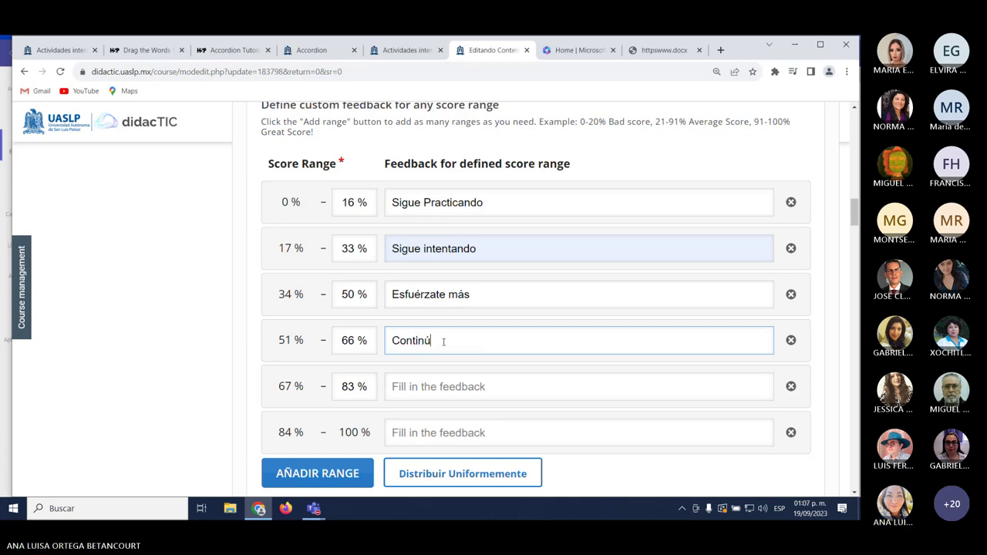
pyautogui.write('ua Trabajndoa')
# Enter the feedback "Muy Bien" for the 67–83 % range and "Excelente" for the 84–100 % range.
pyautogui.click(427, 391)
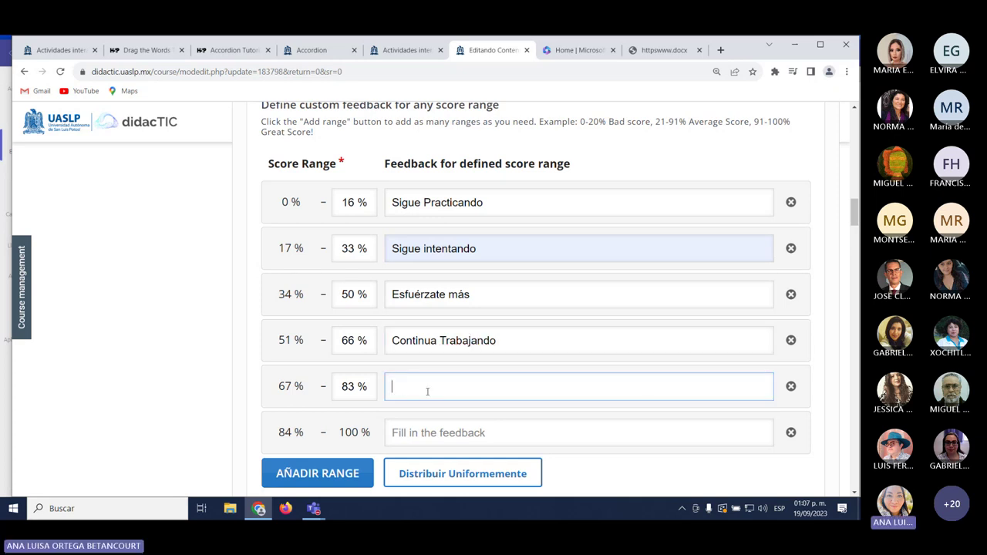
pyautogui.write('Muy B')
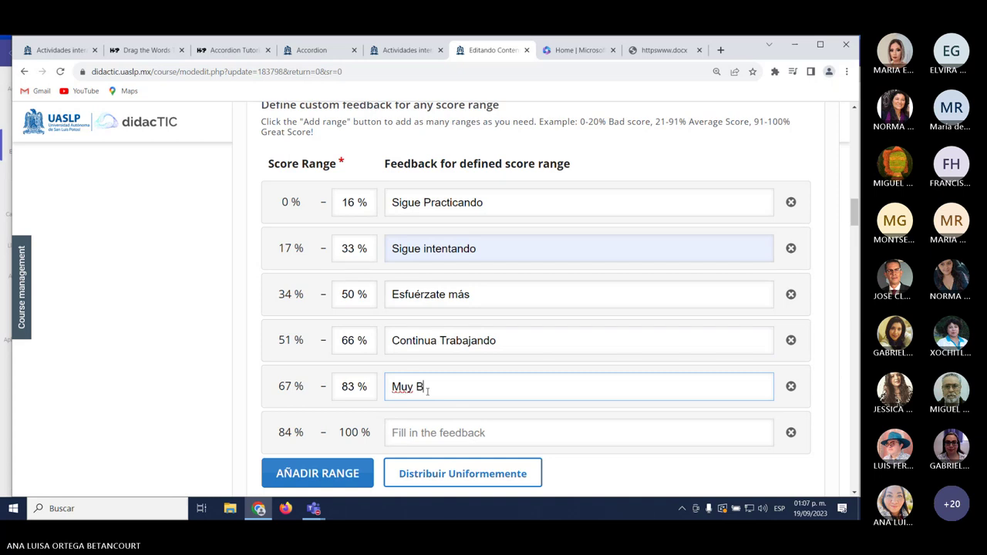
pyautogui.write('ien')
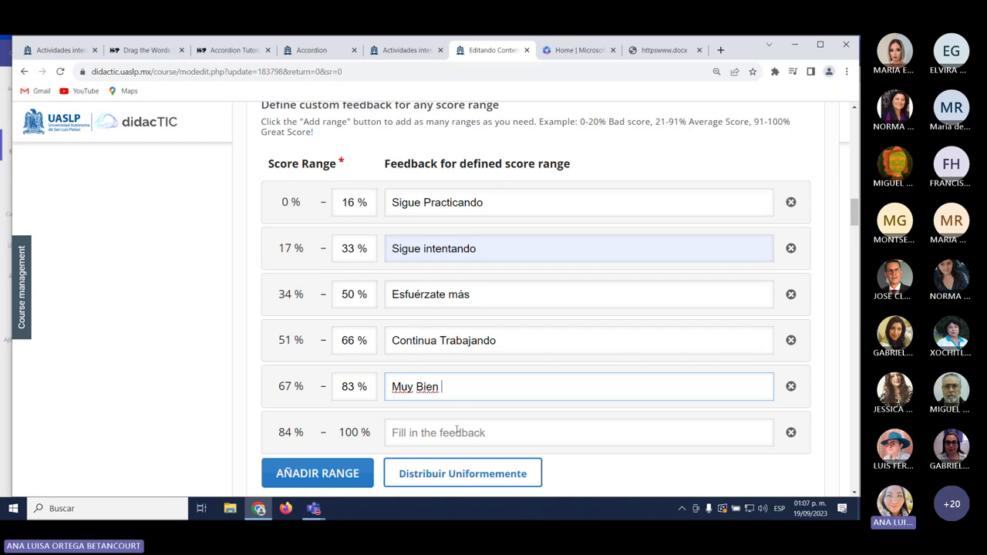
pyautogui.click(456, 429)
pyautogui.write('Excelente')
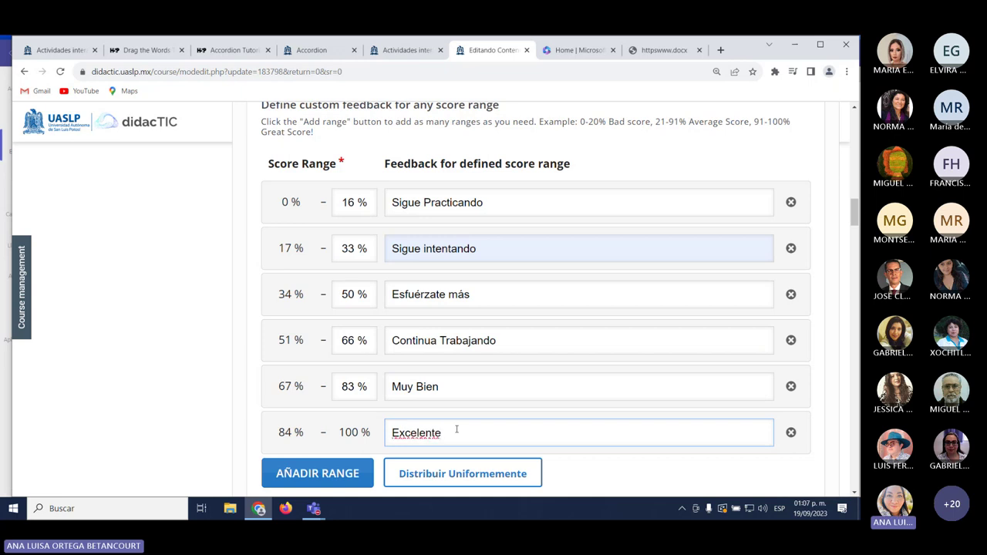
pyautogui.scroll(-1, 461, 340)
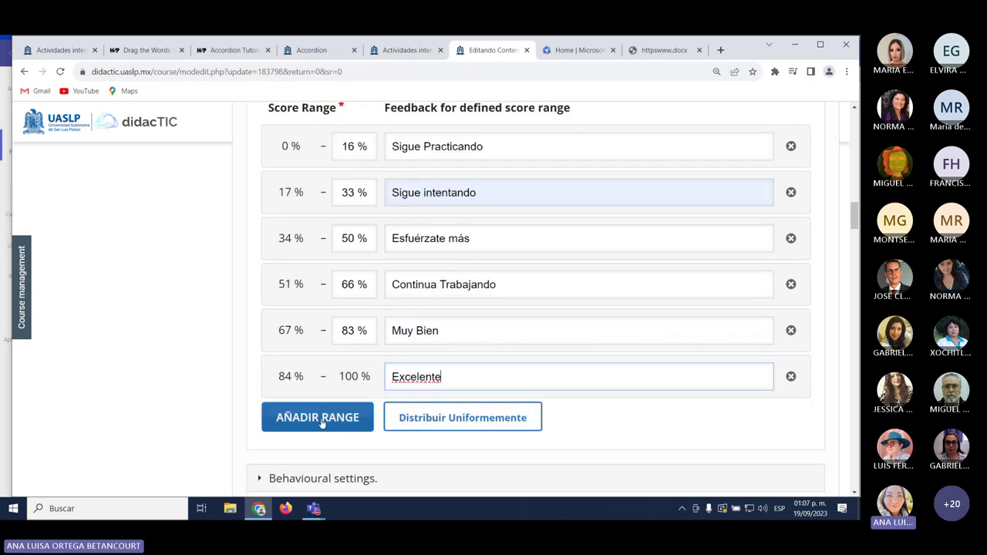
pyautogui.click(428, 417)
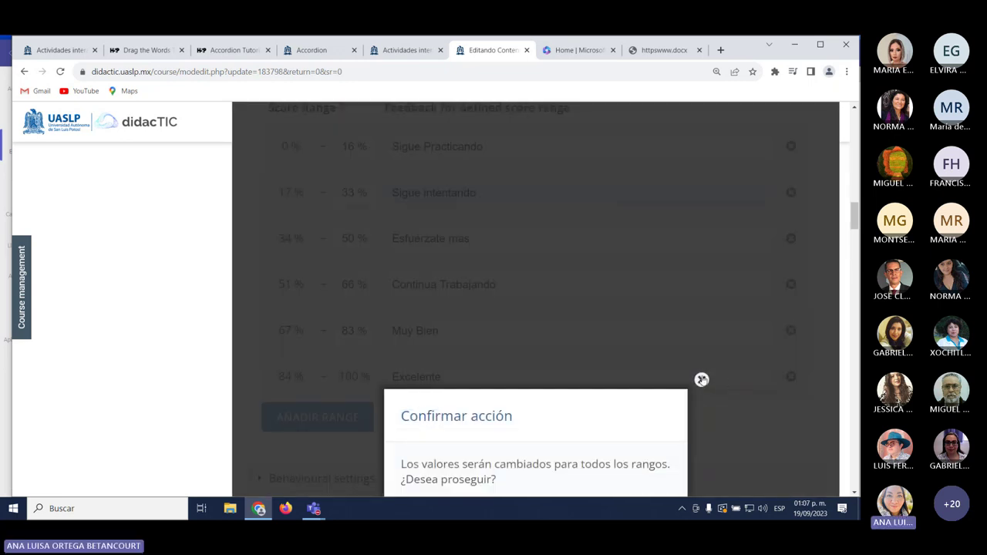
pyautogui.click(702, 379)
# Expand the behavioural settings of the drag-the-words activity.
pyautogui.scroll(-3, 510, 406)
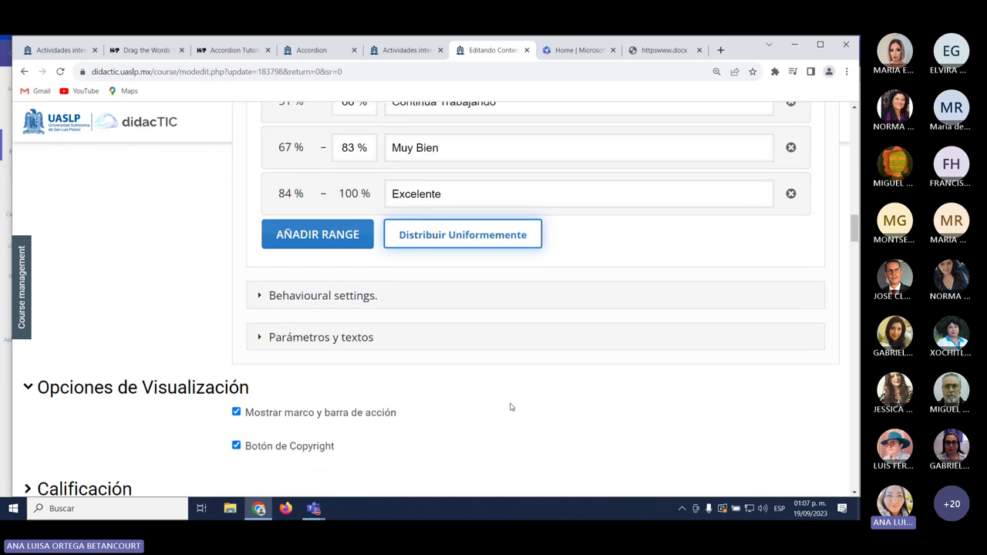
pyautogui.scroll(-2, 510, 406)
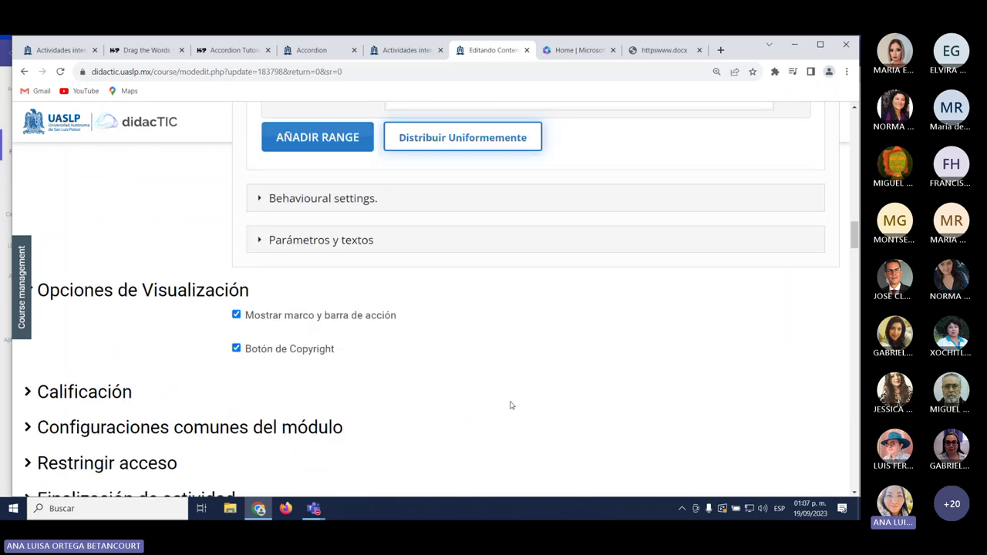
pyautogui.click(259, 199)
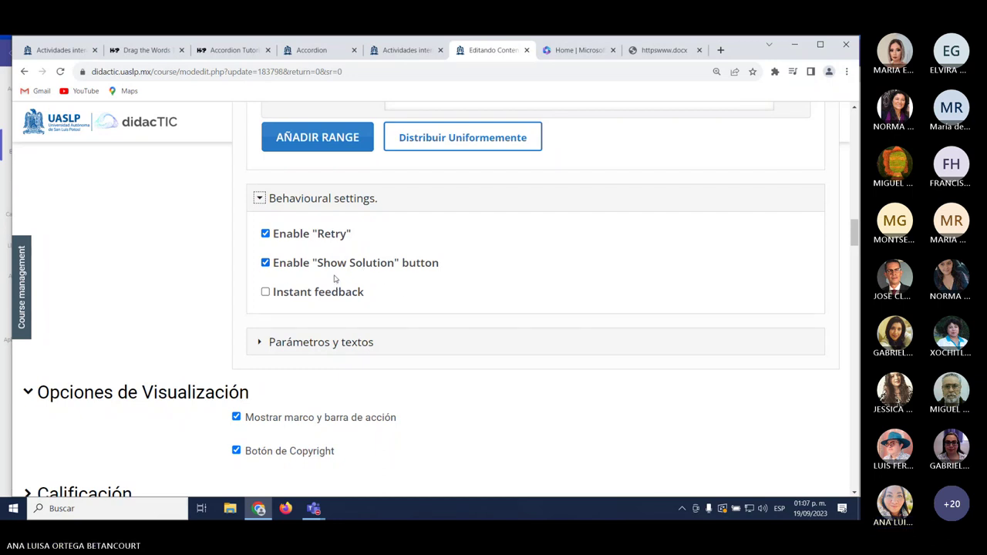
# Turn on instant feedback in the behavioural settings, keeping the retry and show-solution options enabled.
pyautogui.scroll(5, 465, 293)
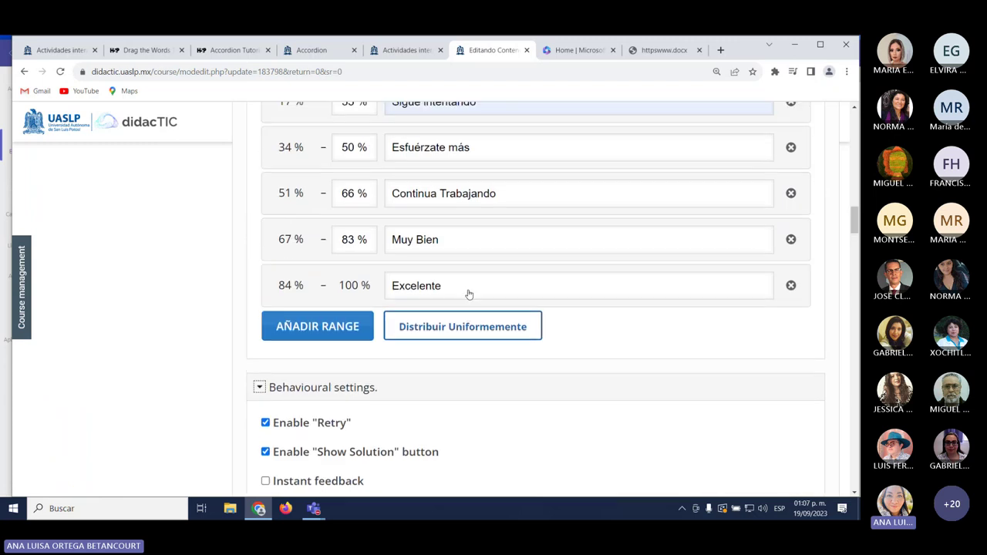
pyautogui.scroll(-3, 469, 290)
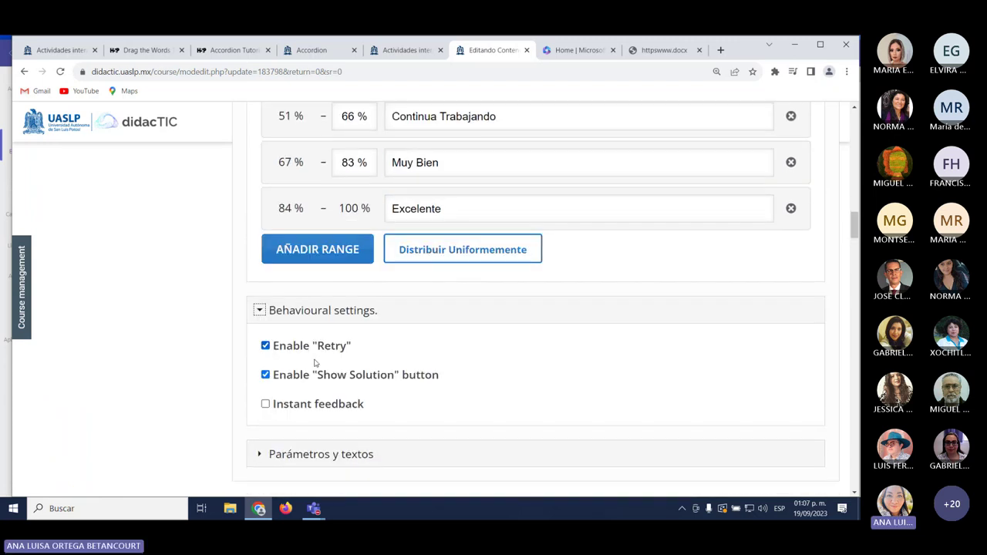
pyautogui.click(265, 404)
pyautogui.scroll(-2, 270, 297)
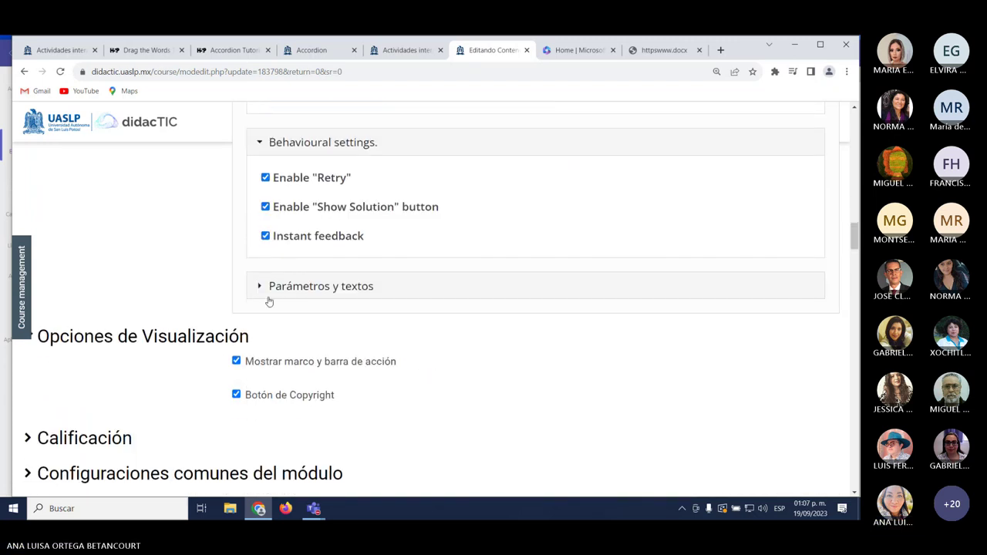
# Expand the "Parámetros y textos" section, review the remaining options, and save the changes, returning to the course.
pyautogui.click(272, 291)
pyautogui.scroll(-3, 519, 358)
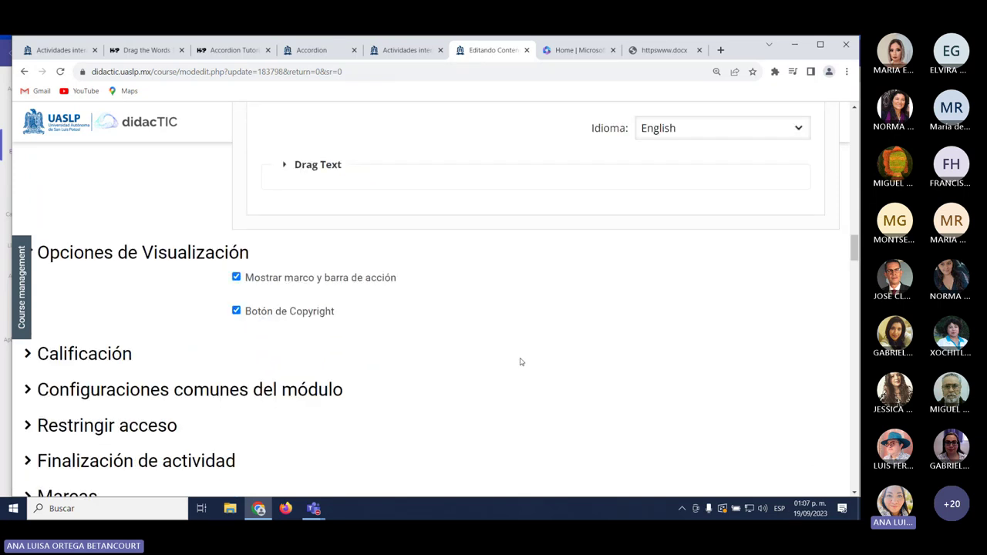
pyautogui.scroll(-3, 513, 357)
pyautogui.scroll(2, 454, 326)
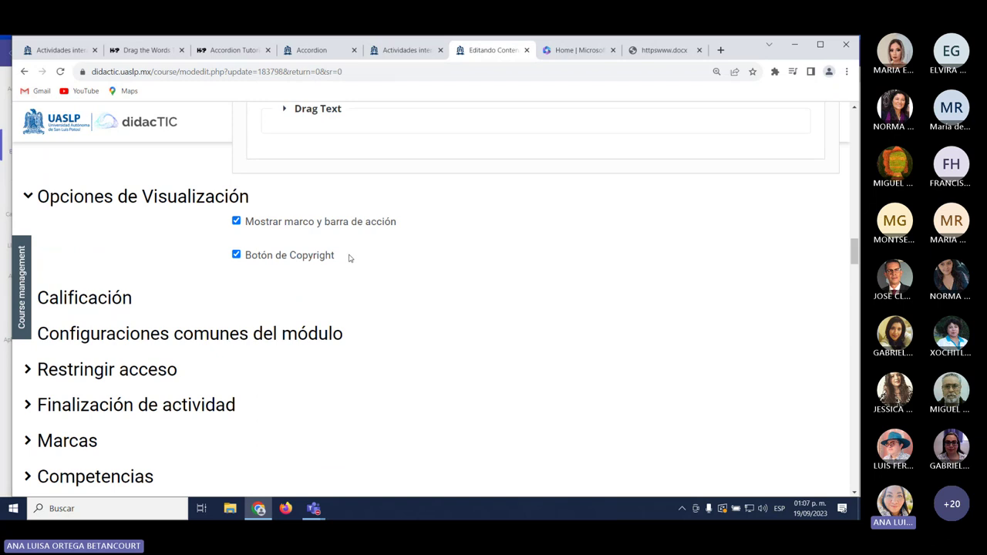
pyautogui.scroll(-2, 451, 337)
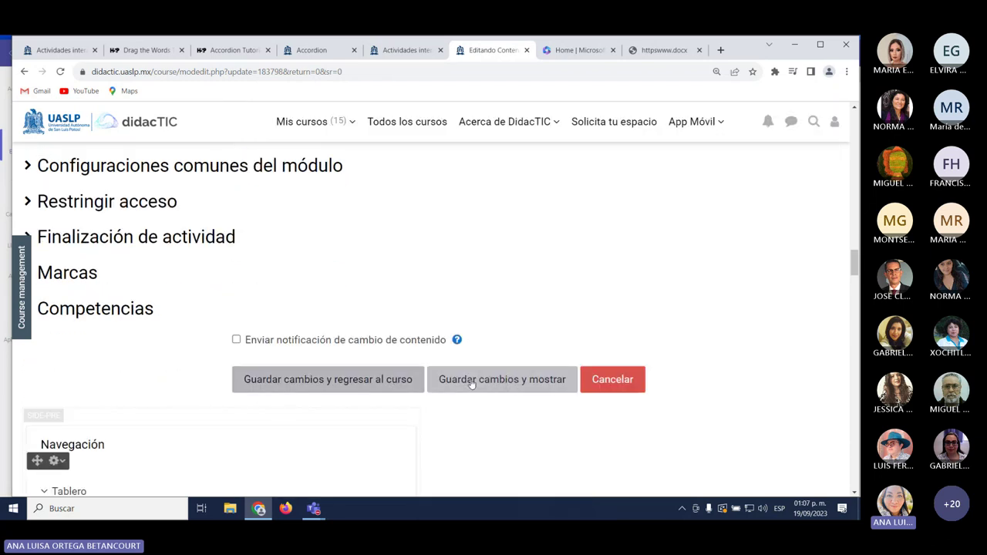
pyautogui.click(380, 380)
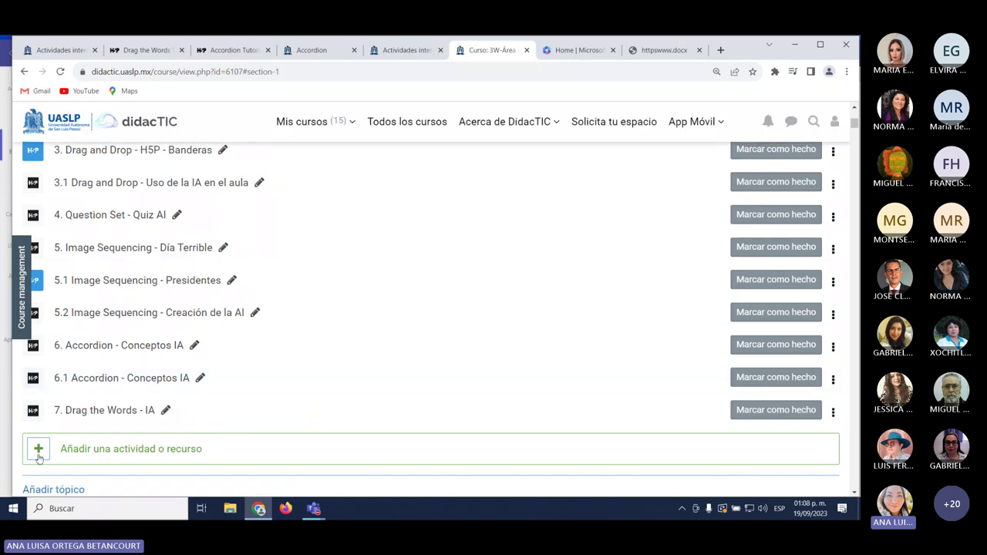
# Open the "7. Drag the Words - IA" activity and try "Procesamiento del Lenguaje Natural" in the first blank, resetting that drop zone.
pyautogui.click(108, 413)
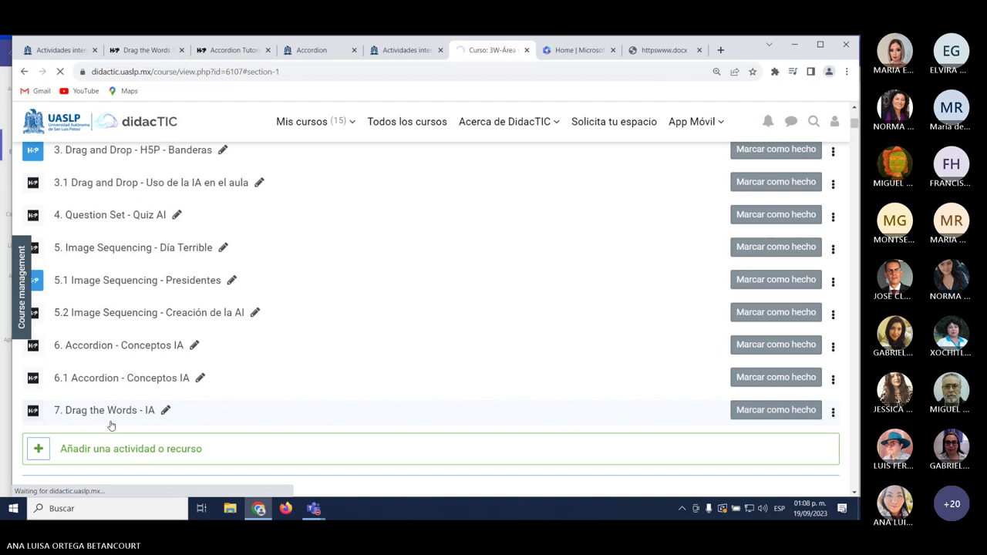
pyautogui.scroll(-4, 224, 428)
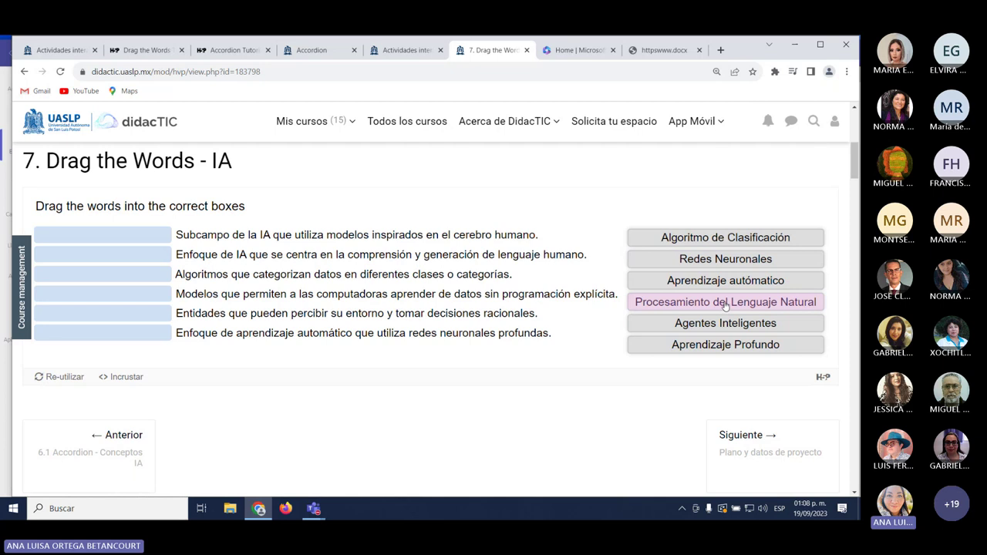
pyautogui.moveTo(725, 305); pyautogui.dragTo(125, 237)
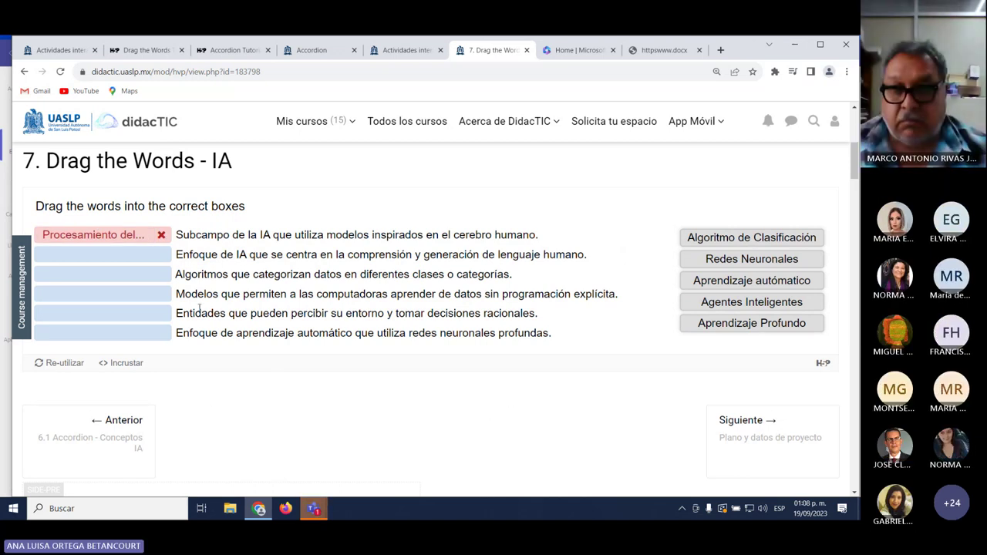
pyautogui.click(136, 237)
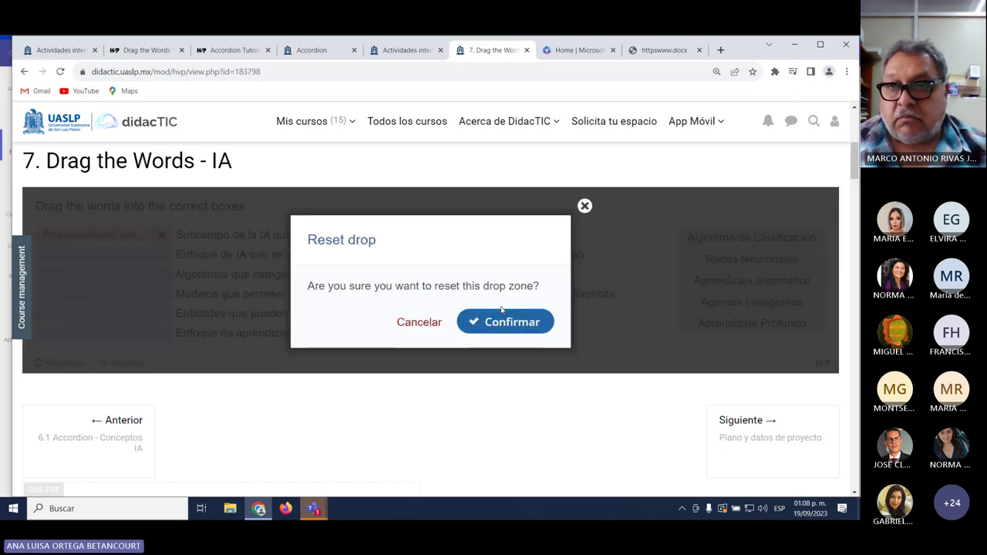
pyautogui.click(507, 321)
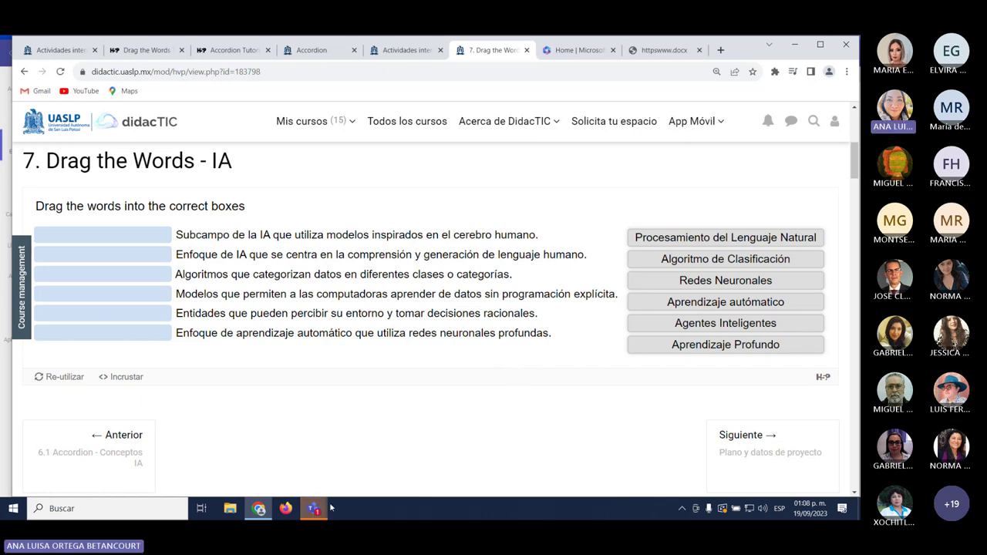
# Switch to the Teams meeting window to check the chat, and return to the browser.
pyautogui.moveTo(313, 508)
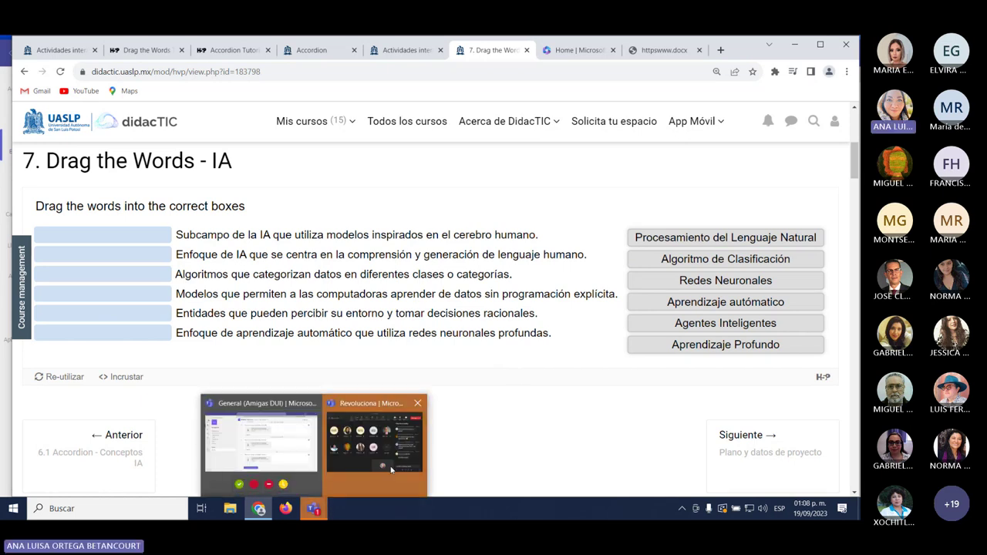
pyautogui.click(390, 469)
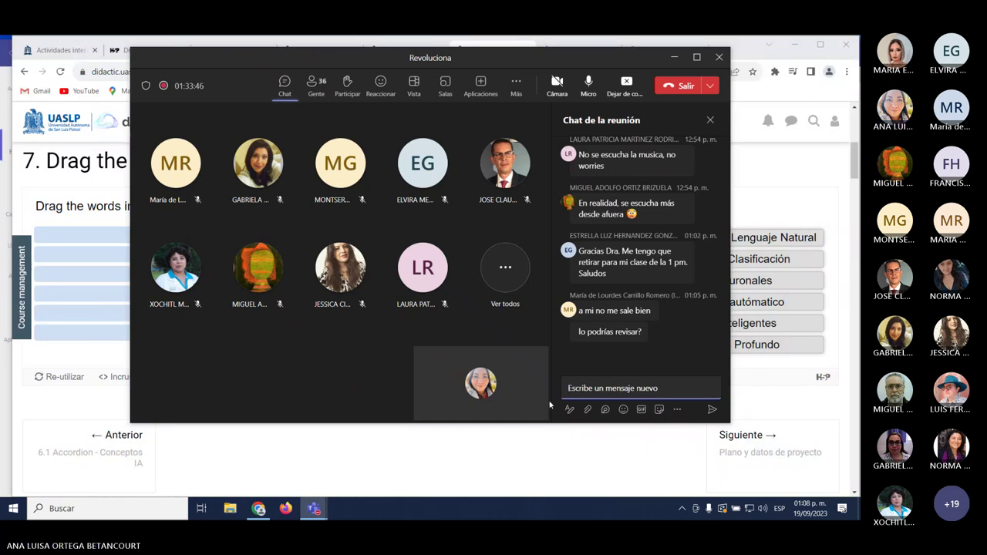
pyautogui.click(552, 461)
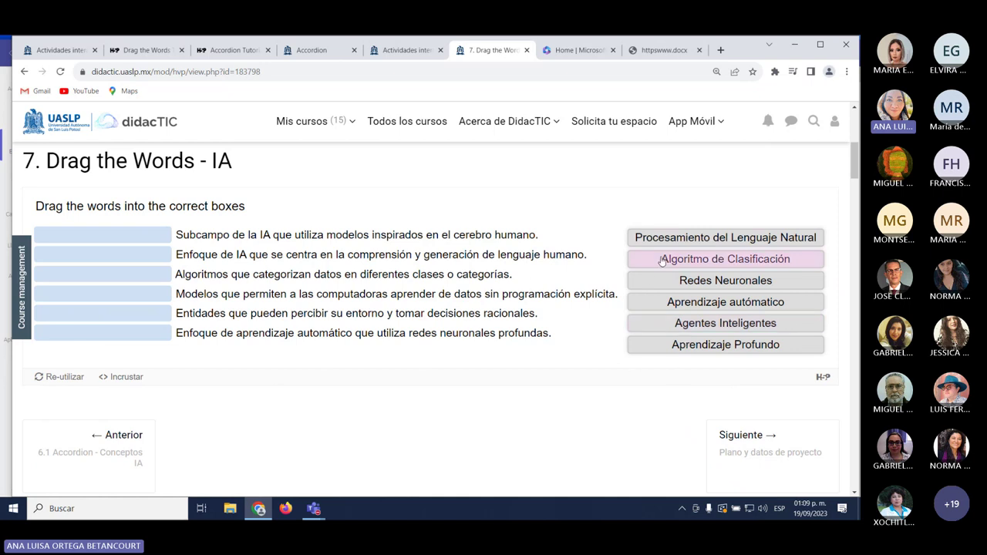
# Fill the six blanks in order with Procesamiento del Lenguaje Natural, Redes Neuronales, Algoritmo de Clasificación, Aprendizaje autómatico, Agentes Inteligentes and Aprendizaje Profundo.
pyautogui.moveTo(666, 260); pyautogui.dragTo(77, 275)
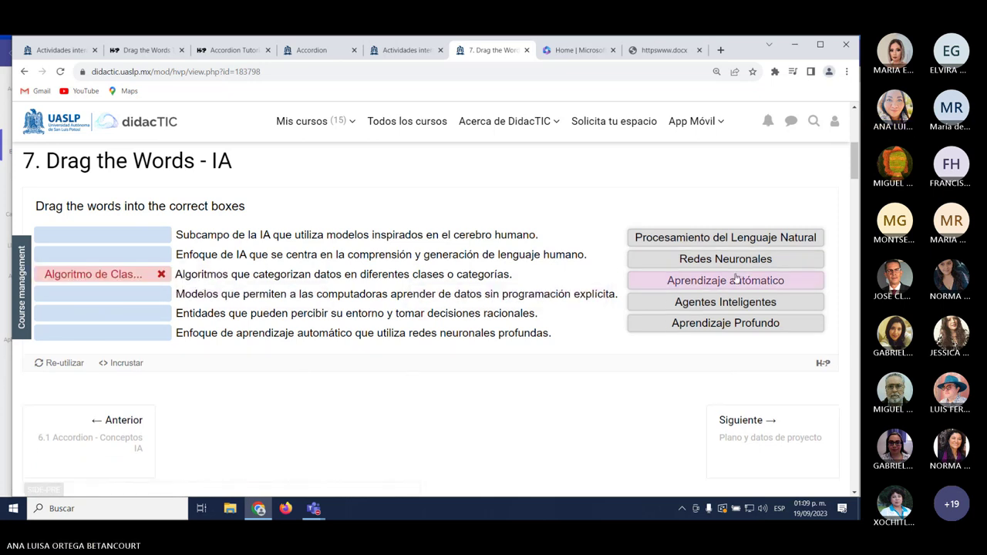
pyautogui.moveTo(732, 287); pyautogui.dragTo(158, 297)
pyautogui.moveTo(739, 282); pyautogui.dragTo(162, 313)
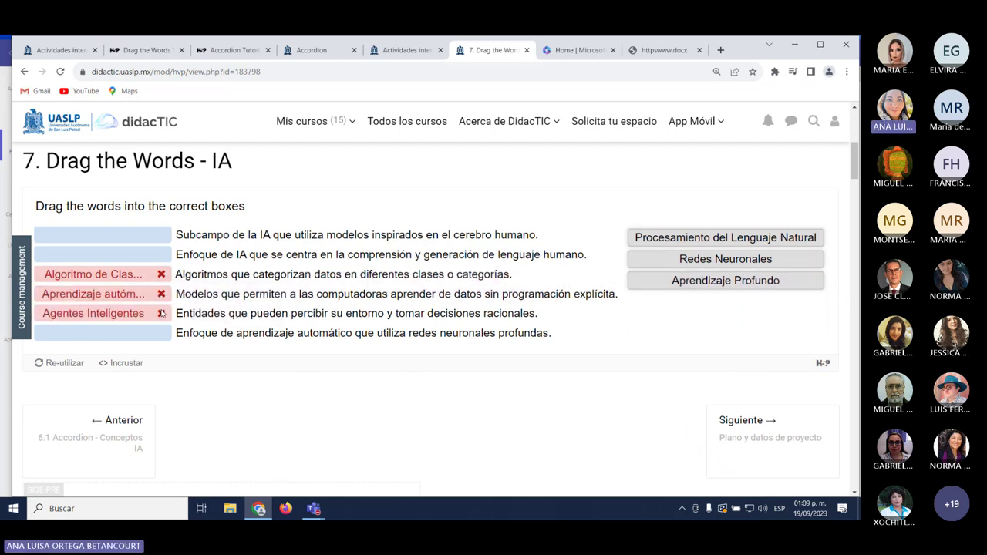
pyautogui.moveTo(722, 286); pyautogui.dragTo(154, 333)
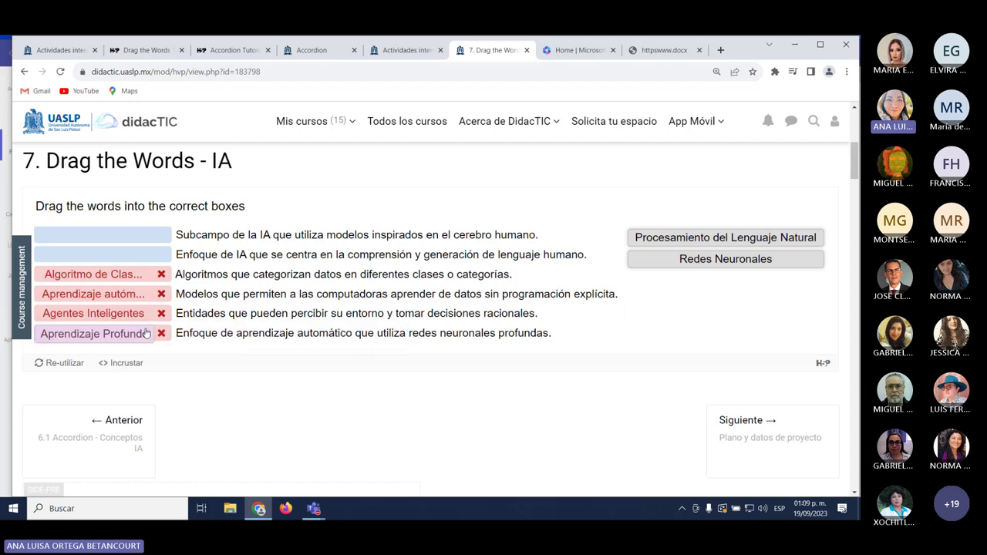
pyautogui.moveTo(811, 231); pyautogui.dragTo(223, 239)
pyautogui.moveTo(771, 266); pyautogui.dragTo(182, 224)
pyautogui.moveTo(696, 259); pyautogui.dragTo(38, 235)
pyautogui.moveTo(752, 239); pyautogui.dragTo(25, 256)
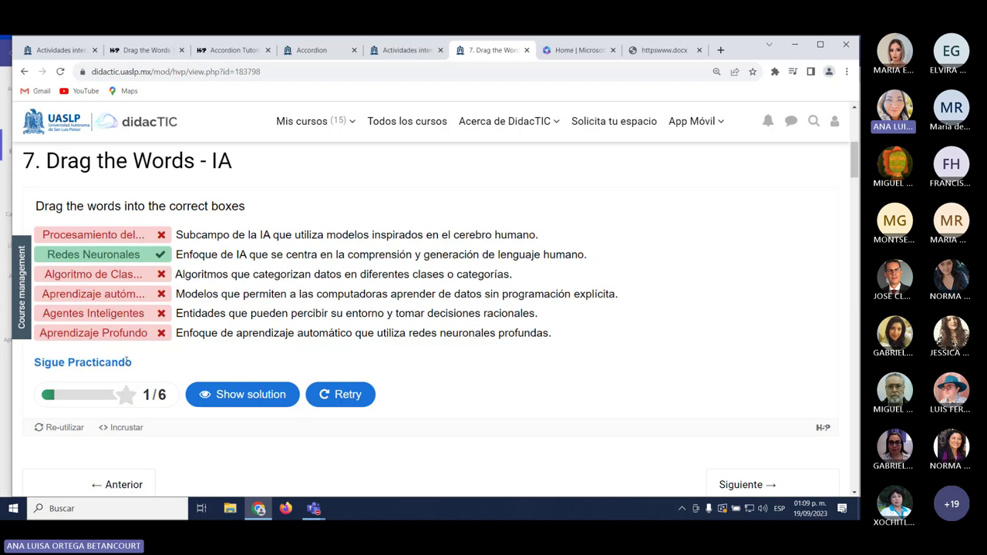
# Reveal the activity's solution and restart the exercise for a new attempt.
pyautogui.click(228, 397)
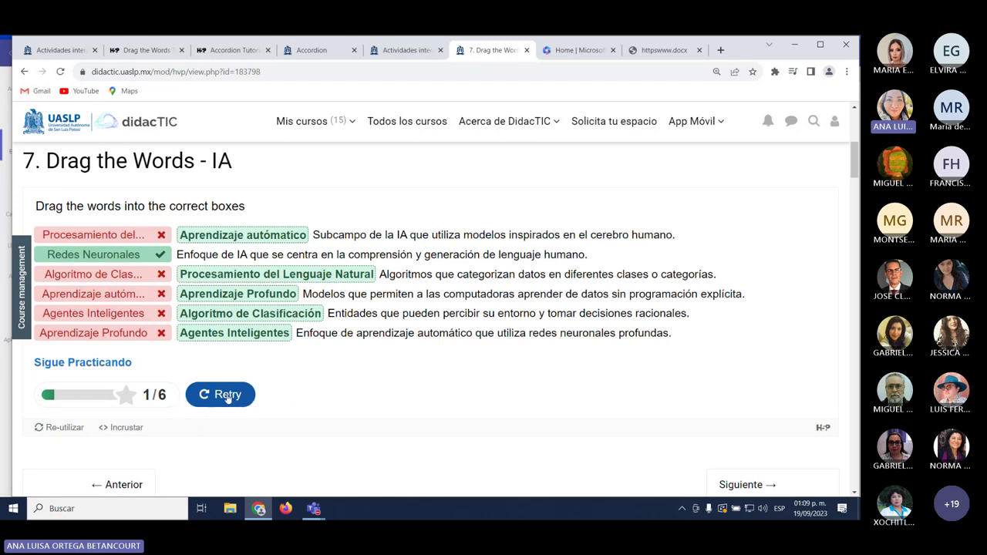
pyautogui.click(227, 396)
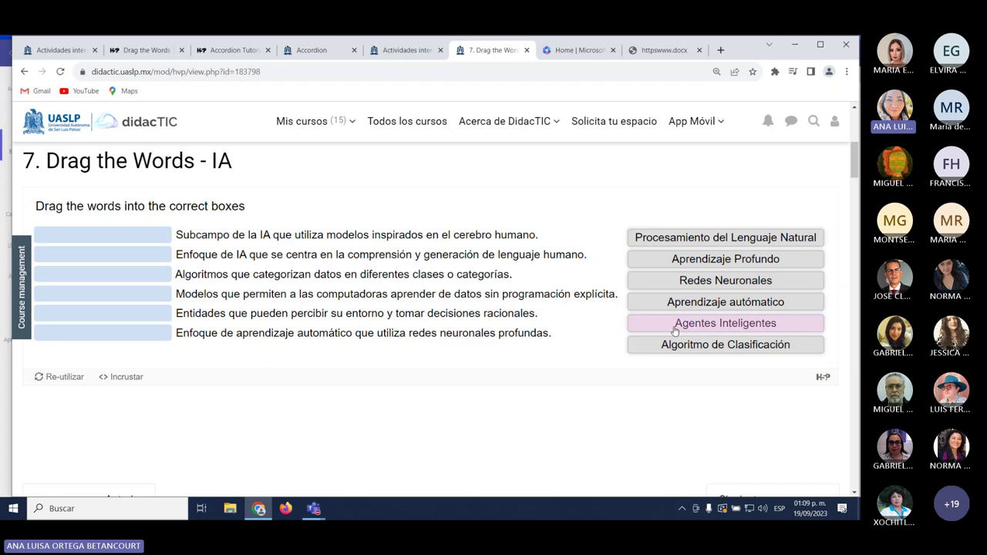
# Fill the blanks in order with Procesamiento del Lenguaje Natural, Aprendizaje autómatico, Algoritmo de Clasificación, Aprendizaje Profundo, Redes Neuronales and Agentes Inteligentes, and reveal the solution.
pyautogui.moveTo(696, 242); pyautogui.dragTo(114, 237)
pyautogui.moveTo(745, 285); pyautogui.dragTo(131, 255)
pyautogui.moveTo(694, 306); pyautogui.dragTo(100, 279)
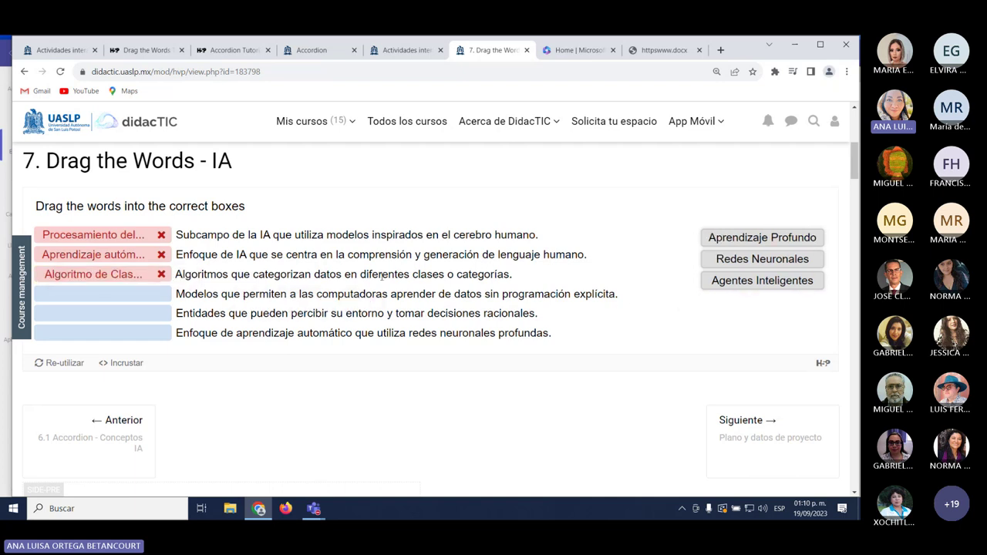
pyautogui.moveTo(726, 270); pyautogui.dragTo(182, 296)
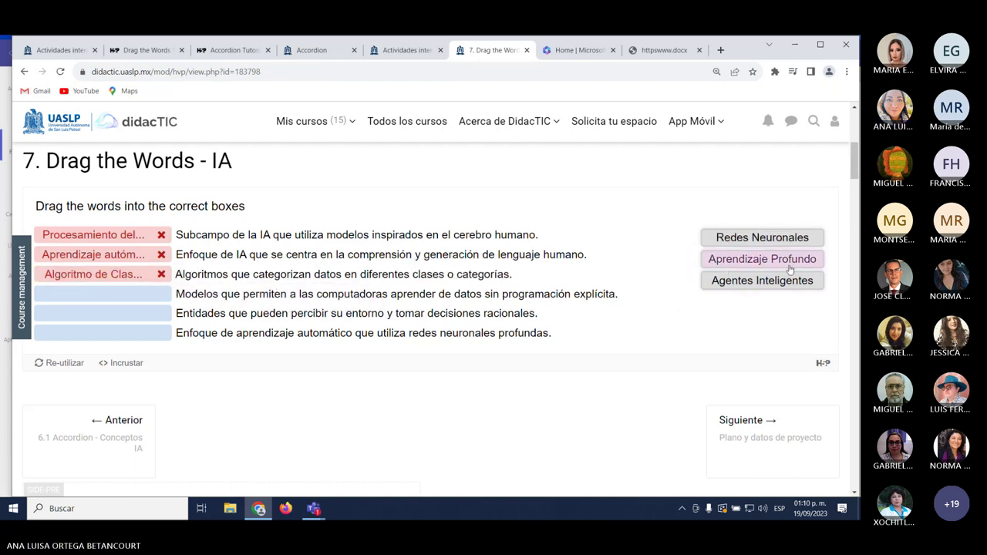
pyautogui.moveTo(794, 260); pyautogui.dragTo(164, 301)
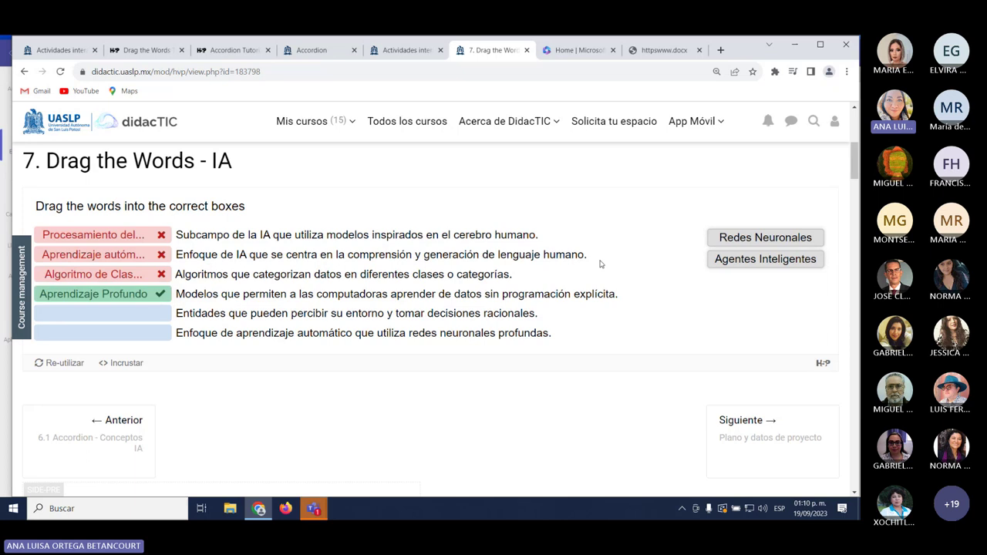
pyautogui.moveTo(774, 237); pyautogui.dragTo(158, 312)
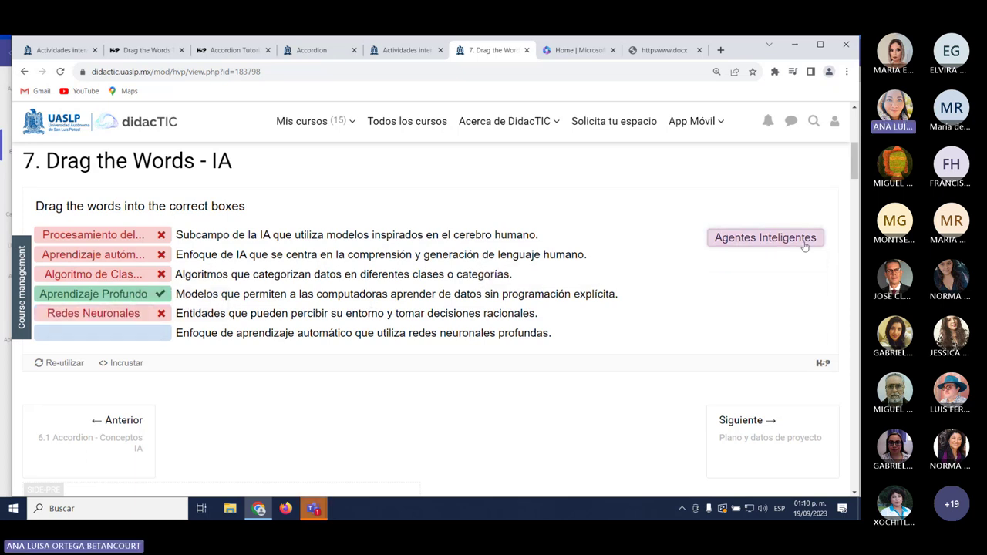
pyautogui.moveTo(757, 259); pyautogui.dragTo(116, 333)
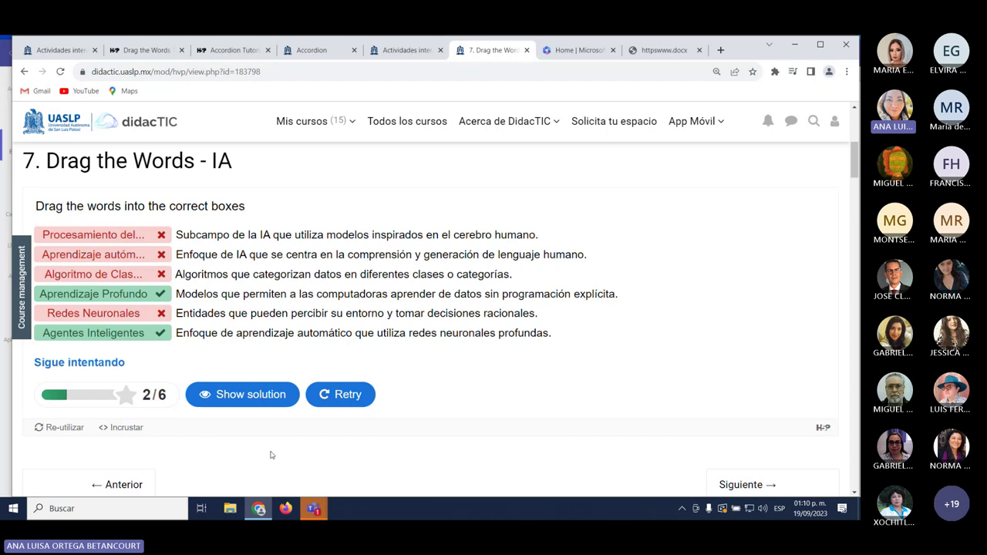
pyautogui.click(292, 406)
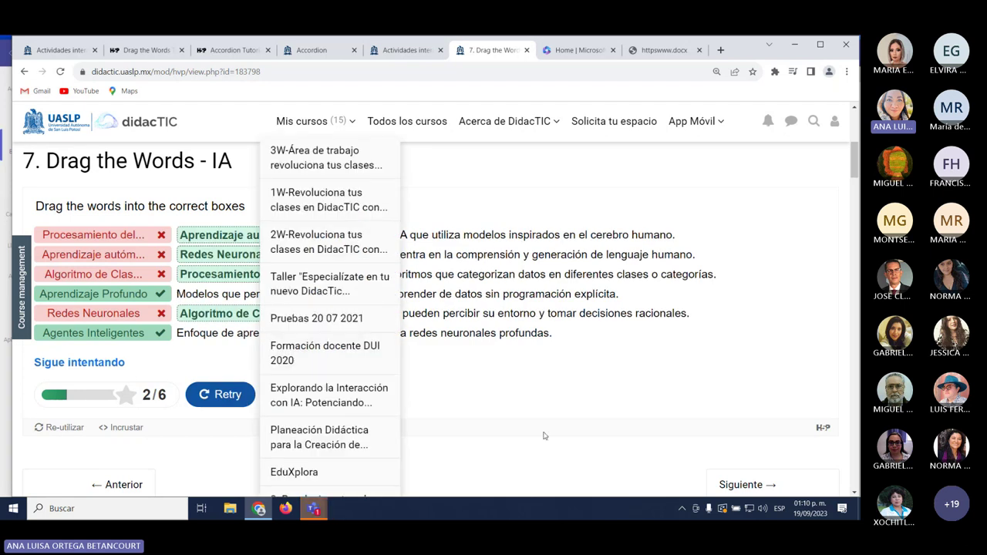
# Switch to the Teams meeting to read the participants' latest chat messages, and return to the activity page.
pyautogui.moveTo(313, 509)
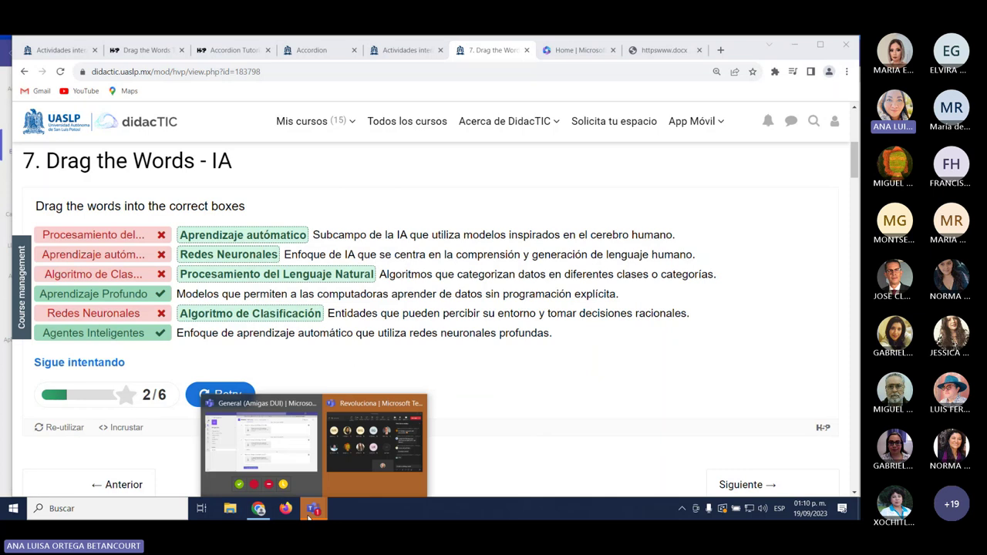
pyautogui.click(381, 462)
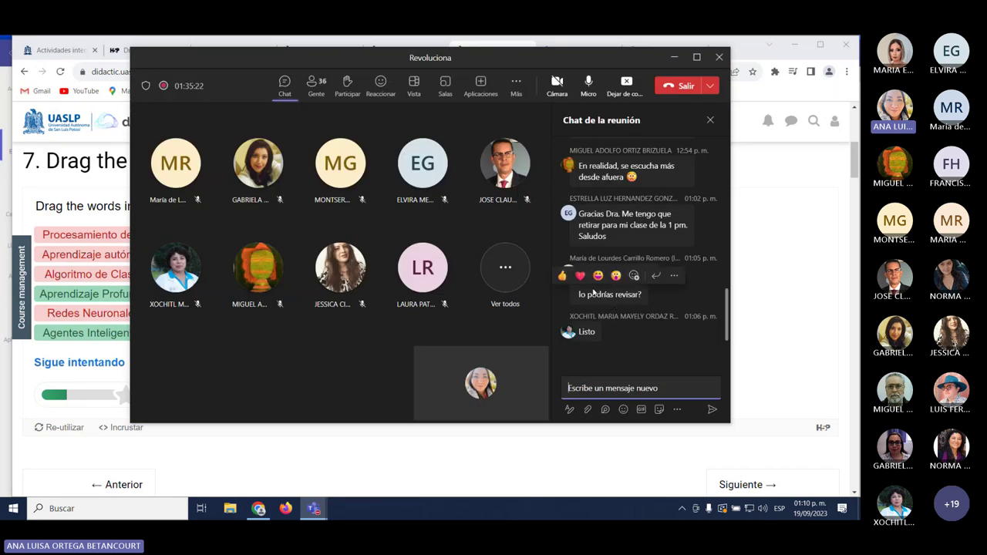
pyautogui.moveTo(601, 266)
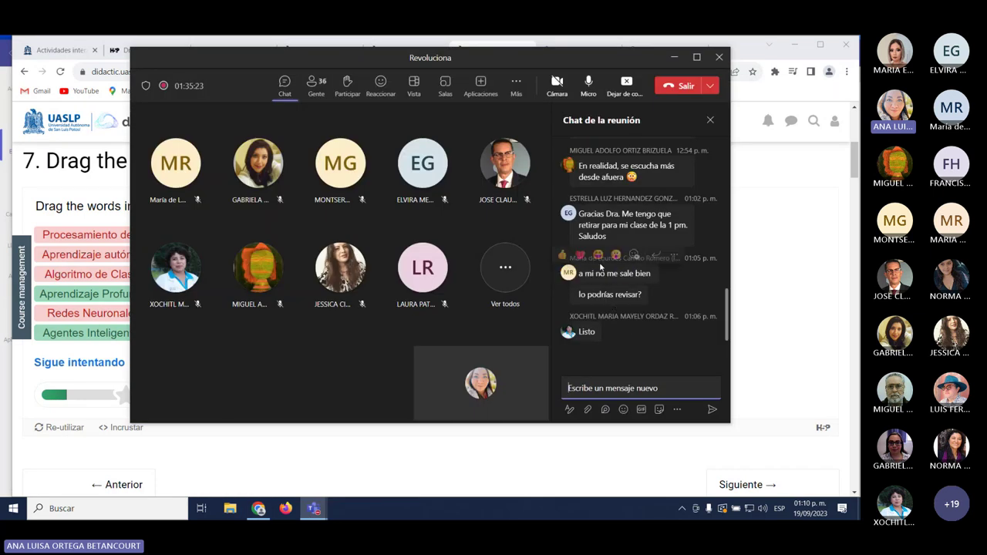
pyautogui.click(766, 349)
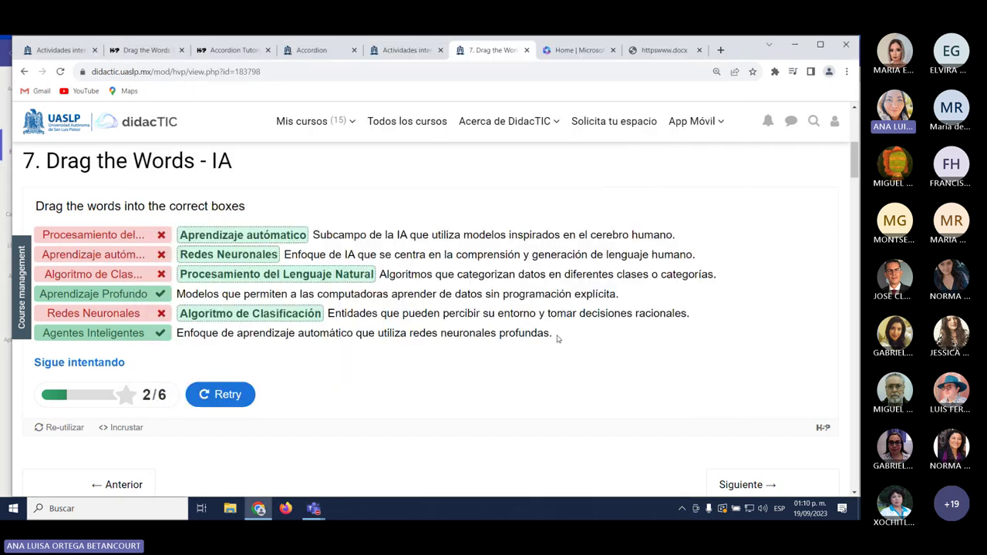
# Go to the course "3W-Área de trabajo revoluciona tus clases en DidacTIC con H5P" and open the participant's Drag the words activity about Contador Público.
pyautogui.click(300, 124)
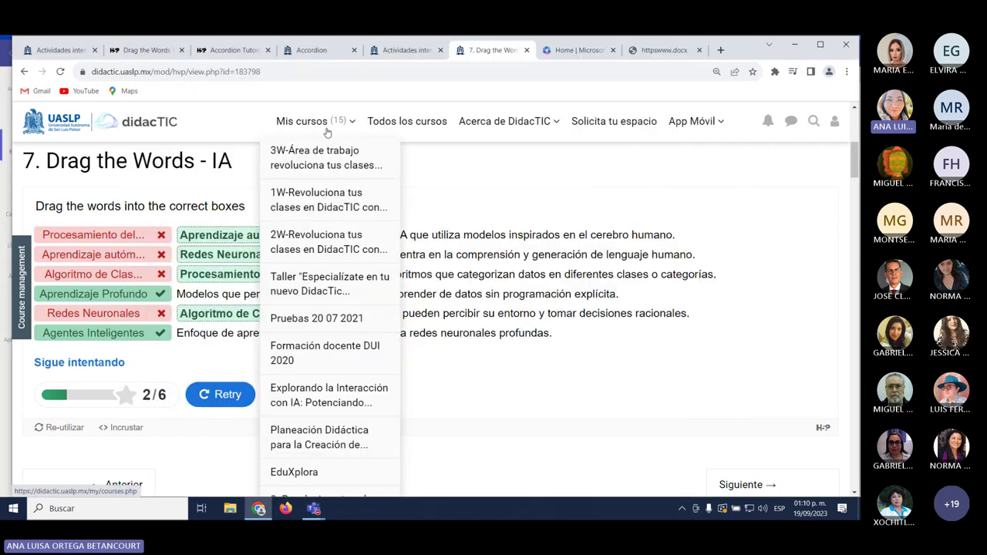
pyautogui.click(303, 165)
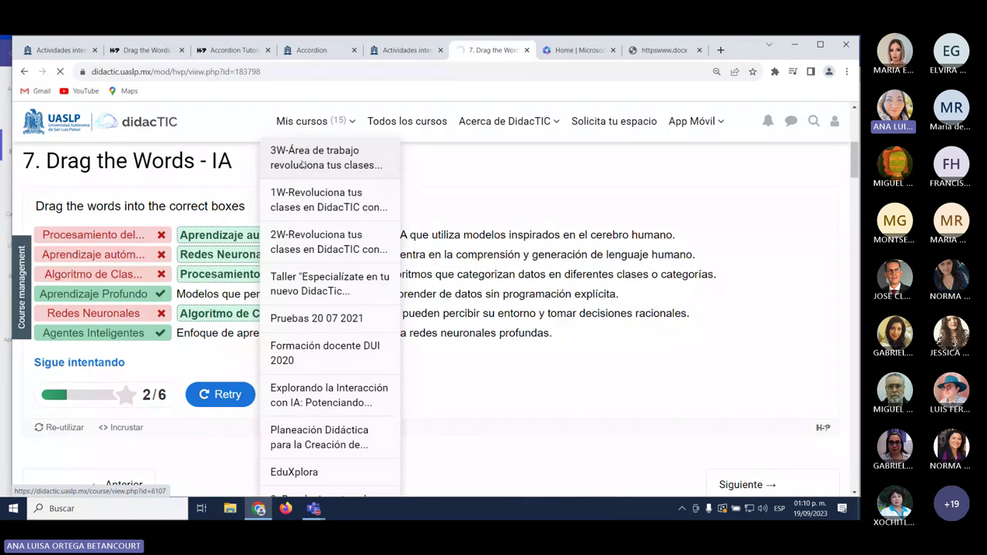
pyautogui.scroll(-1, 467, 362)
pyautogui.scroll(-20, 468, 362)
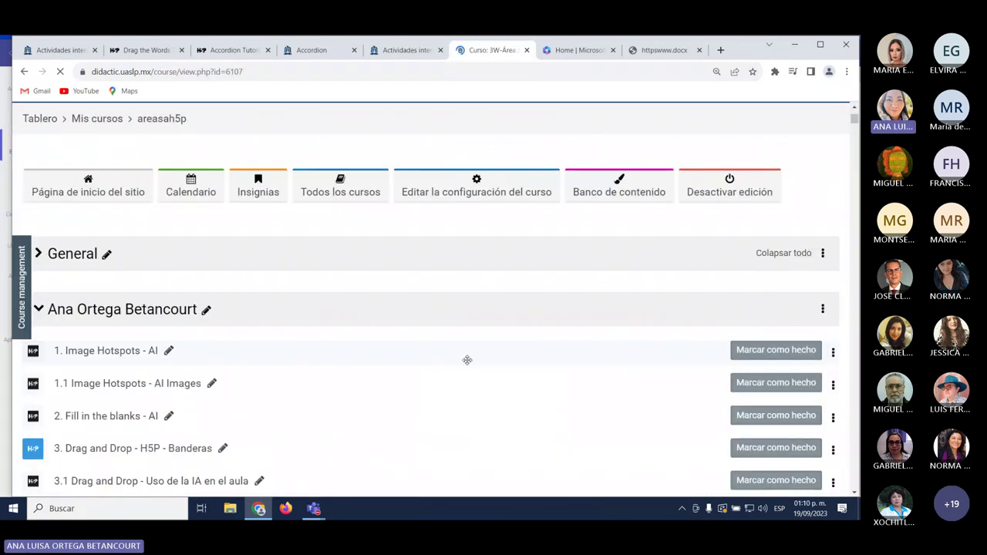
pyautogui.scroll(-16, 463, 365)
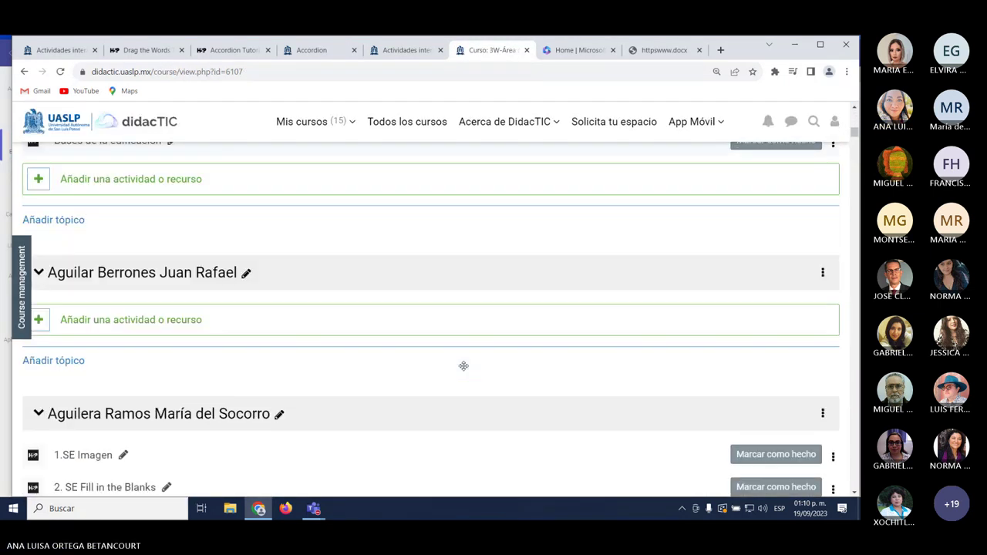
pyautogui.middleClick(462, 372)
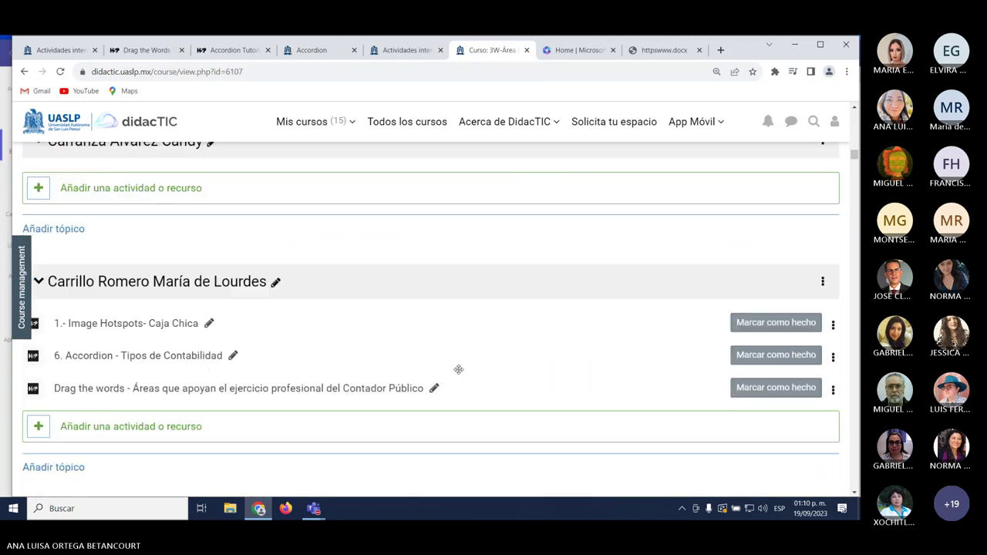
pyautogui.click(305, 387)
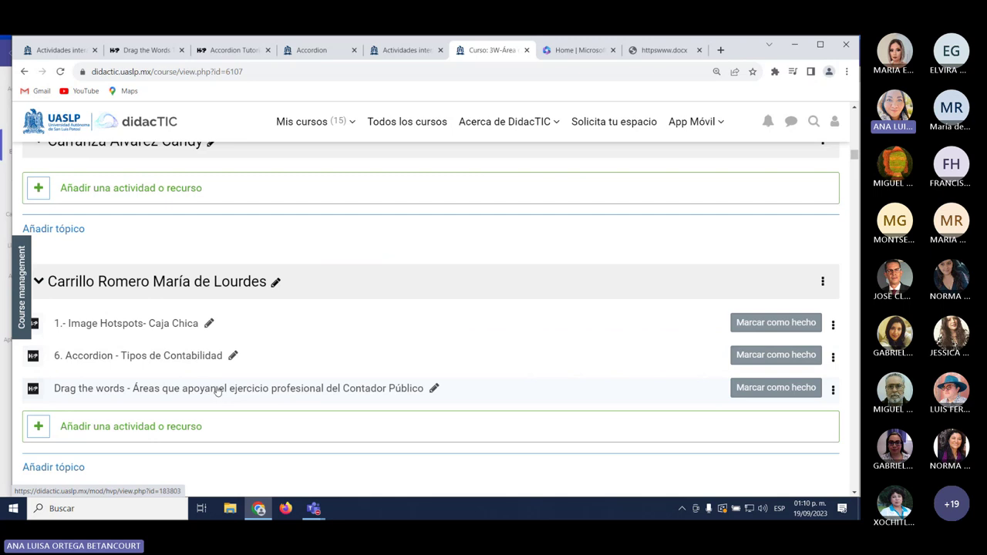
pyautogui.click(227, 390)
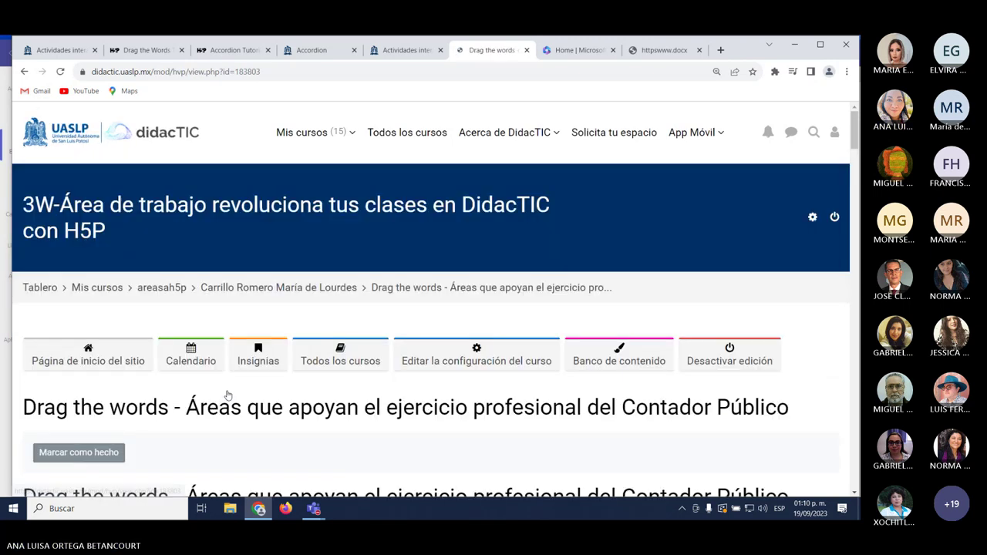
# Examine how the activity displays its task description, sentence blanks and draggable words.
pyautogui.scroll(-4, 246, 397)
pyautogui.scroll(1, 403, 423)
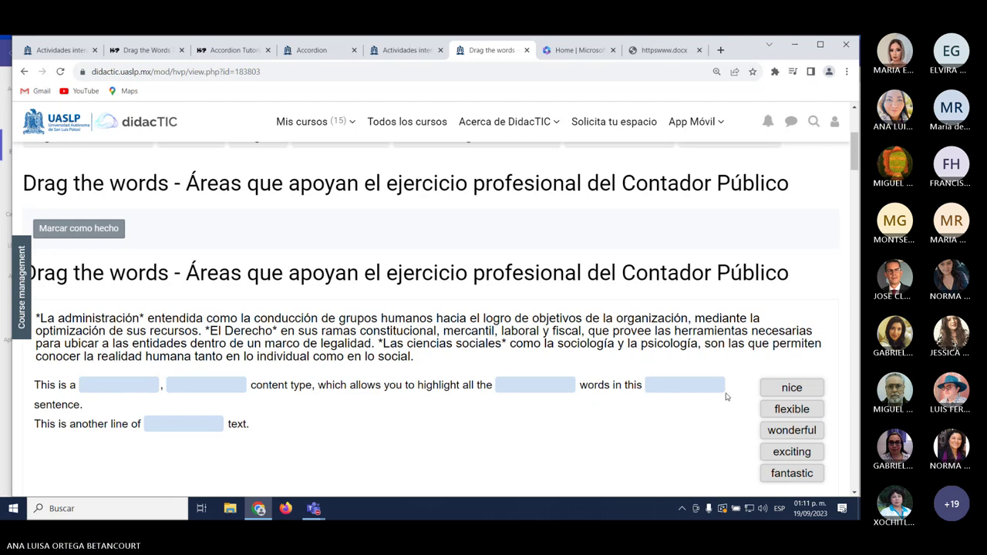
pyautogui.scroll(-2, 726, 396)
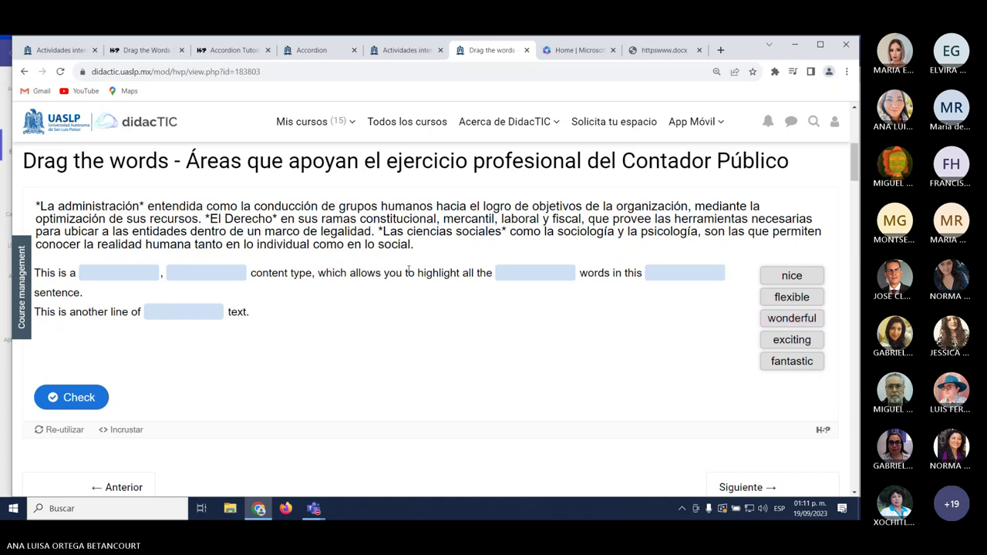
pyautogui.scroll(3, 162, 377)
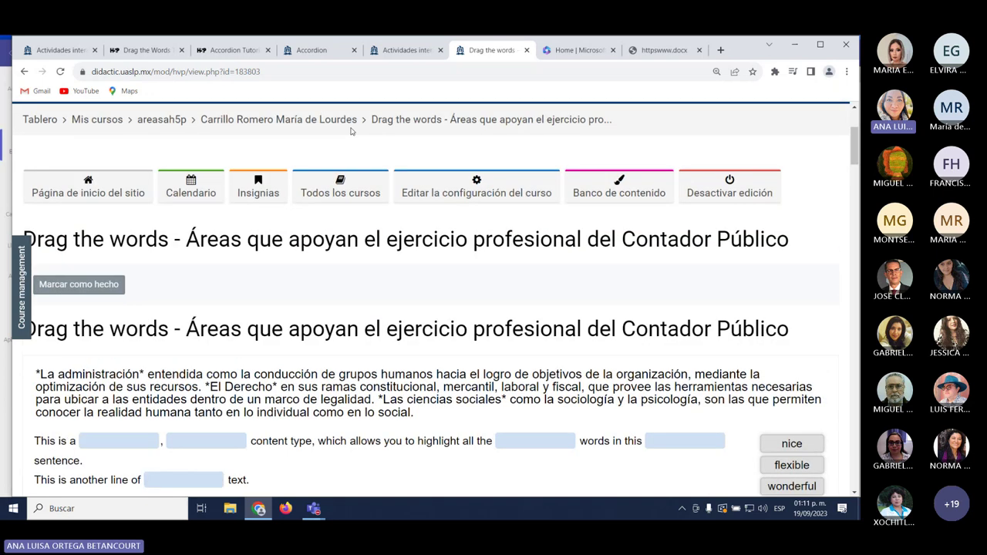
# Return to the participant's course section and rename the activity "7. Drag the words - Áreas que apoyan el ejercicio profesional del Contador Público".
pyautogui.click(330, 121)
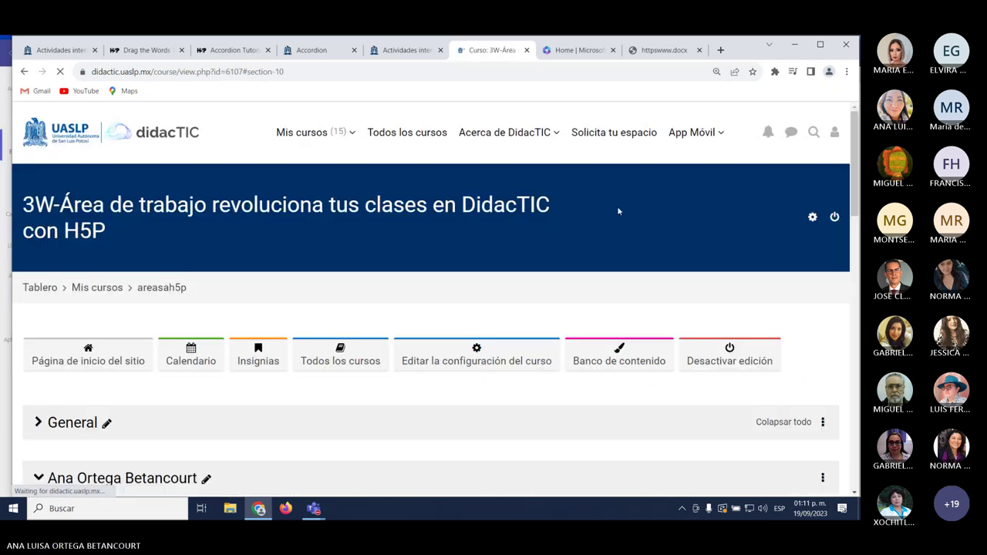
pyautogui.scroll(-3, 622, 310)
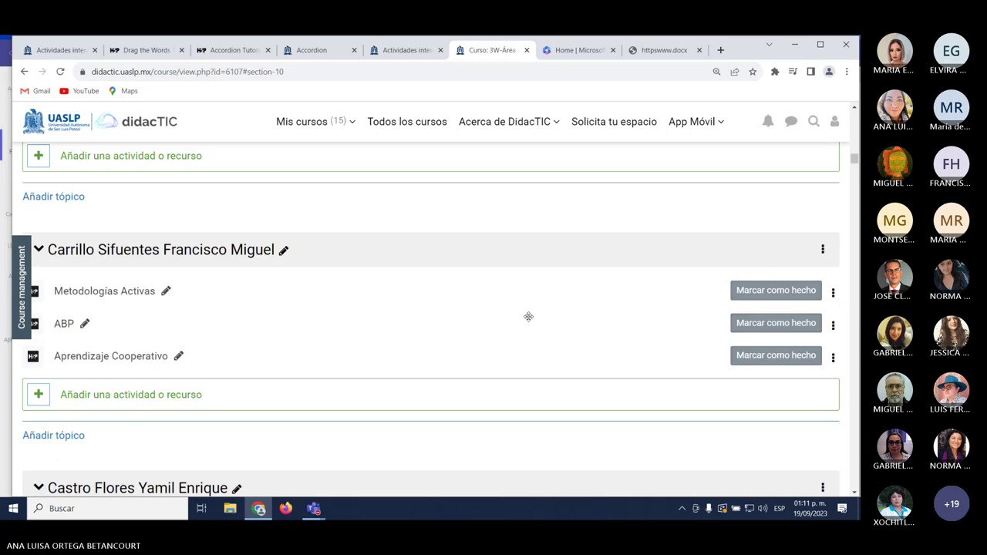
pyautogui.scroll(3, 193, 337)
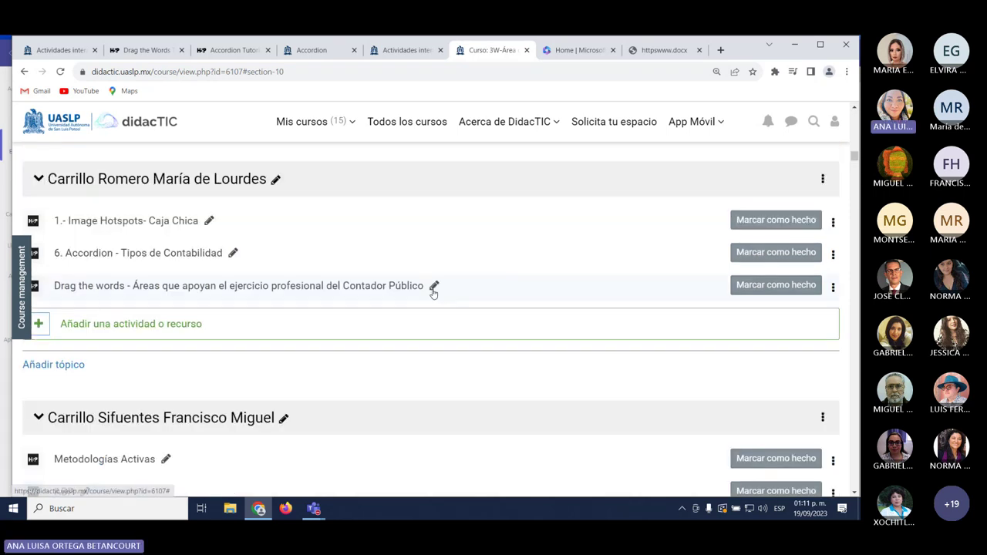
pyautogui.click(431, 286)
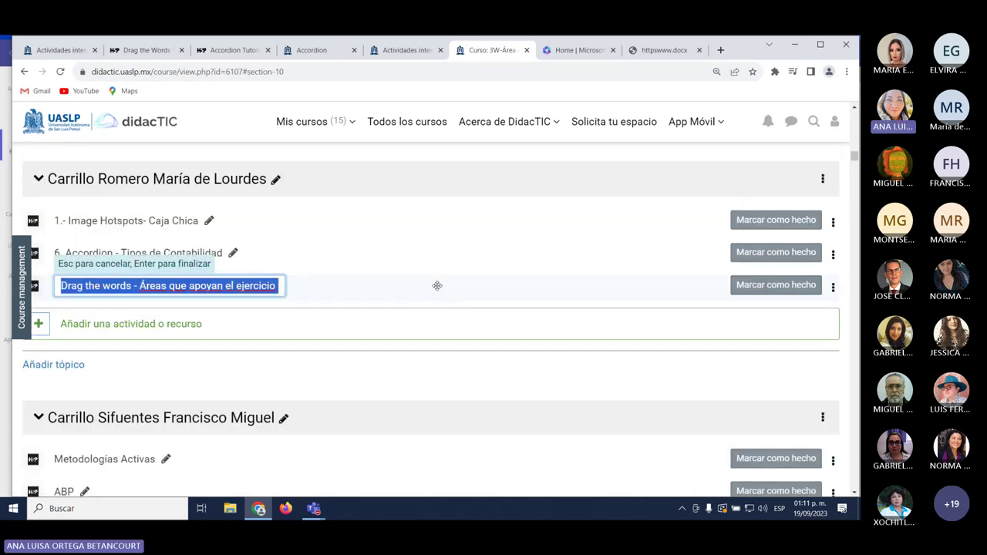
pyautogui.press('End')
pyautogui.write('7.')
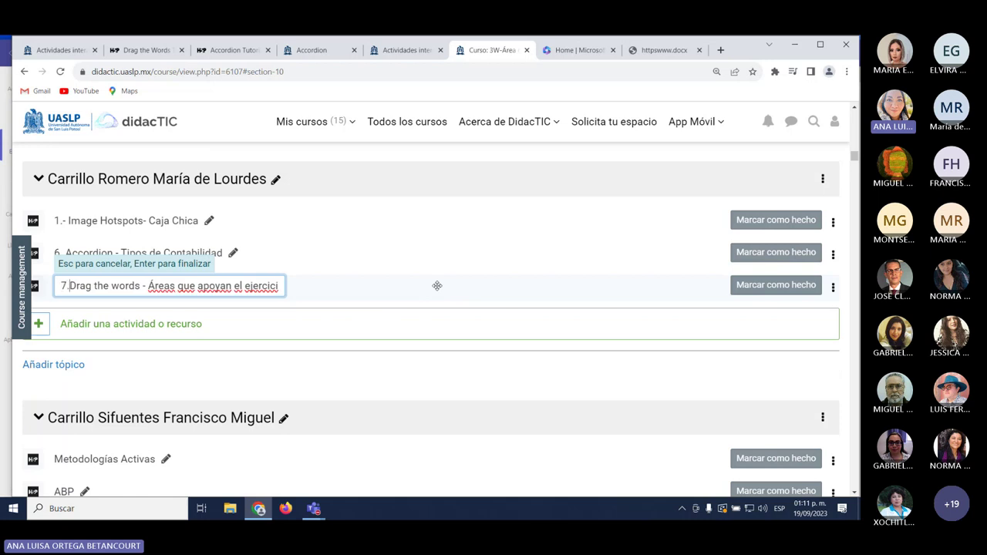
pyautogui.press('Return')
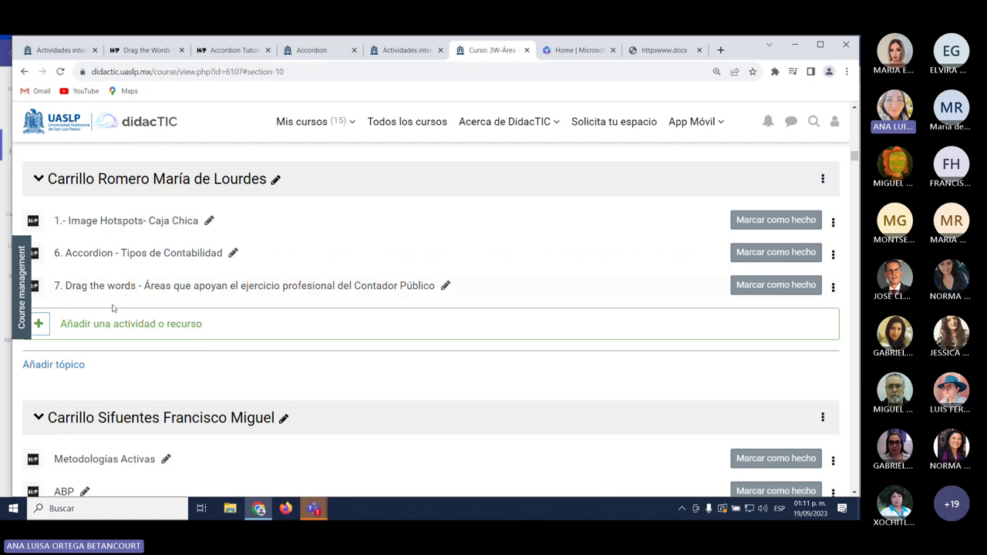
# Open the settings of the renamed activity and copy the whole asterisk-marked paragraph from its Task description.
pyautogui.click(833, 288)
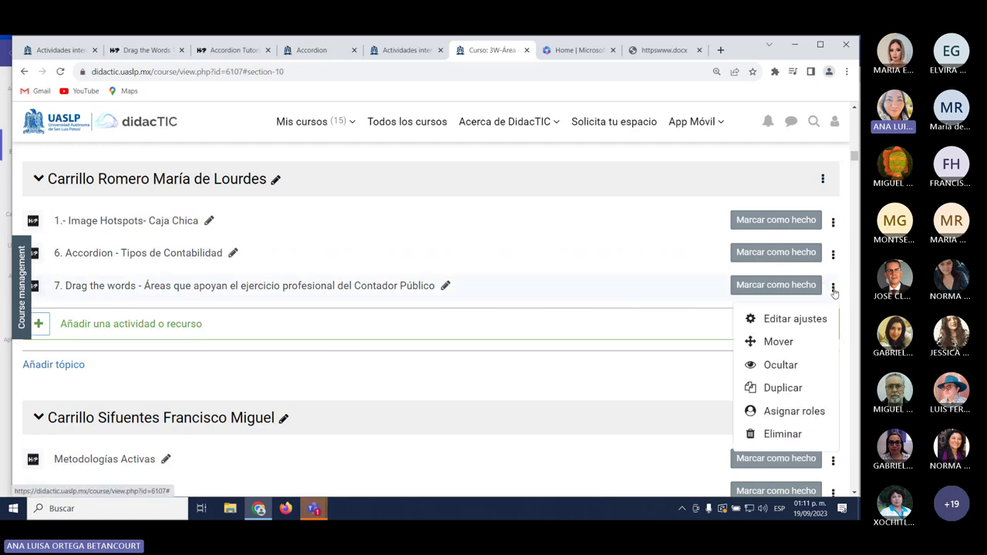
pyautogui.click(811, 323)
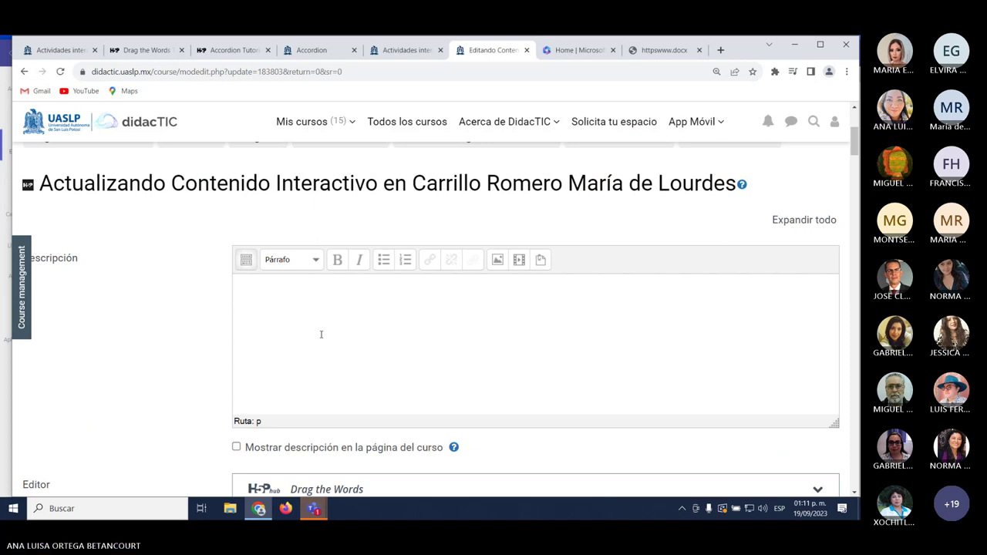
pyautogui.scroll(-4, 321, 334)
pyautogui.scroll(-1, 321, 339)
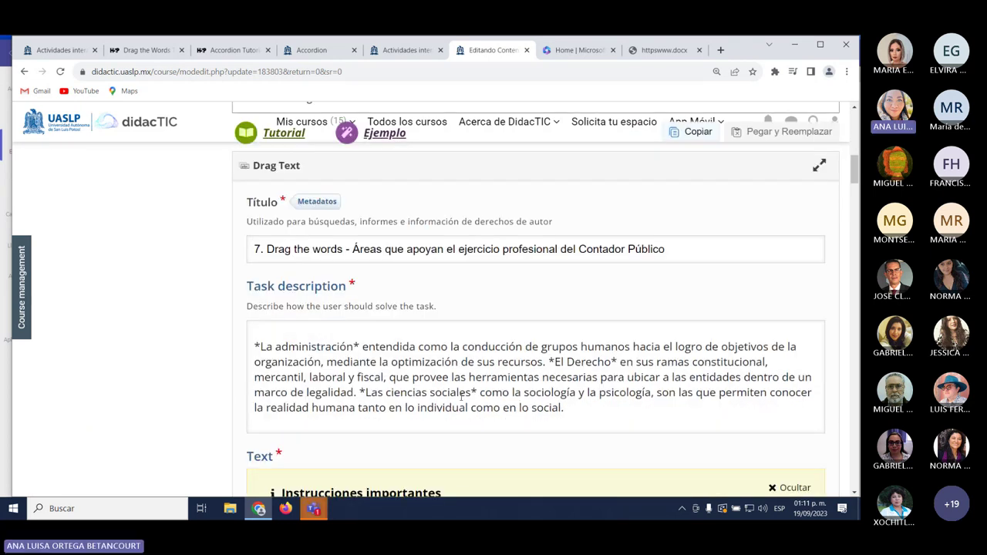
pyautogui.scroll(-2, 580, 417)
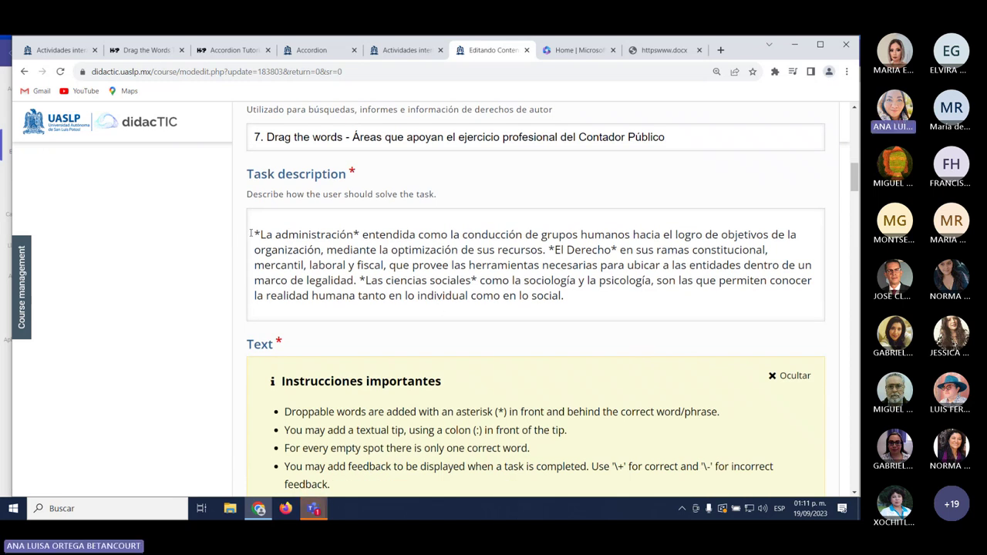
pyautogui.click(255, 236)
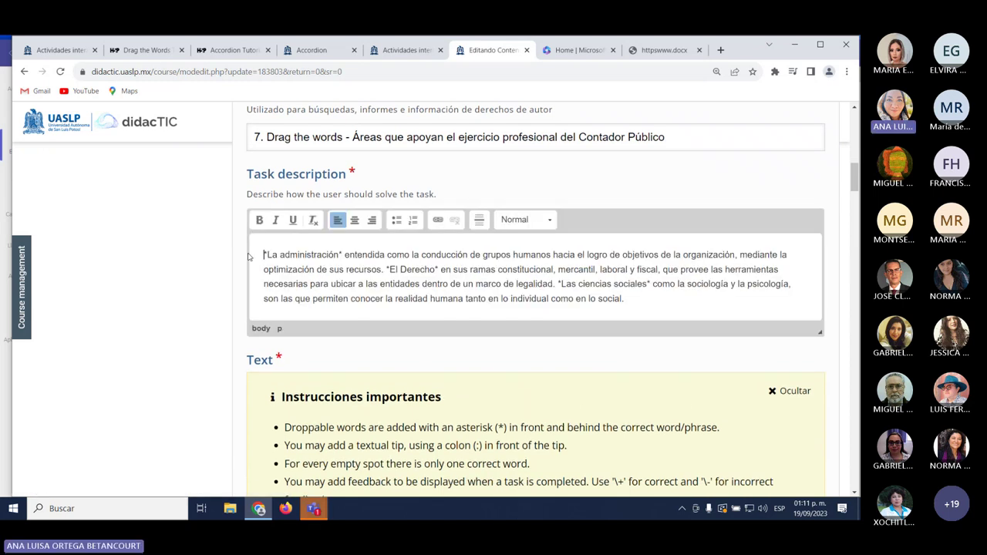
pyautogui.moveTo(262, 255); pyautogui.dragTo(647, 306)
pyautogui.hotkey('ctrl', 'c')
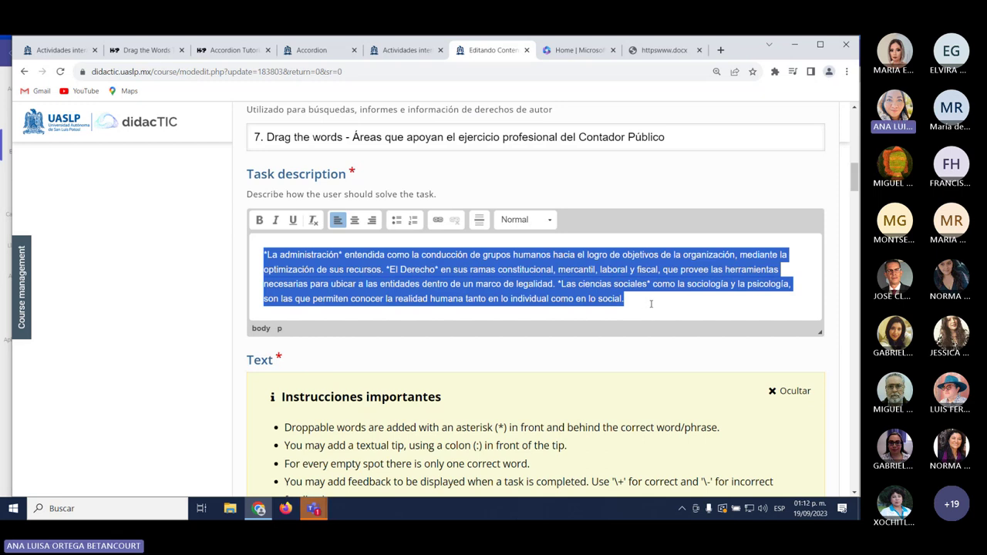
pyautogui.press('Delete')
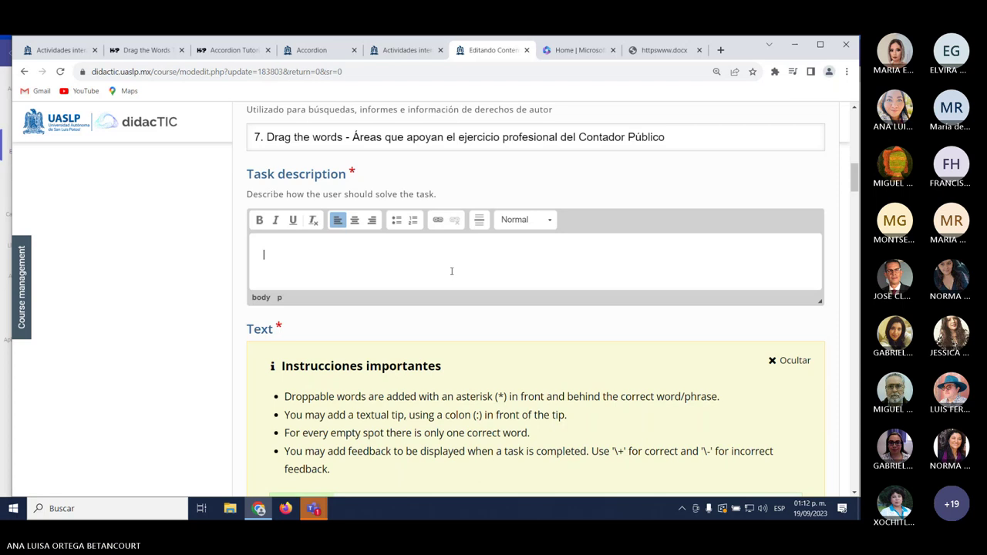
pyautogui.hotkey('ctrl', 'v')
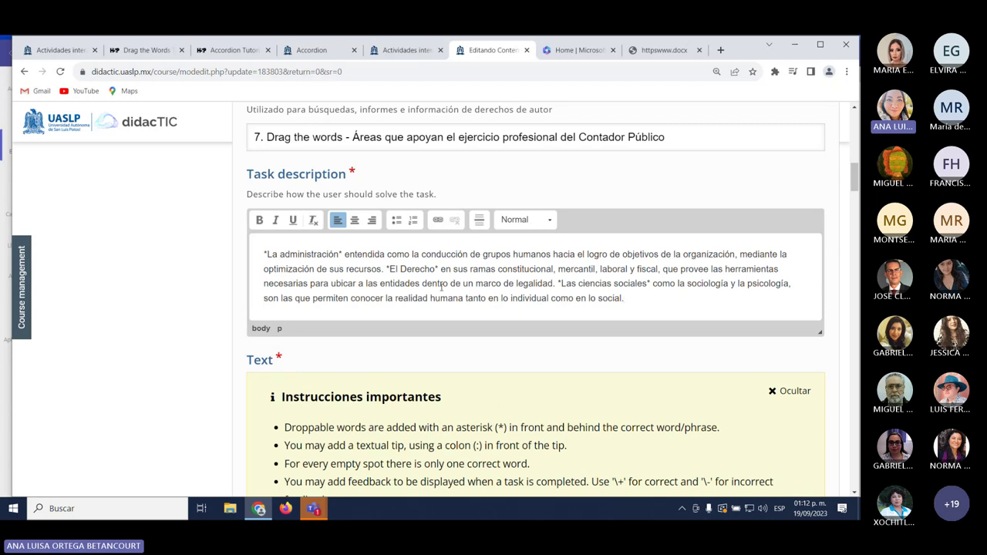
pyautogui.scroll(2, 442, 287)
pyautogui.scroll(-2, 308, 298)
pyautogui.click(339, 254)
pyautogui.scroll(-1, 572, 371)
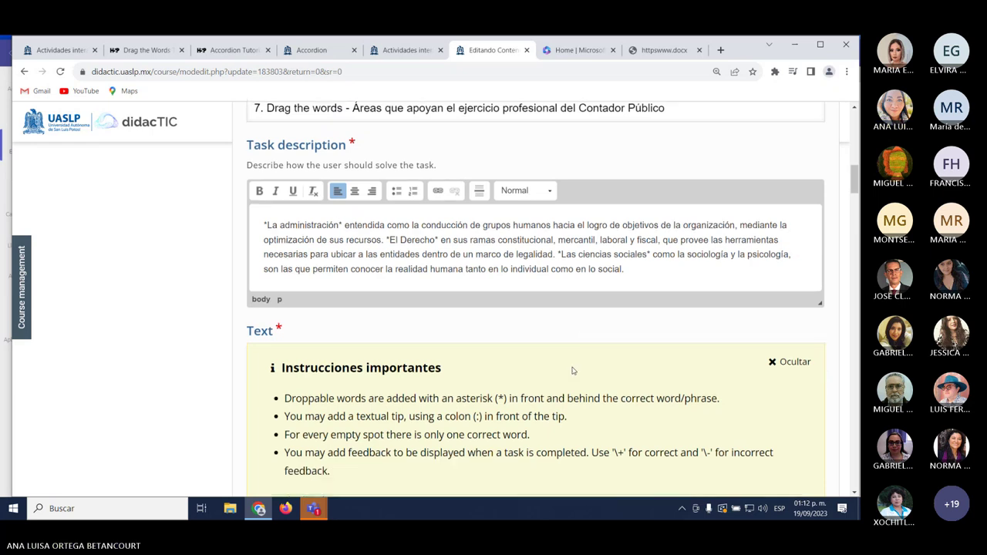
pyautogui.scroll(-3, 572, 371)
pyautogui.scroll(-1, 540, 394)
pyautogui.scroll(5, 531, 398)
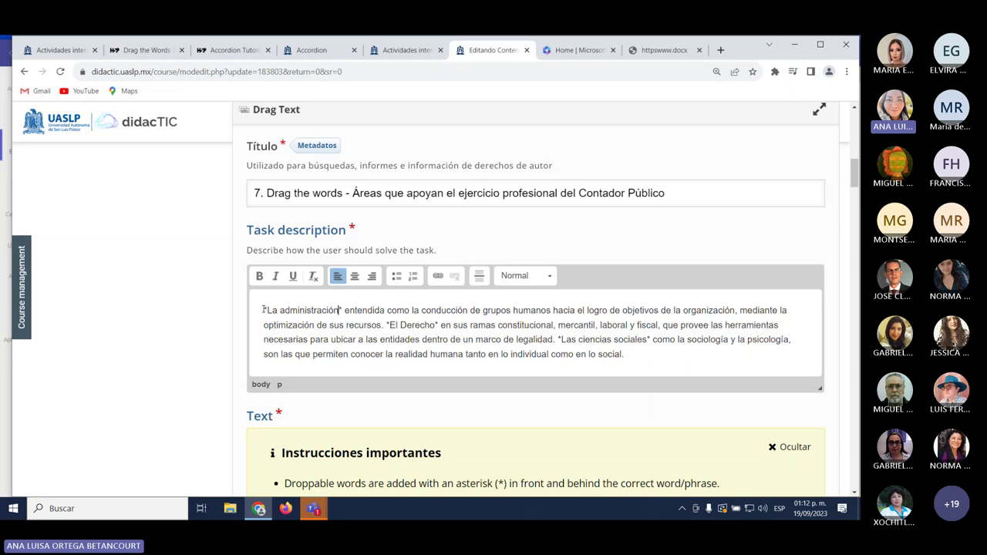
# Delete the paragraph from the Task description and paste it into the empty Text field with its asterisk-marked words.
pyautogui.moveTo(265, 310); pyautogui.dragTo(686, 361)
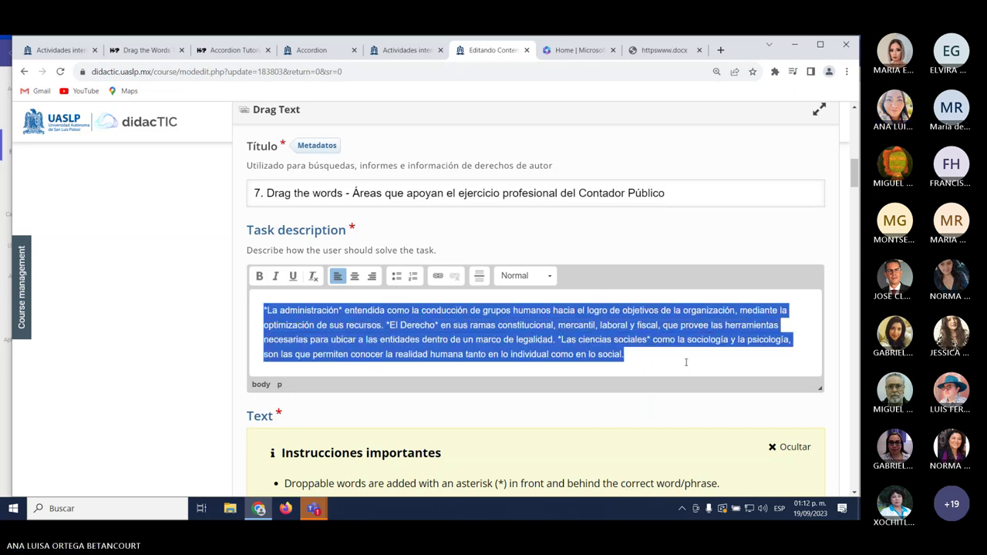
pyautogui.press('Delete')
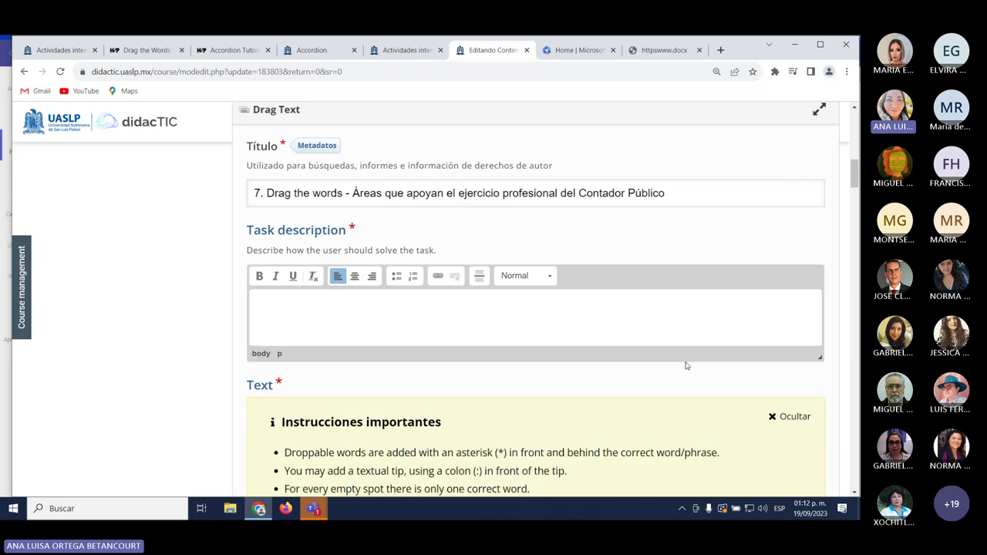
pyautogui.scroll(-4, 557, 378)
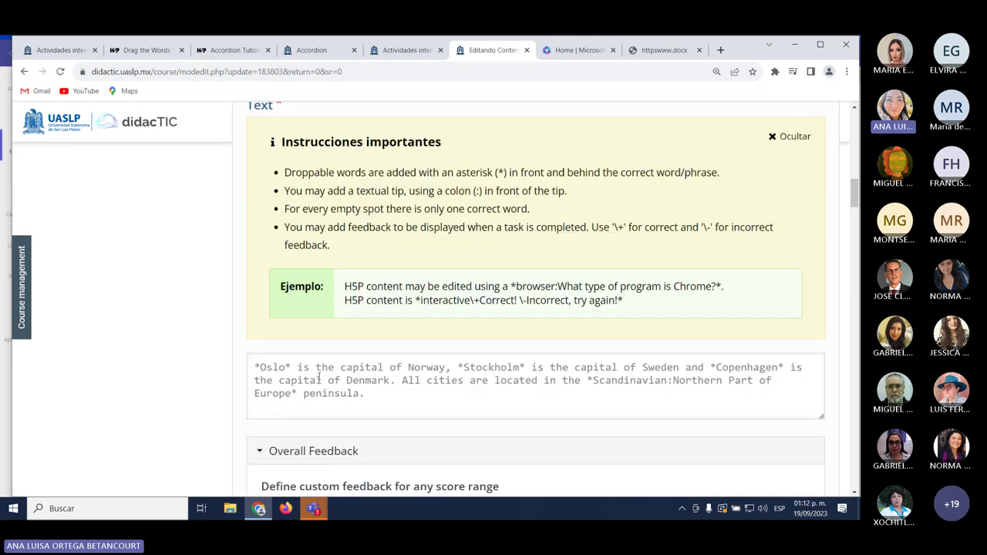
pyautogui.scroll(1, 282, 162)
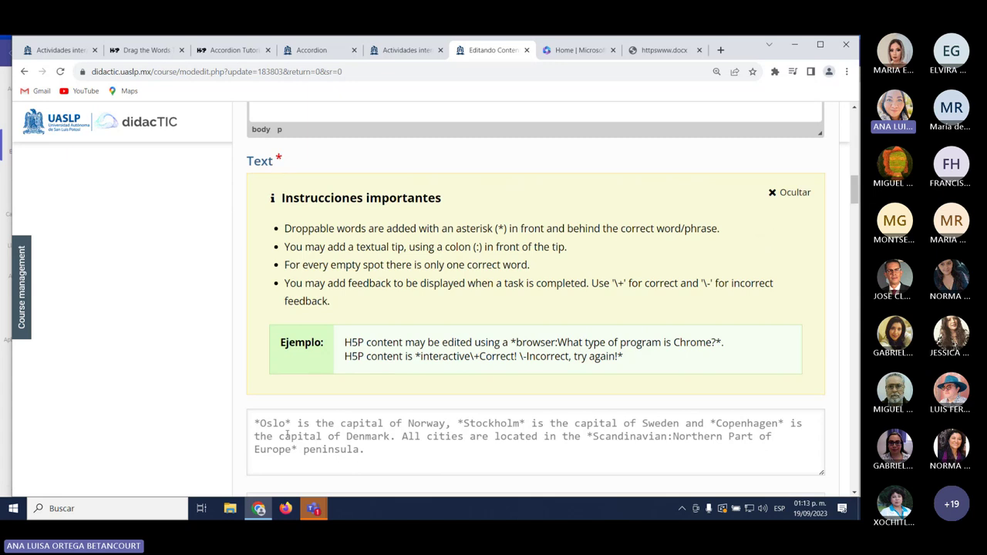
pyautogui.click(288, 435)
pyautogui.scroll(-2, 357, 478)
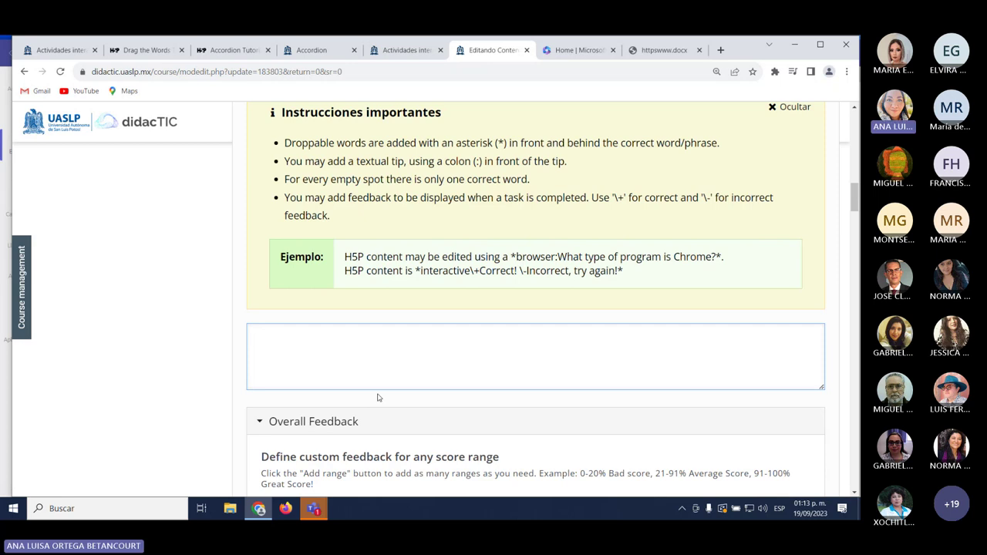
pyautogui.hotkey('ctrl', 'v')
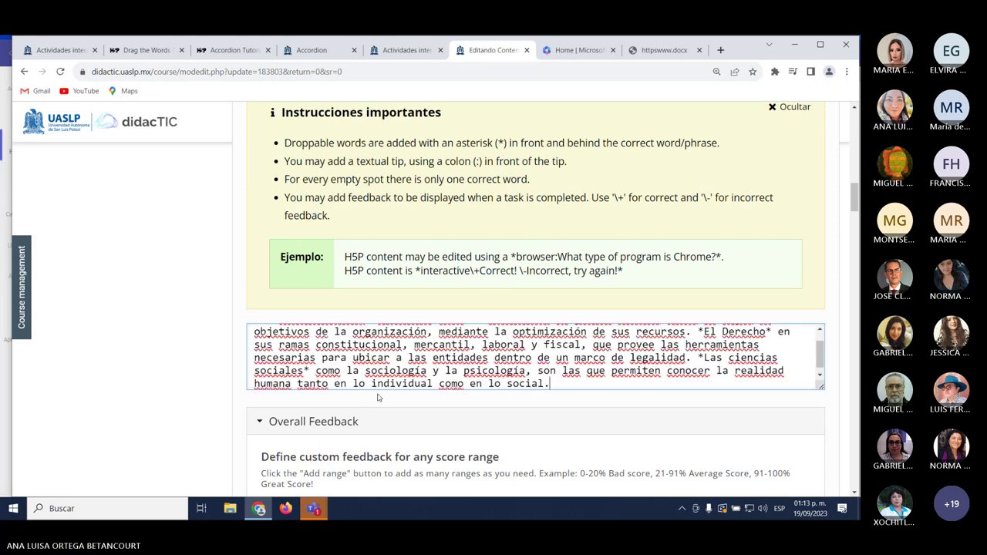
# Enter "Arrastra las palabras:" in the empty Task description field.
pyautogui.scroll(4, 378, 397)
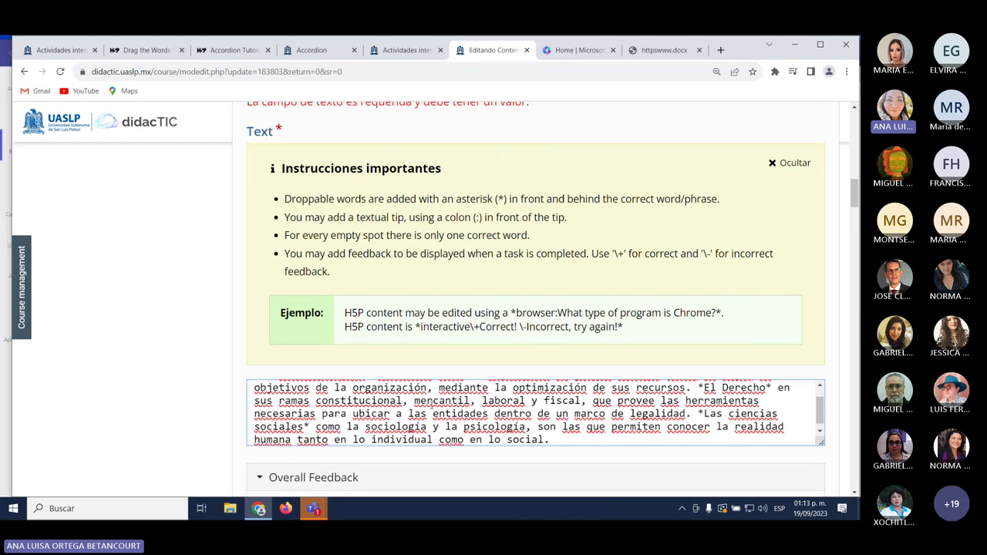
pyautogui.scroll(-1, 436, 409)
pyautogui.scroll(4, 435, 409)
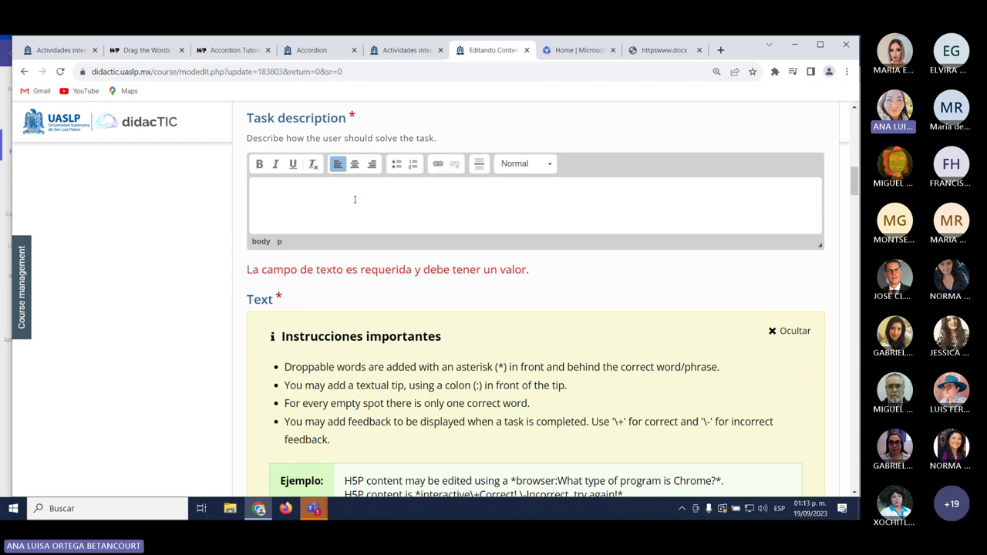
pyautogui.scroll(3, 395, 262)
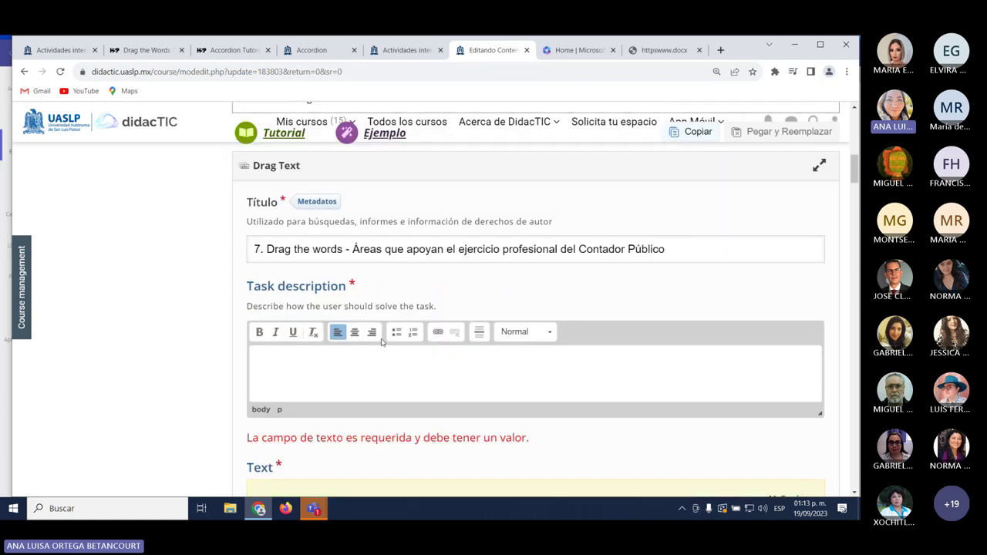
pyautogui.scroll(-1, 385, 377)
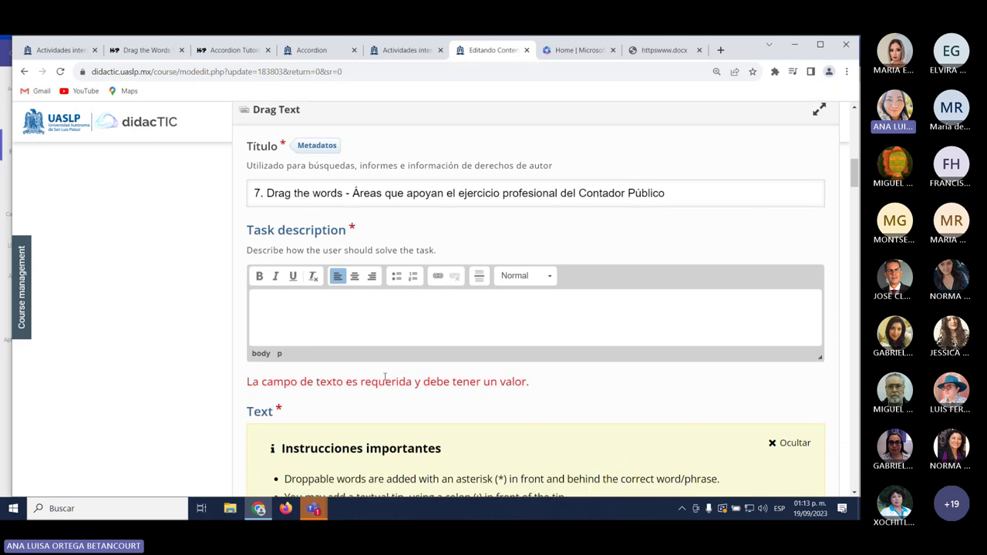
pyautogui.write('Arrast')
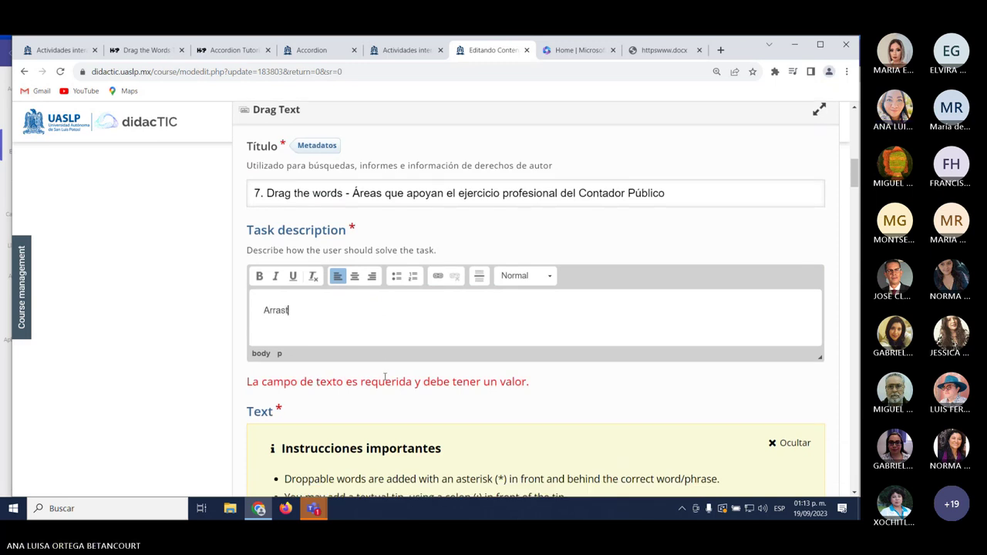
pyautogui.write('ra ')
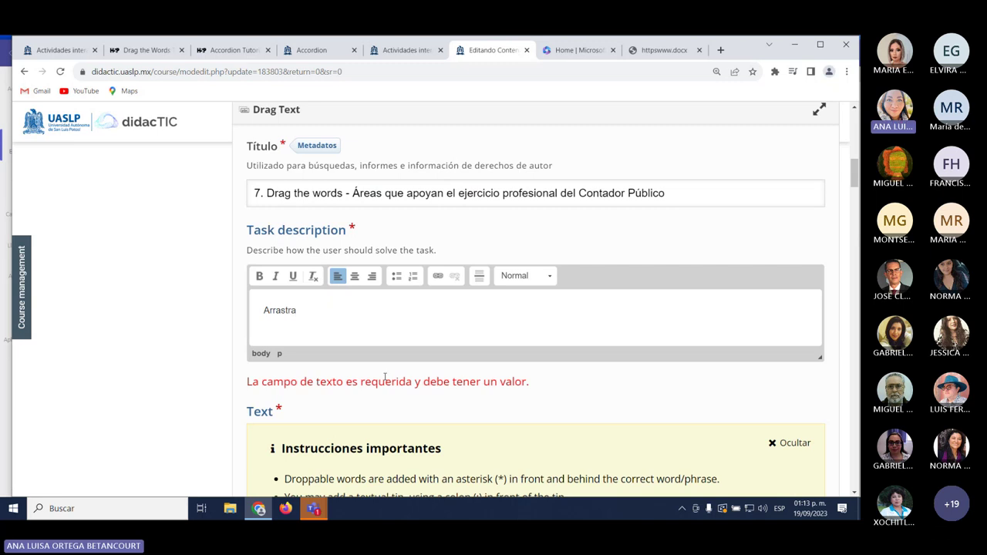
pyautogui.write('las palabras')
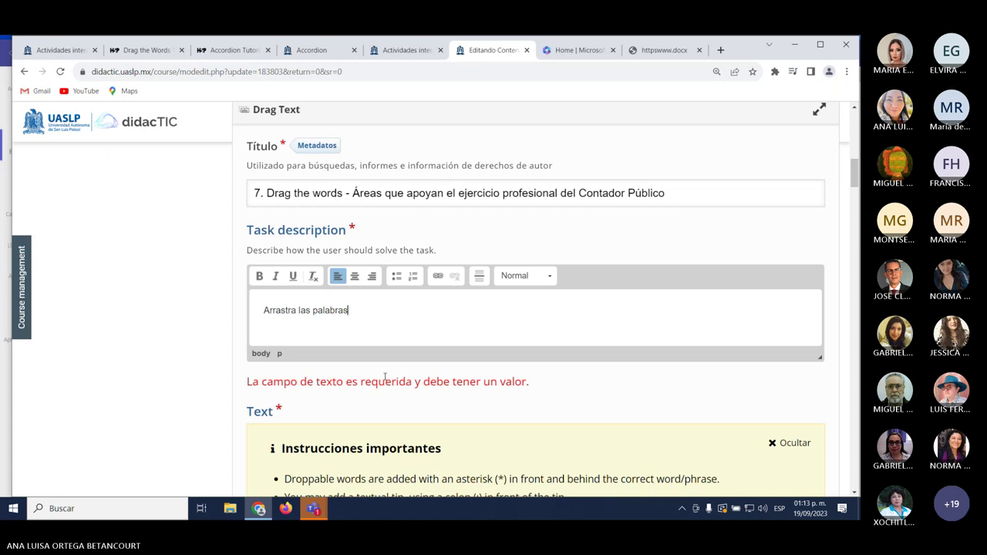
pyautogui.write(':')
# Review the activity's title, task description and the asterisk-marked paragraph in the Text field.
pyautogui.scroll(-2, 524, 327)
pyautogui.scroll(1, 525, 327)
pyautogui.scroll(1, 525, 327)
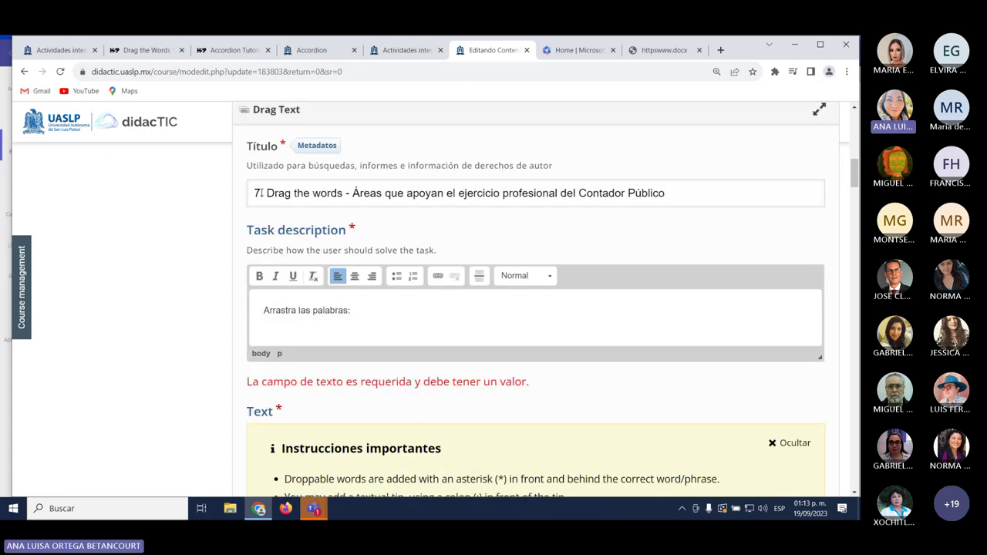
pyautogui.click(343, 193)
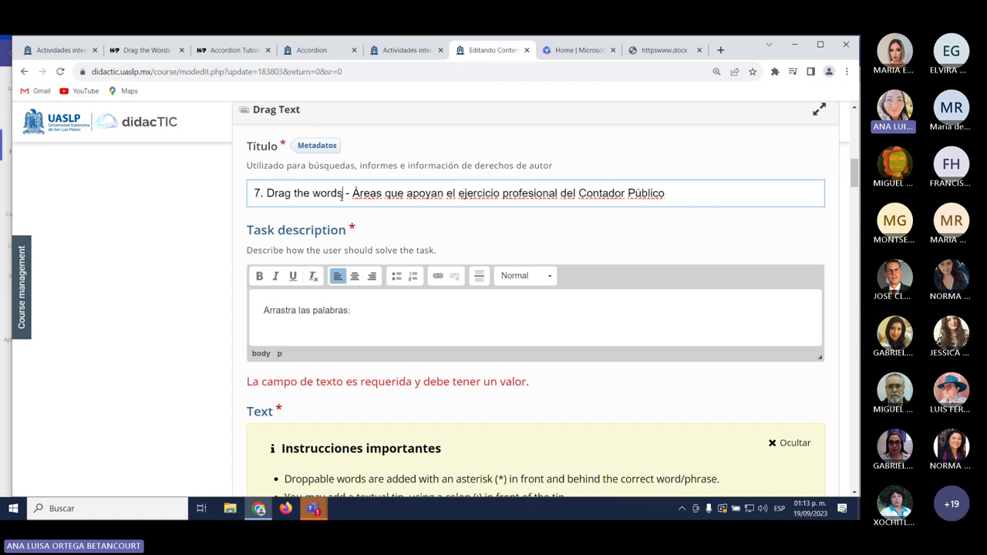
pyautogui.click(370, 310)
pyautogui.scroll(-2, 424, 326)
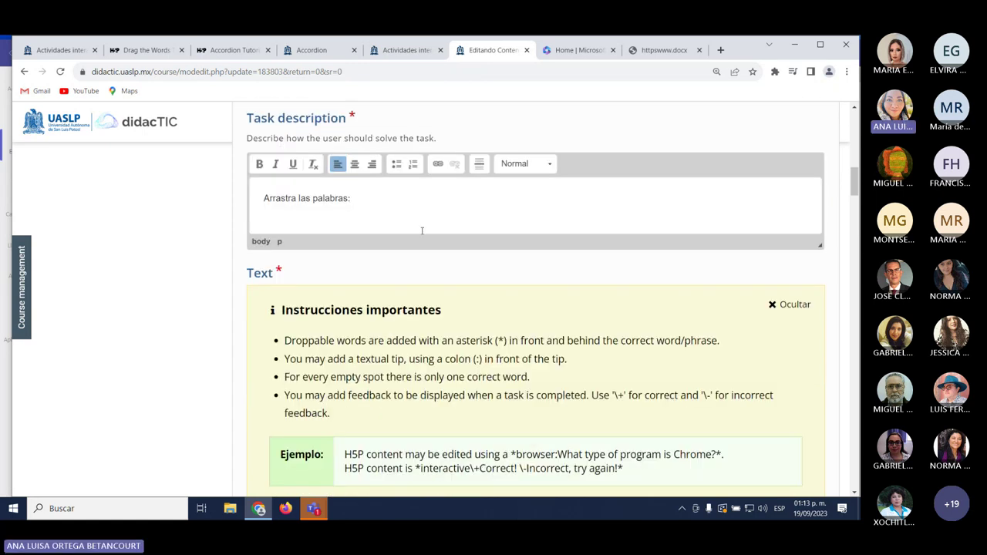
pyautogui.scroll(-4, 465, 249)
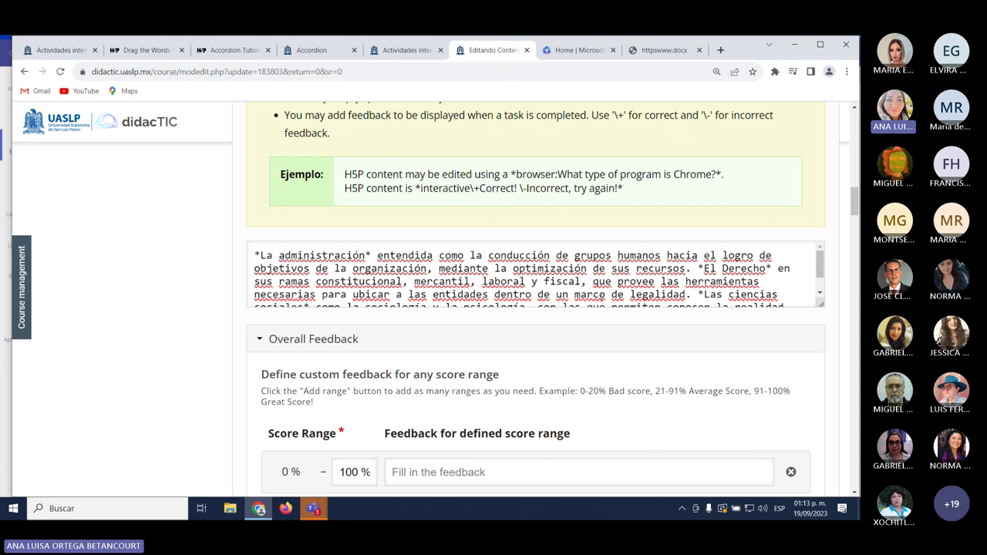
pyautogui.scroll(-3, 604, 301)
pyautogui.scroll(1, 601, 303)
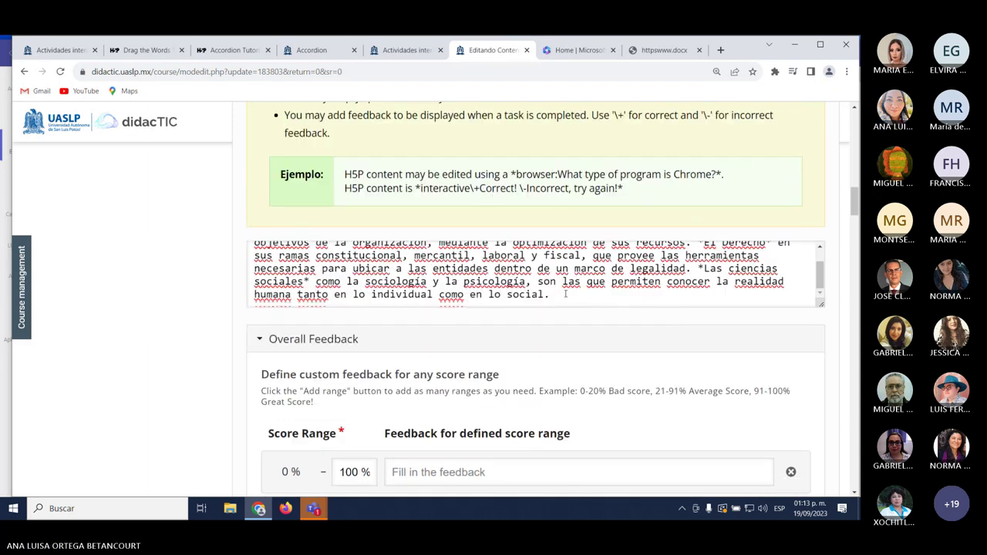
pyautogui.scroll(2, 565, 294)
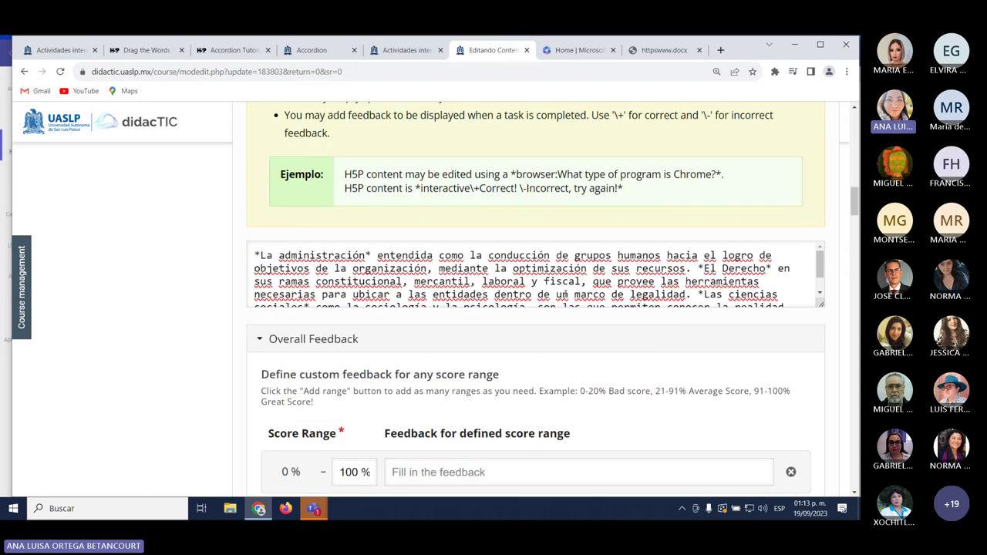
pyautogui.scroll(-2, 568, 293)
pyautogui.scroll(2, 568, 294)
pyautogui.scroll(-2, 568, 294)
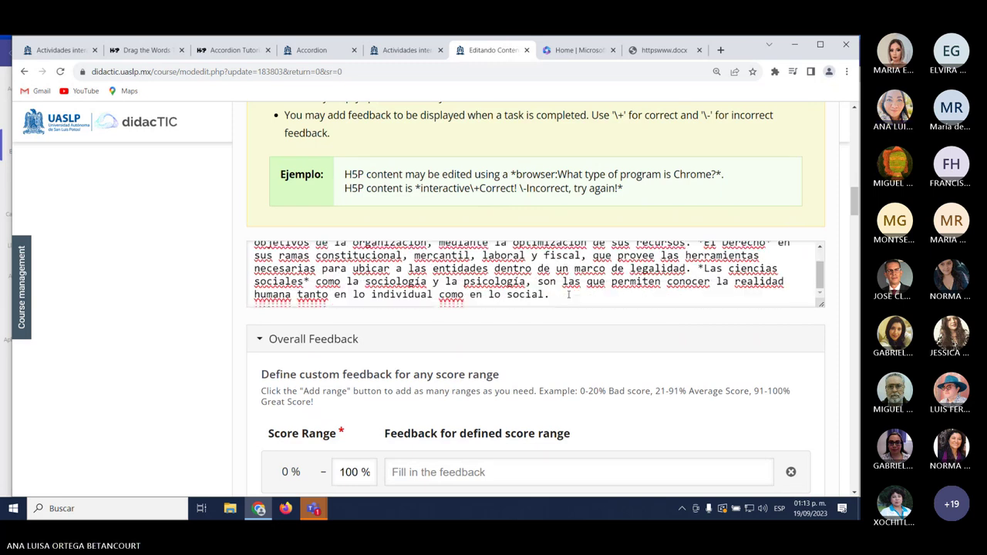
# Add a third score range to the Overall Feedback and distribute all ranges uniformly, confirming the change.
pyautogui.scroll(-3, 568, 294)
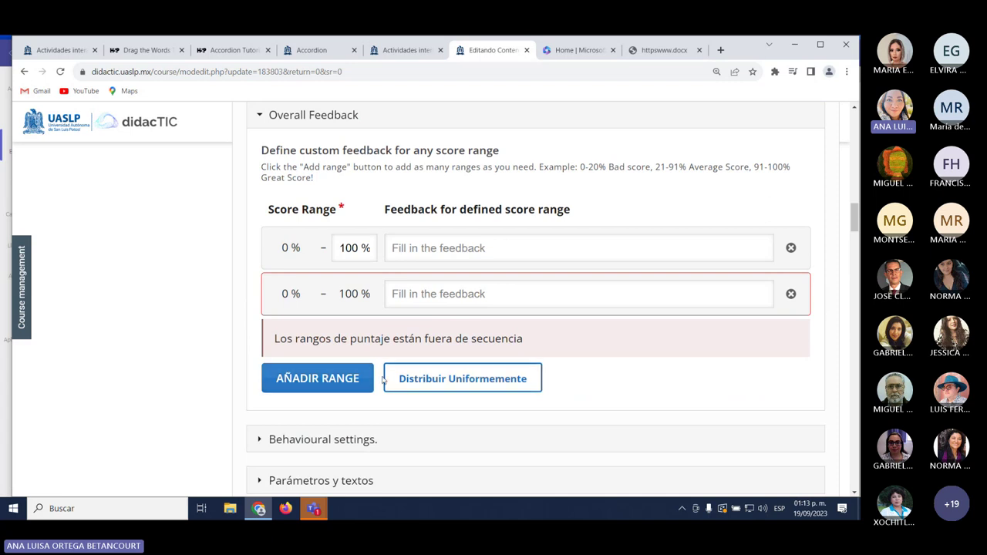
pyautogui.click(354, 378)
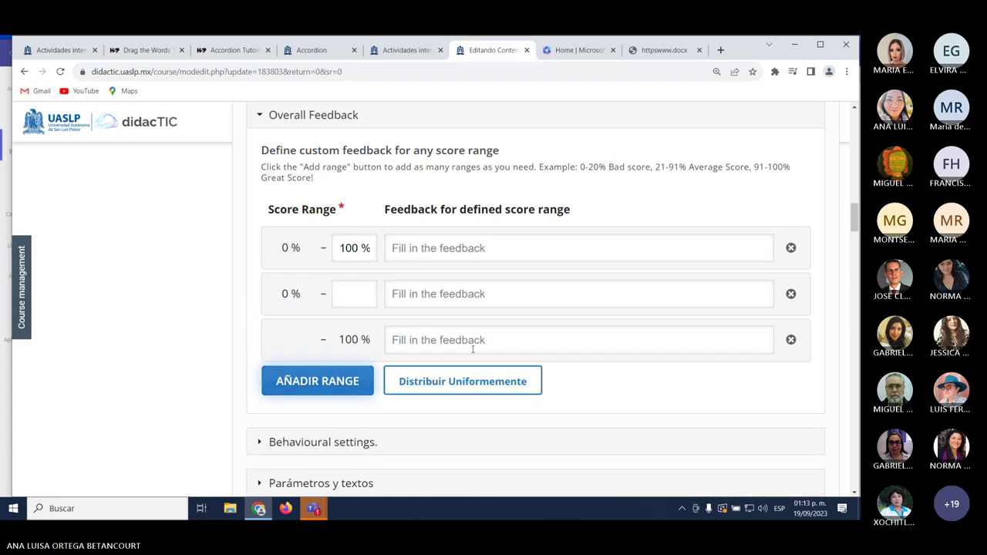
pyautogui.click(470, 390)
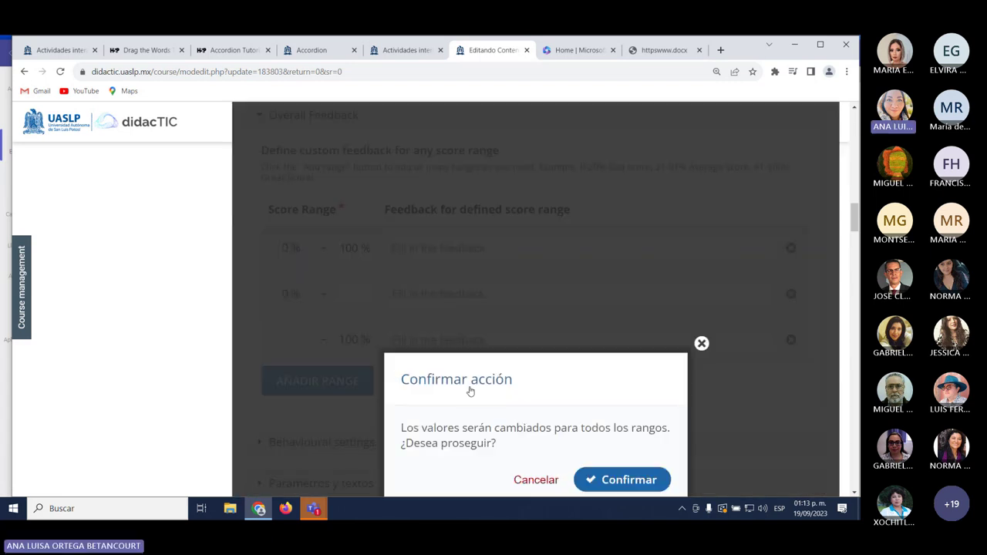
pyautogui.click(627, 481)
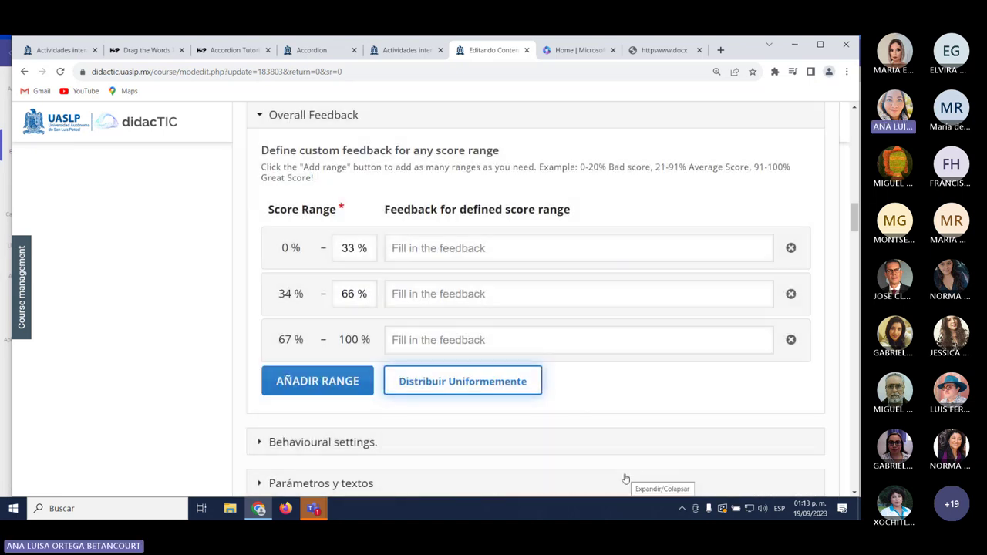
# Set the feedback for the 0–33 % range to "Sigue Practicando" and try out a feedback text for the 34–66 % range.
pyautogui.click(483, 249)
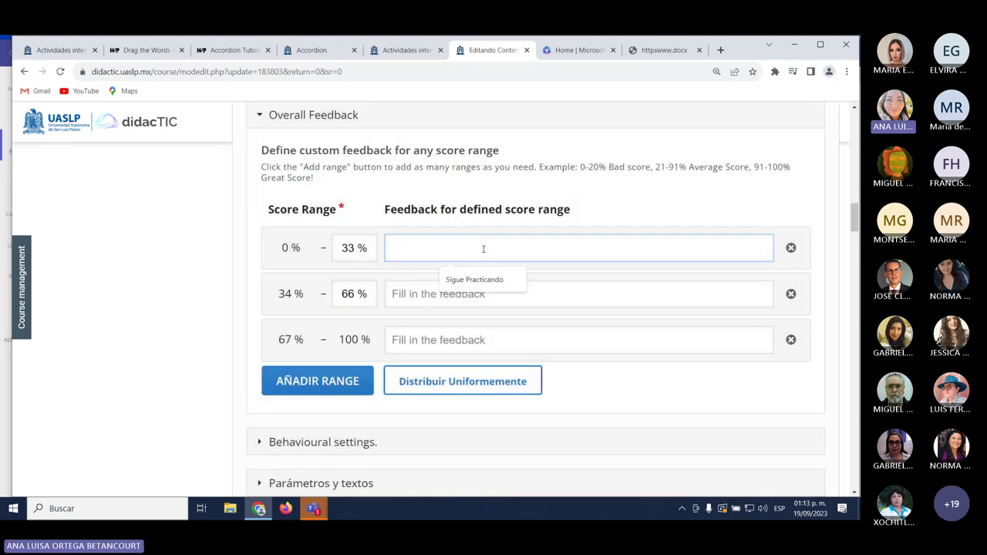
pyautogui.click(480, 281)
pyautogui.click(480, 294)
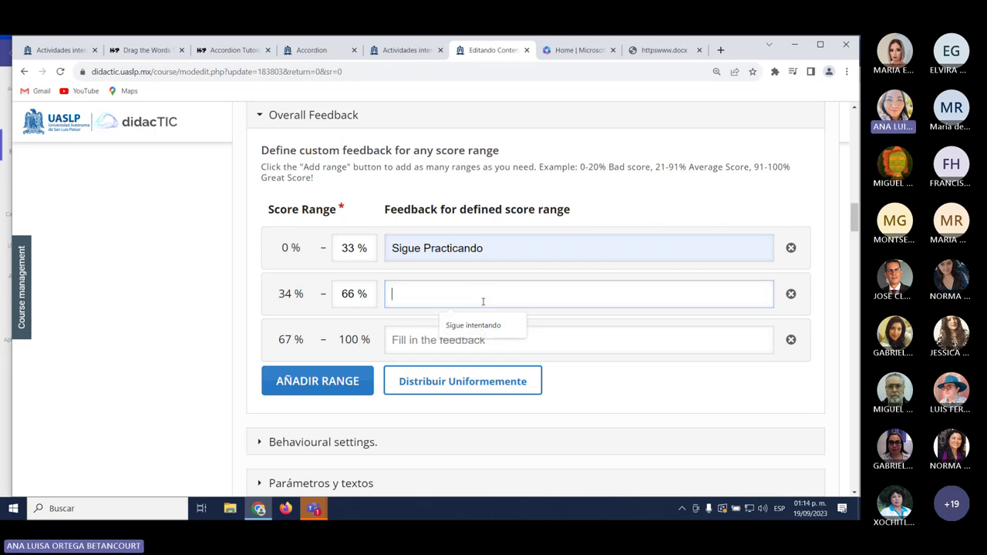
pyautogui.write('Es')
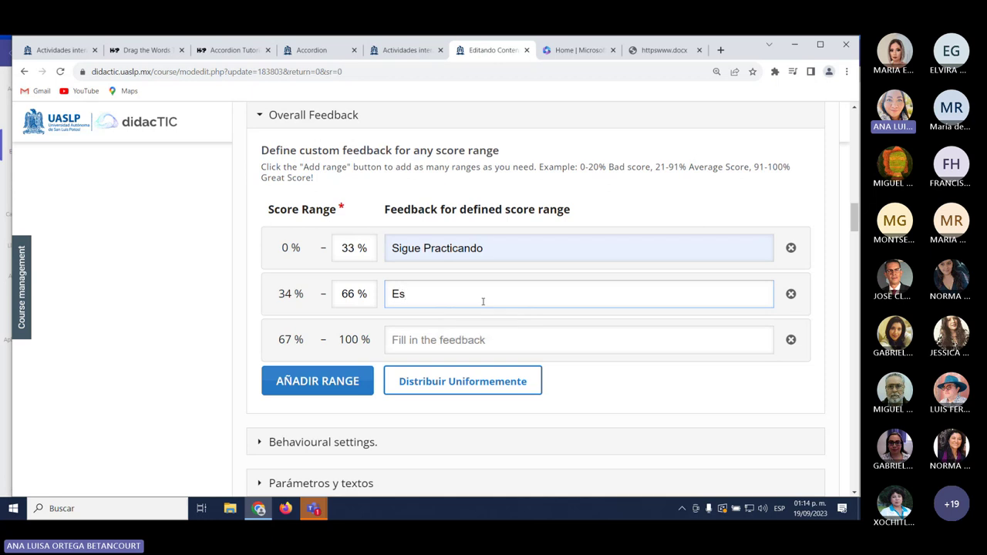
pyautogui.press('BackSpace')
pyautogui.press('BackSpace')
pyautogui.write('Tr')
pyautogui.press('BackSpace')
pyautogui.press('BackSpace')
# Delete the 0–33 % score range from the Overall Feedback and confirm the removal.
pyautogui.click(790, 247)
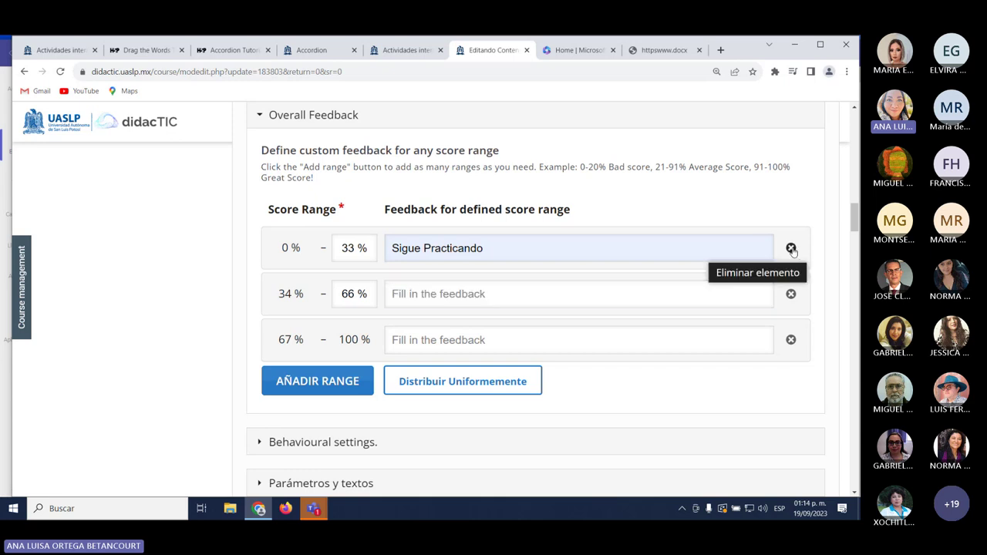
pyautogui.click(628, 346)
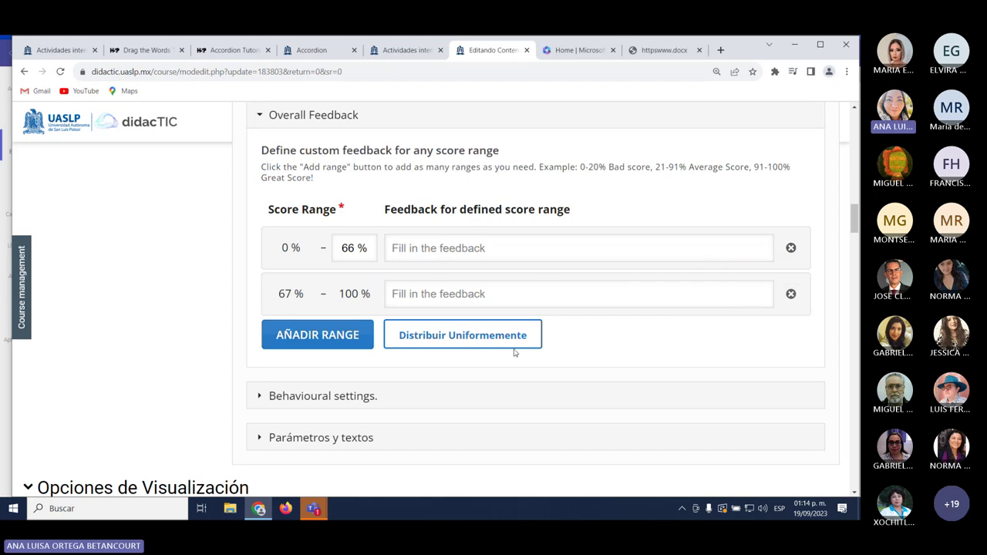
# Examine the activity's Behavioural settings and its Parámetros y textos section.
pyautogui.scroll(-2, 519, 347)
pyautogui.scroll(-2, 519, 347)
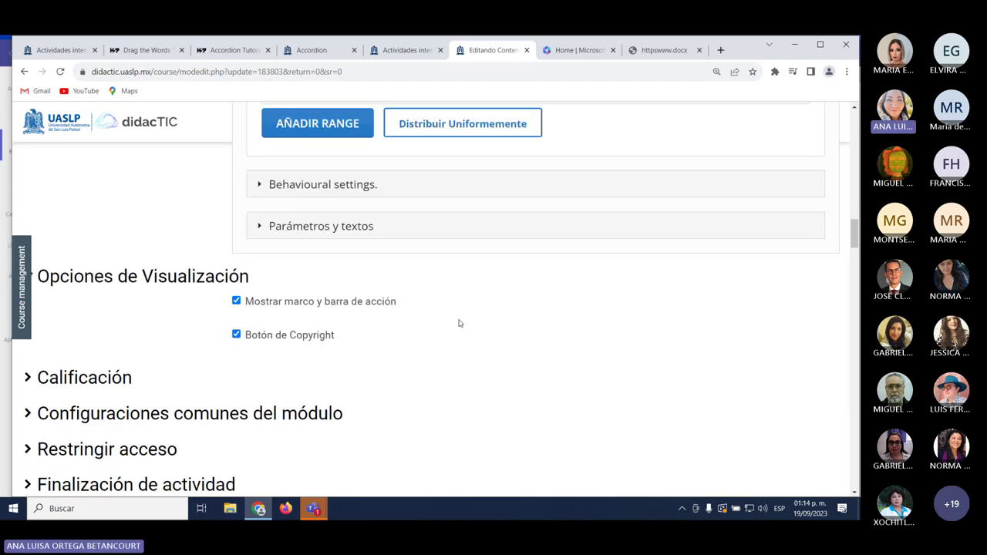
pyautogui.click(258, 172)
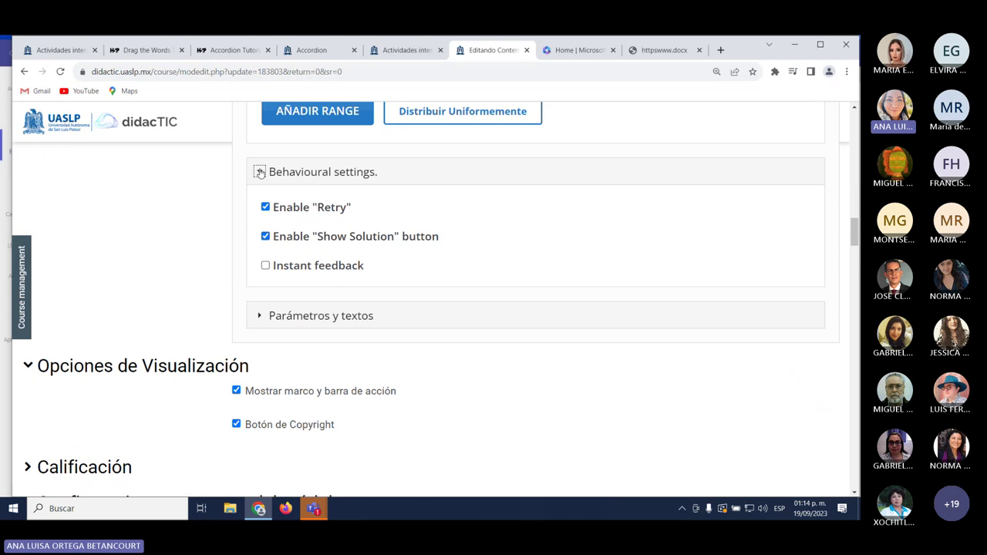
pyautogui.click(260, 172)
pyautogui.click(262, 173)
pyautogui.click(259, 172)
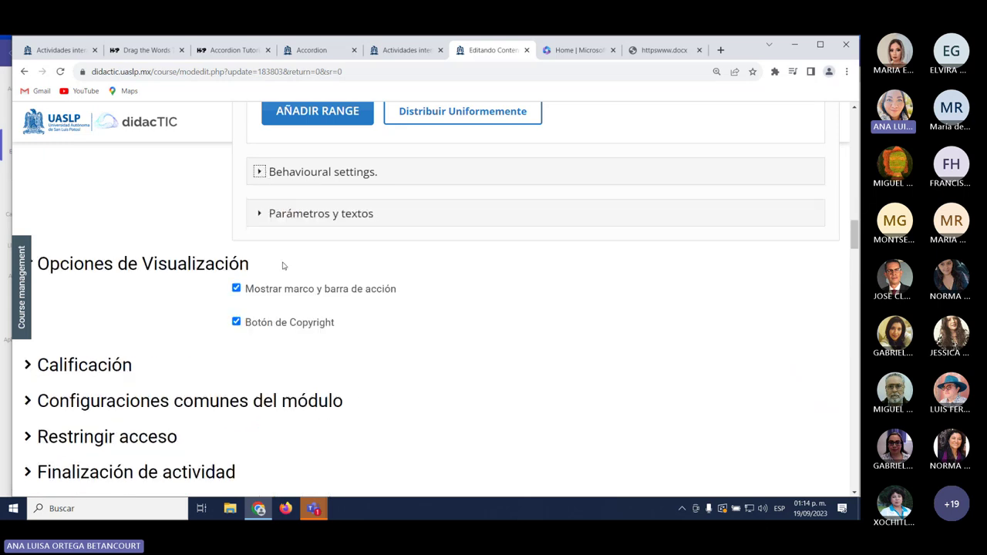
pyautogui.click(260, 213)
pyautogui.click(260, 213)
# Save the changes to the activity and display it with its sentence blanks and draggable words.
pyautogui.scroll(-4, 539, 339)
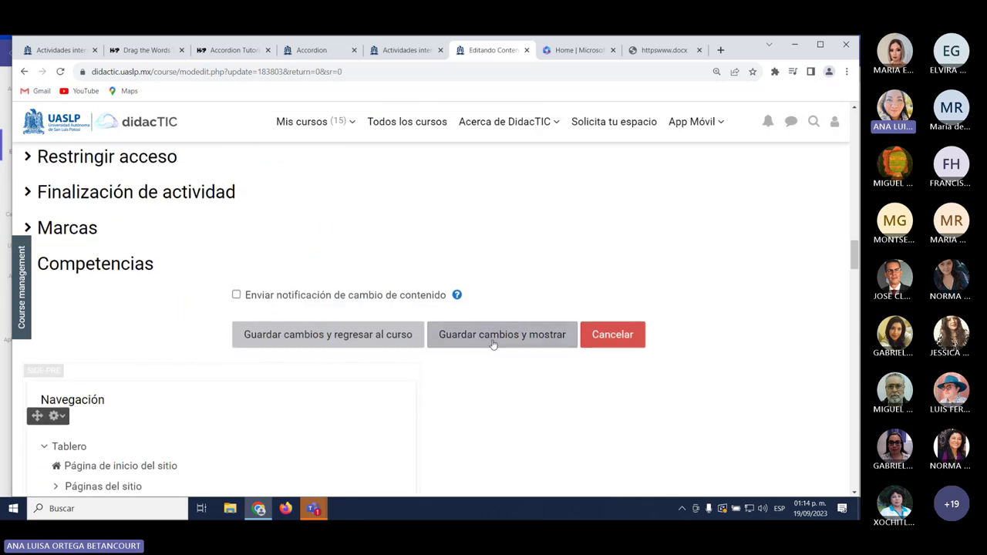
pyautogui.click(494, 341)
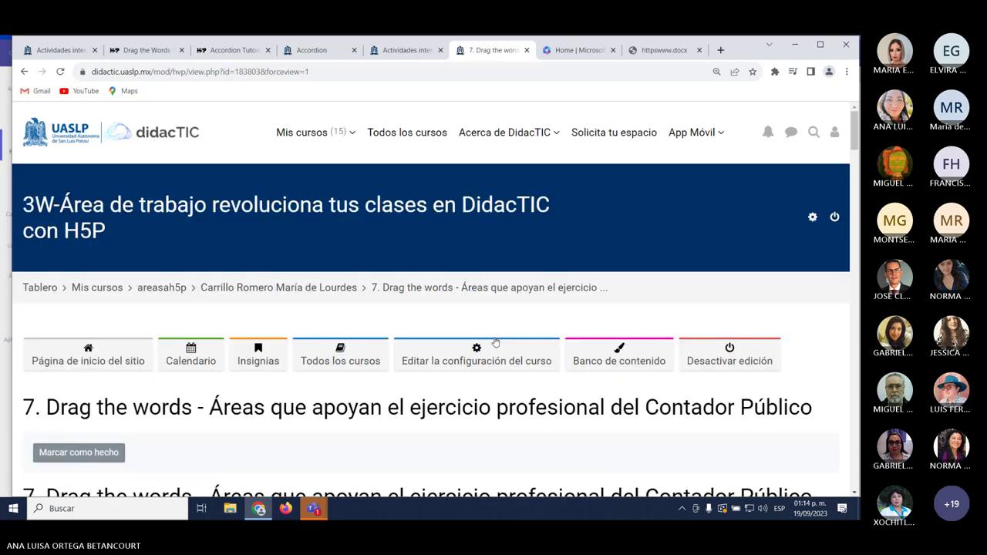
pyautogui.scroll(-4, 494, 342)
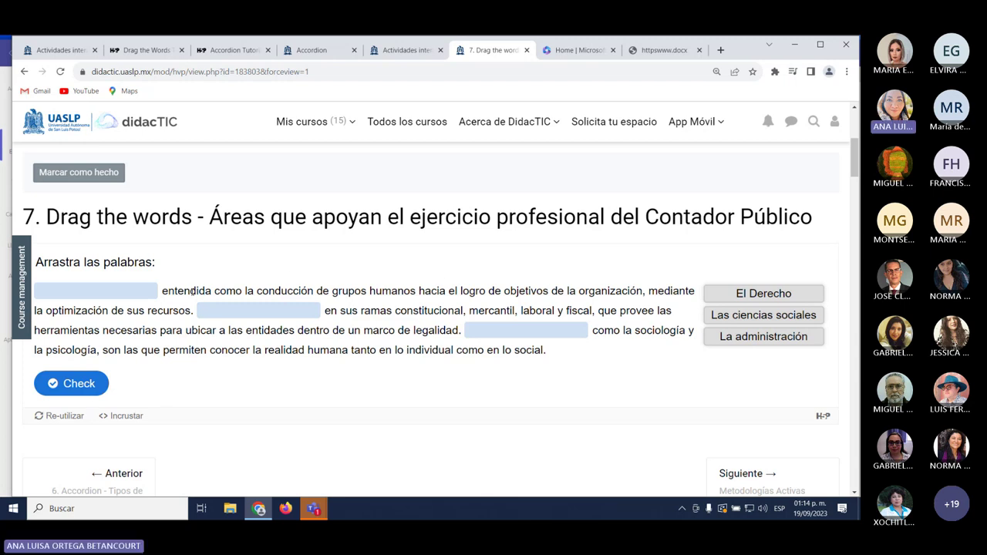
# Fill the blanks in order with "La administración", "El Derecho" and "Las ciencias sociales", and check the answers.
pyautogui.moveTo(757, 337); pyautogui.dragTo(90, 290)
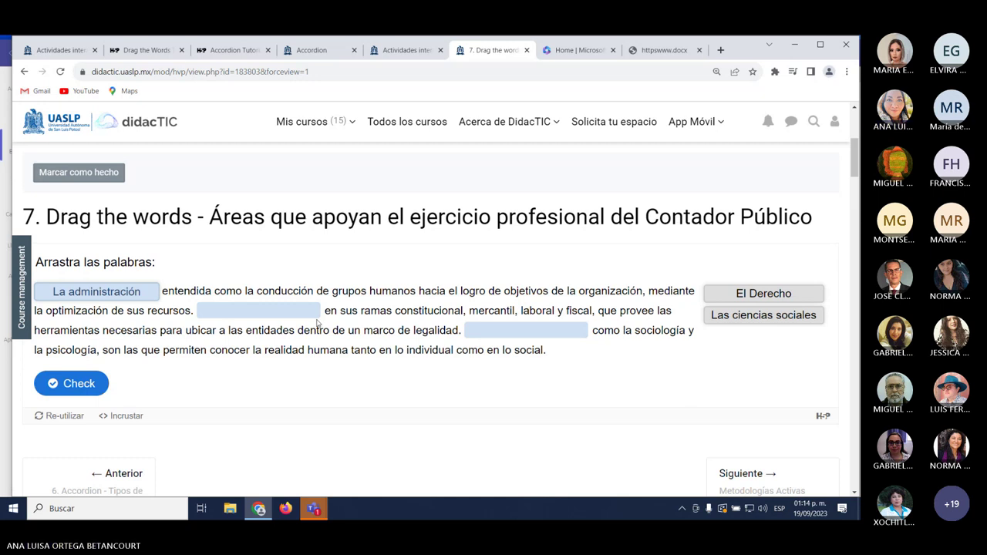
pyautogui.moveTo(763, 293); pyautogui.dragTo(252, 308)
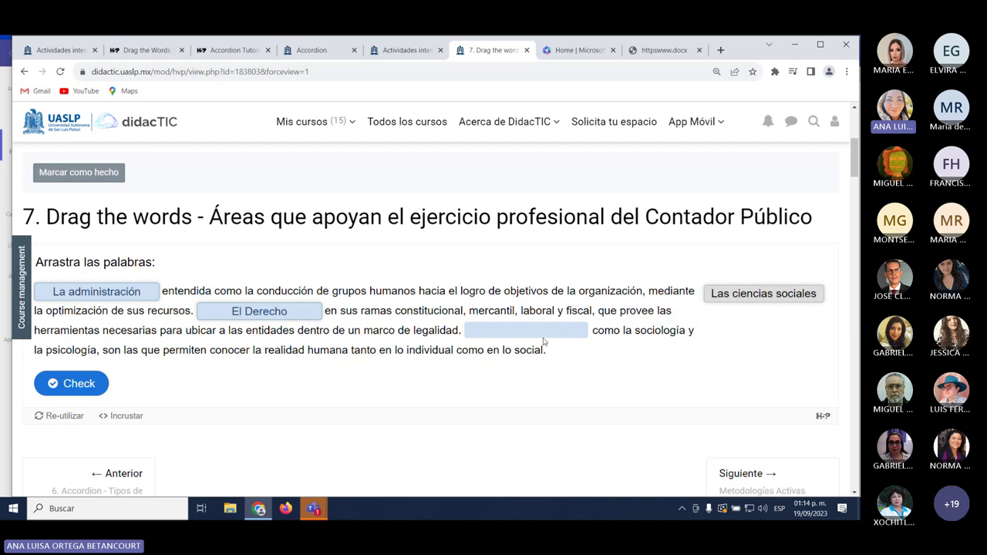
pyautogui.moveTo(763, 293); pyautogui.dragTo(526, 330)
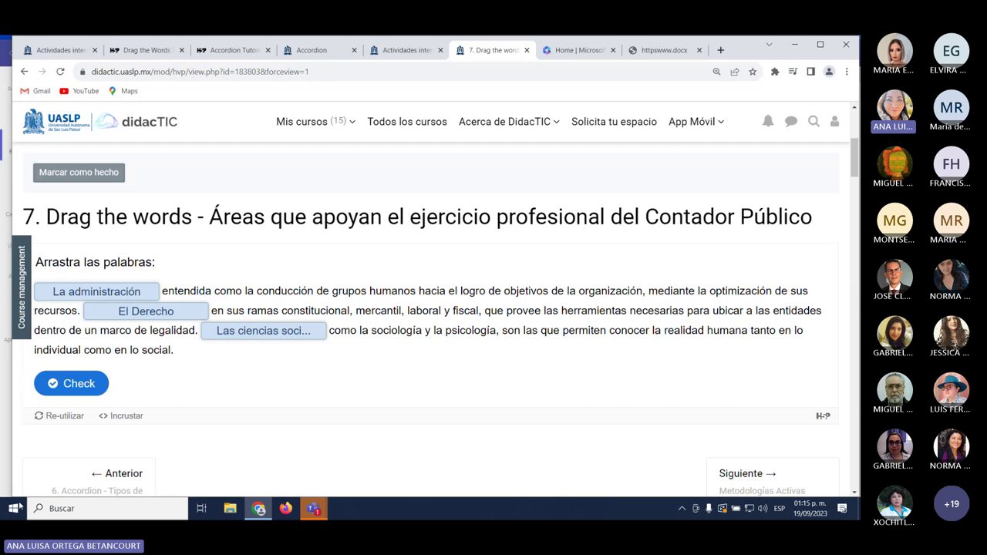
pyautogui.click(82, 383)
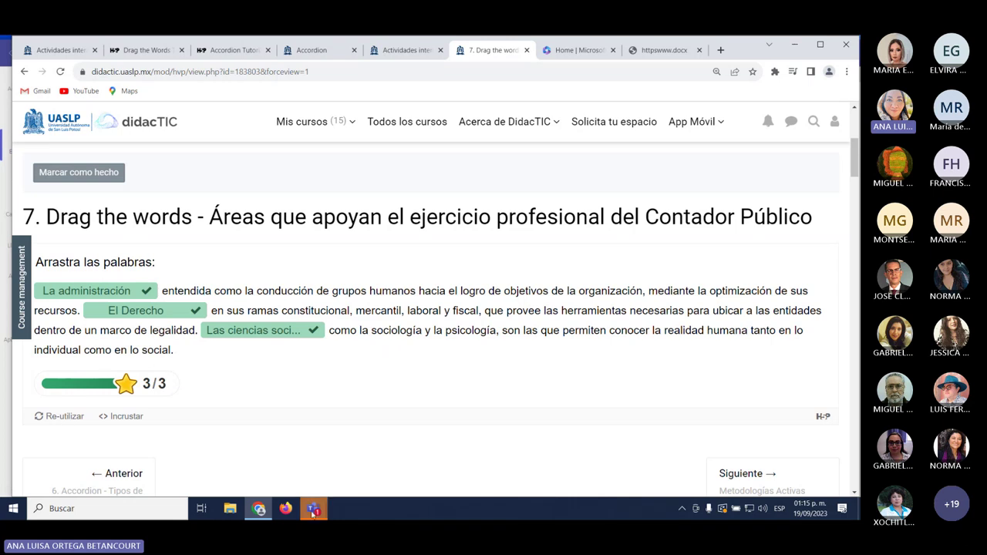
# Switch to the Teams meeting window to read the chat messages, and return to the activity page in the browser.
pyautogui.moveTo(312, 512)
pyautogui.click(353, 465)
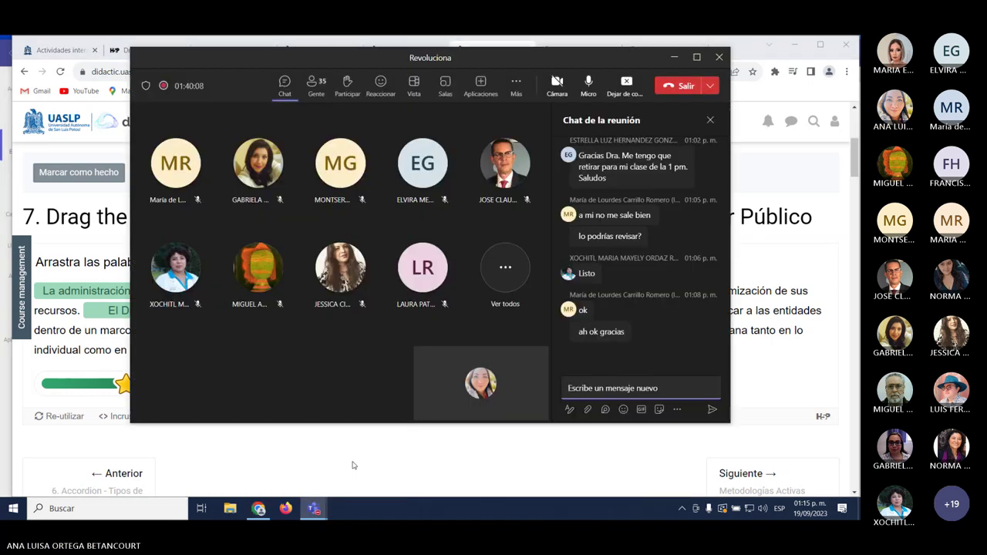
pyautogui.click(434, 476)
pyautogui.scroll(2, 436, 231)
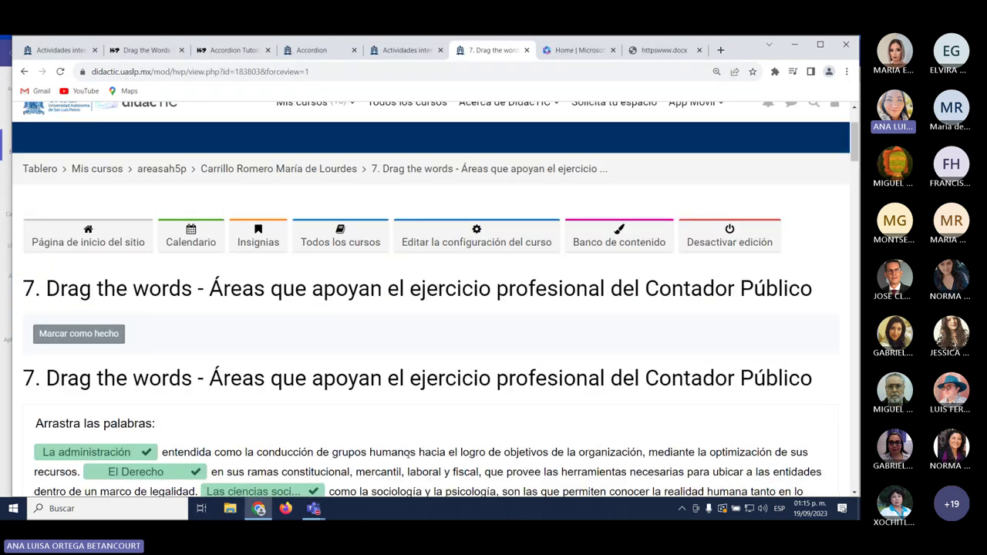
# Return to the course page, read the latest chat messages in the Teams meeting window, and go back to the browser.
pyautogui.click(316, 176)
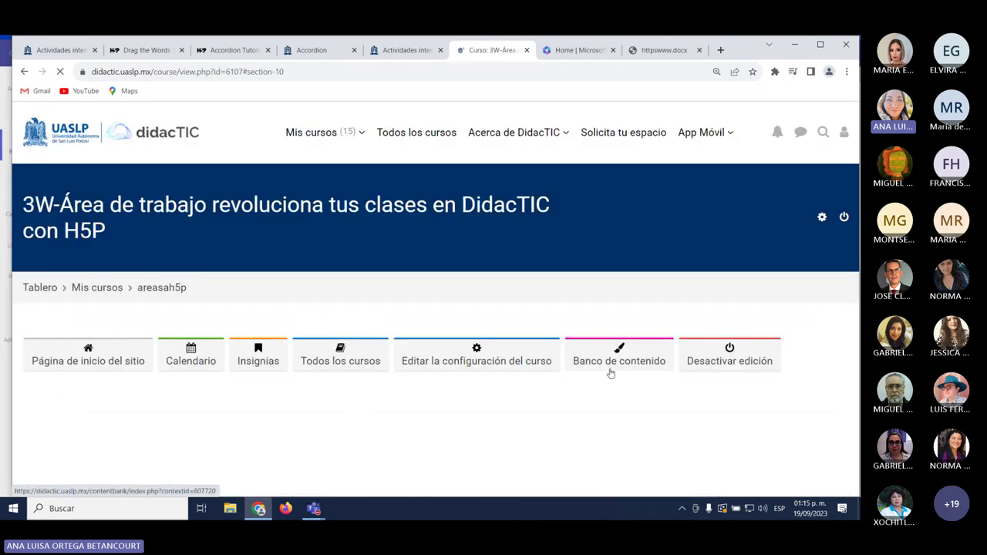
pyautogui.scroll(-2, 537, 407)
pyautogui.scroll(-7, 532, 400)
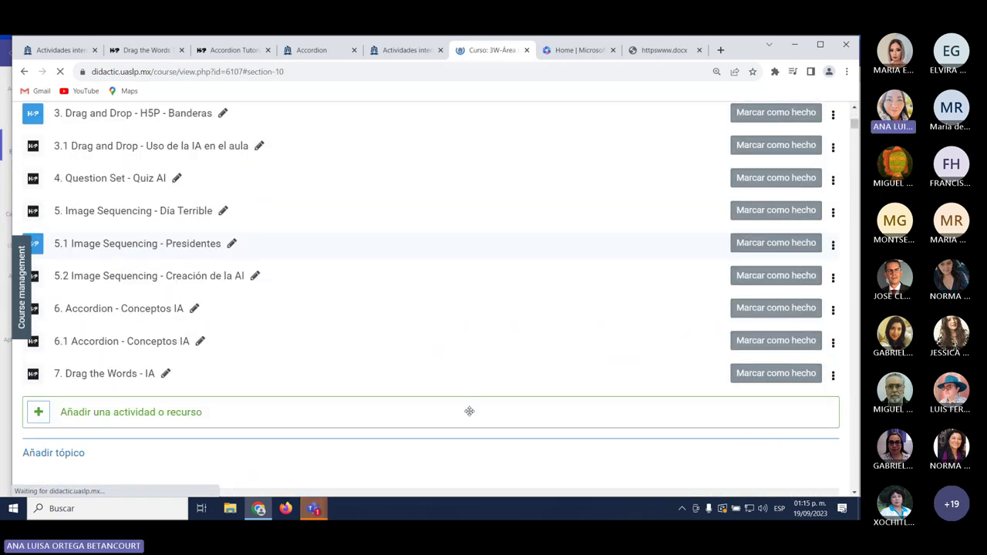
pyautogui.scroll(-2, 418, 434)
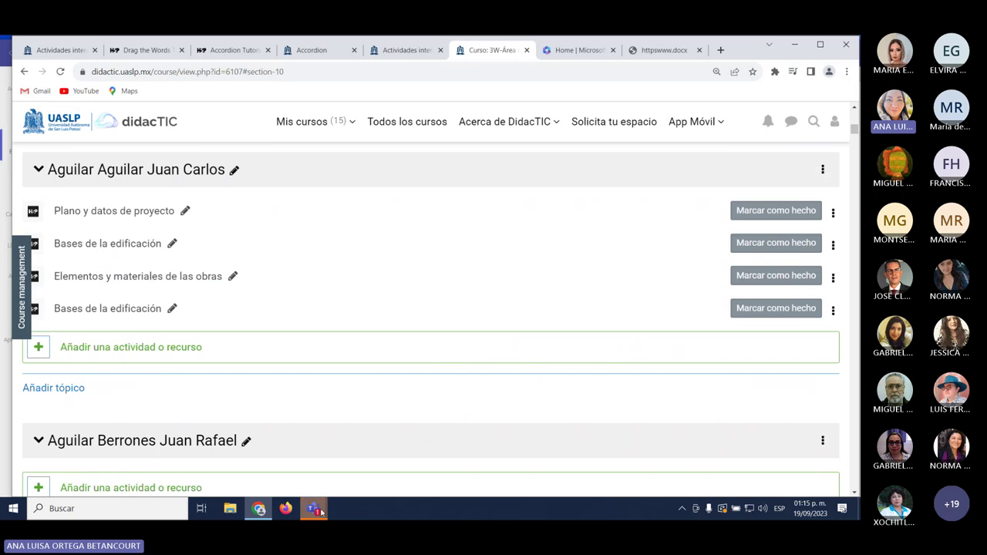
pyautogui.moveTo(312, 508)
pyautogui.click(391, 463)
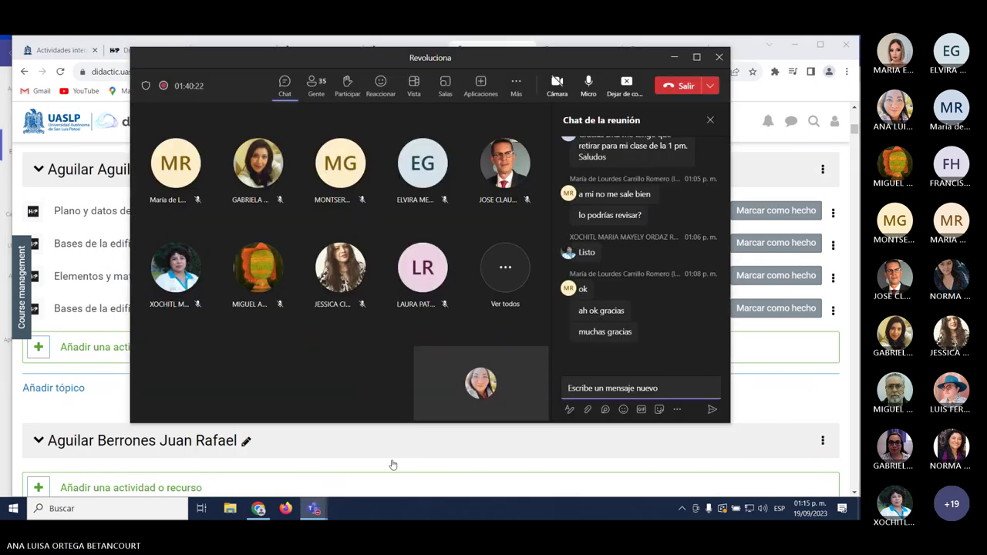
pyautogui.click(259, 508)
# Open the "7. SE- Drag de Words" activity from the course page and display its sentence blanks and draggable words.
pyautogui.scroll(-5, 317, 408)
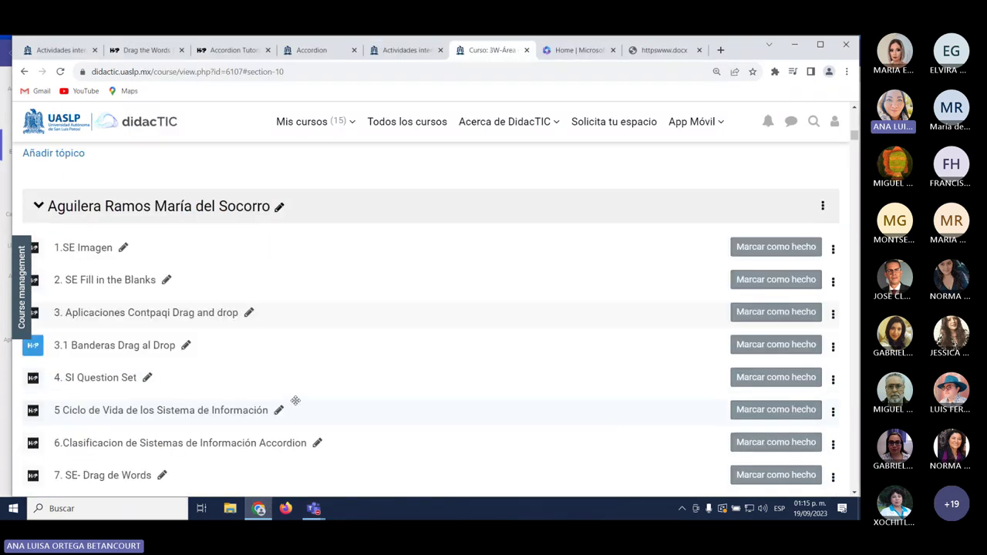
pyautogui.scroll(-2, 295, 400)
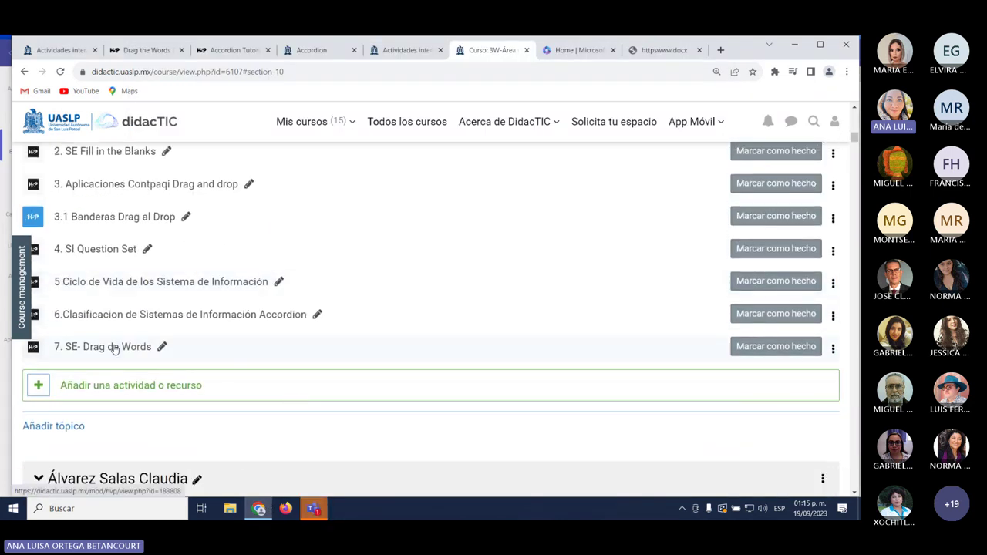
pyautogui.click(115, 348)
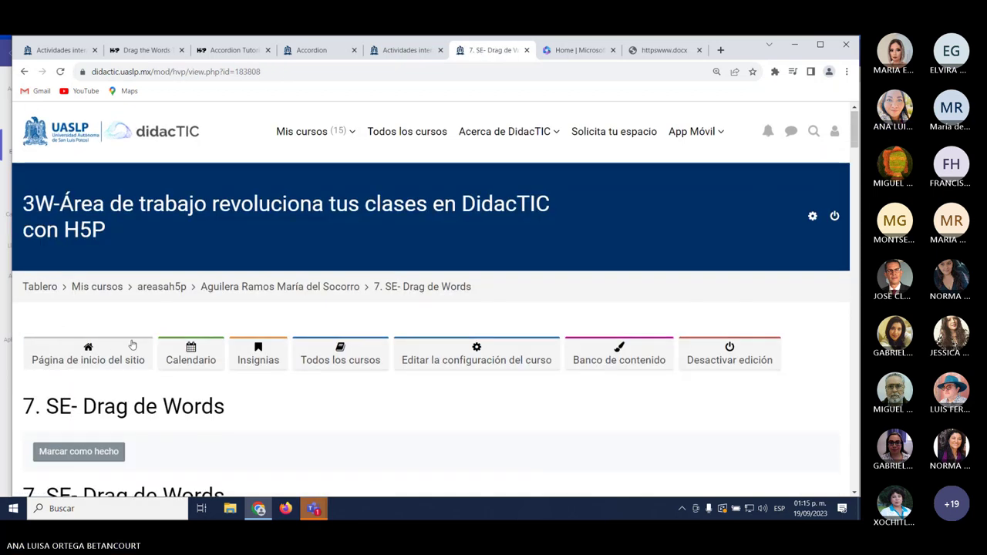
pyautogui.scroll(-3, 132, 345)
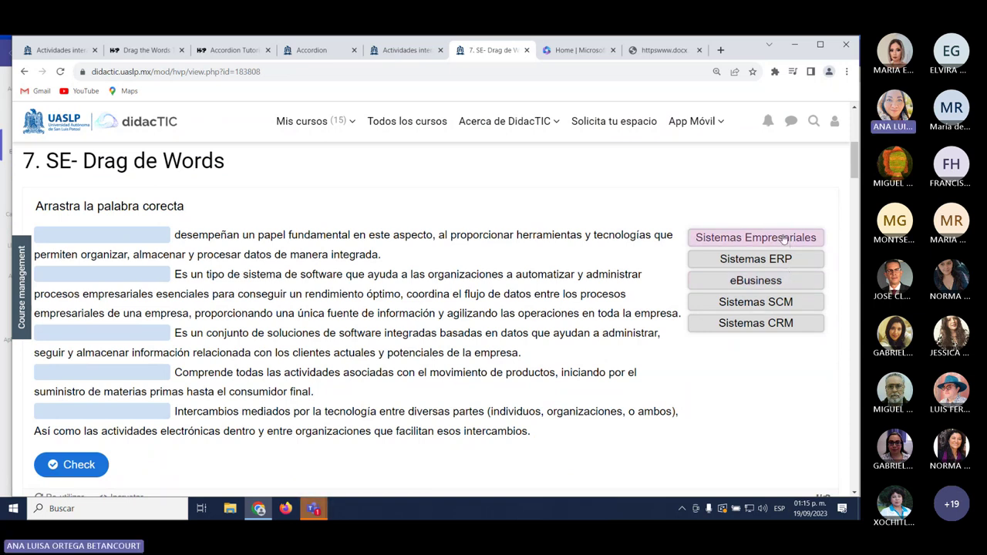
# Fill the blanks in order with "Sistemas Empresariales", "Sistemas ERP", "eBusiness", "Sistemas SCM" and "Sistemas CRM", and check the answers.
pyautogui.moveTo(784, 240); pyautogui.dragTo(131, 236)
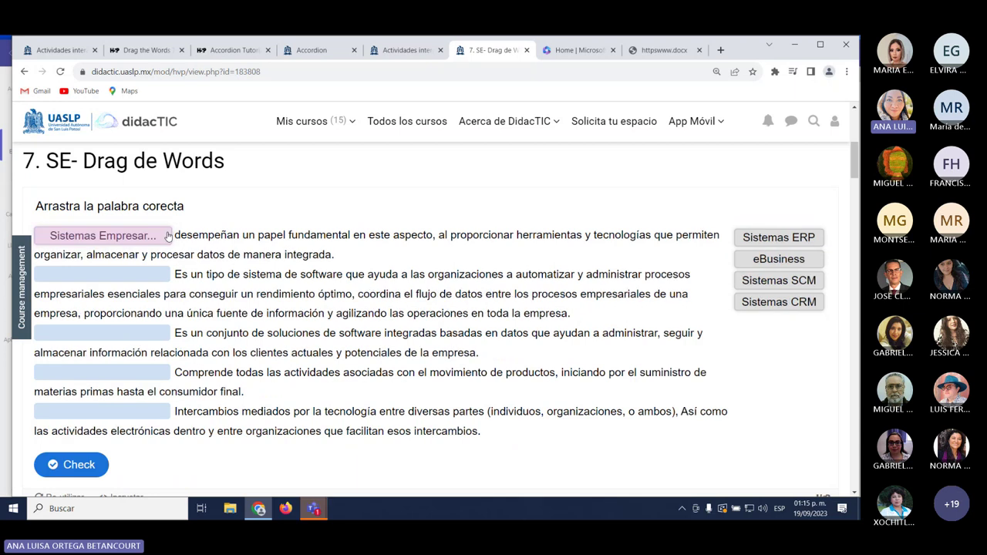
pyautogui.moveTo(782, 241); pyautogui.dragTo(108, 276)
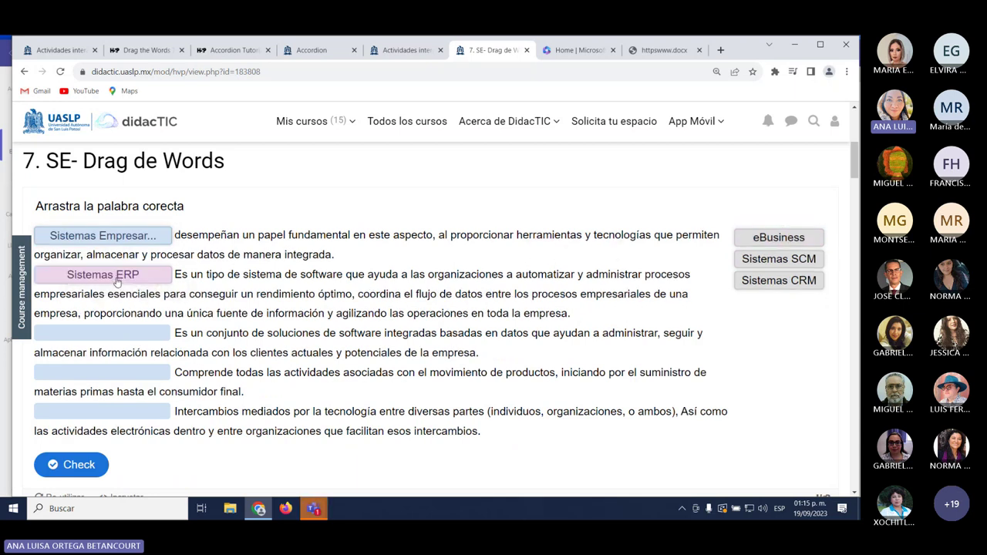
pyautogui.moveTo(759, 243); pyautogui.dragTo(132, 333)
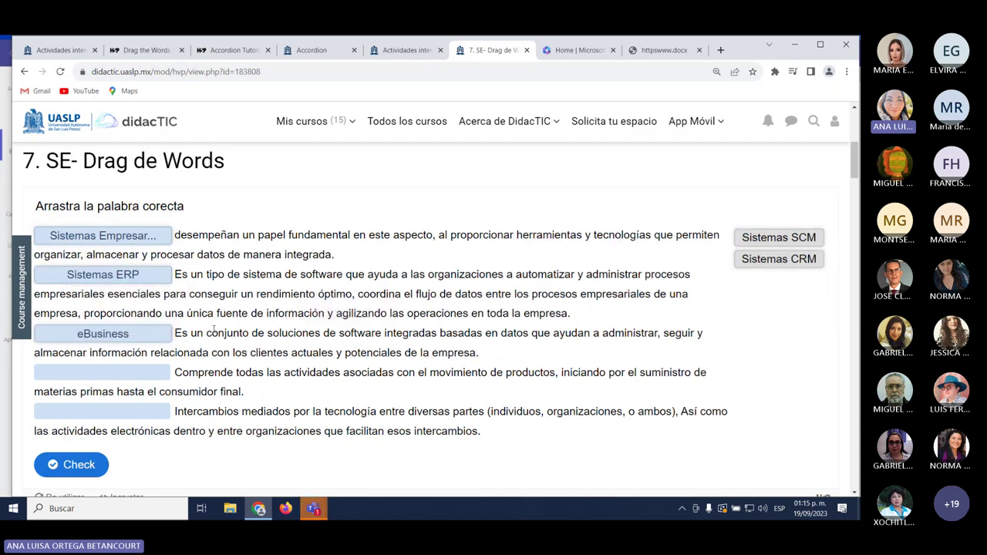
pyautogui.moveTo(775, 239); pyautogui.dragTo(60, 375)
pyautogui.moveTo(794, 245); pyautogui.dragTo(107, 417)
pyautogui.scroll(-1, 96, 417)
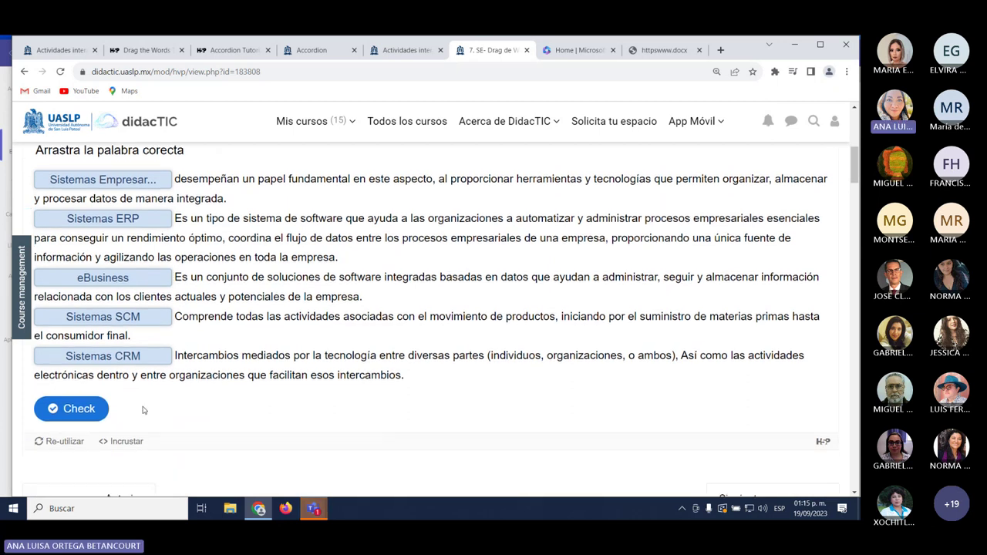
pyautogui.click(87, 409)
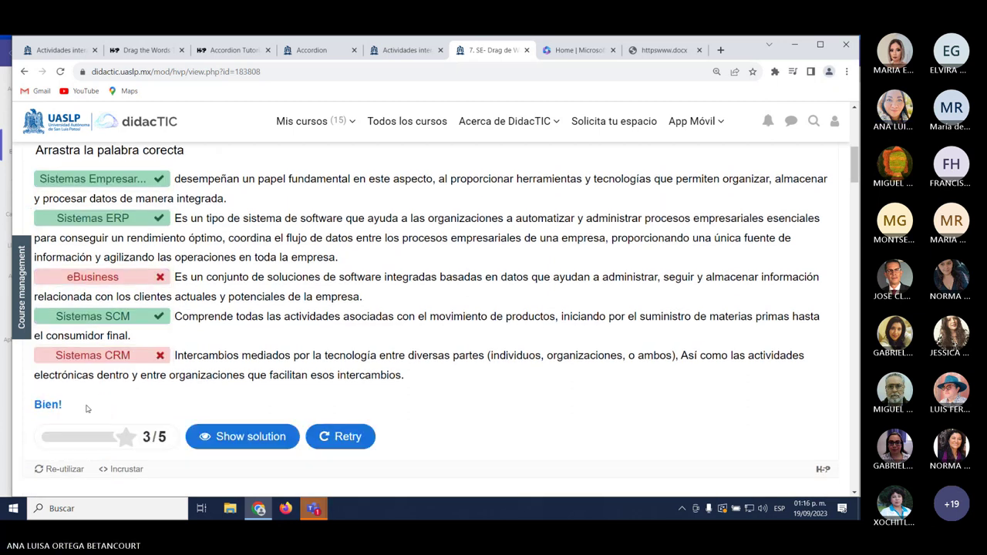
# Review the marked answers, show the solution, and reset the activity for another attempt.
pyautogui.scroll(2, 274, 379)
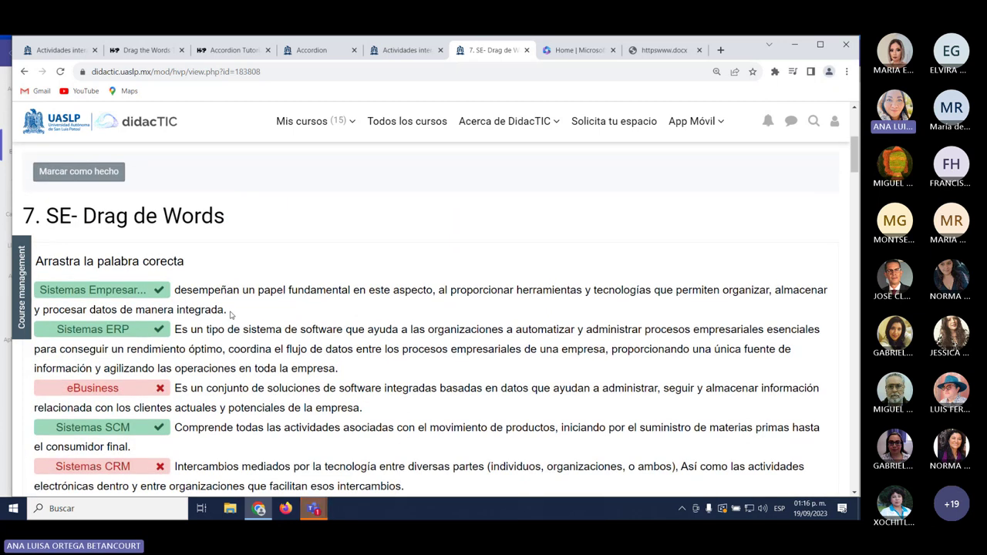
pyautogui.scroll(-3, 231, 316)
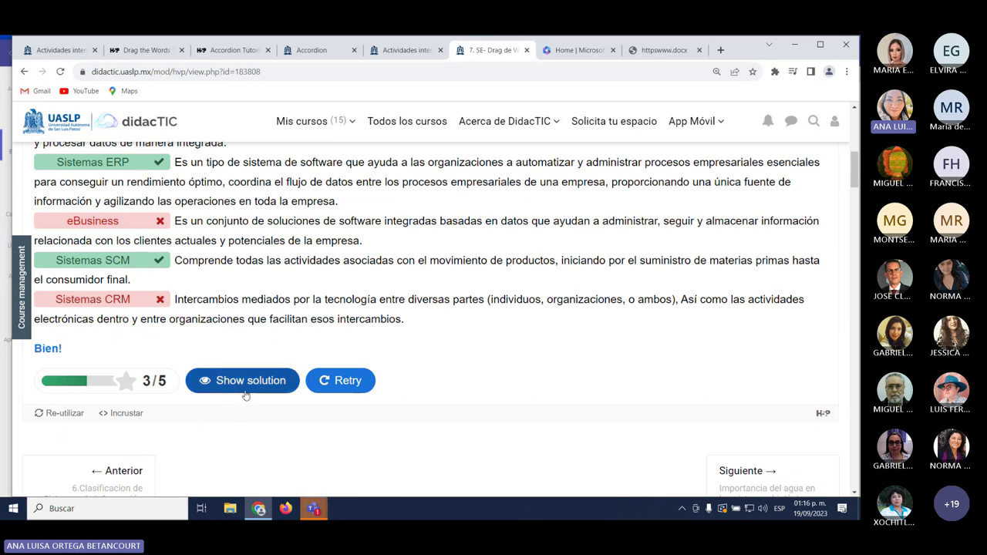
pyautogui.scroll(1, 240, 406)
pyautogui.click(276, 430)
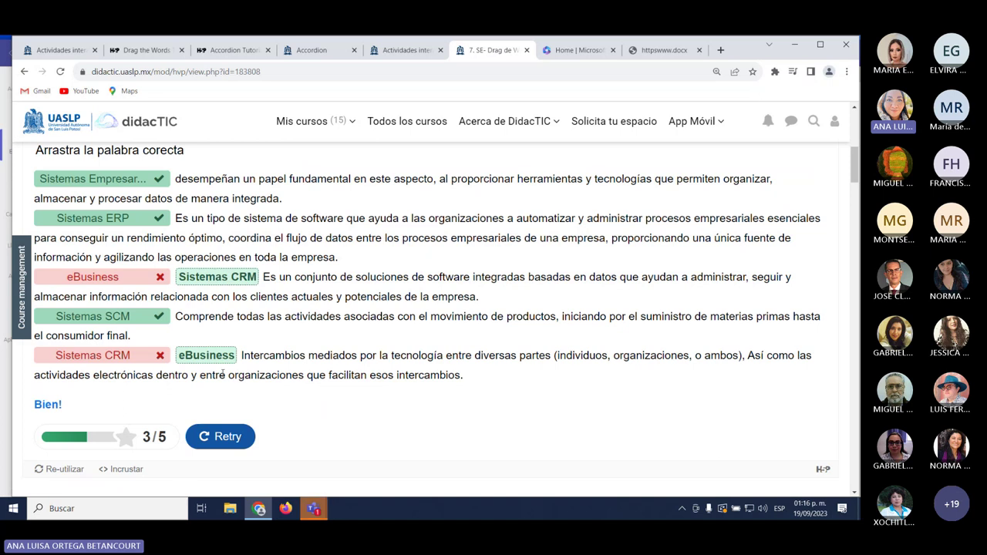
pyautogui.click(216, 438)
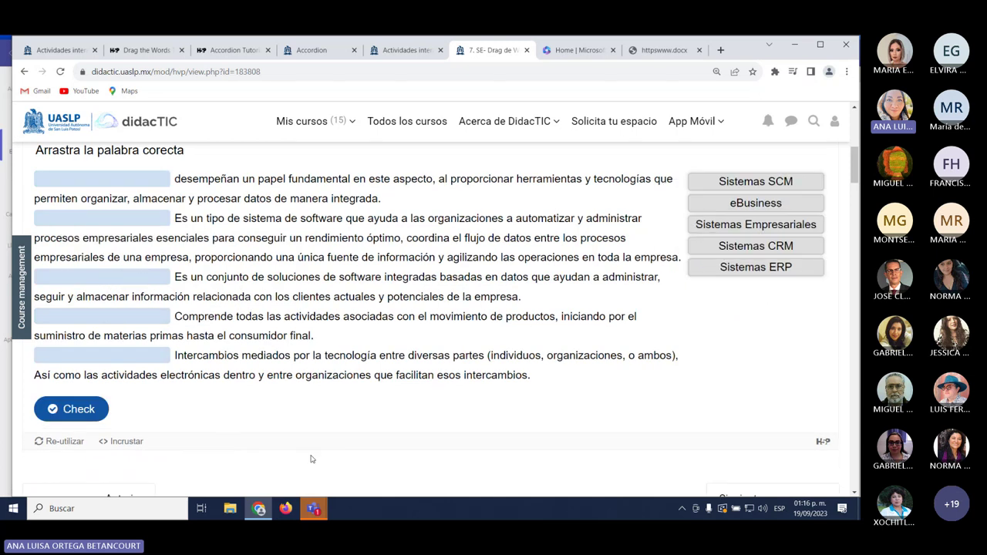
# Return to this participant's course section, read the Teams meeting chat, and go back to the course page in the browser.
pyautogui.scroll(4, 311, 458)
pyautogui.scroll(-2, 326, 450)
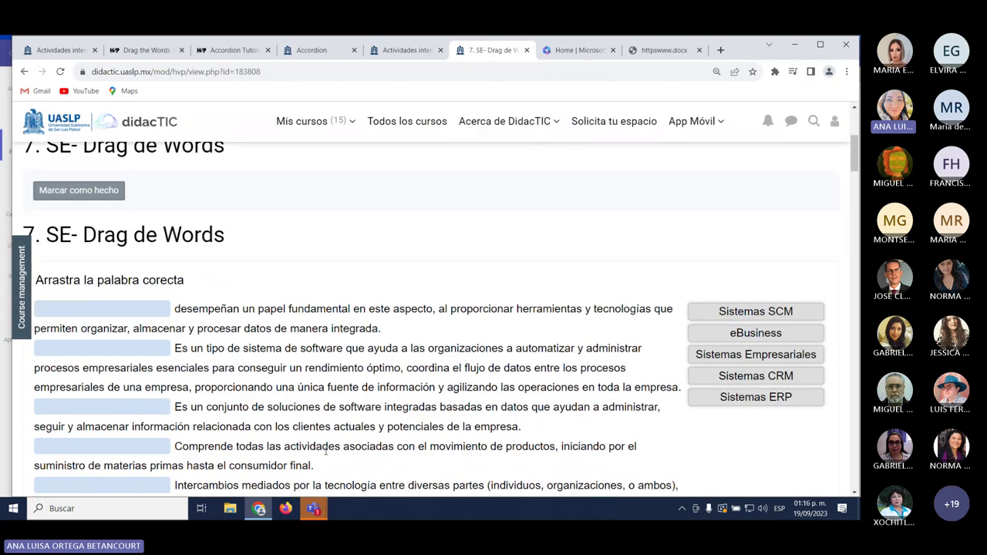
pyautogui.scroll(3, 325, 453)
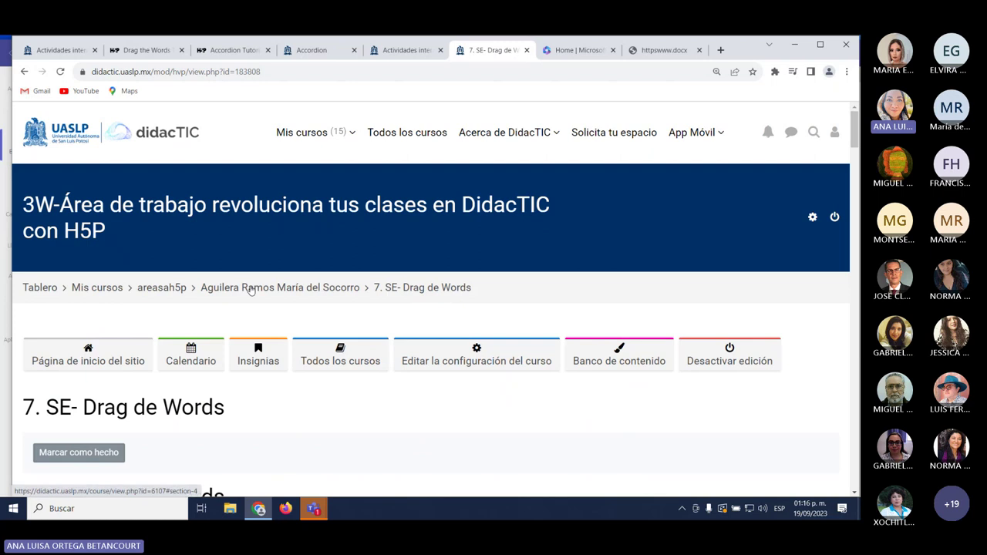
pyautogui.click(250, 288)
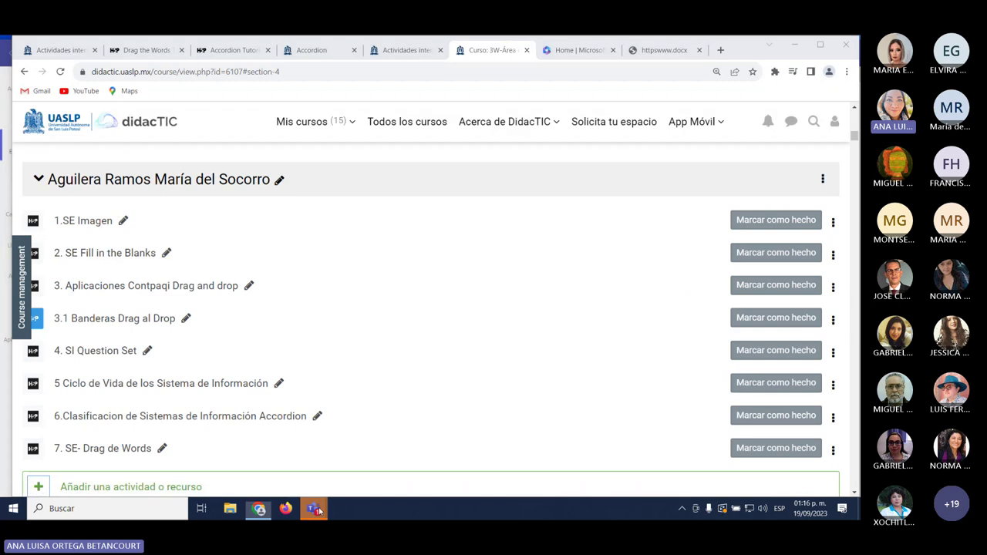
pyautogui.moveTo(313, 508)
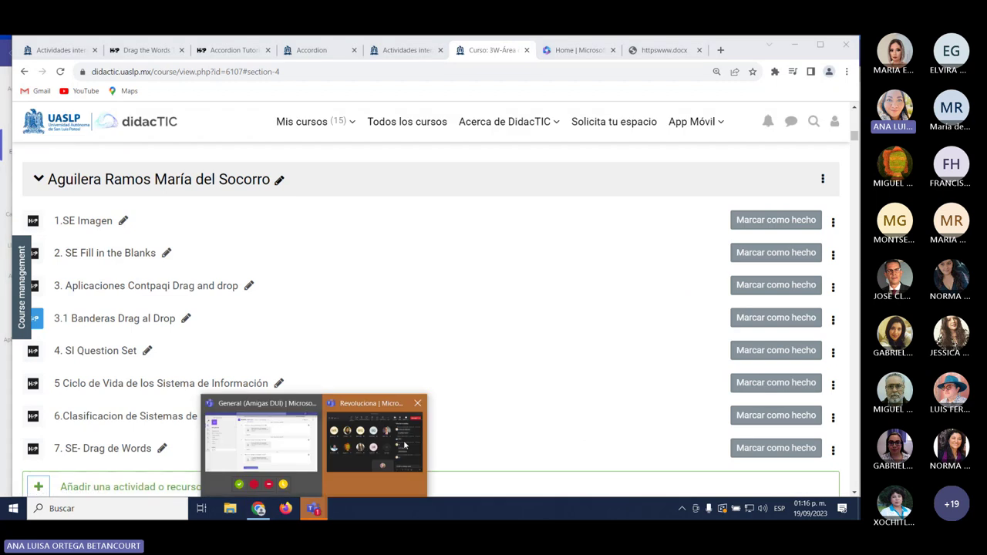
pyautogui.click(404, 445)
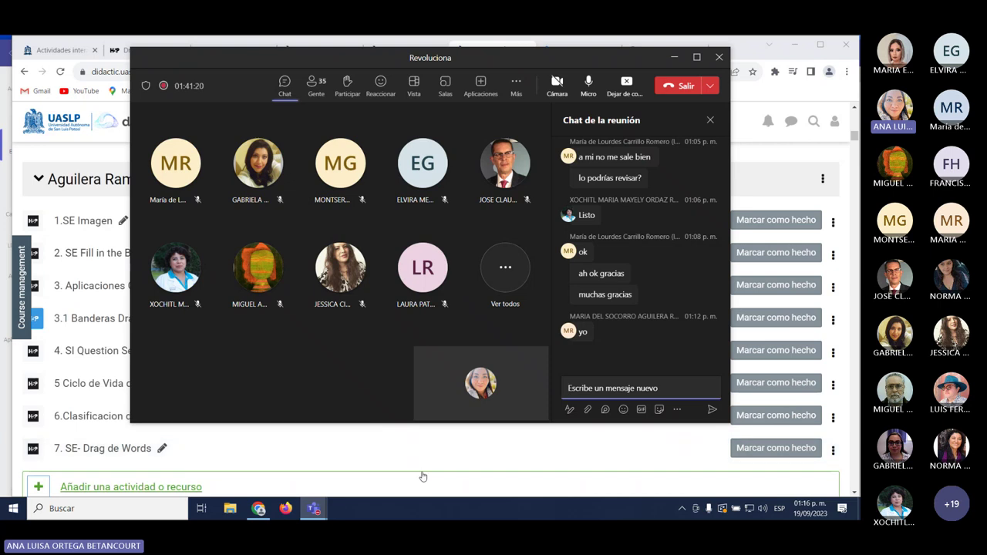
pyautogui.click(421, 473)
pyautogui.click(131, 486)
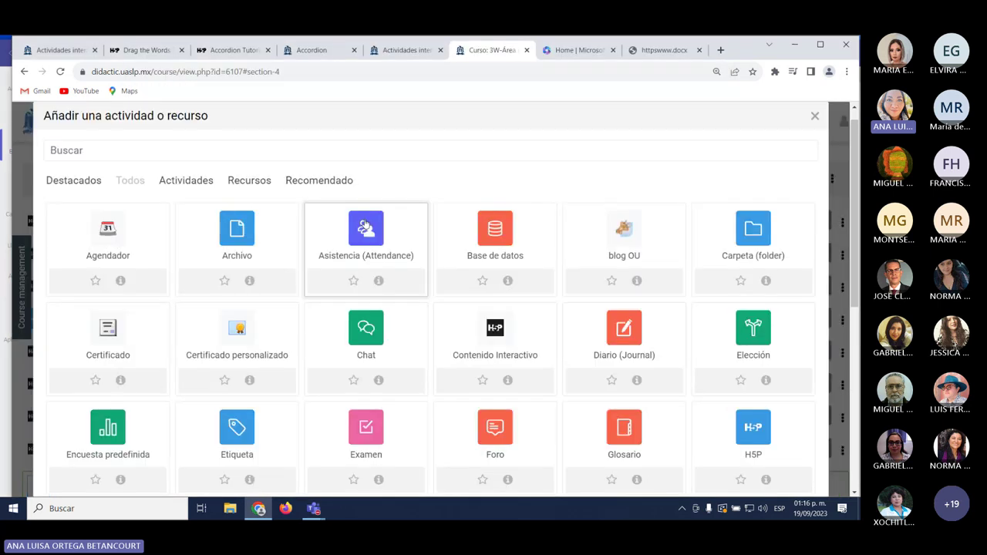
pyautogui.click(814, 117)
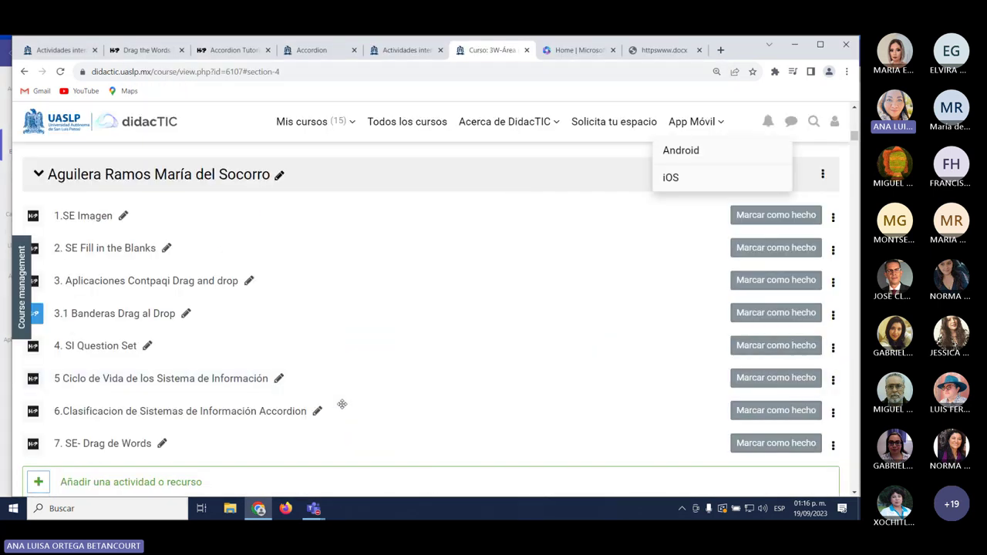
# Open the "7. Drag the words - Monosacáridos" activity in the following participant's section and display its blanks and draggable phrases.
pyautogui.scroll(-2, 361, 415)
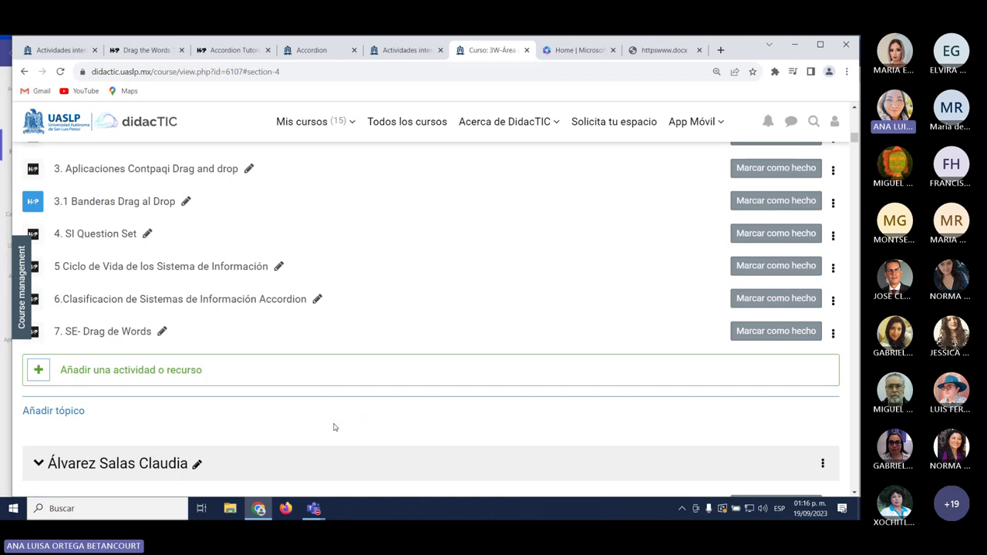
pyautogui.scroll(-4, 333, 428)
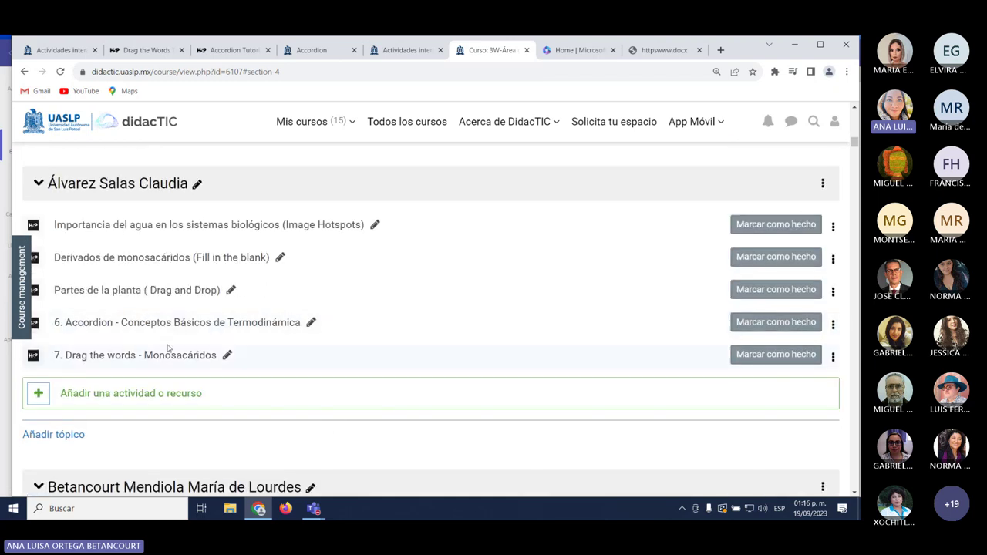
pyautogui.click(164, 357)
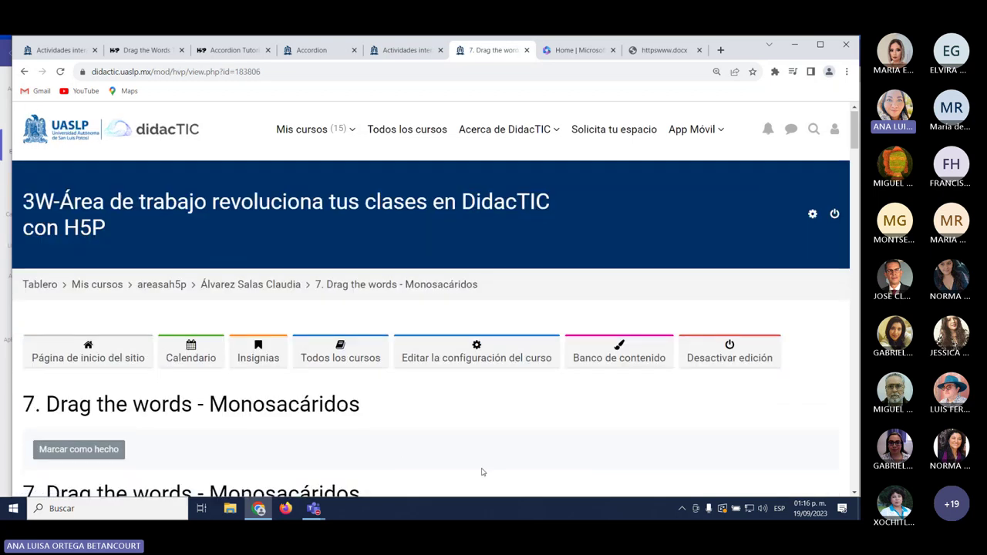
pyautogui.scroll(-2, 480, 469)
pyautogui.scroll(-2, 478, 470)
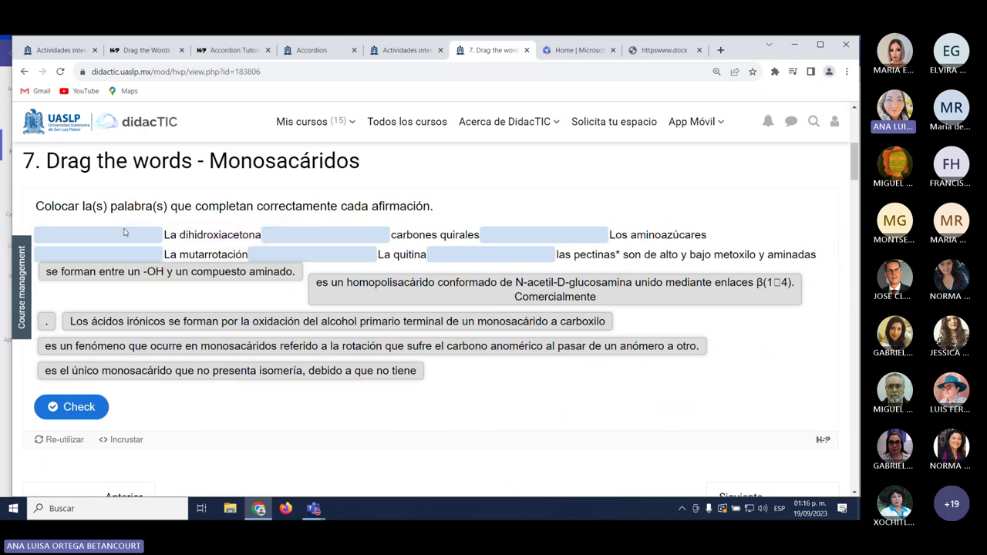
# Place "es un homopolisacárido…" after "La dihidroxiacetona", "Los ácidos irónicos…" after "carbones quirales", and "se forman entre…" after "La quitina".
pyautogui.moveTo(405, 283); pyautogui.dragTo(333, 239)
pyautogui.moveTo(332, 205); pyautogui.dragTo(339, 223)
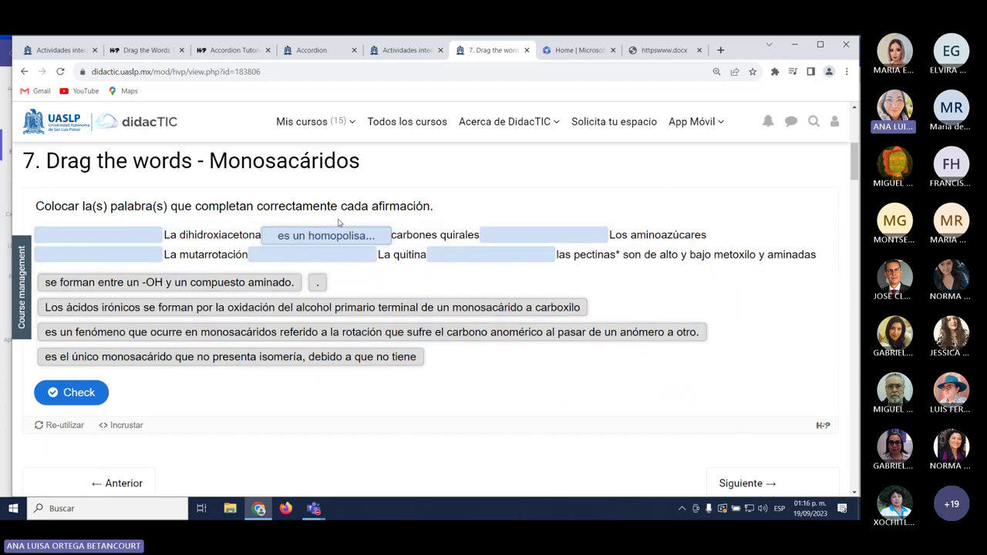
pyautogui.moveTo(469, 308); pyautogui.dragTo(555, 224)
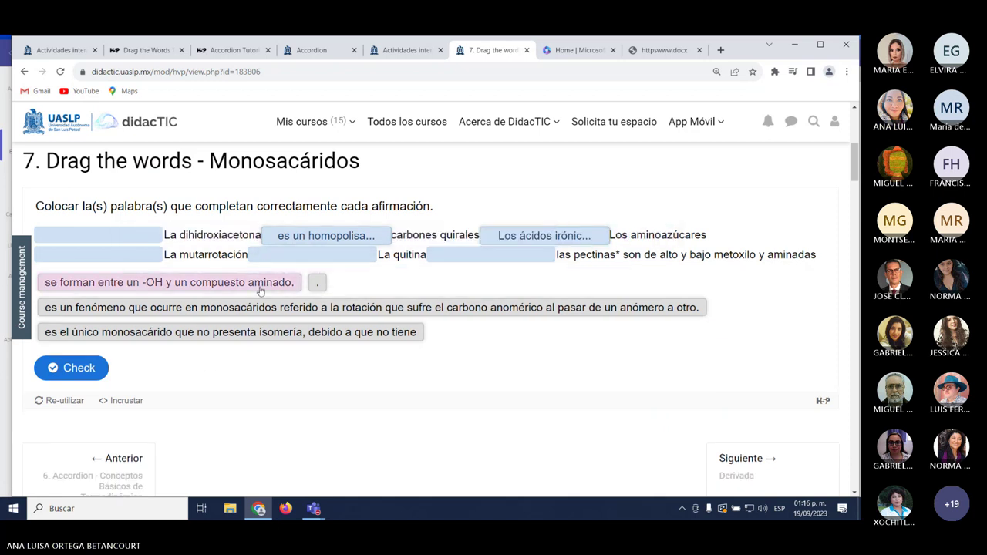
pyautogui.moveTo(258, 289); pyautogui.dragTo(487, 257)
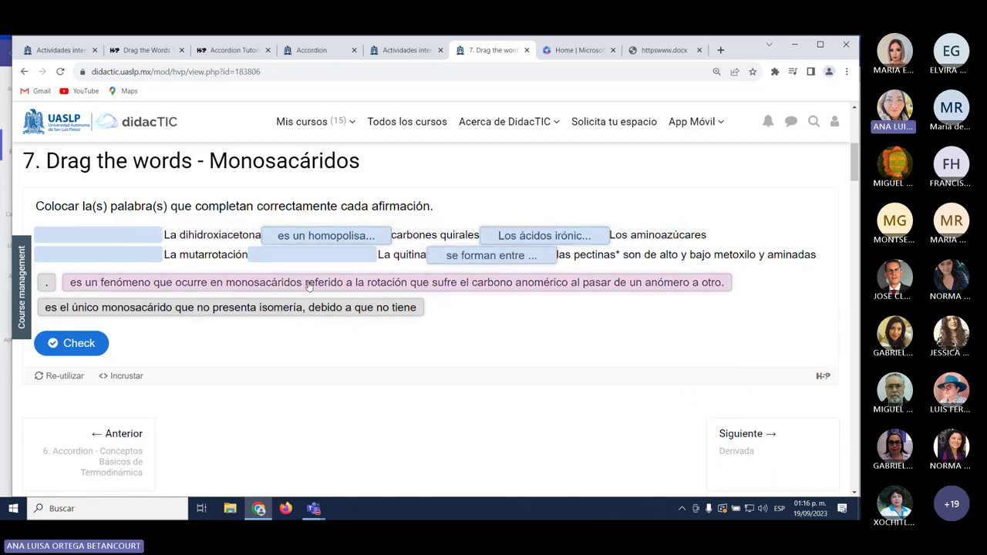
# Try "es un fenómeno…" in the blank after "La dihidroxiacetona" and replace it with "es el único monosacárido…".
pyautogui.moveTo(306, 284); pyautogui.dragTo(324, 235)
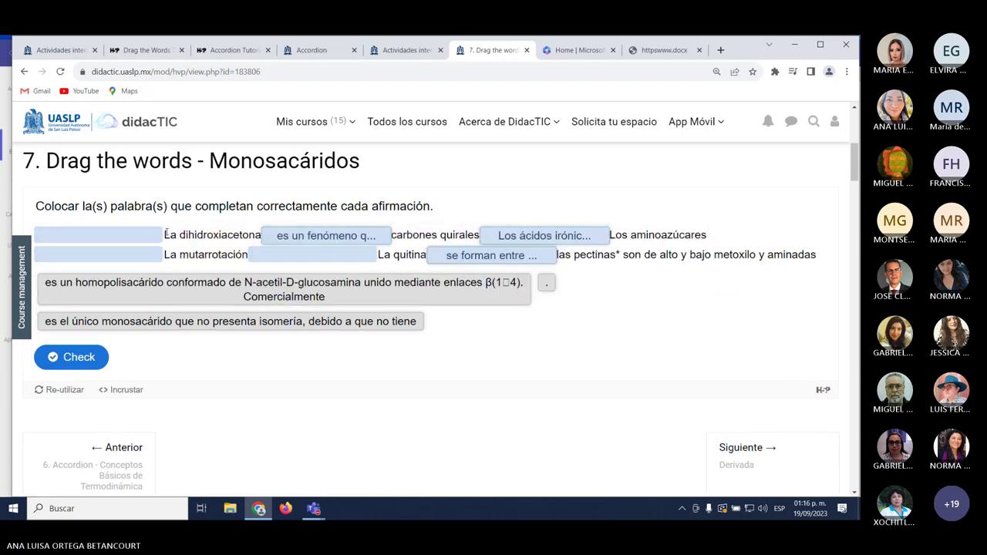
pyautogui.moveTo(549, 285); pyautogui.dragTo(760, 271)
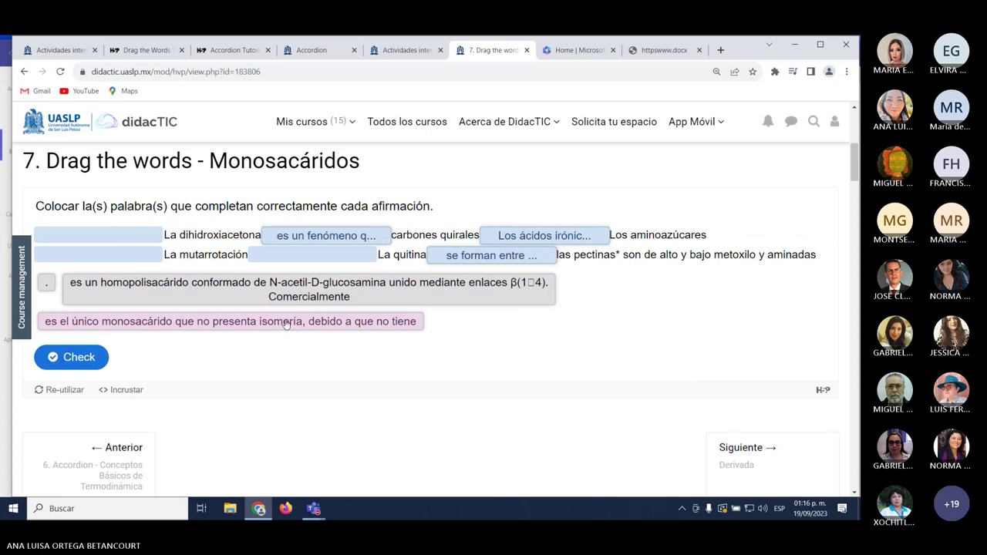
pyautogui.moveTo(287, 320); pyautogui.dragTo(215, 240)
pyautogui.moveTo(214, 308); pyautogui.dragTo(347, 406)
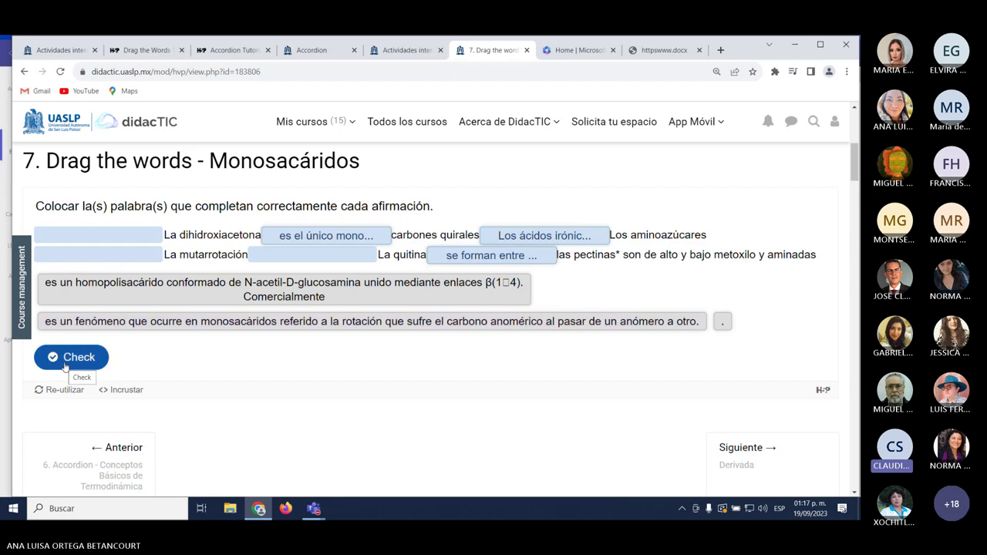
pyautogui.scroll(2, 315, 407)
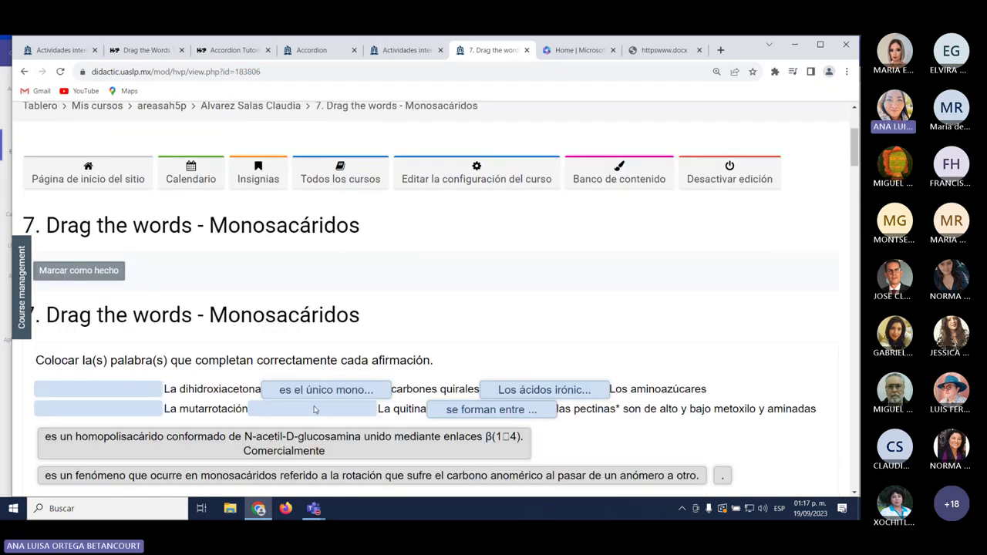
# Return to the participant's course section and open the settings of the "7. Drag the words - Monosacáridos" activity for editing.
pyautogui.scroll(-2, 181, 379)
pyautogui.scroll(2, 182, 378)
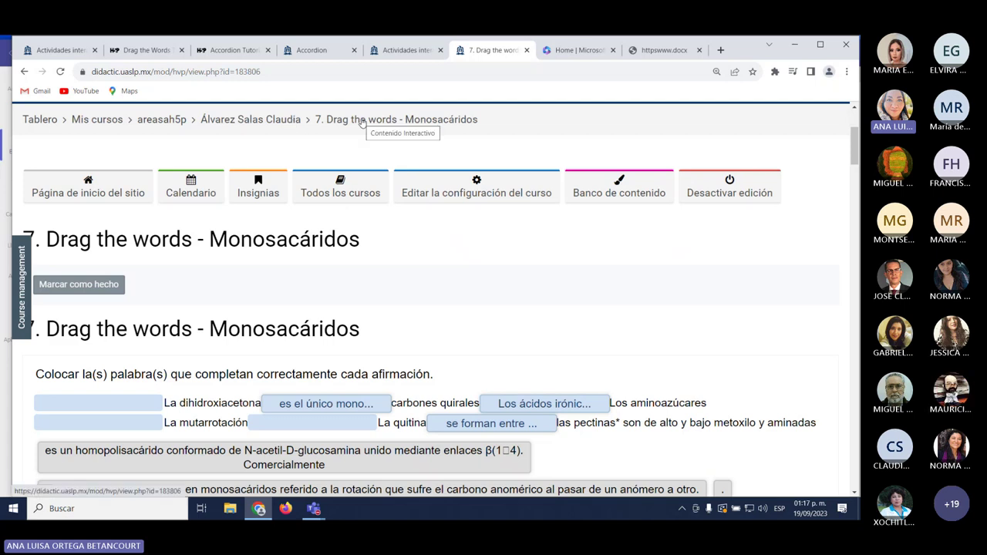
pyautogui.click(285, 123)
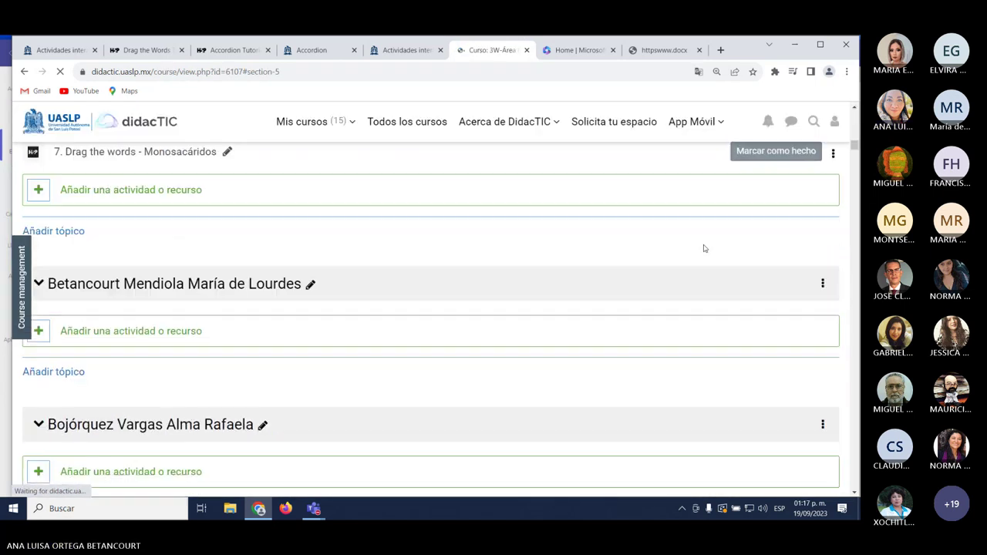
pyautogui.scroll(5, 703, 248)
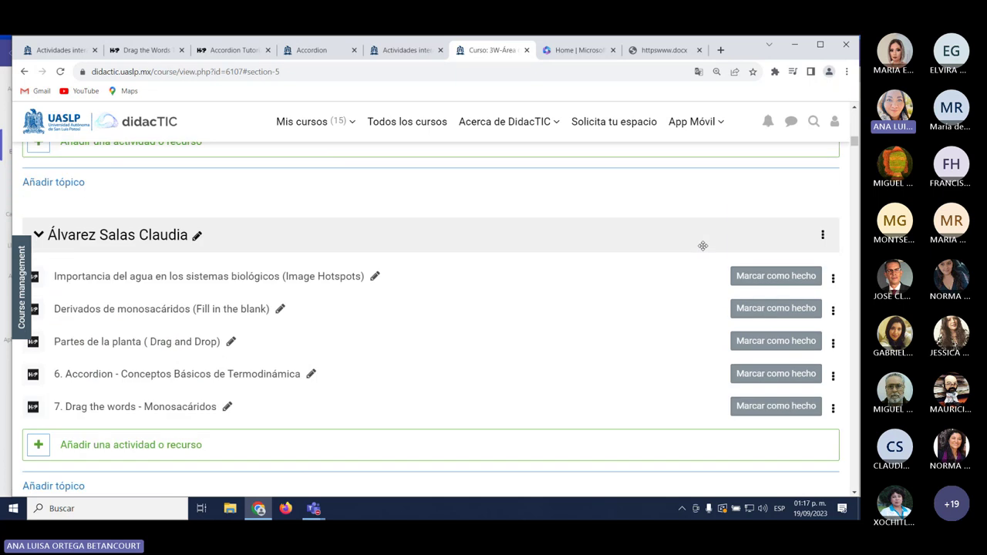
pyautogui.scroll(-1, 703, 245)
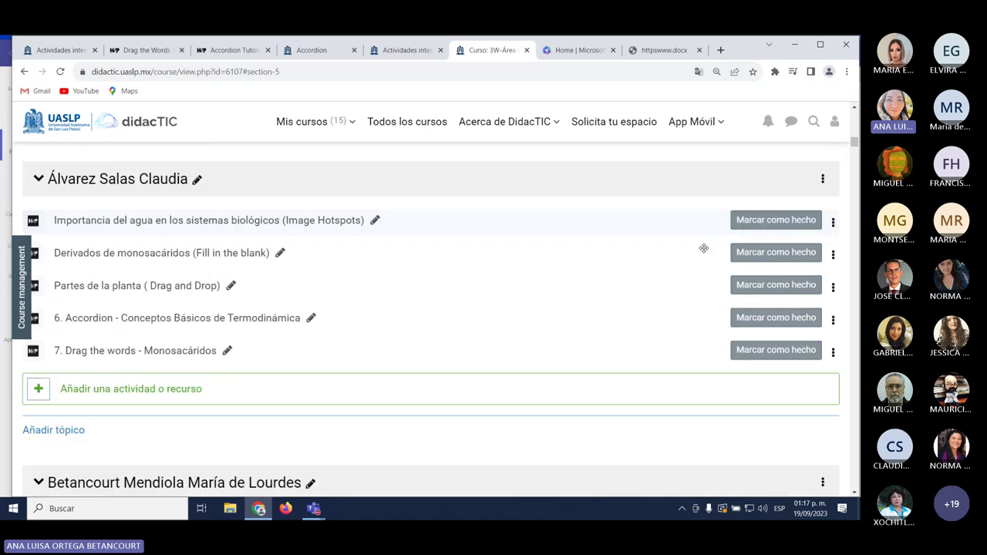
pyautogui.click(833, 353)
pyautogui.click(800, 393)
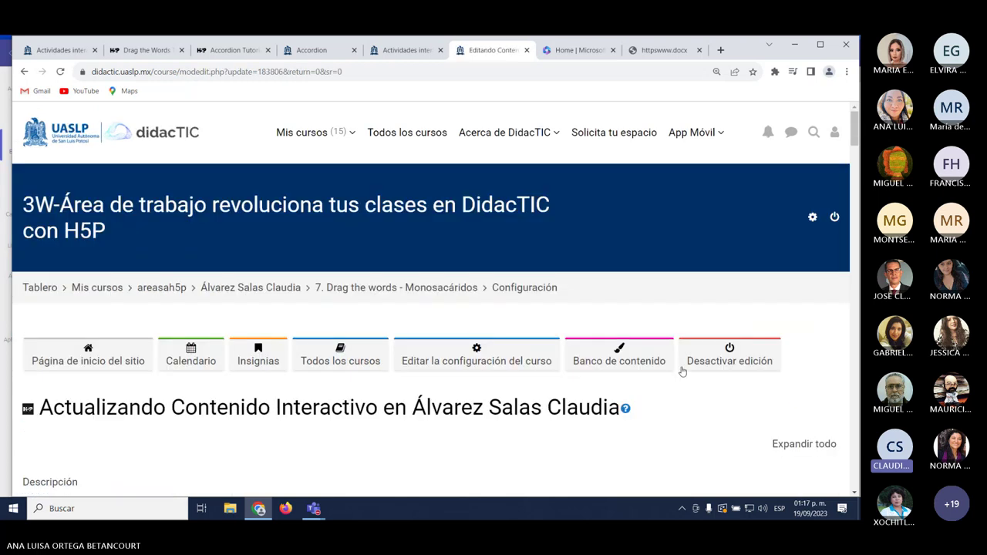
# Examine the asterisk markup of all the sentences in the activity's Drag the Words text, from the first line to the last.
pyautogui.scroll(-3, 679, 371)
pyautogui.scroll(-6, 667, 372)
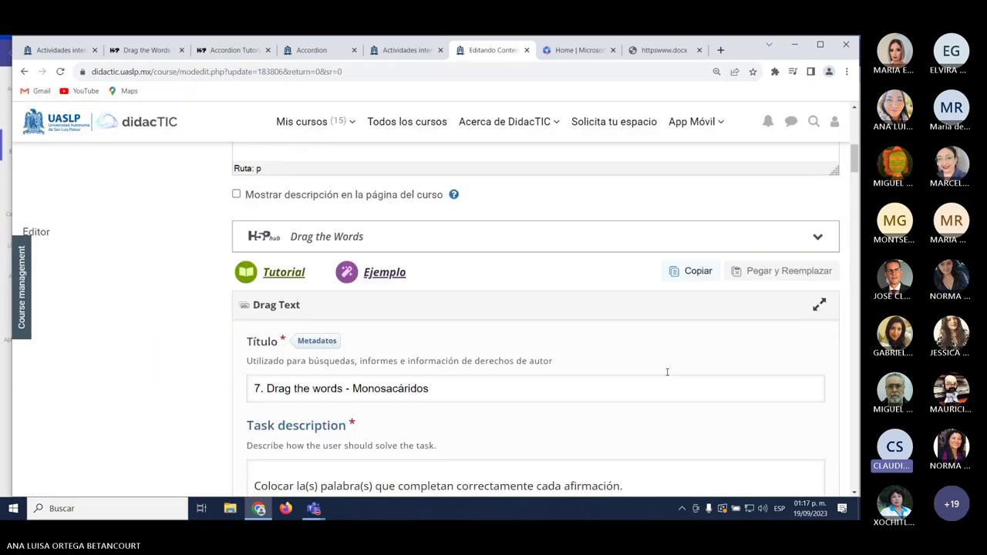
pyautogui.scroll(-4, 666, 371)
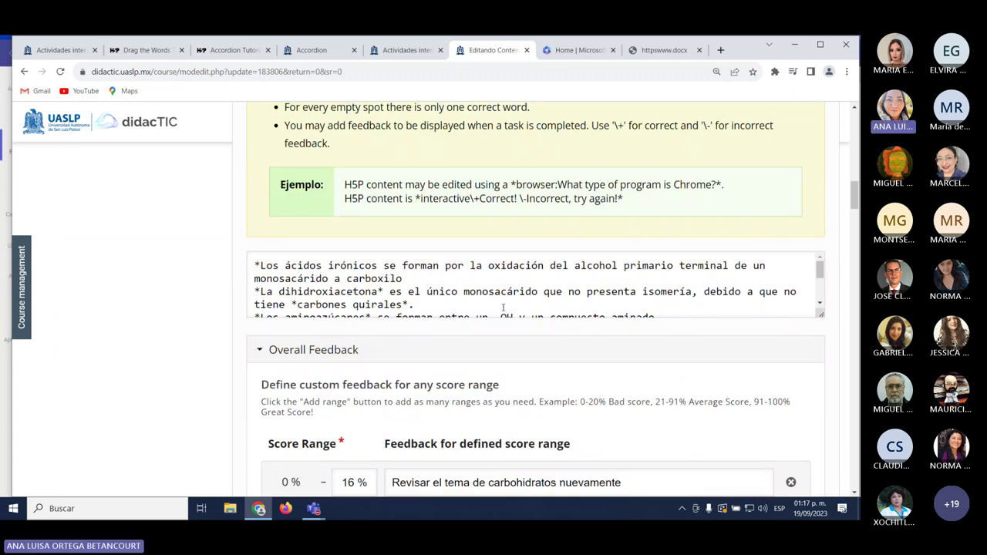
pyautogui.scroll(1, 617, 324)
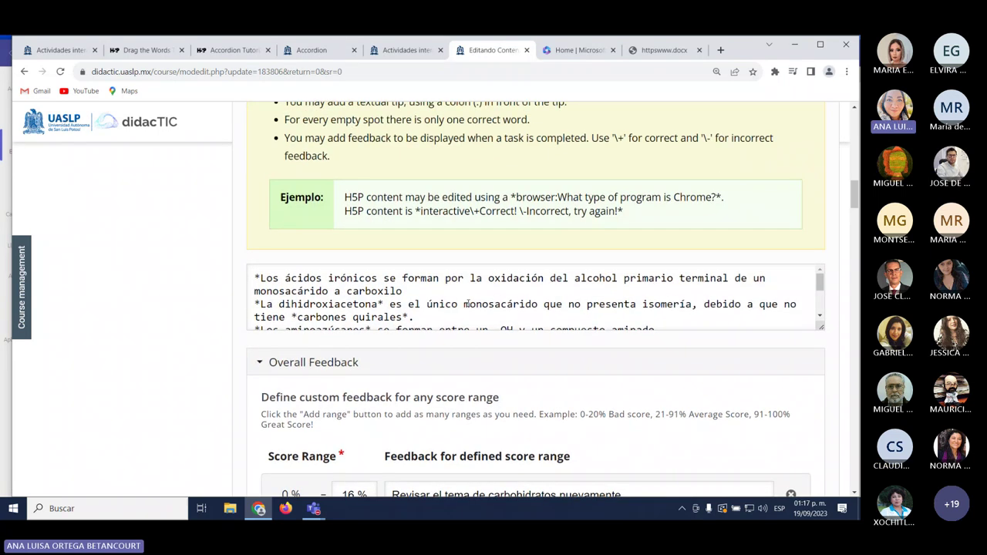
pyautogui.scroll(-1, 770, 309)
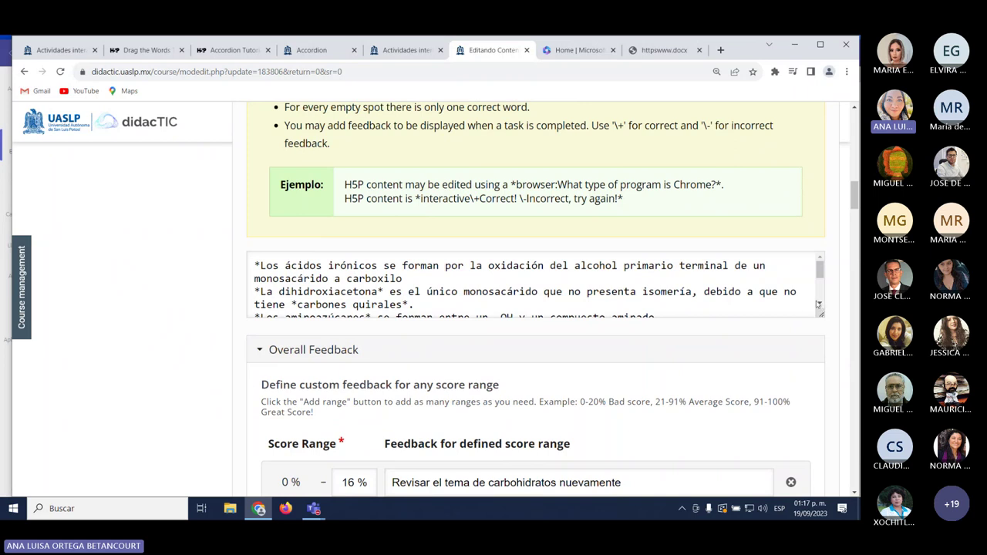
pyautogui.click(819, 304)
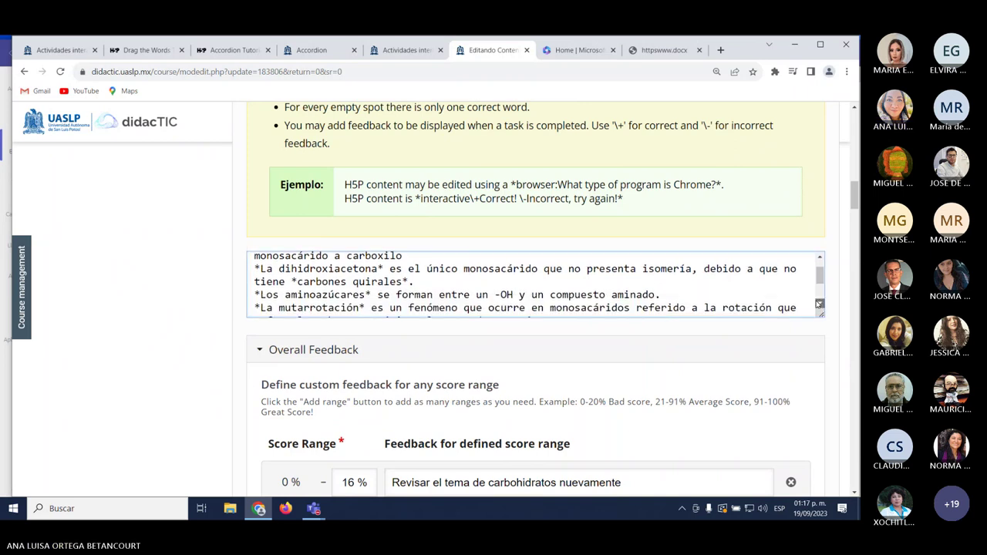
pyautogui.click(818, 304)
pyautogui.click(819, 304)
pyautogui.click(818, 305)
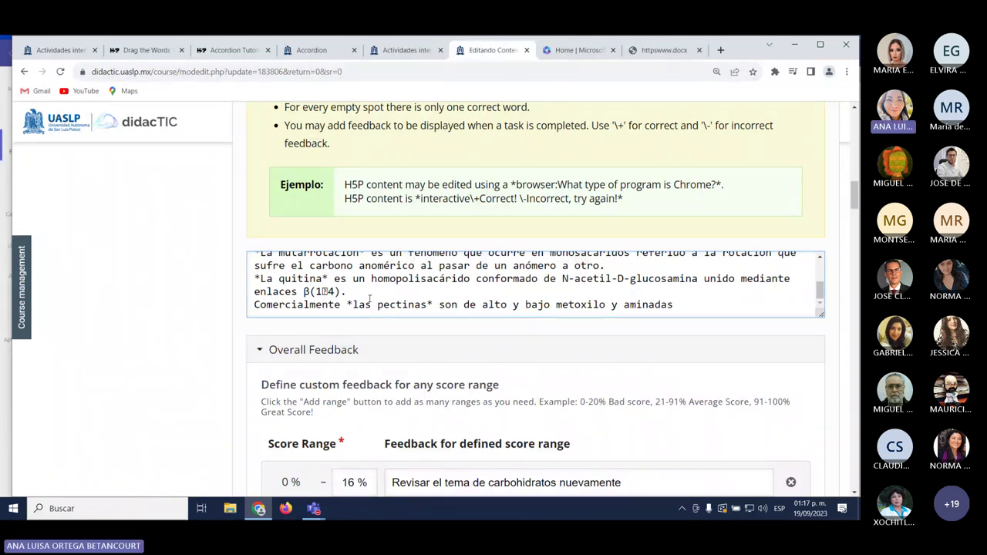
# Move the period after "carbones quirales" inside the closing asterisk, then save the activity and return to the course.
pyautogui.scroll(3, 527, 297)
pyautogui.click(416, 304)
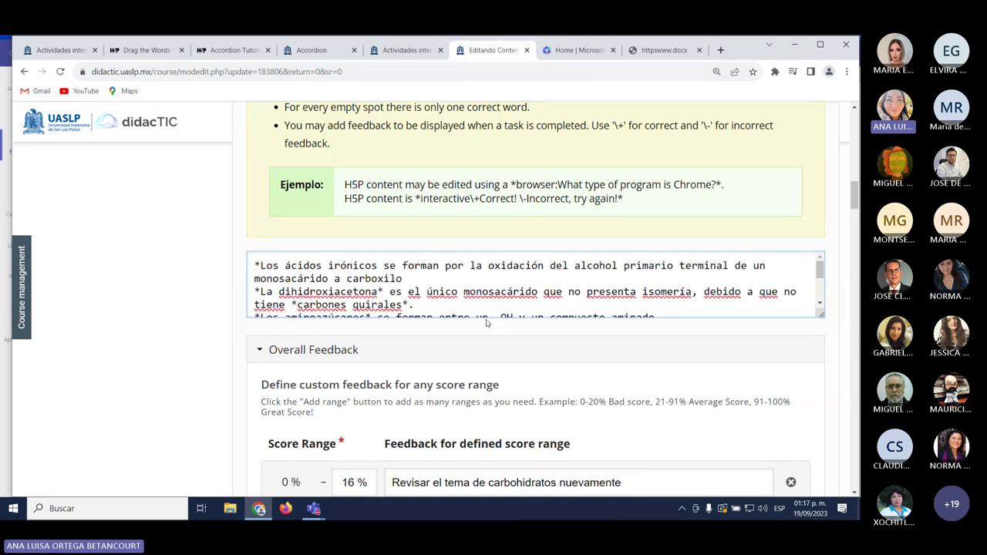
pyautogui.press('BackSpace')
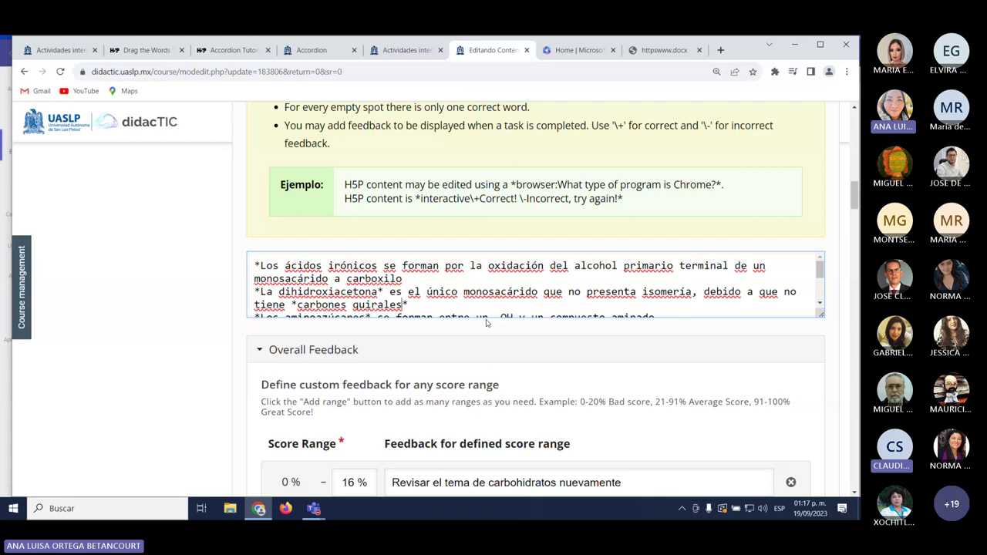
pyautogui.write('.')
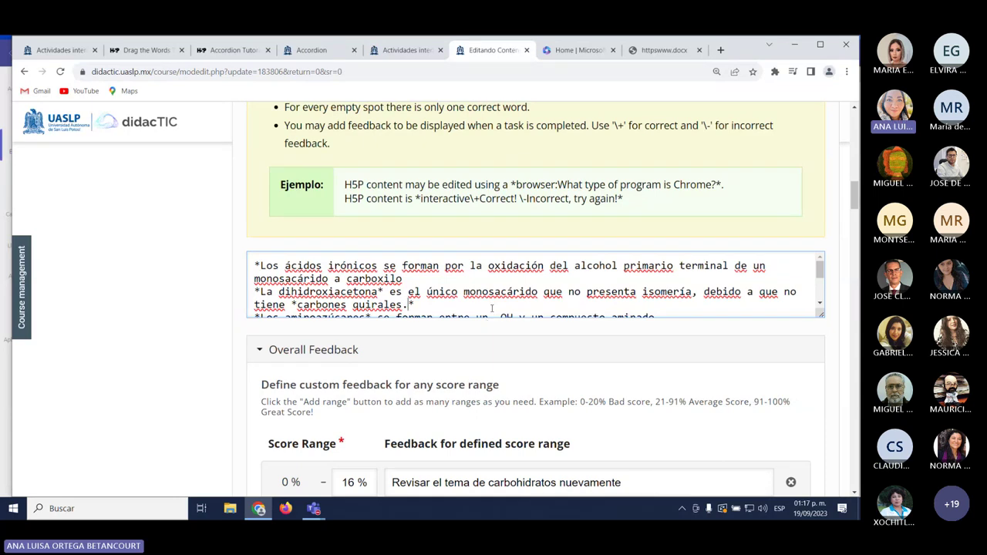
pyautogui.scroll(-1, 533, 291)
pyautogui.scroll(-2, 533, 292)
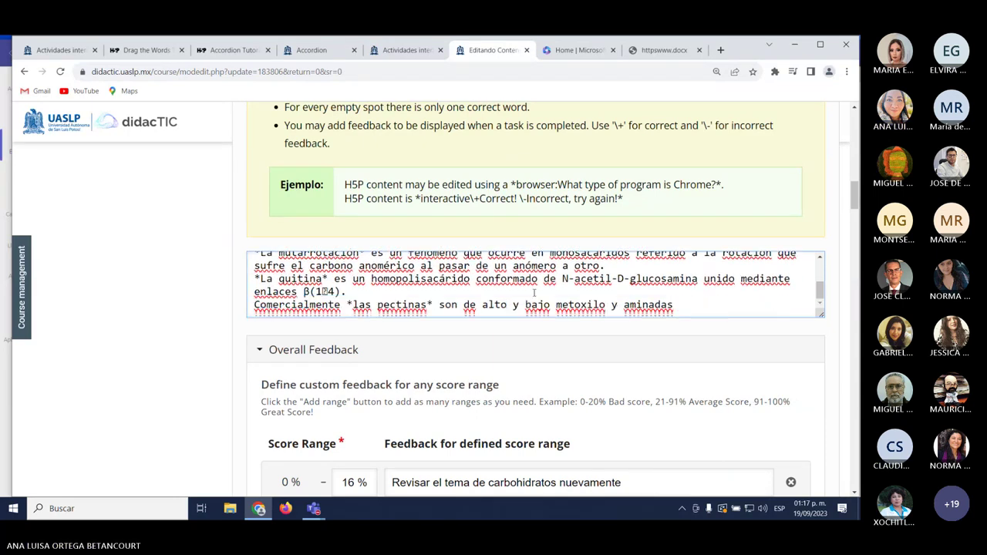
pyautogui.scroll(-15, 538, 305)
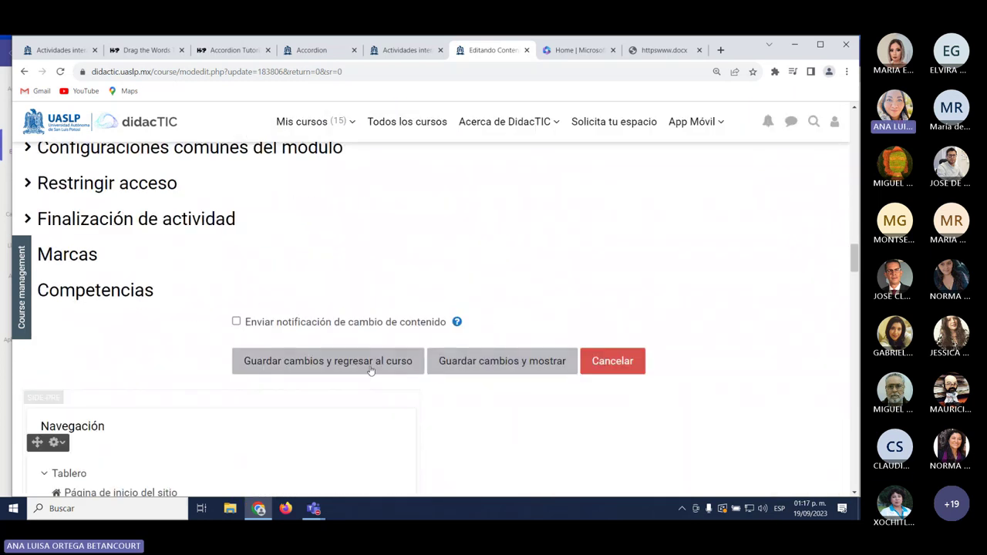
pyautogui.click(360, 370)
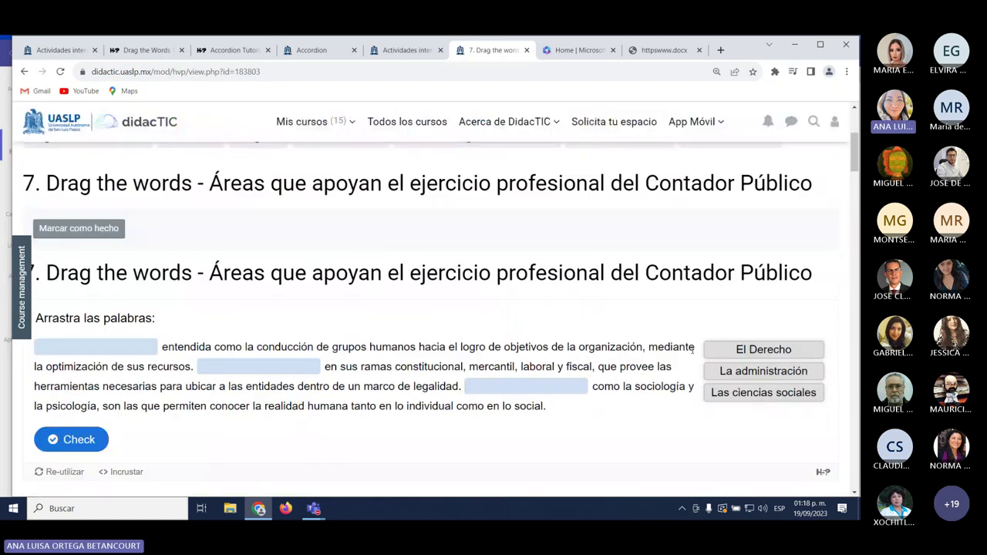
# Leave the "Áreas que apoyan el ejercicio profesional del Contador Público" activity and open "6 Acordeón - Conceptos de TIC" in another participant's section.
pyautogui.scroll(3, 202, 221)
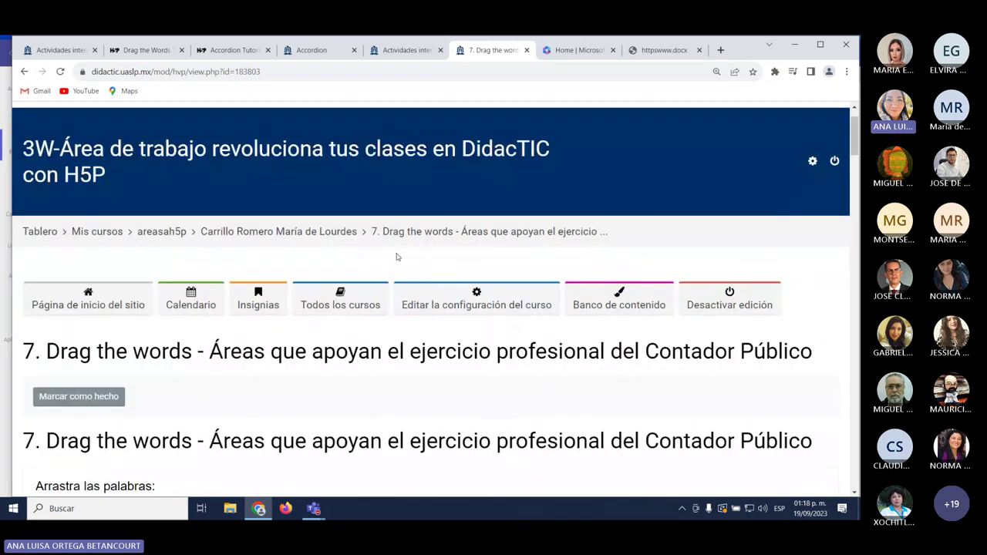
pyautogui.click(294, 235)
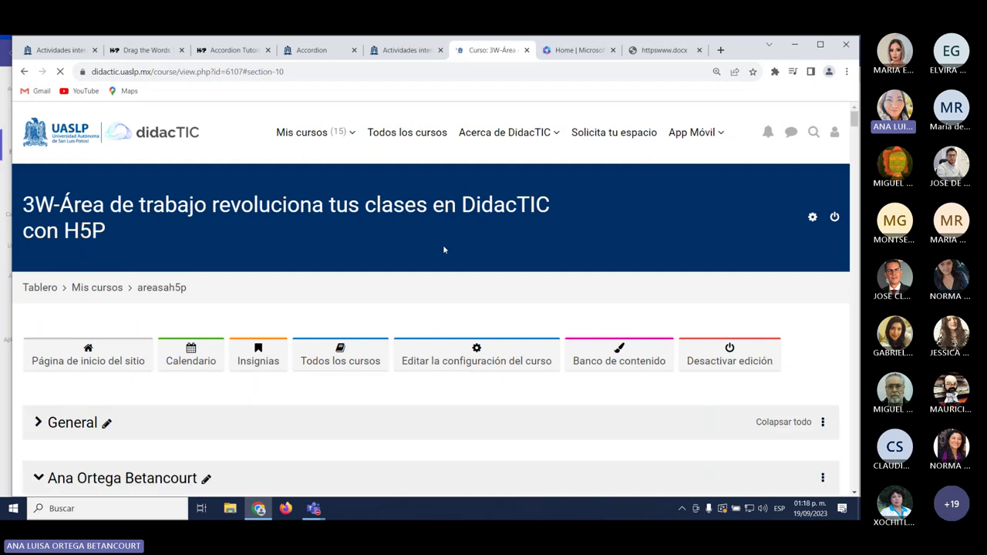
pyautogui.scroll(-10, 442, 246)
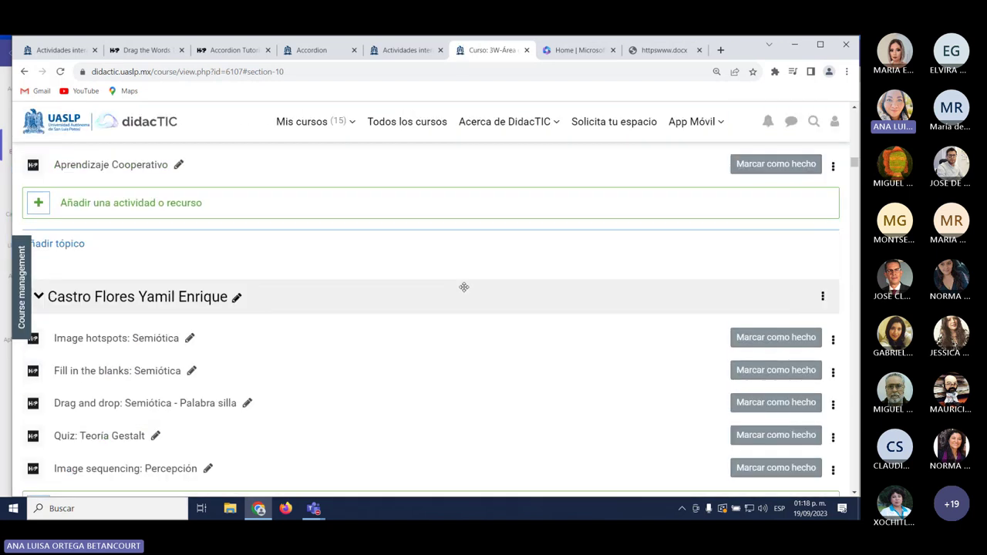
pyautogui.scroll(-15, 463, 287)
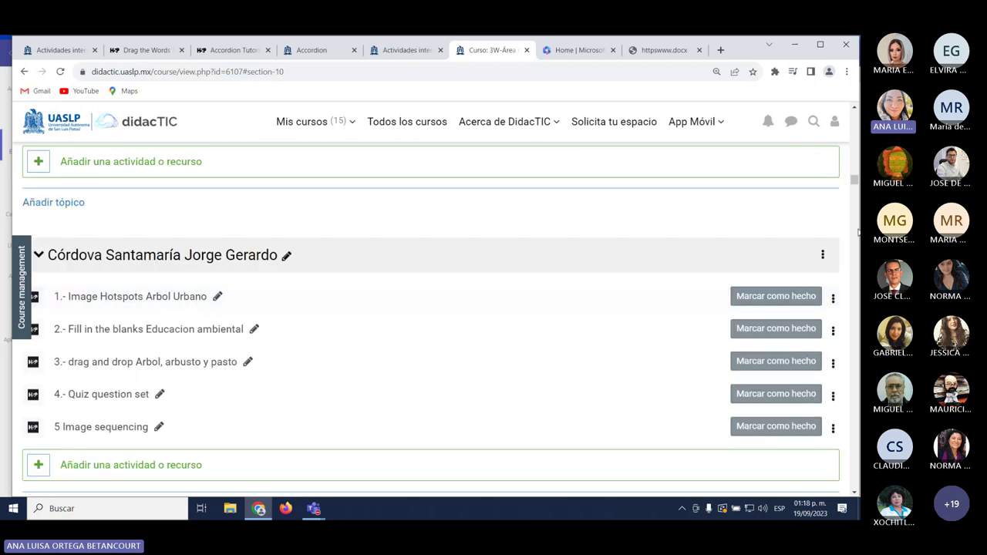
pyautogui.moveTo(854, 182); pyautogui.dragTo(854, 322)
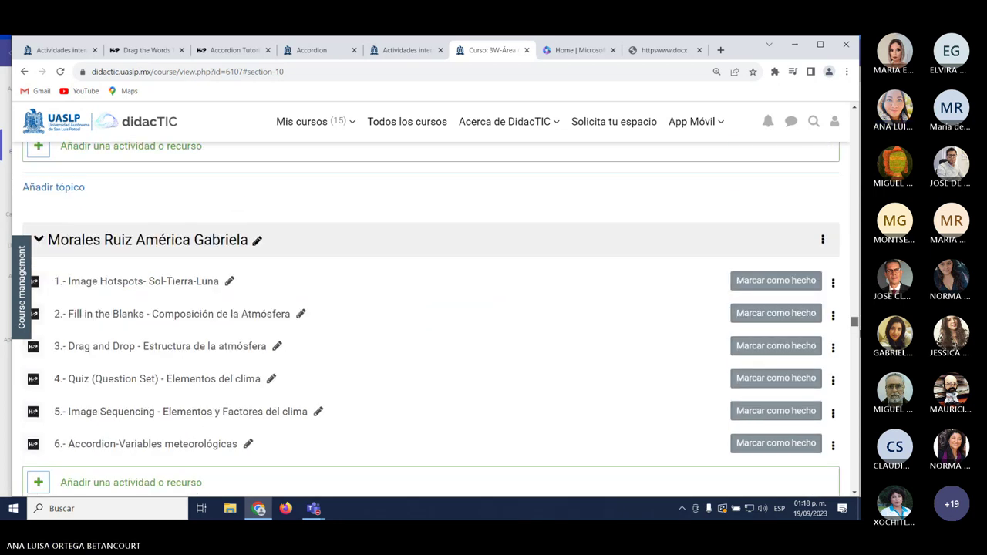
pyautogui.scroll(10, 431, 308)
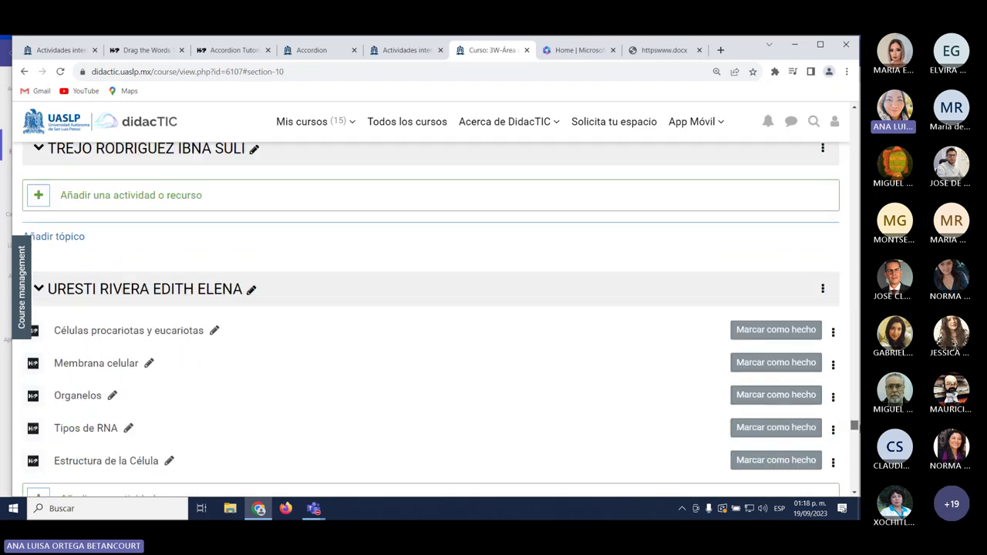
pyautogui.scroll(-3, 431, 308)
pyautogui.middleClick(425, 412)
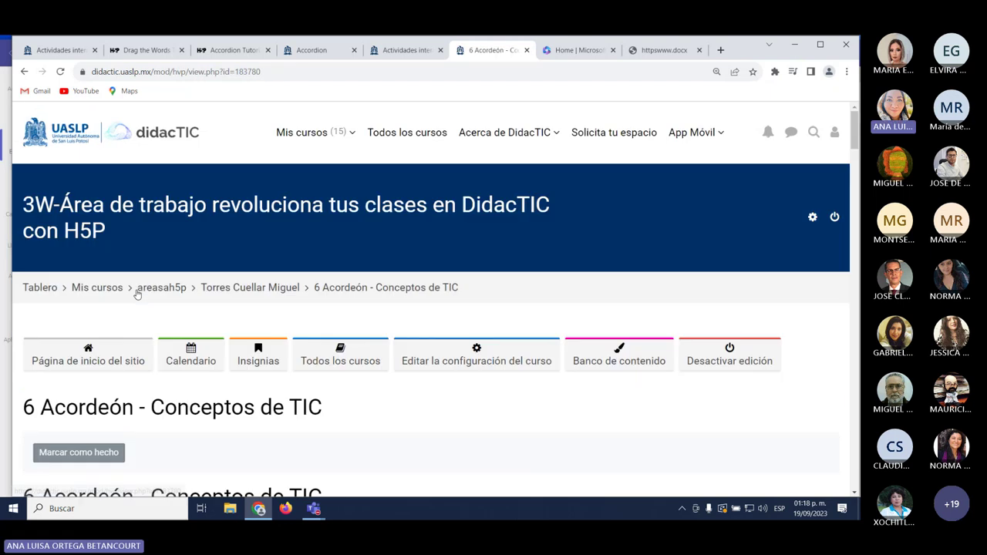
# Expand the accordion panels one by one from "Usuario" to "Sistemas de Información" to review their content.
pyautogui.scroll(-3, 138, 295)
pyautogui.scroll(-2, 138, 296)
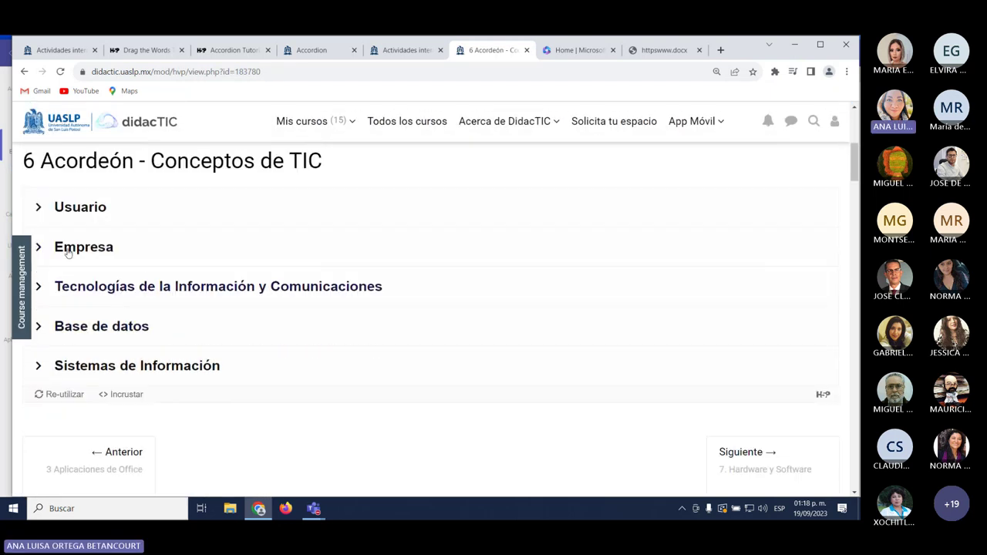
pyautogui.click(41, 208)
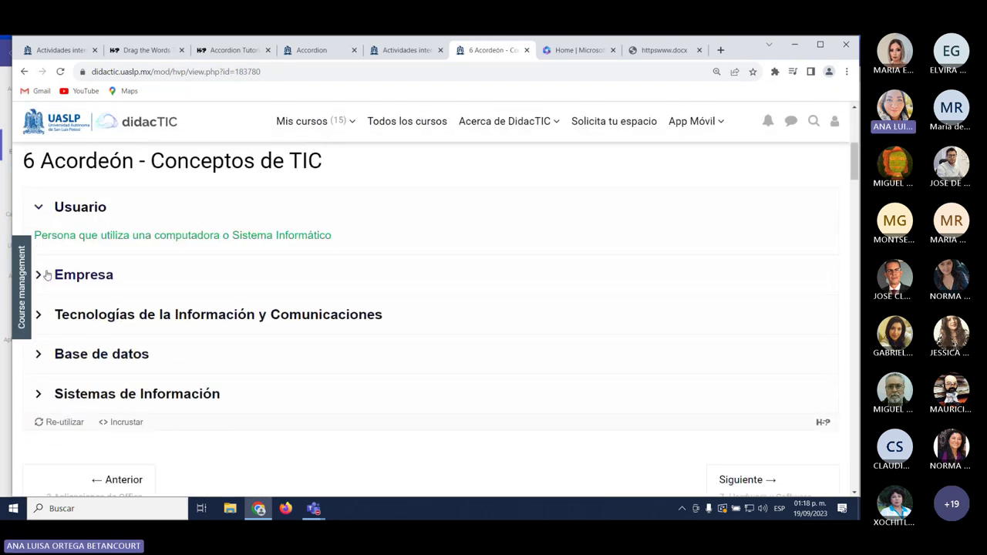
pyautogui.click(46, 275)
pyautogui.click(44, 308)
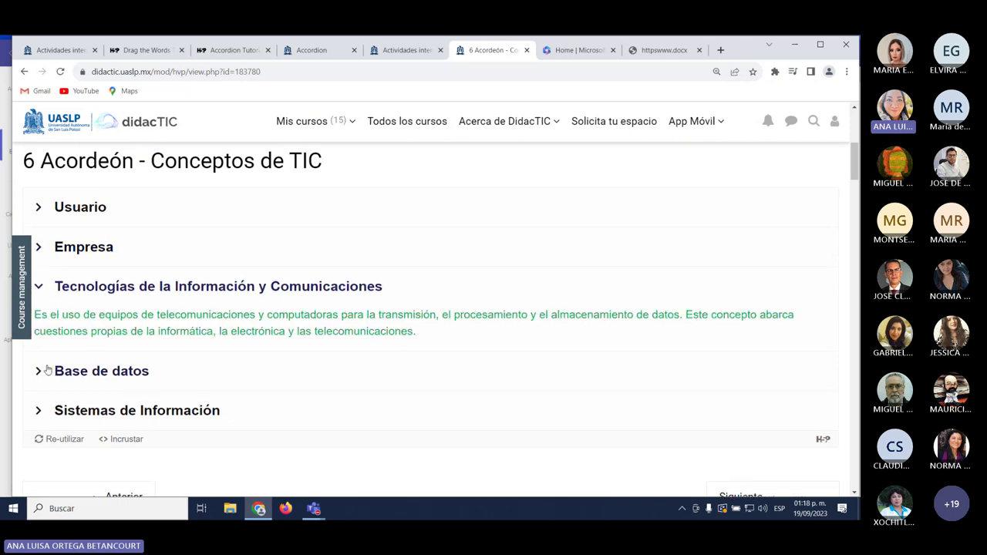
pyautogui.click(47, 371)
pyautogui.click(43, 392)
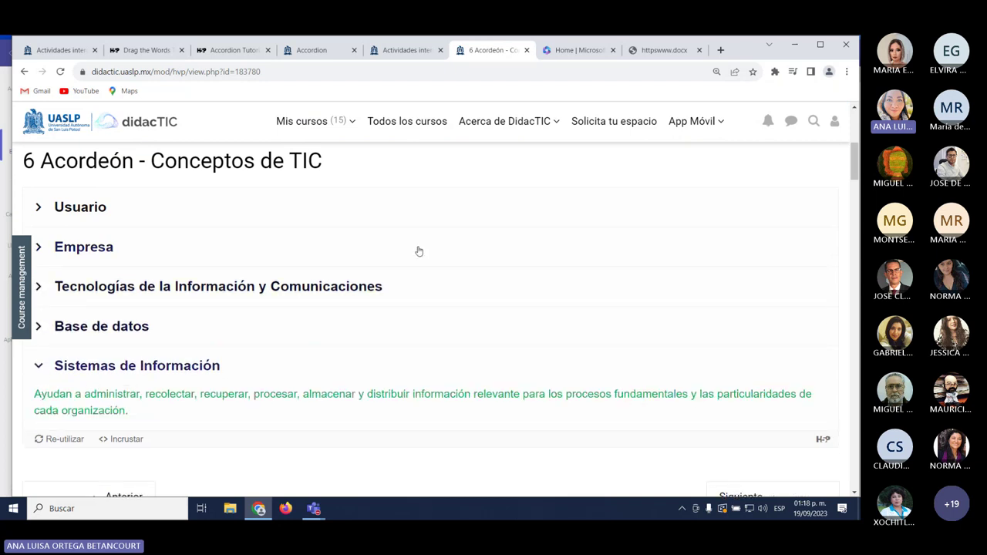
# Return to this participant's course section and open the "7. Hardware y Software" activity at its blanks and draggable words.
pyautogui.scroll(3, 418, 252)
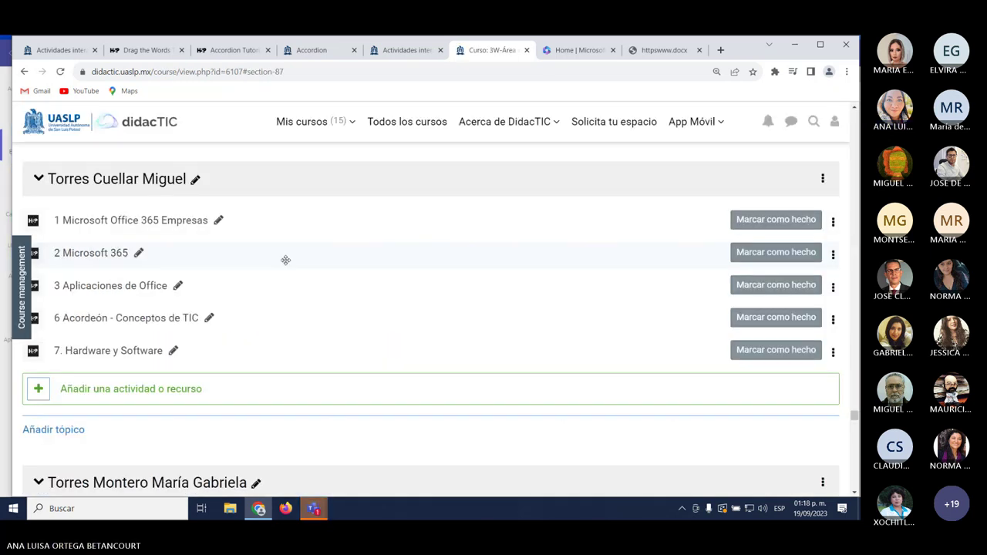
pyautogui.click(108, 351)
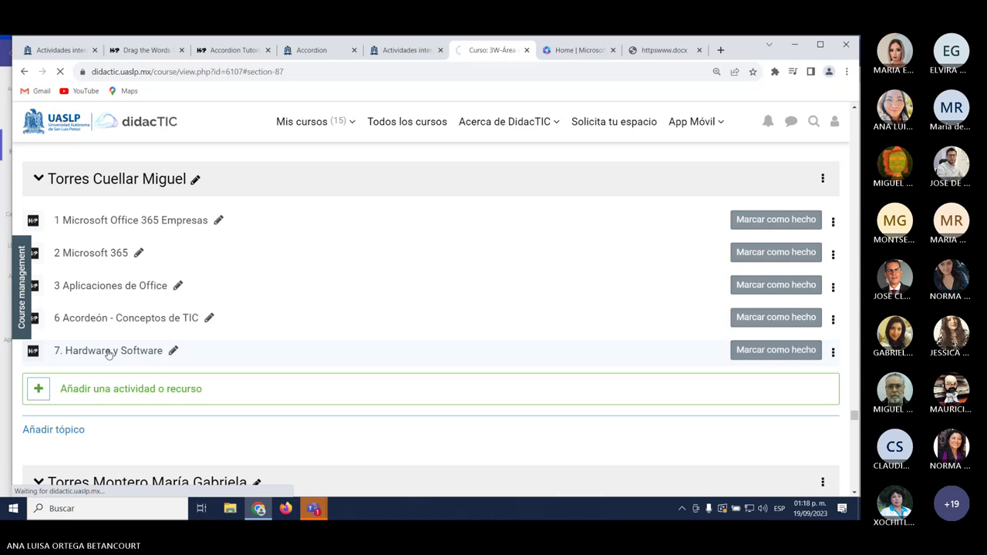
pyautogui.scroll(-2, 290, 351)
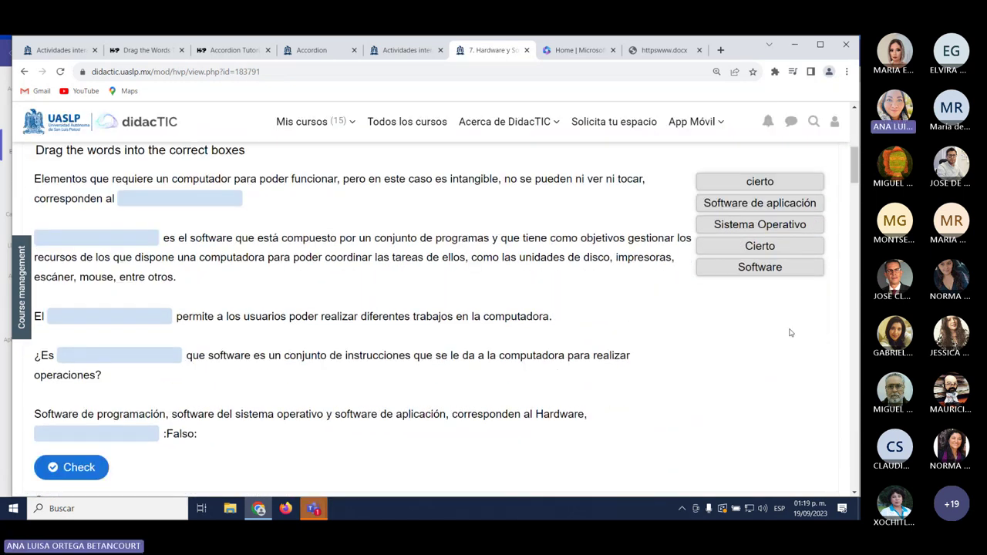
# Fill the five blanks in order with "Software de aplicación", "Sistema Operativo", "Software", "cierto" and "Cierto".
pyautogui.moveTo(790, 223); pyautogui.dragTo(237, 194)
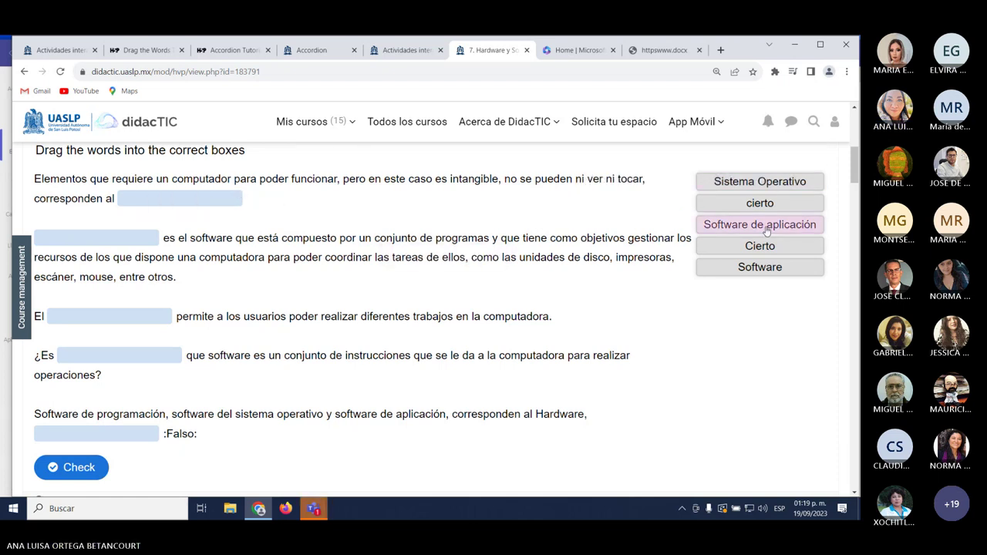
pyautogui.moveTo(759, 224); pyautogui.dragTo(177, 200)
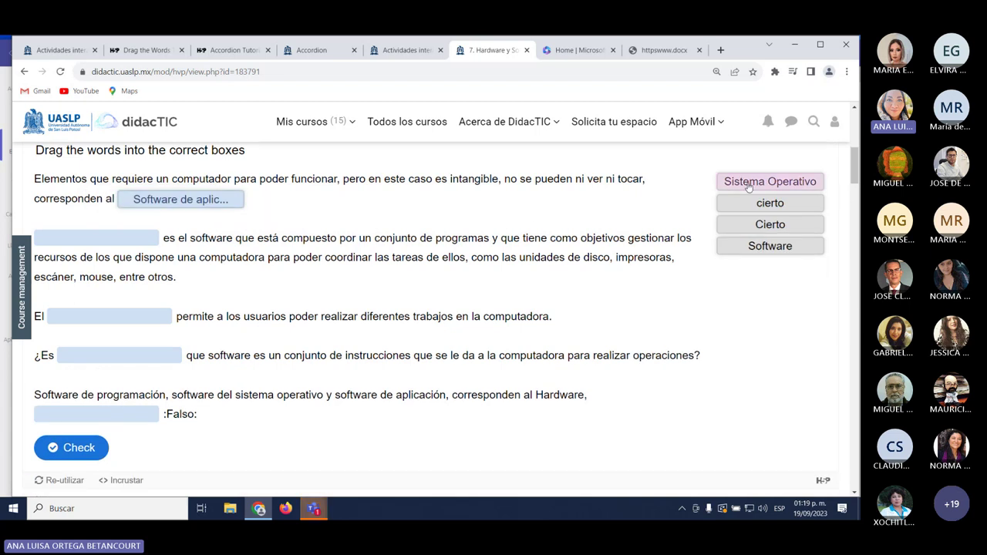
pyautogui.moveTo(748, 187); pyautogui.dragTo(50, 239)
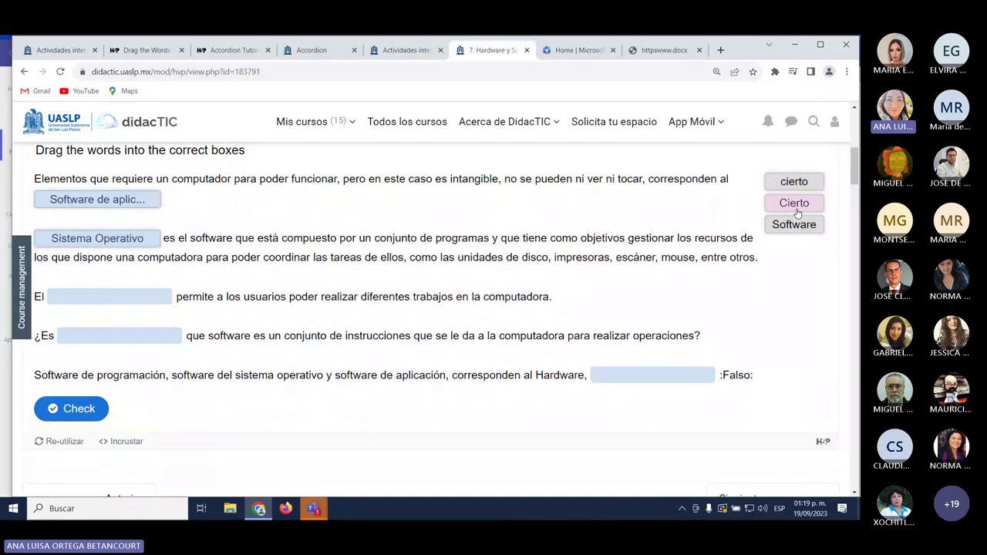
pyautogui.moveTo(795, 226); pyautogui.dragTo(111, 312)
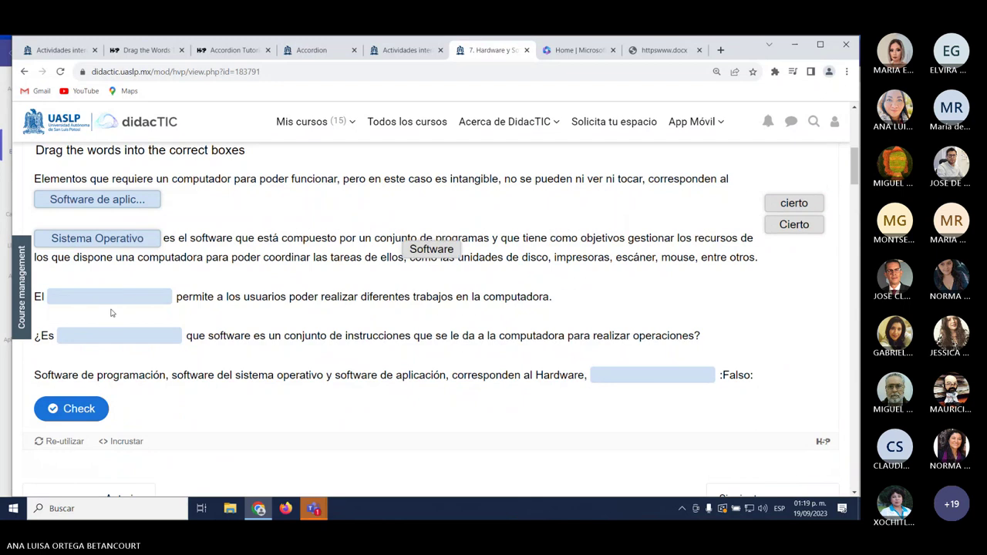
pyautogui.moveTo(780, 189); pyautogui.dragTo(85, 299)
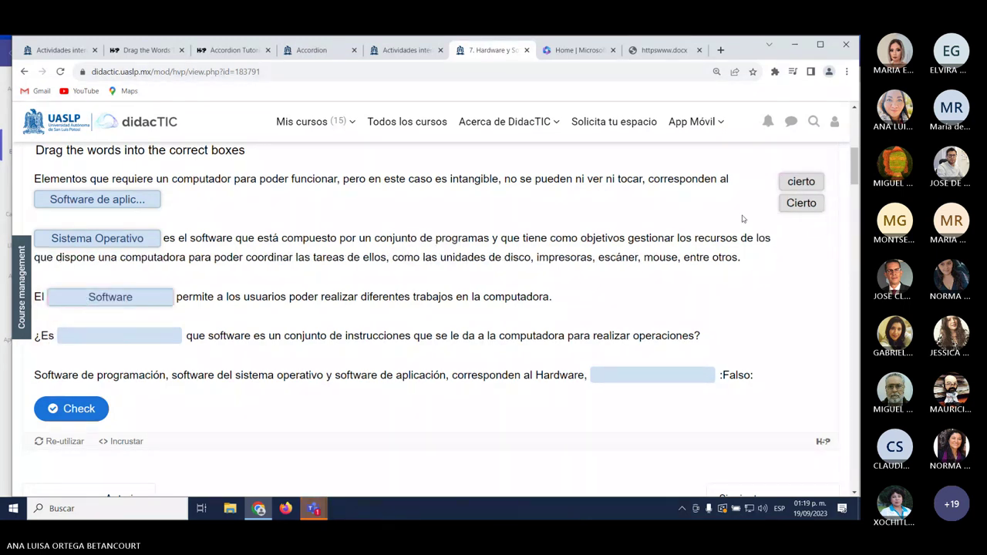
pyautogui.moveTo(811, 182); pyautogui.dragTo(142, 333)
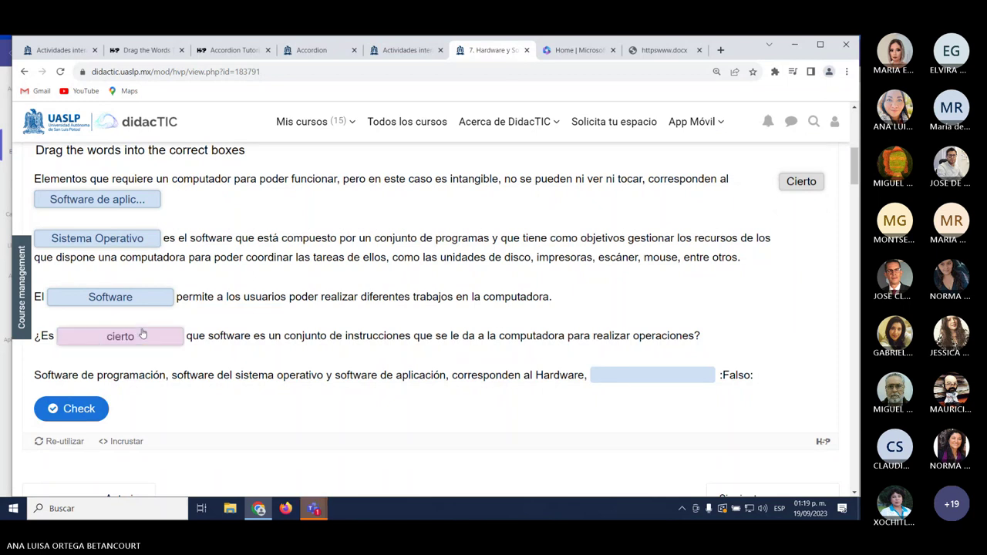
pyautogui.moveTo(802, 189); pyautogui.dragTo(650, 381)
# Check the answers of the "7. Hardware y Software" activity, show the solution and review the marked blanks.
pyautogui.click(73, 402)
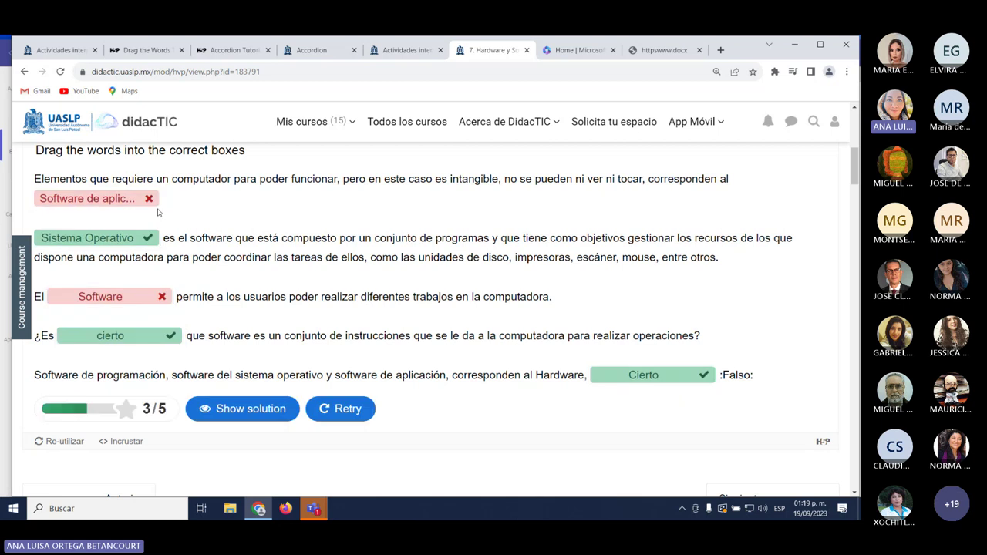
pyautogui.click(264, 410)
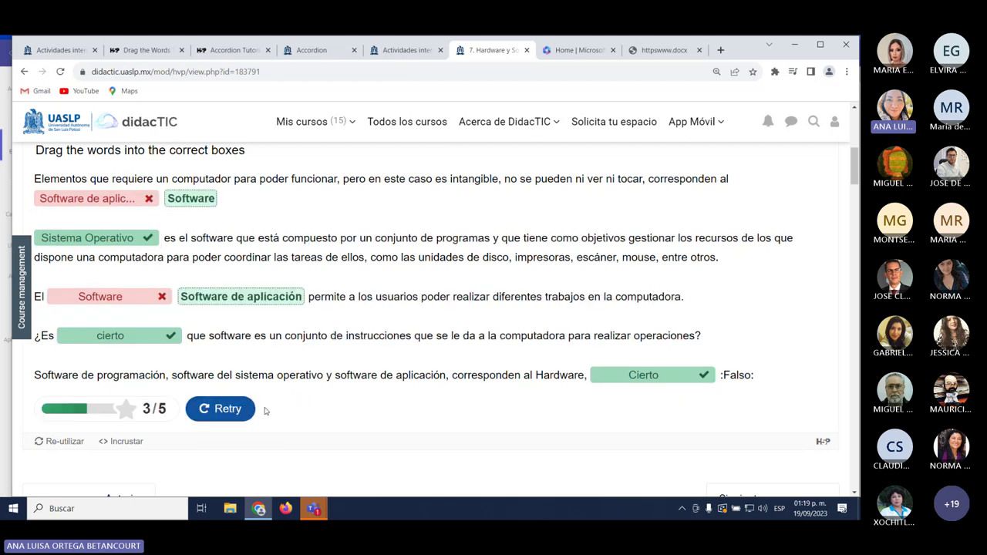
pyautogui.scroll(2, 467, 424)
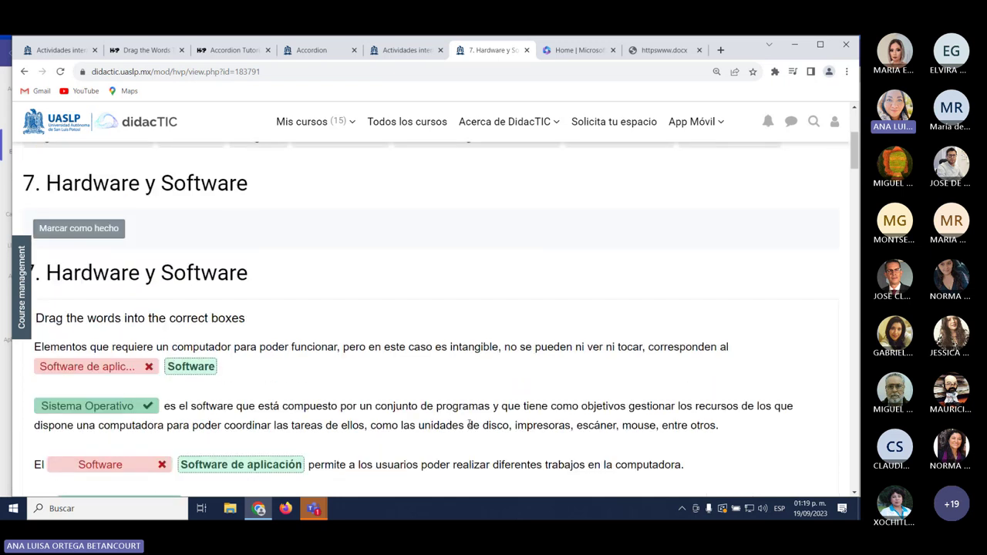
pyautogui.scroll(-2, 468, 424)
# Switch to the Microsoft Teams meeting window to read the chat for review requests, and return to the browser.
pyautogui.moveTo(312, 508)
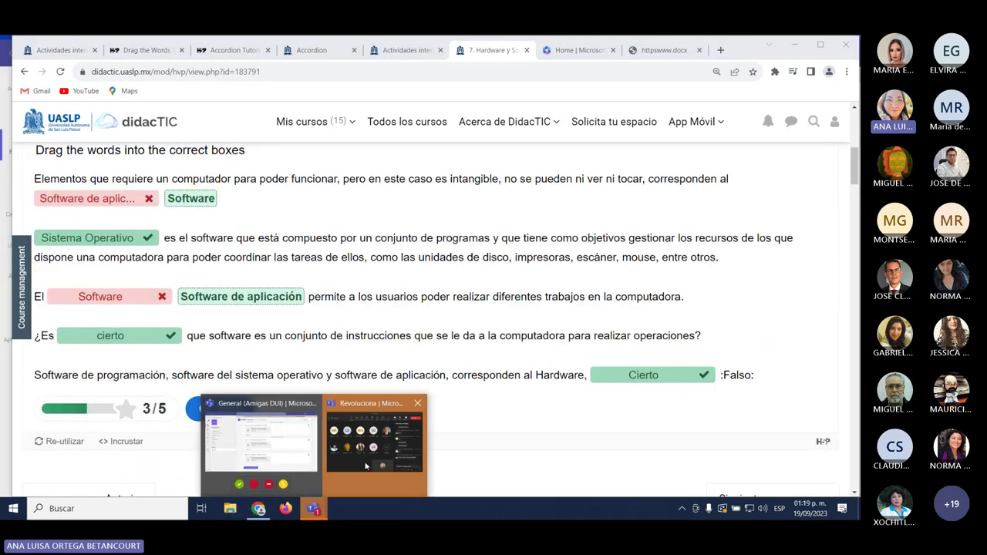
pyautogui.click(366, 466)
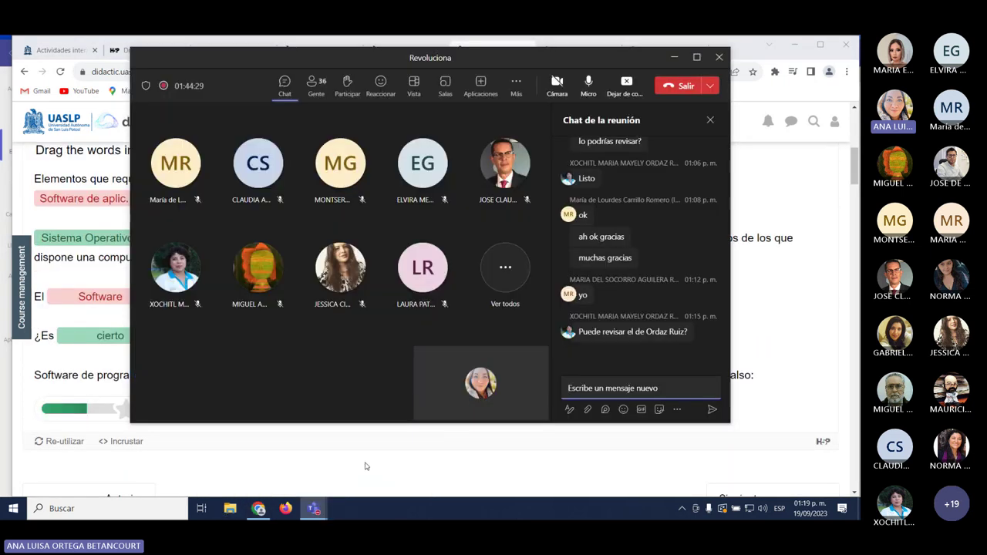
pyautogui.click(496, 460)
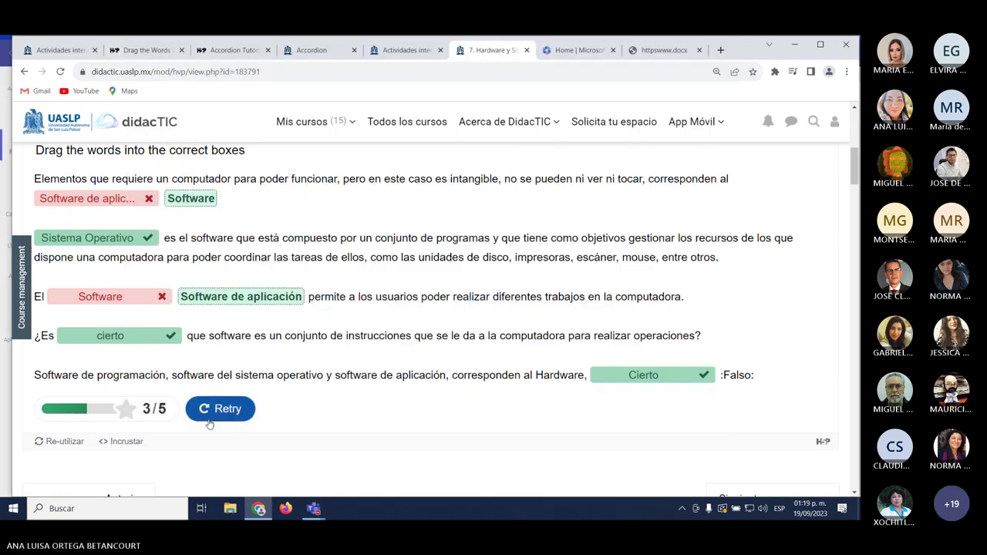
# Return to the course, find the section of the participant who requested a review, and open "Función de Células de Sertolli".
pyautogui.scroll(4, 331, 286)
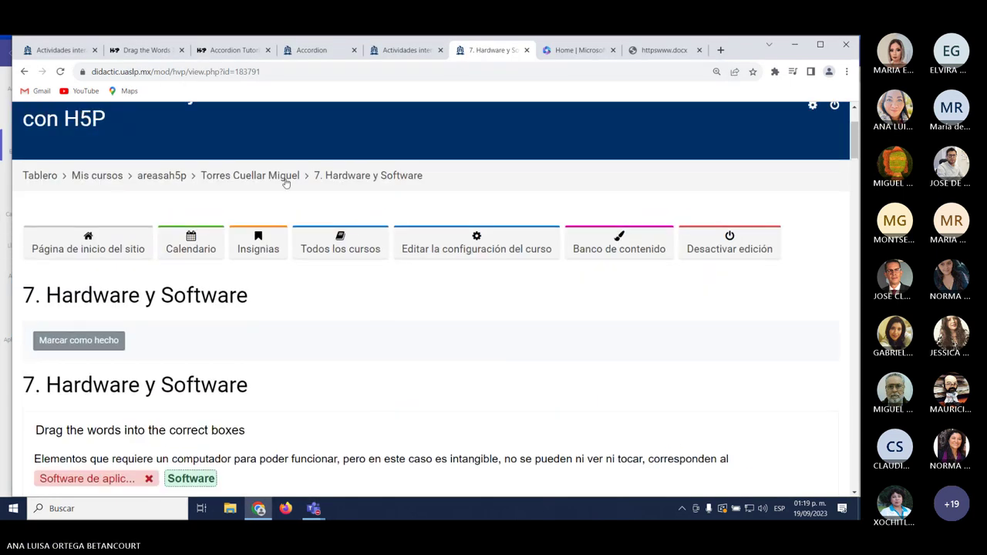
pyautogui.click(272, 178)
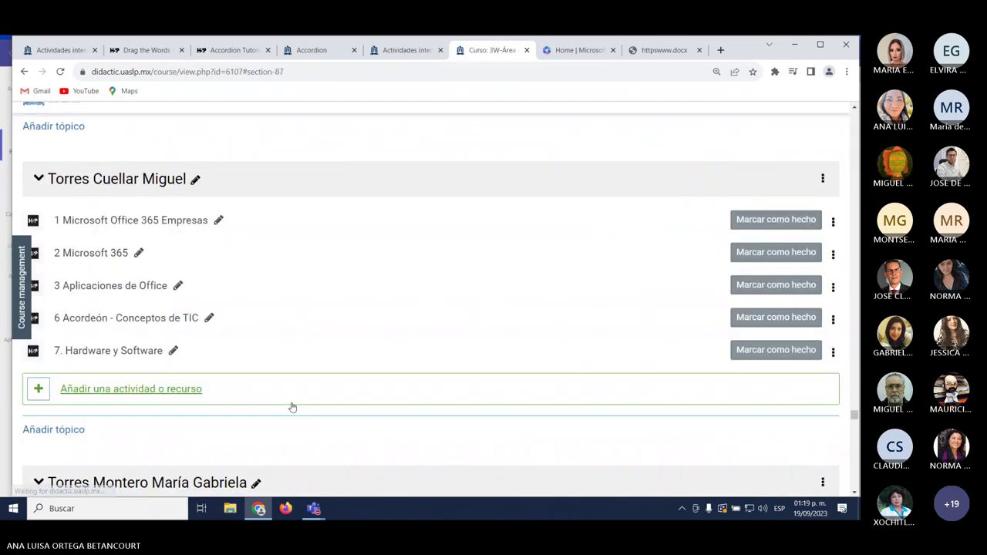
pyautogui.scroll(8, 296, 331)
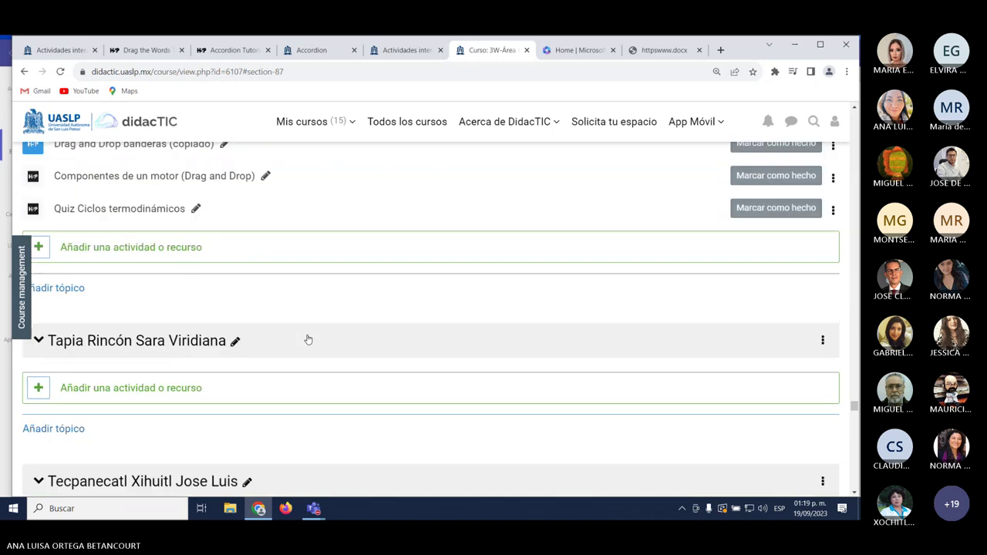
pyautogui.scroll(8, 308, 339)
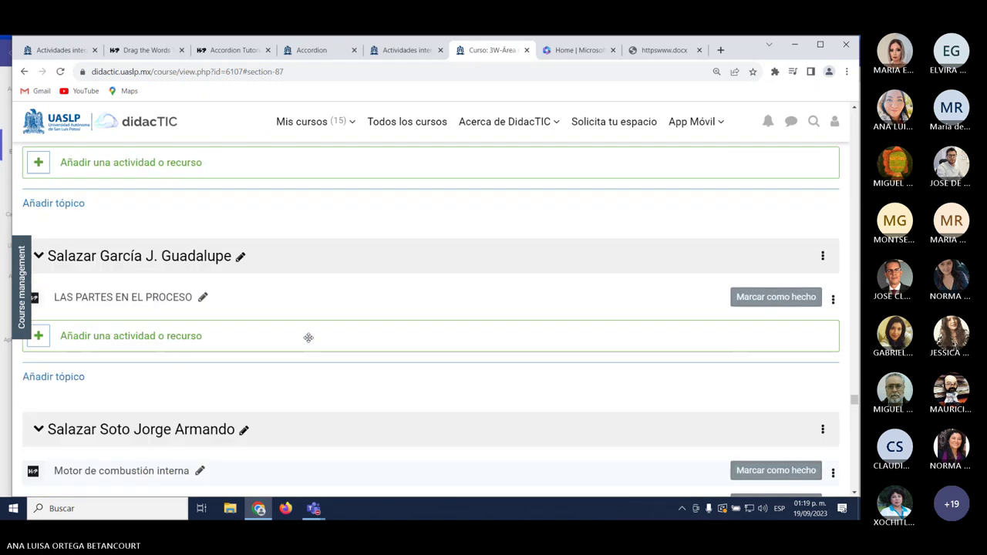
pyautogui.scroll(2, 311, 341)
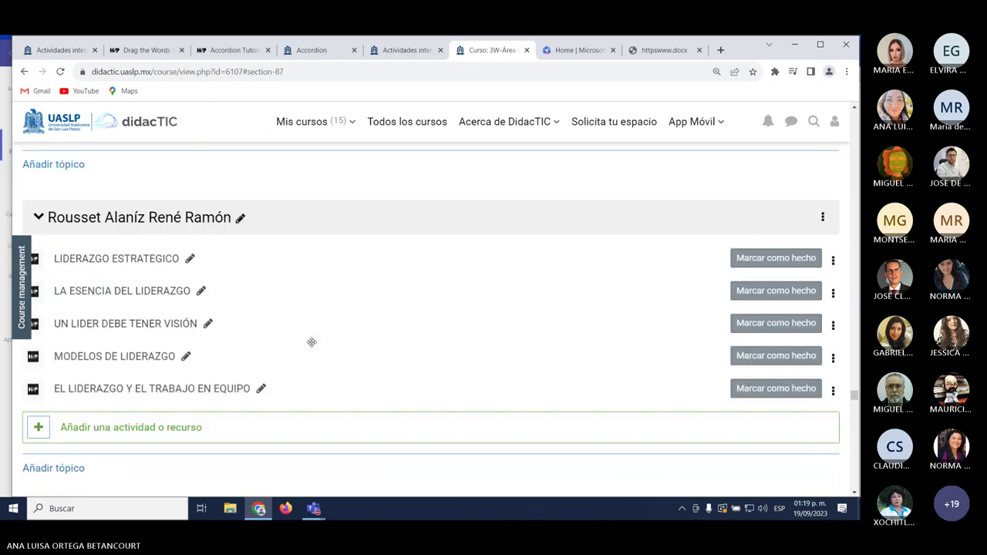
pyautogui.scroll(10, 311, 342)
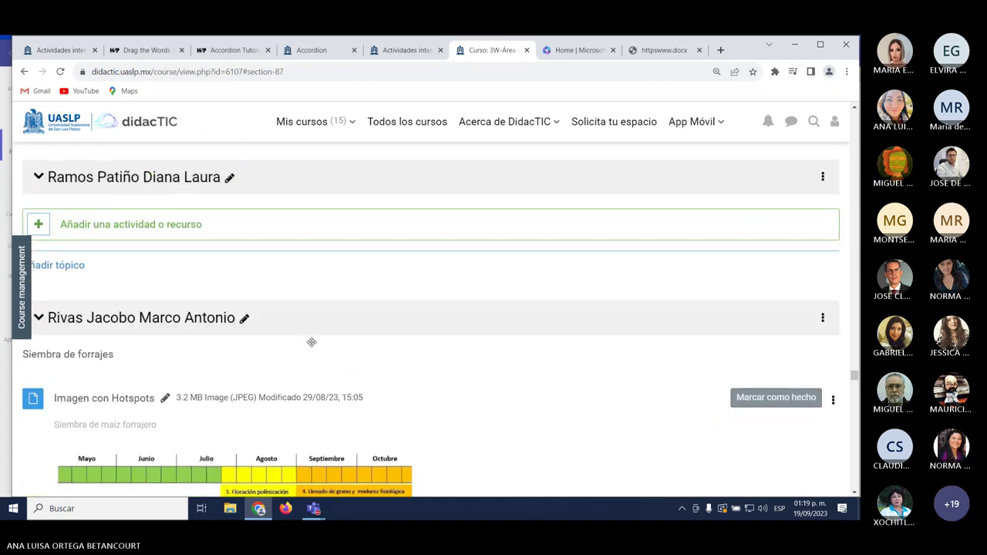
pyautogui.scroll(8, 313, 349)
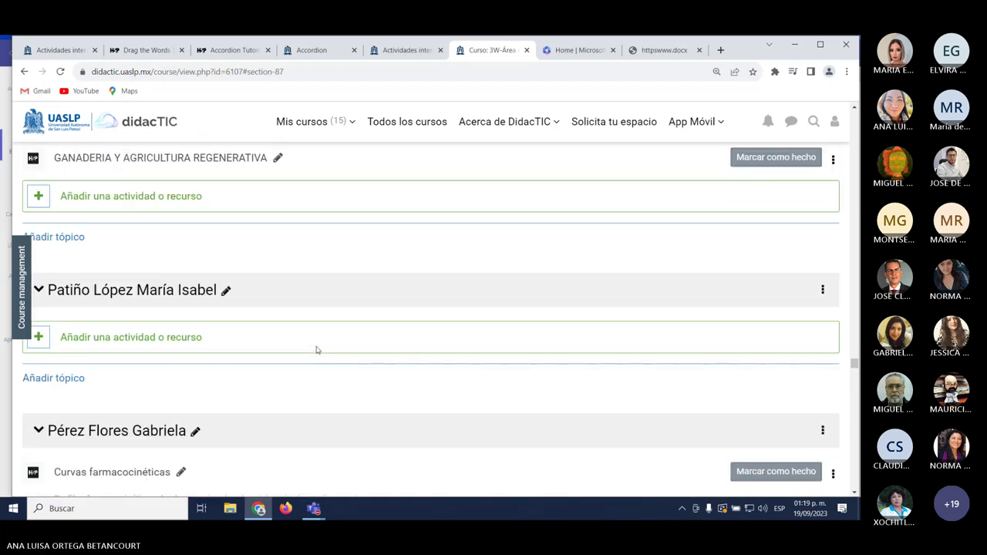
pyautogui.scroll(10, 316, 350)
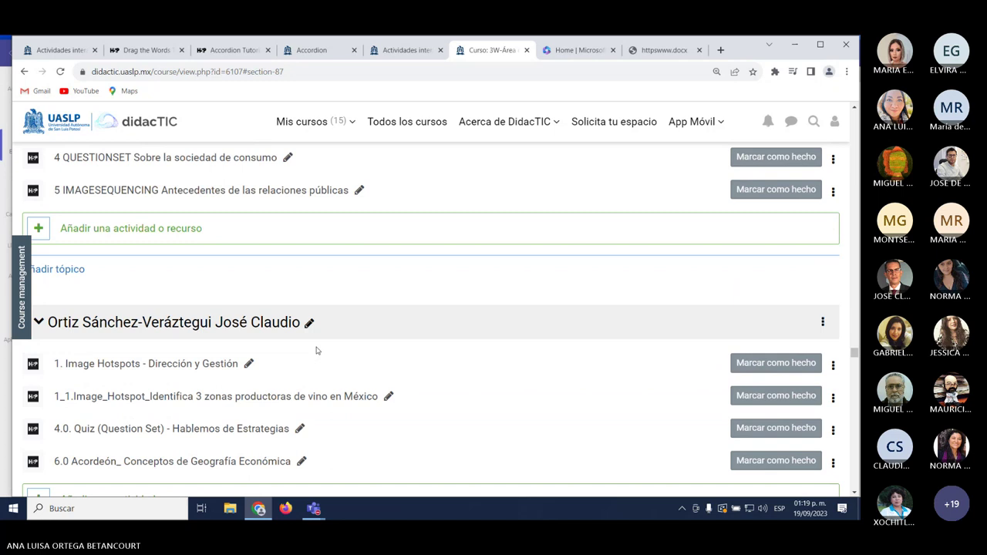
pyautogui.scroll(4, 315, 350)
pyautogui.scroll(-1, 316, 352)
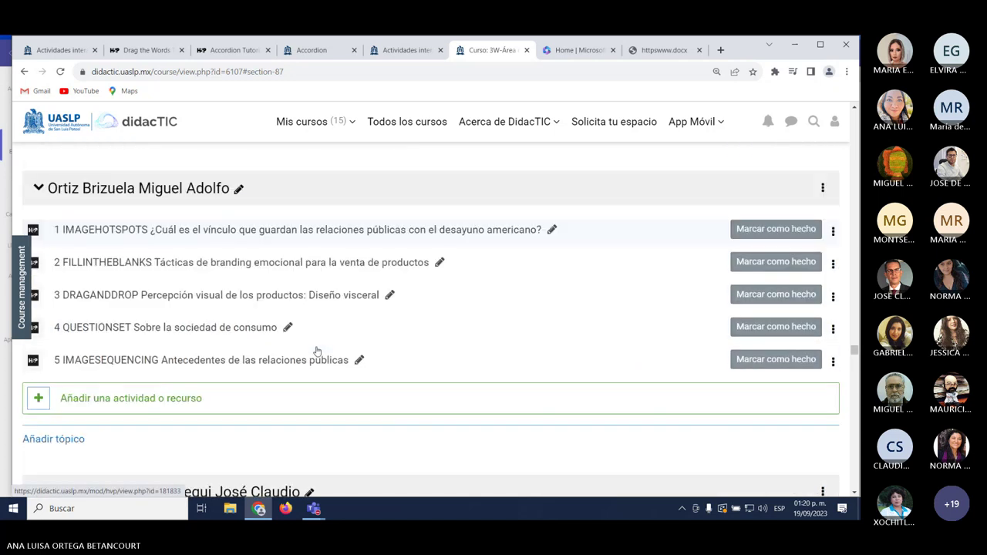
pyautogui.scroll(10, 316, 349)
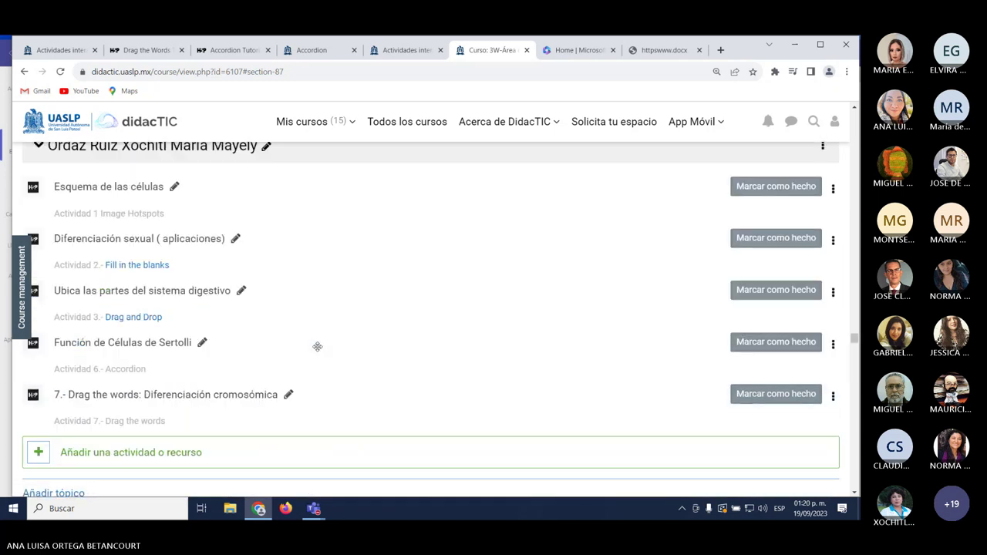
pyautogui.scroll(1, 316, 347)
pyautogui.scroll(-2, 317, 347)
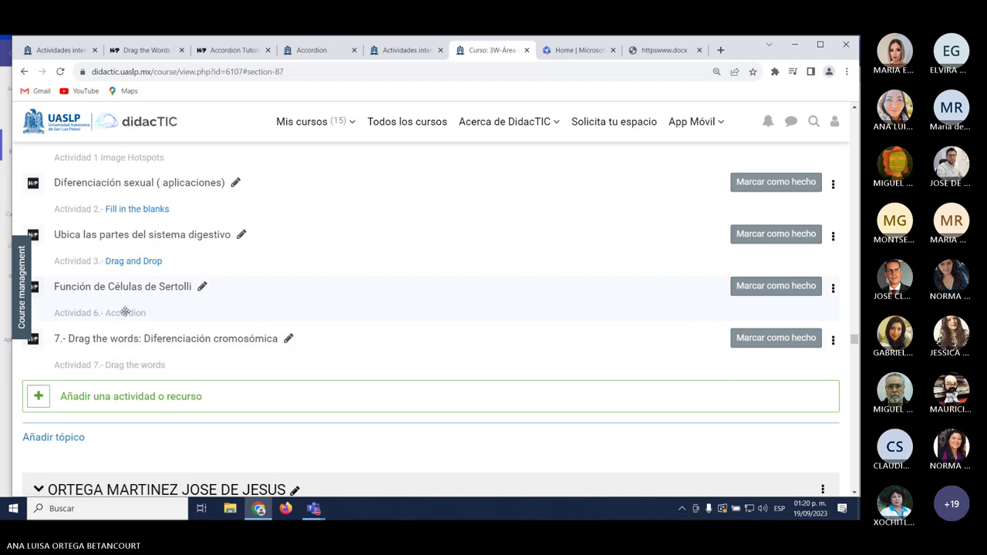
pyautogui.click(135, 287)
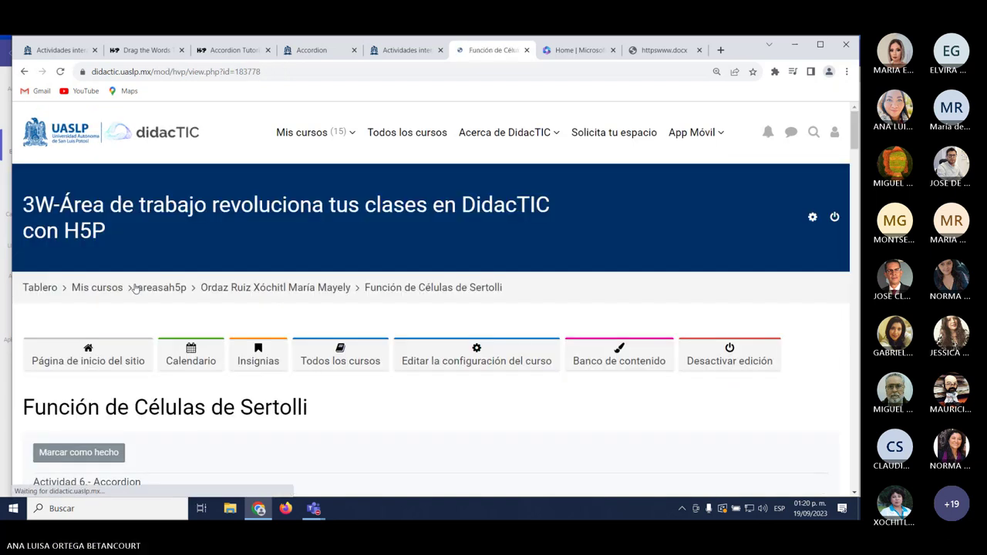
# Expand the accordion panels "HORMONA ANTIMULLERIANA:", "FACTOR INHIBIDOR DE LA MEIOSIS" and "INHIBINAS A Y B" to review their content.
pyautogui.scroll(-2, 400, 352)
pyautogui.scroll(-2, 400, 352)
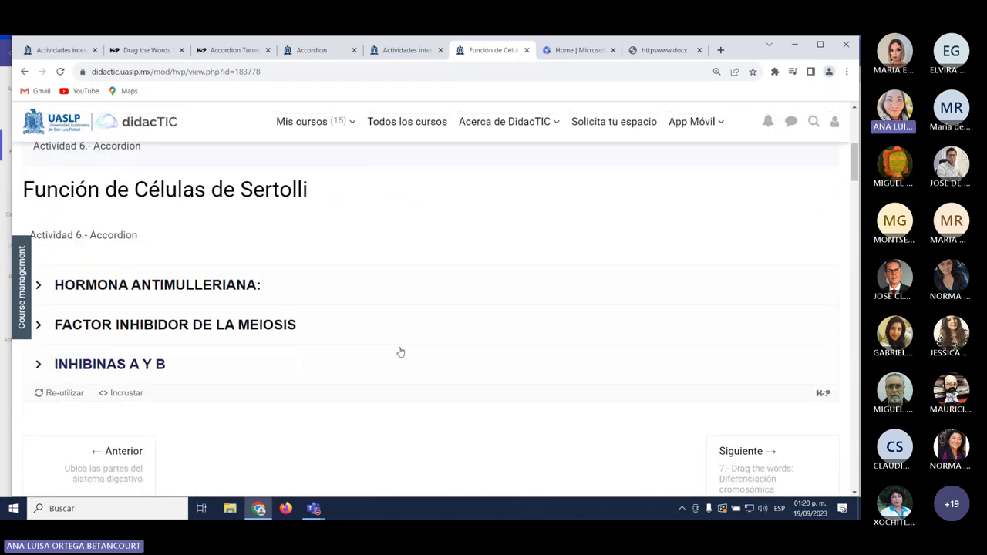
pyautogui.click(50, 285)
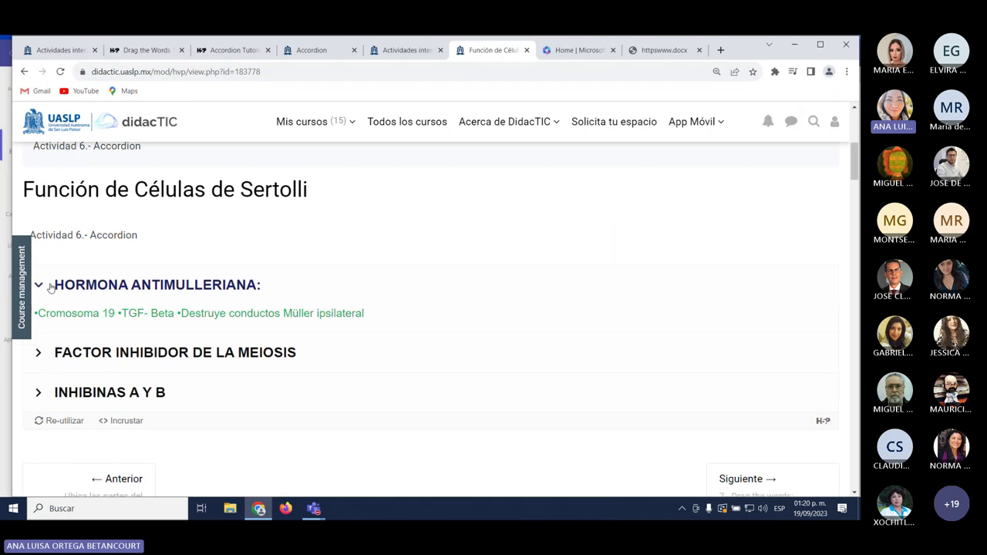
pyautogui.click(41, 349)
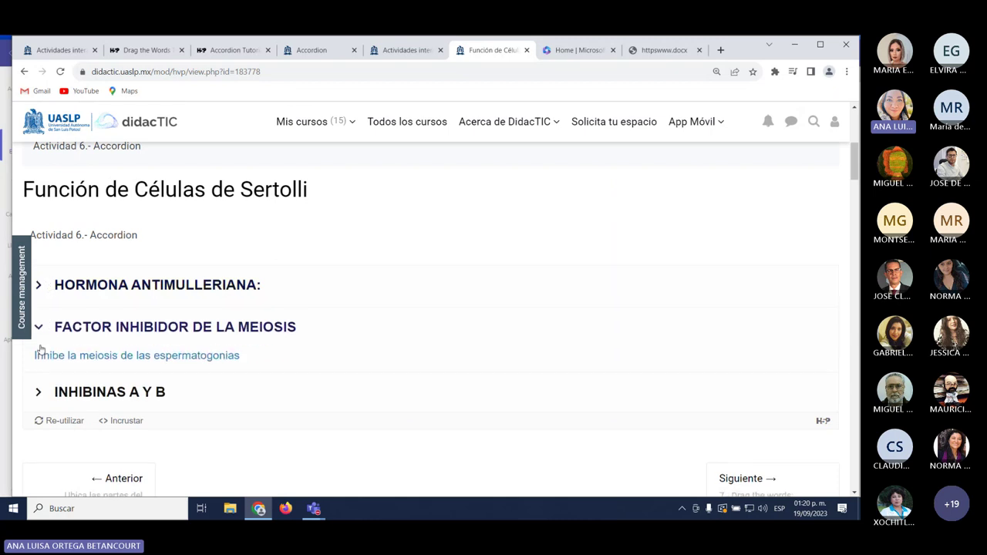
pyautogui.click(38, 391)
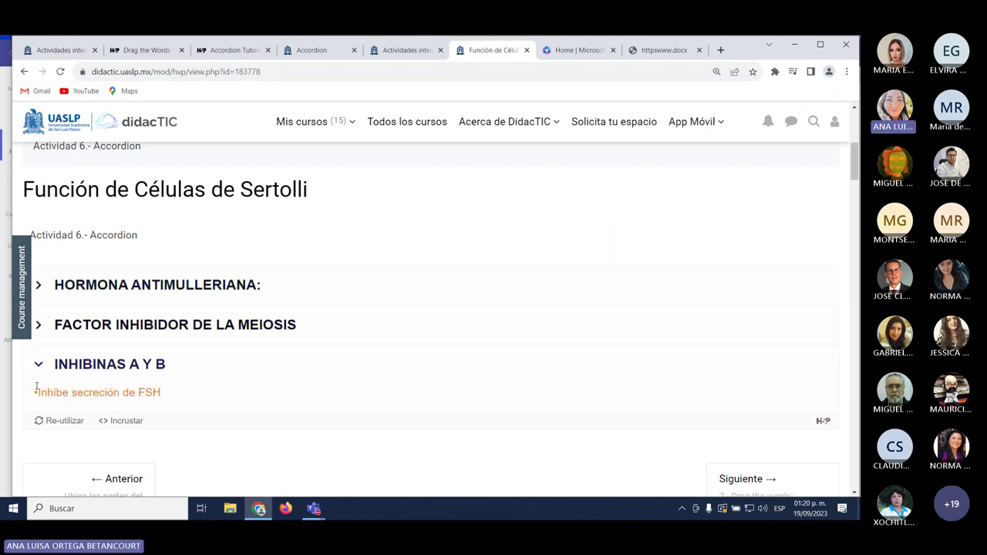
# Return to the course, find the same participant's section again and open "7.- Drag the words: Diferenciación cromosómica".
pyautogui.press('F5')
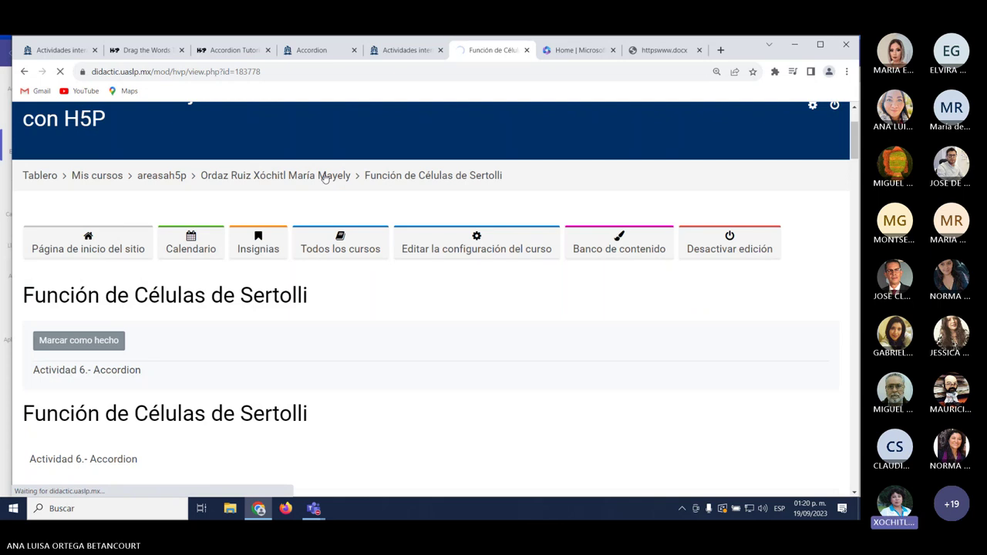
pyautogui.click(326, 177)
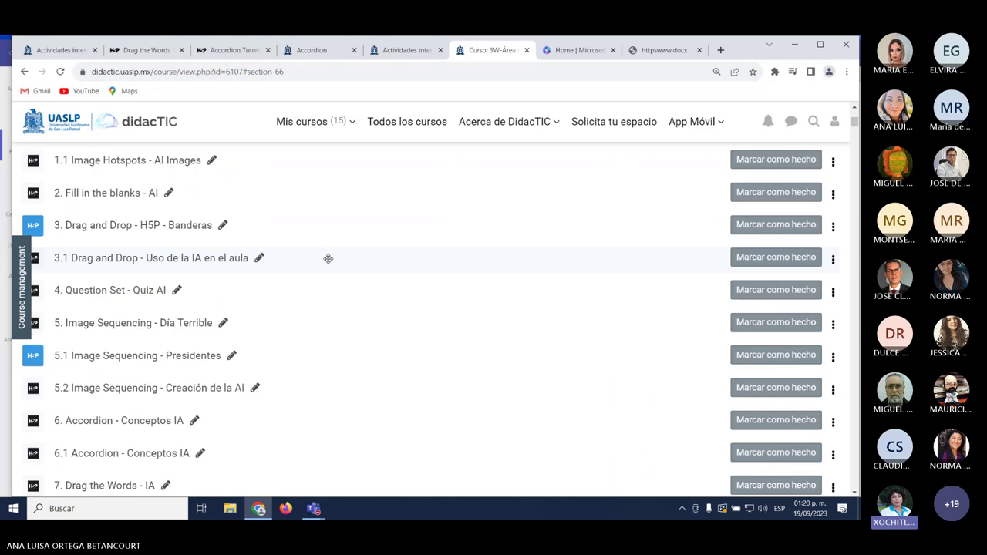
pyautogui.scroll(5, 328, 258)
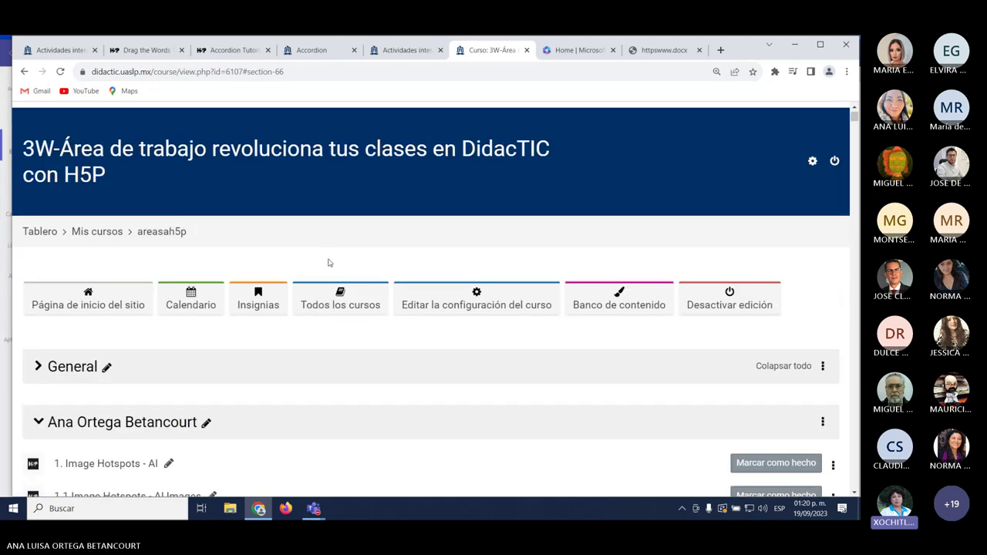
pyautogui.scroll(-3, 328, 263)
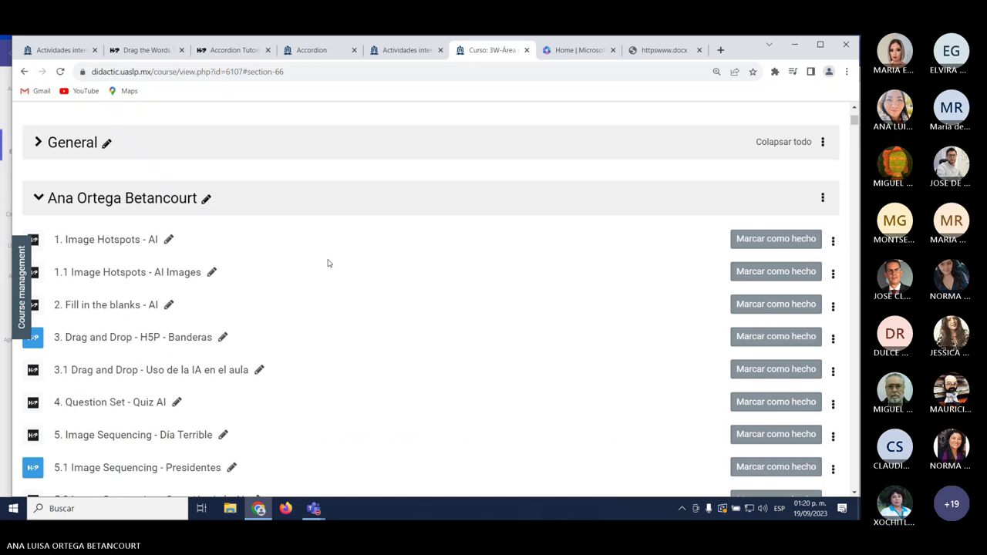
pyautogui.scroll(-15, 327, 262)
pyautogui.scroll(-15, 431, 317)
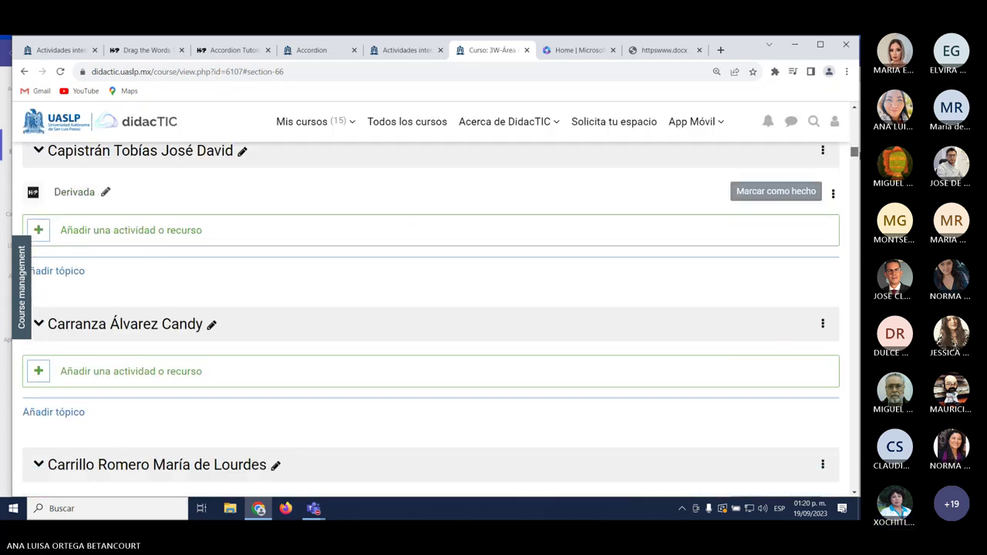
pyautogui.scroll(-15, 431, 319)
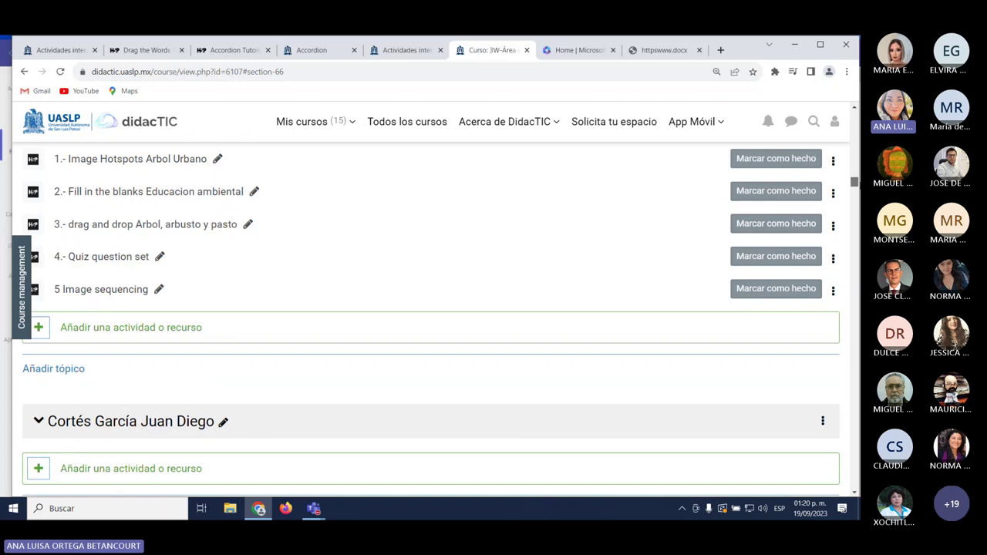
pyautogui.scroll(-5, 431, 316)
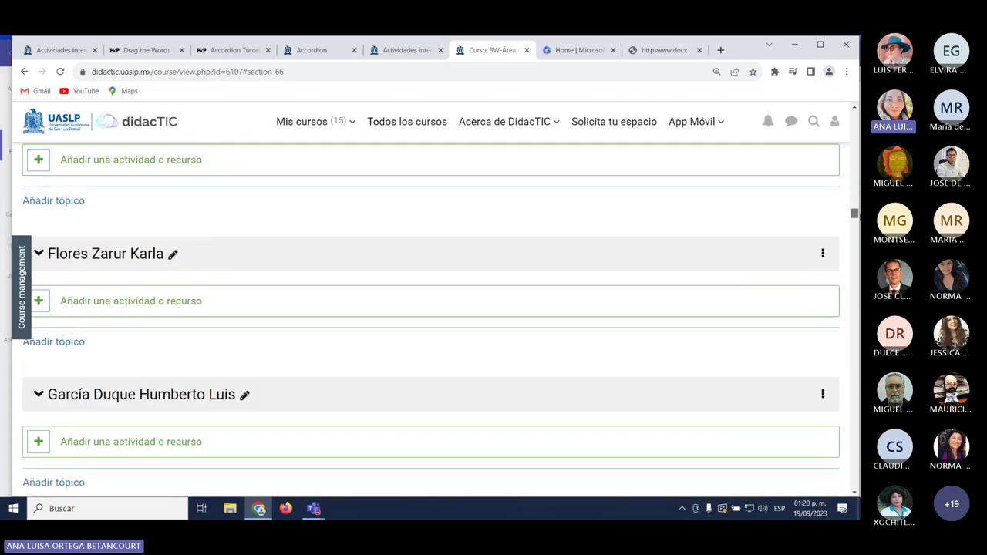
pyautogui.scroll(-15, 432, 316)
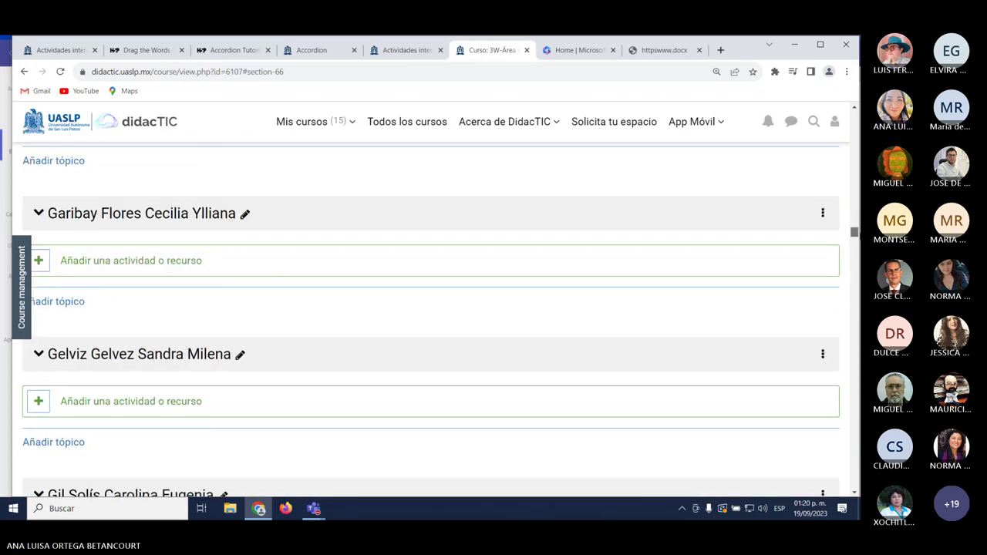
pyautogui.scroll(-15, 431, 316)
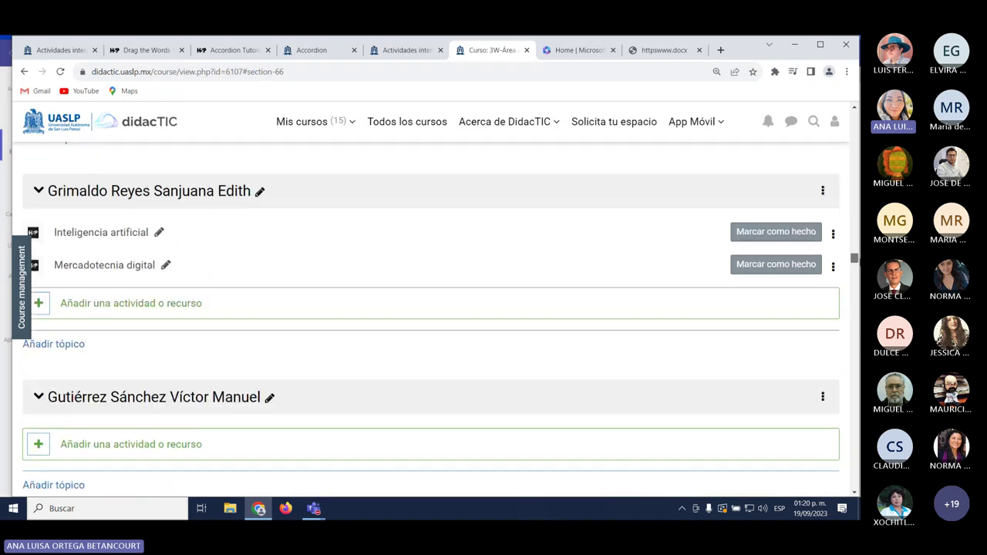
pyautogui.scroll(-15, 234, 427)
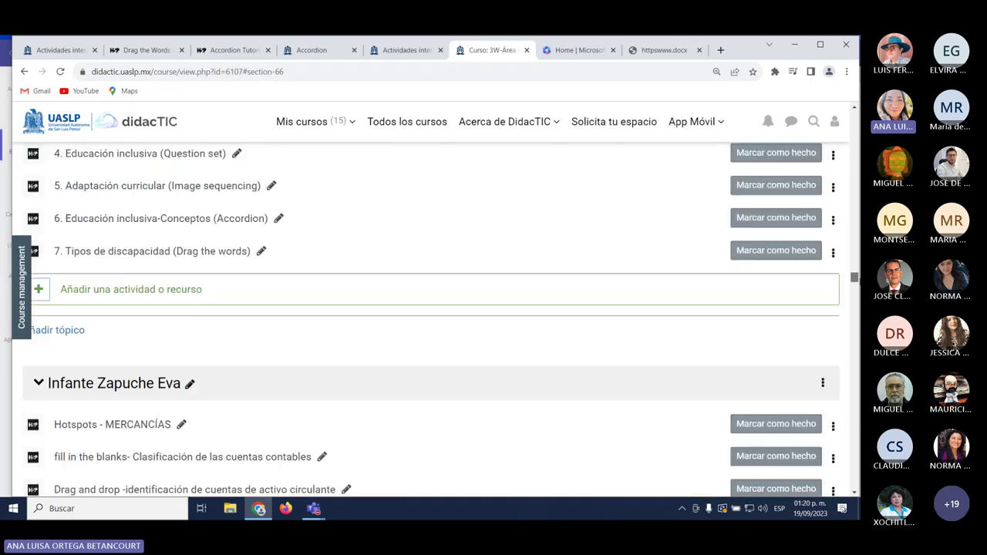
pyautogui.scroll(-15, 432, 316)
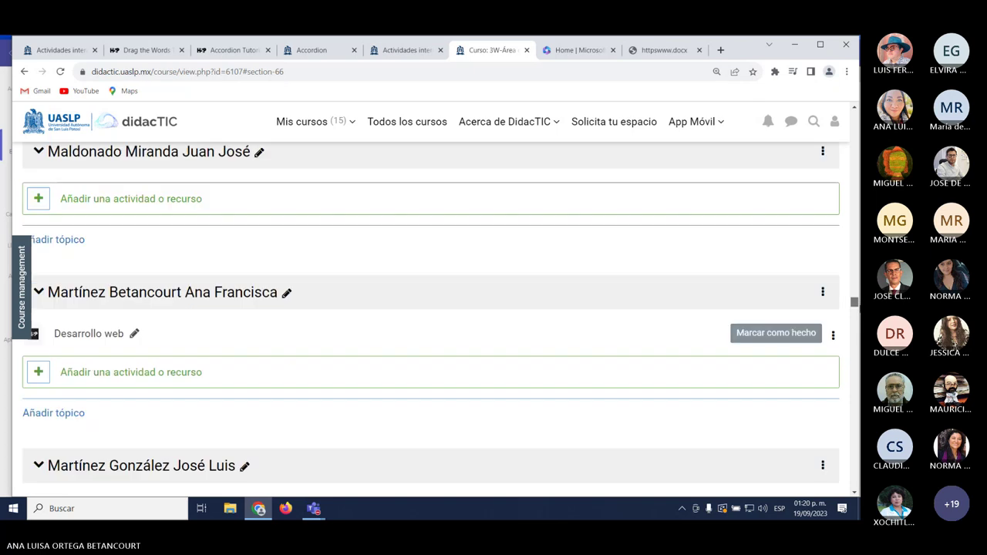
pyautogui.scroll(-5, 432, 321)
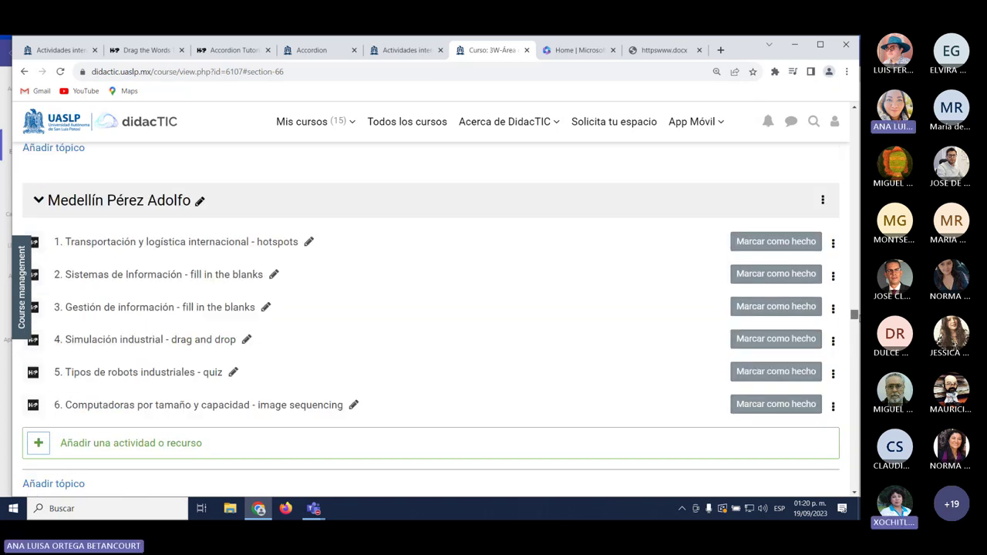
pyautogui.scroll(-15, 431, 316)
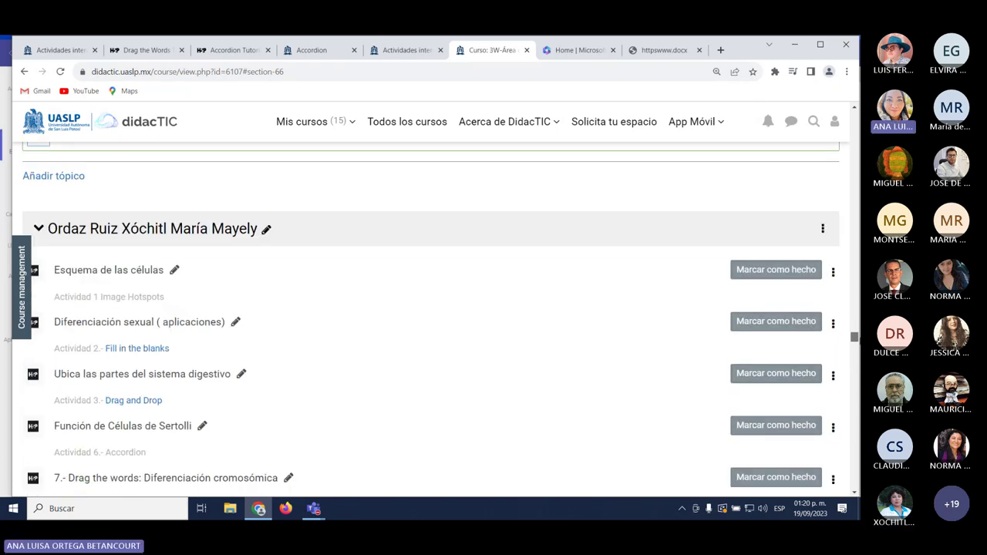
pyautogui.scroll(5, 348, 284)
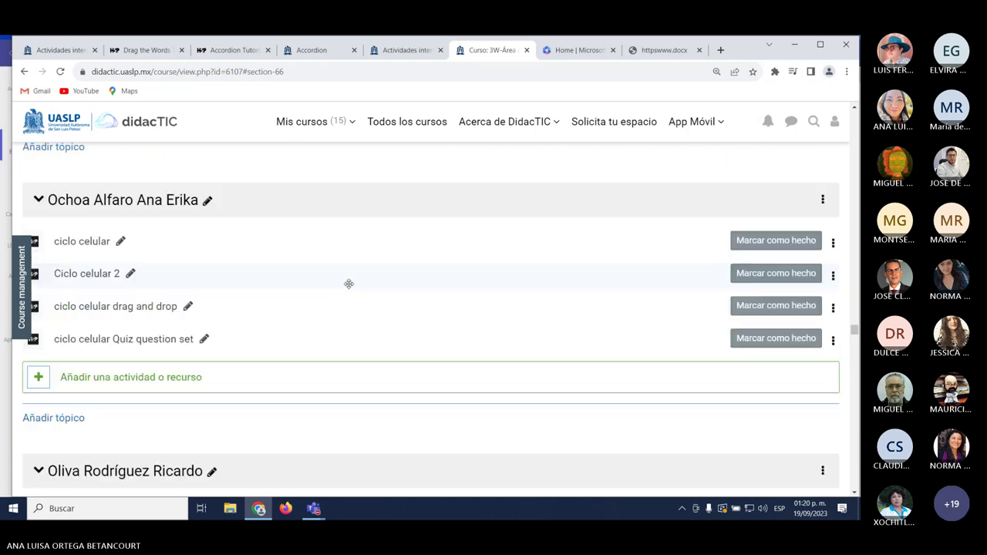
pyautogui.scroll(-5, 349, 284)
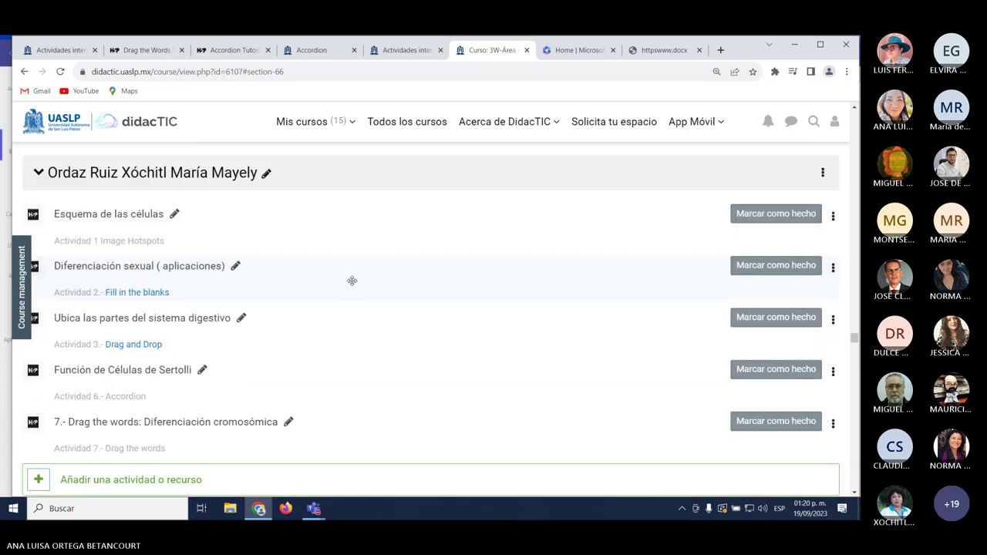
pyautogui.scroll(-1, 351, 281)
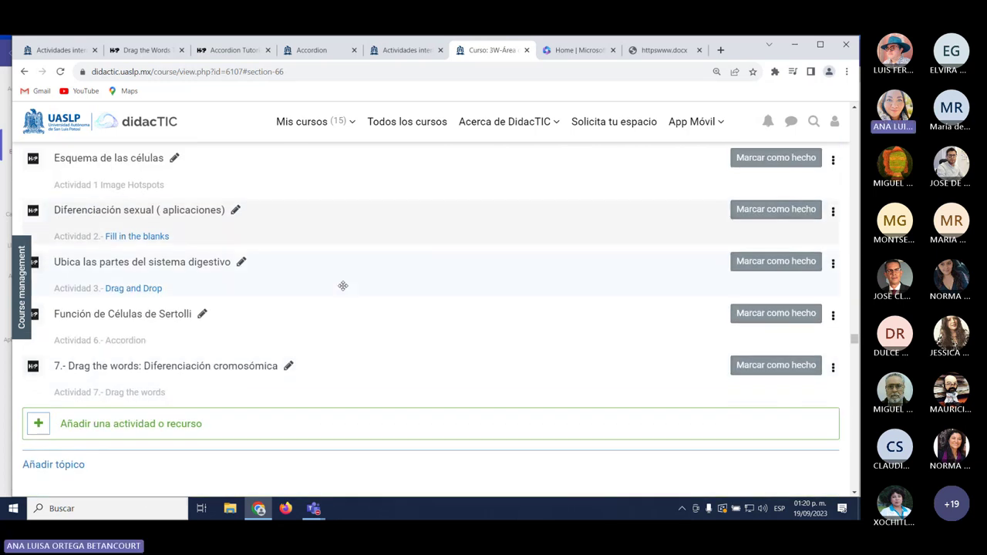
pyautogui.click(218, 370)
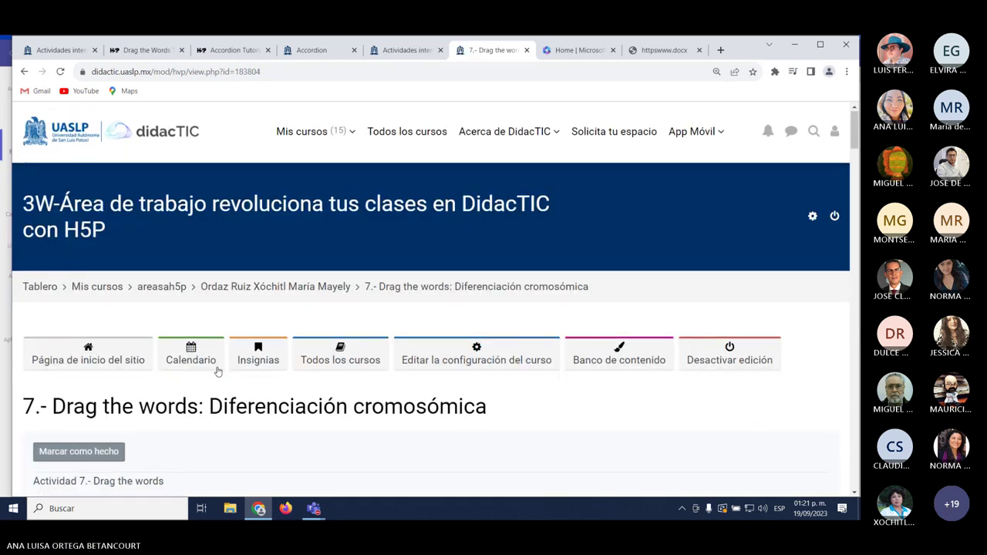
# Fill the blanks with 49XXXXY (Turner), 46XX (Klinefelter), 46XY (masculino normal), 47XXY (femenino normal) and 45XO (Fracaro), and show the solution.
pyautogui.scroll(-4, 216, 373)
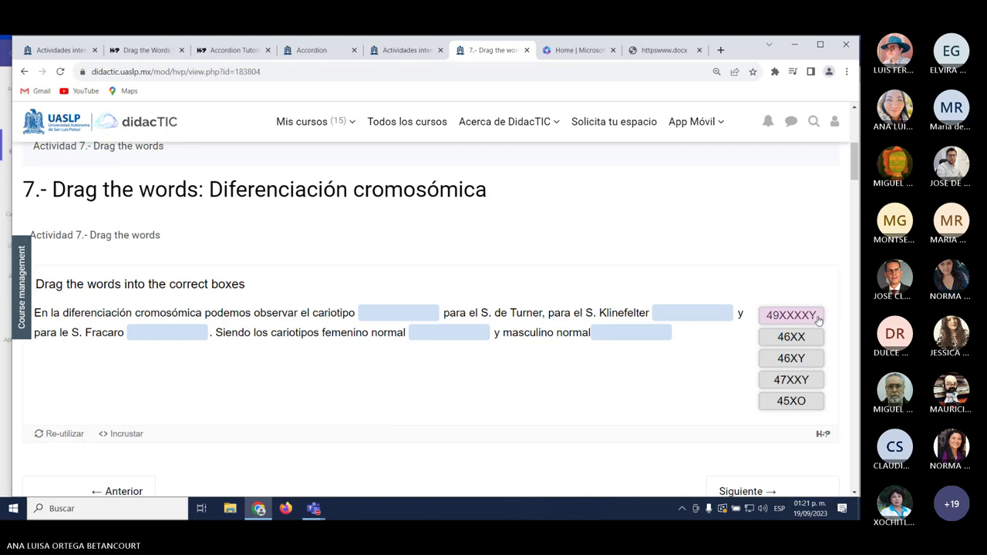
pyautogui.moveTo(815, 317); pyautogui.dragTo(443, 318)
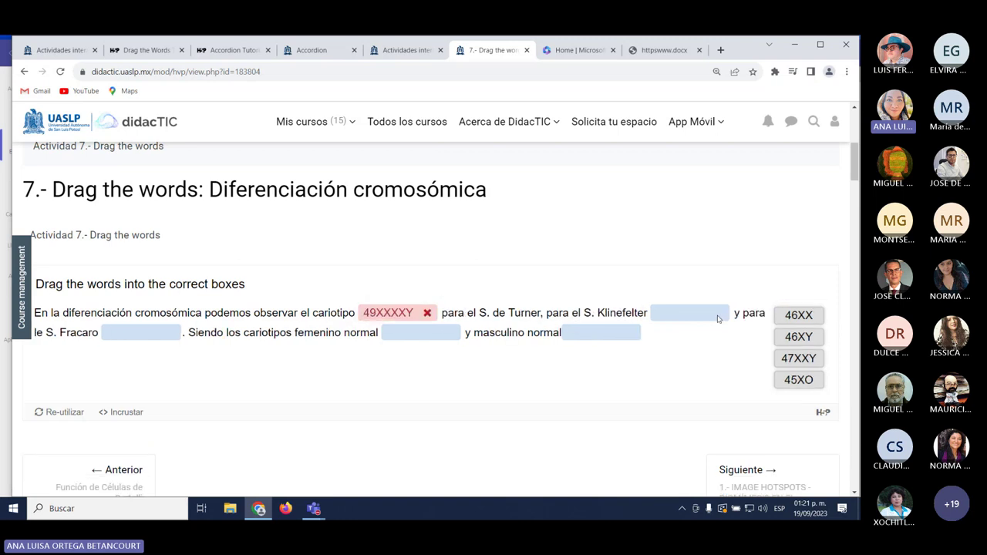
pyautogui.moveTo(796, 315); pyautogui.dragTo(698, 318)
pyautogui.moveTo(797, 337); pyautogui.dragTo(585, 336)
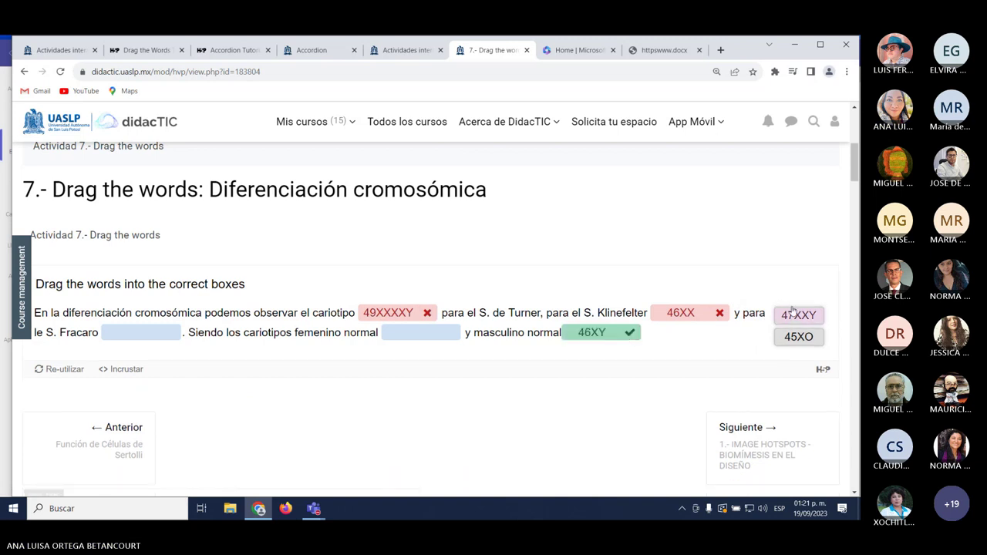
pyautogui.moveTo(792, 316); pyautogui.dragTo(416, 334)
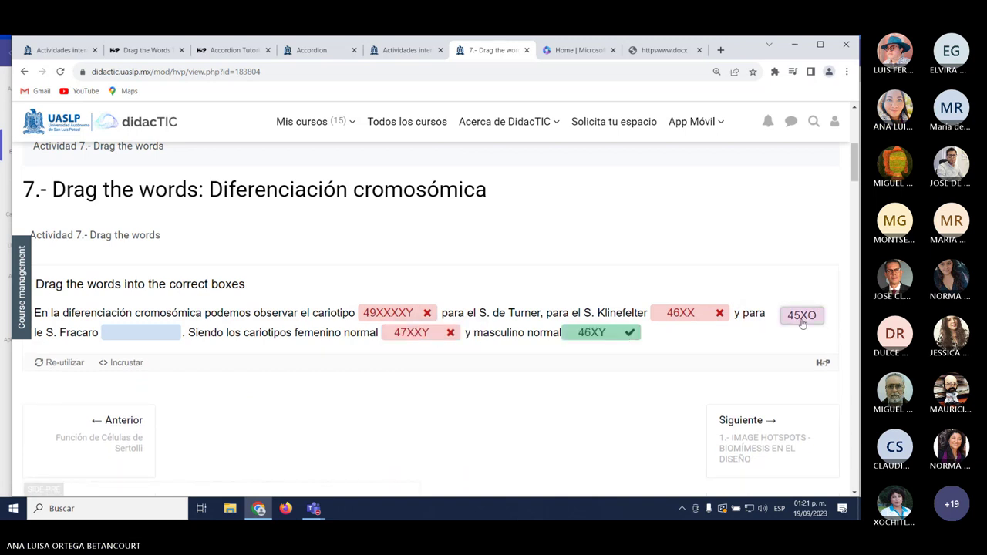
pyautogui.moveTo(802, 322); pyautogui.dragTo(144, 332)
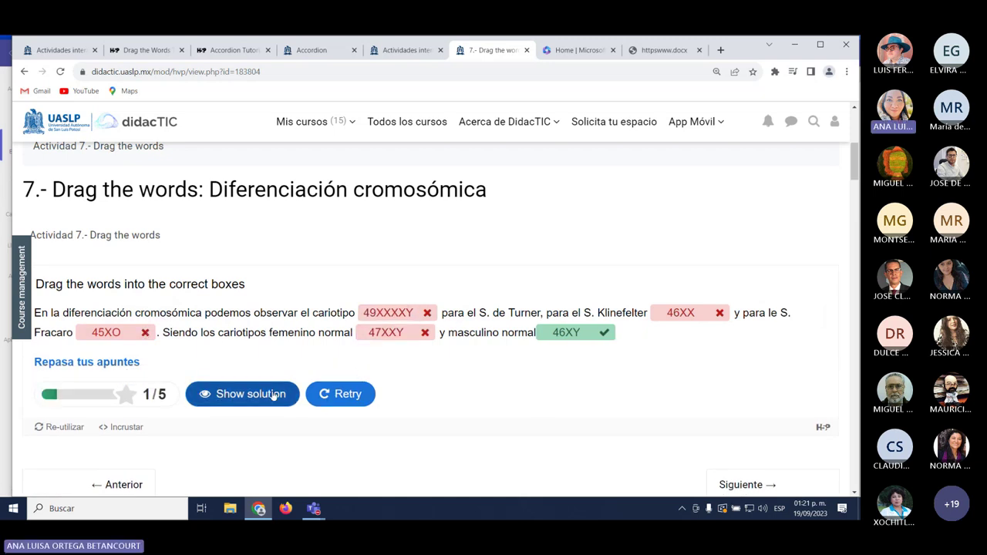
pyautogui.click(259, 395)
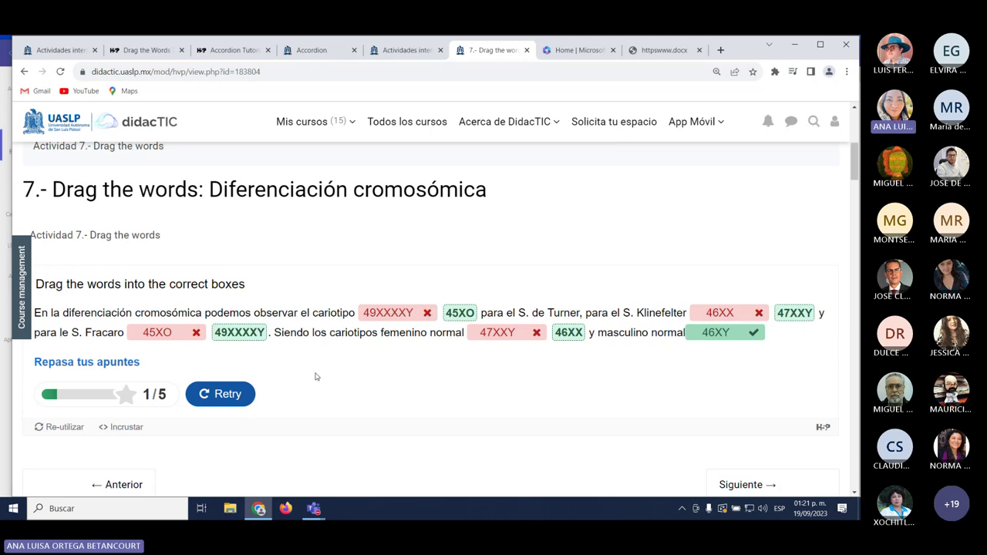
# Return to the participant's course section, check the Microsoft Teams meeting chat for new review requests, and go back to the browser.
pyautogui.scroll(5, 404, 376)
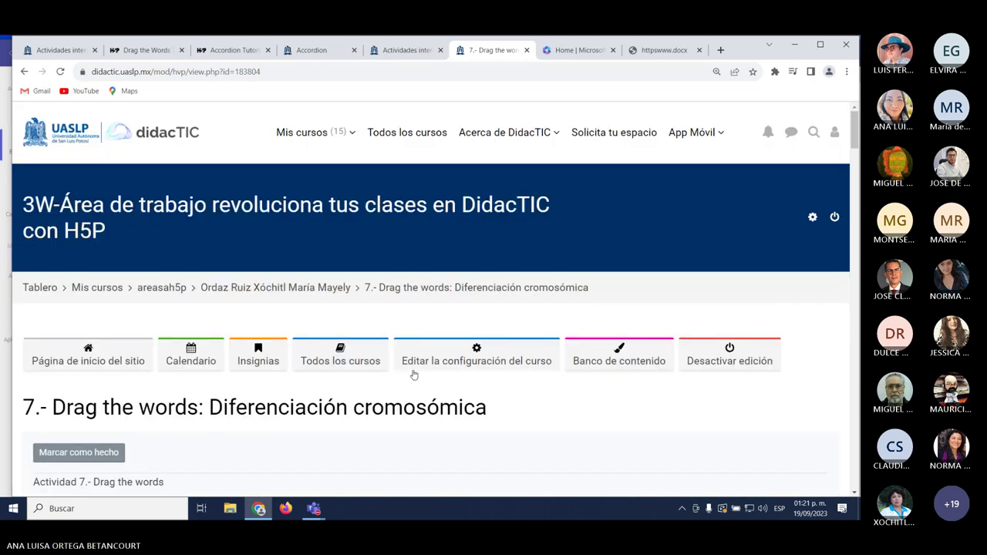
pyautogui.click(285, 289)
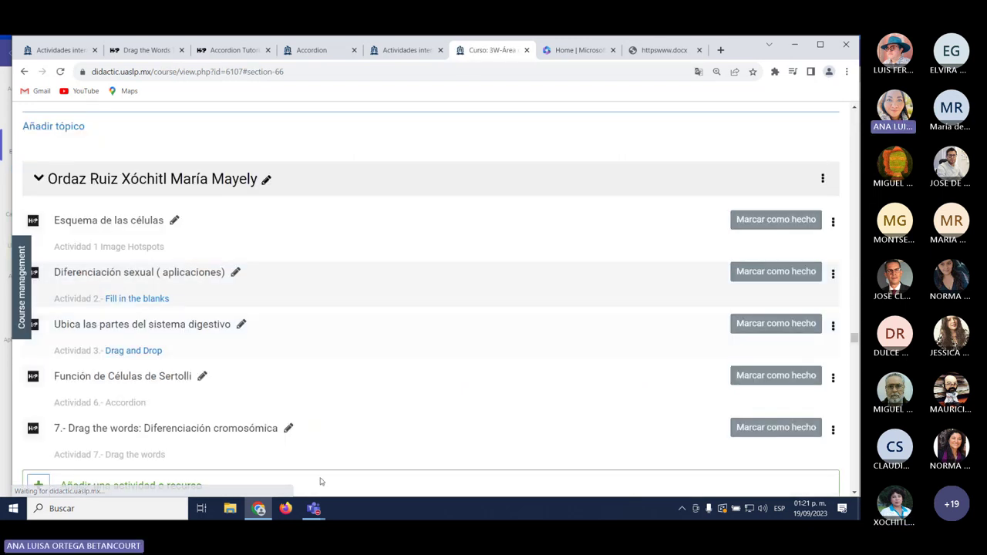
pyautogui.click(313, 509)
pyautogui.click(366, 461)
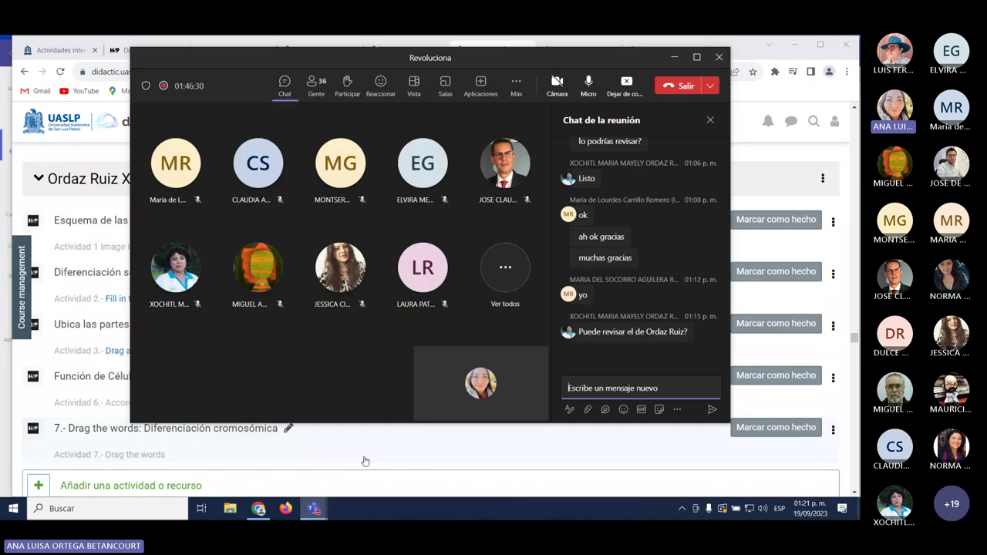
pyautogui.click(487, 467)
# Find the preceding participant's section with the weather and climate activities and open "6.- Accordion-Variables meteorológicas".
pyautogui.scroll(5, 217, 378)
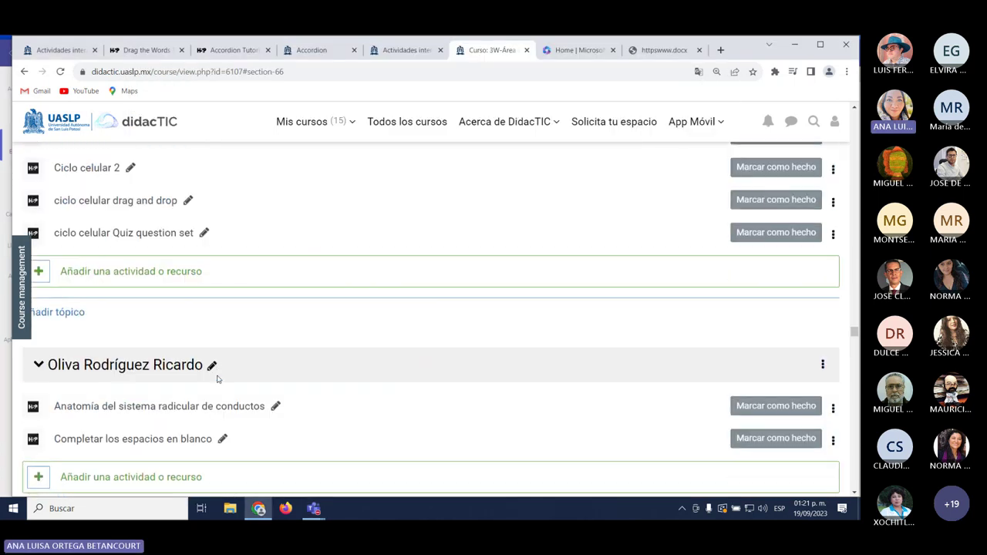
pyautogui.scroll(6, 217, 378)
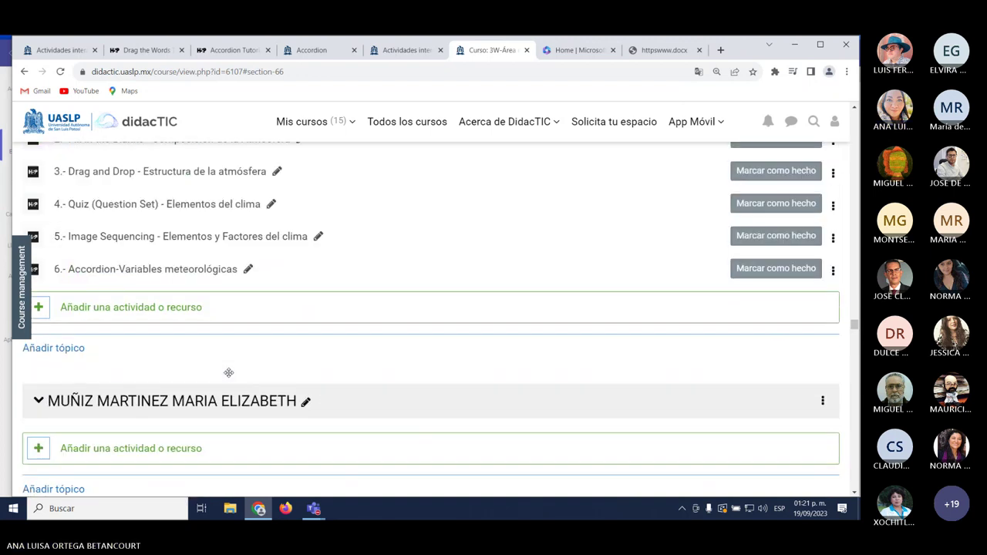
pyautogui.scroll(1, 228, 373)
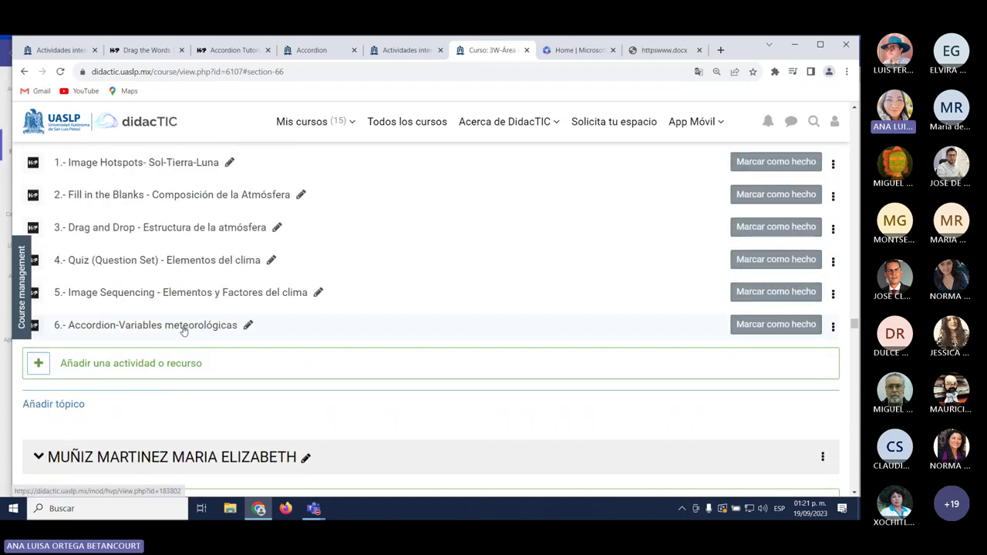
pyautogui.scroll(2, 183, 330)
pyautogui.scroll(-2, 185, 333)
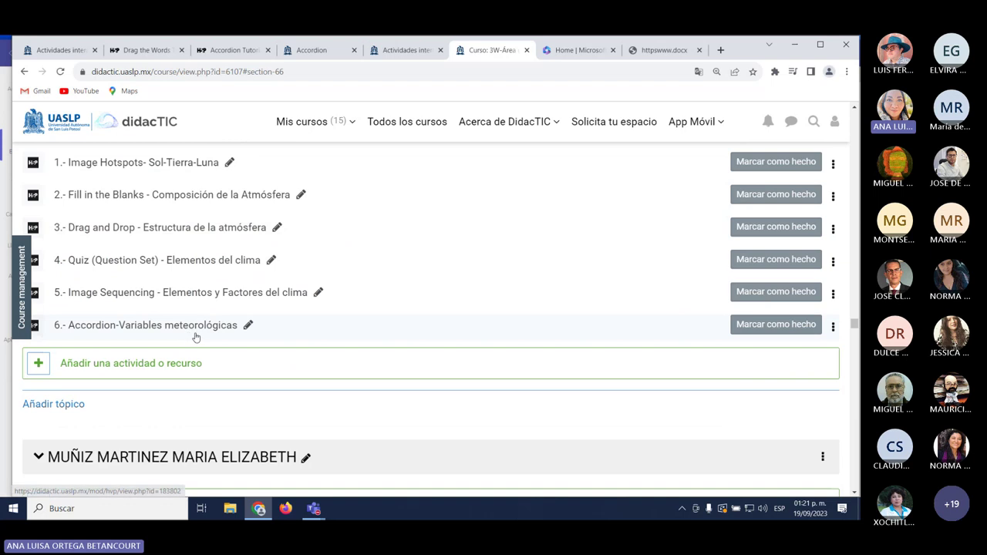
pyautogui.click(197, 331)
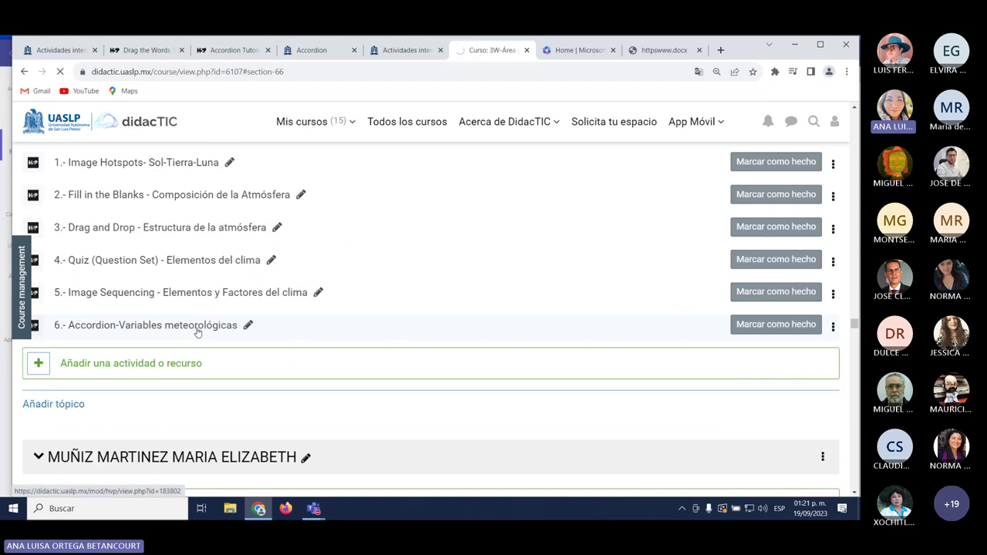
# Expand and collapse the Temperatura, Presión atmosférica, Humedad and Viento panels in turn to review the weather accordion's content.
pyautogui.scroll(-3, 197, 333)
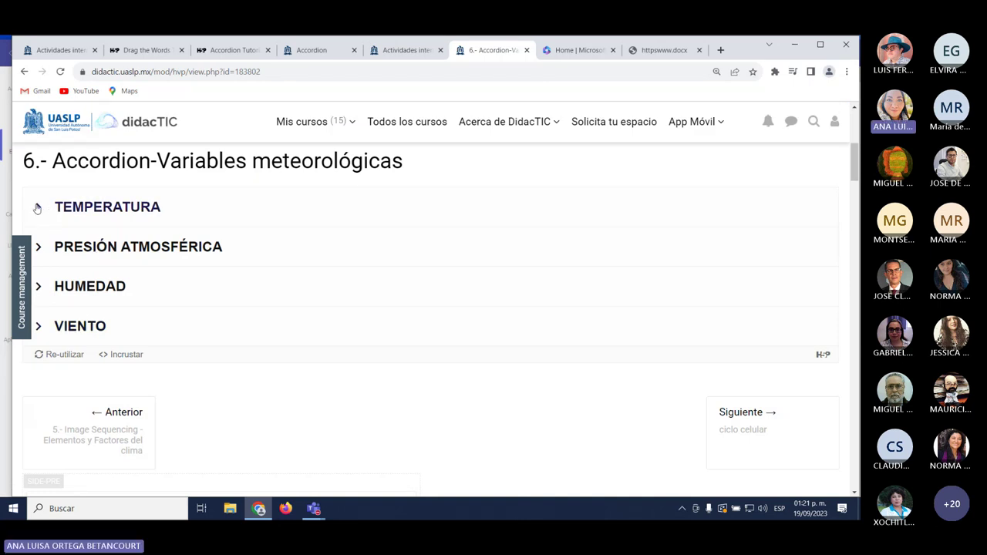
pyautogui.click(37, 208)
pyautogui.click(37, 208)
pyautogui.click(40, 247)
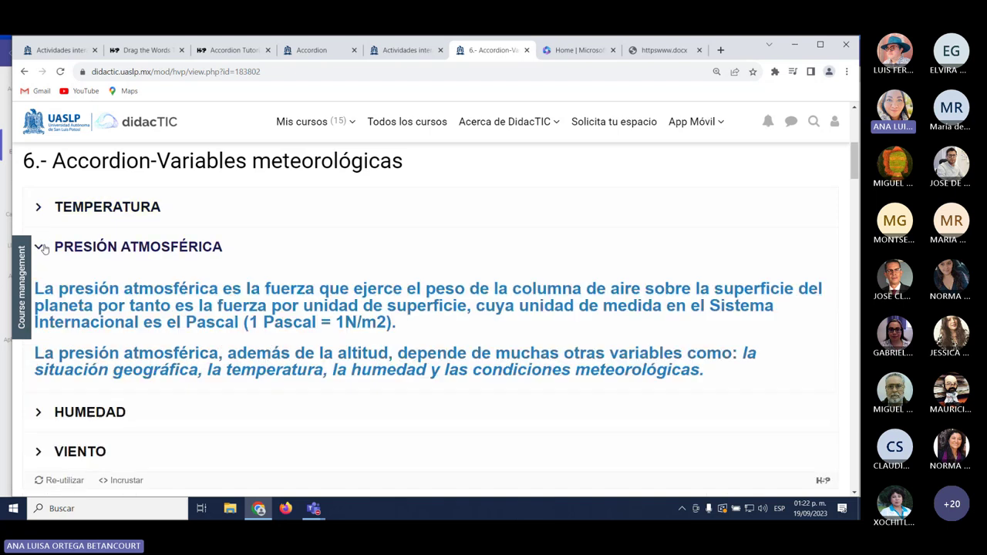
pyautogui.click(40, 246)
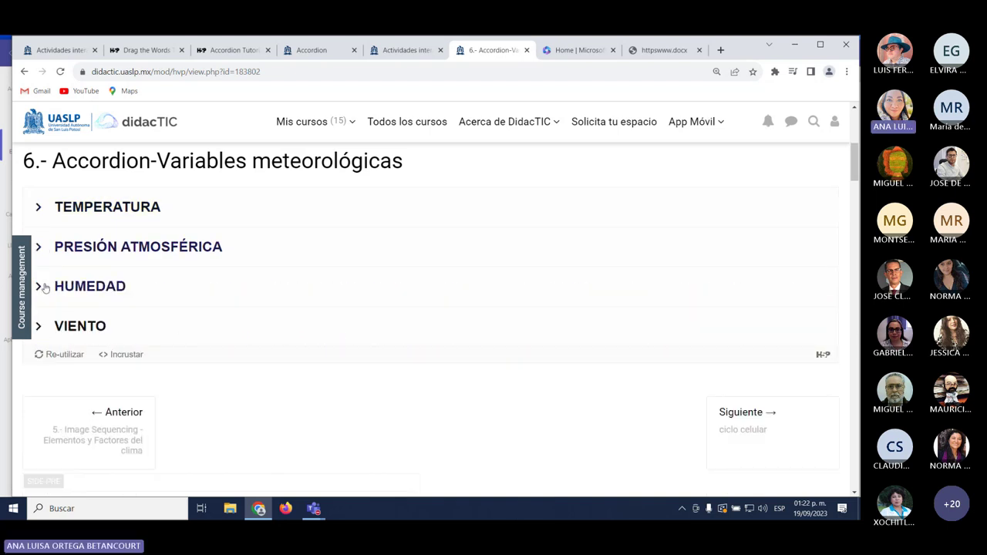
pyautogui.click(40, 286)
pyautogui.click(40, 286)
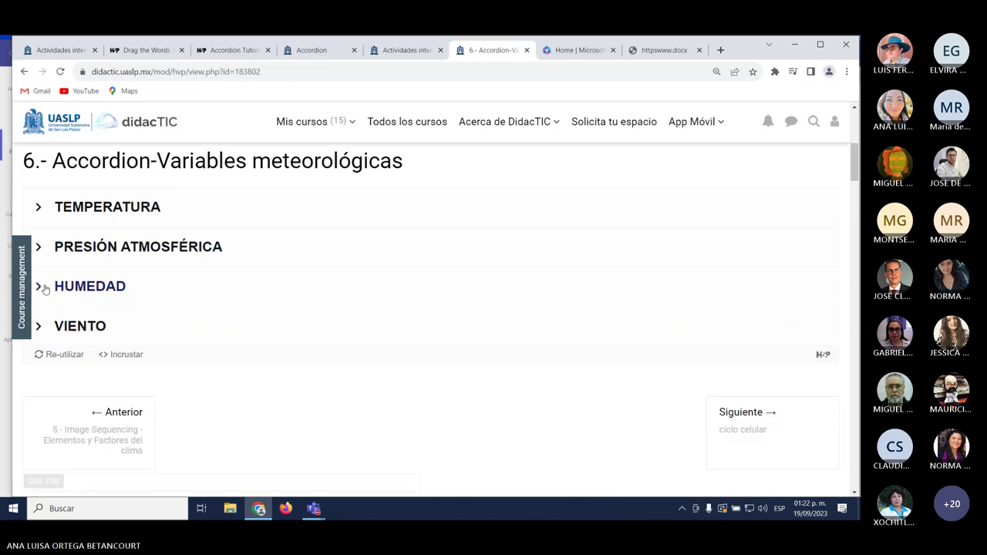
pyautogui.click(40, 327)
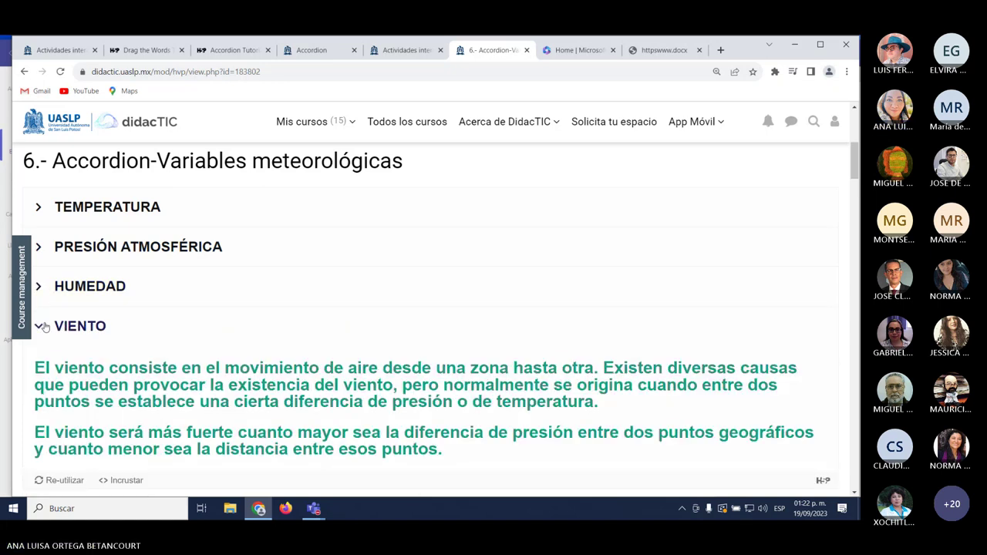
pyautogui.click(40, 326)
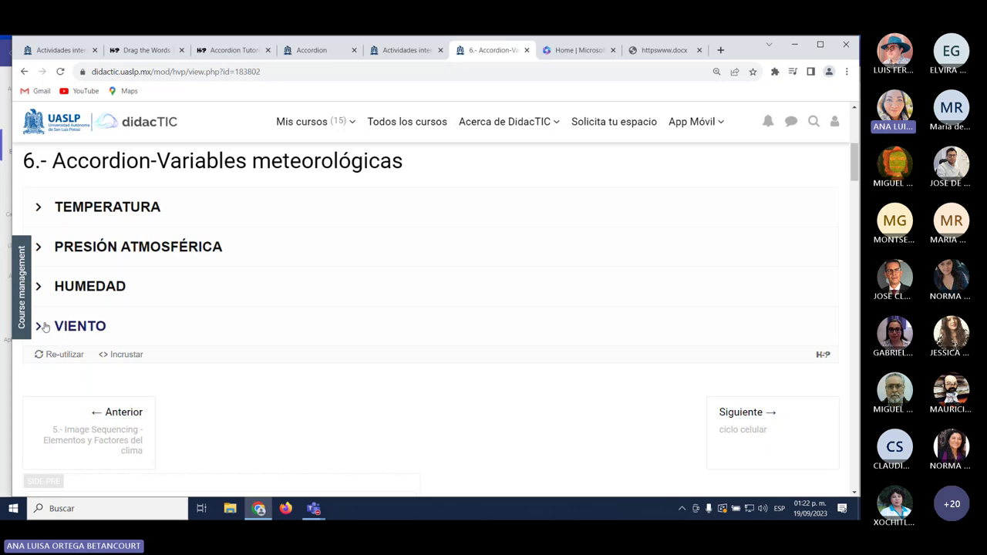
# Return to the participant's course section, find the earlier section with the forest fire and climate change activities, and open "6. Accordion Disasters".
pyautogui.scroll(1, 44, 327)
pyautogui.scroll(1, 239, 334)
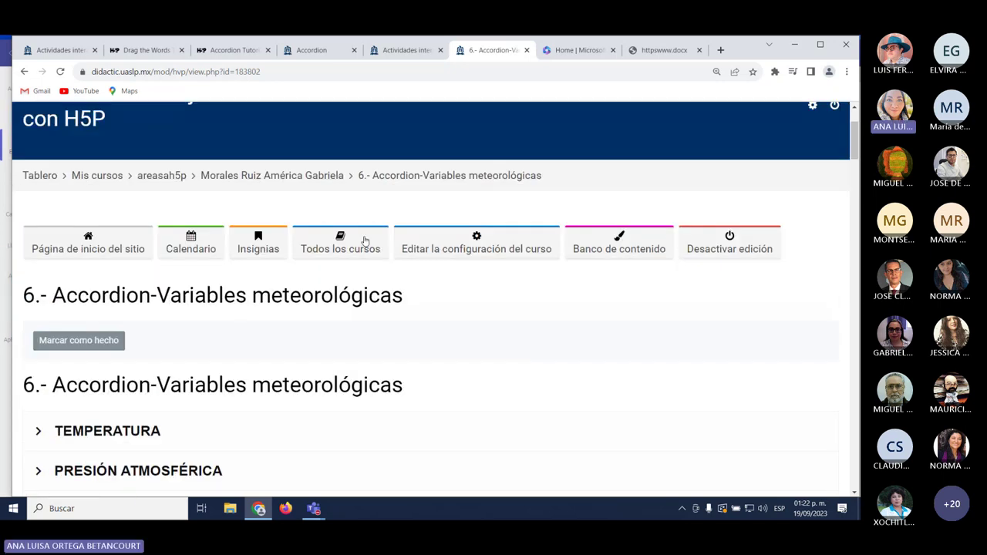
pyautogui.click(323, 177)
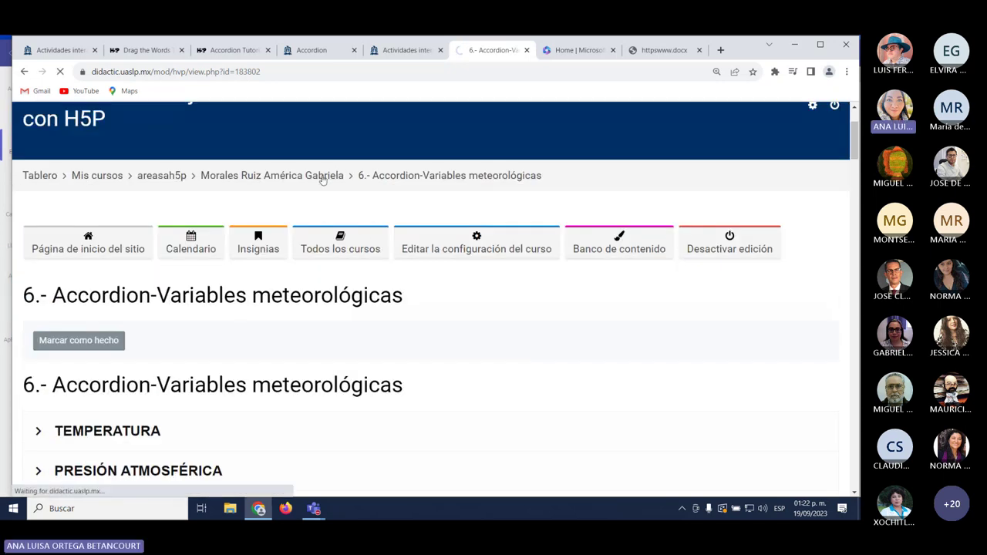
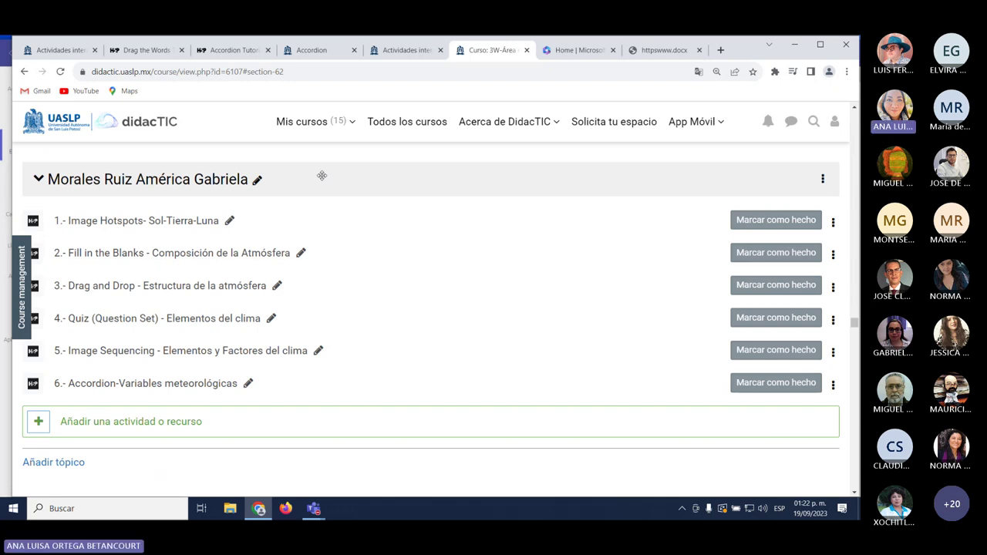
pyautogui.scroll(3, 376, 430)
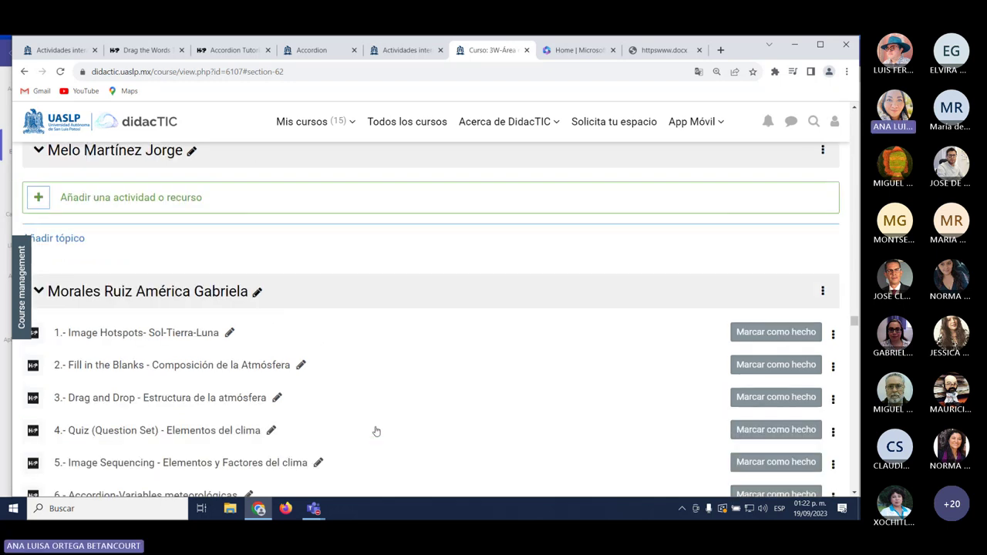
pyautogui.scroll(3, 376, 431)
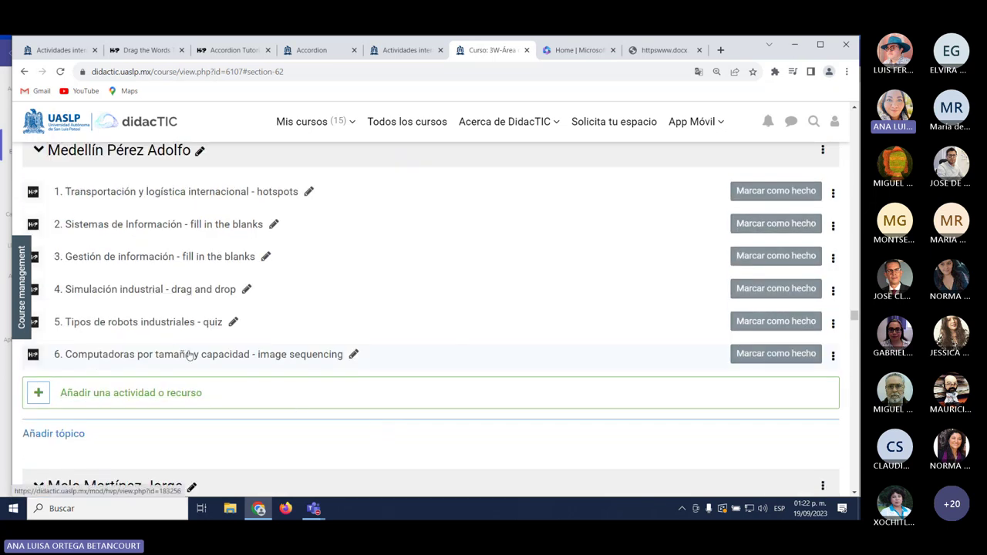
pyautogui.scroll(1, 285, 376)
pyautogui.scroll(5, 284, 376)
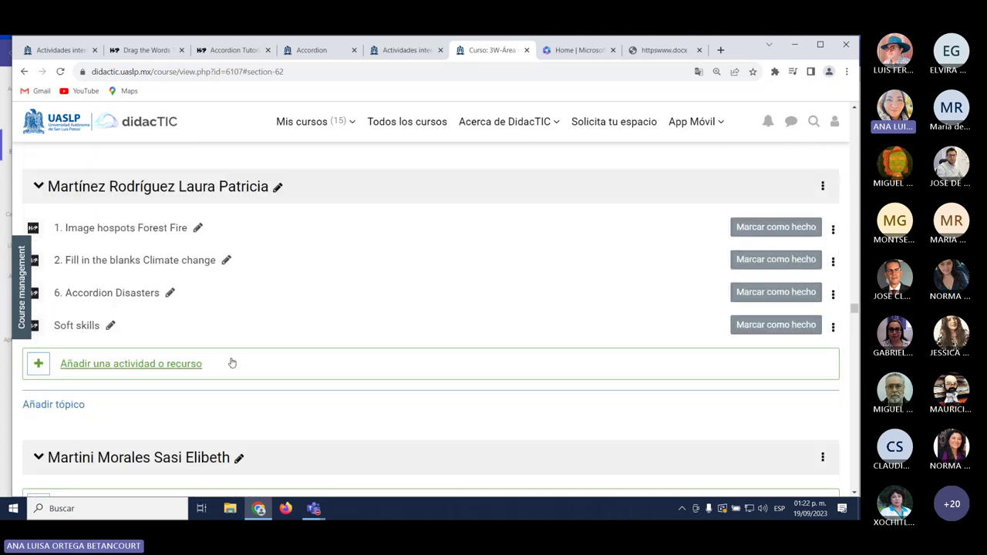
pyautogui.click(135, 296)
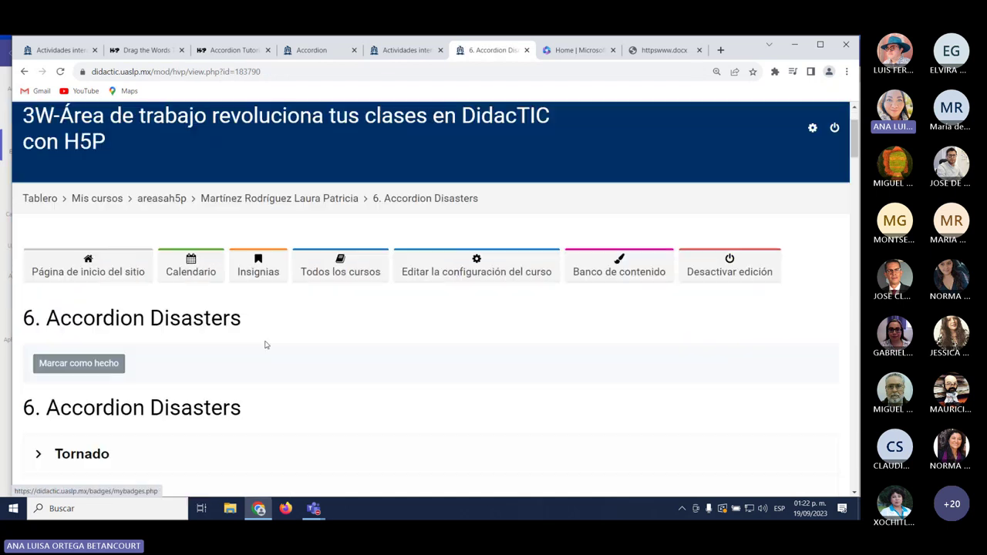
# Expand the Tornado, Flood, Tsunami, drought and Wildfire panels one after another to review their definitions.
pyautogui.scroll(-3, 266, 346)
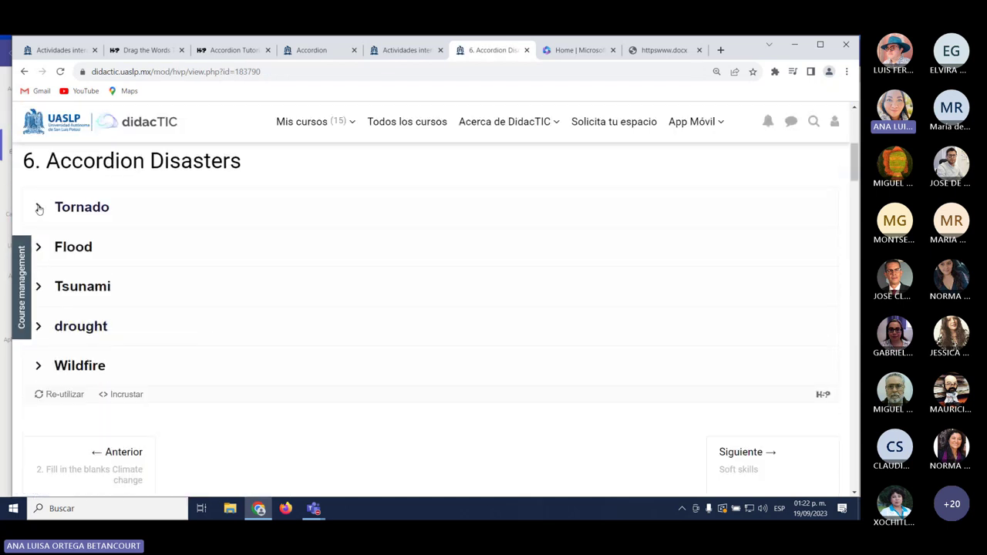
pyautogui.click(39, 208)
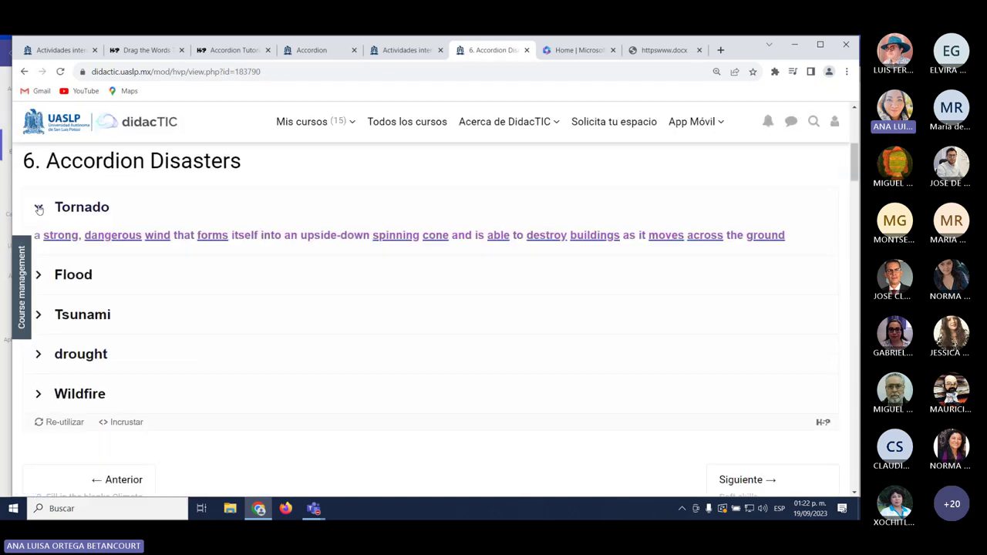
pyautogui.click(40, 273)
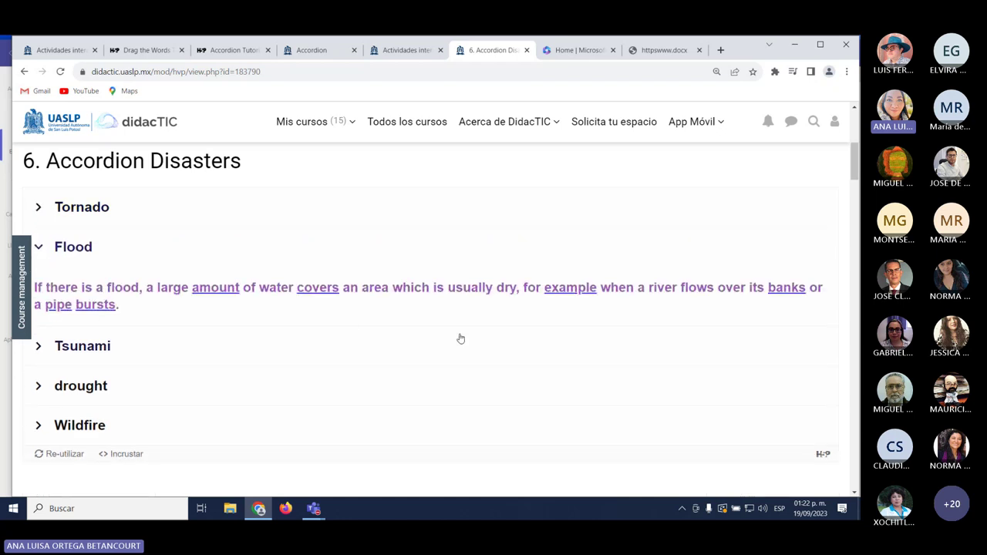
pyautogui.click(39, 349)
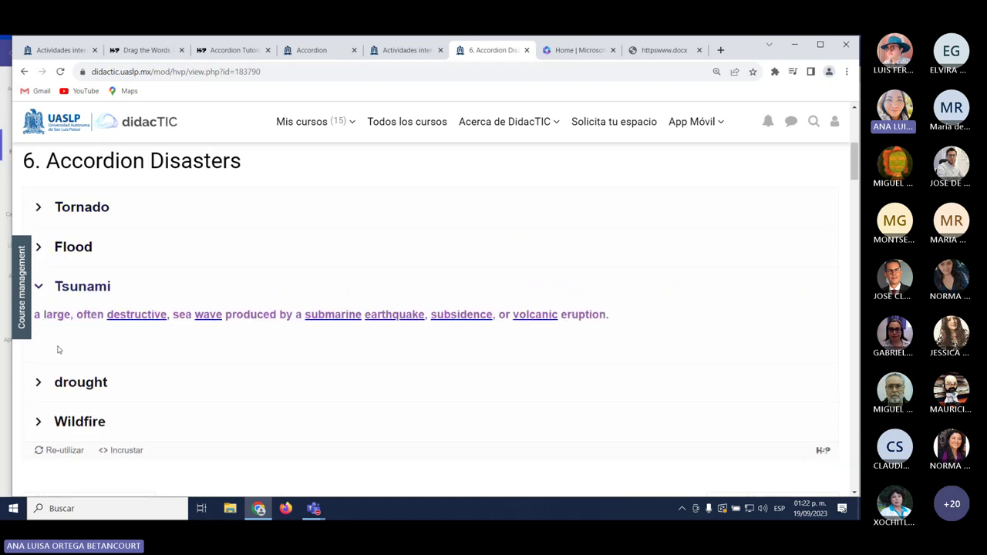
pyautogui.click(39, 383)
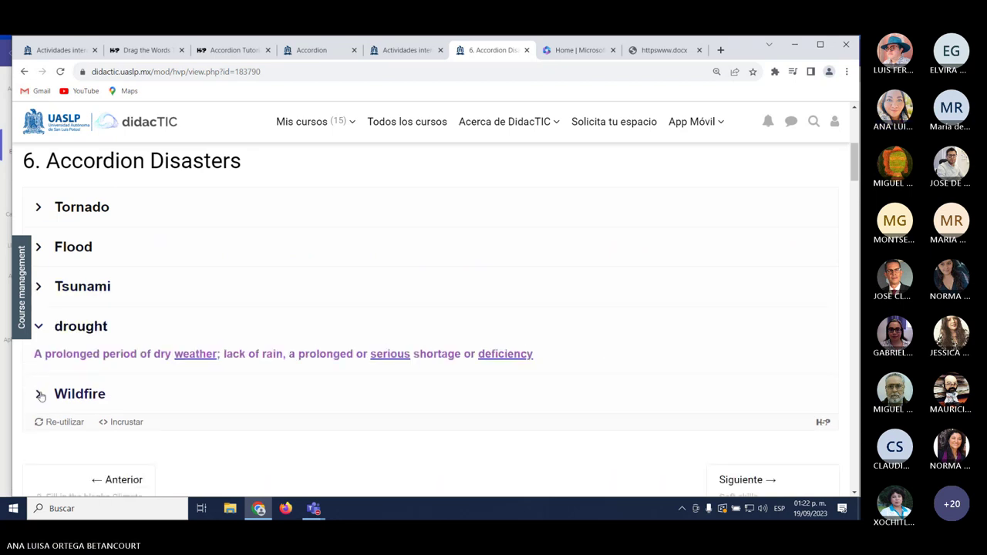
pyautogui.click(38, 391)
# Return to the course, find the earlier participant section on disability and inclusive education, and open "6. Educación inclusiva-Conceptos (Accordion)".
pyautogui.scroll(5, 307, 403)
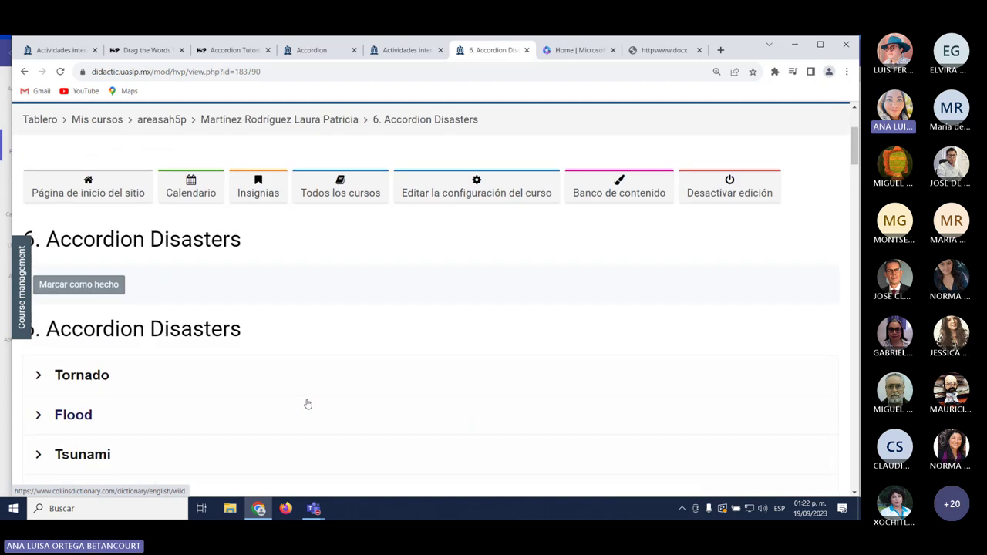
pyautogui.click(297, 294)
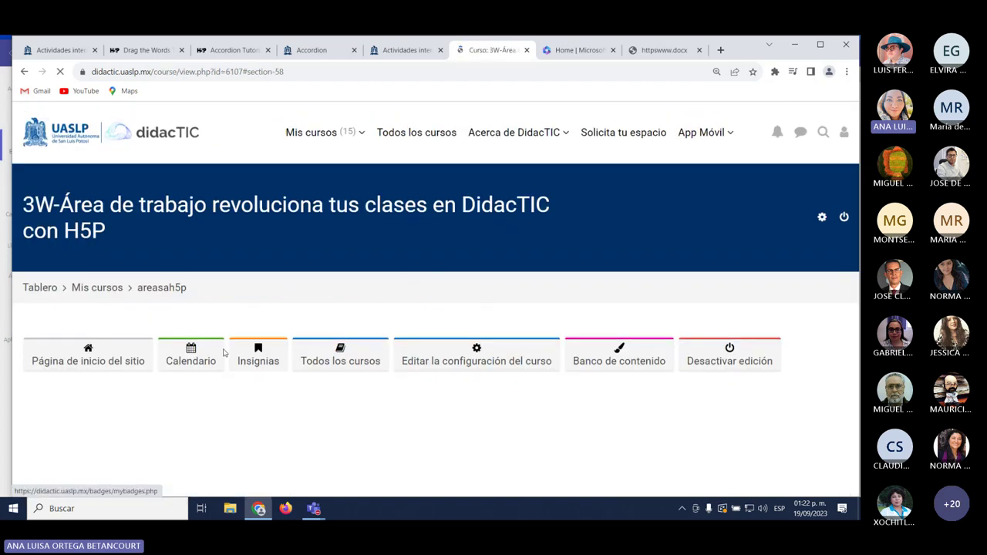
pyautogui.scroll(6, 200, 410)
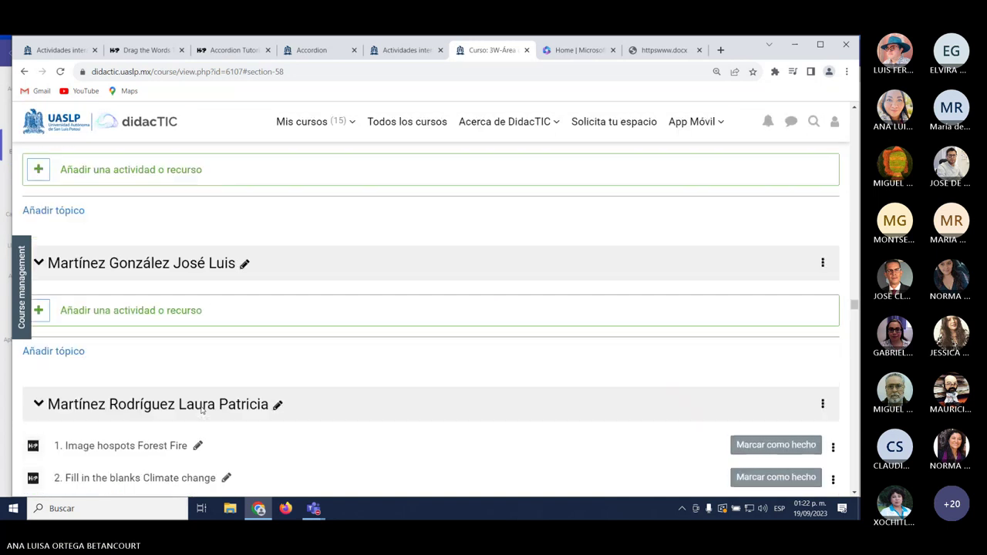
pyautogui.scroll(7, 200, 411)
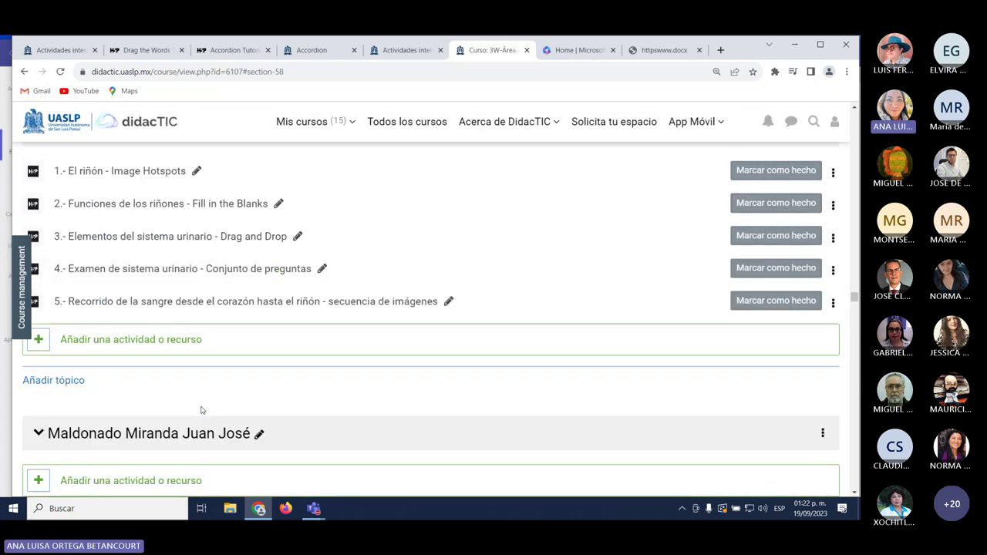
pyautogui.scroll(8, 205, 409)
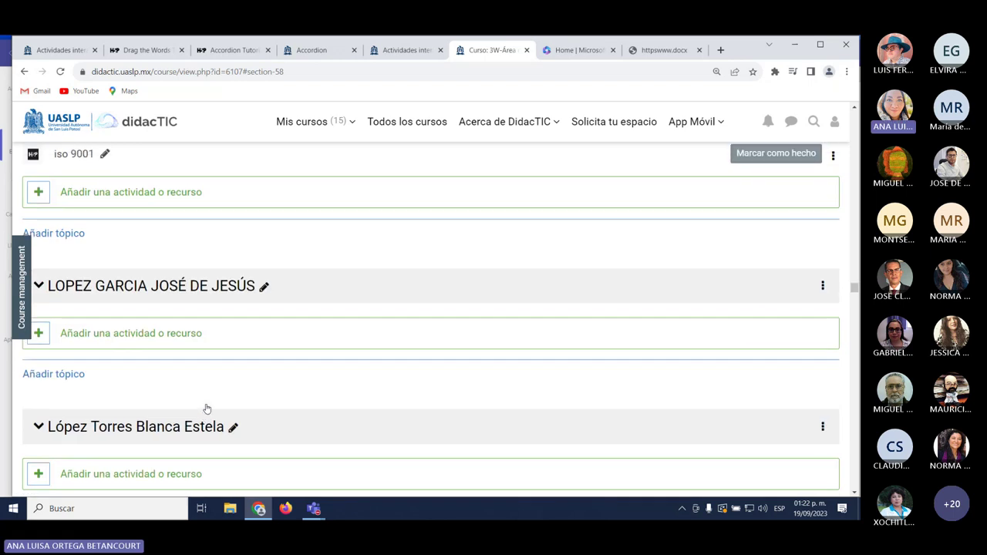
pyautogui.scroll(6, 207, 408)
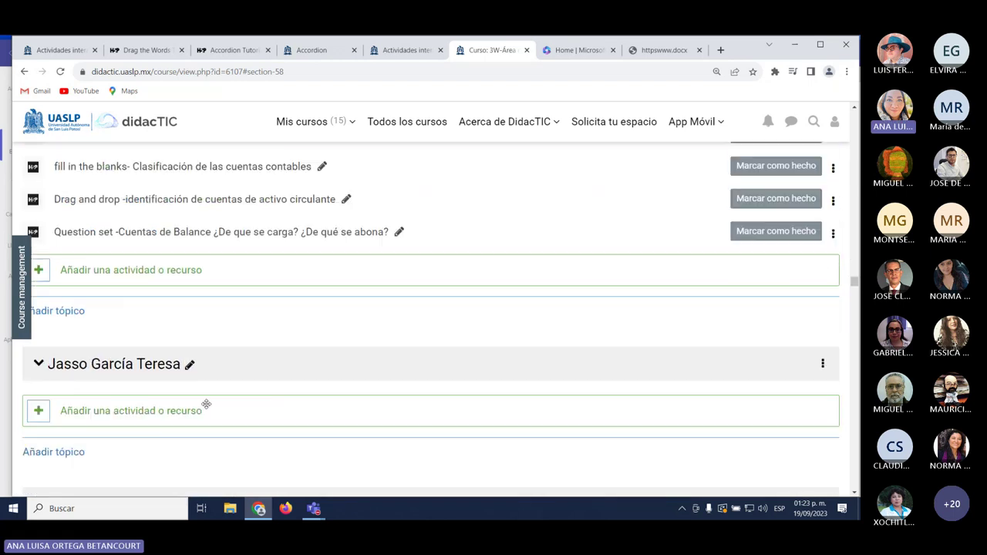
pyautogui.scroll(3, 207, 409)
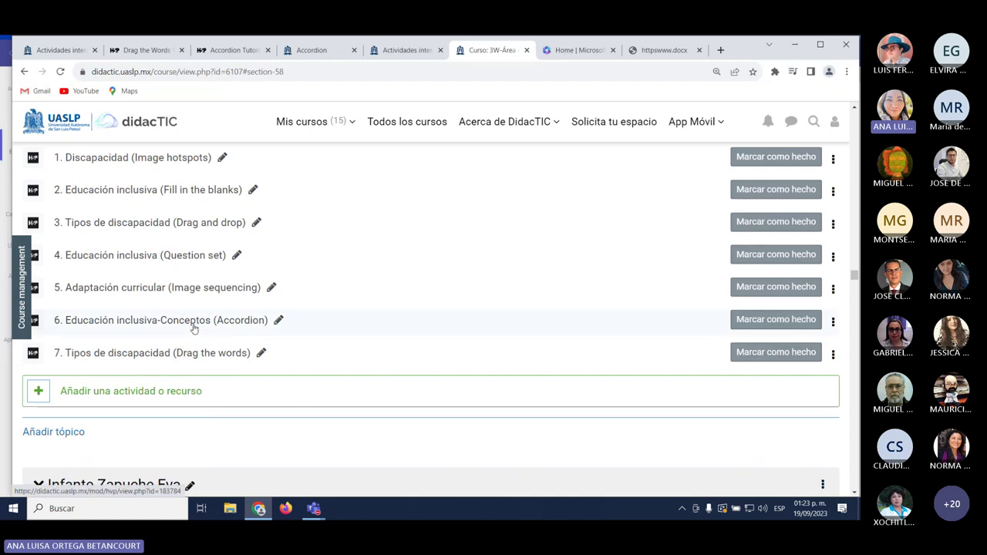
pyautogui.scroll(1, 193, 339)
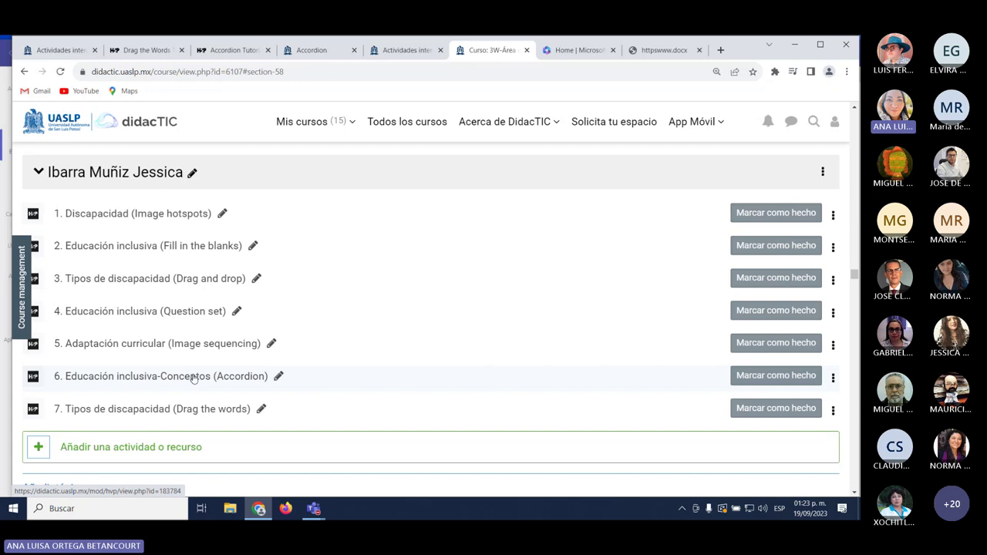
pyautogui.click(194, 377)
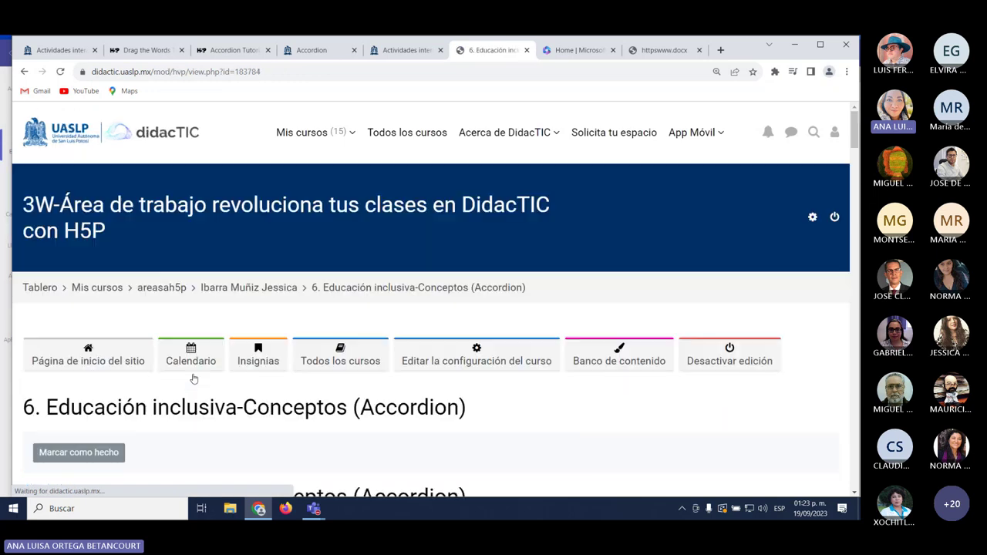
# Expand the Diseño Universal para el Aprendizaje, Plan de Apoyo Individualizado, Comunicación Alternativa y Aumentativa, Segregación, Diversidad and Equidad panels to review their definitions.
pyautogui.scroll(-4, 195, 378)
pyautogui.scroll(-2, 195, 378)
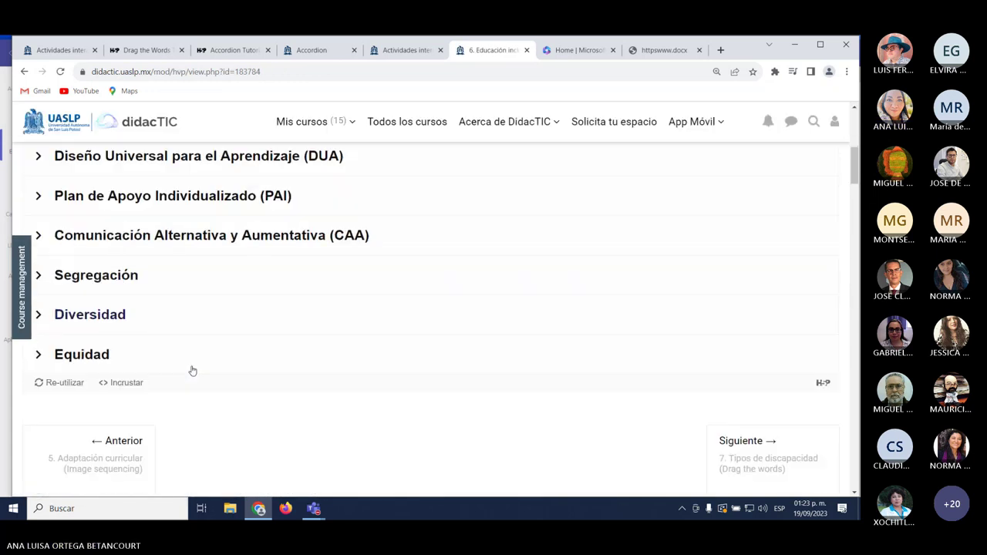
pyautogui.scroll(1, 189, 361)
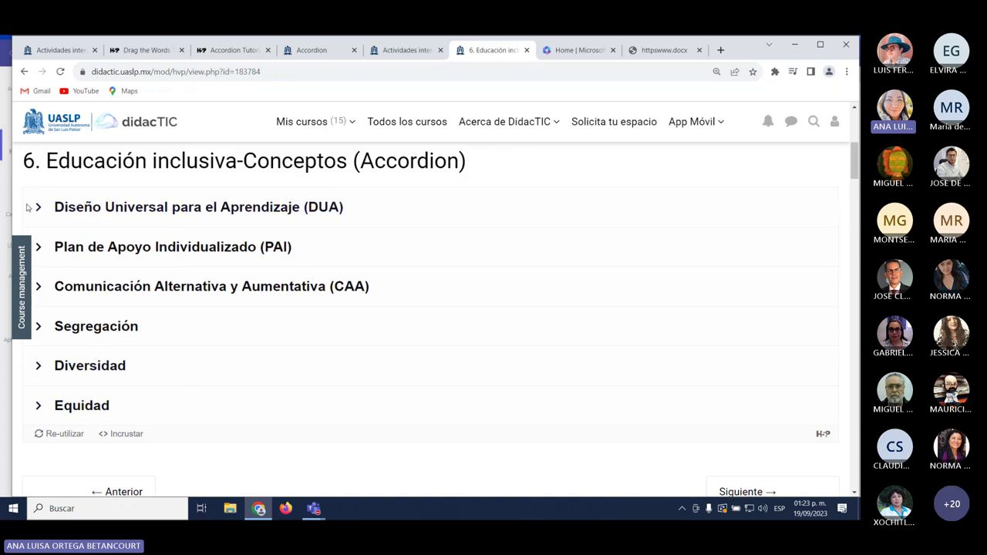
pyautogui.click(40, 208)
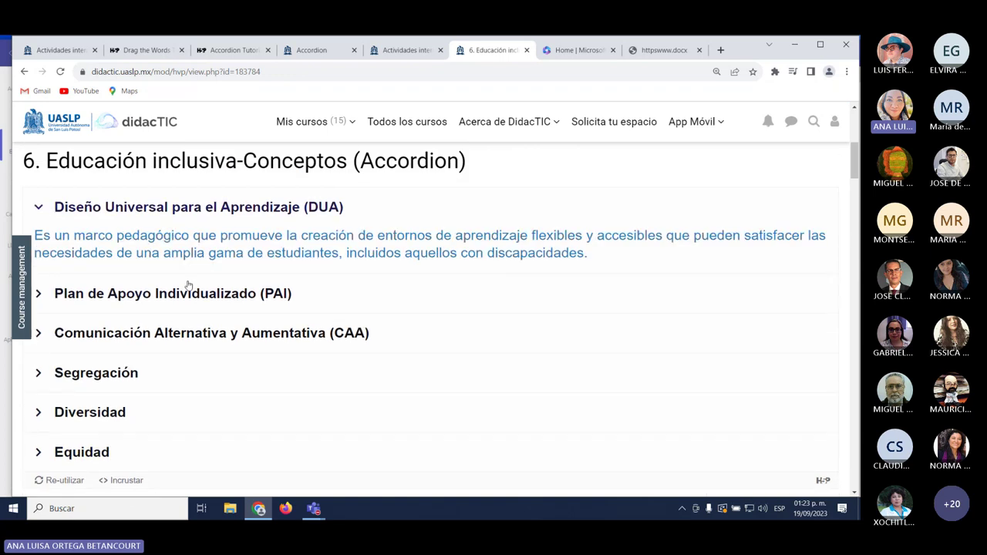
pyautogui.click(55, 294)
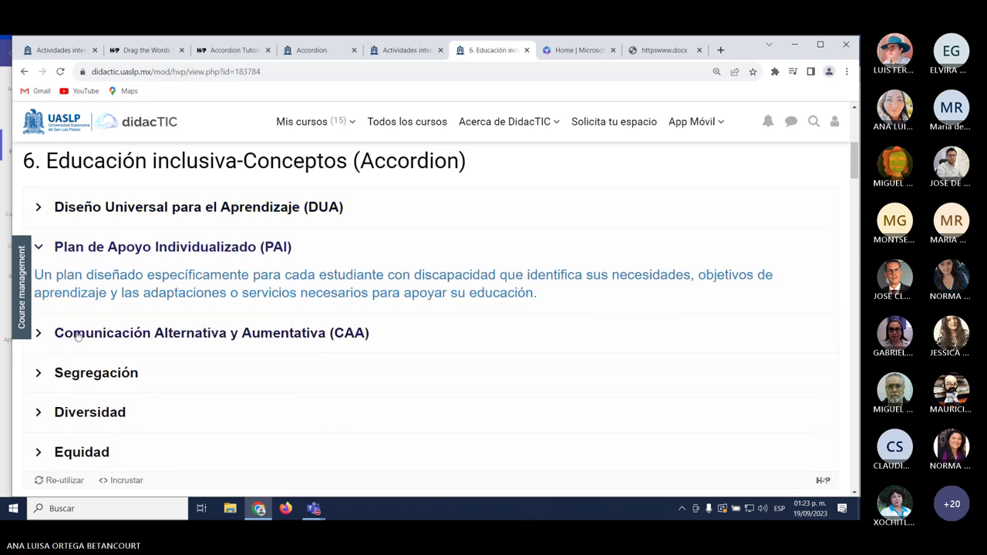
pyautogui.click(43, 333)
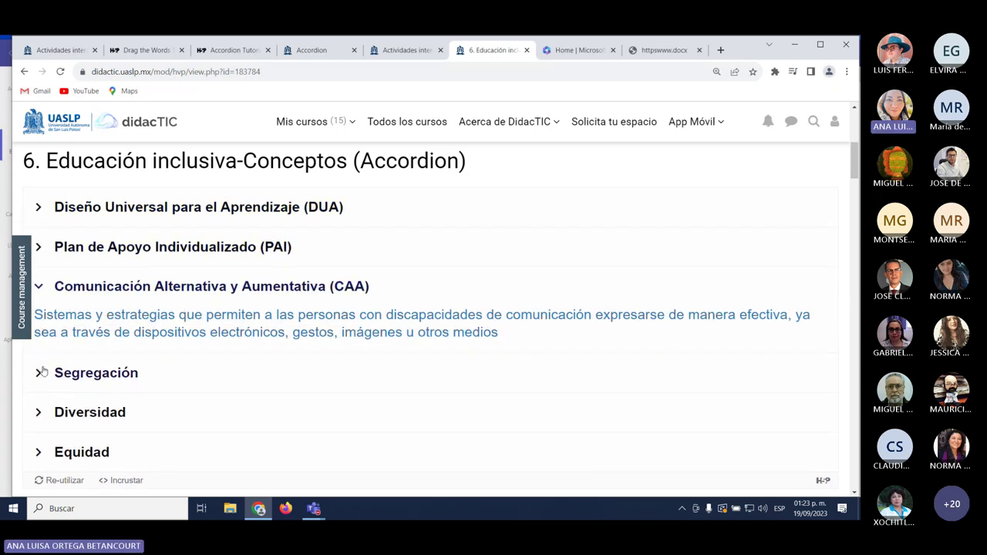
pyautogui.click(44, 368)
pyautogui.click(44, 411)
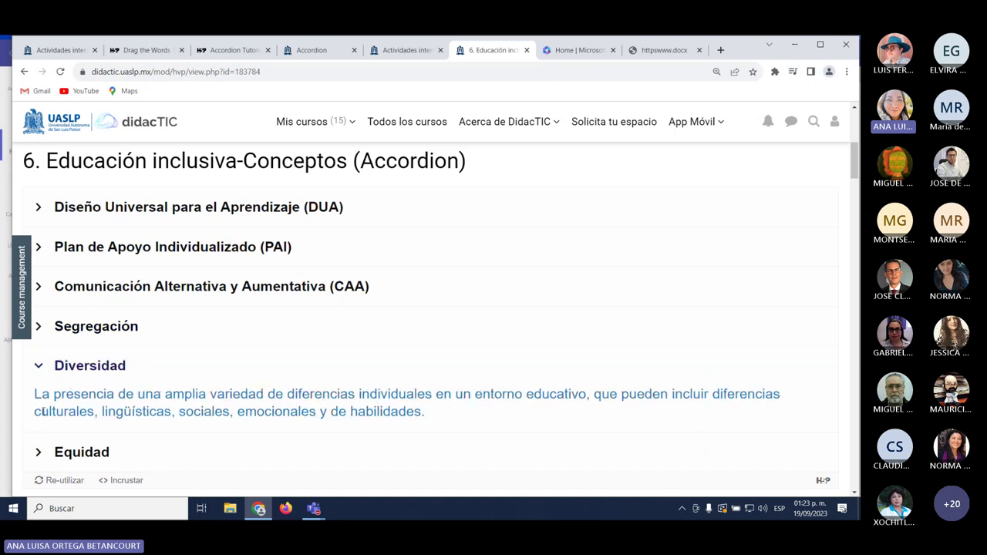
pyautogui.scroll(-2, 49, 373)
pyautogui.click(43, 340)
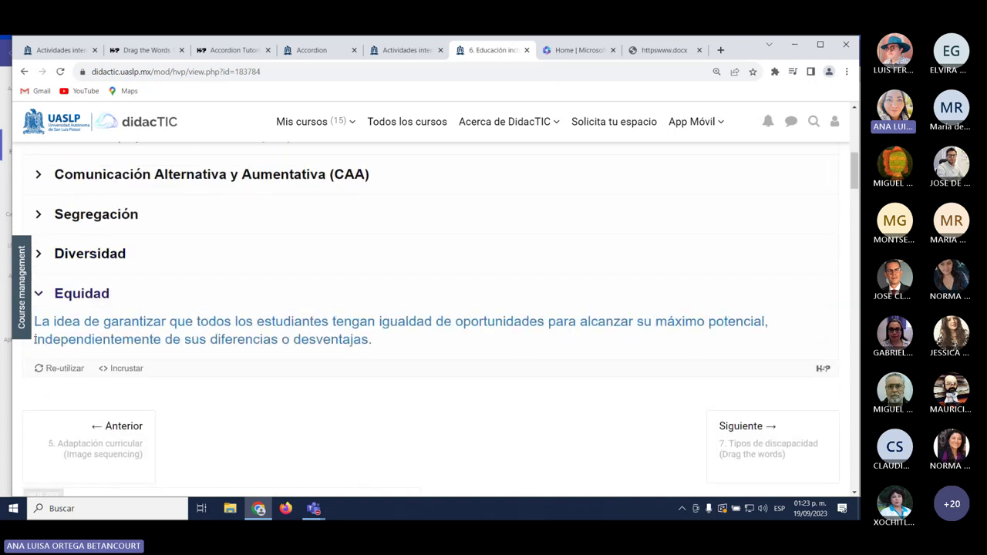
pyautogui.scroll(1, 185, 384)
pyautogui.scroll(8, 185, 384)
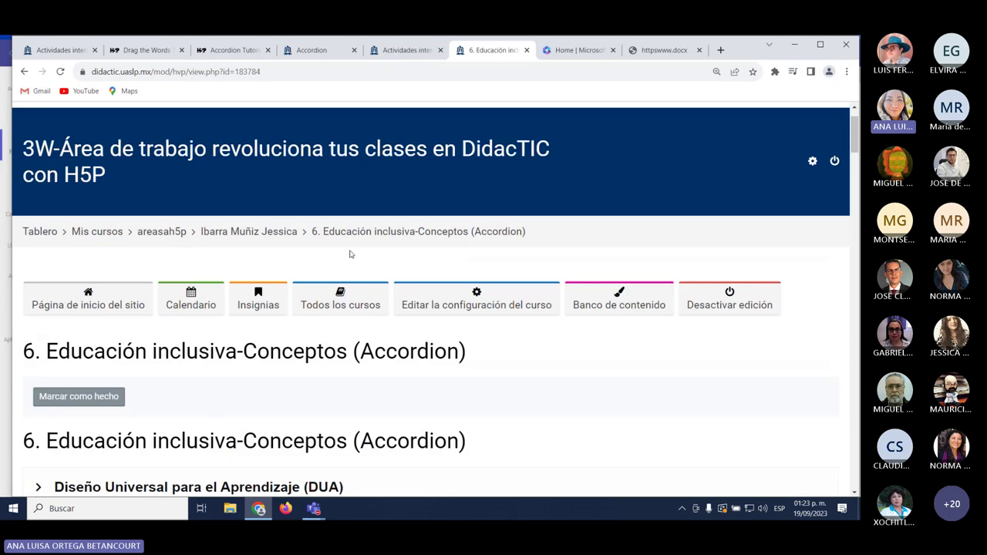
# Return to the participant's course section and open "7. Tipos de discapacidad (Drag the words)" at its exercise.
pyautogui.click(259, 231)
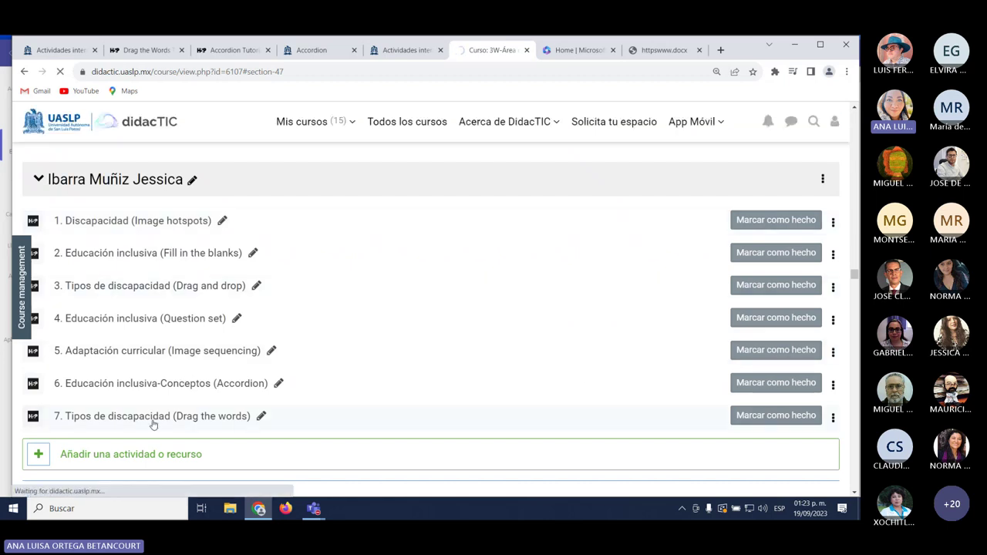
pyautogui.click(153, 420)
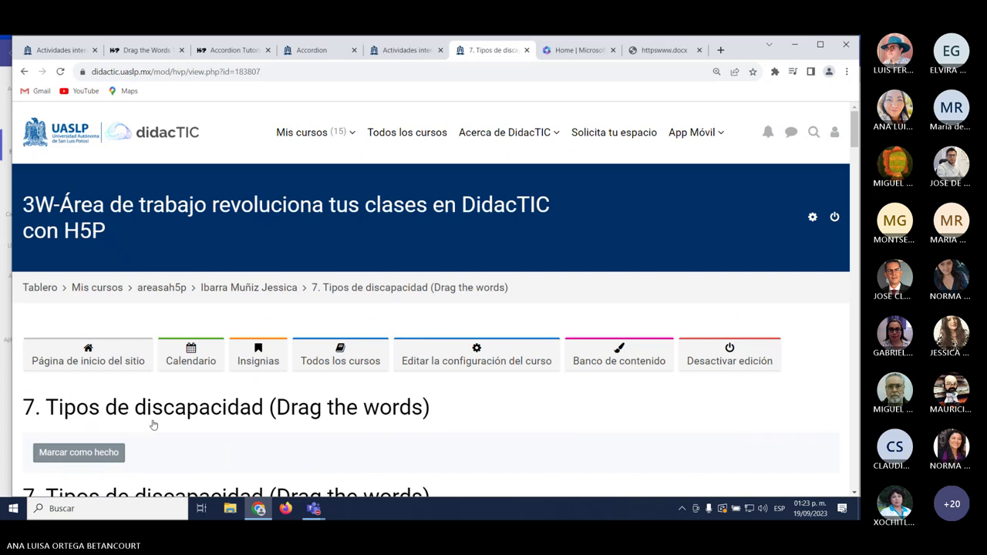
pyautogui.scroll(-3, 153, 424)
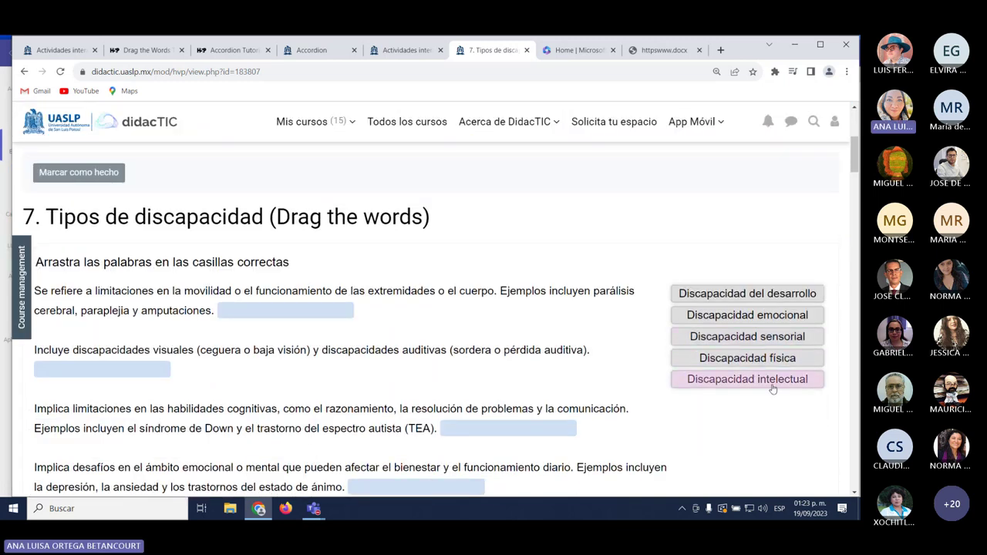
# Fill the blanks with física for mobility, emocional for mood, intelectual for cognitive skills, del desarrollo for sight and hearing, and sensorial for TDAH.
pyautogui.moveTo(771, 359); pyautogui.dragTo(309, 312)
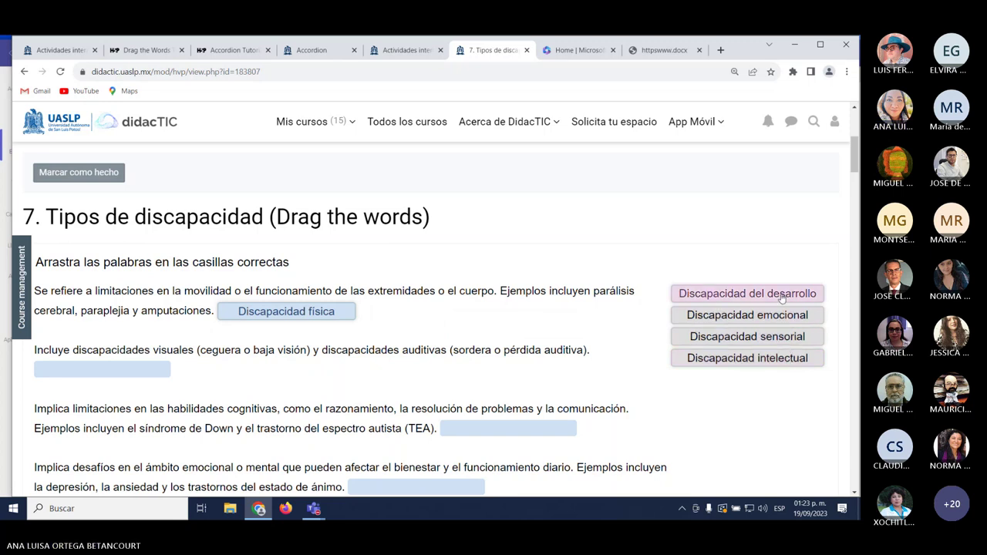
pyautogui.scroll(-3, 608, 303)
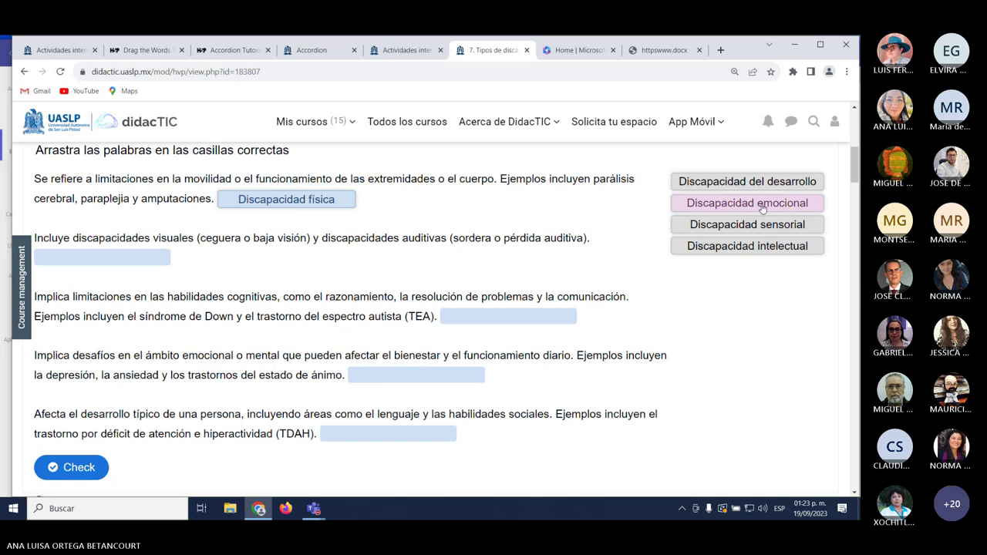
pyautogui.moveTo(758, 203); pyautogui.dragTo(447, 379)
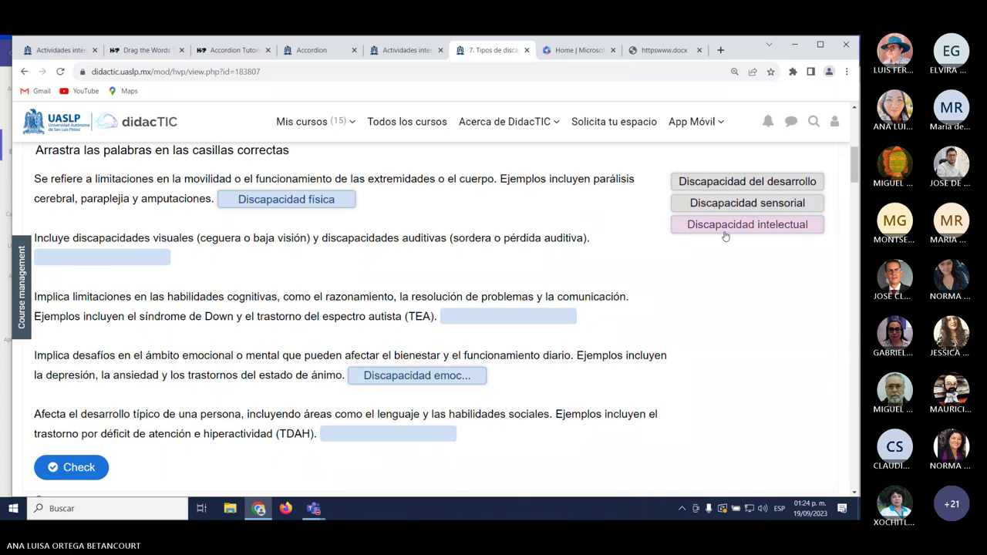
pyautogui.moveTo(725, 236); pyautogui.dragTo(491, 320)
pyautogui.moveTo(675, 183); pyautogui.dragTo(83, 266)
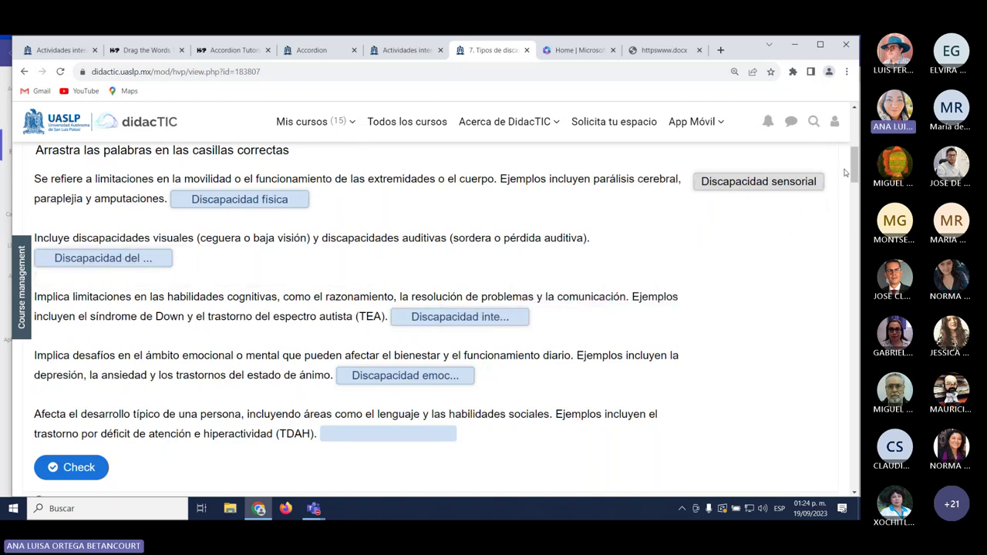
pyautogui.moveTo(724, 189); pyautogui.dragTo(397, 436)
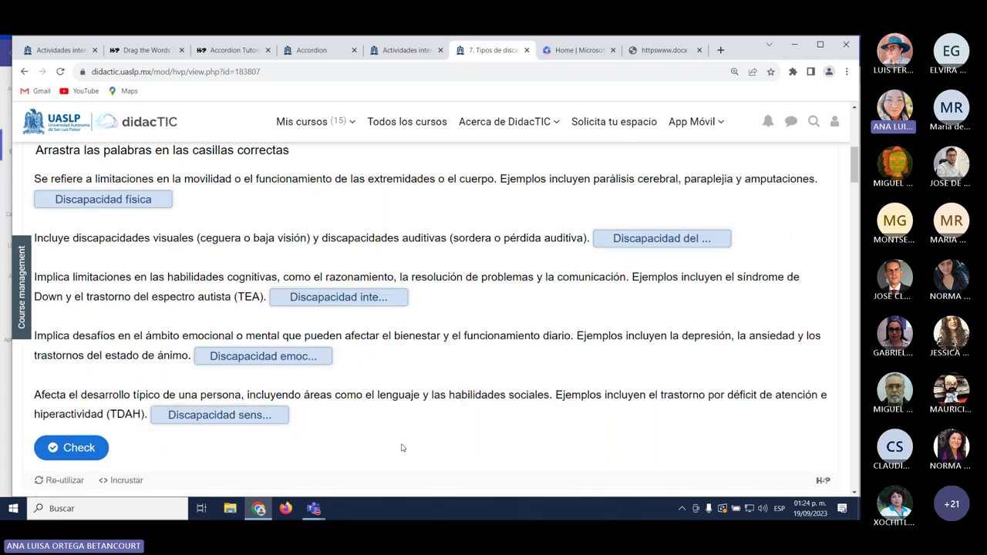
# Check the disability types answers, review how each blank is marked, and restart the exercise.
pyautogui.scroll(-2, 403, 429)
pyautogui.click(75, 335)
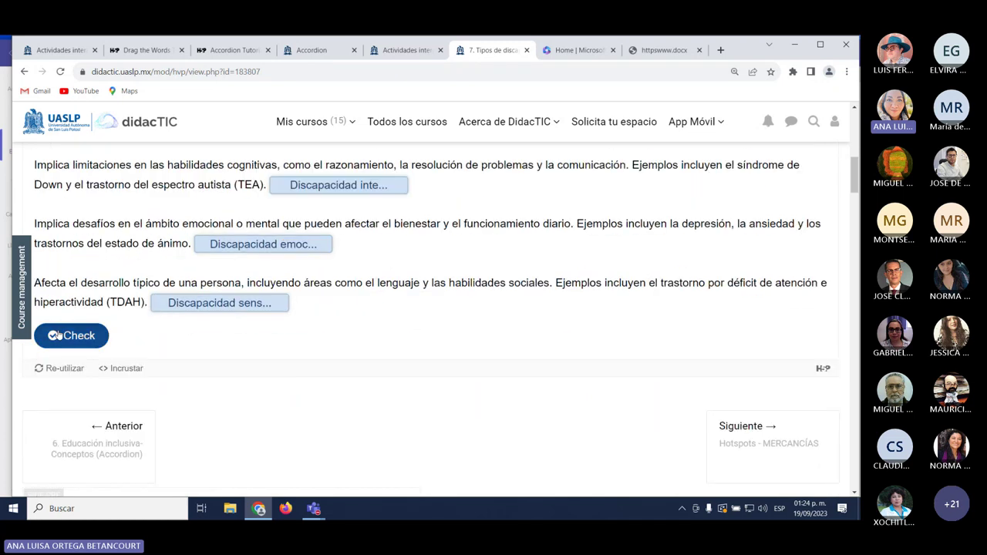
pyautogui.scroll(4, 617, 364)
pyautogui.scroll(-2, 617, 363)
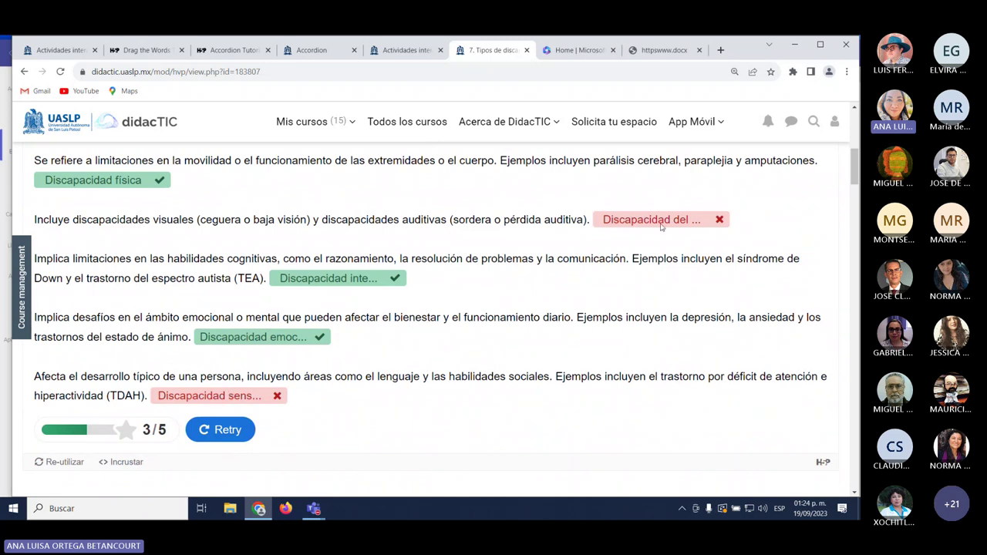
pyautogui.click(231, 437)
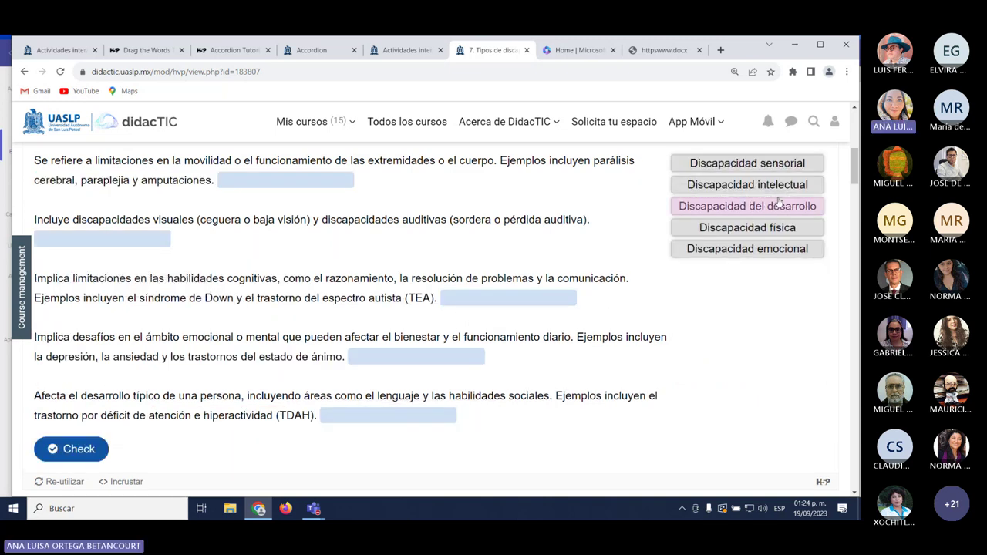
pyautogui.scroll(-2, 413, 421)
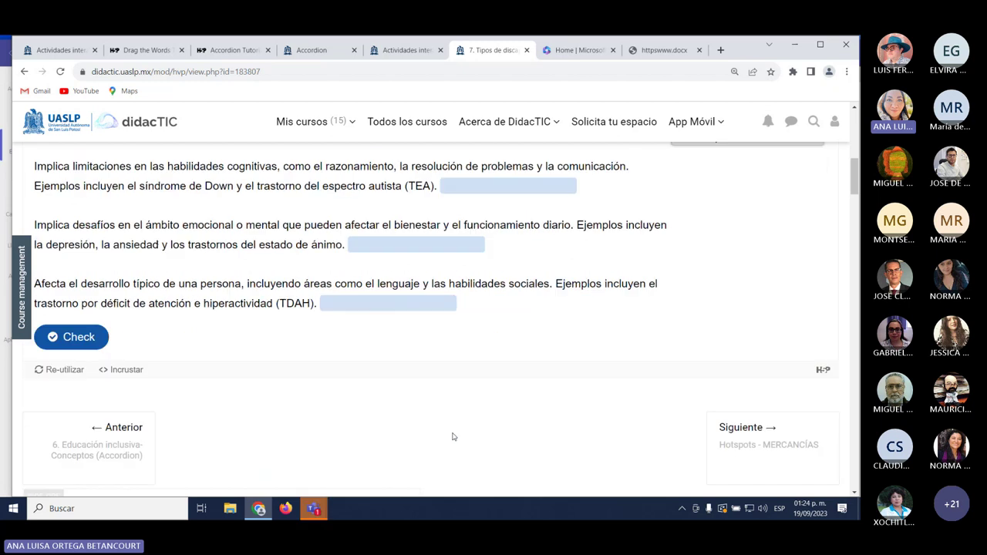
# Return to the participant's course section and switch to the Teams meeting to review its chat and participant list.
pyautogui.scroll(9, 454, 436)
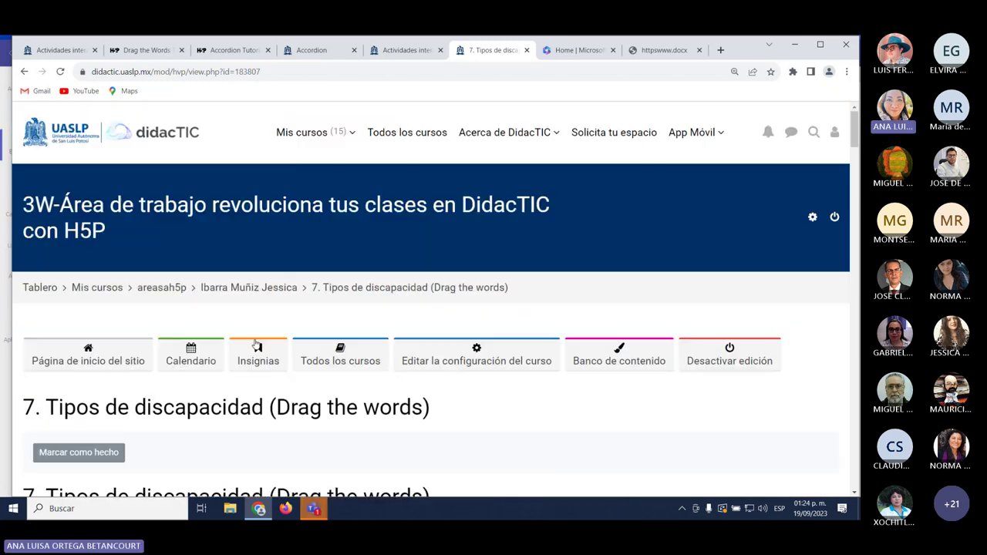
pyautogui.click(253, 288)
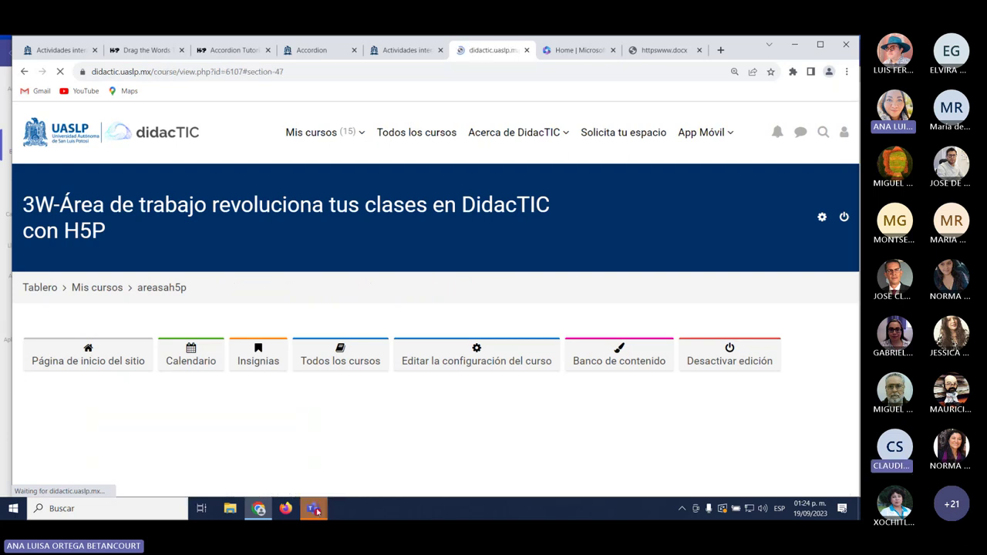
pyautogui.moveTo(313, 508)
pyautogui.click(379, 459)
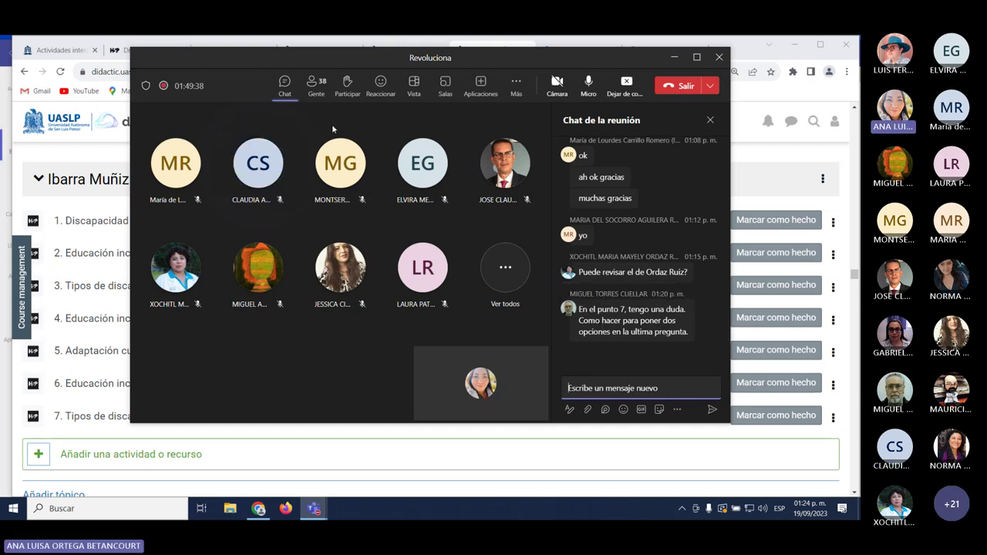
pyautogui.click(316, 86)
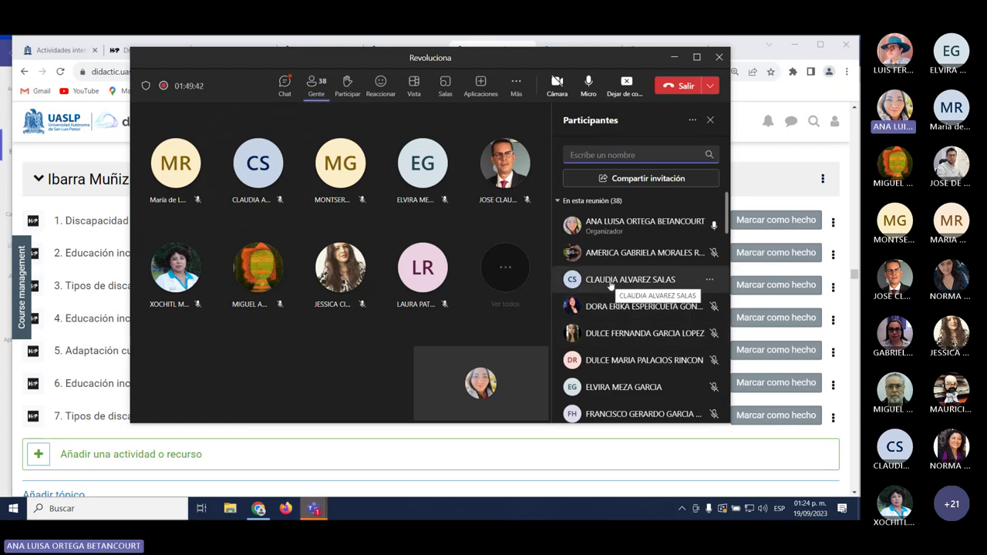
pyautogui.click(284, 85)
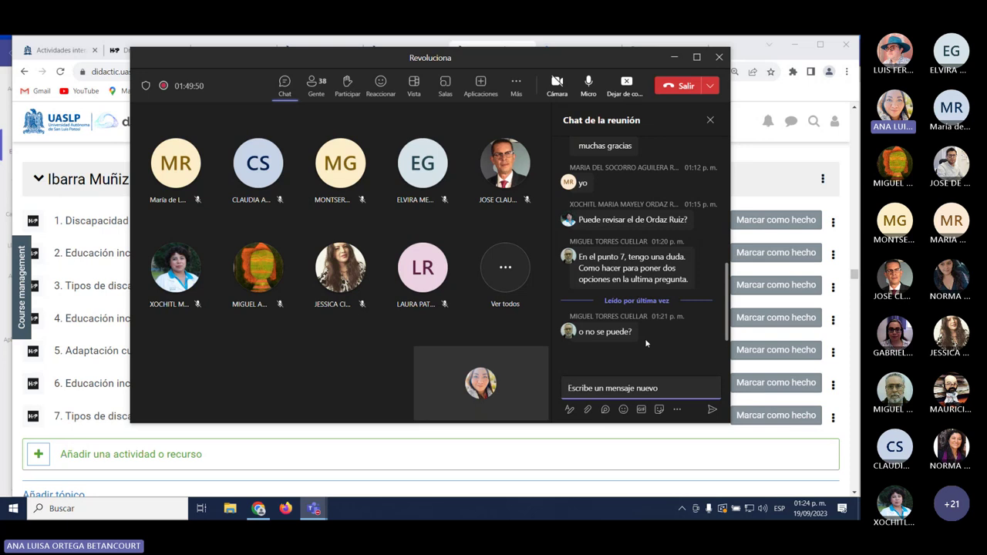
pyautogui.click(613, 381)
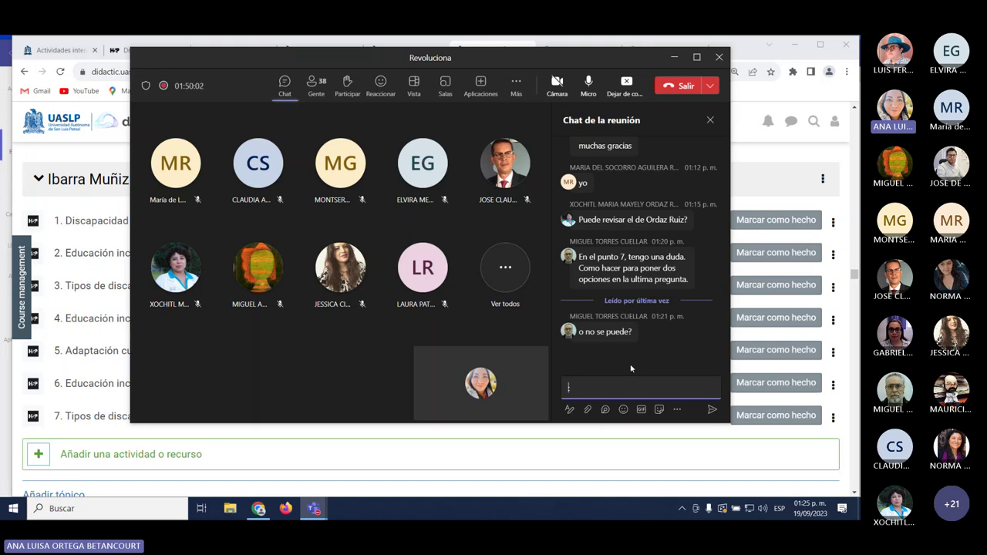
pyautogui.press('BackSpace')
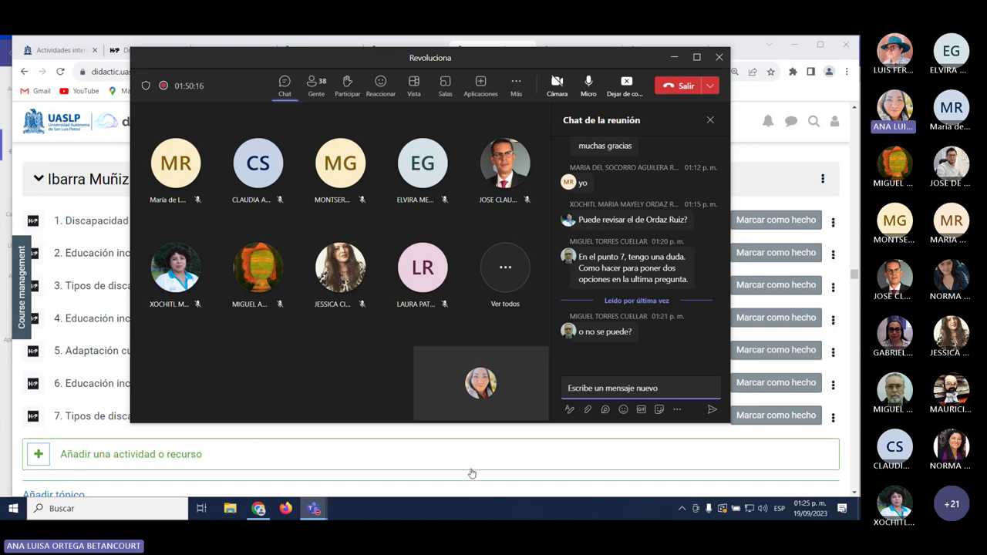
# Switch back to the browser, find the earlier participant section on biology and thermodynamics, and open "7. Drag the words - Monosacáridos".
pyautogui.click(849, 437)
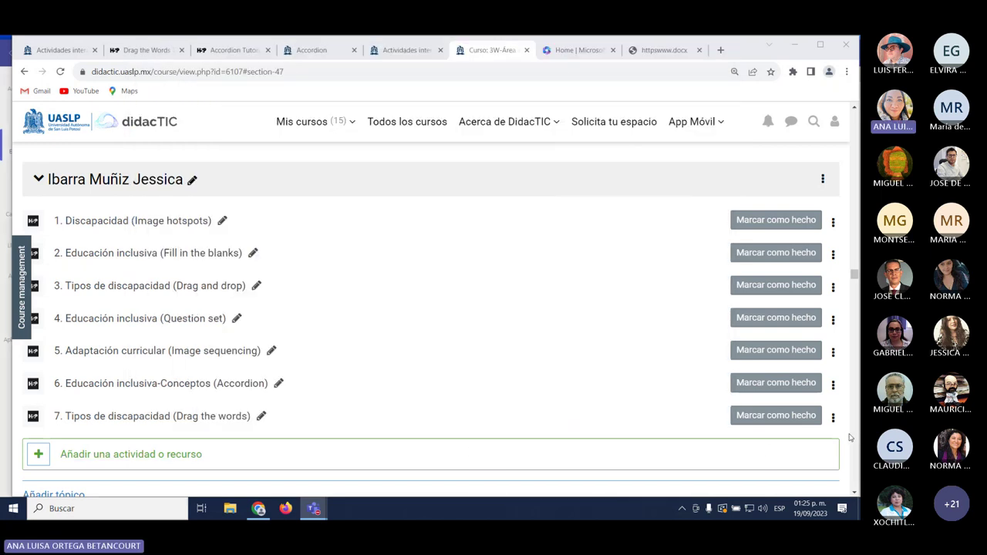
pyautogui.scroll(4, 231, 308)
pyautogui.scroll(10, 255, 325)
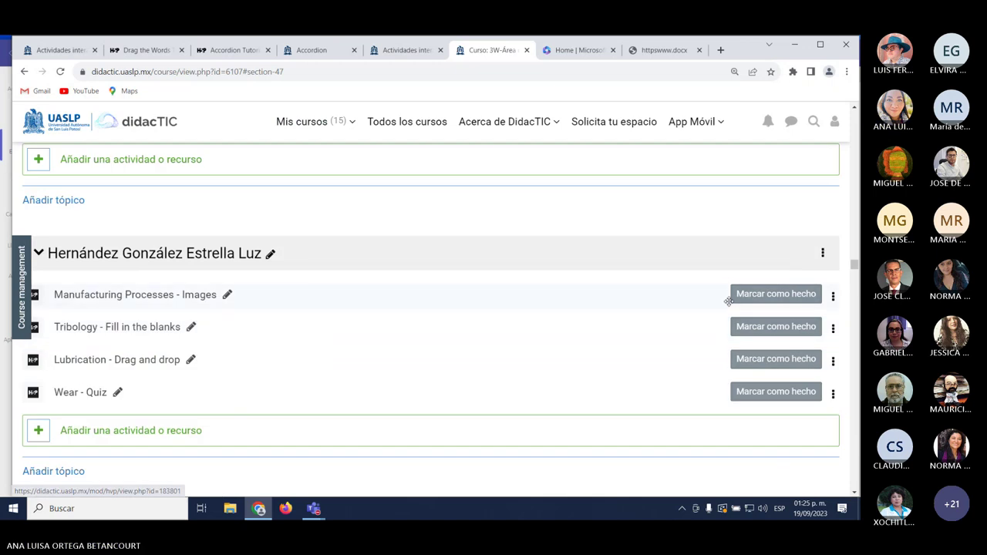
pyautogui.moveTo(855, 241); pyautogui.dragTo(854, 138)
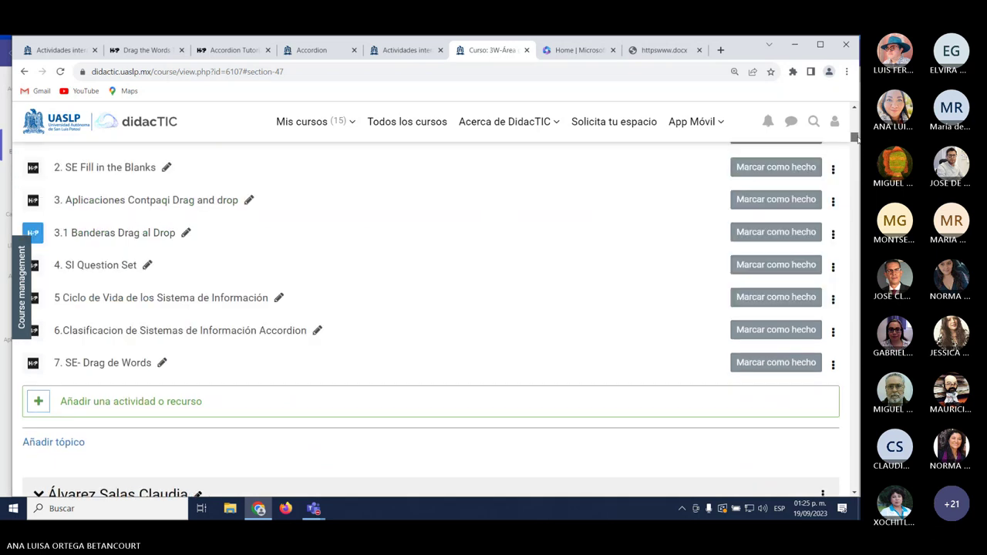
pyautogui.scroll(-4, 556, 363)
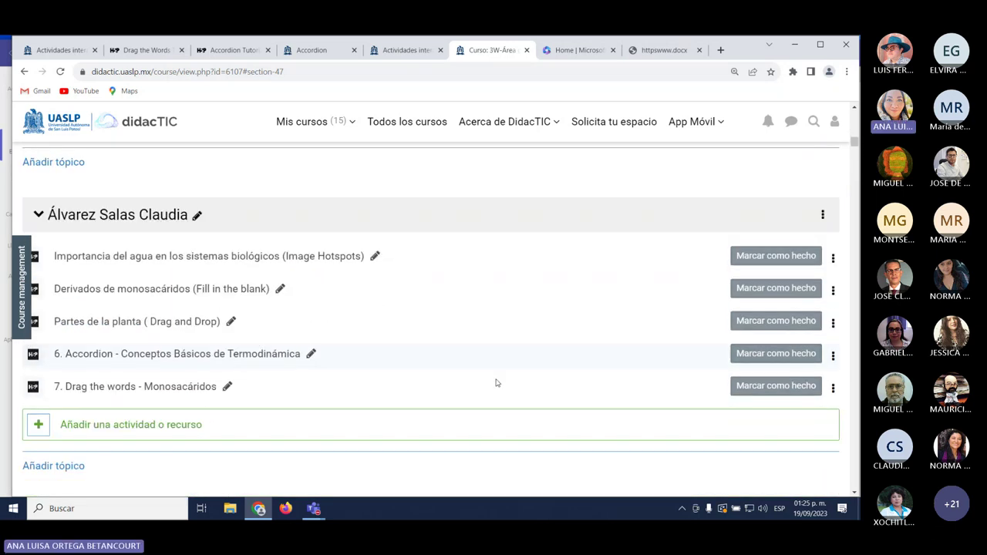
pyautogui.click(191, 386)
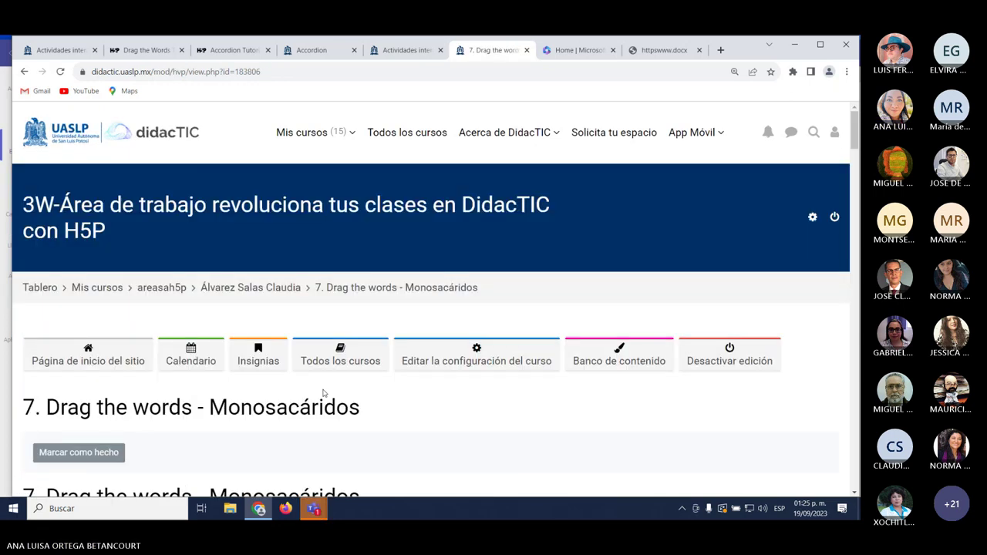
pyautogui.scroll(-2, 189, 386)
pyautogui.scroll(-2, 412, 416)
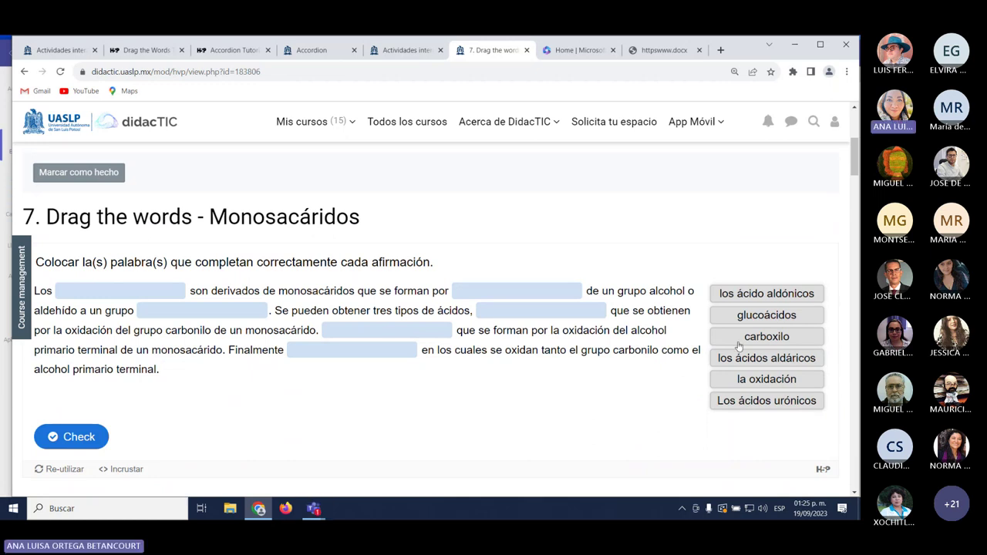
# Fill the blanks in order with los ácido aldónicos, glucoácidos, la oxidación, carboxilo, los ácidos aldáricos and Los ácidos urónicos.
pyautogui.moveTo(774, 296); pyautogui.dragTo(116, 292)
pyautogui.moveTo(766, 294); pyautogui.dragTo(572, 282)
pyautogui.moveTo(766, 297); pyautogui.dragTo(541, 310)
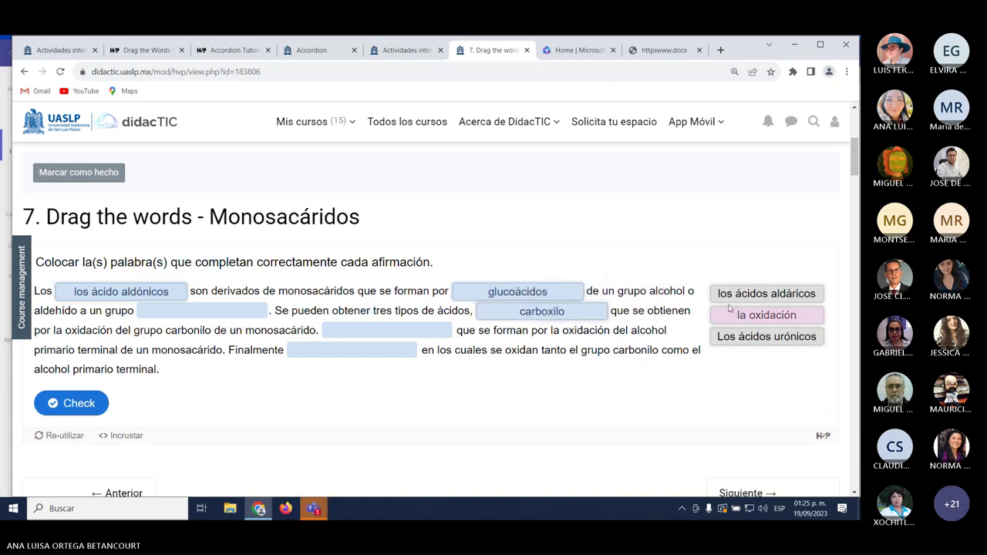
pyautogui.moveTo(763, 294); pyautogui.dragTo(378, 367)
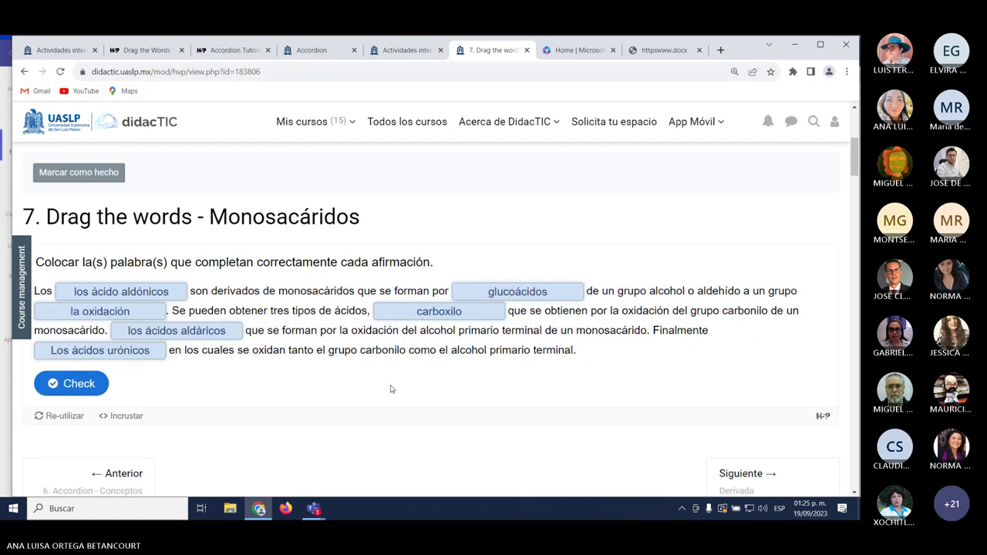
# Check the monosaccharide answers, show the solution for each blank, and restart the exercise.
pyautogui.click(77, 401)
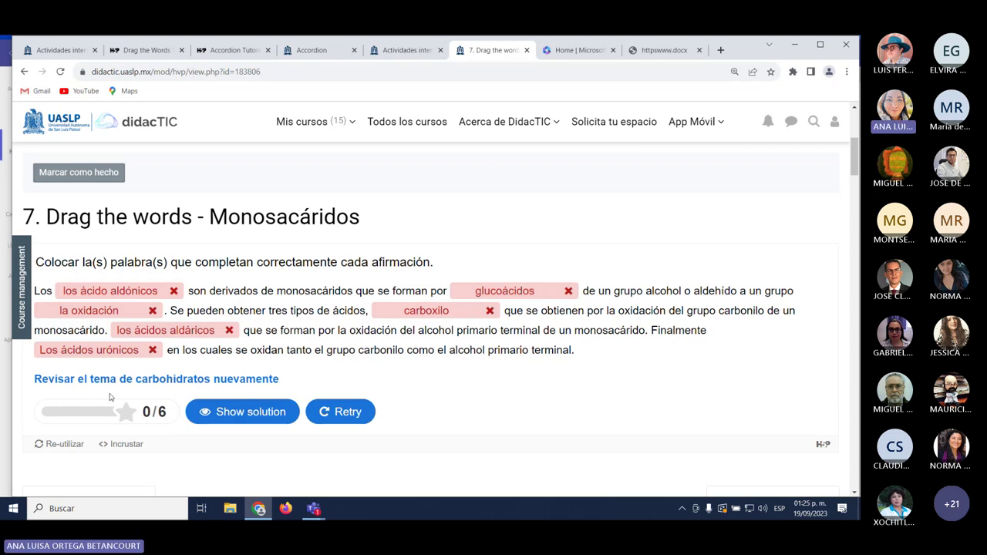
pyautogui.click(251, 413)
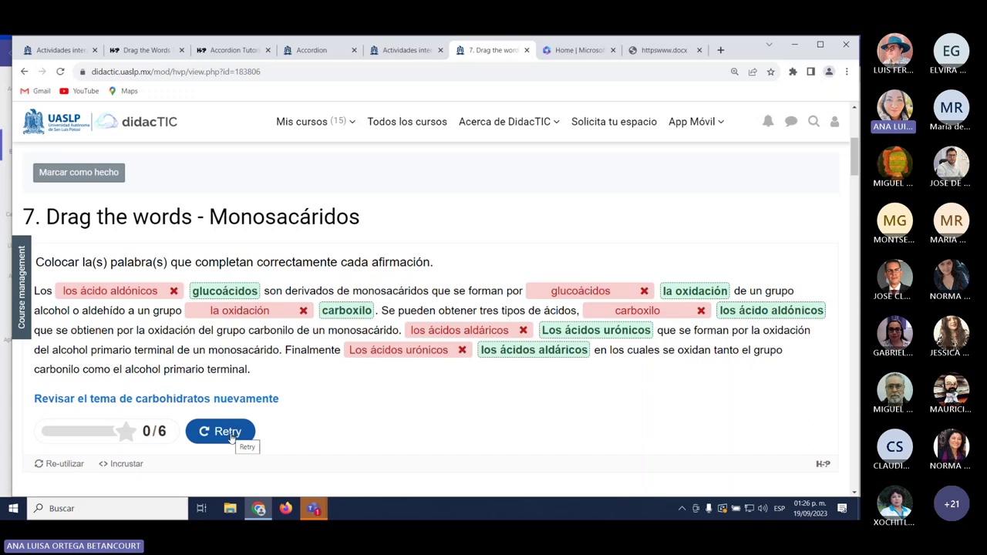
pyautogui.click(229, 437)
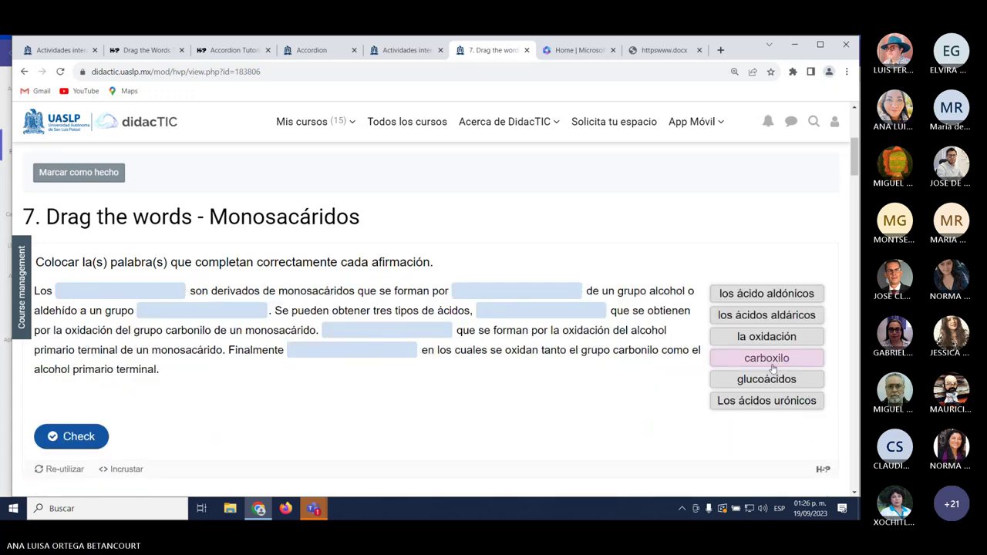
# Fill the blanks in order with glucoácidos, la oxidación, carboxilo, los ácido aldónicos, los ácidos aldáricos and Los ácidos urónicos, and check the answers.
pyautogui.moveTo(774, 372); pyautogui.dragTo(123, 293)
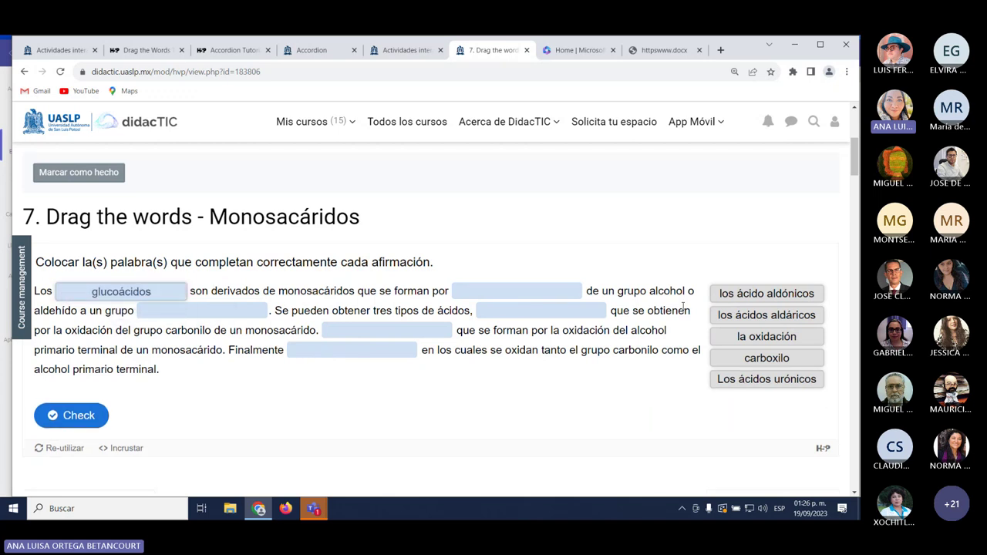
pyautogui.moveTo(783, 339); pyautogui.dragTo(565, 291)
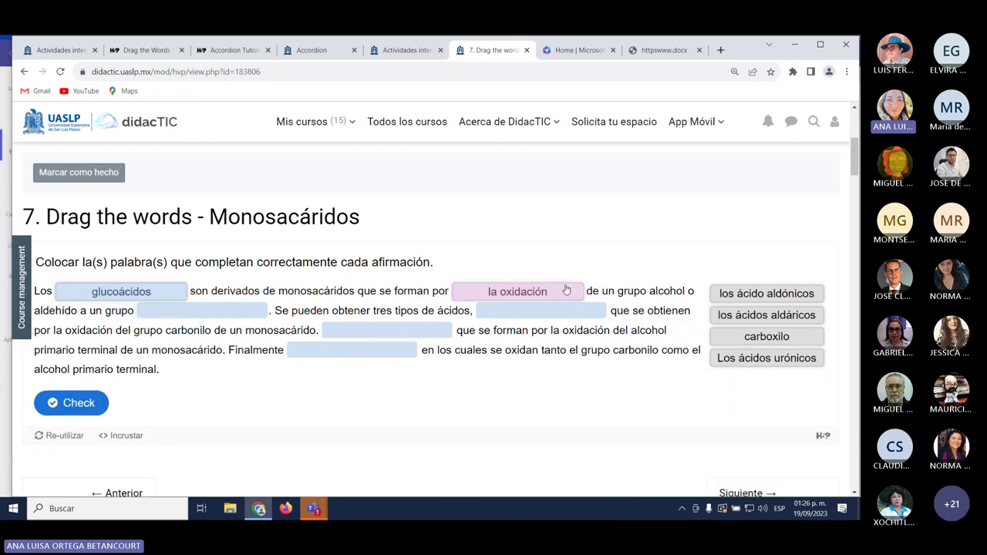
pyautogui.moveTo(737, 336); pyautogui.dragTo(202, 310)
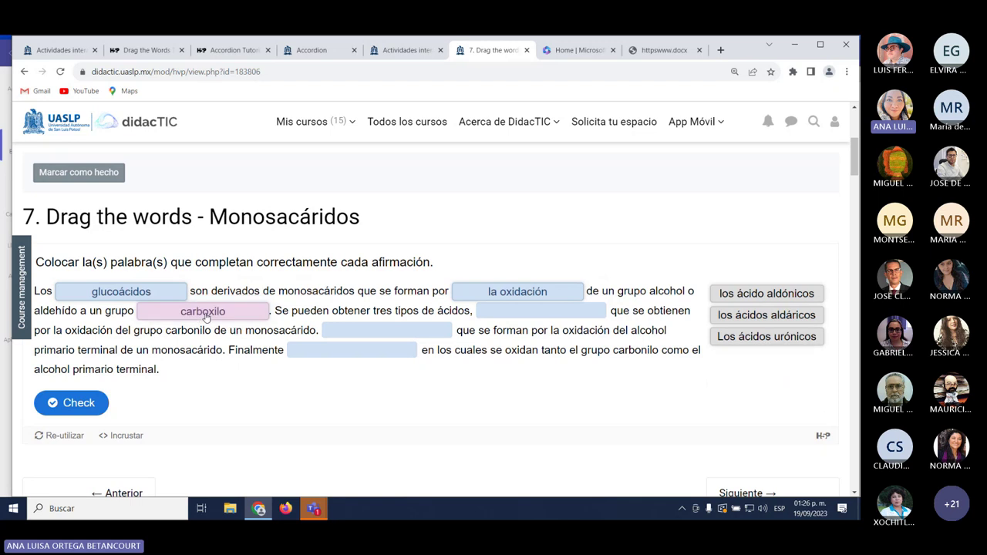
pyautogui.moveTo(767, 294); pyautogui.dragTo(352, 350)
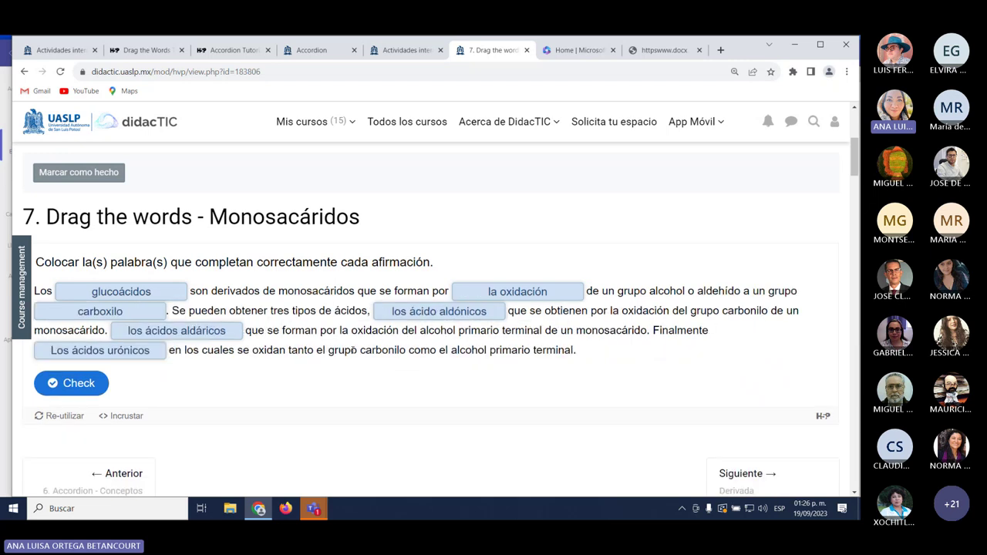
pyautogui.click(78, 385)
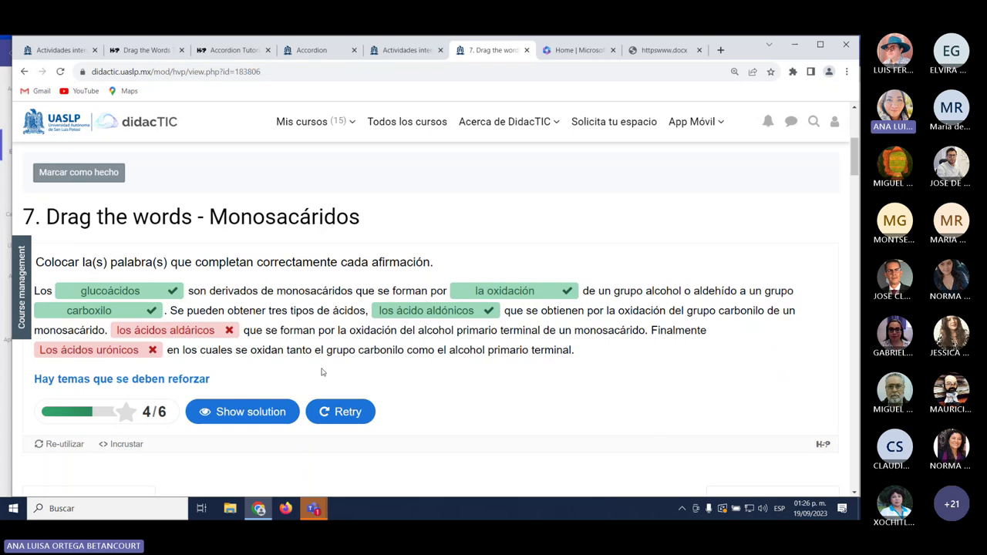
# Show the solution of the monosaccharide exercise and look at the Microsoft Teams meeting chat before returning to the browser.
pyautogui.click(249, 413)
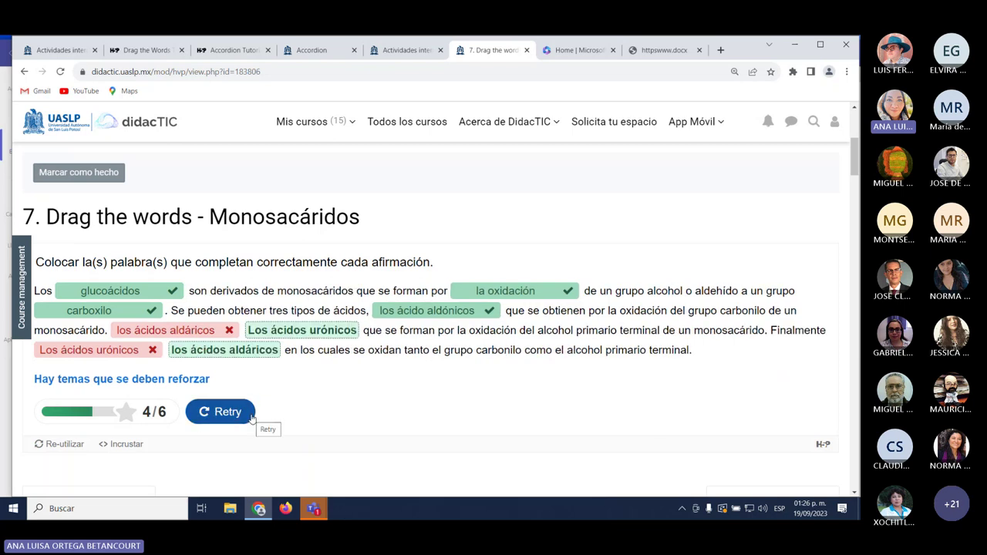
pyautogui.scroll(1, 313, 415)
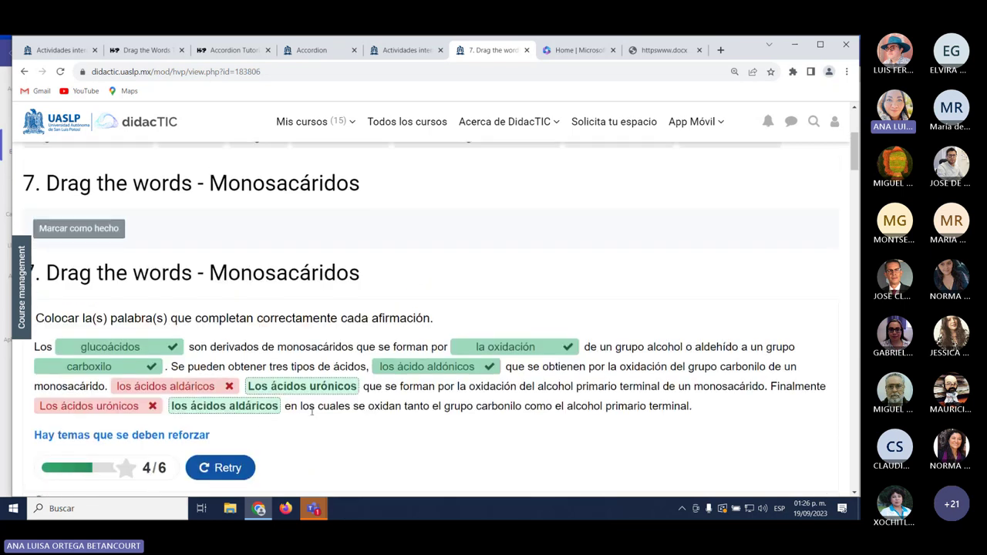
pyautogui.moveTo(313, 508)
pyautogui.click(367, 478)
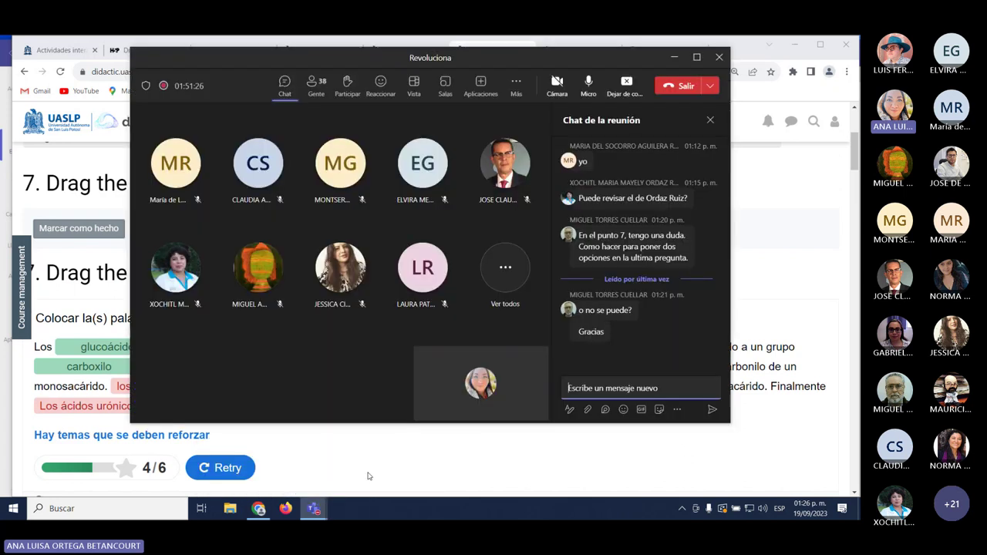
pyautogui.click(502, 474)
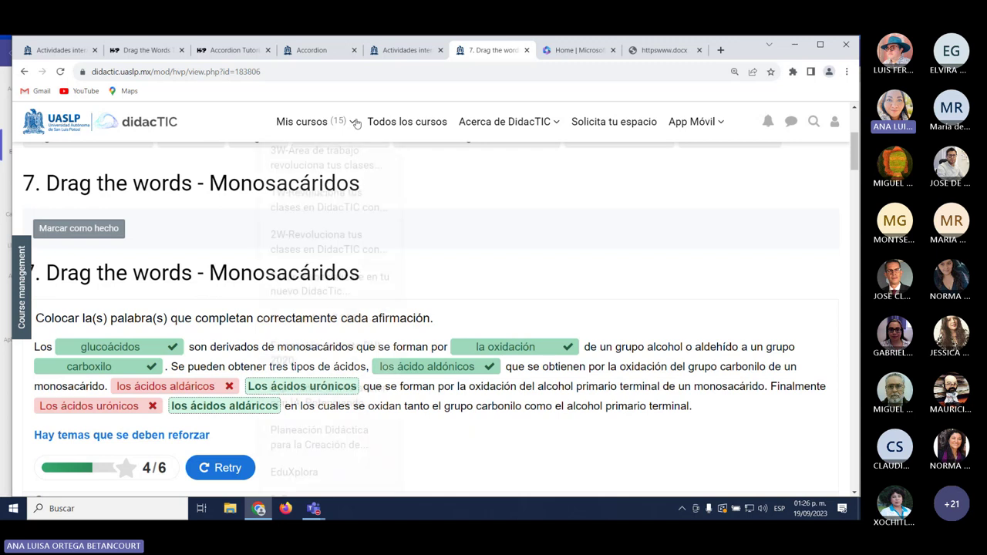
# Go back to the participant's course section containing the monosaccharide activity and check the Teams meeting chat for new messages.
pyautogui.scroll(3, 257, 325)
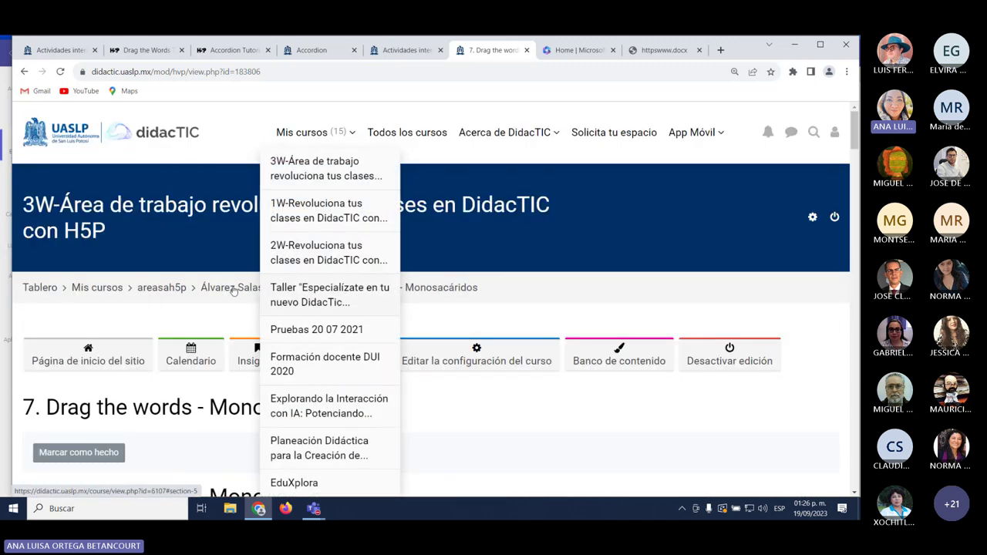
pyautogui.click(239, 294)
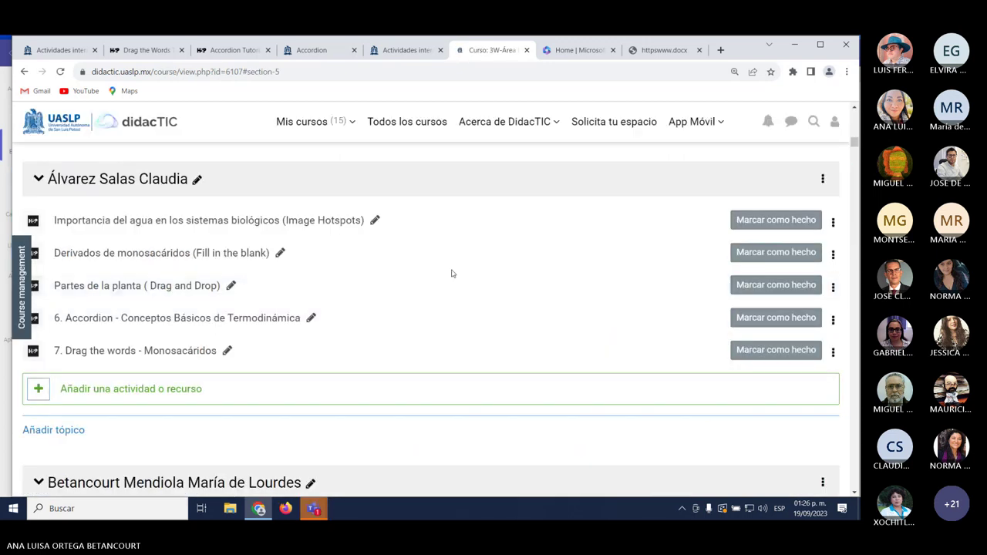
pyautogui.scroll(-2, 404, 363)
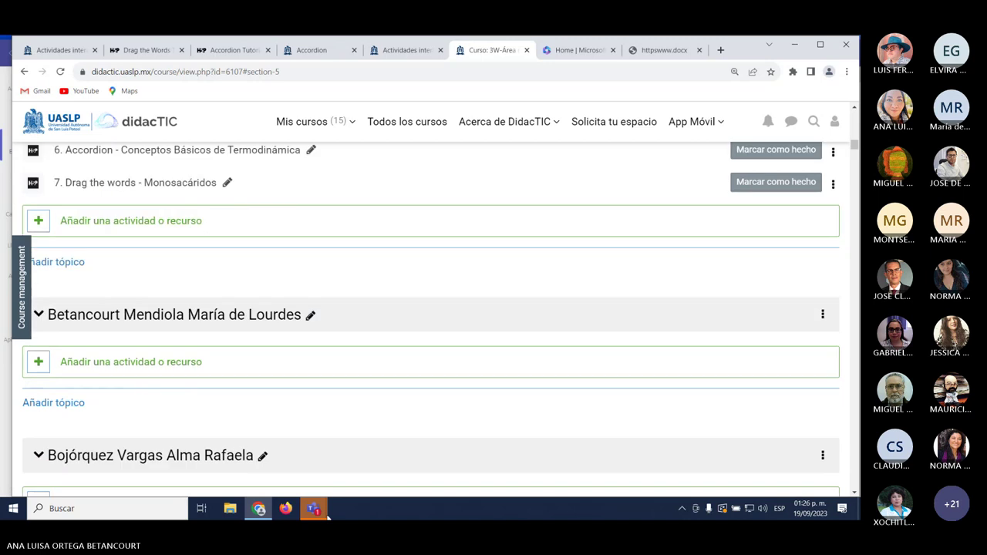
pyautogui.moveTo(316, 511)
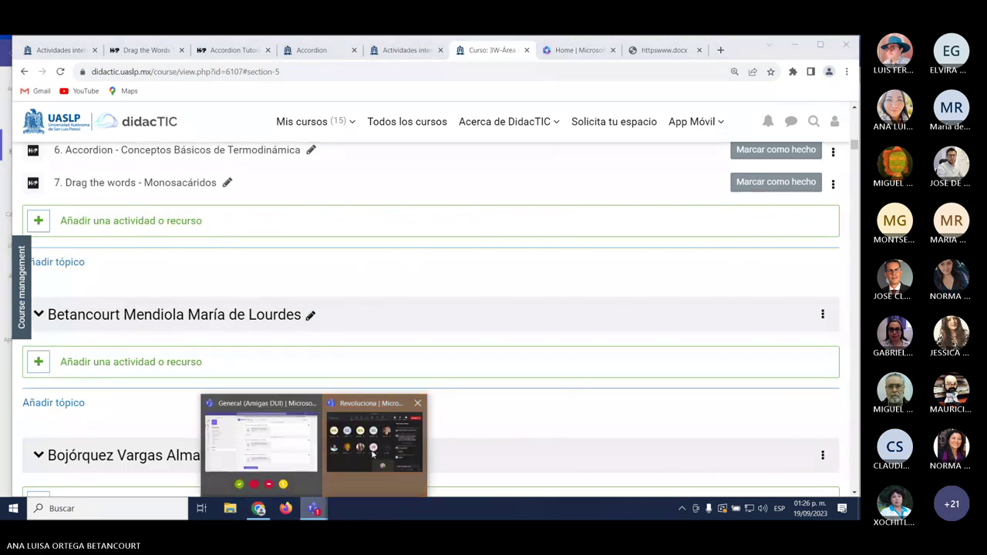
pyautogui.click(373, 455)
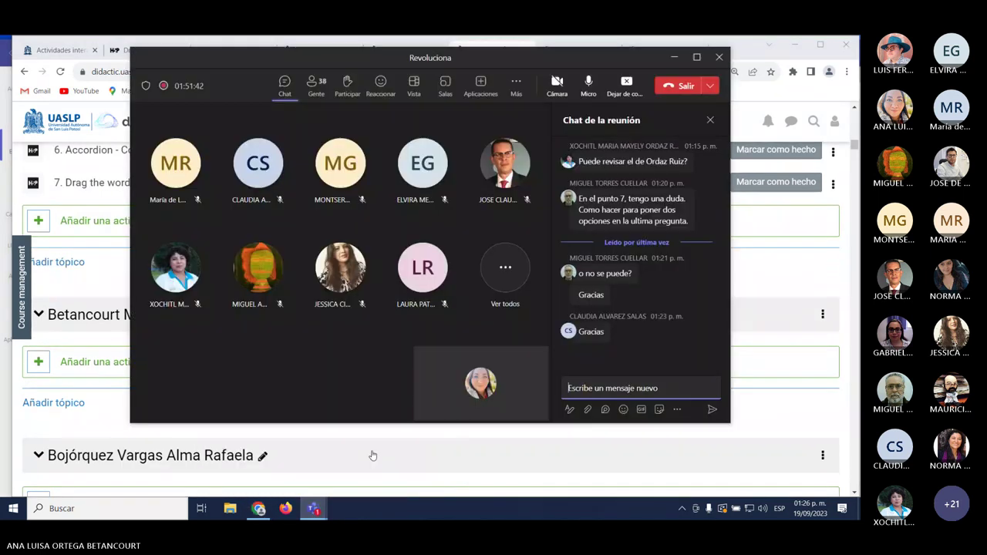
pyautogui.click(478, 479)
# Look through the following participant sections for new activities and open "6.- Accordion. Operaciones fundamentales con expresiones algebraicas.".
pyautogui.scroll(-4, 375, 429)
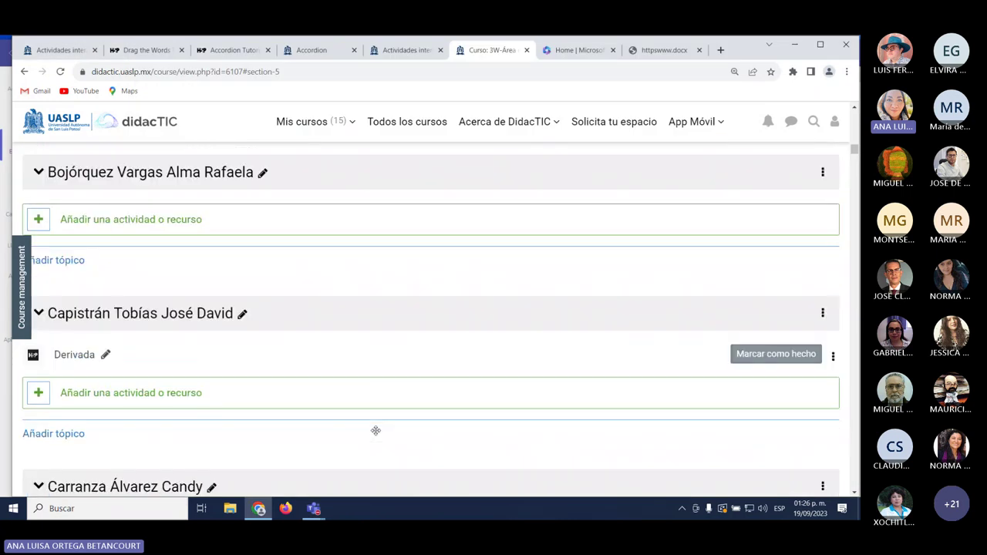
pyautogui.scroll(-5, 375, 431)
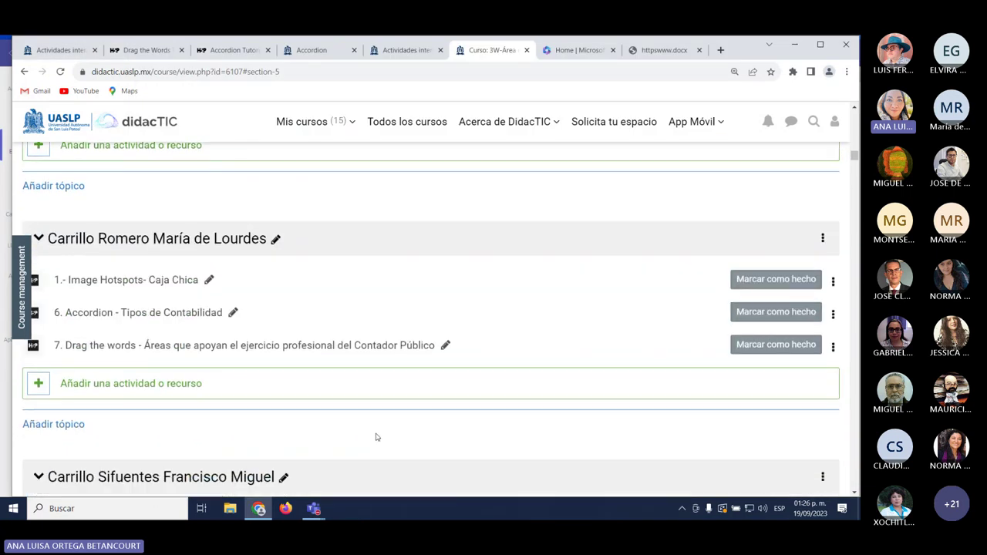
pyautogui.scroll(-5, 367, 408)
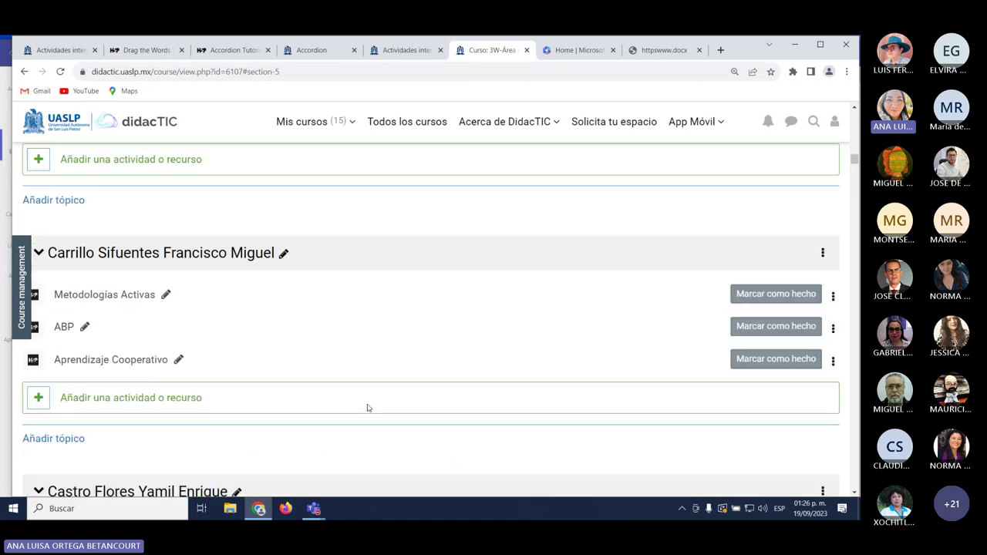
pyautogui.scroll(-2, 368, 405)
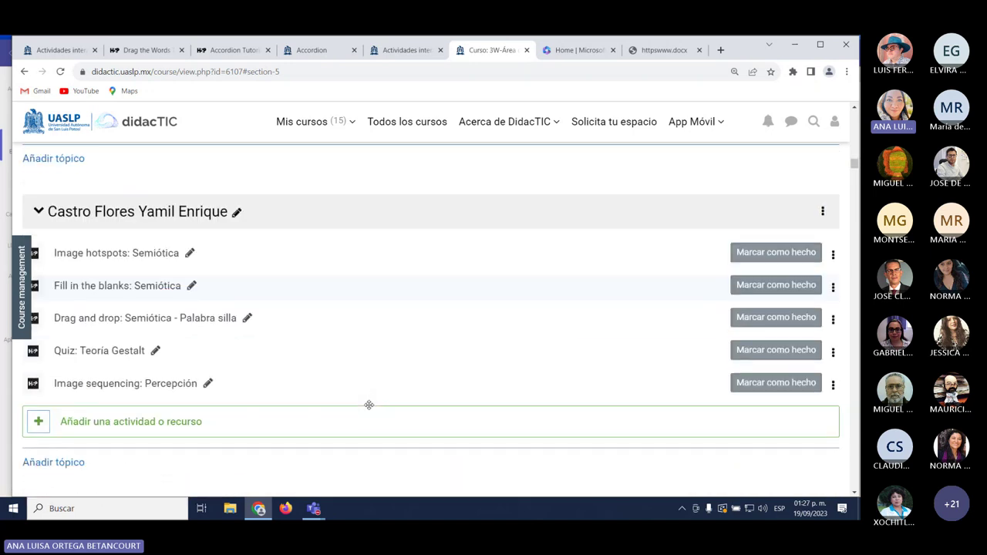
pyautogui.scroll(-3, 370, 406)
pyautogui.scroll(-2, 374, 410)
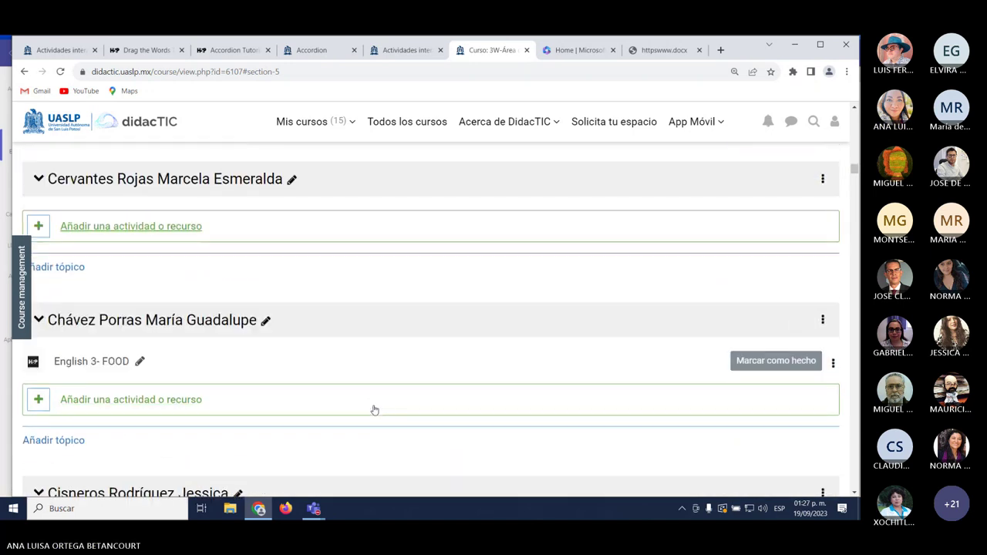
pyautogui.scroll(-4, 374, 409)
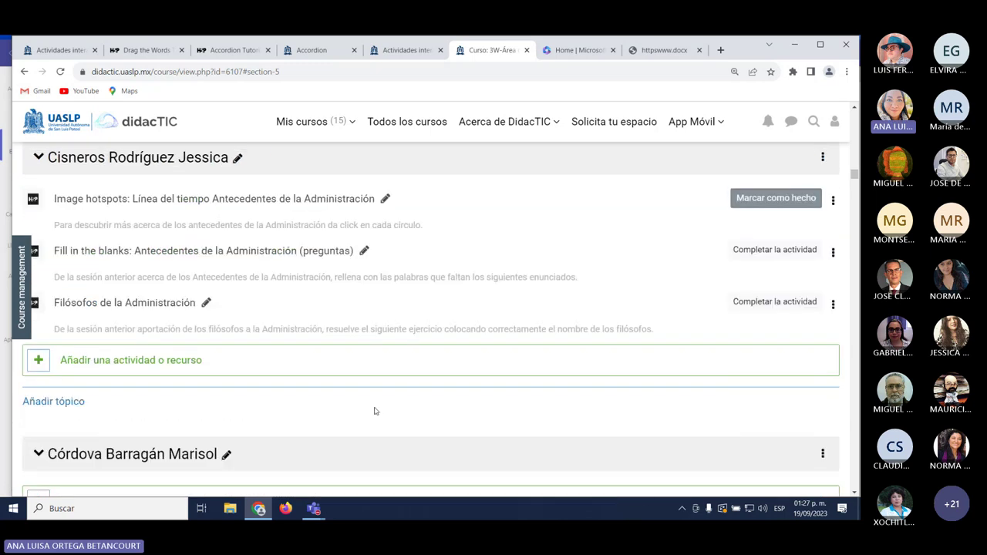
pyautogui.scroll(-3, 375, 411)
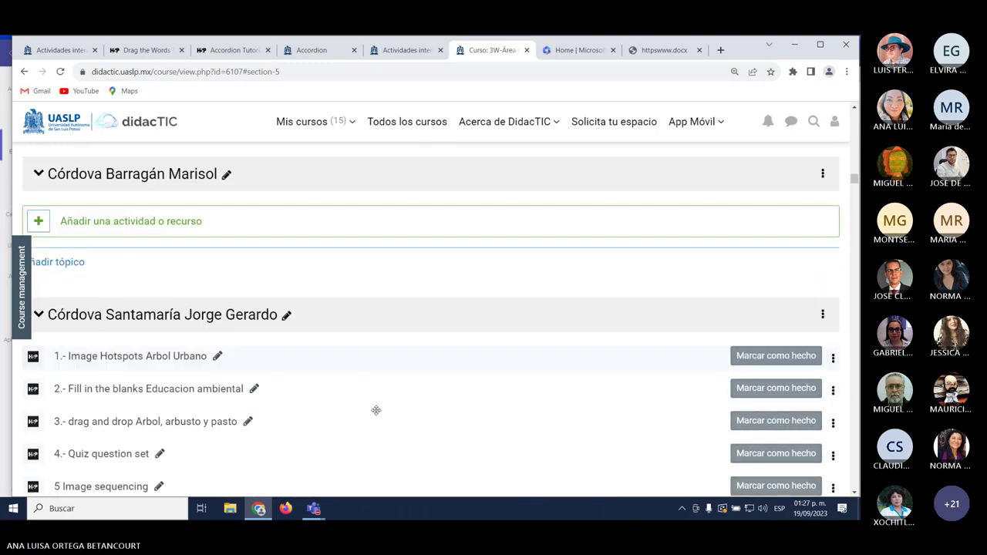
pyautogui.scroll(-3, 375, 410)
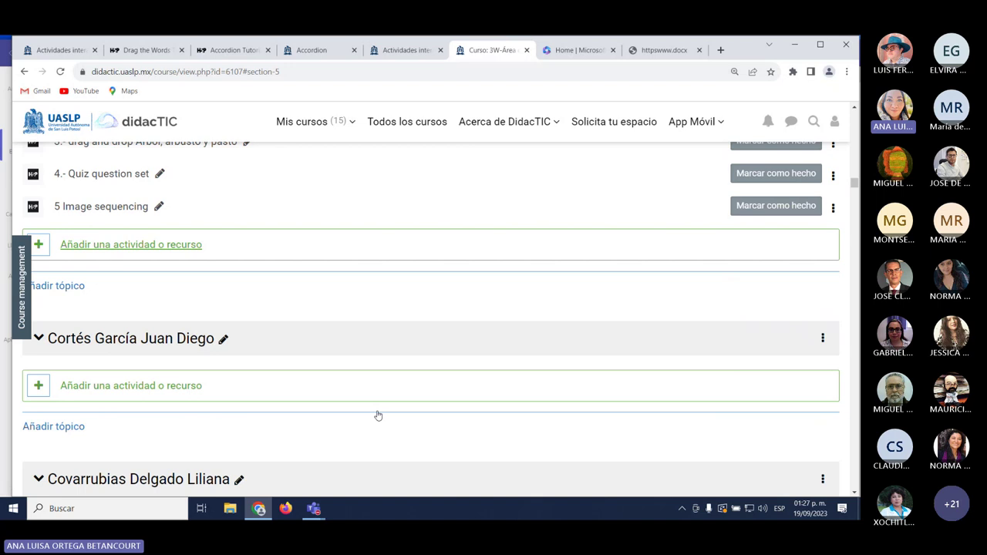
pyautogui.scroll(-9, 378, 415)
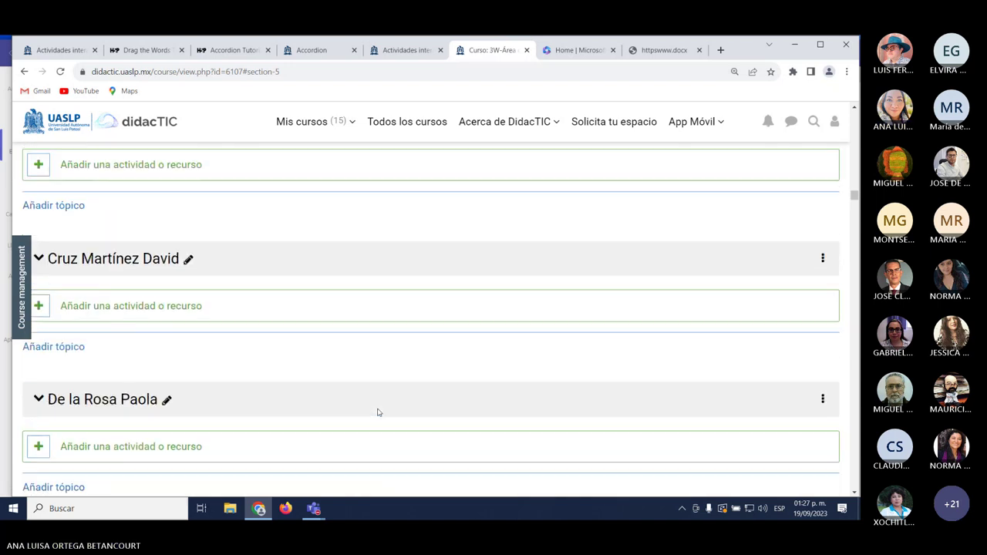
pyautogui.scroll(-7, 377, 408)
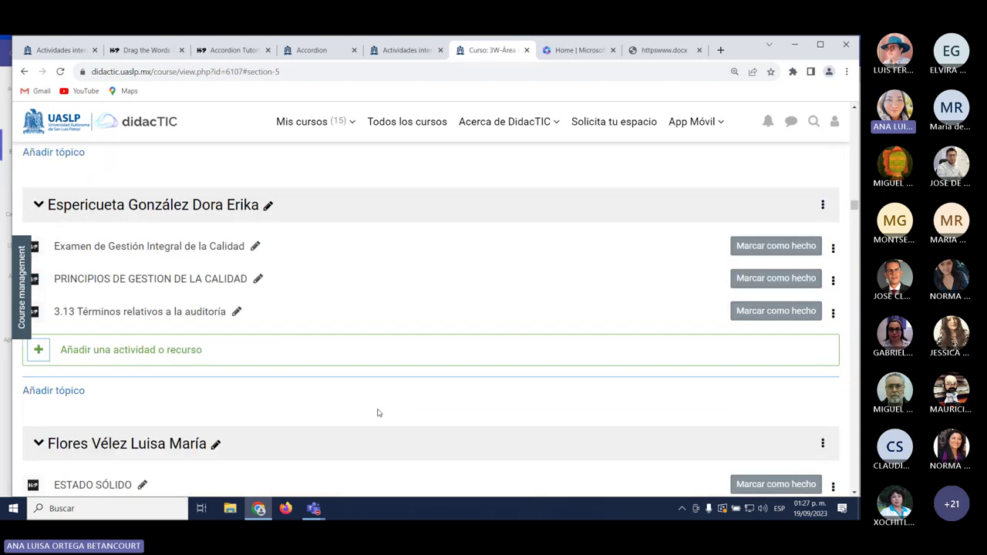
pyautogui.scroll(-6, 377, 414)
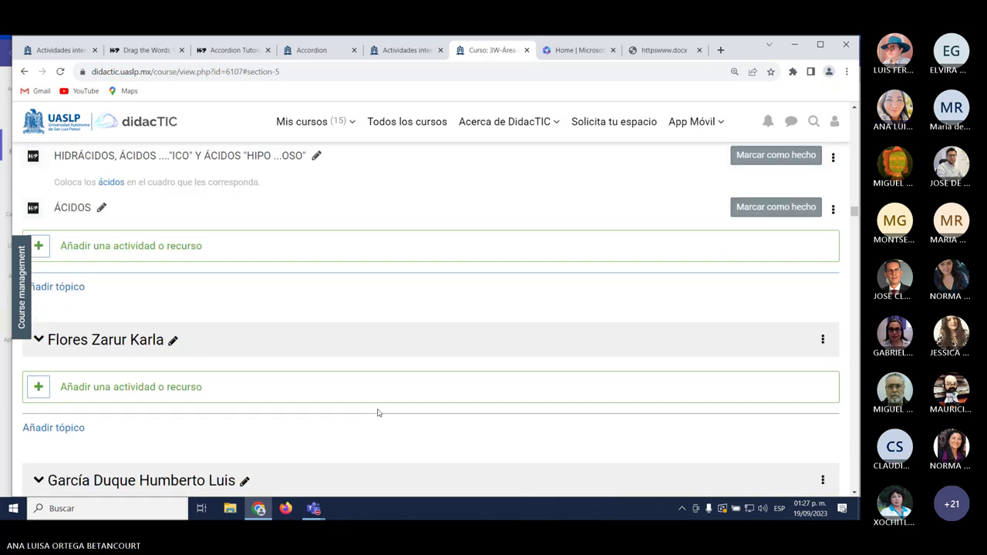
pyautogui.scroll(-3, 377, 409)
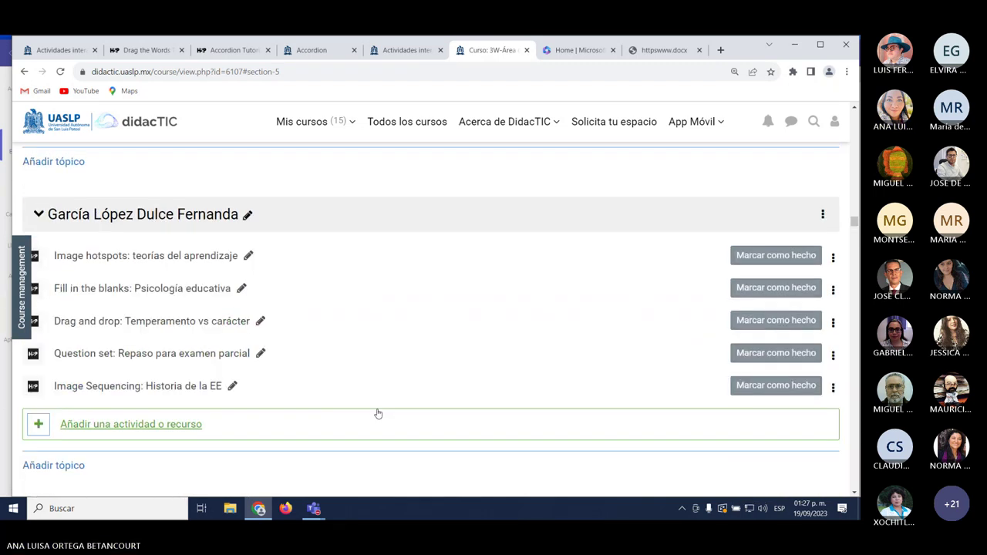
pyautogui.scroll(-3, 378, 414)
pyautogui.scroll(-6, 378, 414)
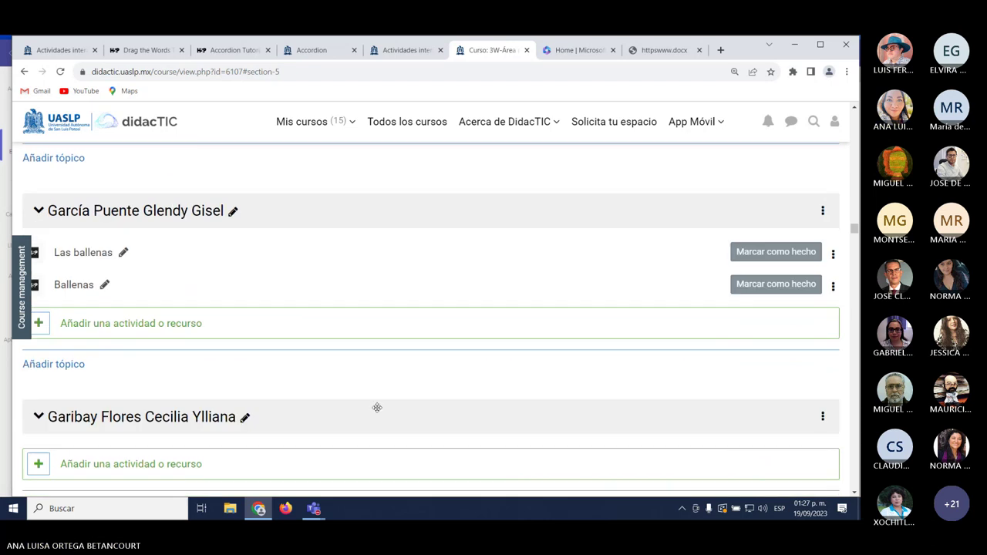
pyautogui.scroll(-6, 376, 411)
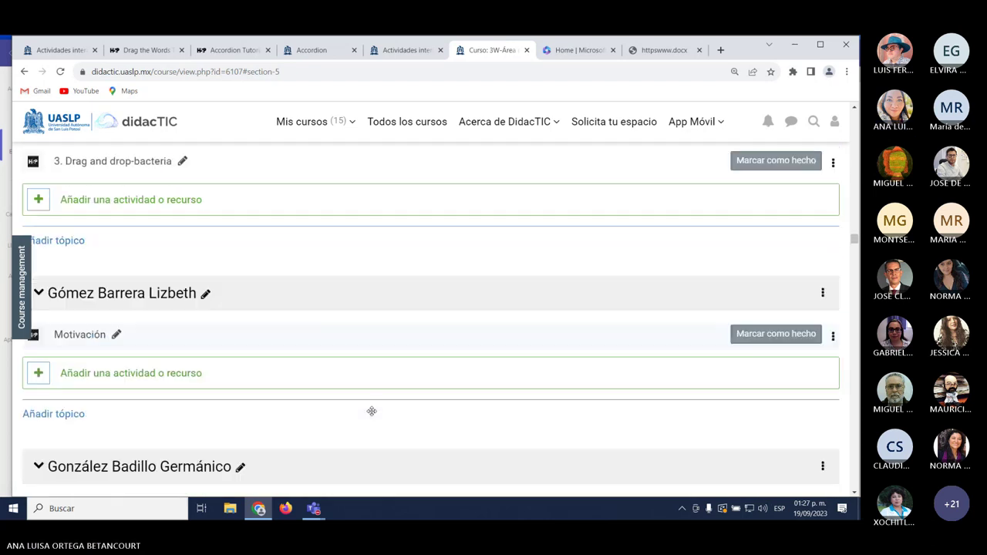
pyautogui.scroll(-3, 371, 414)
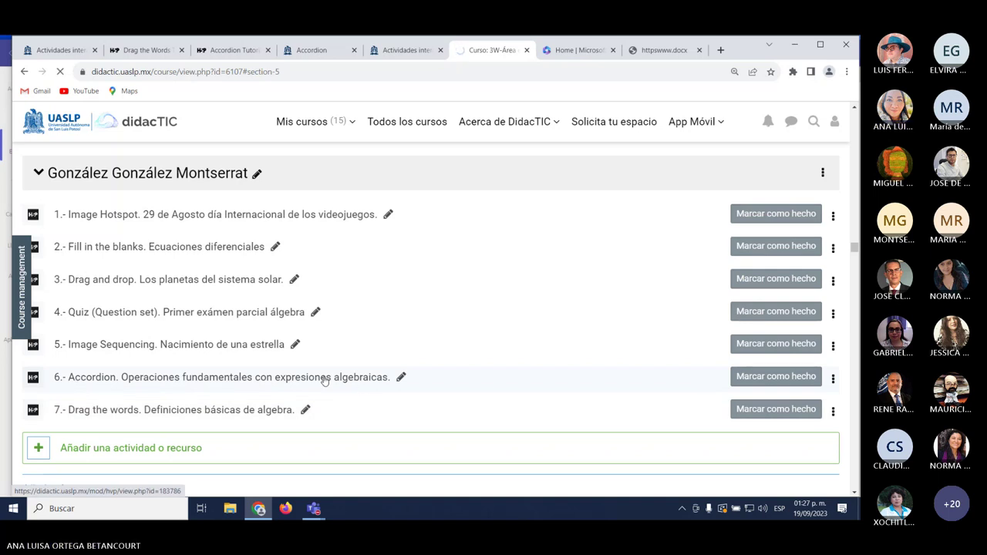
# Expand the accordion's four panels in order, from EXPRESIONES ALGEBRAICAS to GRADO, and review the text of each.
pyautogui.scroll(-3, 324, 380)
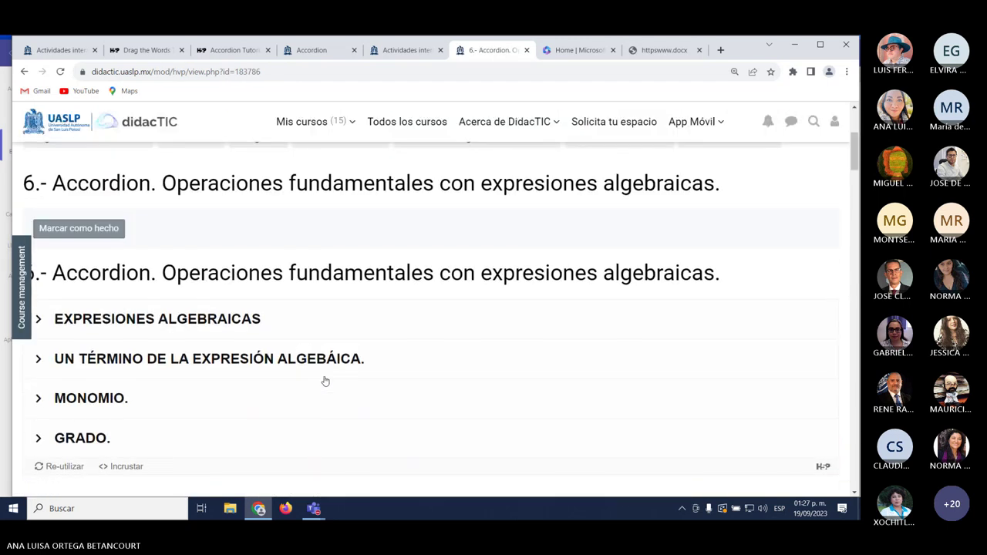
pyautogui.click(47, 322)
pyautogui.scroll(-2, 228, 347)
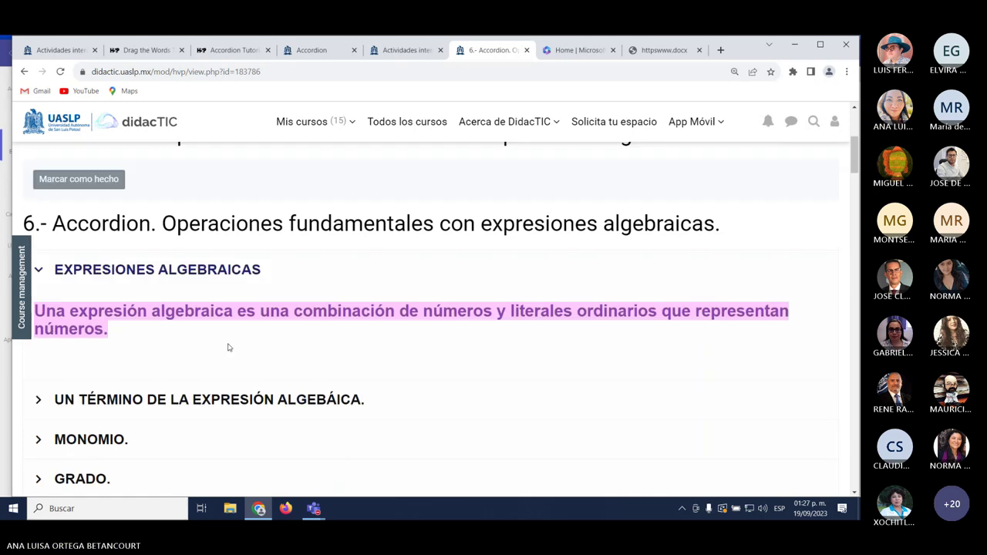
pyautogui.click(40, 336)
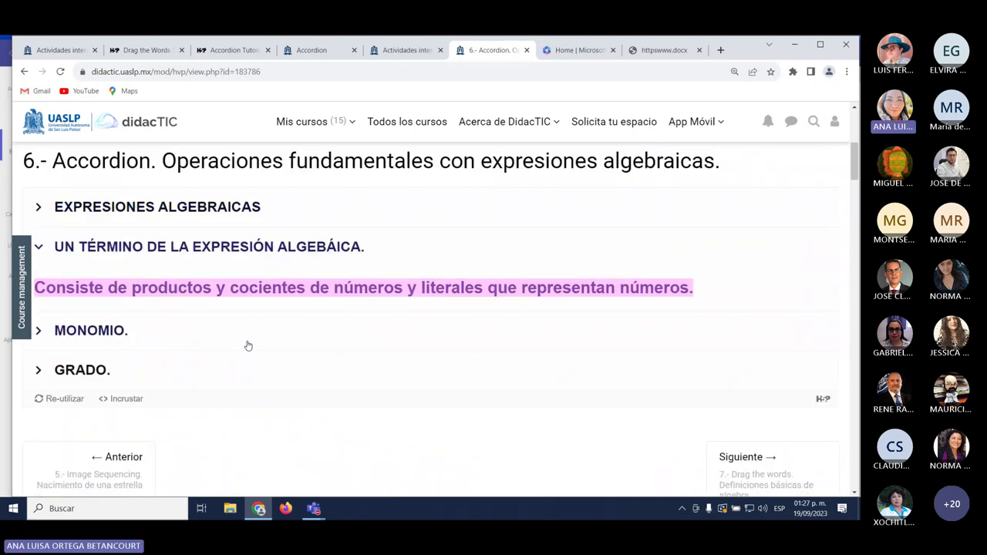
pyautogui.click(55, 330)
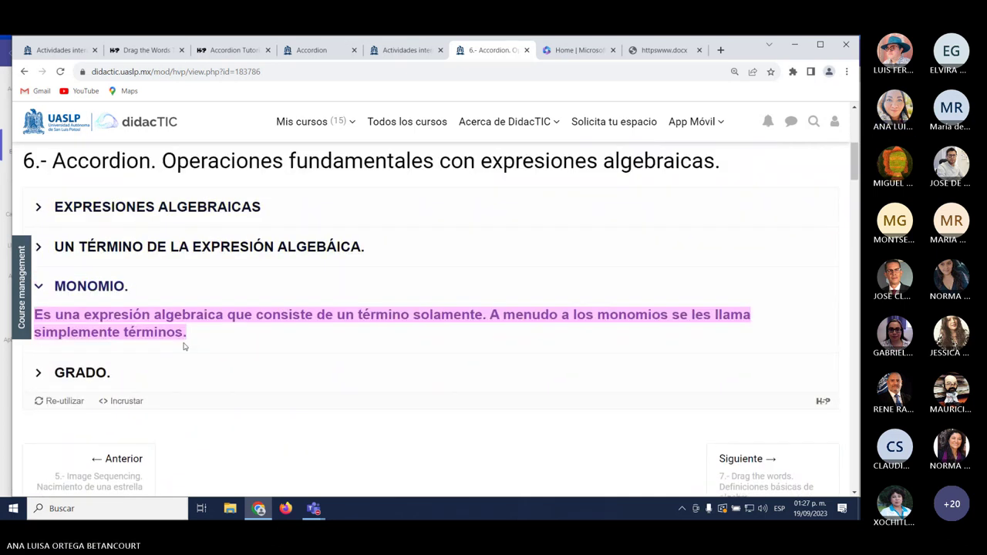
pyautogui.click(52, 370)
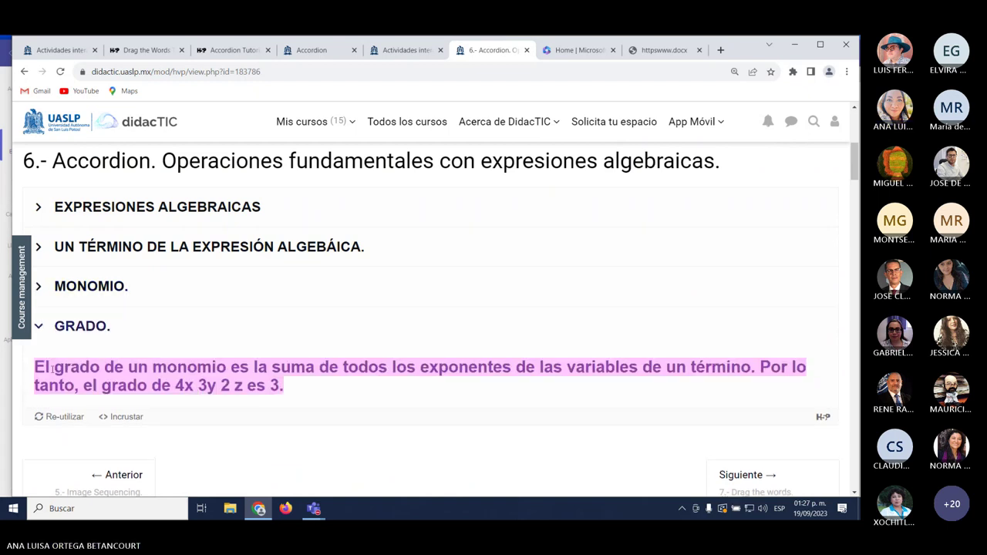
# Return to the participant's course section containing the algebra accordion and open "7.- Drag the words. Definiciones básicas de algebra.".
pyautogui.scroll(3, 422, 425)
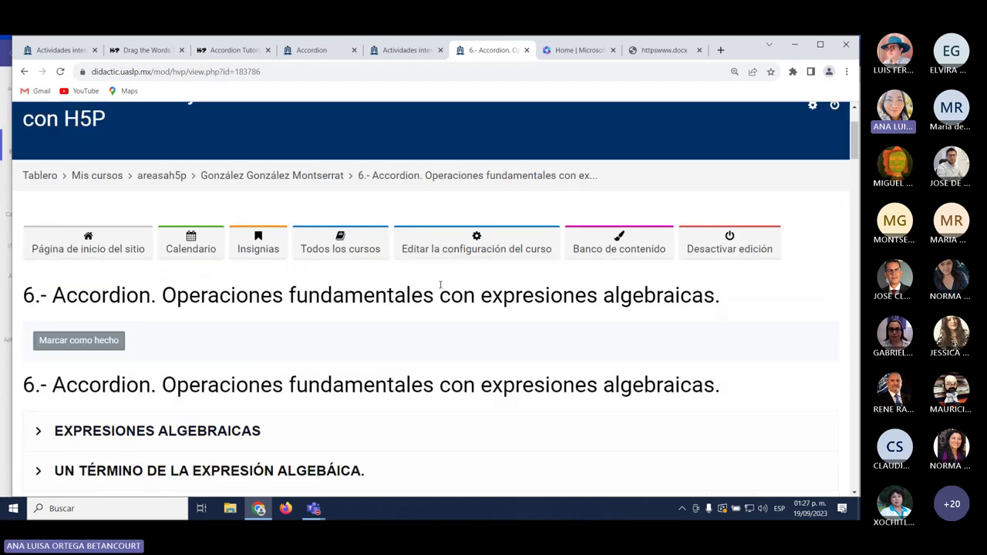
pyautogui.click(312, 176)
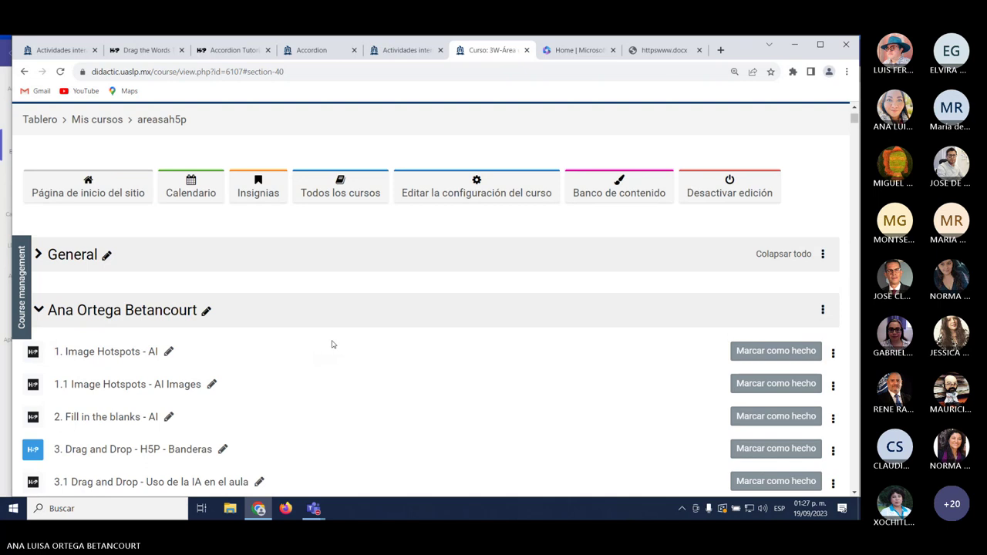
pyautogui.scroll(-7, 332, 344)
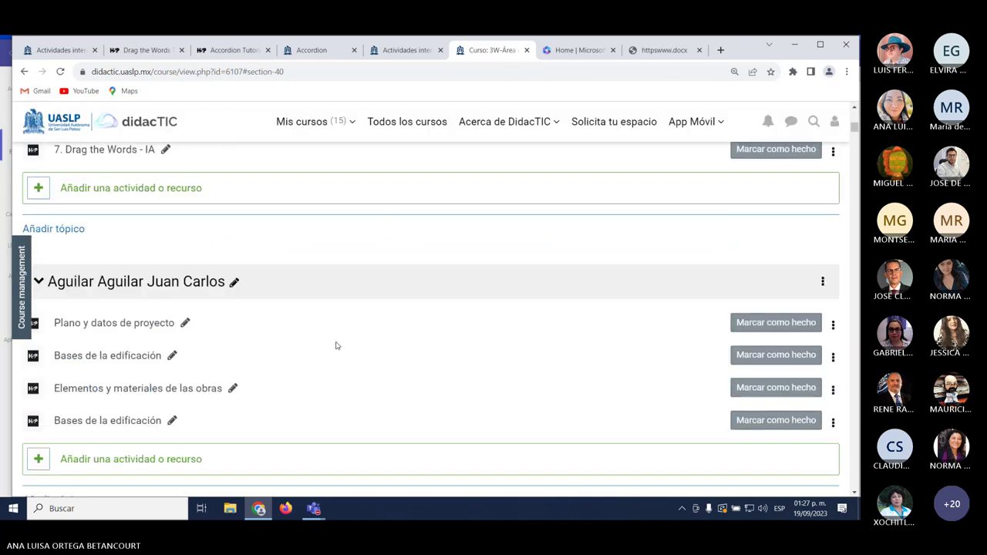
pyautogui.scroll(-10, 336, 345)
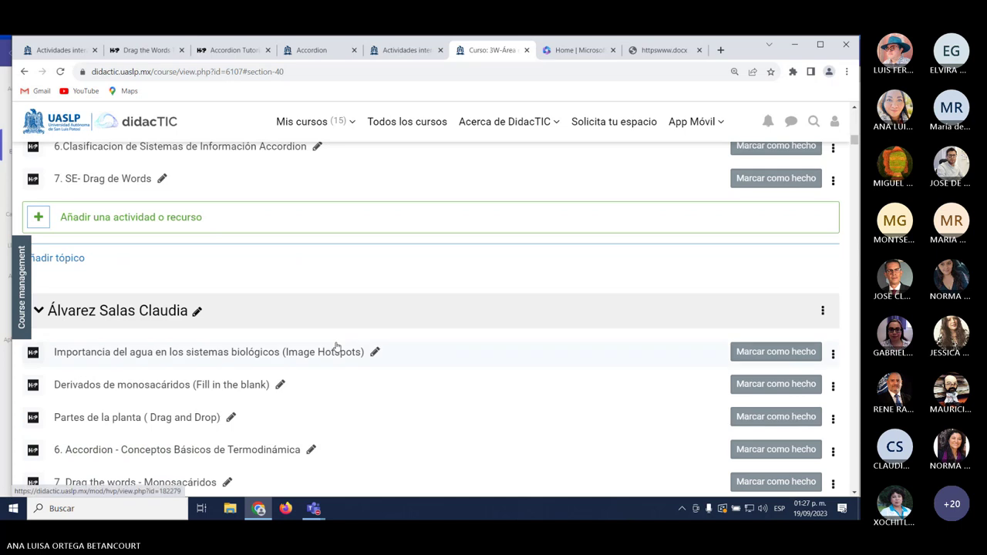
pyautogui.scroll(-12, 336, 346)
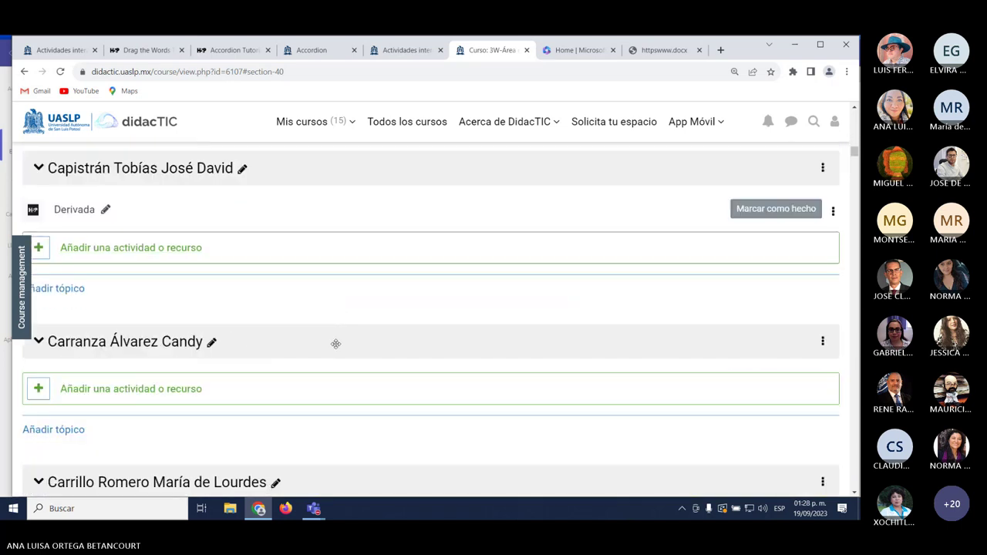
pyautogui.scroll(-7, 336, 349)
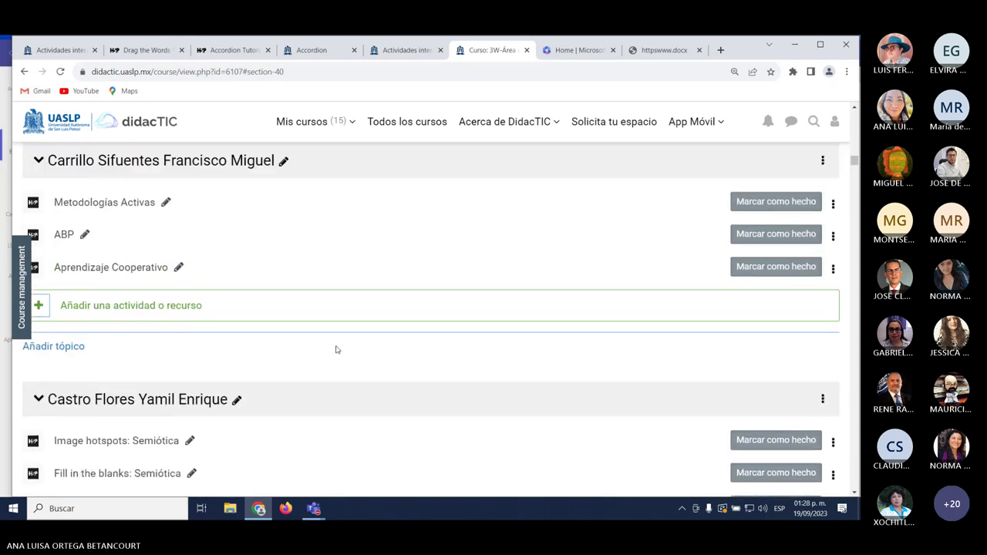
pyautogui.scroll(-10, 336, 349)
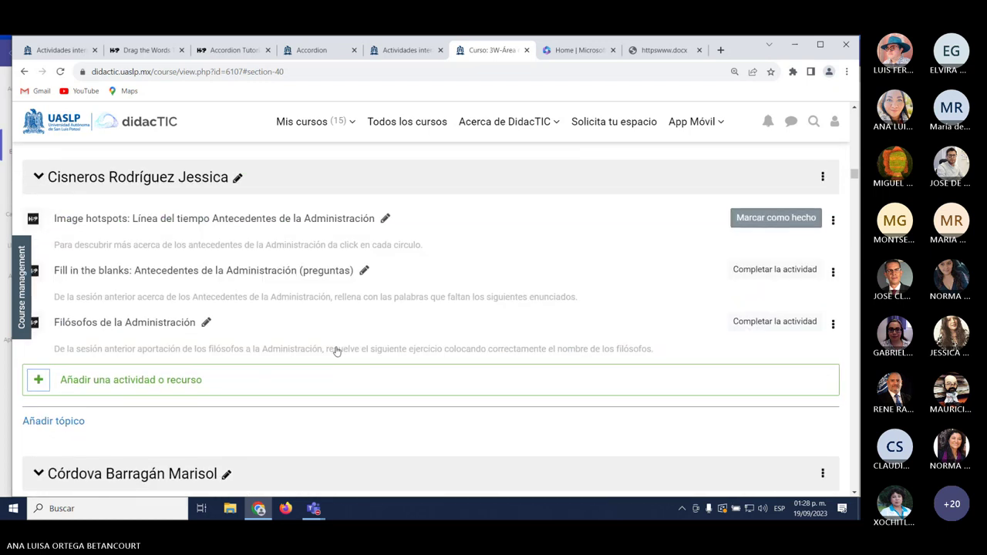
pyautogui.scroll(-1, 336, 347)
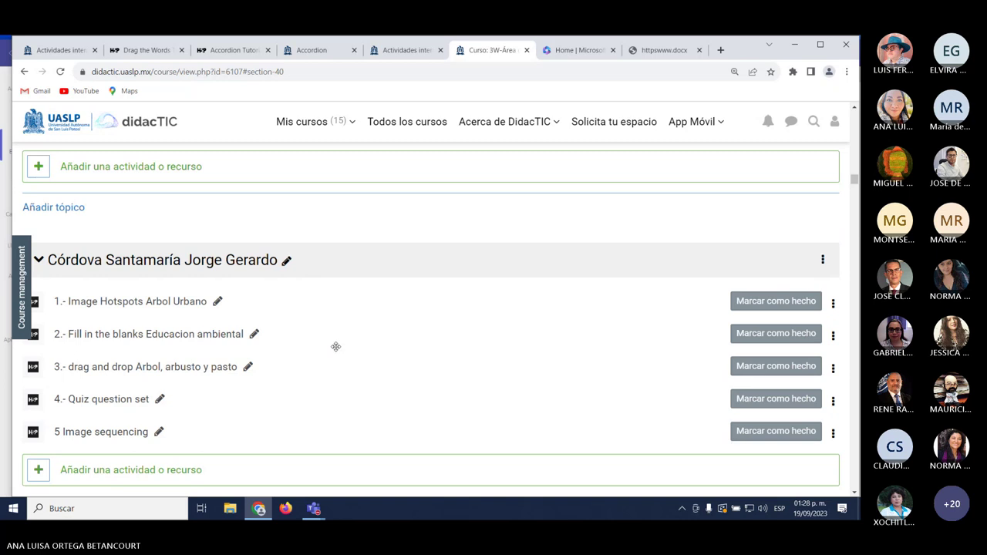
pyautogui.scroll(-10, 336, 347)
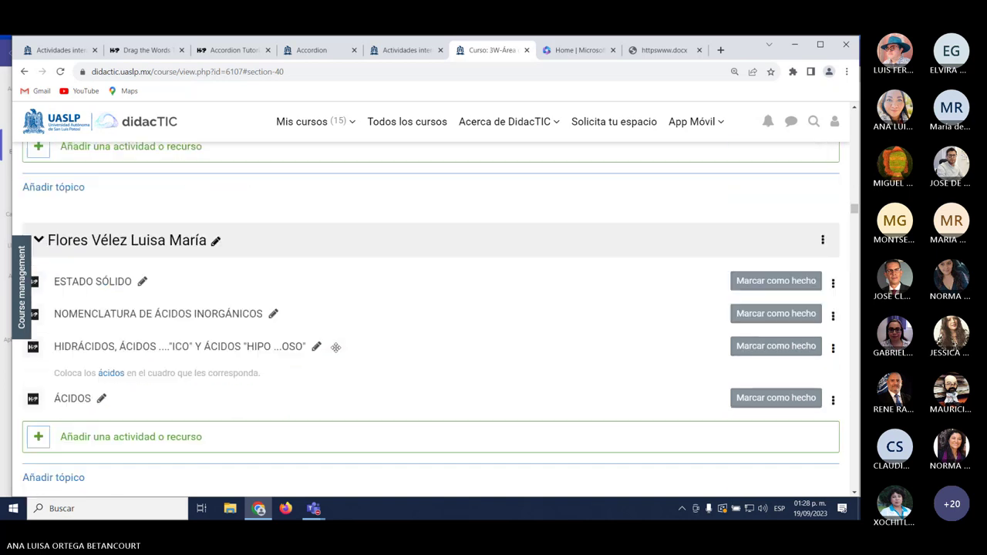
pyautogui.scroll(-10, 336, 348)
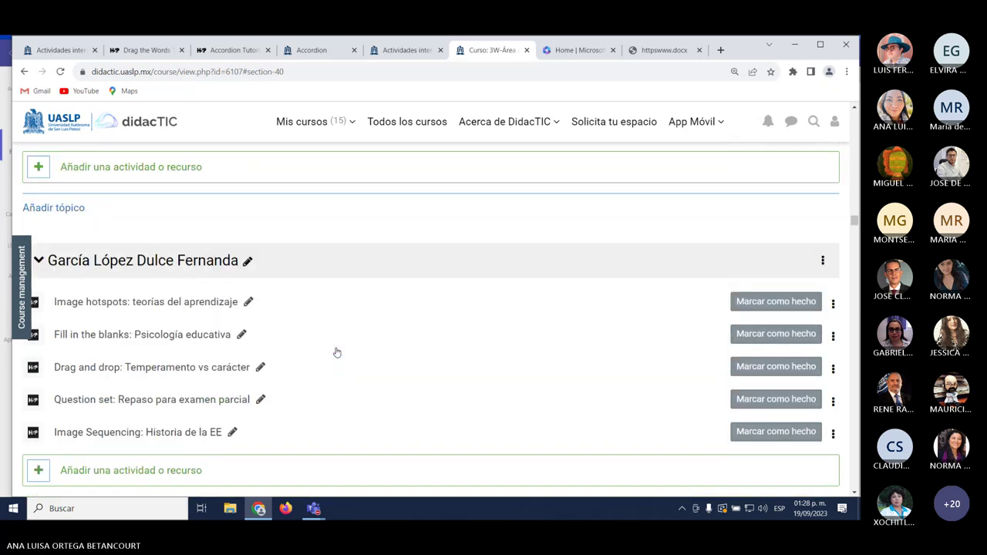
pyautogui.scroll(-10, 335, 347)
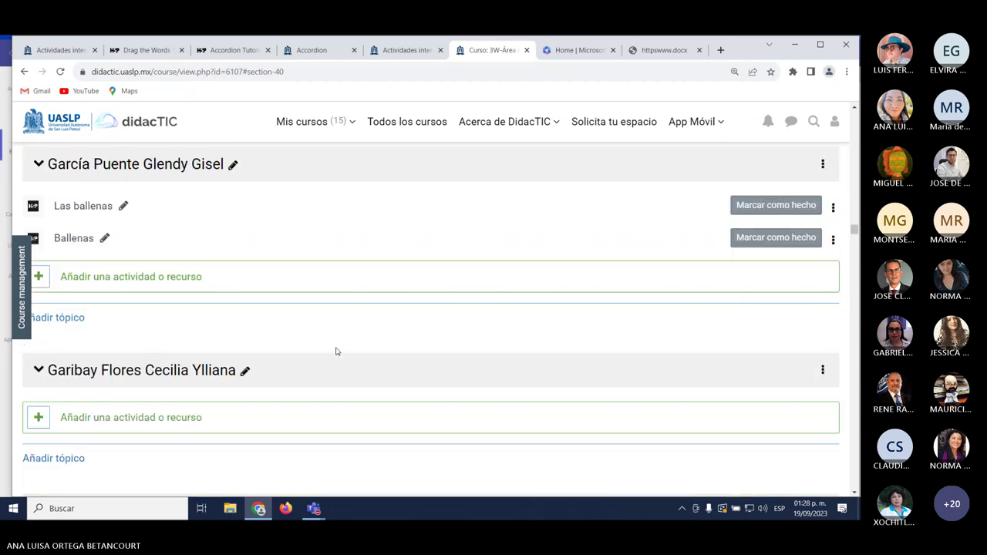
pyautogui.scroll(-10, 336, 352)
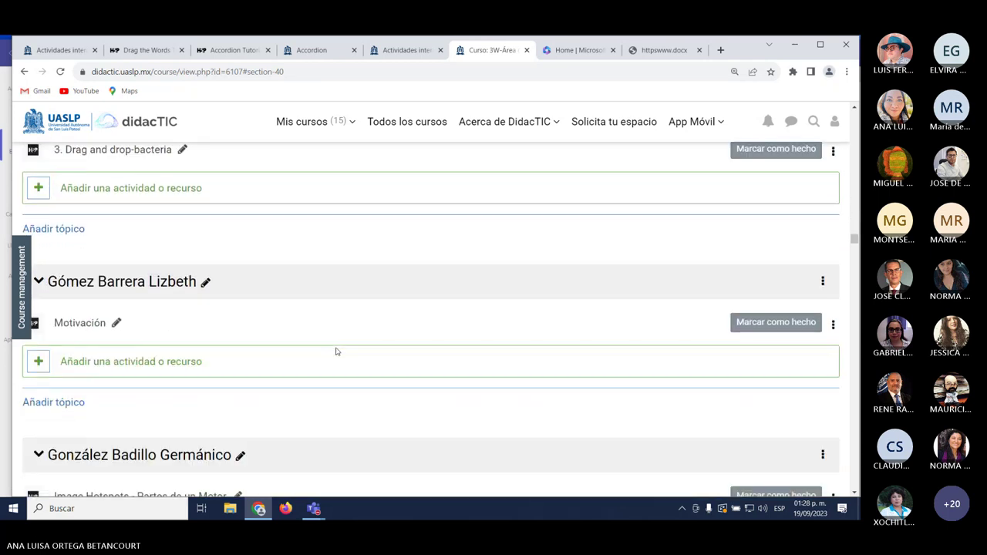
pyautogui.scroll(-3, 335, 348)
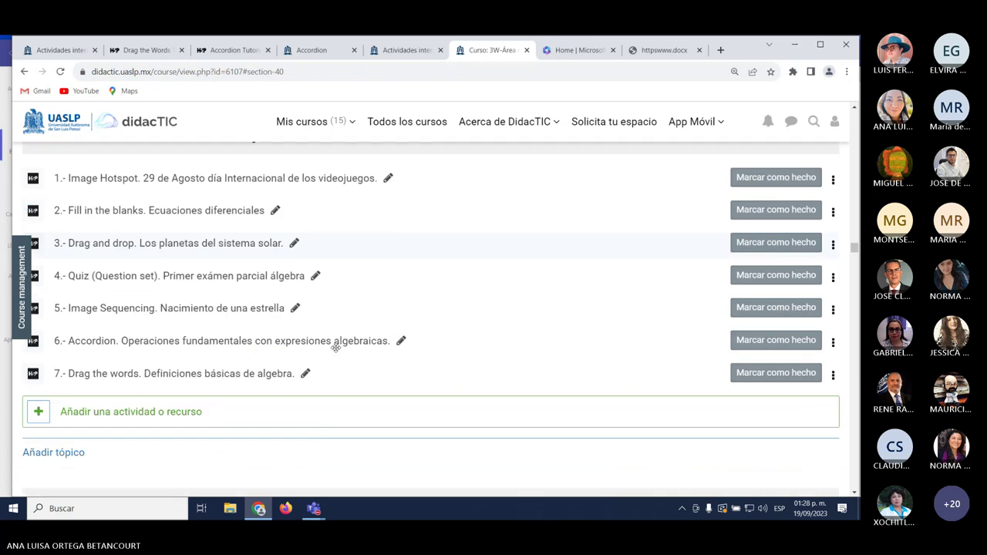
pyautogui.click(246, 376)
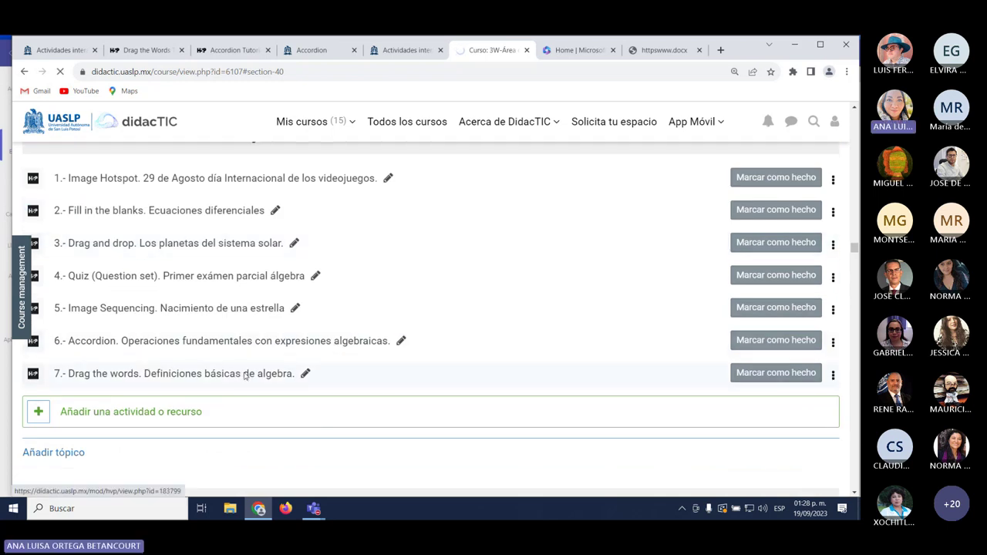
# Fill the first three blanks of the algebra exercise with "Expresión algebraica", "factor" and "monomio", in that order.
pyautogui.scroll(-3, 246, 381)
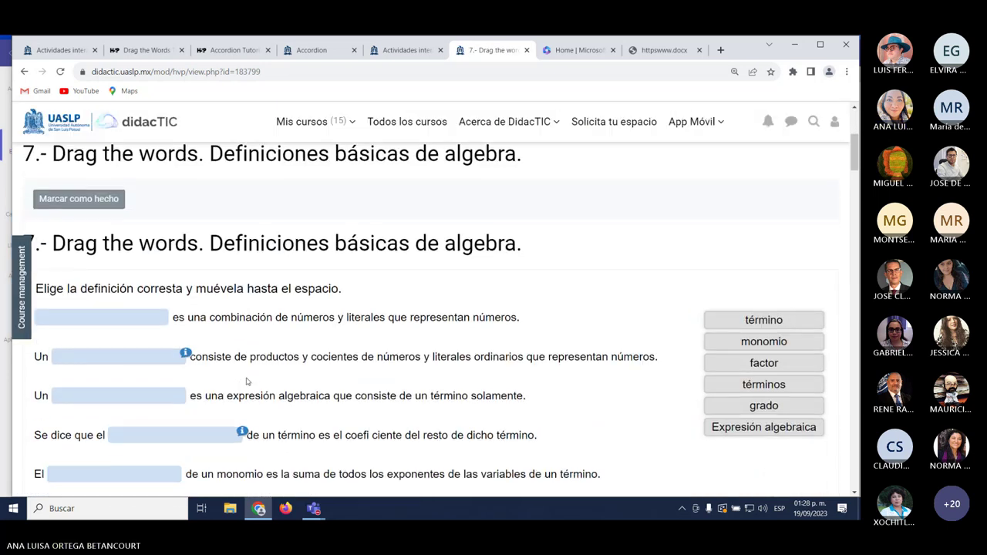
pyautogui.scroll(-1, 247, 381)
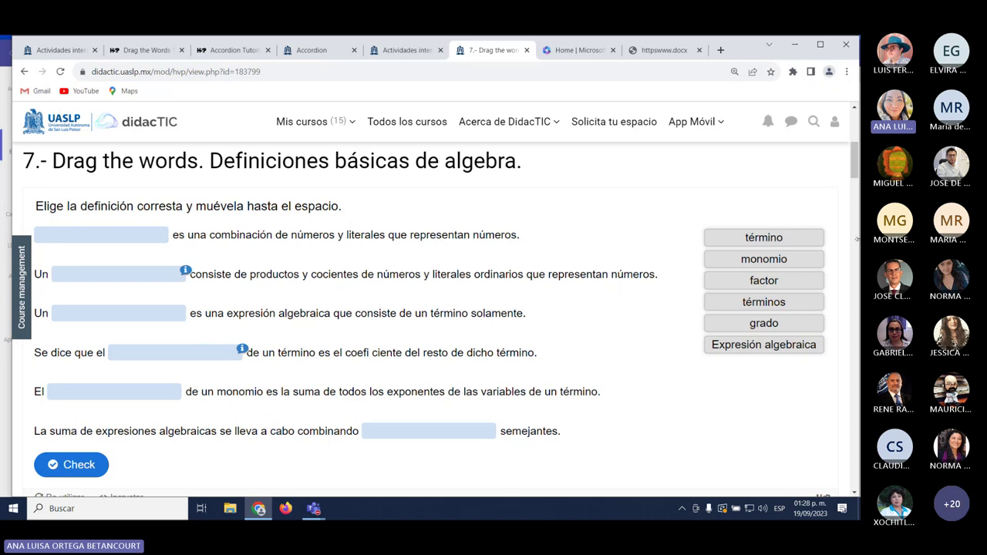
pyautogui.moveTo(786, 350); pyautogui.dragTo(117, 234)
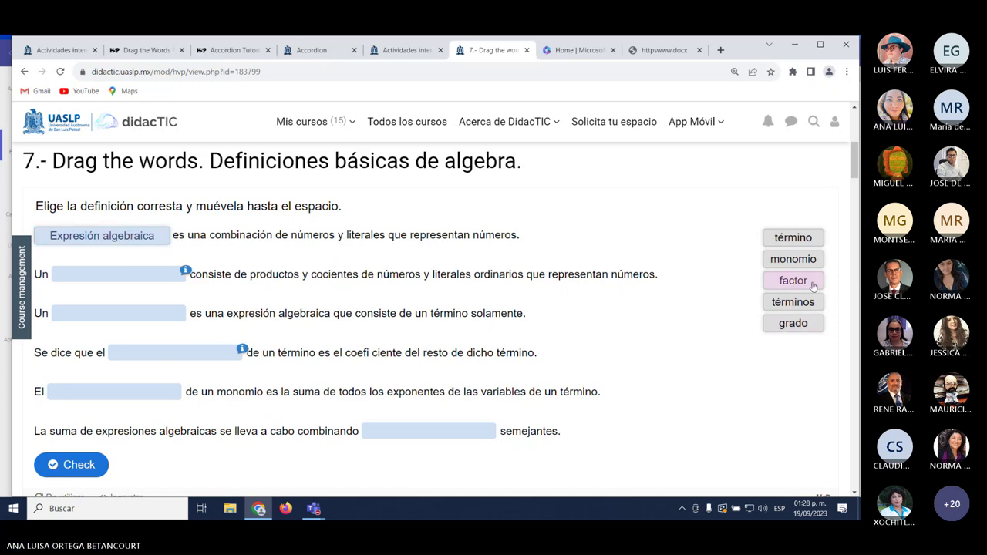
pyautogui.moveTo(813, 286); pyautogui.dragTo(138, 277)
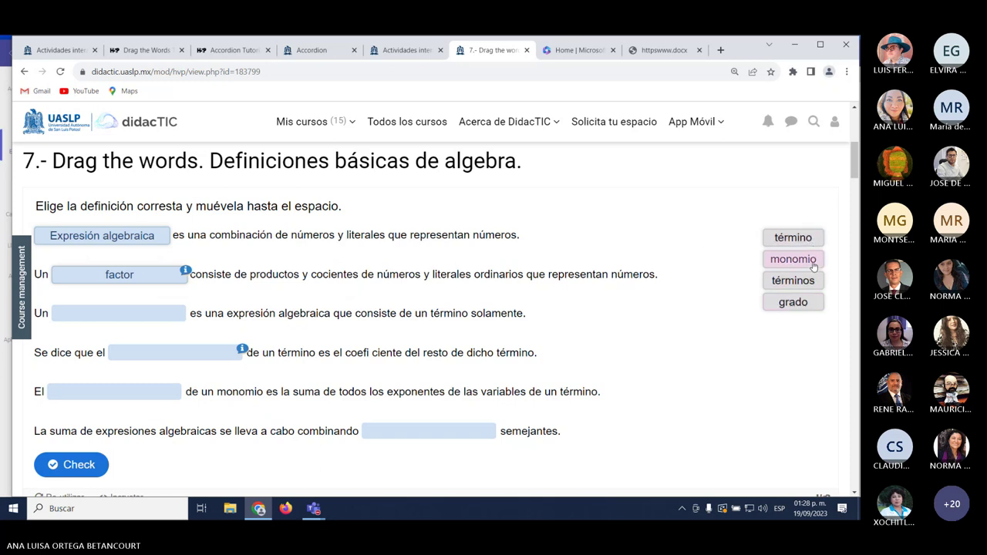
pyautogui.moveTo(814, 270); pyautogui.dragTo(118, 321)
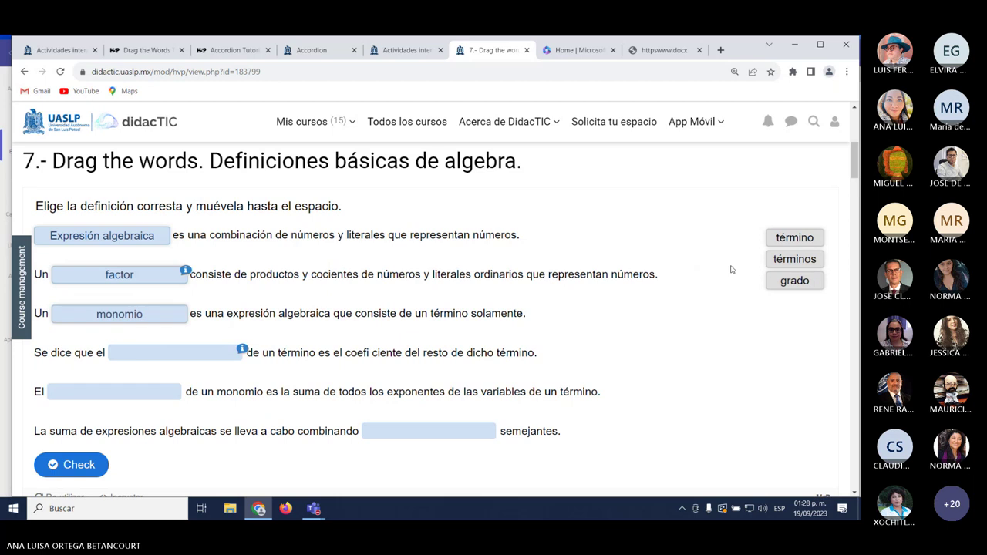
# Fill the remaining blanks with "grado" in the fourth sentence, "término" in the fifth and "términos" in the sixth.
pyautogui.moveTo(806, 241); pyautogui.dragTo(135, 395)
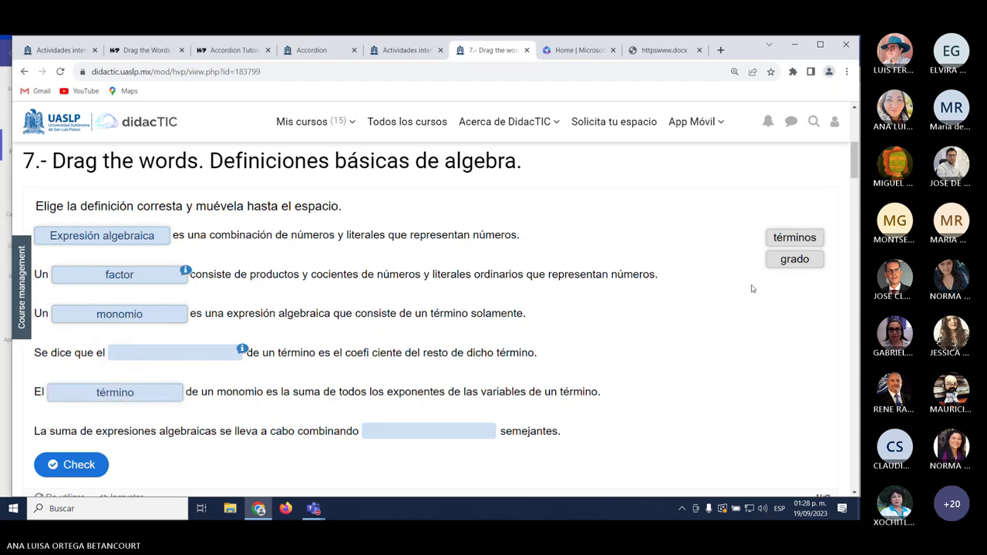
pyautogui.moveTo(794, 281); pyautogui.dragTo(165, 354)
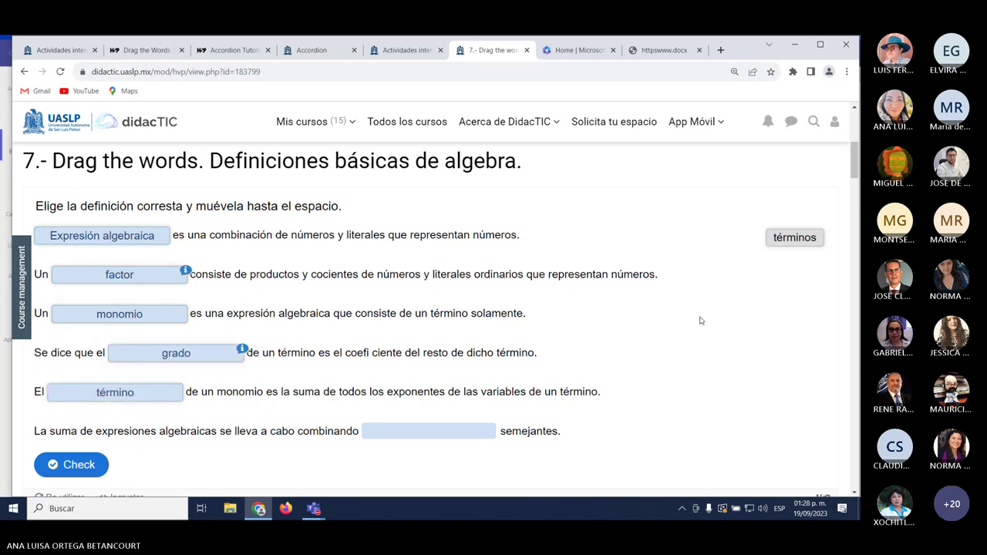
pyautogui.moveTo(794, 238); pyautogui.dragTo(414, 444)
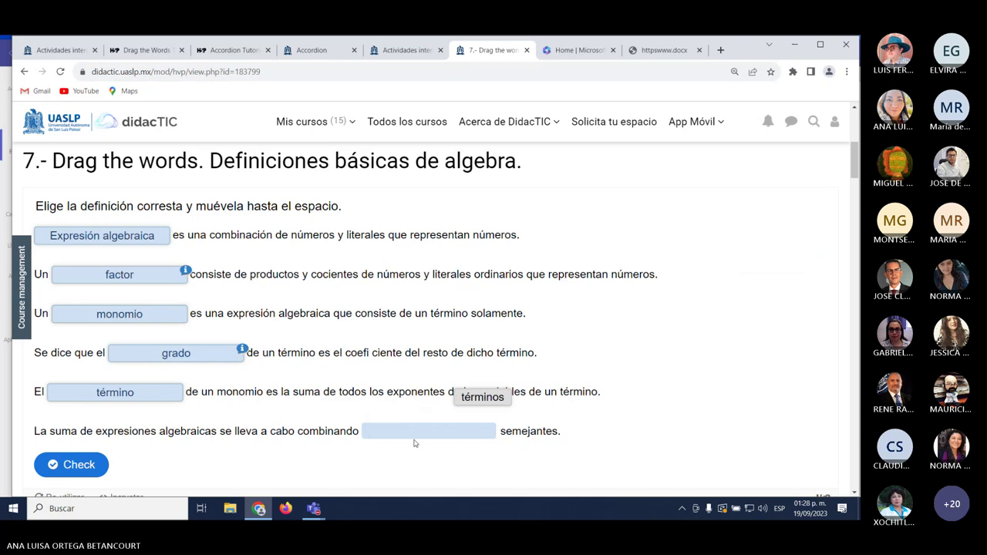
pyautogui.moveTo(779, 241); pyautogui.dragTo(408, 435)
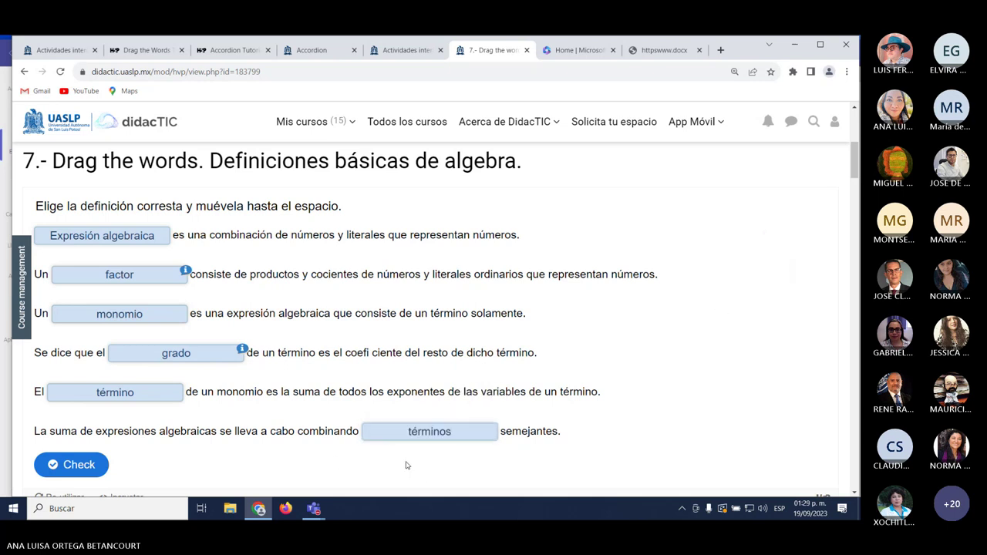
# Check the answers of the algebra exercise, show its solution and review the corrected sentences.
pyautogui.click(99, 464)
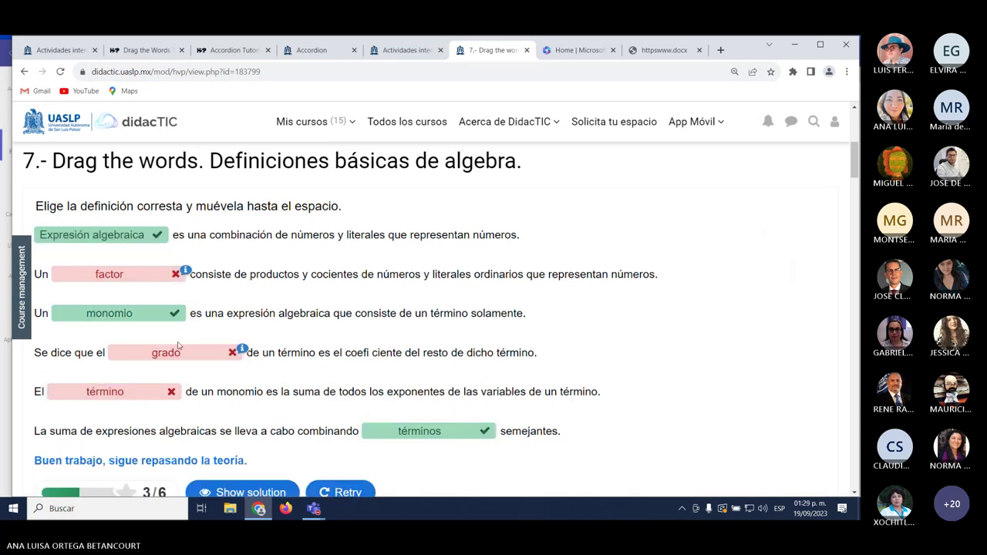
pyautogui.scroll(-3, 188, 358)
pyautogui.click(219, 381)
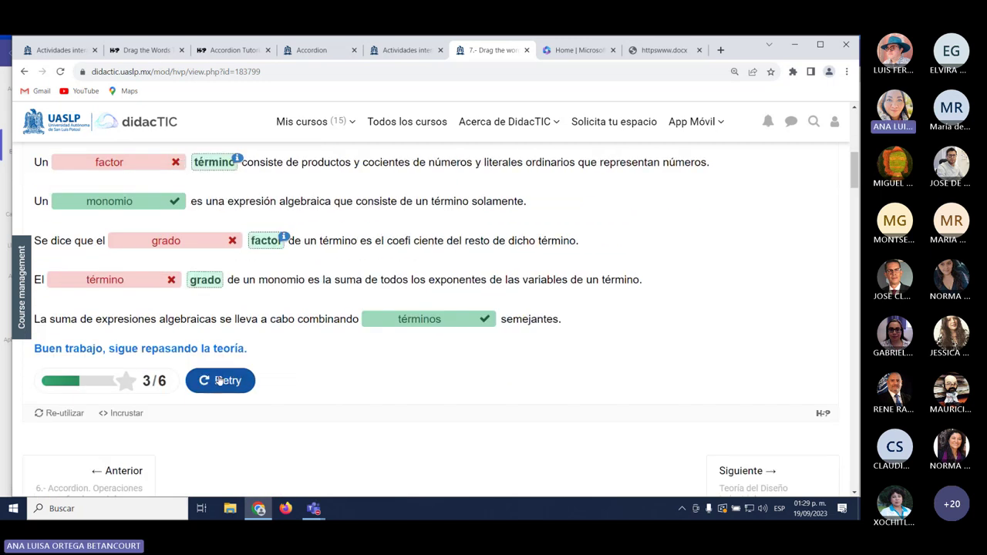
pyautogui.scroll(3, 430, 393)
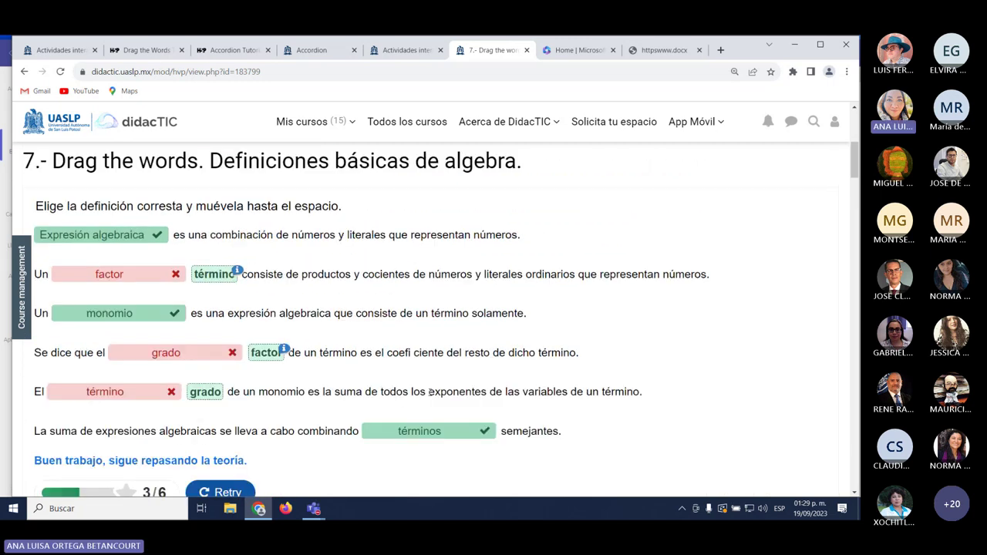
pyautogui.scroll(4, 430, 393)
pyautogui.scroll(-6, 445, 406)
pyautogui.scroll(-10, 444, 405)
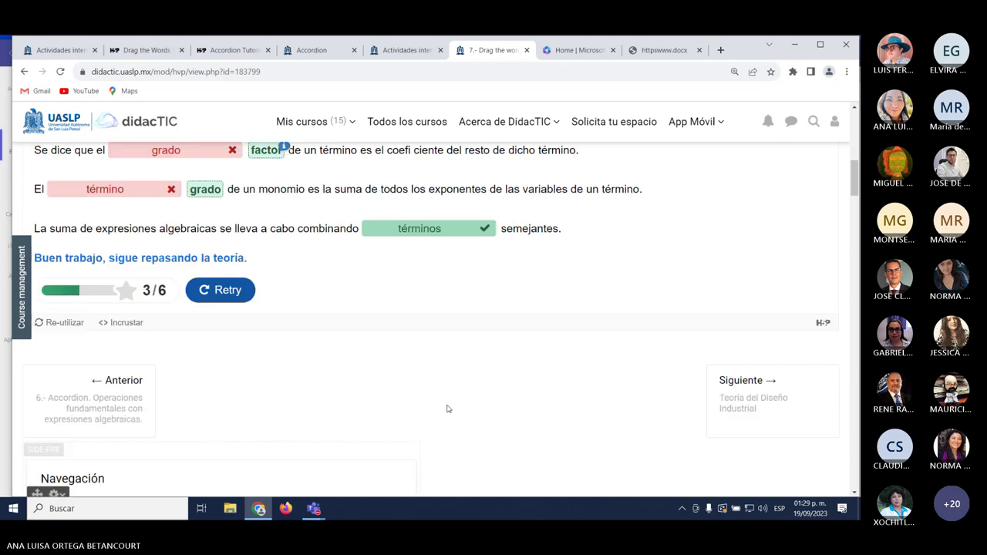
pyautogui.scroll(6, 453, 405)
pyautogui.scroll(12, 453, 405)
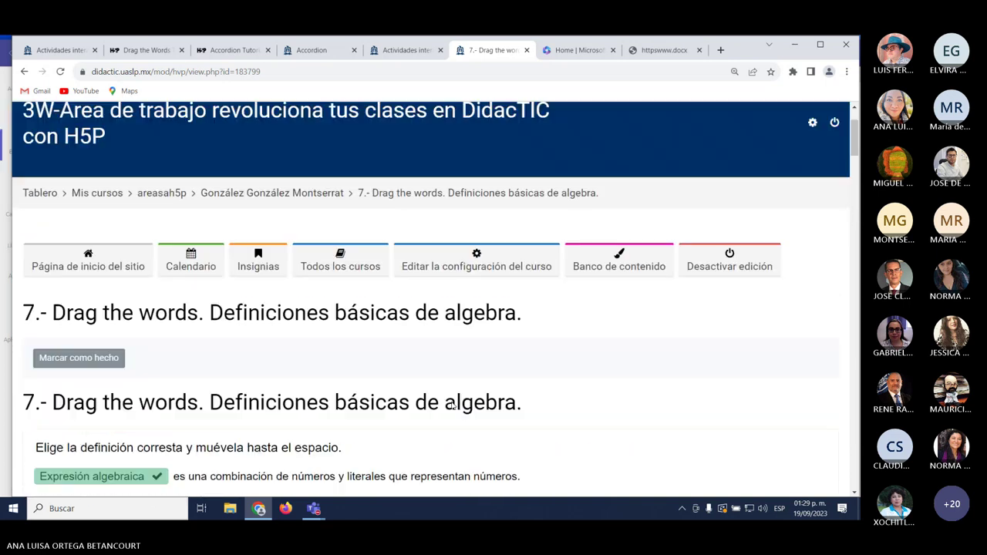
# Locate the misspelled word "corresta" in the activity's instruction and open the settings of "7.- Drag the words. Definiciones básicas de algebra." from the course page.
pyautogui.scroll(-1, 452, 407)
pyautogui.scroll(-3, 283, 418)
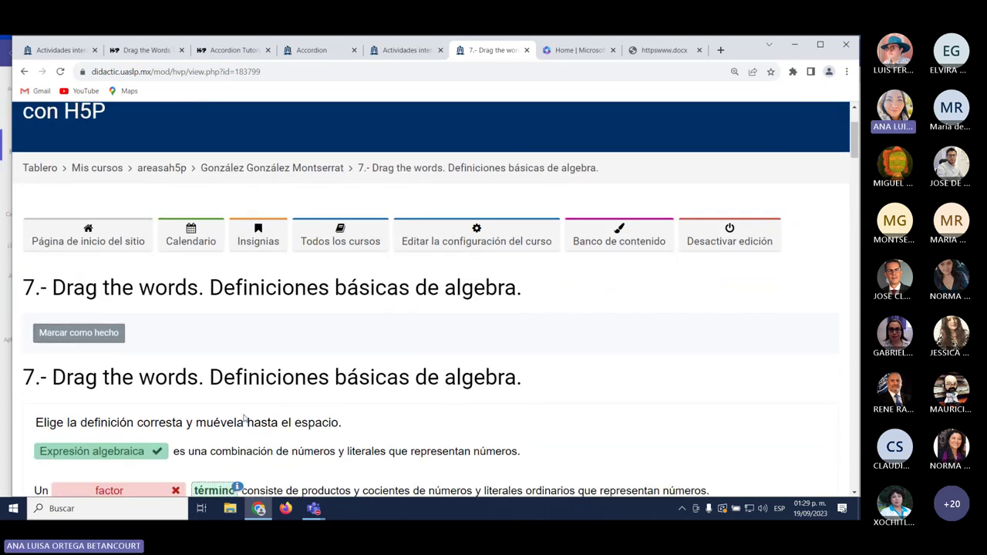
pyautogui.moveTo(137, 318); pyautogui.dragTo(183, 318)
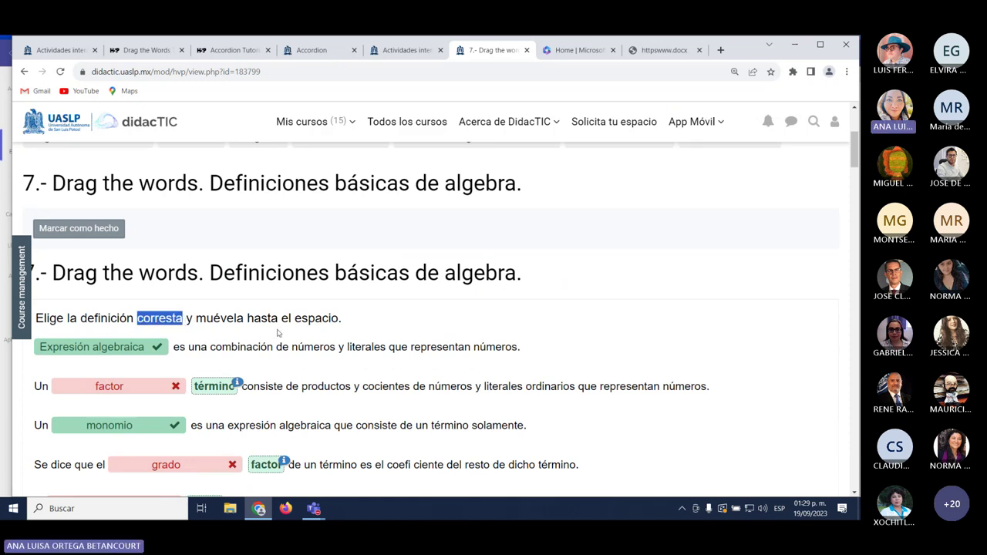
pyautogui.scroll(3, 277, 343)
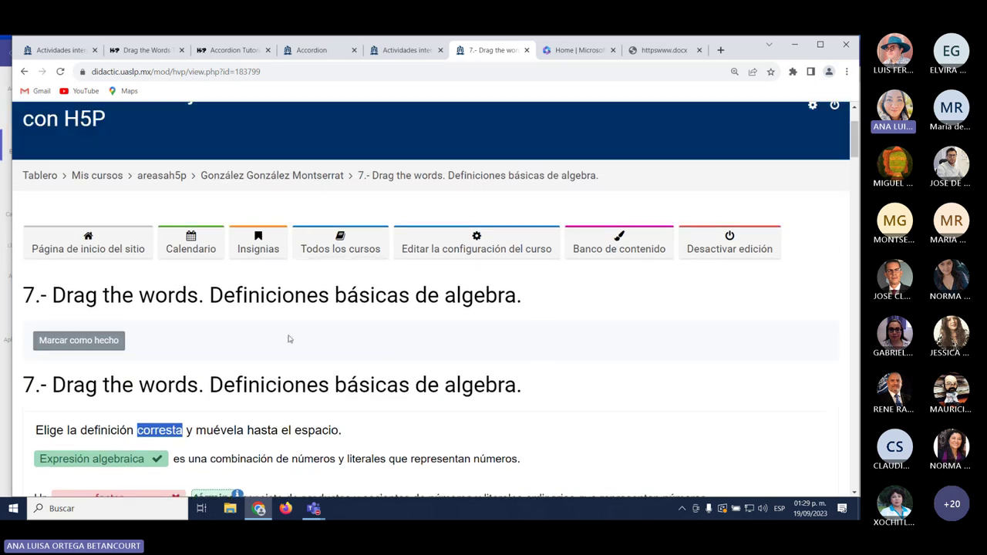
pyautogui.click(296, 181)
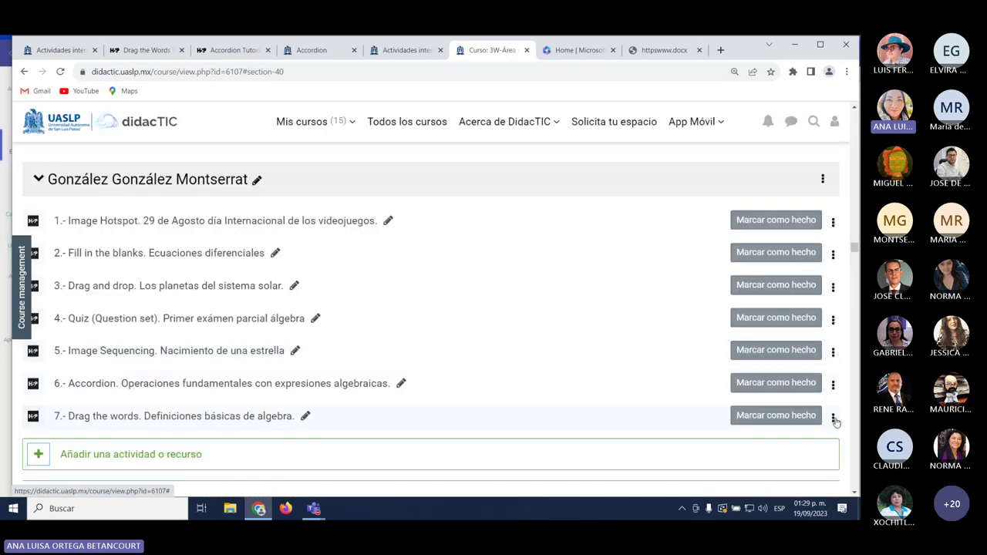
pyautogui.click(833, 418)
pyautogui.click(821, 450)
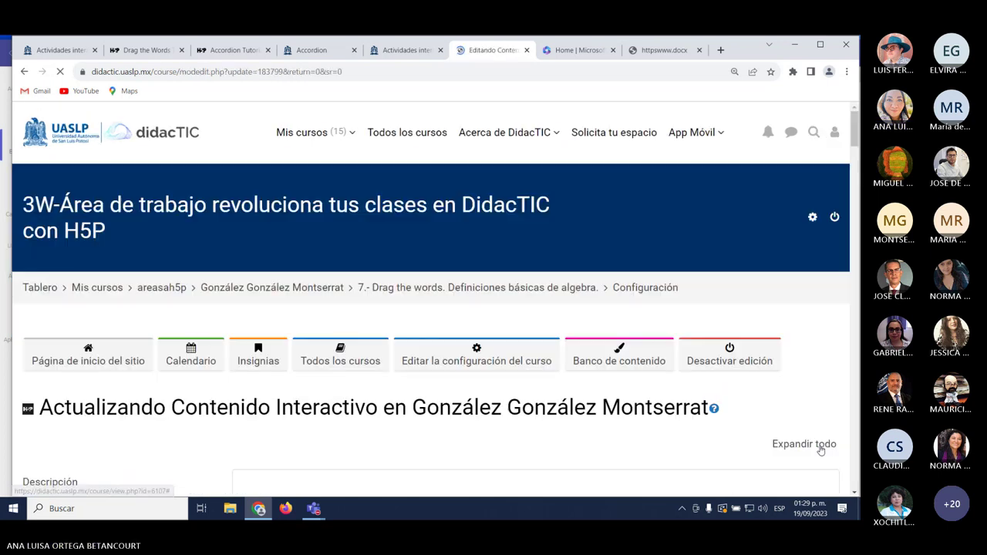
# Correct the task description to read "Elige la definición correcta y muévela hasta el espacio.".
pyautogui.scroll(-2, 616, 420)
pyautogui.scroll(-5, 602, 416)
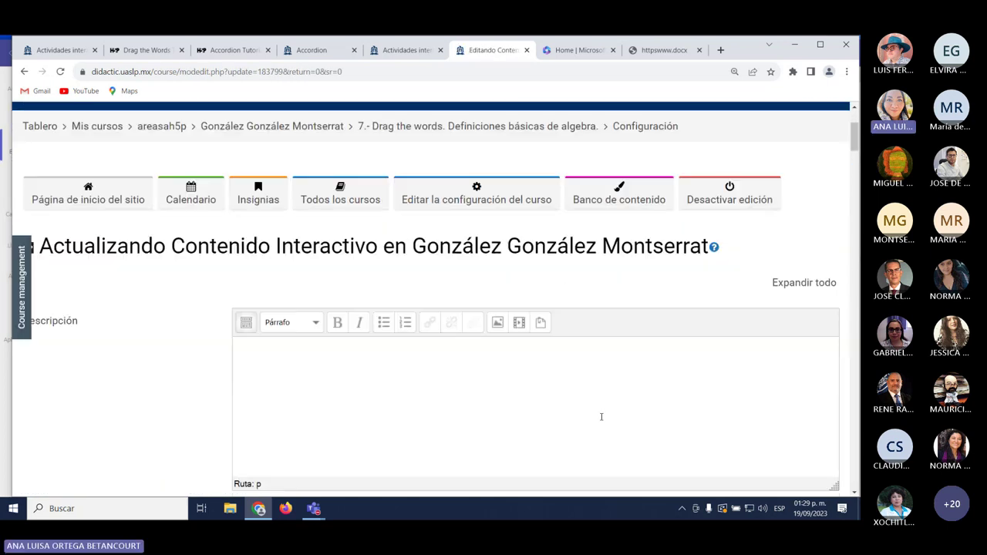
pyautogui.scroll(-5, 601, 420)
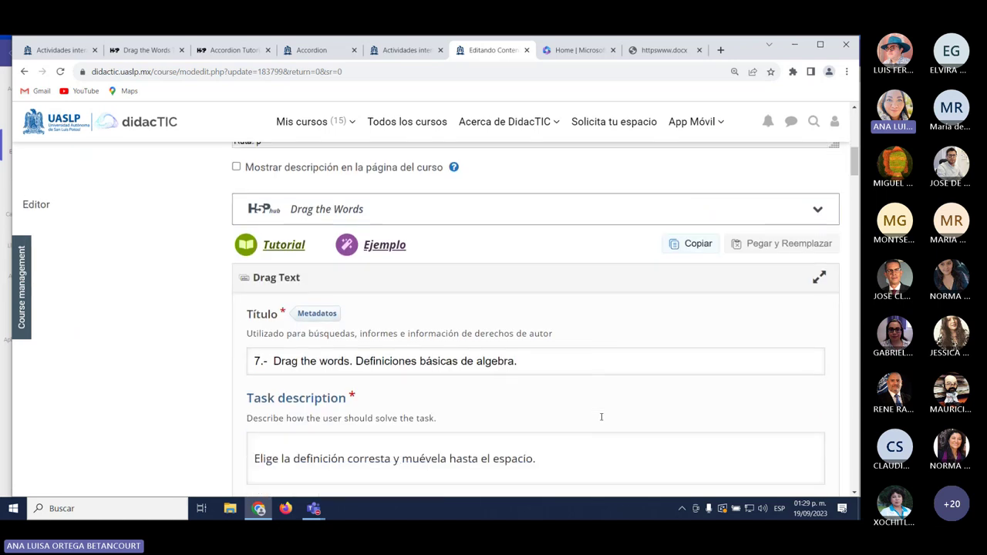
pyautogui.scroll(-4, 593, 422)
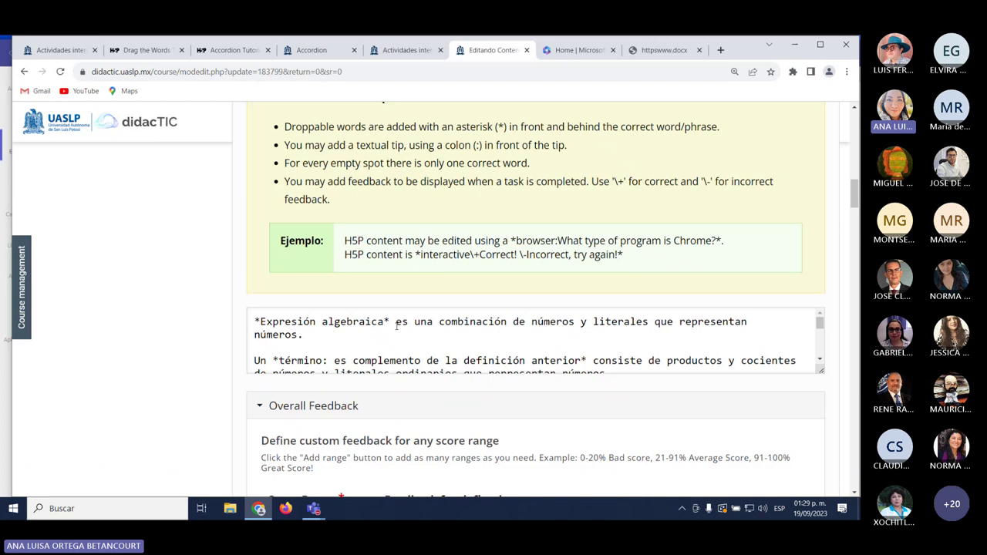
pyautogui.scroll(4, 396, 326)
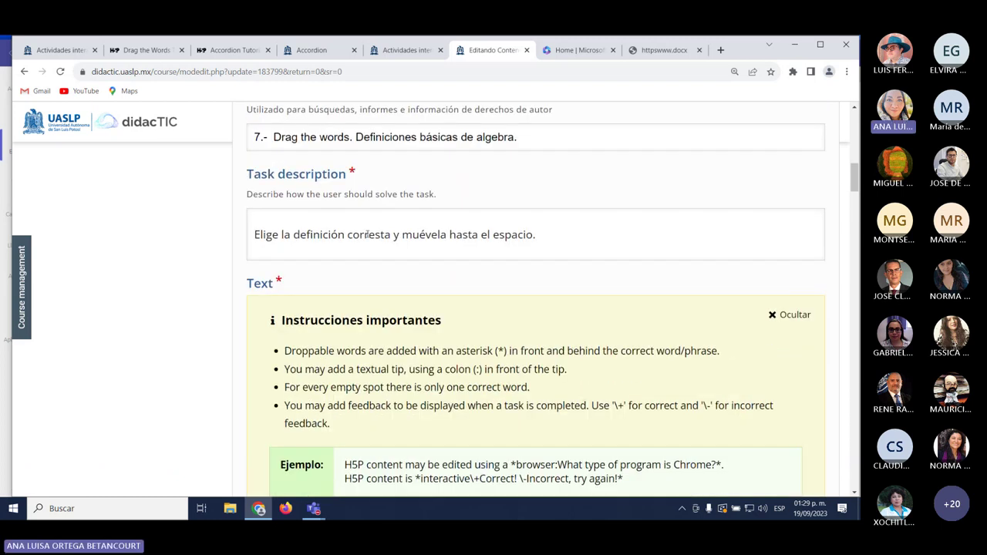
pyautogui.click(367, 235)
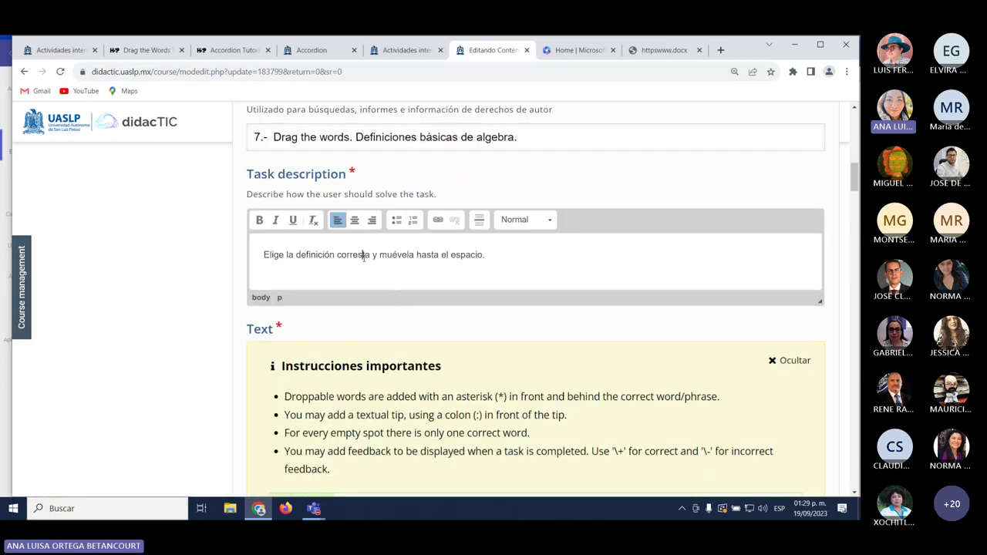
pyautogui.press('BackSpace')
pyautogui.write('c')
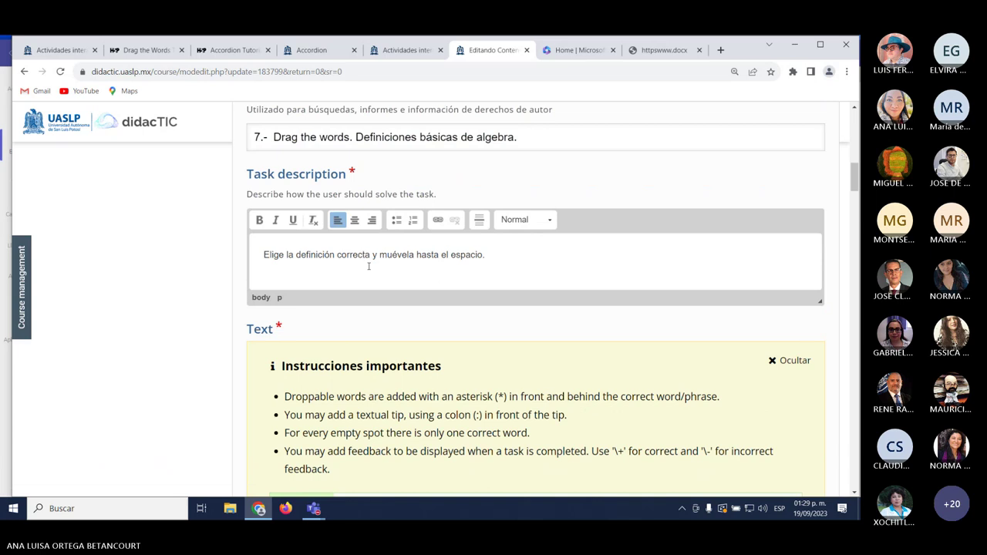
# Save the activity's changes and display the activity.
pyautogui.scroll(-5, 368, 266)
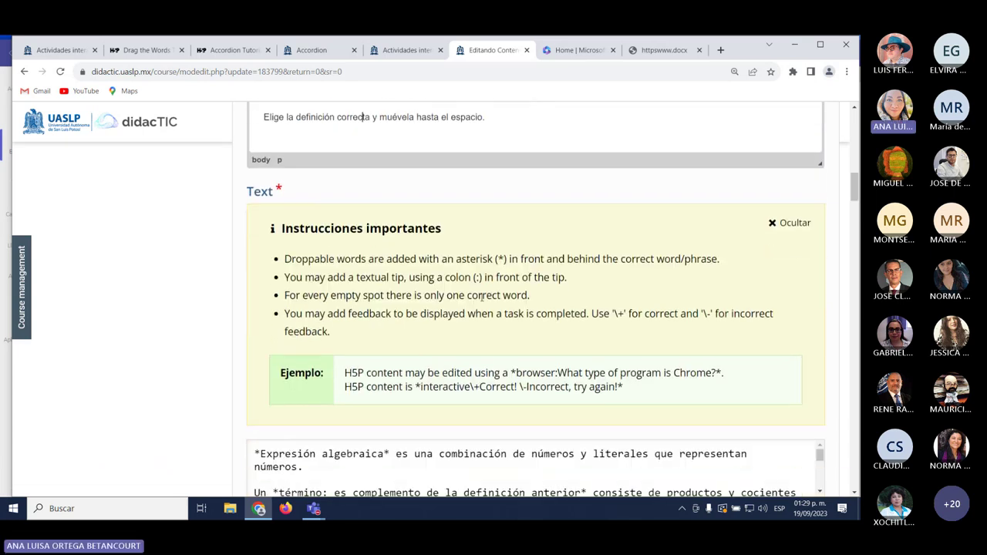
pyautogui.scroll(-4, 480, 301)
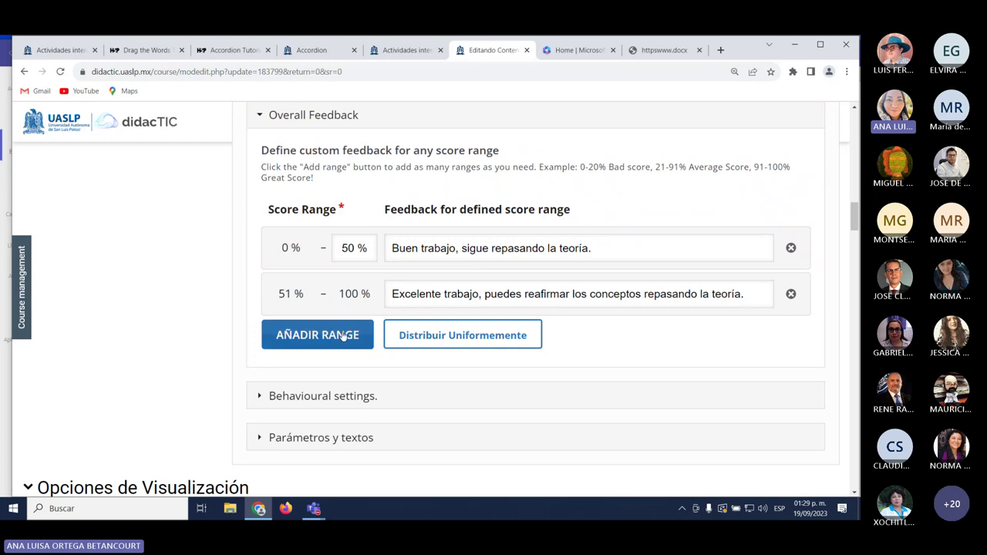
pyautogui.scroll(-6, 348, 376)
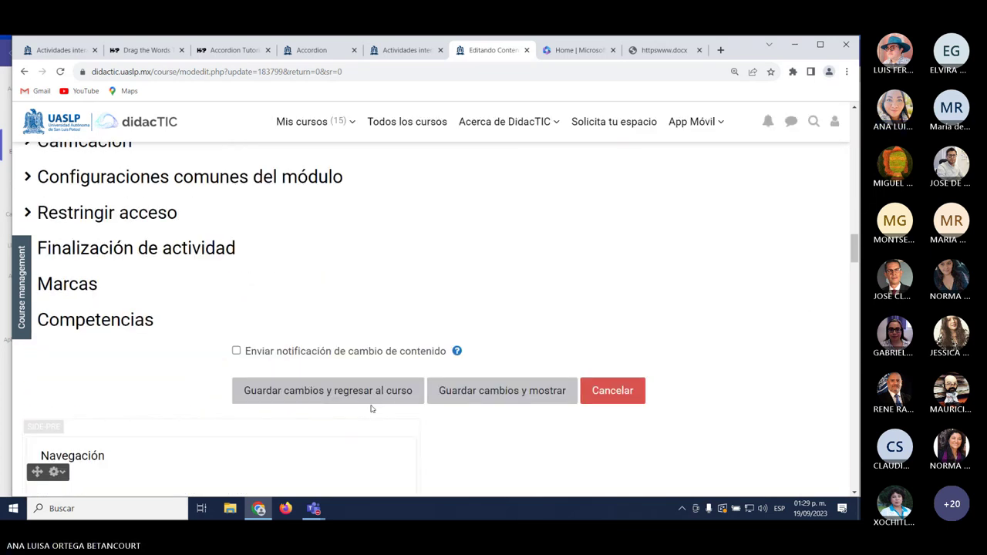
pyautogui.click(509, 400)
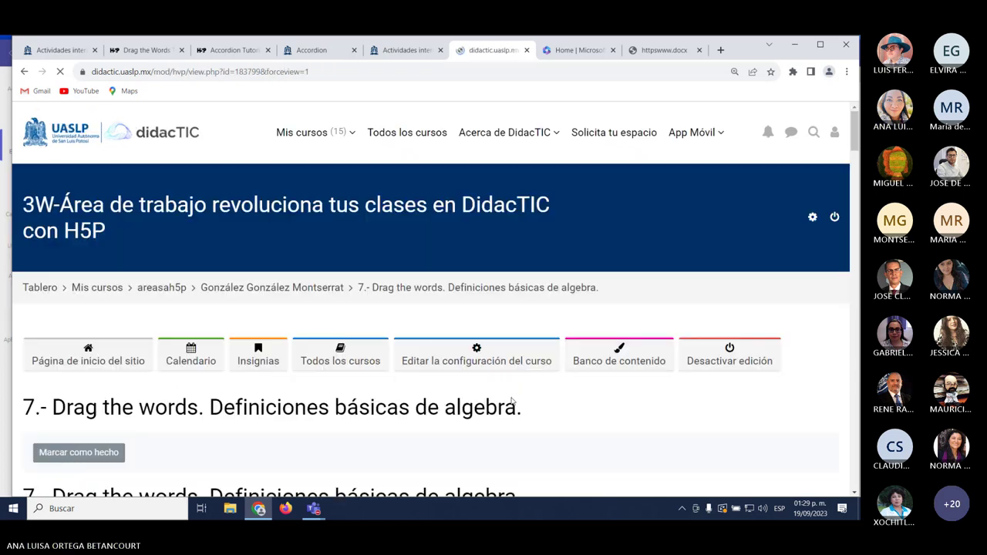
# Review the corrected instruction in the saved activity and show the tips on the second and fourth blanks.
pyautogui.scroll(-2, 512, 403)
pyautogui.scroll(-1, 511, 406)
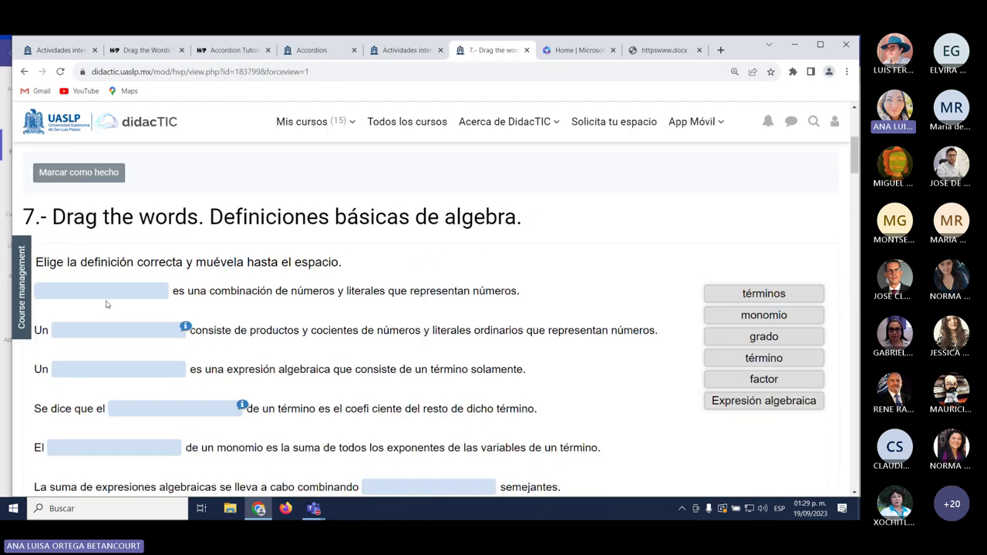
pyautogui.moveTo(136, 262); pyautogui.dragTo(199, 265)
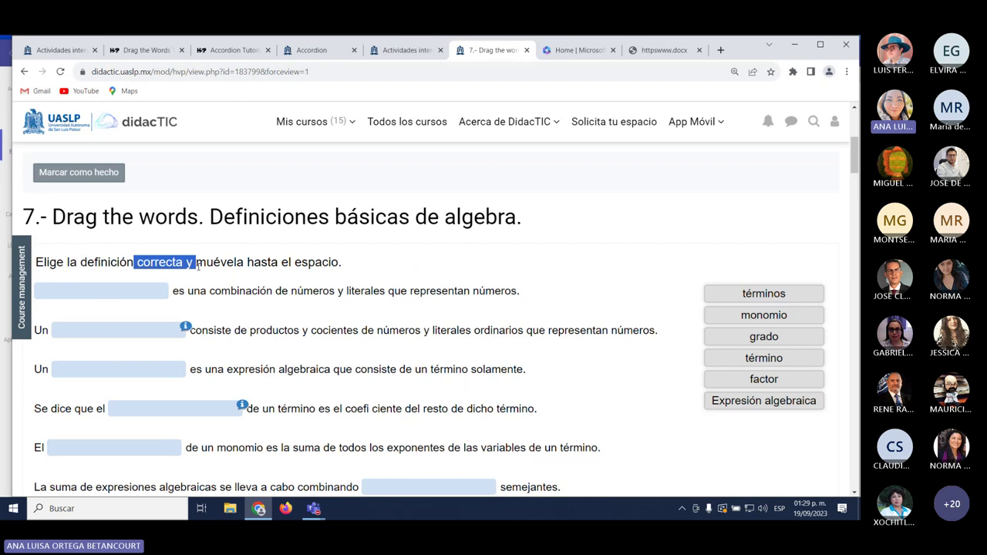
pyautogui.click(496, 379)
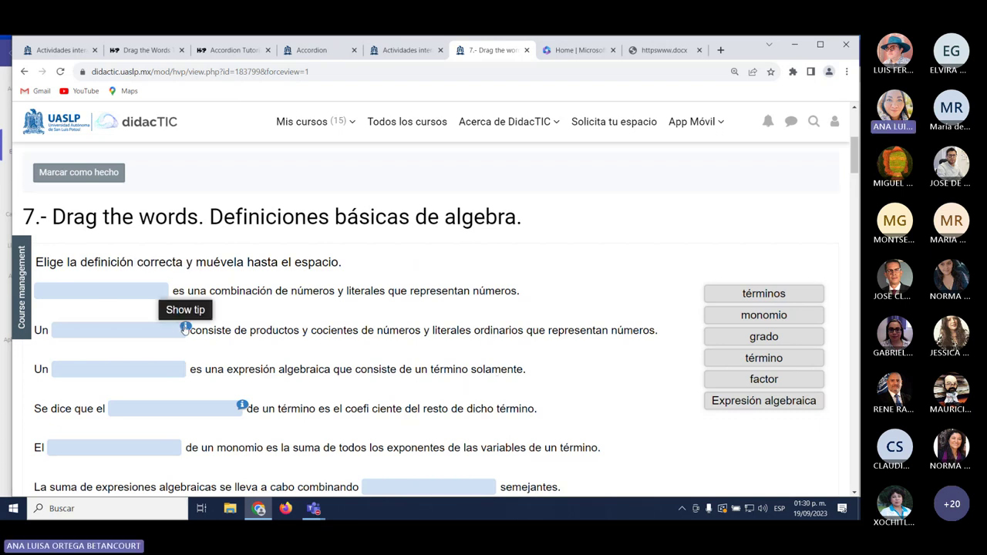
pyautogui.click(185, 327)
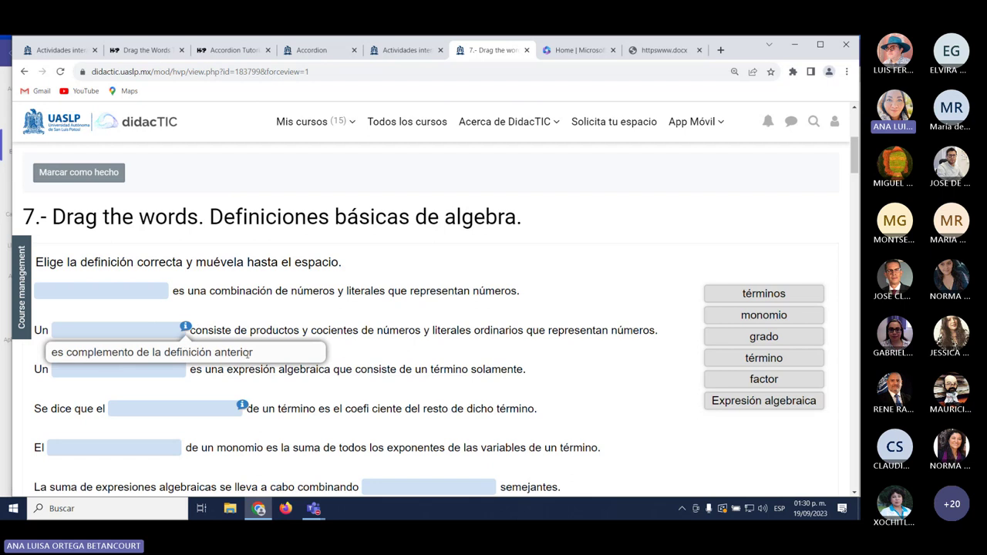
pyautogui.click(242, 406)
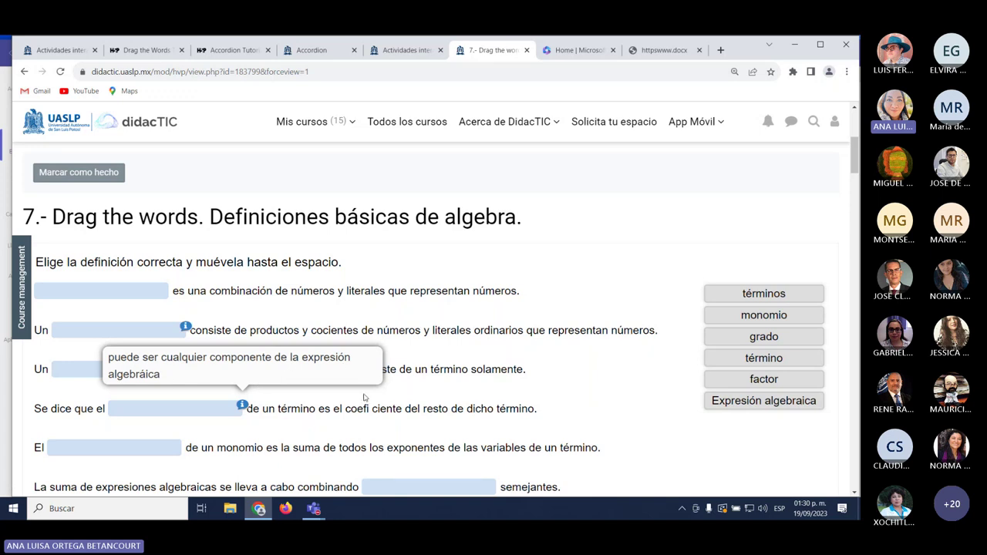
pyautogui.scroll(-2, 394, 405)
pyautogui.click(391, 415)
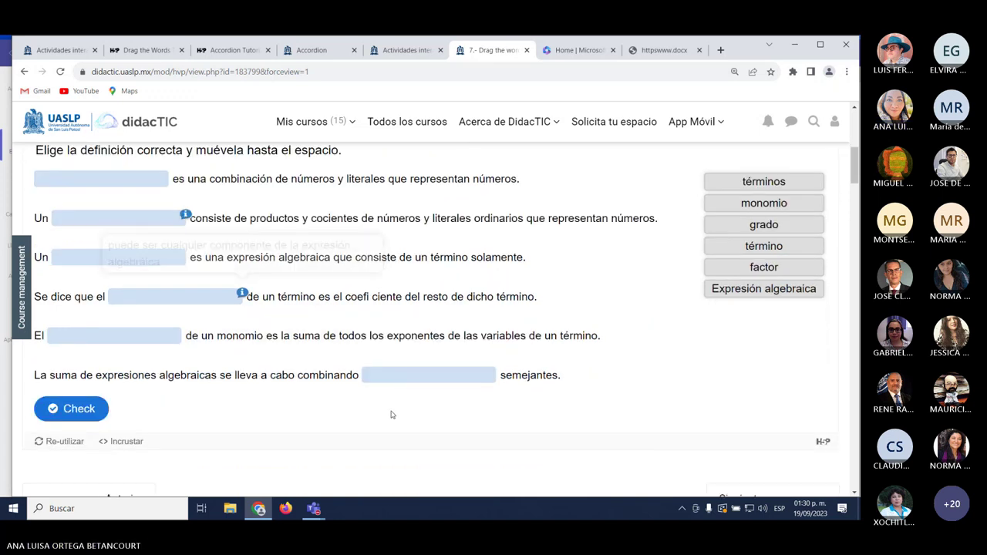
pyautogui.scroll(3, 390, 415)
pyautogui.scroll(-3, 391, 414)
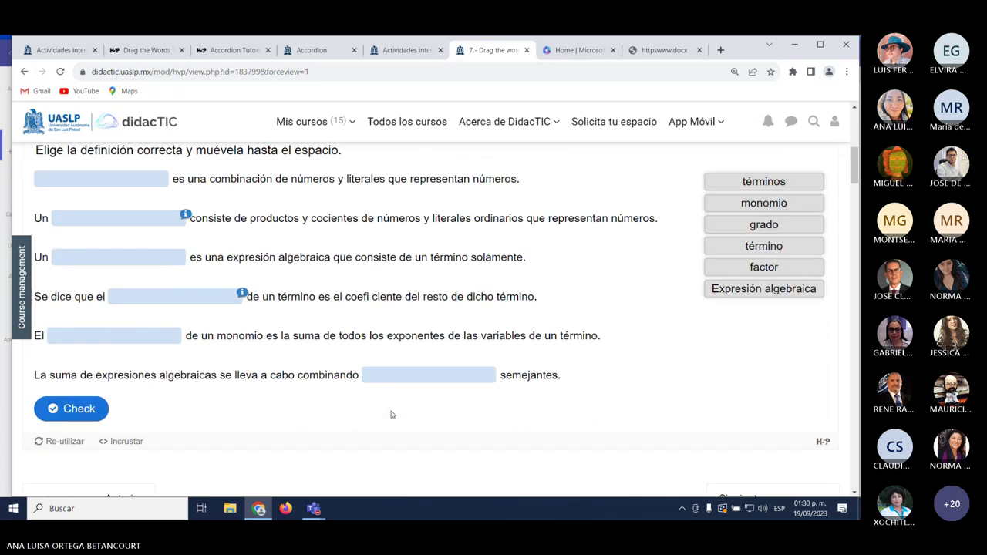
# Return to the course and open "6.1 Acoddion- Conceptos Teoría del diseño" in the next participant's section.
pyautogui.scroll(7, 362, 362)
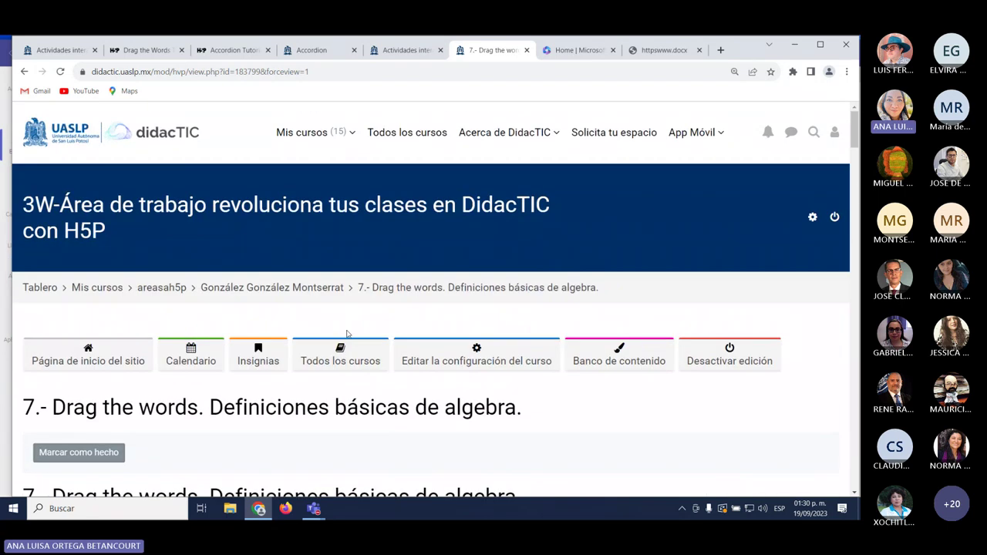
pyautogui.click(296, 287)
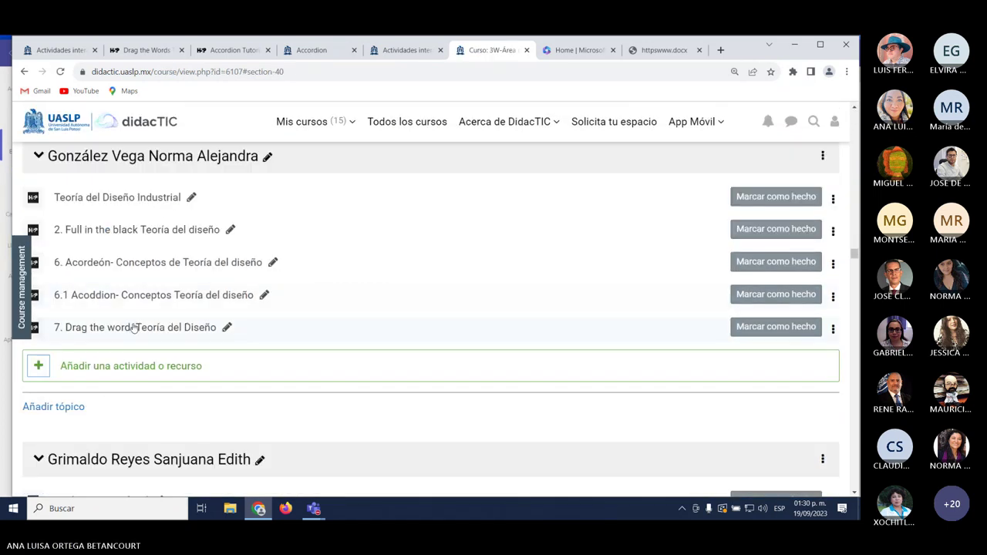
pyautogui.click(143, 297)
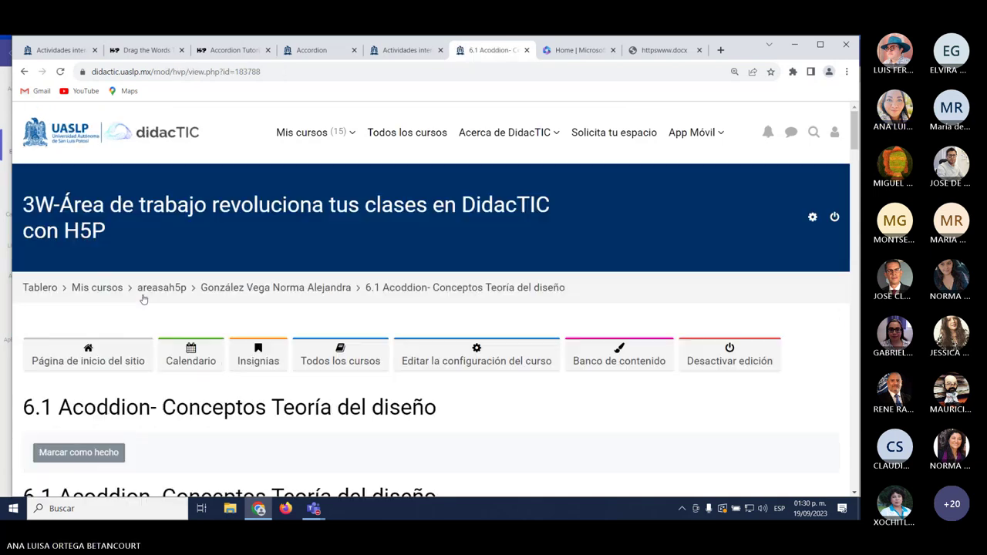
# Expand the accordion's Forma, Función, Expresión and Énfasis del diseño panels one after another to review their content.
pyautogui.scroll(-2, 147, 298)
pyautogui.scroll(-1, 146, 298)
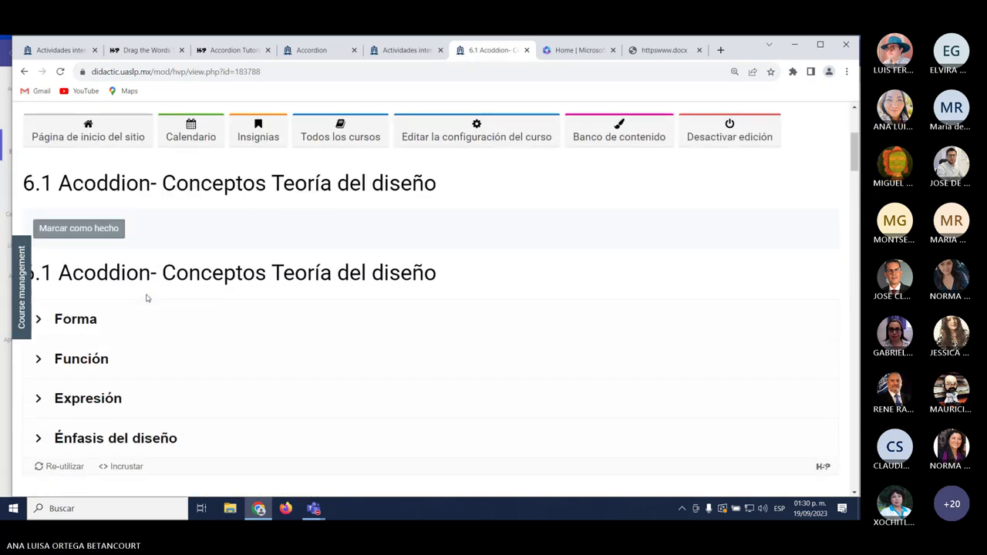
pyautogui.click(43, 319)
pyautogui.scroll(-2, 44, 321)
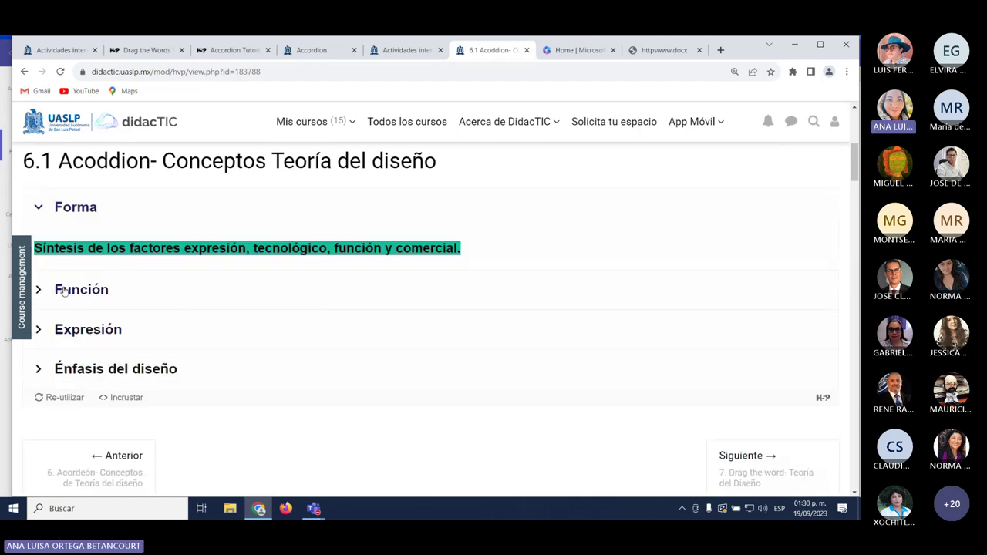
pyautogui.click(65, 290)
pyautogui.click(73, 315)
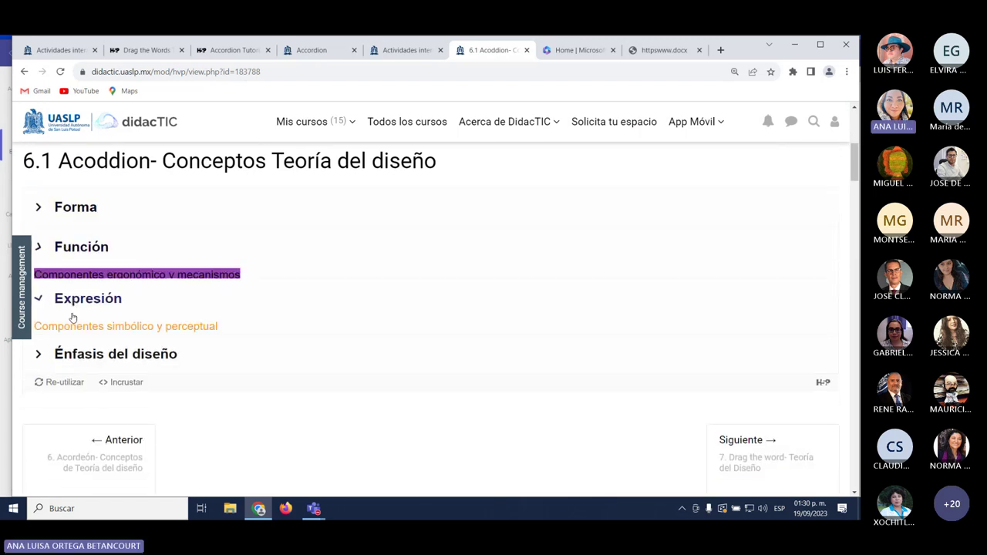
pyautogui.click(81, 358)
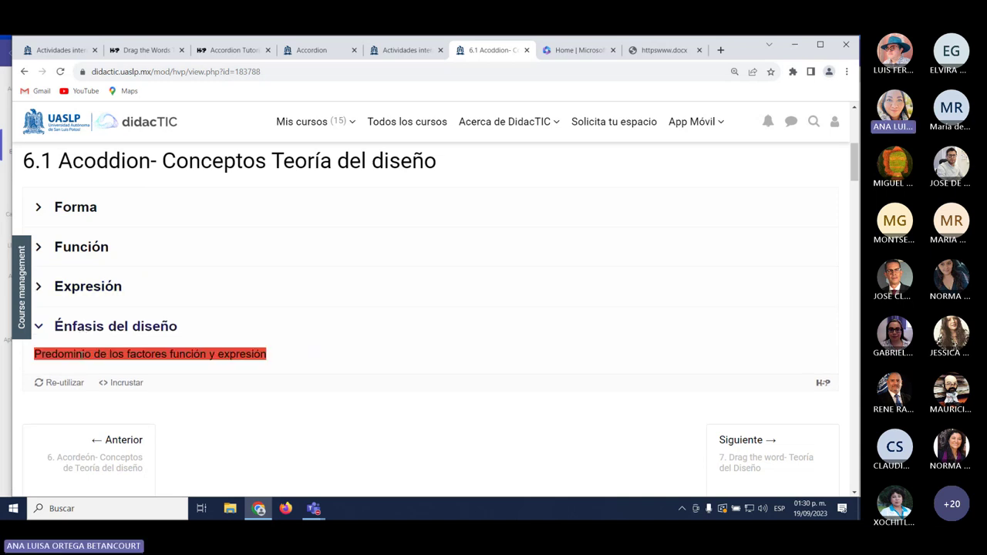
# Solve the next activity, "7. Drag the word- Teoría del Diseño", by placing Utilitas, Firmitas and Venustas in blanks one to three, and check the answers.
pyautogui.click(760, 485)
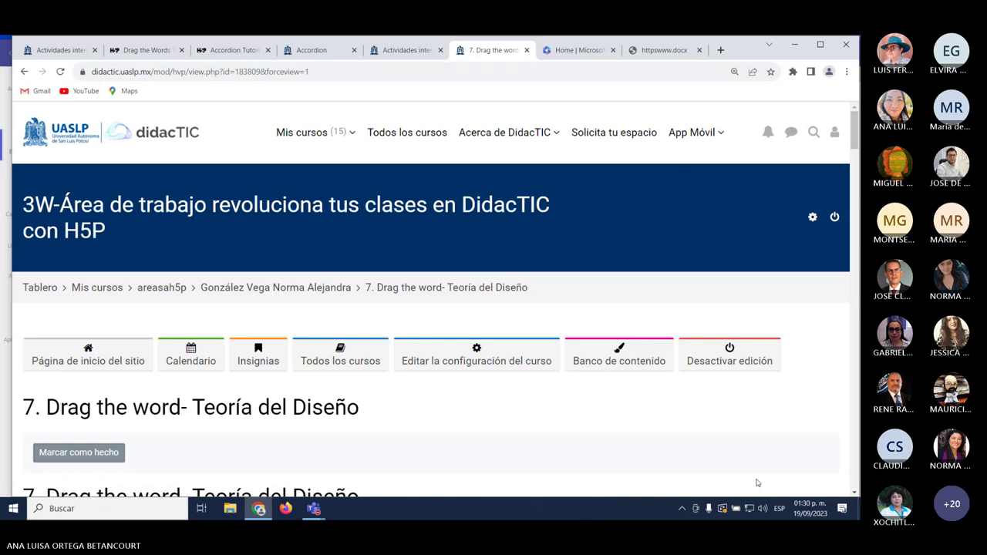
pyautogui.scroll(-3, 668, 485)
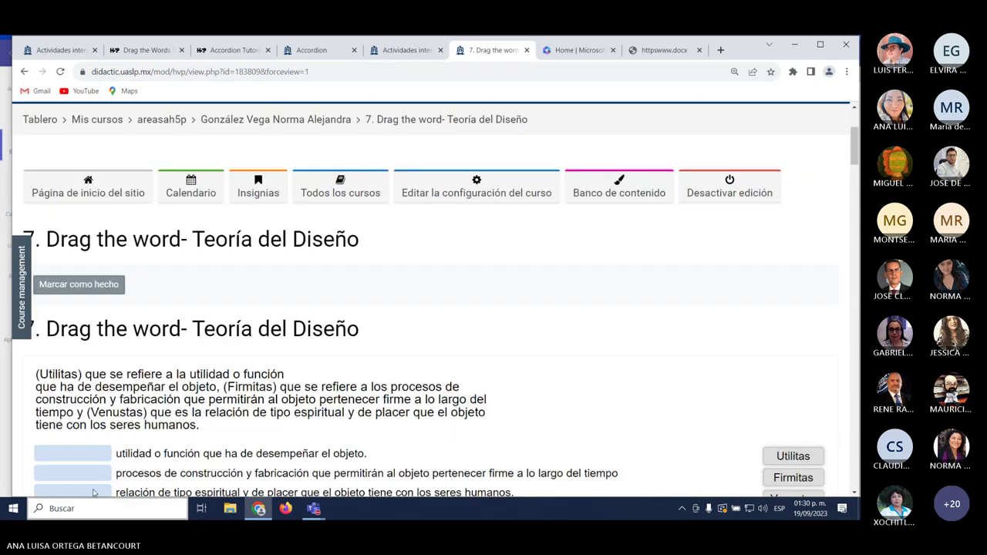
pyautogui.scroll(-2, 185, 412)
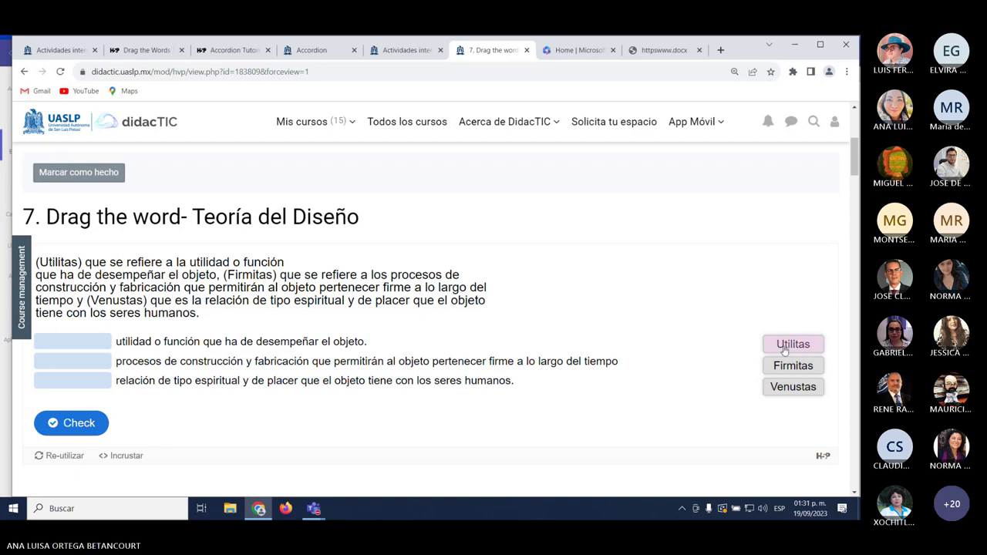
pyautogui.moveTo(786, 349); pyautogui.dragTo(51, 347)
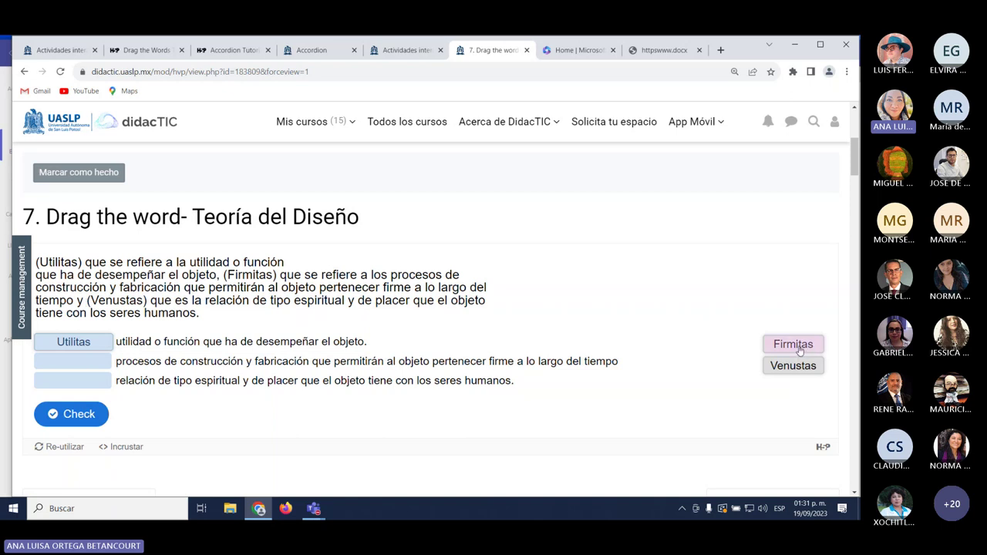
pyautogui.moveTo(799, 351); pyautogui.dragTo(73, 363)
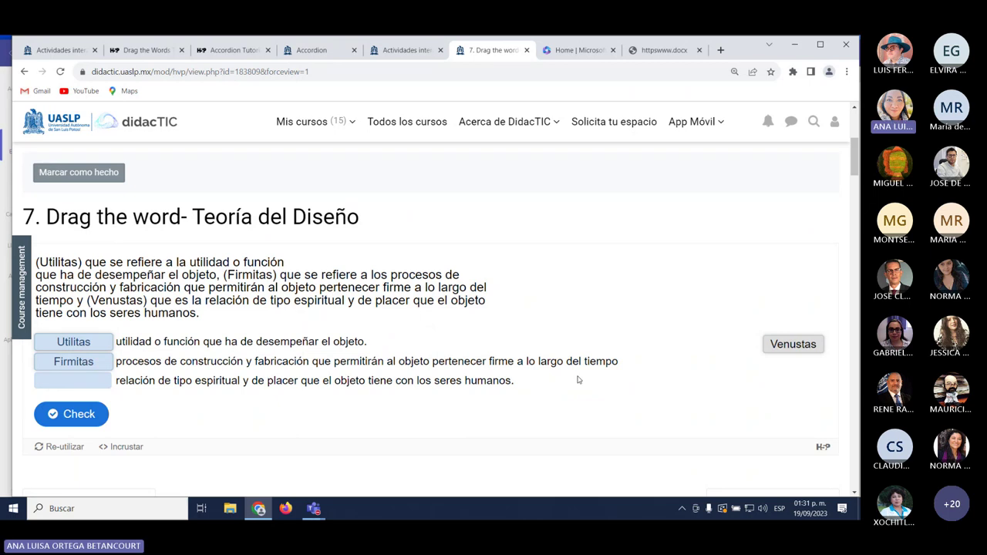
pyautogui.moveTo(793, 344); pyautogui.dragTo(73, 380)
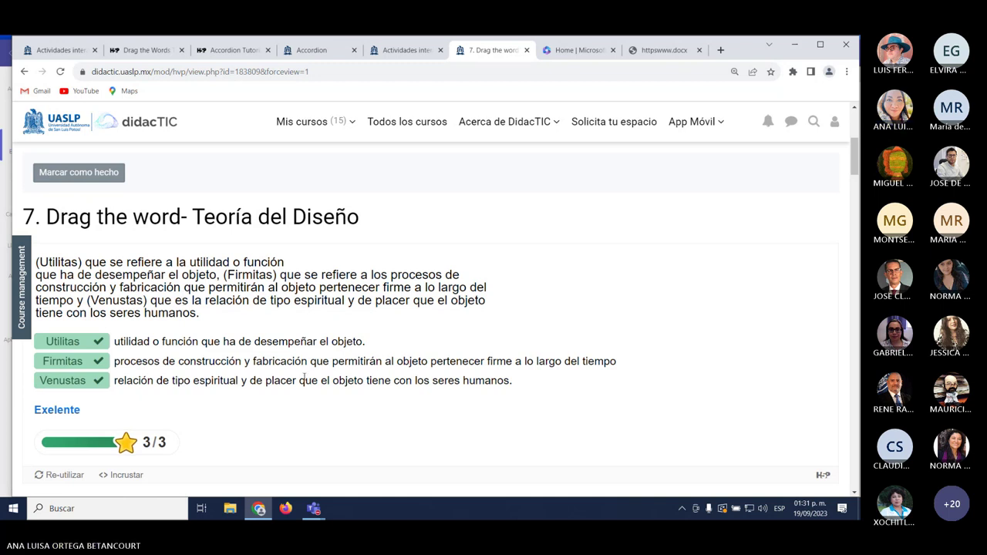
# Return to the participant's course section and rename the 6.1 activity as "6.1 Accodion- Conceptos Teoría del diseño".
pyautogui.scroll(3, 302, 379)
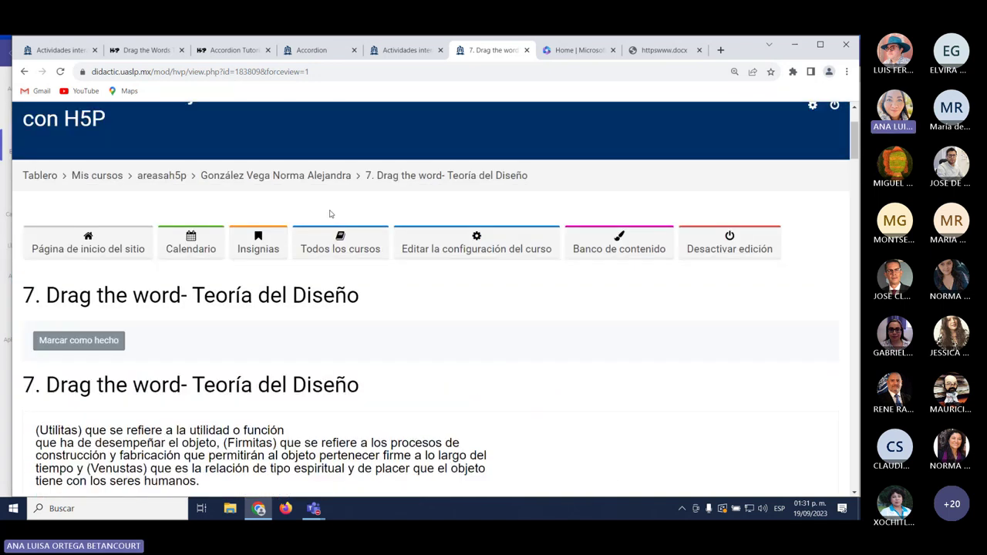
pyautogui.click(310, 178)
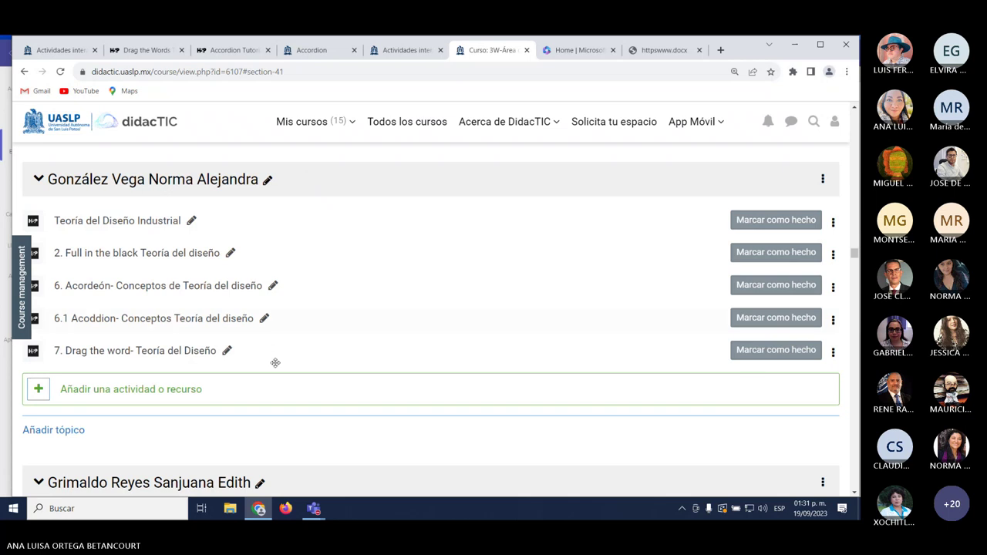
pyautogui.click(263, 317)
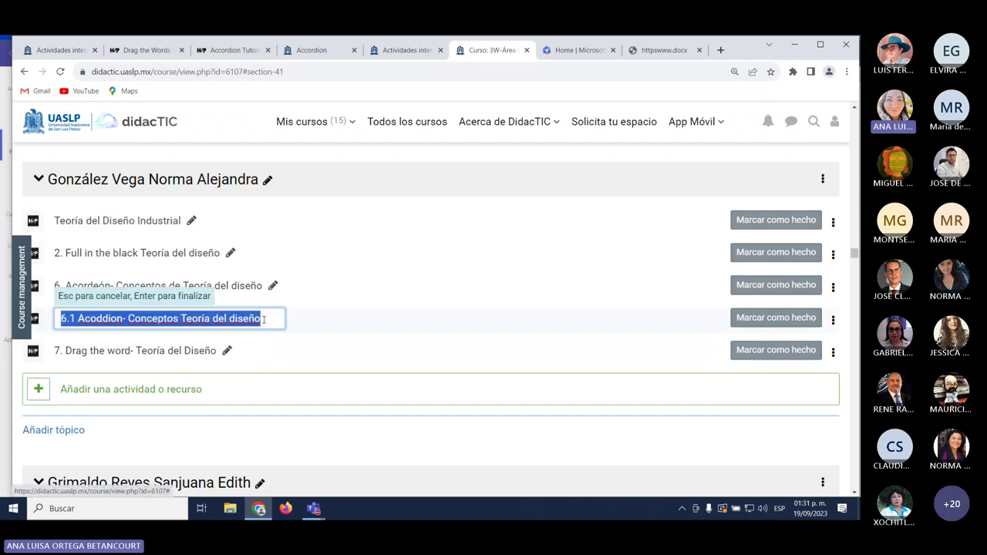
pyautogui.press('Home')
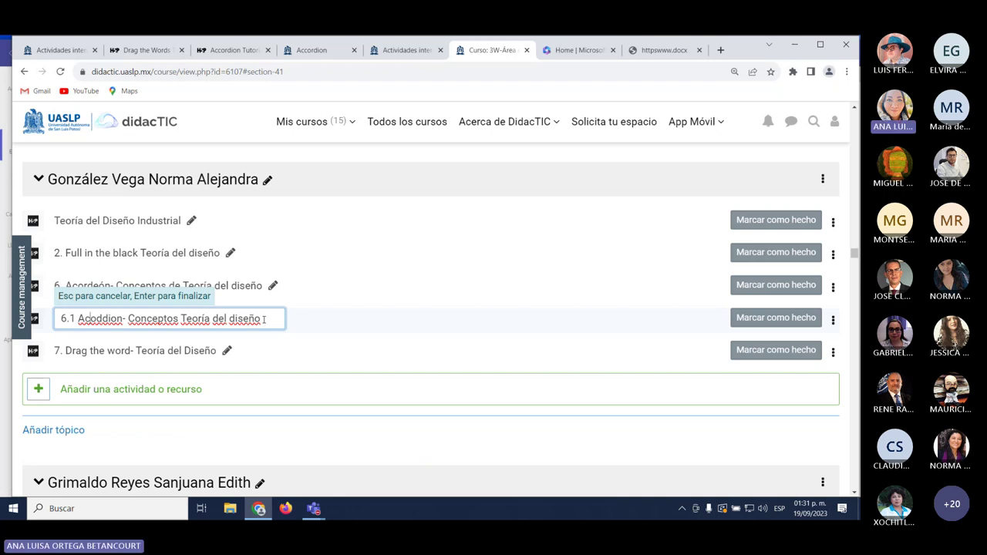
pyautogui.press('Right')
pyautogui.press('Right')
pyautogui.press('Right')
pyautogui.press('Right')
pyautogui.press('Right')
pyautogui.press('Right')
pyautogui.write('c')
pyautogui.press('Left')
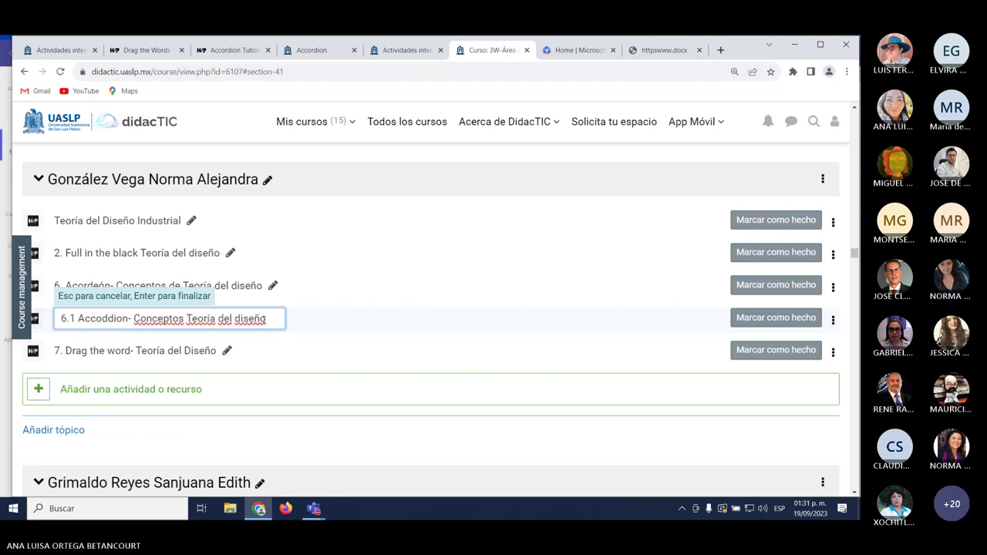
pyautogui.press('Delete')
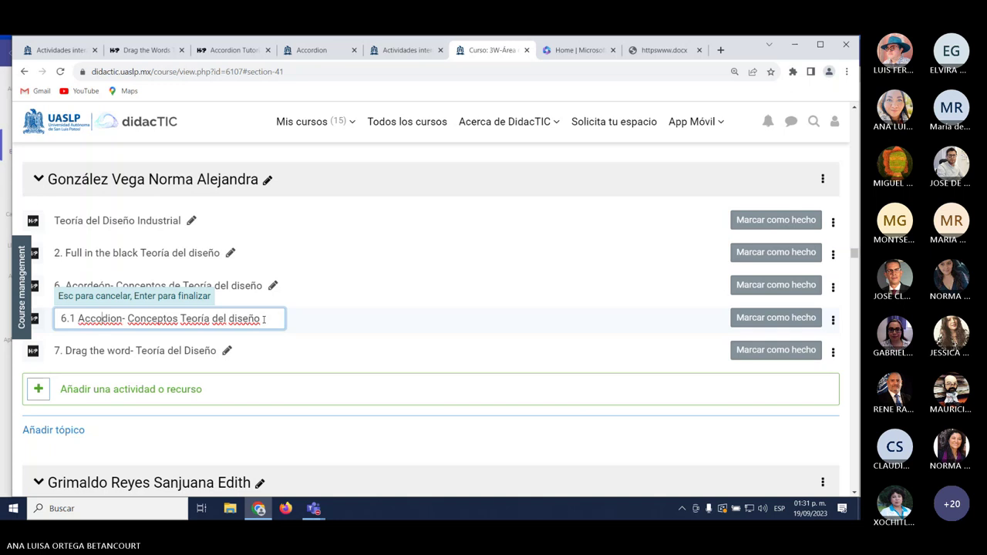
pyautogui.press('Return')
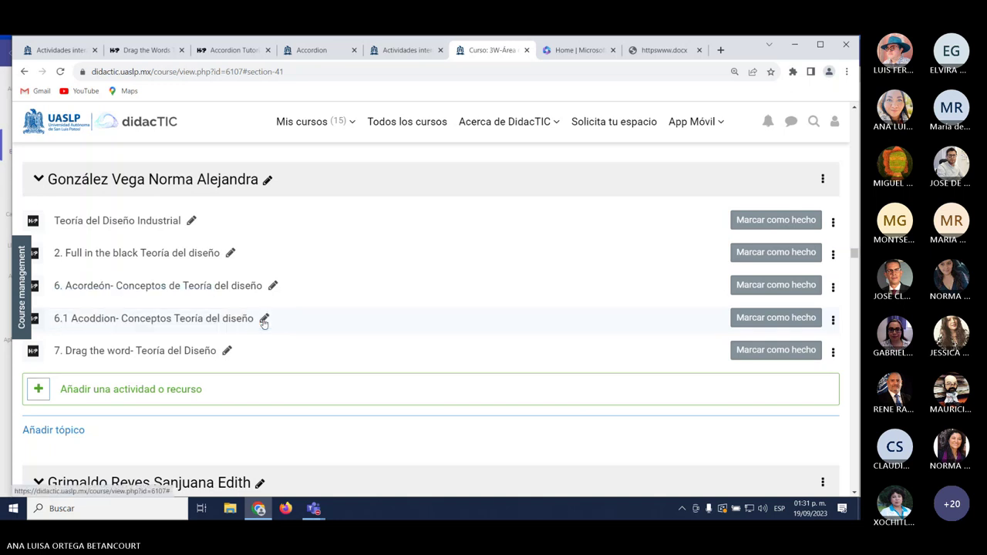
# Rename the seventh activity in the same section as "7. Drag the words - Teoría del Diseño".
pyautogui.click(227, 350)
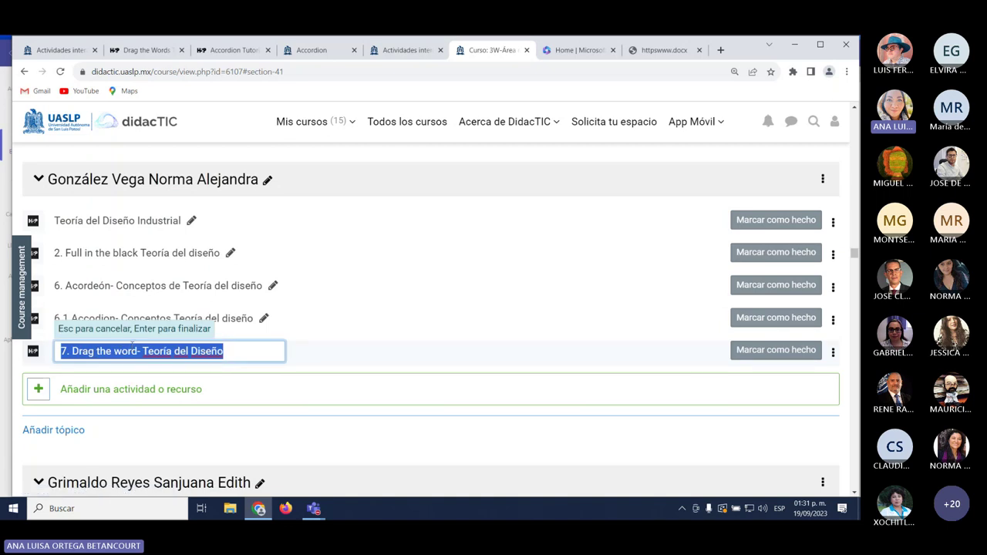
pyautogui.click(136, 351)
pyautogui.write('s')
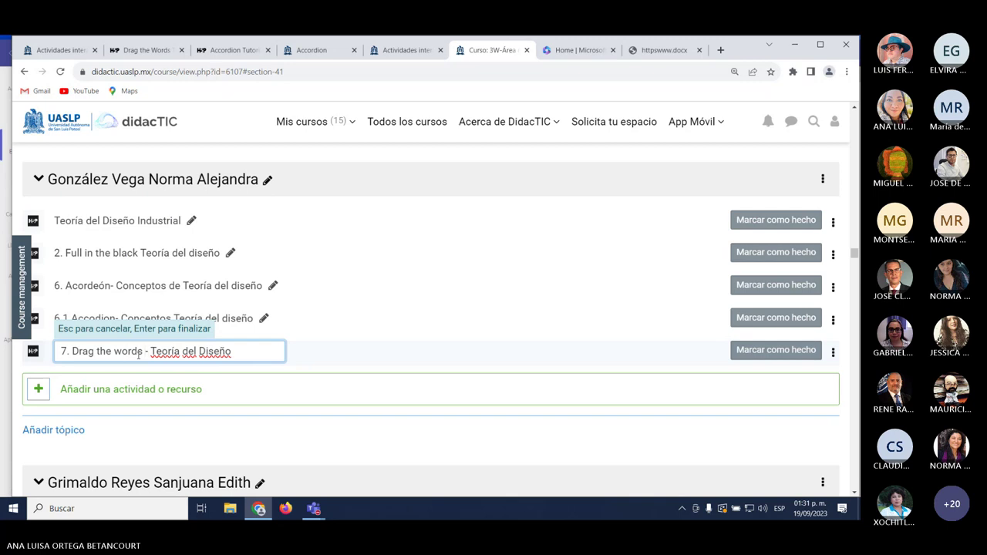
pyautogui.press('Return')
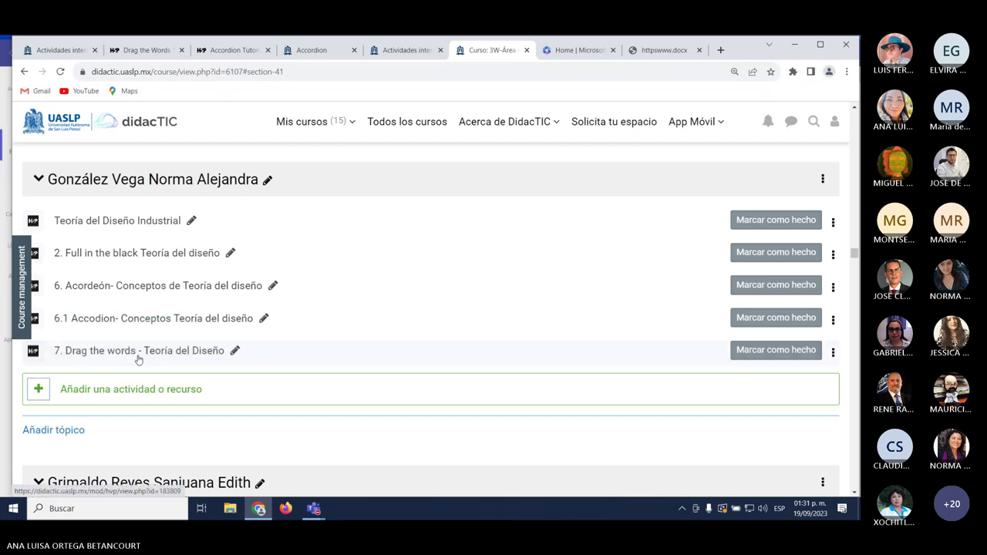
# Look over the Drag the Words checklist, open the "Listas de Cotejo H5P" section, and return to the participant's activities.
pyautogui.click(48, 51)
pyautogui.scroll(-2, 168, 292)
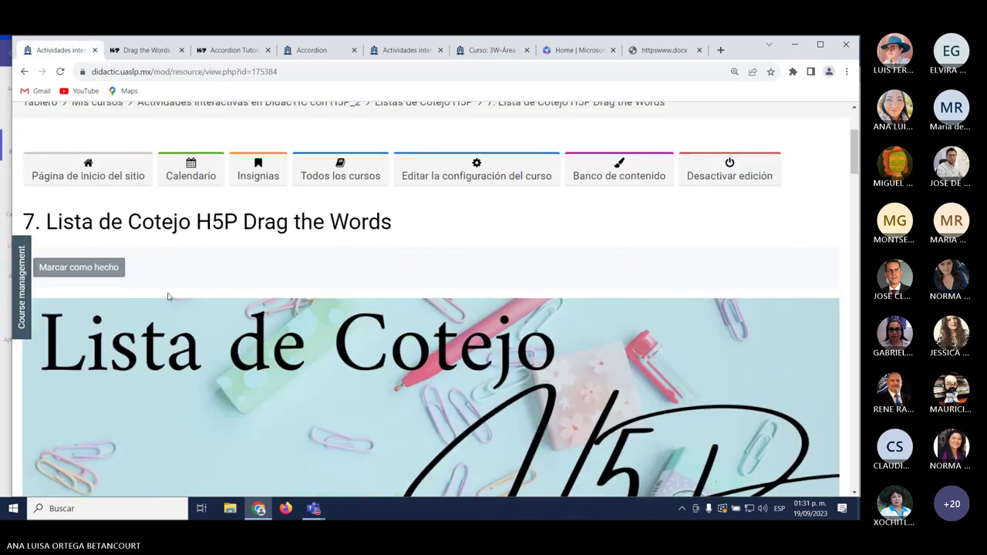
pyautogui.scroll(-3, 167, 293)
pyautogui.scroll(5, 167, 293)
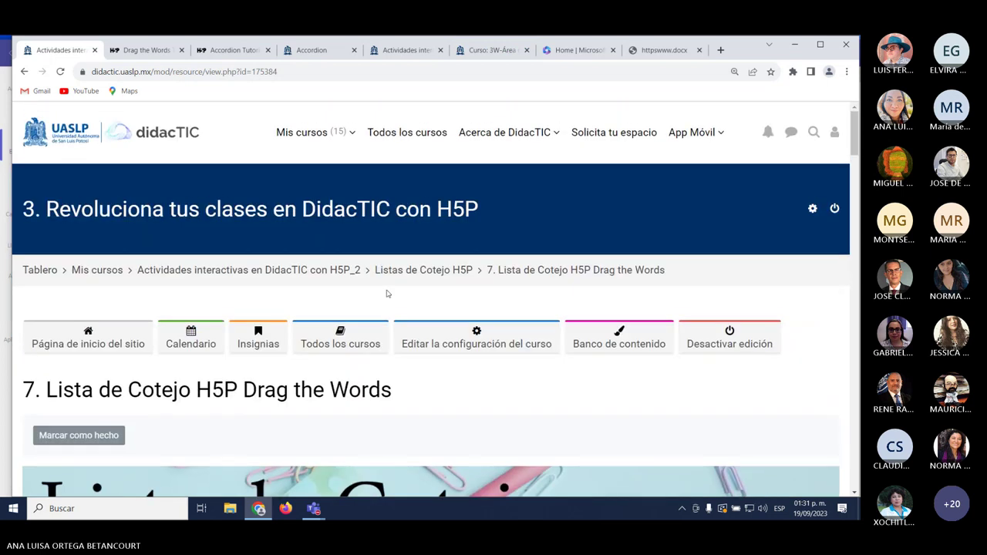
pyautogui.click(454, 276)
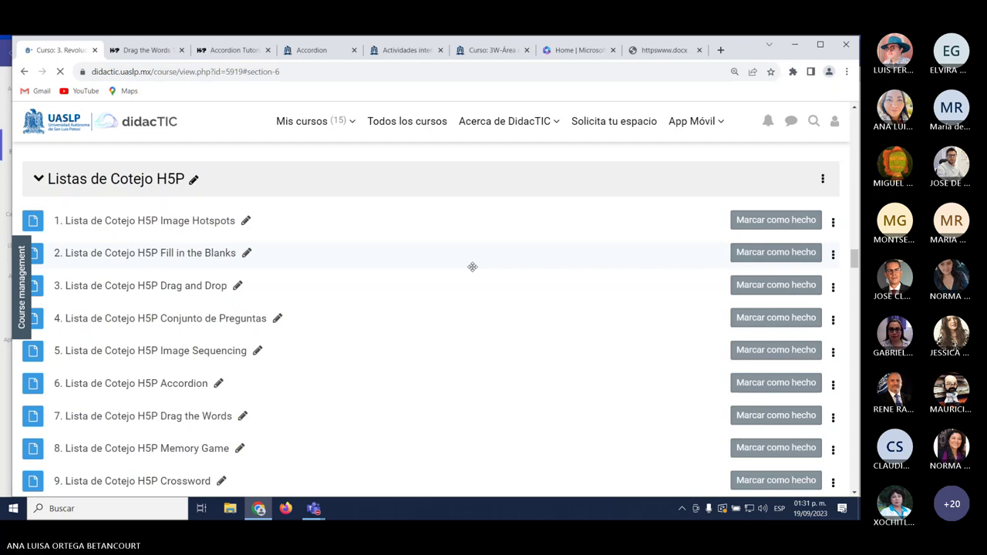
pyautogui.click(480, 51)
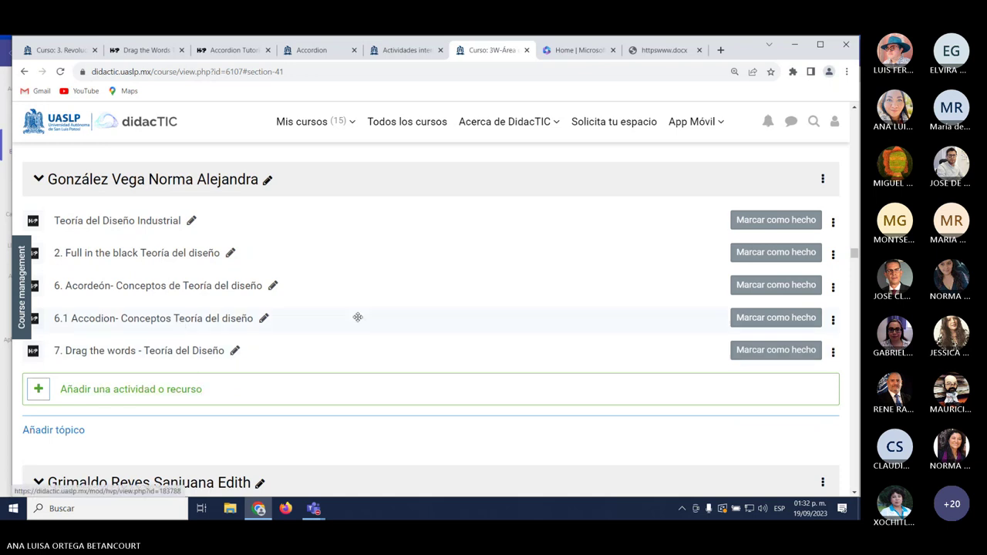
# Open the settings of the 6.1 accordion activity, review its title and panels, and leave without saving.
pyautogui.click(833, 319)
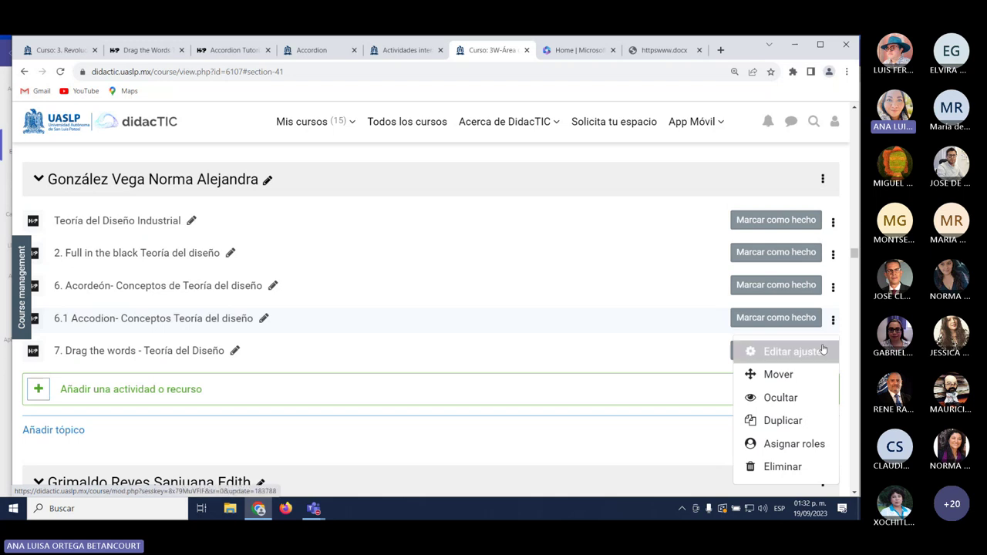
pyautogui.click(818, 351)
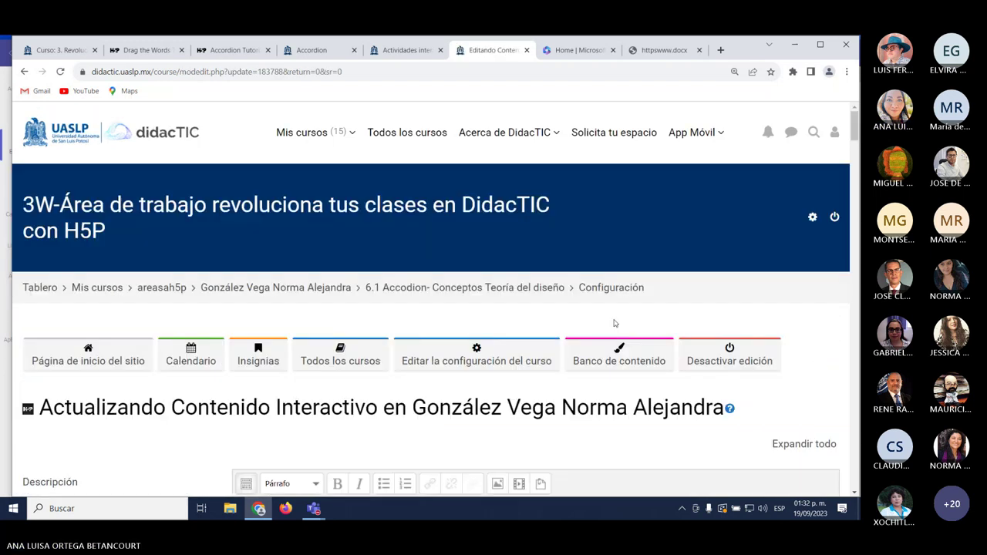
pyautogui.scroll(-4, 567, 352)
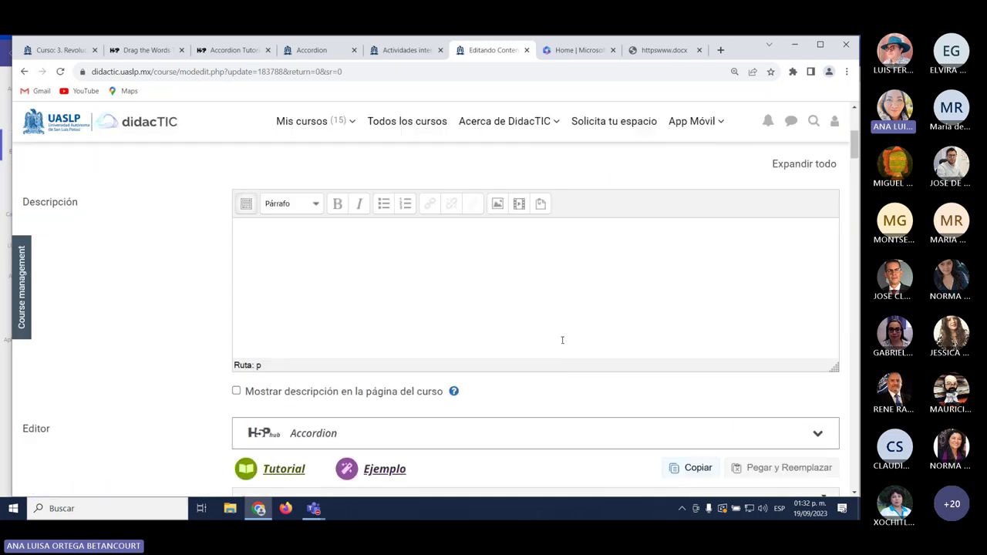
pyautogui.scroll(-3, 555, 347)
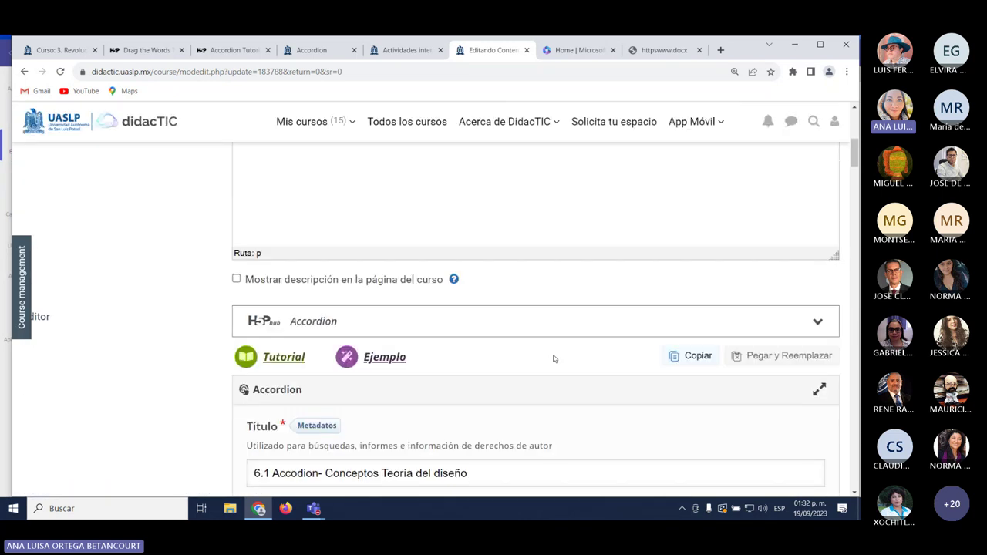
pyautogui.scroll(-2, 554, 357)
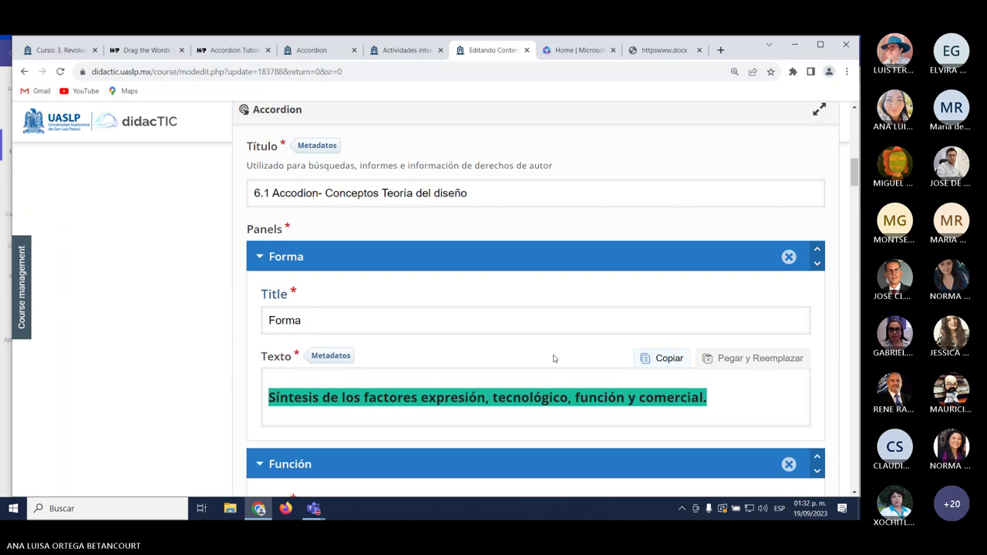
pyautogui.scroll(-4, 553, 358)
pyautogui.scroll(-6, 552, 359)
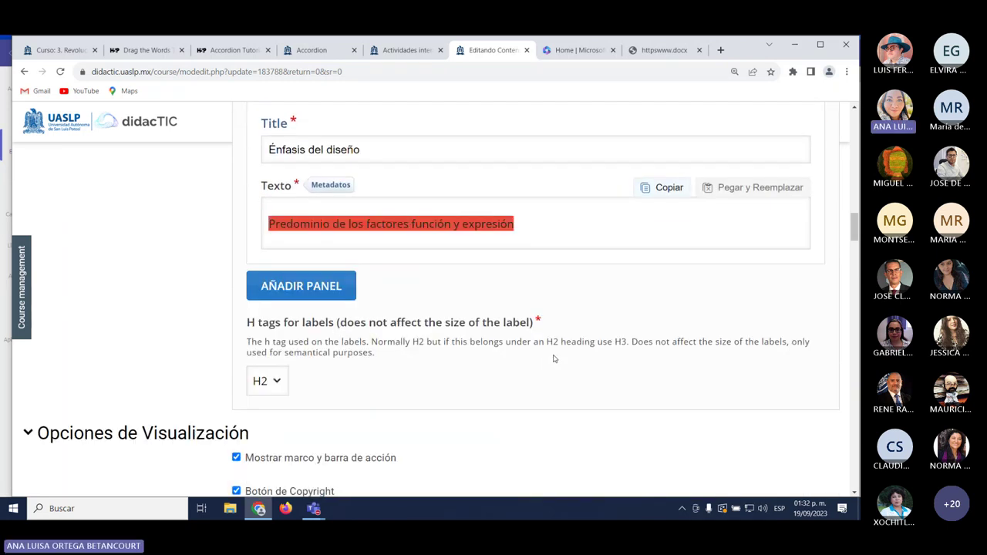
pyautogui.scroll(10, 552, 358)
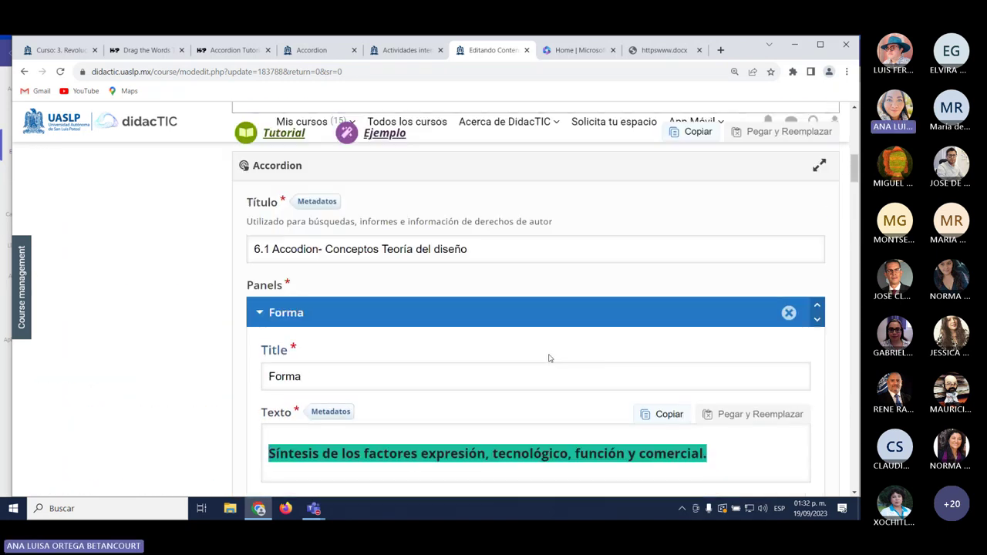
pyautogui.scroll(8, 549, 357)
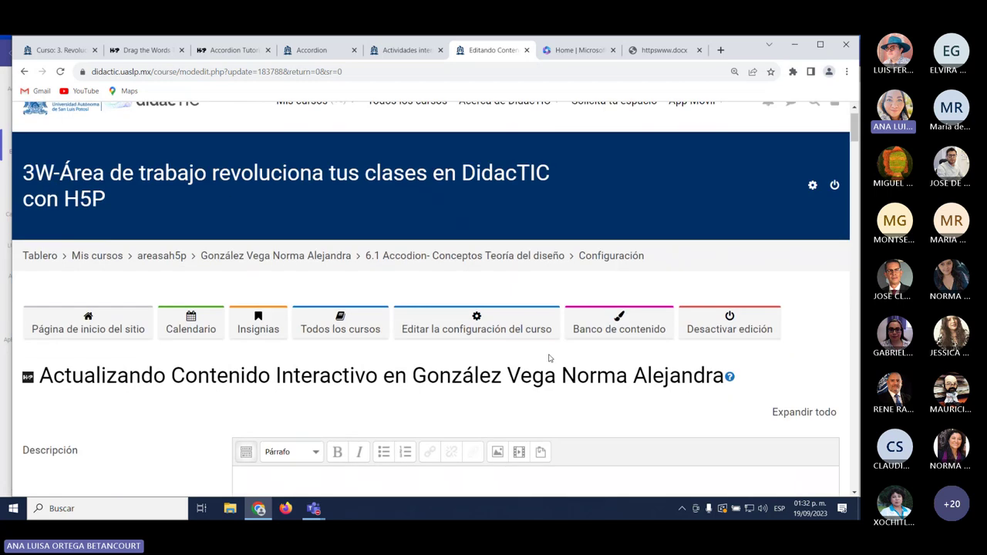
pyautogui.scroll(-20, 549, 357)
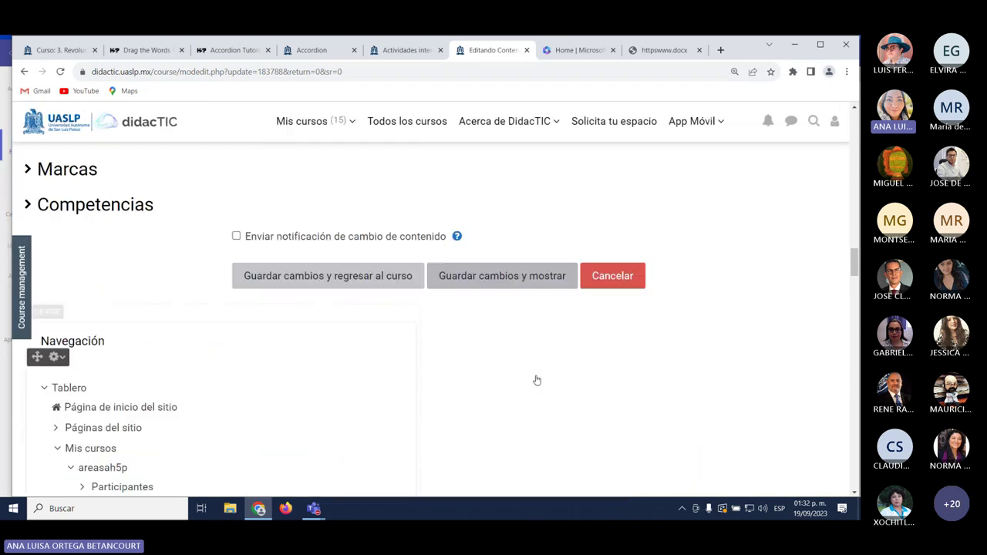
pyautogui.click(614, 279)
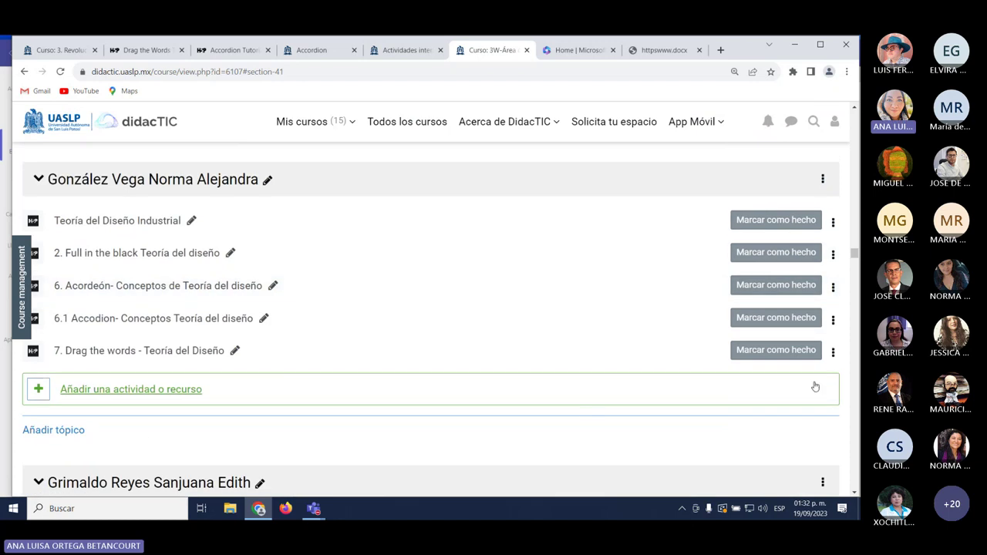
# Open the settings of "7. Drag the words - Teoría del Diseño", copy its task description, and replace it with "Arrastra las palabras.".
pyautogui.click(833, 352)
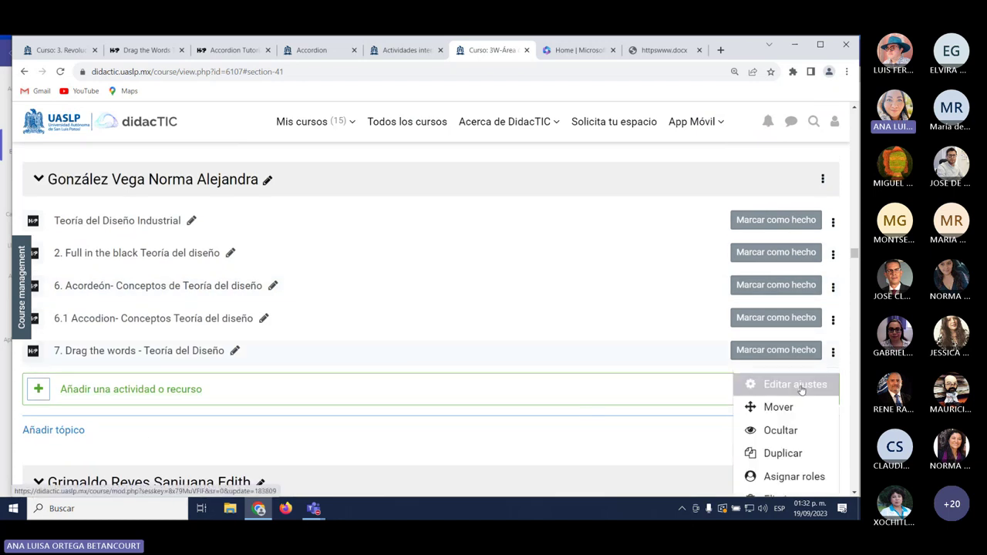
pyautogui.click(802, 390)
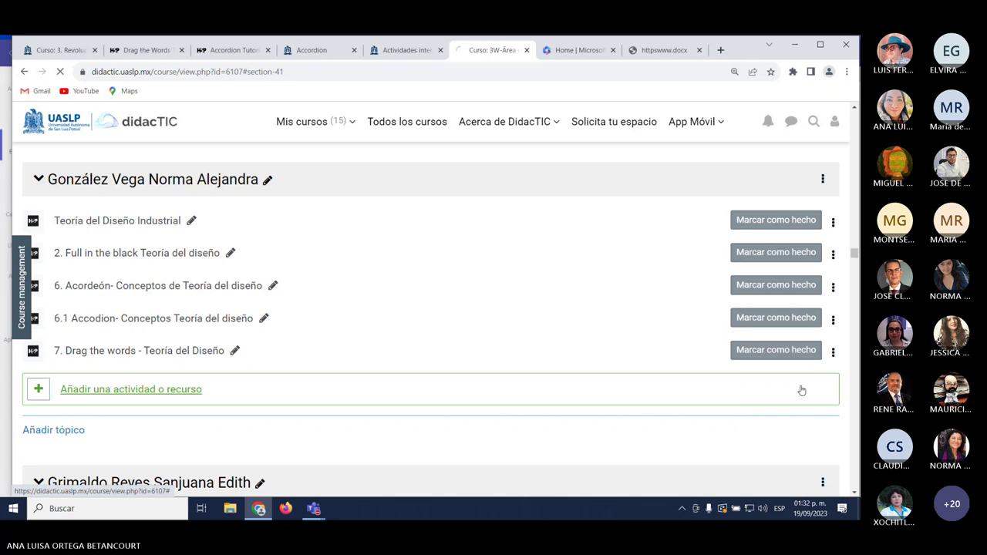
pyautogui.scroll(-4, 617, 455)
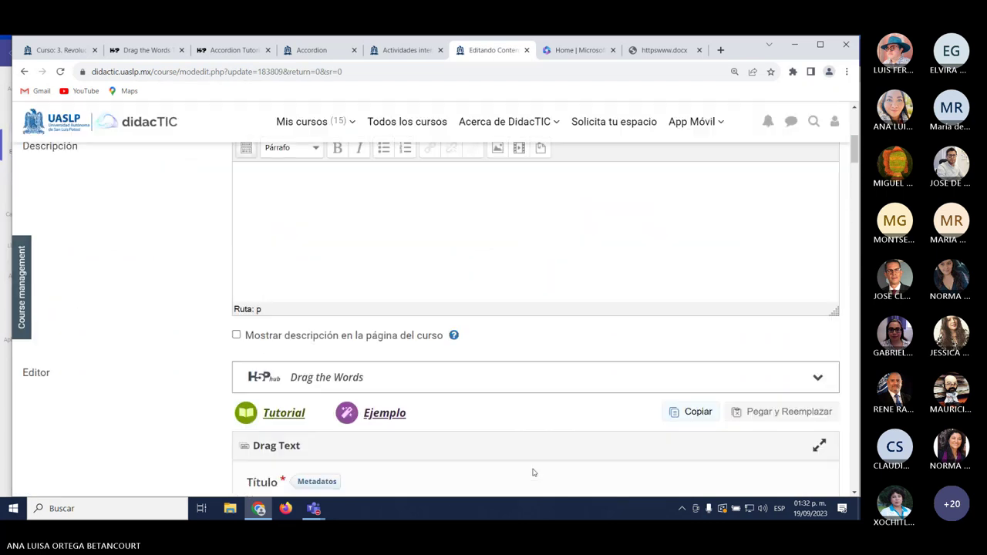
pyautogui.scroll(-2, 531, 473)
pyautogui.scroll(-2, 532, 469)
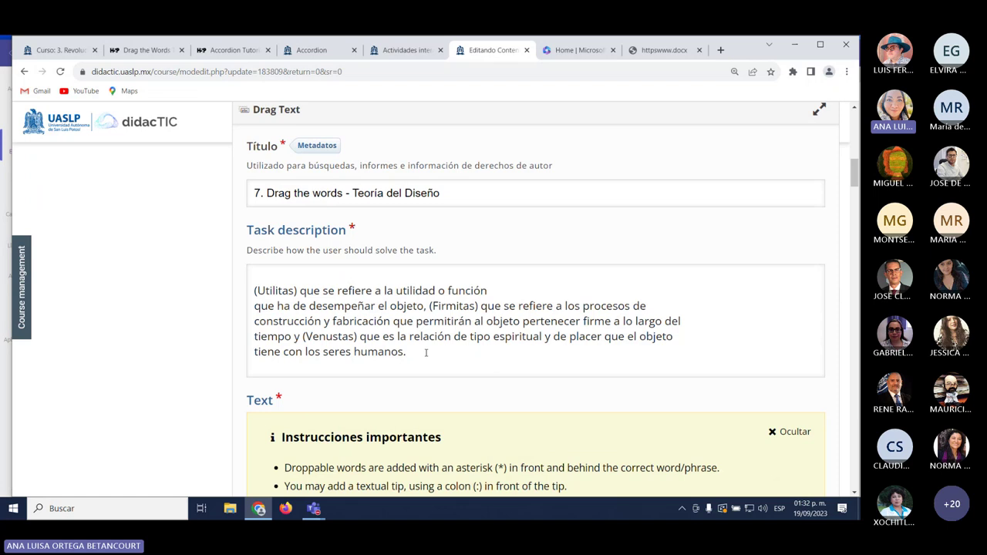
pyautogui.moveTo(426, 352); pyautogui.dragTo(259, 296)
pyautogui.hotkey('ctrl', 'c')
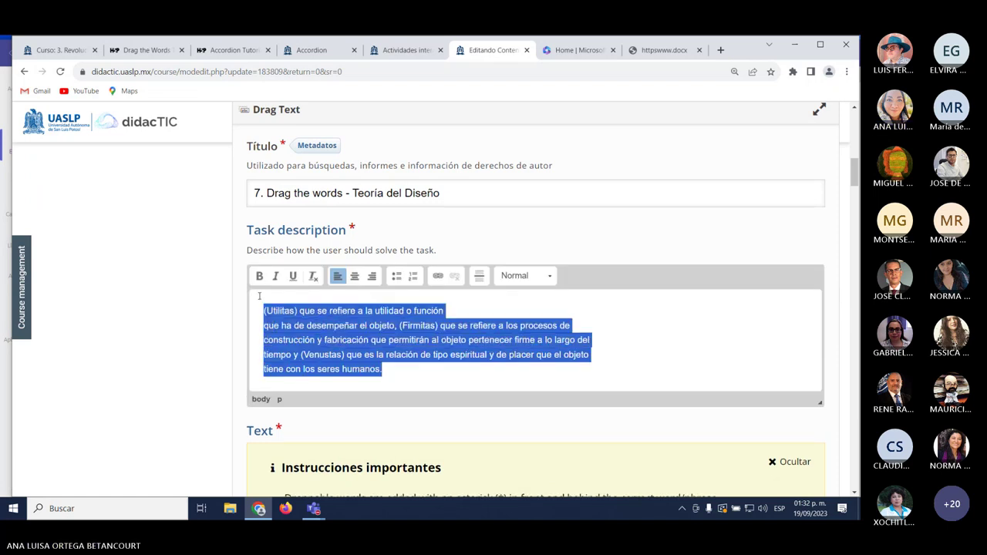
pyautogui.press('BackSpace')
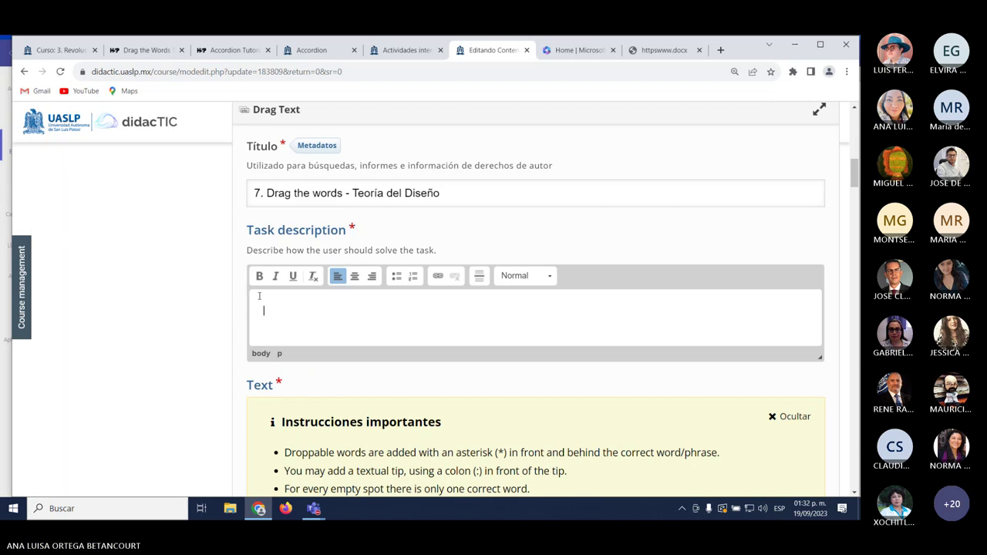
pyautogui.write('A')
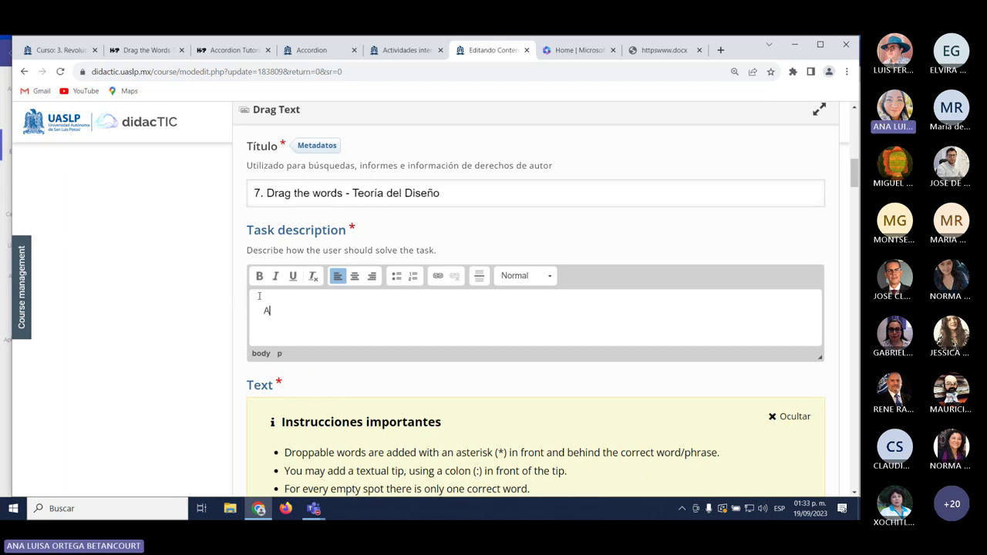
pyautogui.write('rrastra las palabras.')
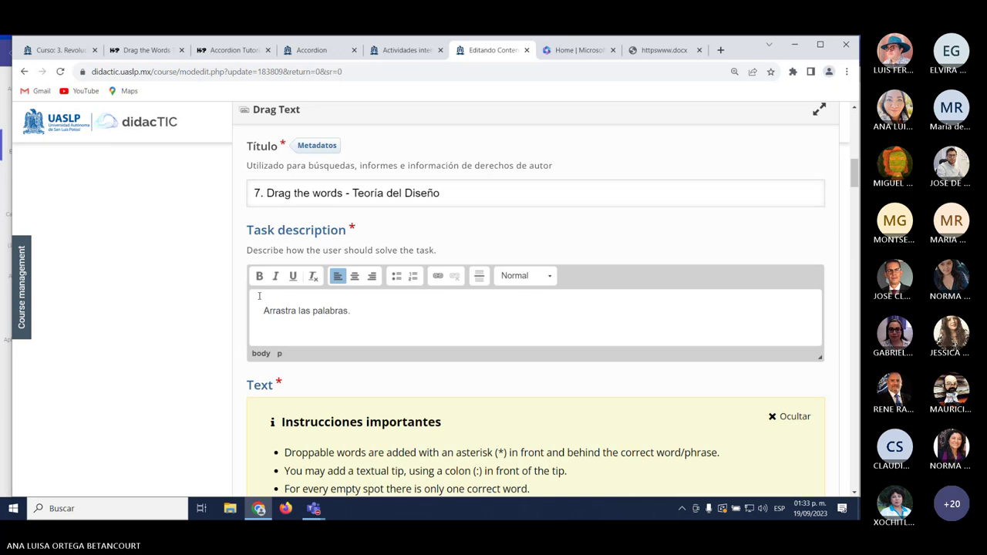
# Review the droppable-word text containing the Utilitas, Firmitas and Venustas sentences.
pyautogui.scroll(-5, 259, 296)
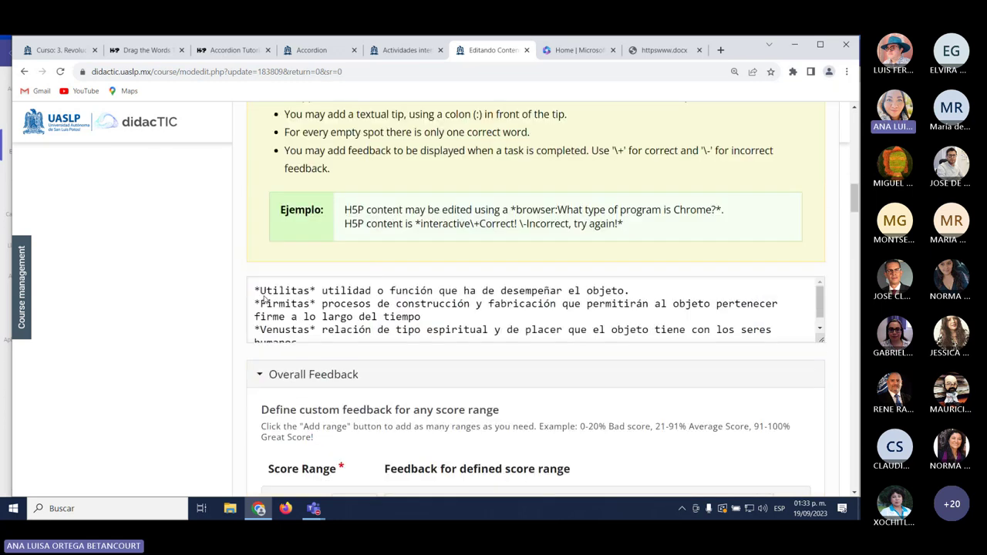
pyautogui.scroll(-1, 265, 299)
pyautogui.scroll(-1, 480, 294)
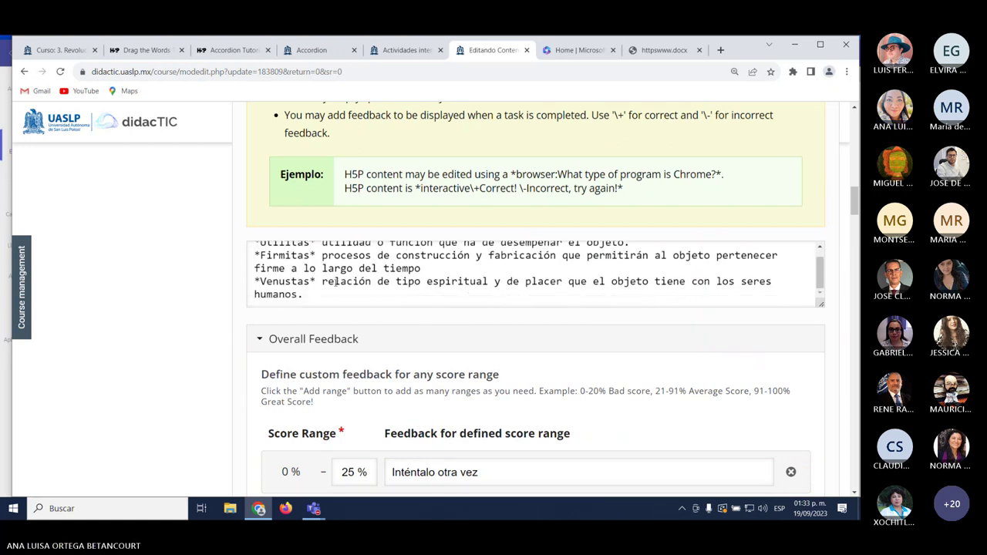
pyautogui.scroll(1, 545, 284)
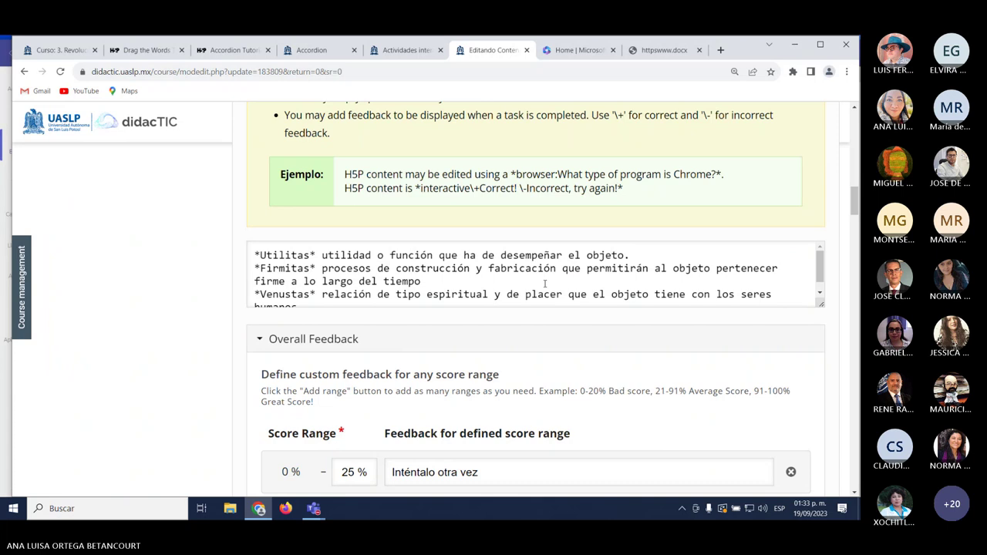
# Paste the copied task description on the last page of the httpswww.docx document.
pyautogui.scroll(-1, 545, 284)
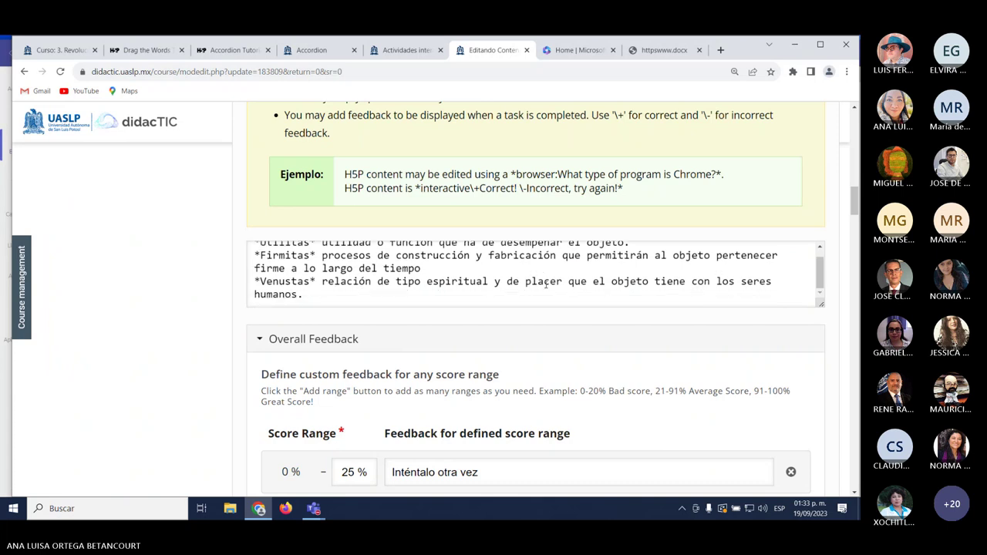
pyautogui.click(663, 51)
pyautogui.scroll(-5, 535, 358)
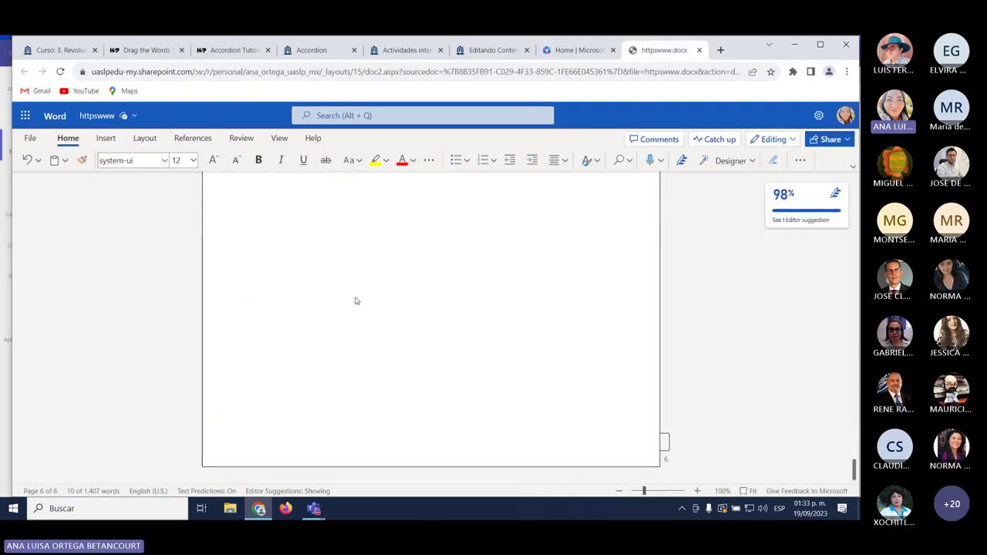
pyautogui.click(298, 282)
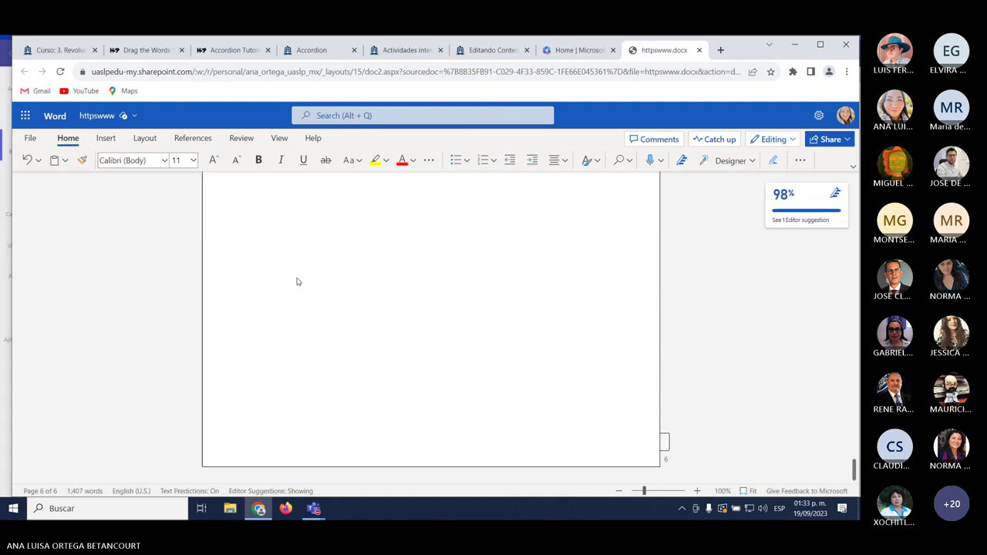
pyautogui.hotkey('ctrl', 'v')
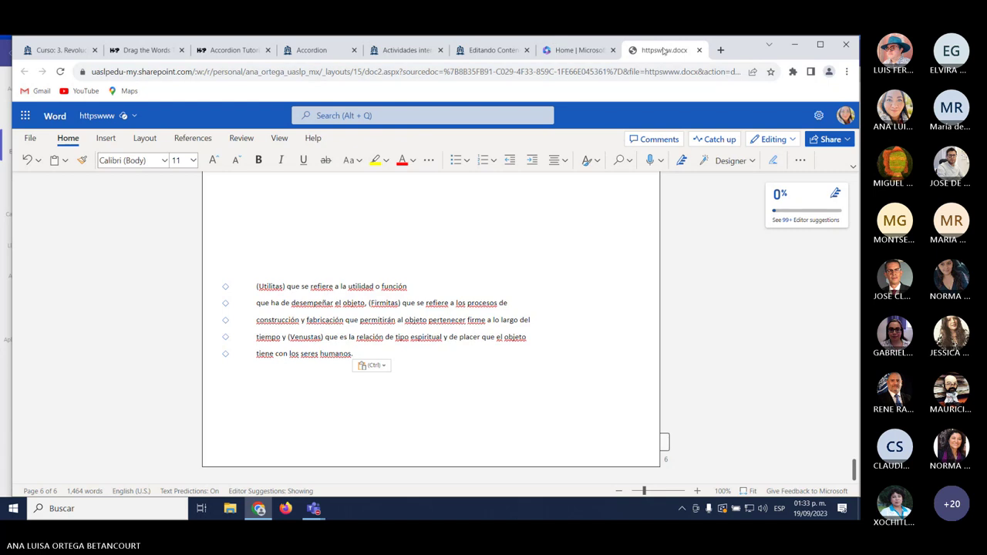
# Compare the description pasted in httpswww.docx with the exercise's droppable-word text.
pyautogui.click(492, 50)
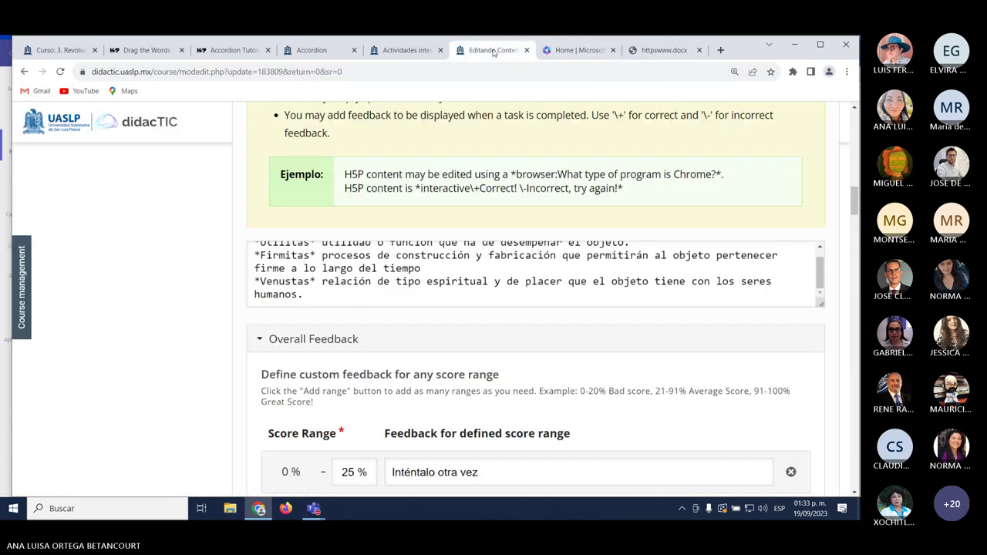
pyautogui.scroll(1, 498, 352)
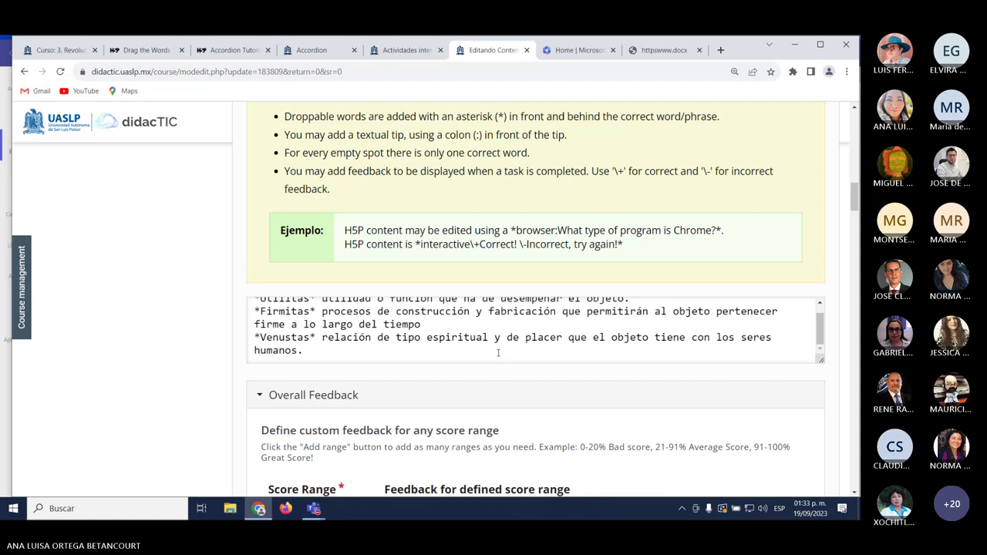
pyautogui.click(668, 49)
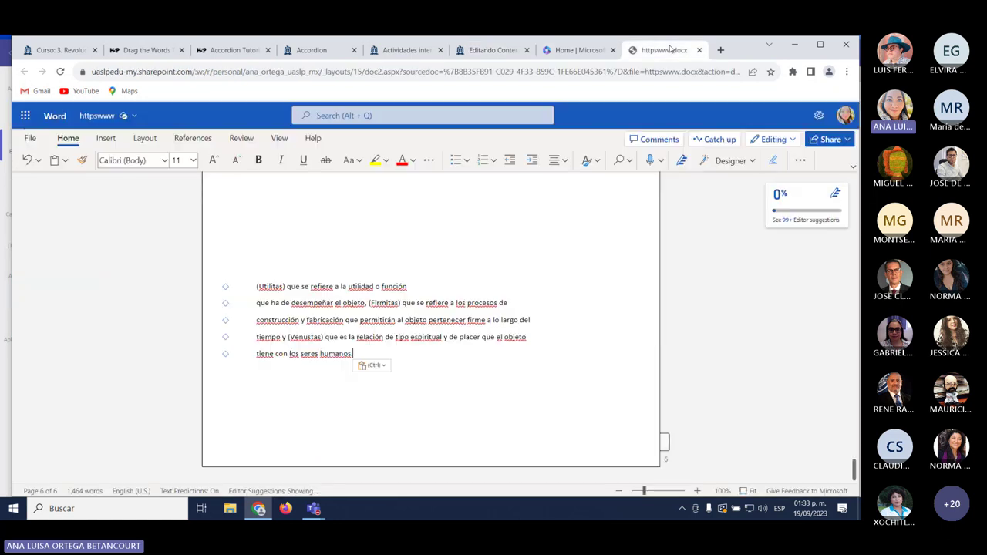
pyautogui.click(493, 51)
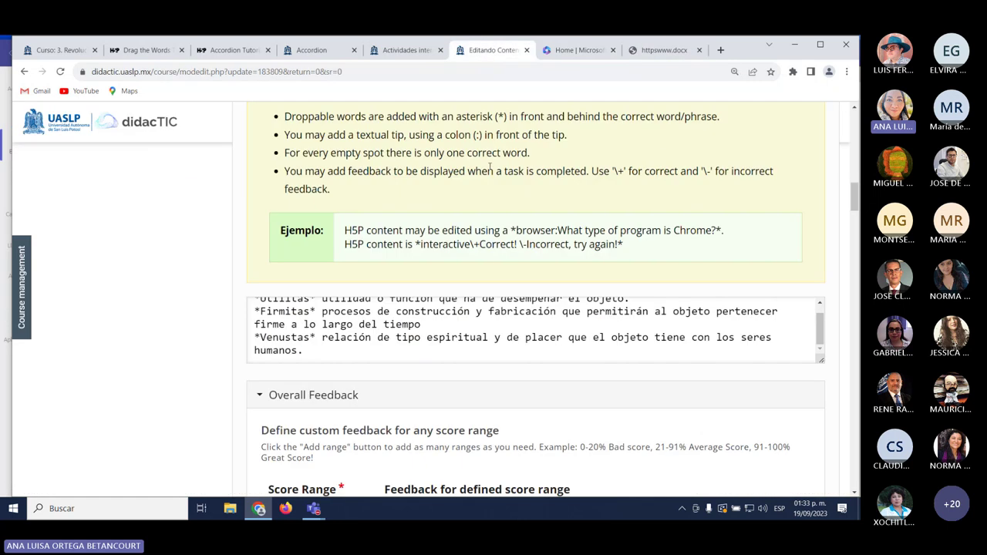
# End the Firmitas sentence with a period after "tiempo" and keep the Venustas sentence on its own line.
pyautogui.click(255, 336)
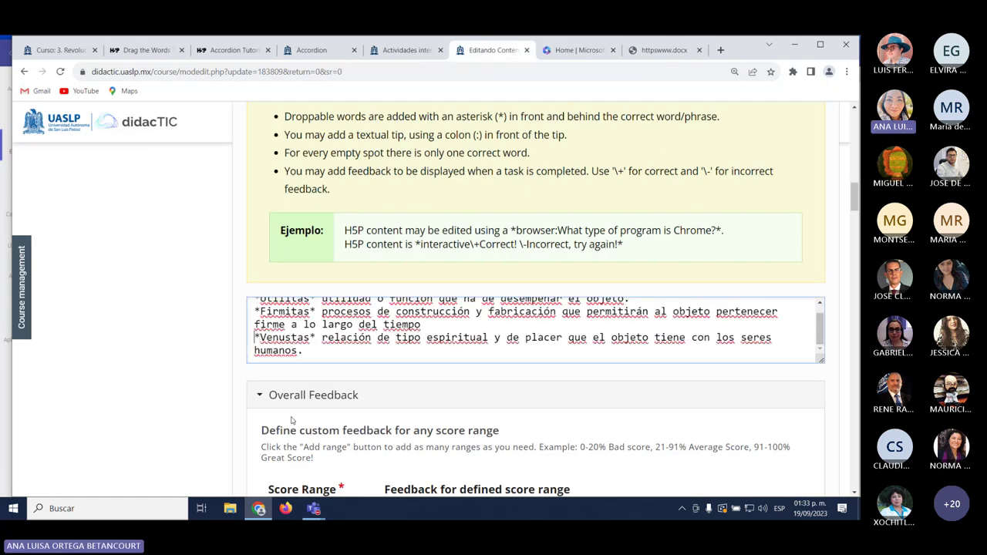
pyautogui.press('BackSpace')
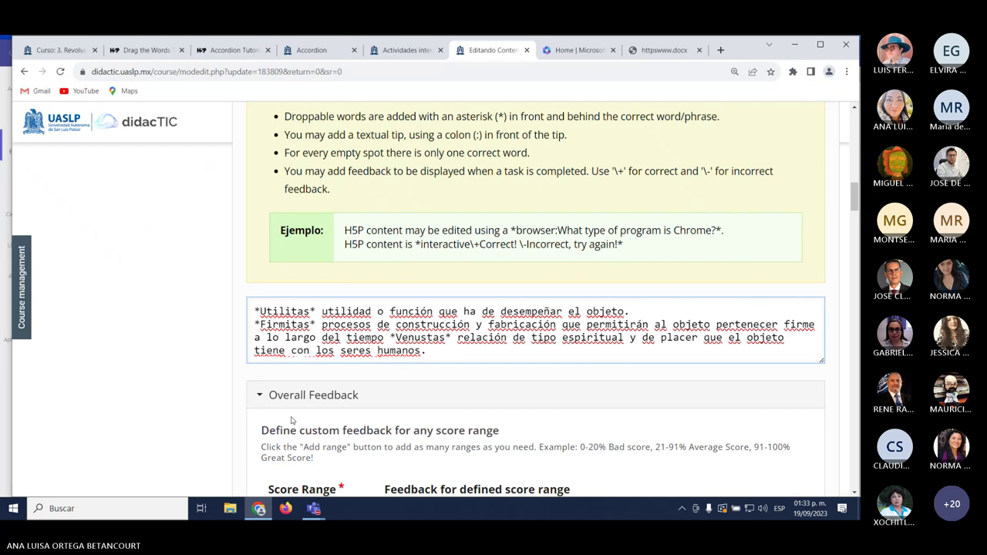
pyautogui.press('Return')
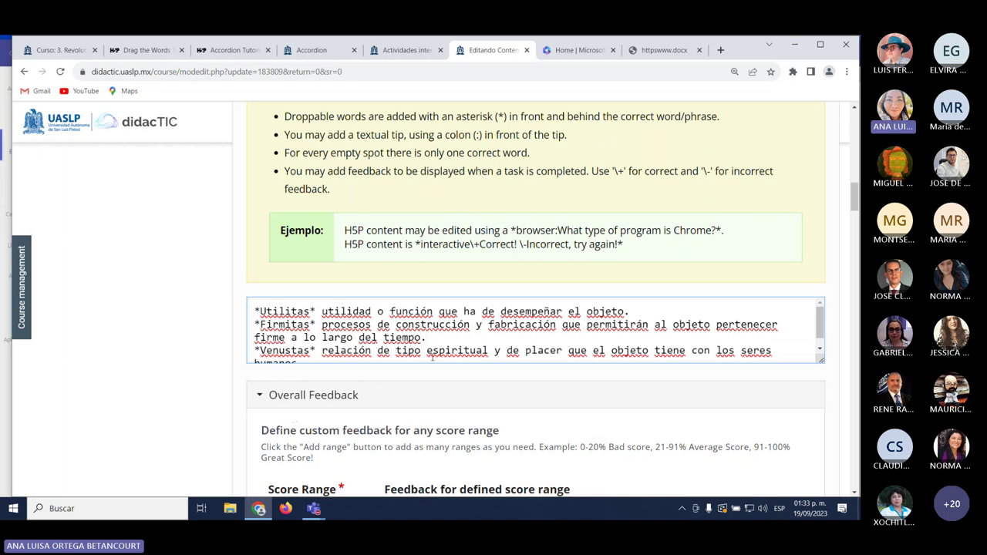
pyautogui.scroll(-1, 535, 330)
pyautogui.scroll(1, 536, 330)
pyautogui.scroll(-1, 417, 345)
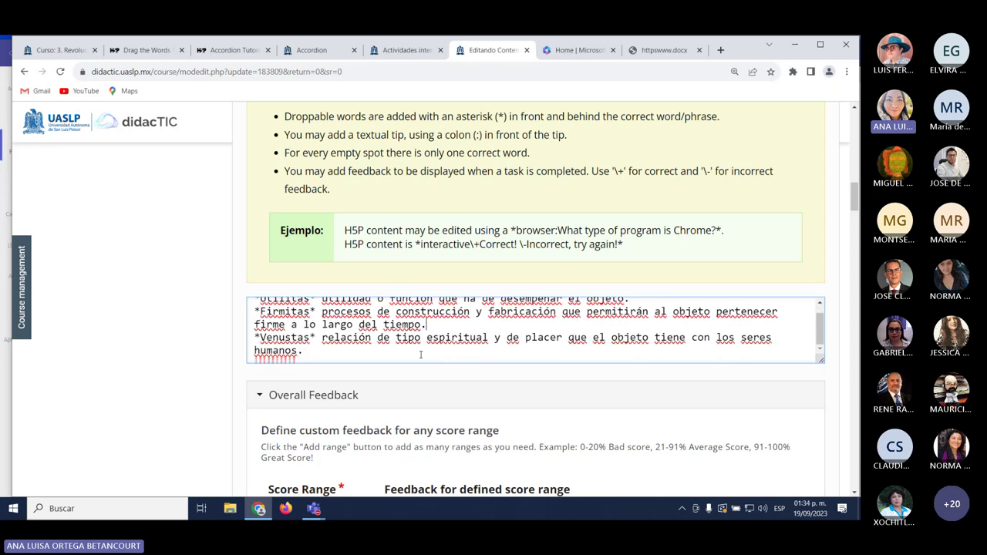
# Save the changes to the Drag the Words activity and display it.
pyautogui.scroll(-5, 422, 363)
pyautogui.scroll(-3, 423, 367)
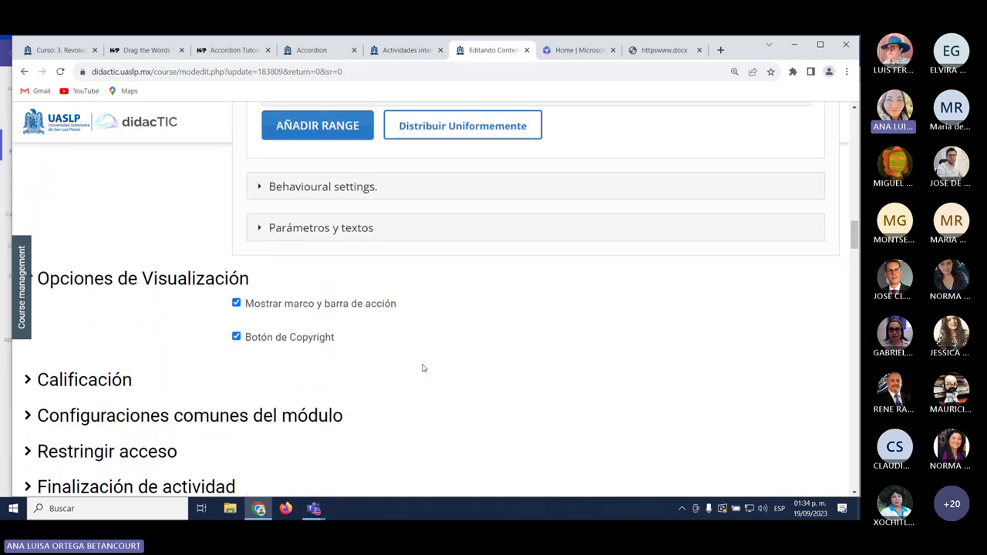
pyautogui.scroll(-3, 423, 367)
pyautogui.click(499, 441)
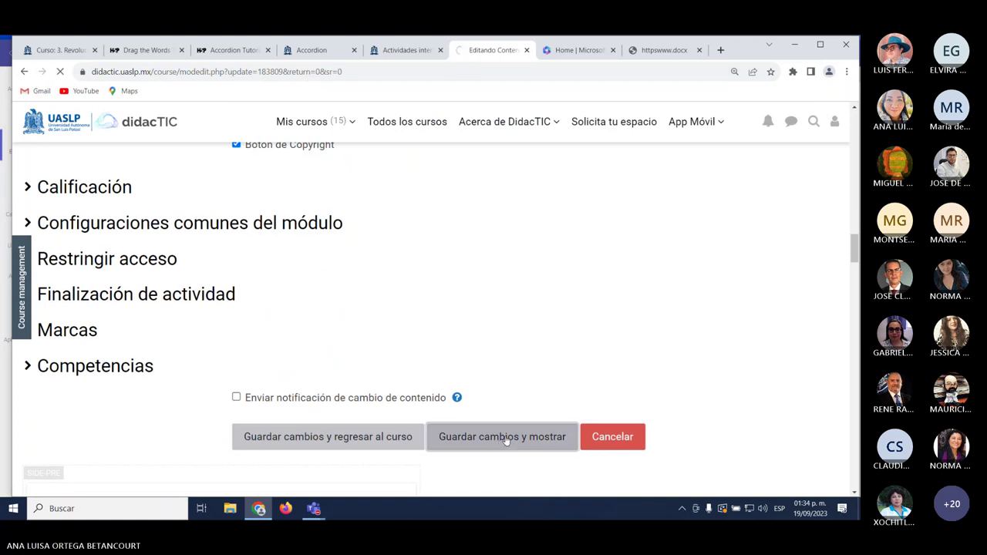
# Test wrong answers by filling the blanks with Firmitas, Venustas and Utilitas in that order, check them and show the solution.
pyautogui.scroll(-3, 505, 440)
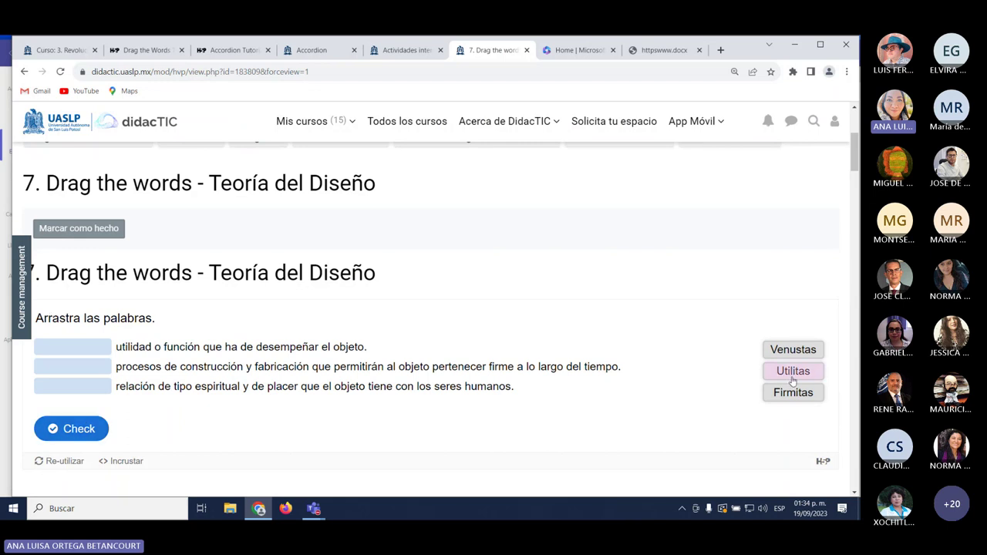
pyautogui.moveTo(792, 379); pyautogui.dragTo(158, 355)
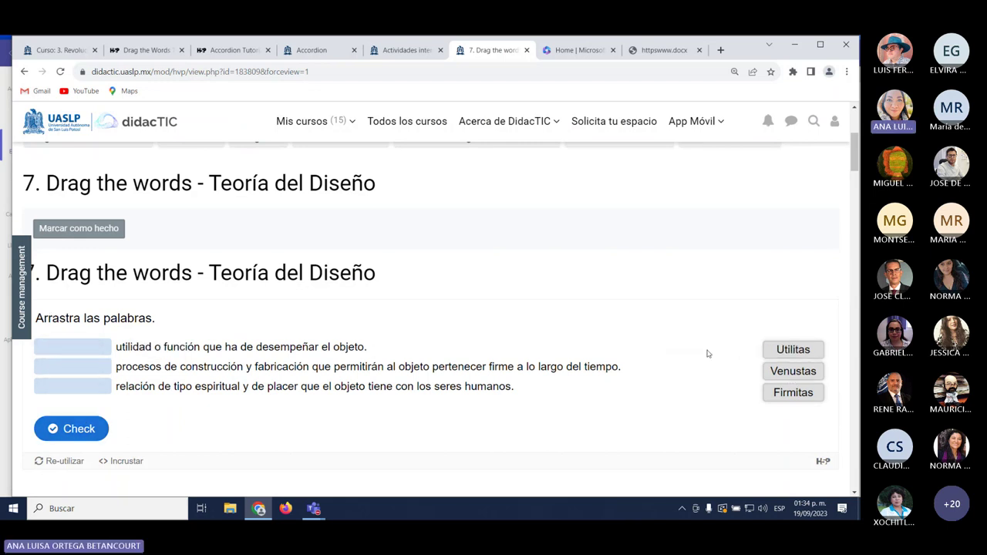
pyautogui.moveTo(794, 373); pyautogui.dragTo(73, 367)
pyautogui.moveTo(794, 370); pyautogui.dragTo(73, 349)
pyautogui.moveTo(794, 370); pyautogui.dragTo(73, 387)
pyautogui.click(89, 421)
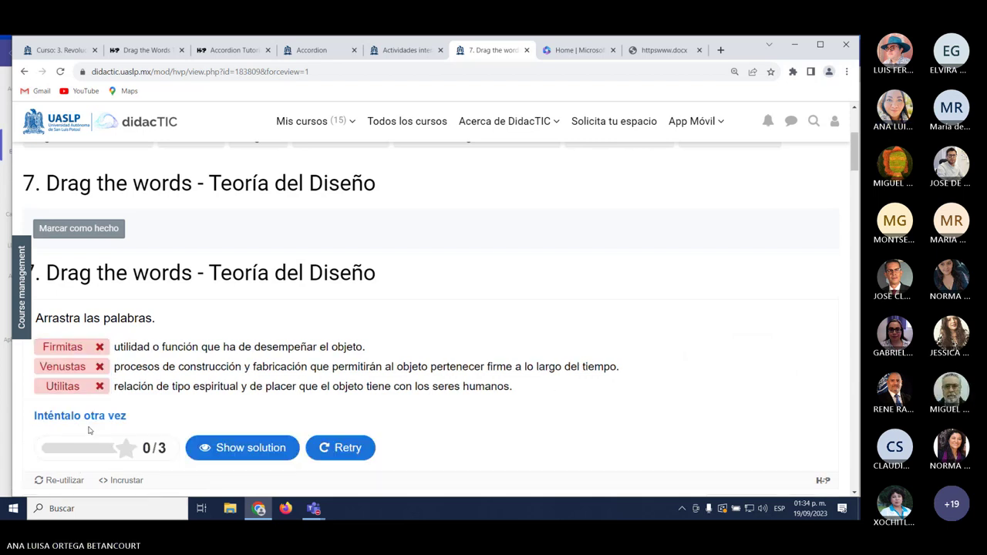
pyautogui.click(261, 448)
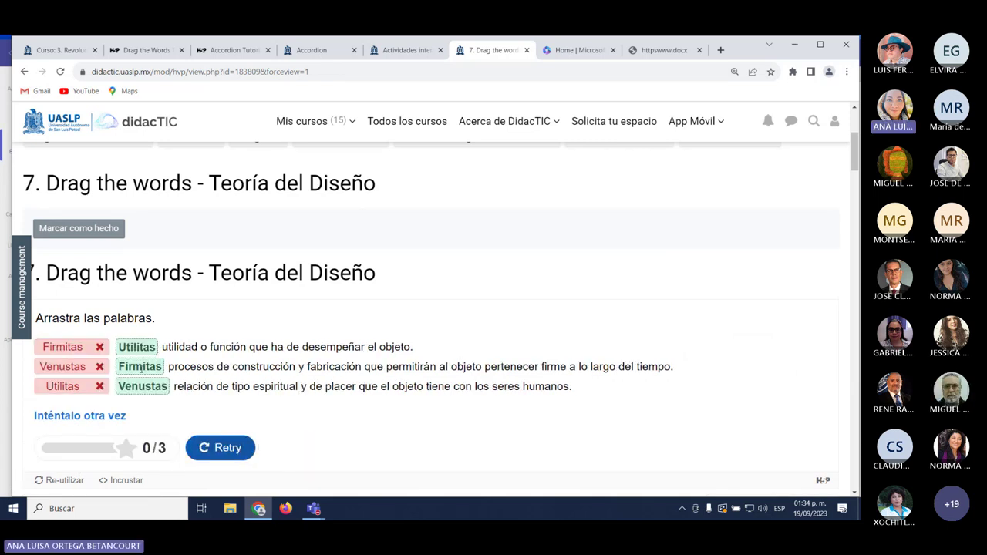
# Retry the exercise with Utilitas, Firmitas and Venustas in that order and check the answers.
pyautogui.click(237, 451)
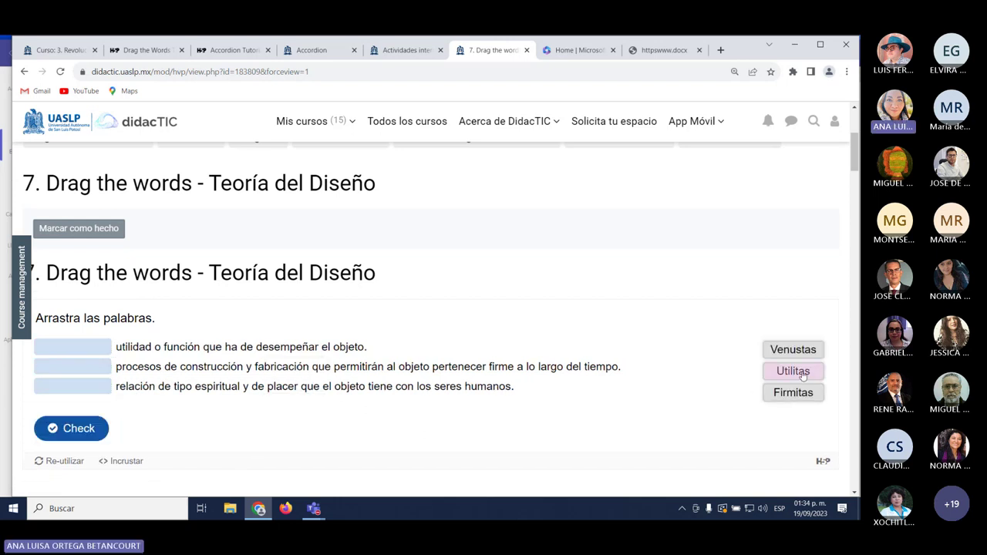
pyautogui.moveTo(792, 371); pyautogui.dragTo(163, 352)
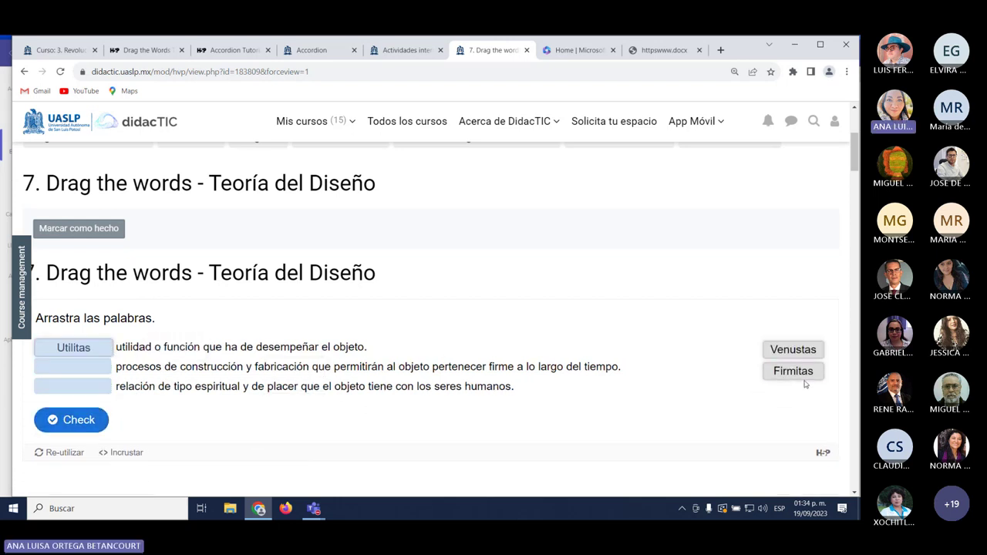
pyautogui.moveTo(806, 386); pyautogui.dragTo(71, 374)
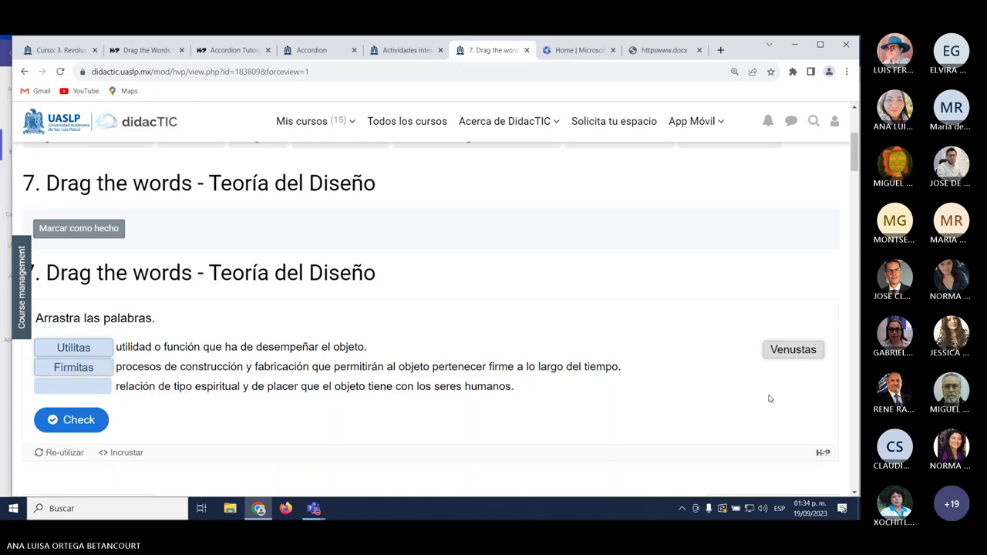
pyautogui.moveTo(793, 360); pyautogui.dragTo(73, 387)
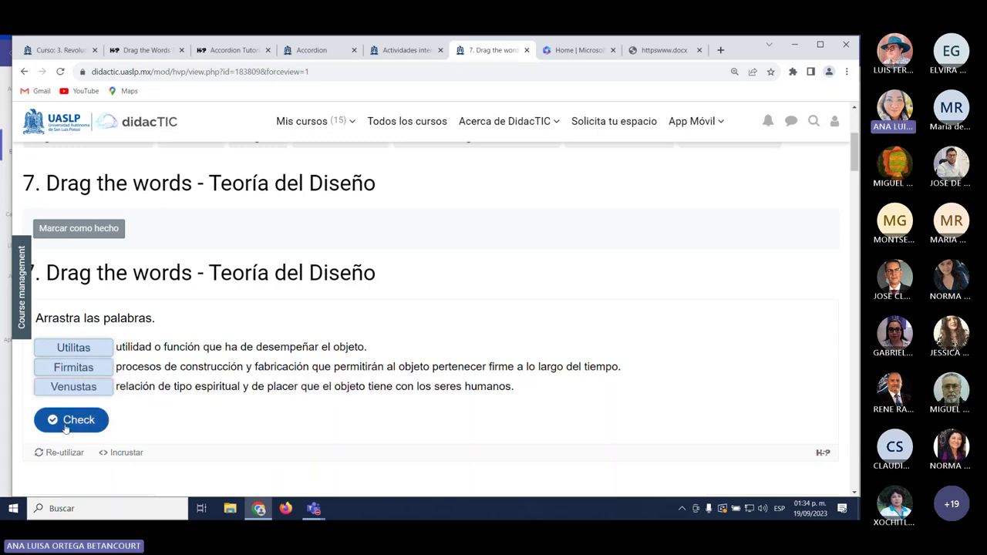
pyautogui.click(69, 425)
# Return to the participant's course section and look over the activity lists of the participants that follow.
pyautogui.scroll(3, 693, 376)
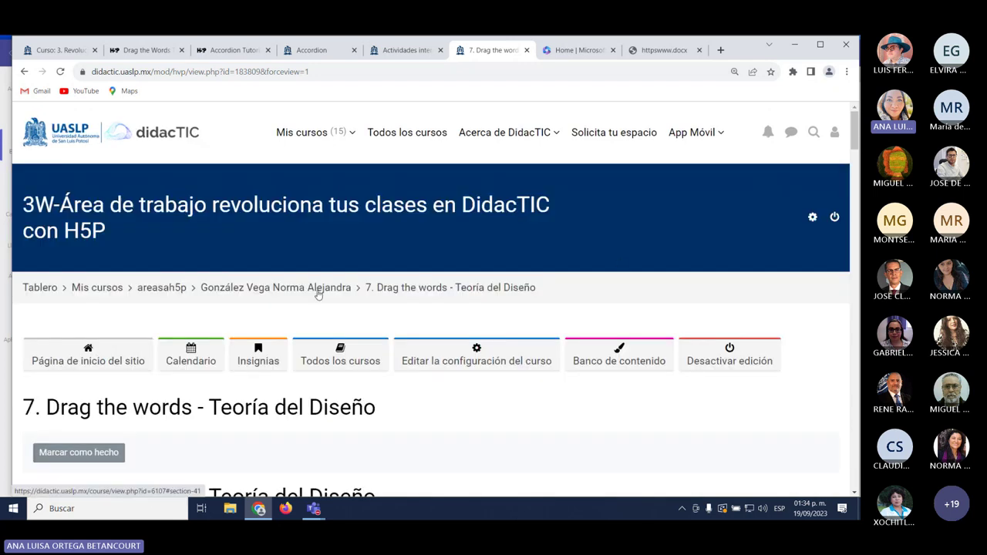
pyautogui.click(324, 294)
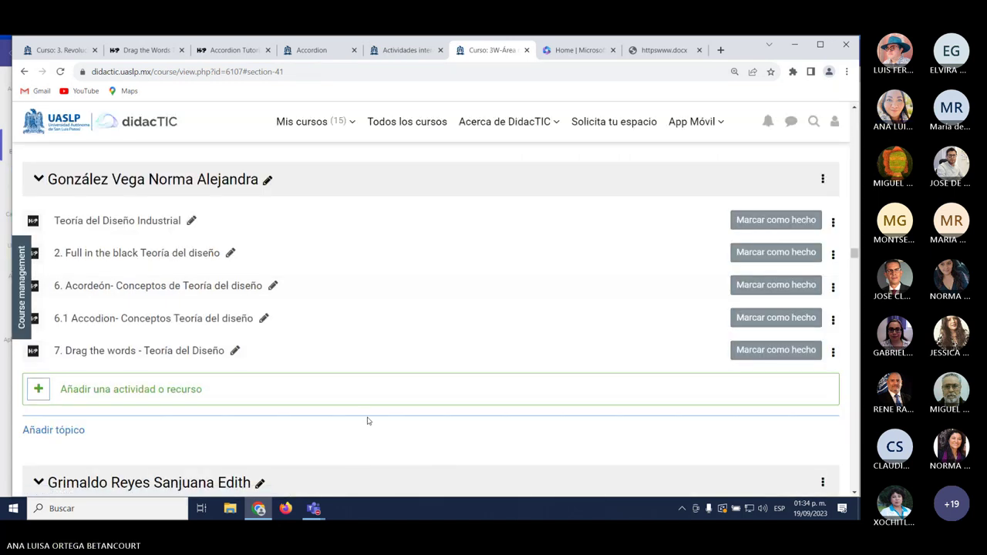
pyautogui.scroll(-2, 369, 421)
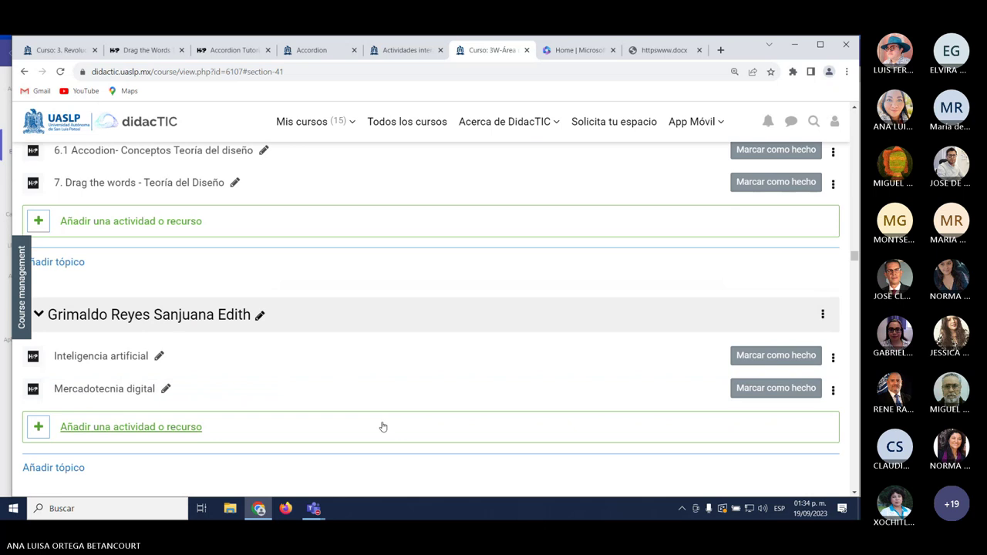
pyautogui.scroll(-4, 384, 426)
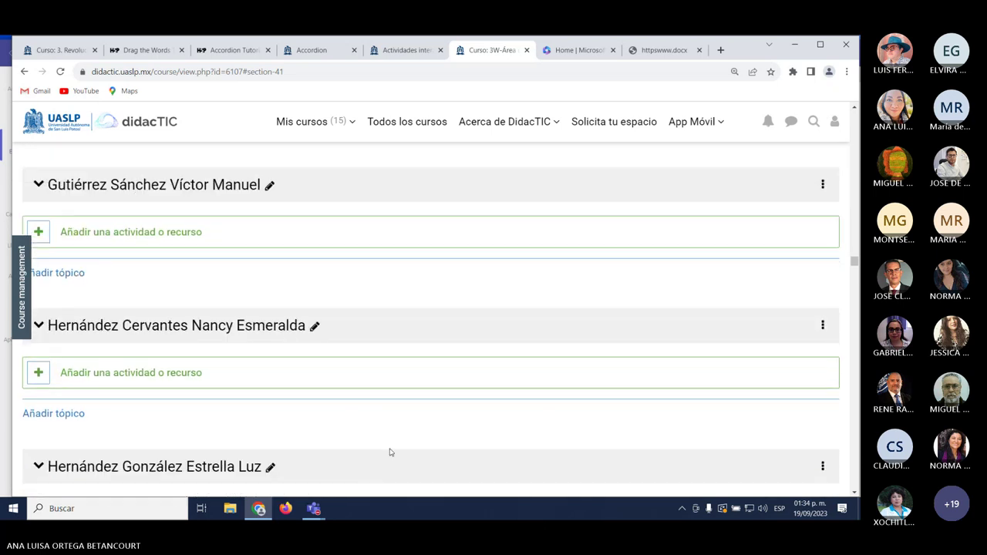
pyautogui.scroll(-1, 393, 447)
pyautogui.scroll(-3, 393, 448)
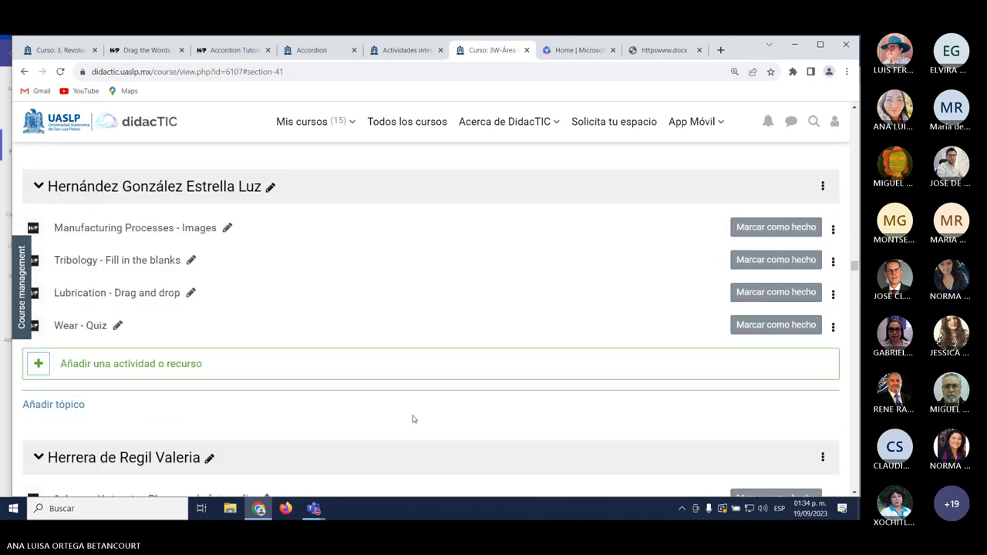
pyautogui.scroll(-2, 412, 419)
pyautogui.scroll(3, 412, 414)
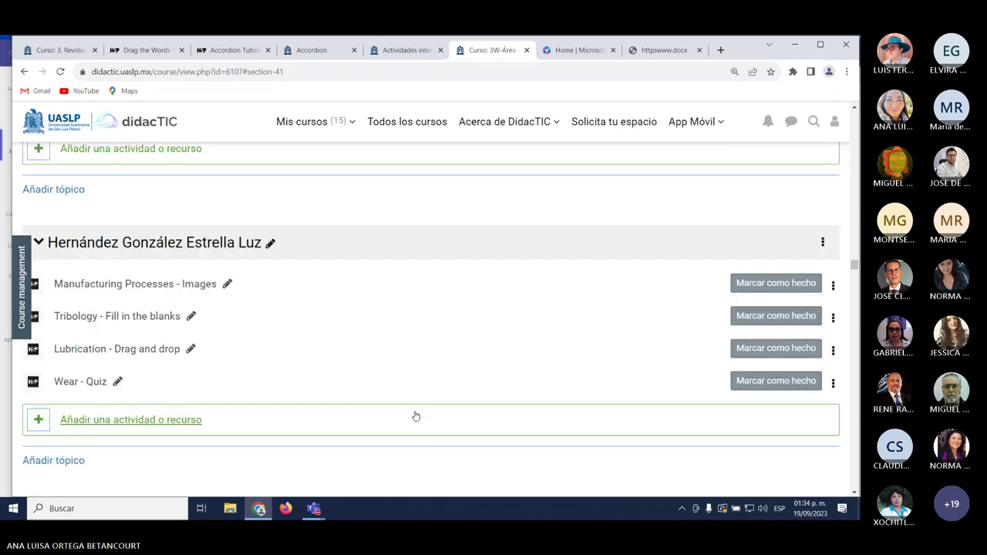
pyautogui.scroll(-2, 415, 417)
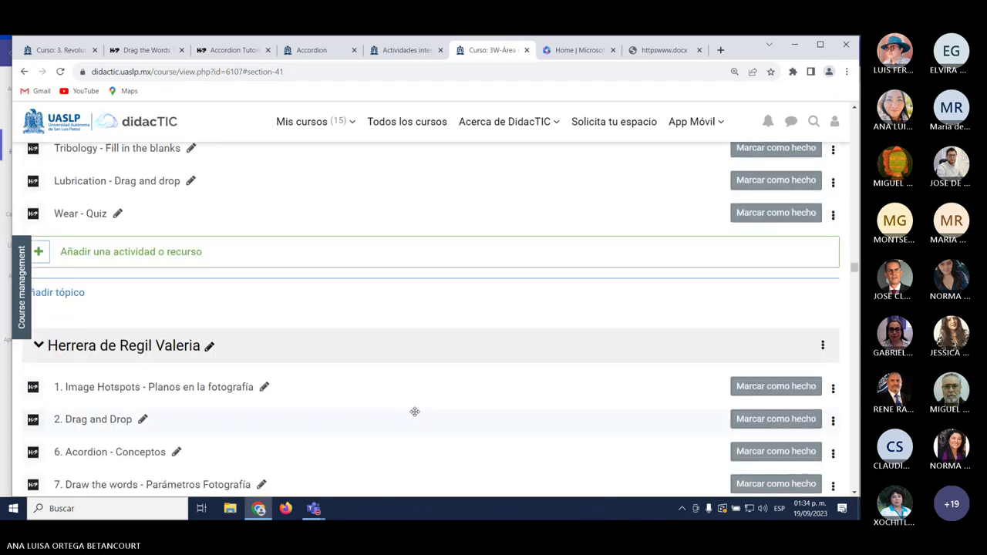
pyautogui.scroll(-1, 414, 411)
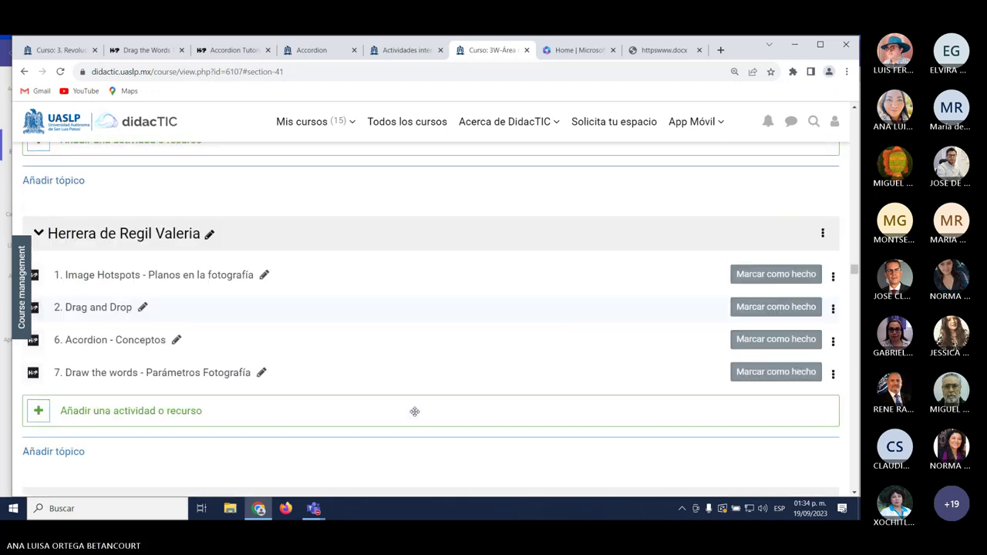
# Open the participant's "6. Acordion - Conceptos" activity and expand Plano, Ángulo and Composición one after another to read their definitions.
pyautogui.click(136, 349)
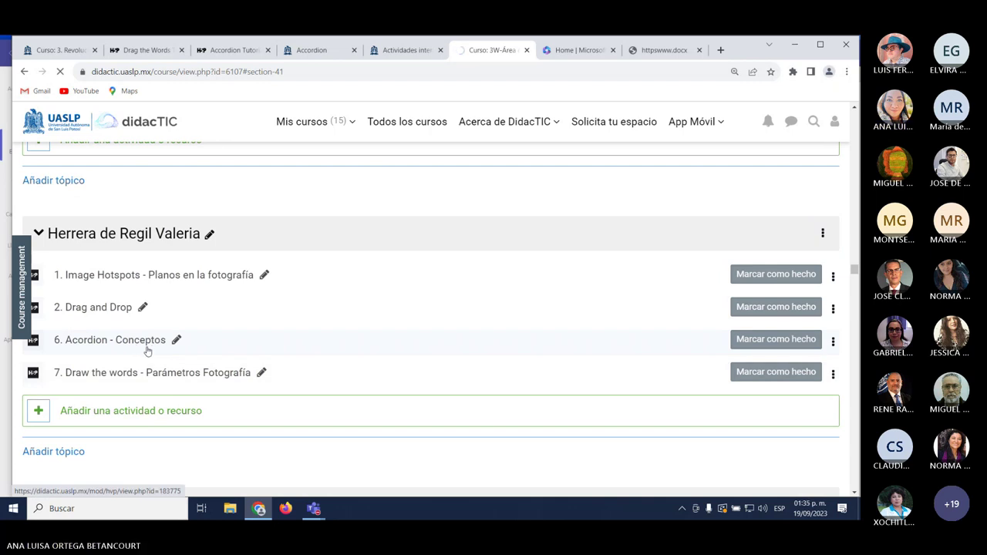
pyautogui.scroll(-3, 154, 362)
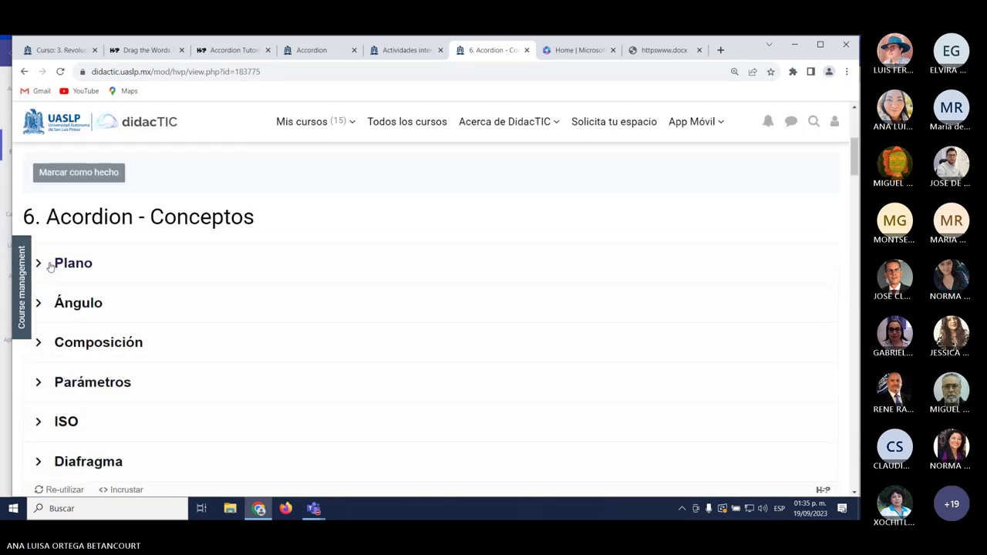
pyautogui.click(50, 265)
pyautogui.click(47, 331)
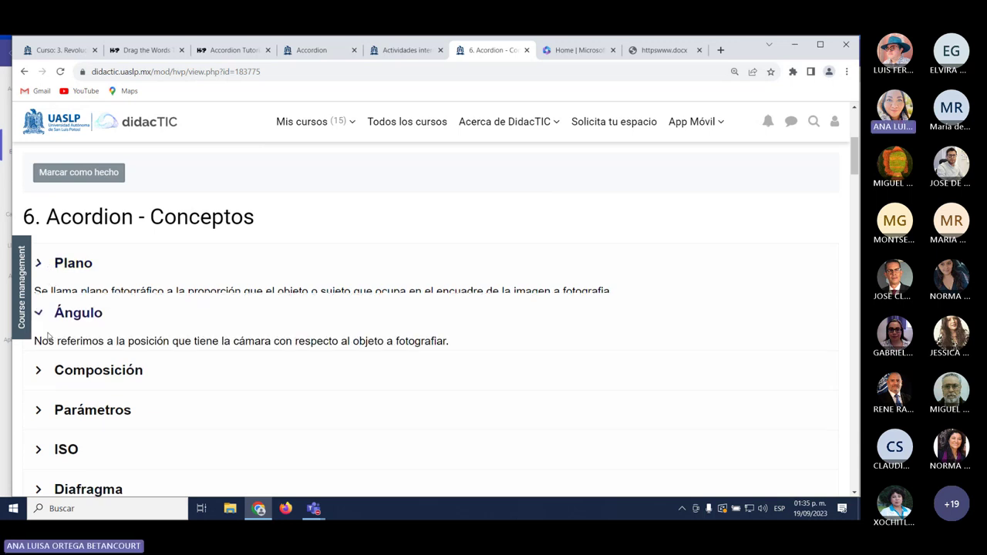
pyautogui.click(44, 376)
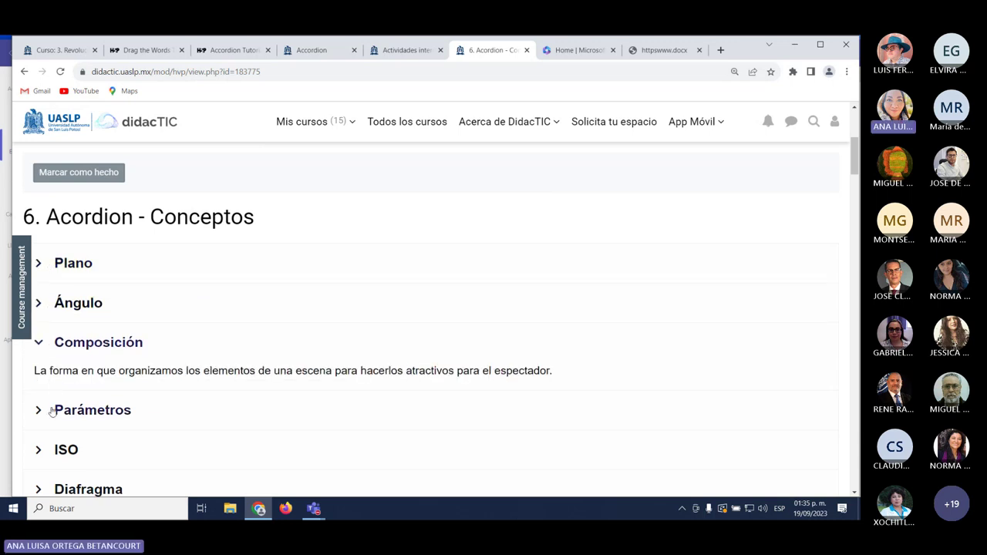
# Expand the Parámetros, ISO and Diafragma entries of the accordion in turn and review their definitions.
pyautogui.click(52, 411)
pyautogui.scroll(-1, 86, 406)
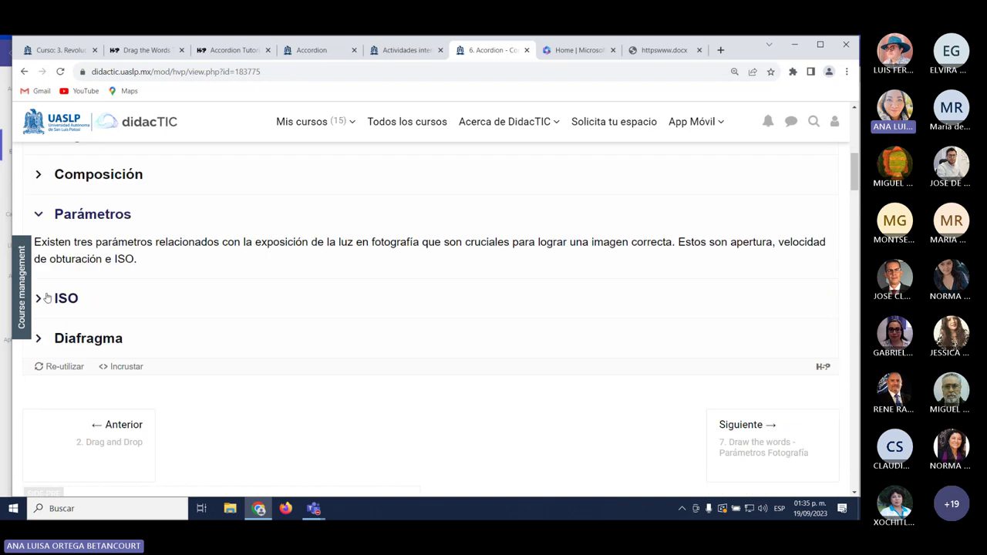
pyautogui.click(66, 298)
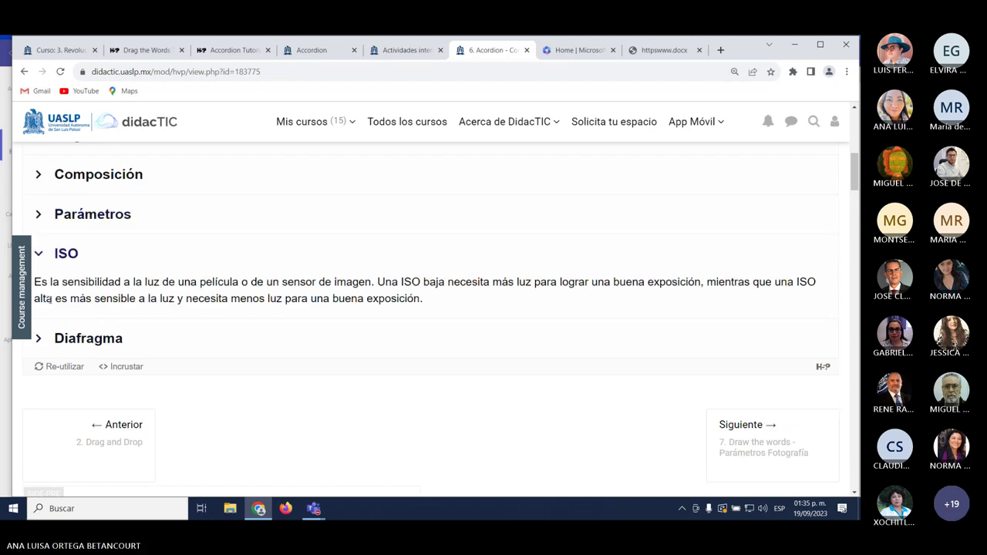
pyautogui.scroll(-1, 91, 322)
pyautogui.click(39, 283)
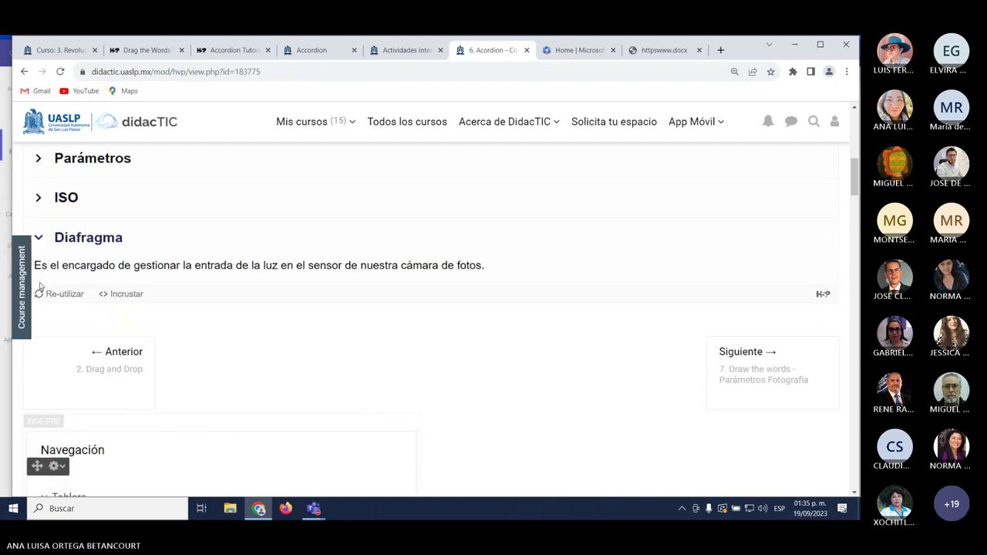
pyautogui.scroll(1, 48, 292)
pyautogui.scroll(5, 94, 306)
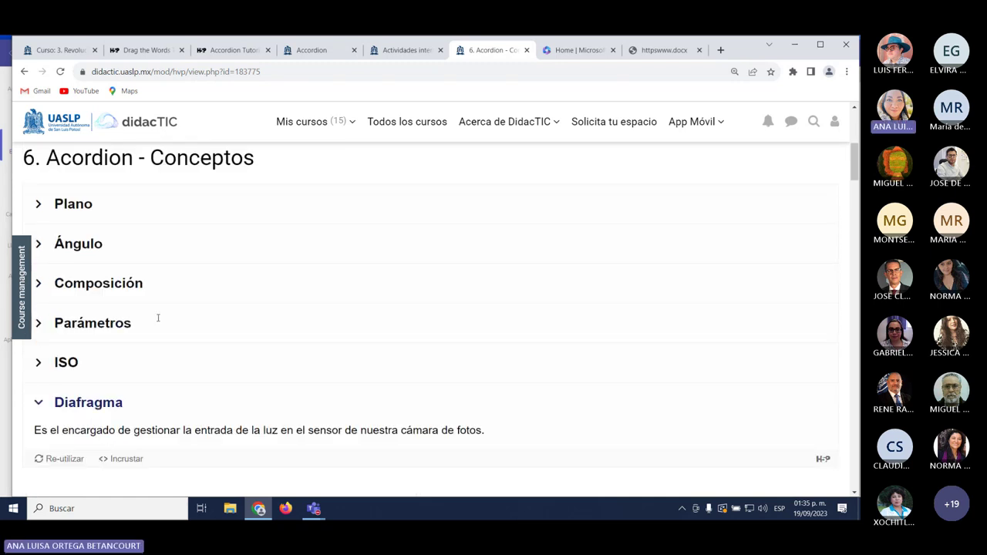
# Go on to the following activity, "7. Draw the words - Parámetros Fotografía", and bring its whole exercise into view.
pyautogui.scroll(-6, 480, 301)
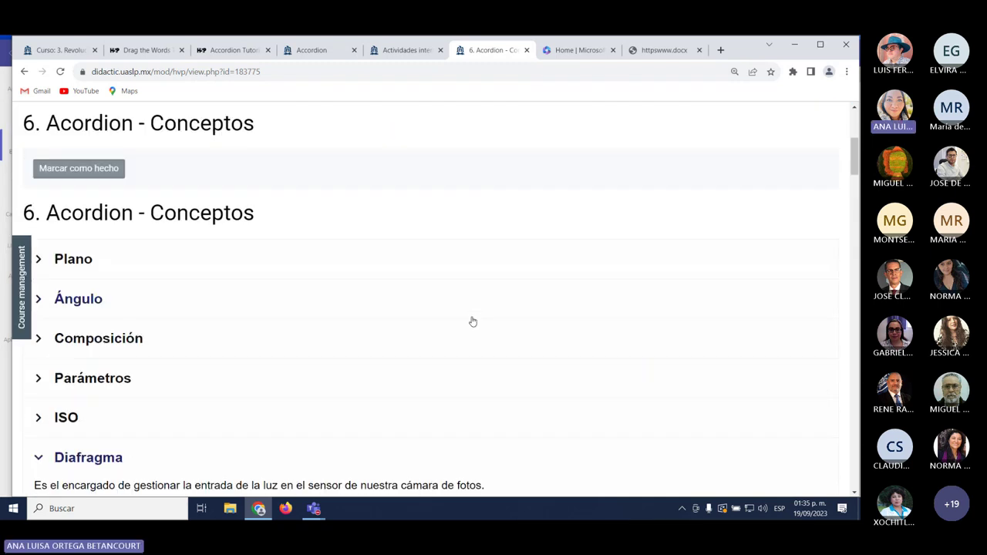
pyautogui.click(756, 421)
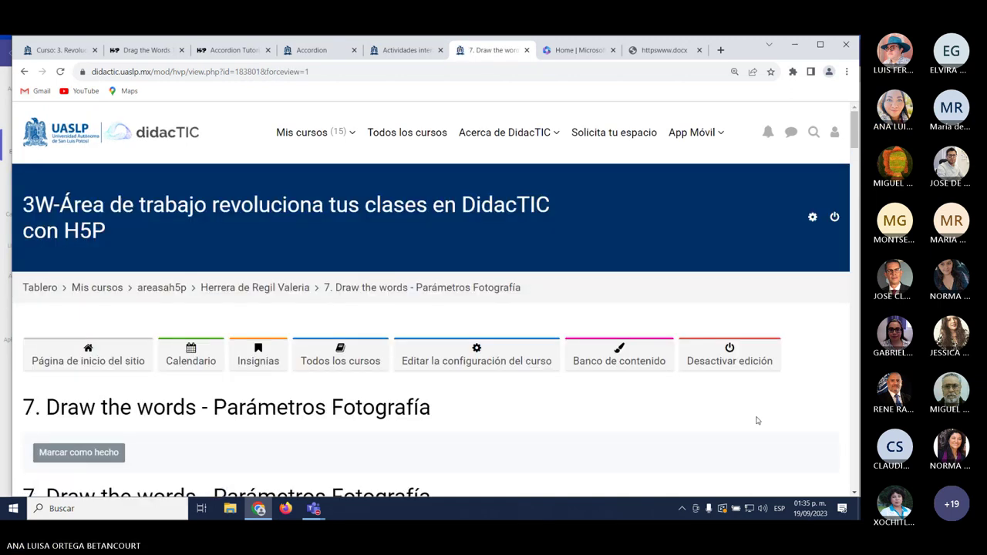
pyautogui.scroll(-4, 756, 420)
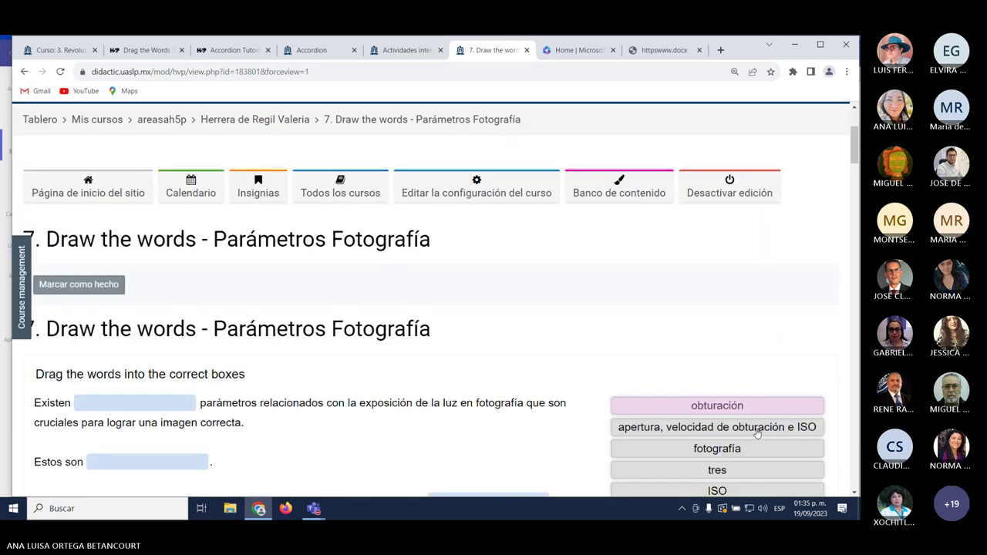
pyautogui.scroll(-1, 679, 419)
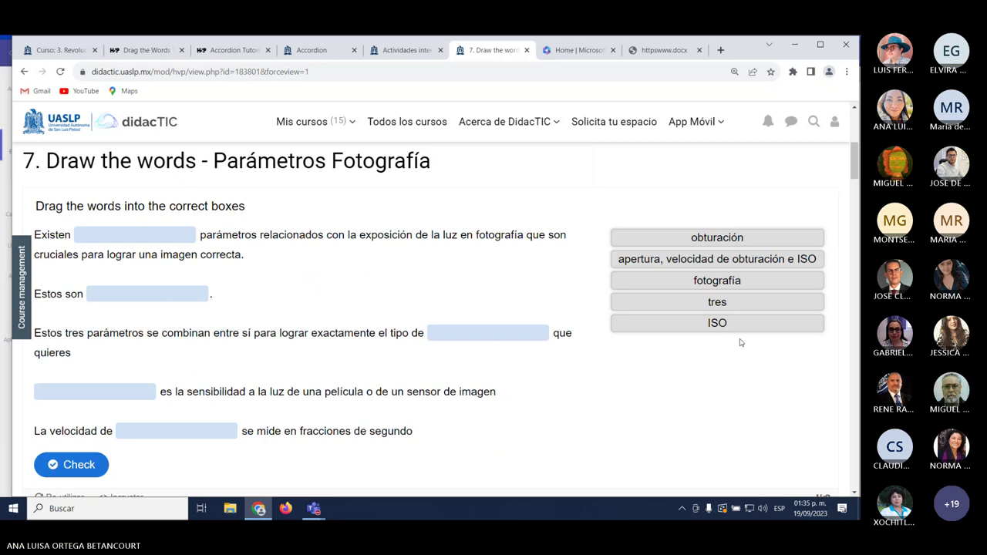
# Fill the blanks in order with "tres", "apertura, velocidad de obturación e ISO", "fotografía", "ISO" and "obturación", check the answers and review the exercise.
pyautogui.moveTo(727, 303); pyautogui.dragTo(152, 220)
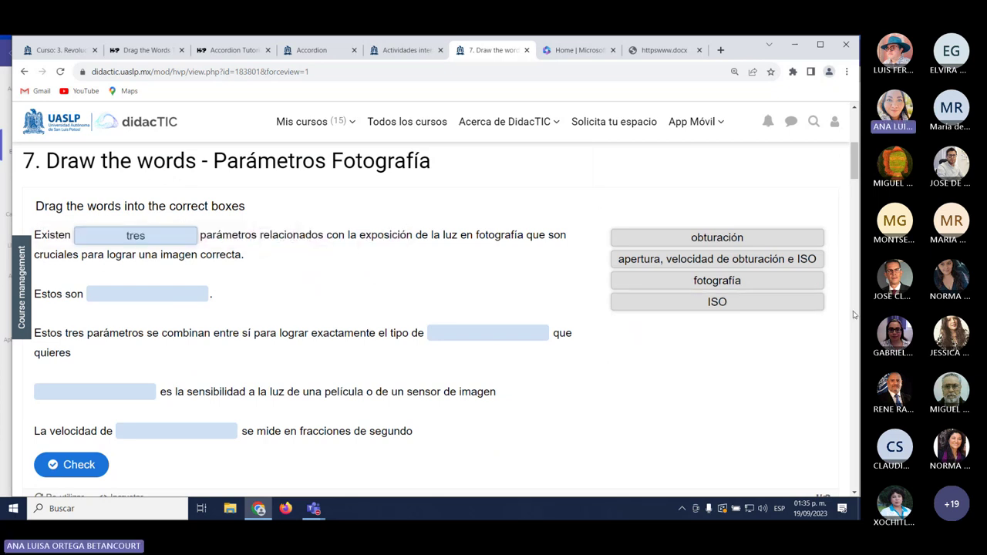
pyautogui.moveTo(703, 266); pyautogui.dragTo(127, 300)
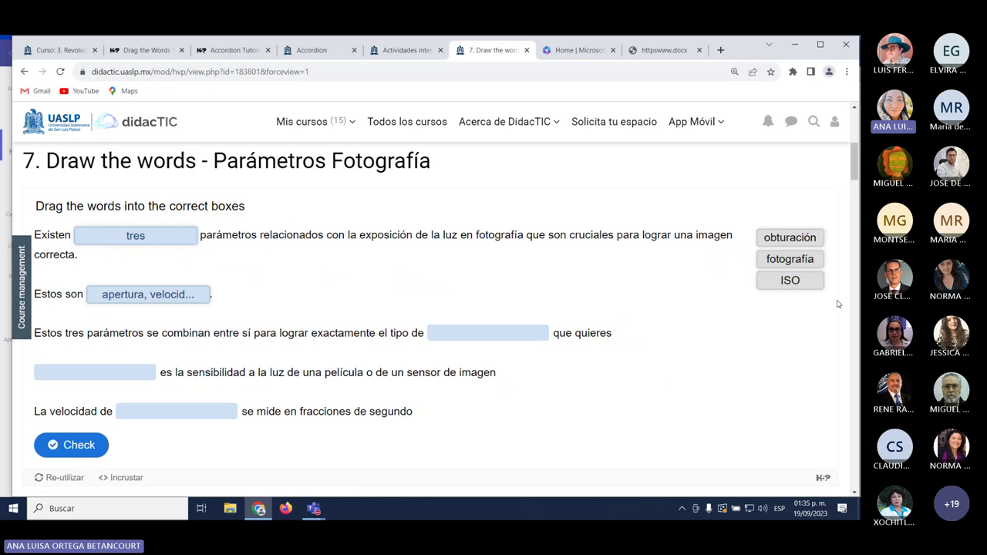
pyautogui.moveTo(806, 257); pyautogui.dragTo(487, 338)
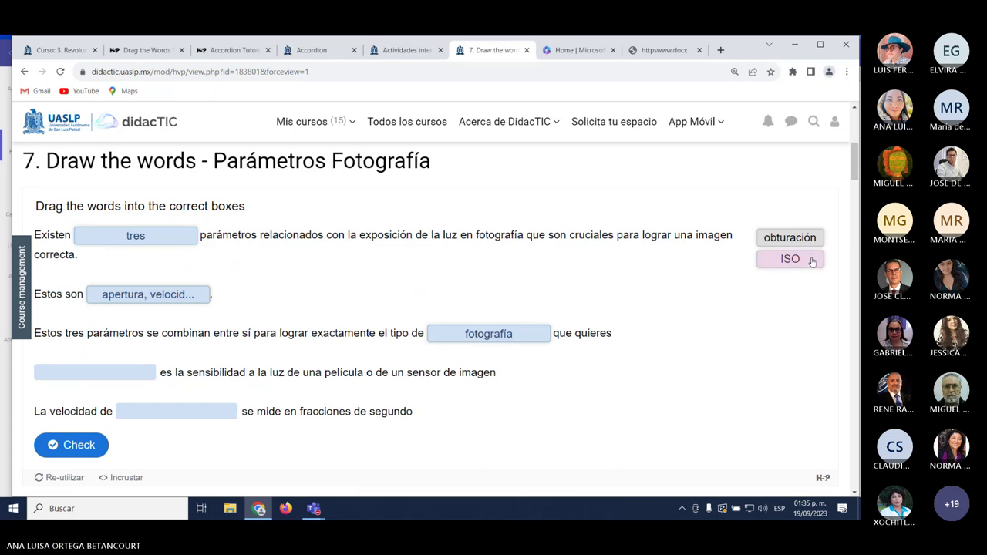
pyautogui.moveTo(812, 262); pyautogui.dragTo(116, 376)
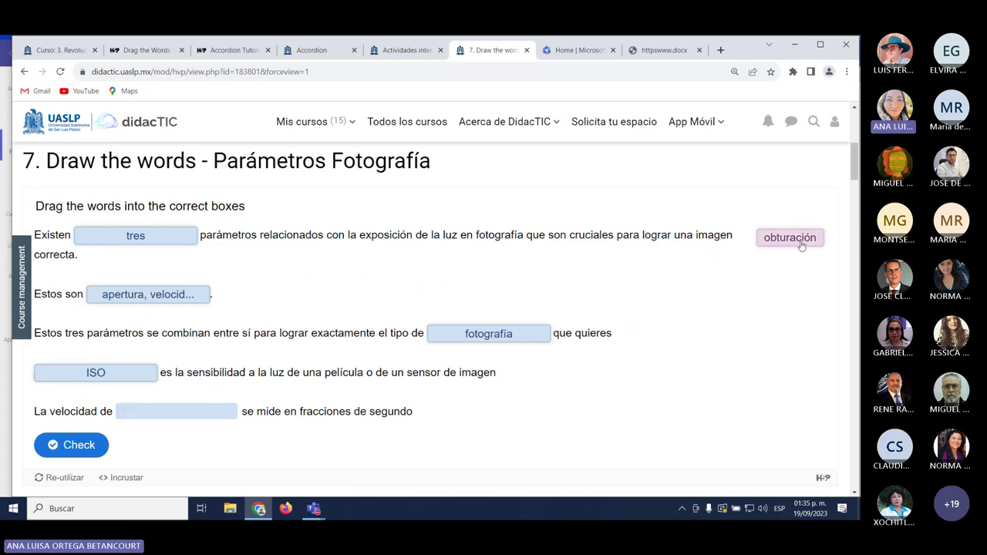
pyautogui.moveTo(789, 237); pyautogui.dragTo(178, 420)
pyautogui.click(80, 424)
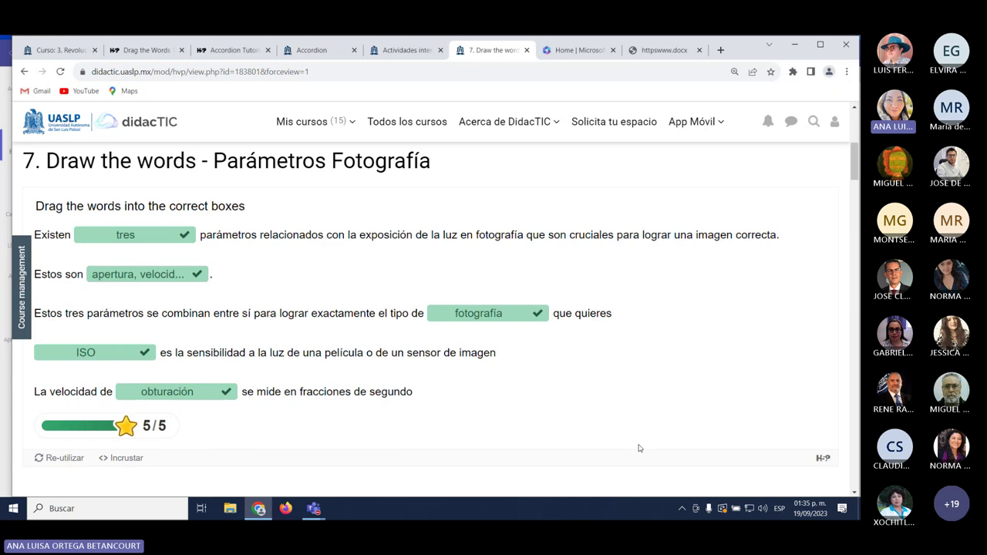
pyautogui.scroll(-1, 638, 448)
pyautogui.scroll(2, 638, 449)
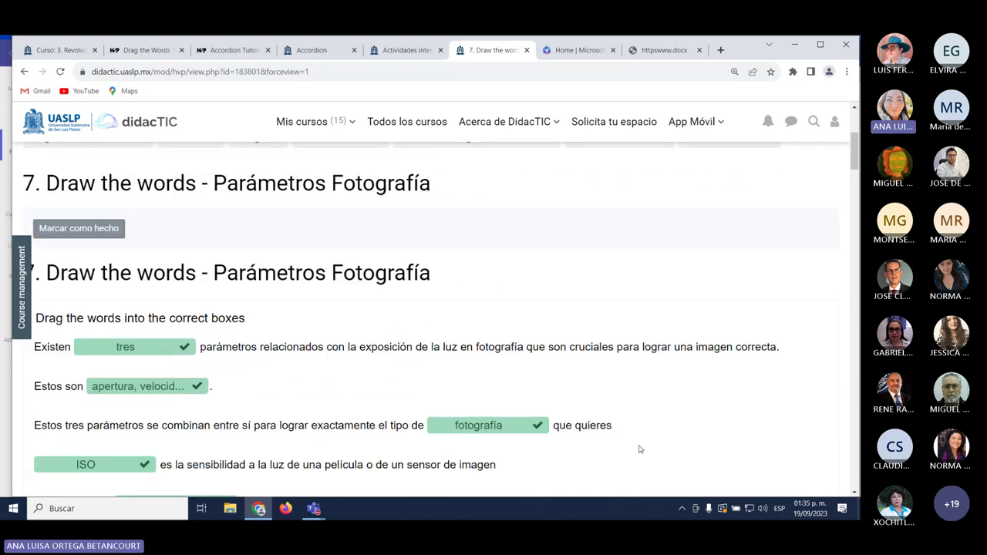
pyautogui.scroll(-3, 638, 449)
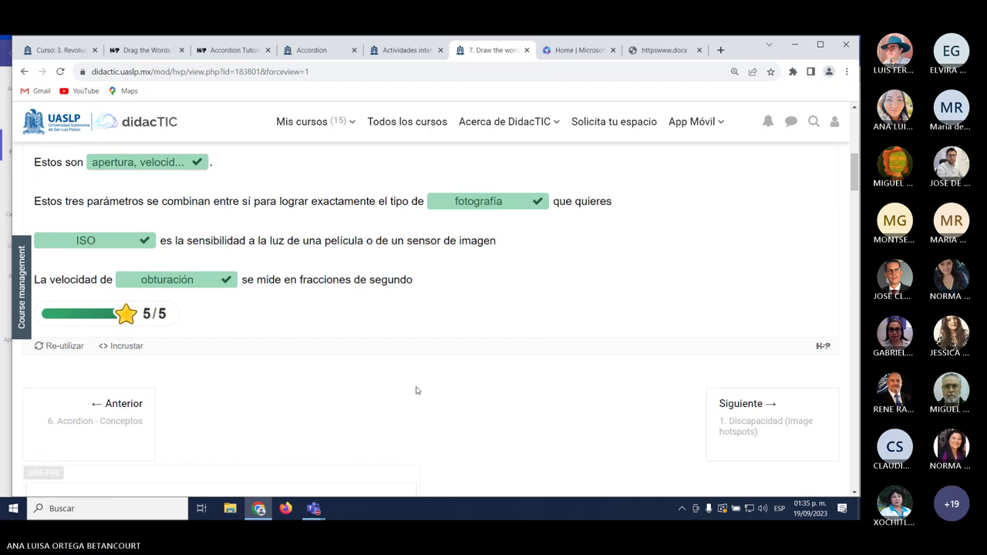
# Go back to the course sections and look through the following participants' activity lists for their accordion and Drag the Words exercises.
pyautogui.scroll(5, 311, 341)
pyautogui.scroll(1, 308, 323)
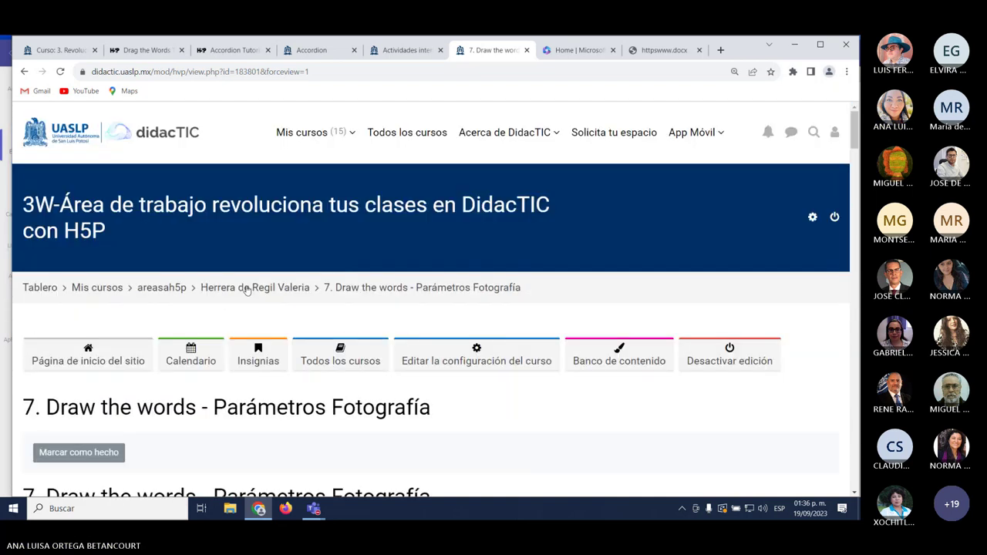
pyautogui.click(247, 288)
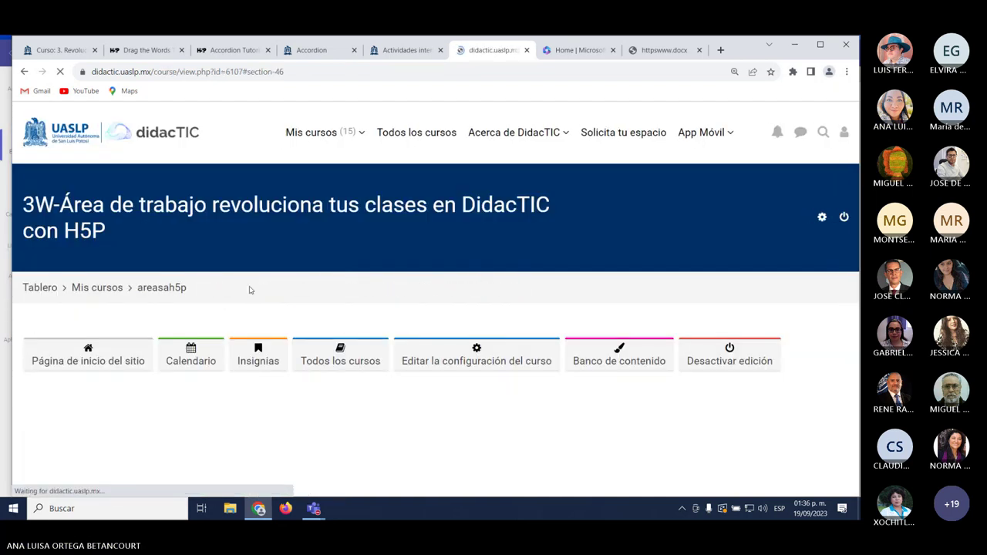
pyautogui.scroll(-1, 460, 385)
pyautogui.scroll(-10, 461, 385)
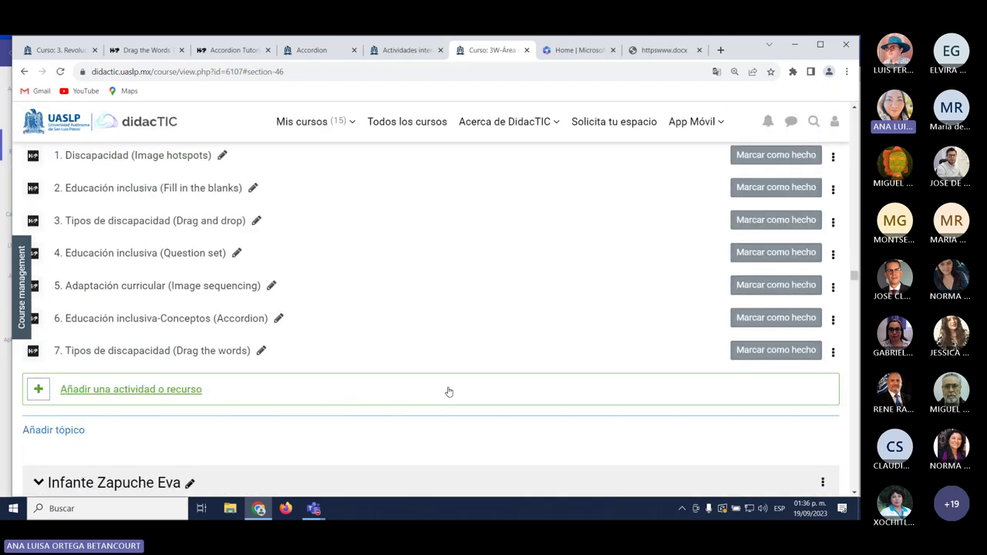
pyautogui.scroll(-3, 448, 391)
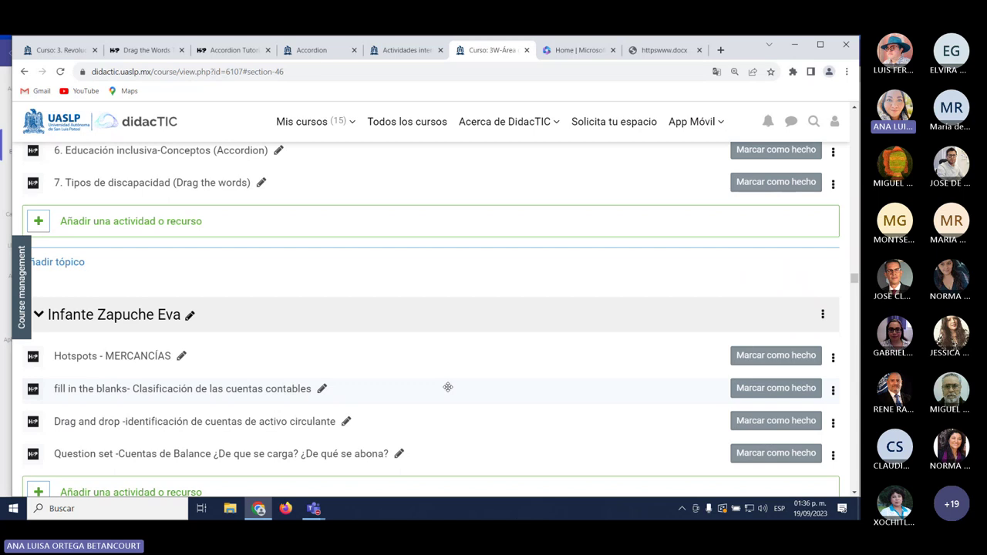
pyautogui.scroll(-10, 448, 387)
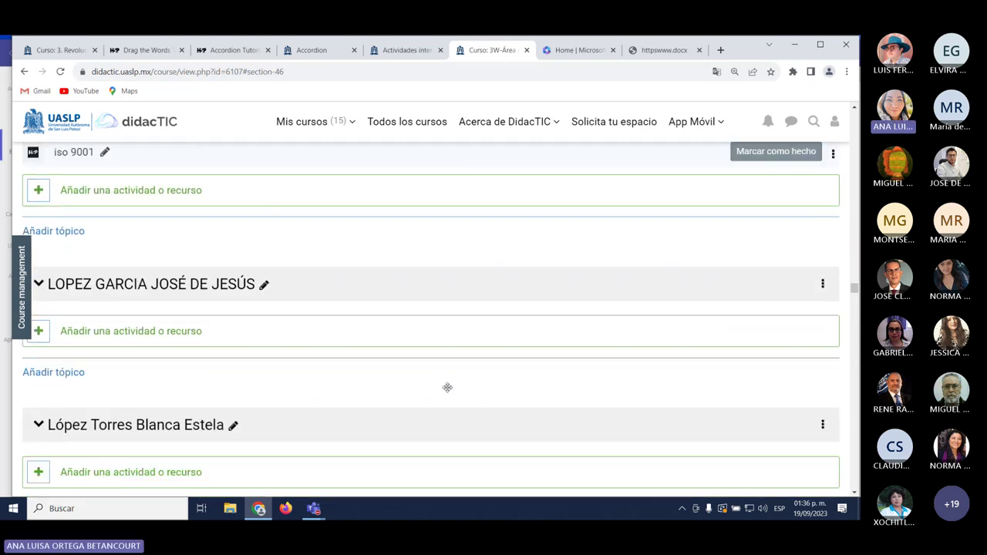
pyautogui.scroll(-7, 447, 392)
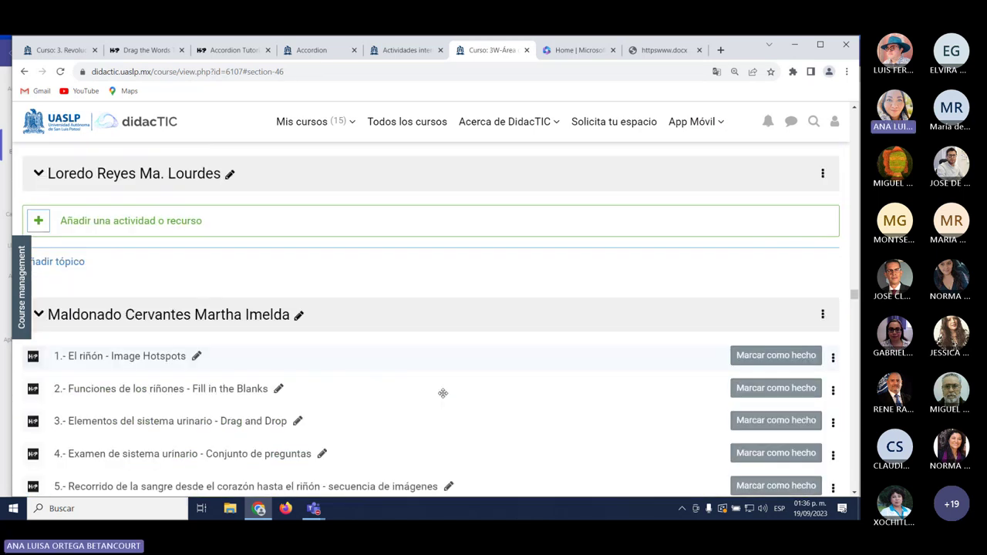
pyautogui.scroll(-2, 443, 393)
pyautogui.scroll(-10, 443, 397)
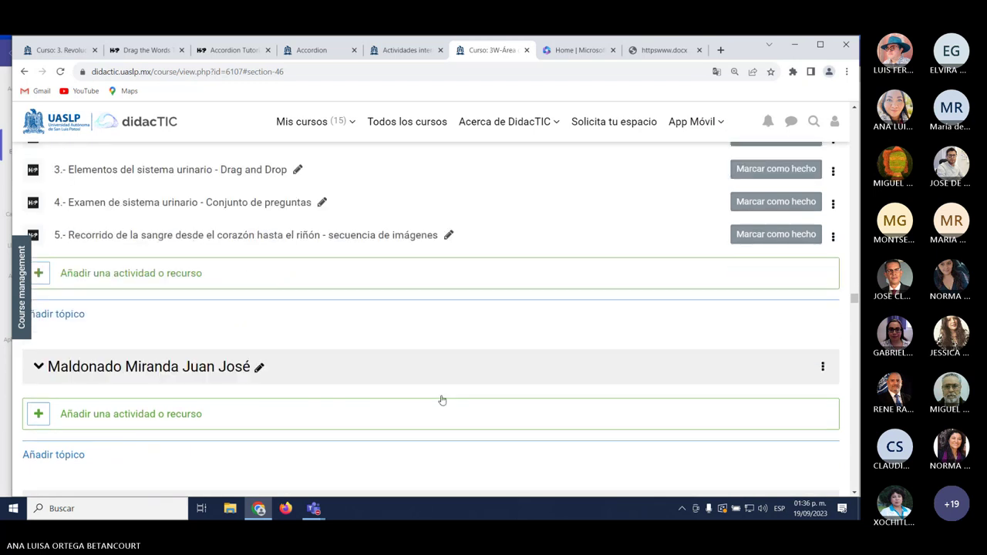
pyautogui.scroll(-6, 435, 401)
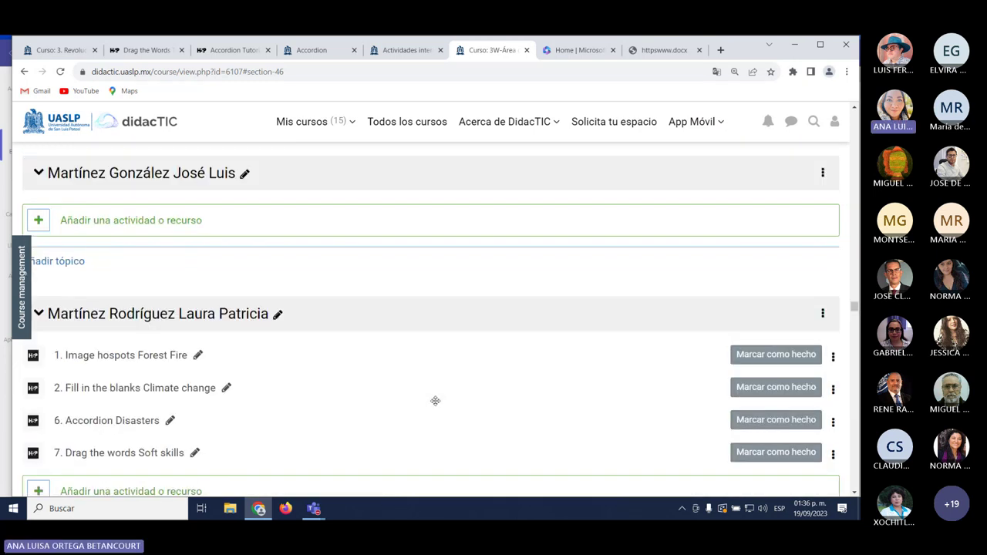
pyautogui.scroll(2, 434, 404)
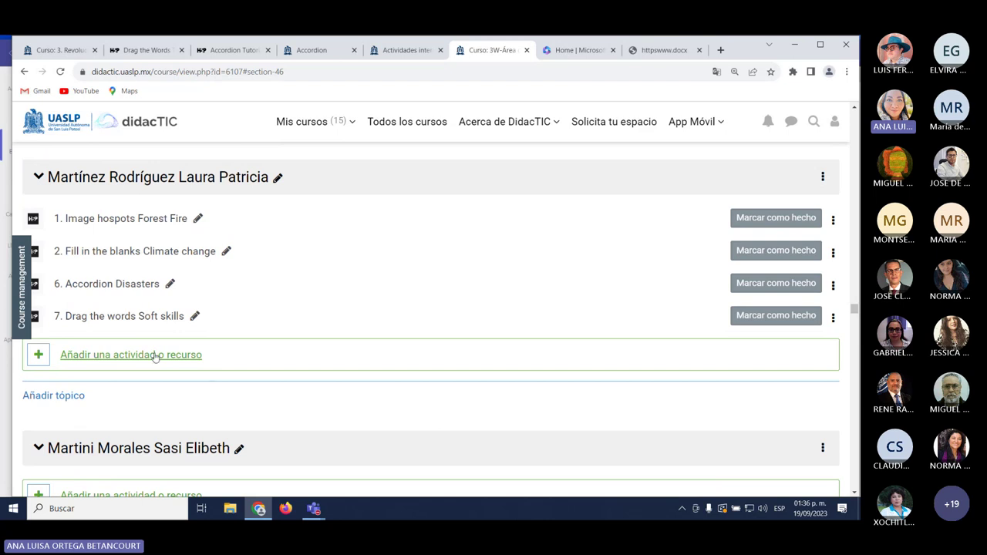
pyautogui.scroll(-5, 443, 397)
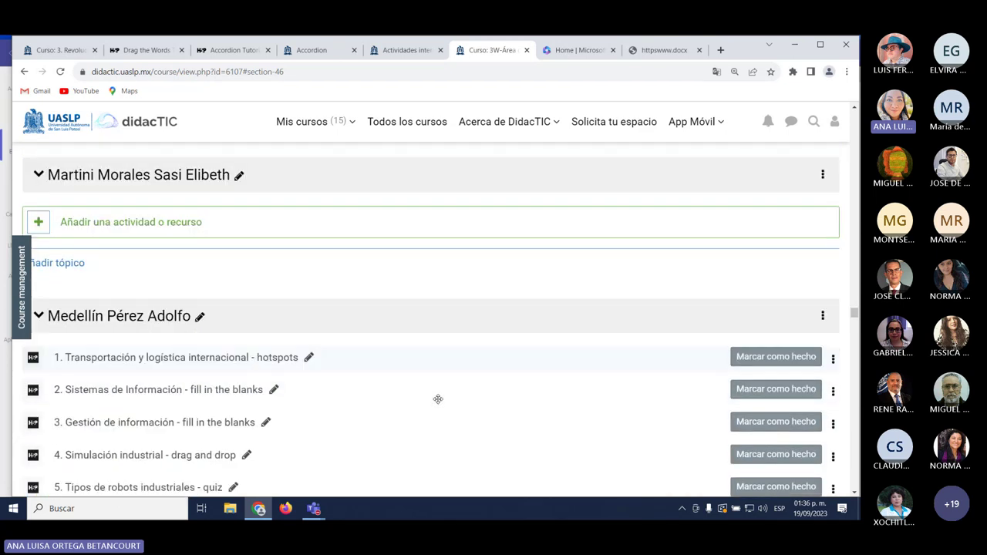
pyautogui.scroll(-2, 437, 398)
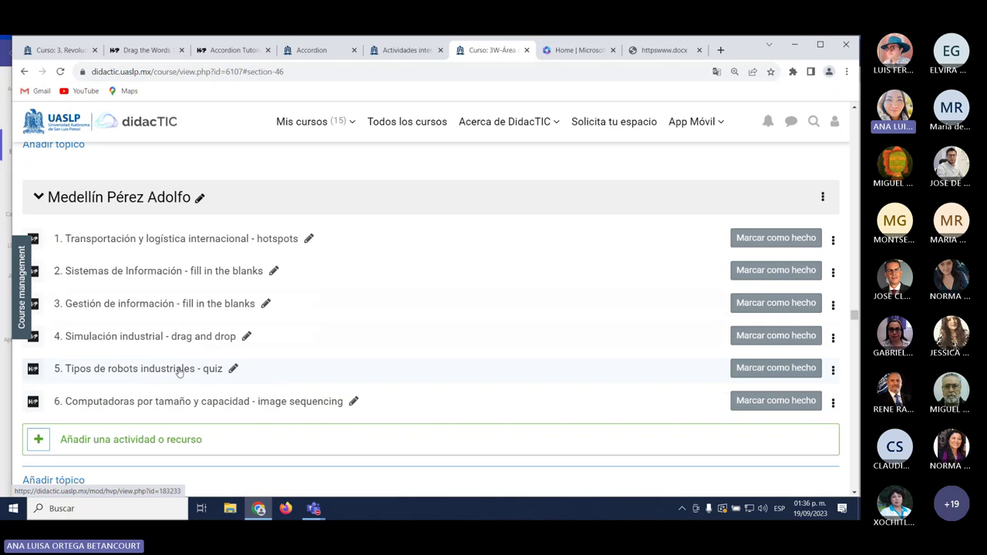
pyautogui.scroll(-5, 204, 415)
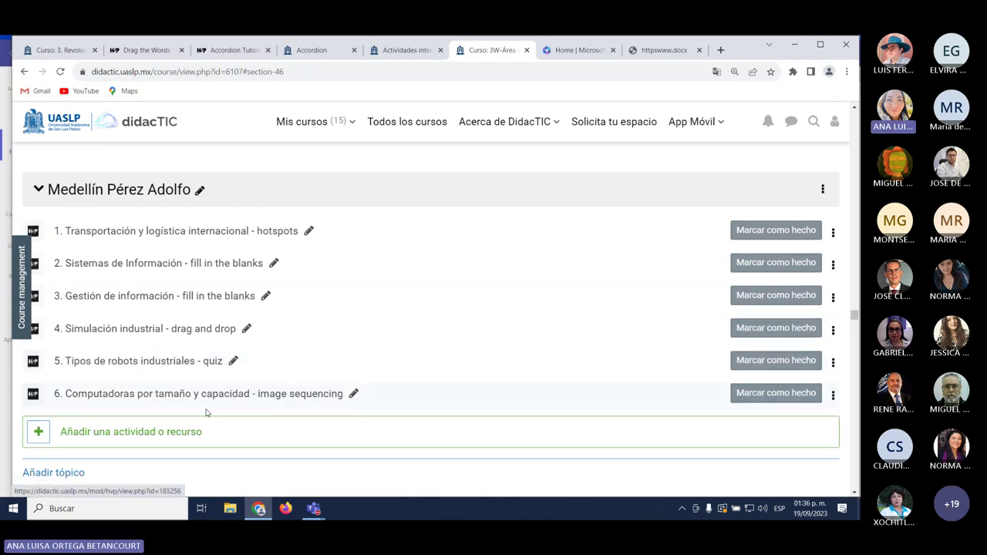
pyautogui.scroll(-2, 219, 414)
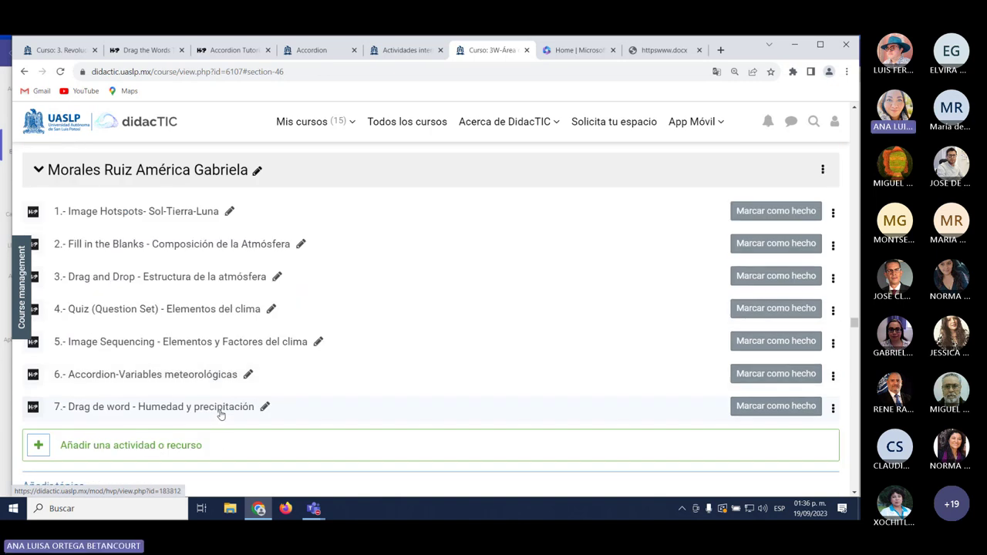
# Open the "7.- Drag de word - Humedad y precipitación" activity and examine its sentences and word options.
pyautogui.click(188, 411)
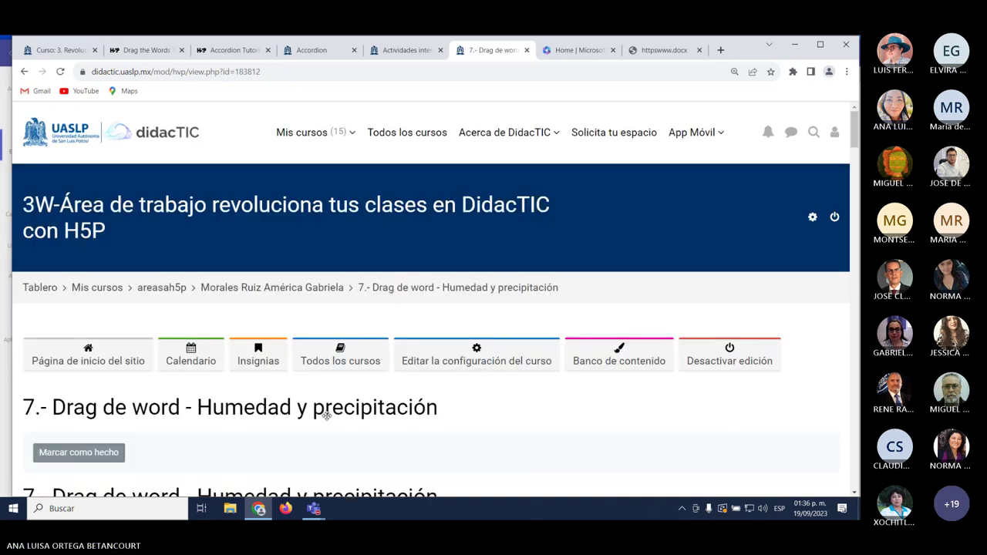
pyautogui.scroll(-3, 329, 418)
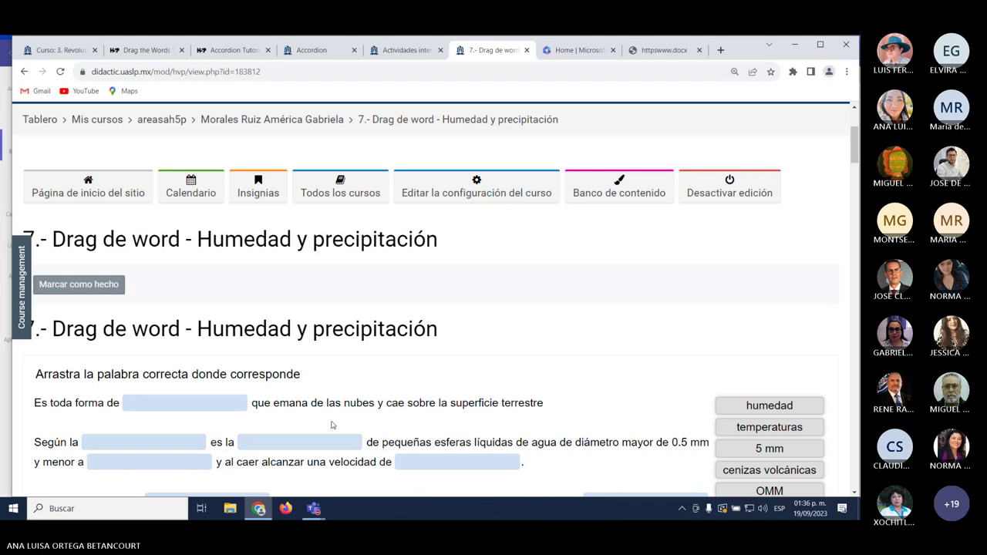
pyautogui.scroll(-2, 332, 425)
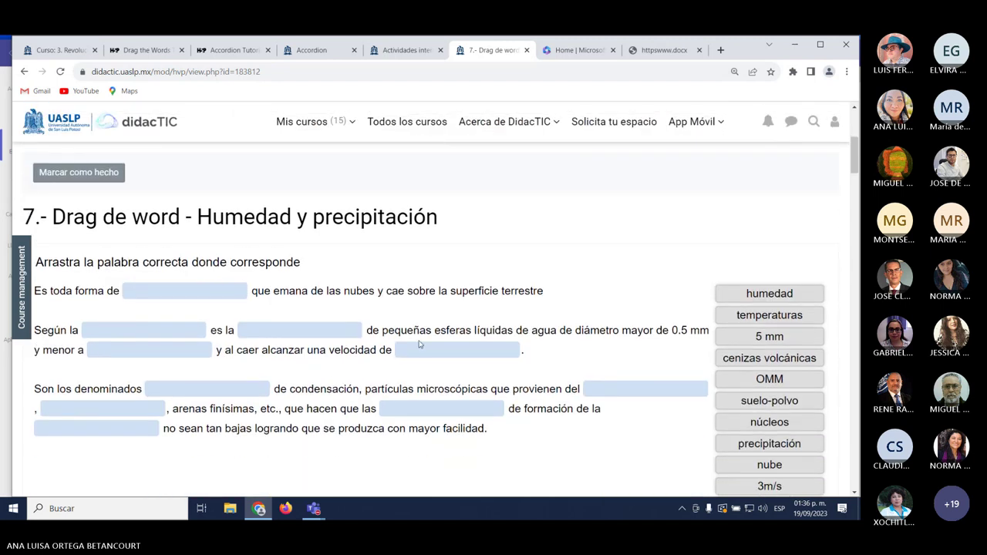
# Fill the exercise's first five blanks in order with "humedad", "temperaturas", "5 mm", "cenizas volcánicas" and "OMM".
pyautogui.scroll(-1, 778, 370)
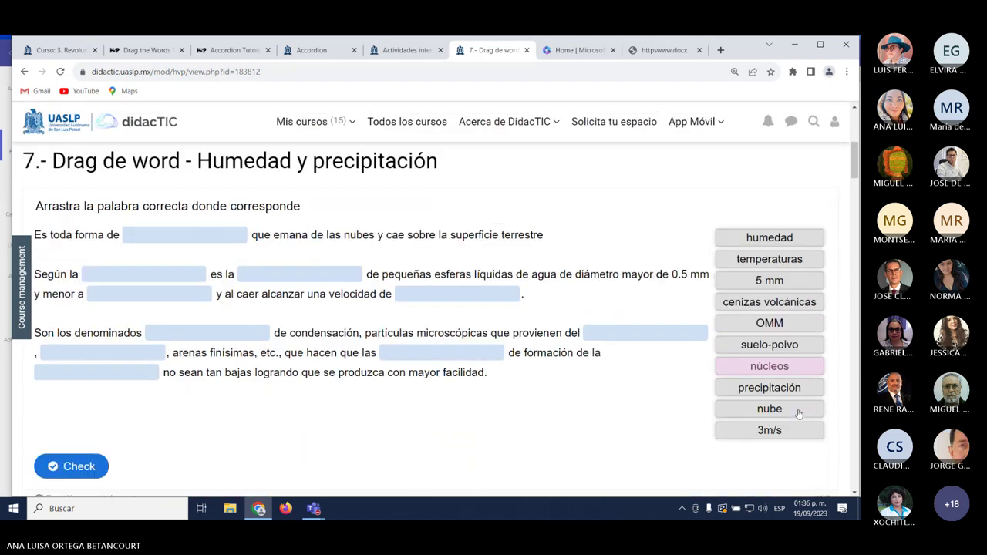
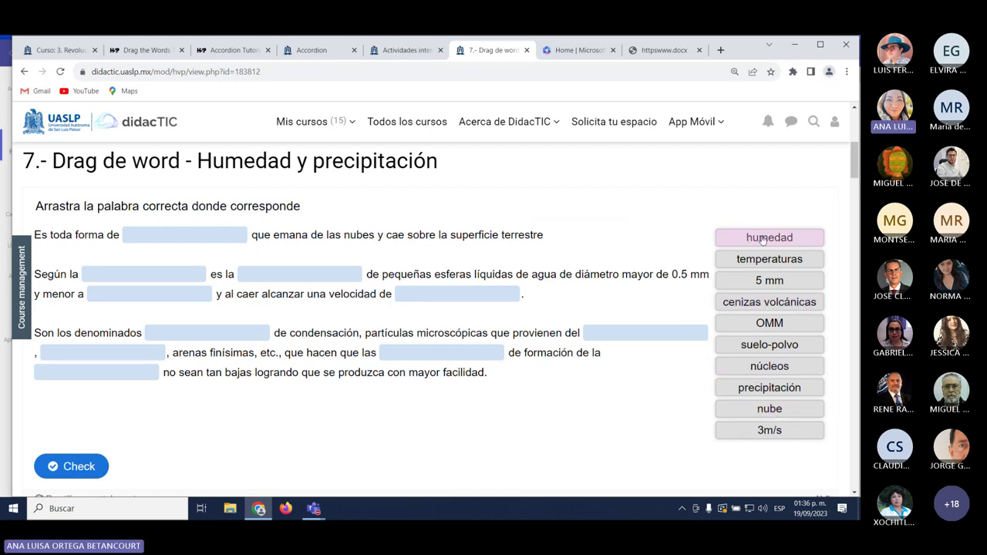
pyautogui.moveTo(745, 236); pyautogui.dragTo(162, 235)
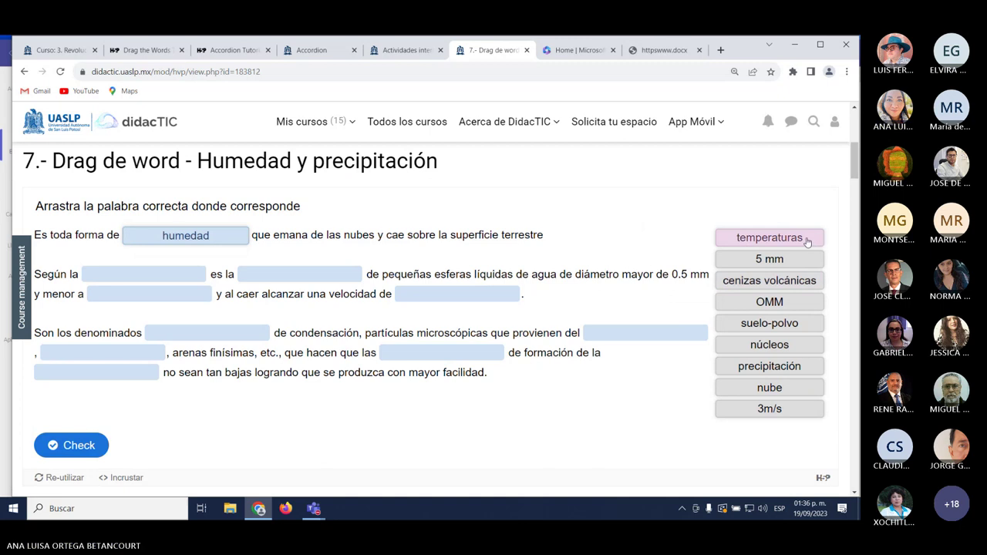
pyautogui.moveTo(806, 238); pyautogui.dragTo(177, 277)
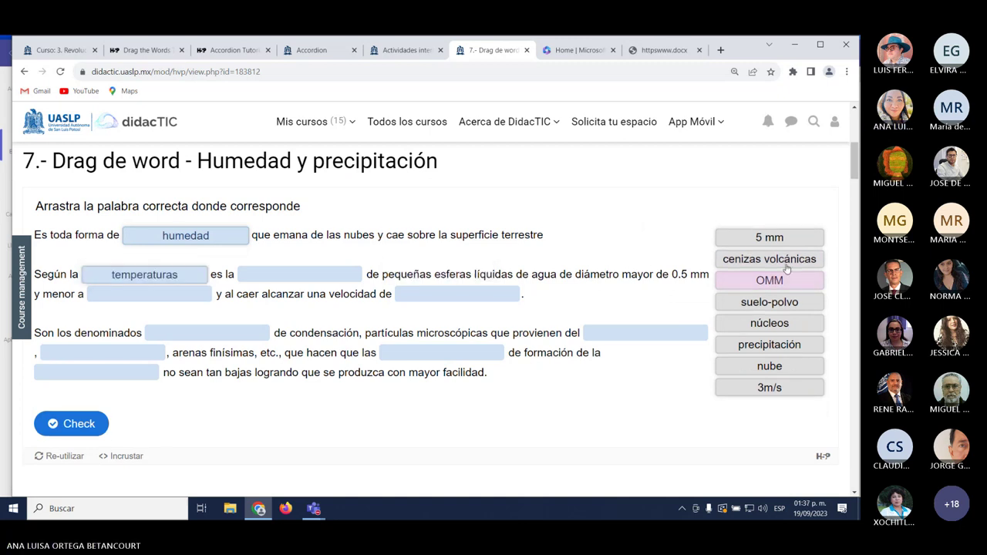
pyautogui.moveTo(768, 237); pyautogui.dragTo(290, 276)
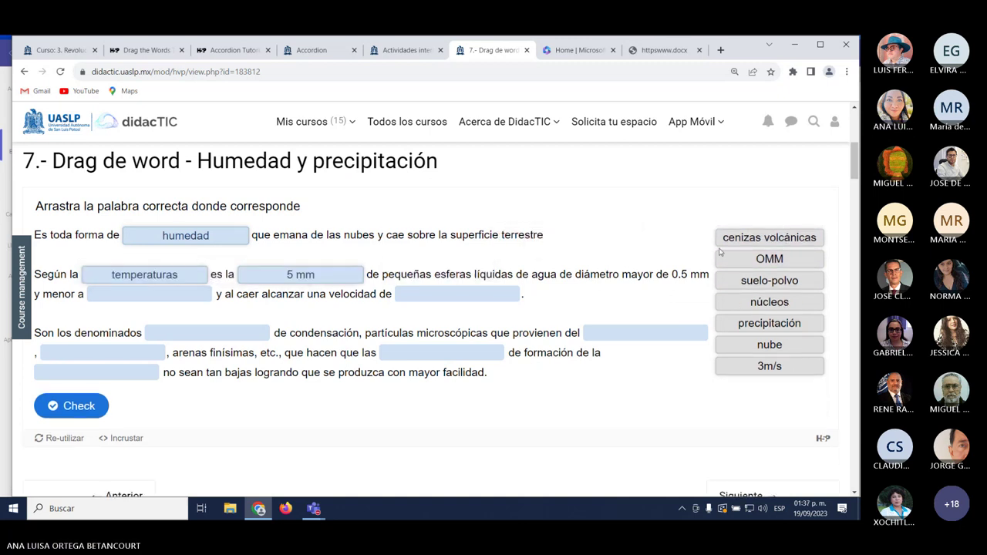
pyautogui.moveTo(769, 237); pyautogui.dragTo(141, 293)
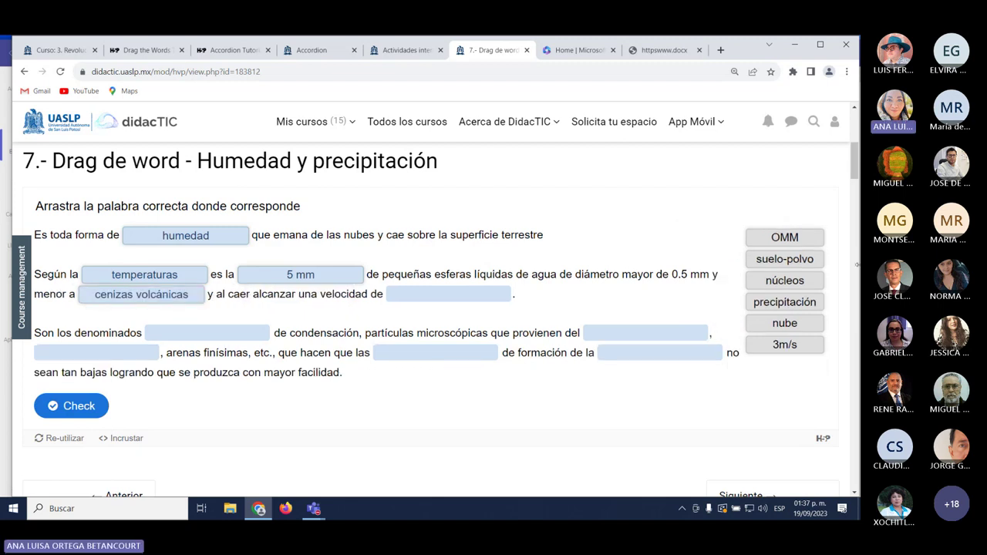
pyautogui.moveTo(819, 231); pyautogui.dragTo(462, 294)
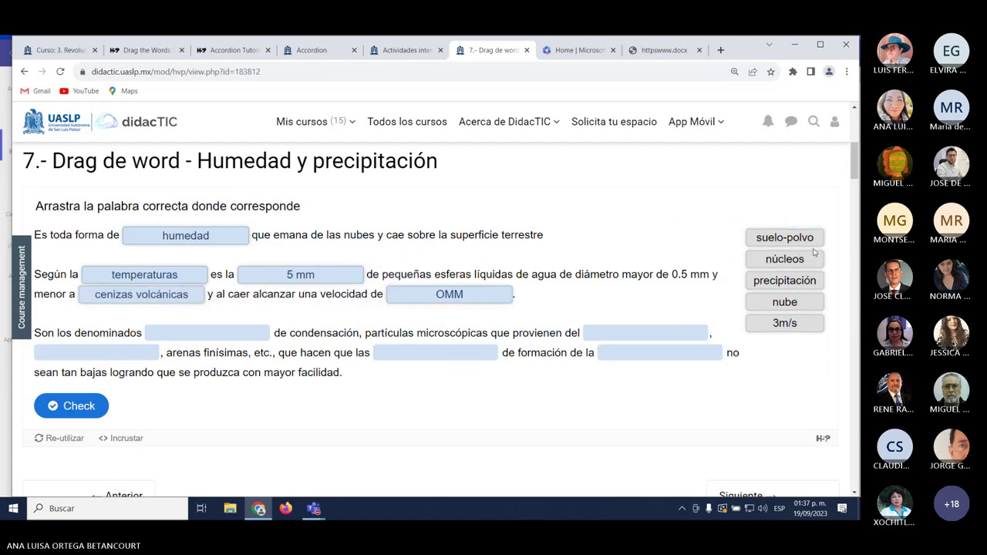
# Fill the last paragraph's blanks in order with "suelo-polvo", "núcleos", "precipitación", "nube" and "3m/s", check the answers and show the solution.
pyautogui.moveTo(816, 242); pyautogui.dragTo(228, 334)
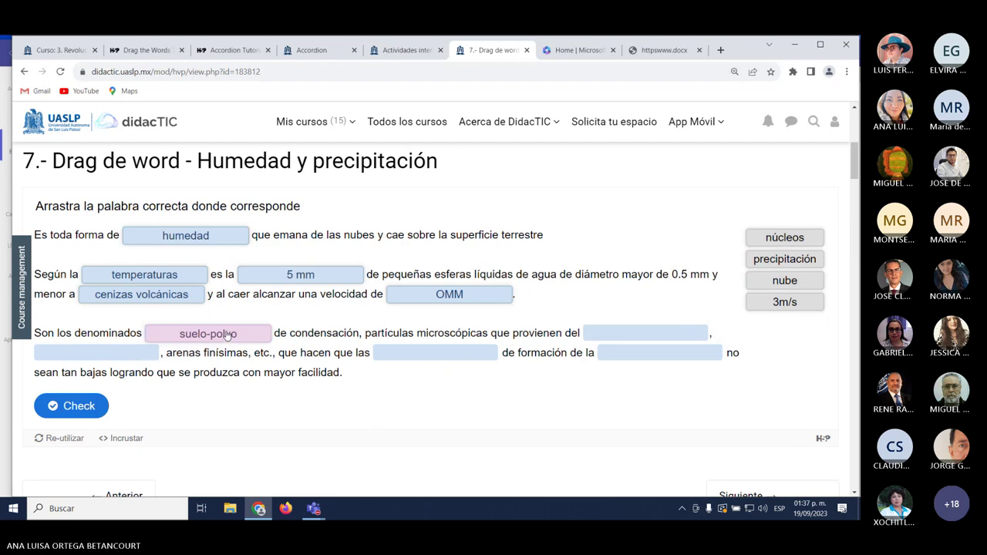
pyautogui.moveTo(784, 237); pyautogui.dragTo(694, 324)
pyautogui.moveTo(784, 237); pyautogui.dragTo(626, 333)
pyautogui.moveTo(770, 246); pyautogui.dragTo(23, 352)
pyautogui.moveTo(803, 237); pyautogui.dragTo(431, 355)
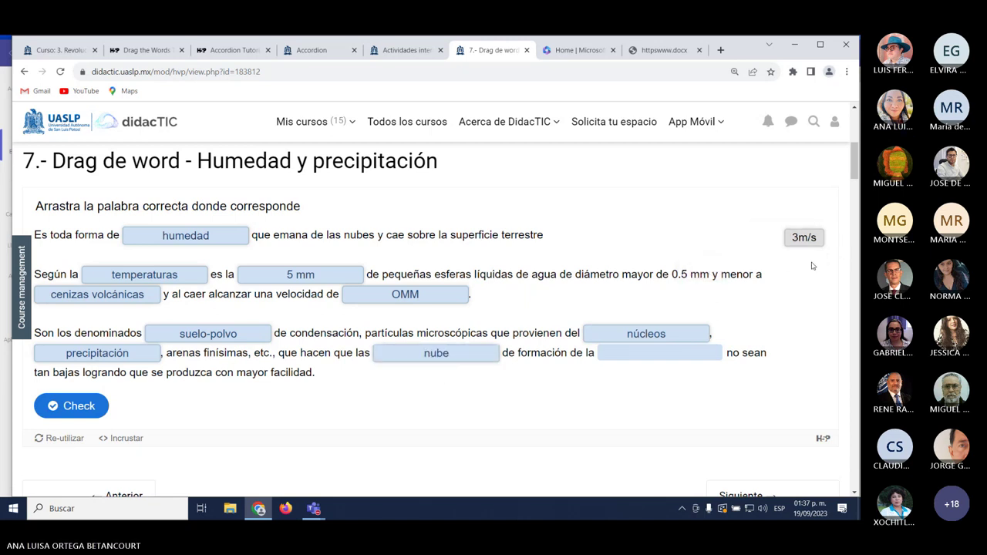
pyautogui.moveTo(803, 238); pyautogui.dragTo(660, 355)
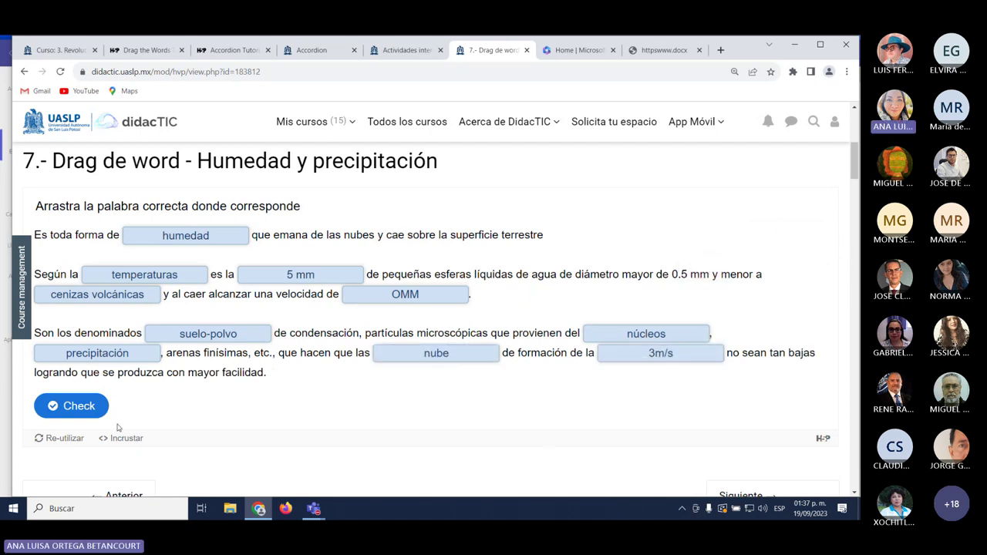
pyautogui.click(83, 415)
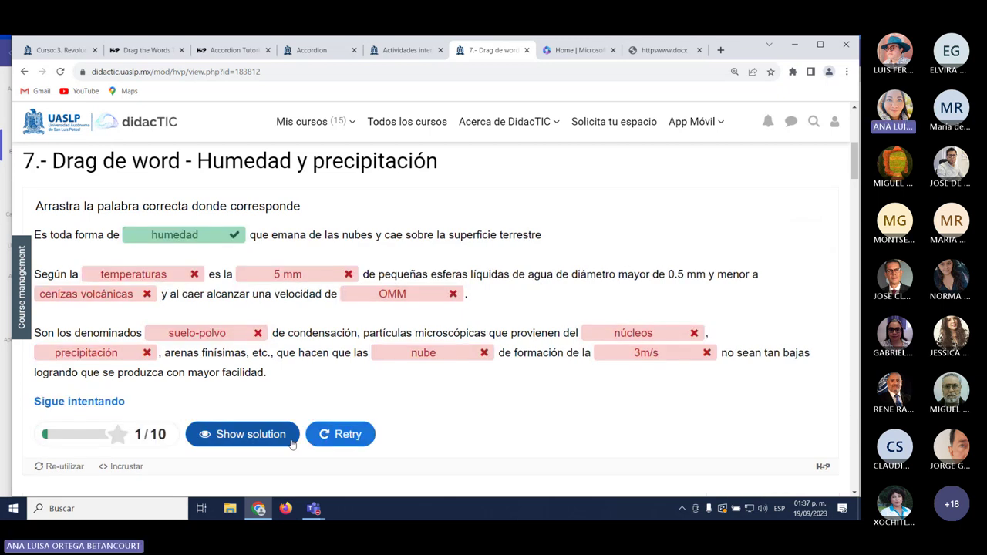
pyautogui.click(221, 434)
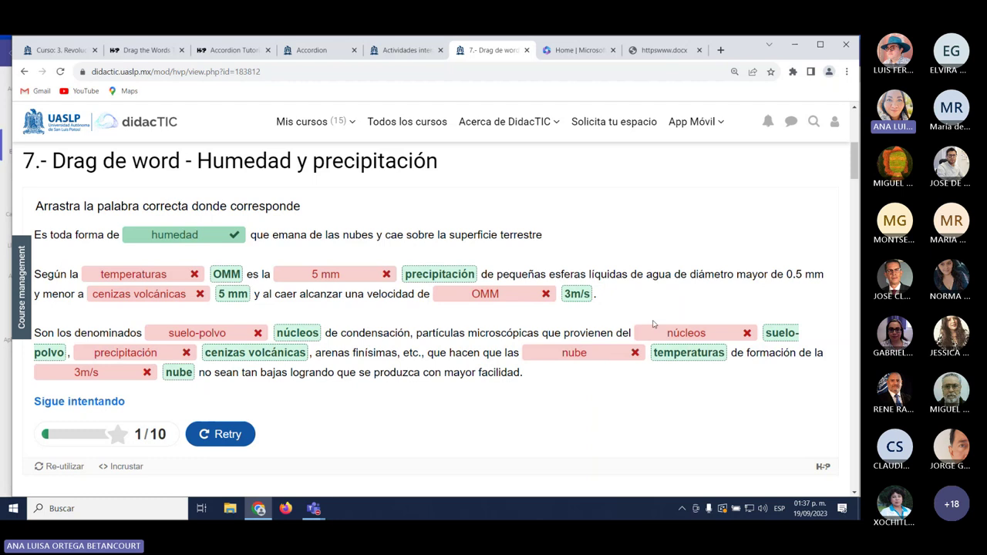
# Retry the exercise, placing "humedad" in the first sentence, "OMM" after "Según la", "5 mm" after "menor a" and "3m/s" after "velocidad de".
pyautogui.click(228, 434)
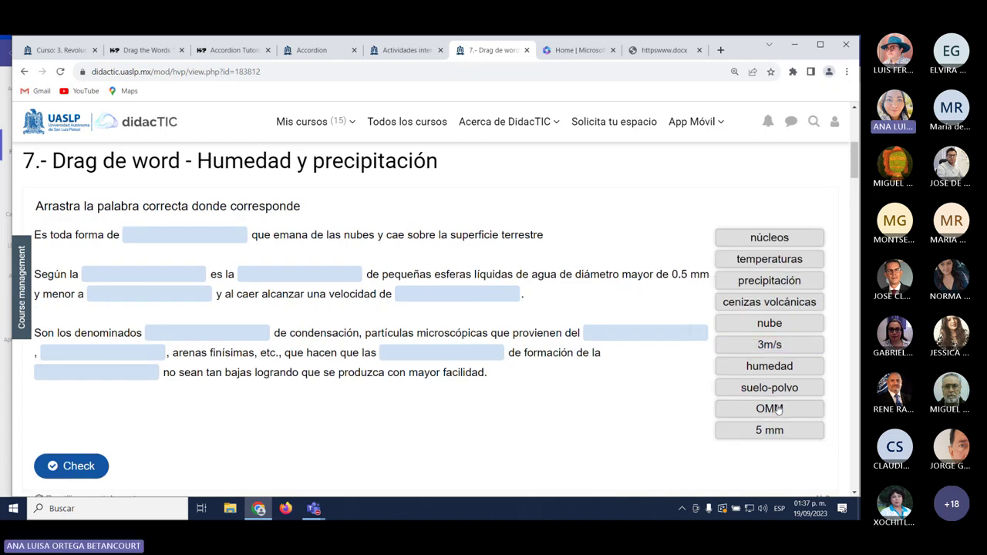
pyautogui.moveTo(777, 410); pyautogui.dragTo(170, 276)
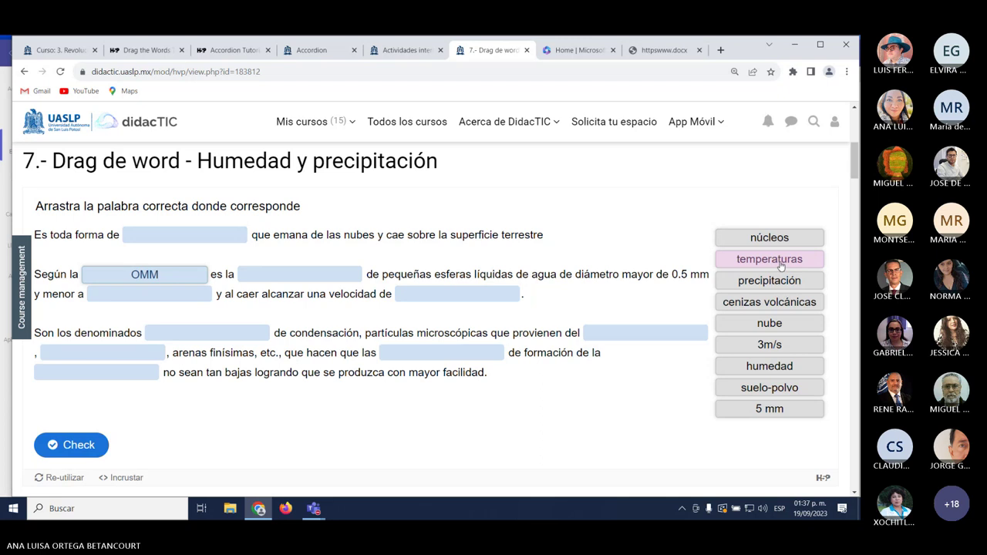
pyautogui.moveTo(769, 365); pyautogui.dragTo(185, 238)
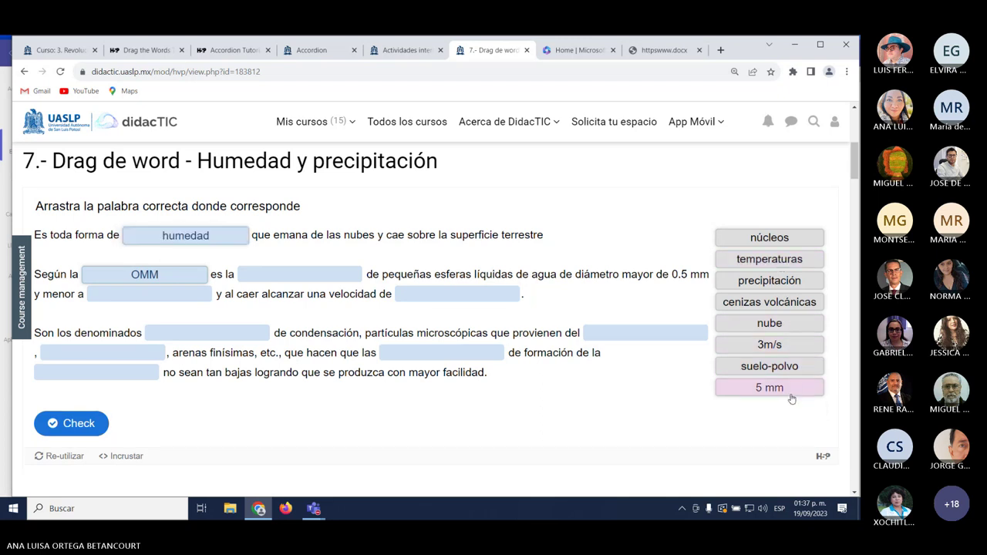
pyautogui.moveTo(788, 392); pyautogui.dragTo(165, 306)
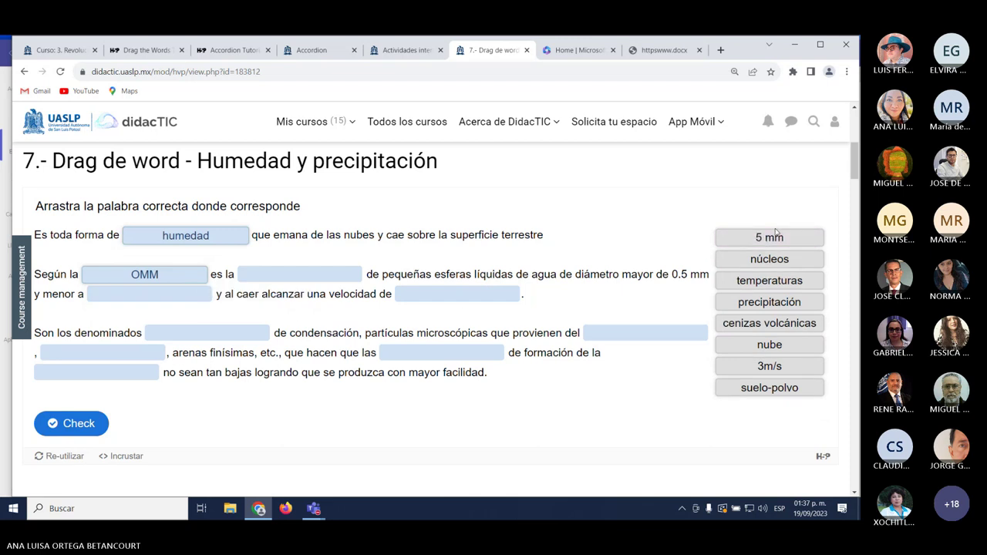
pyautogui.moveTo(768, 237); pyautogui.dragTo(147, 293)
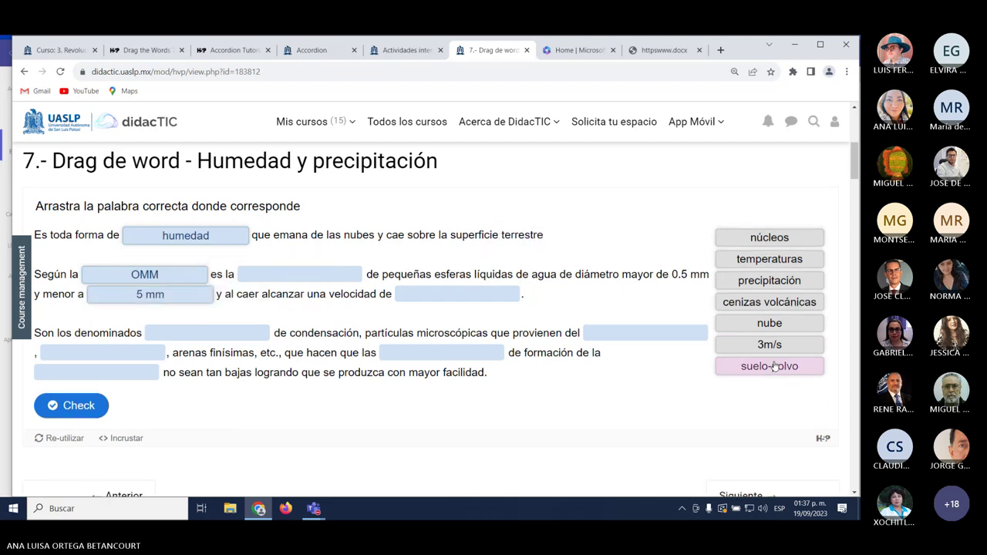
pyautogui.moveTo(755, 344); pyautogui.dragTo(460, 298)
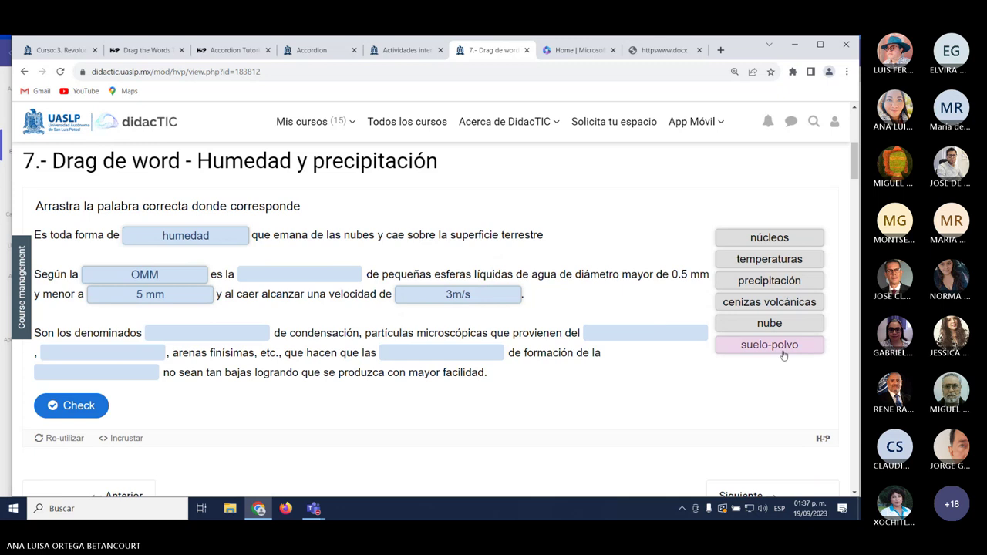
# Place "núcleos" after "es la" and fill the last paragraph in order with "cenizas volcánicas", "nube", "precipitación", "suelo-polvo" and "temperaturas".
pyautogui.moveTo(780, 351); pyautogui.dragTo(436, 358)
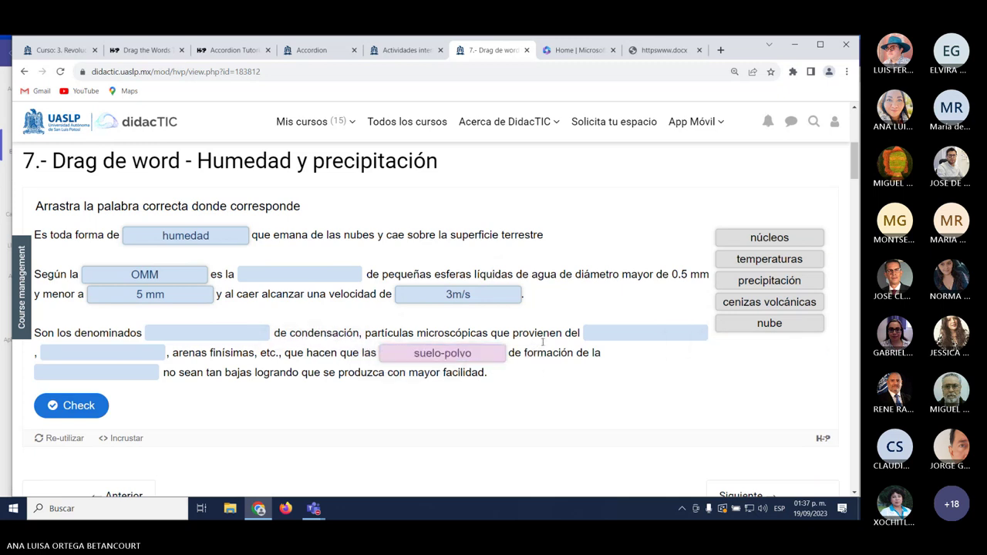
pyautogui.moveTo(763, 331); pyautogui.dragTo(640, 339)
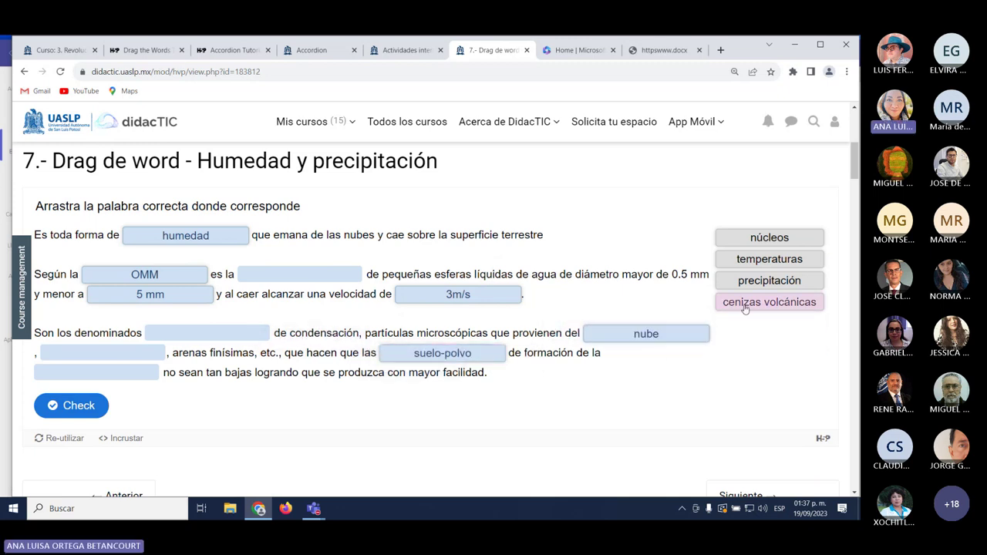
pyautogui.moveTo(769, 301); pyautogui.dragTo(100, 333)
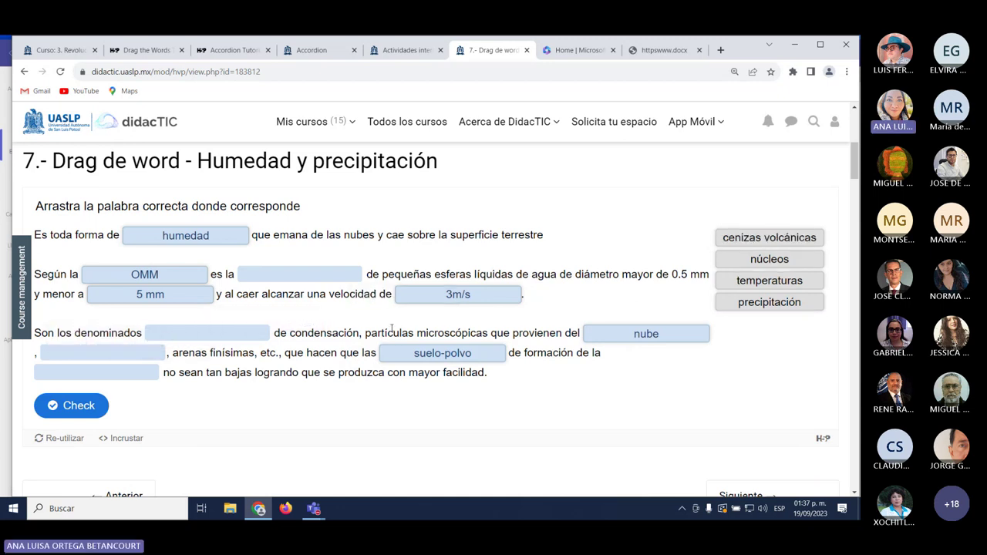
pyautogui.moveTo(731, 256); pyautogui.dragTo(247, 279)
pyautogui.moveTo(809, 286); pyautogui.dragTo(104, 353)
pyautogui.moveTo(782, 240); pyautogui.dragTo(210, 334)
pyautogui.moveTo(801, 245); pyautogui.dragTo(608, 360)
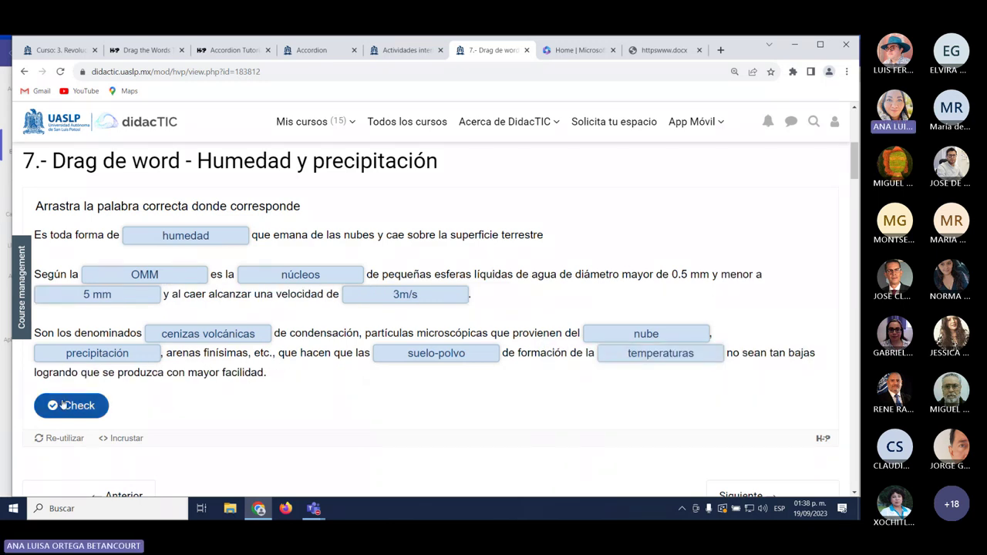
# Check the second attempt's answers and show the solution to review the correct words.
pyautogui.click(65, 404)
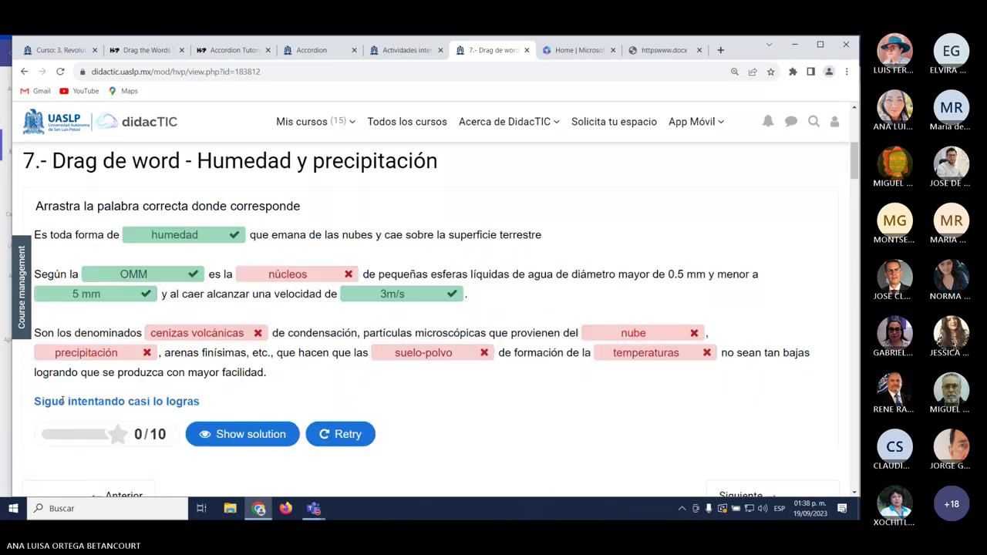
pyautogui.click(223, 434)
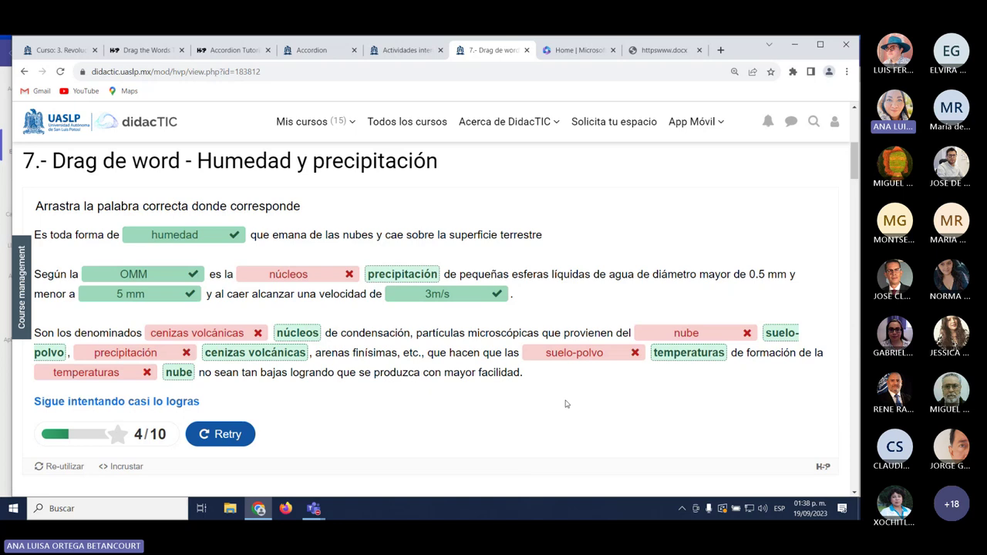
pyautogui.scroll(-3, 565, 403)
pyautogui.scroll(10, 552, 409)
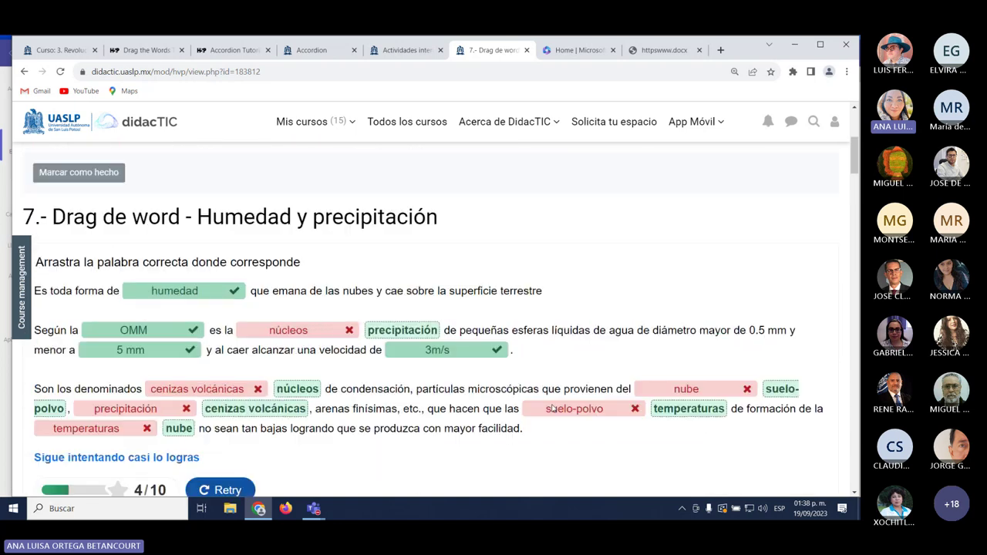
pyautogui.scroll(-1, 238, 257)
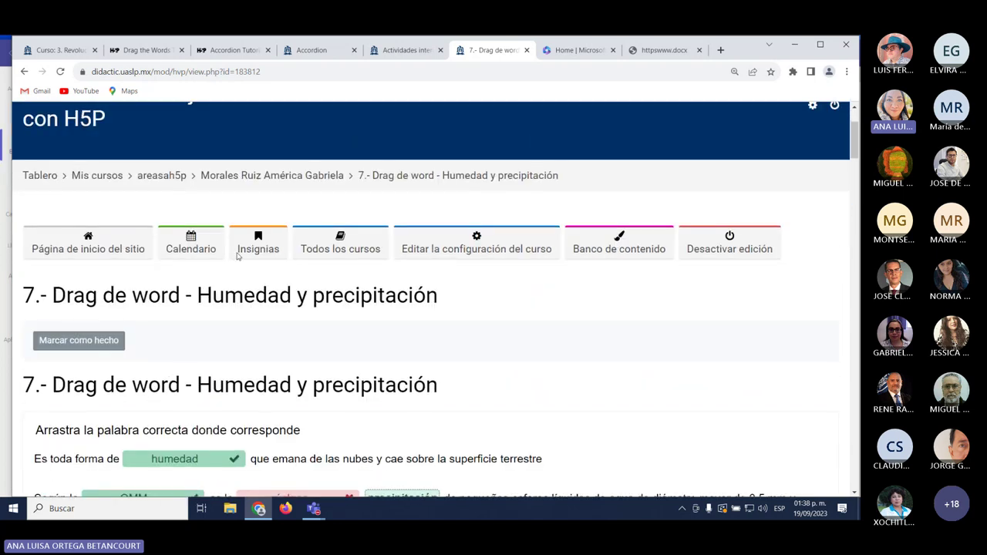
# Return to the participant's course section and look through the following participants' lists for accordion and Drag the Words activities.
pyautogui.click(299, 178)
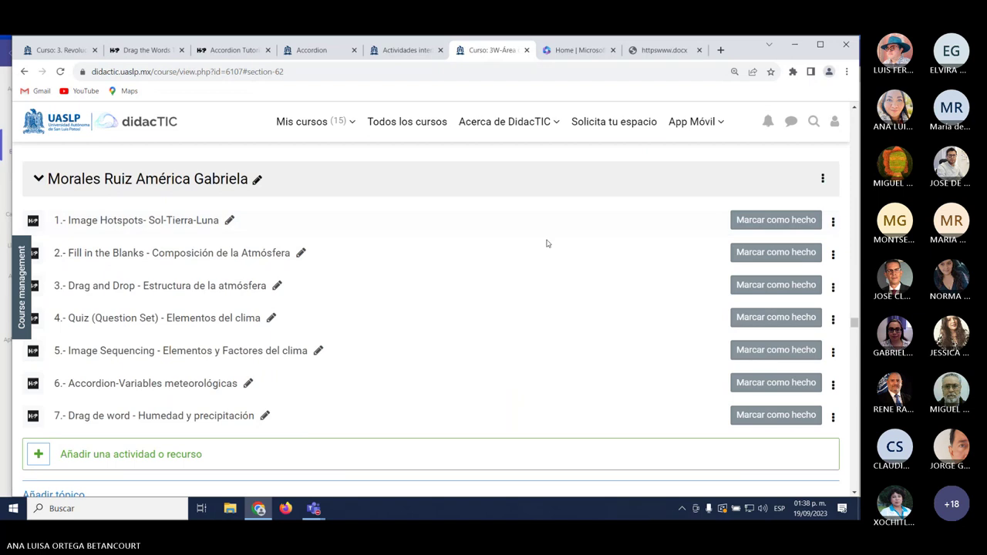
pyautogui.scroll(-4, 545, 243)
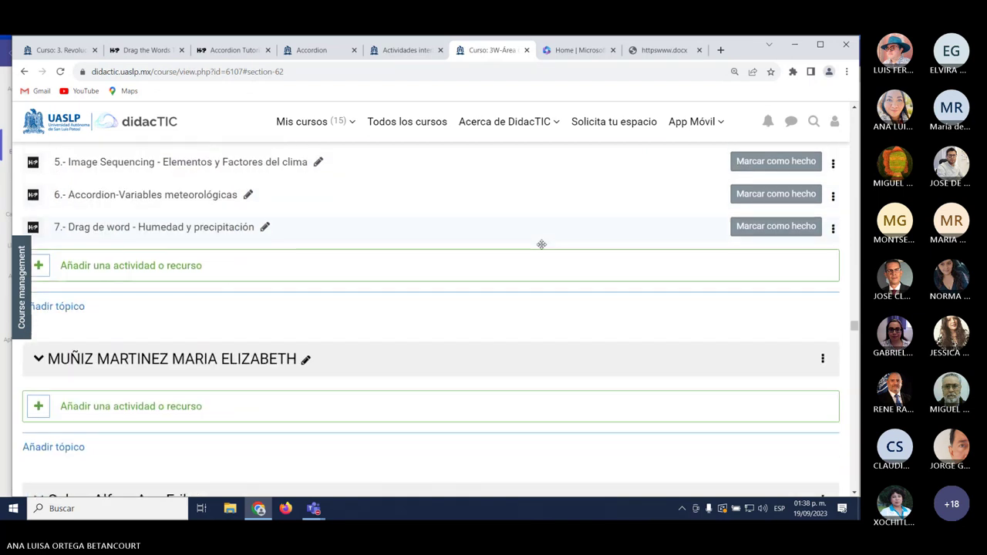
pyautogui.scroll(-3, 538, 250)
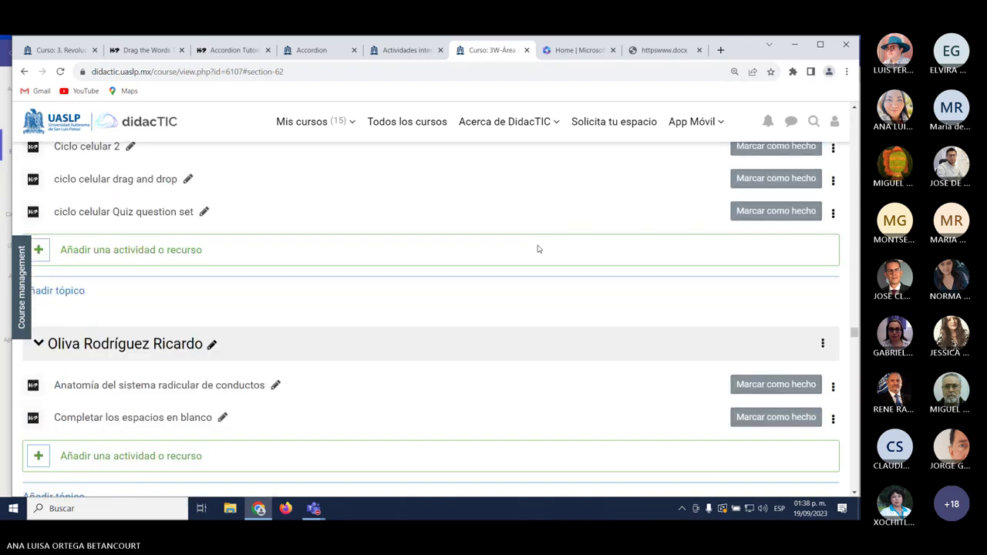
pyautogui.scroll(-5, 538, 249)
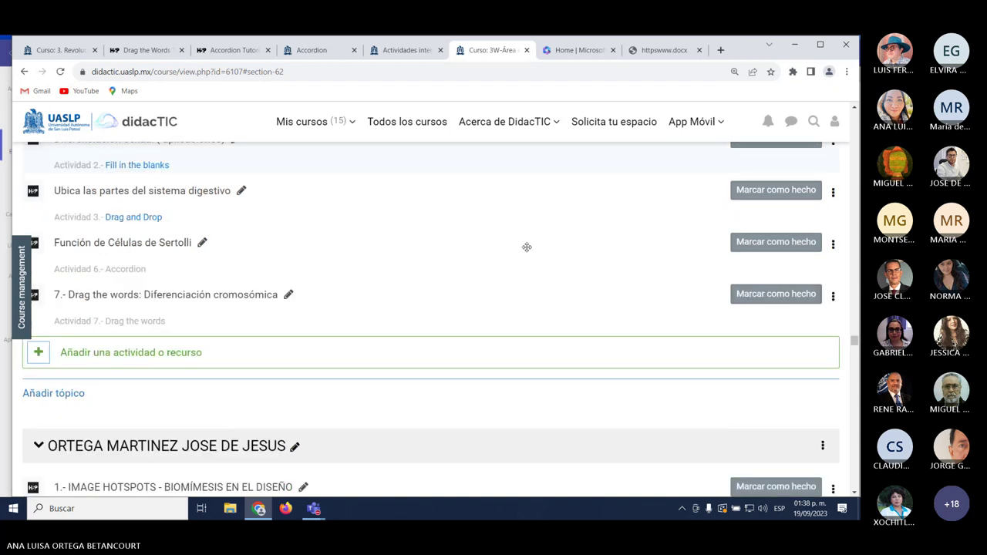
pyautogui.scroll(-4, 526, 247)
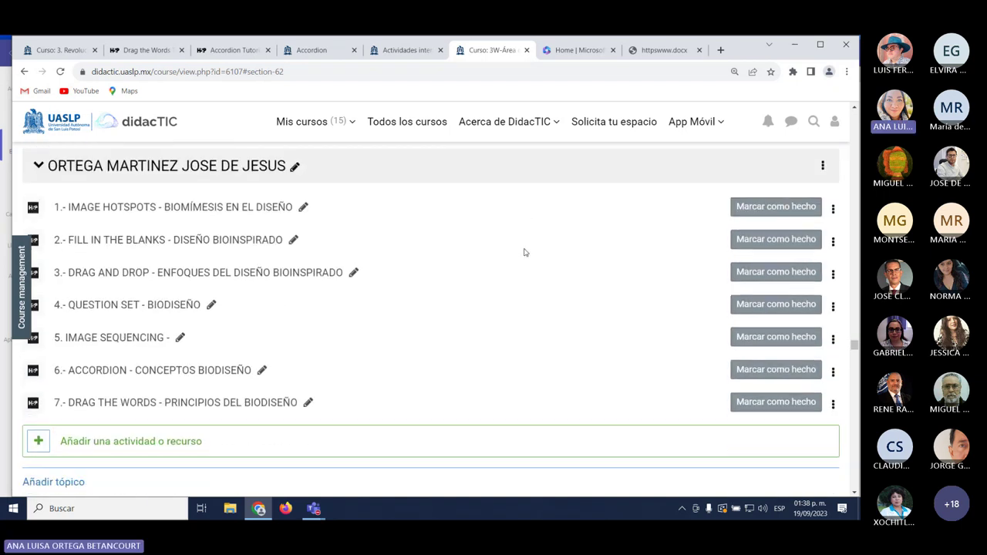
# Open the "6.- ACCORDION - CONCEPTOS BIODISEÑO" activity and expand its BIOMORFISMO, BIOUTILIZACIÓN, BIOMÍMESIS and ETHOS entries to read their definitions.
pyautogui.click(204, 370)
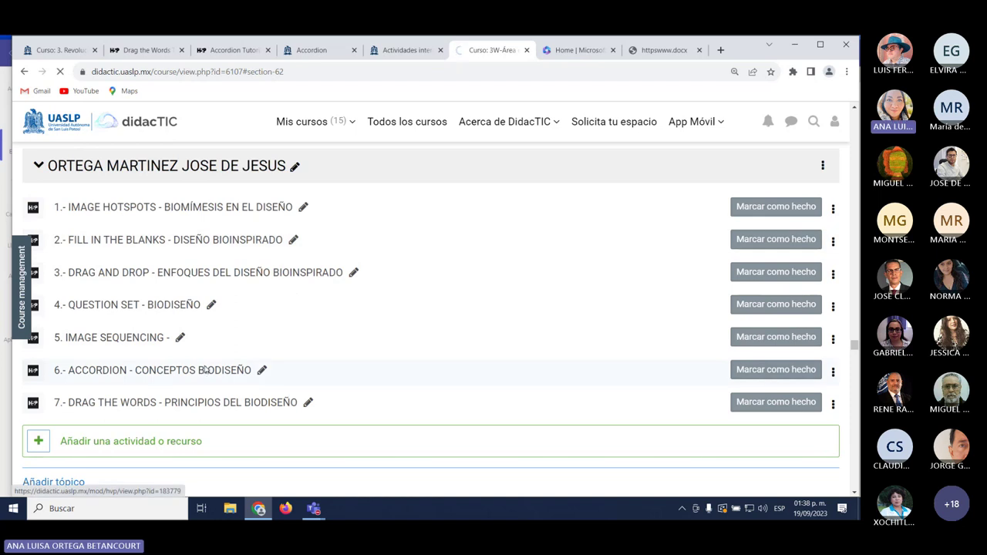
pyautogui.scroll(-4, 214, 363)
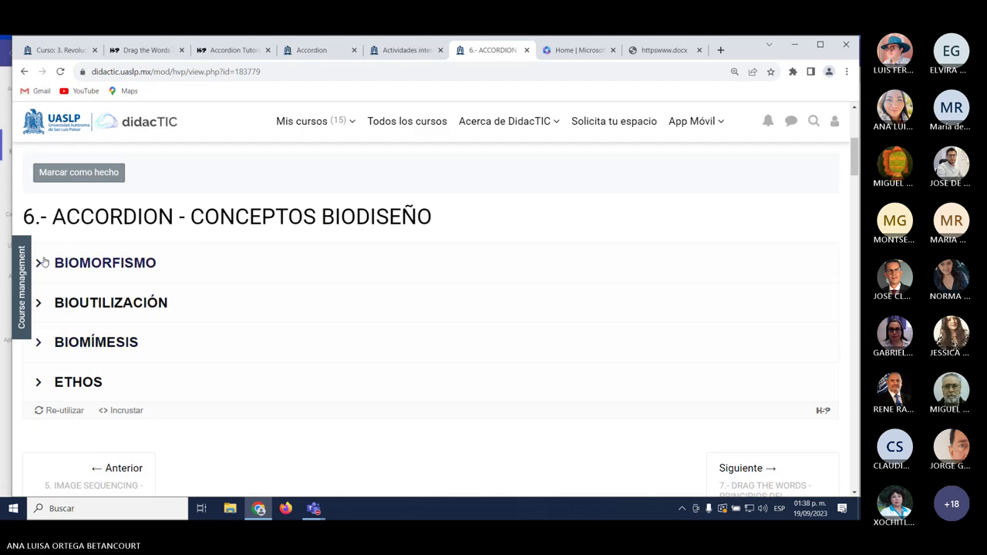
pyautogui.click(39, 263)
pyautogui.click(39, 347)
pyautogui.scroll(-2, 54, 293)
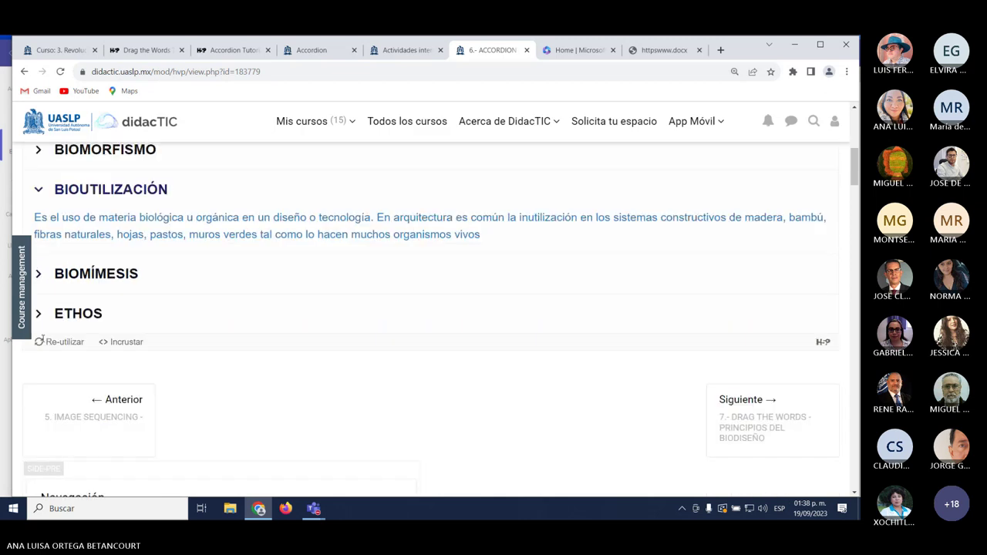
pyautogui.click(39, 225)
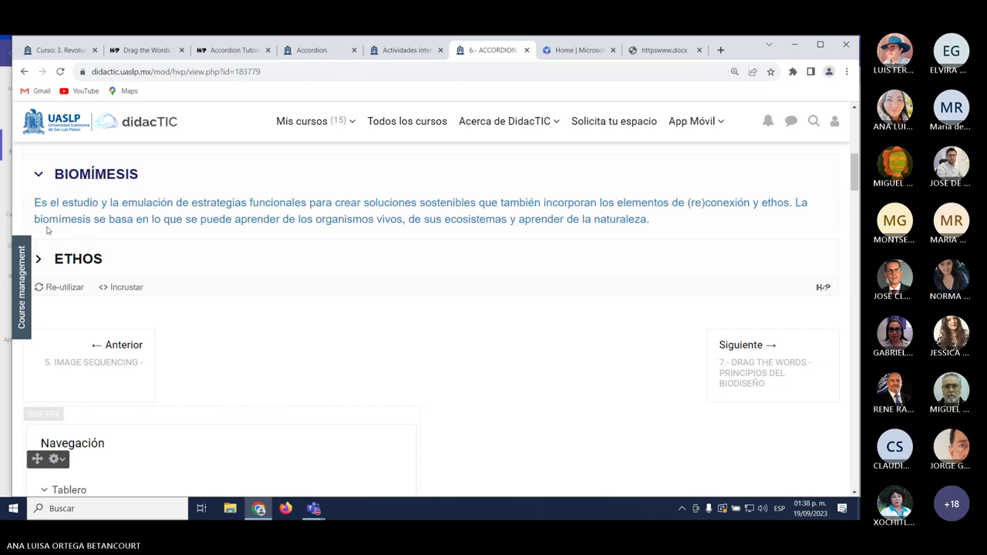
pyautogui.click(38, 262)
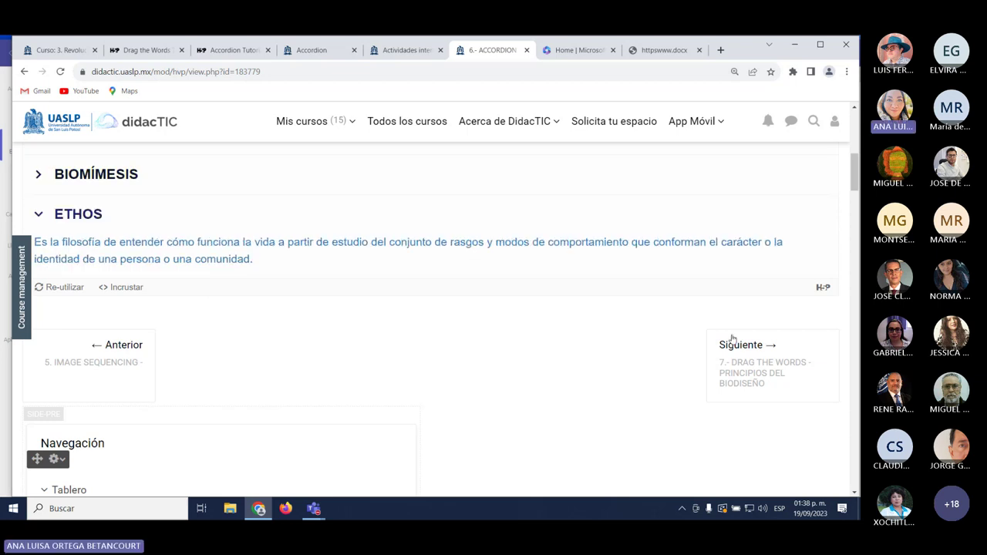
# Open the following Drag the Words activity and place "(Reconectar" in the first sentence, "Emular" in the second and "Ethos" in the third.
pyautogui.click(752, 369)
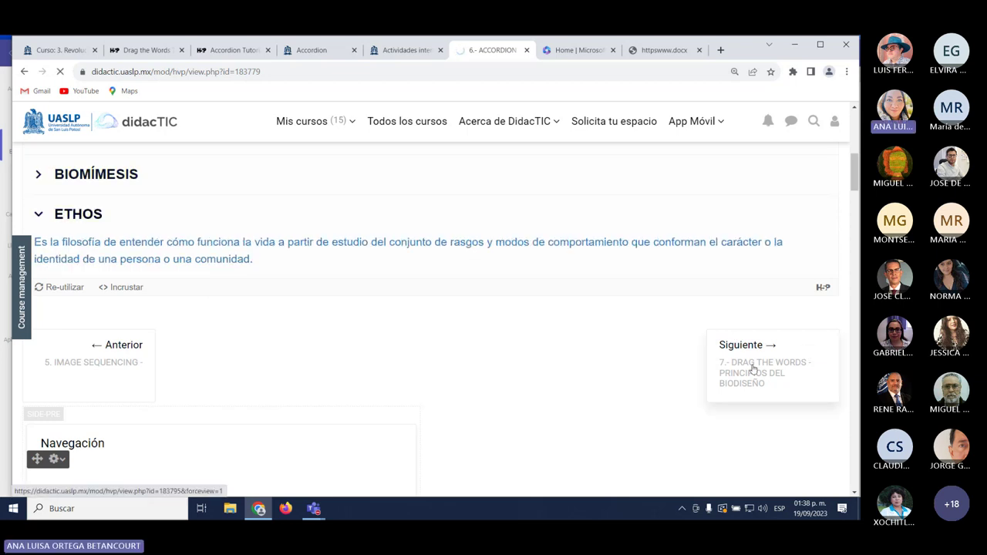
pyautogui.scroll(-3, 752, 368)
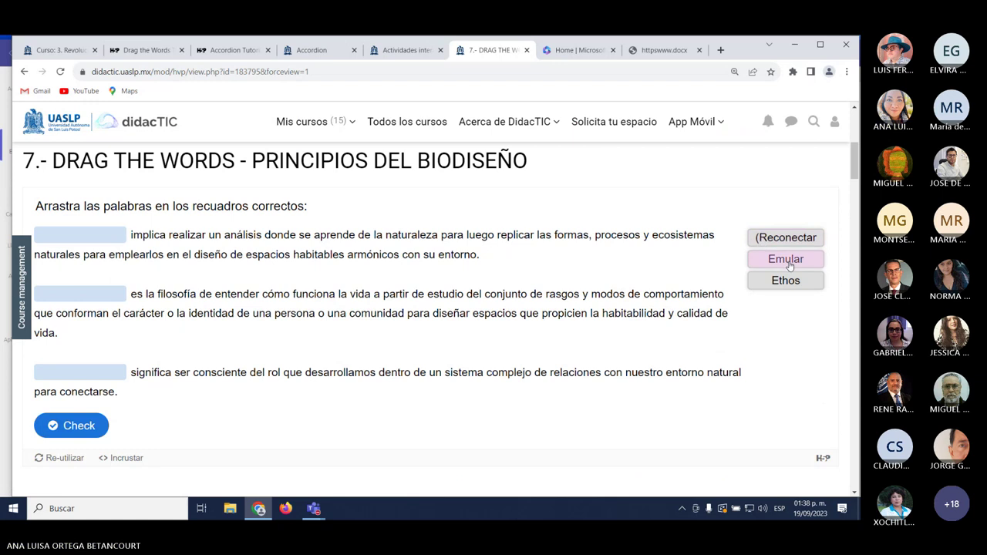
pyautogui.moveTo(788, 265); pyautogui.dragTo(78, 299)
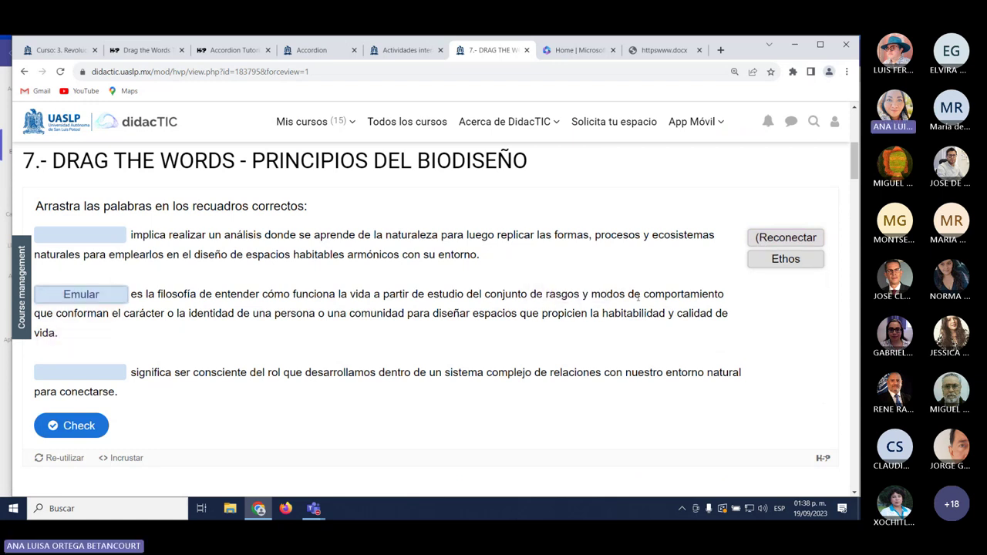
pyautogui.moveTo(801, 262); pyautogui.dragTo(128, 393)
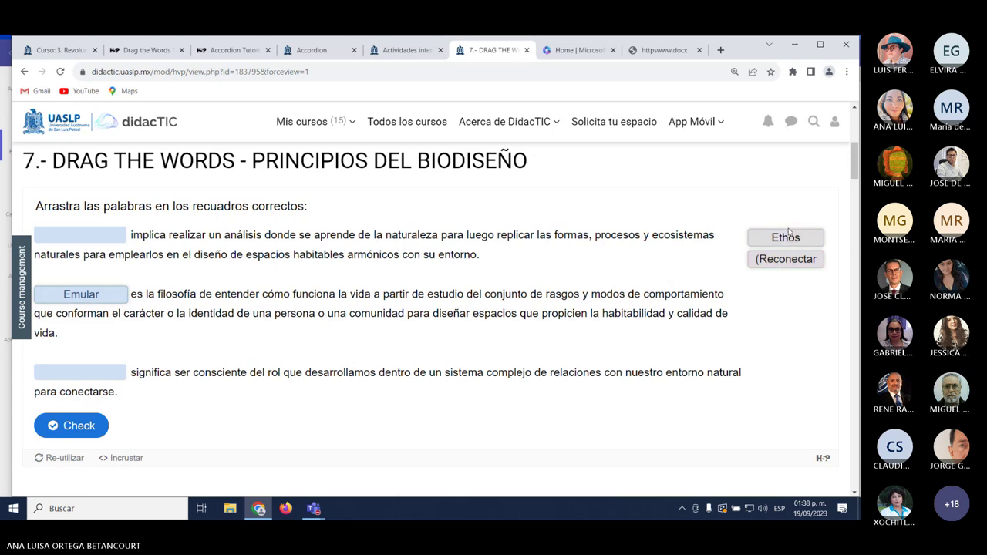
pyautogui.moveTo(788, 236); pyautogui.dragTo(50, 373)
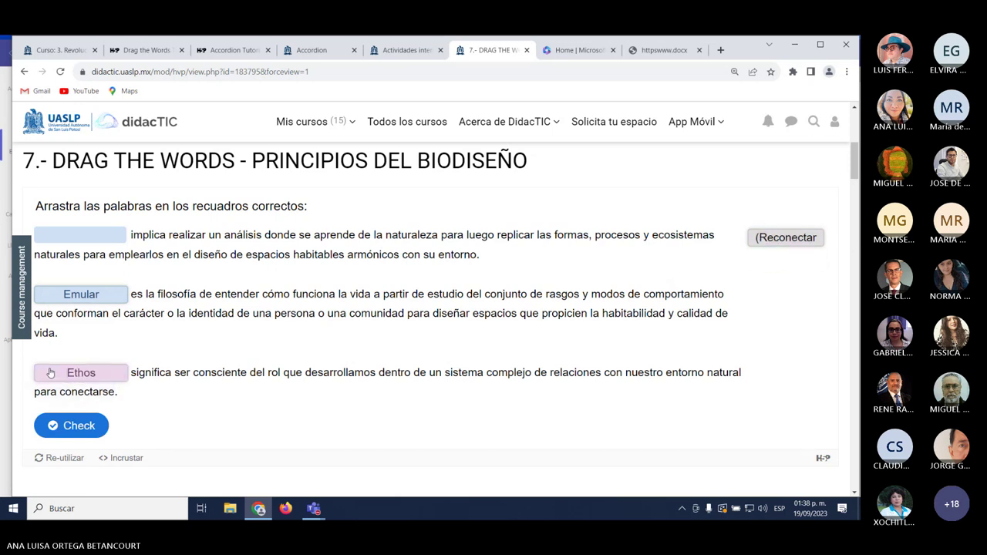
pyautogui.moveTo(786, 237); pyautogui.dragTo(81, 236)
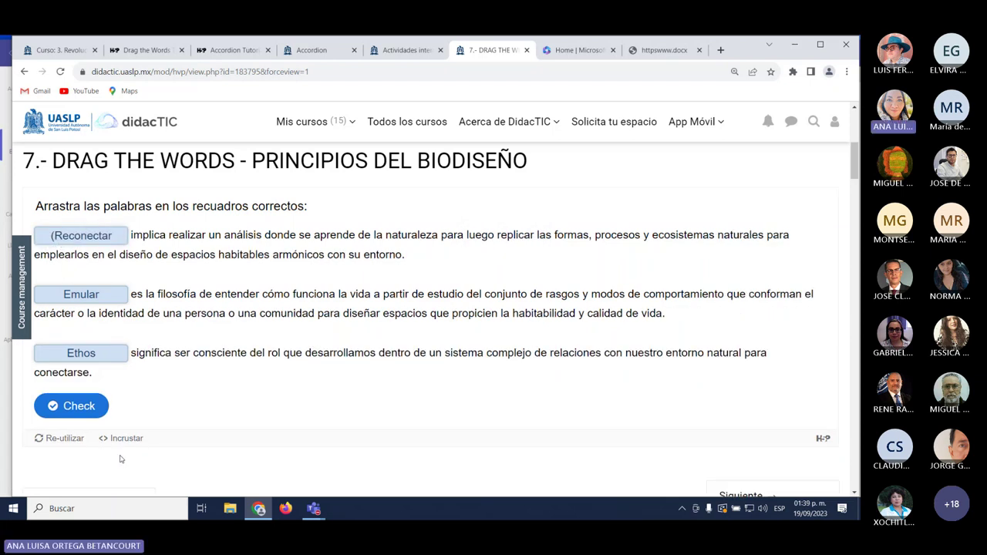
# Check the placed words, show the solution to review the correct answers, and reset the exercise.
pyautogui.click(73, 408)
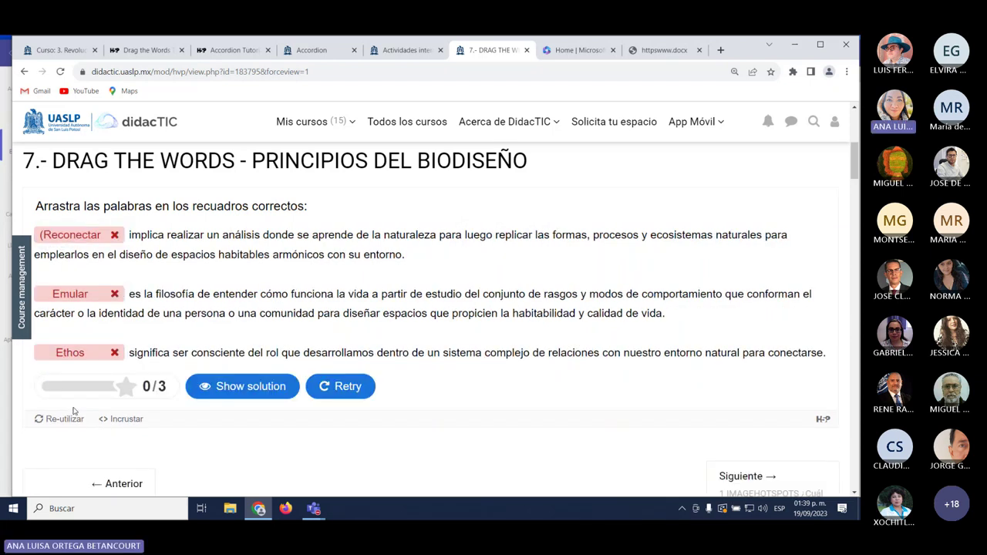
pyautogui.click(263, 385)
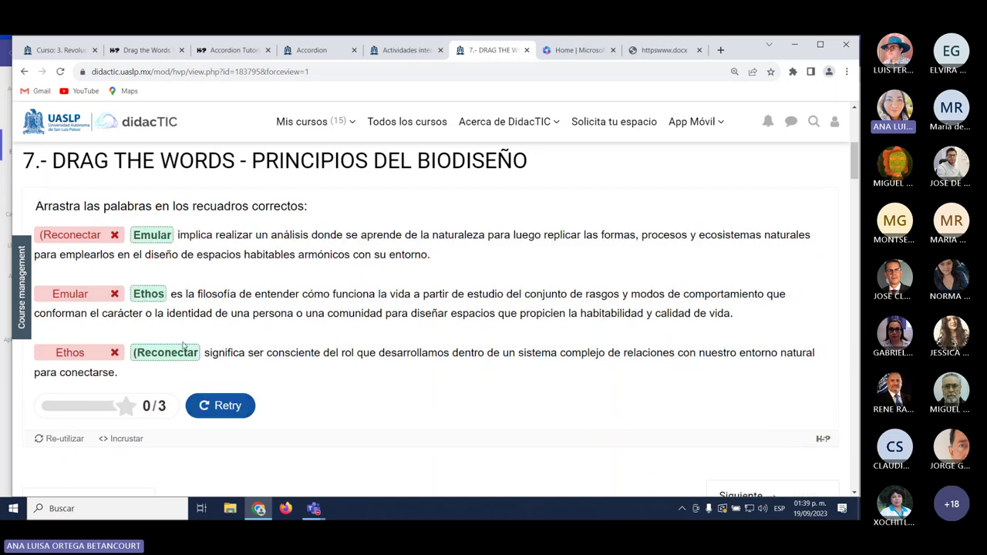
pyautogui.click(226, 408)
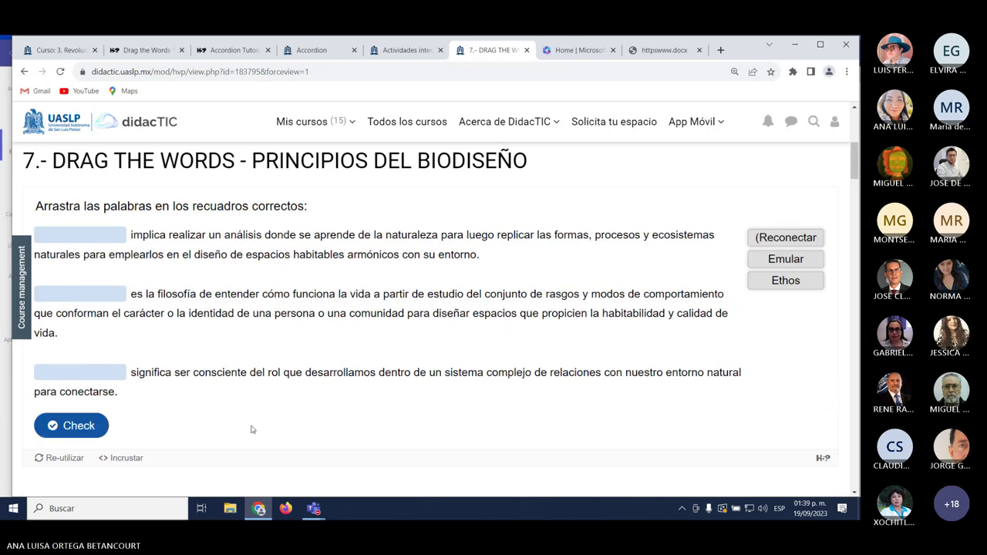
# Return to the participant's course section and open the settings of "7.- DRAG THE WORDS - PRINCIPIOS DEL BIODISEÑO" for editing.
pyautogui.scroll(5, 270, 308)
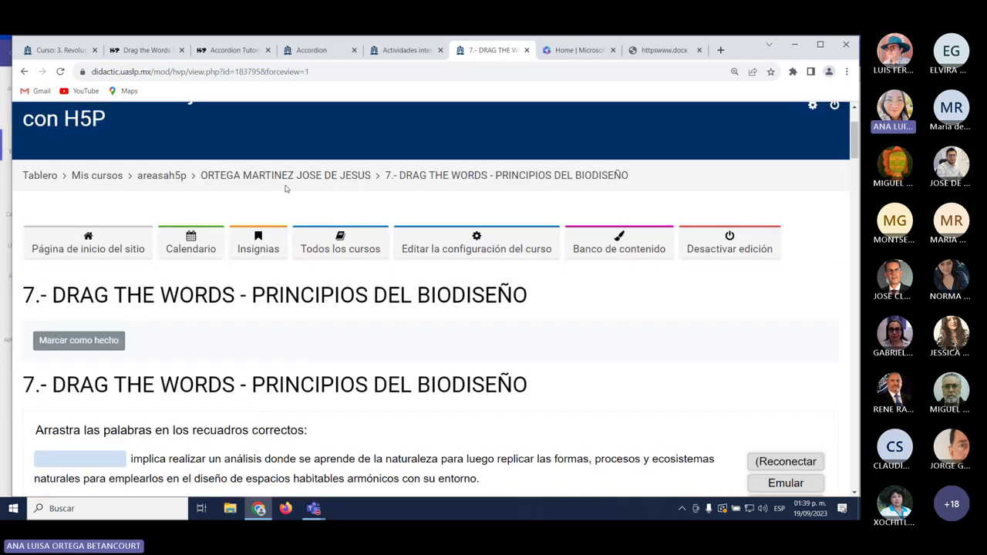
pyautogui.click(296, 181)
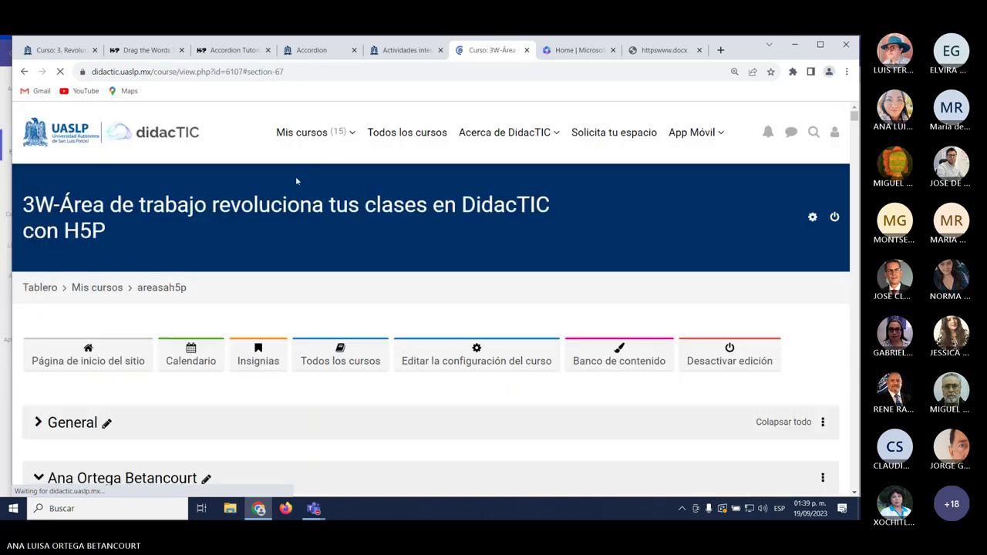
pyautogui.scroll(-2, 854, 268)
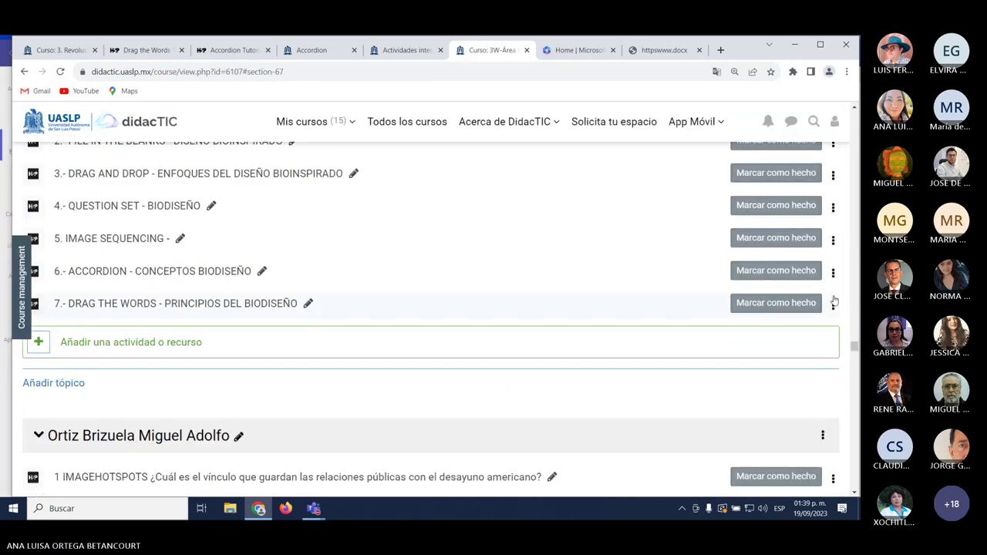
pyautogui.click(833, 305)
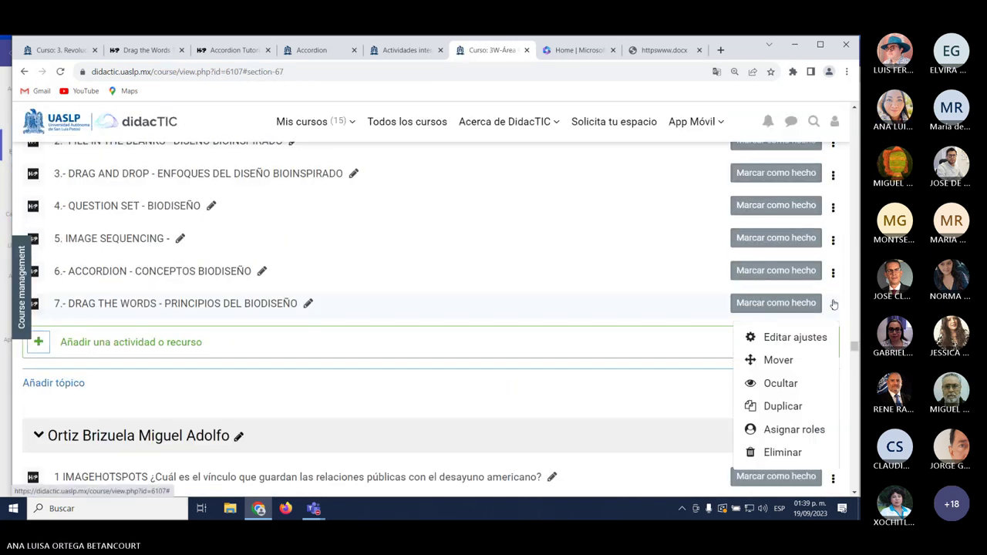
pyautogui.click(795, 337)
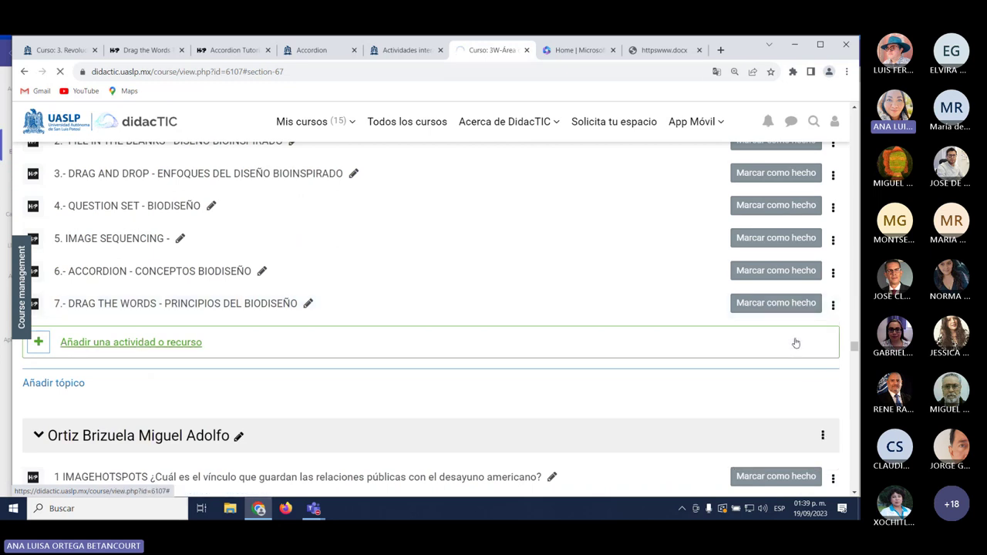
# Delete the opening parenthesis before "Reconectar" in the exercise text, then save the changes and display the activity.
pyautogui.scroll(-2, 429, 374)
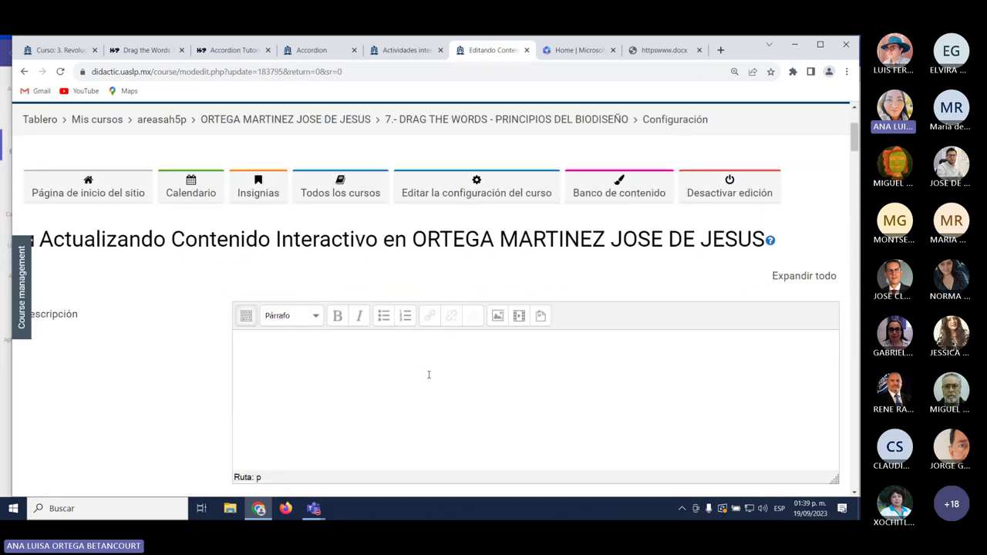
pyautogui.scroll(-6, 426, 375)
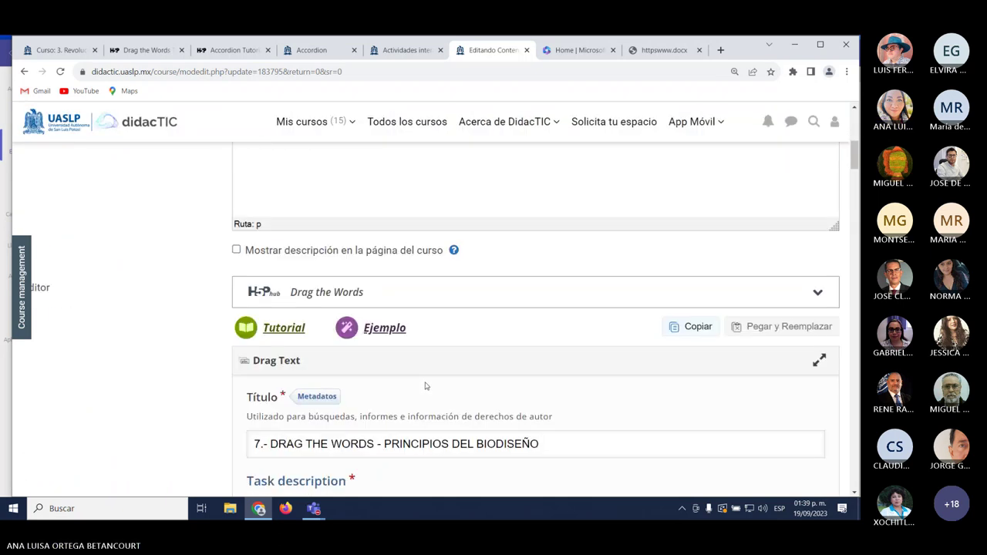
pyautogui.scroll(-2, 425, 385)
pyautogui.scroll(-4, 424, 385)
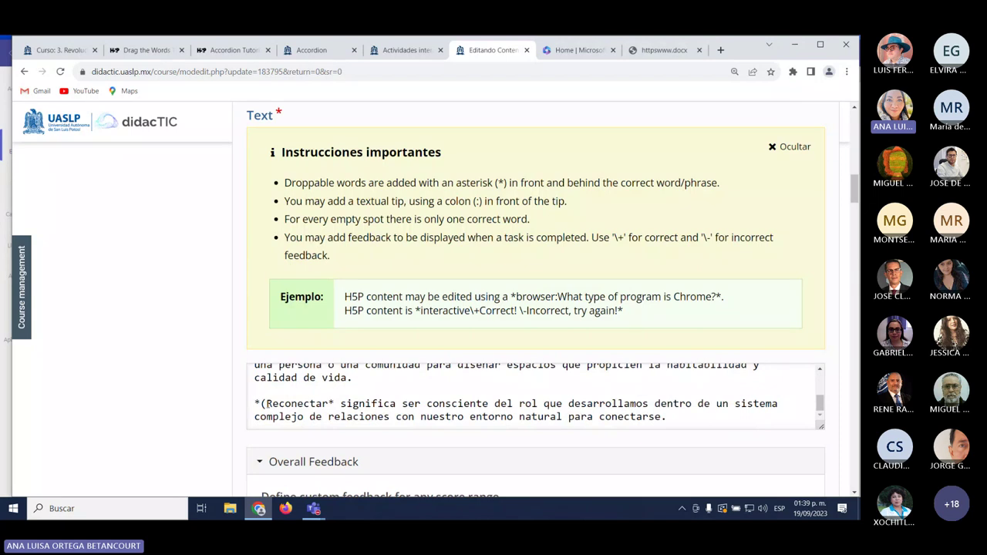
pyautogui.click(266, 403)
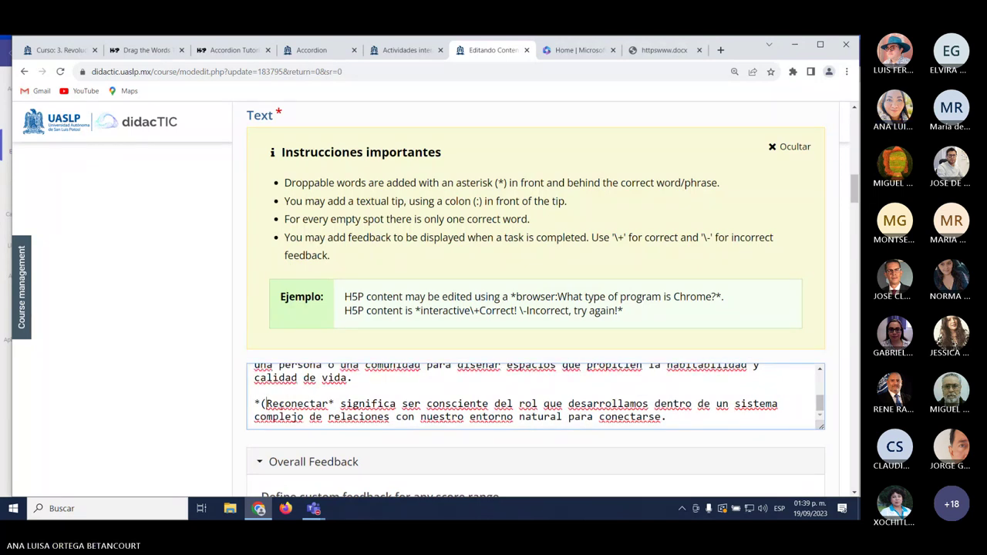
pyautogui.press('BackSpace')
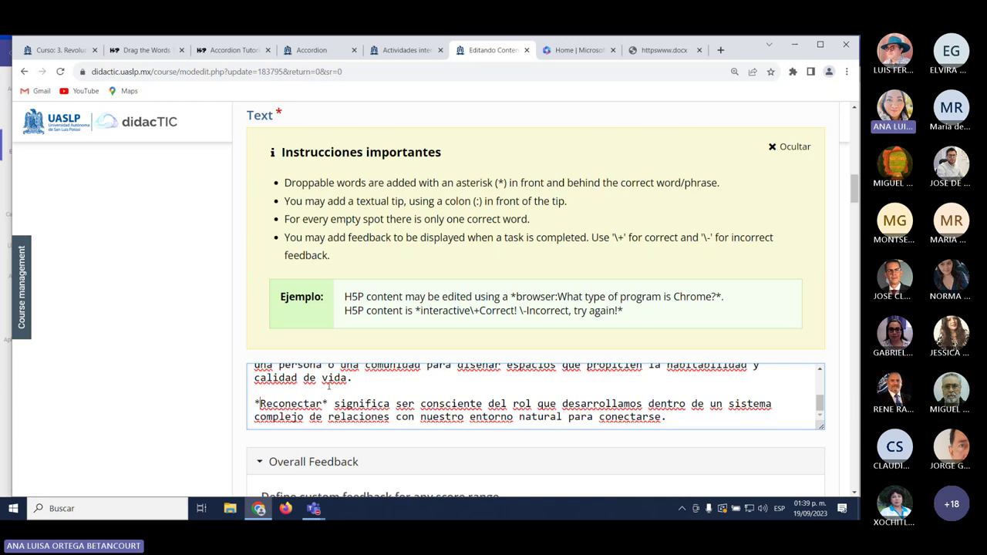
pyautogui.scroll(2, 586, 403)
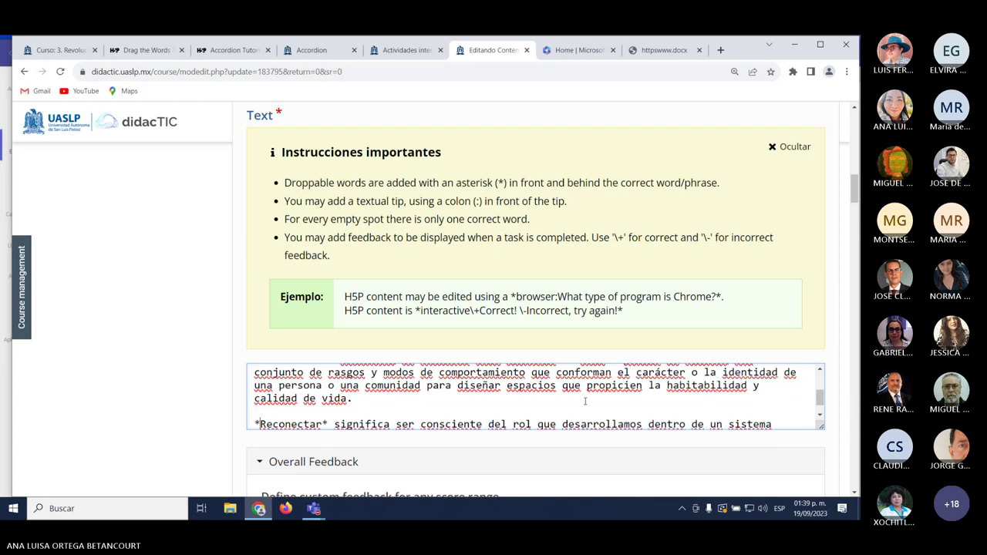
pyautogui.scroll(-2, 586, 402)
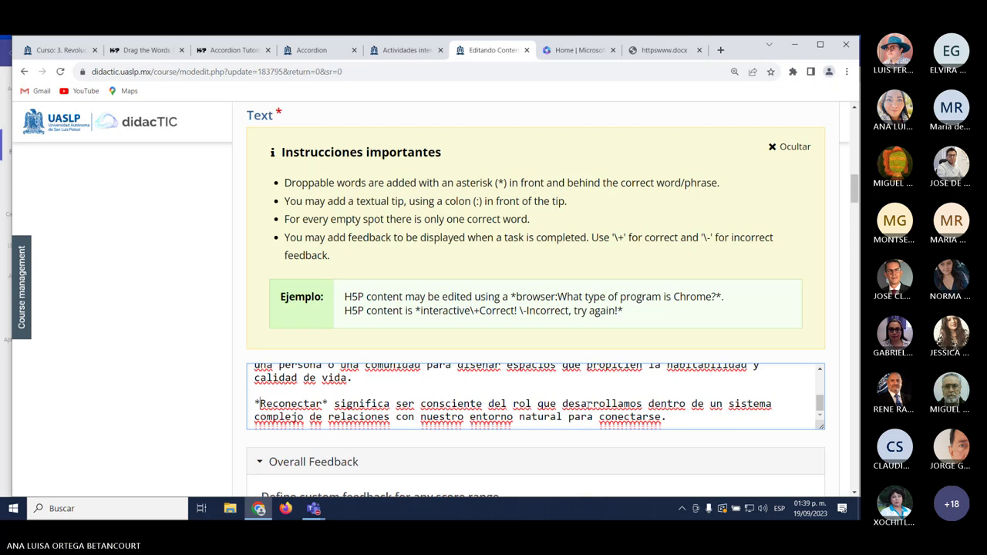
pyautogui.scroll(-8, 588, 406)
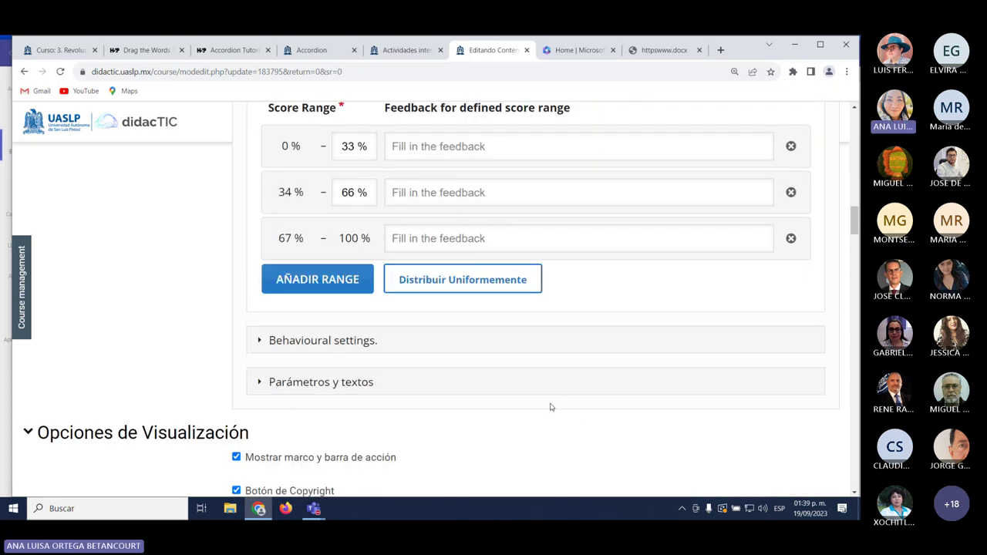
pyautogui.scroll(-4, 513, 401)
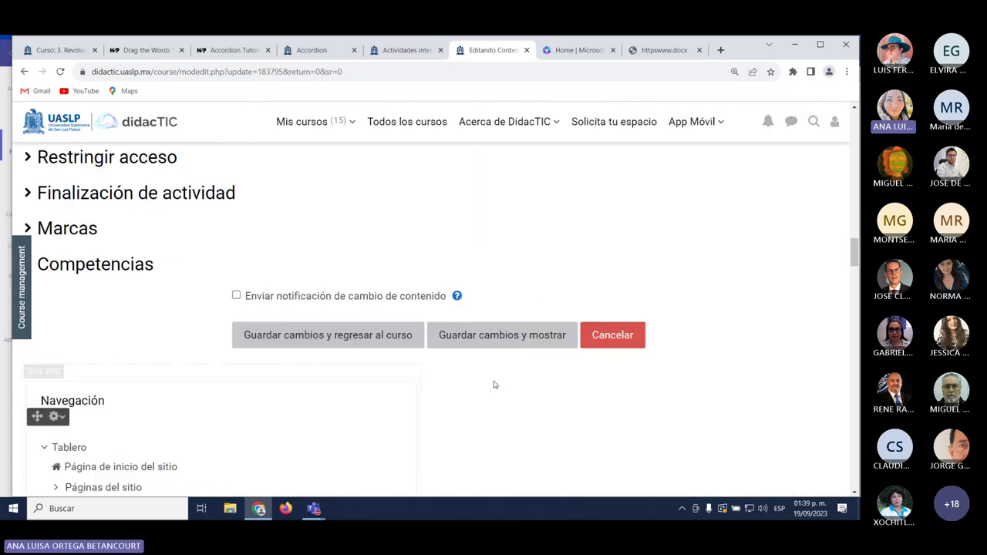
pyautogui.click(502, 334)
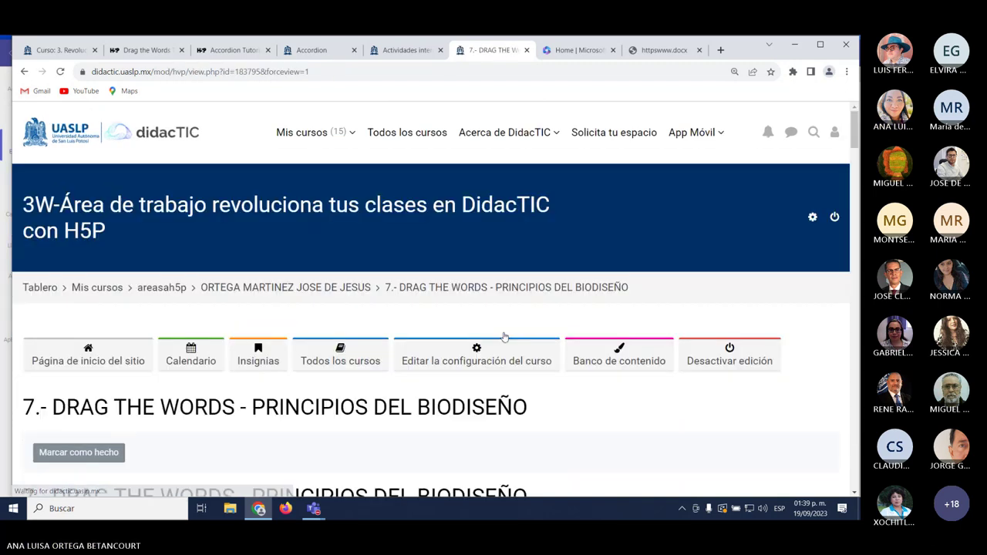
# Place "Emular" in the first sentence, "Ethos" in the second and "Reconectar" in the third, and check the answers.
pyautogui.scroll(-3, 493, 352)
pyautogui.scroll(-1, 494, 351)
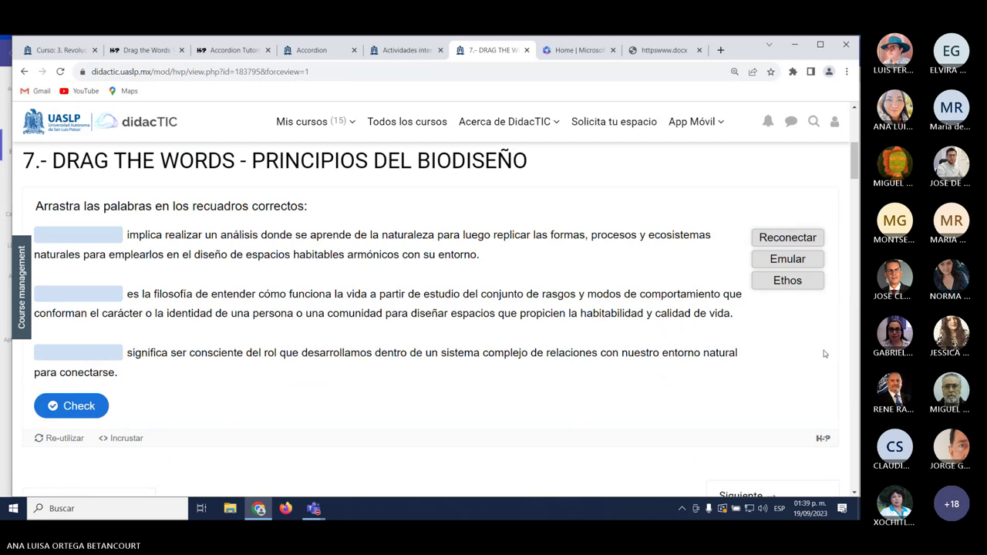
pyautogui.moveTo(787, 238); pyautogui.dragTo(77, 356)
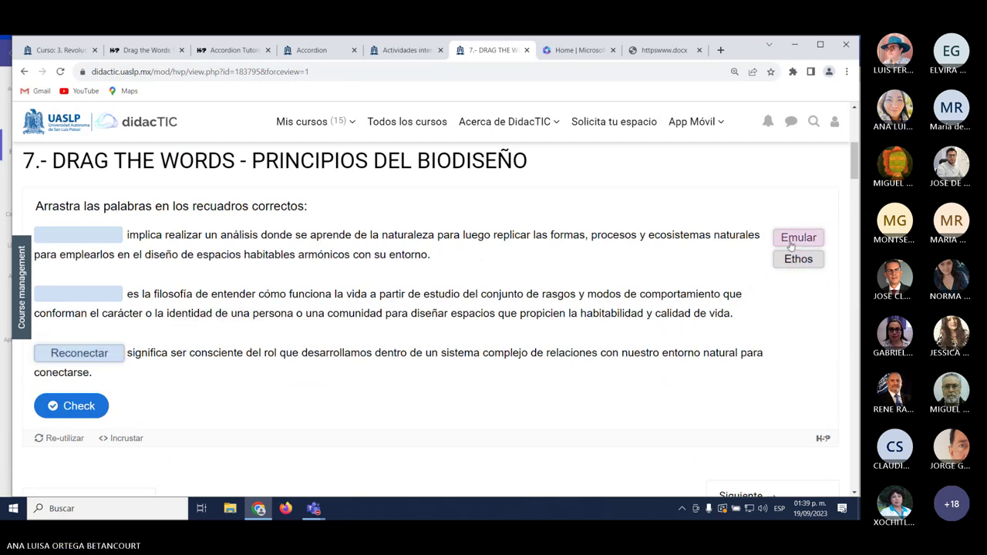
pyautogui.moveTo(791, 243); pyautogui.dragTo(56, 237)
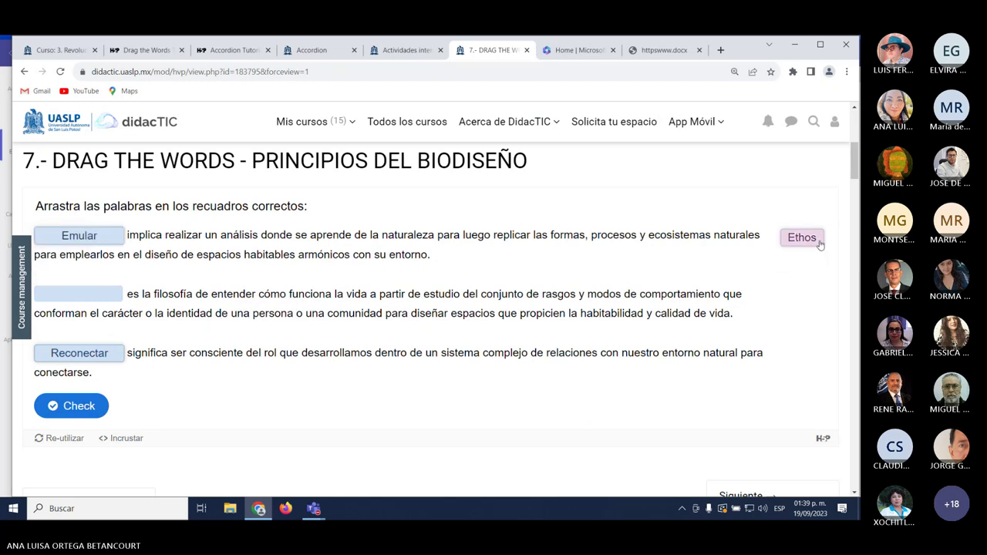
pyautogui.moveTo(820, 243); pyautogui.dragTo(70, 295)
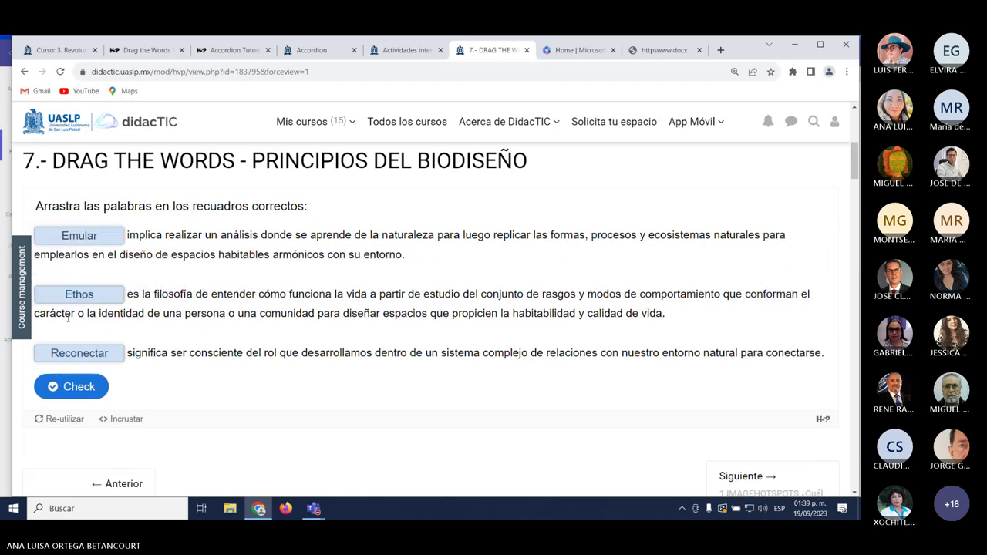
pyautogui.click(85, 400)
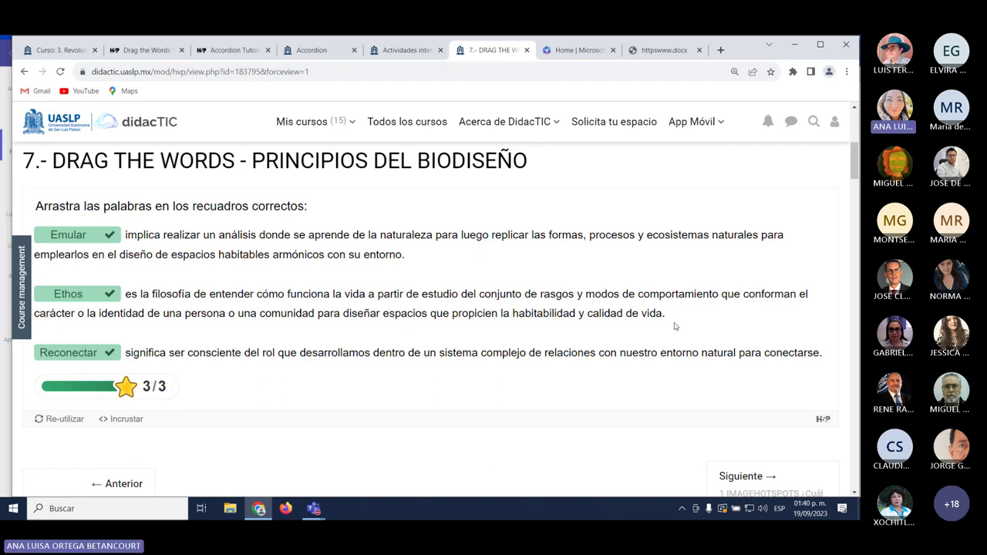
pyautogui.scroll(-2, 657, 344)
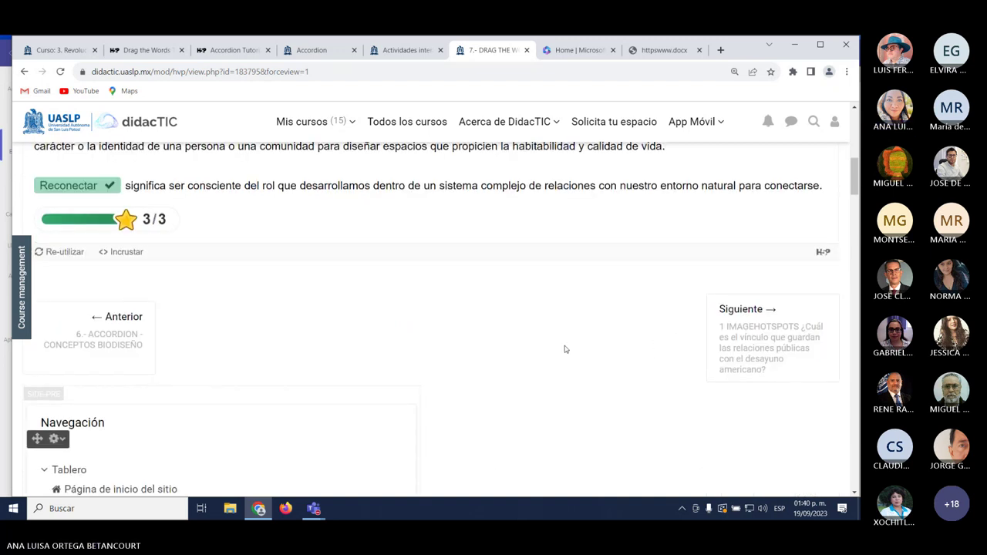
# Return from the Drag the Words activity to the course page and look through the first participants' sections.
pyautogui.scroll(4, 564, 346)
pyautogui.click(274, 119)
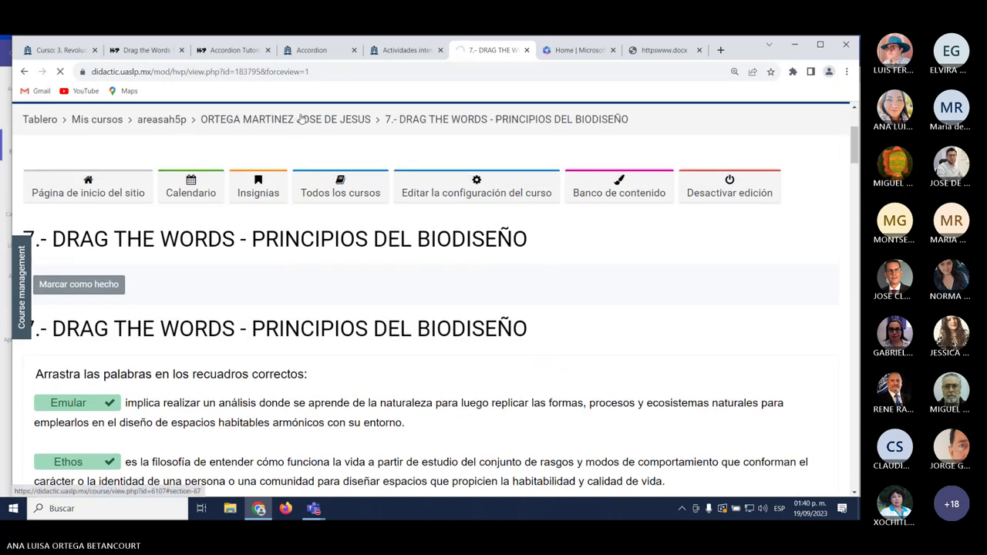
pyautogui.scroll(-3, 675, 372)
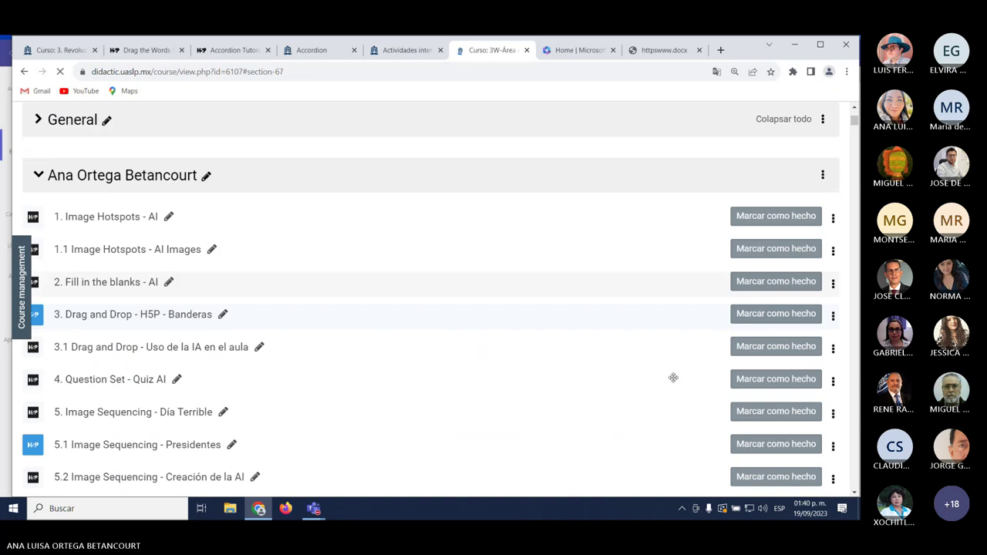
pyautogui.scroll(-5, 652, 391)
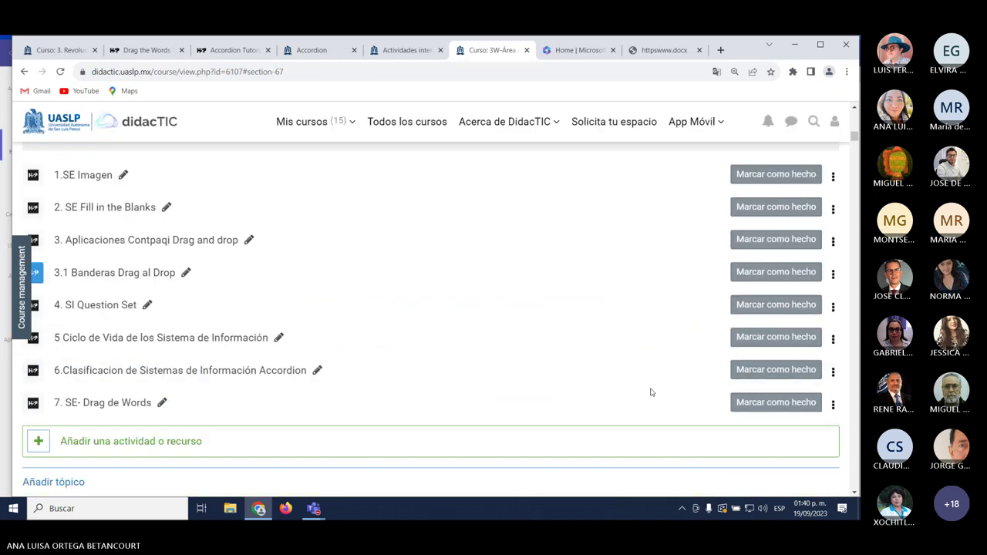
pyautogui.scroll(-4, 651, 393)
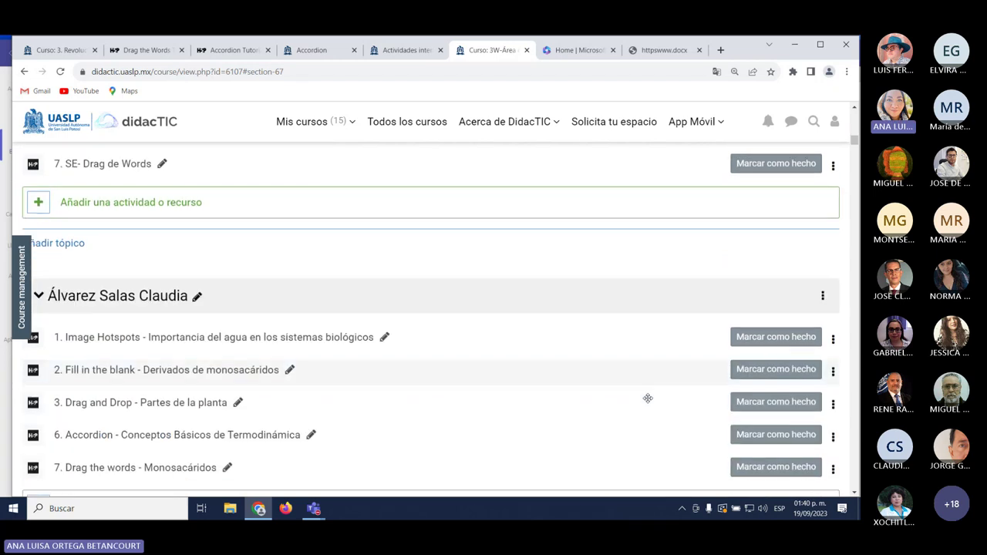
# Switch to the Microsoft Teams meeting, show its participant list to check the raised hand, and return to the course page.
pyautogui.click(313, 508)
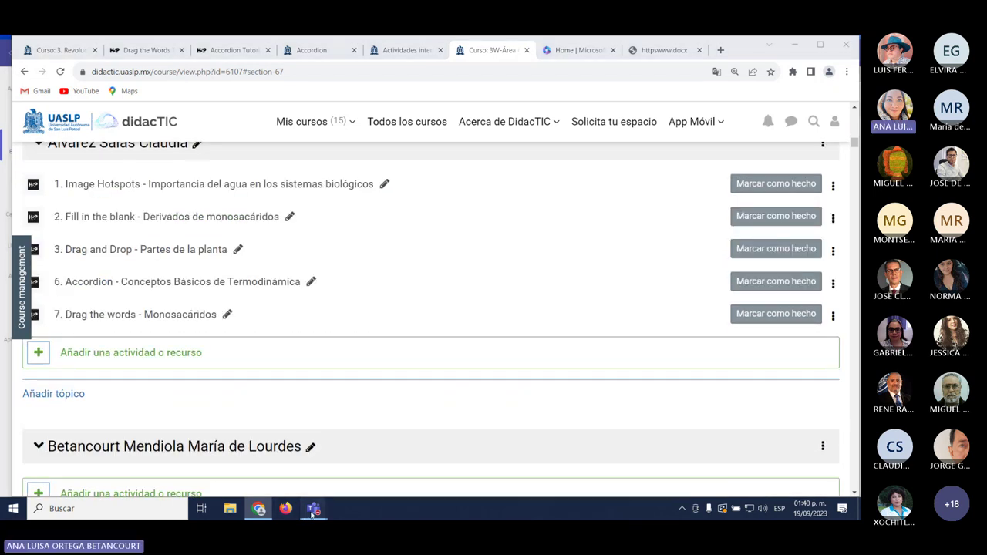
pyautogui.click(410, 470)
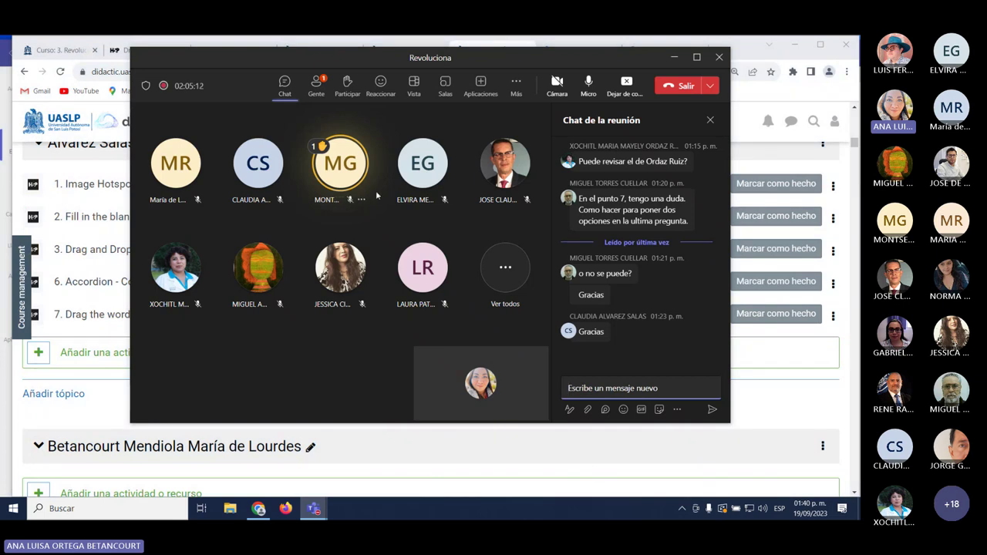
pyautogui.click(315, 86)
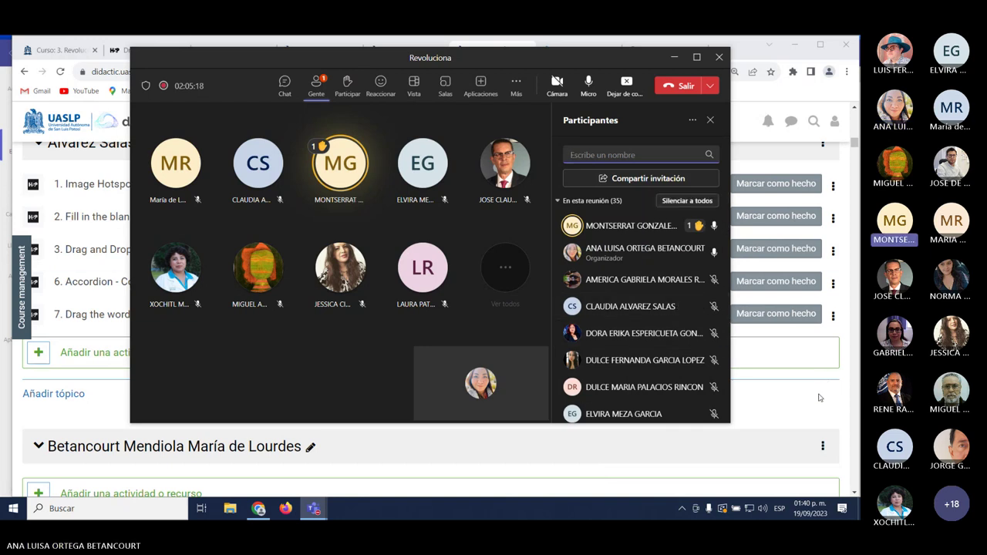
pyautogui.click(763, 393)
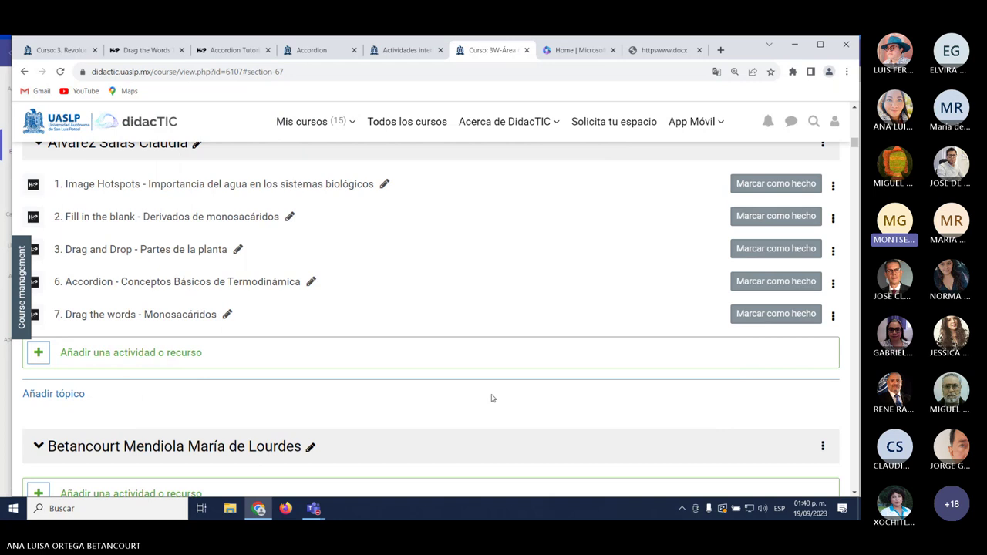
# Find the participant's section containing "5 Image sequencing" and rename that activity as "5. Image sequencing".
pyautogui.scroll(-5, 492, 398)
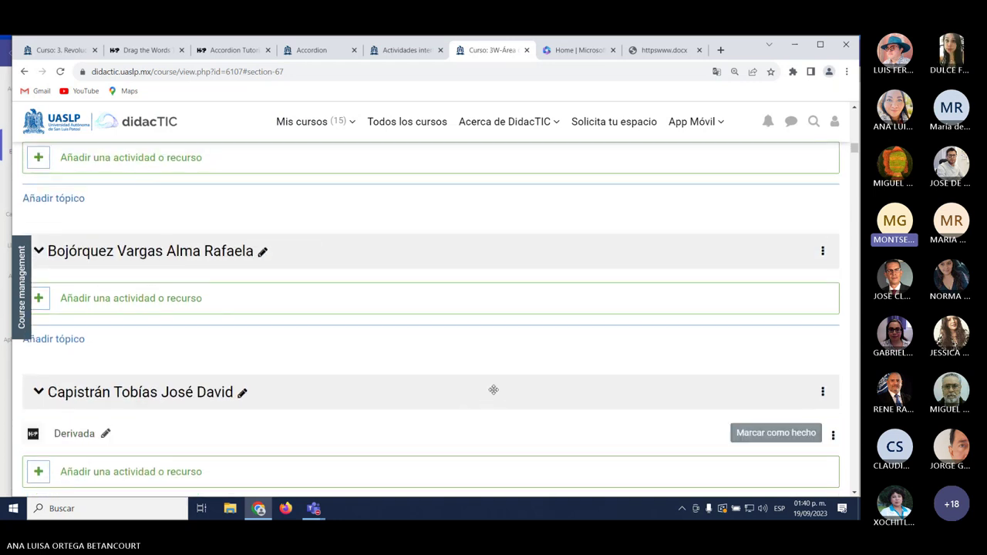
pyautogui.click(554, 122)
pyautogui.scroll(-5, 455, 330)
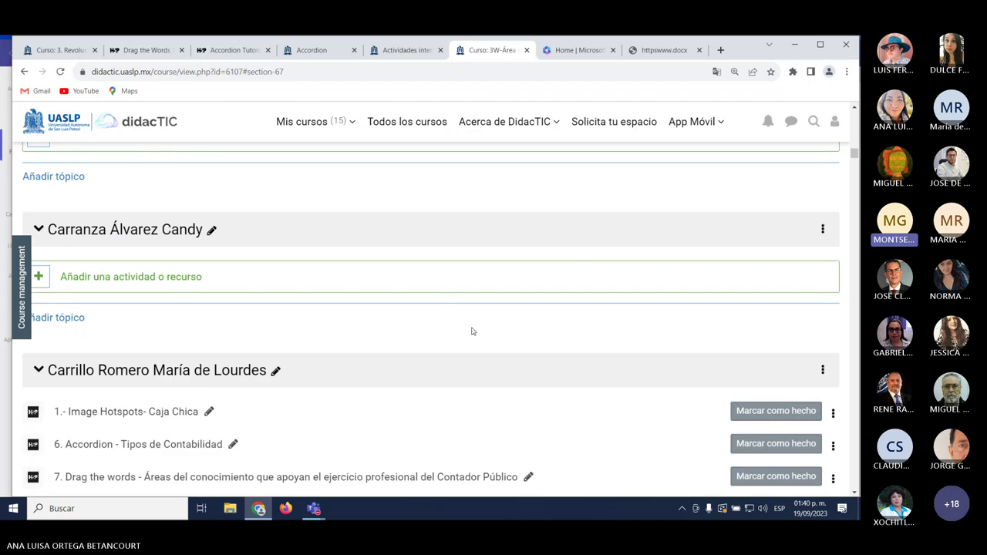
pyautogui.scroll(-3, 472, 331)
pyautogui.scroll(-3, 473, 332)
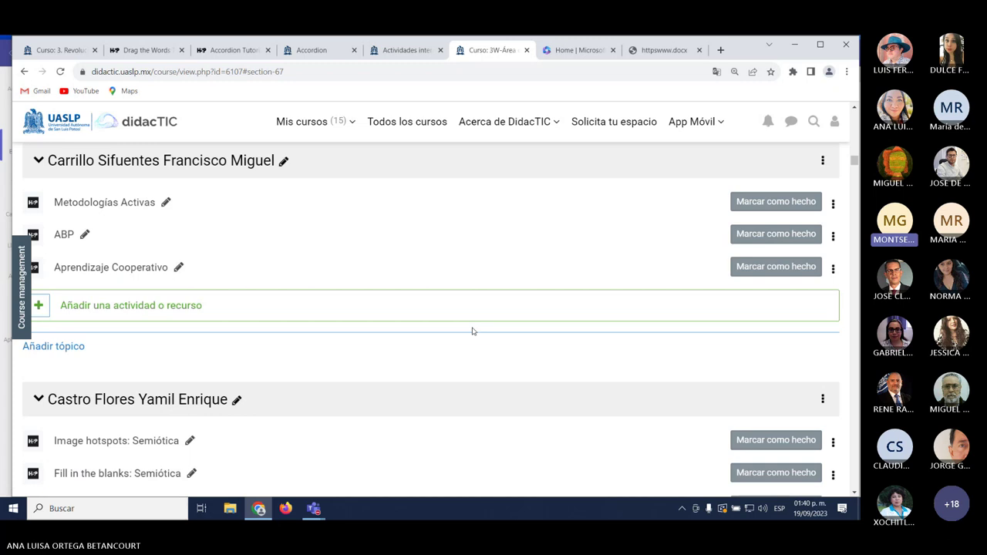
pyautogui.scroll(-6, 473, 332)
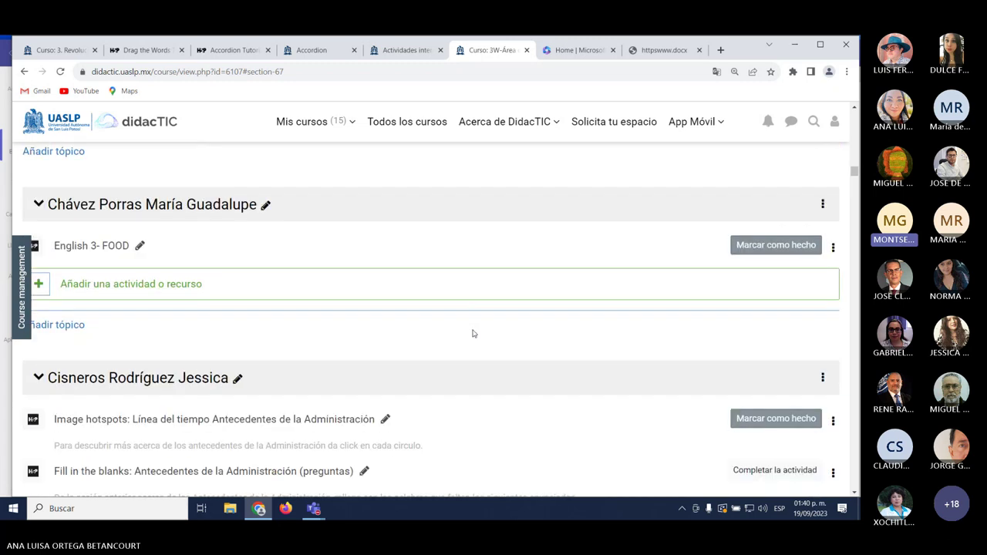
pyautogui.scroll(-3, 473, 333)
pyautogui.scroll(-1, 473, 329)
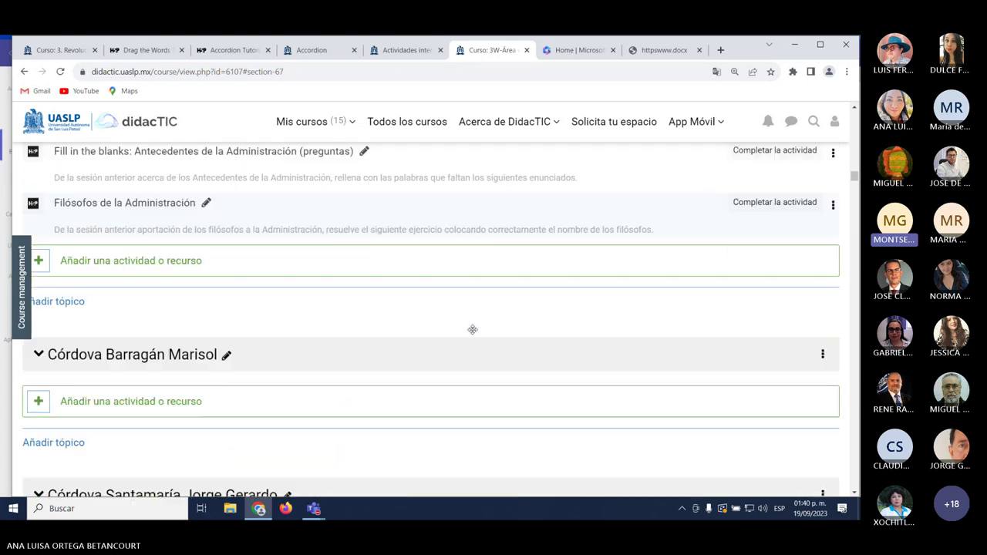
pyautogui.scroll(-3, 472, 329)
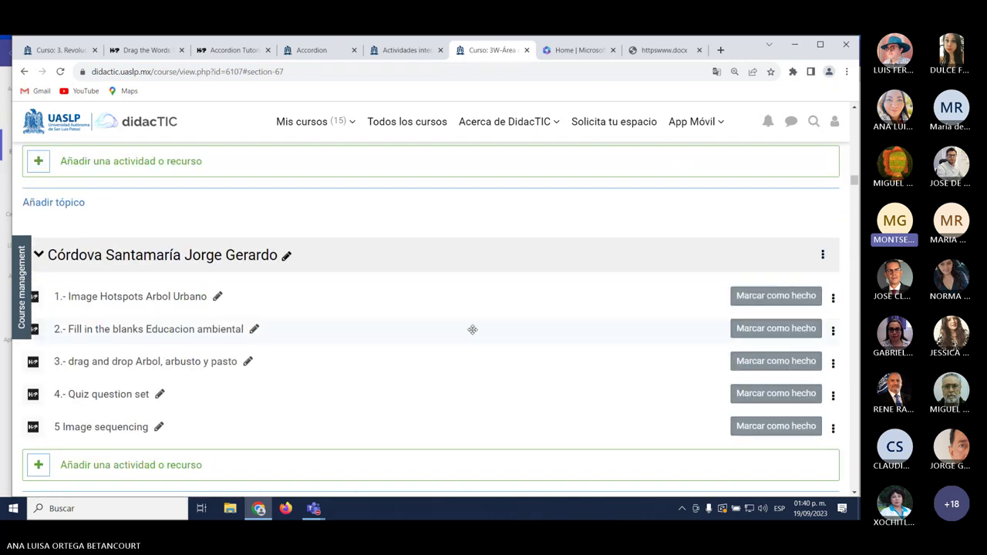
pyautogui.click(159, 426)
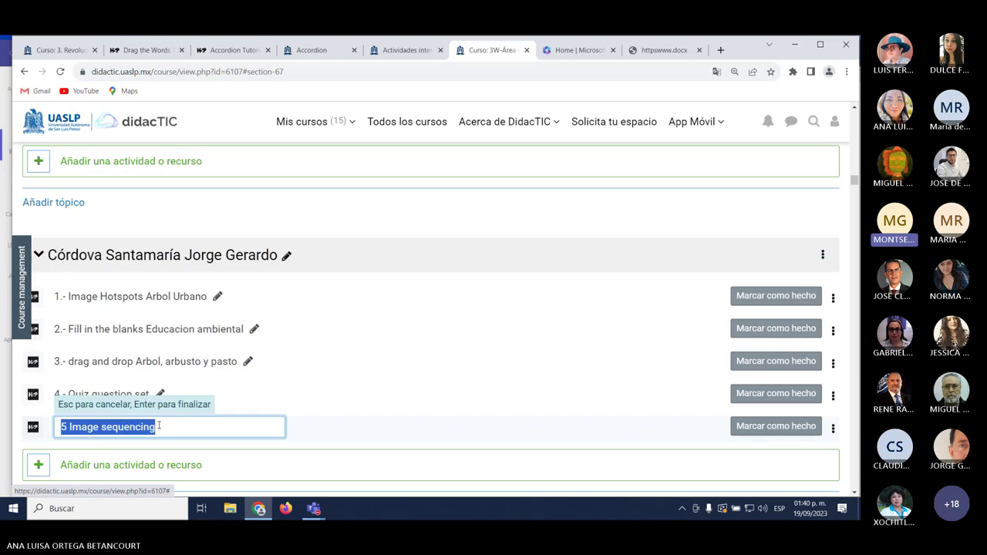
pyautogui.click(66, 426)
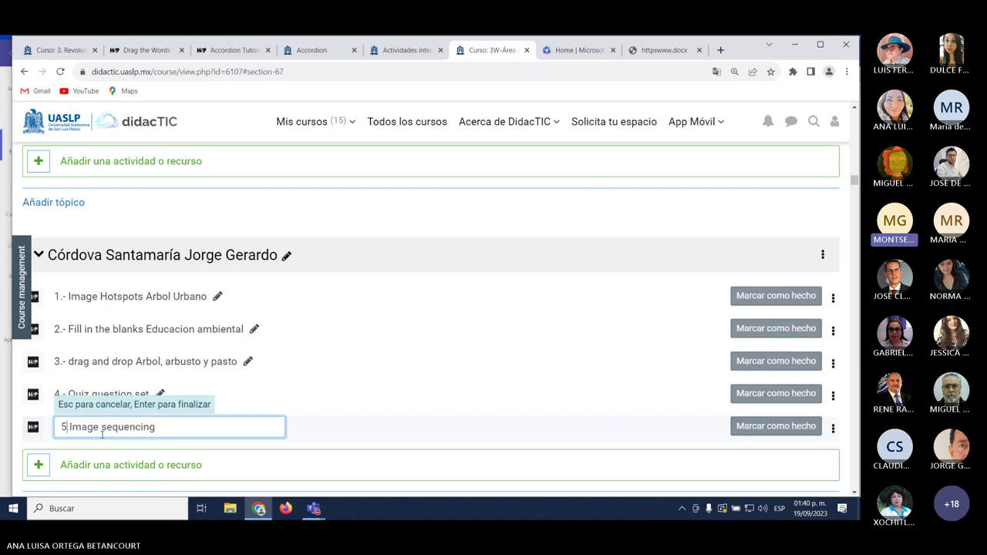
pyautogui.write('.')
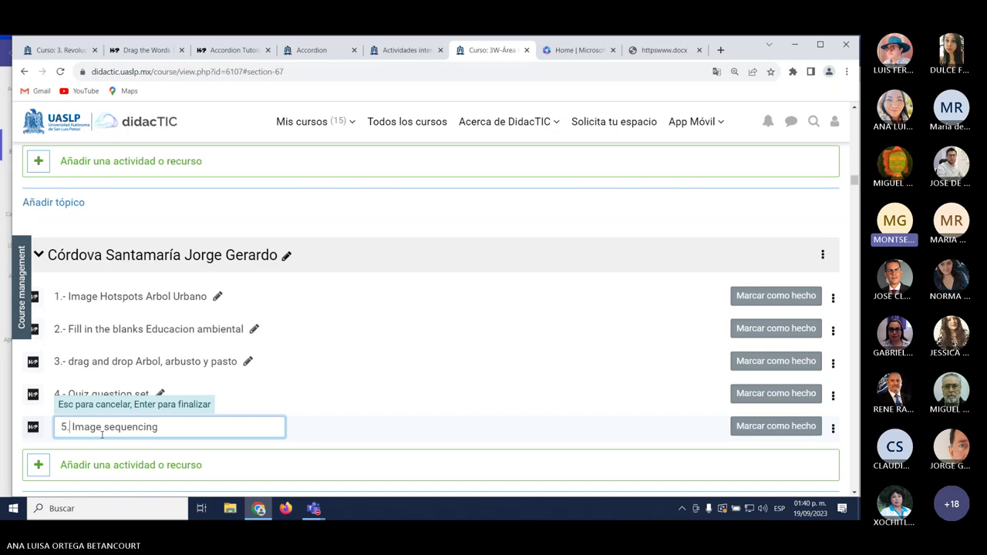
pyautogui.press('Return')
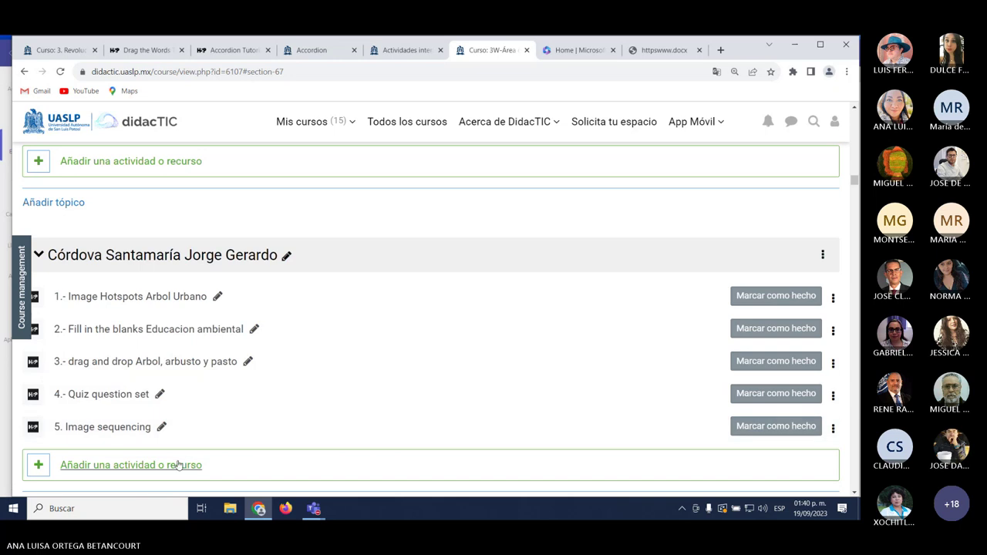
# Add a hyphen to the numbering so the activity title reads "5.- Image sequencing".
pyautogui.click(162, 427)
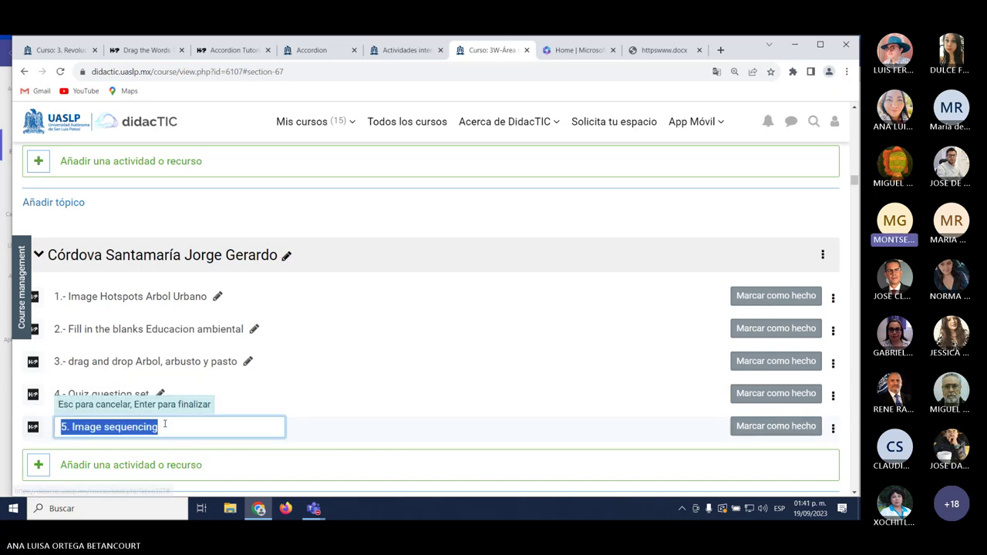
pyautogui.press('Home')
pyautogui.press('Right')
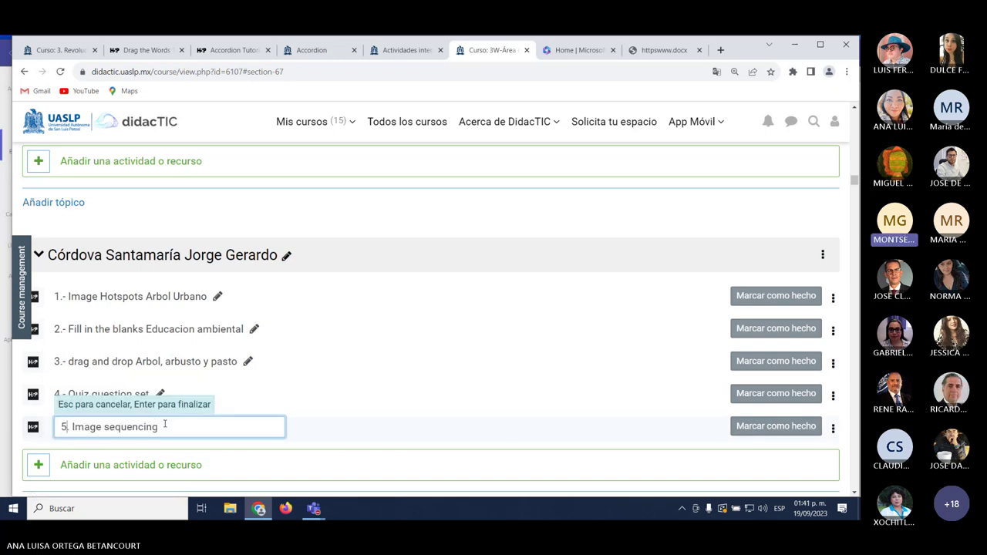
pyautogui.write('-')
pyautogui.press('Return')
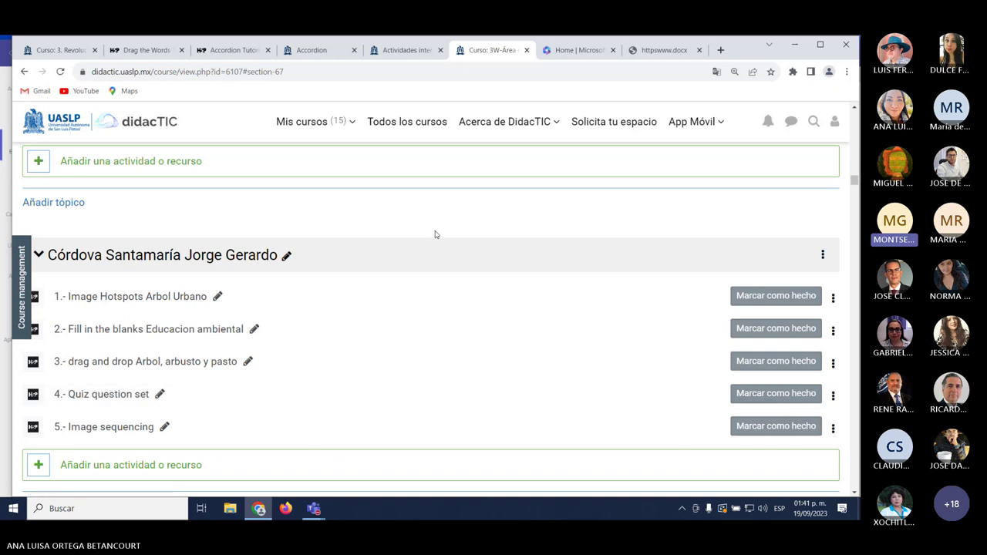
# Look through the following participants' sections, down to the one with the quality management activities.
pyautogui.scroll(-7, 458, 223)
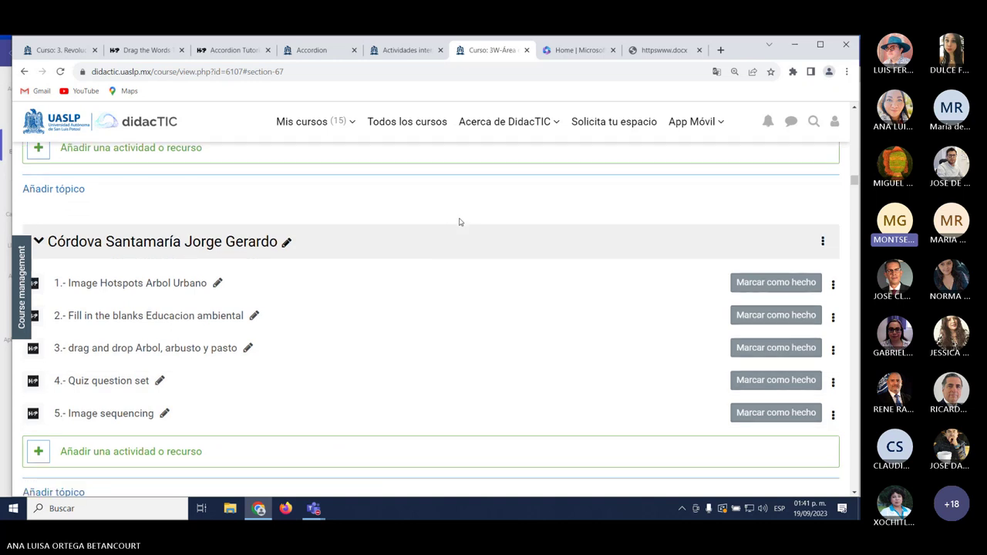
pyautogui.scroll(-5, 456, 233)
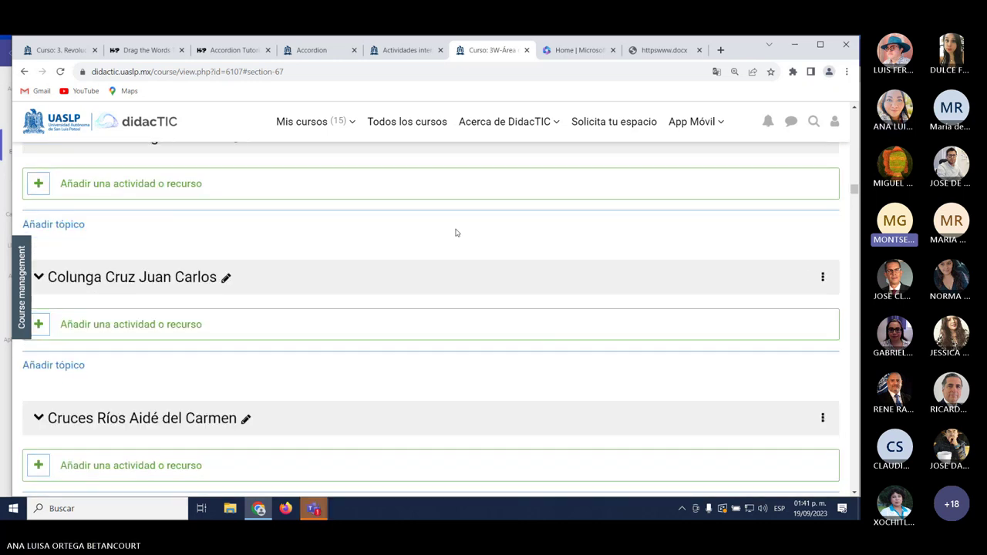
pyautogui.scroll(-5, 443, 266)
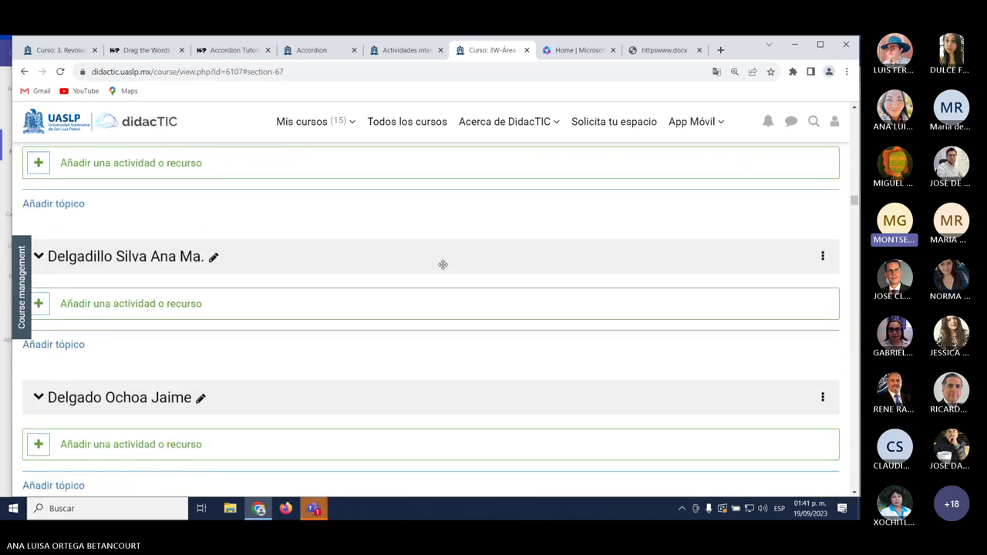
pyautogui.scroll(-2, 442, 264)
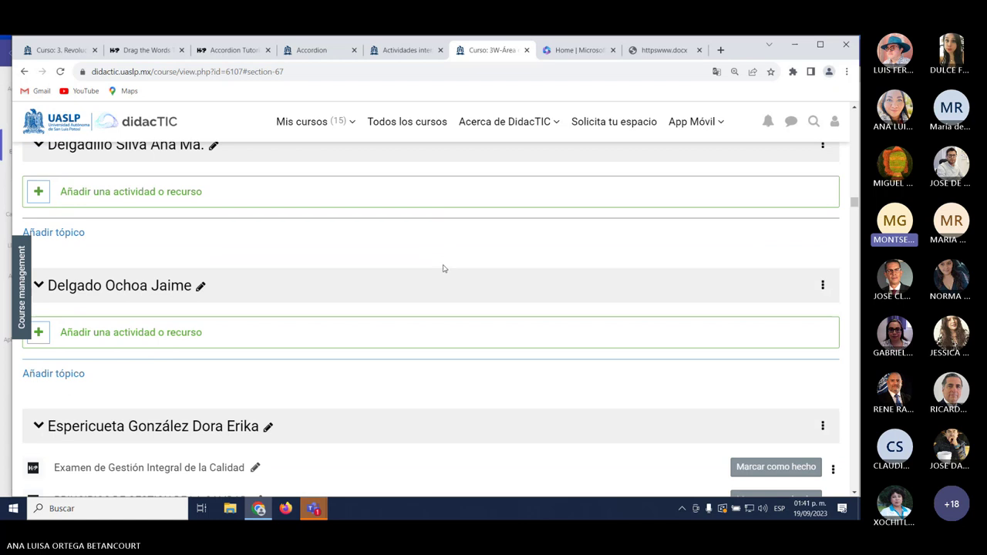
pyautogui.scroll(-2, 443, 268)
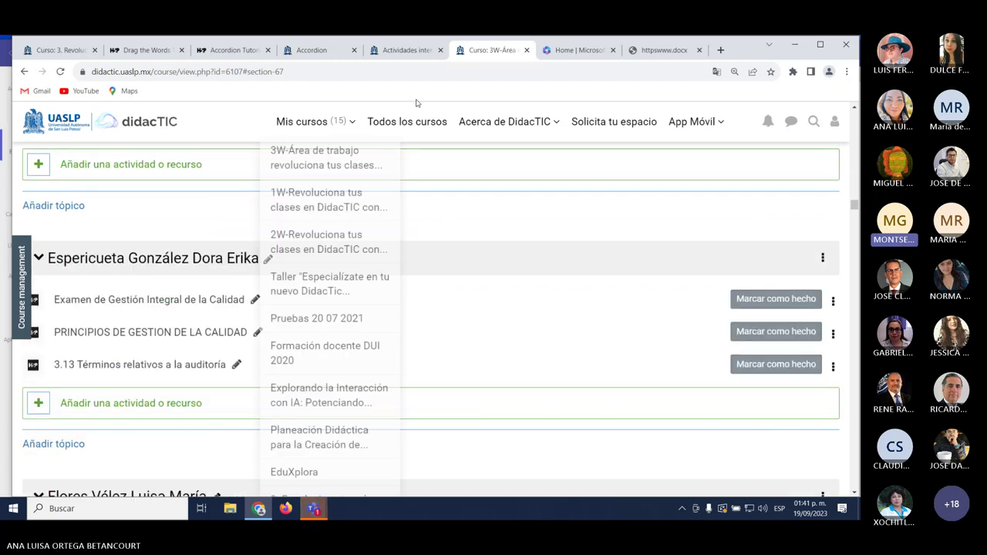
# Open the h5p.org website in a new browser tab.
pyautogui.click(720, 50)
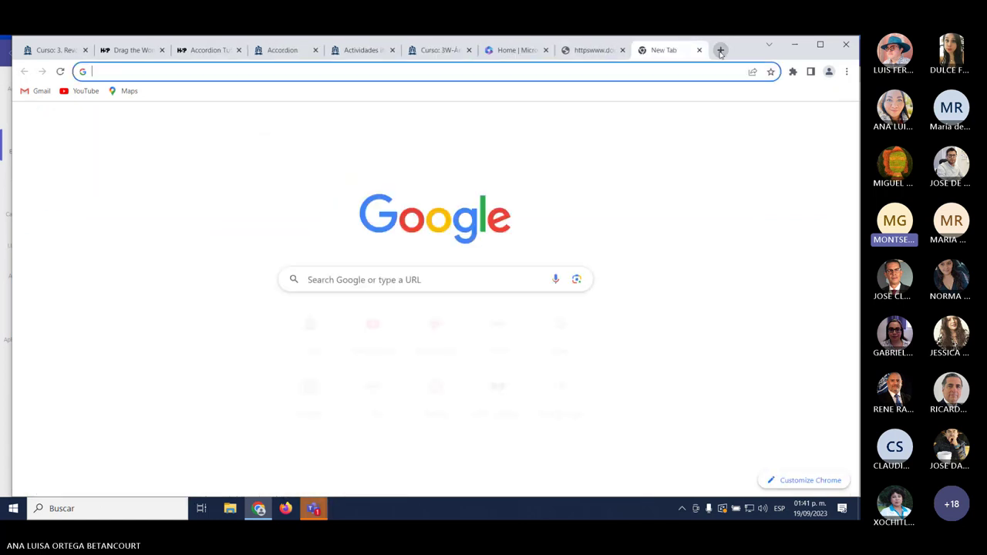
pyautogui.write('h')
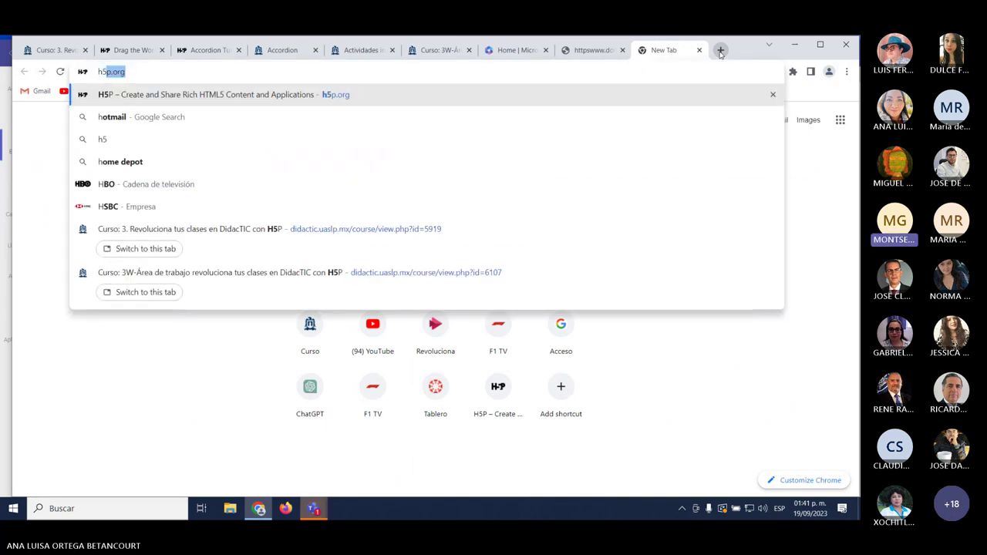
pyautogui.write('5p')
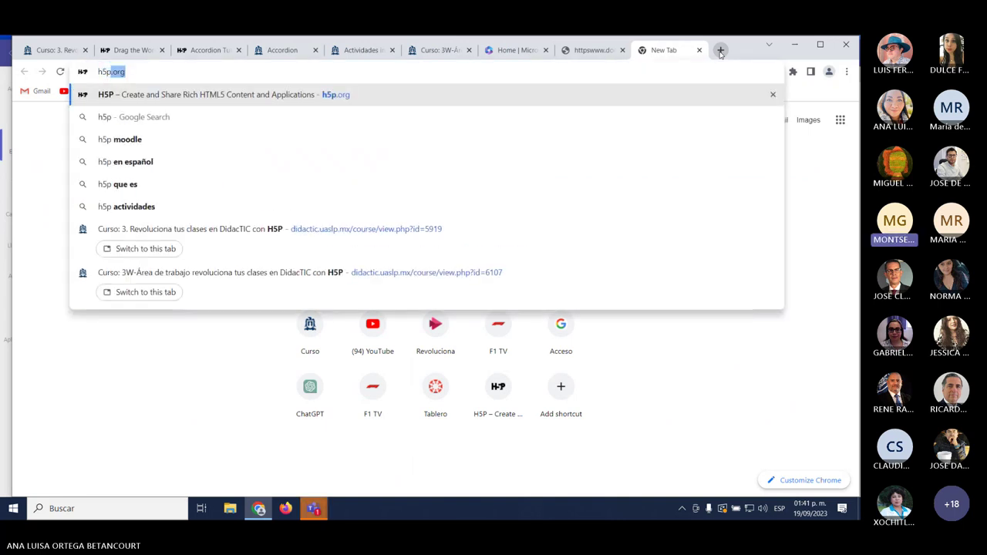
pyautogui.write('.org')
pyautogui.press('Return')
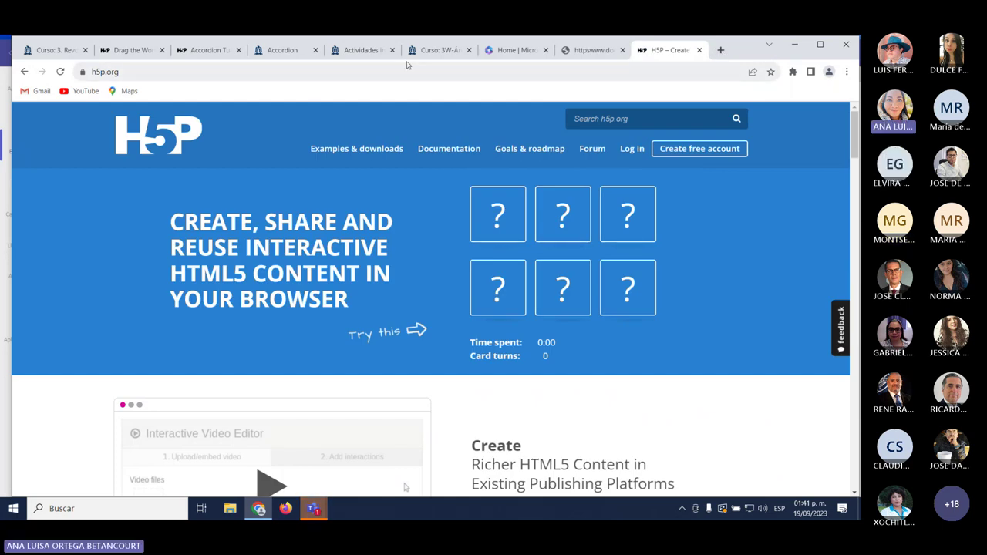
# Look through the h5p.org home page down to its H5P Integrations section.
pyautogui.click(438, 51)
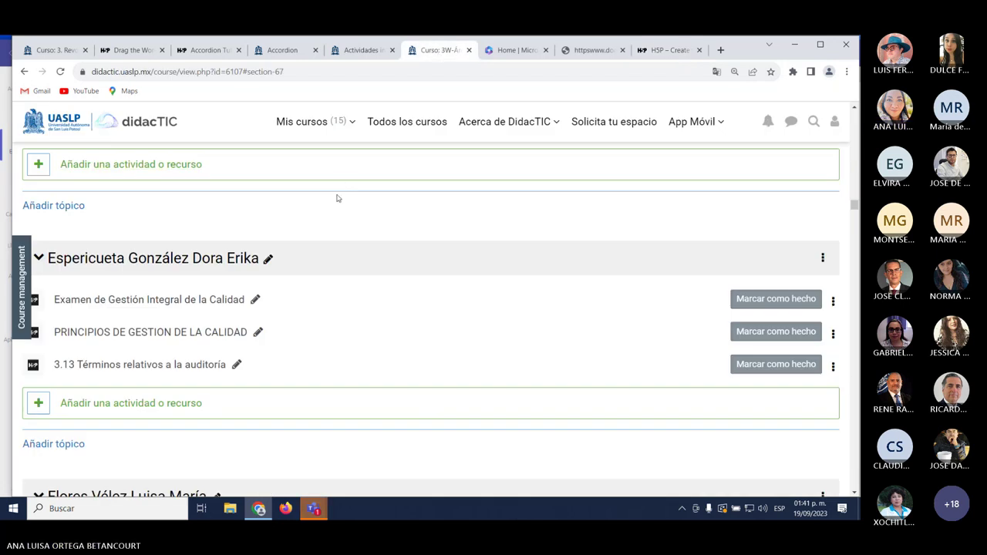
pyautogui.click(293, 50)
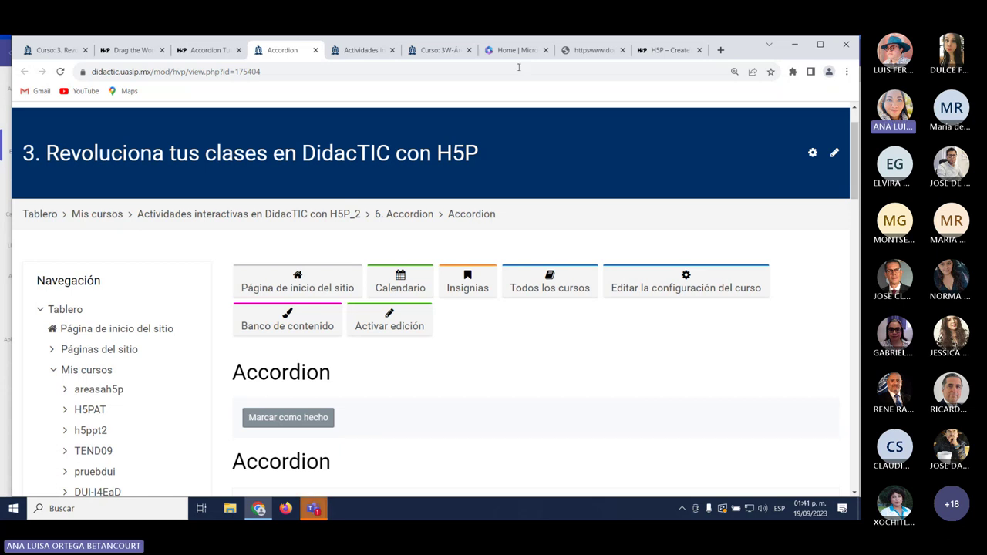
pyautogui.click(664, 50)
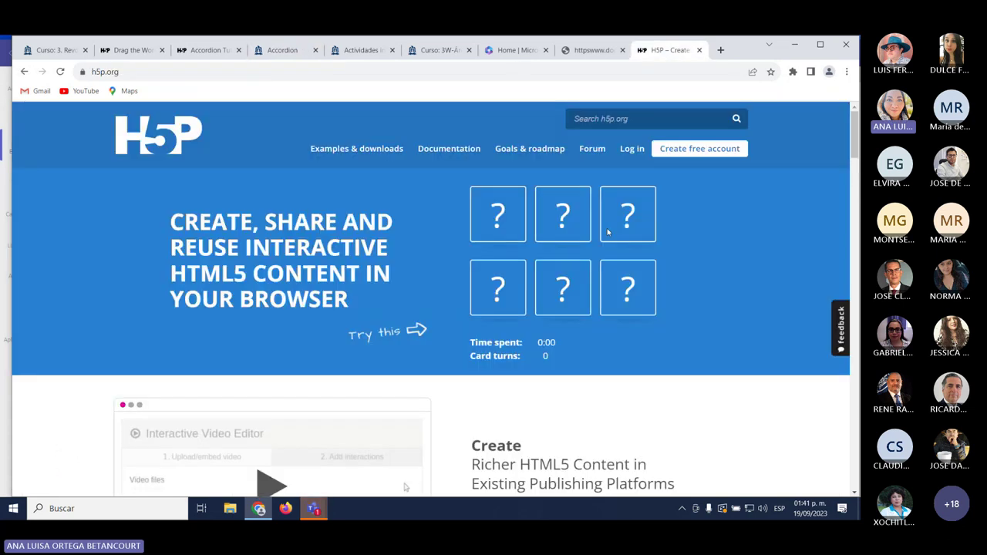
pyautogui.scroll(-5, 445, 388)
pyautogui.scroll(-8, 446, 389)
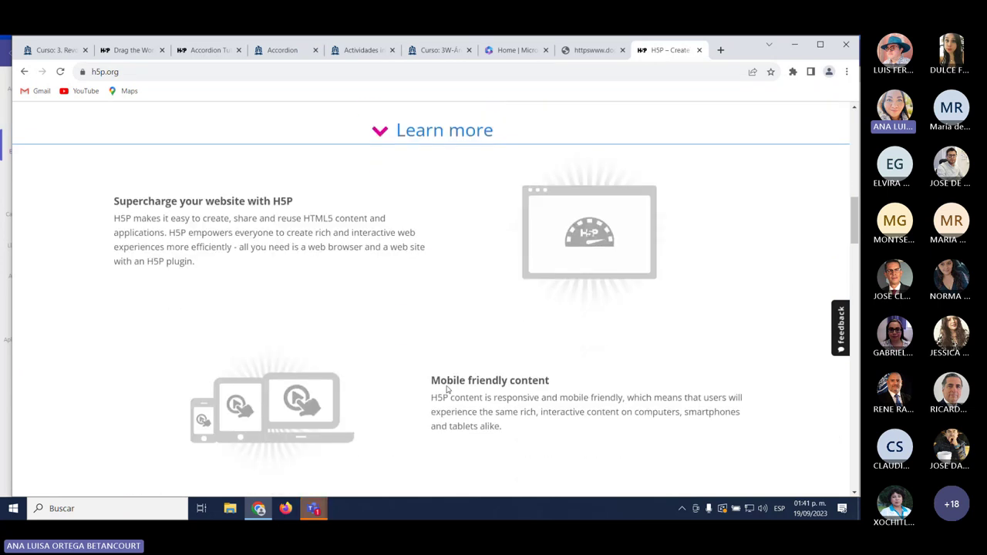
pyautogui.scroll(-3, 446, 389)
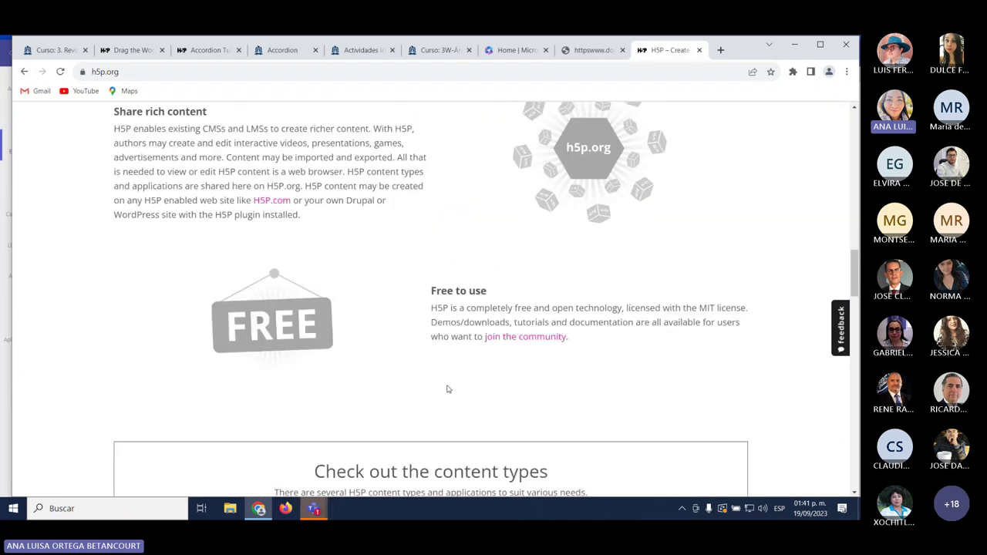
pyautogui.scroll(-5, 447, 389)
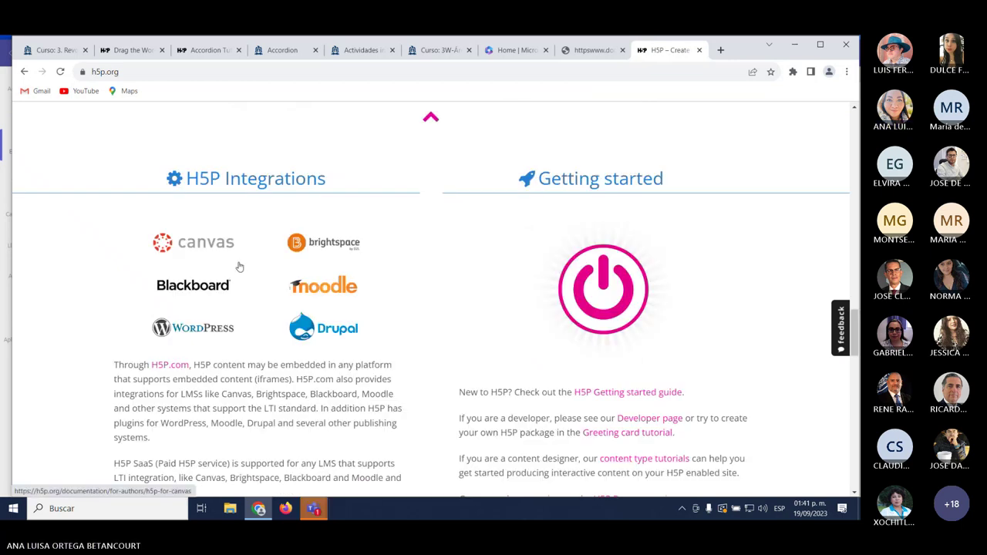
# Enlarge the h5p.org page and examine the platforms shown under H5P Integrations.
pyautogui.hotkey('ctrl', '+')
pyautogui.hotkey('ctrl', '+')
pyautogui.hotkey('ctrl', '+')
pyautogui.hotkey('ctrl', '+')
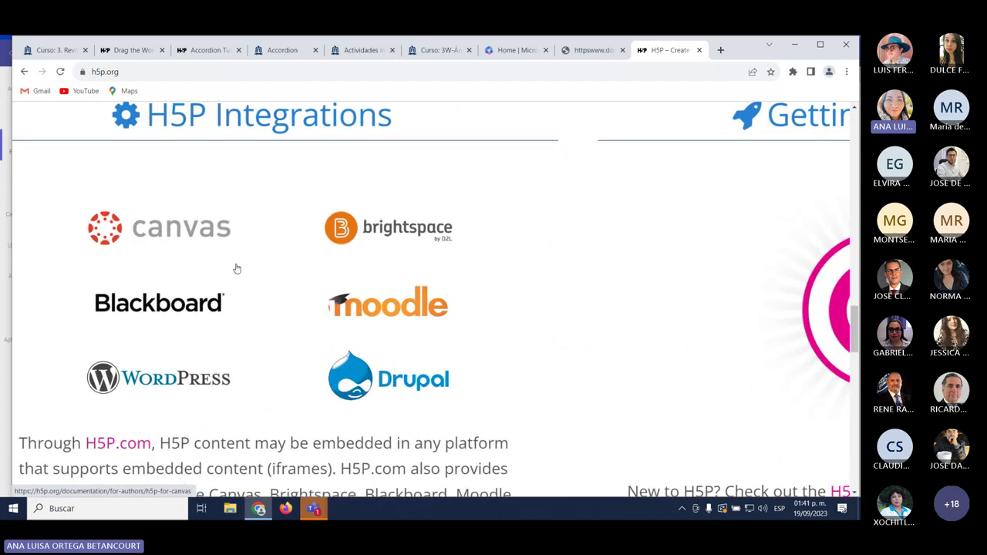
pyautogui.scroll(1, 245, 271)
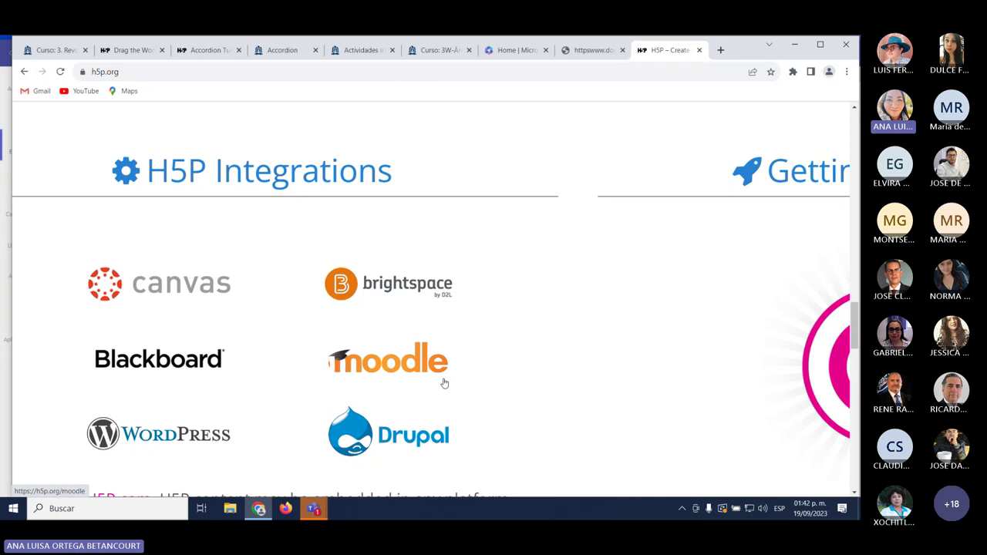
pyautogui.scroll(-1, 444, 383)
pyautogui.scroll(1, 440, 378)
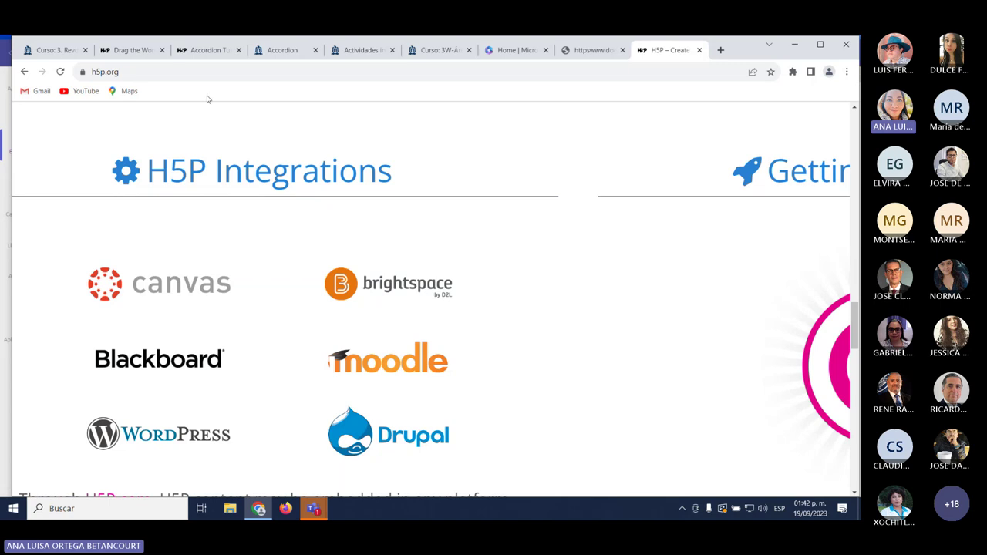
# Go from the H5P course to the DidacTIC dashboard and return to the integrations on h5p.org.
pyautogui.click(43, 51)
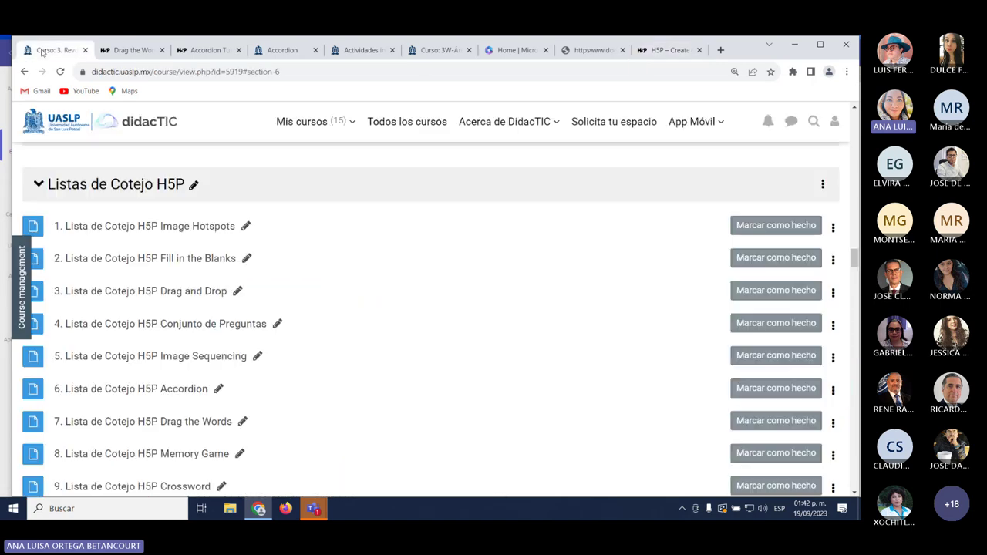
pyautogui.click(152, 122)
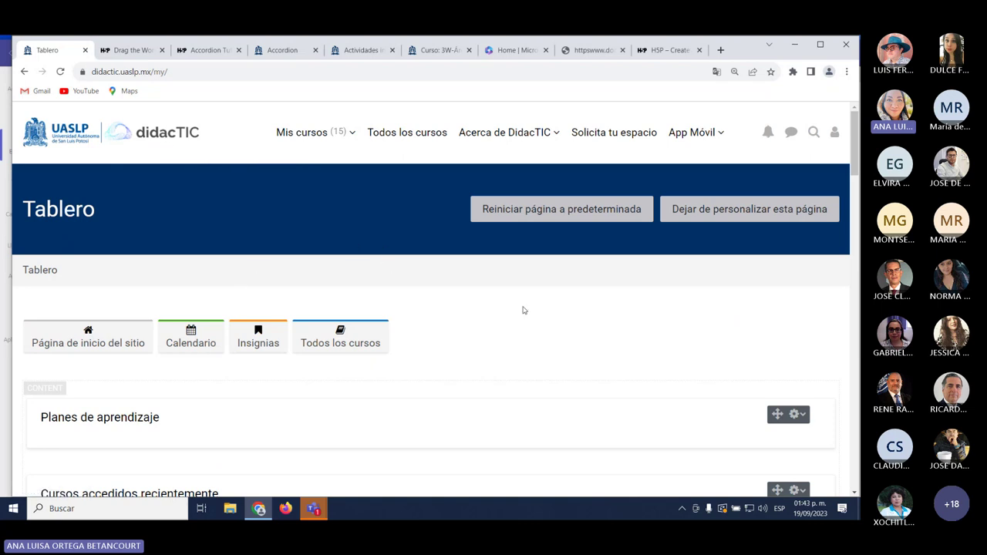
pyautogui.click(660, 50)
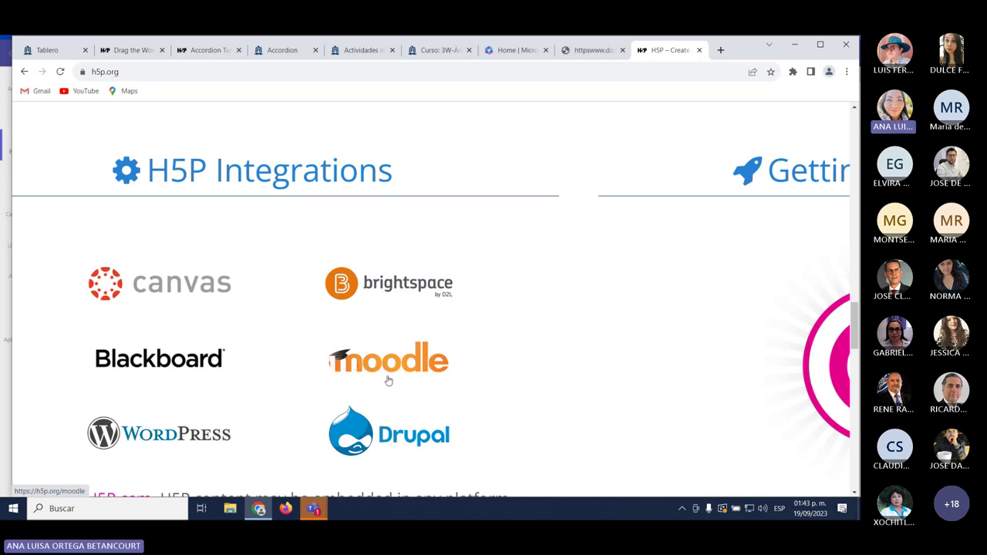
pyautogui.scroll(-1, 398, 387)
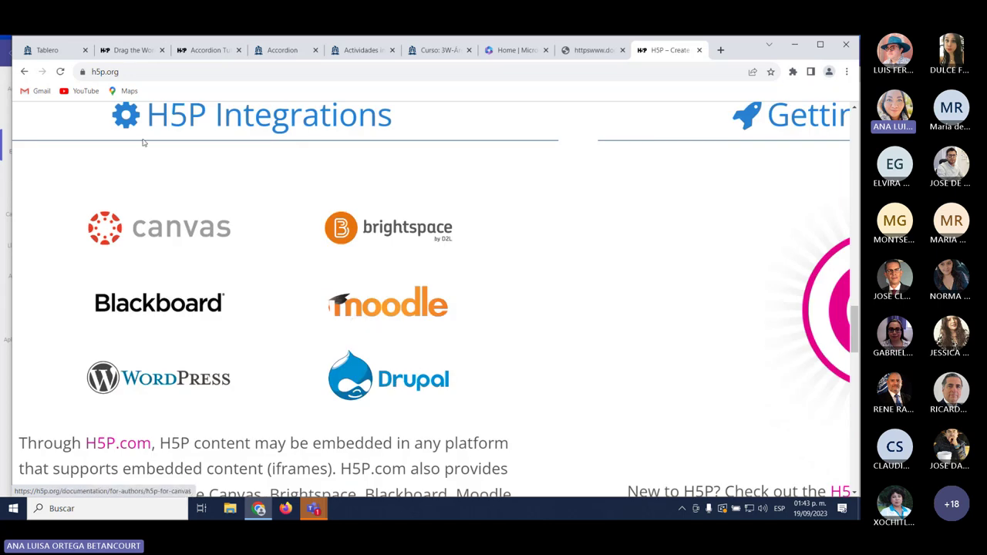
# Look through the list of enrolled courses in DidacTIC and open the Mis cursos page.
pyautogui.click(54, 50)
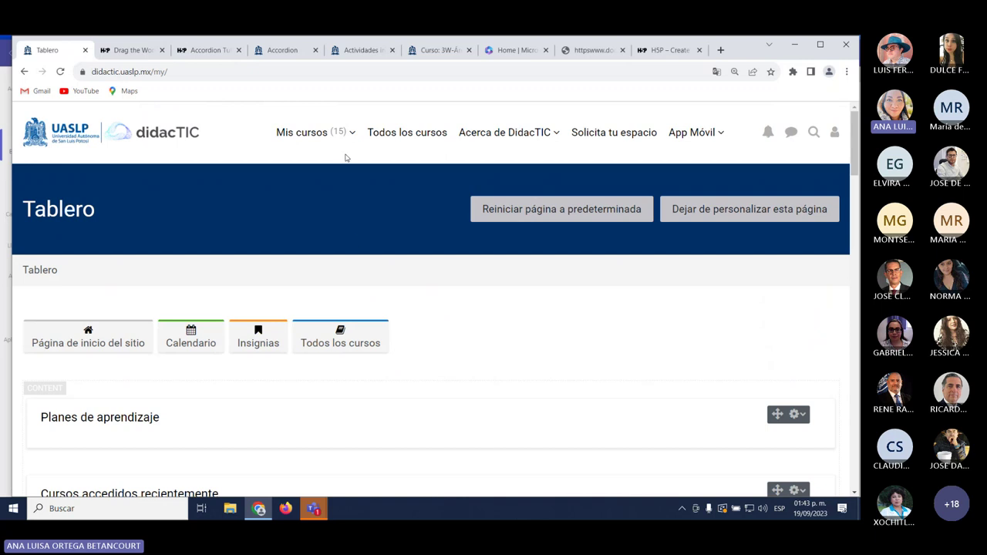
pyautogui.click(323, 132)
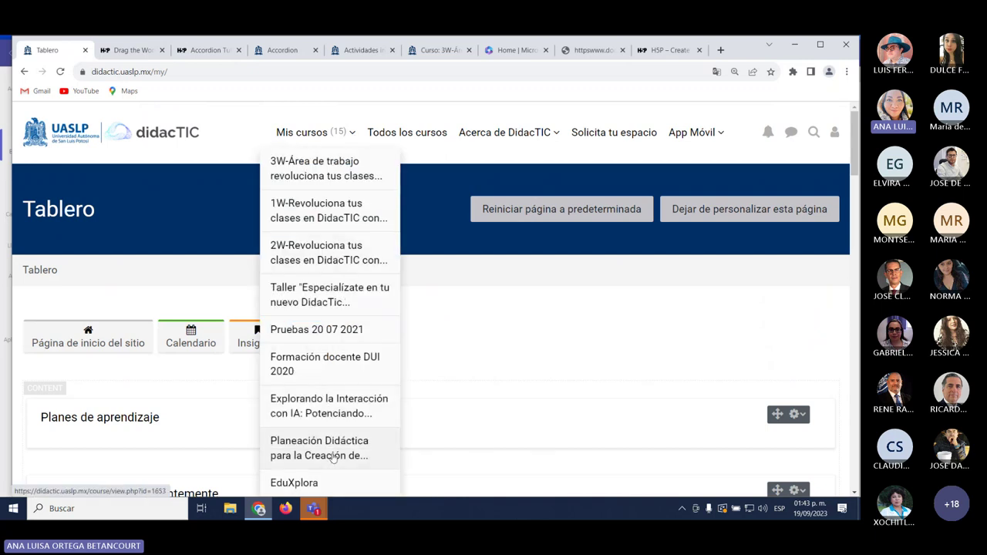
pyautogui.scroll(-3, 333, 456)
pyautogui.scroll(3, 332, 340)
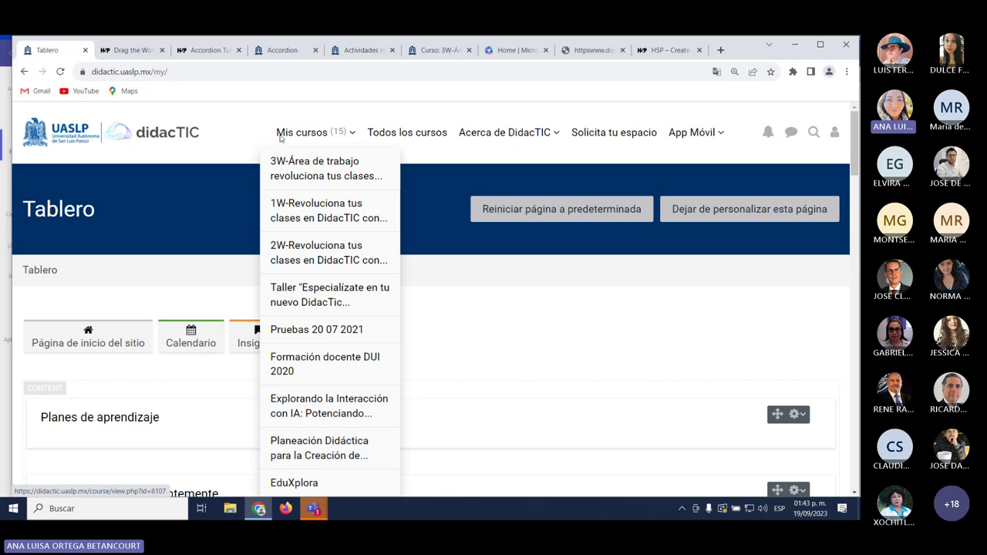
pyautogui.click(353, 136)
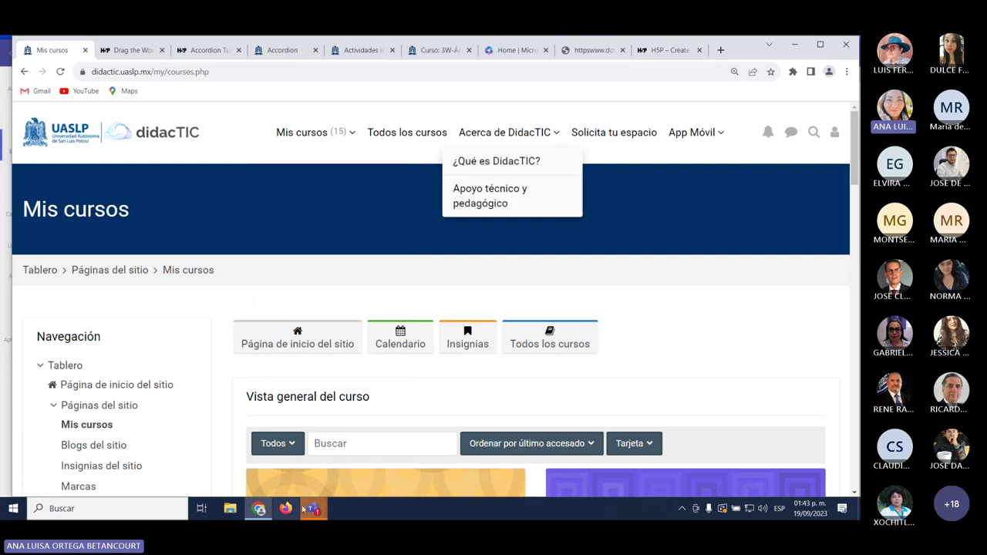
# Switch to the Teams meeting, read the latest chat messages and return to the browser.
pyautogui.moveTo(313, 508)
pyautogui.click(372, 440)
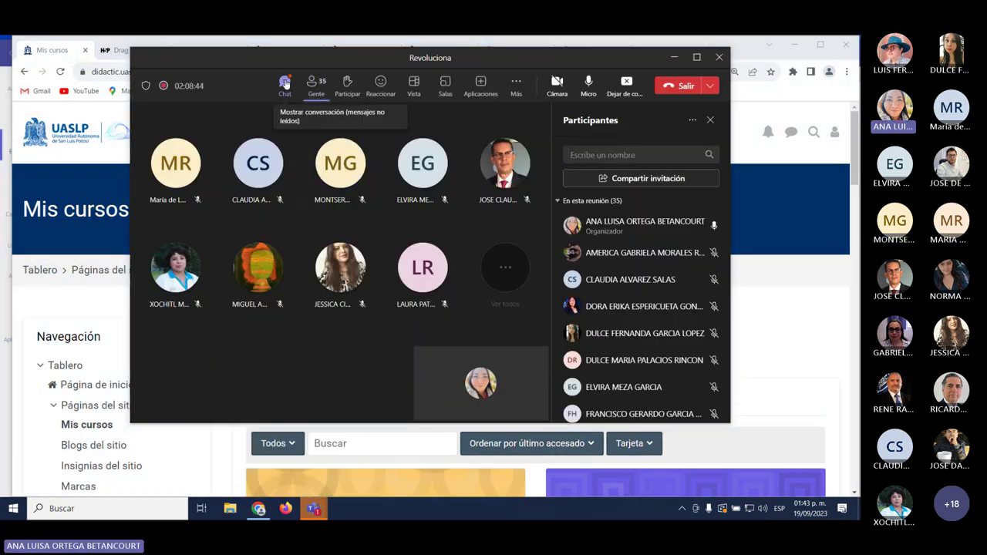
pyautogui.click(285, 83)
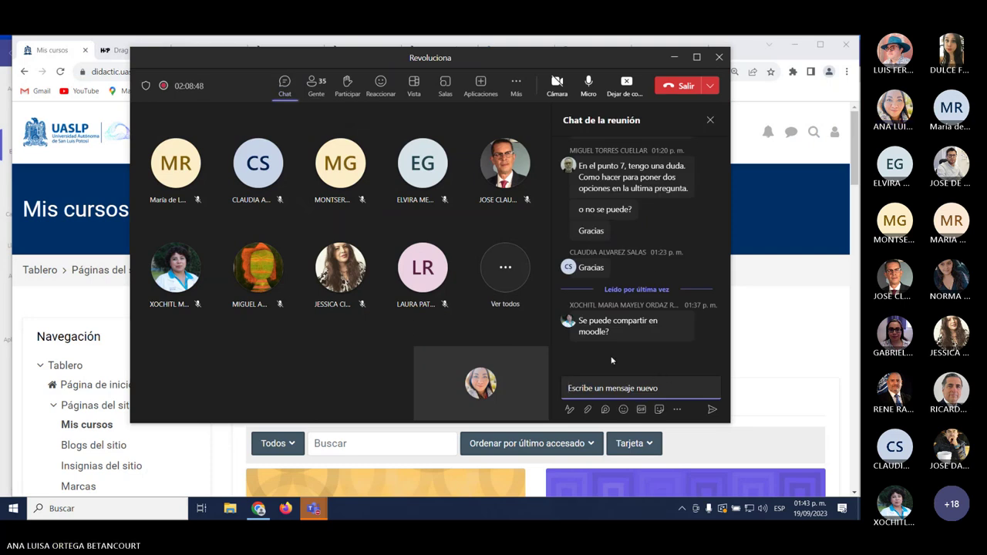
pyautogui.click(760, 336)
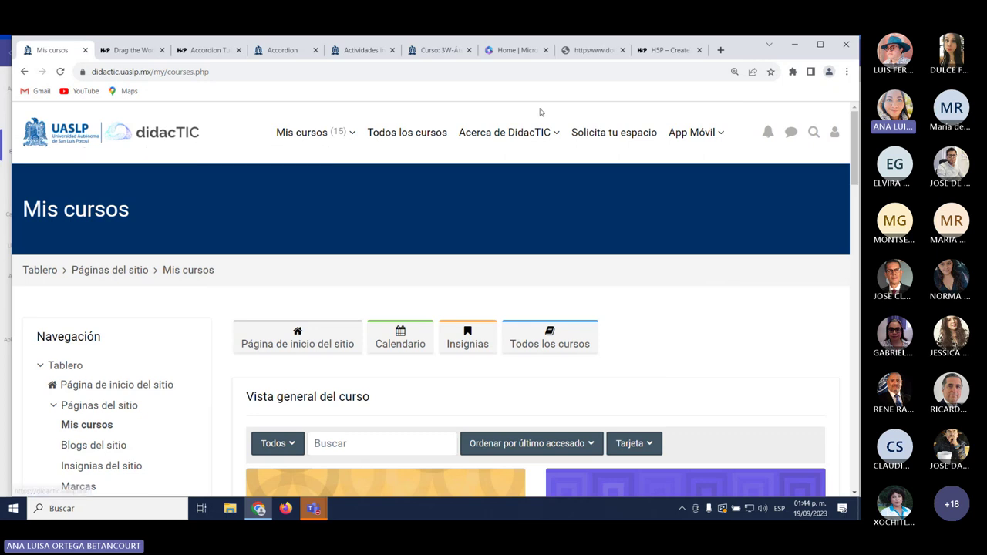
pyautogui.click(694, 133)
pyautogui.click(23, 215)
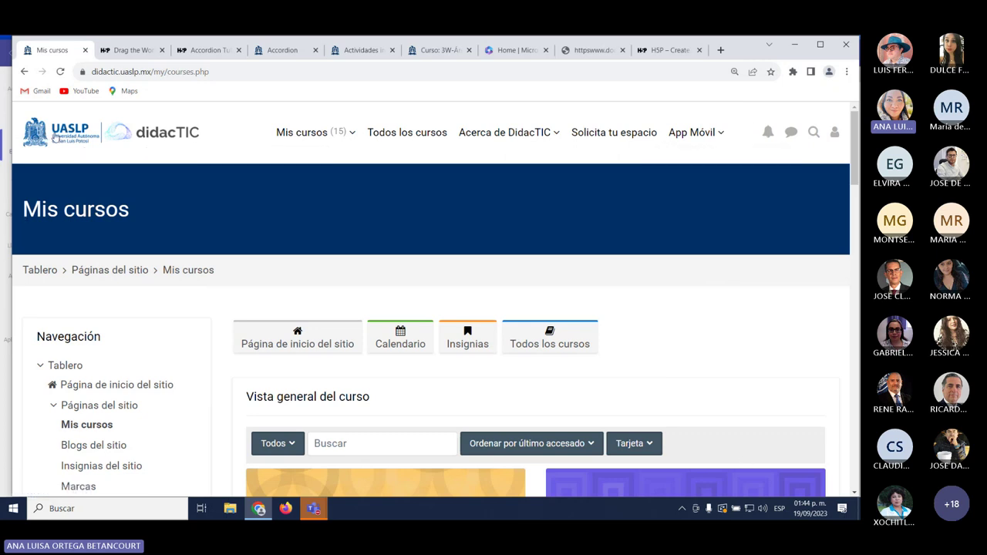
pyautogui.click(209, 137)
pyautogui.click(307, 132)
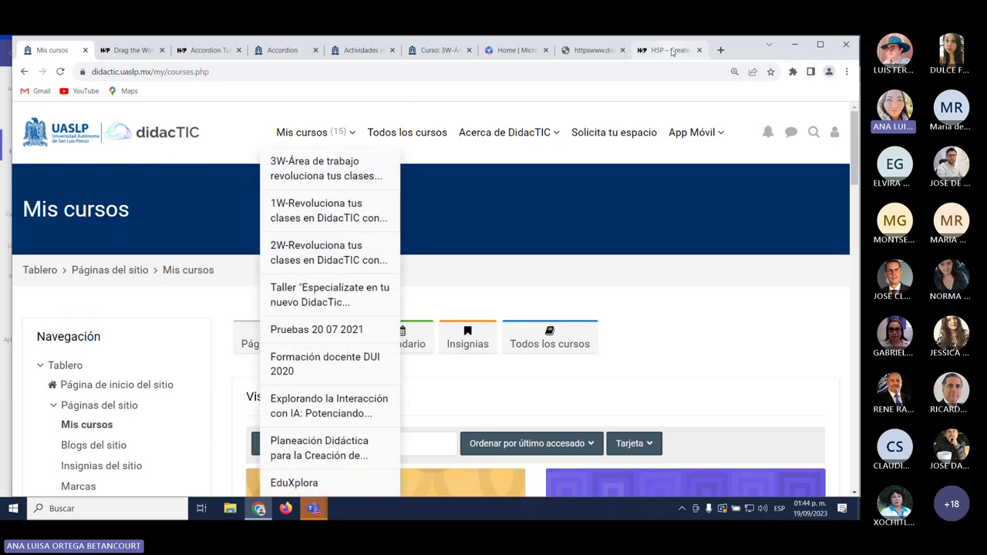
# Check the Moodle entry among the H5P integrations on h5p.org.
pyautogui.click(664, 49)
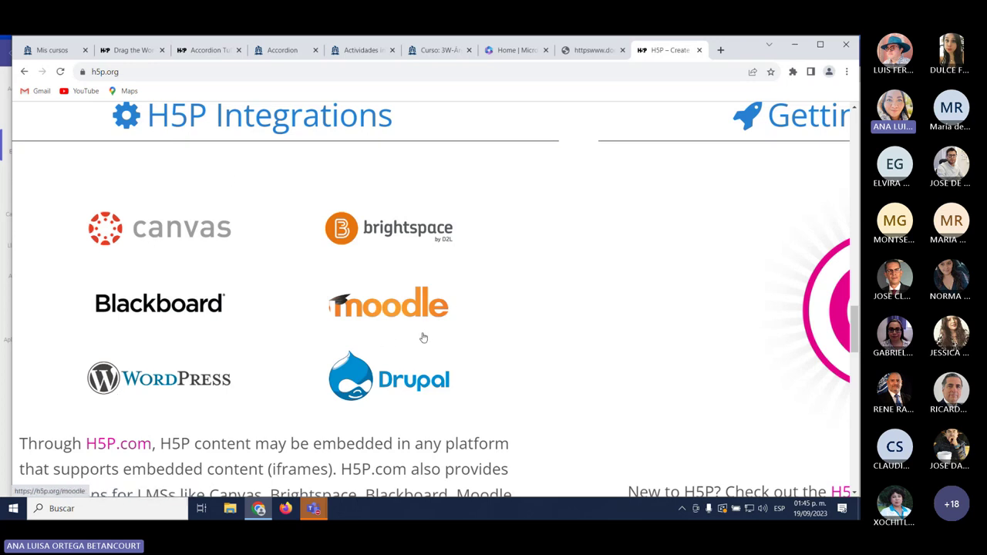
pyautogui.scroll(1, 423, 336)
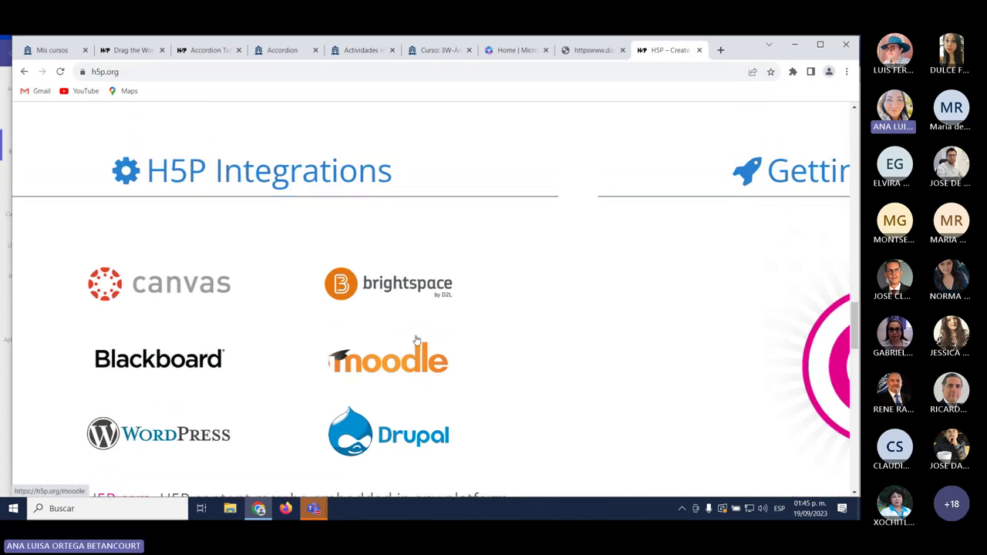
pyautogui.scroll(-1, 416, 340)
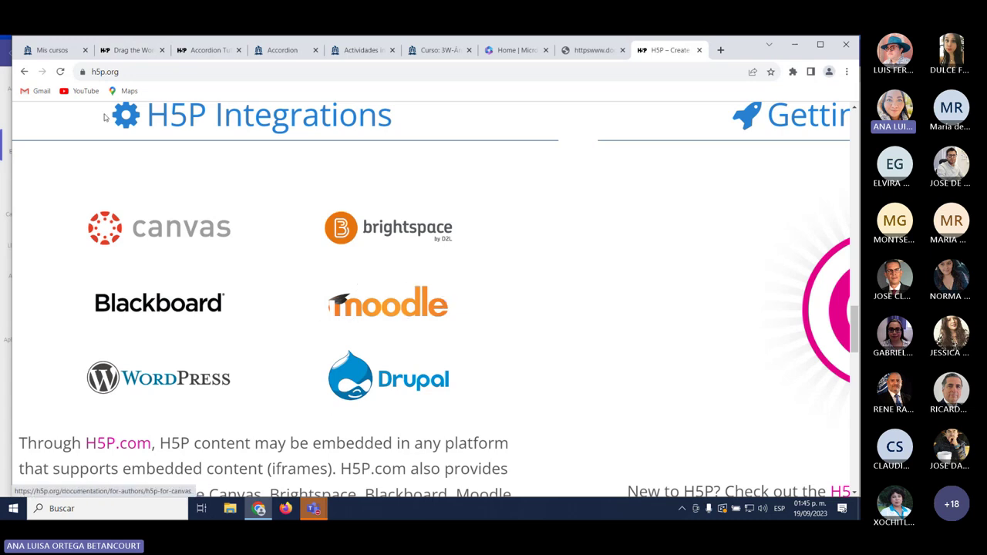
# Return to the Mis cursos page in DidacTIC and look over its course overview.
pyautogui.click(123, 51)
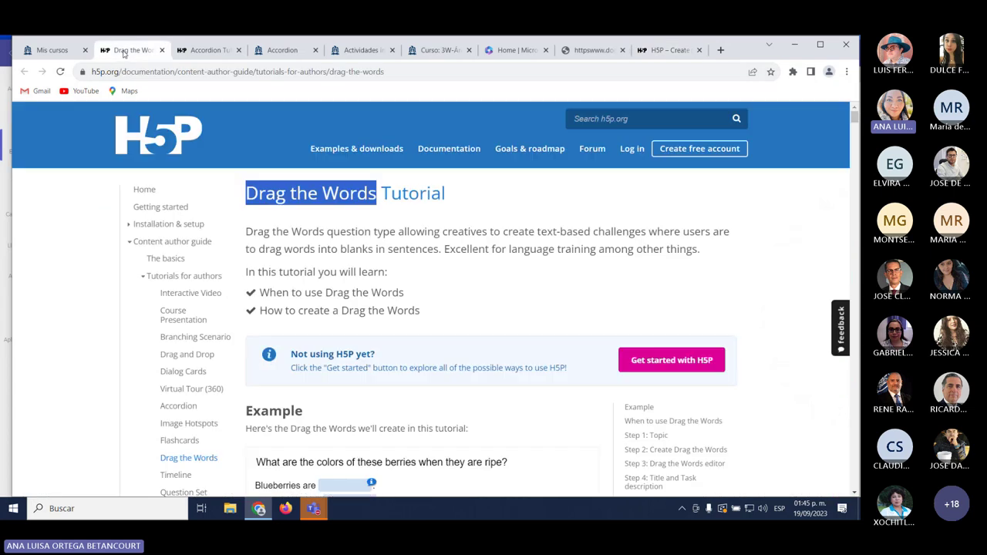
pyautogui.click(63, 51)
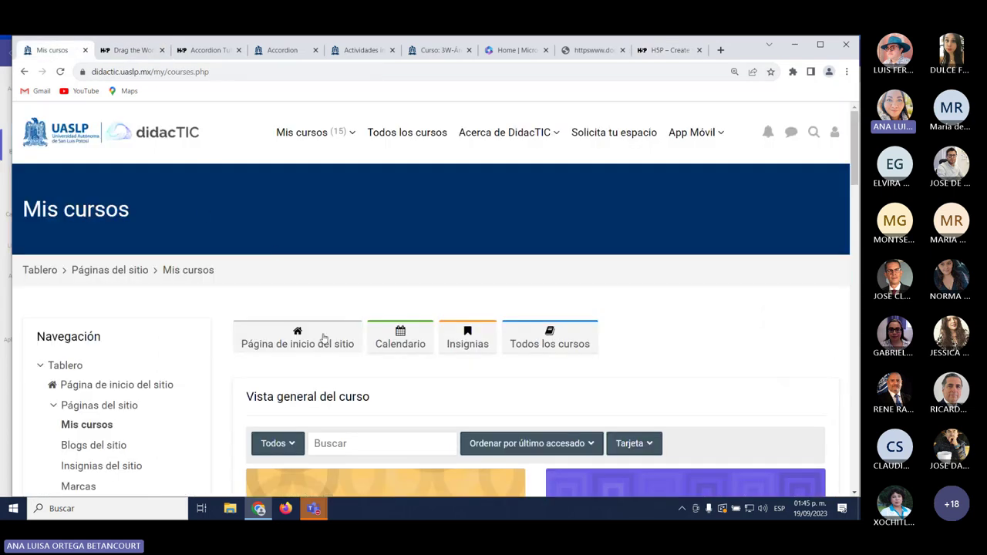
pyautogui.scroll(-6, 382, 387)
pyautogui.scroll(5, 378, 387)
pyautogui.scroll(1, 388, 375)
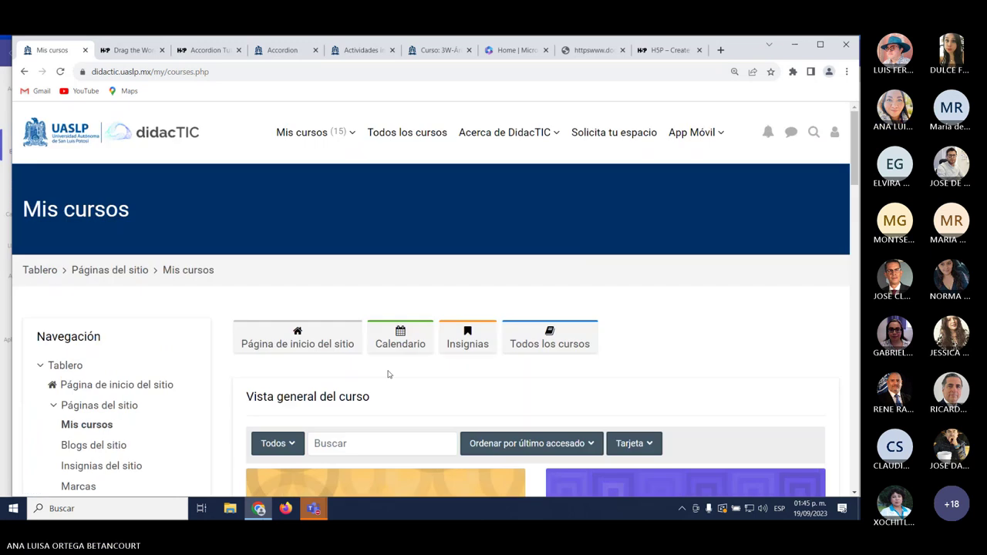
# Check the participant list and the chat of the Teams meeting, and return to the browser.
pyautogui.click(312, 511)
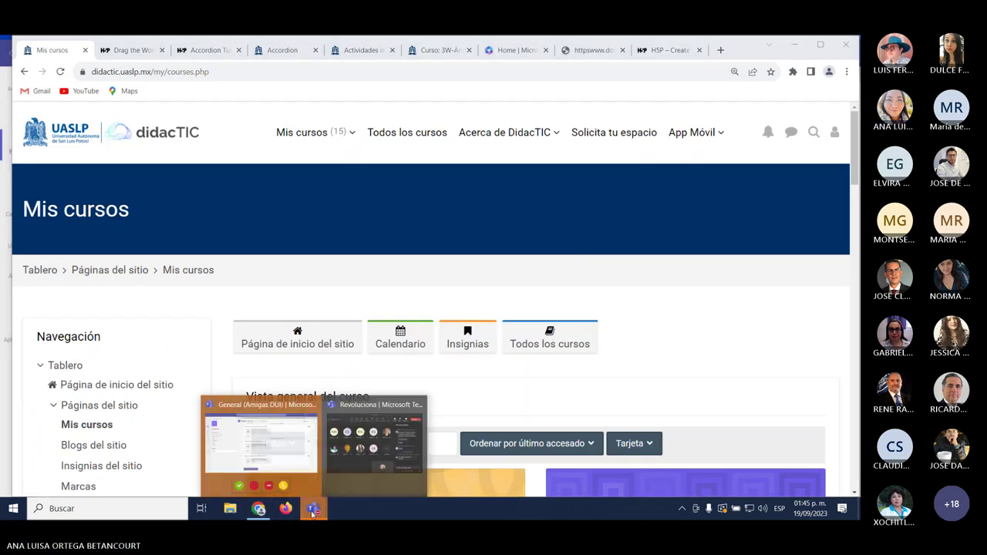
pyautogui.click(334, 460)
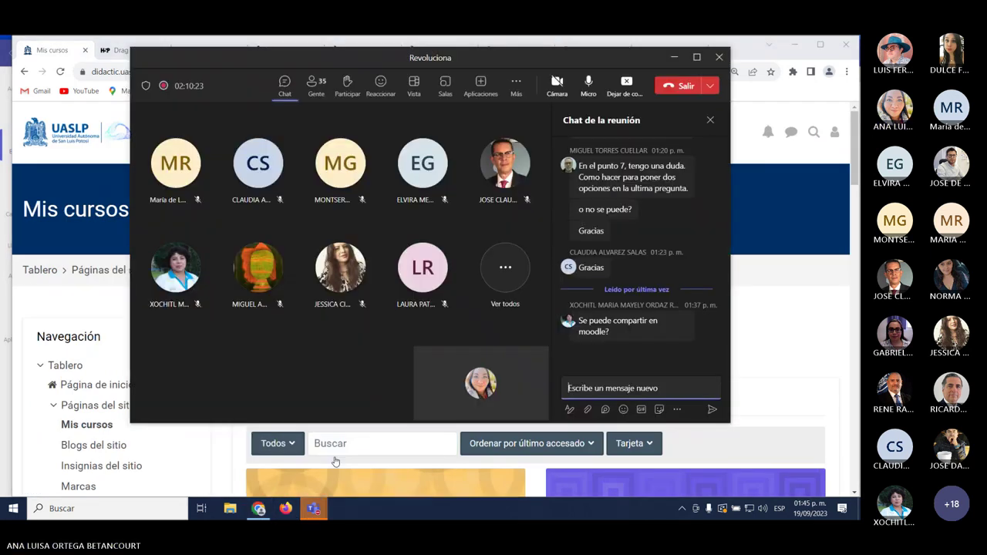
pyautogui.click(312, 92)
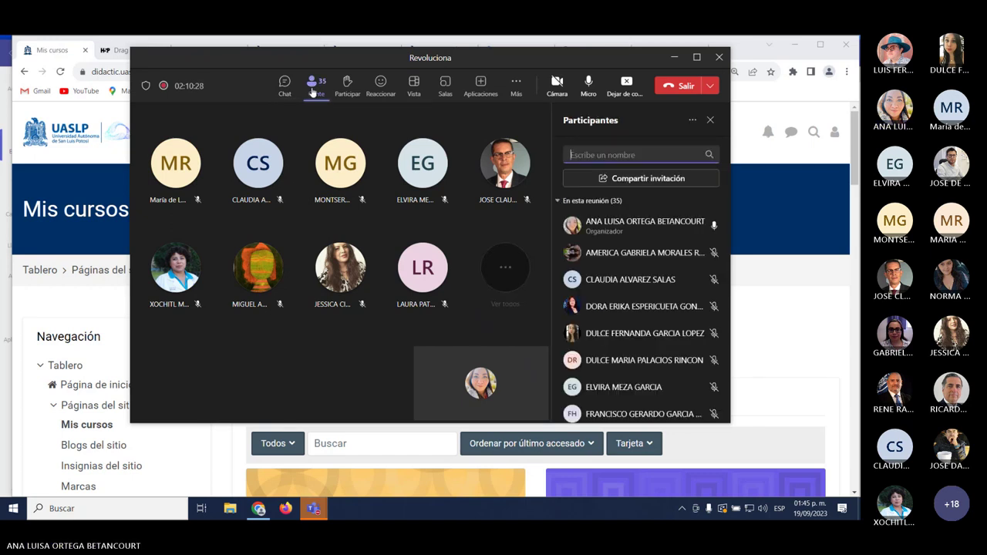
pyautogui.click(285, 83)
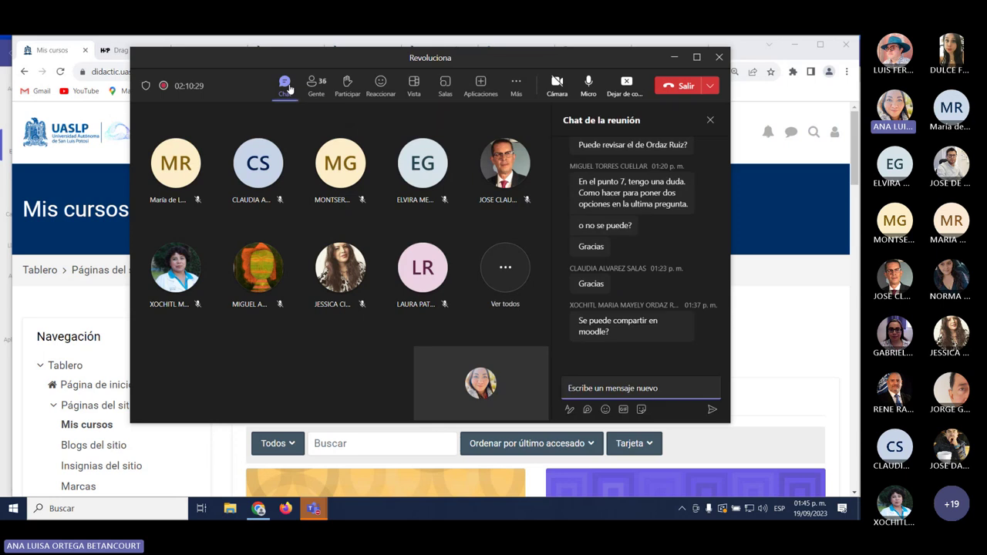
pyautogui.click(763, 270)
# Look over the course cards and return to the 3W work-area course at the section with the quality management activities.
pyautogui.scroll(-5, 484, 348)
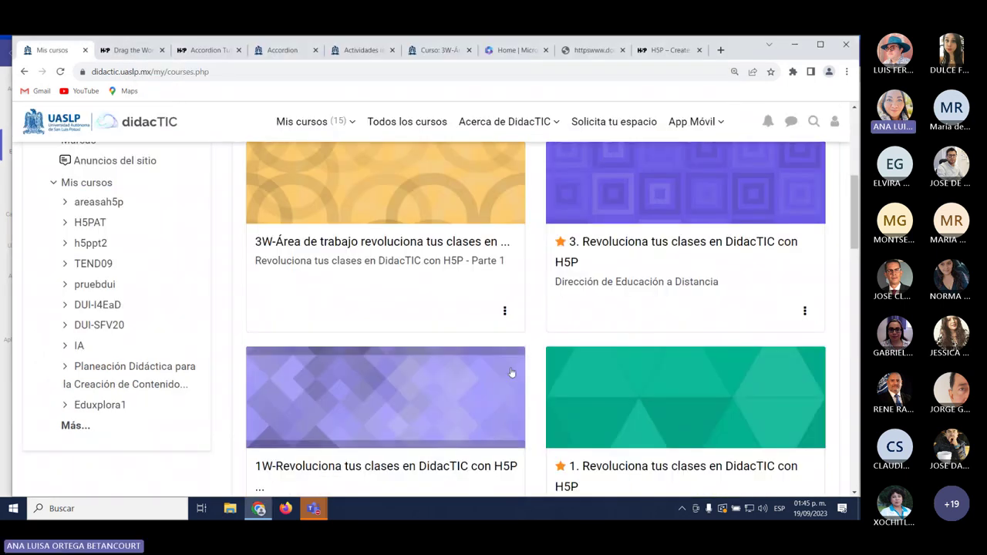
pyautogui.scroll(4, 474, 341)
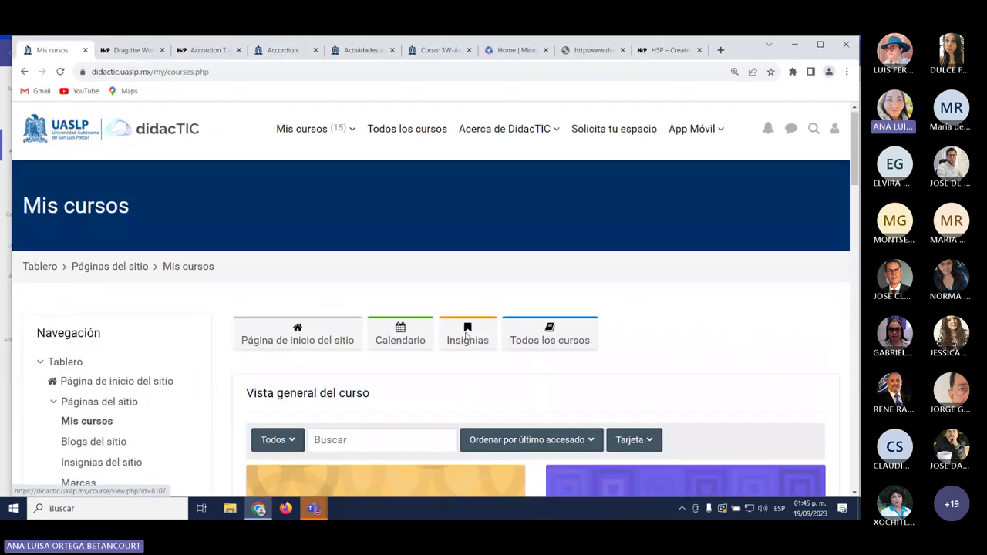
pyautogui.click(440, 51)
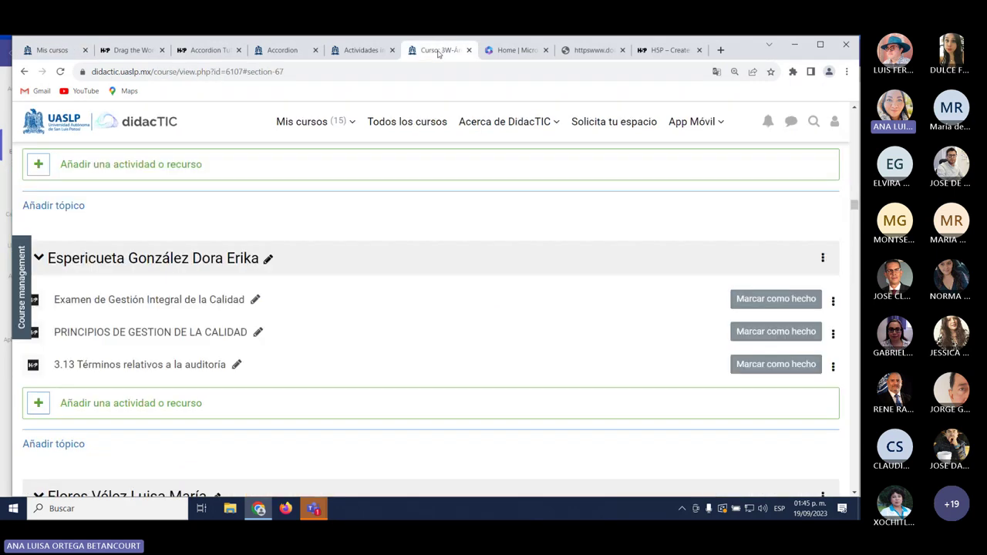
# Open the course "3. Revoluciona tus clases en DidacTIC con H5P" from the list of enrolled courses.
pyautogui.click(304, 121)
pyautogui.scroll(-1, 493, 402)
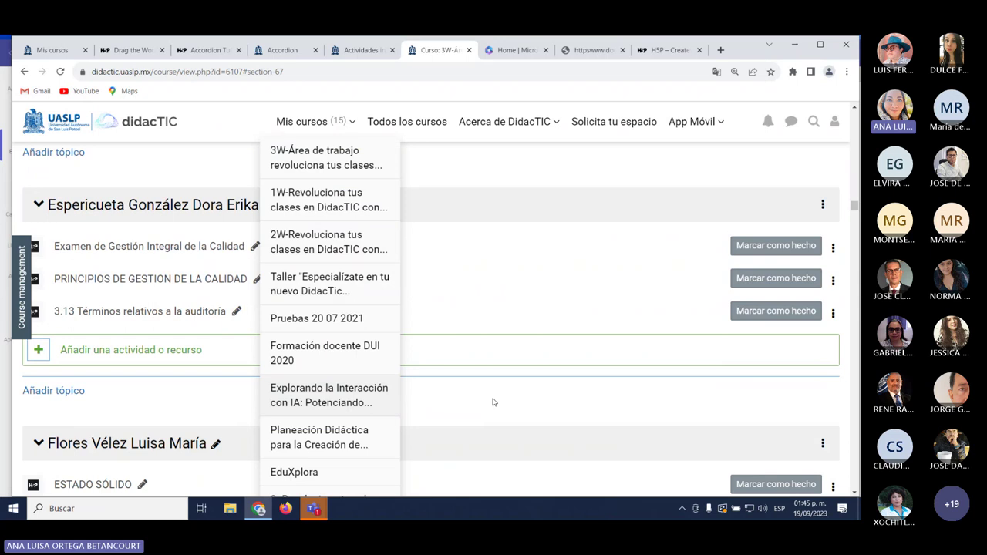
pyautogui.click(48, 50)
pyautogui.click(349, 135)
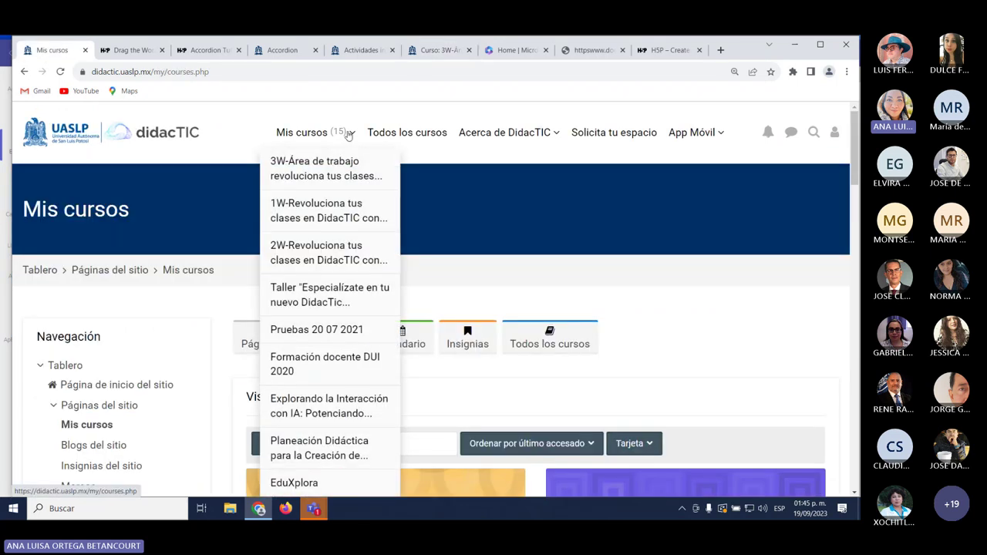
pyautogui.scroll(-3, 305, 262)
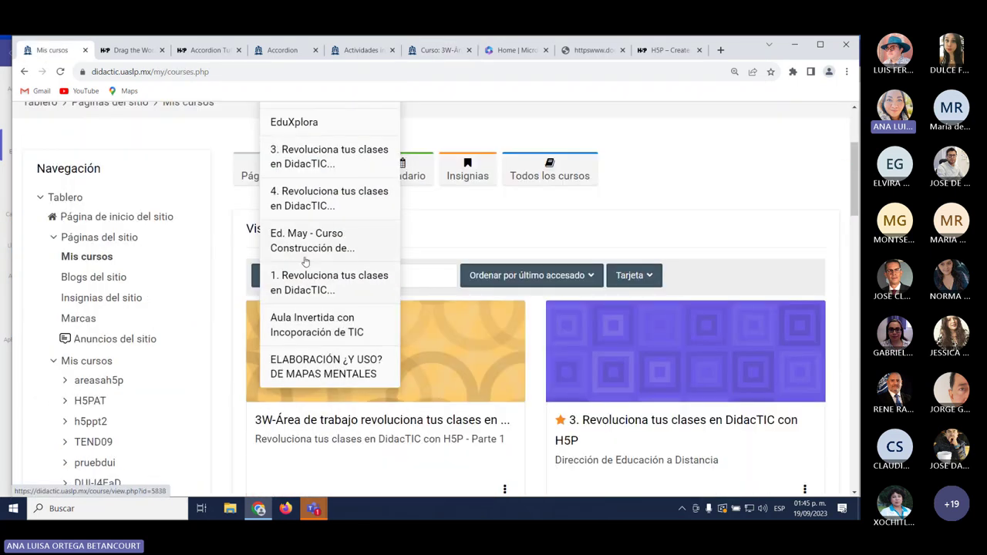
pyautogui.click(306, 165)
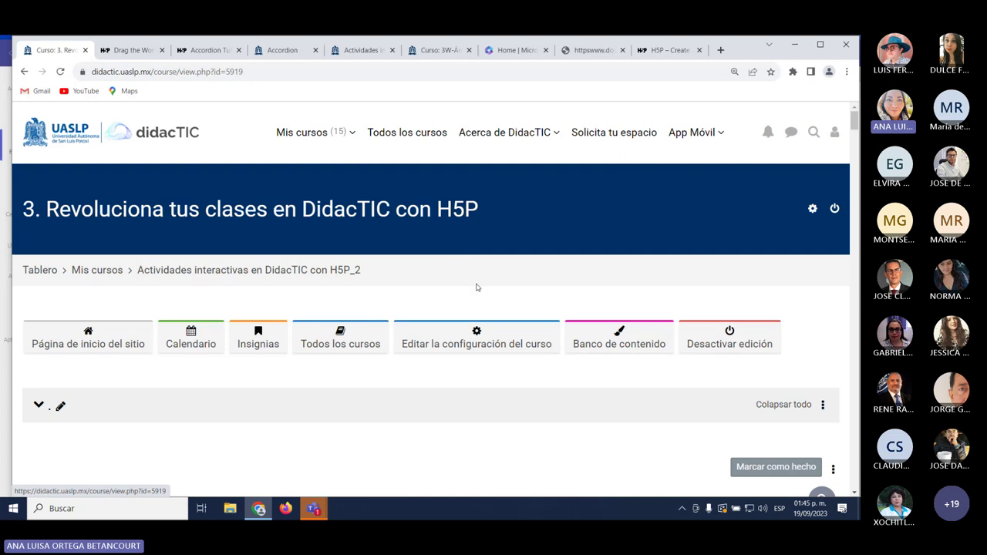
# Open the Image Hotspots/Imagen con puntos de acceso example from the course's topic list and show it full screen.
pyautogui.scroll(-8, 476, 288)
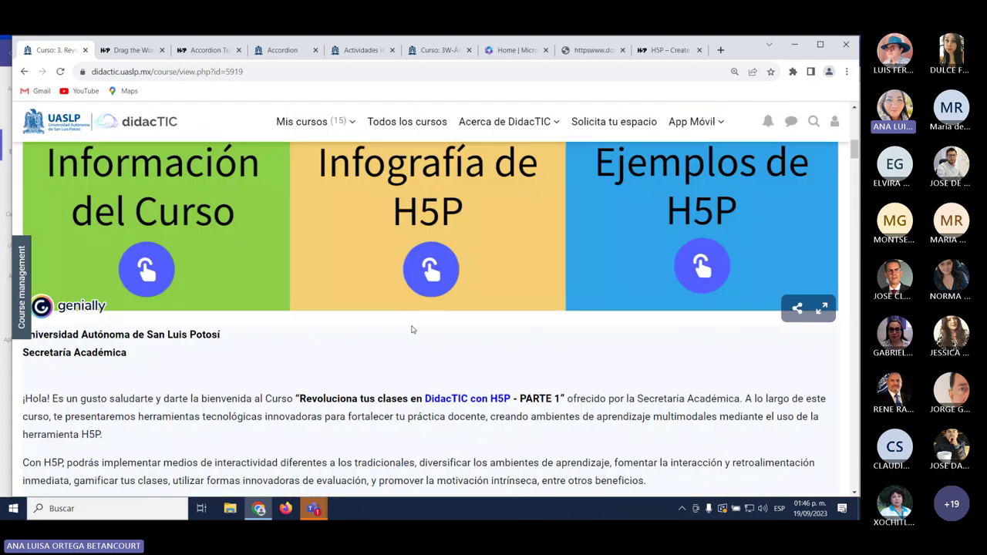
pyautogui.scroll(-15, 411, 329)
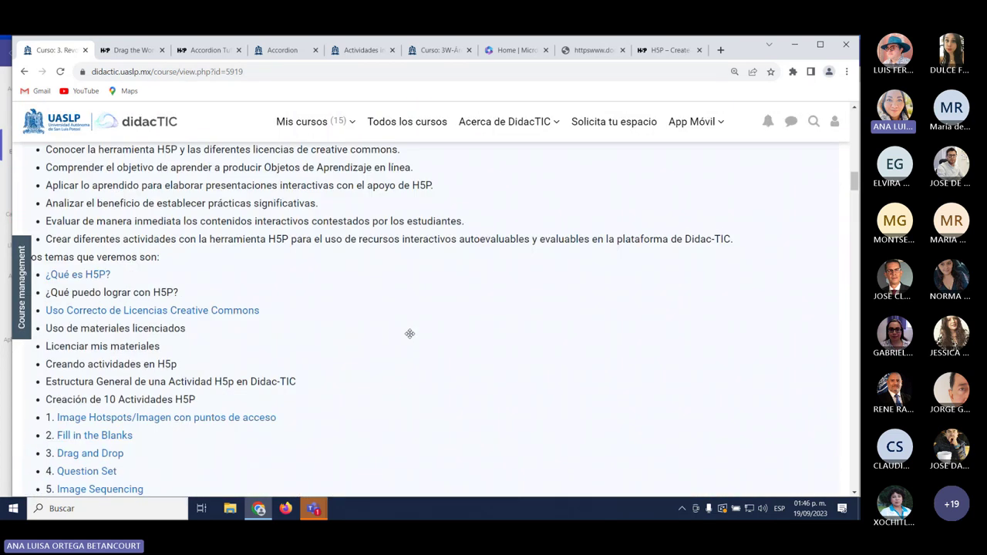
pyautogui.scroll(-3, 409, 333)
pyautogui.scroll(-3, 409, 336)
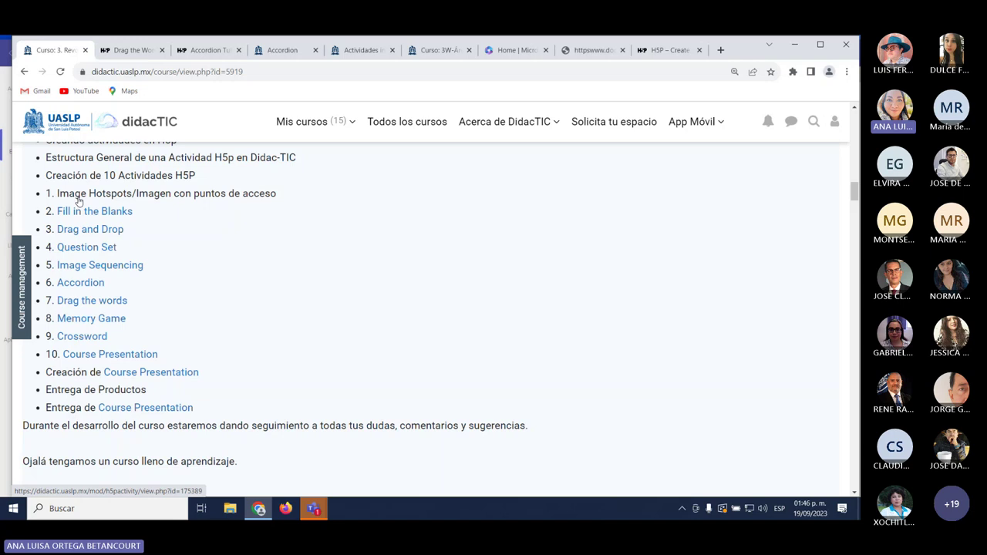
pyautogui.click(161, 198)
pyautogui.scroll(-5, 244, 269)
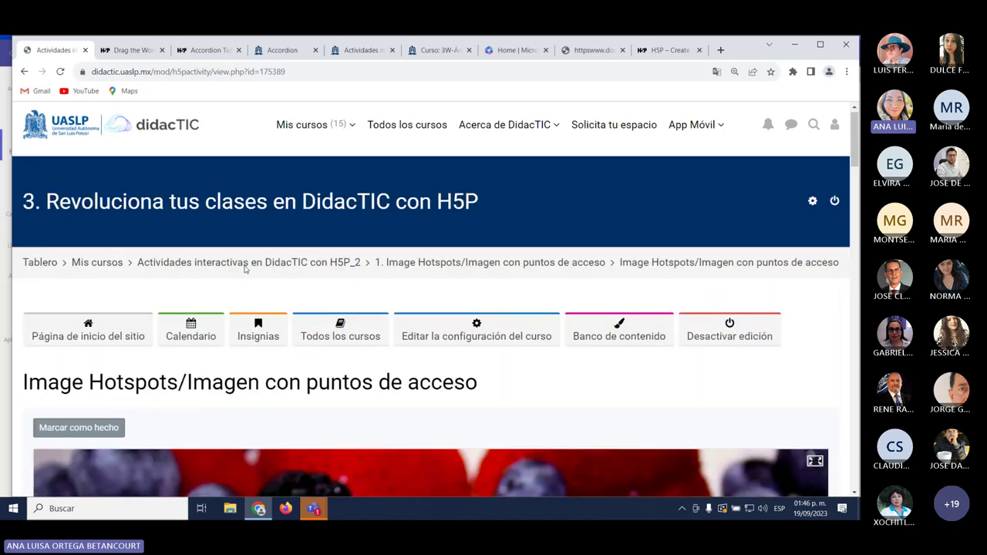
pyautogui.scroll(-2, 244, 270)
pyautogui.scroll(1, 821, 197)
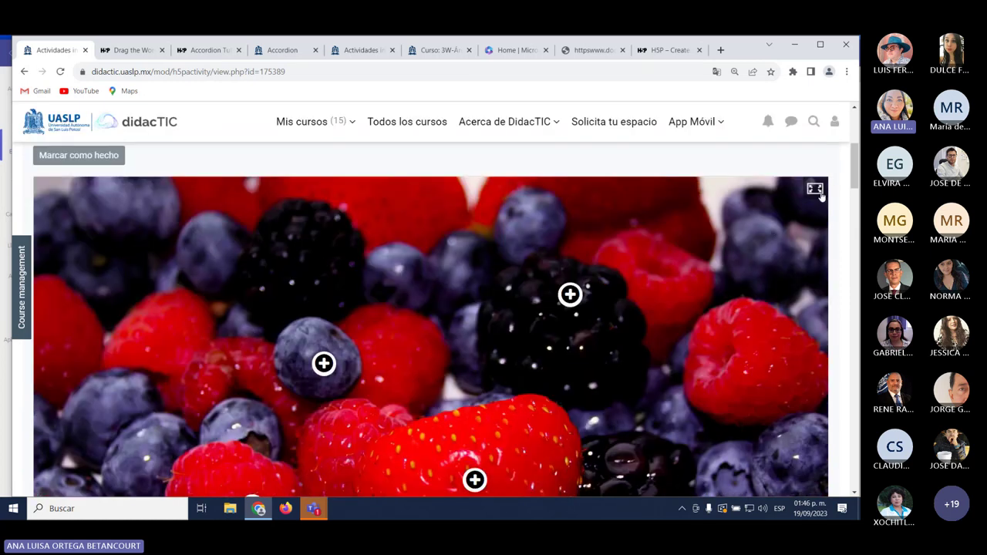
pyautogui.click(815, 189)
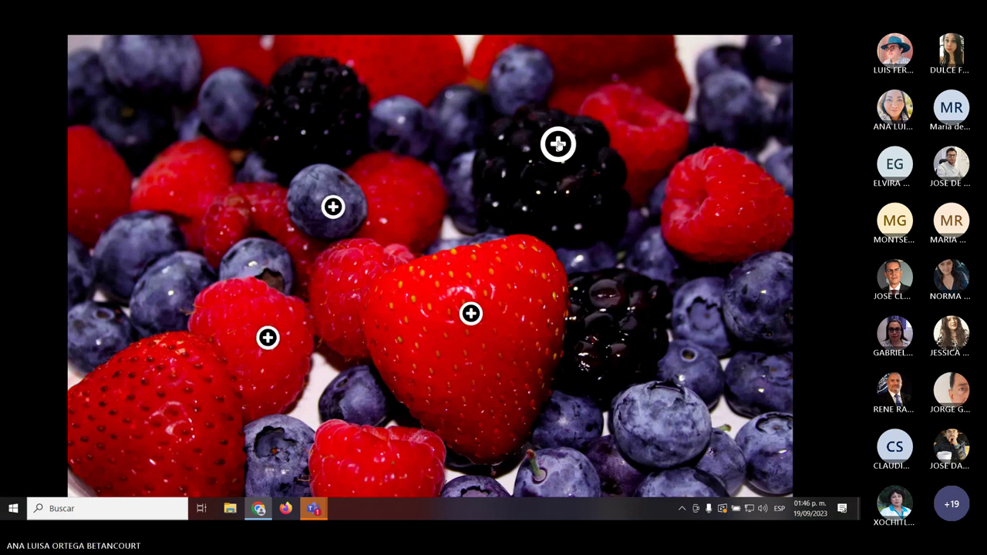
# View the raspberry, blueberry, strawberry and blackberry hotspots one after another, closing each one, and exit the full-screen view.
pyautogui.click(268, 337)
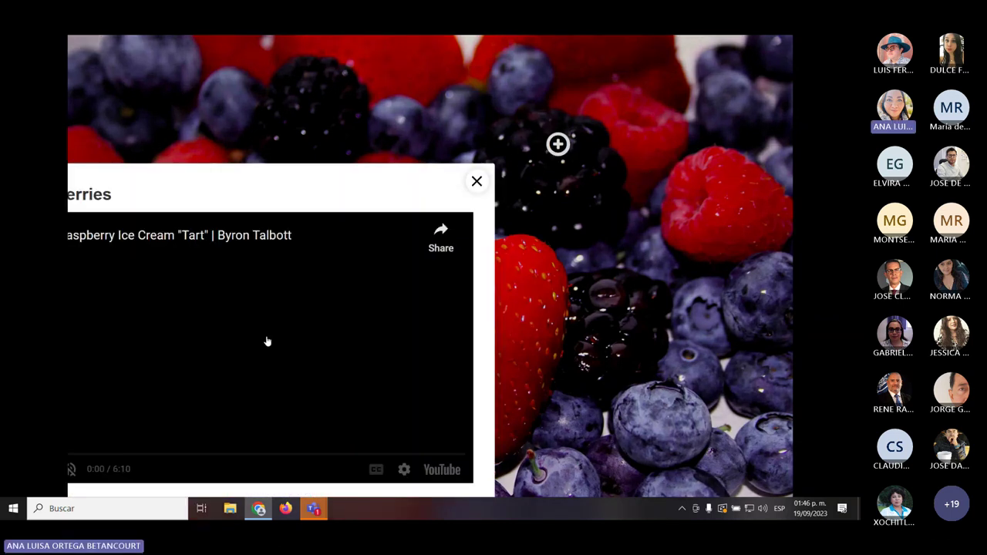
pyautogui.click(775, 183)
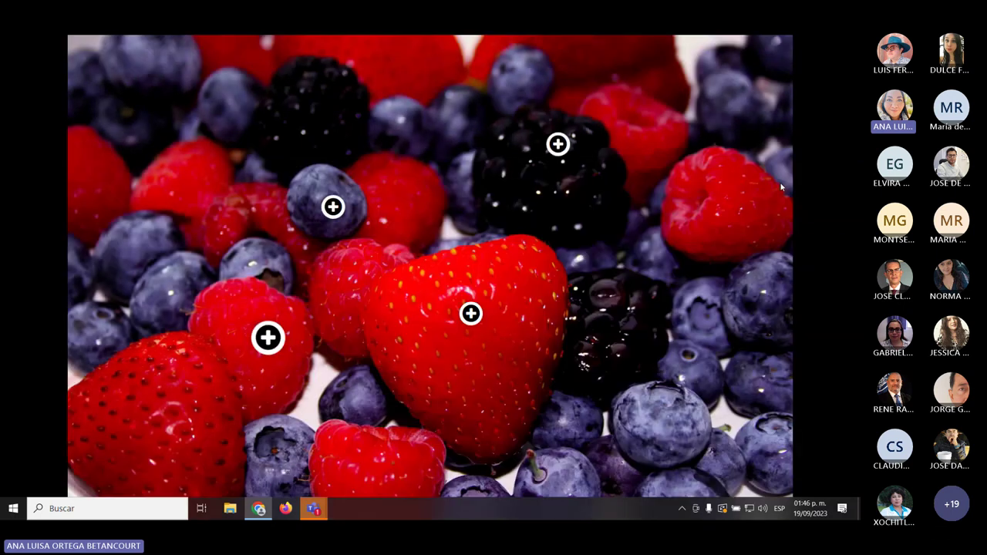
pyautogui.click(333, 208)
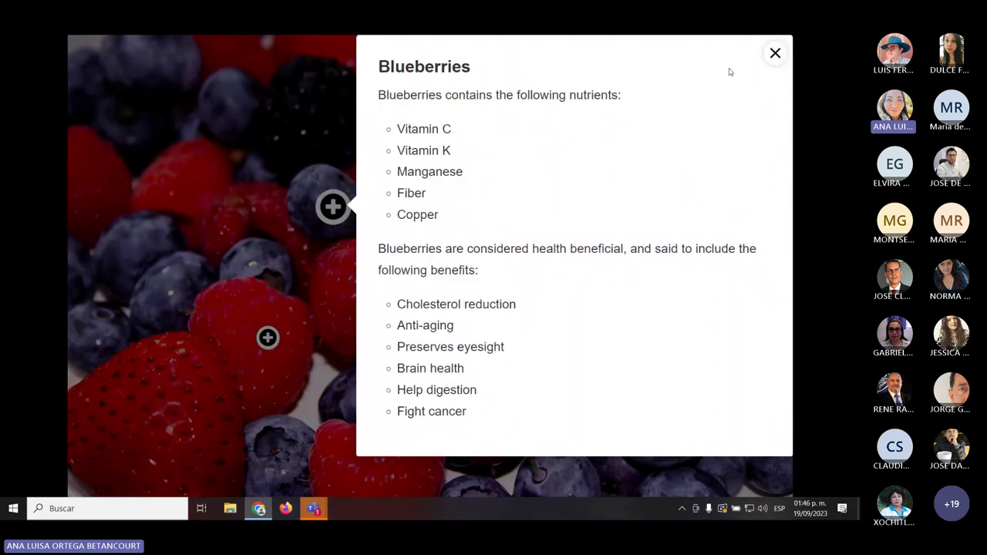
pyautogui.click(775, 53)
pyautogui.click(470, 312)
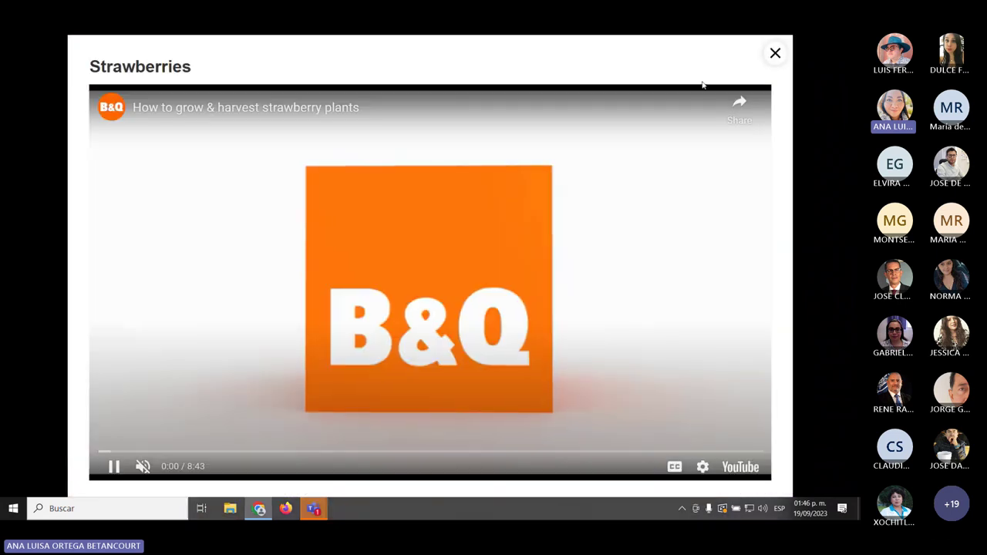
pyautogui.click(775, 54)
pyautogui.click(562, 148)
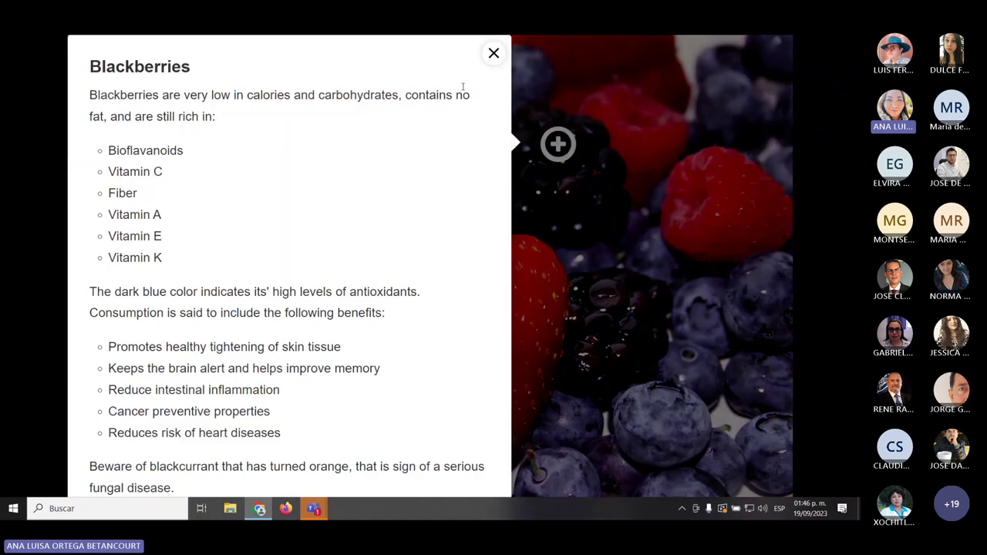
pyautogui.click(493, 53)
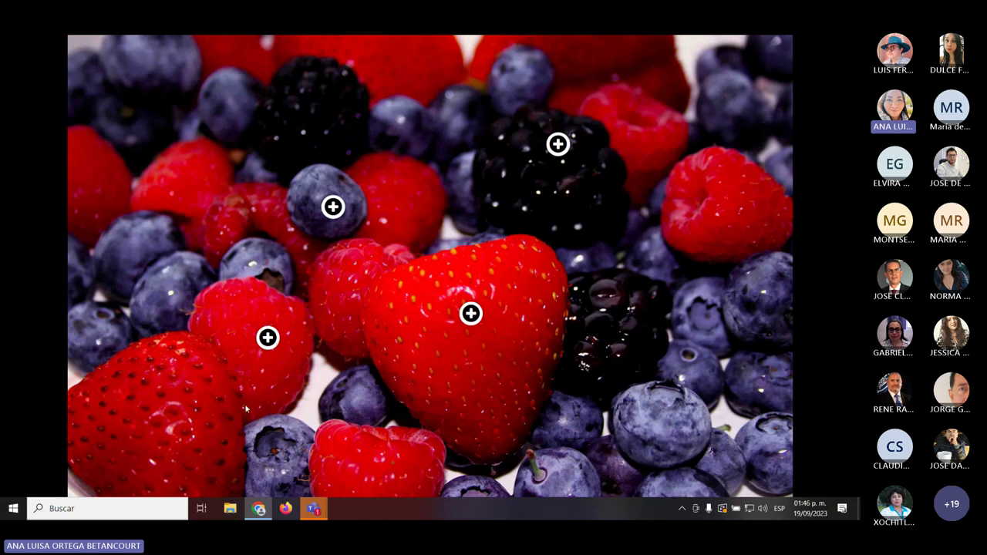
pyautogui.press('Escape')
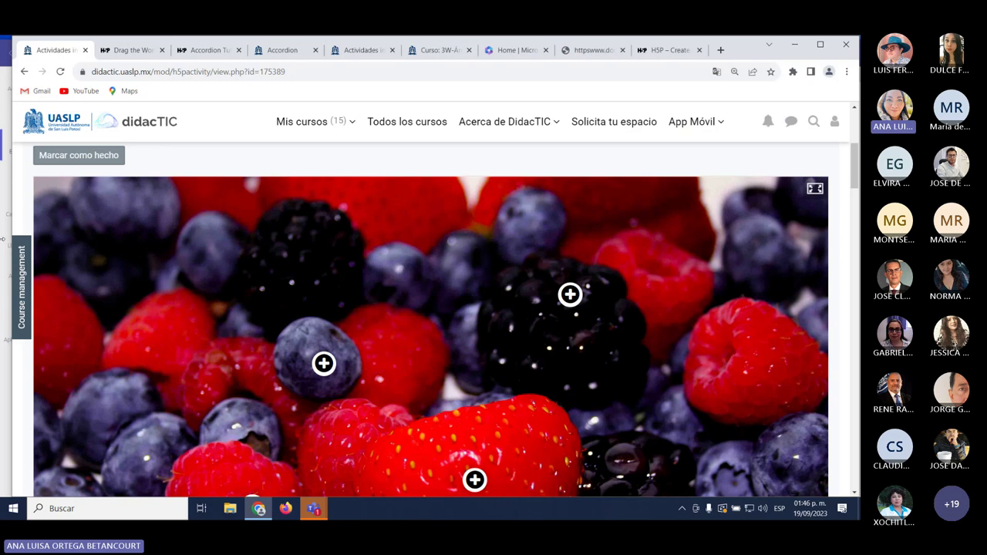
# Return to the course page, collapse Listas de Cotejo H5P, and look over the activity sections, recorded sessions and list of ten H5P activities.
pyautogui.click(25, 72)
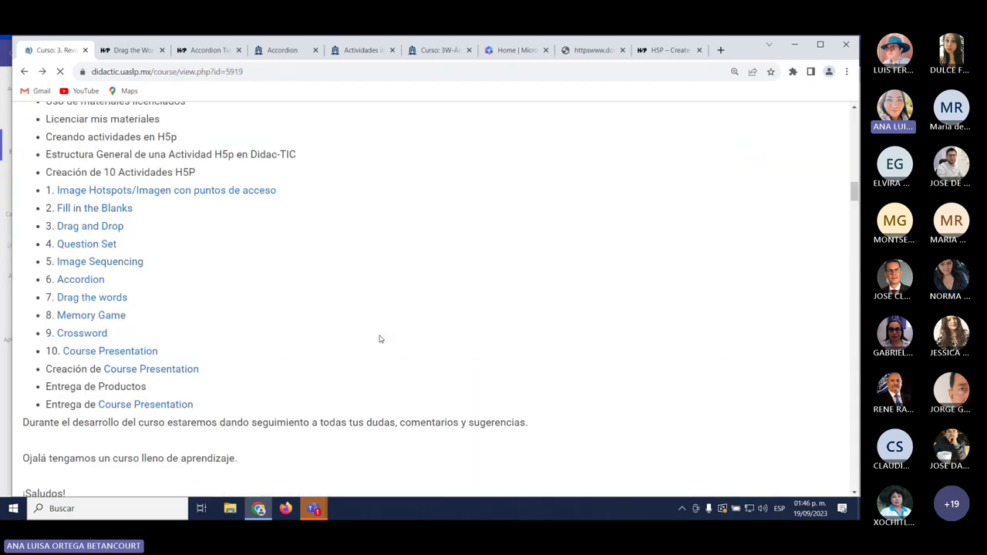
pyautogui.scroll(-10, 368, 342)
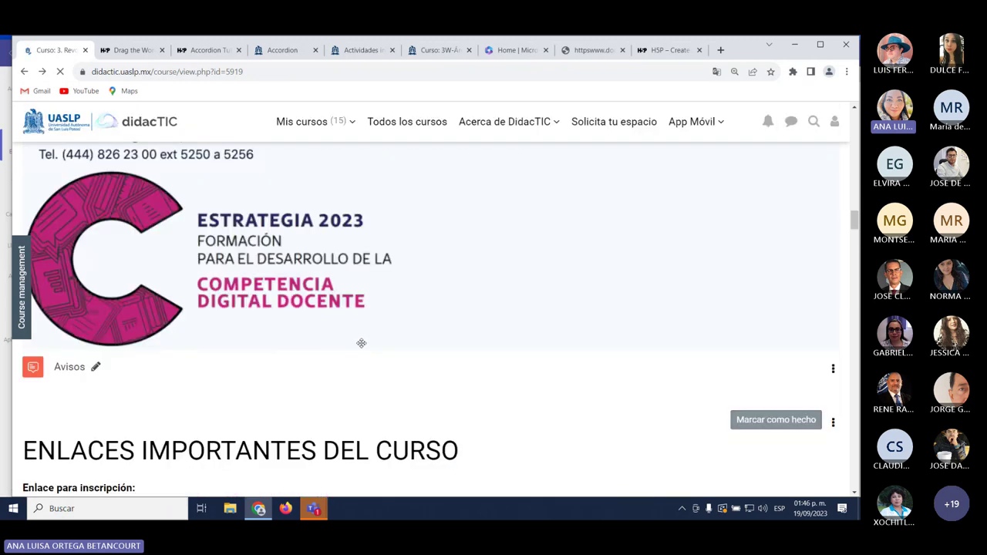
pyautogui.scroll(-4, 357, 353)
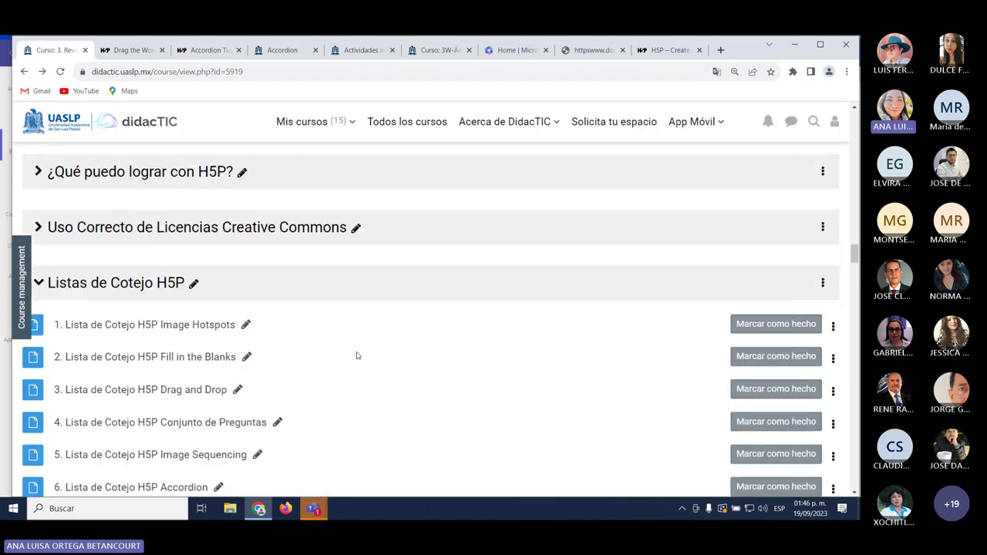
pyautogui.click(38, 259)
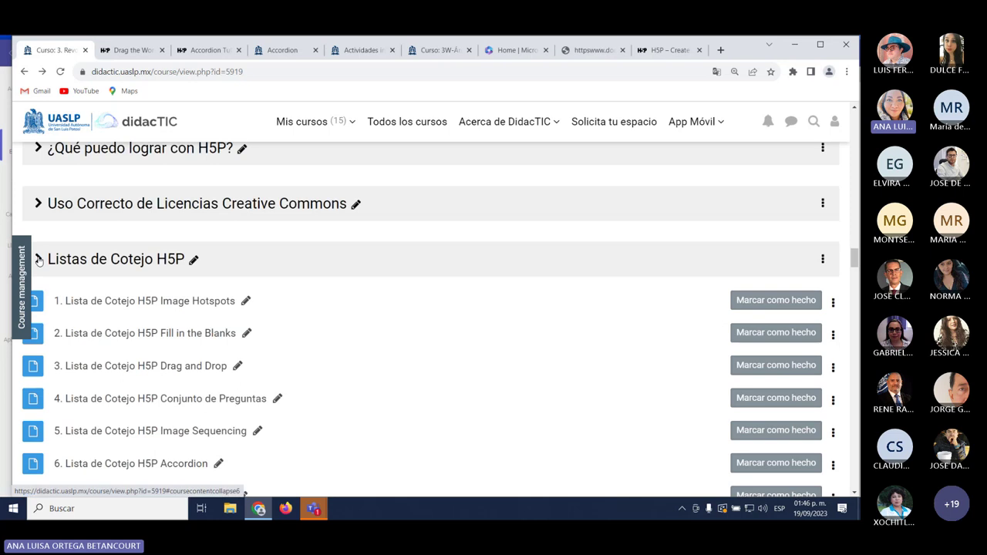
pyautogui.scroll(-1, 320, 335)
pyautogui.scroll(-4, 320, 335)
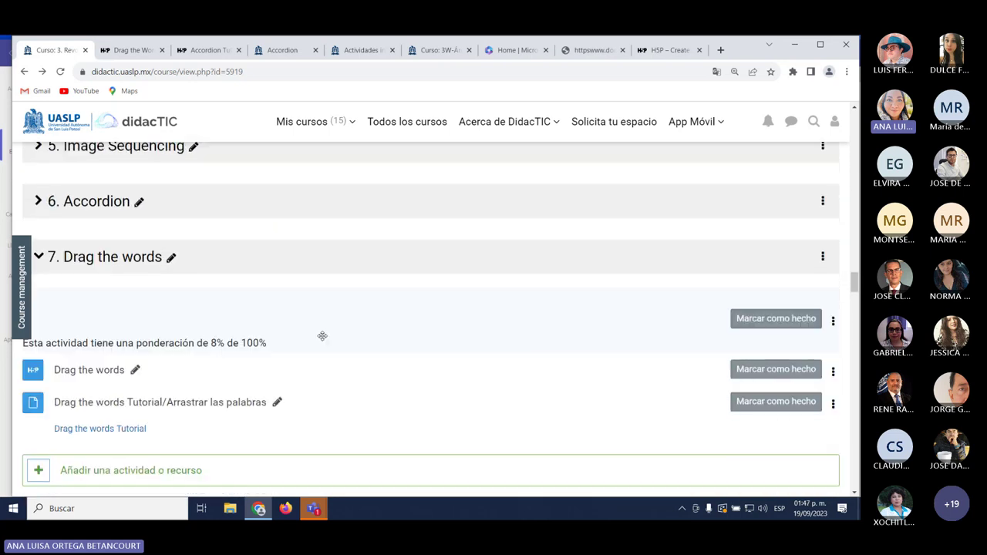
pyautogui.scroll(-9, 322, 336)
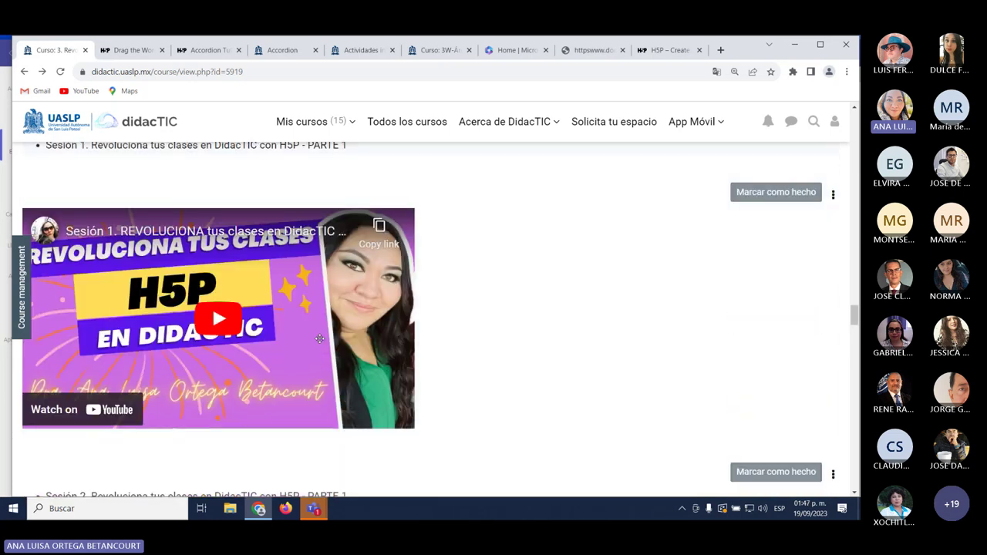
pyautogui.scroll(1, 319, 338)
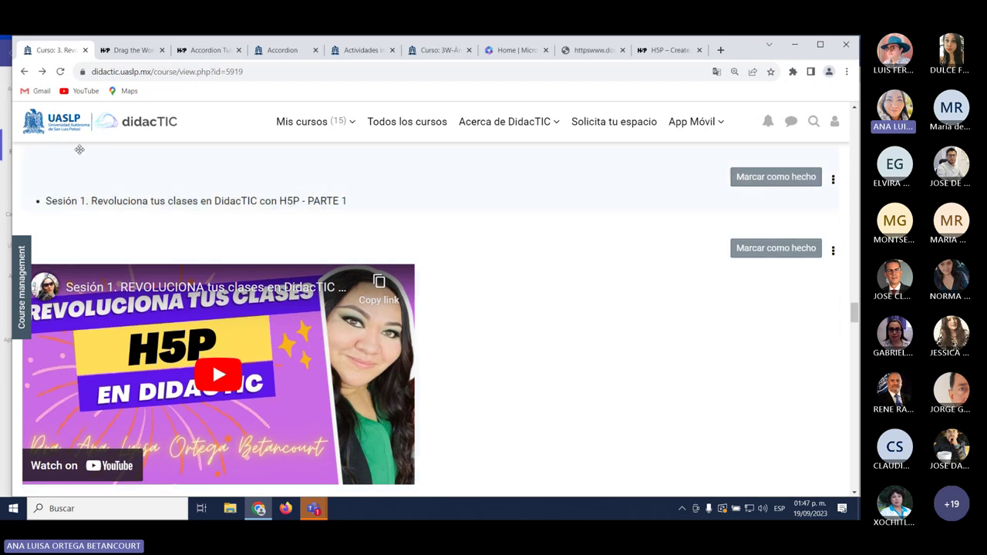
pyautogui.scroll(8, 262, 418)
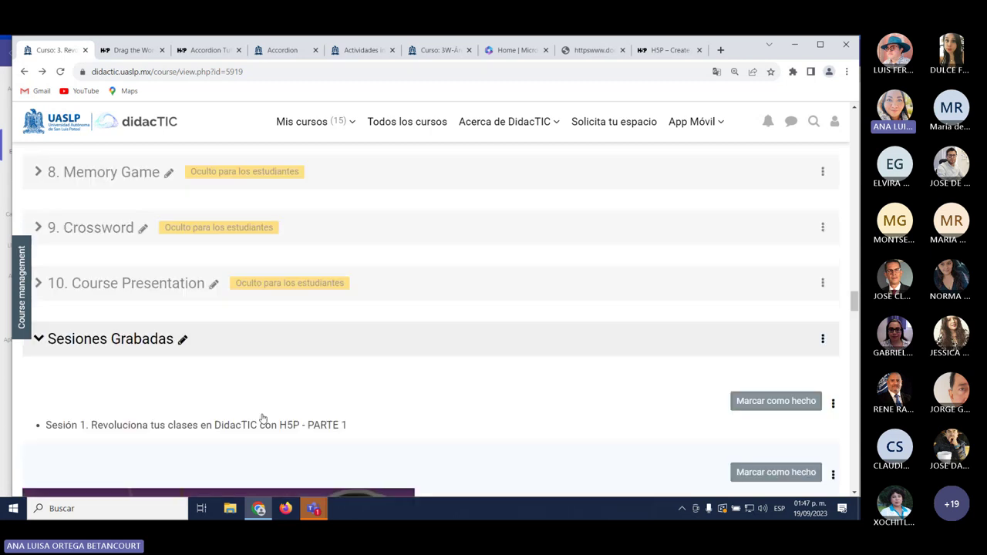
pyautogui.scroll(15, 262, 419)
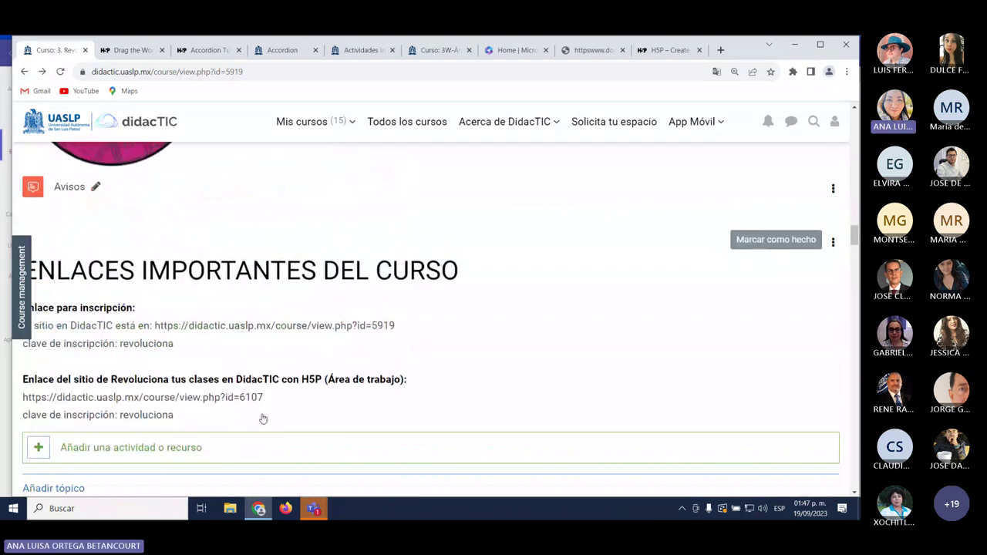
pyautogui.scroll(6, 262, 418)
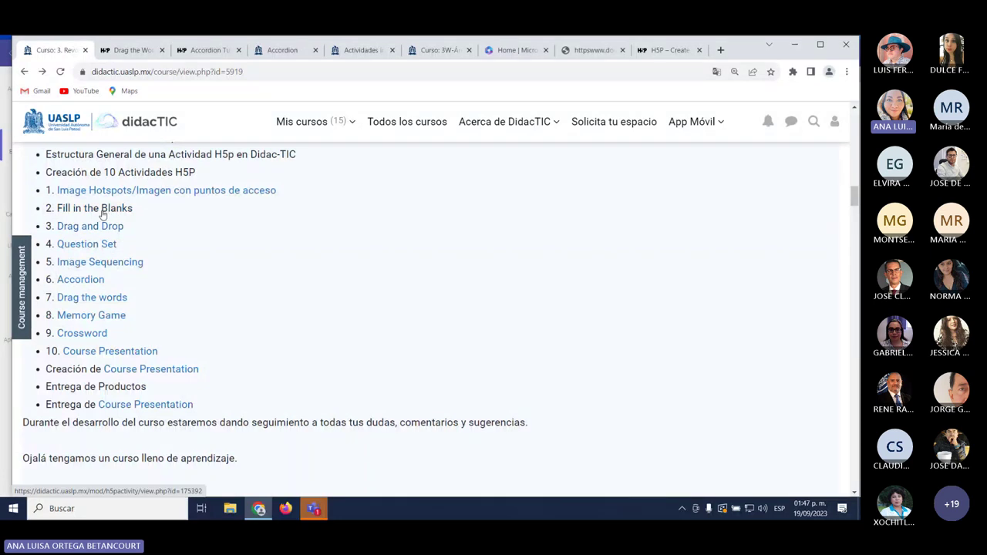
# Check the chat of the Revoluciona meeting in Teams and return to the course page in the browser.
pyautogui.click(312, 508)
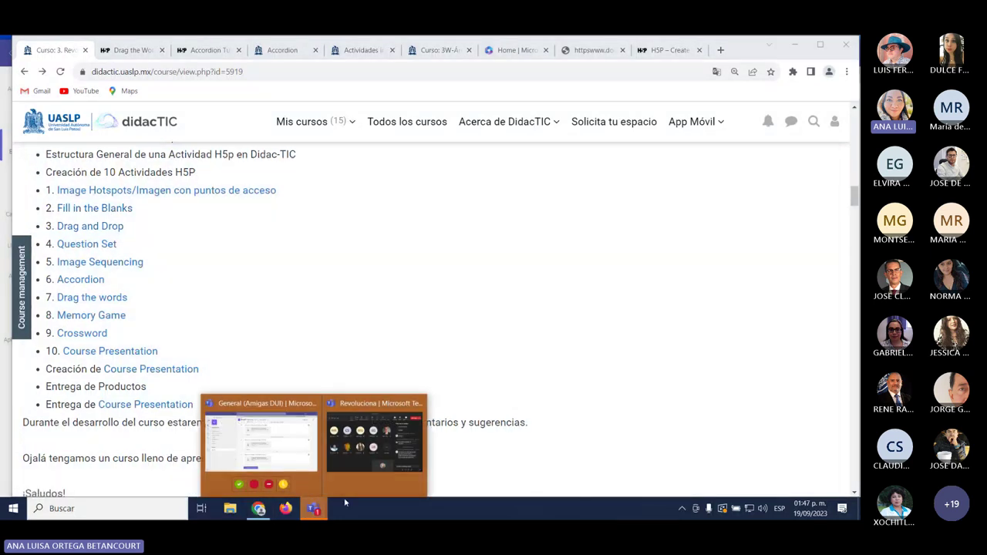
pyautogui.click(354, 462)
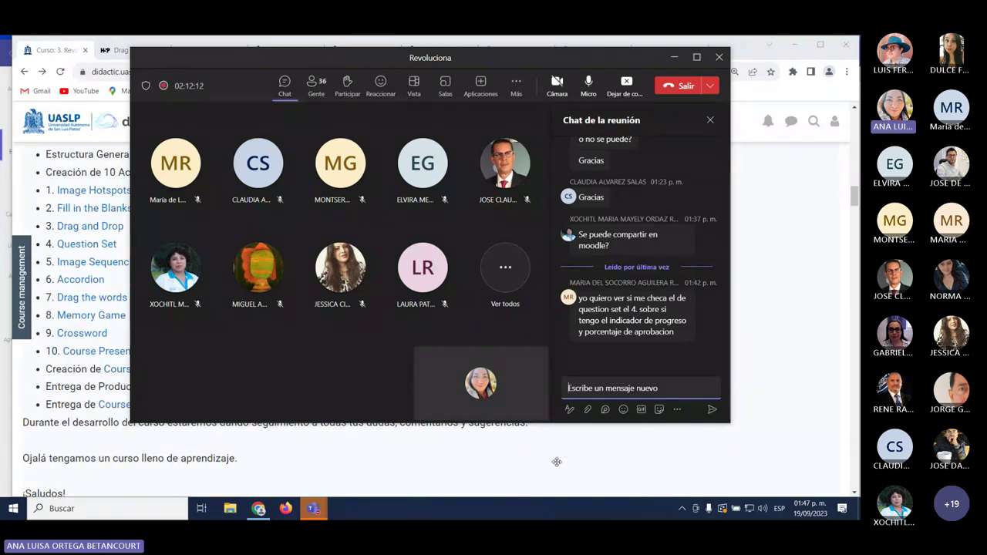
pyautogui.moveTo(580, 308)
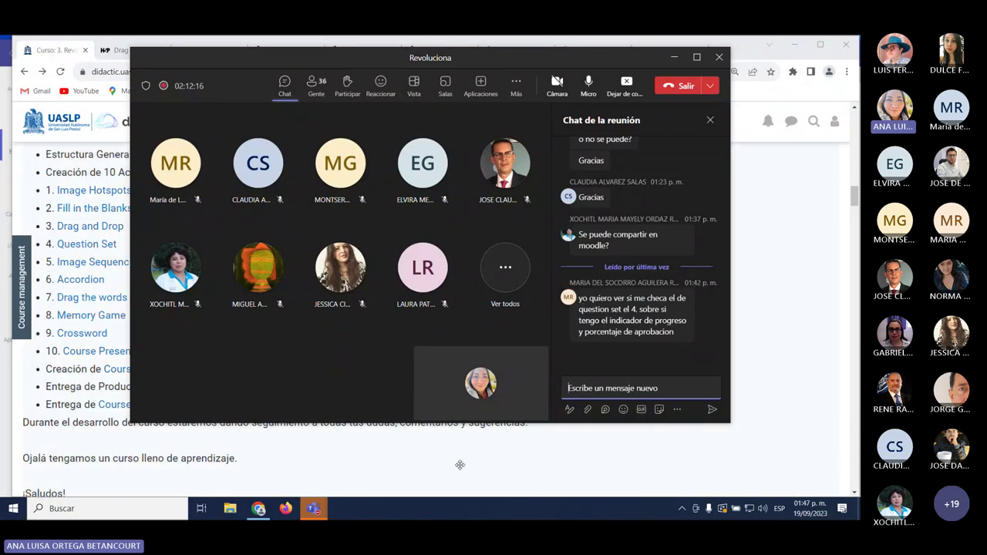
pyautogui.click(459, 465)
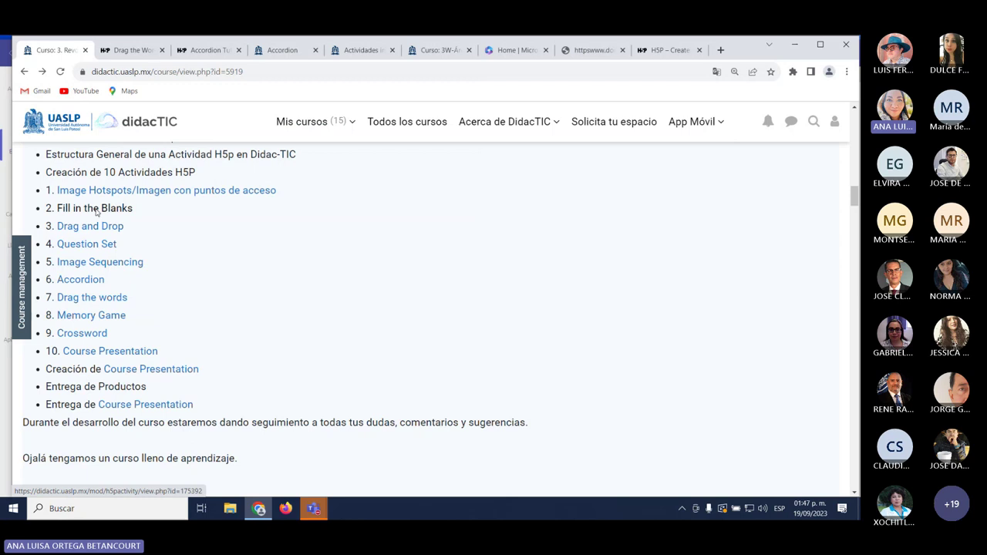
# Open the Fill in the Blanks example and fill its three blanks with the filler answers "sajnajknc", "snascnaon" and "sancaosnc".
pyautogui.click(96, 213)
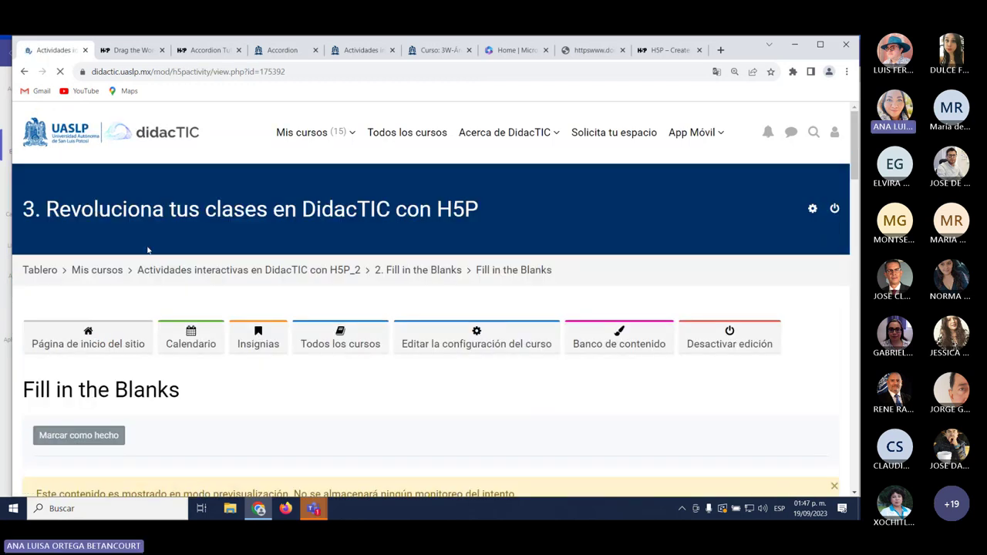
pyautogui.scroll(-3, 167, 308)
pyautogui.scroll(-3, 167, 310)
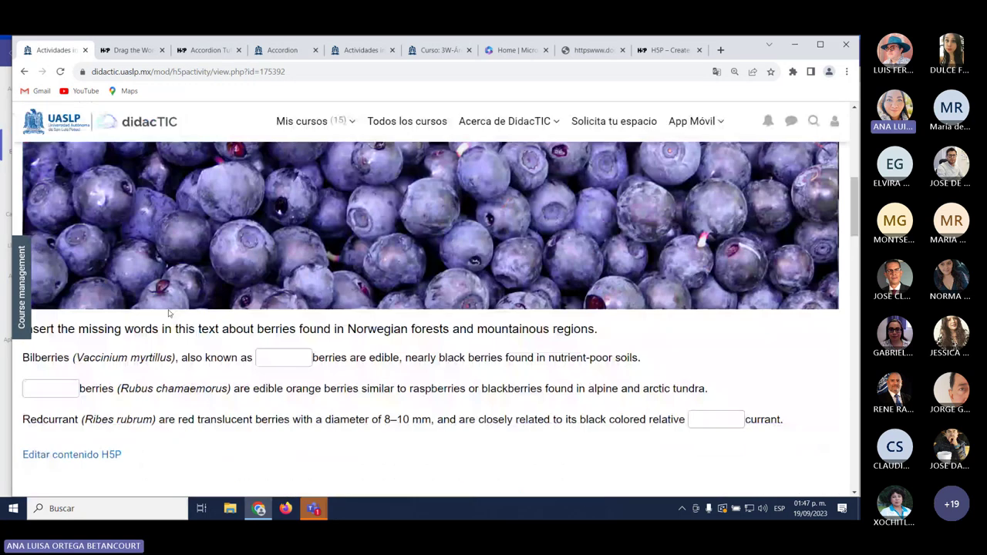
pyautogui.click(290, 361)
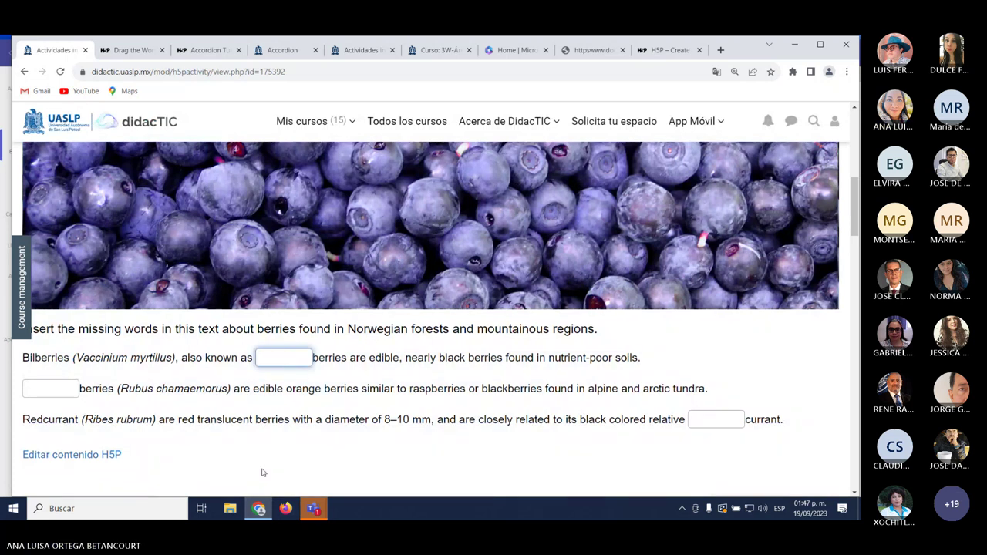
pyautogui.write('sajnajkne')
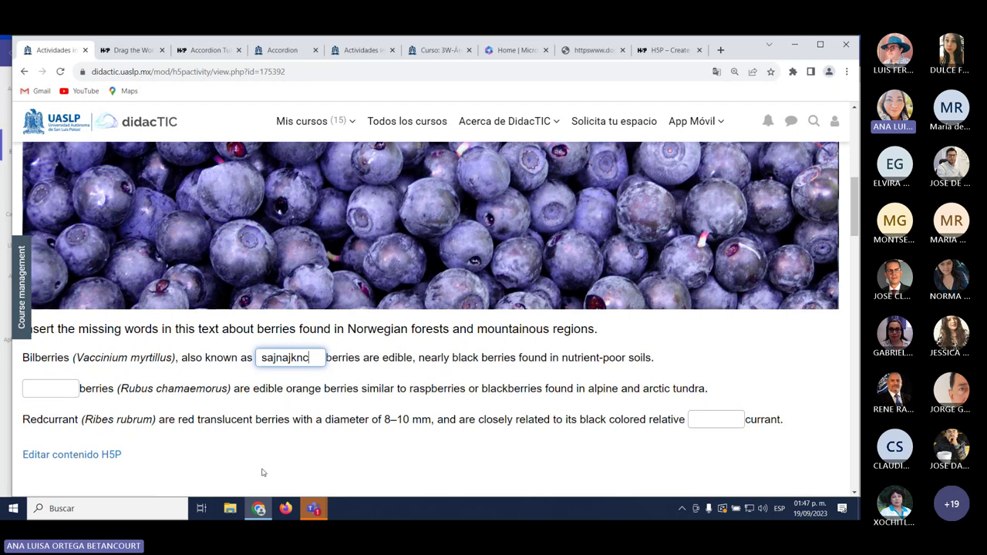
pyautogui.press('Tab')
pyautogui.write('snascnaon')
pyautogui.press('Tab')
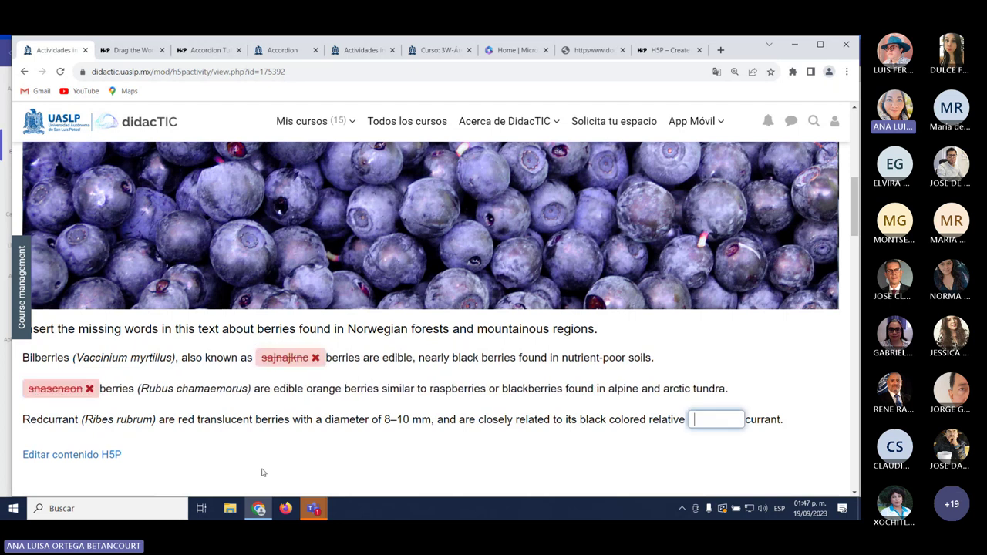
pyautogui.write('sancaosnc')
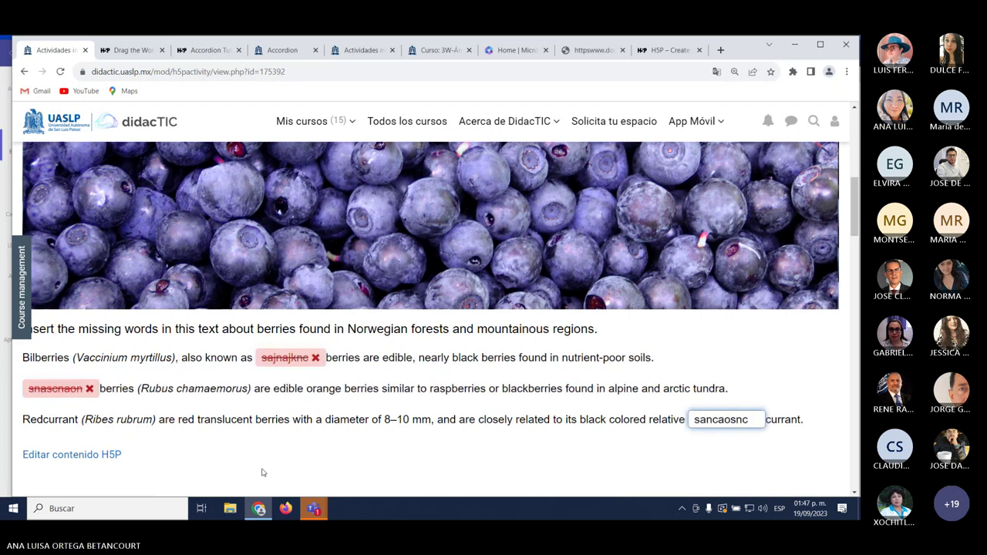
# Look over the Fill in the Blanks activity page from image to sentences and return to the course's topic list.
pyautogui.scroll(-2, 262, 472)
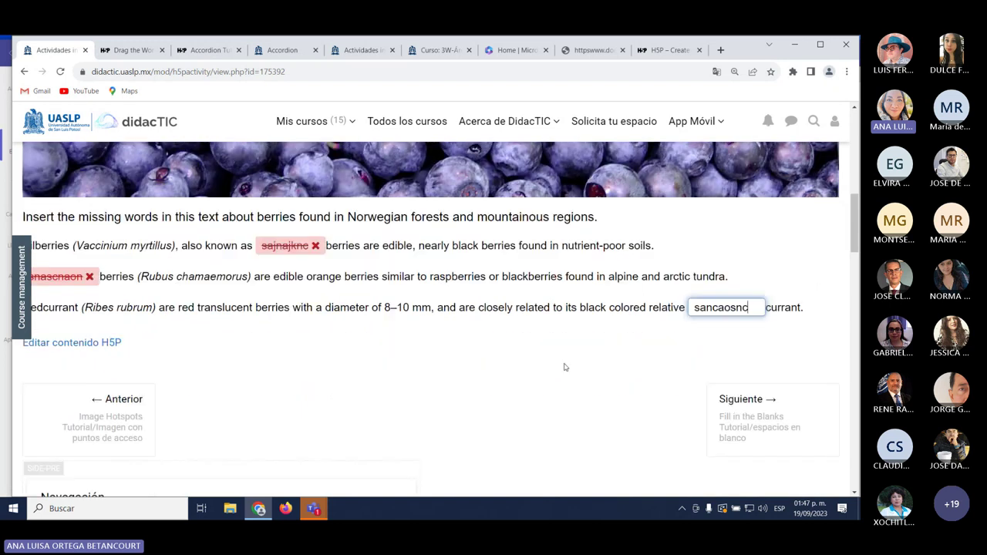
pyautogui.scroll(3, 563, 367)
pyautogui.scroll(4, 548, 383)
pyautogui.scroll(-6, 584, 427)
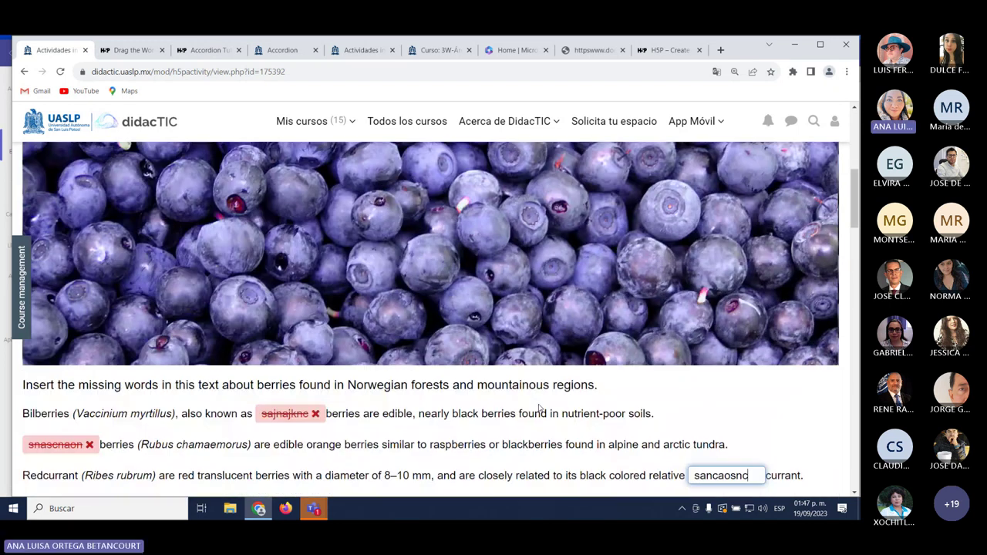
pyautogui.scroll(5, 574, 432)
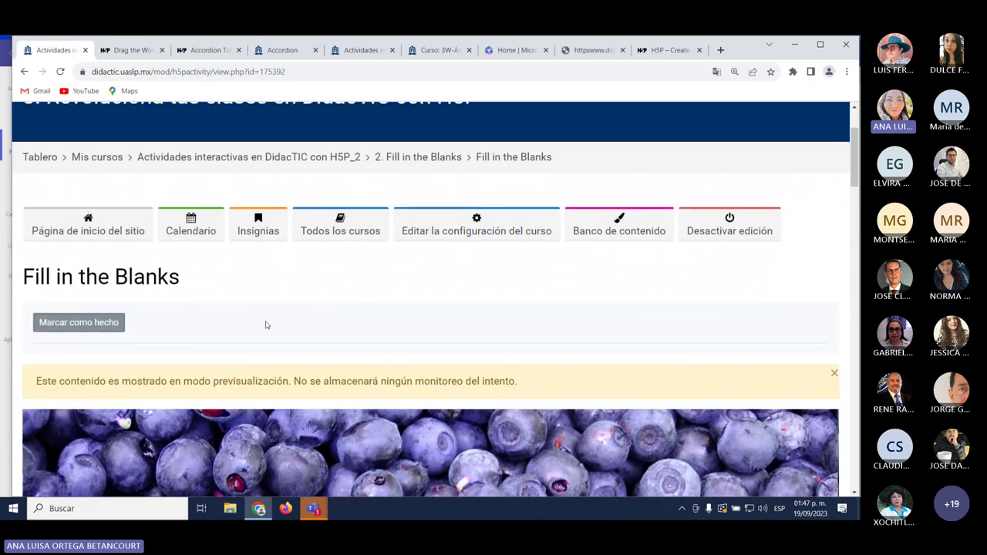
pyautogui.scroll(-3, 264, 323)
pyautogui.scroll(2, 265, 322)
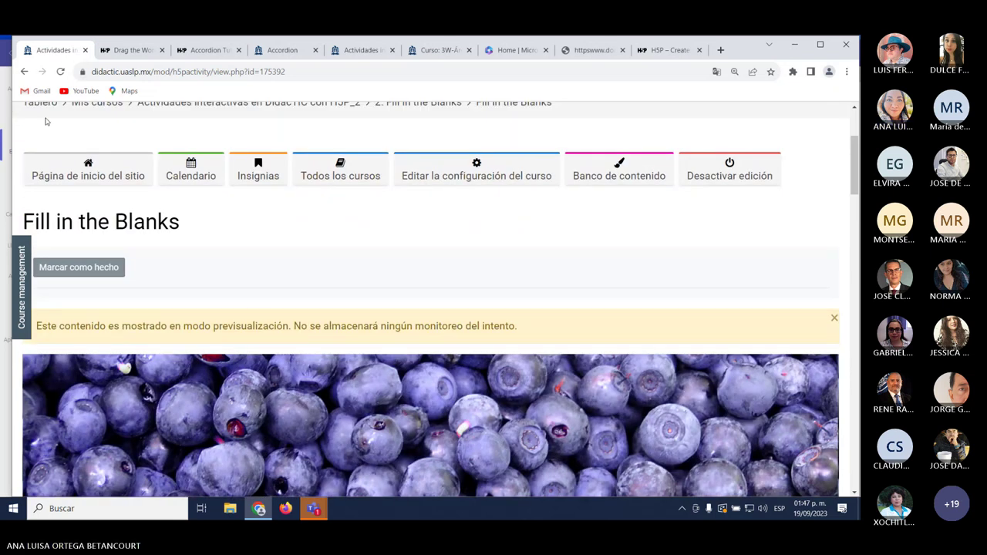
pyautogui.click(24, 71)
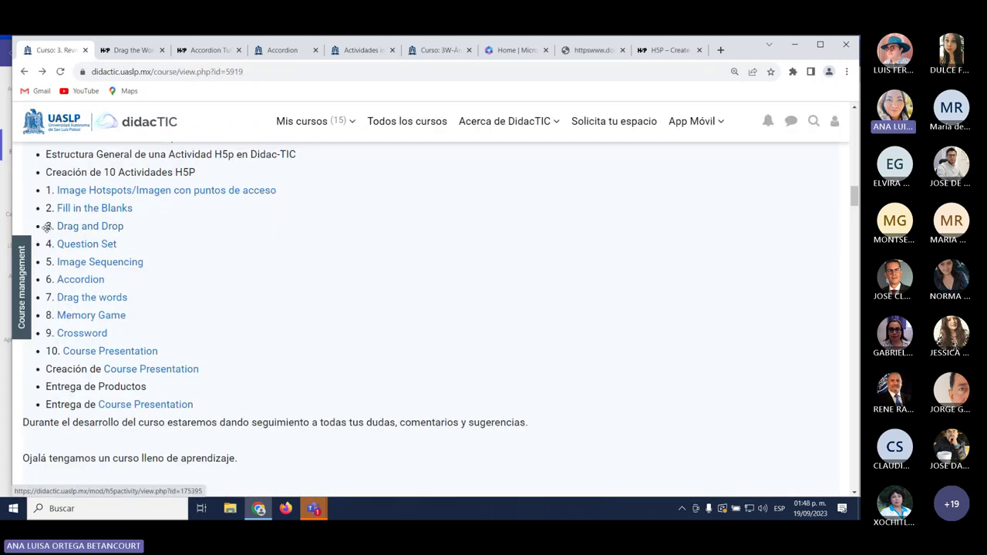
# Open the Drag and Drop example, place the Vaccinium label on the strawberry and show the score.
pyautogui.click(90, 234)
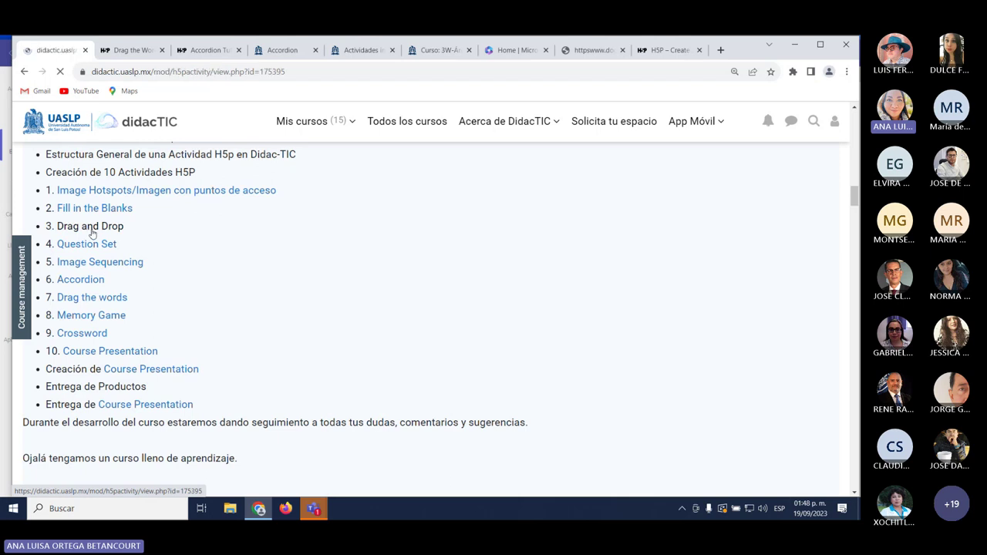
pyautogui.scroll(-6, 285, 415)
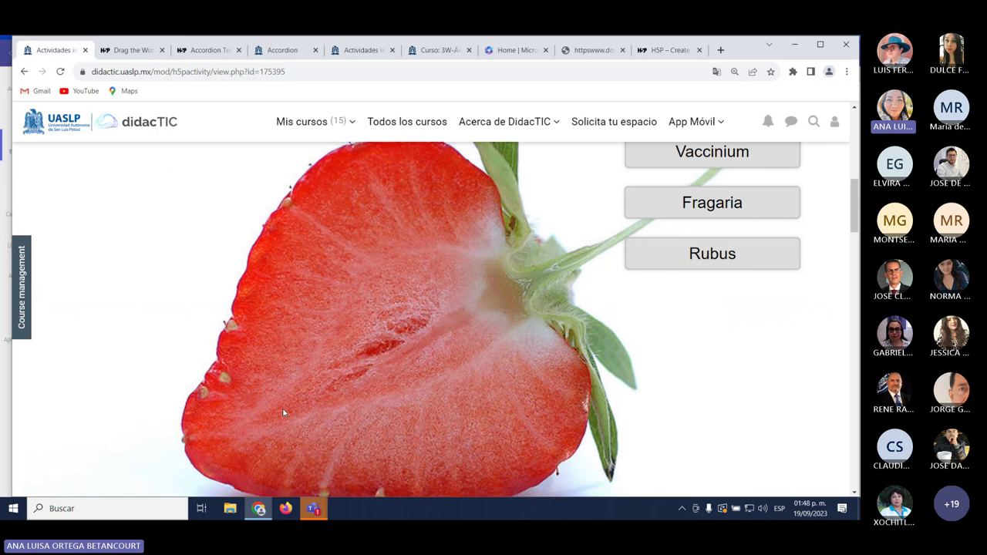
pyautogui.moveTo(742, 161); pyautogui.dragTo(398, 329)
pyautogui.scroll(-2, 638, 374)
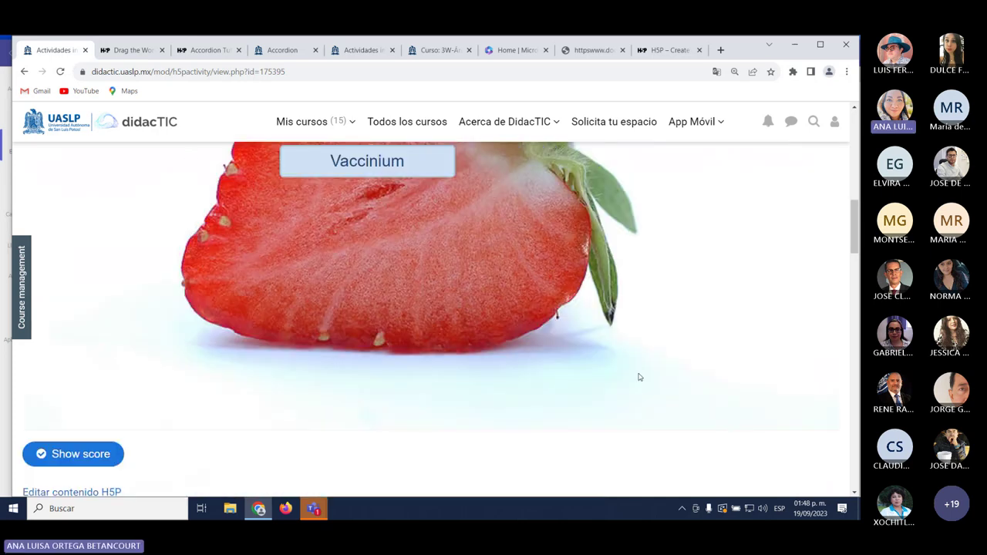
pyautogui.click(93, 443)
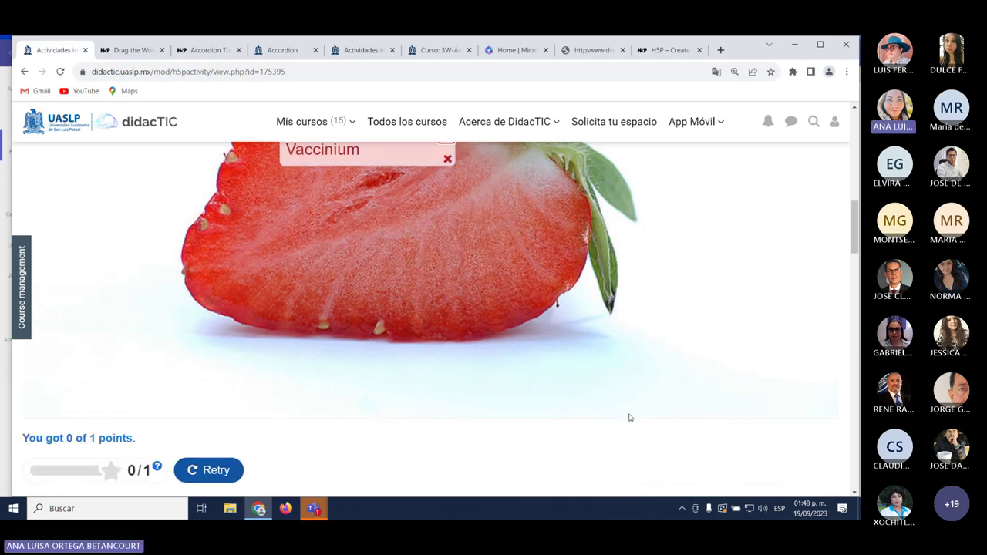
pyautogui.scroll(2, 628, 417)
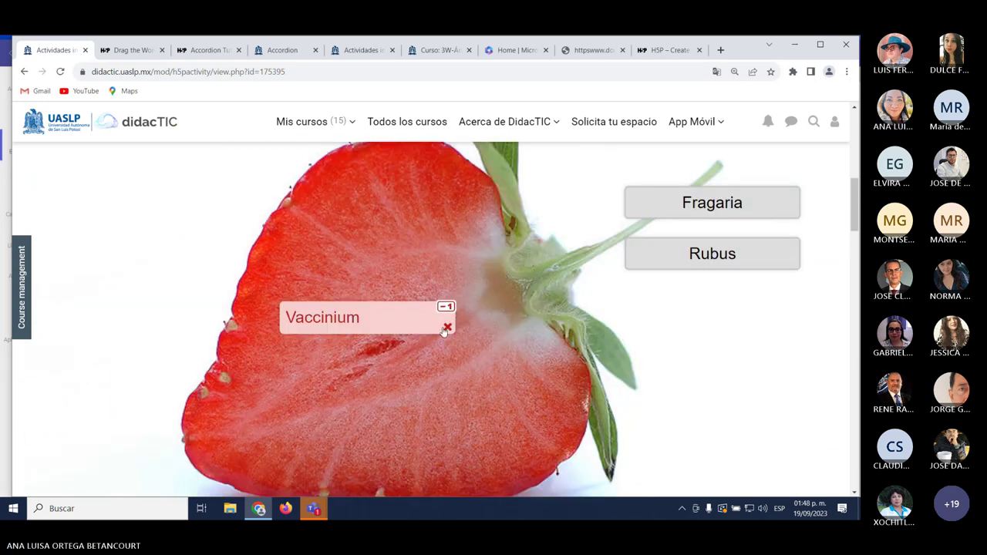
# Retry the activity with the Fragaria label placed on the strawberry, and show and review the scored answer.
pyautogui.scroll(-2, 385, 351)
pyautogui.click(226, 416)
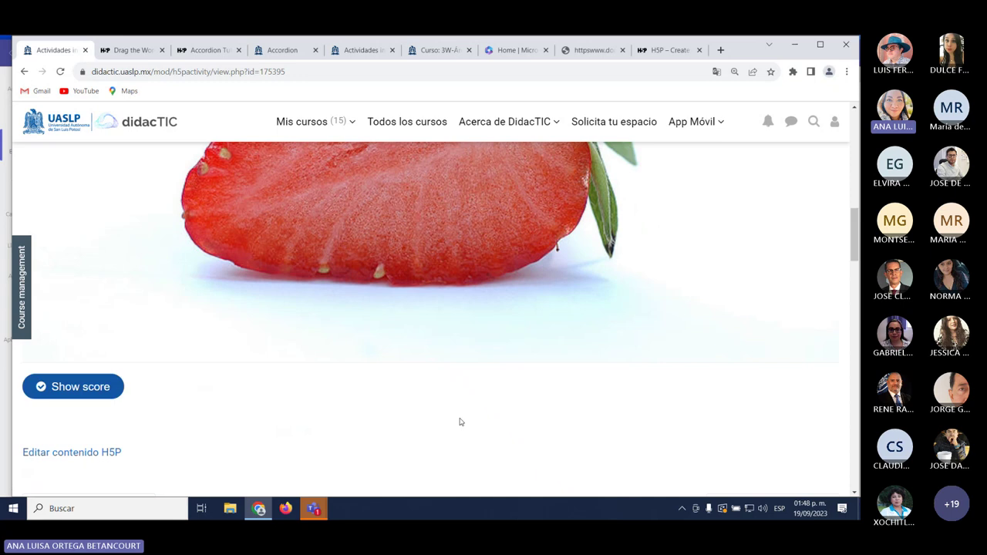
pyautogui.scroll(4, 458, 421)
pyautogui.moveTo(748, 214); pyautogui.dragTo(456, 313)
pyautogui.scroll(-2, 403, 347)
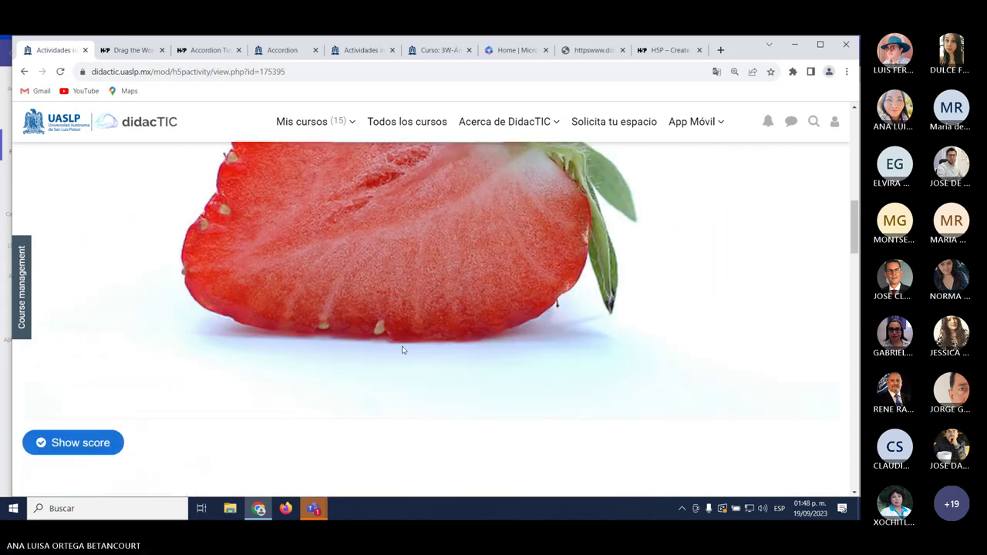
pyautogui.scroll(6, 341, 430)
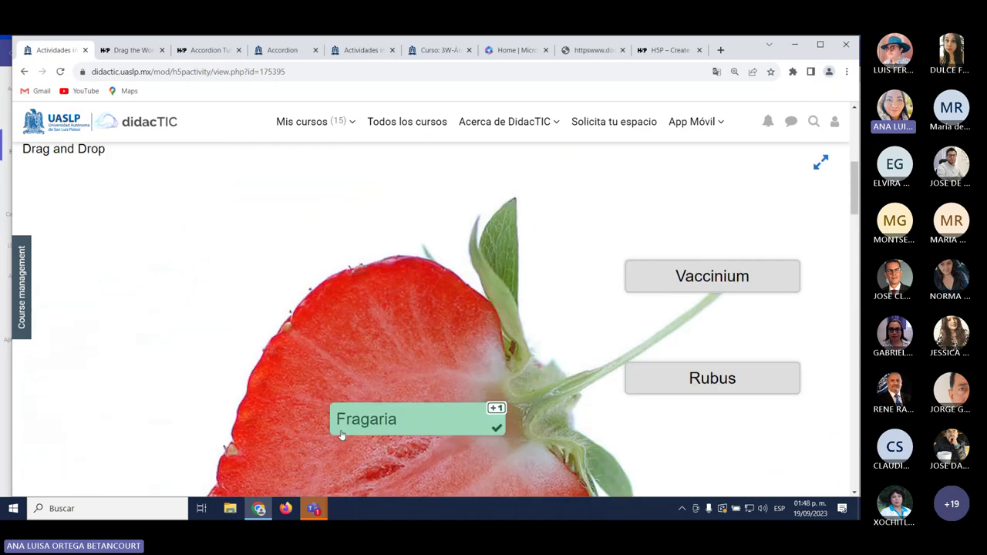
pyautogui.scroll(-2, 344, 434)
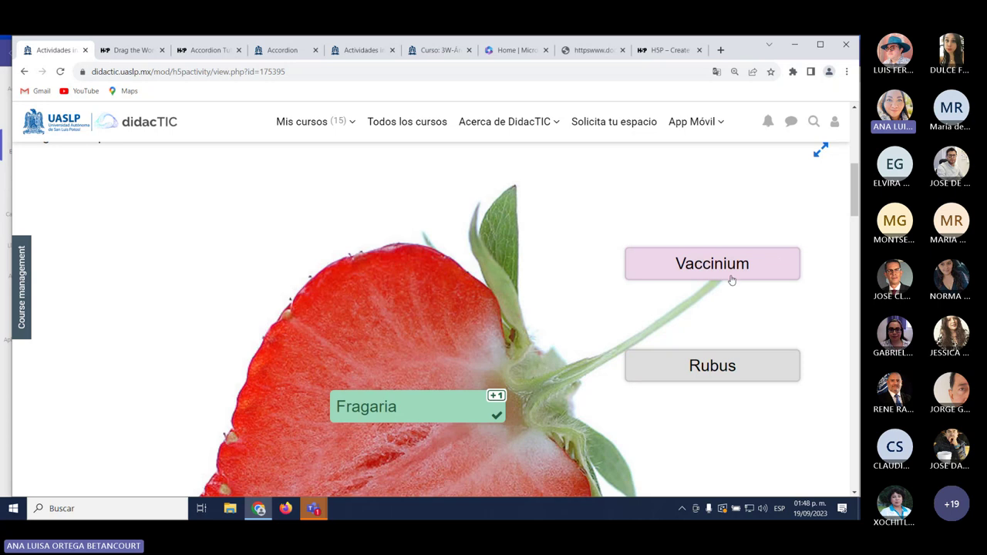
pyautogui.scroll(-1, 403, 332)
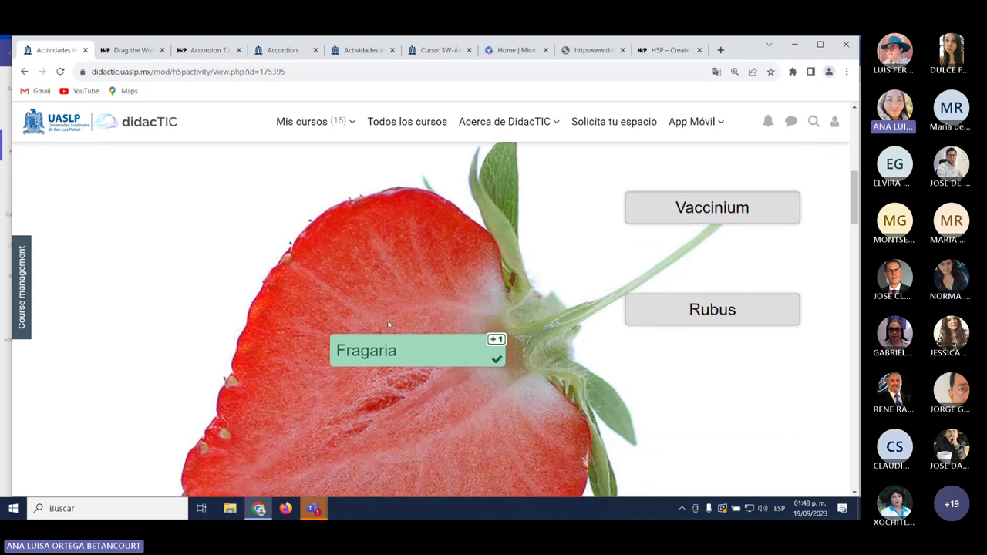
# Return to the course's topic list, check the Revoluciona meeting chat in Teams and come back to the browser.
pyautogui.click(24, 71)
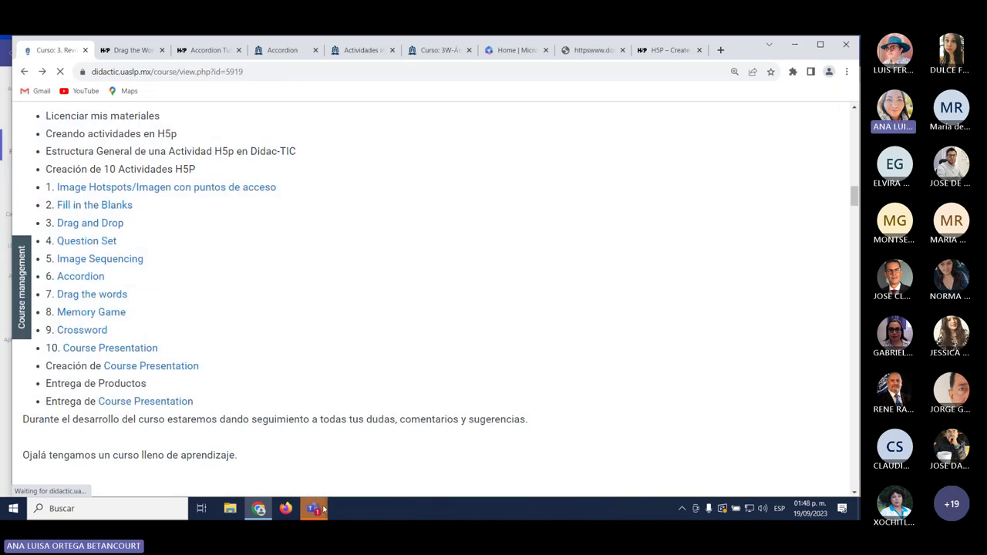
pyautogui.moveTo(312, 508)
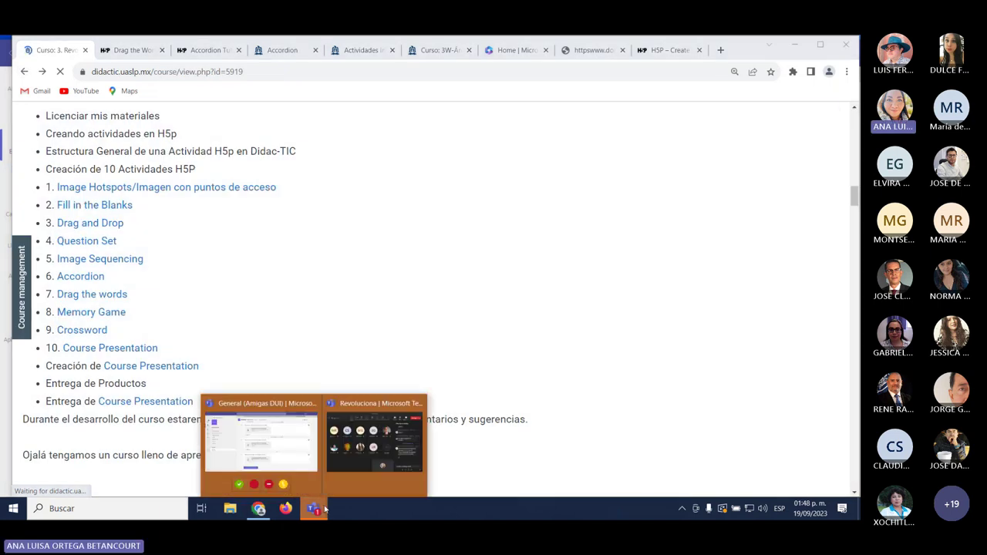
pyautogui.click(362, 443)
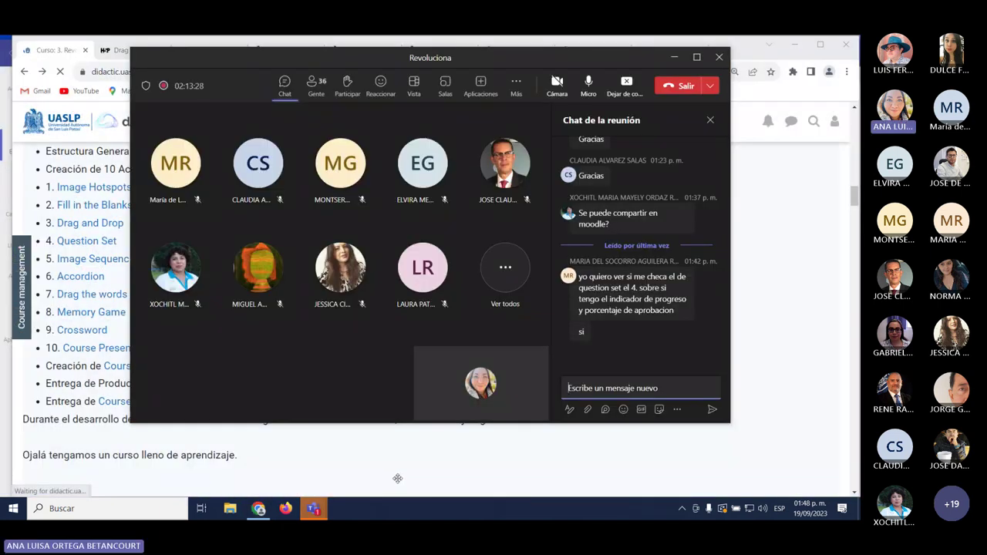
pyautogui.click(235, 406)
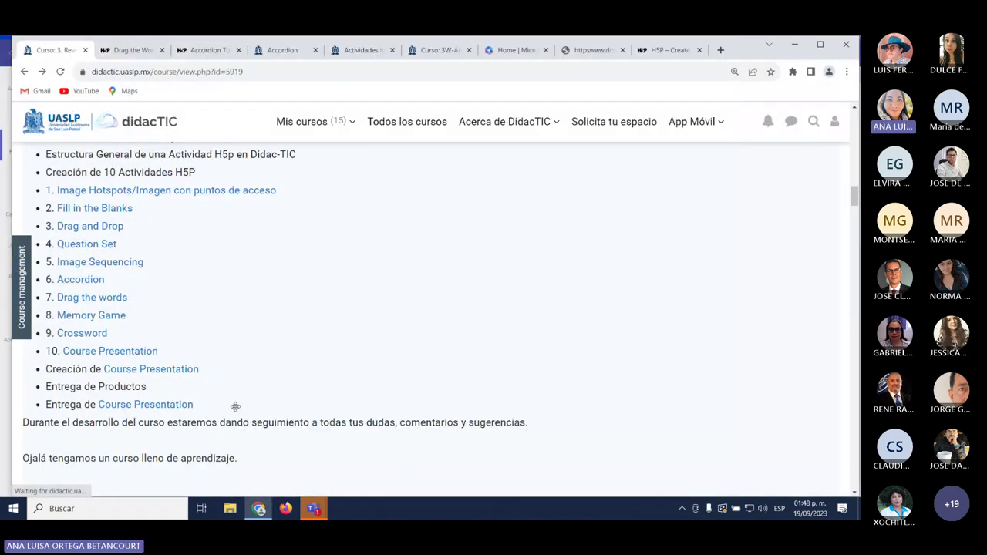
# Follow the Question Set link in the topic list and look over the course's activity sections and topic list.
pyautogui.click(101, 246)
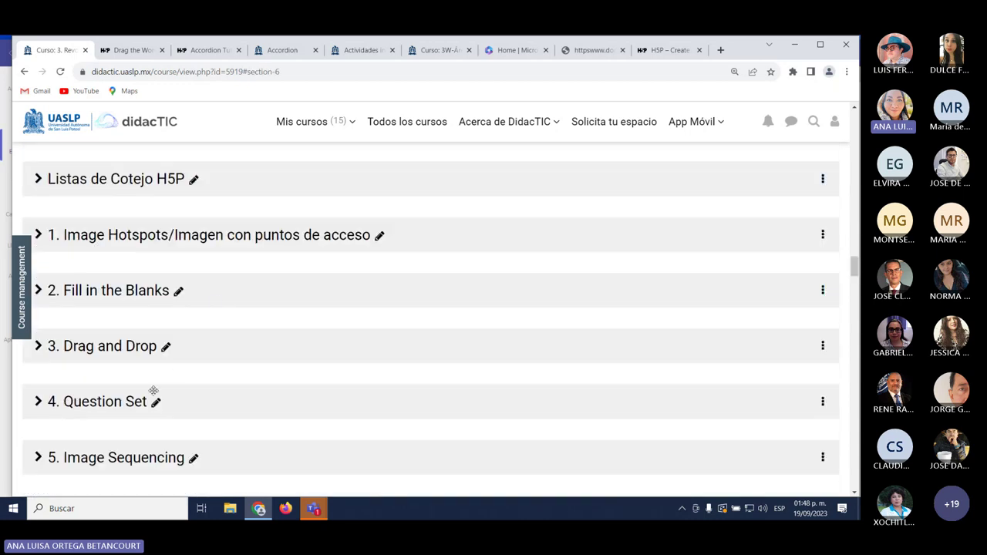
pyautogui.scroll(-5, 251, 373)
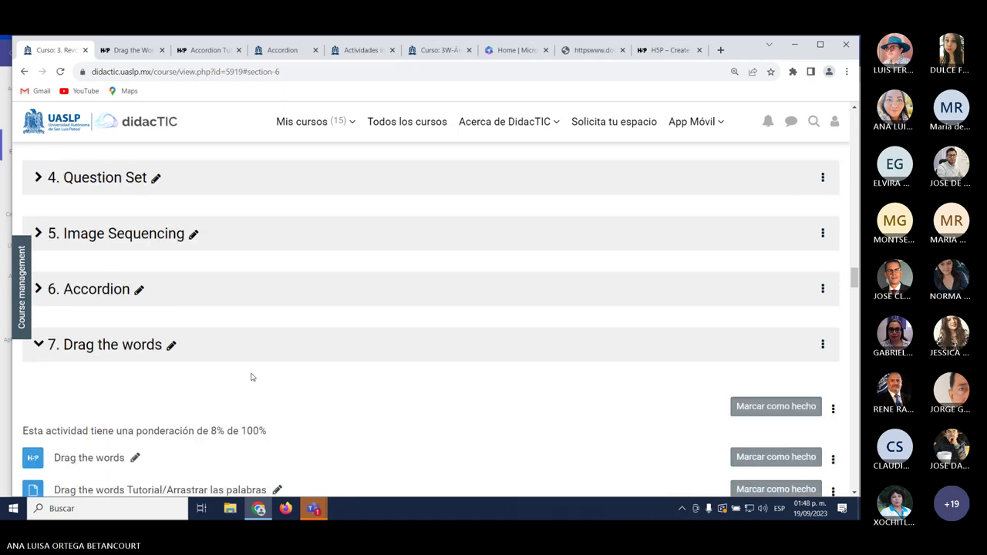
pyautogui.scroll(15, 251, 373)
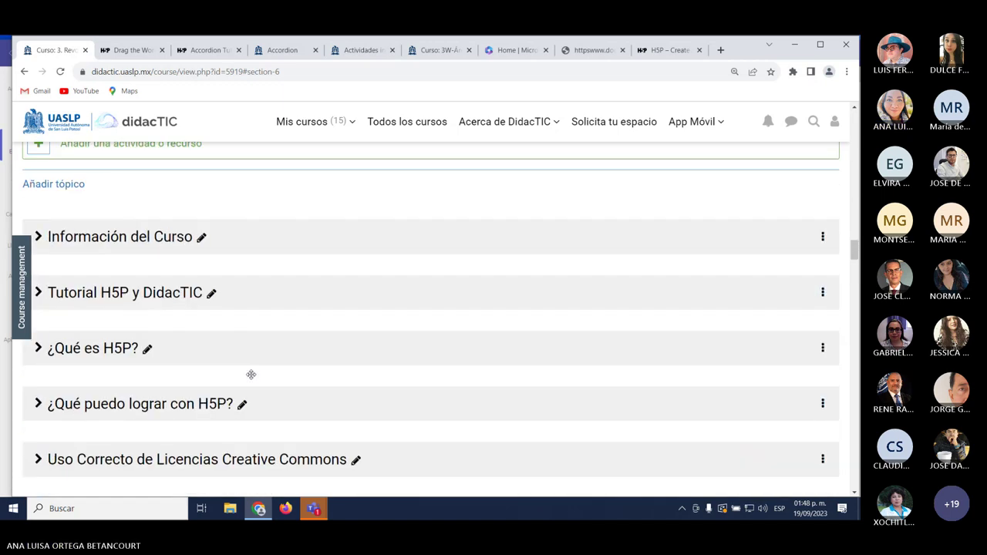
pyautogui.scroll(8, 251, 373)
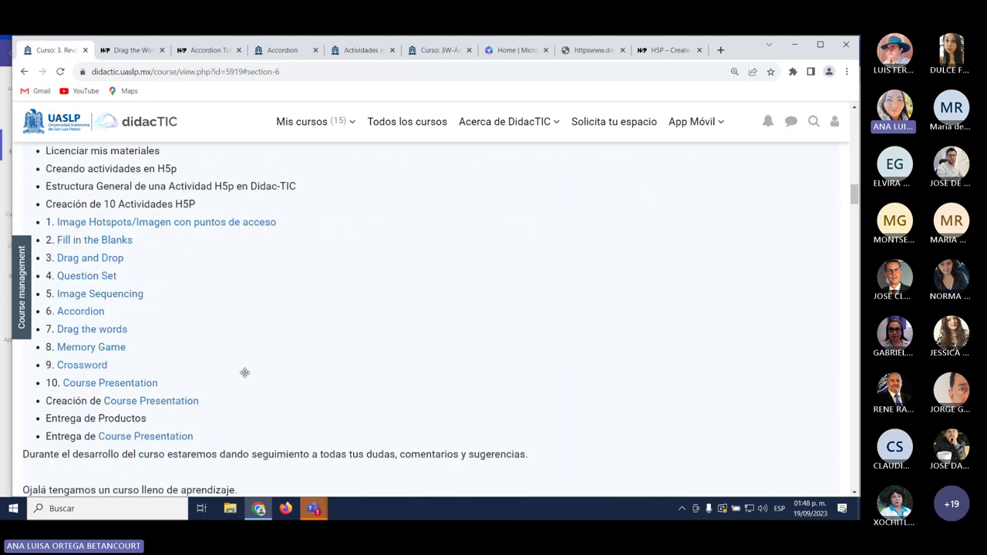
pyautogui.scroll(-5, 90, 278)
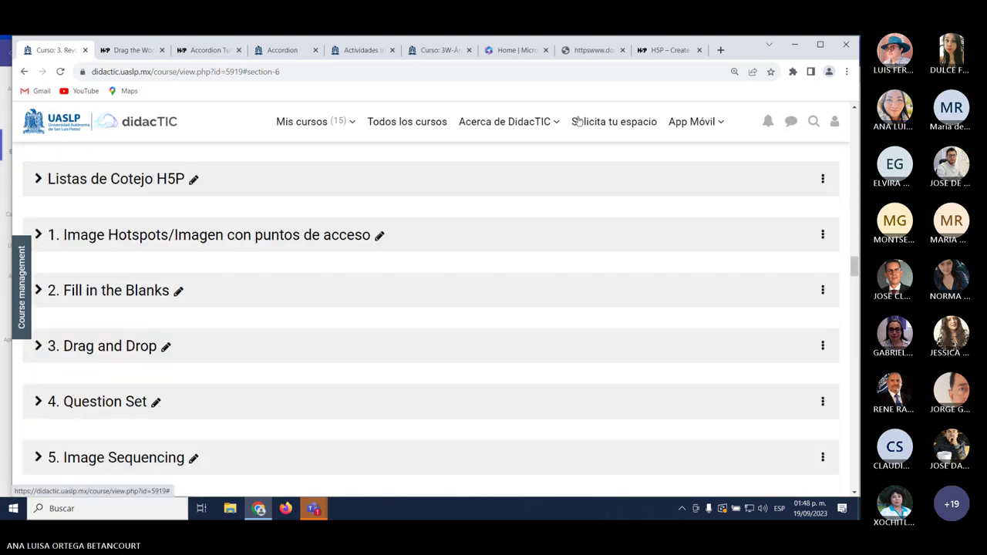
# Switch to the h5p.org page, open its Examples & downloads and look over the featured and listed content types.
pyautogui.click(659, 50)
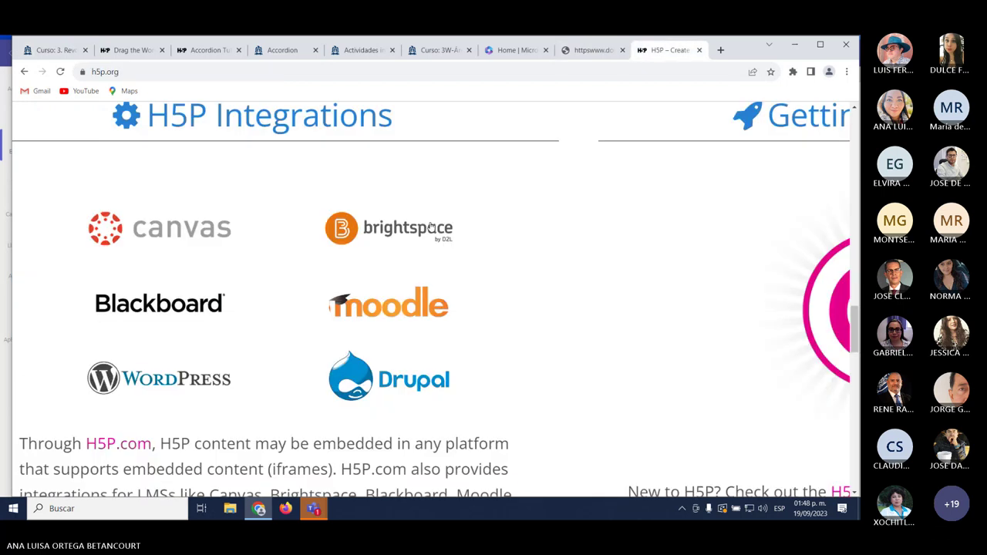
pyautogui.scroll(2, 652, 198)
pyautogui.doubleClick(605, 220)
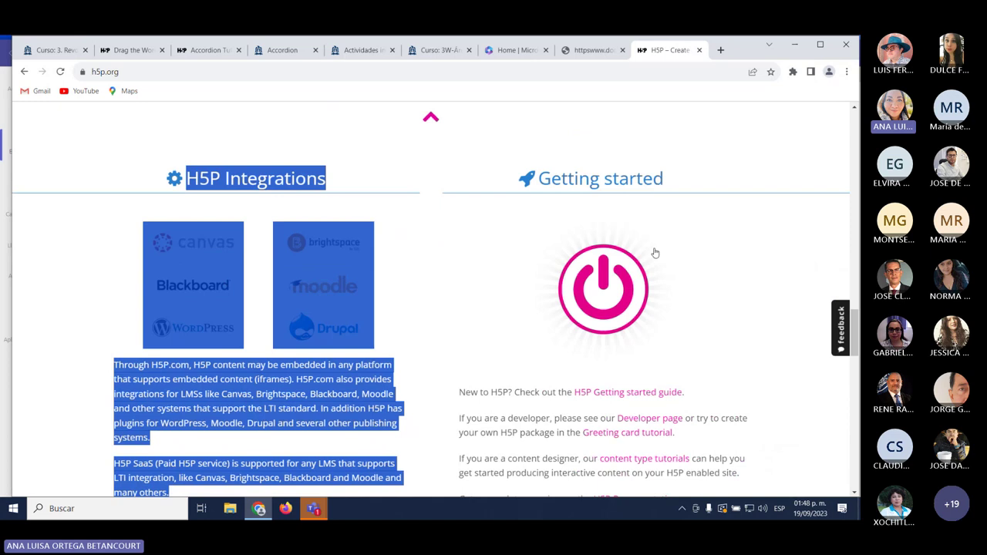
pyautogui.click(467, 269)
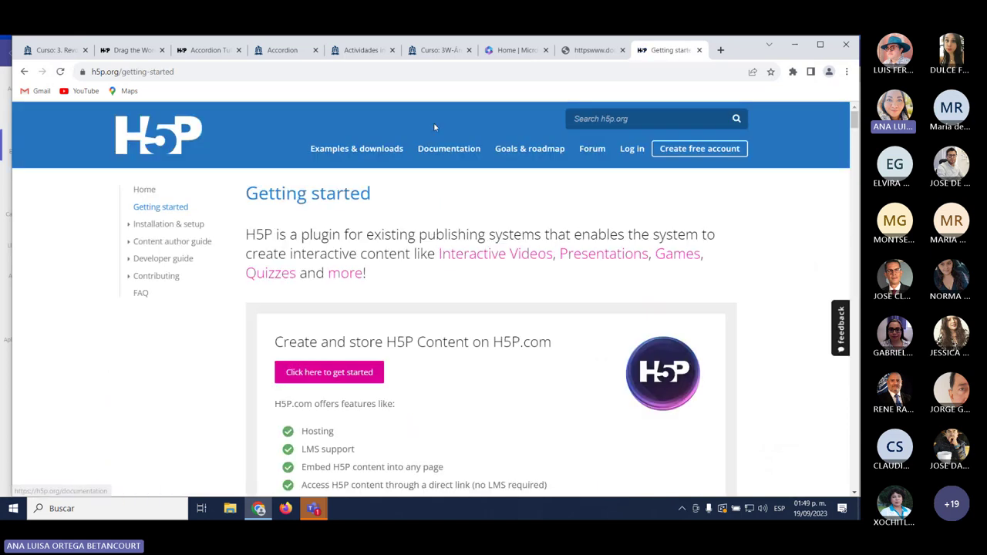
pyautogui.click(385, 150)
pyautogui.scroll(-3, 361, 329)
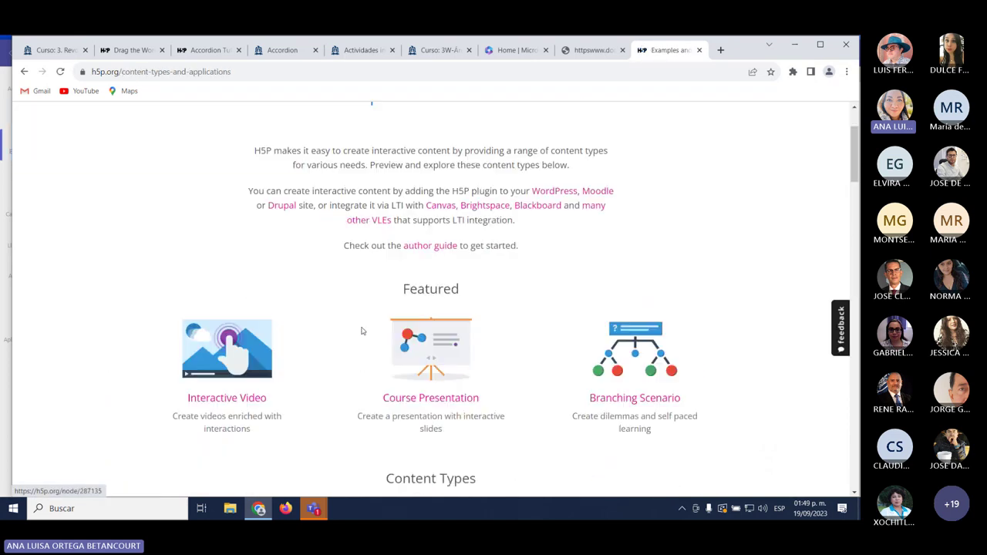
pyautogui.scroll(-2, 361, 329)
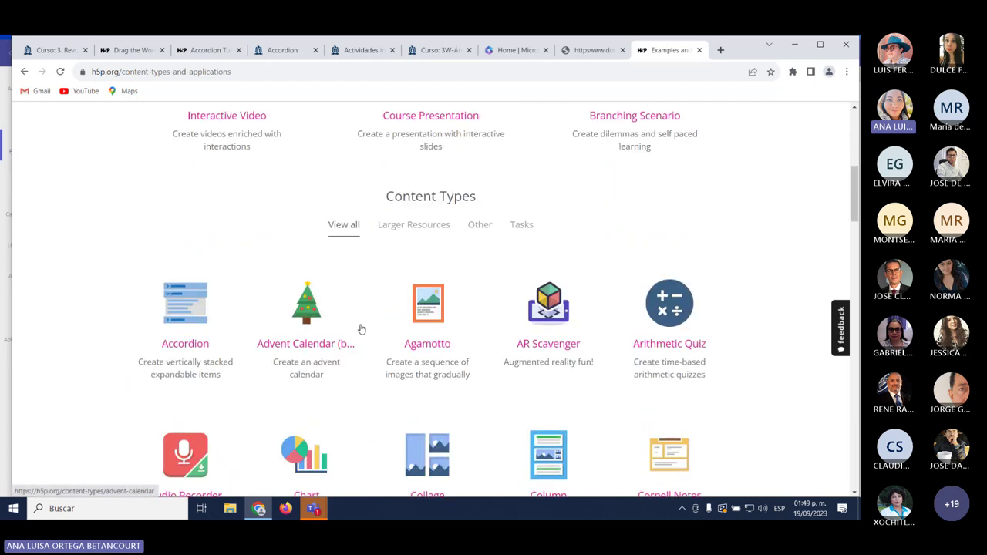
# Find the Quiz (Question Set) content type in the H5P list and open its example at the first berry question.
pyautogui.scroll(-2, 361, 329)
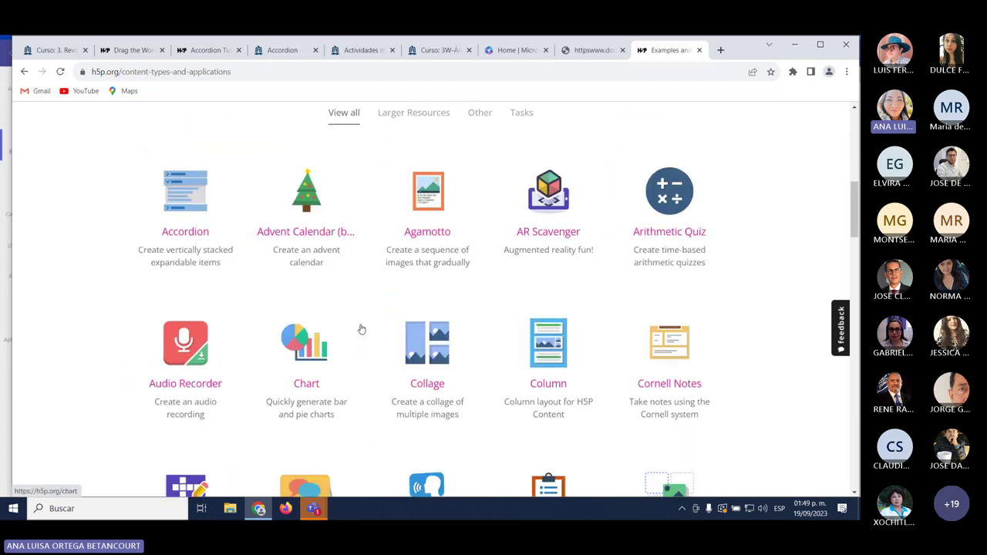
pyautogui.scroll(-4, 361, 329)
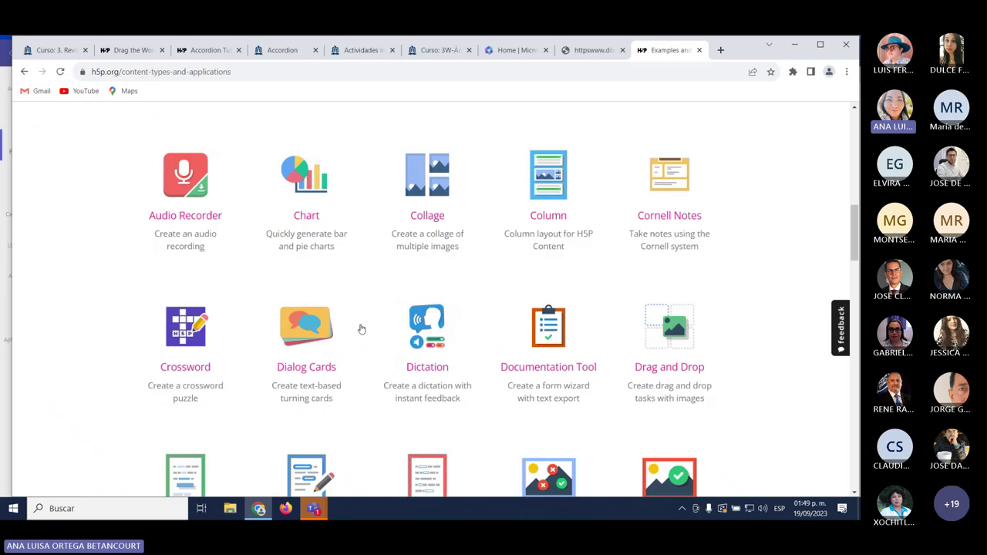
pyautogui.scroll(-3, 361, 329)
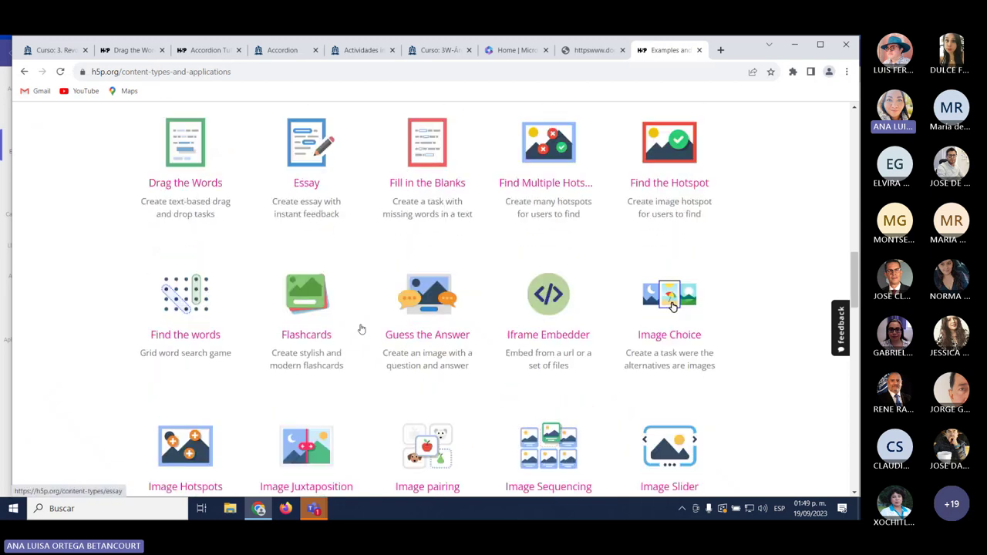
pyautogui.scroll(-2, 360, 328)
pyautogui.scroll(-1, 360, 329)
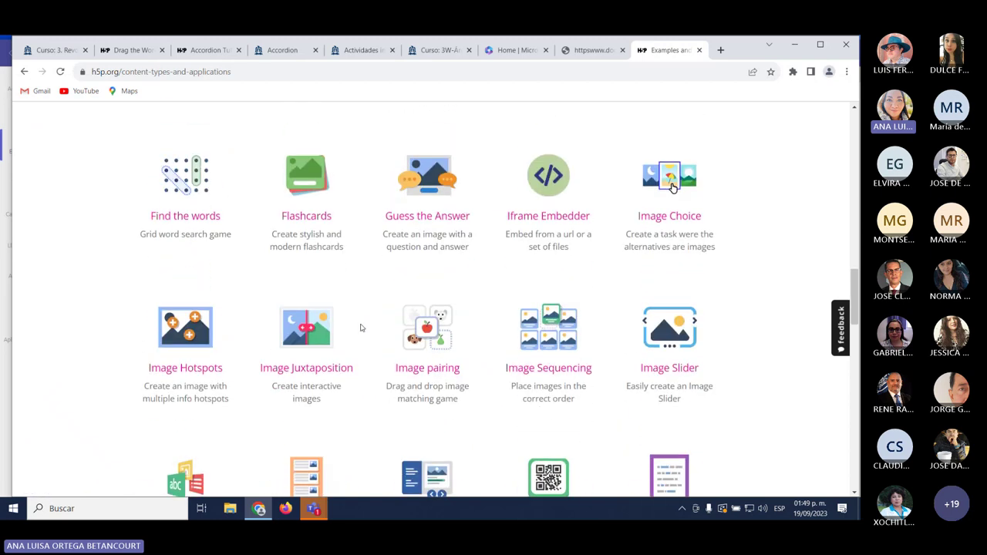
pyautogui.scroll(-2, 361, 329)
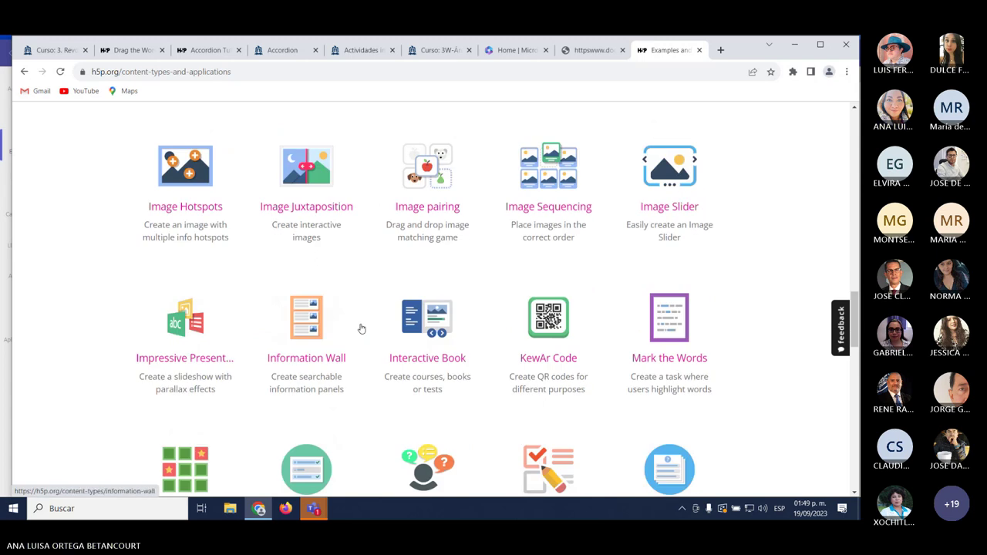
pyautogui.scroll(-3, 361, 330)
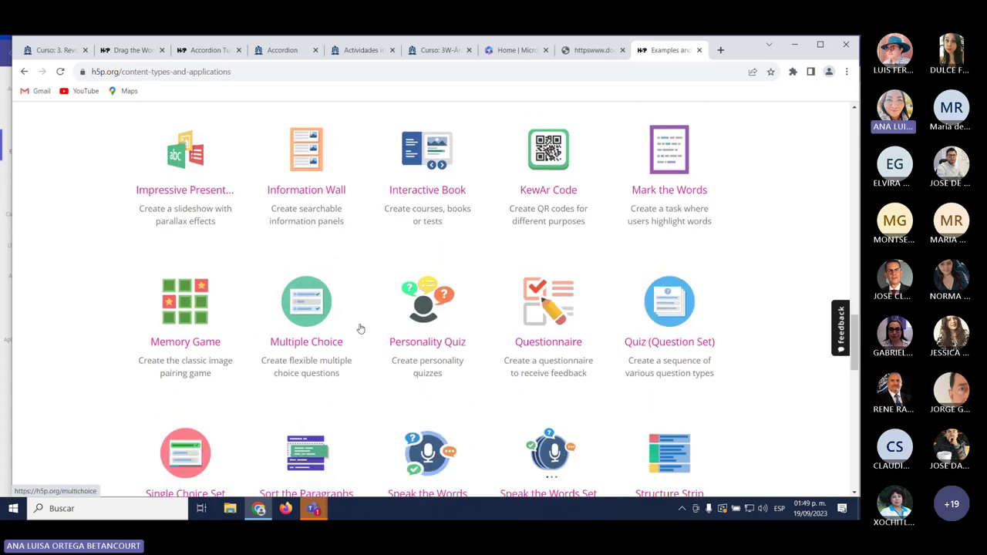
pyautogui.click(667, 312)
pyautogui.scroll(-5, 647, 306)
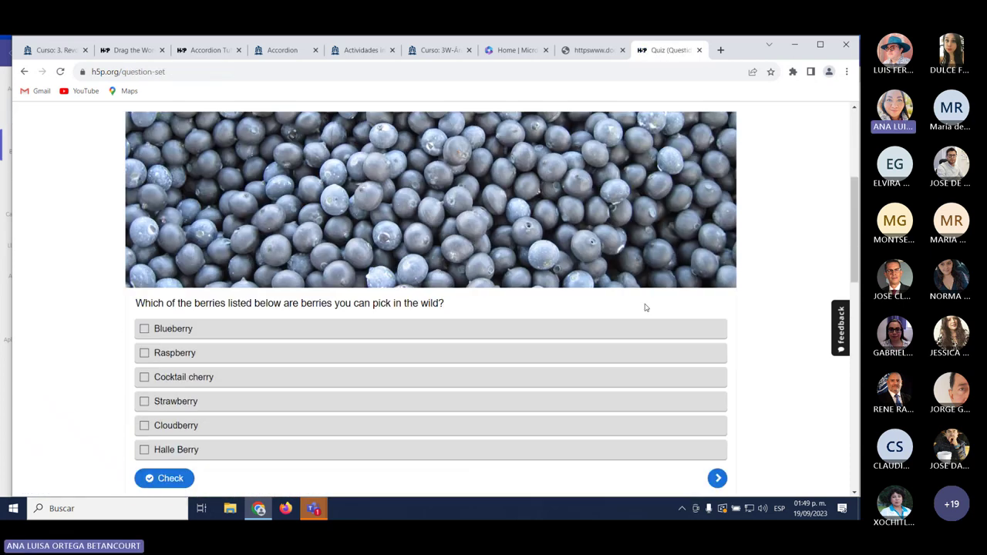
pyautogui.scroll(2, 397, 221)
pyautogui.scroll(-2, 370, 269)
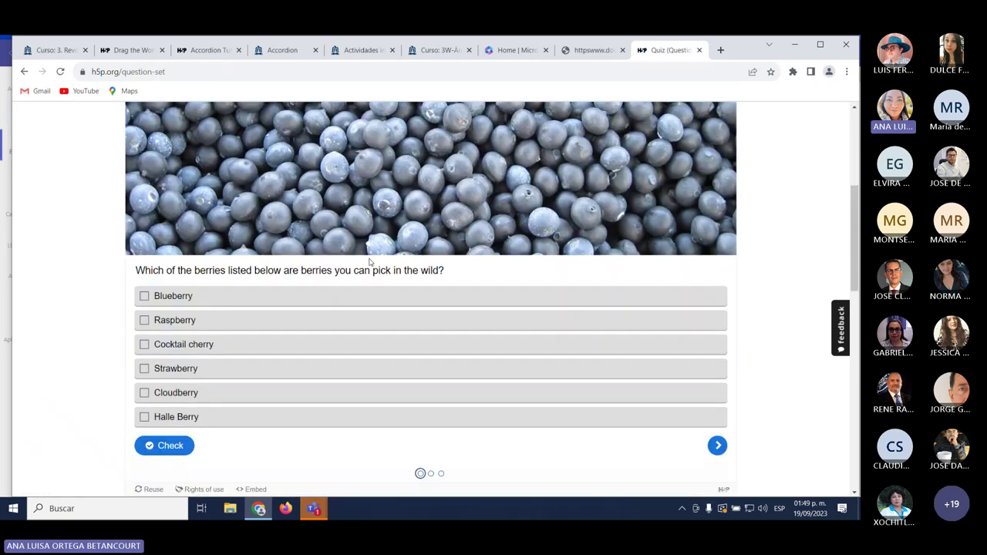
# Answer the question on wild berries with Blueberry, Raspberry and Cocktail cherry, and check the answer.
pyautogui.click(143, 298)
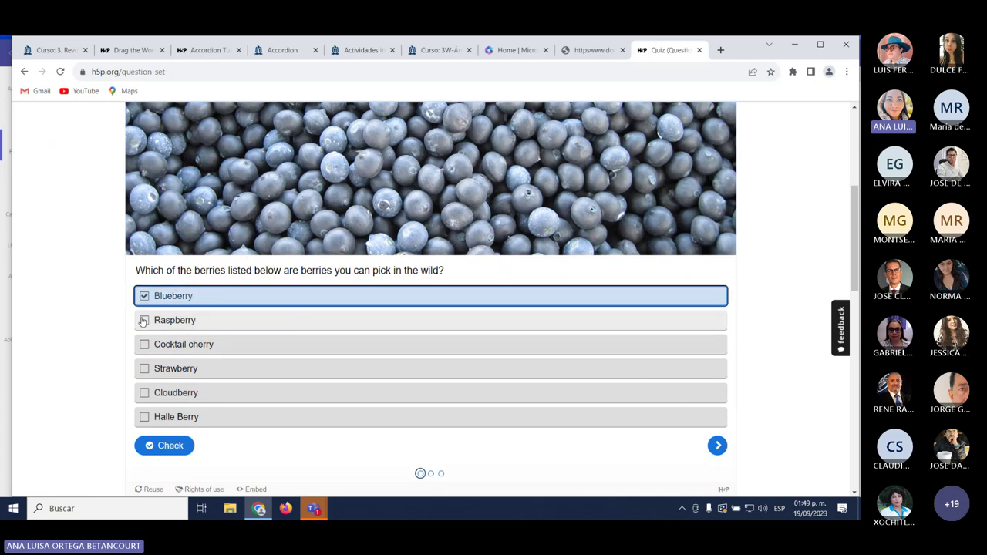
pyautogui.click(143, 319)
pyautogui.click(143, 345)
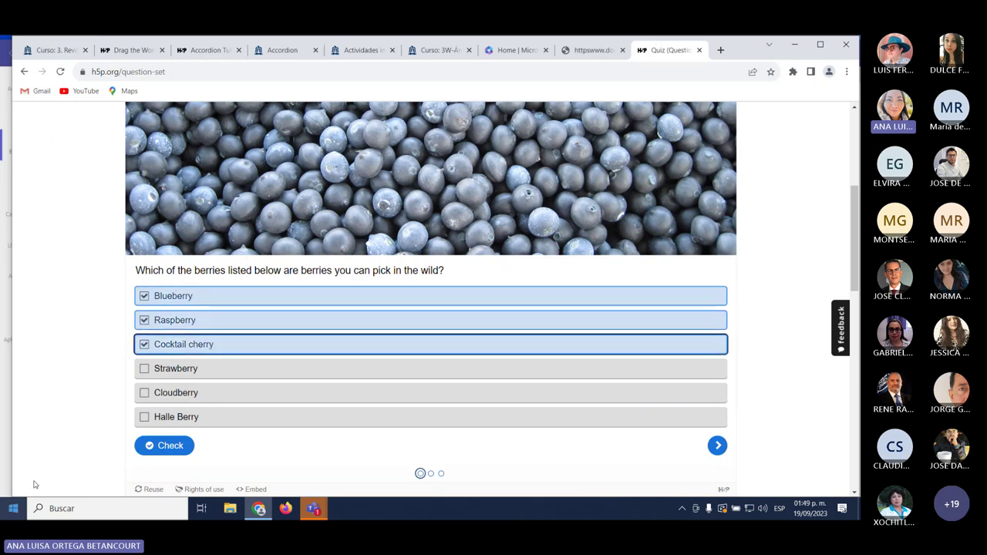
pyautogui.click(163, 446)
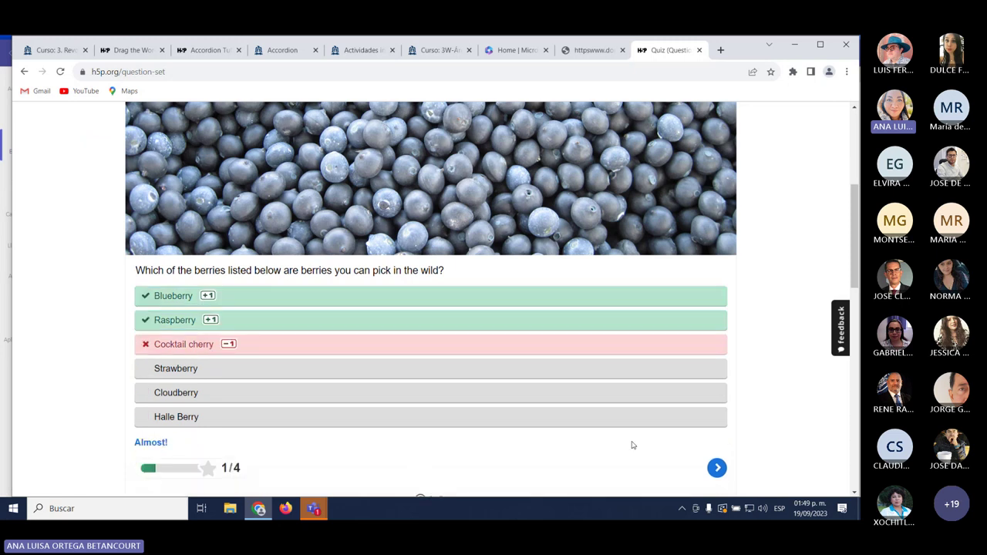
pyautogui.scroll(-2, 386, 430)
# Advance to the drag and drop question, match the three berry pictures to Cloudberry, Blueberry and Redcurrant, and show the score.
pyautogui.click(716, 355)
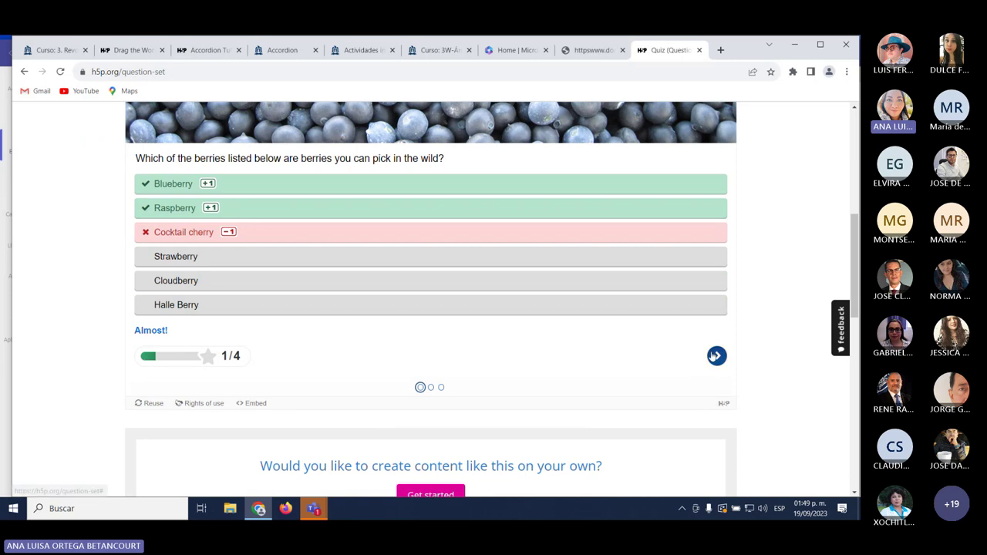
pyautogui.scroll(-2, 465, 398)
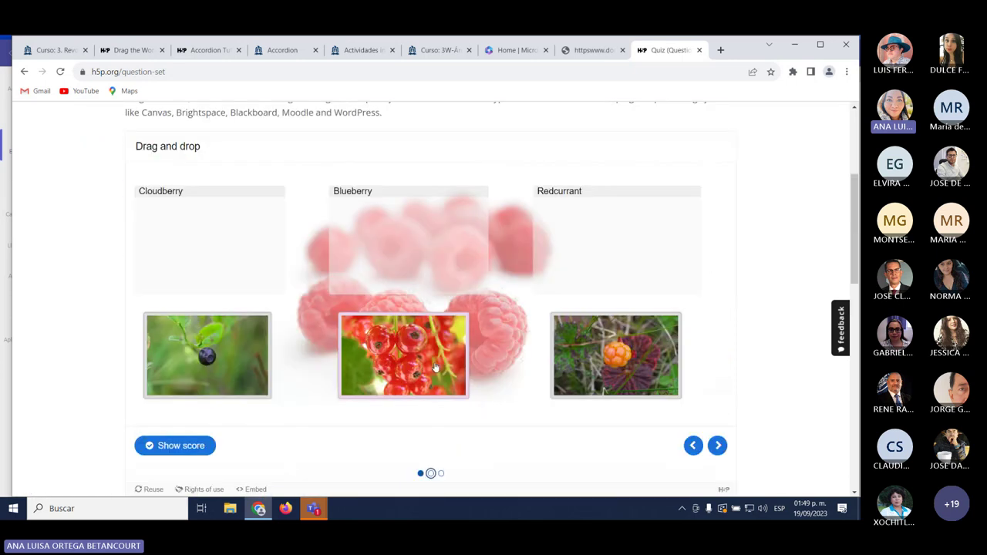
pyautogui.moveTo(438, 367); pyautogui.dragTo(220, 262)
pyautogui.moveTo(205, 354); pyautogui.dragTo(407, 277)
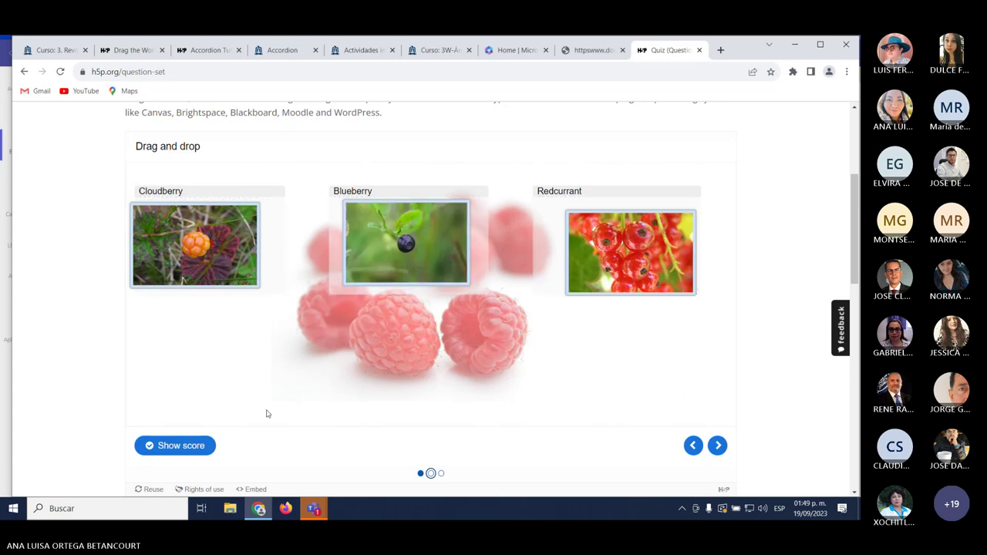
pyautogui.click(196, 452)
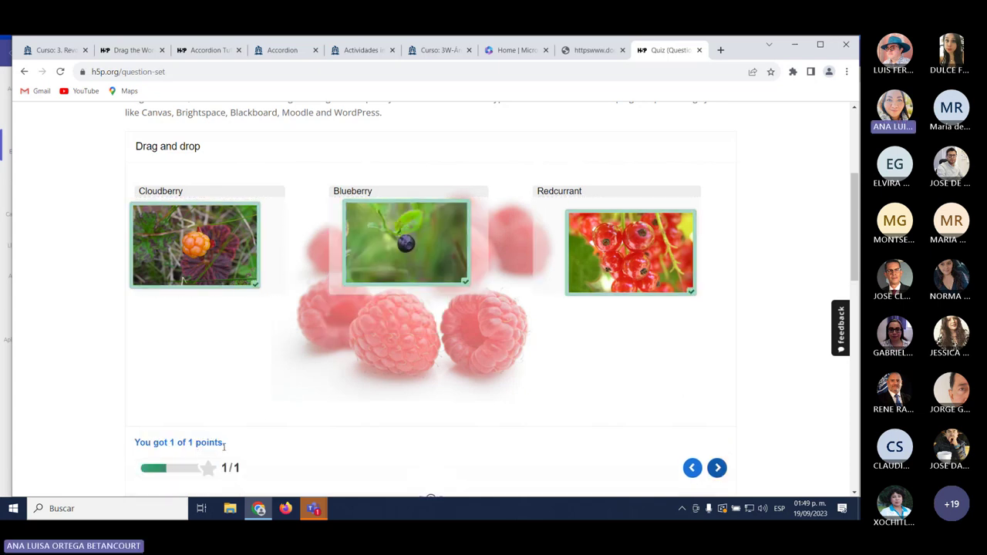
pyautogui.scroll(-1, 639, 313)
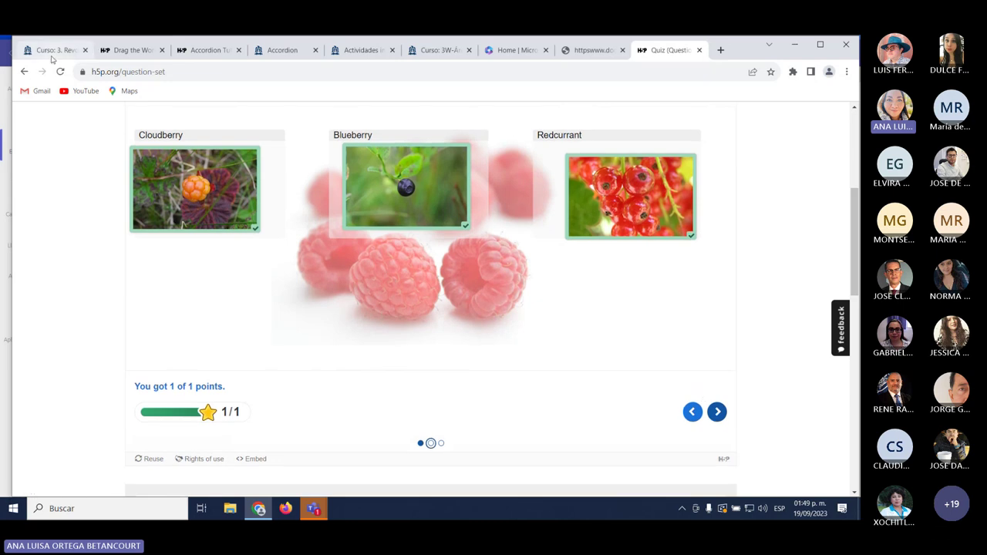
# Advance to the question on red berries, answer and check Cranberries, and finish the quiz to see its overall result.
pyautogui.click(715, 412)
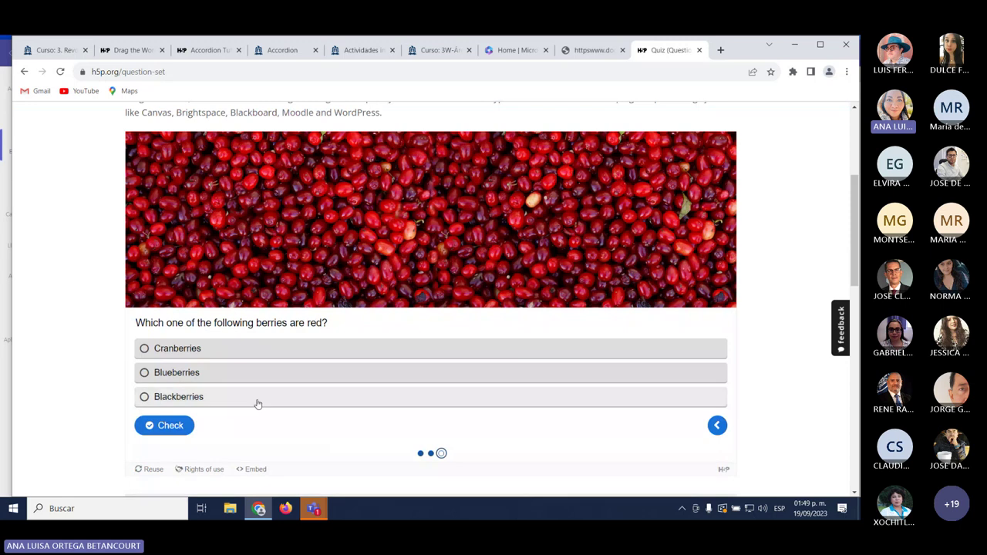
pyautogui.click(158, 348)
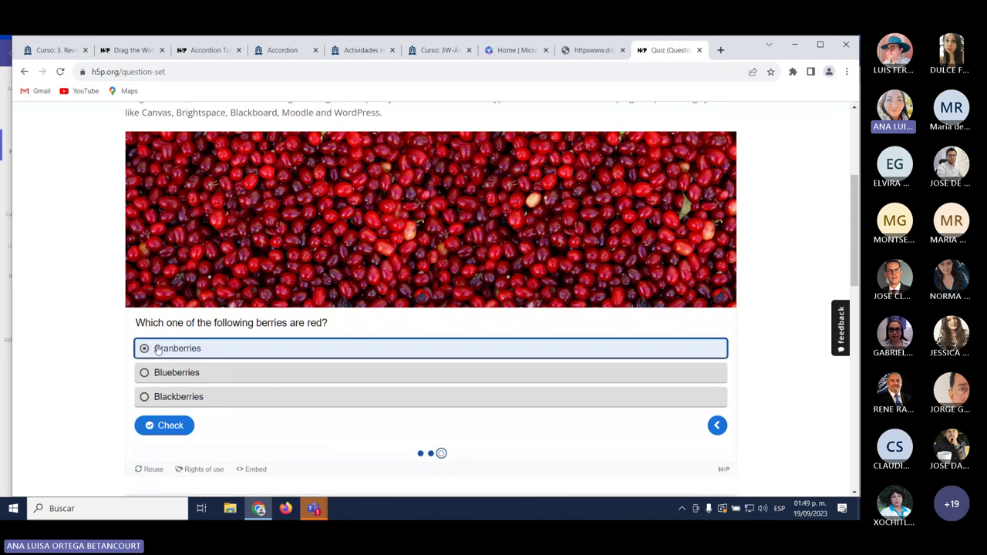
pyautogui.click(165, 425)
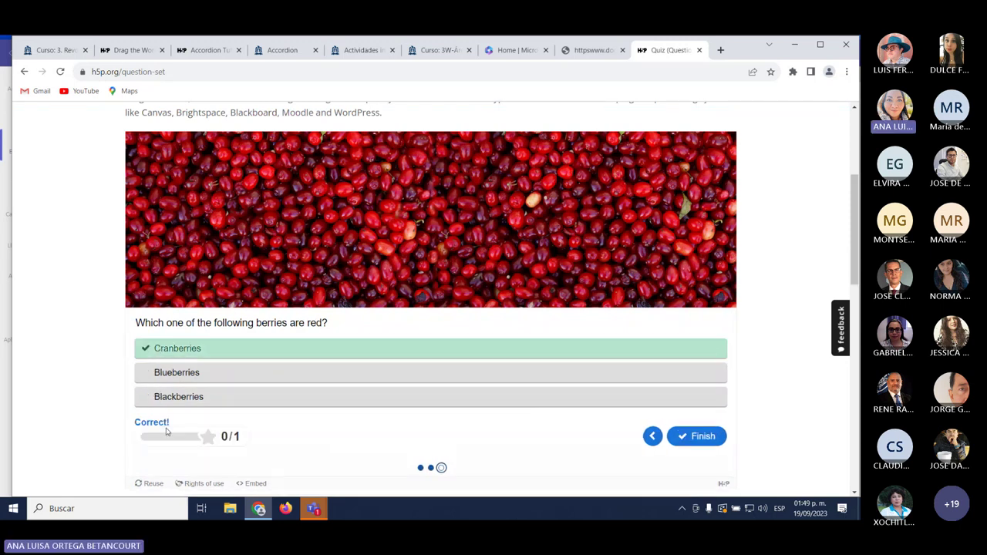
pyautogui.click(697, 447)
pyautogui.scroll(3, 486, 347)
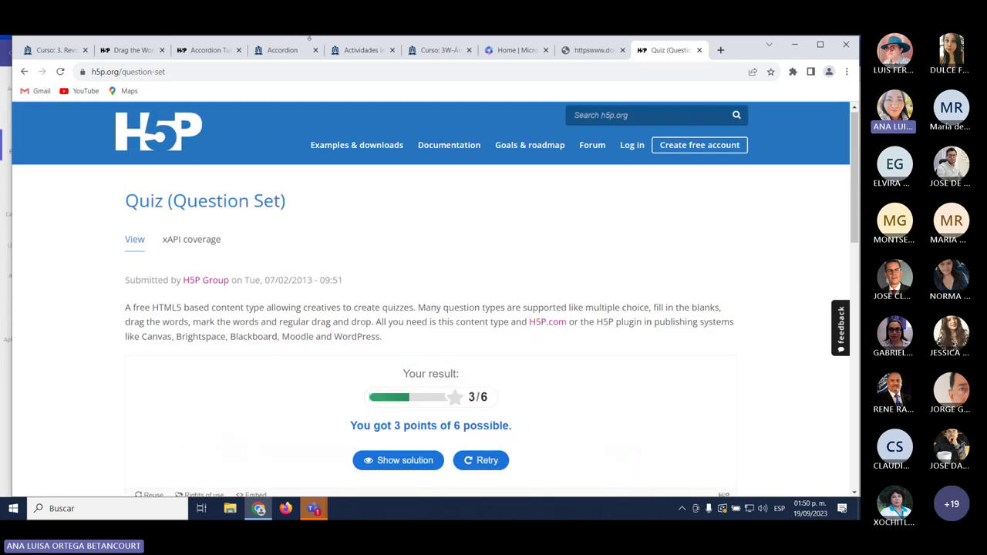
# Return to the DidacTIC course page and look over its list of H5P activity topics.
pyautogui.click(52, 49)
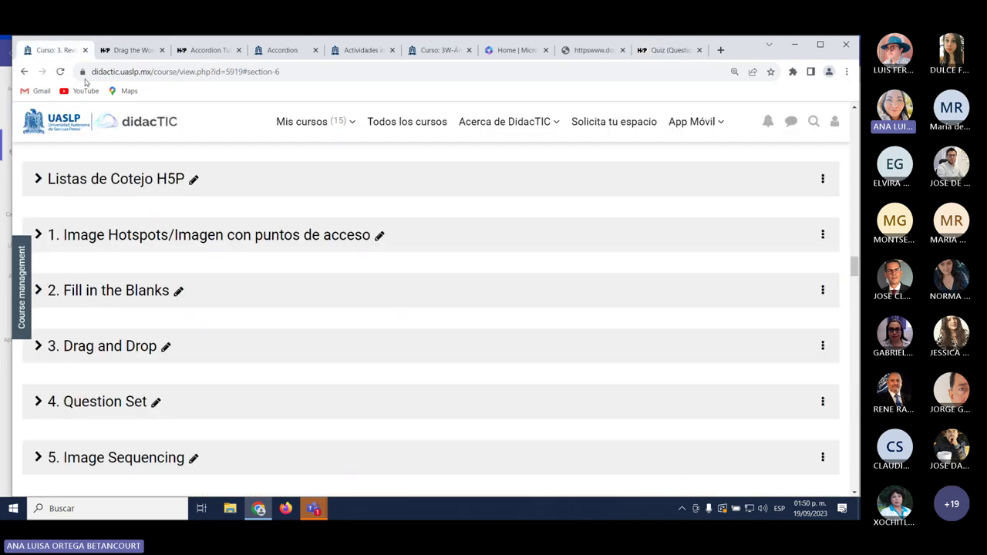
pyautogui.scroll(5, 193, 327)
pyautogui.scroll(10, 194, 327)
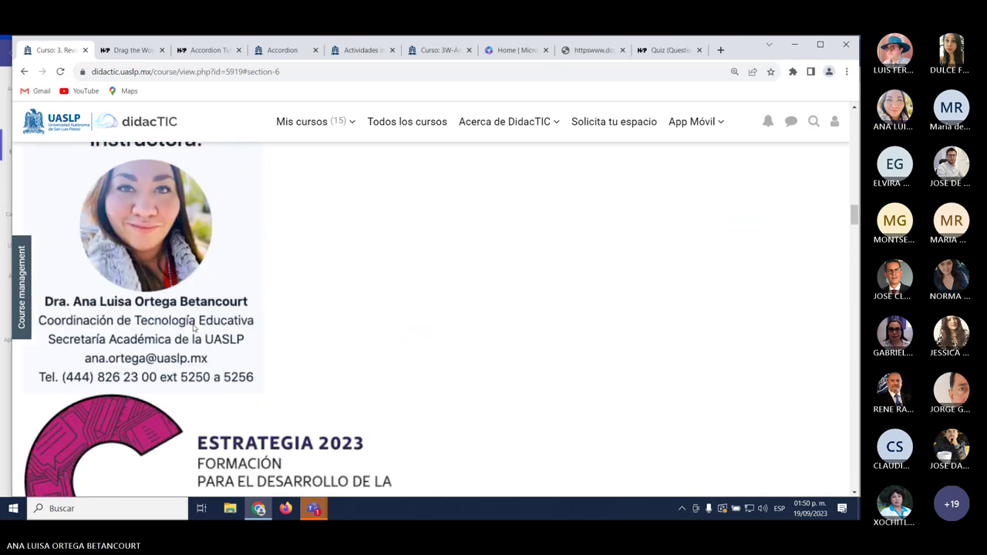
pyautogui.scroll(-2, 190, 325)
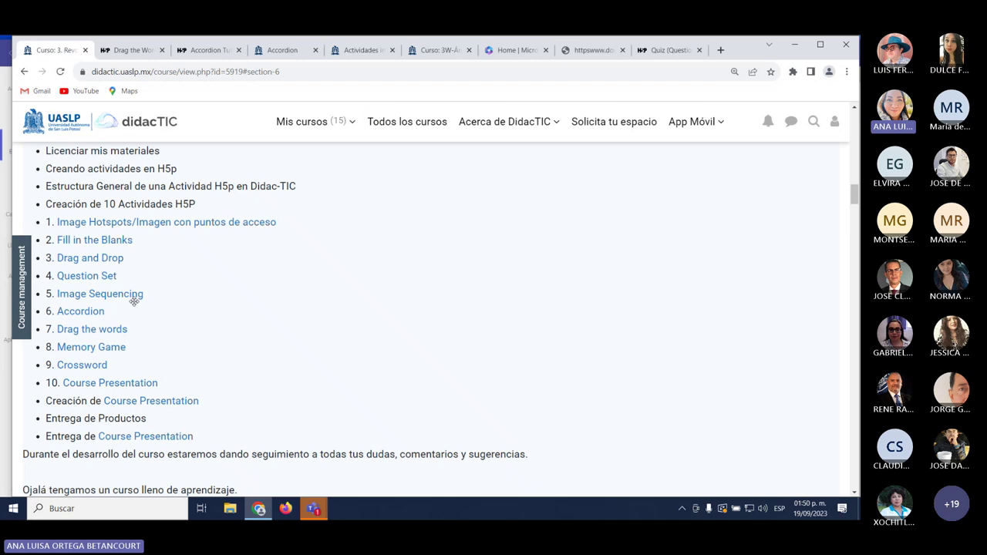
# Go back to the h5p.org Examples & downloads list and open the Image Sequencing content type.
pyautogui.click(667, 50)
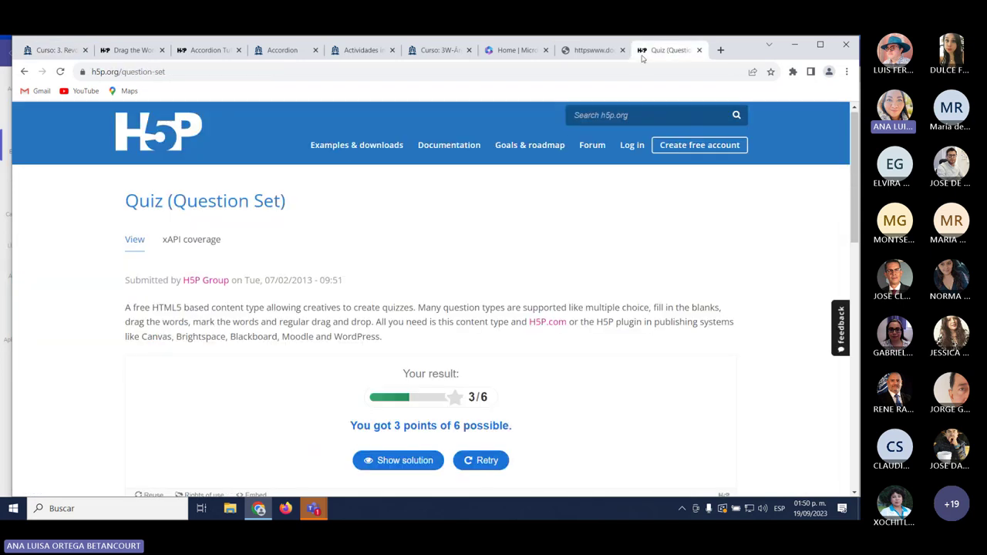
pyautogui.click(366, 146)
pyautogui.scroll(-3, 428, 289)
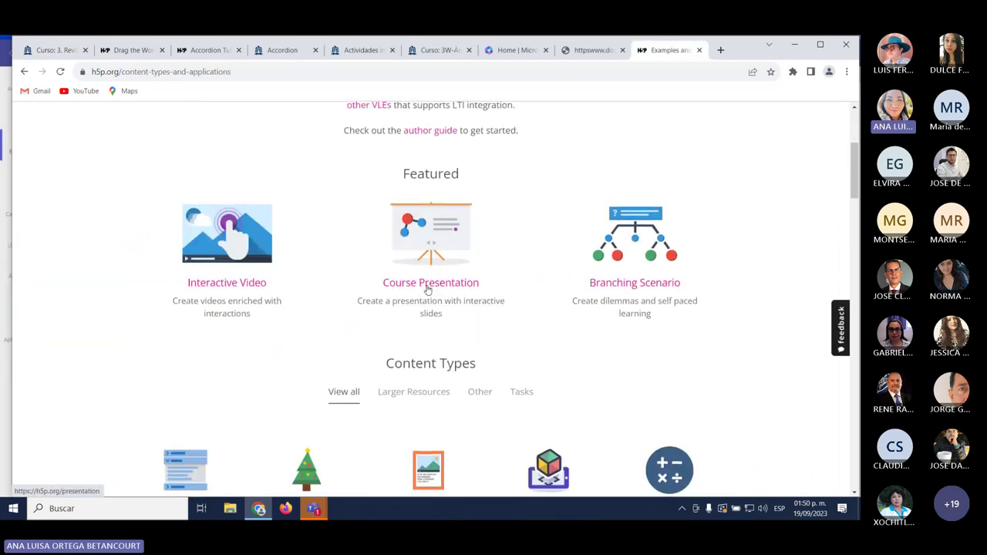
pyautogui.scroll(-3, 428, 289)
pyautogui.scroll(-2, 428, 291)
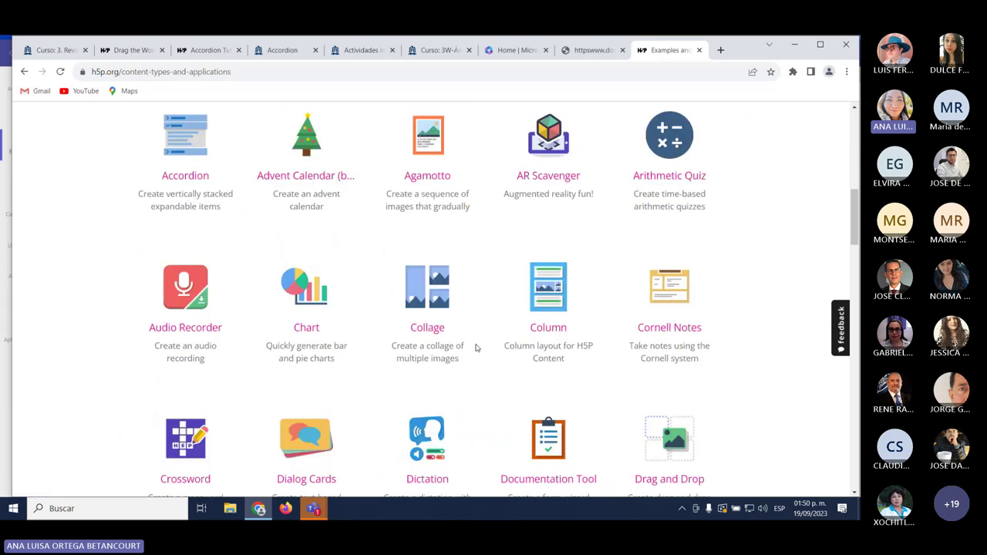
pyautogui.scroll(-2, 475, 347)
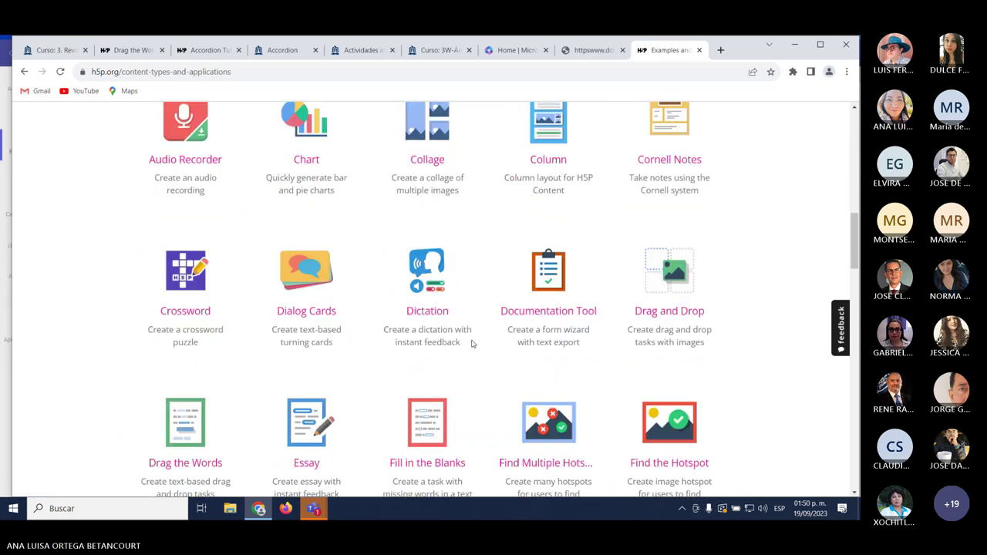
pyautogui.scroll(-3, 473, 344)
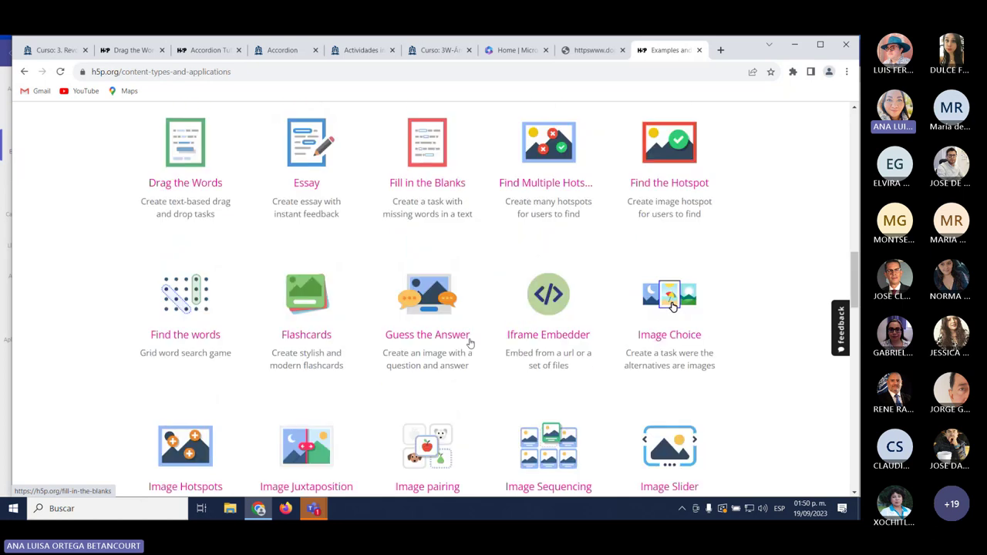
pyautogui.scroll(-1, 486, 336)
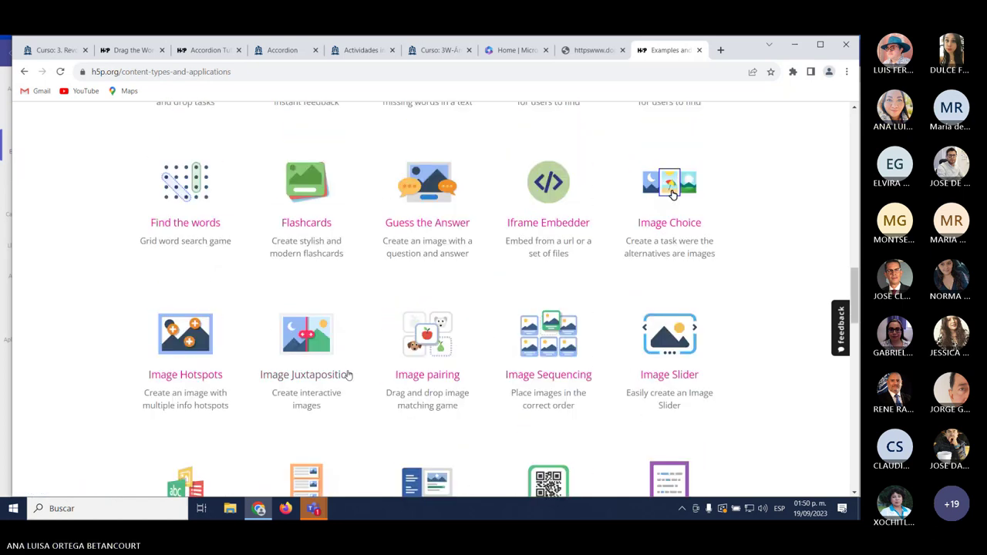
pyautogui.click(561, 349)
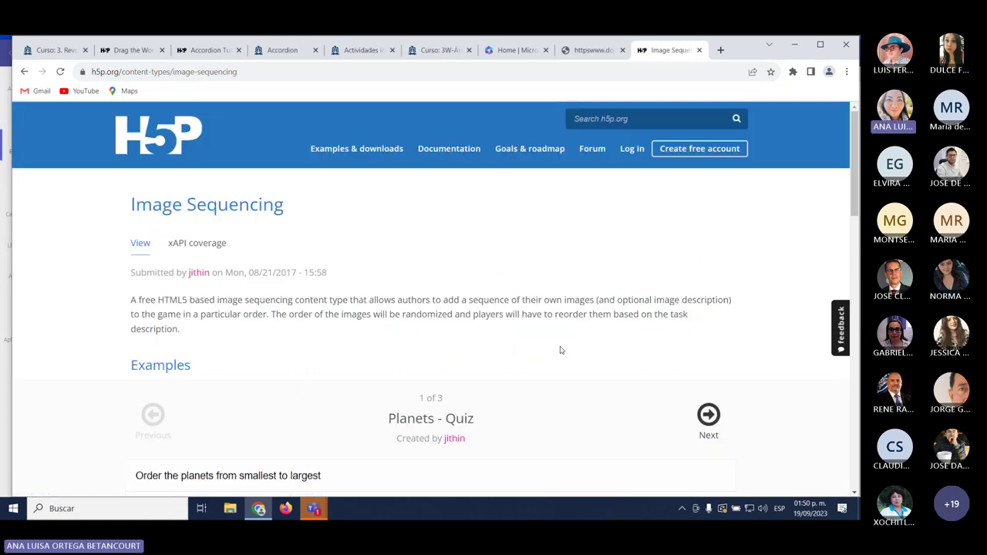
# Rearrange the Planets quiz images as Venus, Jupiter, Earth, Uranus, Mars, Neptune, Saturn, Mercury, and show the solution.
pyautogui.scroll(-3, 559, 351)
pyautogui.scroll(1, 557, 348)
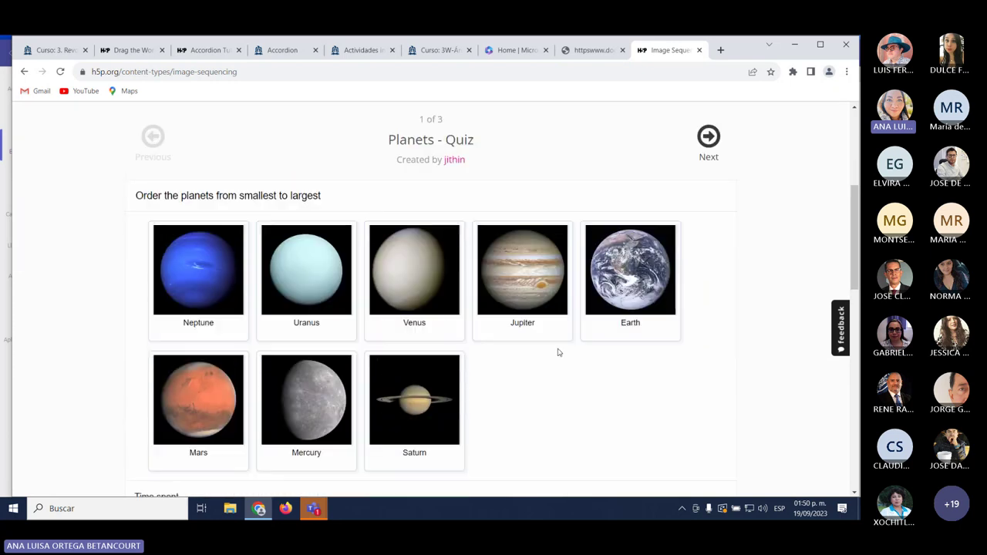
pyautogui.moveTo(458, 282); pyautogui.dragTo(194, 287)
pyautogui.moveTo(522, 284); pyautogui.dragTo(289, 288)
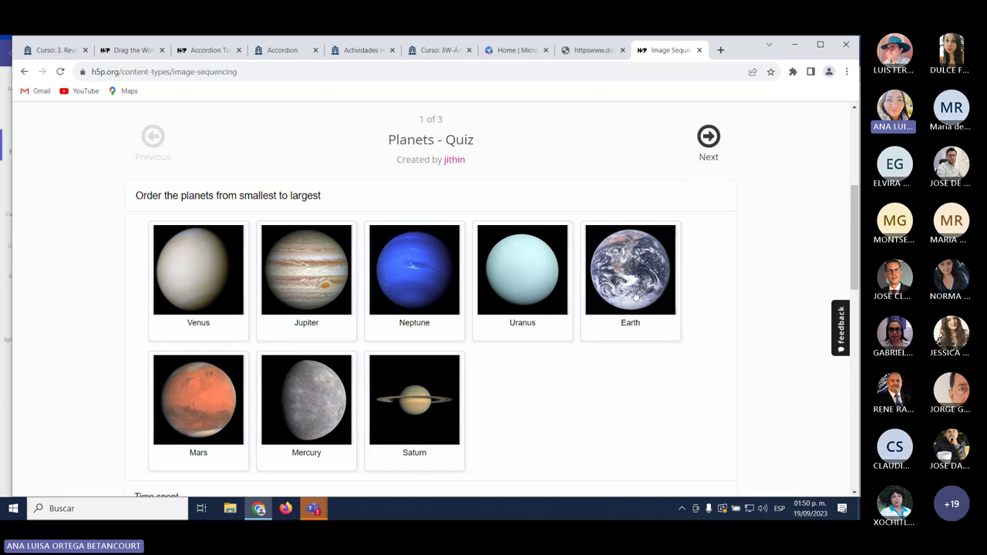
pyautogui.moveTo(634, 296); pyautogui.dragTo(422, 290)
pyautogui.moveTo(544, 299); pyautogui.dragTo(304, 427)
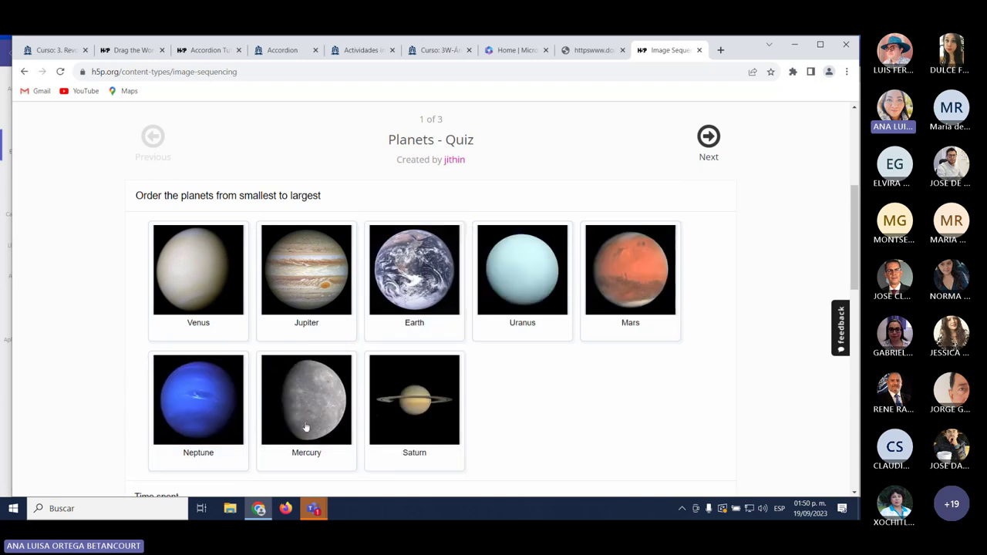
pyautogui.moveTo(408, 420); pyautogui.dragTo(377, 421)
pyautogui.scroll(-2, 586, 419)
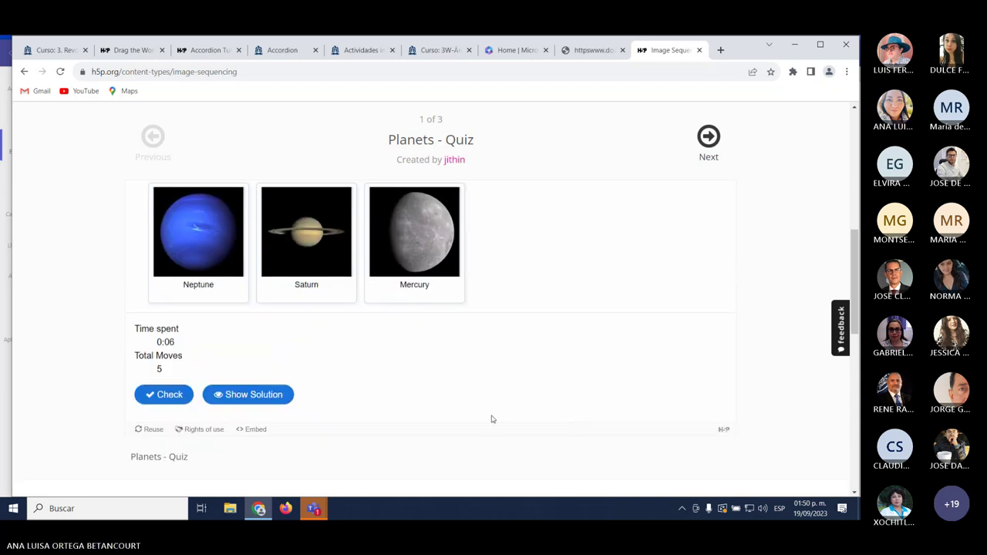
pyautogui.click(260, 396)
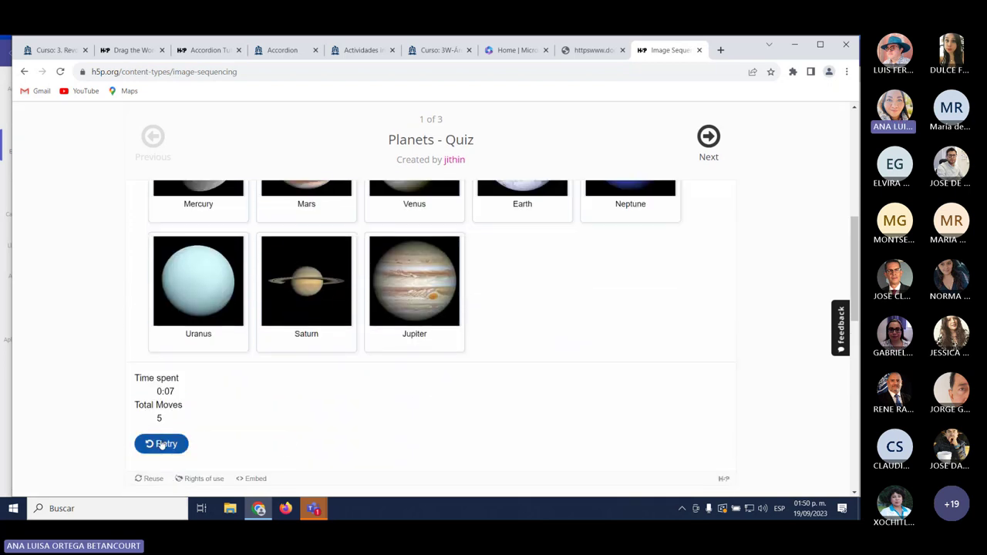
# Retry the Planets quiz, check the shuffled order without moving any image, and look over the marked result.
pyautogui.click(172, 444)
pyautogui.click(169, 445)
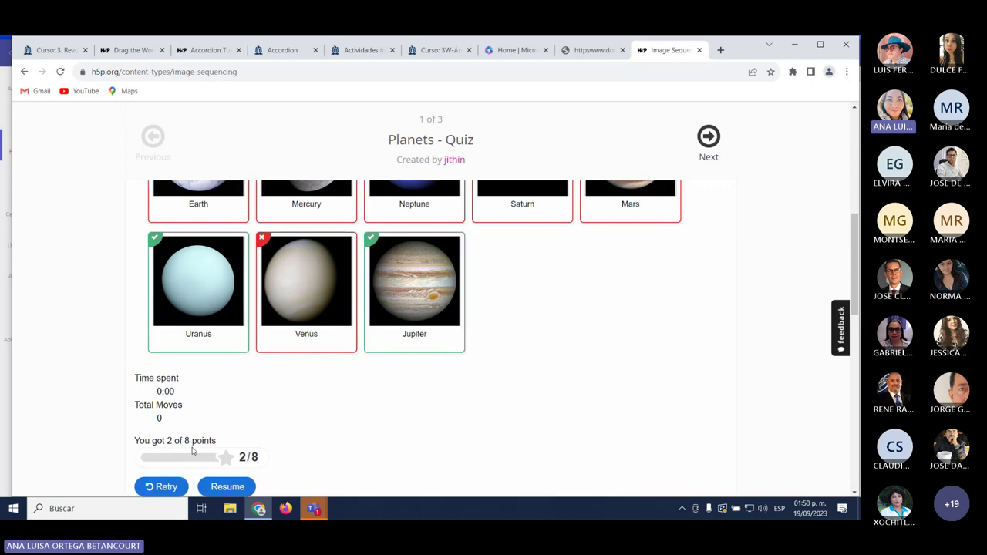
pyautogui.scroll(-2, 370, 432)
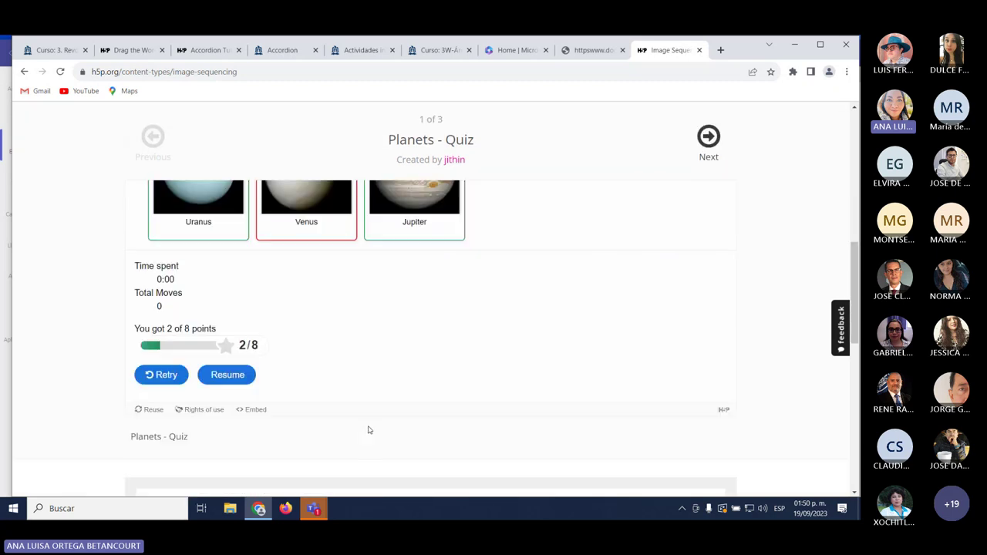
pyautogui.scroll(5, 365, 429)
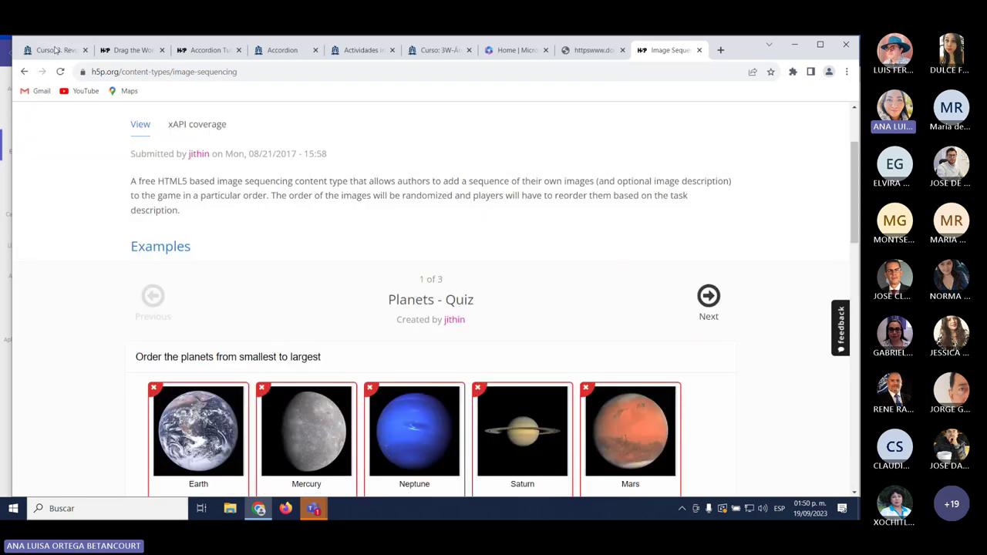
# Switch to the 3W work-area course in DidacTIC and read the latest participant questions in the Teams meeting chat.
pyautogui.click(50, 50)
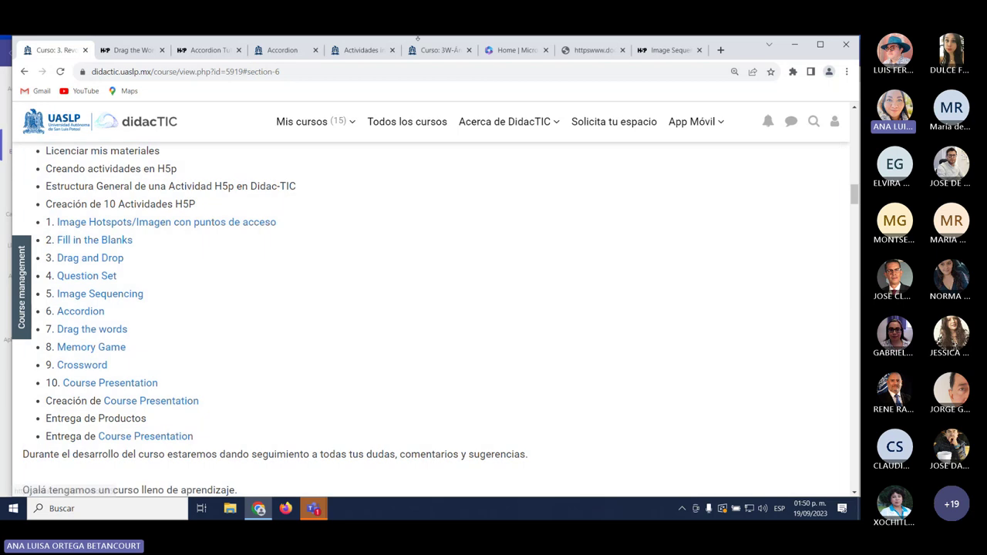
pyautogui.click(439, 49)
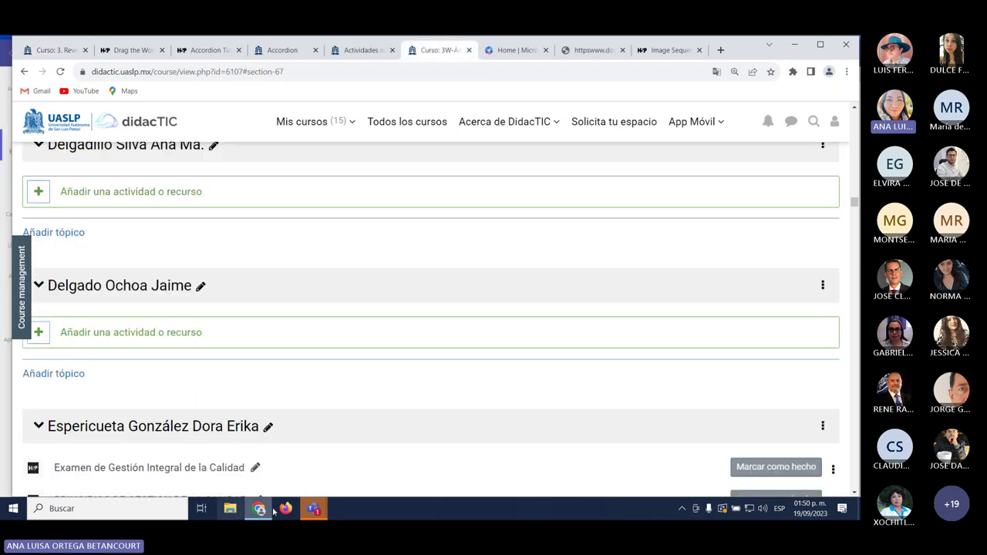
pyautogui.moveTo(312, 508)
pyautogui.click(385, 467)
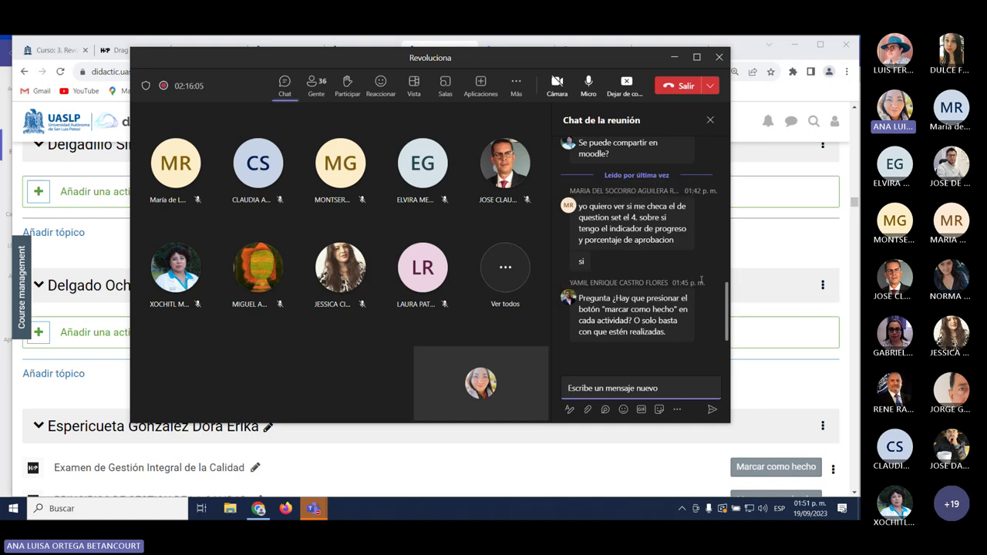
pyautogui.click(778, 244)
# Find the topic of the participant who asked about the question set and open the activity 4. SI Question Set.
pyautogui.scroll(5, 330, 378)
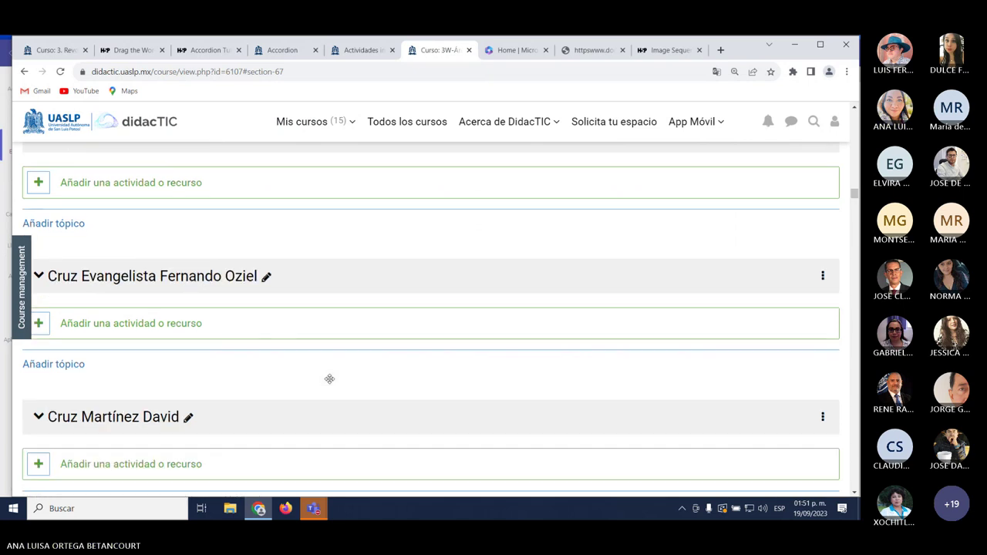
pyautogui.scroll(5, 330, 384)
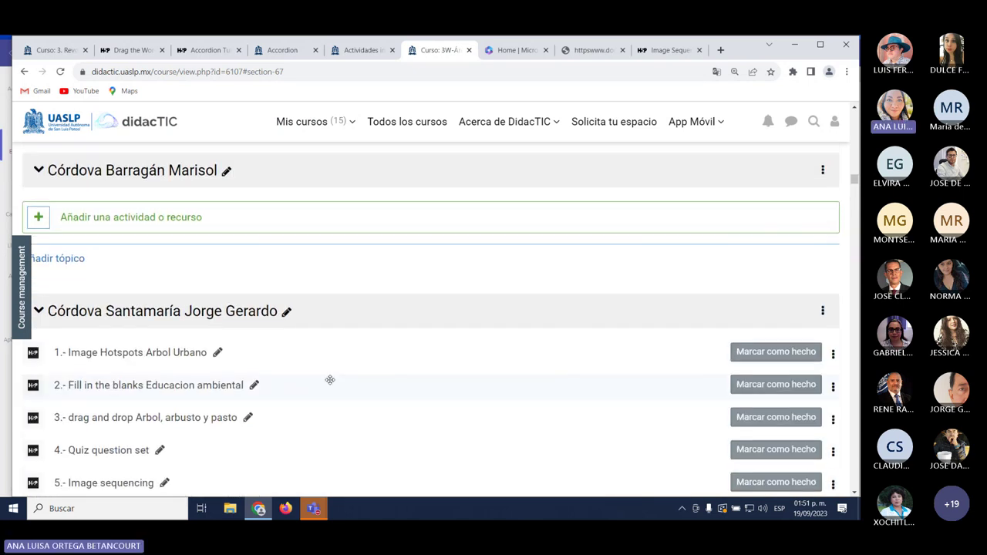
pyautogui.scroll(15, 330, 380)
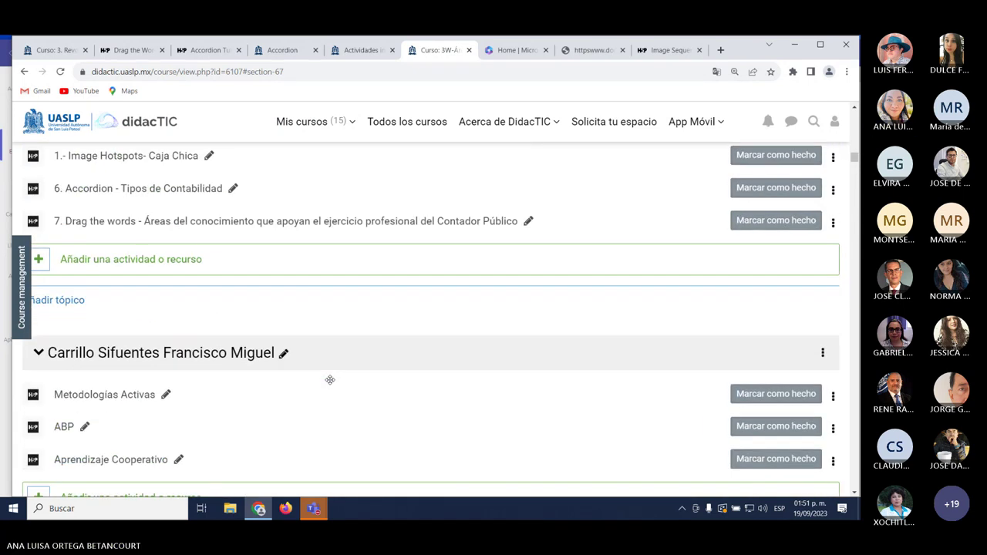
pyautogui.scroll(15, 330, 379)
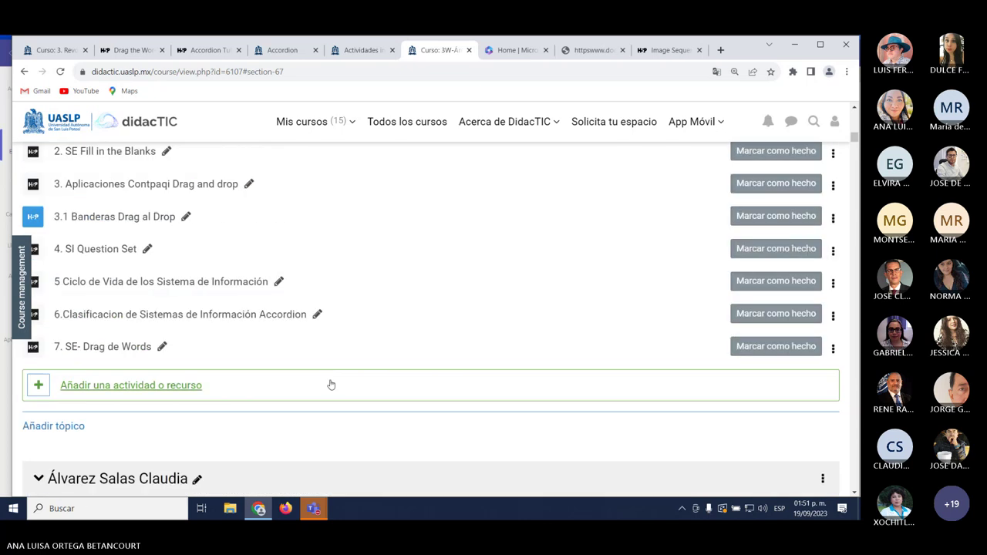
pyautogui.scroll(15, 330, 383)
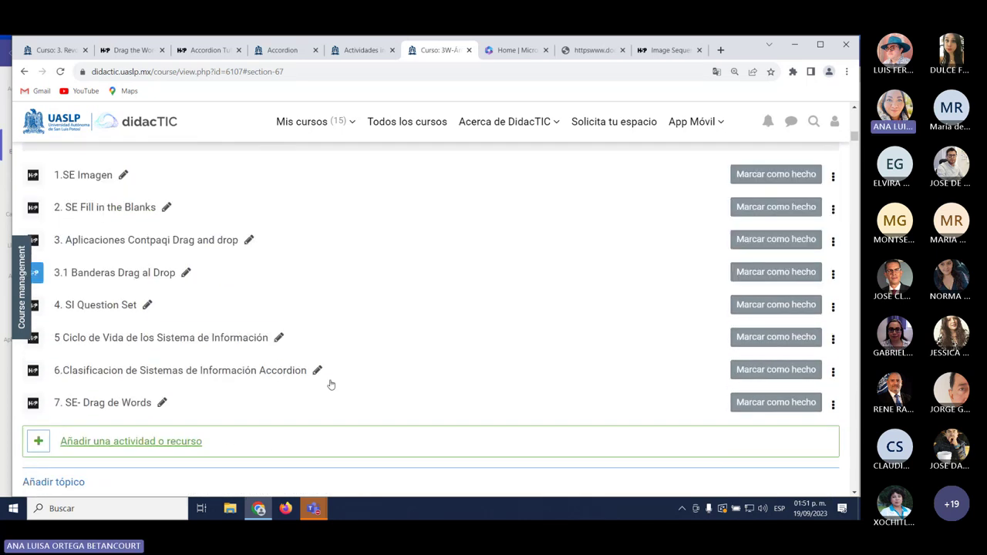
pyautogui.click(97, 306)
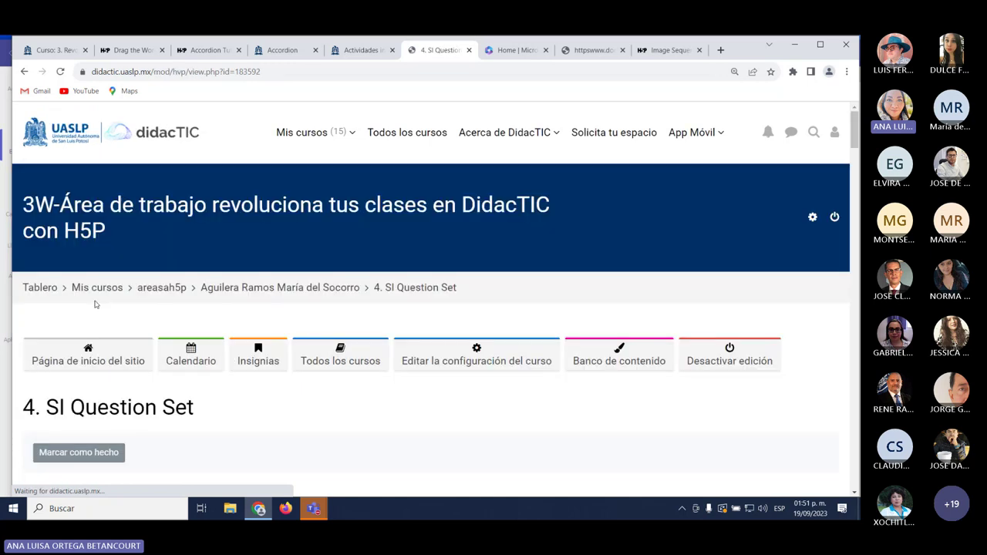
# Answer the first question with C) Elementos, Todo, check it, and advance to the second question.
pyautogui.scroll(-4, 232, 309)
pyautogui.click(292, 124)
pyautogui.scroll(-1, 289, 141)
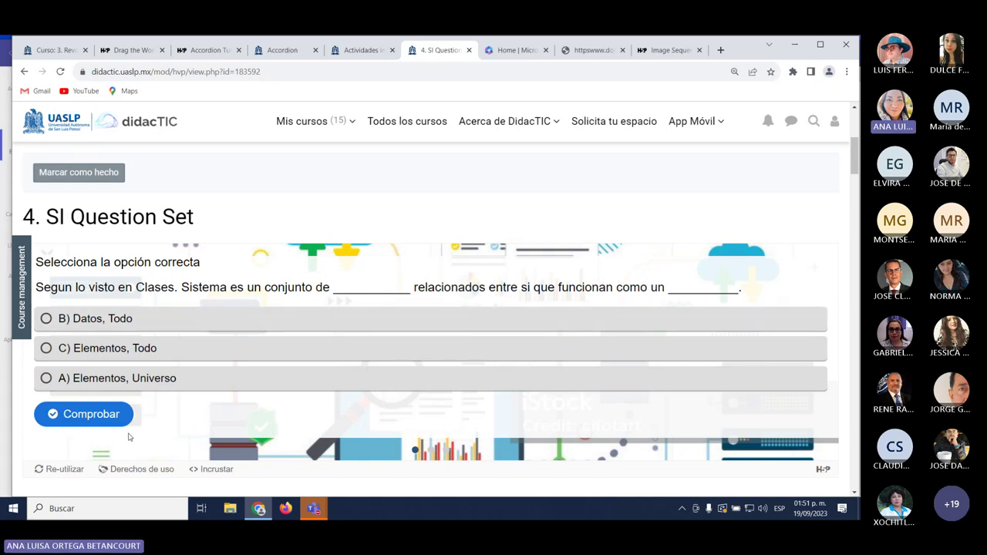
pyautogui.click(131, 348)
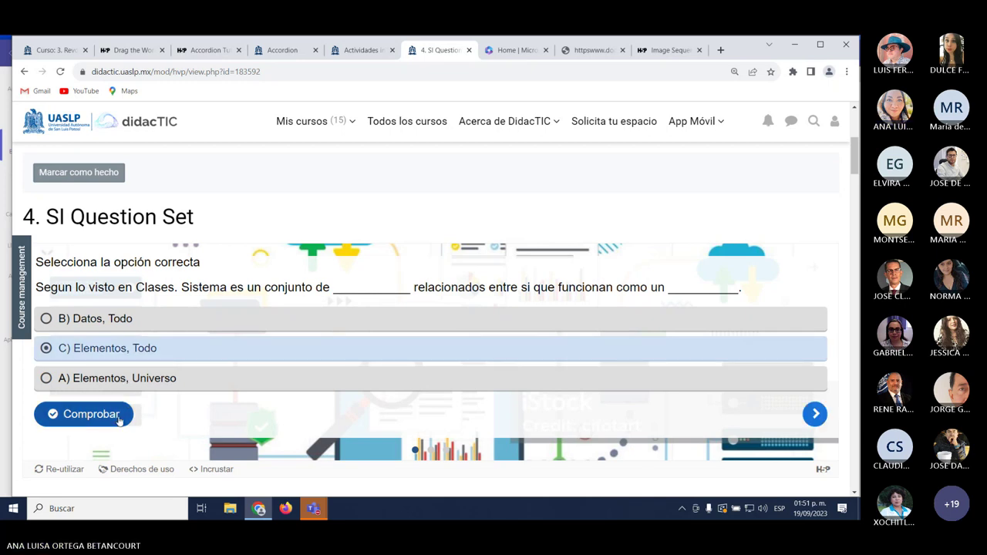
pyautogui.click(115, 416)
pyautogui.scroll(-1, 294, 425)
pyautogui.scroll(-1, 301, 424)
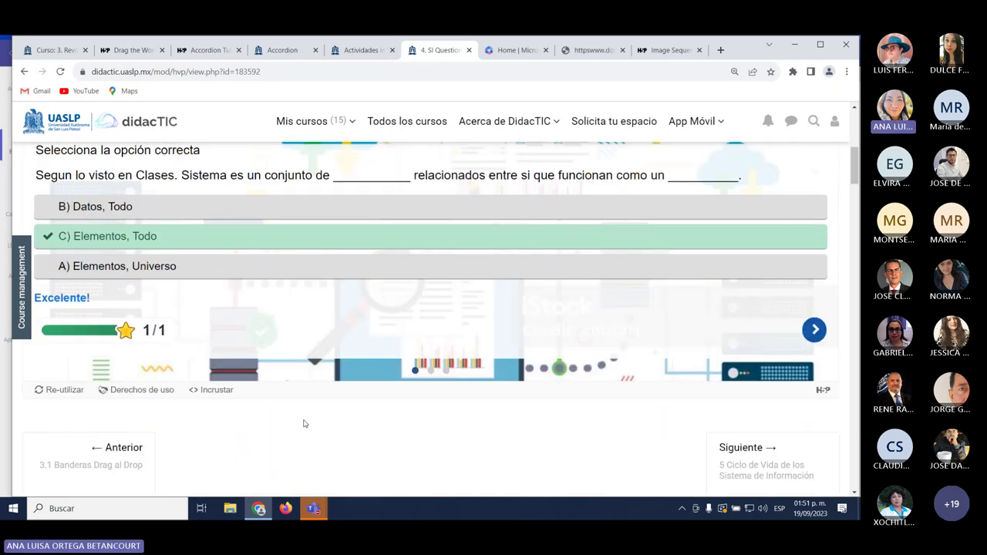
pyautogui.scroll(1, 347, 420)
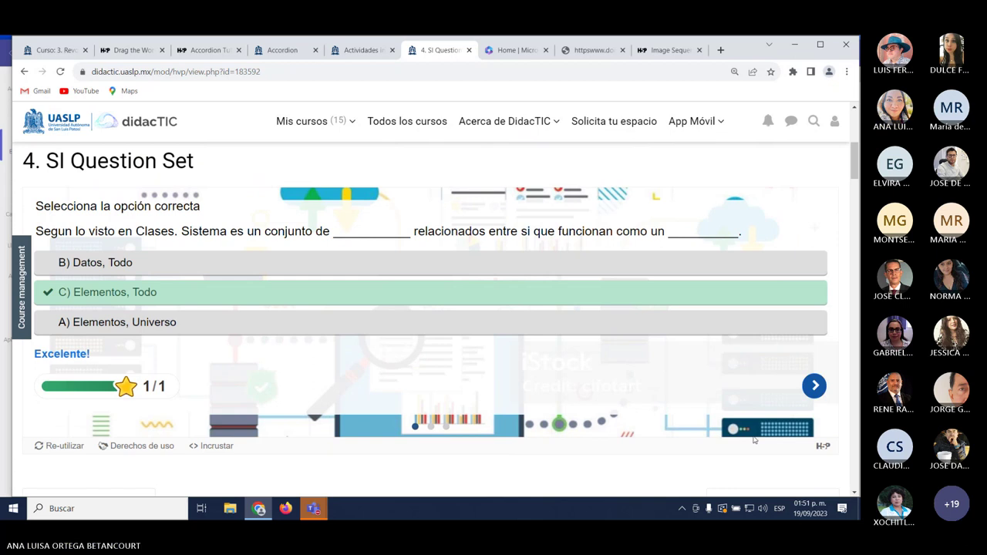
pyautogui.click(814, 387)
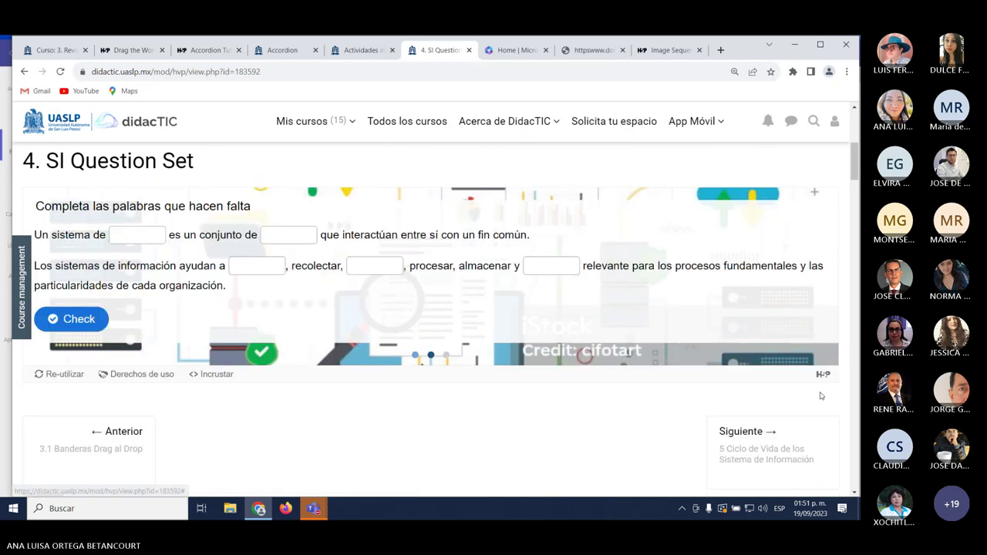